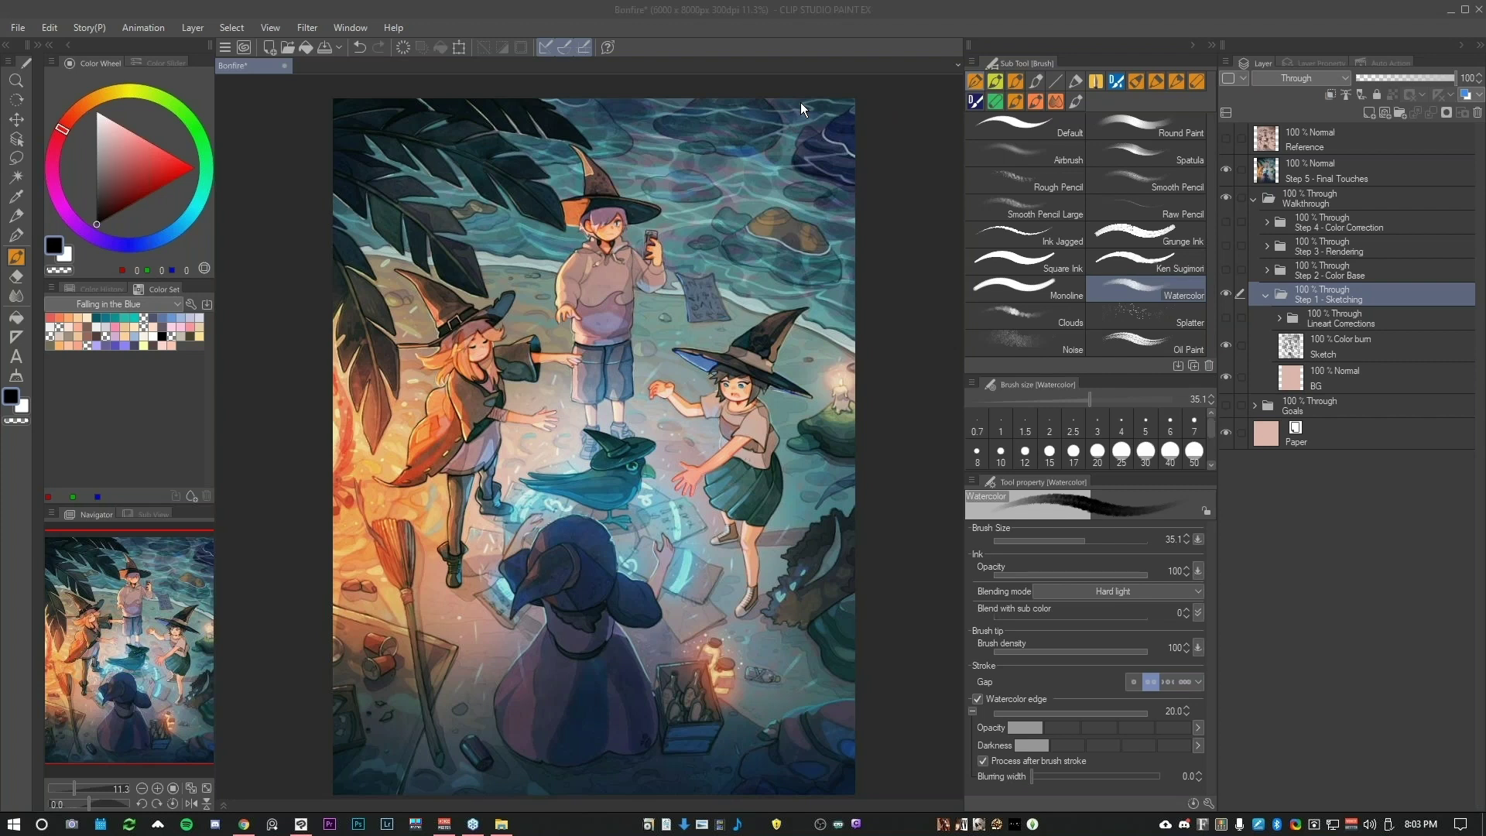
Hide the Step 5 - Final Touches layer so the Step 1 sketch underneath shows.
click(708, 239)
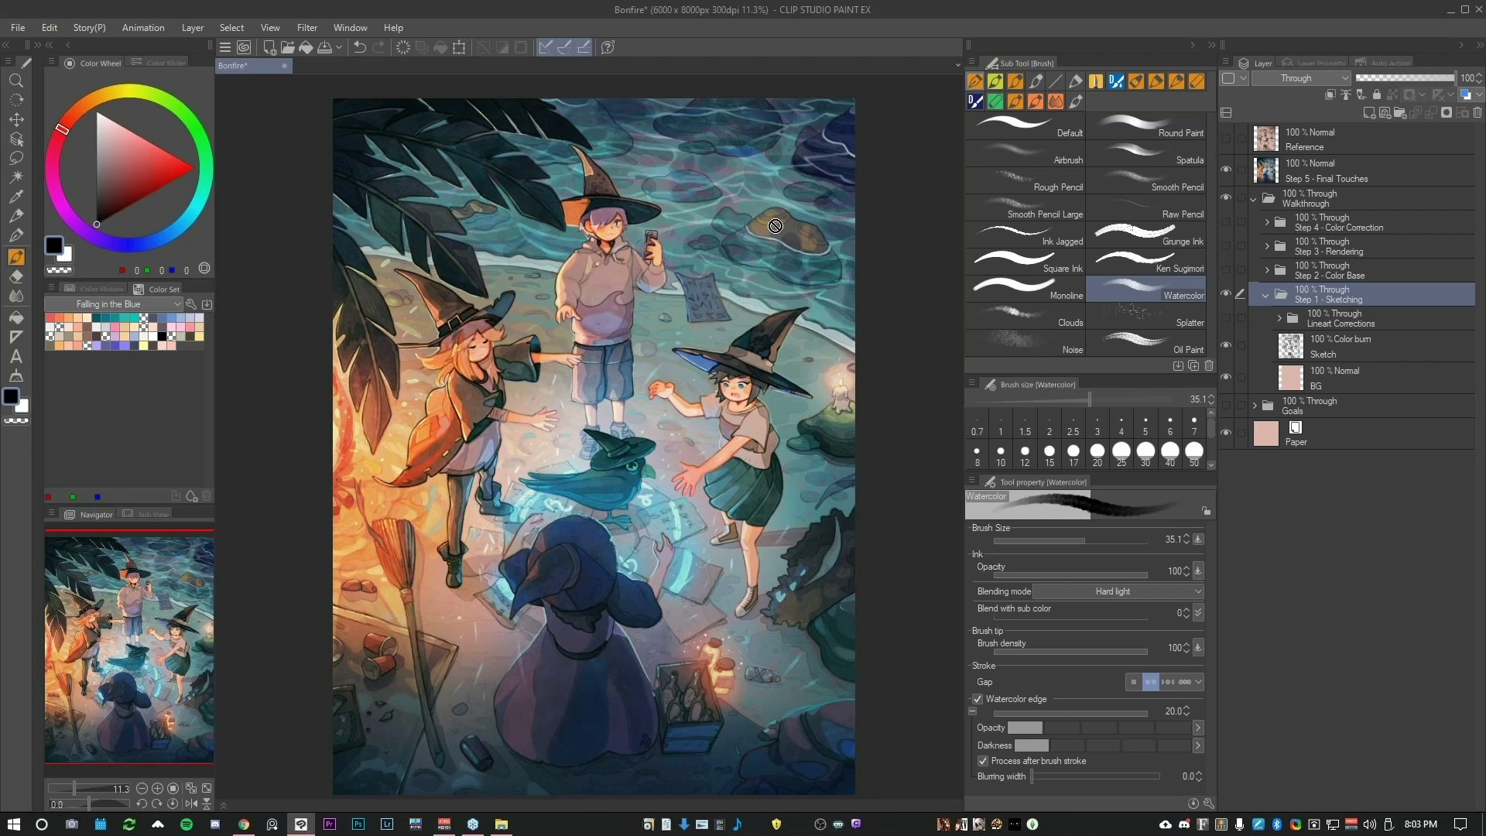
mouse_move(697, 304)
mouse_down()
mouse_move(683, 265)
mouse_move(675, 297)
mouse_up()
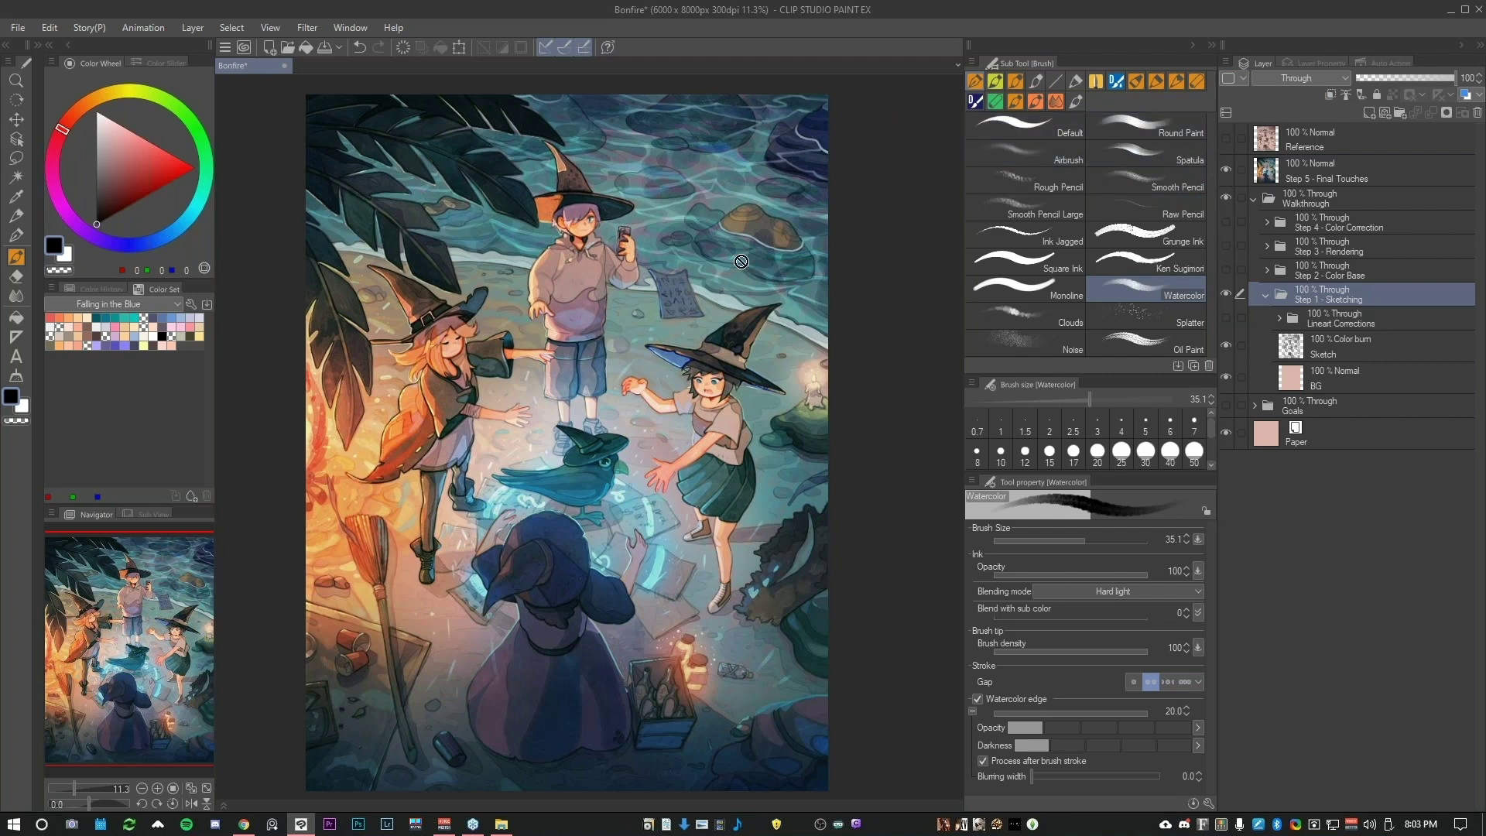
click(1226, 169)
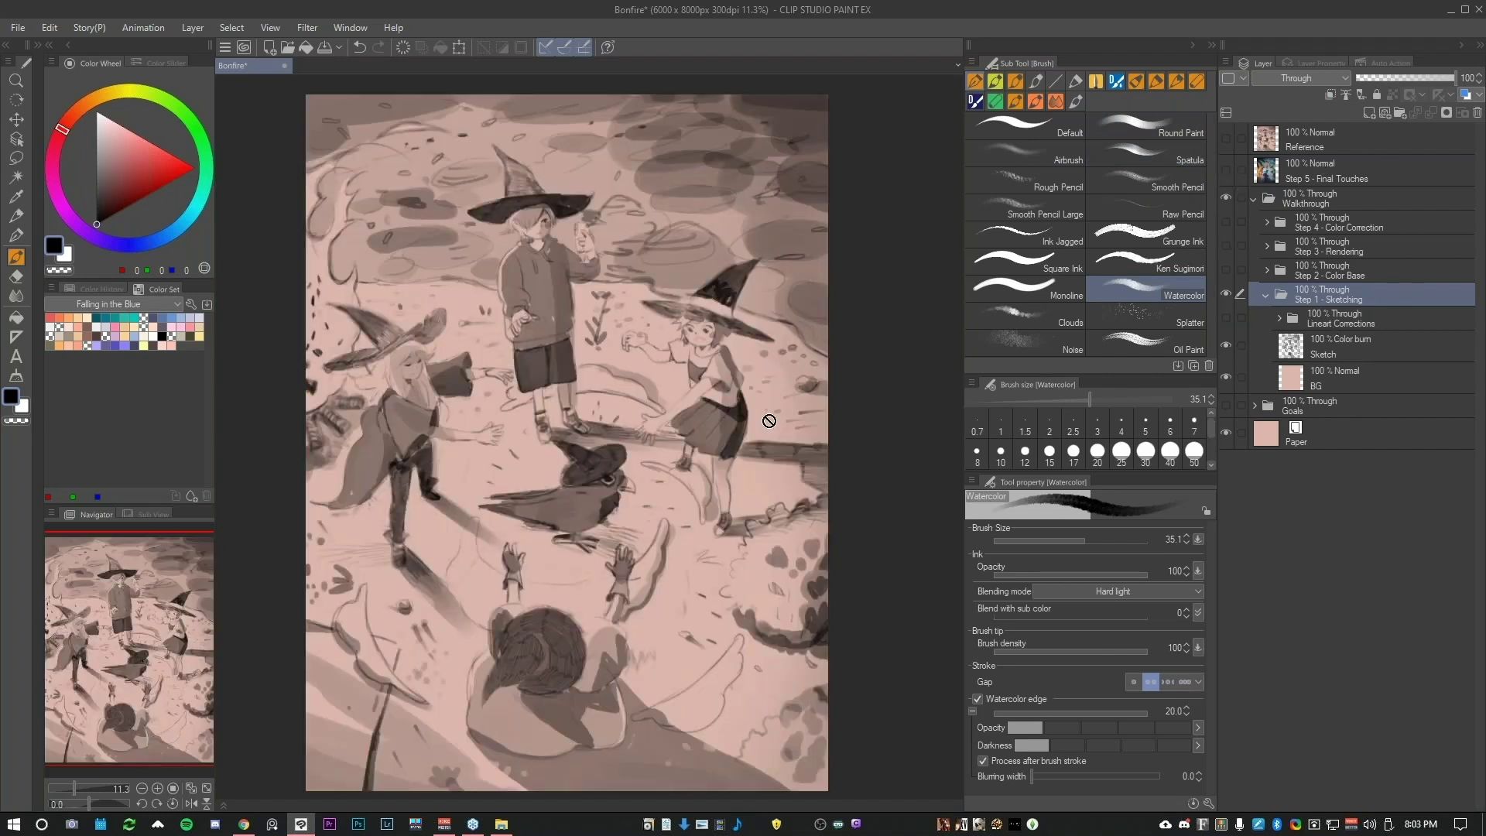
drag(672, 339, 676, 326)
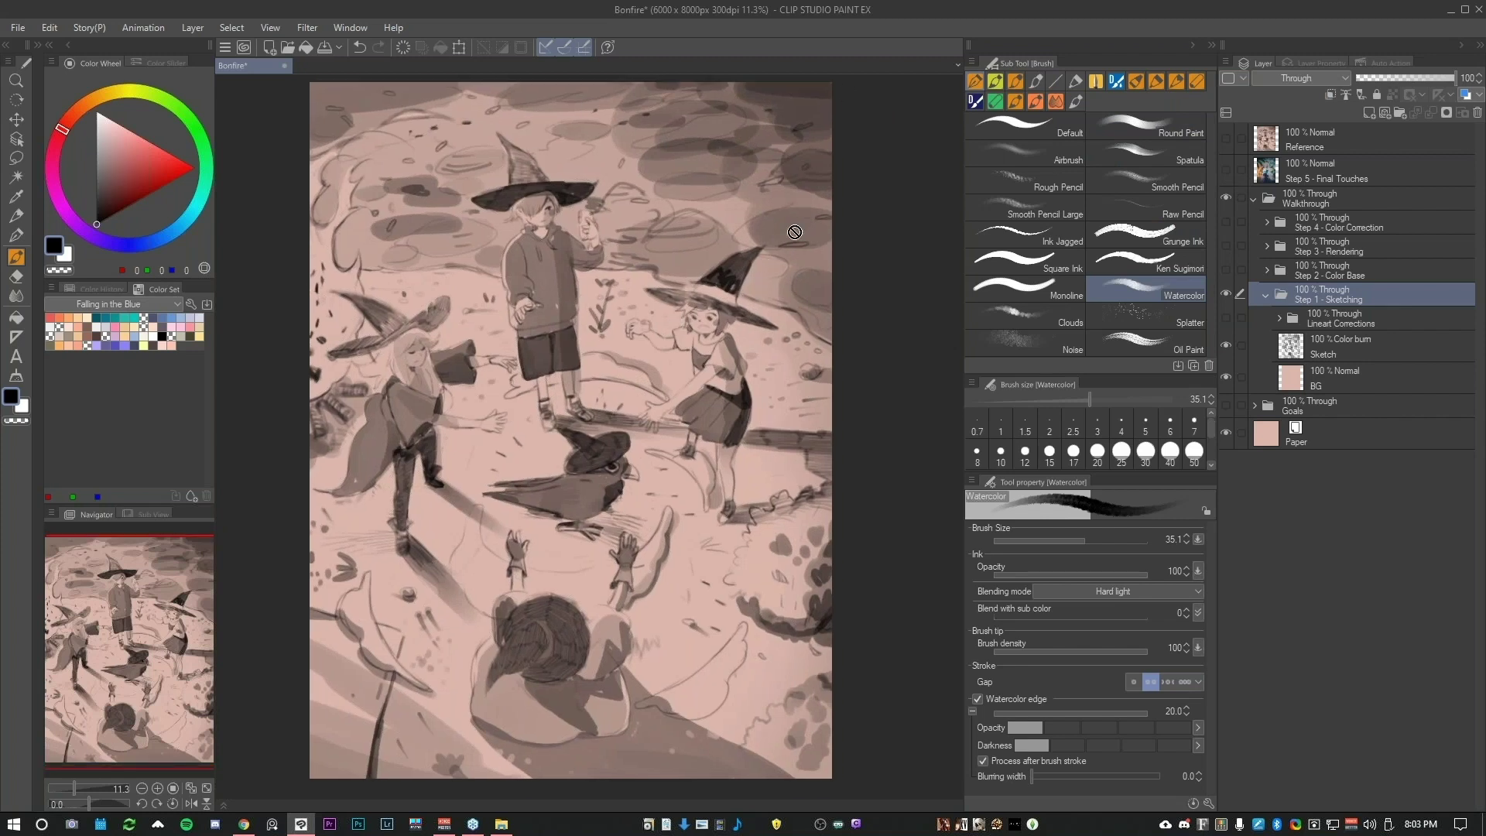
Show the Step 5 - Final Touches layer and hide it again to compare the finished painting with the sketch.
scroll(625, 296, up, 1)
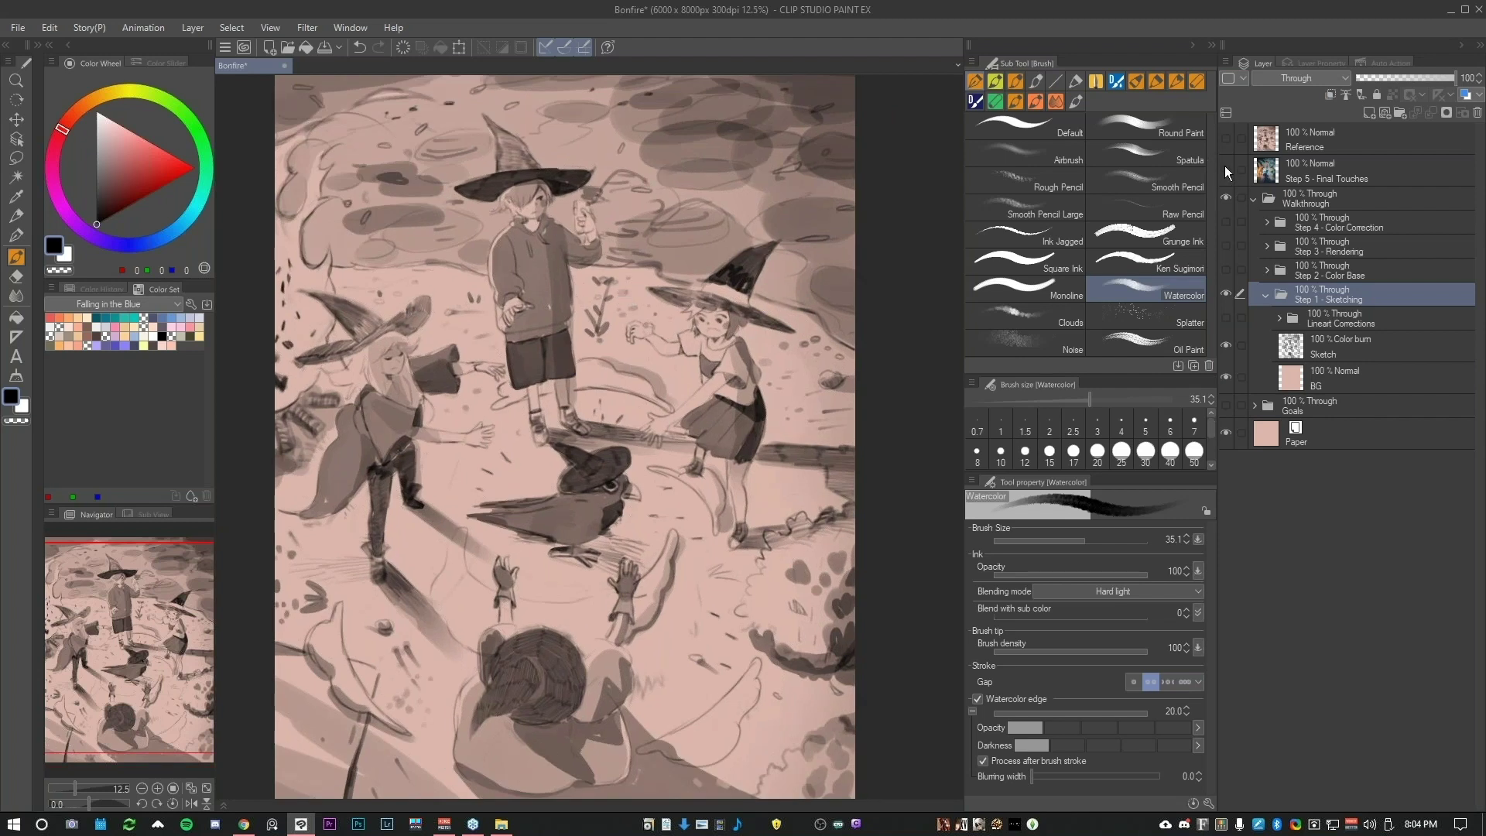
key(ctrl+minus)
key(ctrl+plus)
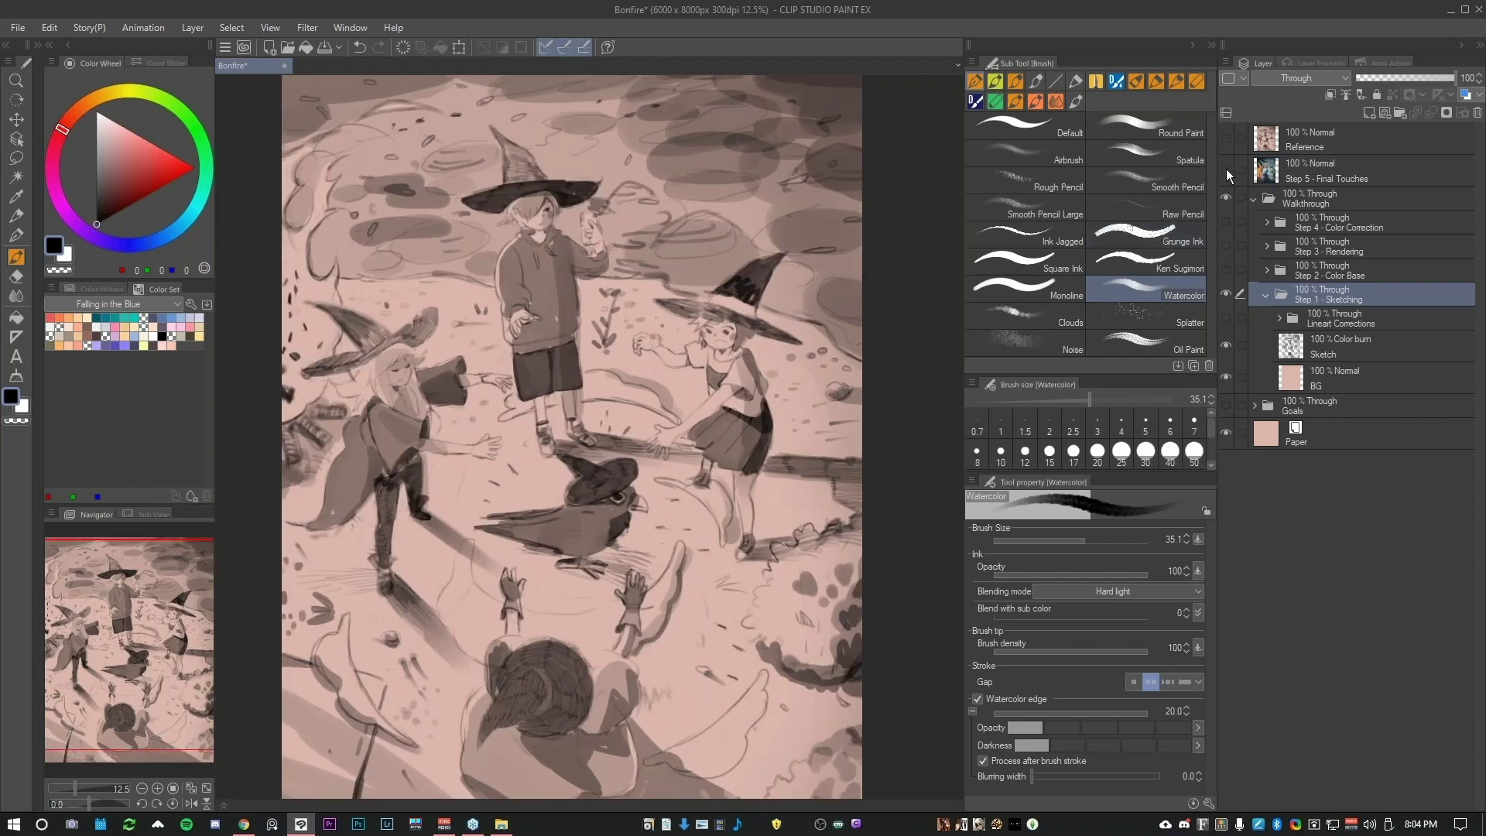
click(1227, 168)
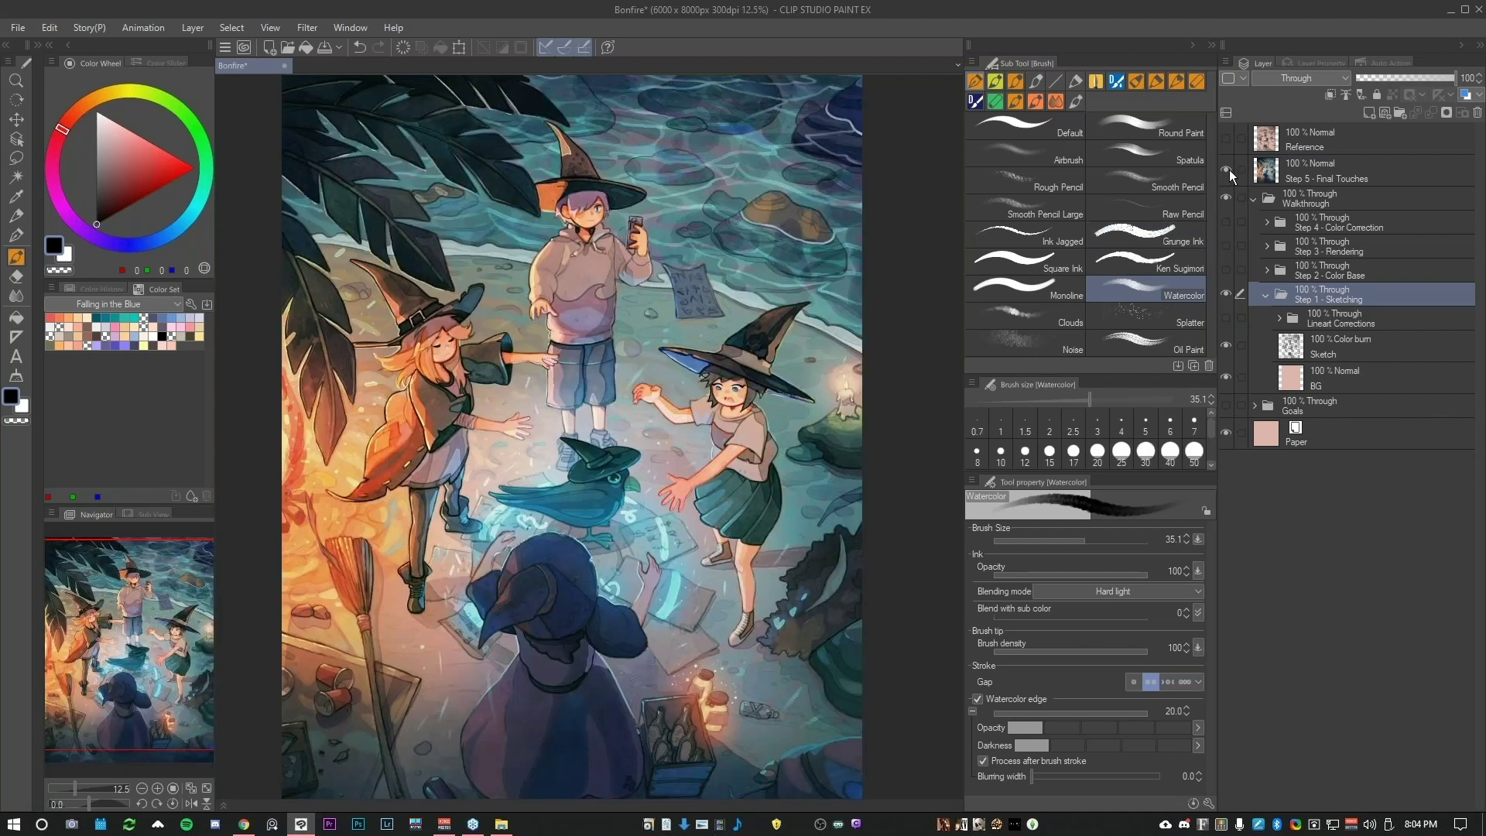
click(1227, 170)
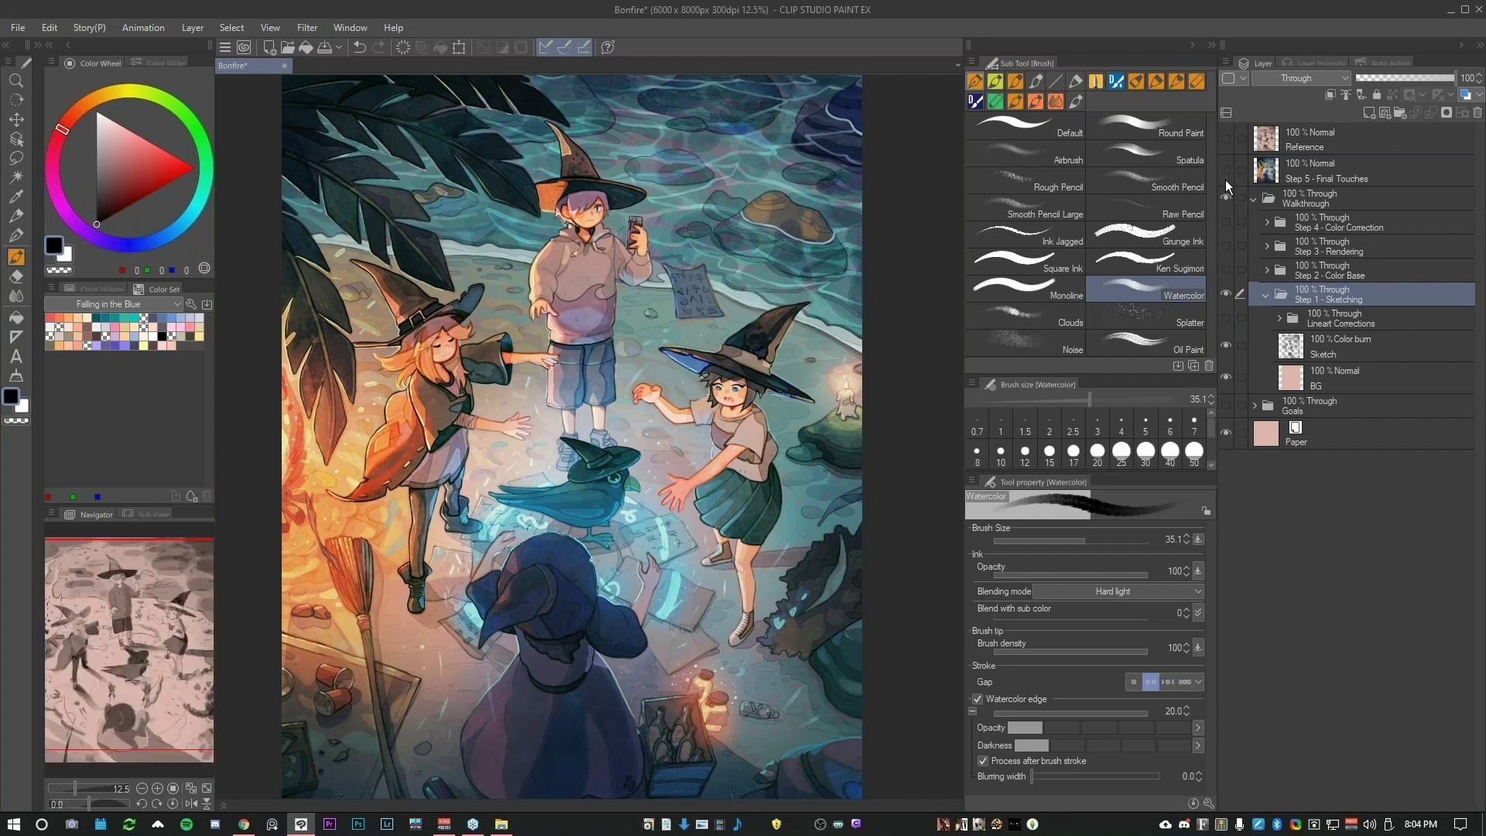
Try the Smooth Pencil Large brush on the Sketch layer with a few strokes above the long-haired witch's outstretched arm.
click(1331, 341)
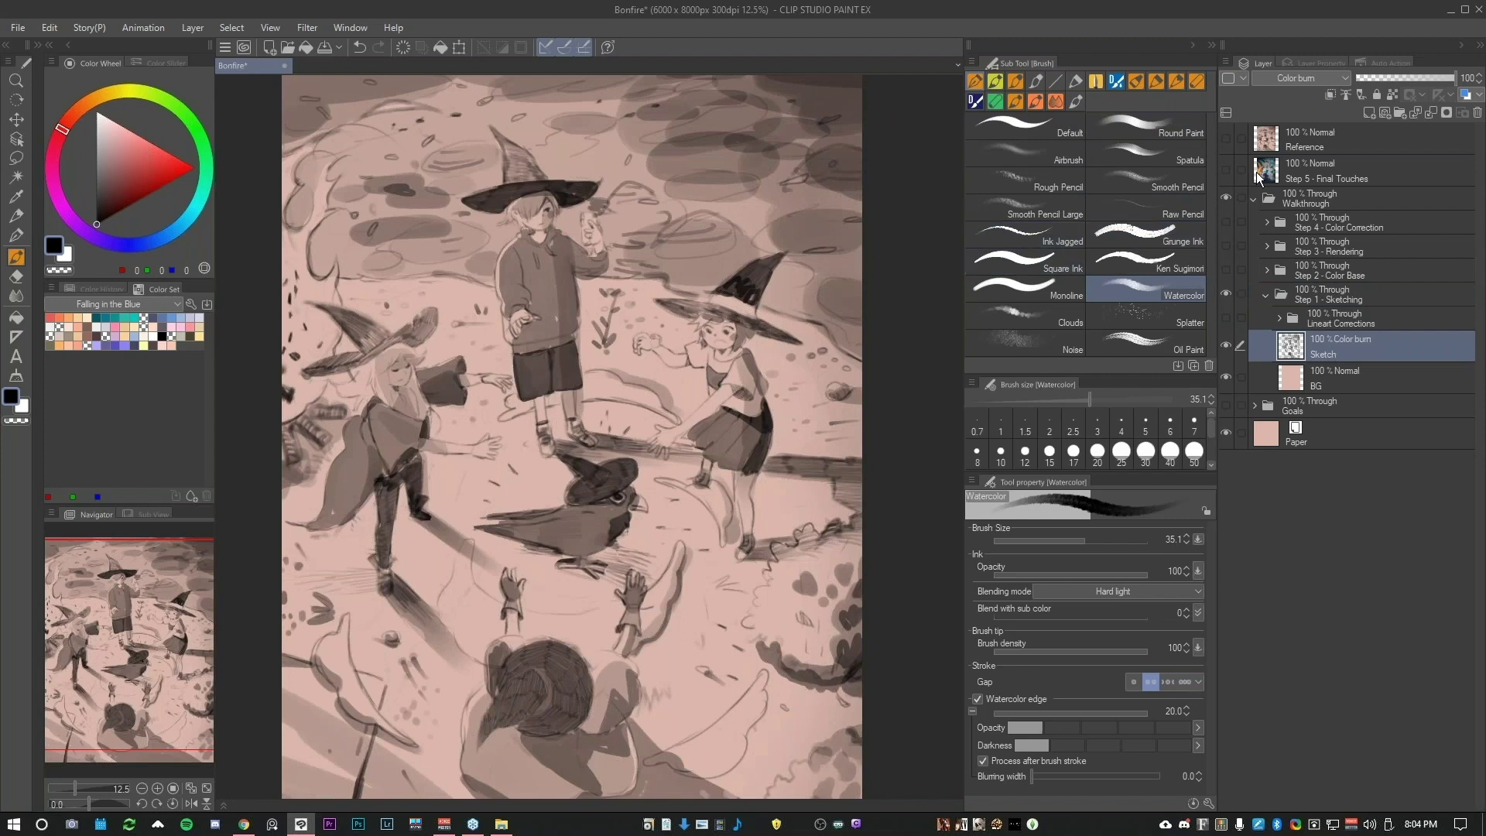
click(1076, 209)
click(1049, 207)
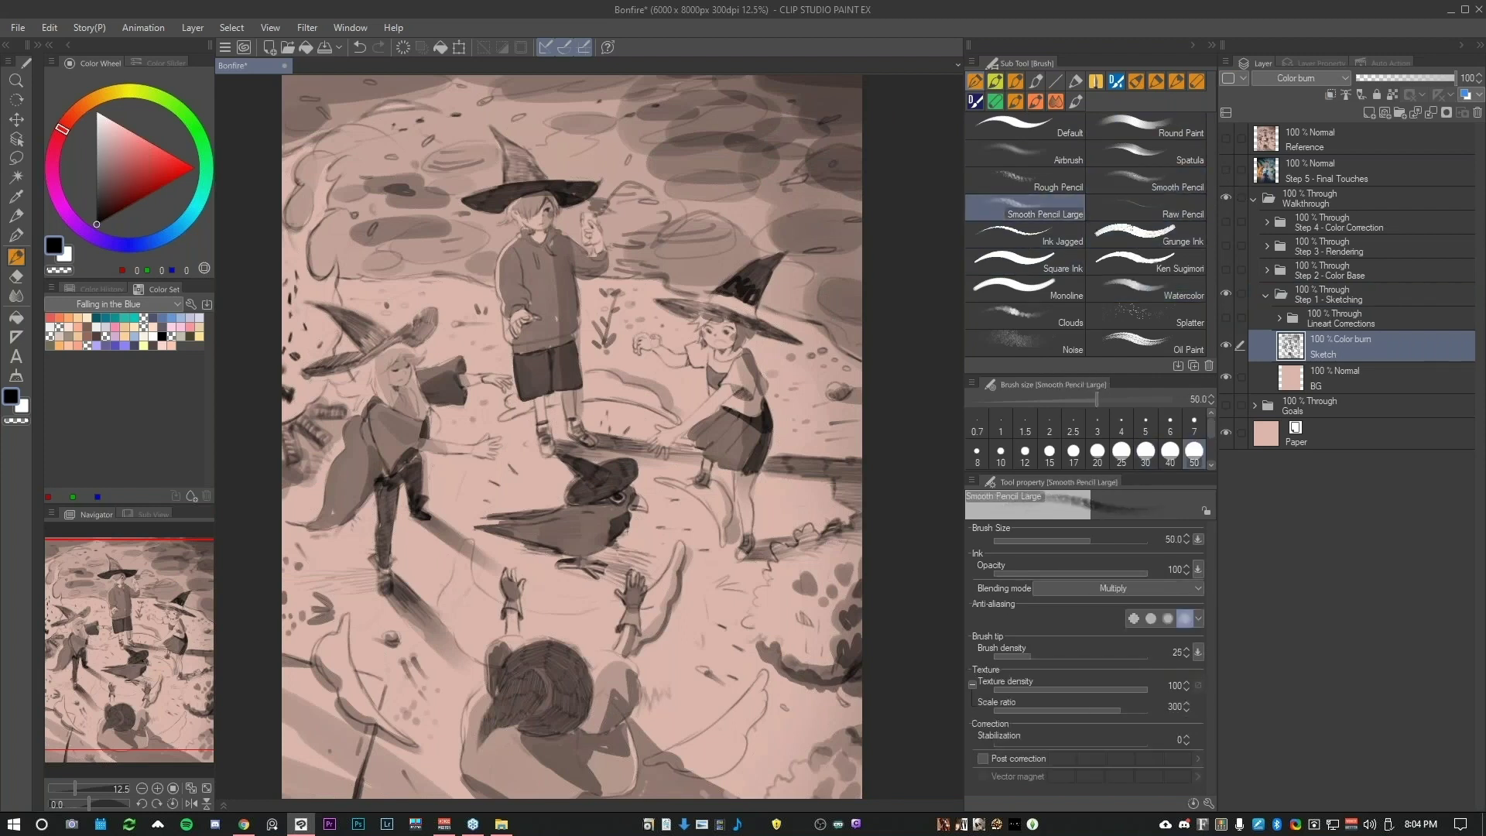
scroll(484, 360, up, 5)
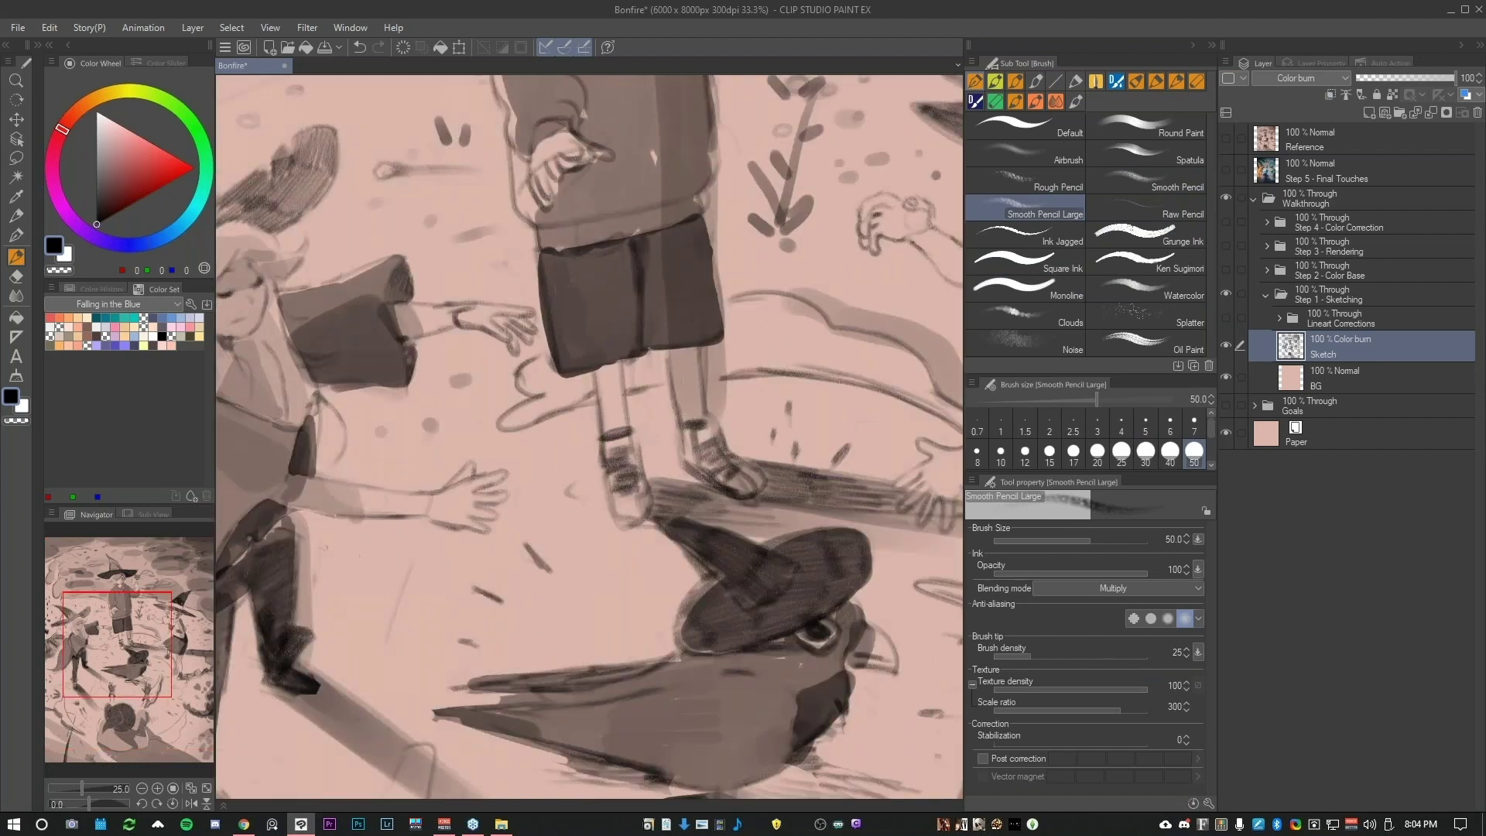
drag(686, 458, 825, 520)
drag(591, 159, 550, 313)
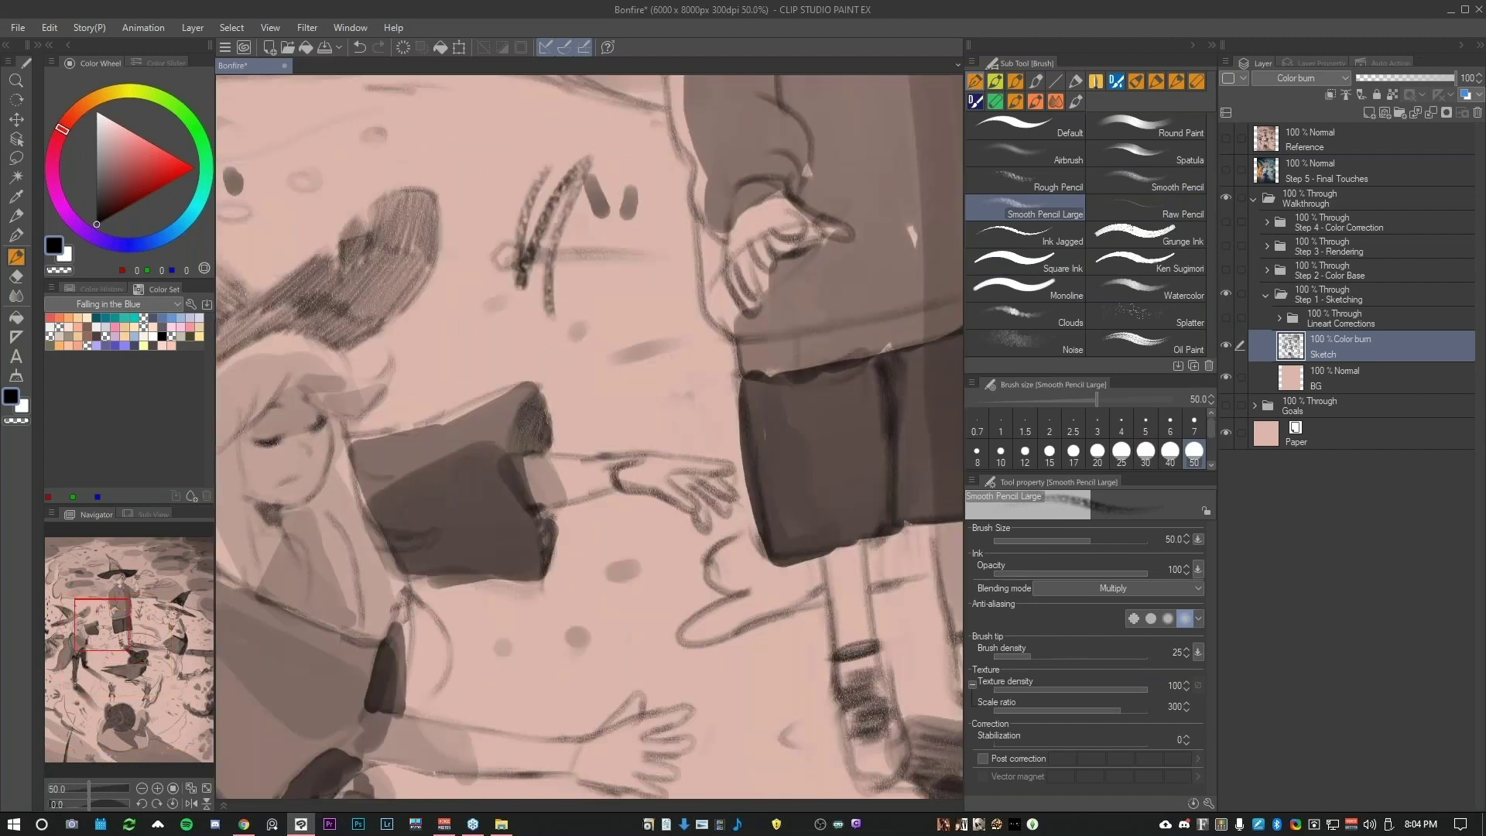
Switch to the Smooth Pencil, undo the earlier test strokes, and try a few curved strokes beside the witch's hat before undoing them.
click(1145, 181)
key(ctrl+z)
key(ctrl+z)
key(ctrl+z)
mouse_move(491, 128)
mouse_down()
mouse_move(511, 153)
mouse_move(529, 256)
mouse_move(633, 271)
mouse_move(594, 331)
mouse_move(667, 478)
mouse_up()
key(ctrl+z)
drag(472, 301, 556, 372)
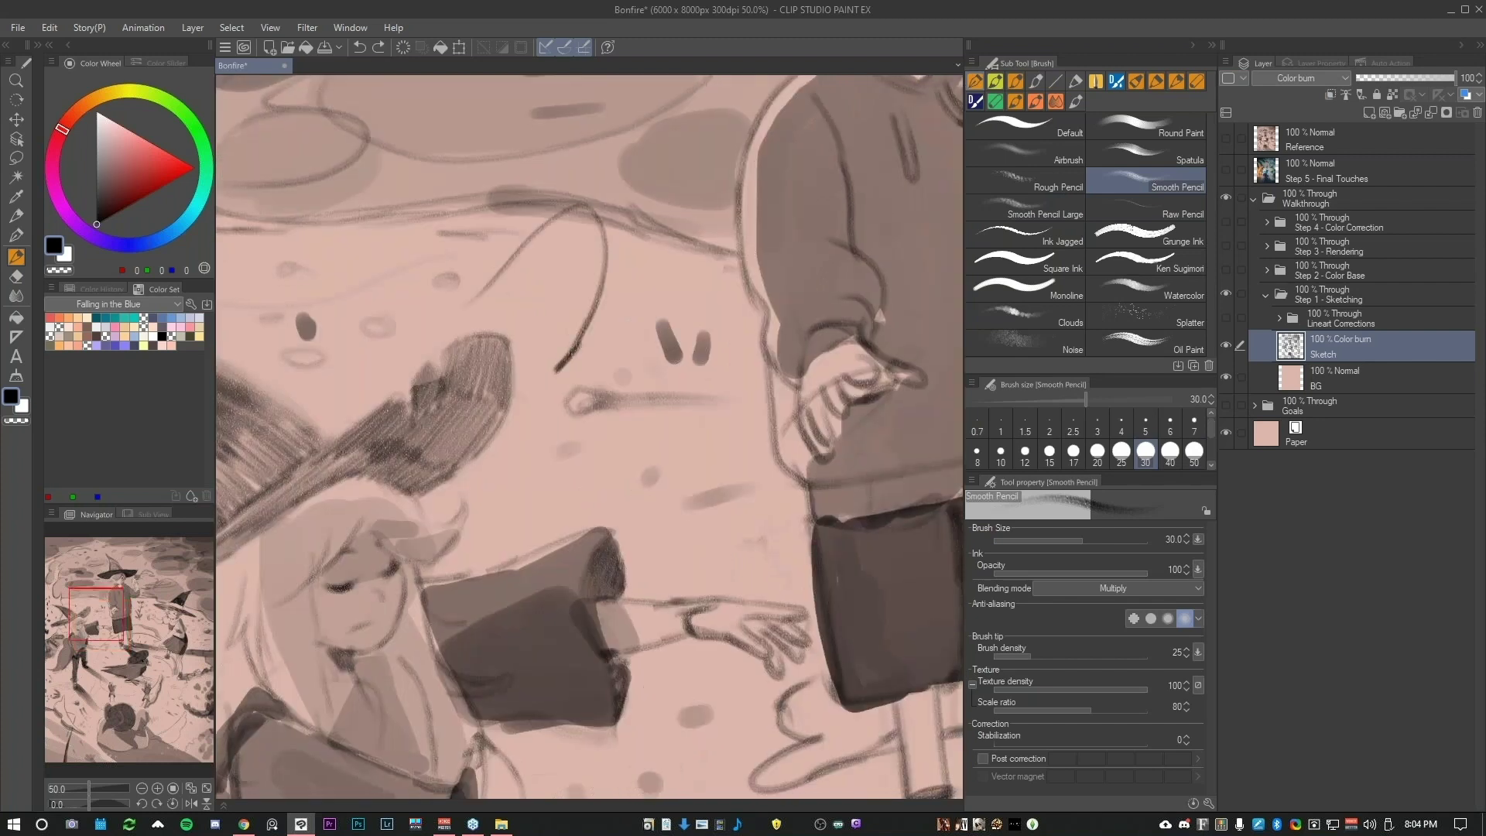
key(ctrl+z)
mouse_move(517, 303)
mouse_down()
mouse_move(592, 364)
mouse_move(529, 421)
mouse_up()
drag(580, 398, 529, 441)
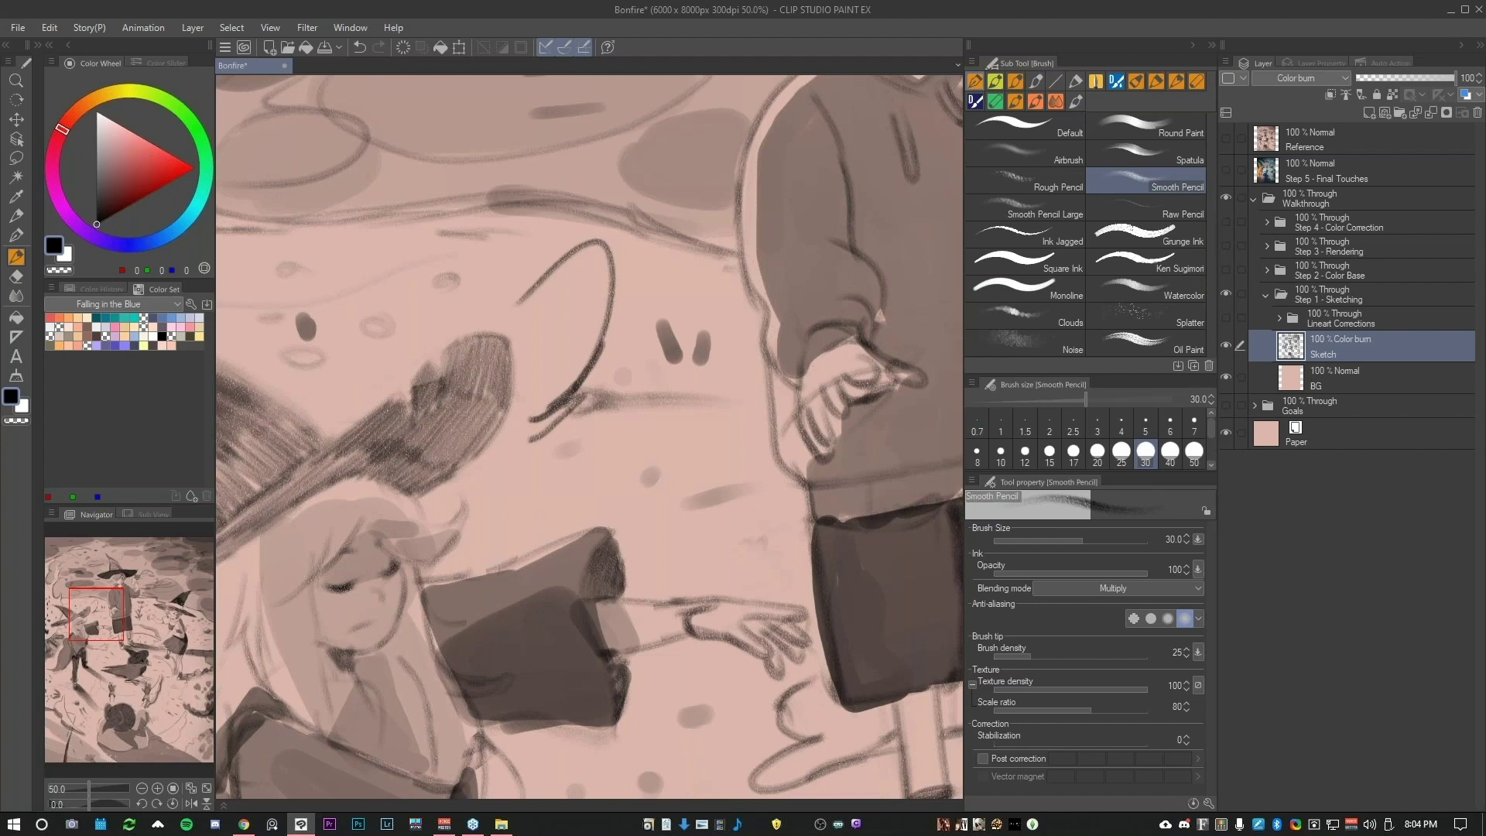
key(ctrl+z)
key(ctrl+z)
key(ctrl+z)
Examine the rough sketch up close, covering the three standing characters, the bird and the foreground figure.
mouse_move(718, 419)
mouse_down()
mouse_move(696, 402)
mouse_move(816, 309)
mouse_move(755, 280)
mouse_move(667, 279)
mouse_move(562, 325)
mouse_up()
scroll(774, 348, down, 1)
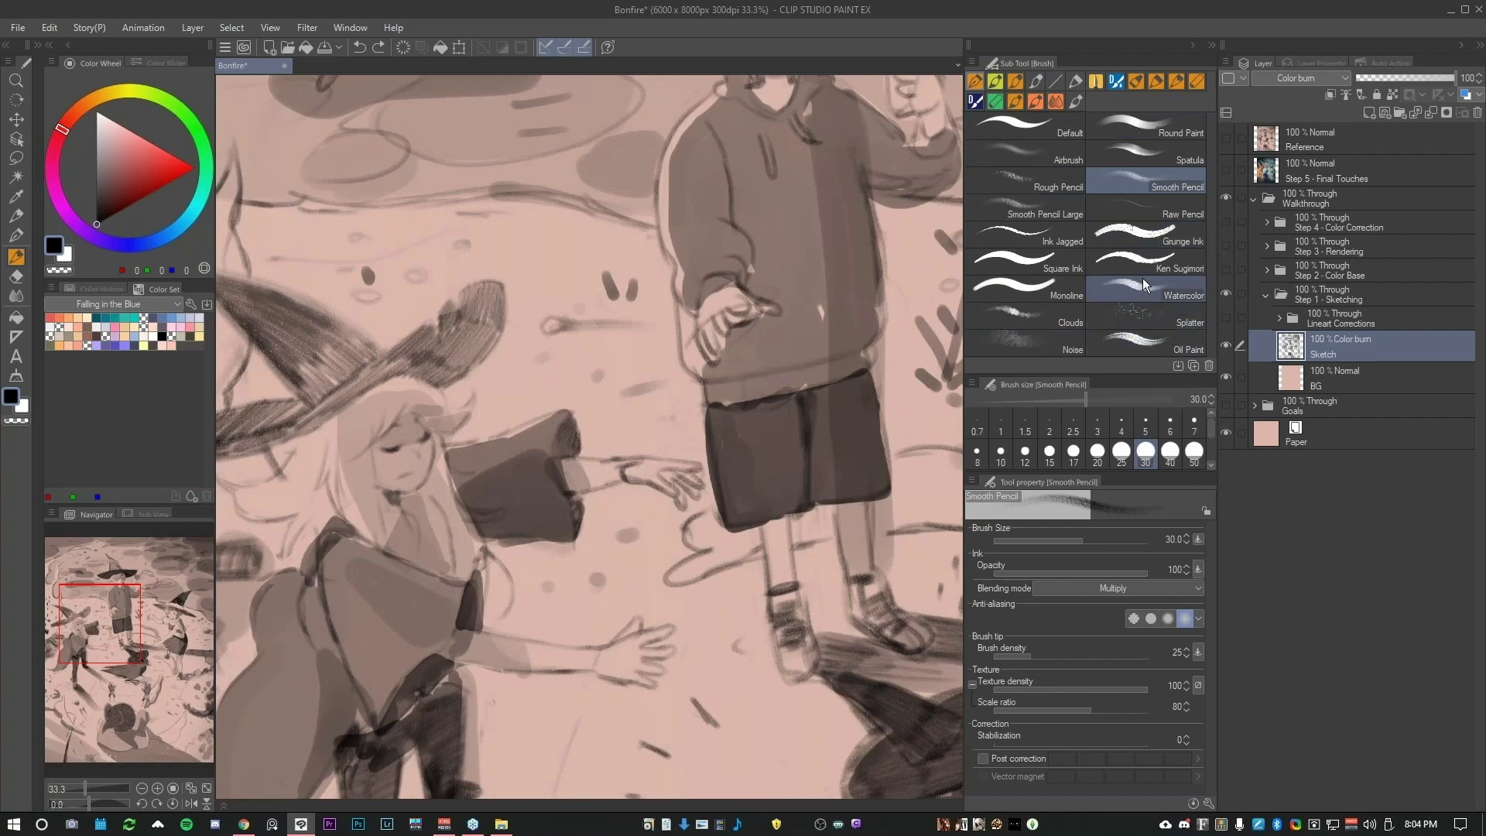
mouse_move(691, 332)
mouse_down()
mouse_move(718, 305)
mouse_move(854, 258)
mouse_move(877, 228)
mouse_up()
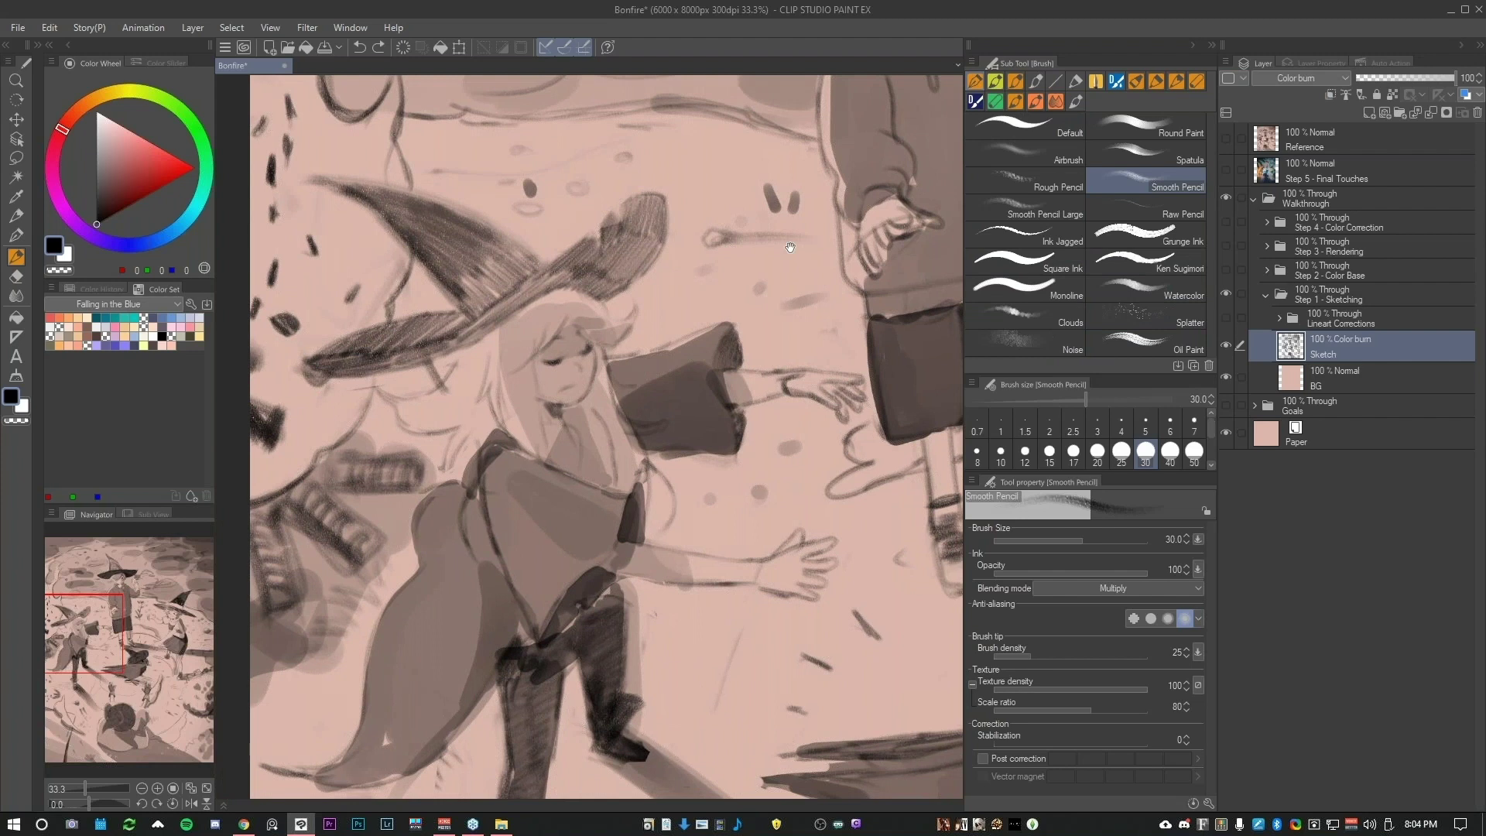
drag(704, 207, 590, 311)
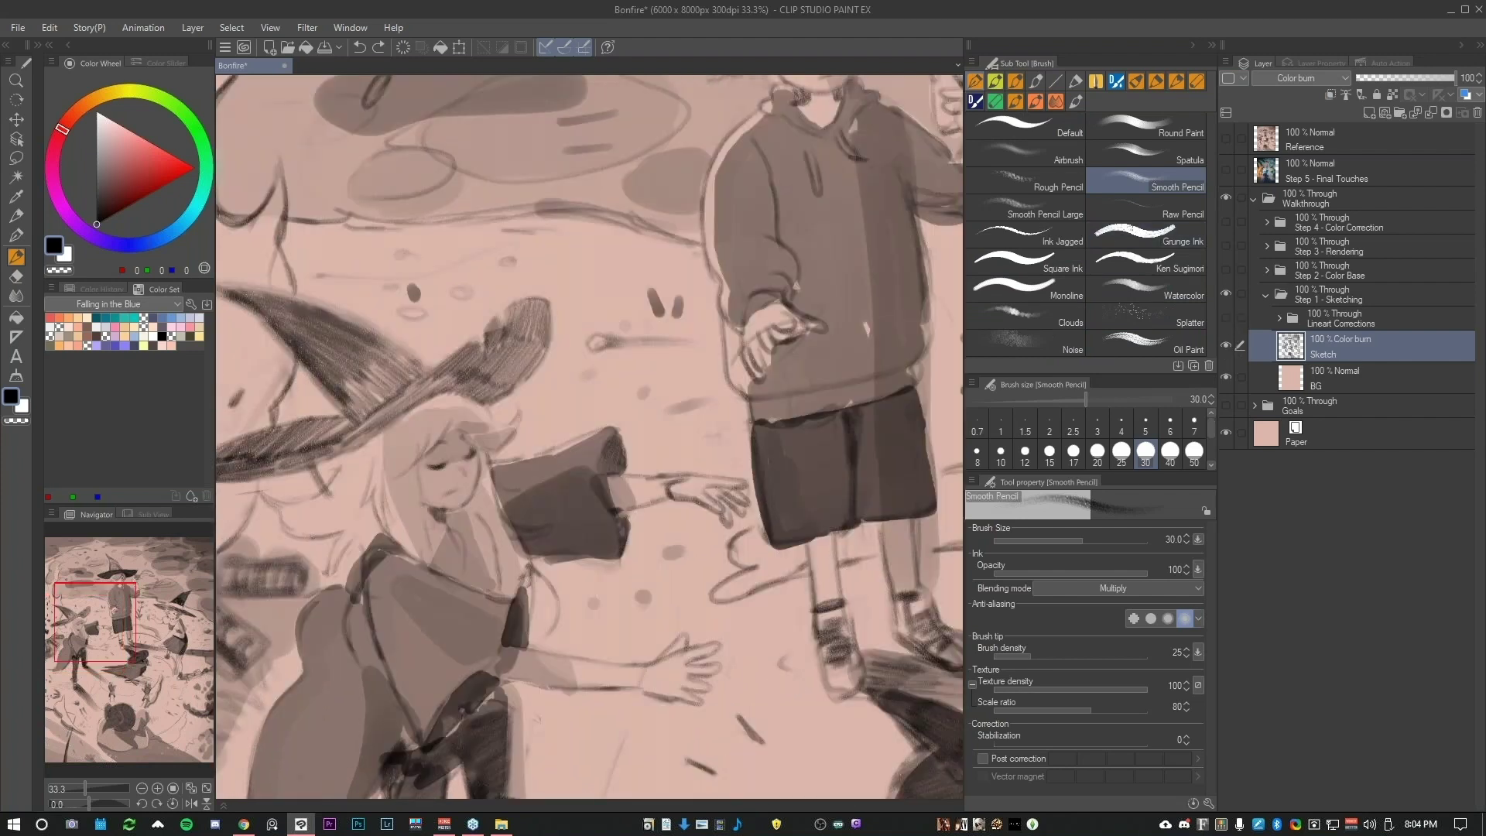
scroll(723, 330, down, 1)
drag(723, 330, 529, 354)
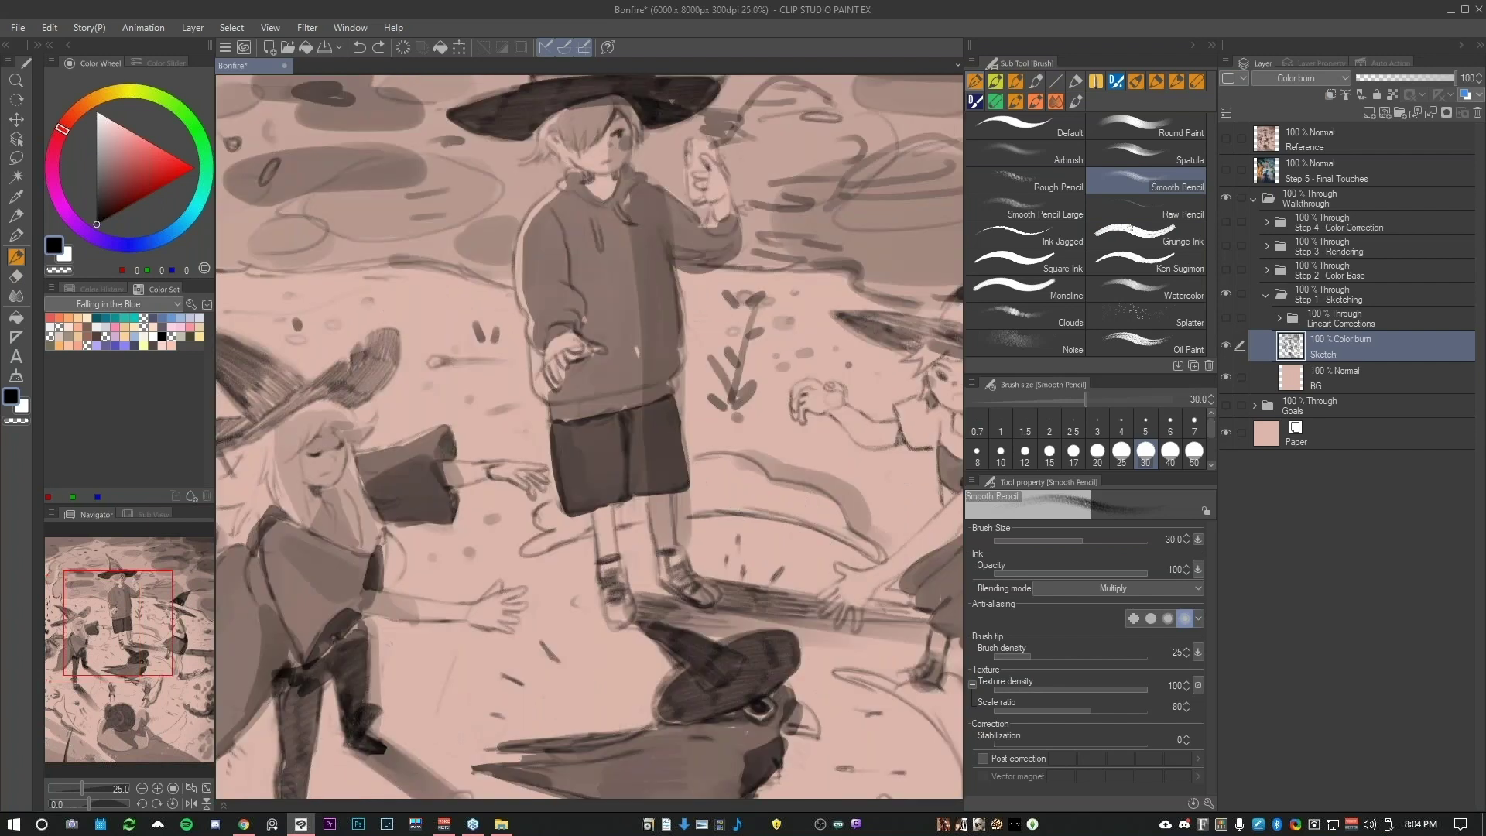
key(ctrl+minus)
drag(758, 308, 583, 253)
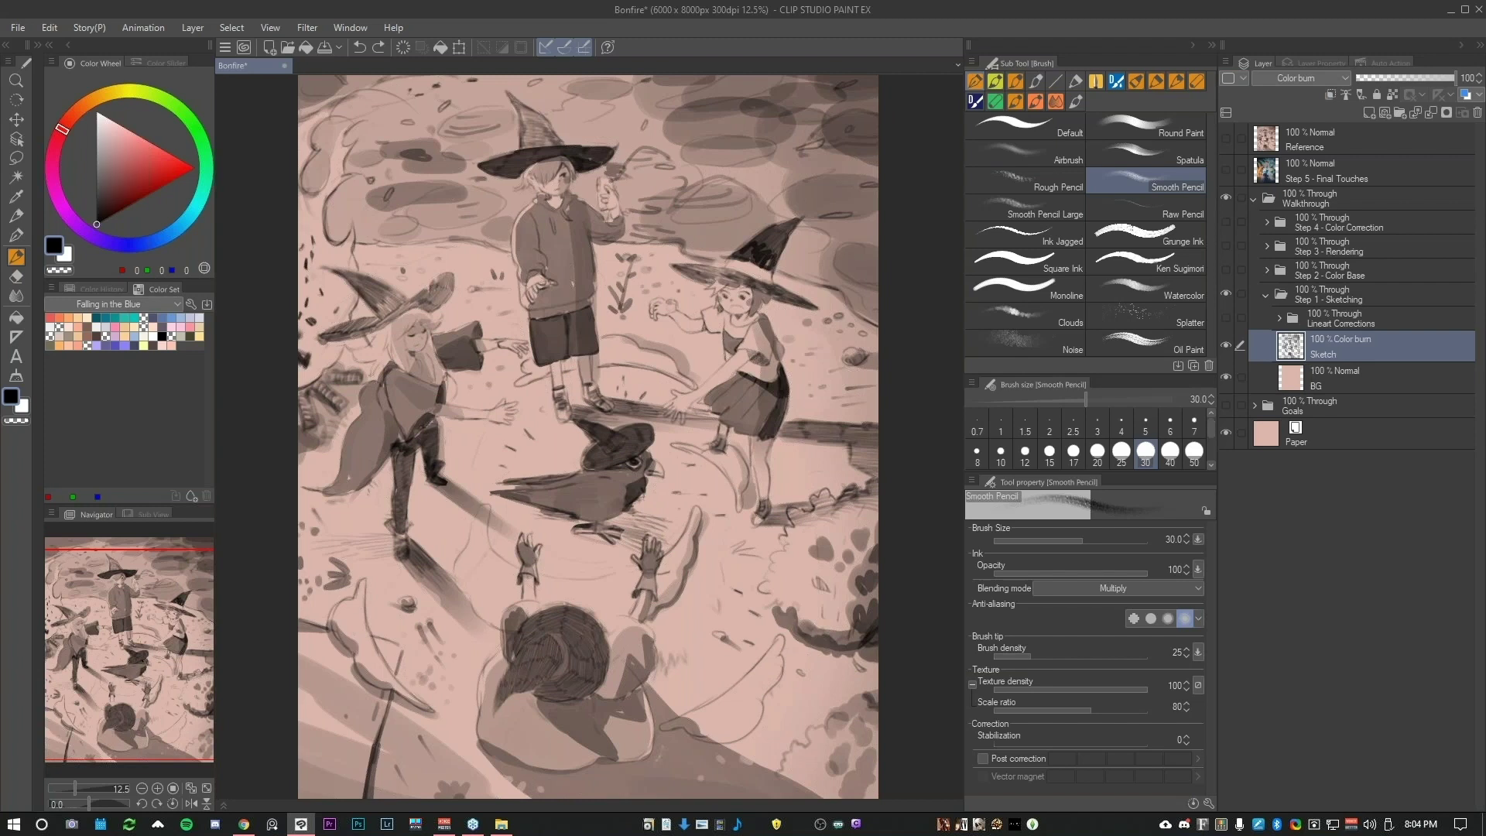
drag(714, 346, 731, 256)
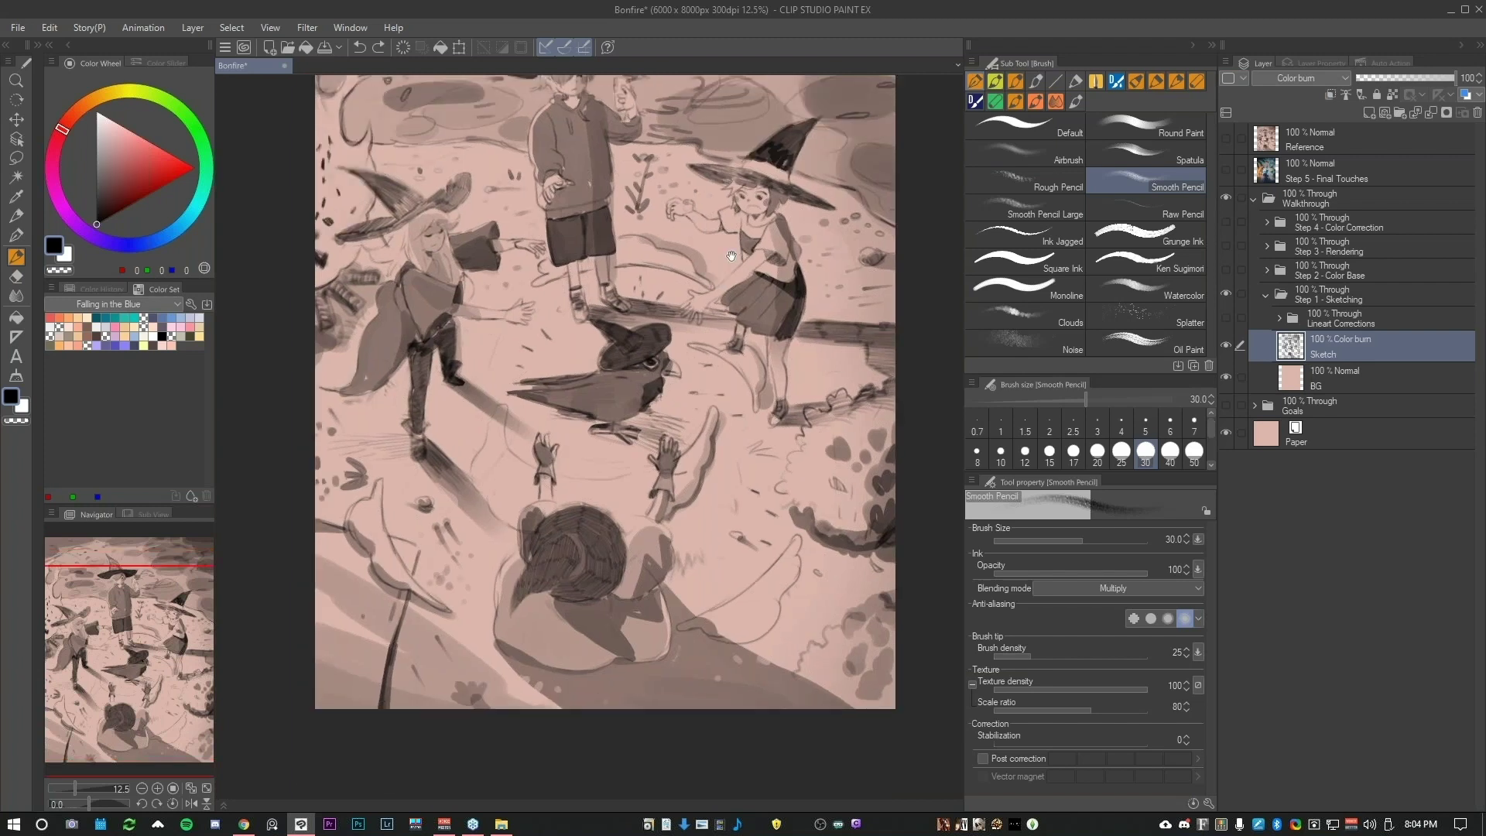
scroll(732, 256, up, 2)
drag(611, 408, 740, 338)
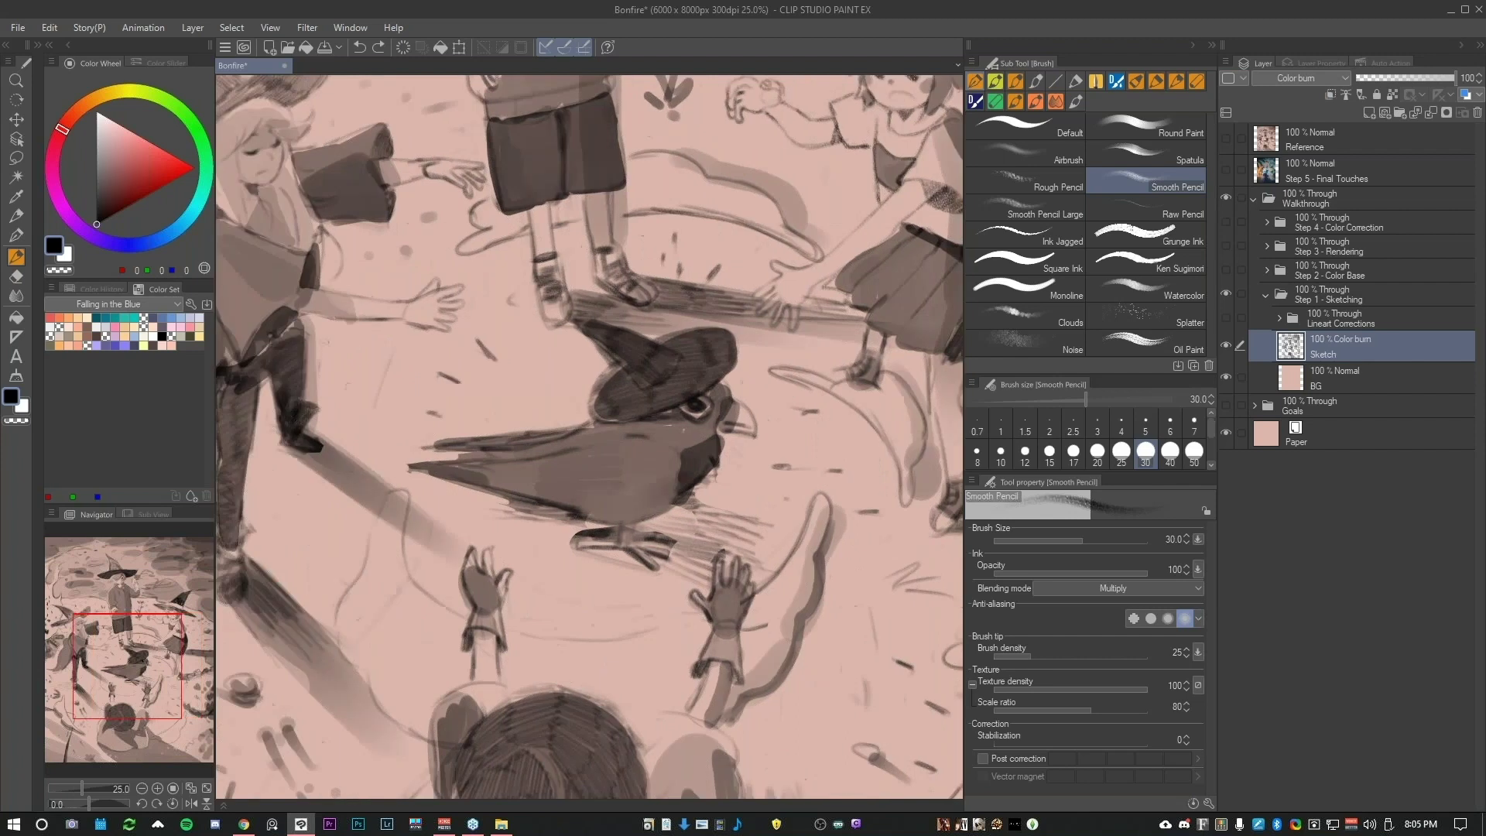
drag(618, 346, 476, 517)
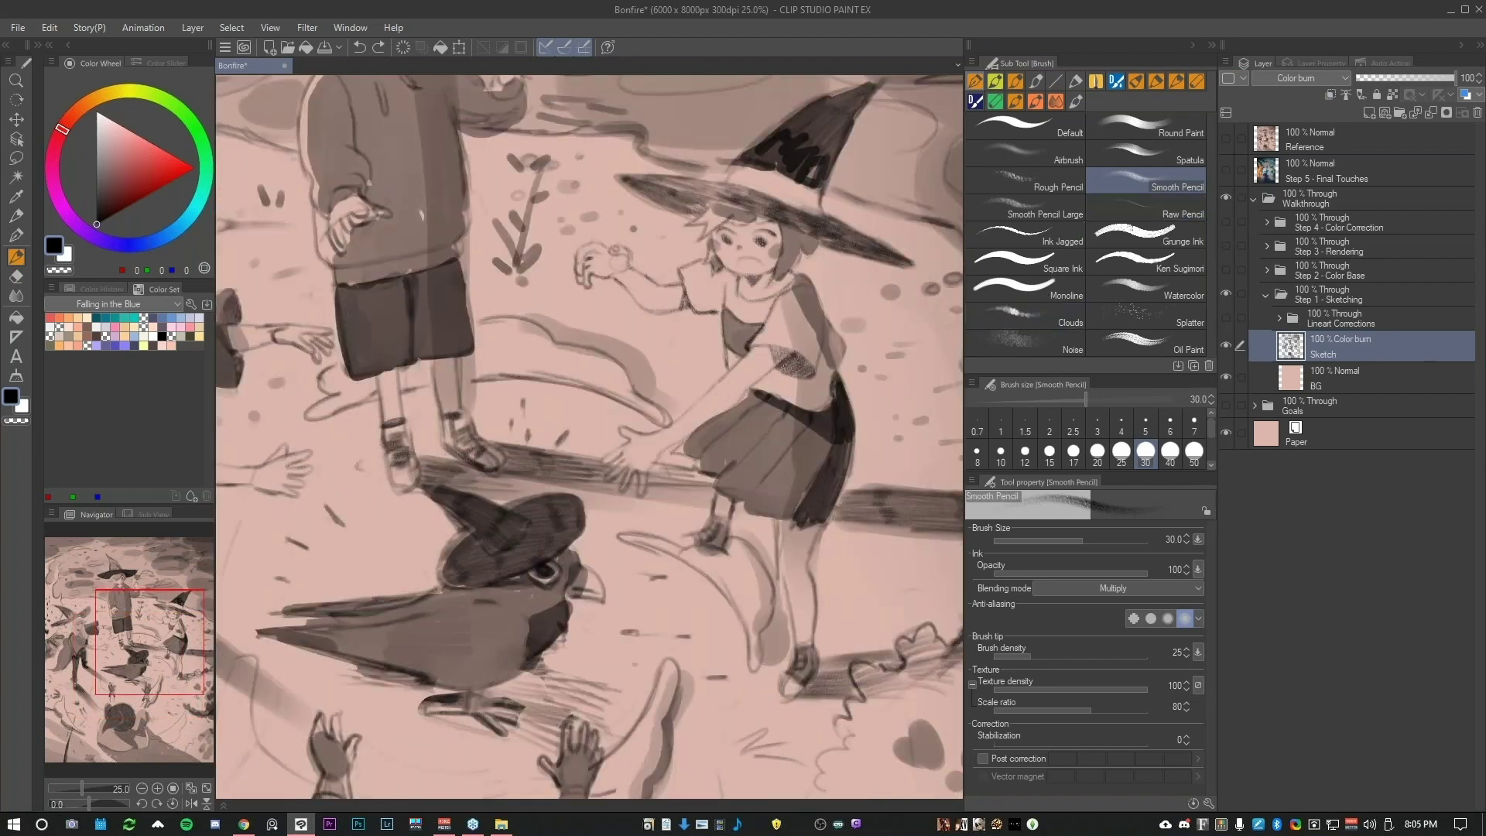
drag(749, 328, 658, 336)
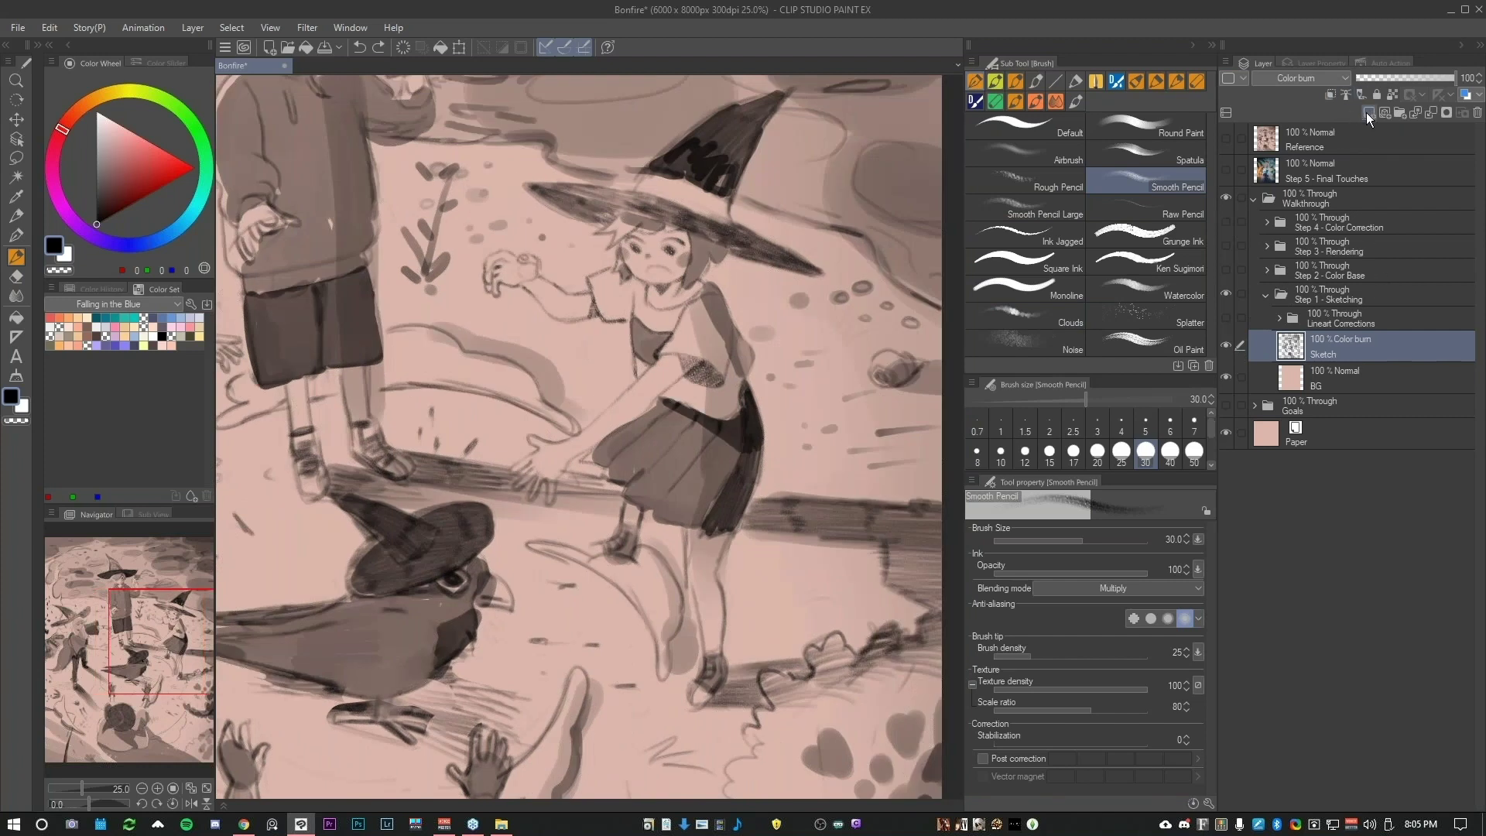
drag(703, 353, 756, 340)
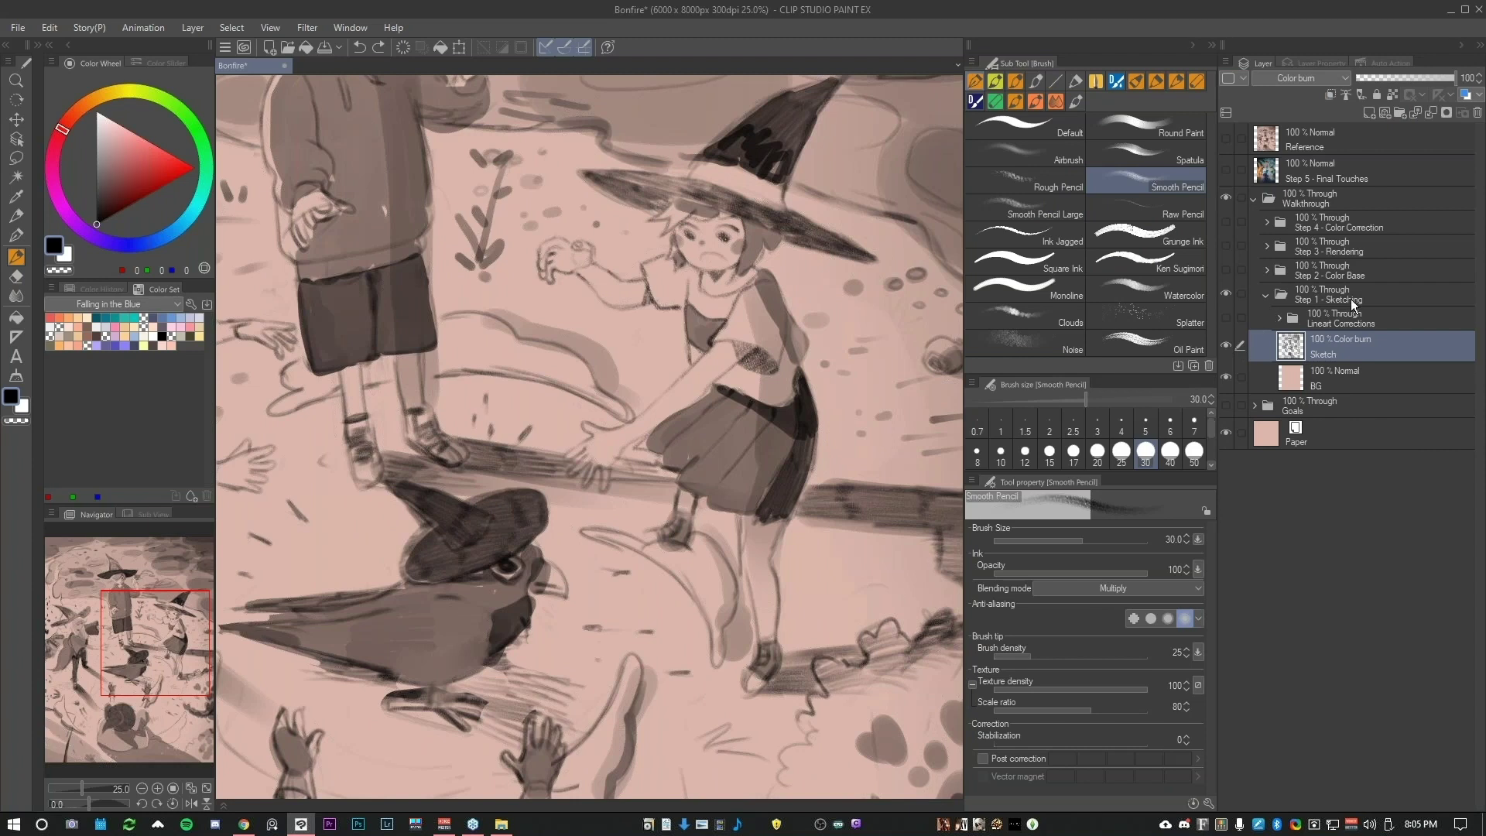
Add a new layer above the Sketch layer, hide the Sketch layer, and sketch a pointed witch hat with a band and wide brim.
click(1370, 112)
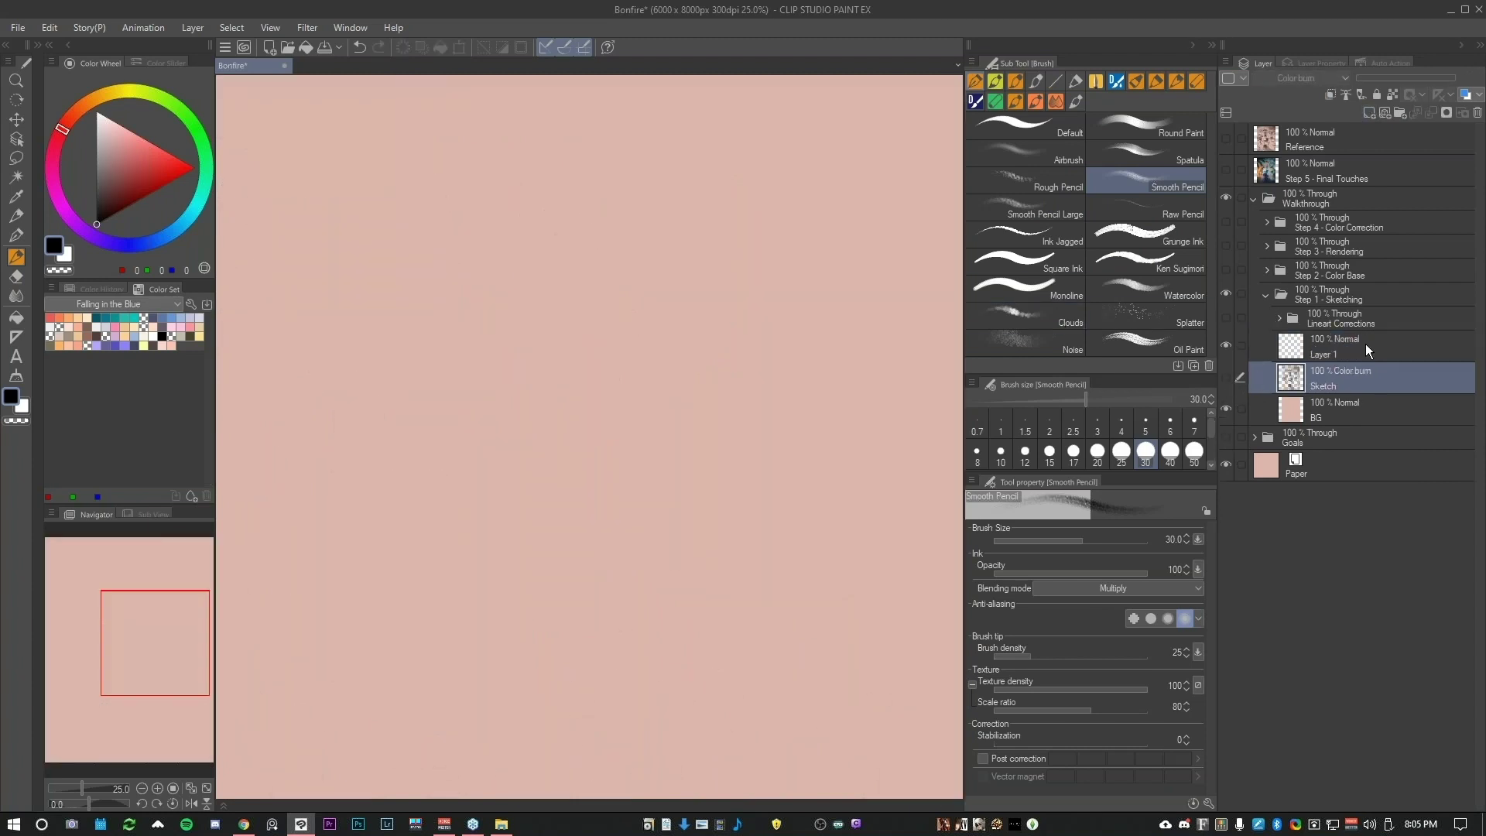
mouse_move(616, 254)
mouse_down()
mouse_move(637, 318)
mouse_move(673, 233)
mouse_move(515, 218)
mouse_move(778, 249)
mouse_up()
key(ctrl+z)
mouse_move(642, 219)
mouse_down()
mouse_move(516, 227)
mouse_move(832, 244)
mouse_move(768, 250)
mouse_move(722, 329)
mouse_up()
mouse_move(615, 258)
mouse_down()
mouse_move(703, 137)
mouse_move(691, 293)
mouse_up()
mouse_move(606, 286)
mouse_down()
mouse_move(692, 290)
mouse_move(698, 273)
mouse_move(609, 278)
mouse_move(700, 272)
mouse_up()
Sketch the witch's two eyes below the hat brim and a curved hair strand beside the face.
drag(602, 329, 618, 326)
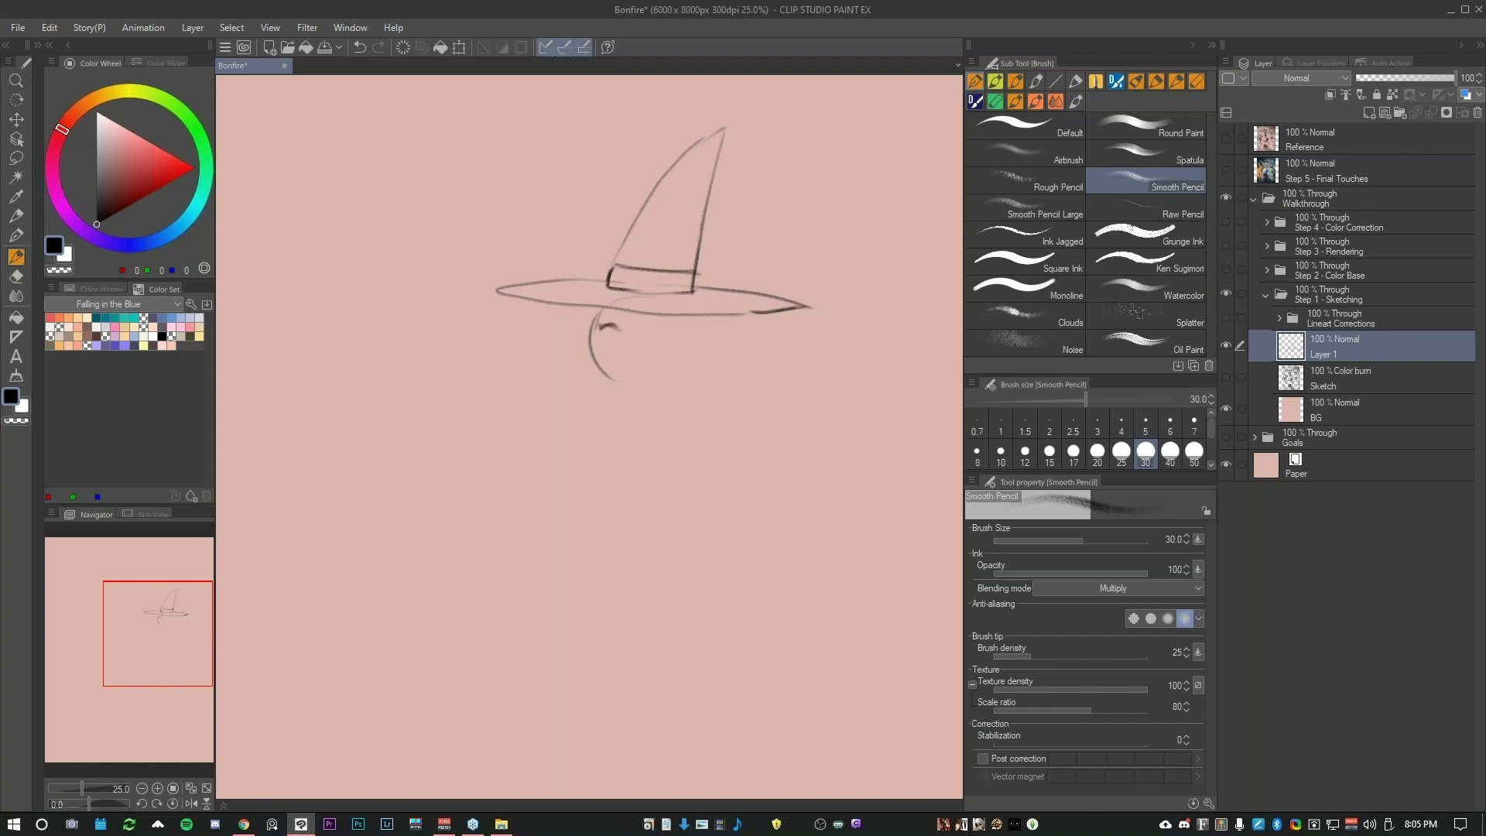
drag(642, 336, 664, 345)
drag(646, 329, 662, 327)
drag(594, 315, 574, 364)
Fade the hair and eye lines on one side of the face with the Soft eraser at size 161.8.
key(e)
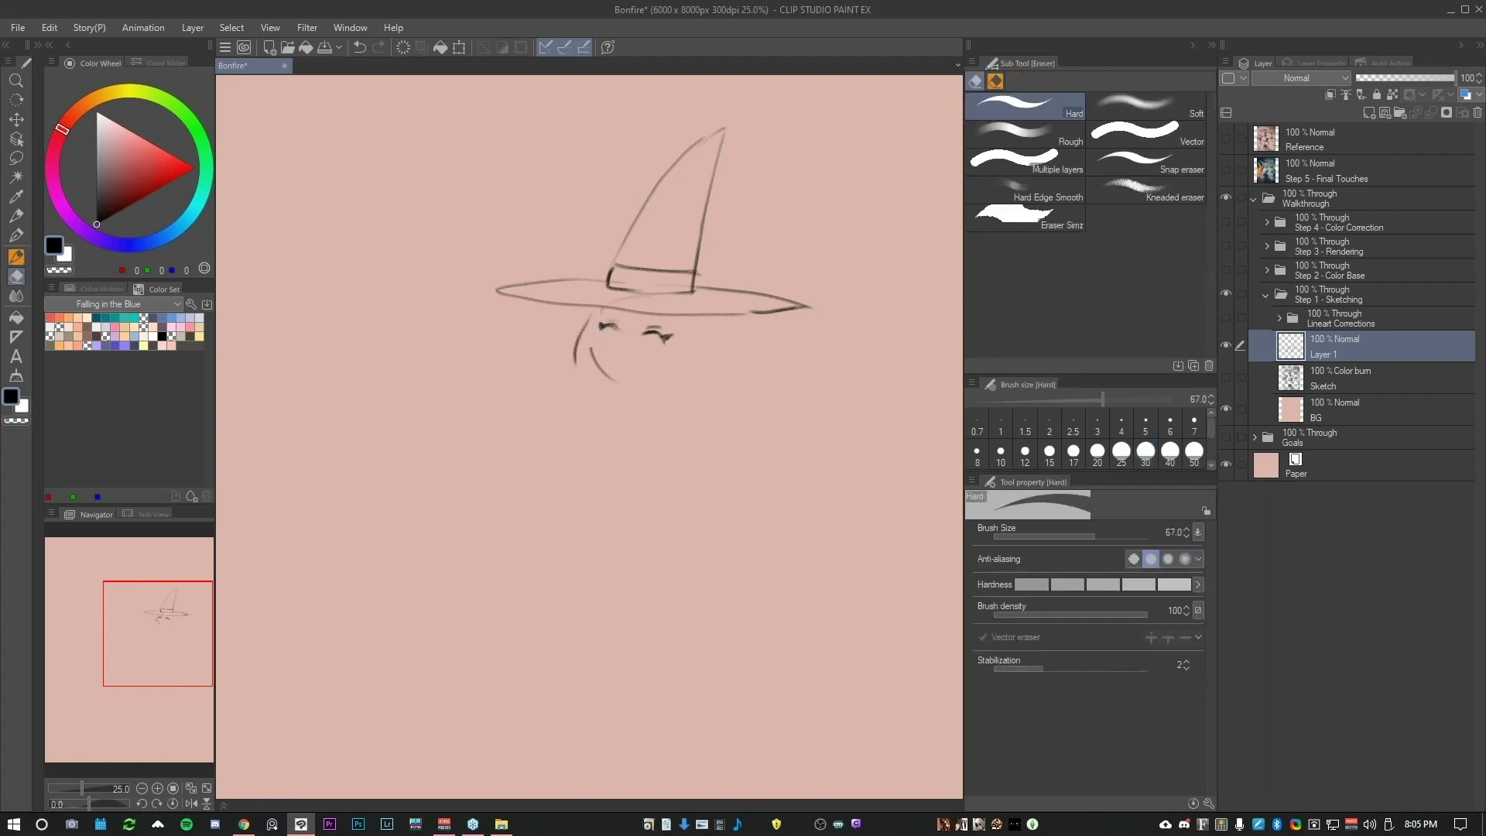
click(1122, 108)
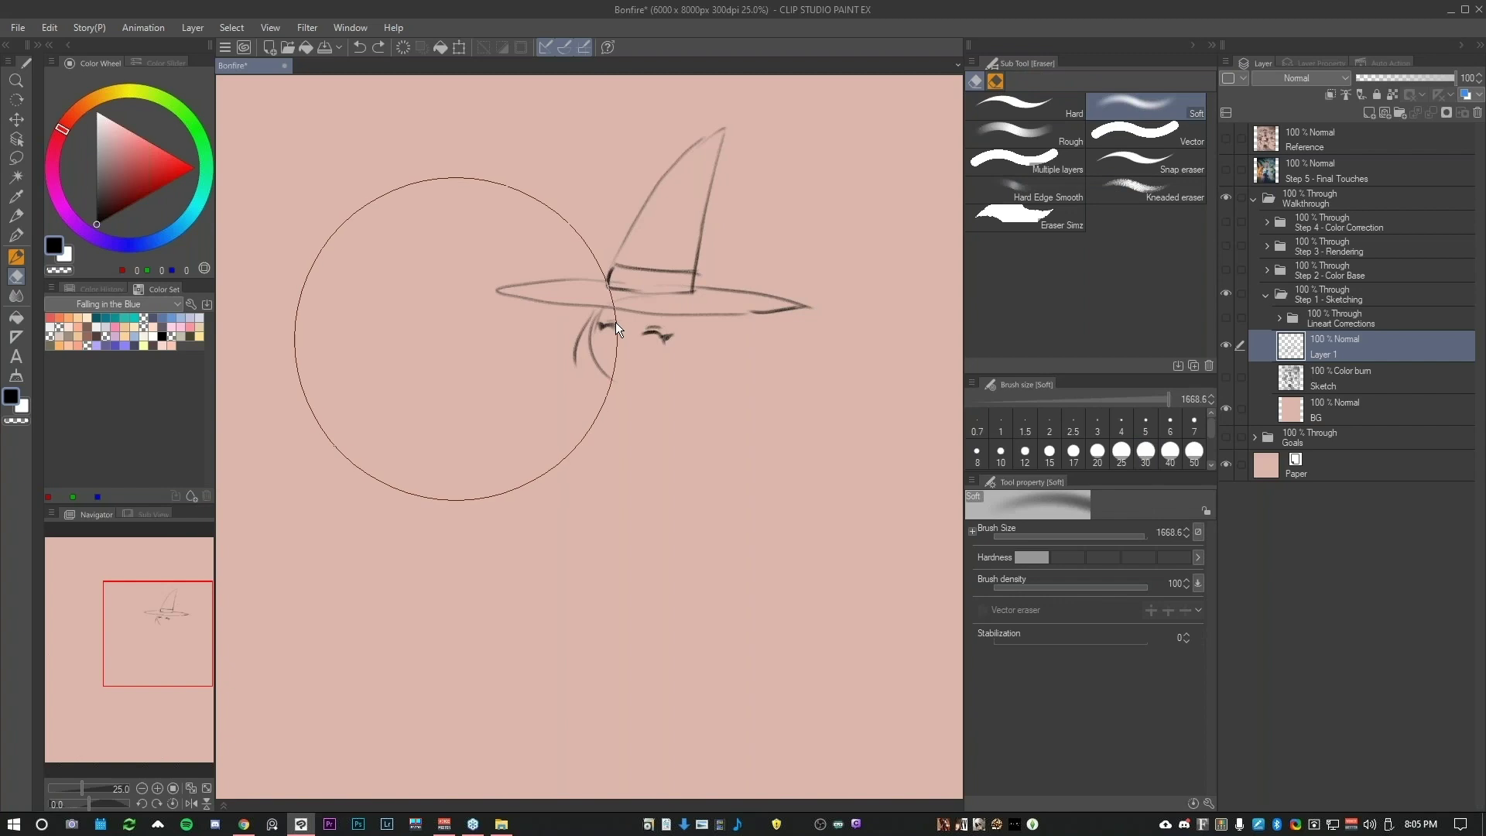
drag(504, 335, 472, 339)
drag(604, 318, 583, 358)
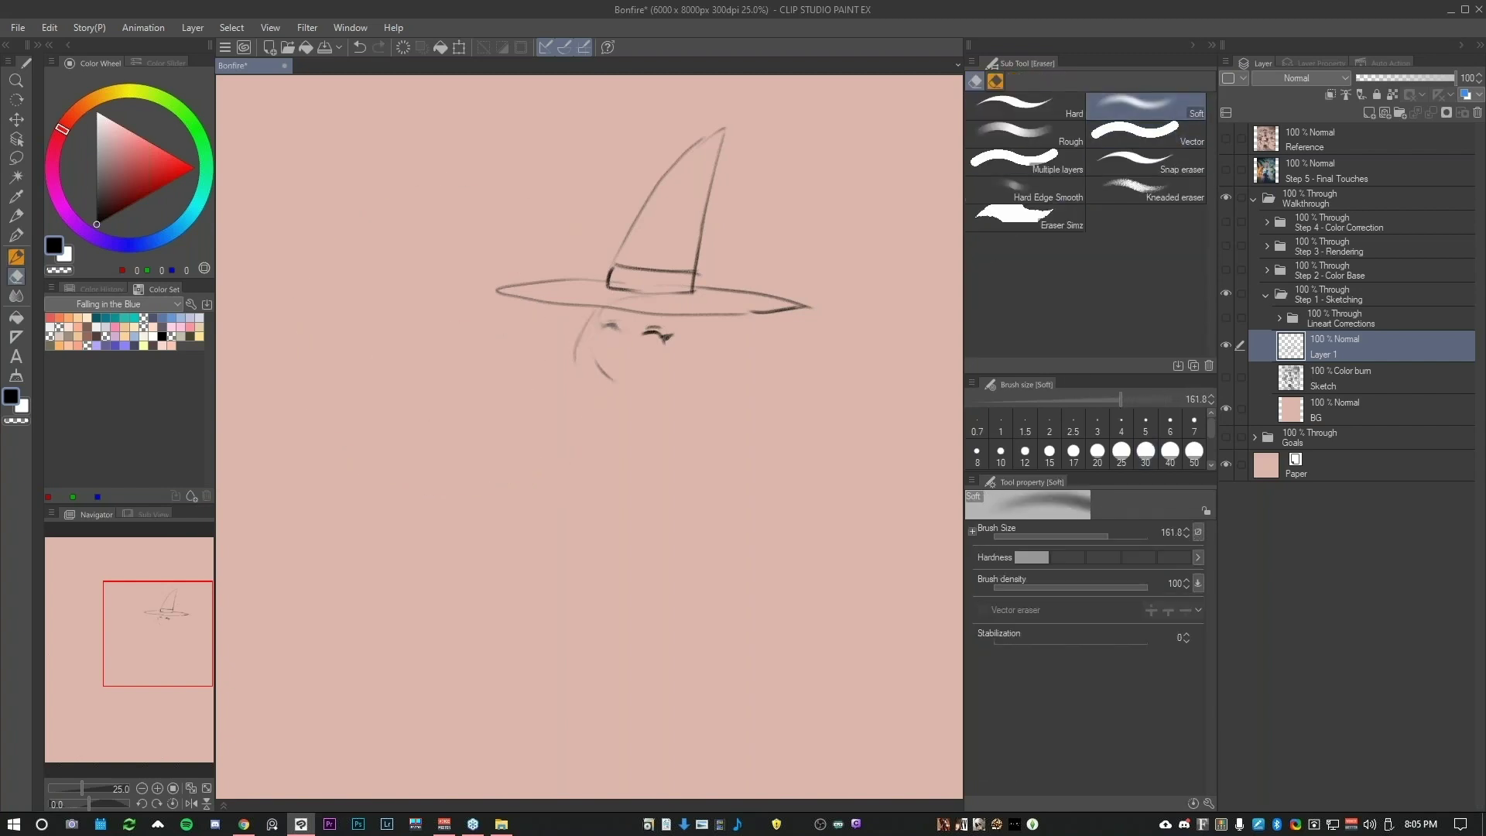
Sketch long Smooth Pencil hair strands framing both sides of the witch's face.
key(b)
drag(578, 347, 571, 387)
mouse_move(603, 315)
mouse_down()
mouse_move(594, 387)
mouse_move(593, 340)
mouse_move(580, 355)
mouse_move(603, 358)
mouse_move(608, 383)
mouse_up()
drag(675, 309, 664, 356)
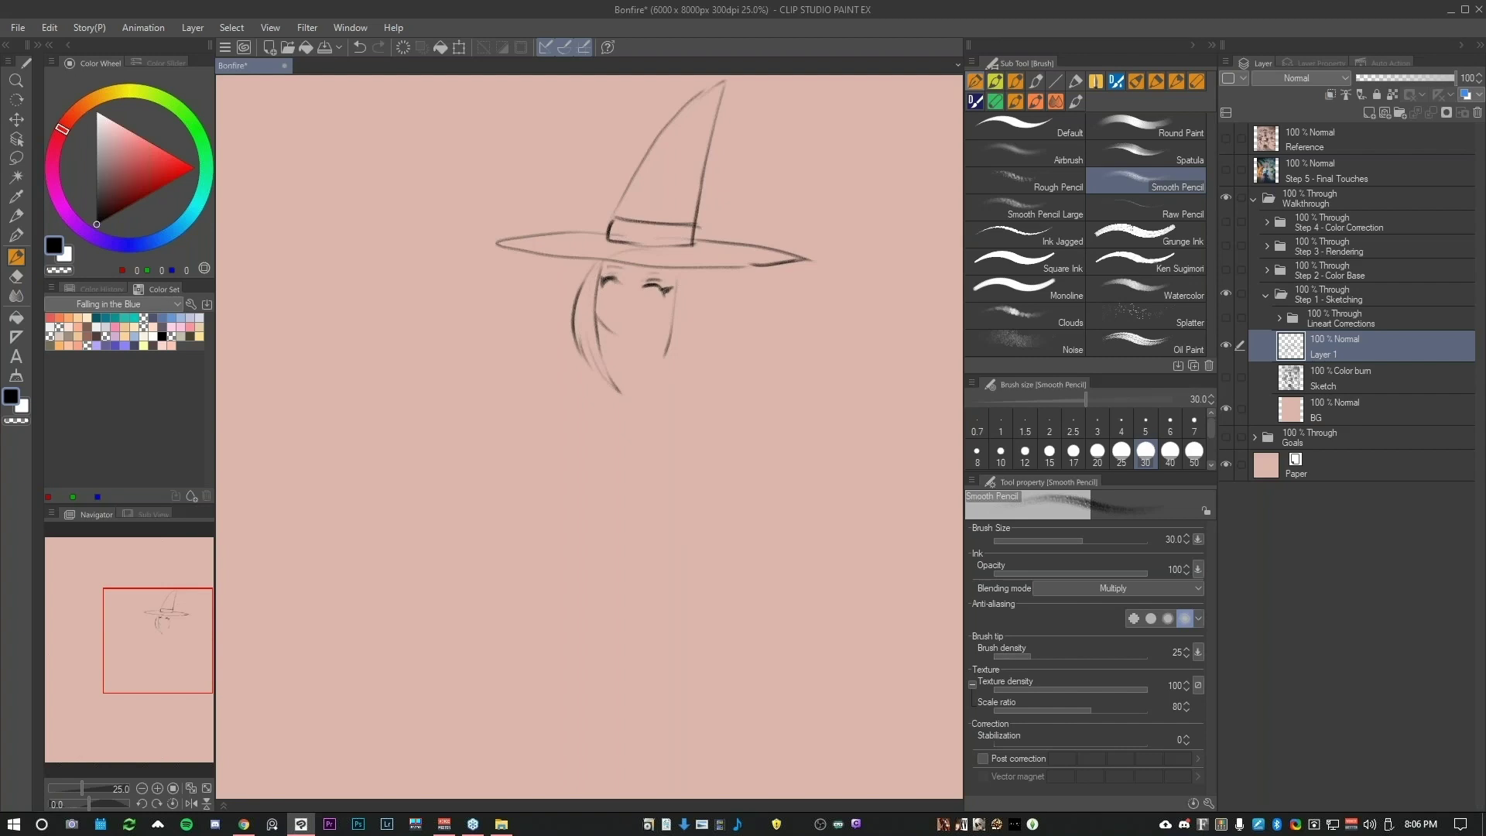
mouse_move(664, 357)
mouse_down()
mouse_move(650, 344)
mouse_move(626, 384)
mouse_move(655, 356)
mouse_up()
key(ctrl+z)
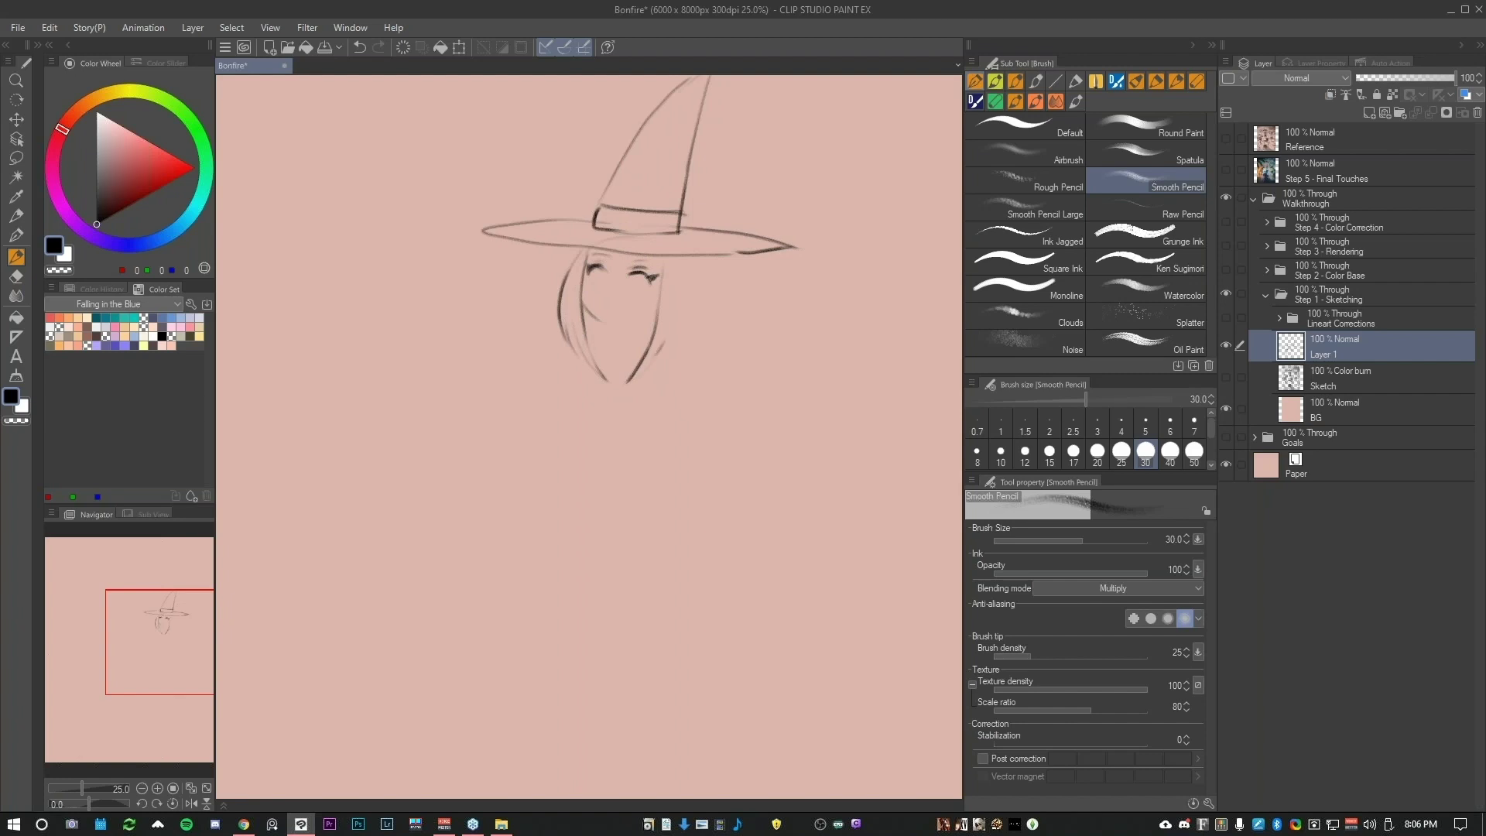
Refine the cheek line and add more hair strands around the witch's face.
drag(581, 290, 585, 310)
key(shift+space)
drag(836, 455, 824, 513)
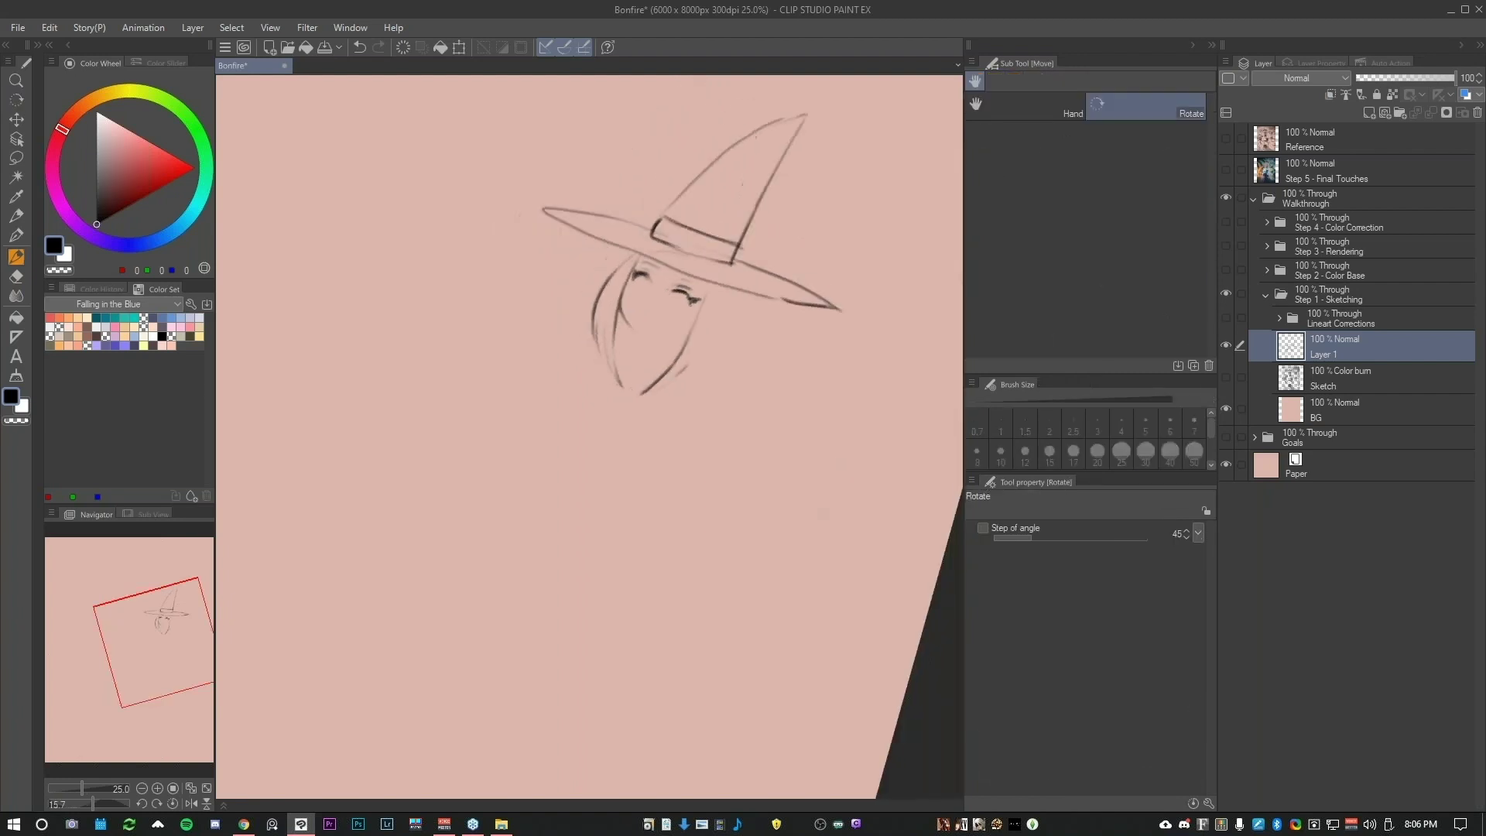
key(shift+space)
drag(470, 447, 503, 517)
drag(618, 239, 630, 334)
mouse_move(625, 246)
mouse_down()
mouse_move(631, 274)
mouse_move(626, 261)
mouse_move(676, 306)
mouse_move(713, 294)
mouse_move(713, 308)
mouse_move(679, 310)
mouse_up()
Sketch the ear and hair bow beside the witch's head, and draw the jaw line.
key(space)
drag(682, 246, 705, 272)
key(space)
key(shift+space)
drag(639, 366, 676, 365)
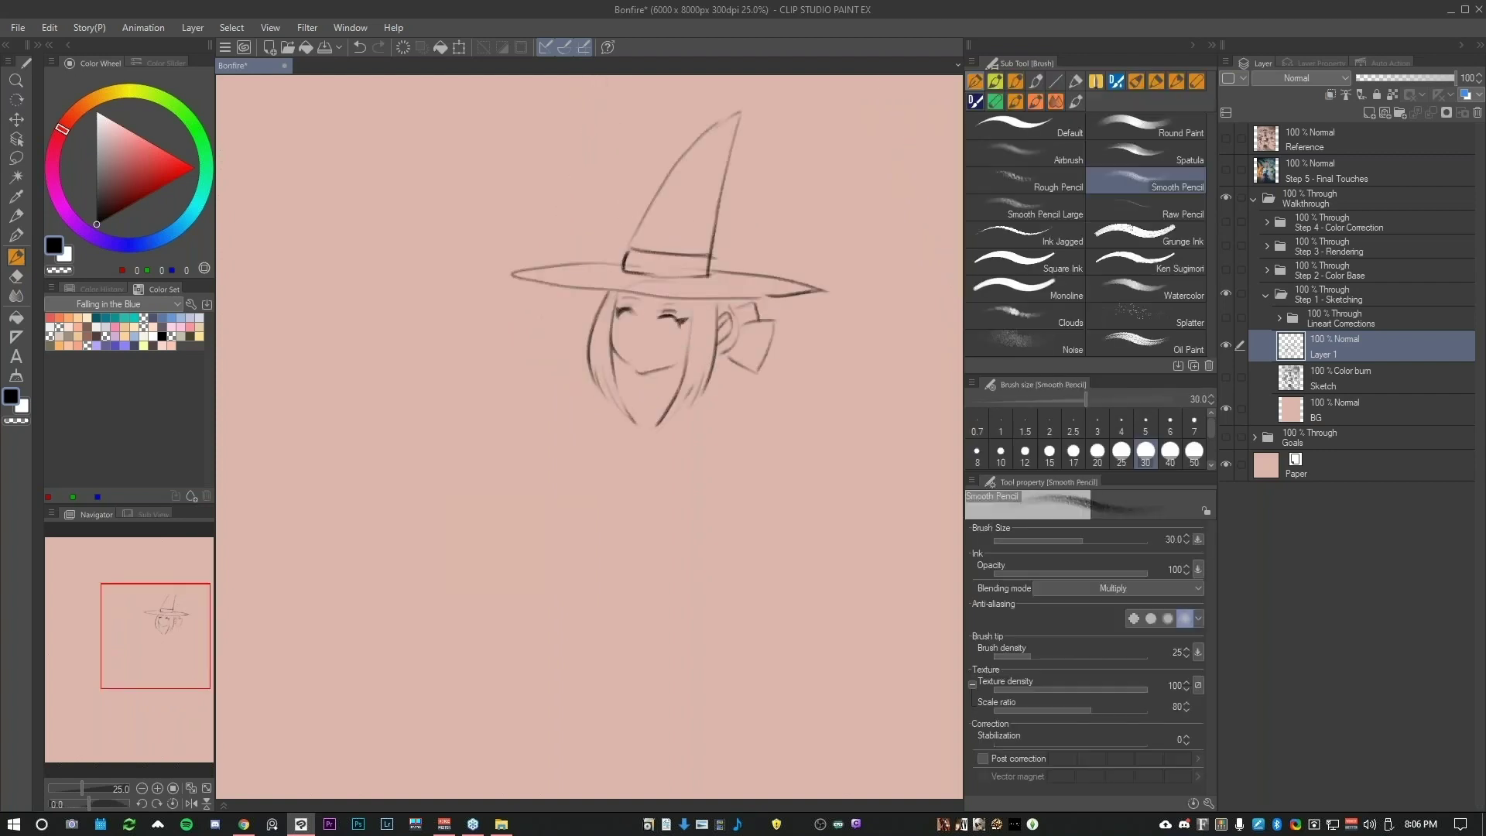
Undo the last chin stroke and redraw the chin as a rounded curve.
key(shift+space)
drag(504, 448, 530, 499)
key(ctrl+z)
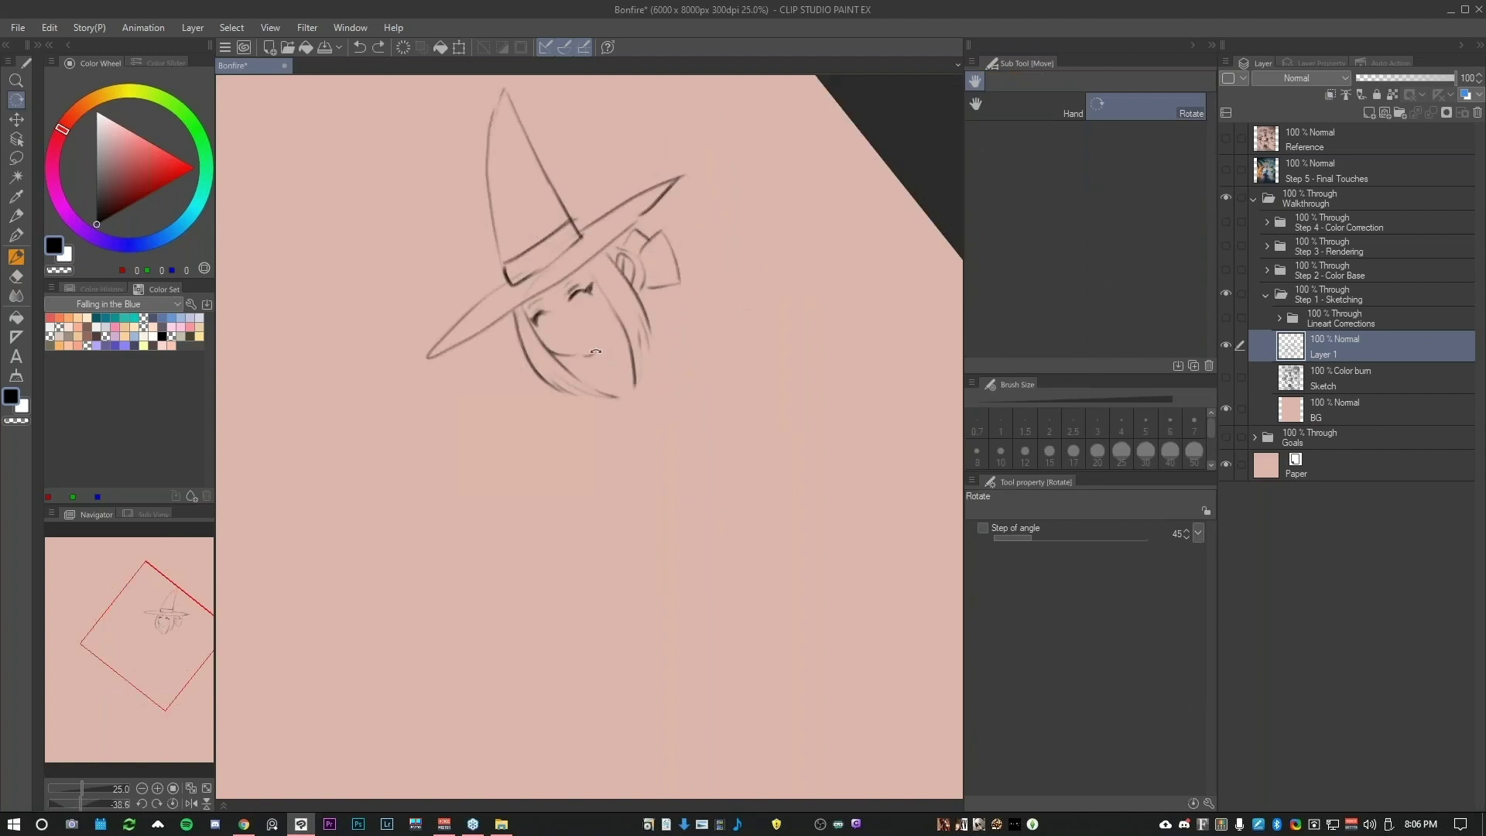
key(b)
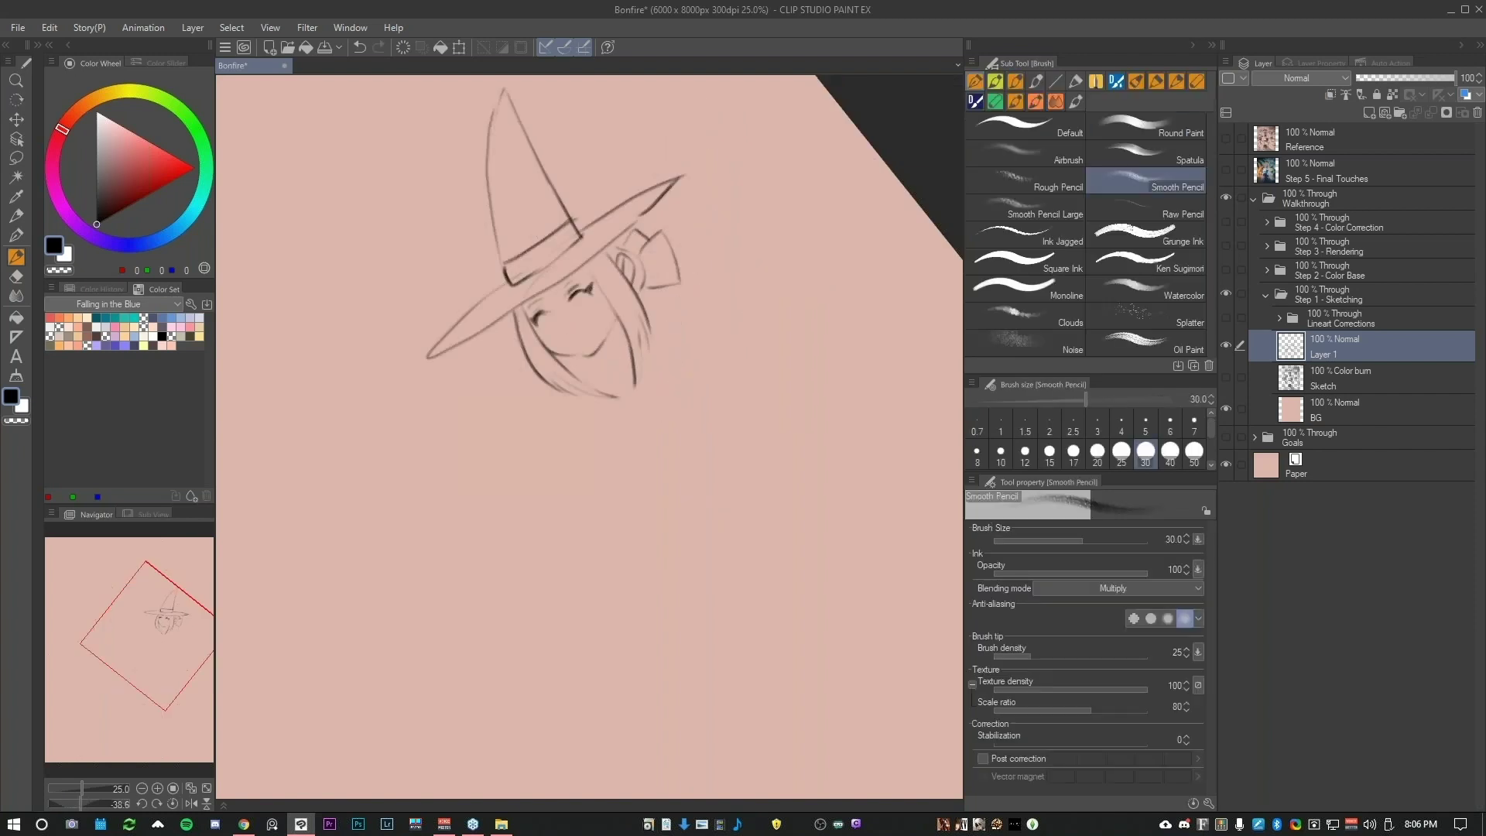
Draw the pupils, nose and small smiling mouth on the witch's face with the Smooth Pencil.
key(shift+space)
drag(576, 287, 691, 327)
scroll(672, 365, up, 3)
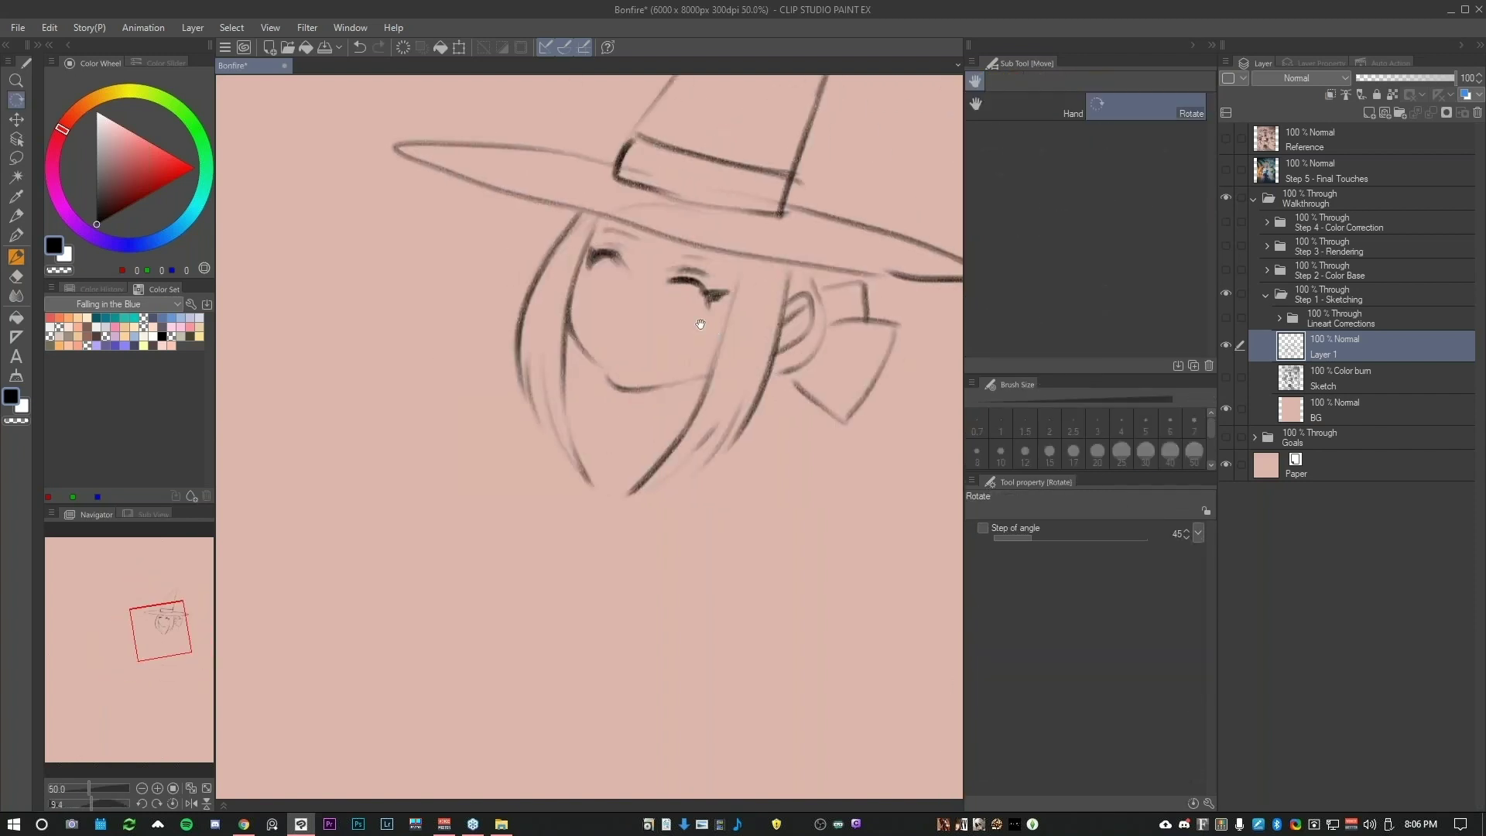
key(b)
drag(658, 274, 659, 284)
mouse_move(579, 251)
mouse_down()
mouse_move(581, 270)
mouse_move(582, 256)
mouse_up()
key(shift+space)
drag(444, 482, 461, 518)
mouse_move(554, 287)
mouse_down()
mouse_move(558, 306)
mouse_move(598, 315)
mouse_up()
Sketch the folds and hanging tails of the hair bow, undoing two strokes and redrawing them.
key(space)
drag(693, 386, 647, 377)
drag(796, 291, 807, 254)
mouse_move(697, 274)
mouse_down()
mouse_move(734, 358)
mouse_move(776, 329)
mouse_up()
drag(752, 306, 767, 325)
key(ctrl+z)
key(ctrl+z)
drag(697, 279, 762, 319)
mouse_move(762, 319)
mouse_down()
mouse_move(736, 293)
mouse_move(750, 363)
mouse_up()
Sketch the witch's neck and rounded neckline with a dark shadow under the chin, and undo the last two strokes.
key(space)
mouse_move(704, 334)
mouse_down()
mouse_move(710, 389)
mouse_move(730, 385)
mouse_up()
key(space)
drag(730, 386, 791, 334)
drag(637, 324, 649, 343)
mouse_move(651, 350)
mouse_down()
mouse_move(679, 329)
mouse_move(671, 314)
mouse_move(652, 330)
mouse_move(680, 322)
mouse_move(666, 298)
mouse_move(679, 317)
mouse_move(621, 352)
mouse_move(654, 364)
mouse_move(681, 352)
mouse_move(628, 359)
mouse_move(667, 359)
mouse_move(658, 329)
mouse_up()
key(space)
key(e)
key(b)
key(ctrl+z)
key(ctrl+z)
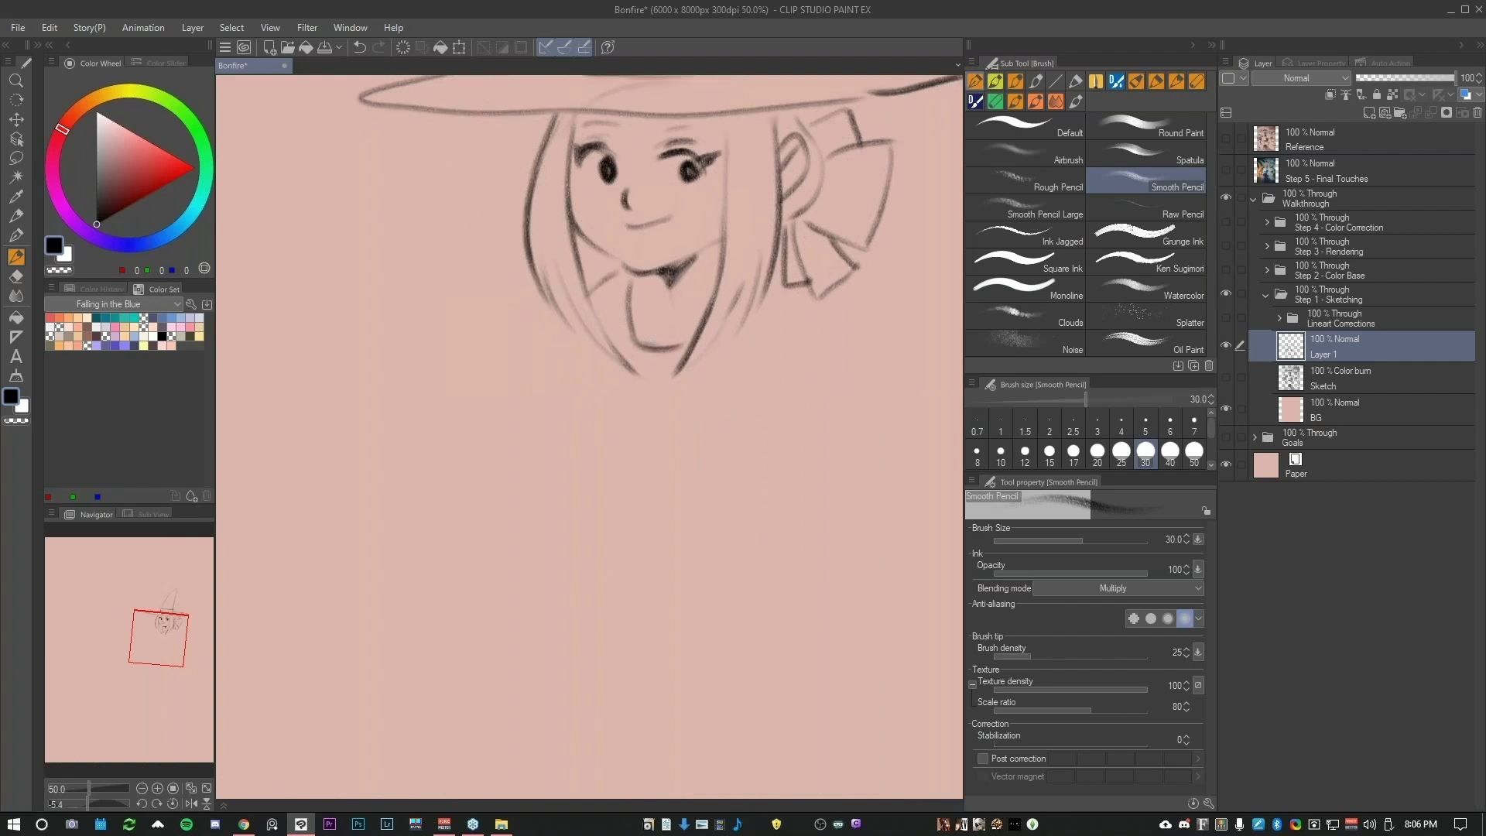
Sketch a wide cape collar with a notched hem around the witch's shoulders, undoing the last three strokes.
scroll(803, 308, down, 2)
drag(767, 323, 707, 329)
mouse_move(624, 313)
mouse_down()
mouse_move(590, 333)
mouse_move(621, 362)
mouse_move(606, 351)
mouse_move(628, 395)
mouse_move(667, 413)
mouse_move(802, 367)
mouse_move(801, 336)
mouse_move(801, 355)
mouse_up()
key(ctrl+z)
key(ctrl+z)
key(ctrl+z)
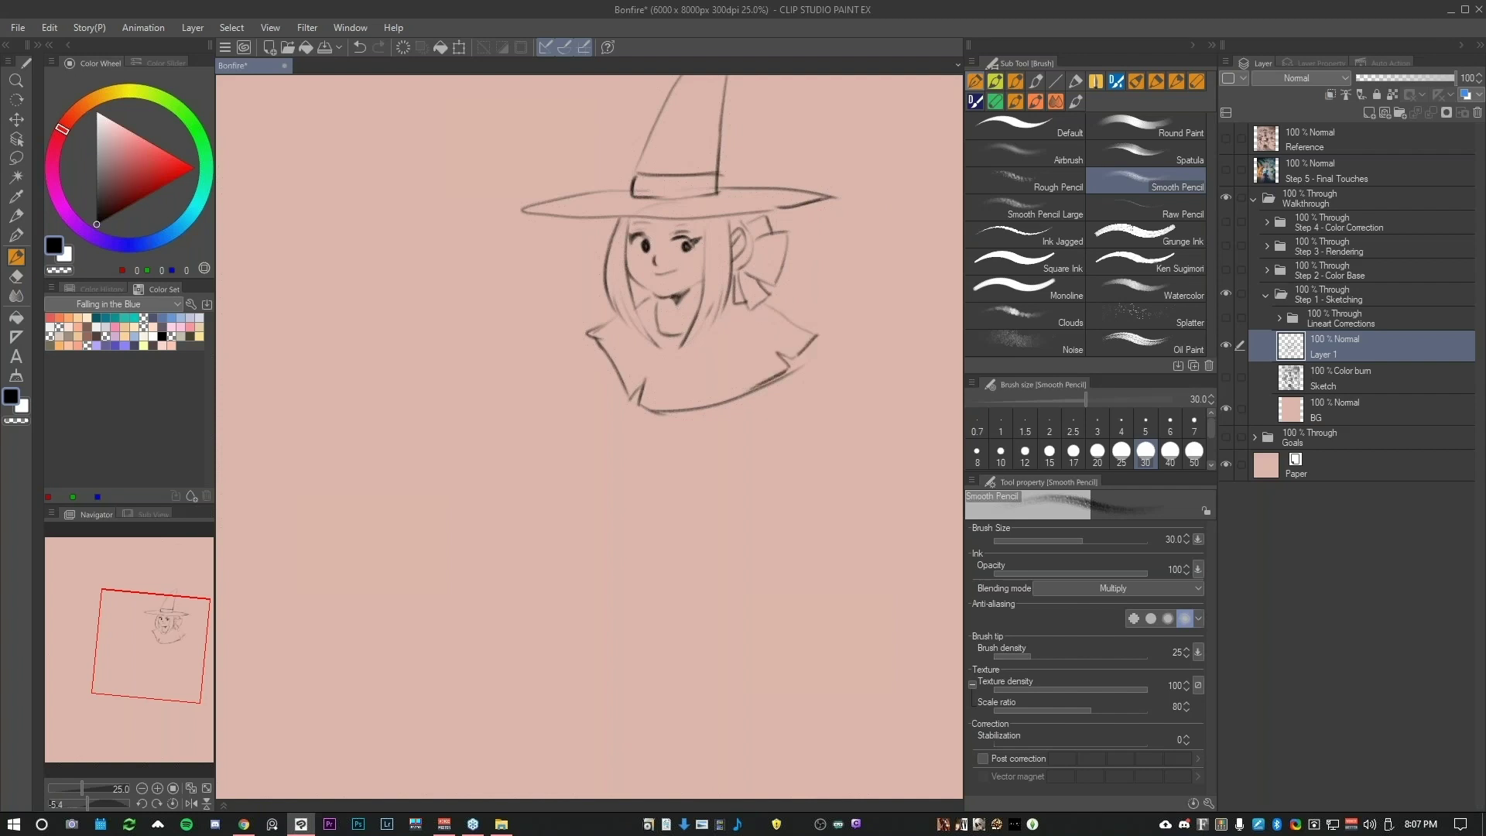
Thin the doubled line along the cape's lower hem with the Soft eraser and redraw the hem as one cleaner curve.
key(e)
drag(783, 374, 739, 396)
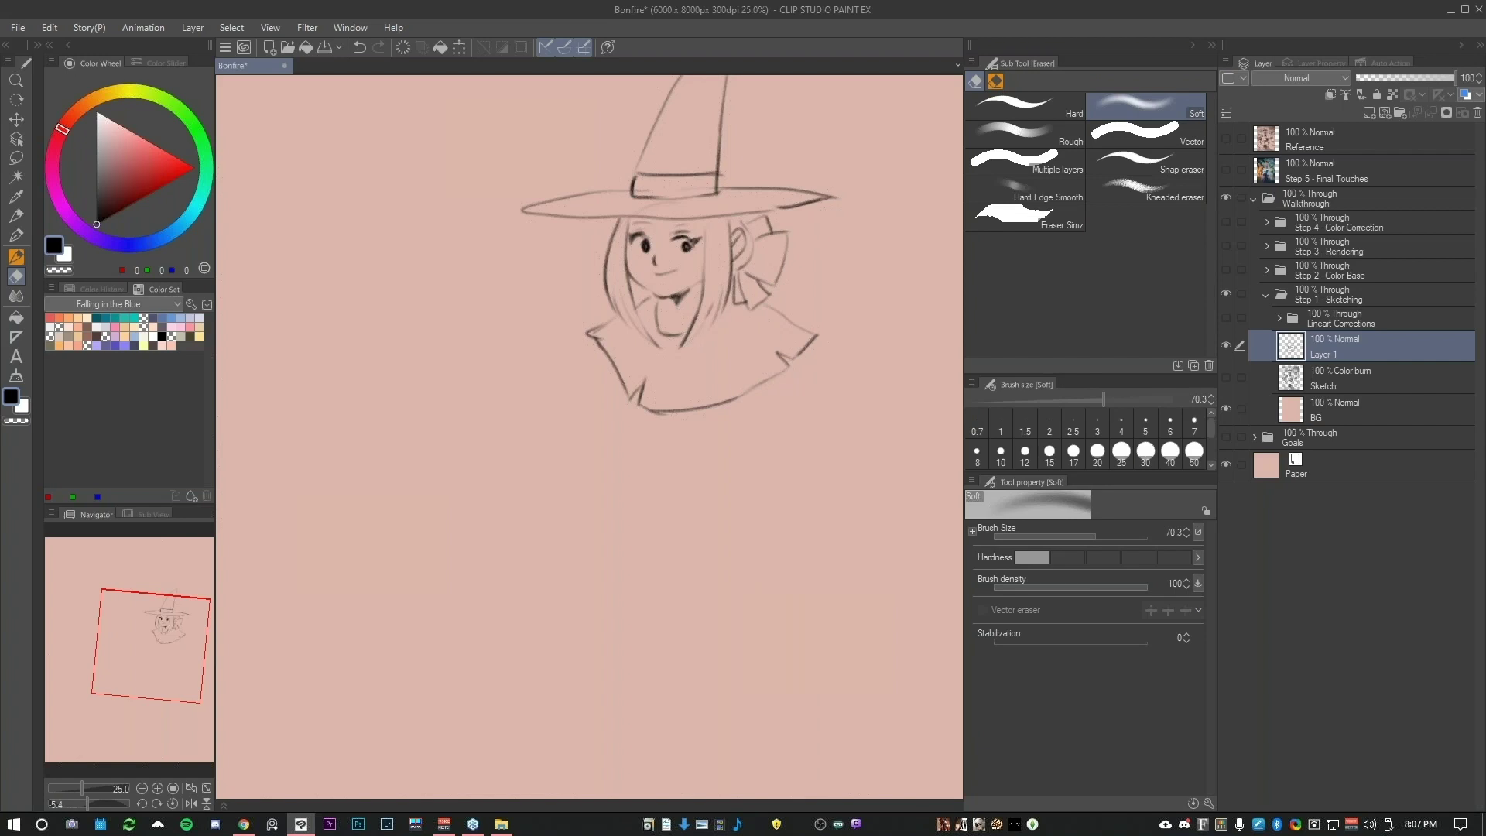
scroll(747, 368, up, 2)
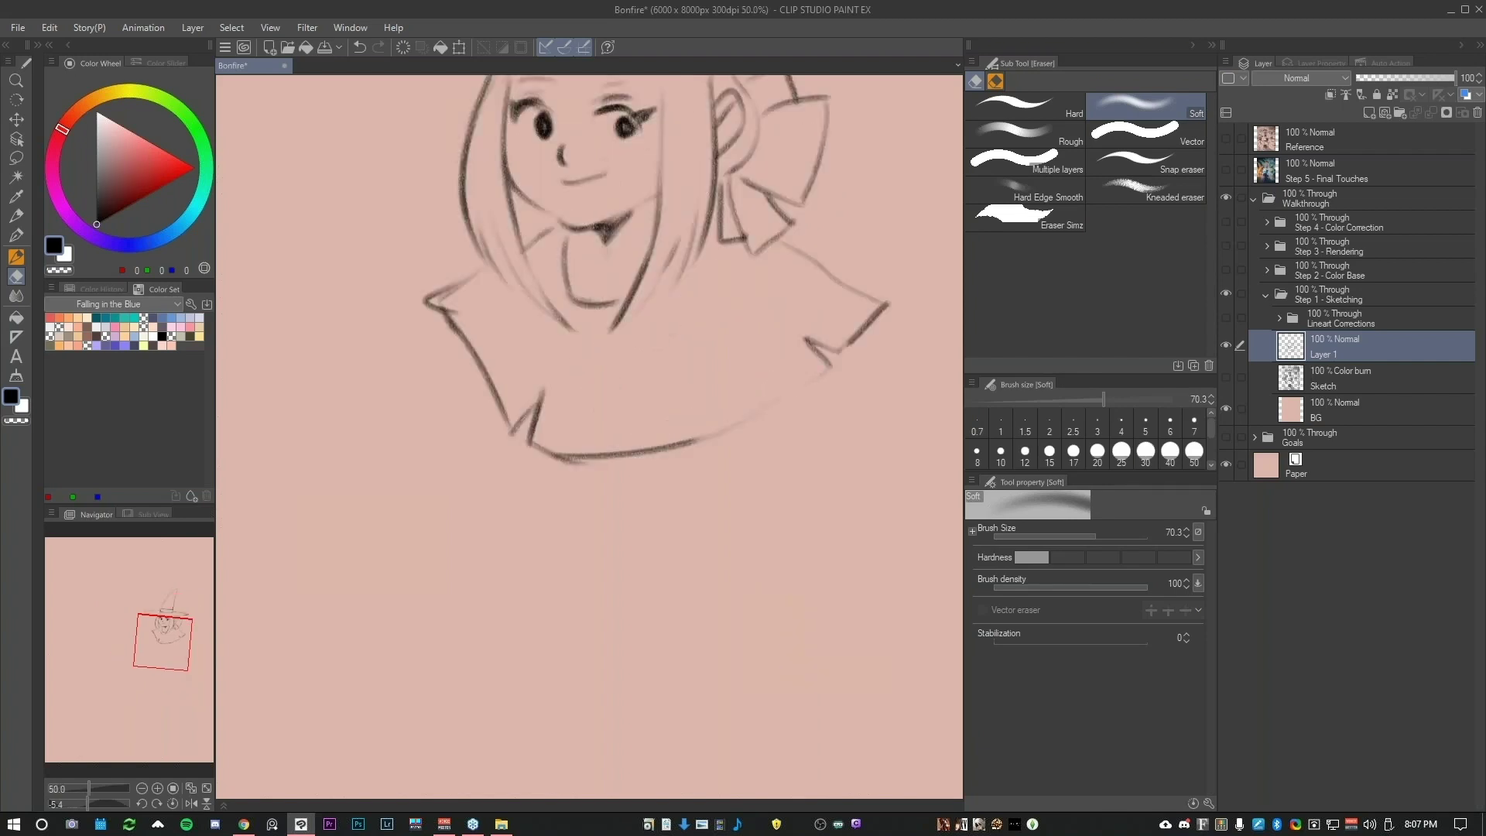
key(b)
key(ctrl+z)
drag(820, 382, 749, 418)
drag(824, 370, 759, 417)
key(ctrl+z)
drag(515, 482, 546, 532)
Erase the cape's shoulder corner on the side away from the bow and rework it with the pencil.
key(e)
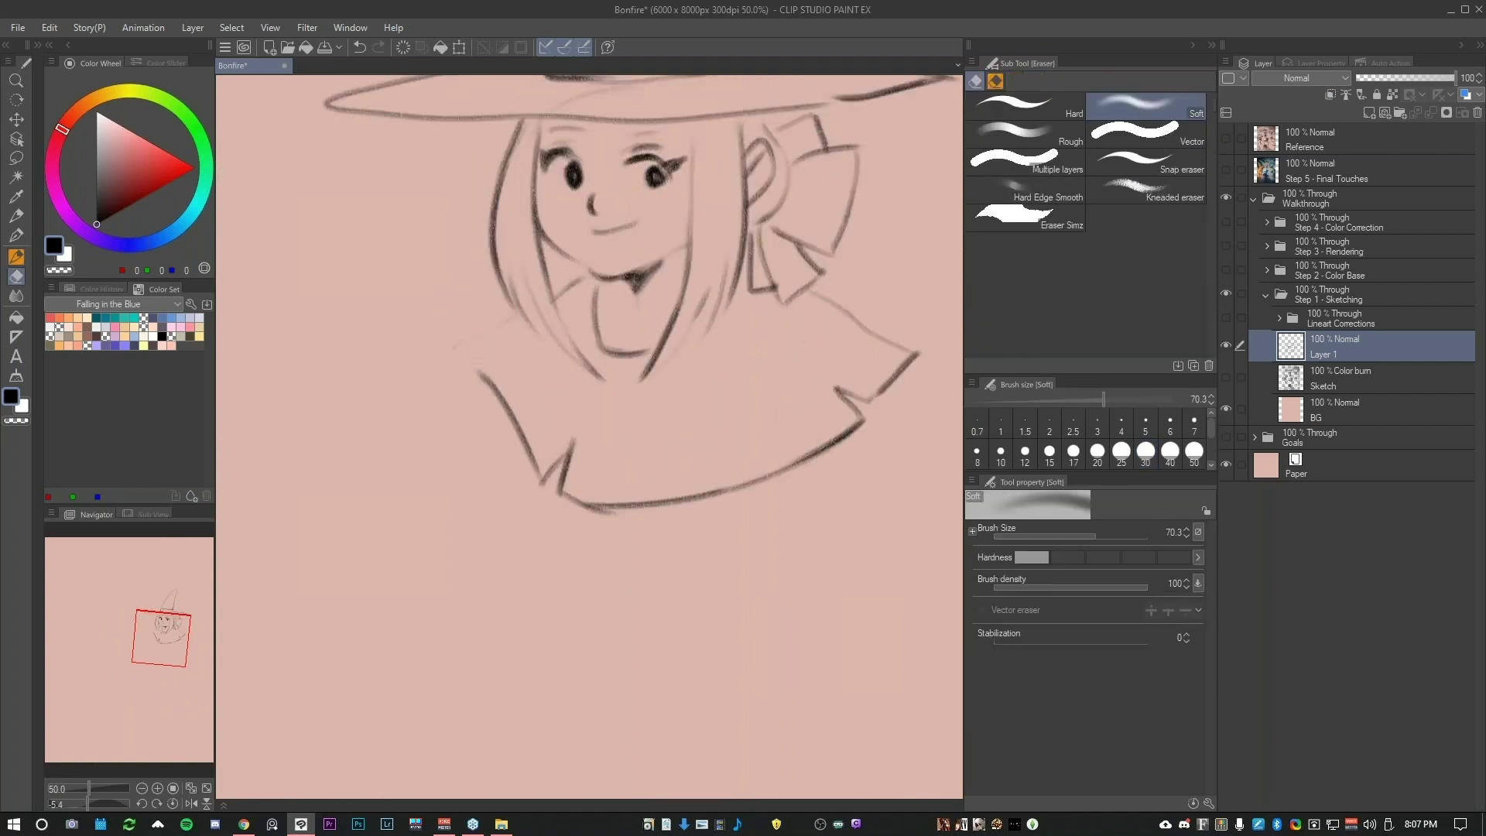
key(b)
drag(513, 323, 466, 354)
drag(466, 356, 493, 381)
key(ctrl+z)
key(ctrl+z)
scroll(548, 518, down, 1)
scroll(611, 437, up, 1)
Darken the hair strands framing the witch's face with further pencil strokes.
drag(667, 332, 720, 388)
drag(751, 275, 686, 284)
drag(704, 215, 707, 253)
drag(653, 219, 656, 278)
drag(607, 326, 644, 301)
mouse_move(541, 191)
mouse_down()
mouse_move(539, 227)
mouse_move(517, 207)
mouse_move(511, 227)
mouse_up()
drag(694, 381, 589, 405)
mouse_move(637, 212)
mouse_down()
mouse_move(634, 243)
mouse_move(666, 225)
mouse_move(682, 282)
mouse_move(636, 326)
mouse_move(647, 368)
mouse_up()
Shade the bow's hanging ribbon tail behind the hair.
mouse_move(655, 317)
mouse_down()
mouse_move(651, 384)
mouse_move(801, 471)
mouse_up()
scroll(717, 393, down, 2)
scroll(694, 402, up, 2)
drag(707, 273, 712, 301)
drag(666, 451, 702, 433)
drag(604, 249, 596, 277)
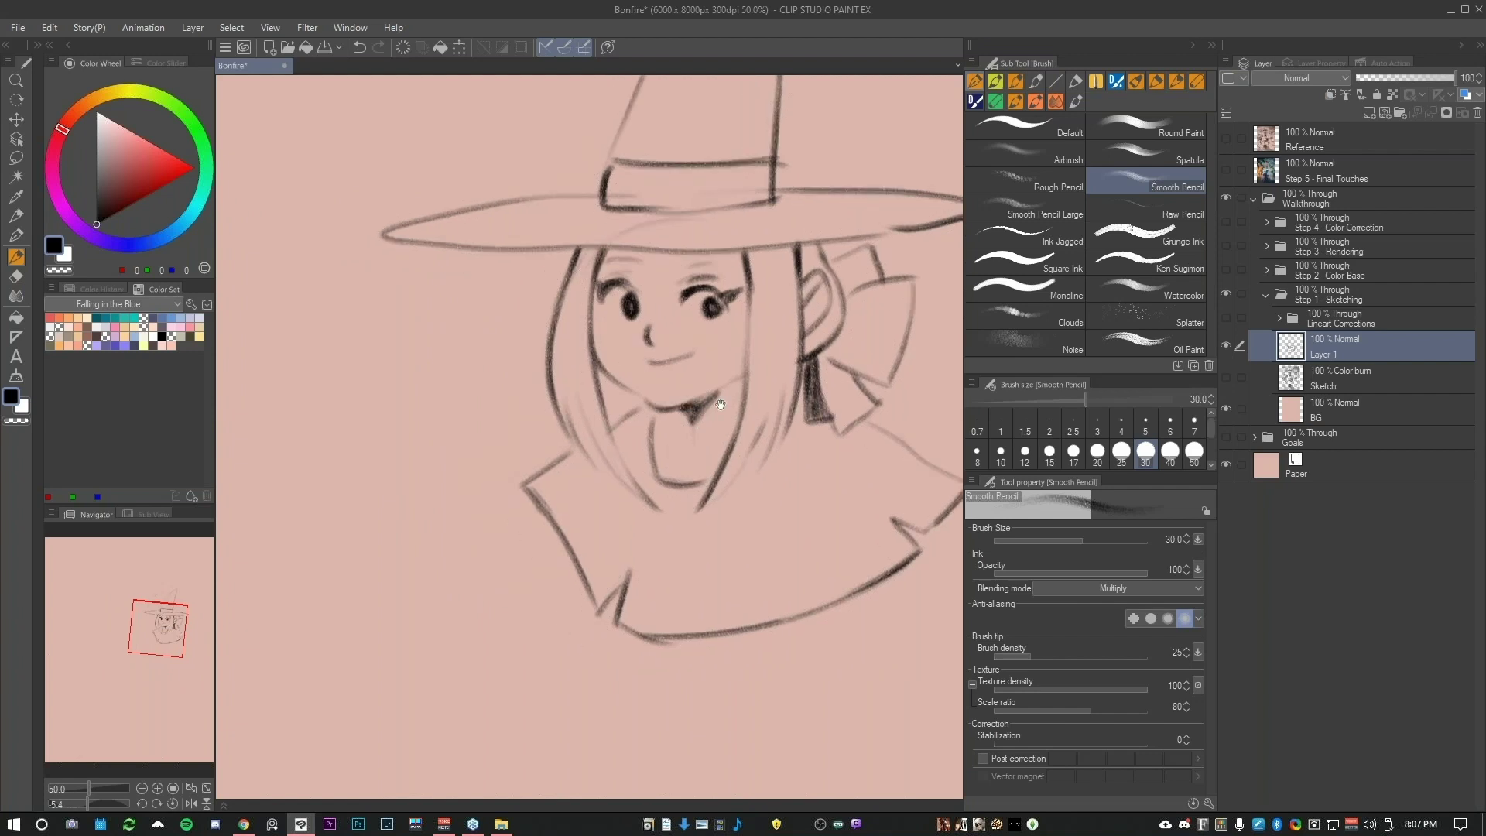
Shade the hair behind the witch's ear and darken the ear's outer contour.
drag(720, 404, 585, 391)
mouse_move(668, 236)
mouse_down()
mouse_move(671, 263)
mouse_move(680, 241)
mouse_move(710, 294)
mouse_move(689, 337)
mouse_move(734, 333)
mouse_move(790, 298)
mouse_up()
scroll(692, 352, down, 2)
scroll(685, 355, up, 2)
drag(690, 344, 673, 379)
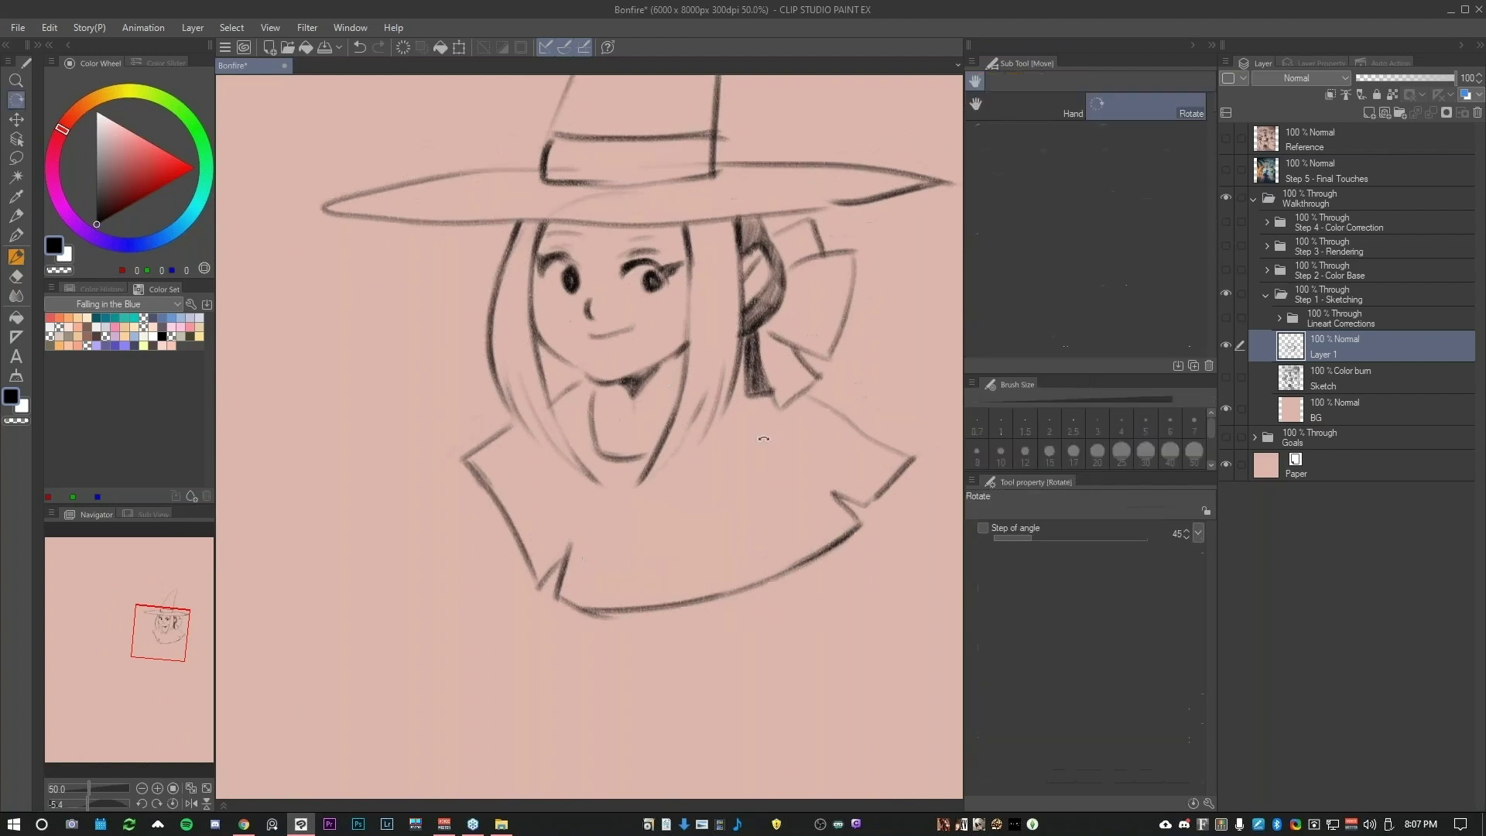
Undo the last two strokes and draw short curved lines beneath the witch's eyes.
drag(763, 435, 741, 521)
key(ctrl+z)
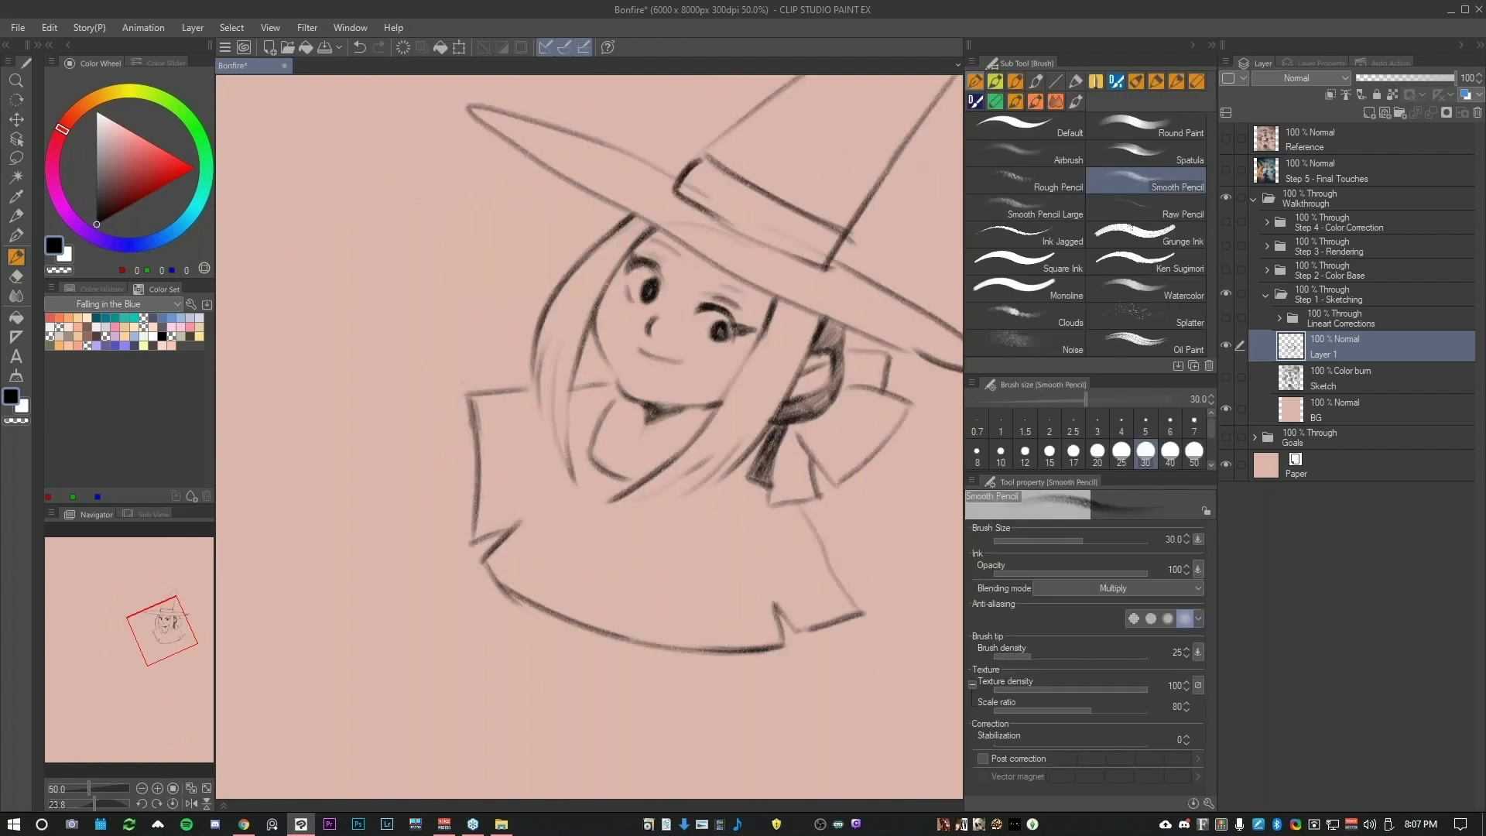
key(ctrl+z)
drag(695, 338, 716, 343)
drag(405, 552, 496, 633)
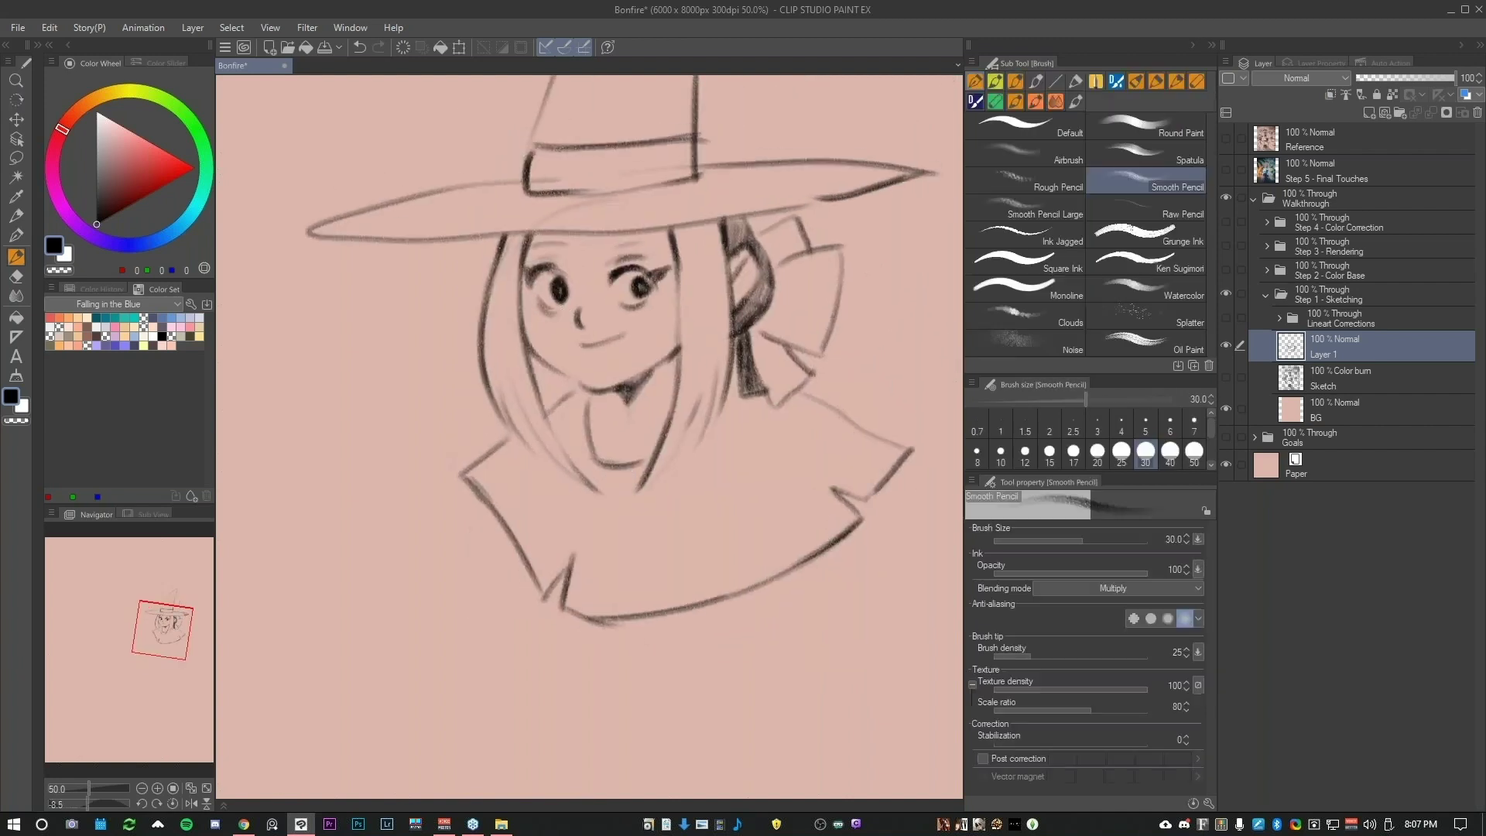
Refine the marks beneath the eyes and add a short lip line under the mouth.
scroll(637, 305, down, 4)
scroll(637, 306, up, 3)
scroll(582, 368, up, 2)
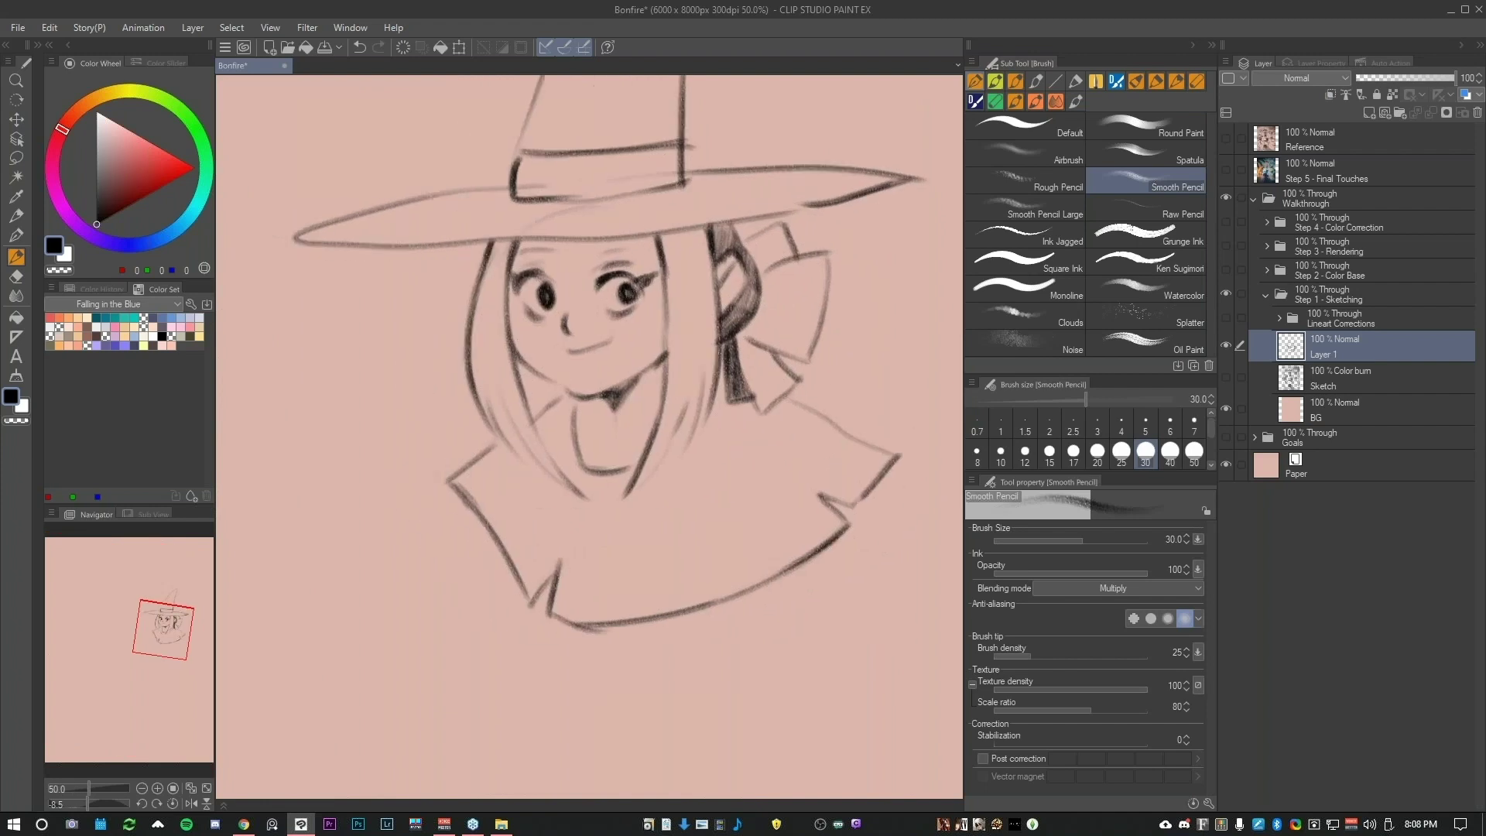
mouse_move(602, 326)
mouse_down()
mouse_move(593, 353)
mouse_move(610, 380)
mouse_move(595, 368)
mouse_up()
mouse_move(661, 318)
mouse_down()
mouse_move(658, 432)
mouse_move(628, 330)
mouse_move(652, 360)
mouse_up()
key(e)
key(b)
Lasso part of the witch's face, adjust its position with the Move tool and clear the selection.
key(m)
key(k)
key(ctrl+d)
key(b)
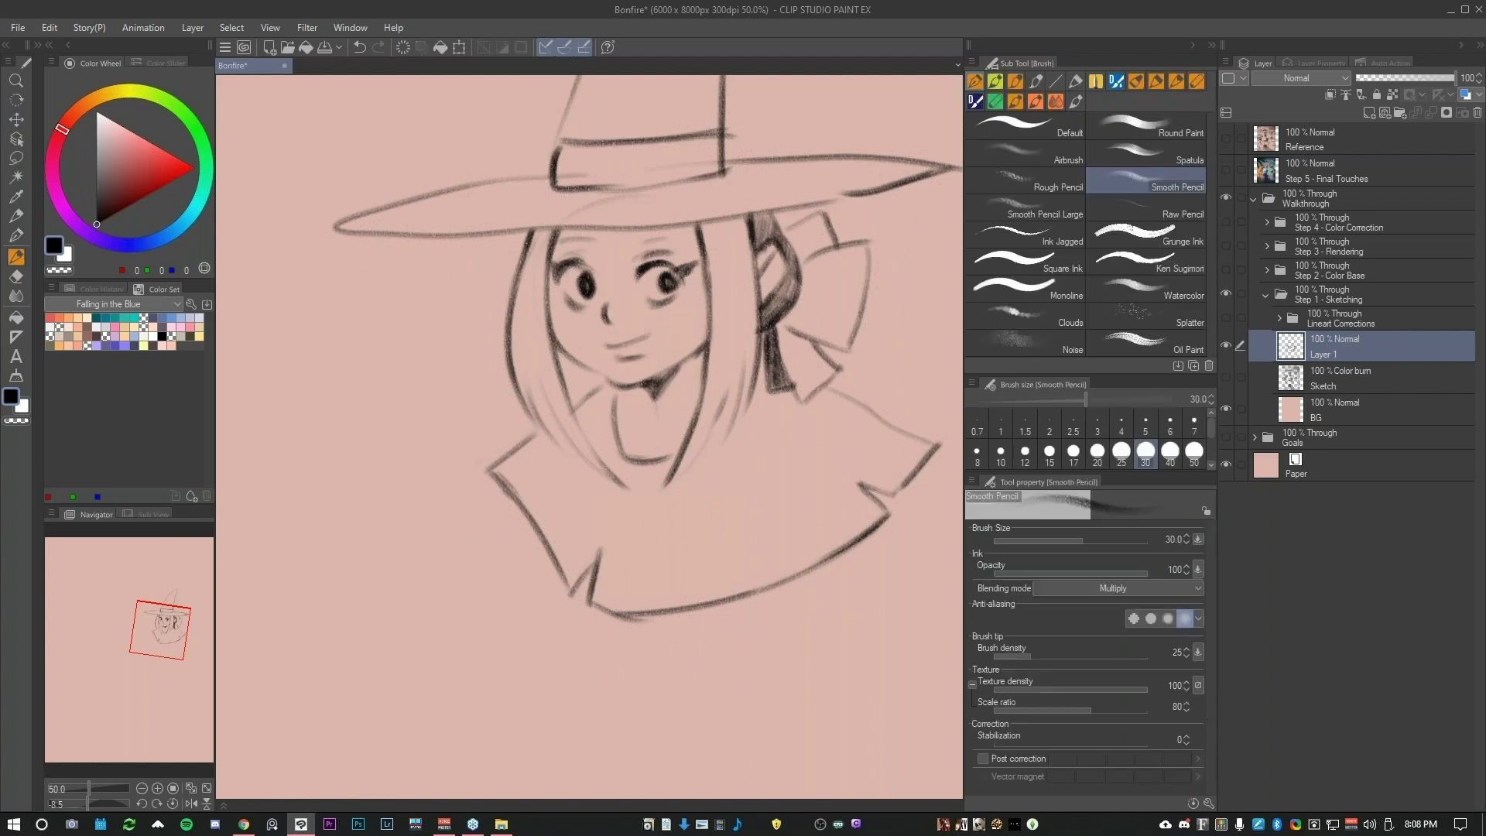
Make small touch-ups around the witch's face and hair, undoing the unwanted strokes.
scroll(755, 337, down, 1)
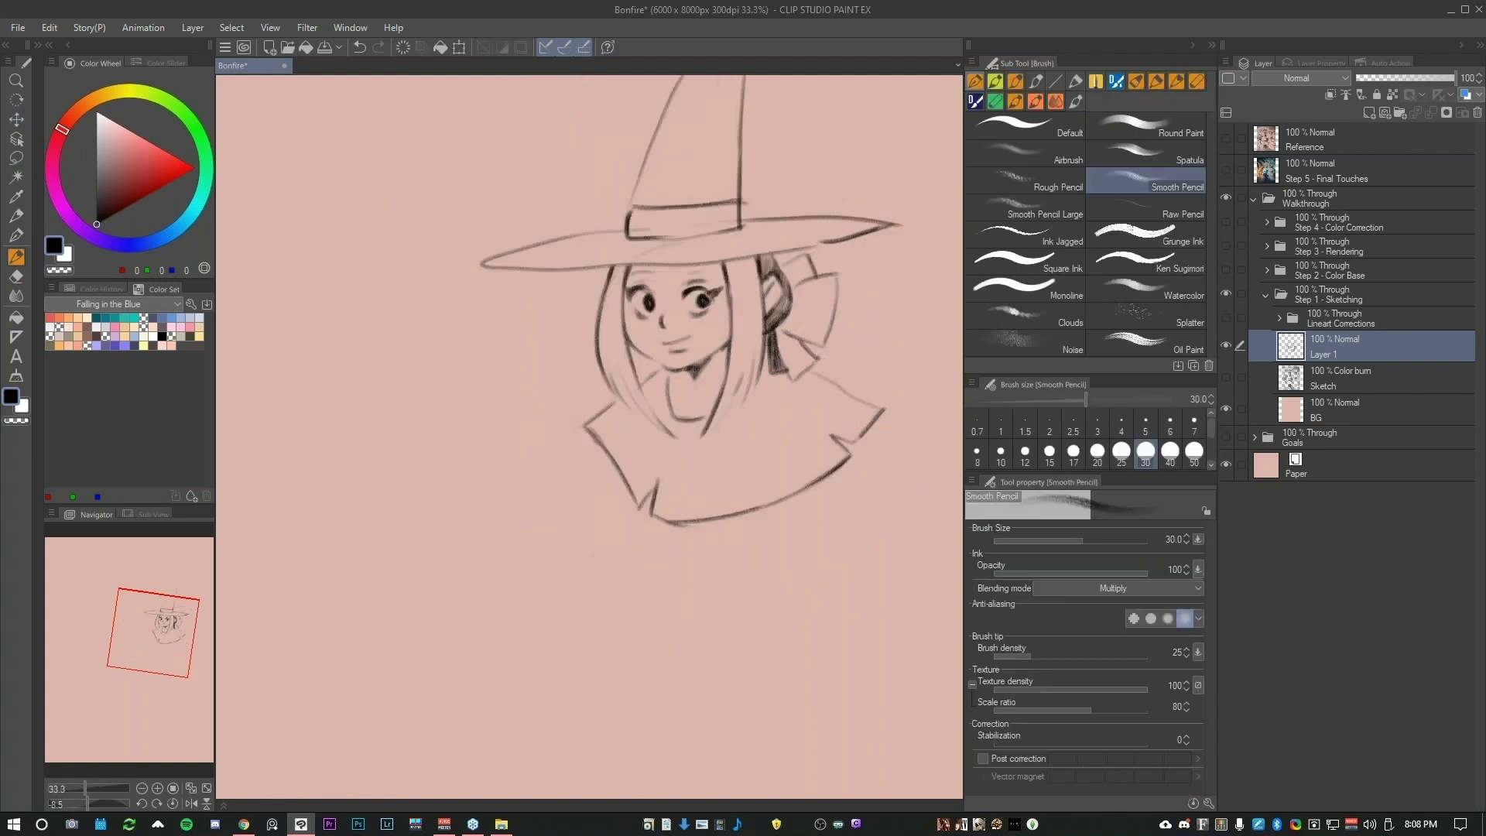
drag(749, 330, 714, 345)
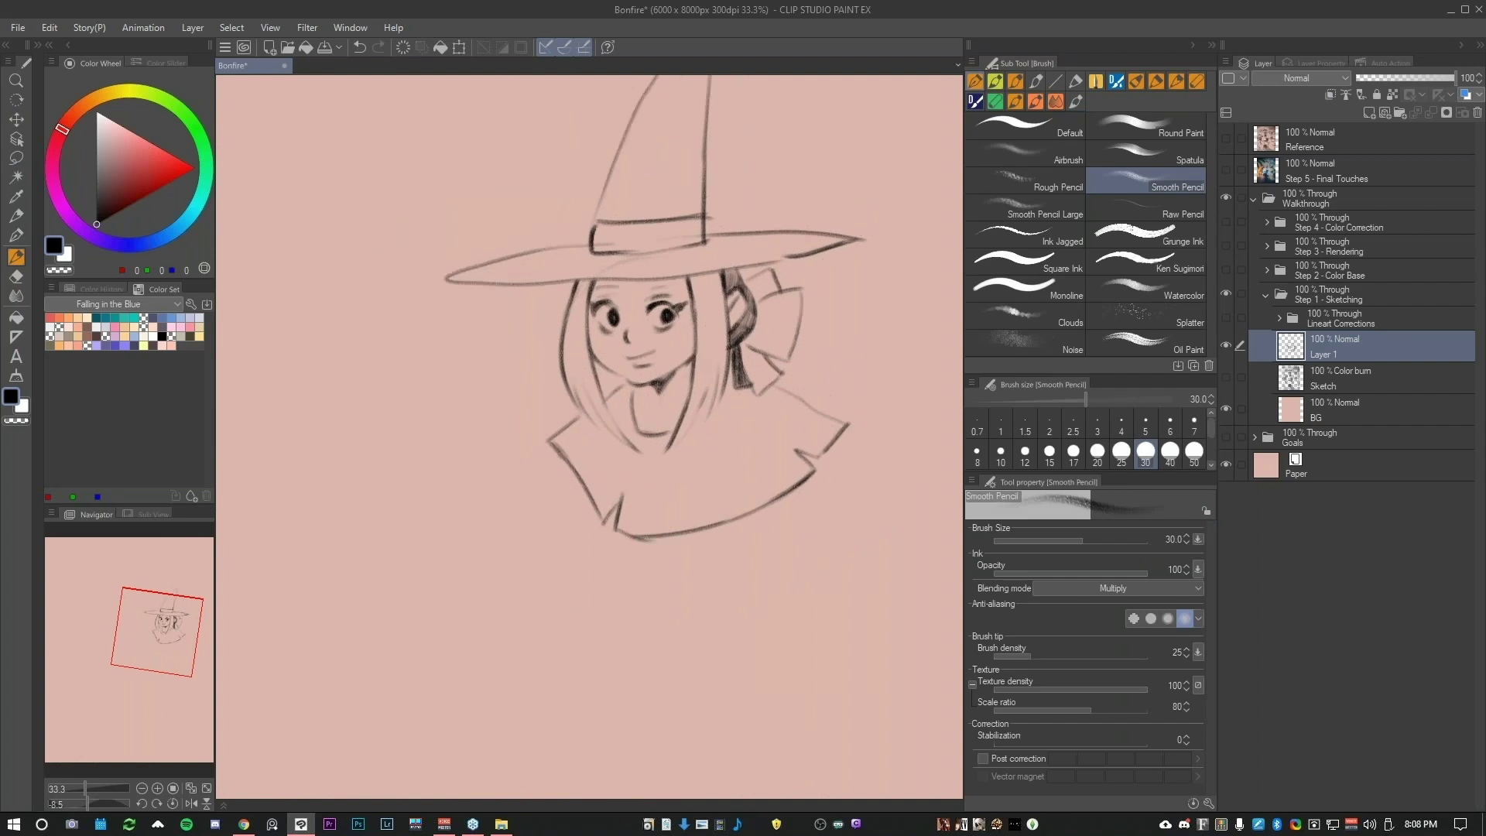
key(ctrl+z)
click(700, 371)
drag(701, 369, 702, 372)
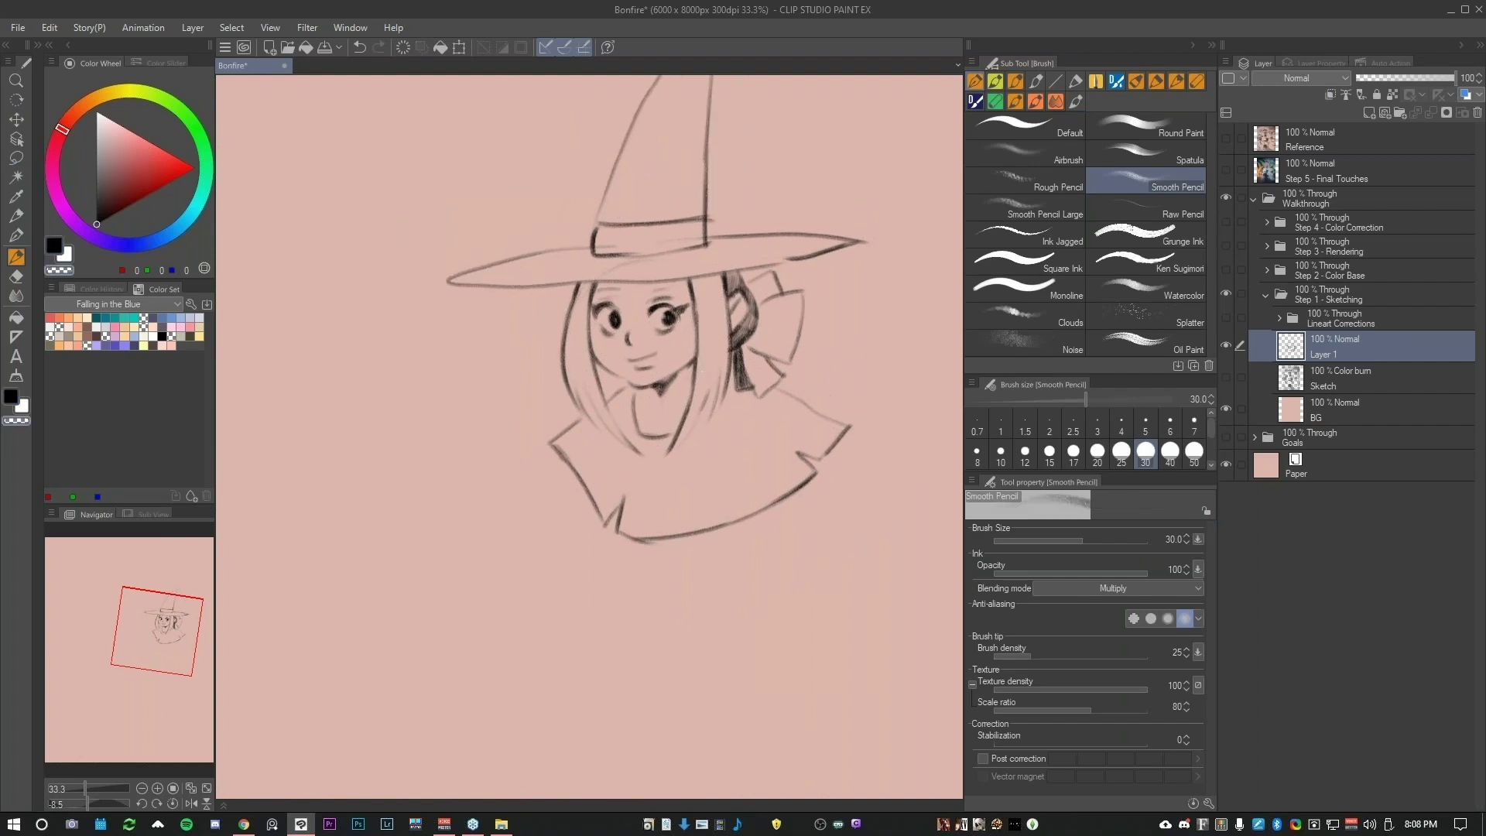
key(ctrl+z)
click(702, 418)
mouse_move(646, 328)
mouse_down()
mouse_move(662, 338)
mouse_move(653, 402)
mouse_move(674, 367)
mouse_up()
key(b)
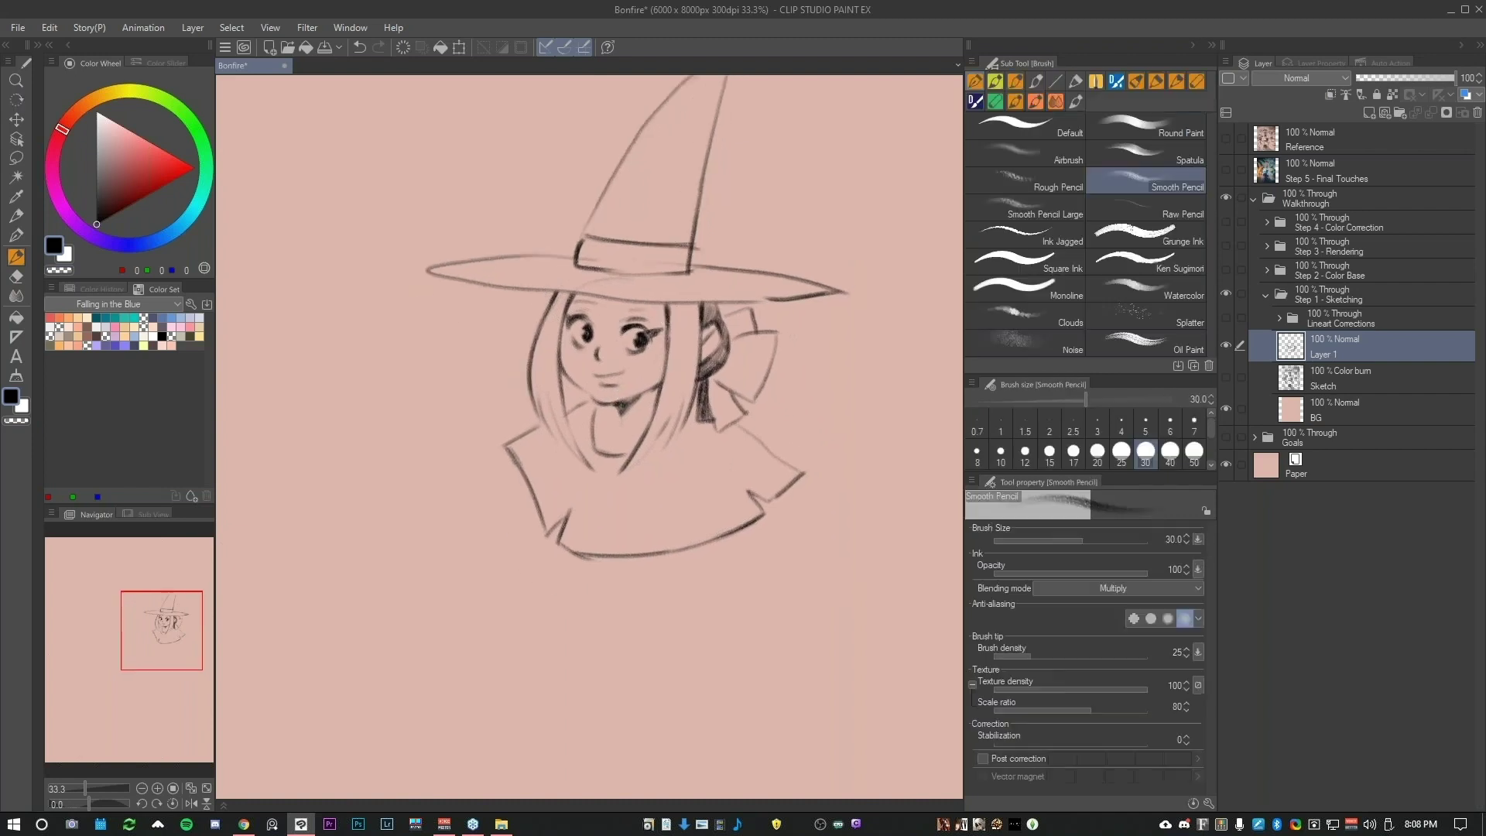
Hide Layer 1 and show the Sketch layer to view the whole rough illustration.
click(1226, 345)
click(1226, 377)
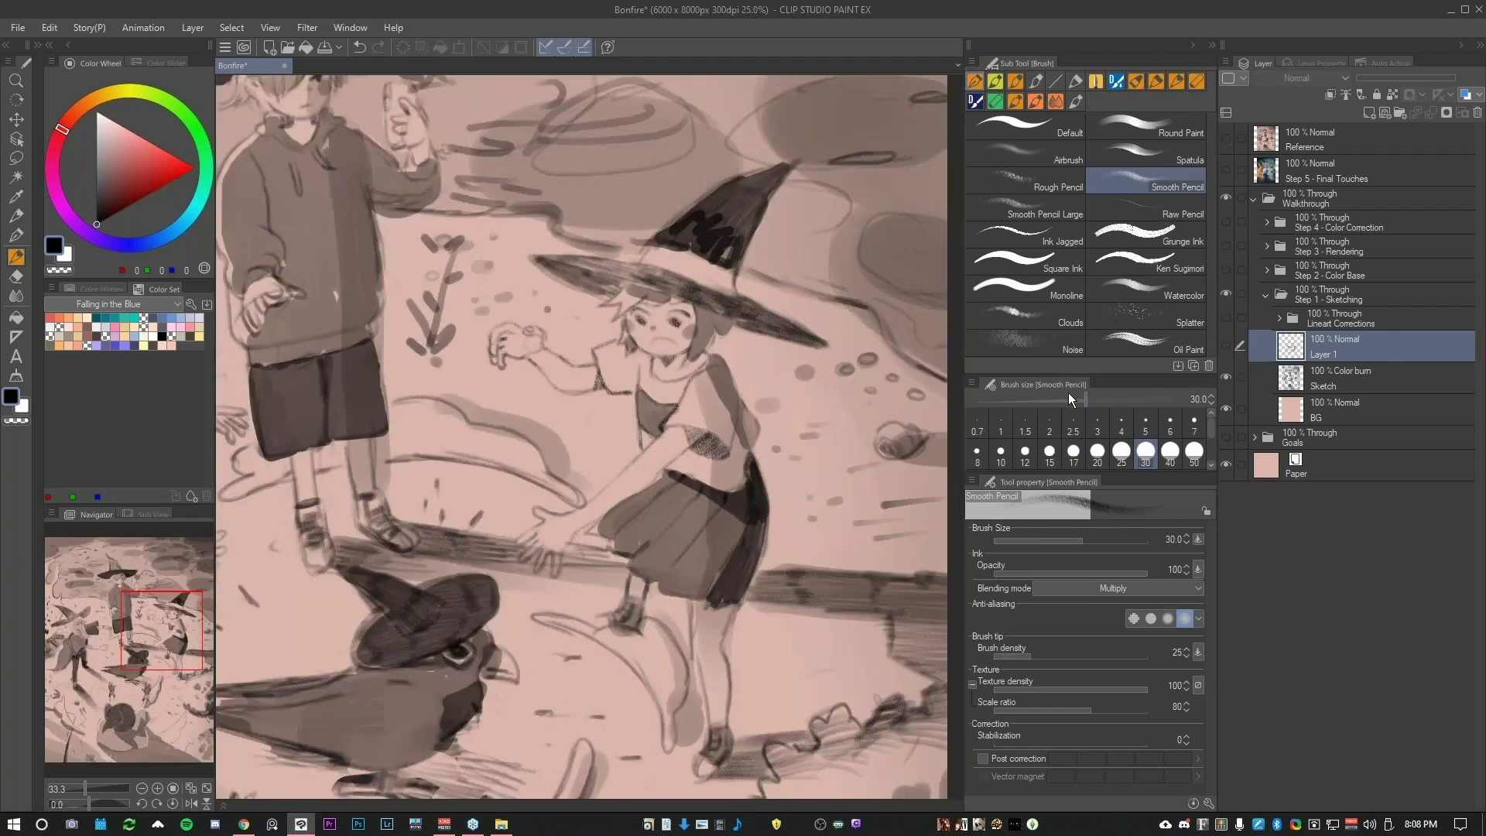
drag(340, 473, 573, 473)
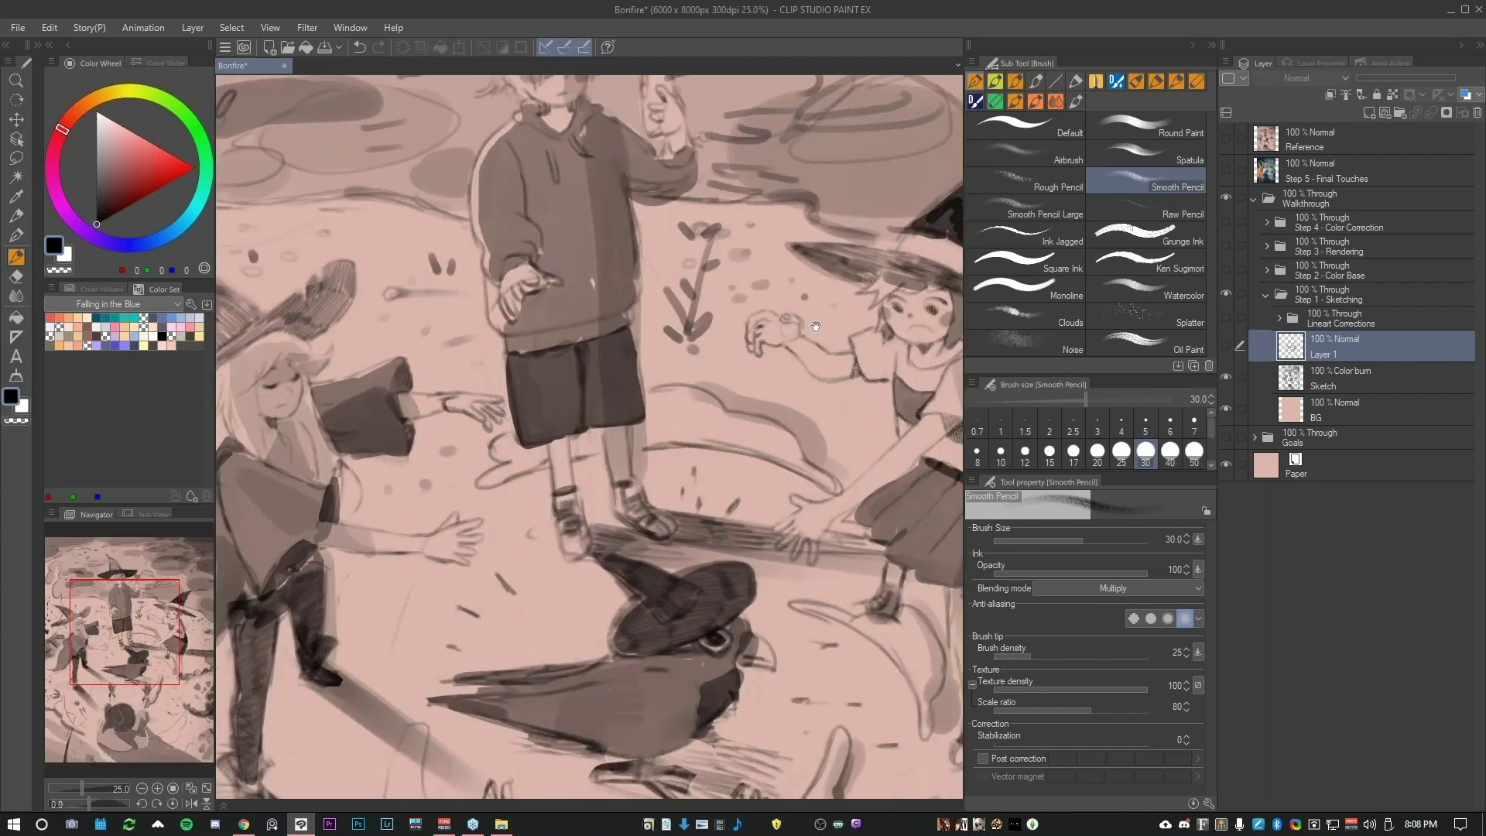
drag(836, 310, 753, 345)
scroll(753, 345, down, 2)
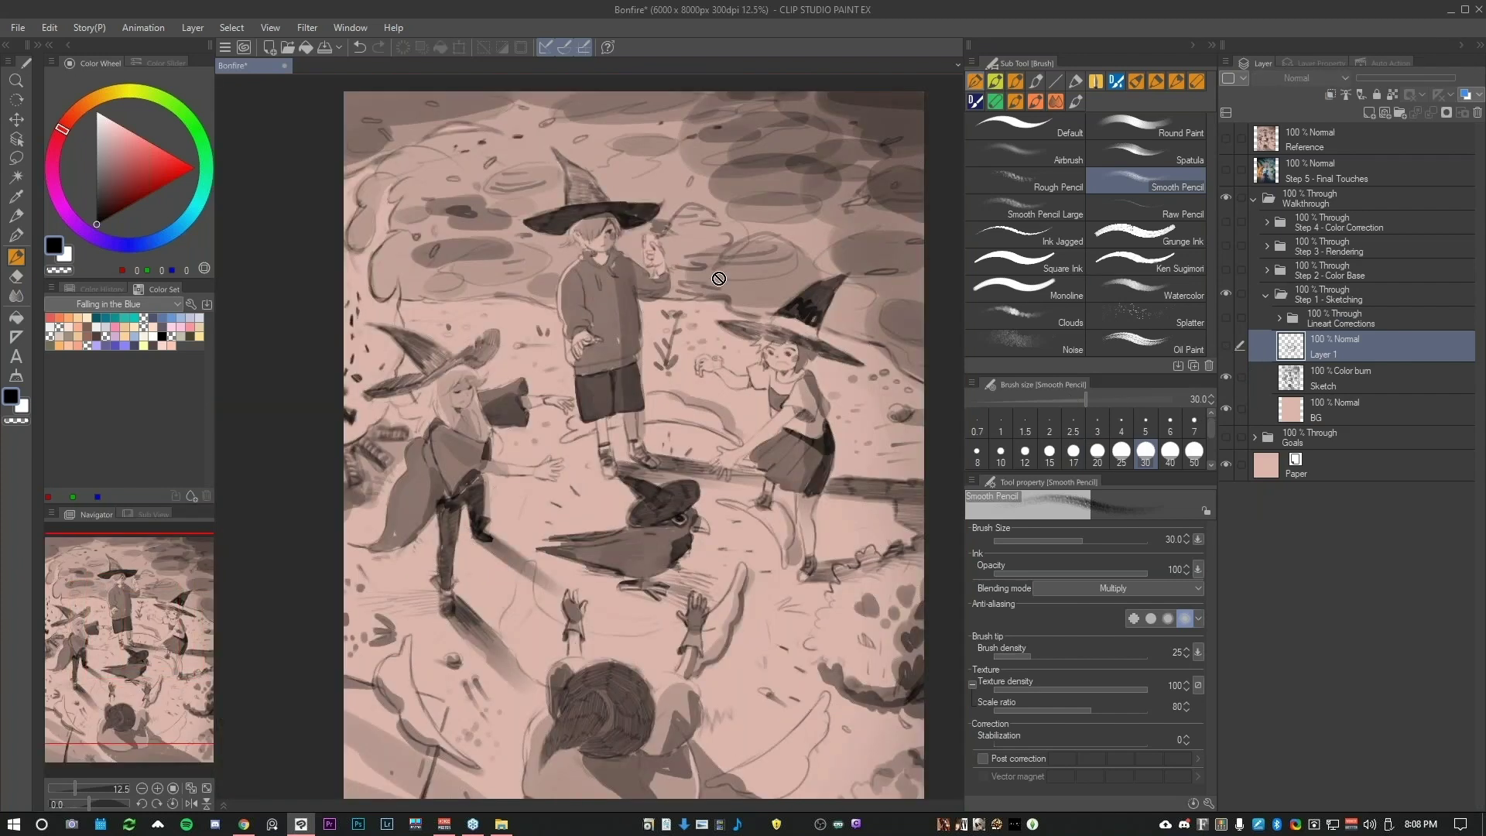
On the Sketch layer, lasso the short-haired witch in the skirt, adjust her with a free transform and deselect.
key(m)
click(1335, 383)
mouse_move(745, 309)
mouse_down()
mouse_move(699, 345)
mouse_move(757, 507)
mouse_up()
key(ctrl+d)
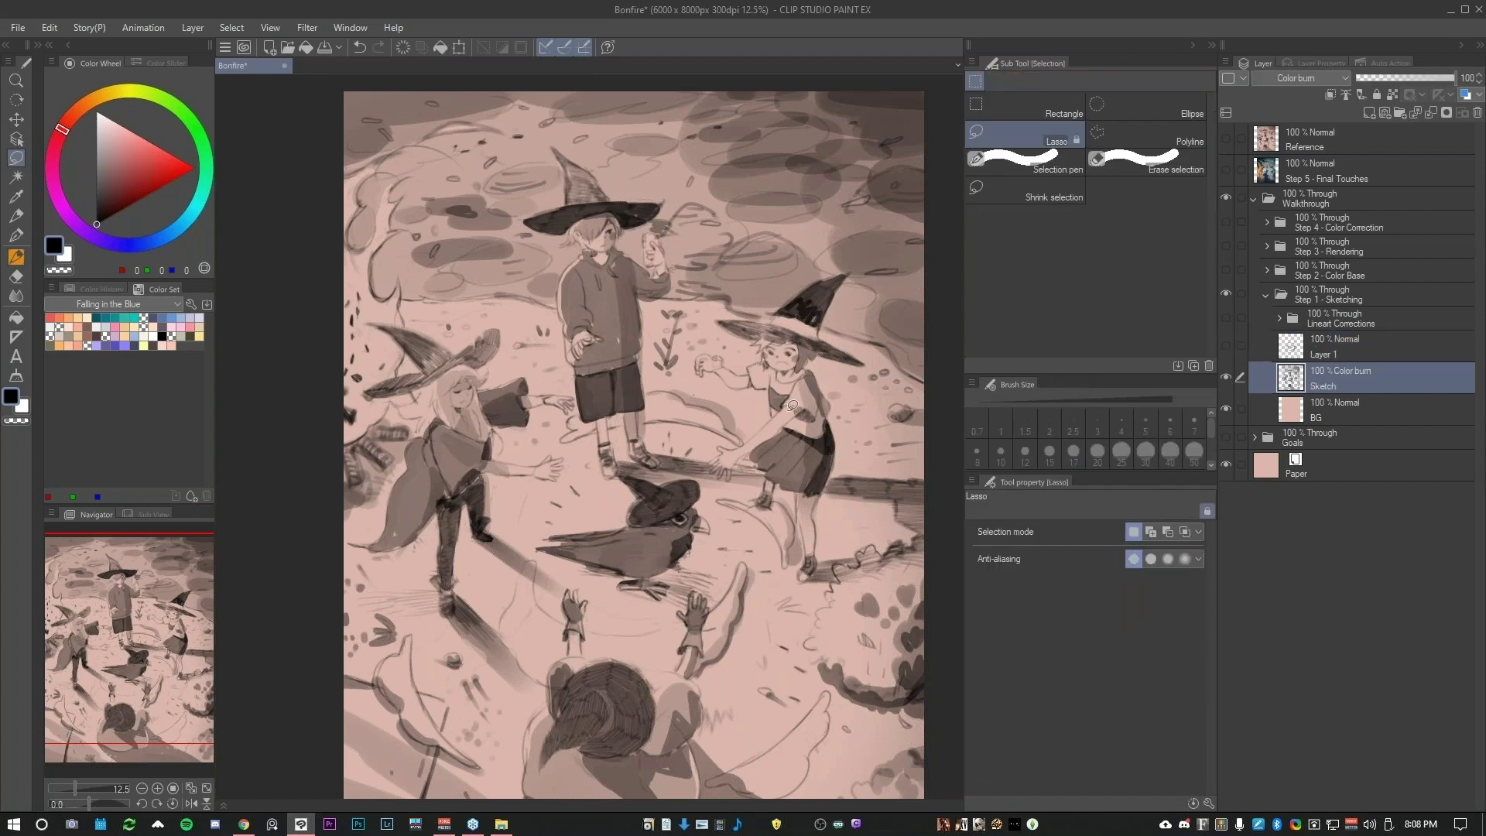
mouse_move(747, 328)
mouse_down()
mouse_move(727, 301)
mouse_move(681, 324)
mouse_move(718, 393)
mouse_move(679, 435)
mouse_move(760, 531)
mouse_move(815, 496)
mouse_move(849, 322)
mouse_move(841, 232)
mouse_move(695, 275)
mouse_move(691, 321)
mouse_up()
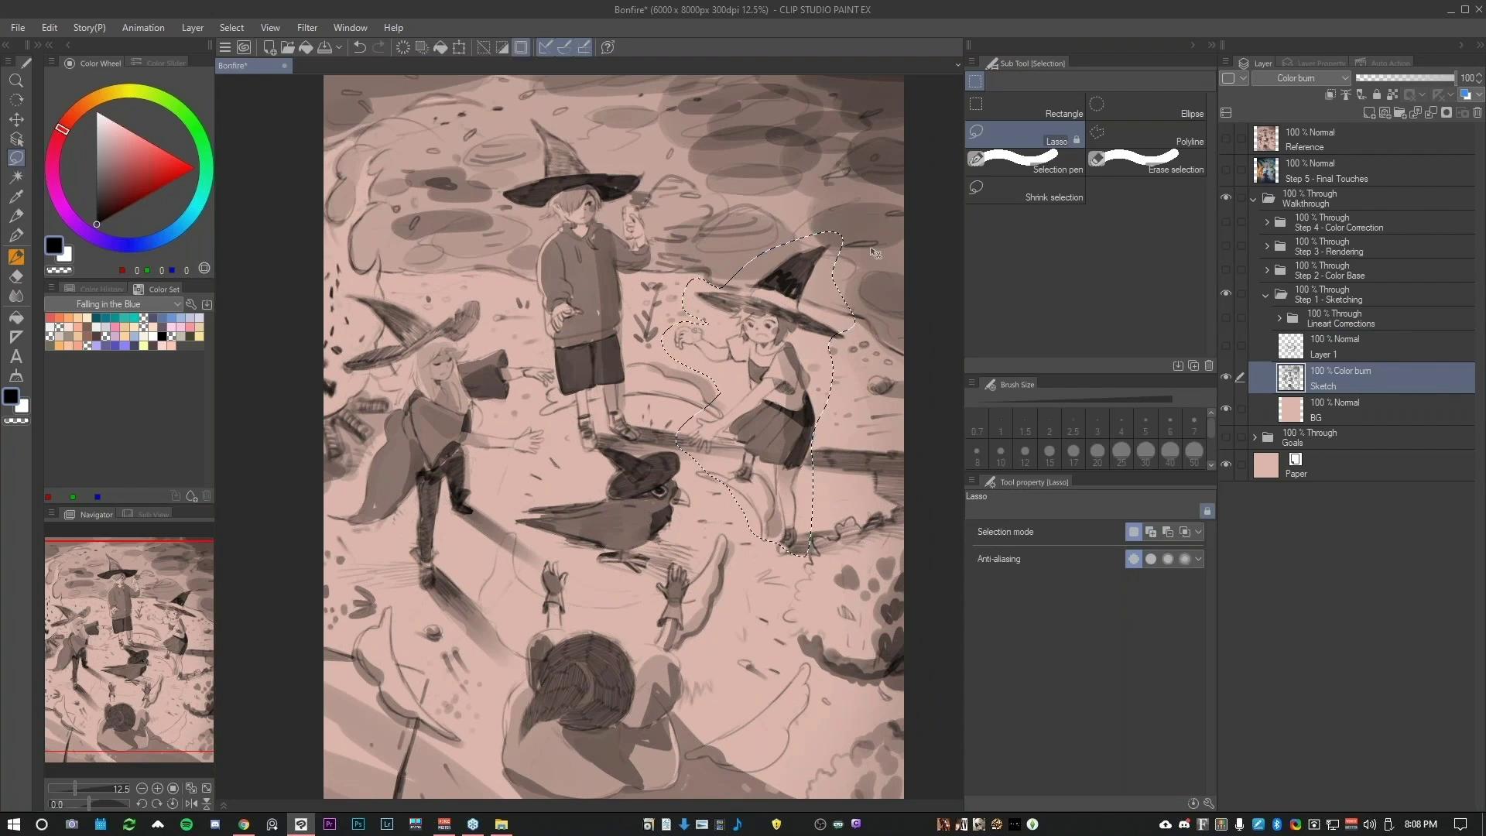
key(ctrl+t)
drag(770, 251, 776, 240)
key(Return)
key(ctrl+d)
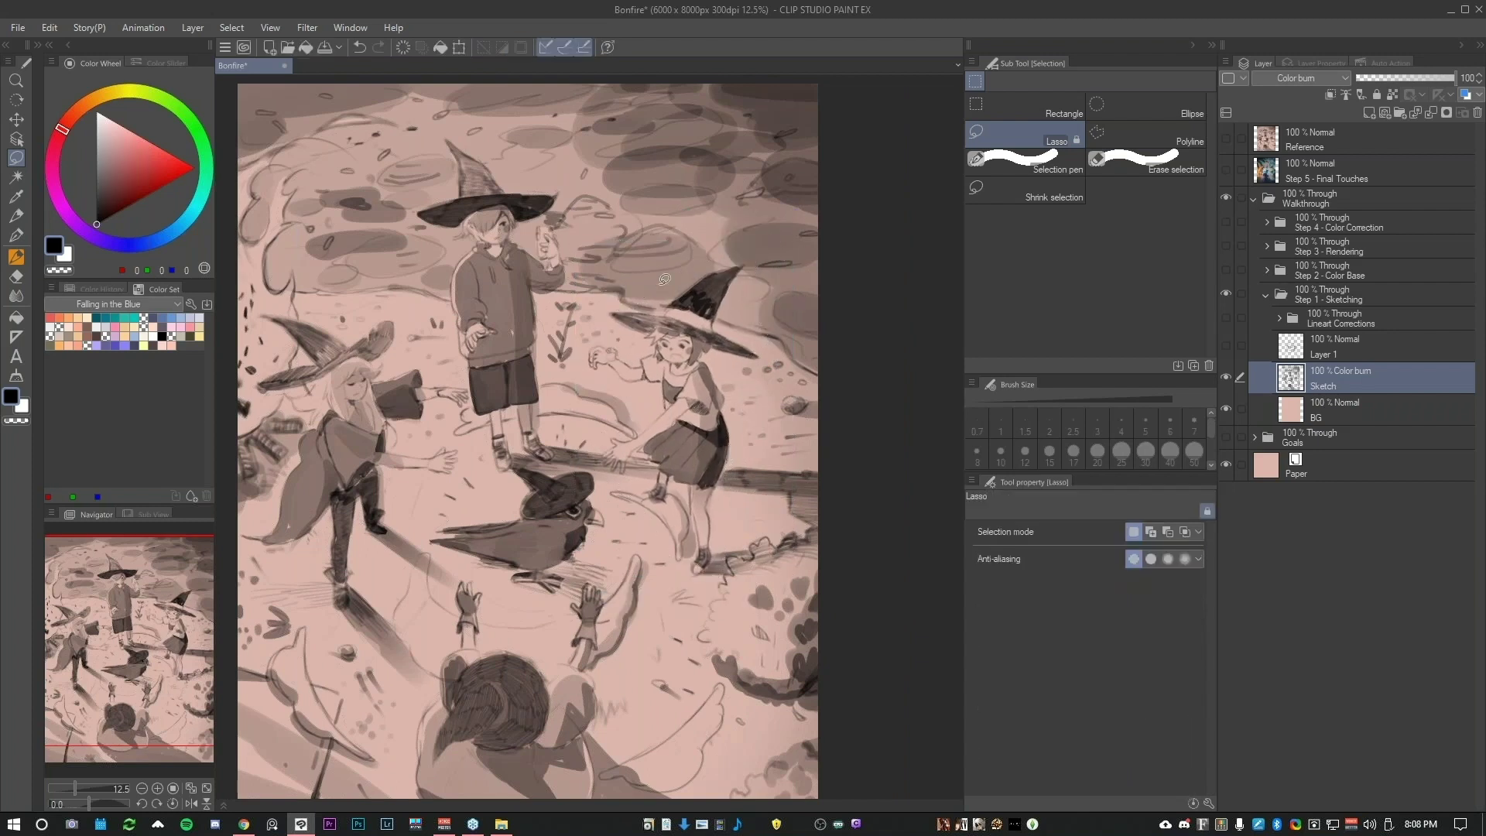
drag(625, 434, 688, 337)
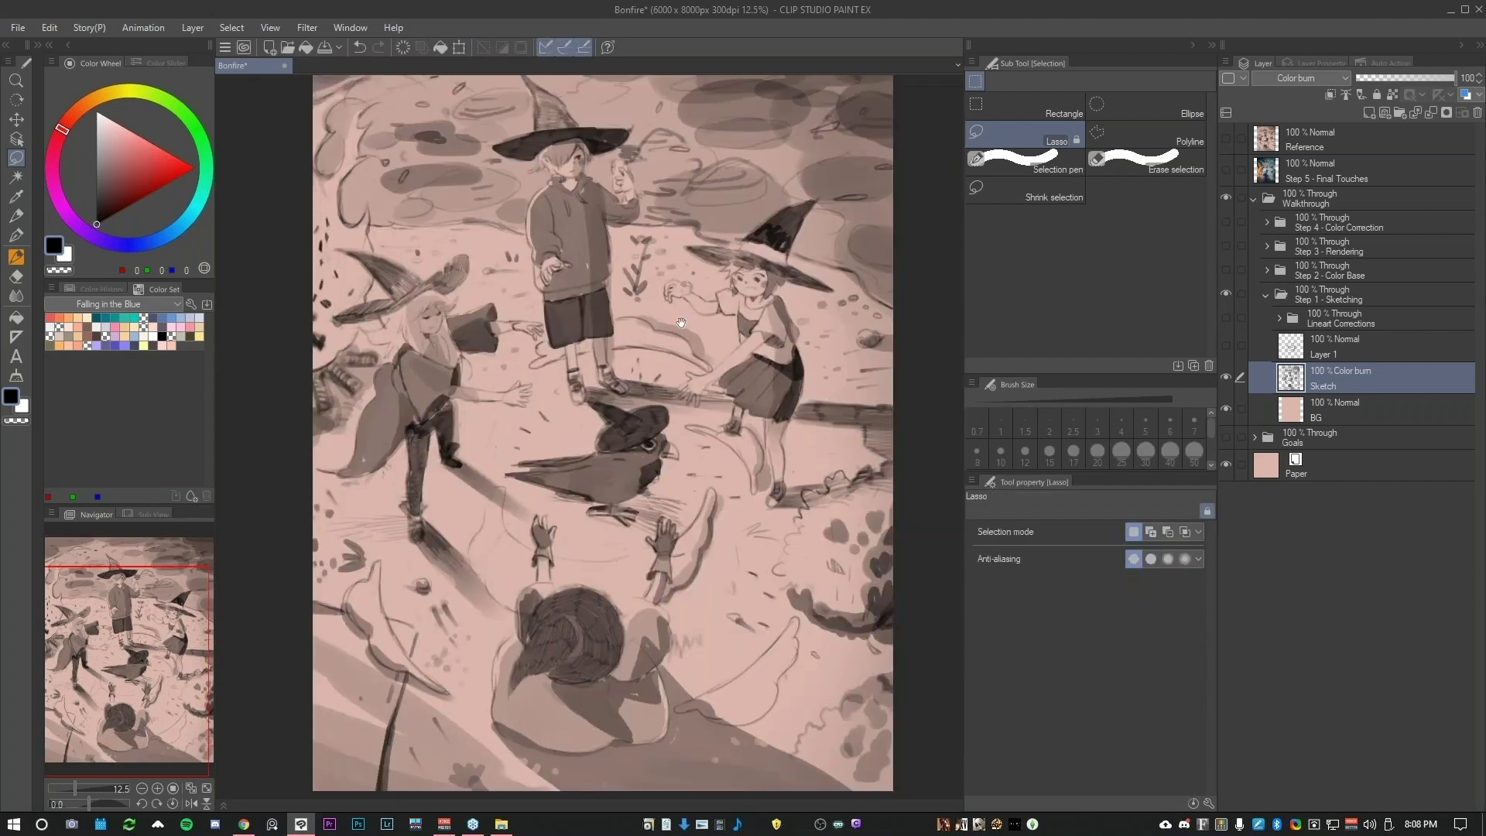
drag(808, 118, 794, 180)
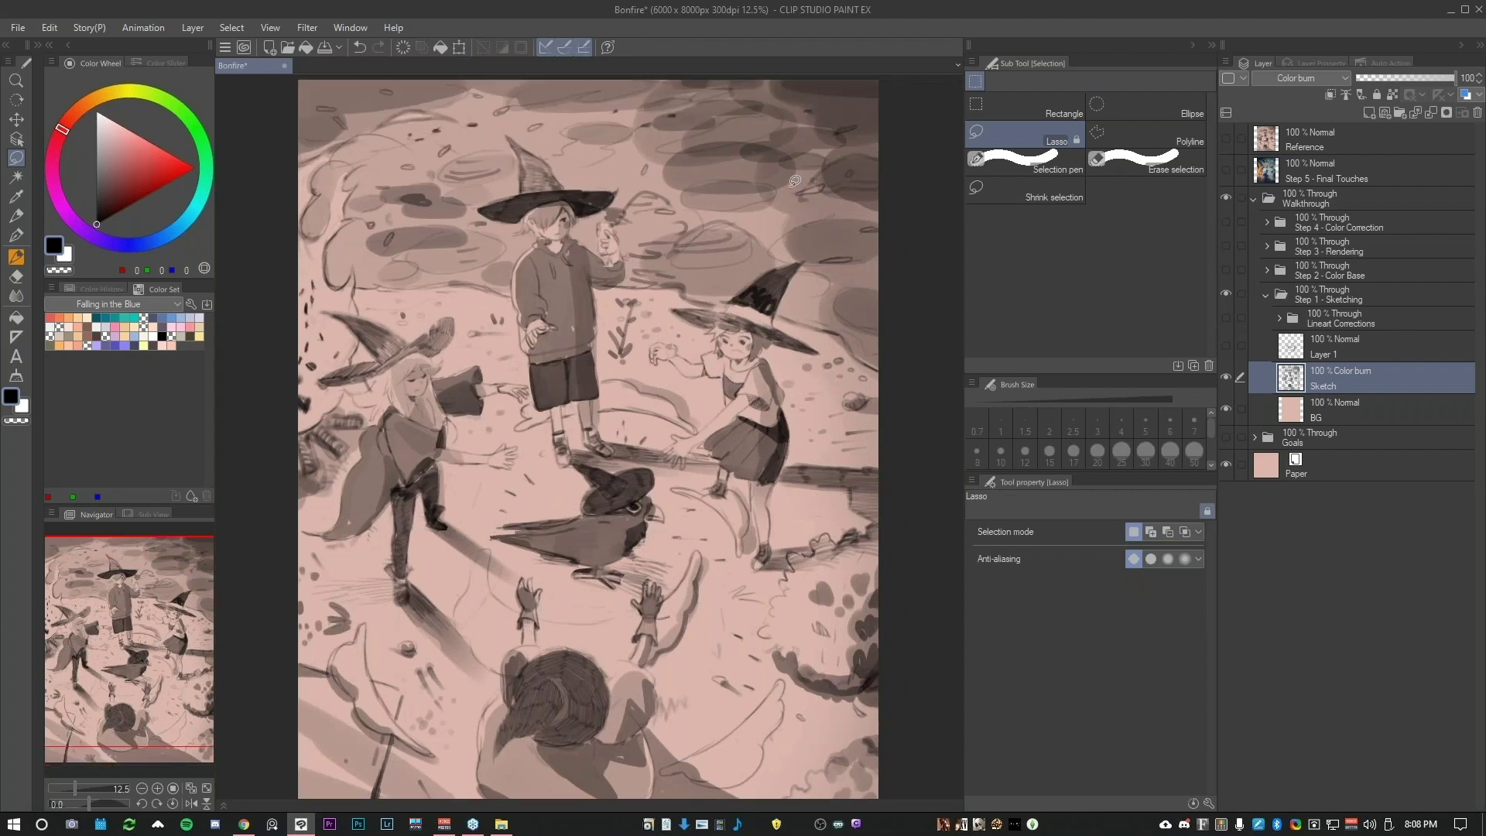
drag(778, 331, 786, 254)
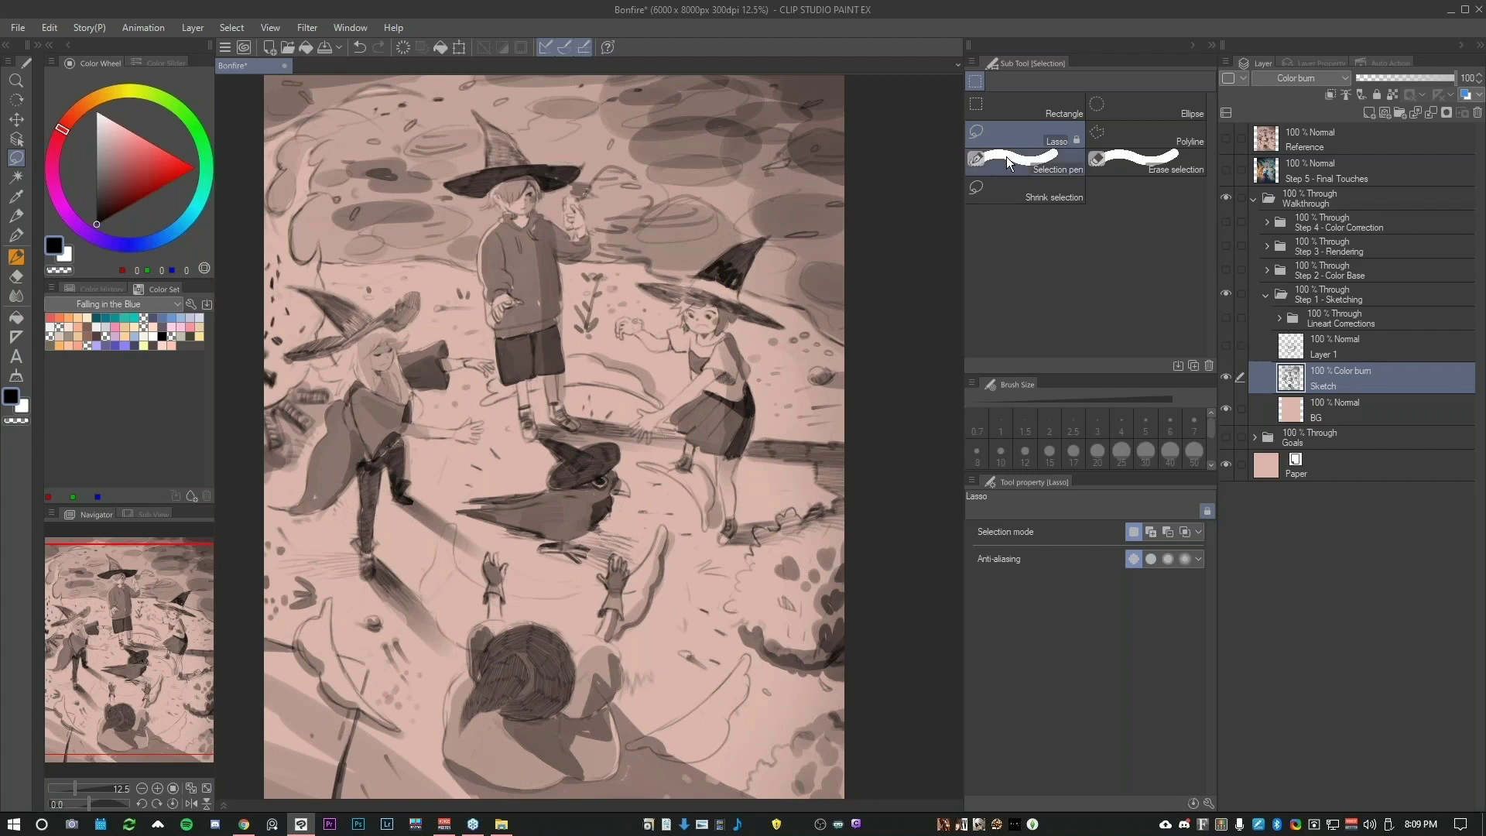
drag(691, 314, 656, 302)
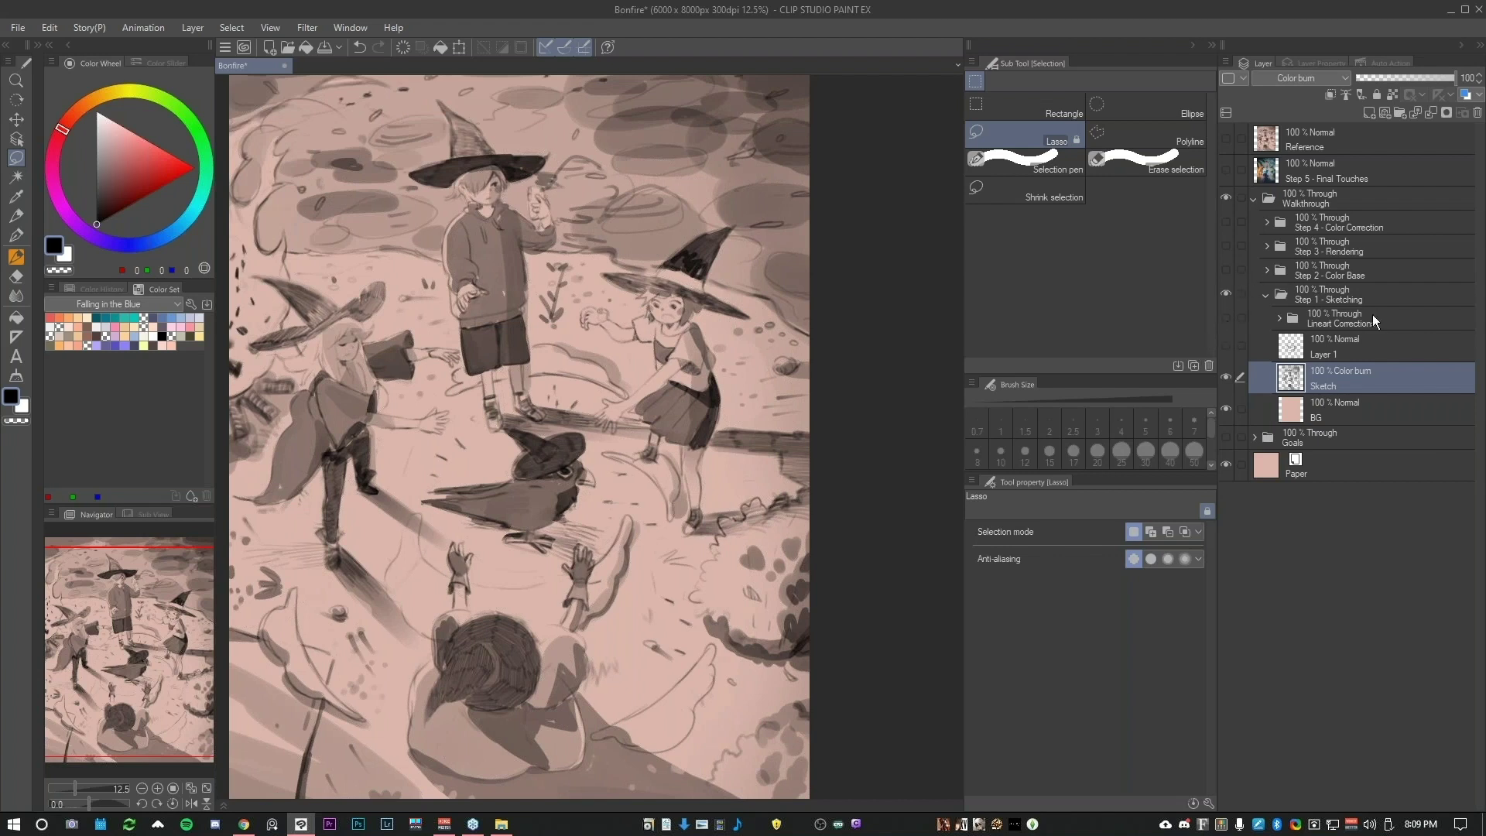
Show only layer 1 of the Lineart Corrections folder, hiding layer 4 and the Sketch layer, and examine the witches' refined lines.
click(1226, 318)
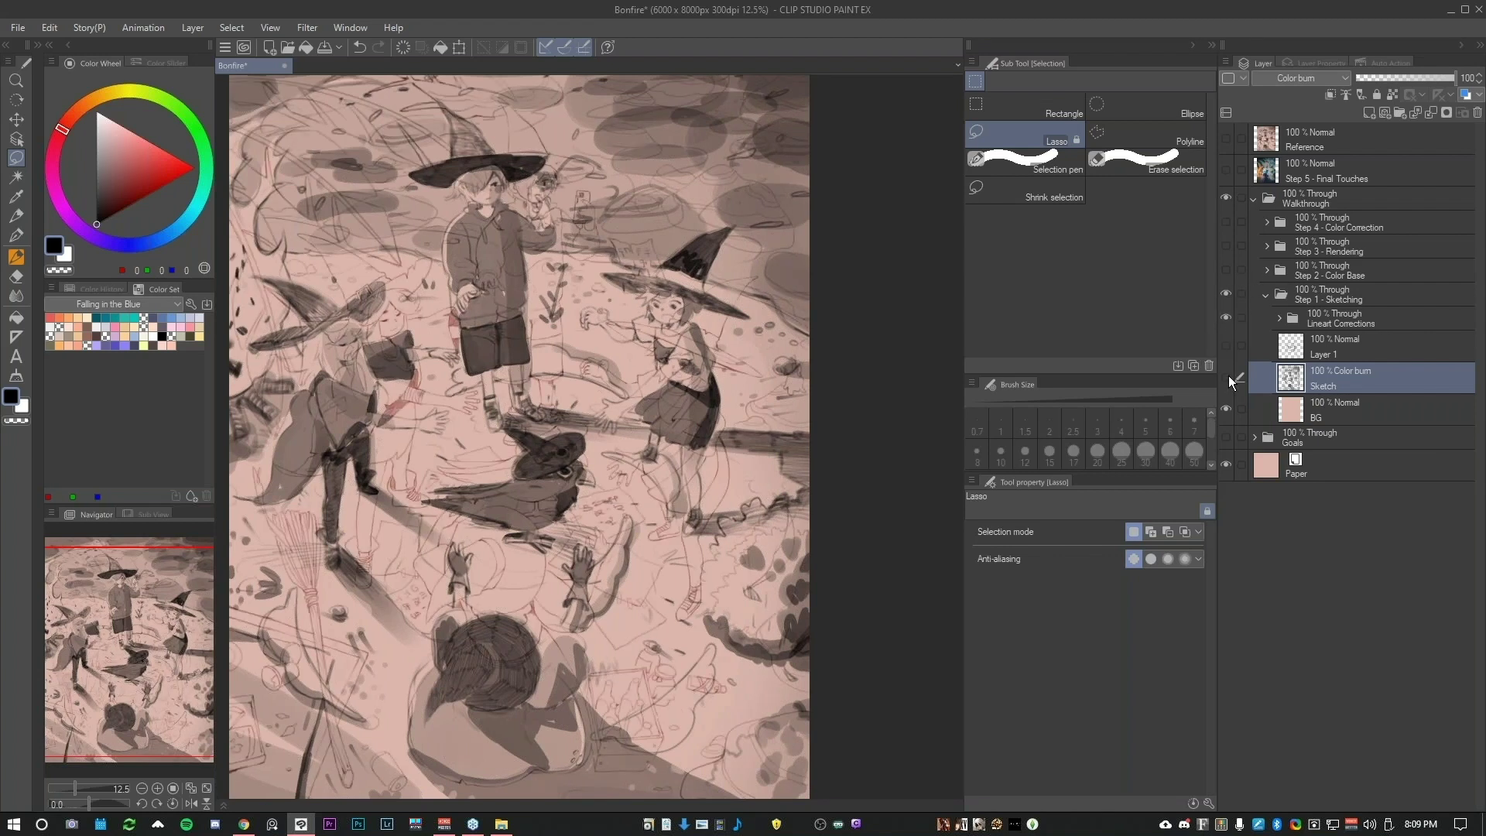
click(1227, 377)
click(1280, 319)
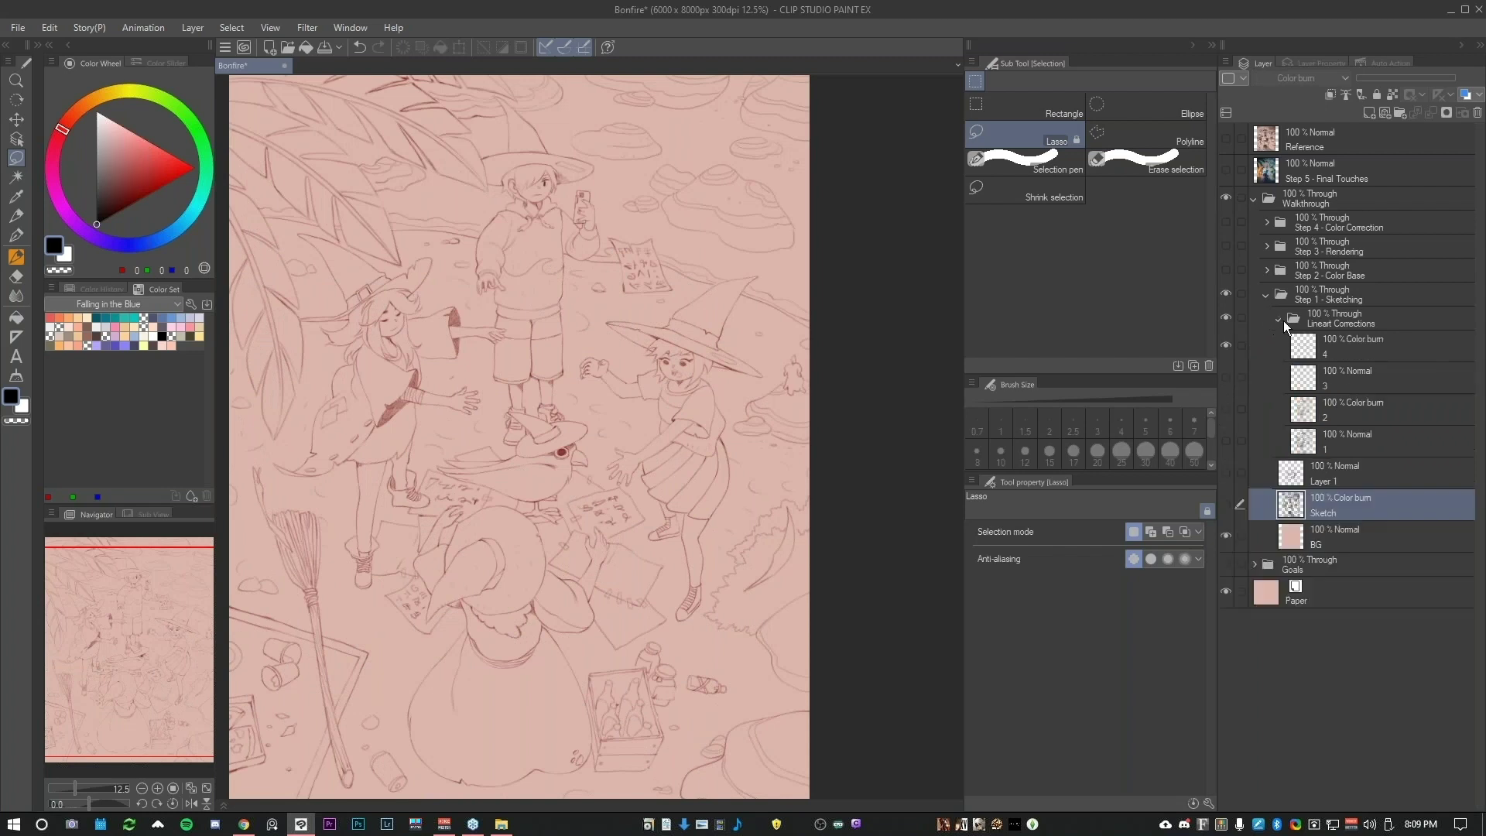
click(1227, 346)
click(1227, 440)
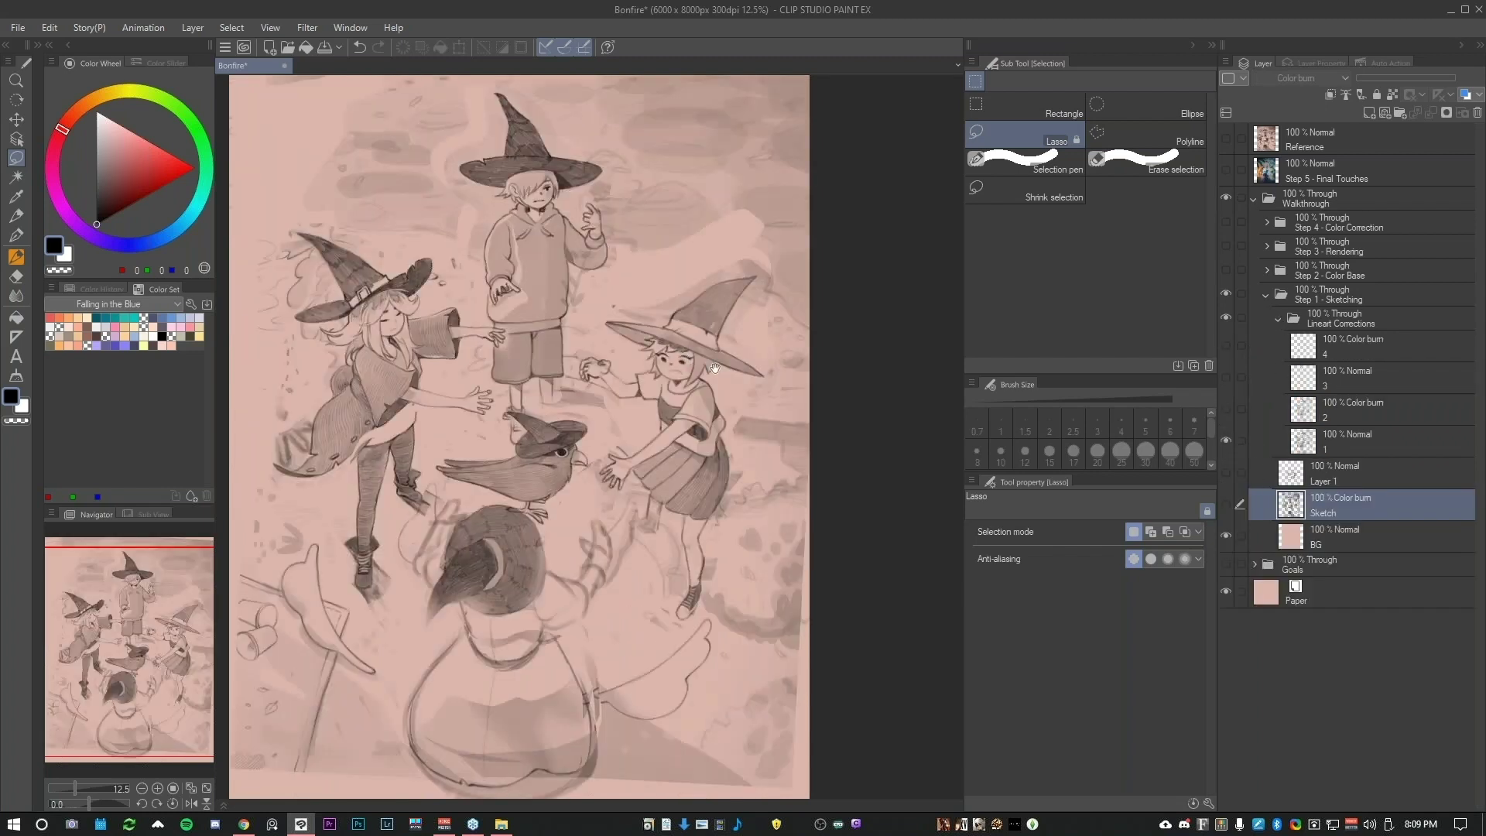
drag(715, 369, 789, 366)
scroll(700, 511, down, 1)
scroll(700, 511, up, 5)
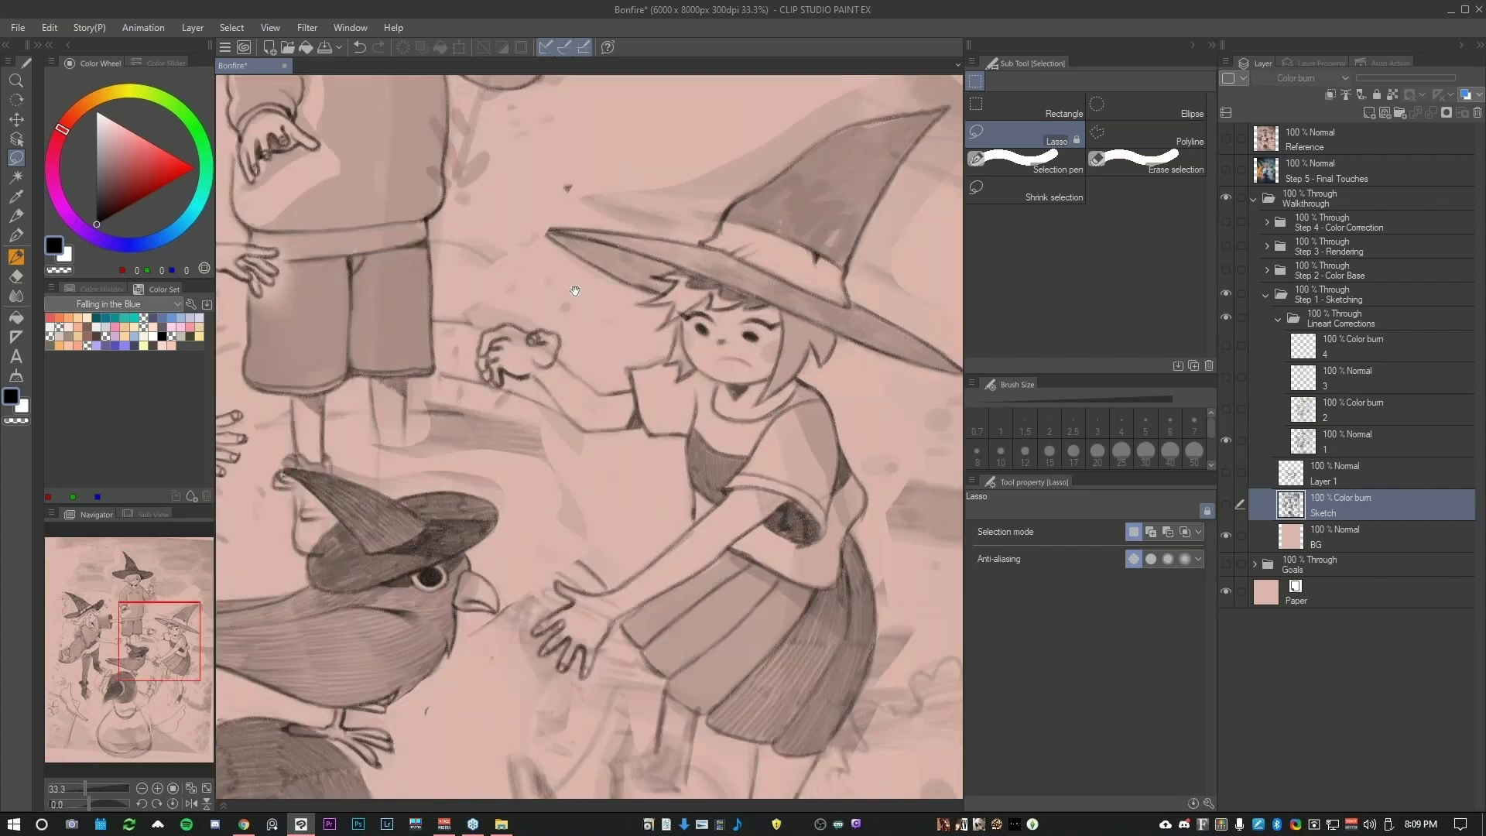
mouse_move(355, 365)
mouse_down()
mouse_move(611, 293)
mouse_move(743, 495)
mouse_move(789, 335)
mouse_move(684, 393)
mouse_up()
Hide lineart layer 1 and show the Sketch layer again.
key(b)
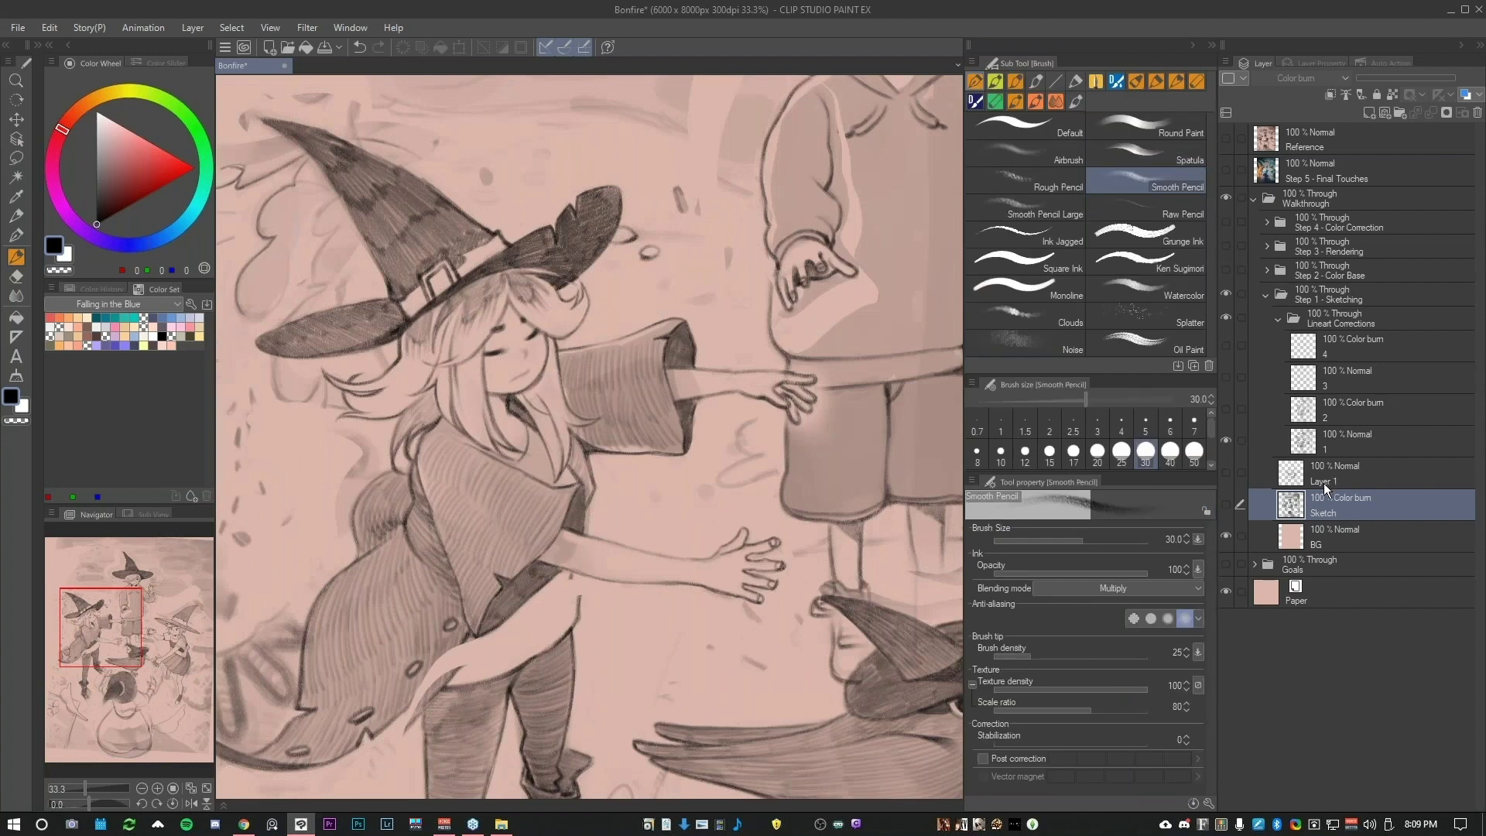
click(1226, 441)
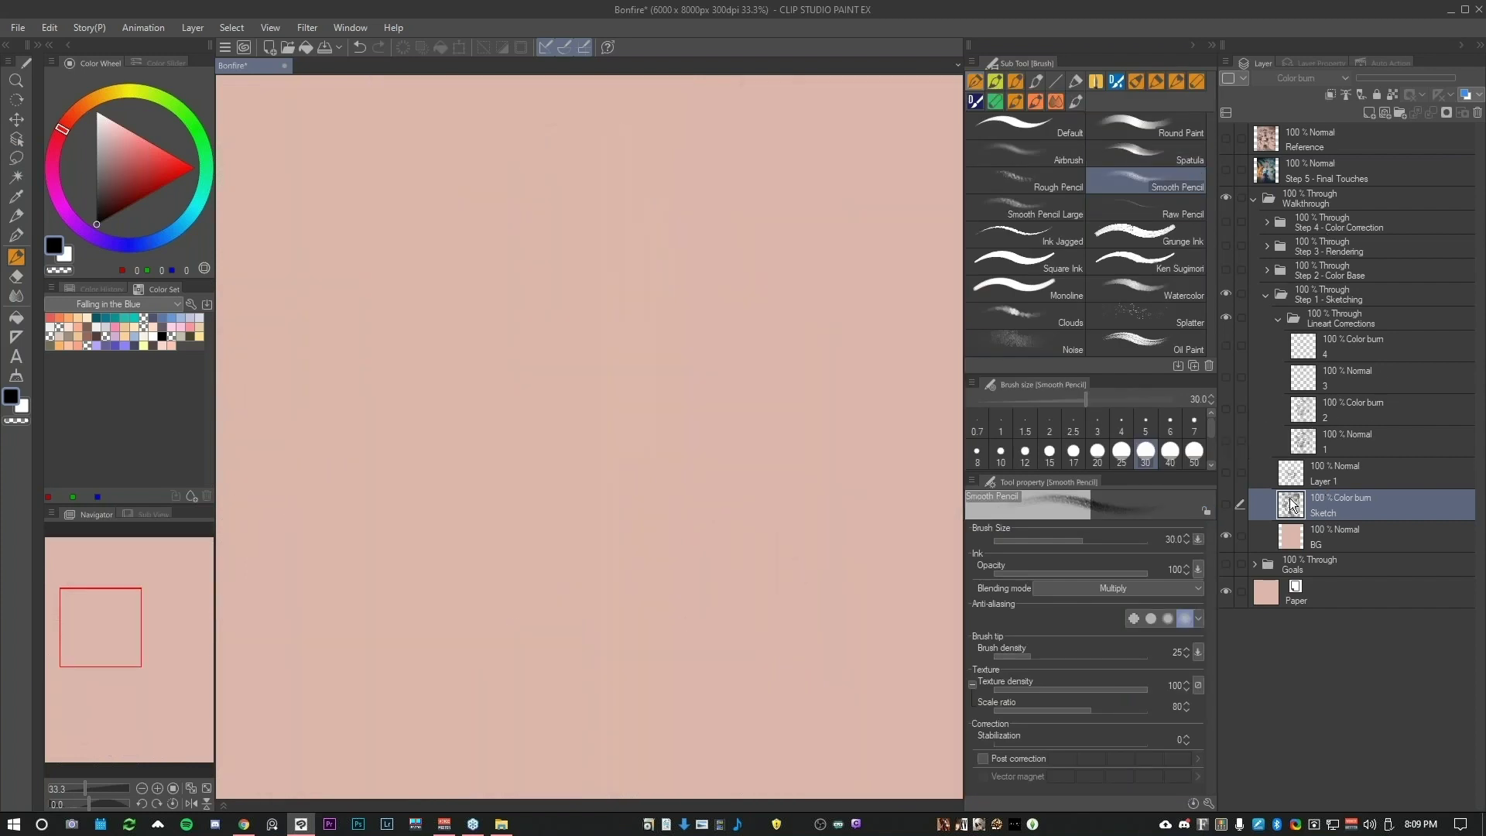
click(1227, 504)
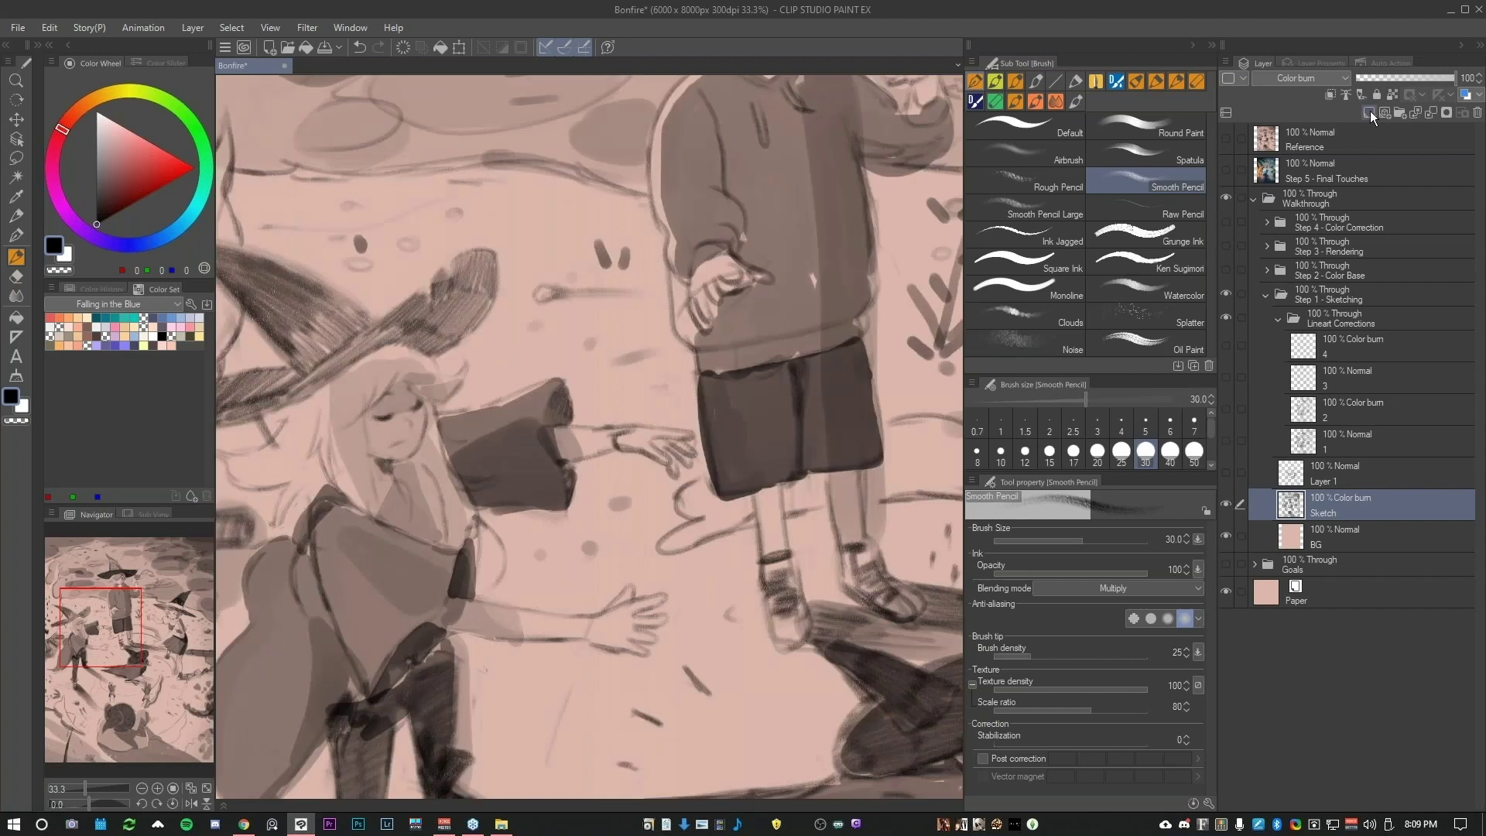
Add a new layer above Sketch, lower the Sketch layer's opacity to 41%, and make the new layer active.
click(1370, 113)
click(1339, 542)
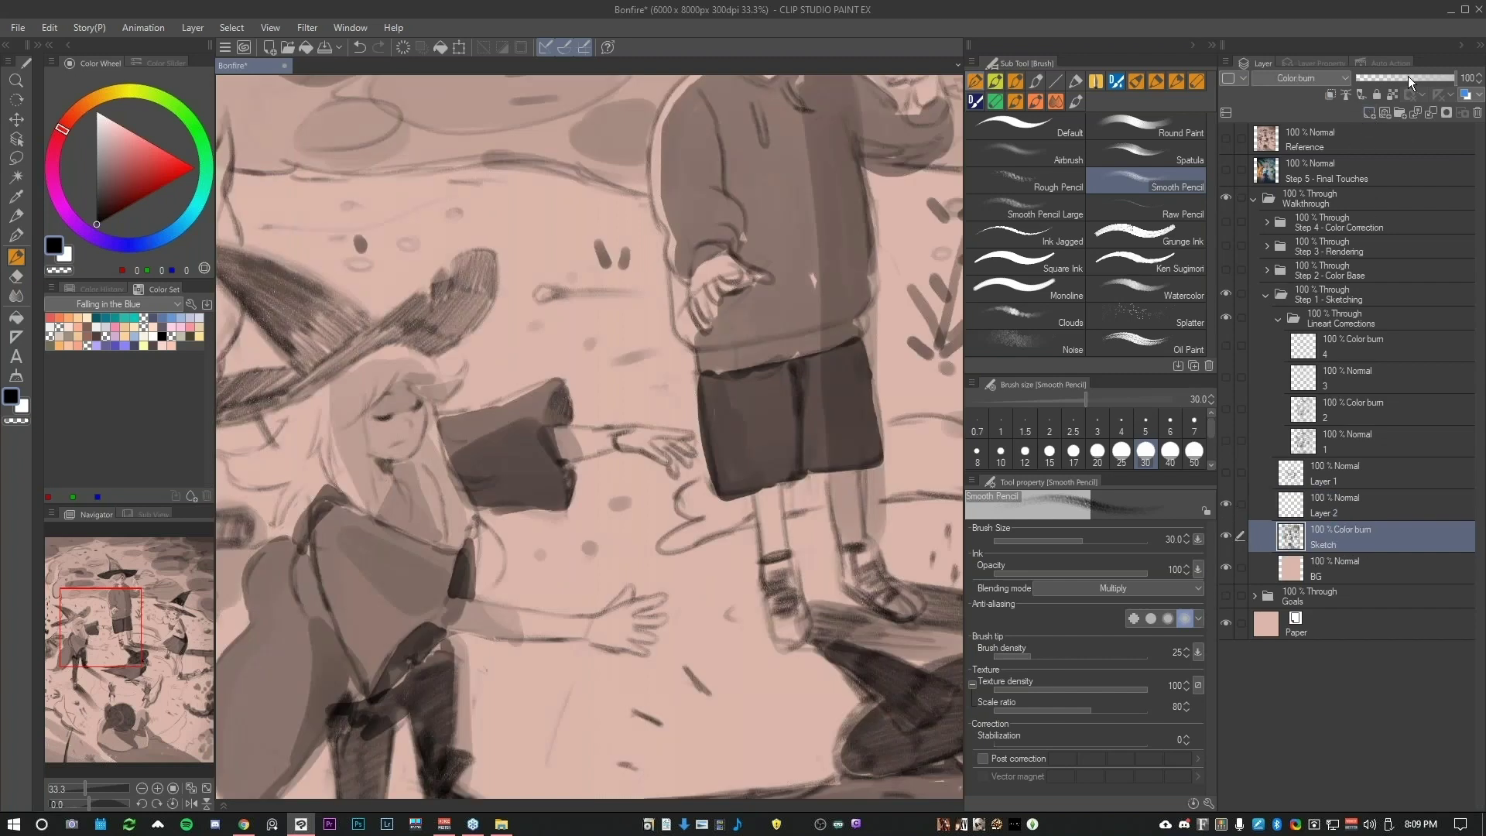
drag(1409, 76, 1399, 76)
click(1347, 505)
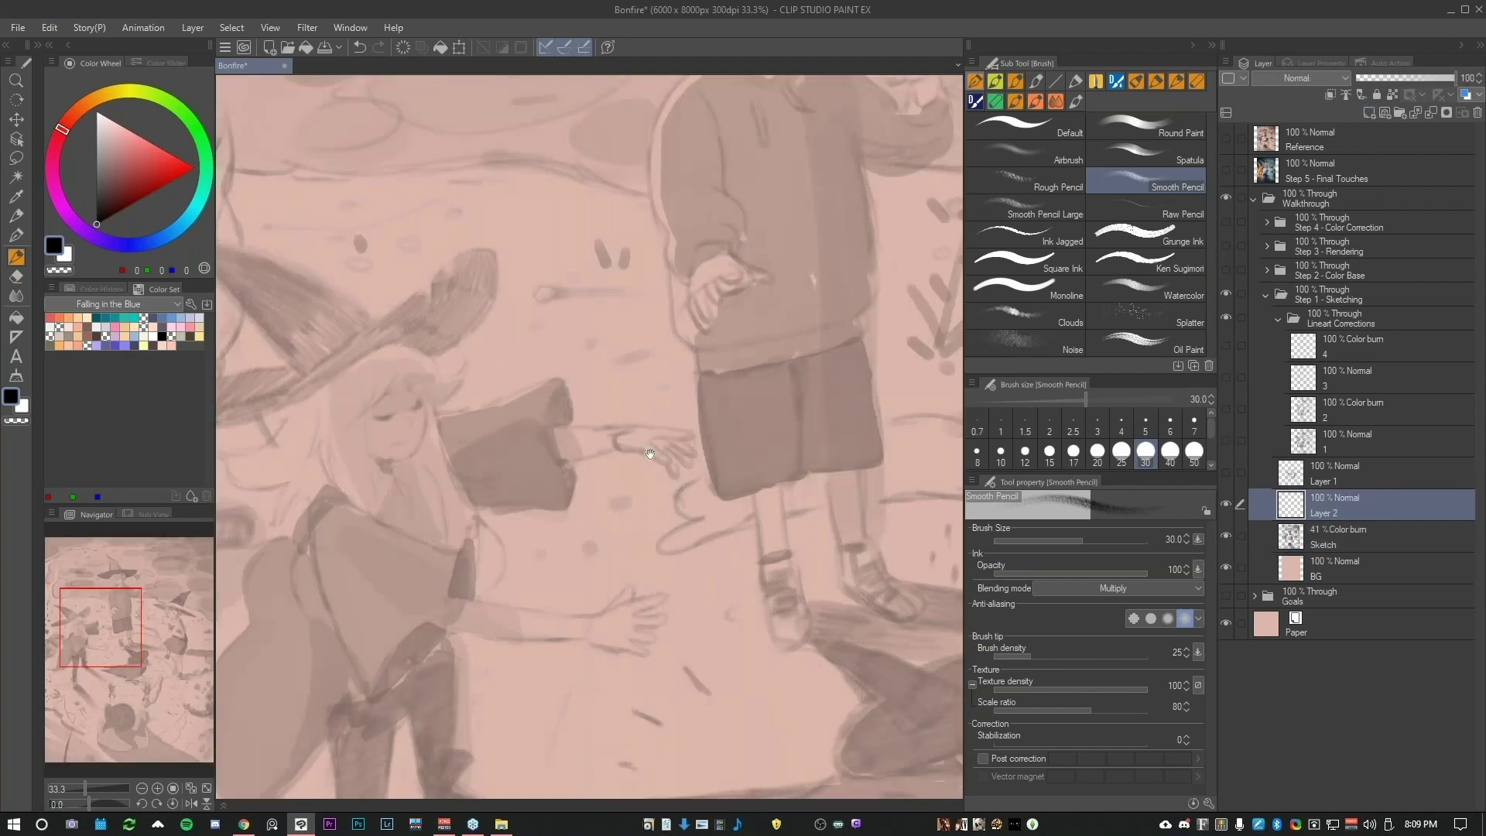
Draw refined black hair strokes around the face and loose hair of the long-haired witch on Layer 2 with the Smooth Pencil.
drag(542, 403, 713, 348)
drag(490, 325, 568, 285)
key(ctrl+z)
mouse_move(499, 327)
mouse_down()
mouse_move(567, 285)
mouse_move(627, 289)
mouse_move(701, 333)
mouse_move(708, 408)
mouse_up()
key(shift+space)
key(shift+space)
mouse_move(681, 412)
mouse_down()
mouse_move(696, 414)
mouse_move(610, 329)
mouse_move(508, 376)
mouse_up()
key(space)
drag(560, 420, 707, 324)
mouse_move(592, 291)
mouse_down()
mouse_move(565, 332)
mouse_move(527, 334)
mouse_move(595, 365)
mouse_move(624, 340)
mouse_move(610, 388)
mouse_up()
key(shift+space)
double_click(806, 435)
scroll(832, 280, down, 3)
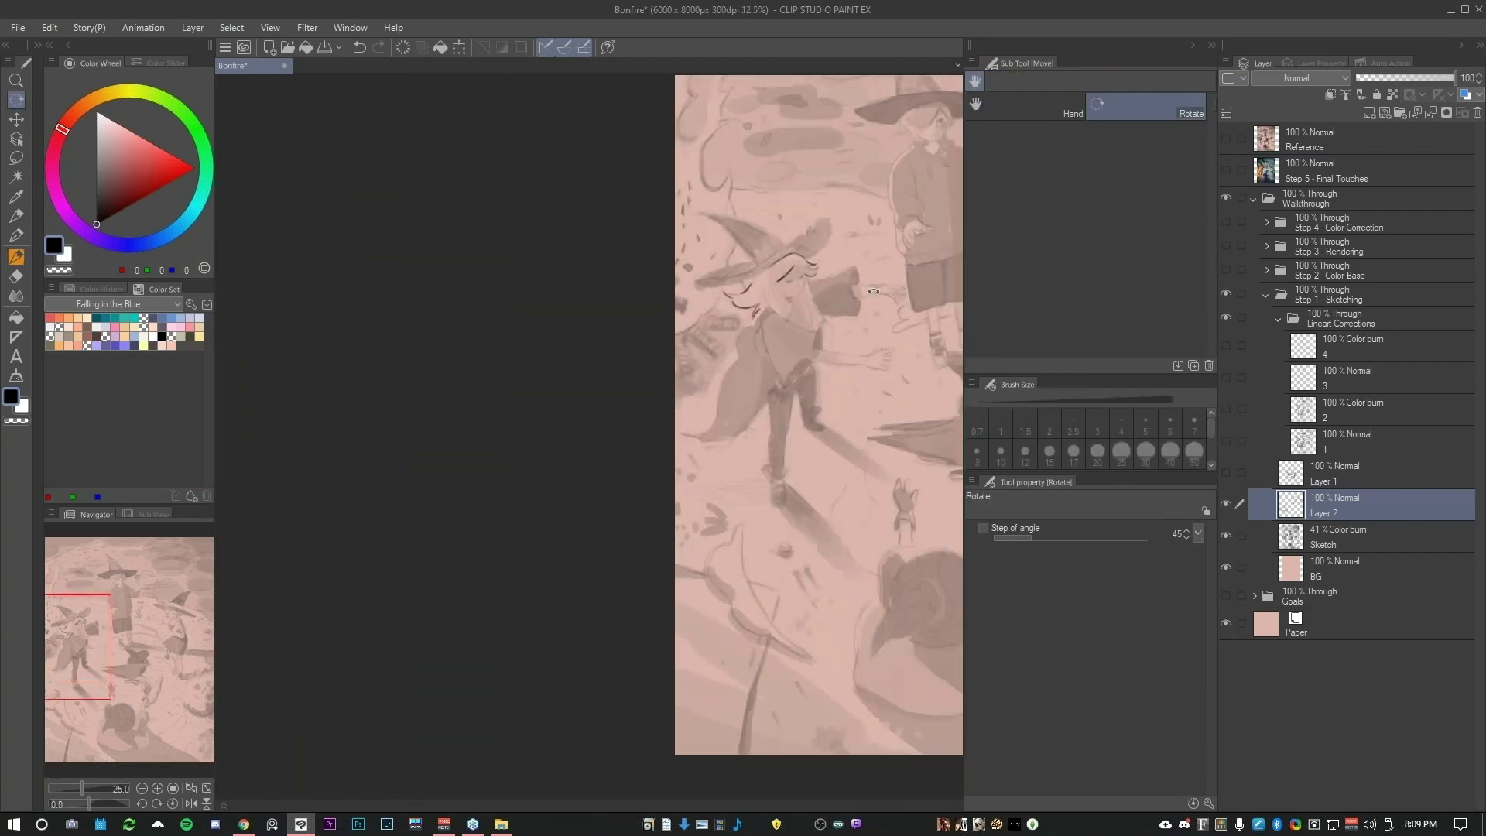
drag(850, 366, 589, 481)
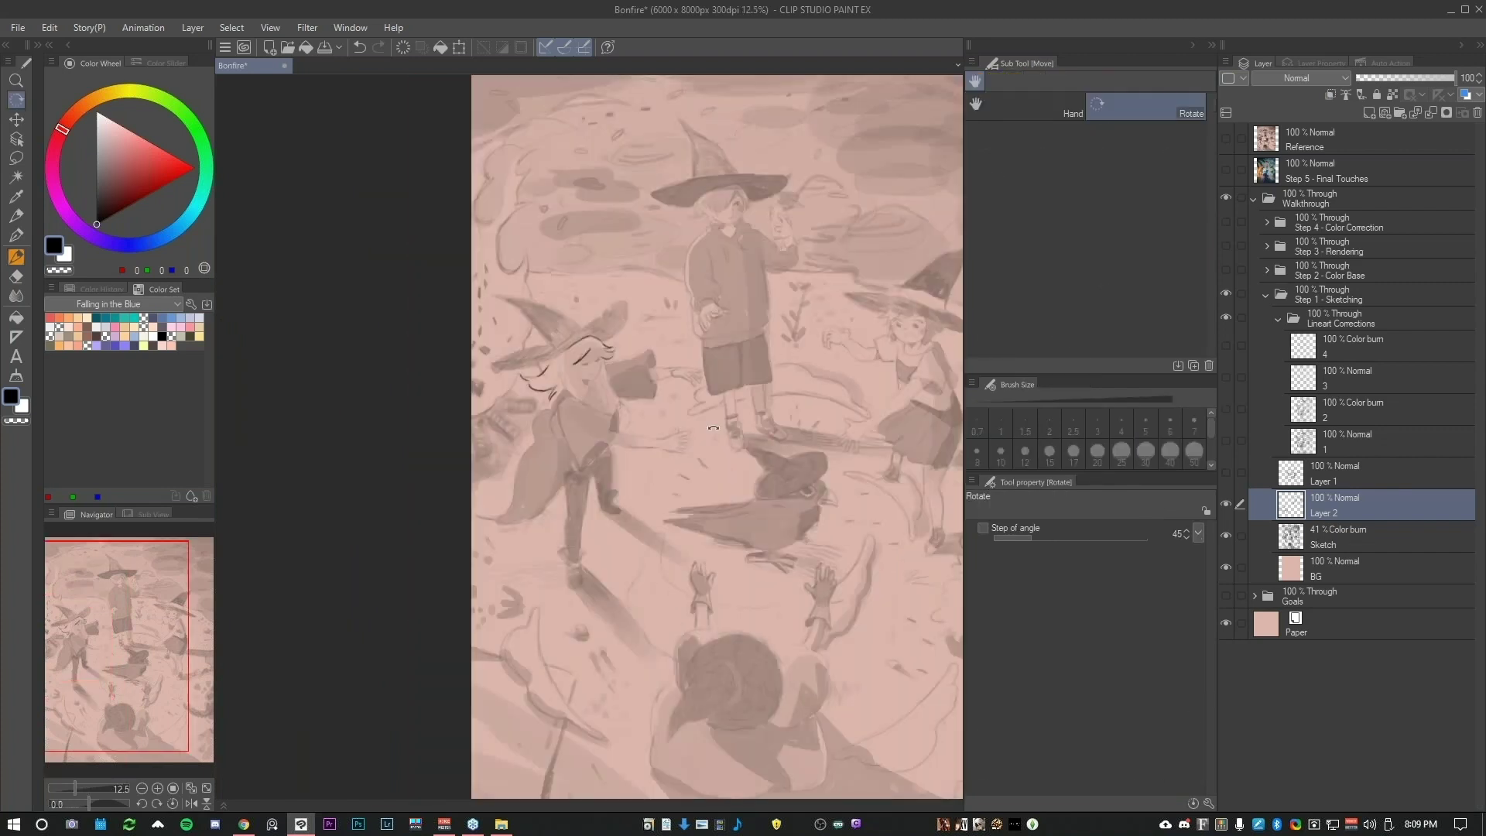
scroll(686, 421, up, 4)
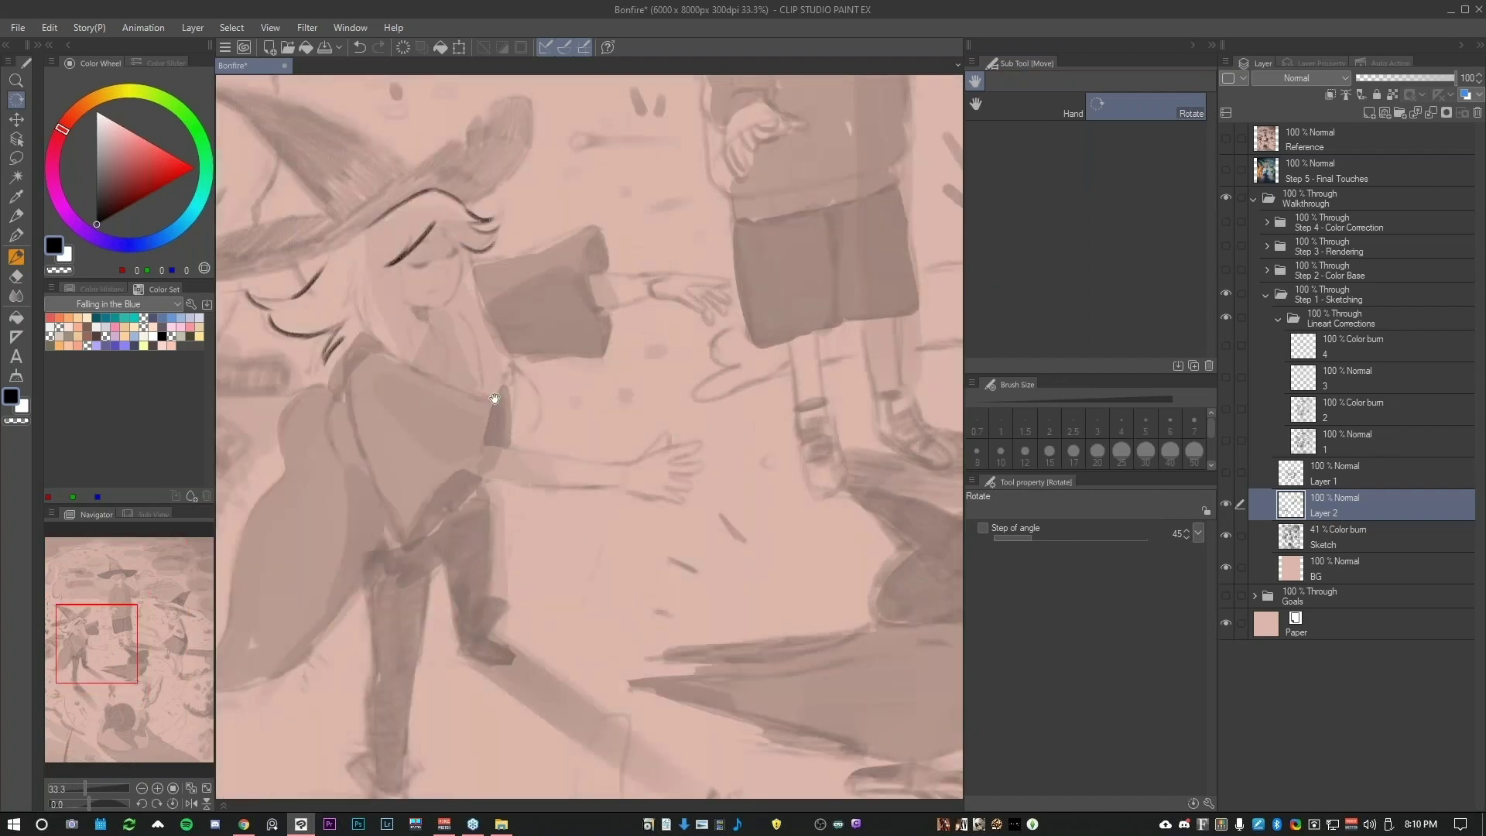
key(b)
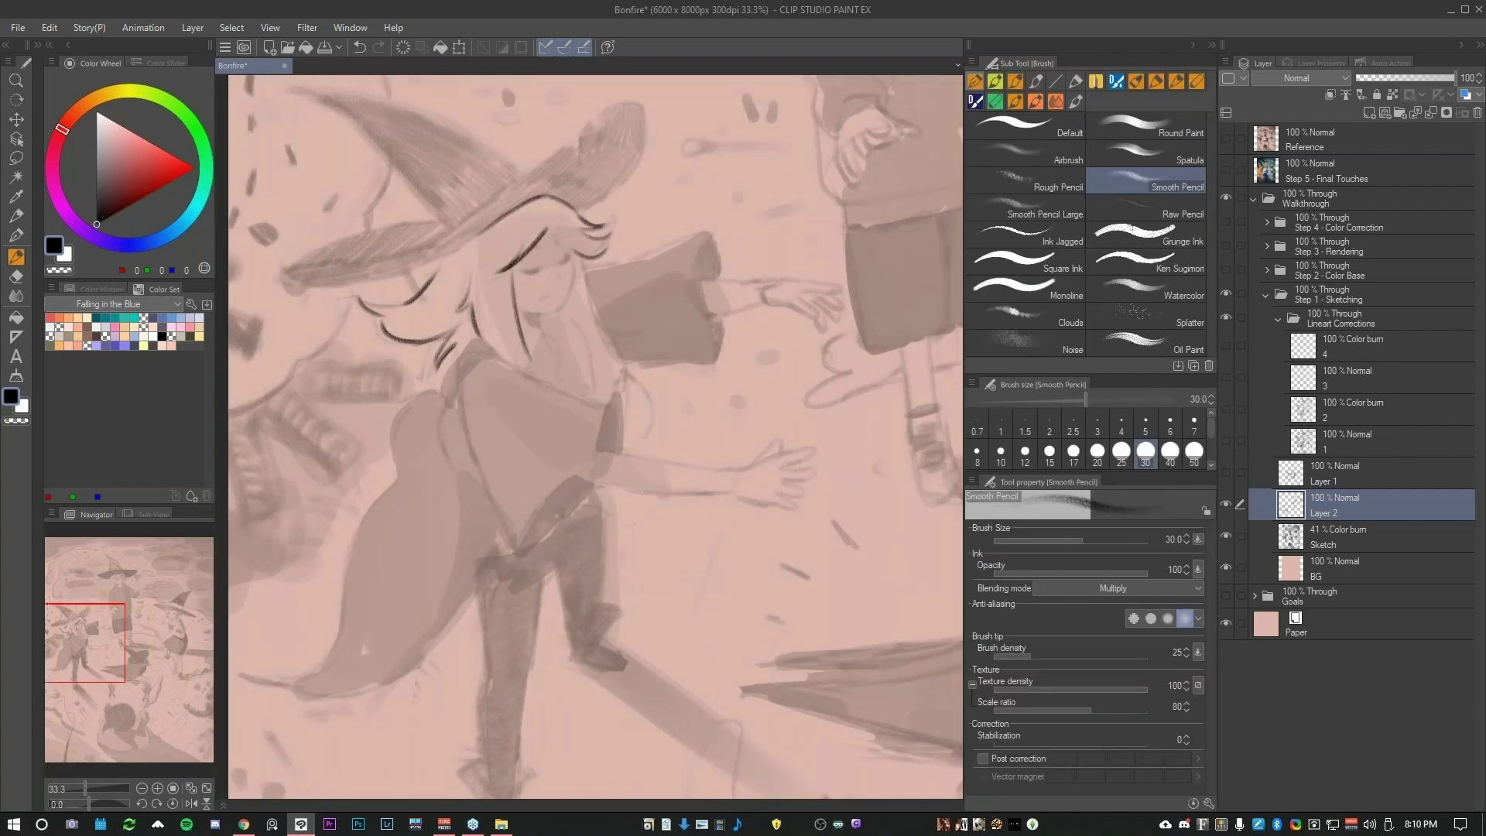
scroll(888, 571, down, 1)
Lasso the long-haired witch's new hair lines on Layer 2 and adjust them with a free transform.
key(m)
mouse_move(604, 251)
mouse_down()
mouse_move(464, 344)
mouse_move(620, 249)
mouse_move(604, 251)
mouse_up()
key(ctrl+t)
drag(718, 249, 745, 229)
drag(716, 309, 705, 305)
key(Return)
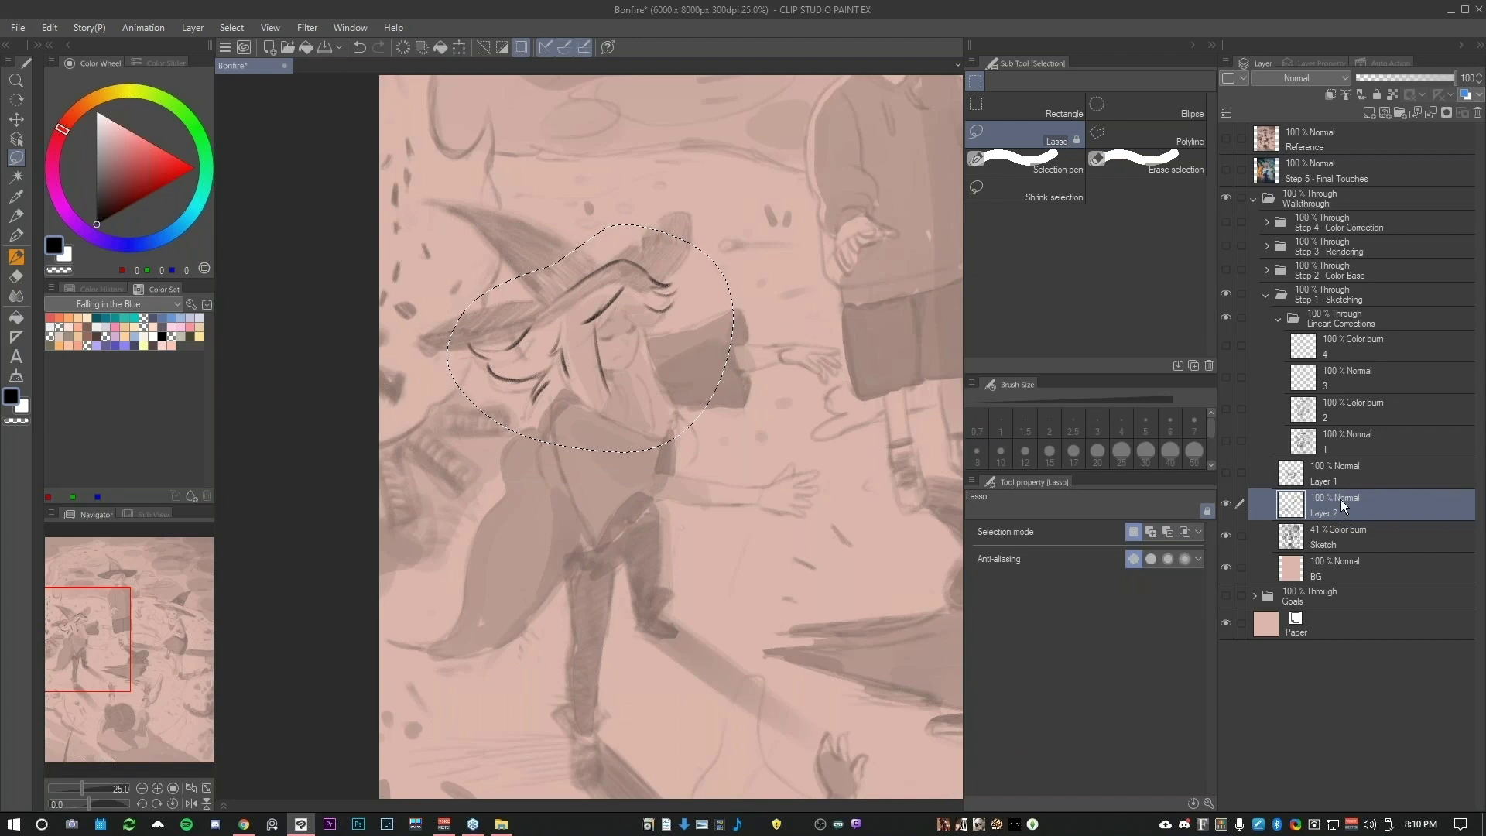
Delete Layer 2 and clear the lasso selection.
mouse_move(1349, 499)
mouse_down()
mouse_move(1457, 136)
mouse_move(1477, 114)
mouse_up()
click(1226, 505)
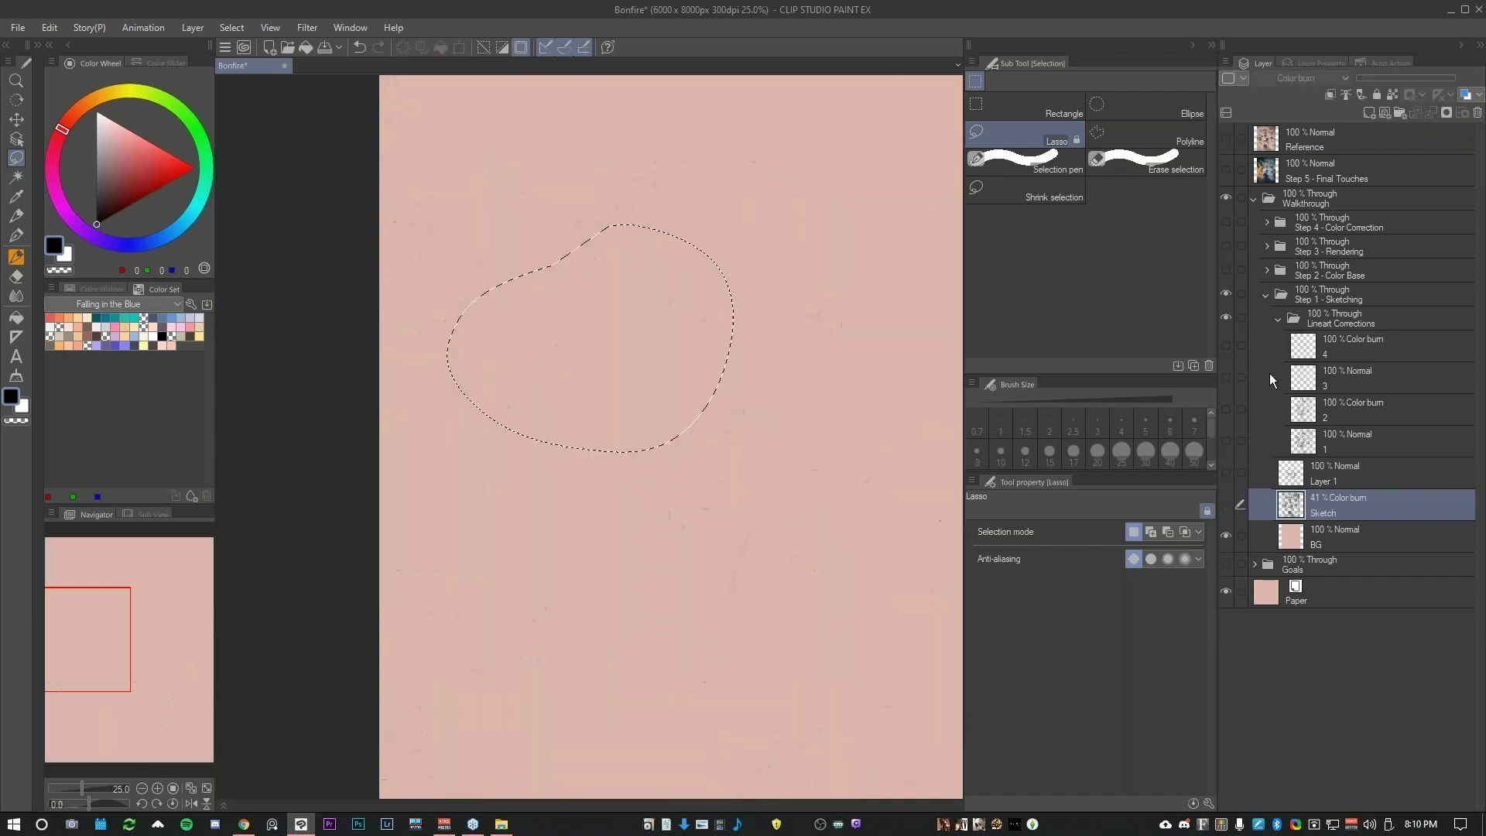
key(ctrl+d)
Make the Sketch layer visible and raise its opacity to 100%.
drag(787, 467, 607, 468)
key(ctrl+minus)
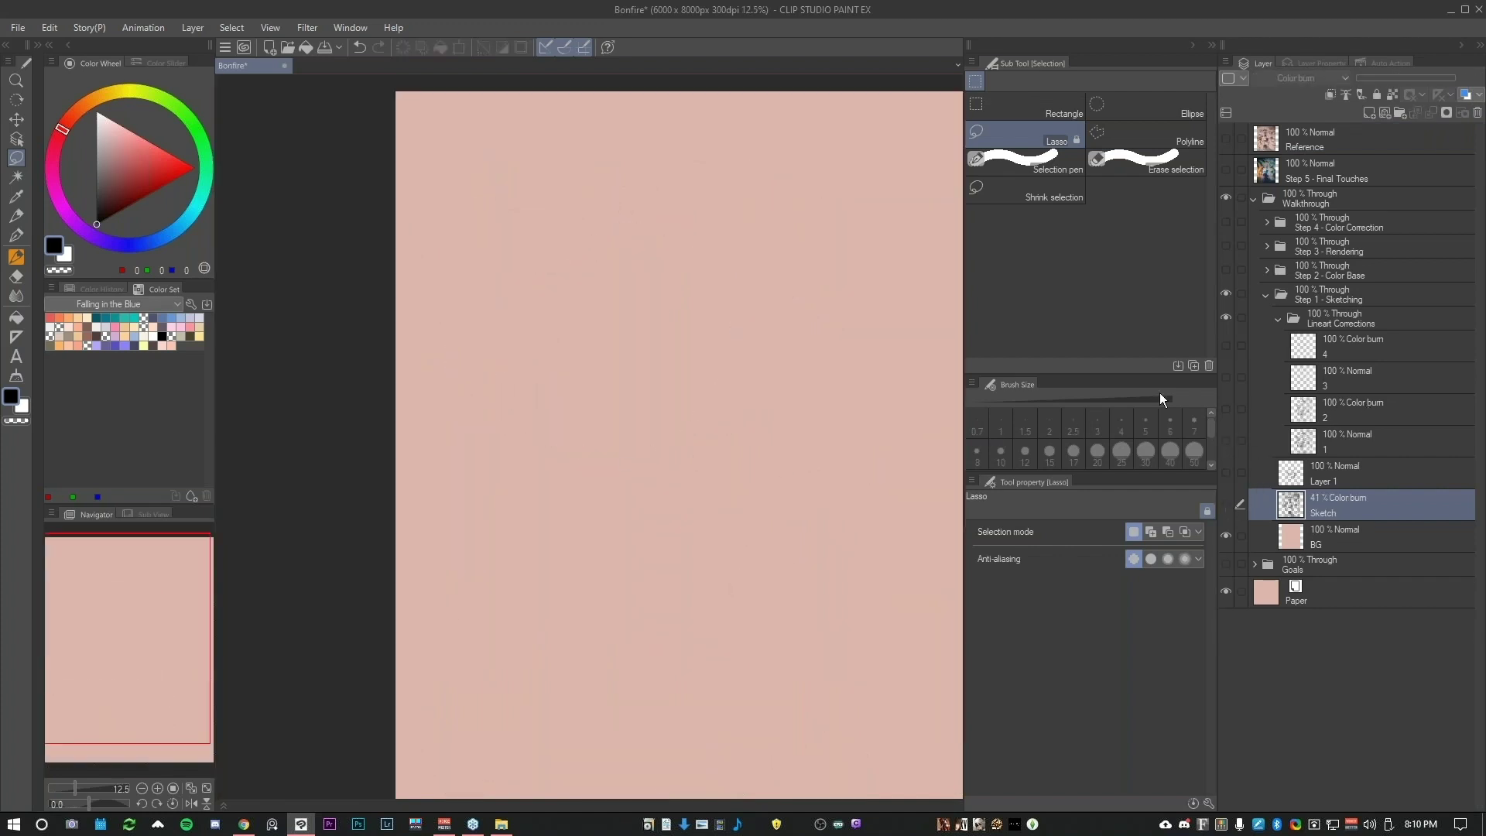
drag(818, 468, 788, 452)
click(1225, 504)
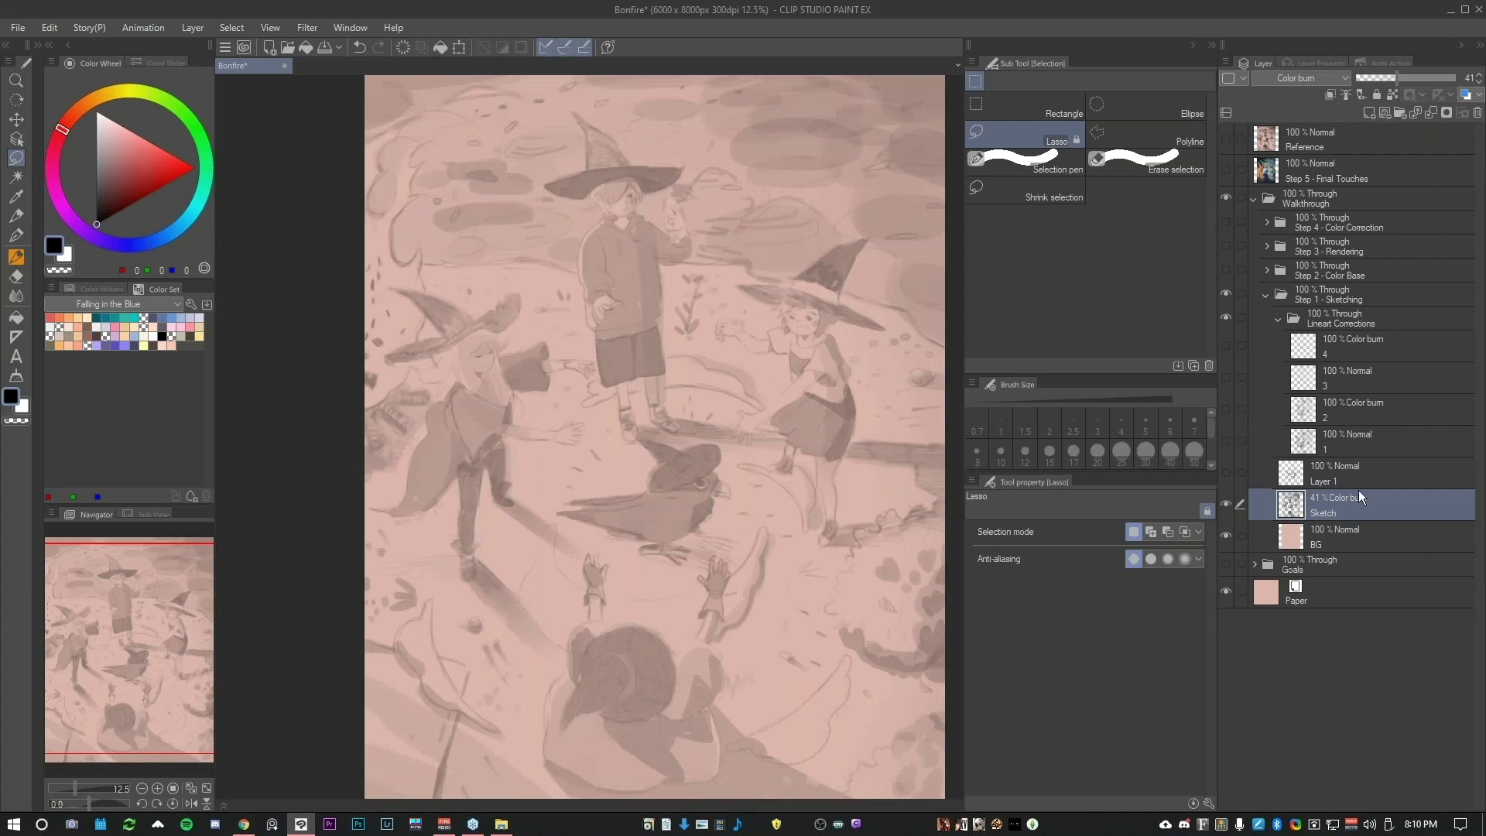
drag(1419, 81, 1459, 79)
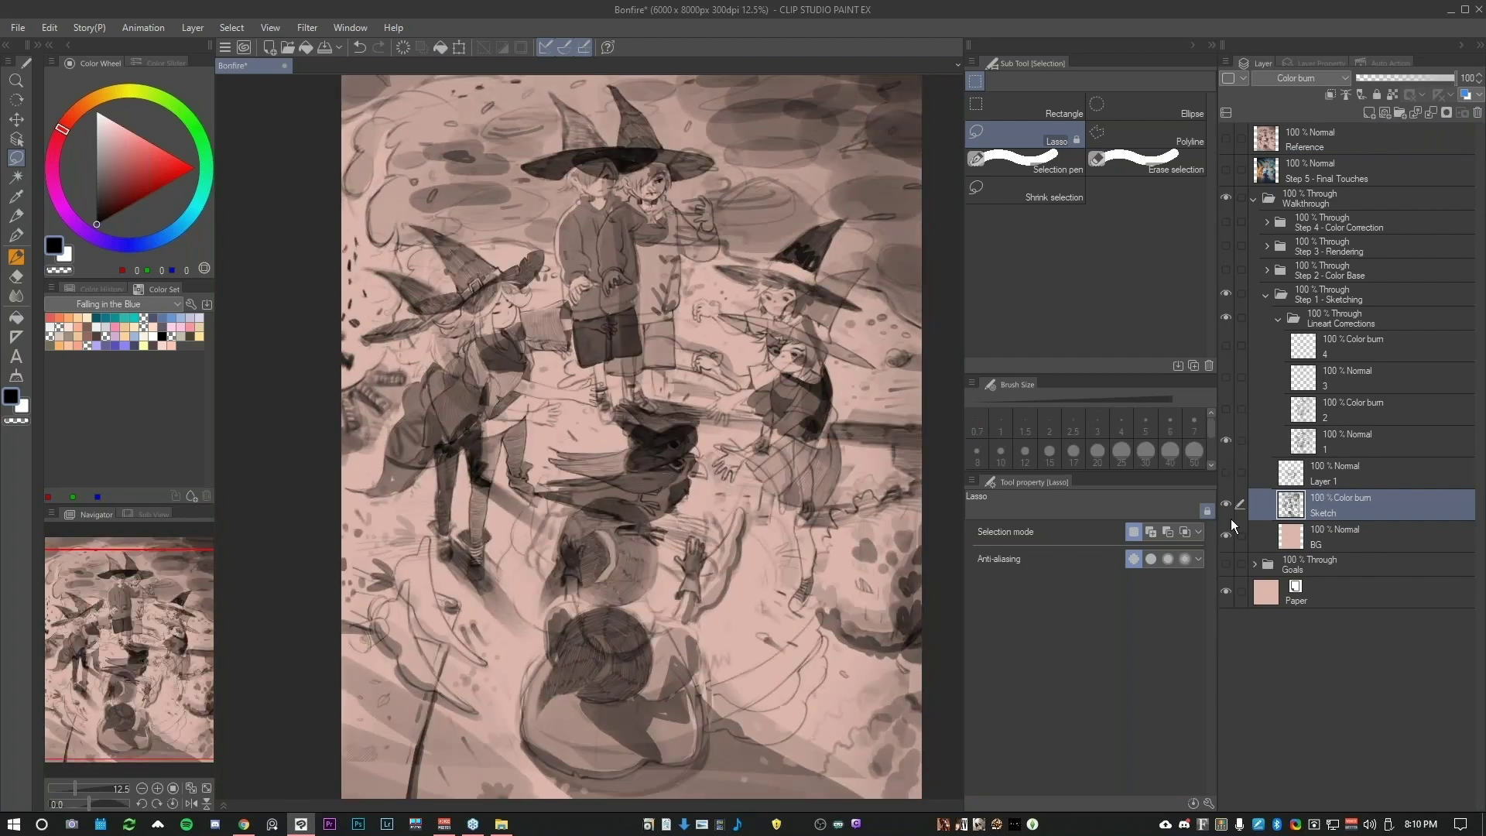
Hide the Sketch layer and show layer 2 of the Lineart Corrections folder in place of layer 1.
click(1226, 504)
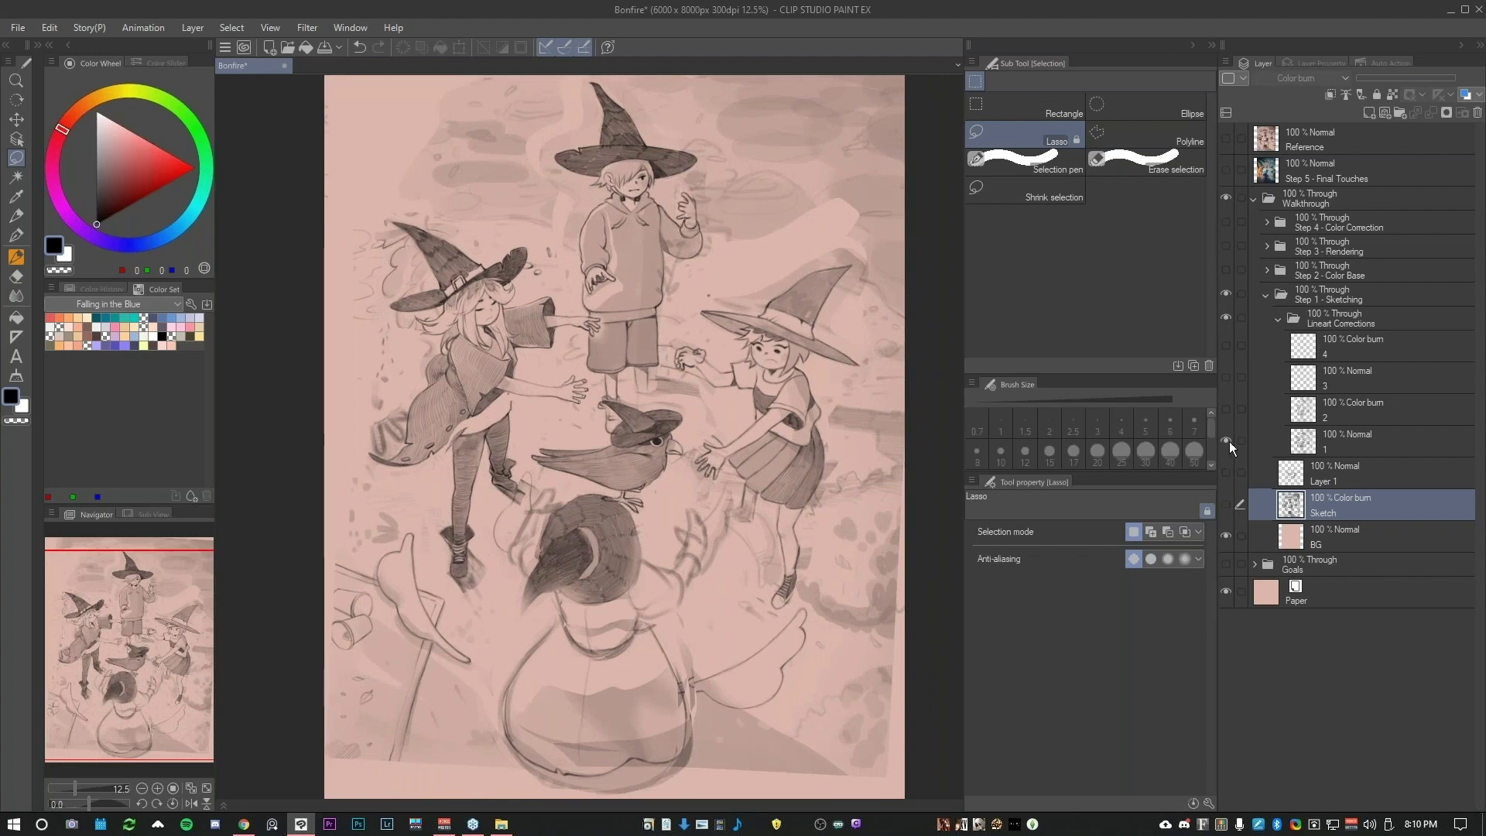
click(1225, 407)
drag(653, 374, 647, 435)
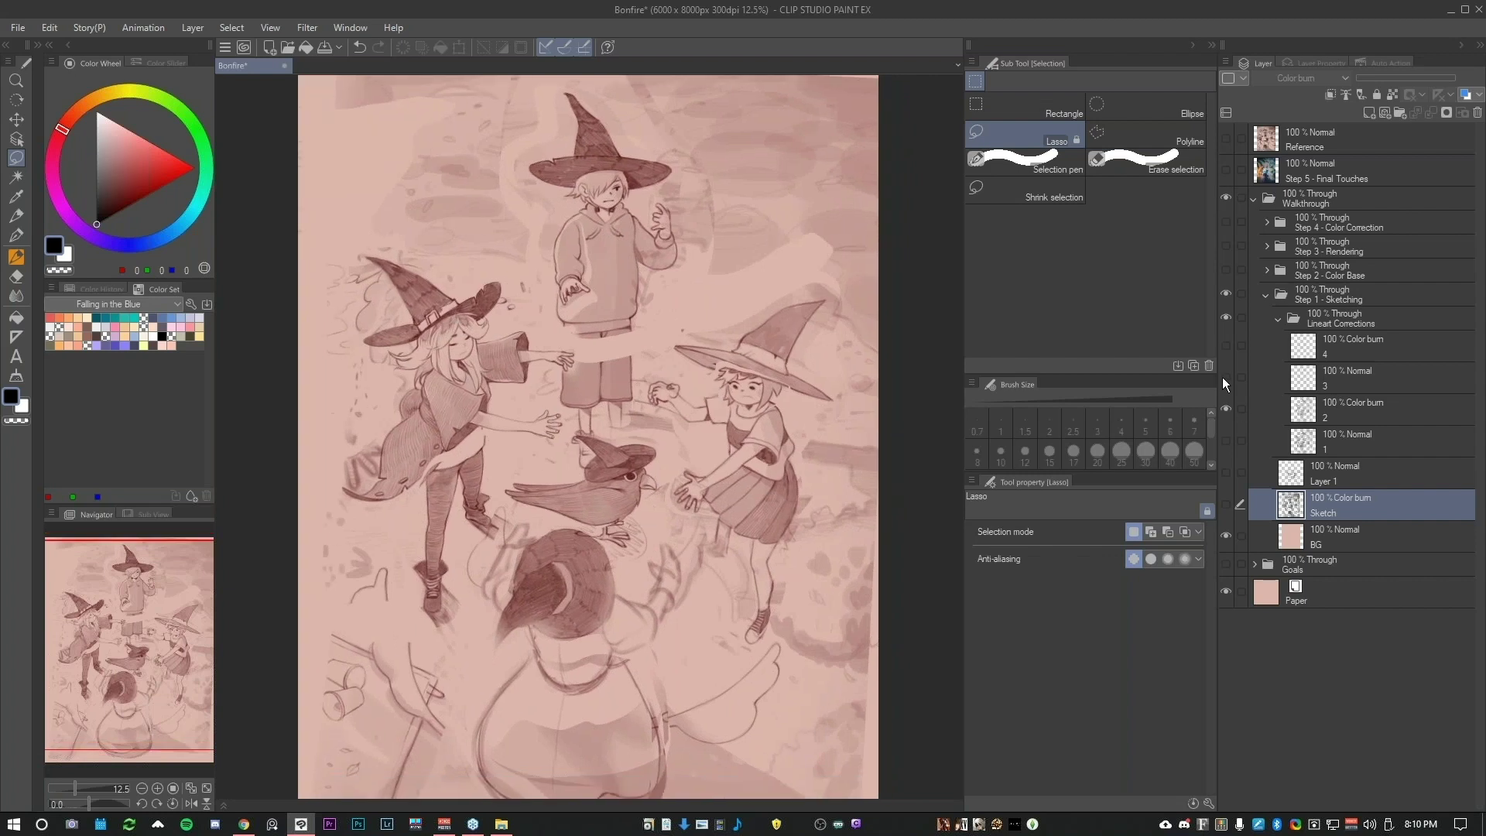
Show layer 3 of the Lineart Corrections folder instead of layer 2 and examine its lines across the whole composition.
click(1225, 387)
click(1225, 405)
drag(602, 281, 713, 313)
drag(538, 183, 596, 308)
scroll(702, 292, up, 3)
scroll(671, 180, down, 1)
scroll(730, 315, down, 2)
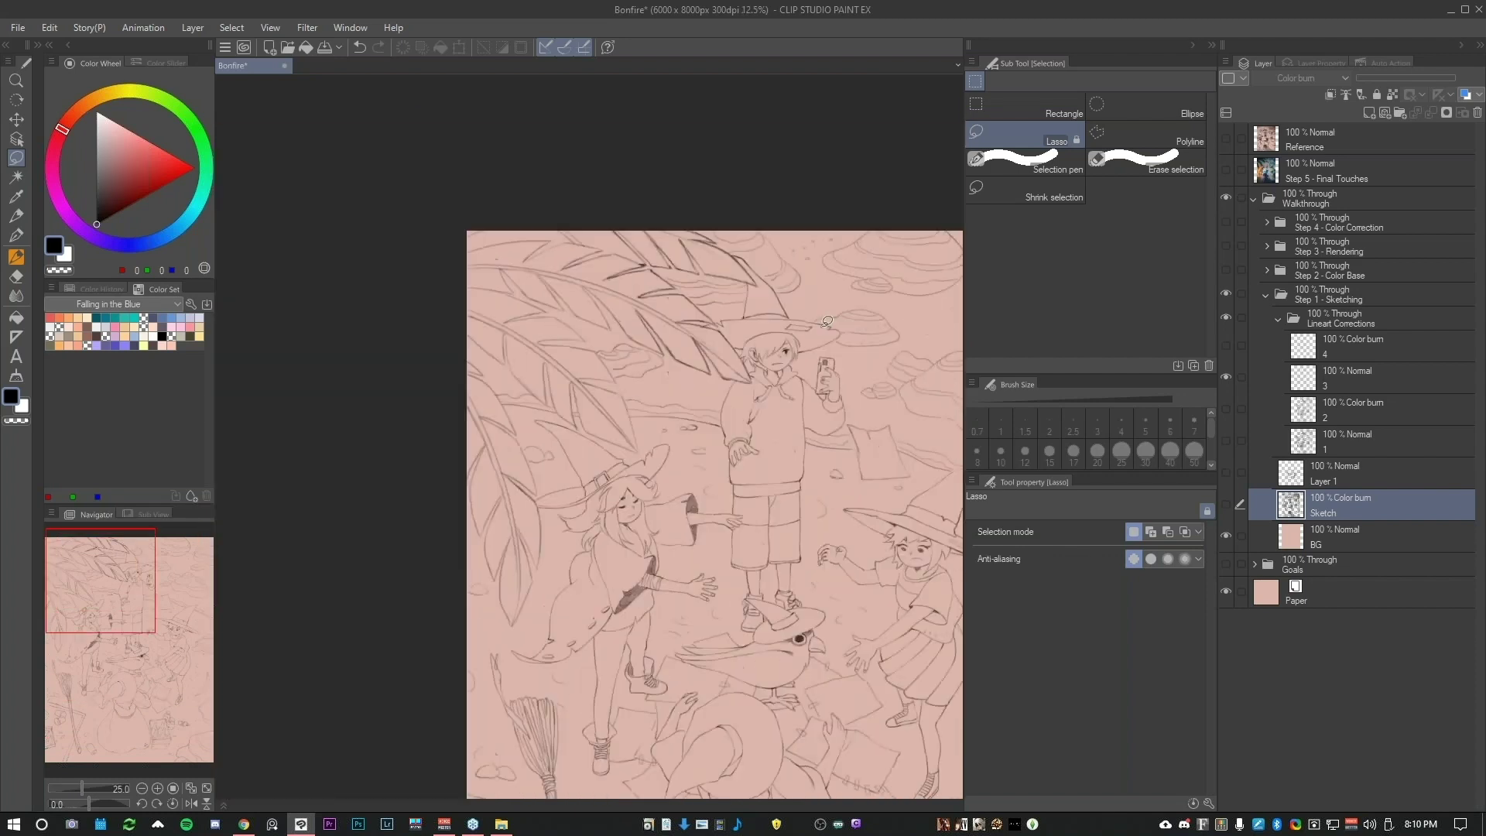
drag(828, 456, 693, 382)
drag(668, 312, 705, 289)
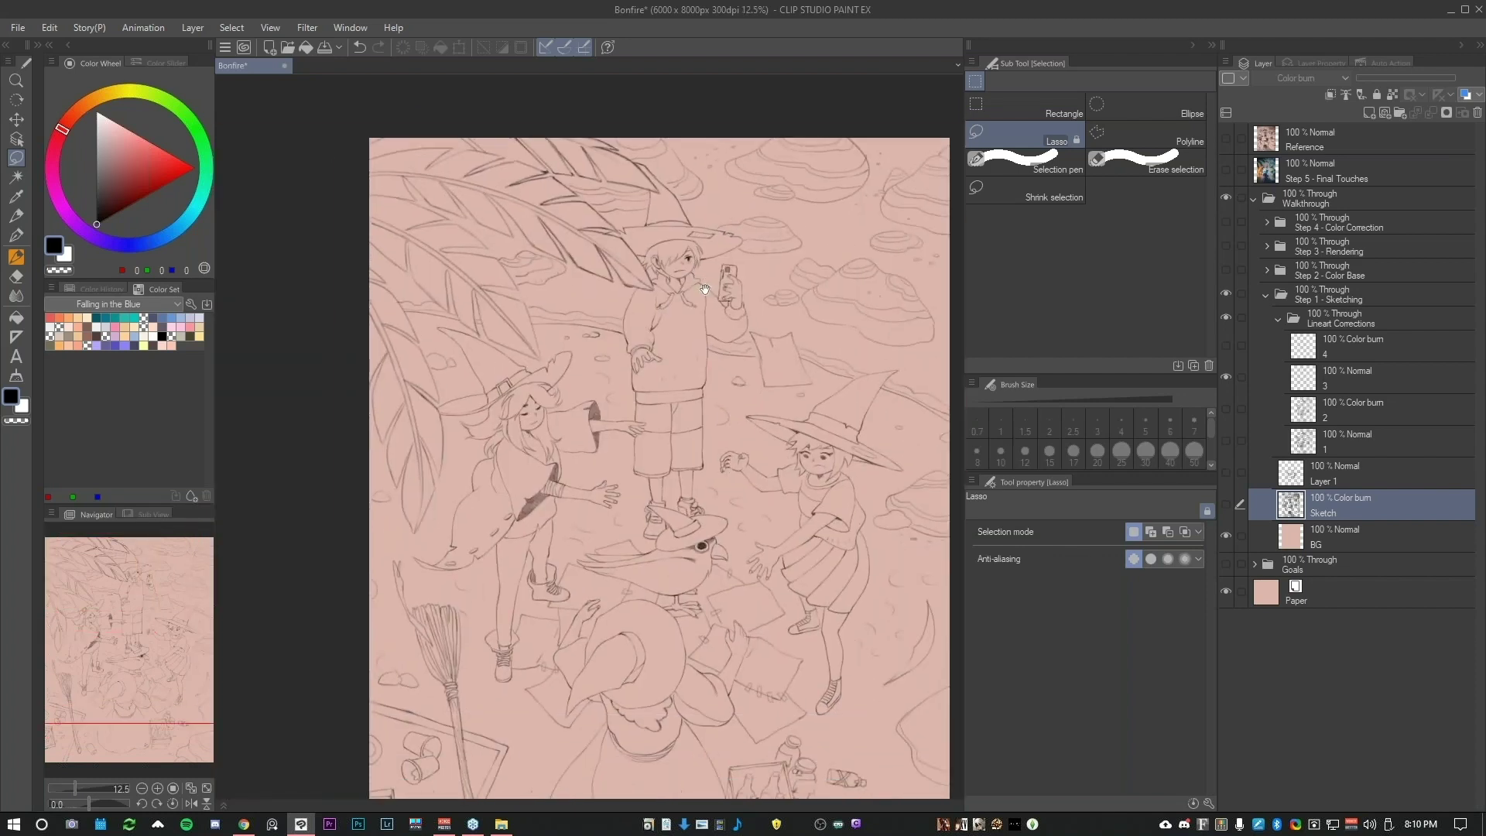
drag(774, 385, 742, 300)
scroll(792, 260, down, 2)
scroll(754, 267, up, 2)
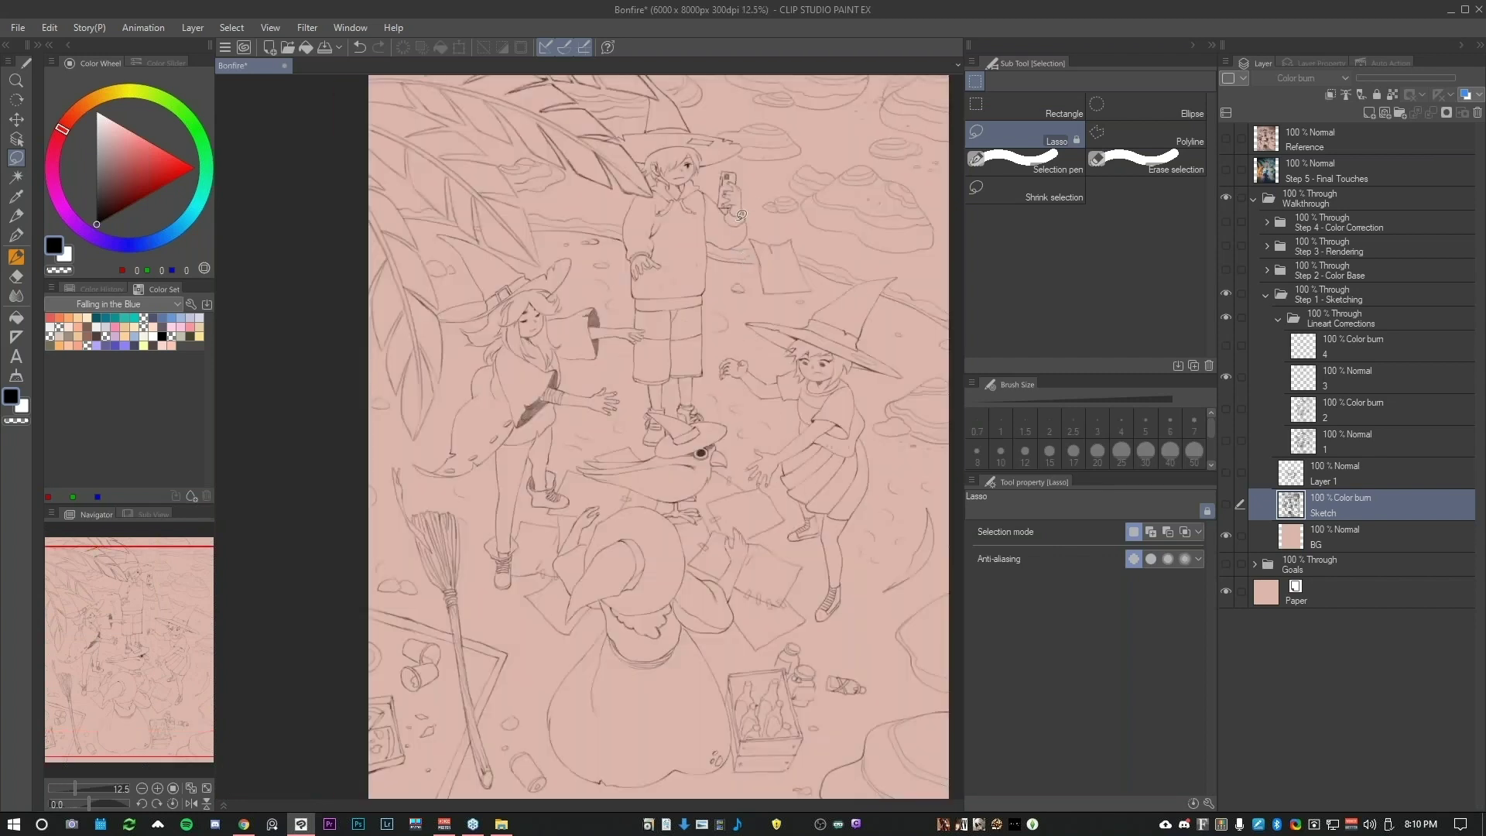
Show layer 4 of the Lineart Corrections folder instead of layer 3 and make it the active layer.
click(1226, 374)
click(1226, 344)
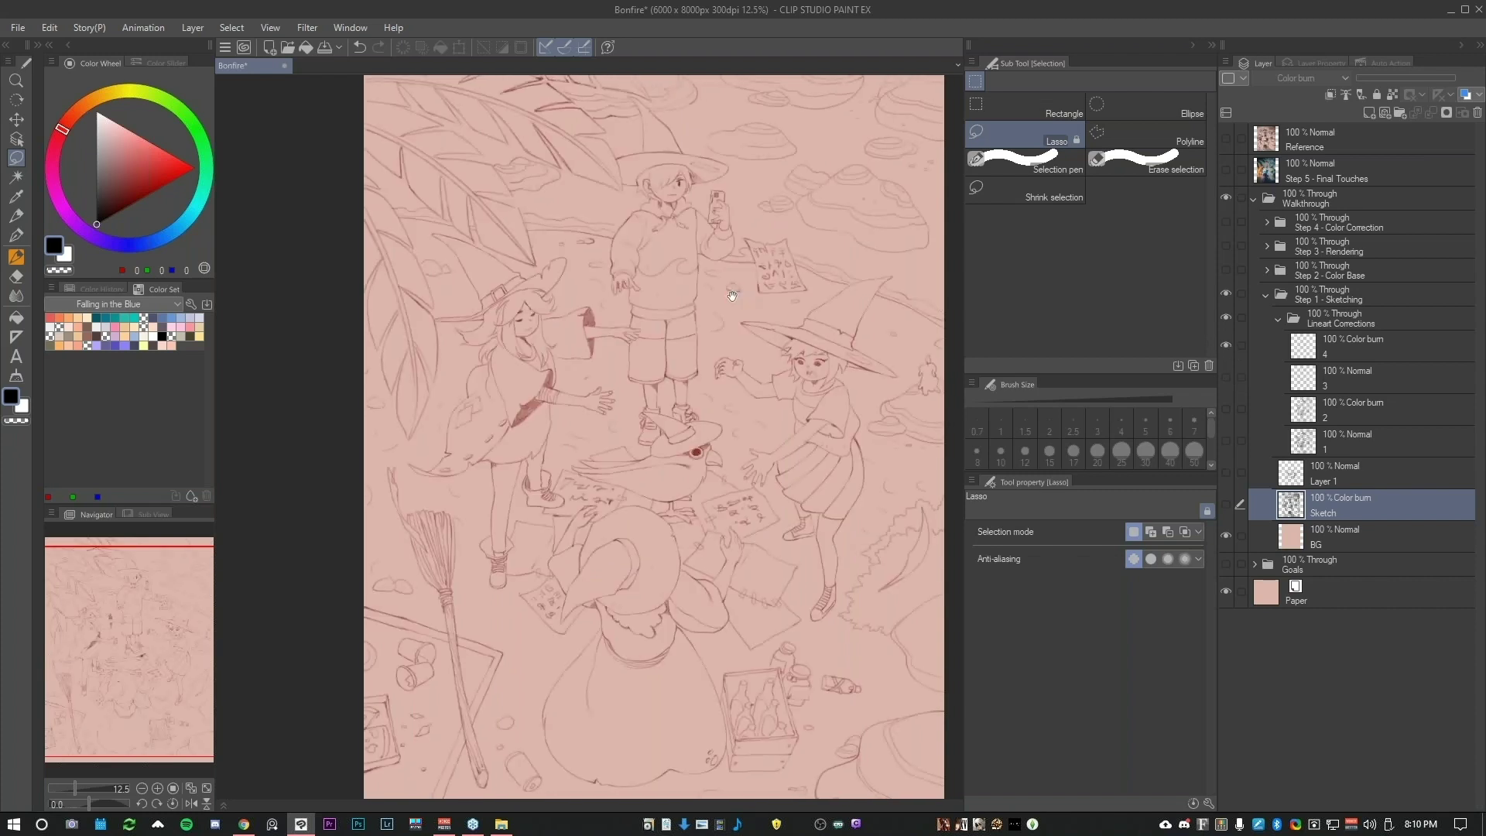
drag(332, 436, 279, 446)
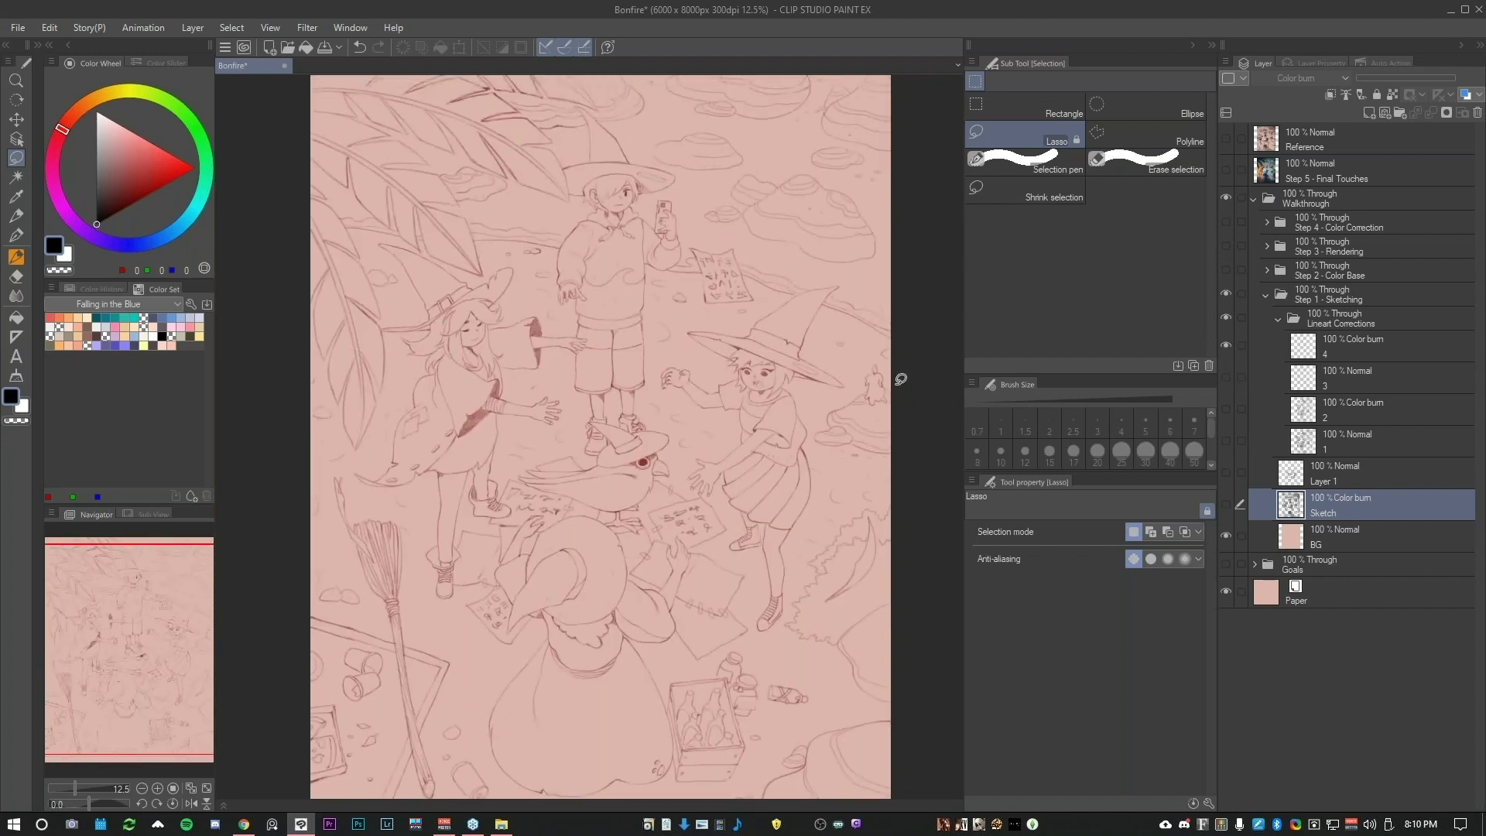
drag(827, 364, 825, 341)
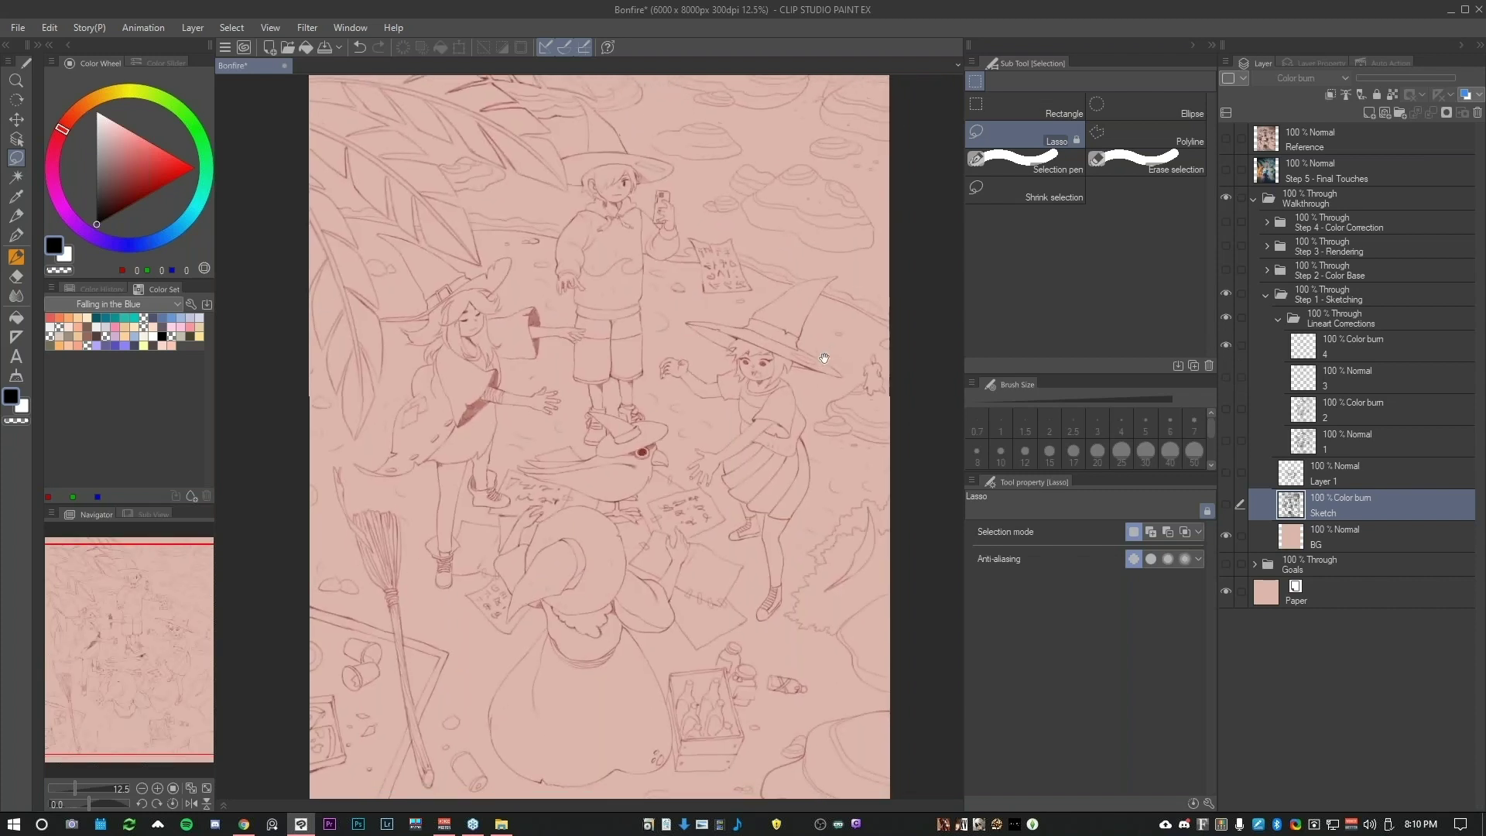
click(1345, 354)
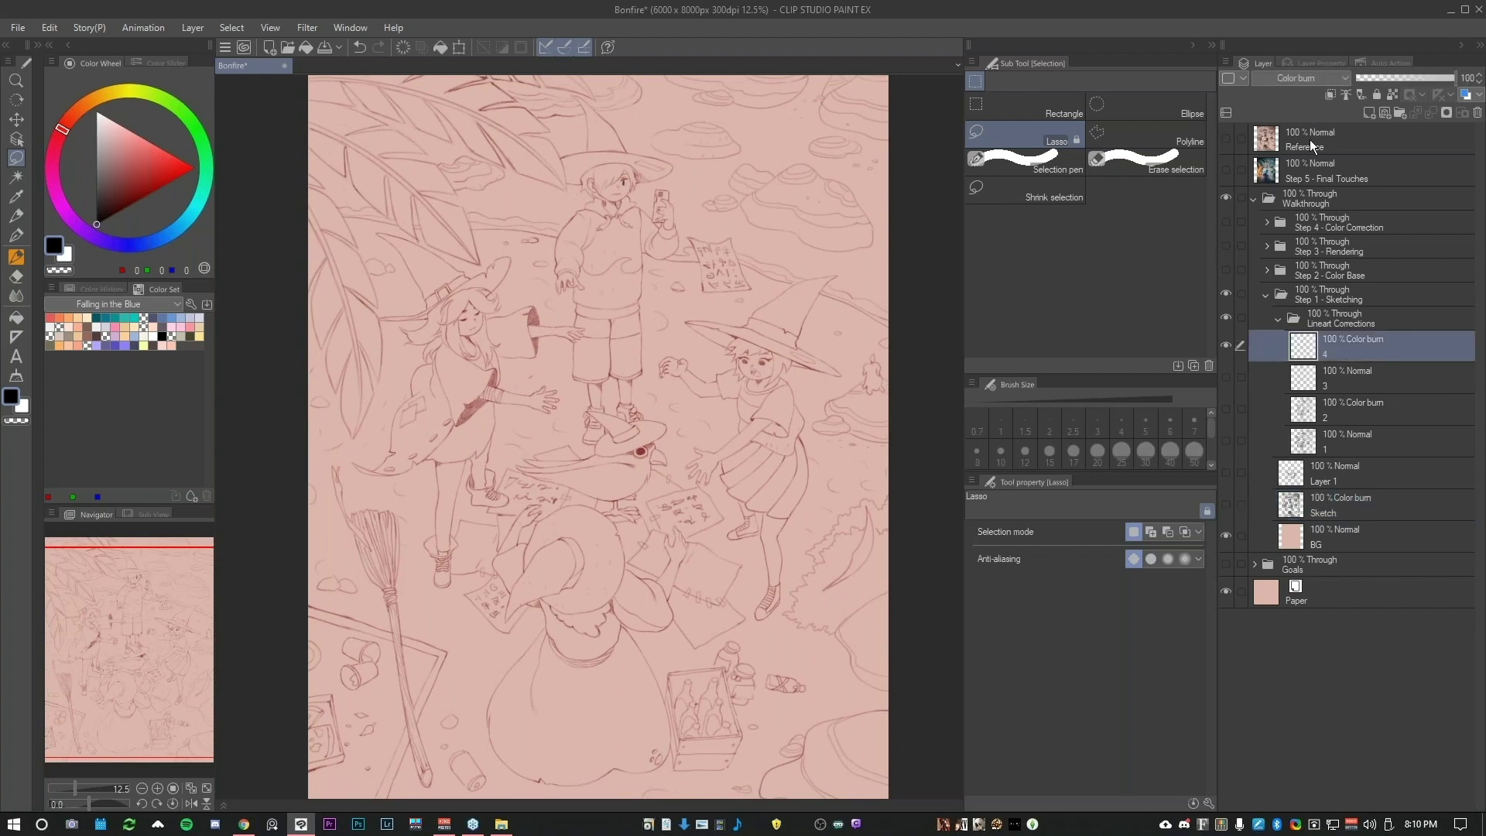
mouse_move(721, 443)
mouse_down()
mouse_move(744, 415)
mouse_move(726, 442)
mouse_up()
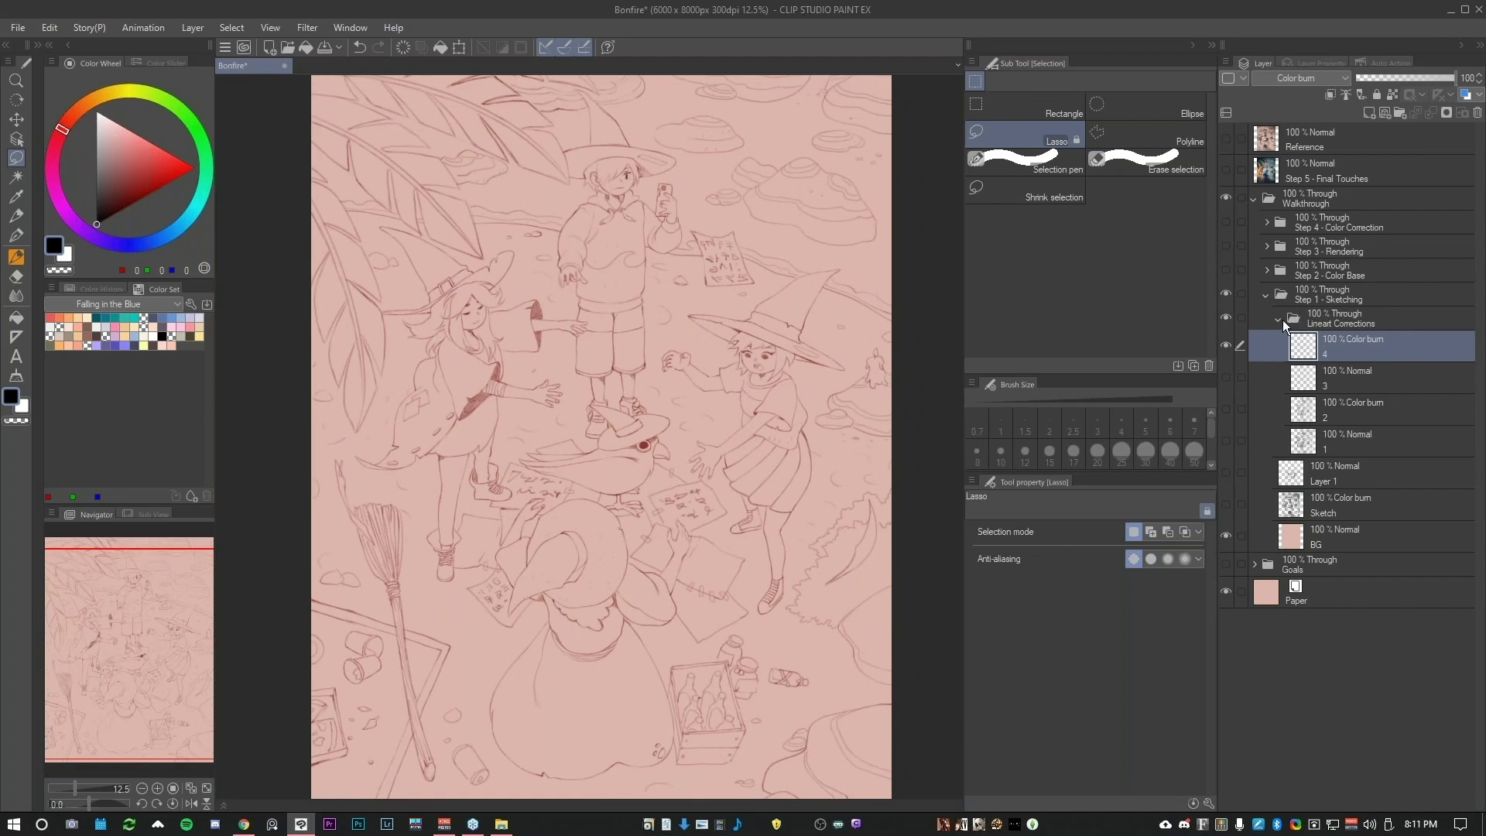
Collapse the Lineart Corrections and Step 1 - Sketching folders, and show Step 2 - Color Base in place of Step 1.
click(1282, 319)
click(1268, 296)
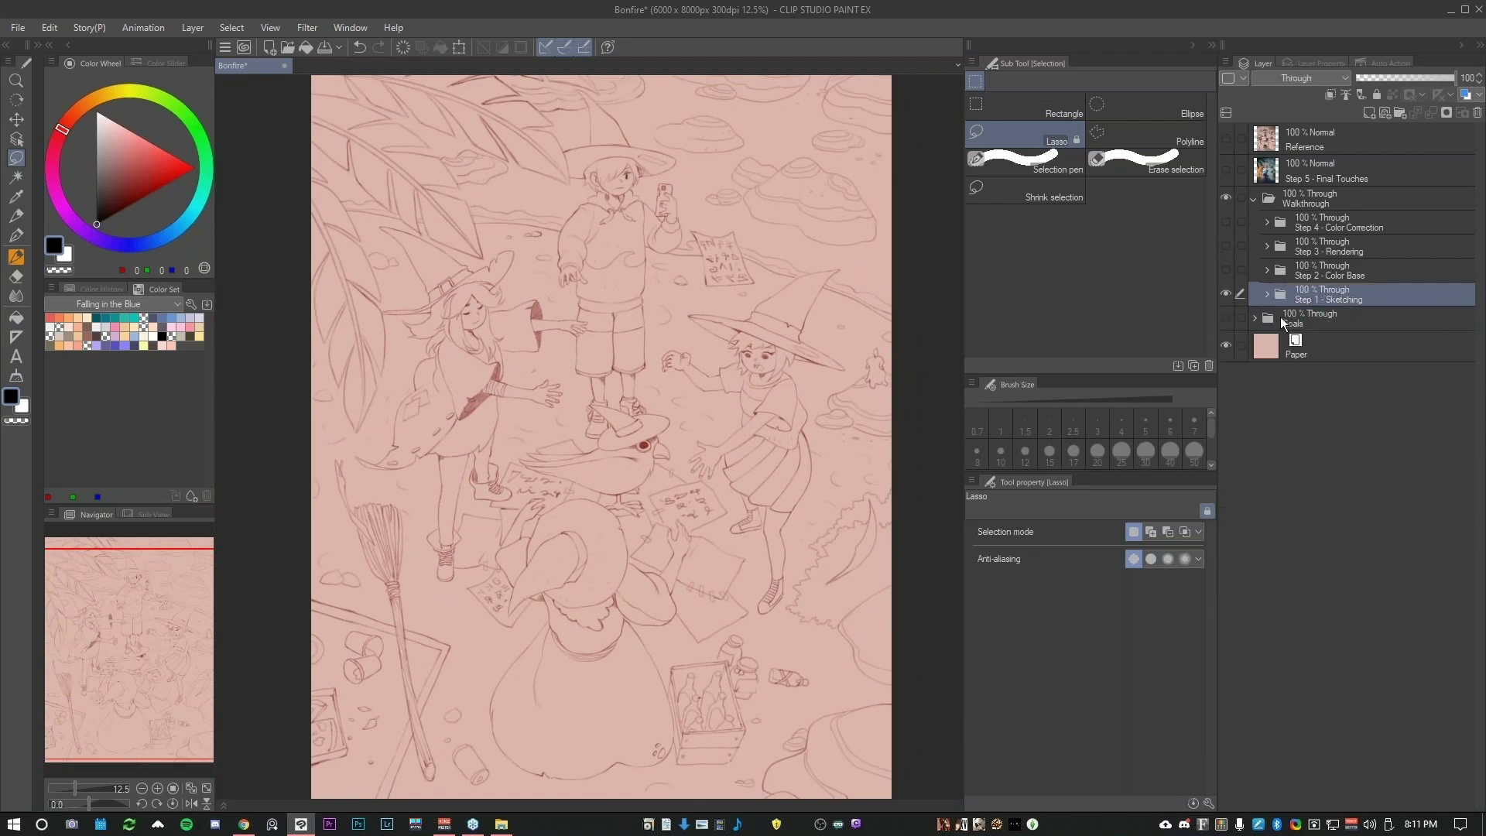
click(1229, 294)
click(1230, 271)
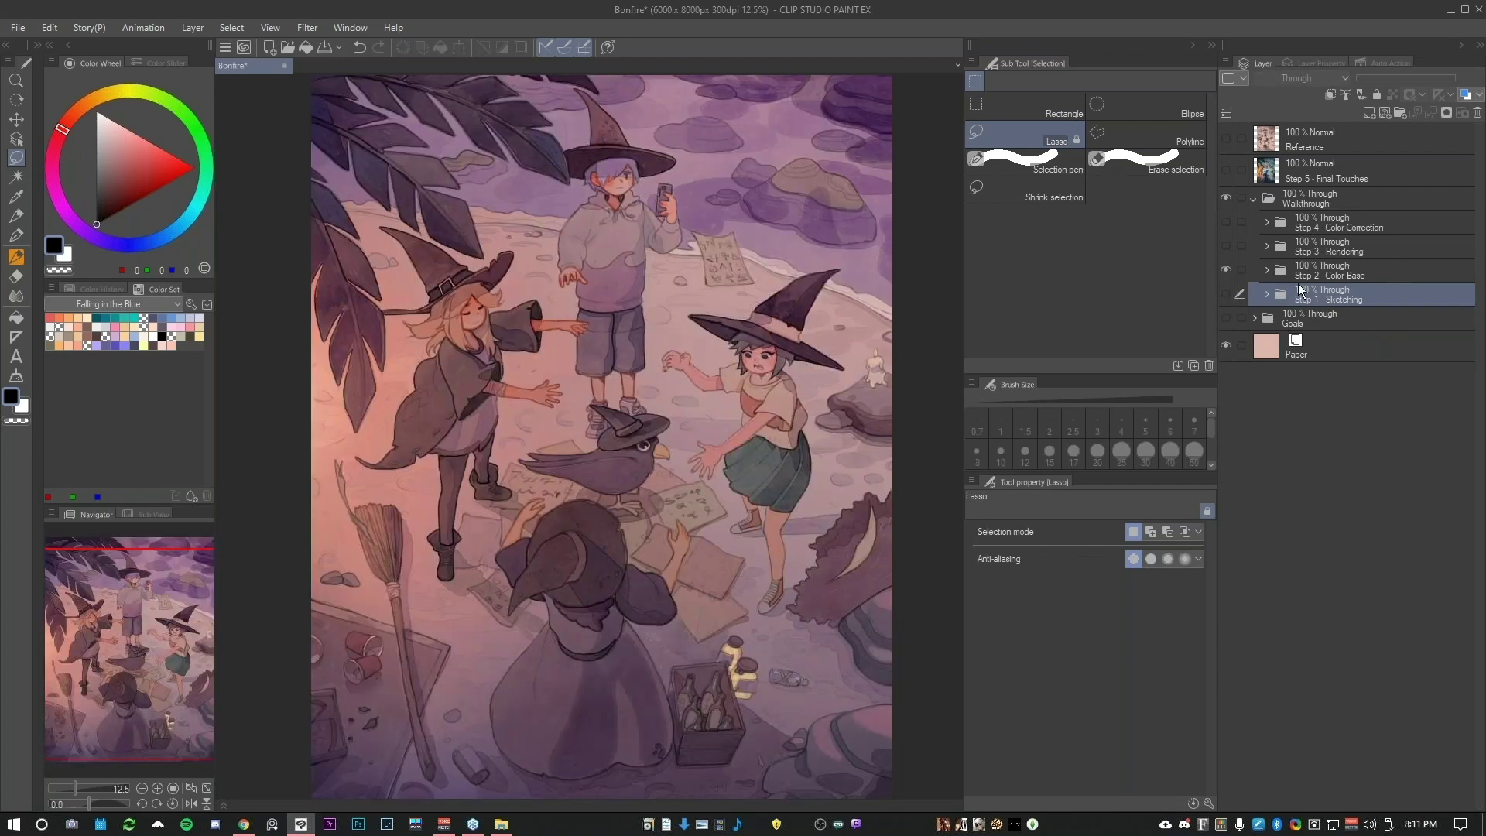
Expand the Step 2 - Color Base folder and hide its Flat and Over Paint layers, leaving only Lineart shown.
click(1266, 269)
click(1229, 358)
click(1227, 298)
drag(717, 313, 709, 314)
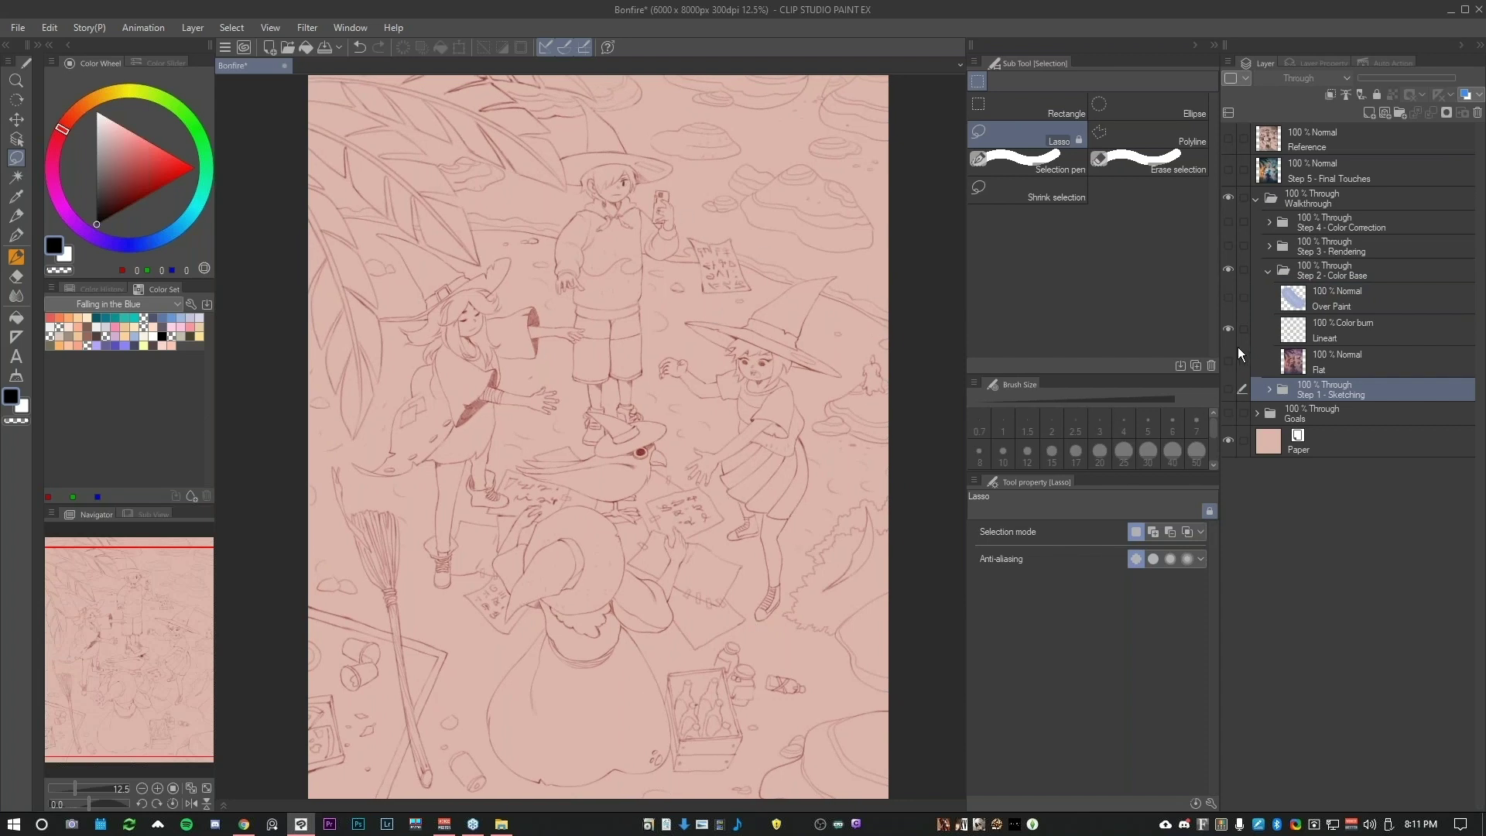
Make the Flat layer active and visible beneath the Lineart layer.
click(1310, 362)
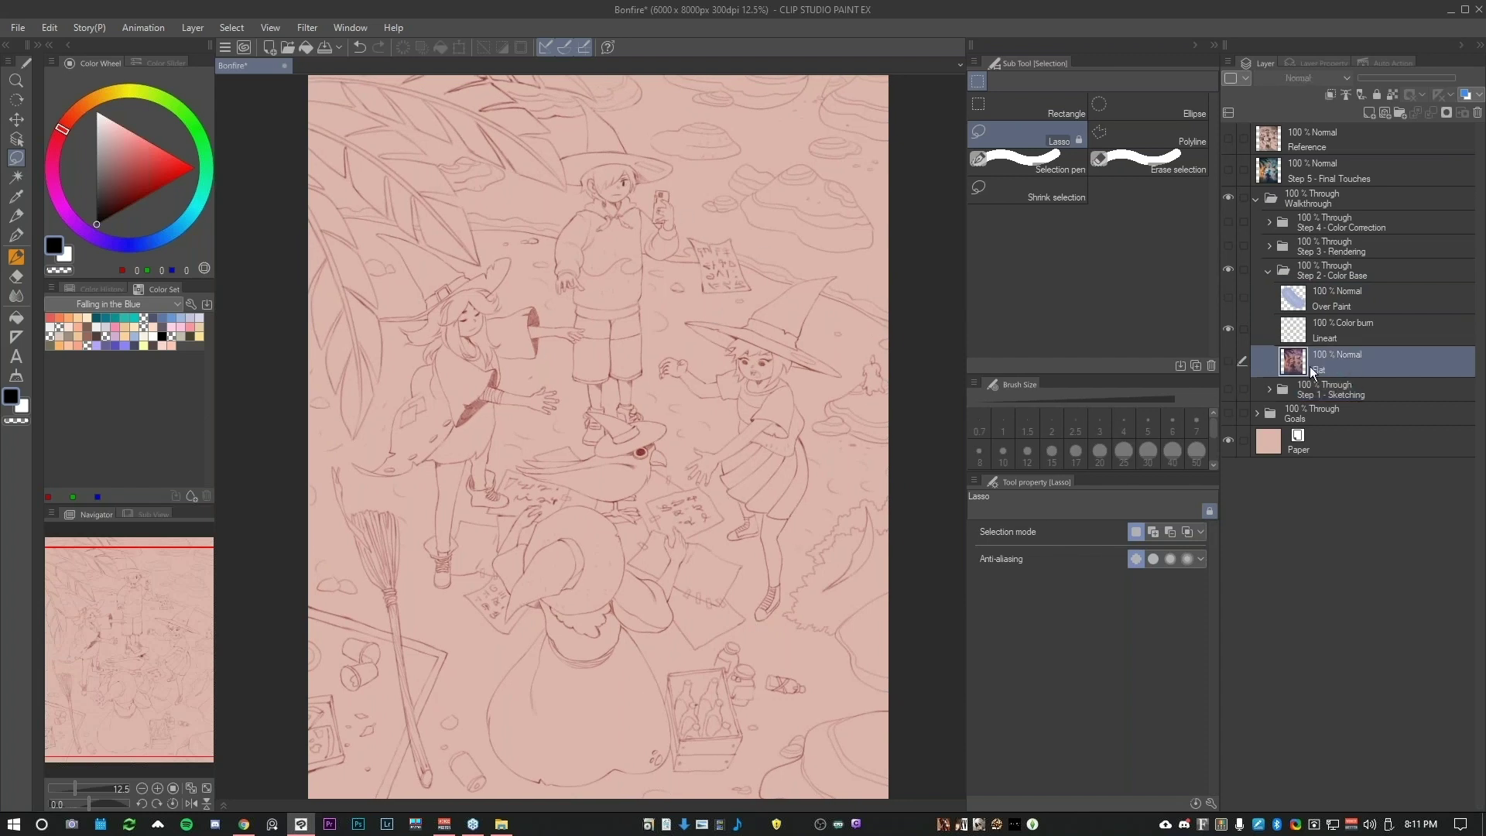
click(1230, 360)
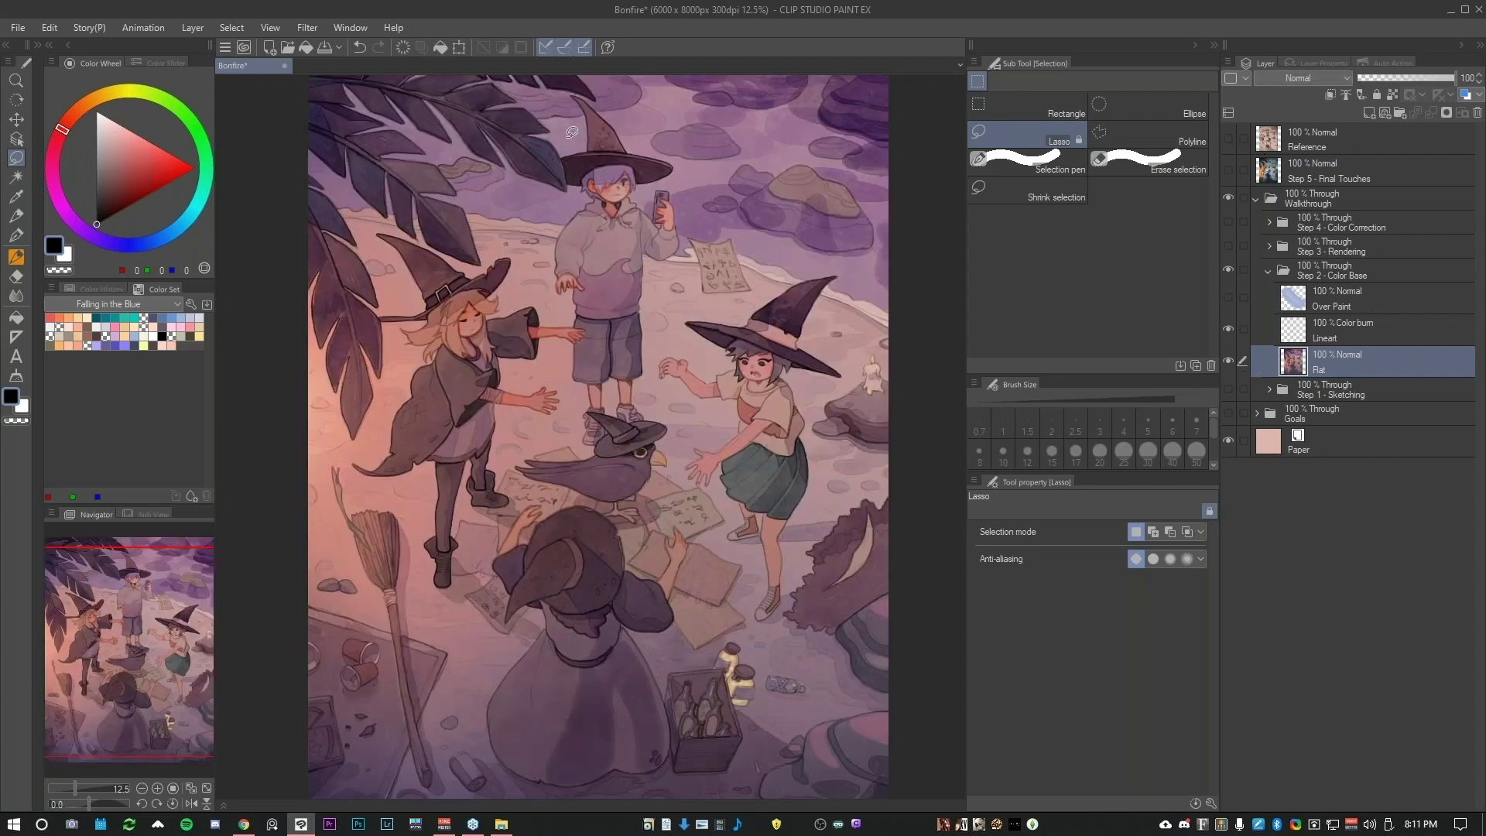
drag(785, 314, 781, 305)
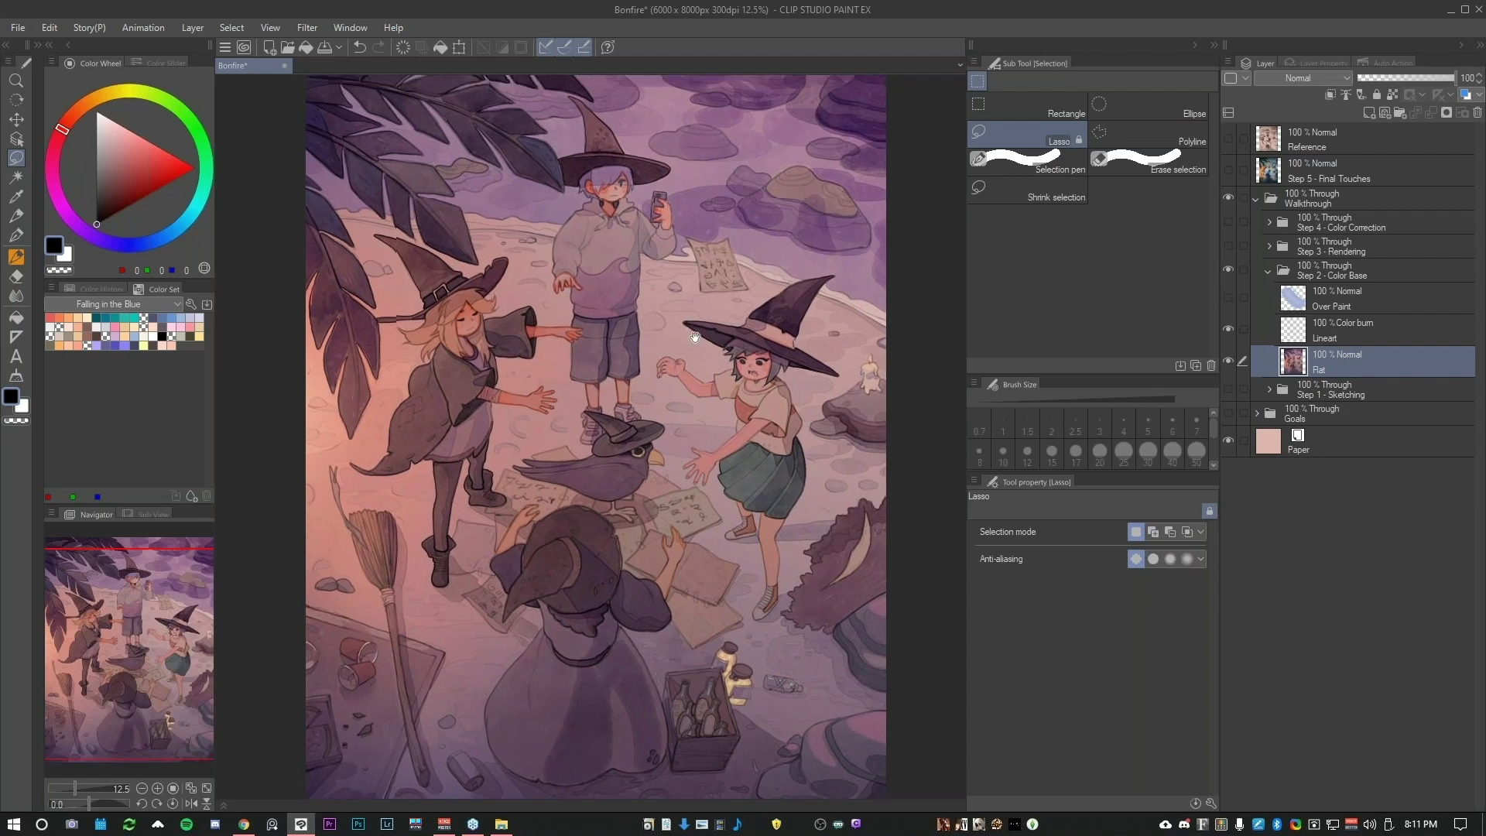
Try the Watercolor brush with black test marks on the sand beside the long-haired witch's hat, and undo them.
key(b)
click(1185, 293)
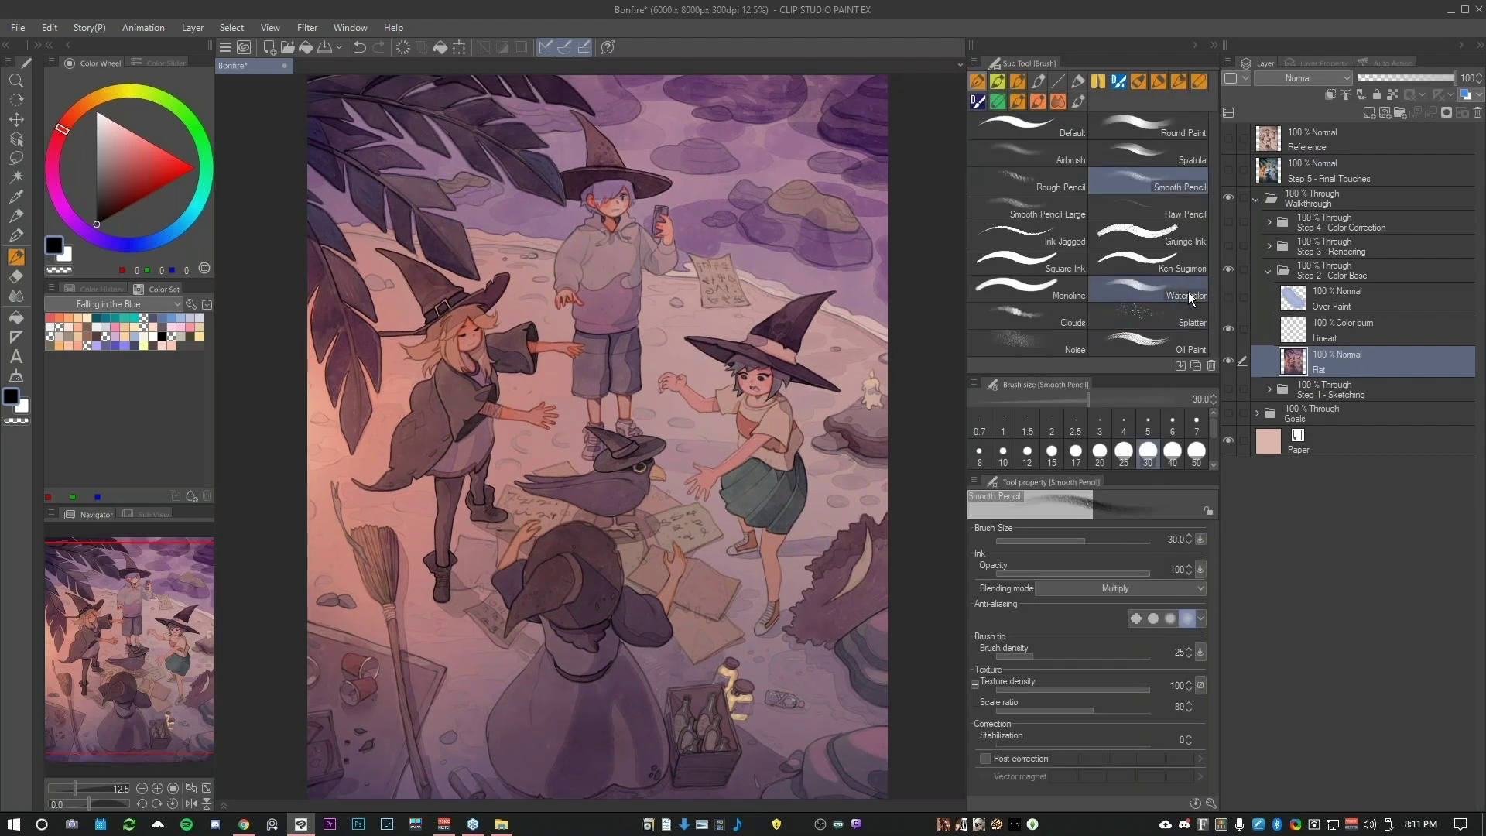
key(ctrl+plus)
drag(639, 302, 662, 473)
key(ctrl+plus)
key(ctrl+plus)
drag(569, 337, 731, 319)
mouse_move(534, 211)
mouse_down()
mouse_move(493, 252)
mouse_move(577, 246)
mouse_move(593, 308)
mouse_move(577, 283)
mouse_up()
key(ctrl+z)
mouse_move(553, 188)
mouse_down()
mouse_move(565, 329)
mouse_move(561, 185)
mouse_move(548, 199)
mouse_move(619, 233)
mouse_move(542, 325)
mouse_move(557, 256)
mouse_up()
key(ctrl+z)
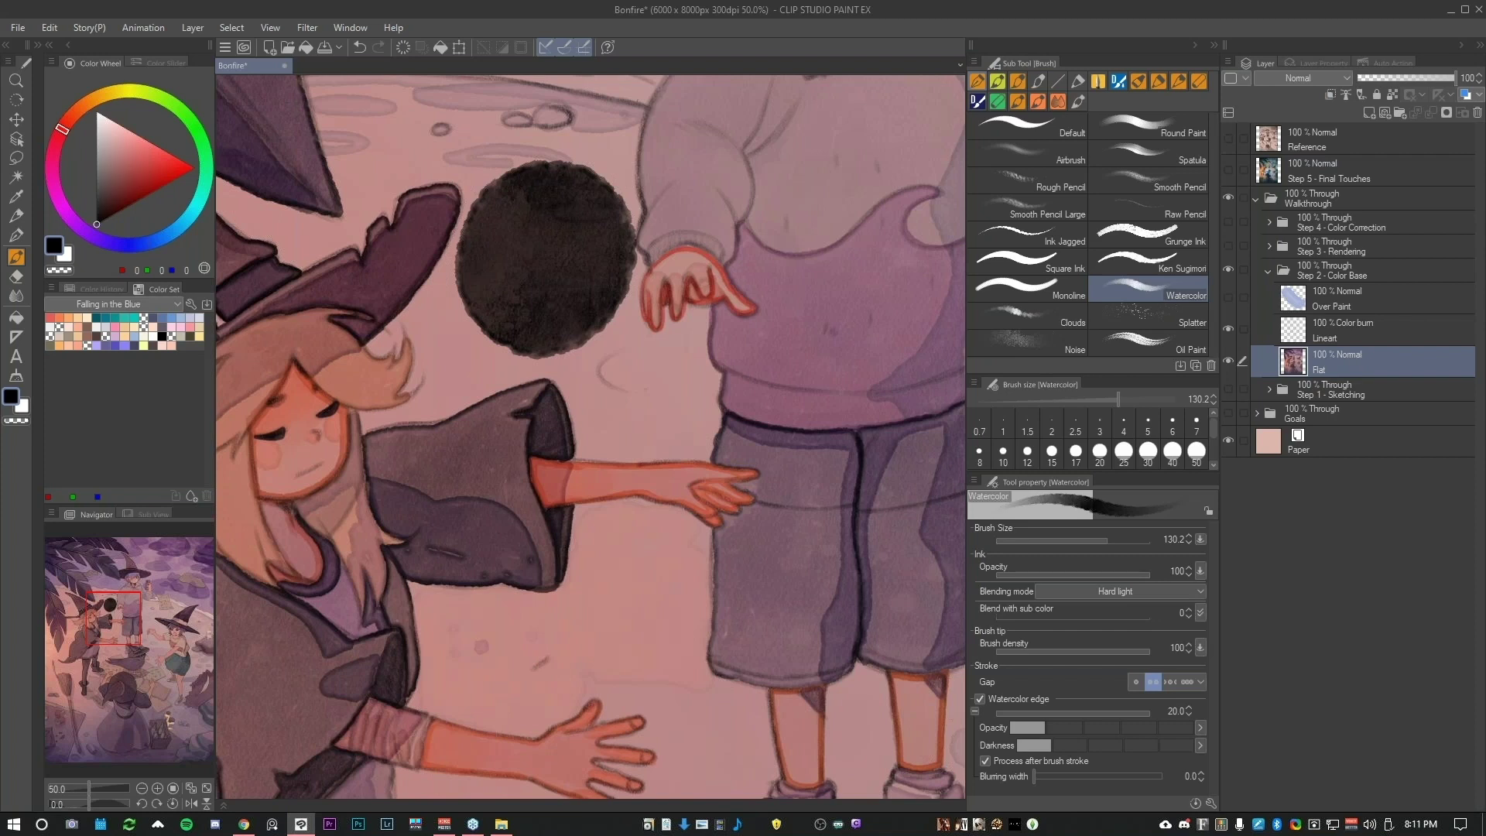
key(ctrl+z)
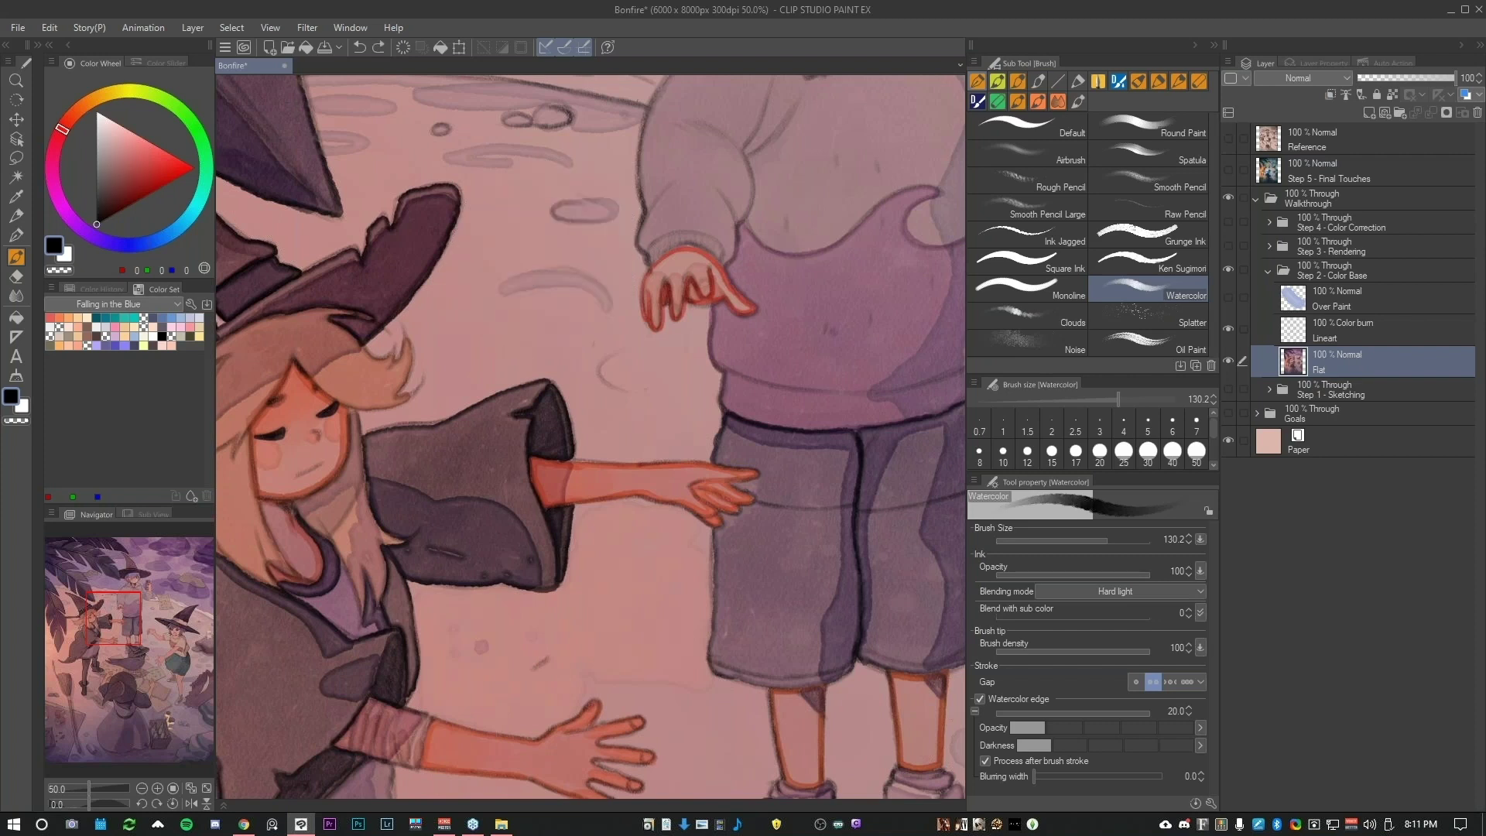
Paint a short black Watercolor stroke between the long-haired witch and the hoodie-wearing witch, and undo it.
key(ctrl+minus)
drag(610, 266, 674, 282)
mouse_move(682, 226)
mouse_down()
mouse_move(650, 279)
mouse_move(681, 325)
mouse_move(668, 224)
mouse_up()
drag(653, 291, 682, 250)
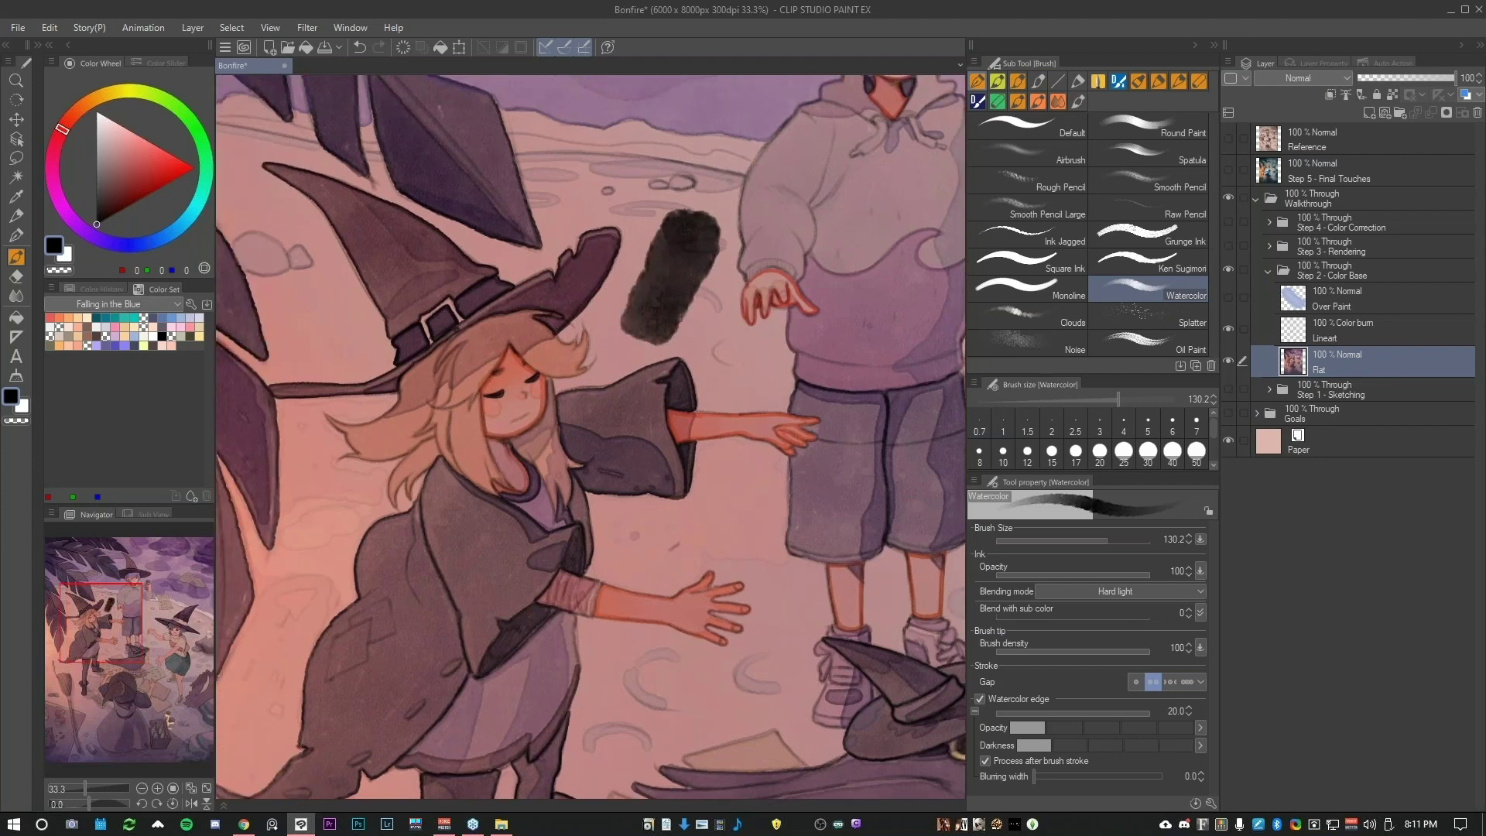
key(ctrl+z)
key(ctrl+minus)
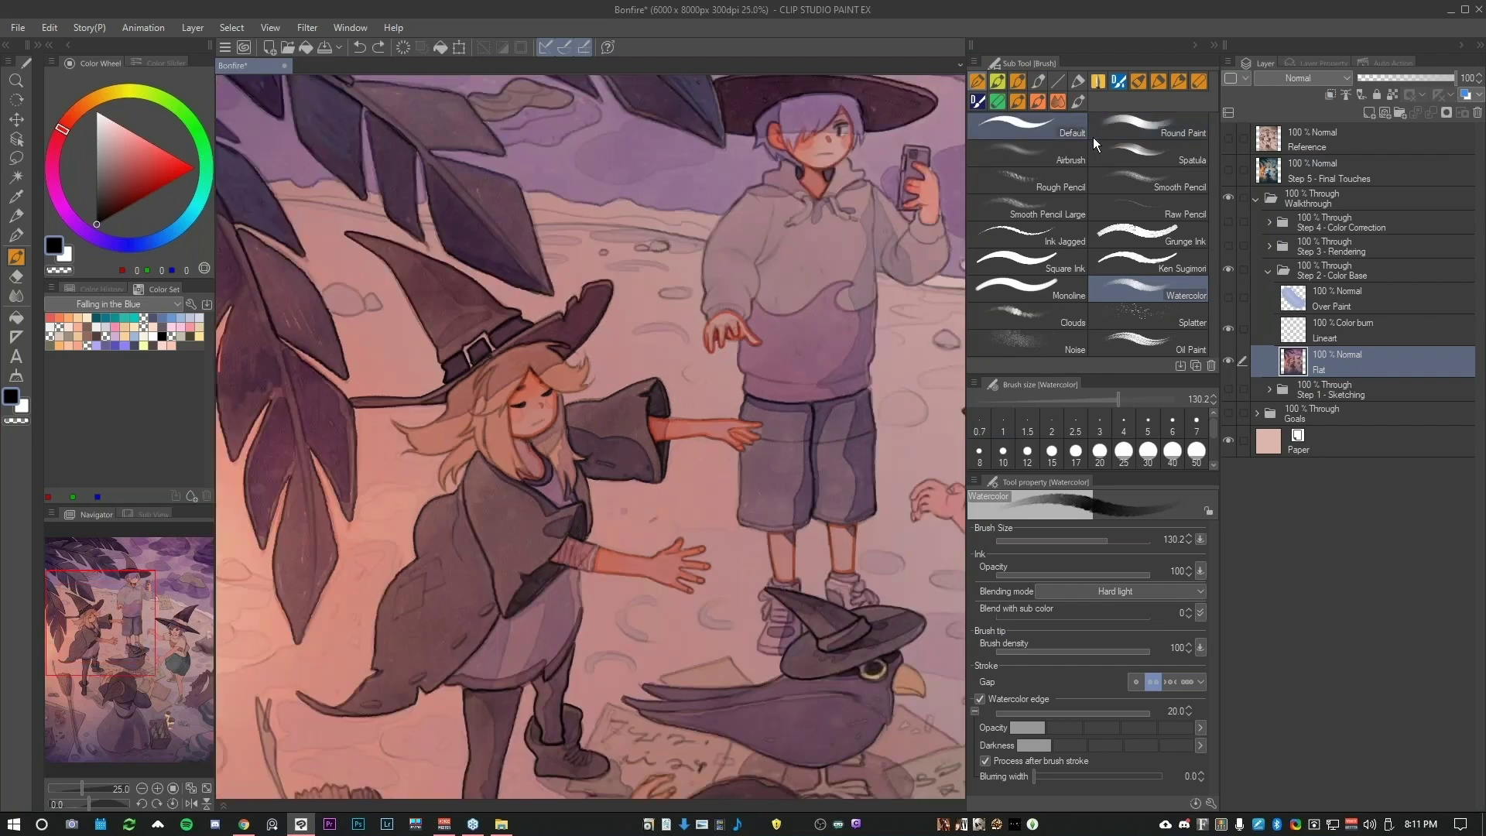
Switch to the Default brush and examine the flat colours on the characters and the full illustration.
click(1065, 158)
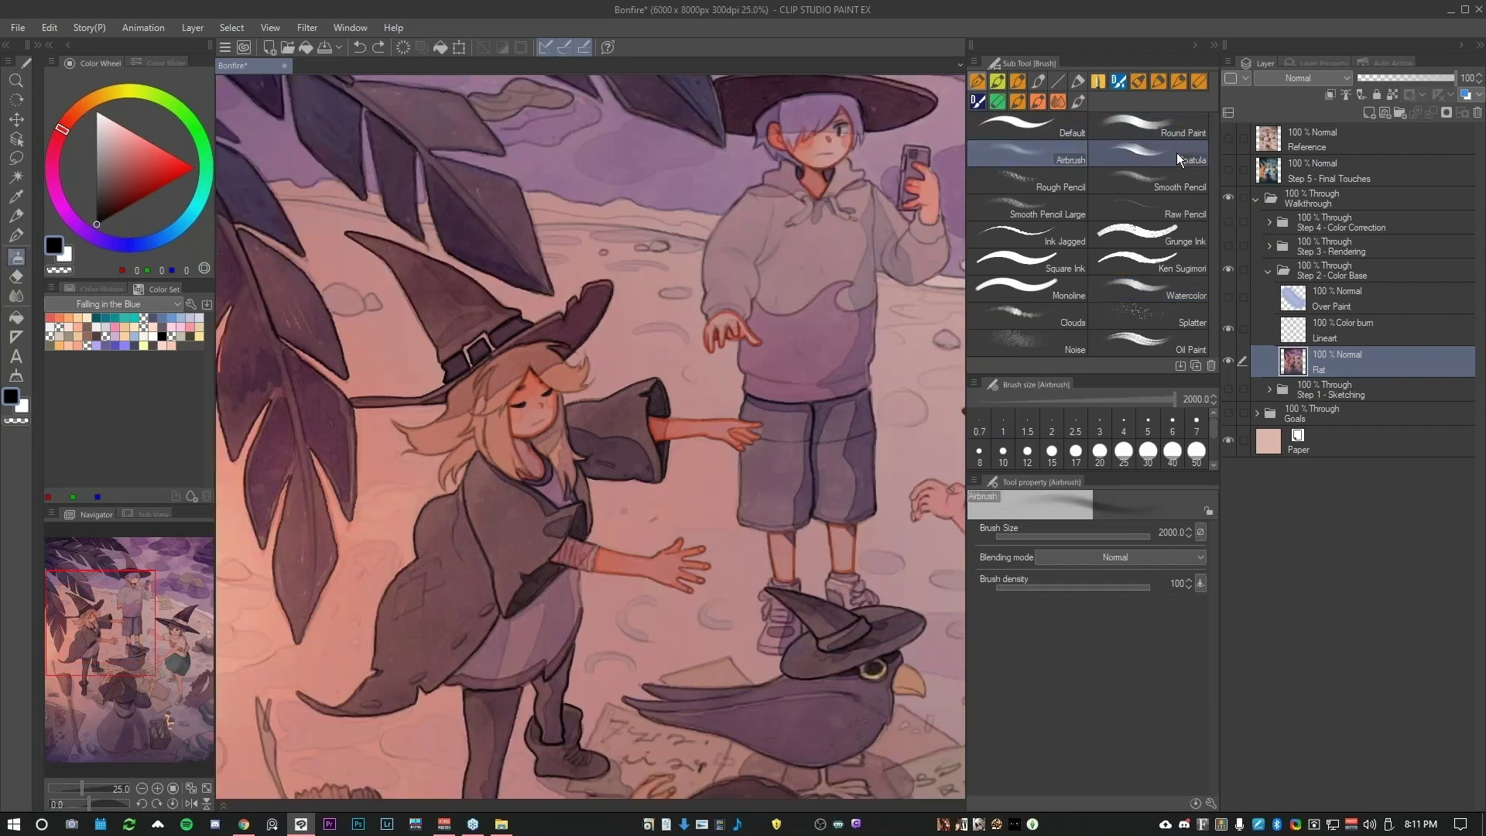
click(1048, 124)
drag(642, 283, 726, 214)
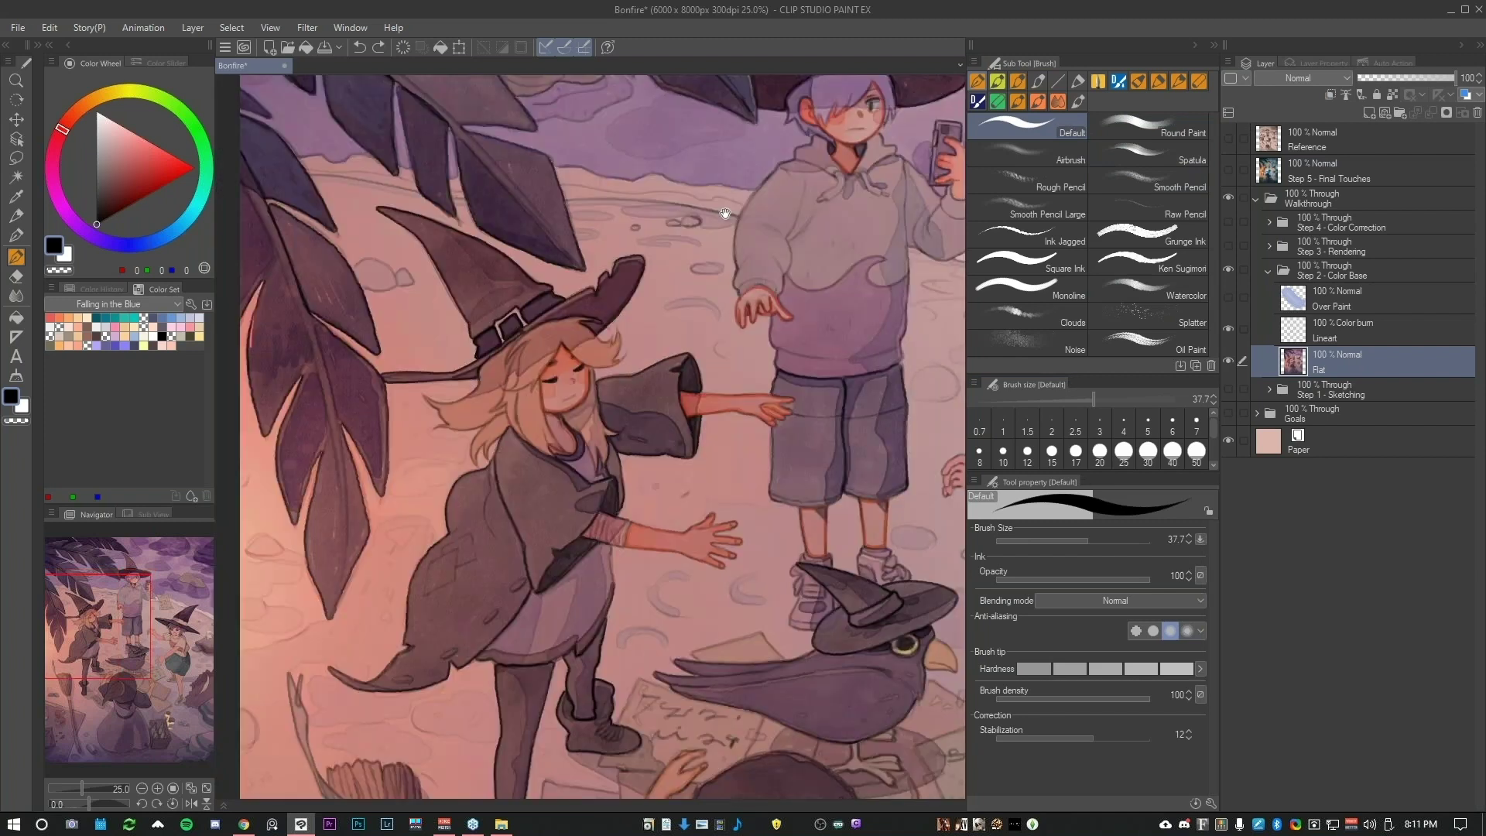
drag(832, 293, 483, 416)
drag(674, 335, 680, 281)
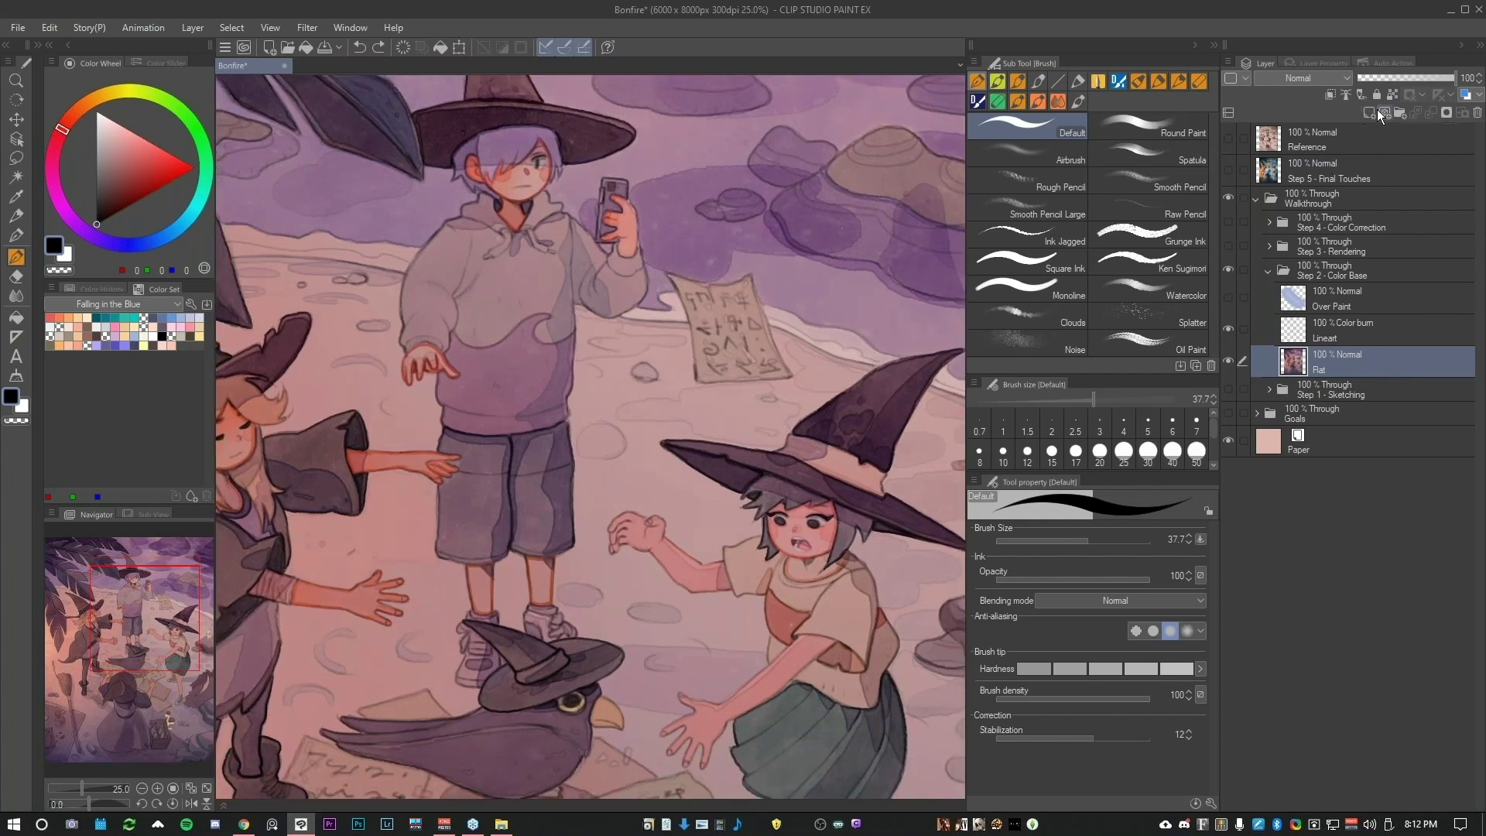
key(ctrl+minus)
key(ctrl+minus)
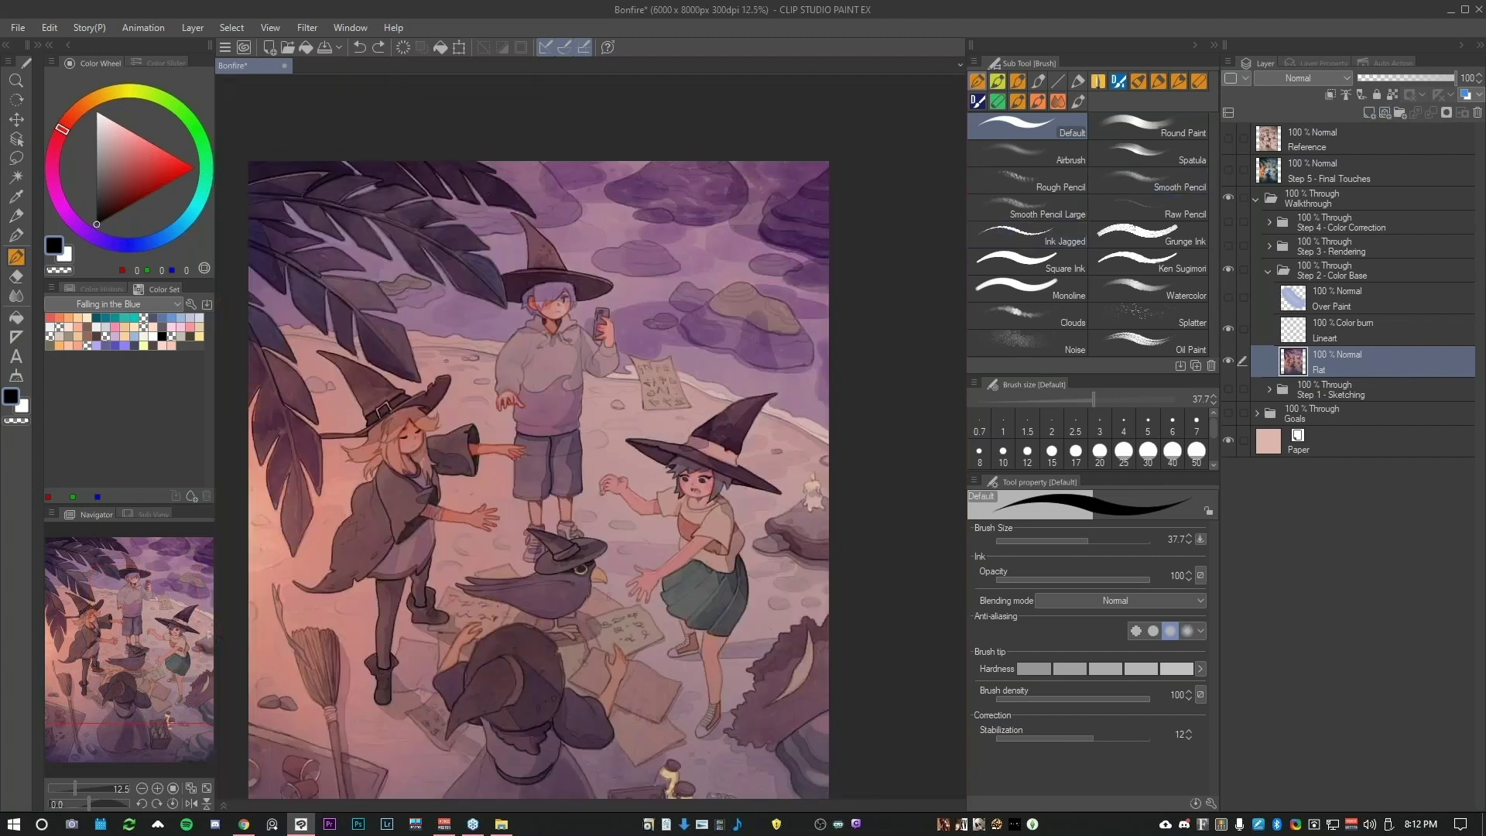
drag(710, 393, 758, 307)
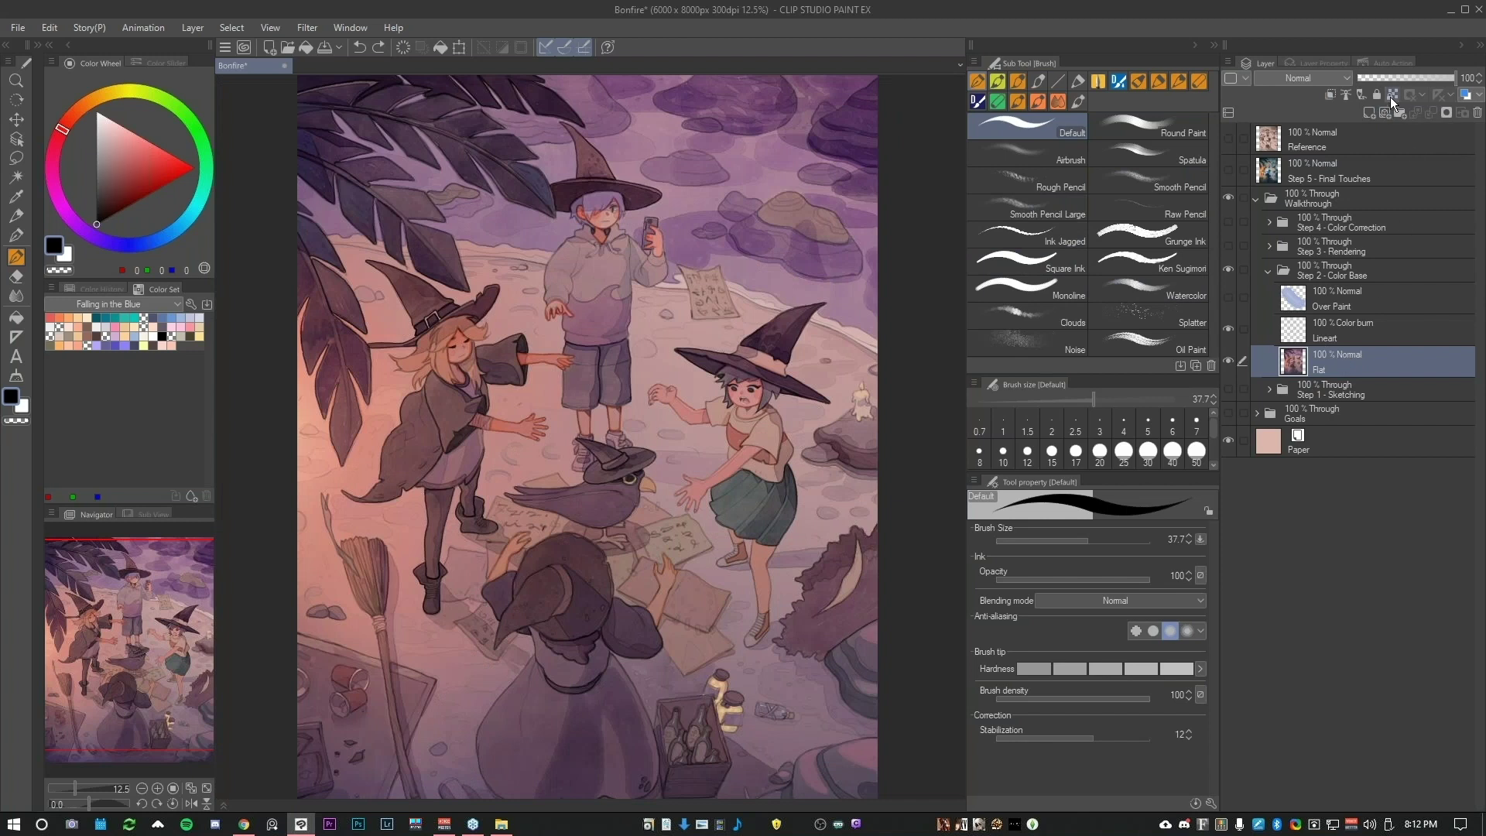
Add a layer above Flat, hide Flat, and fill the new layer with the sampled pale pink paper colour (RGB 218, 182, 171).
click(1367, 112)
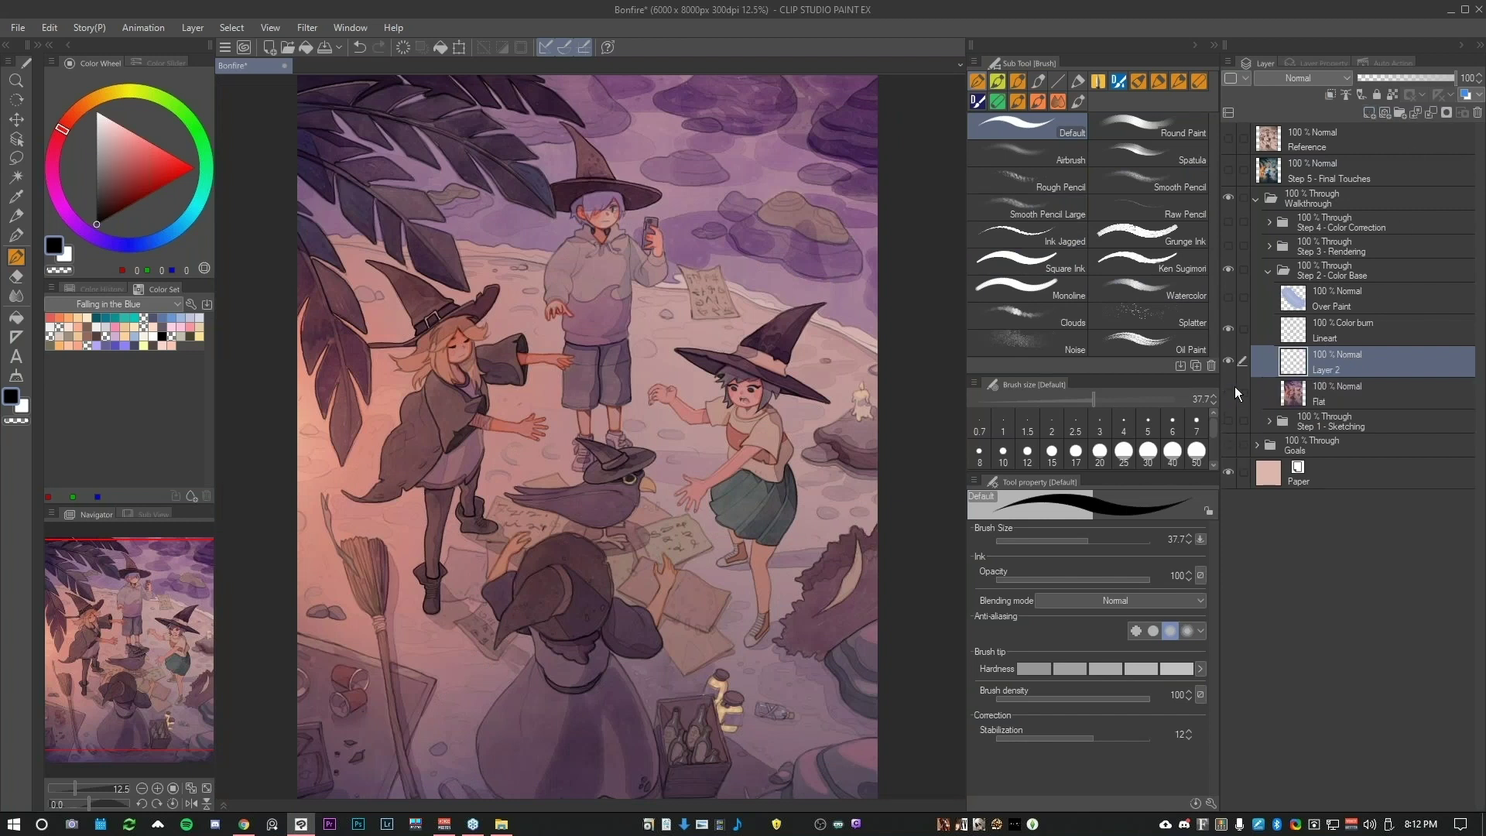
key(g)
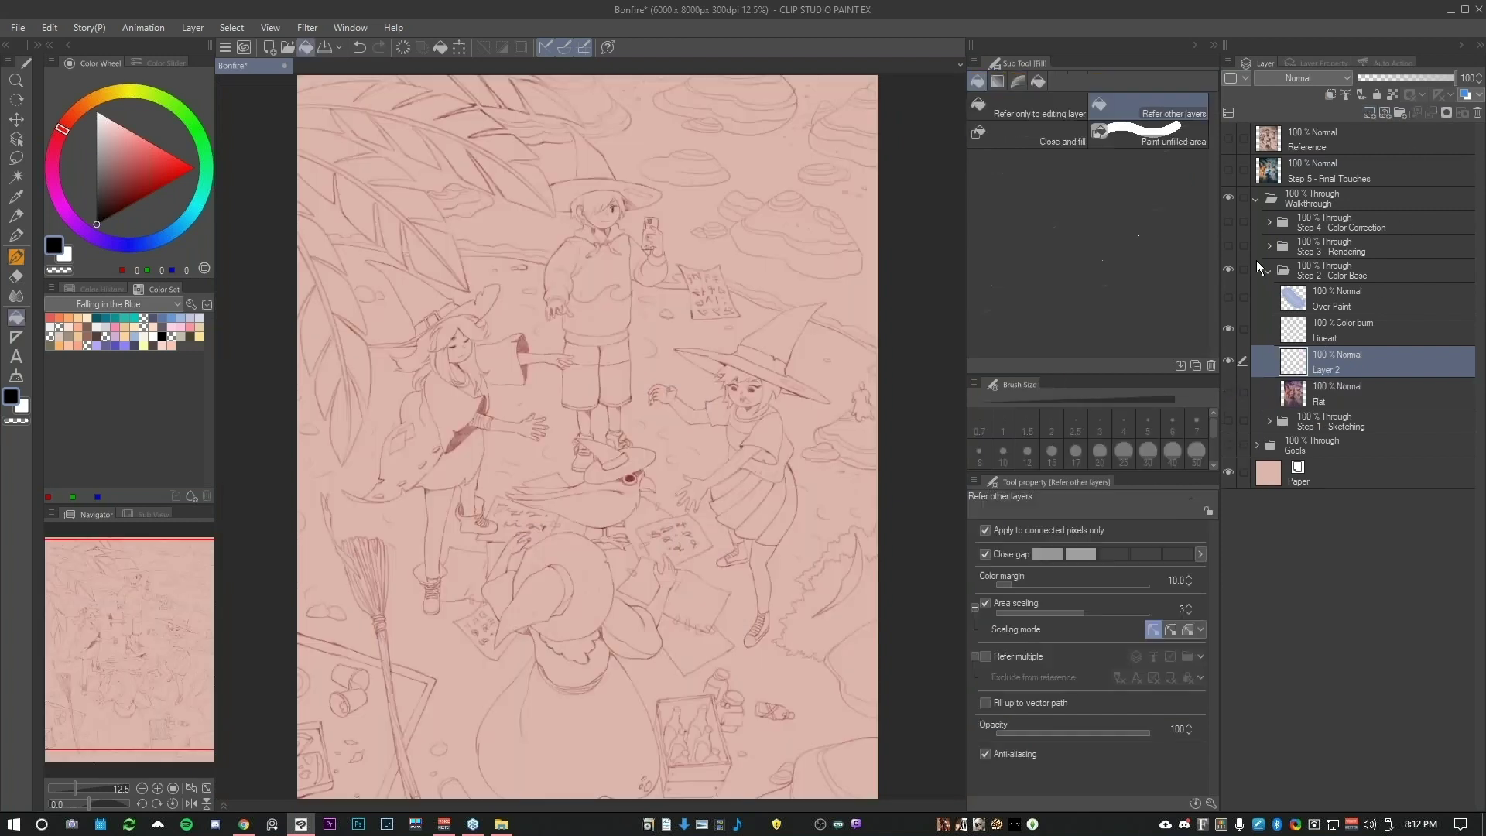
alt+click(545, 232)
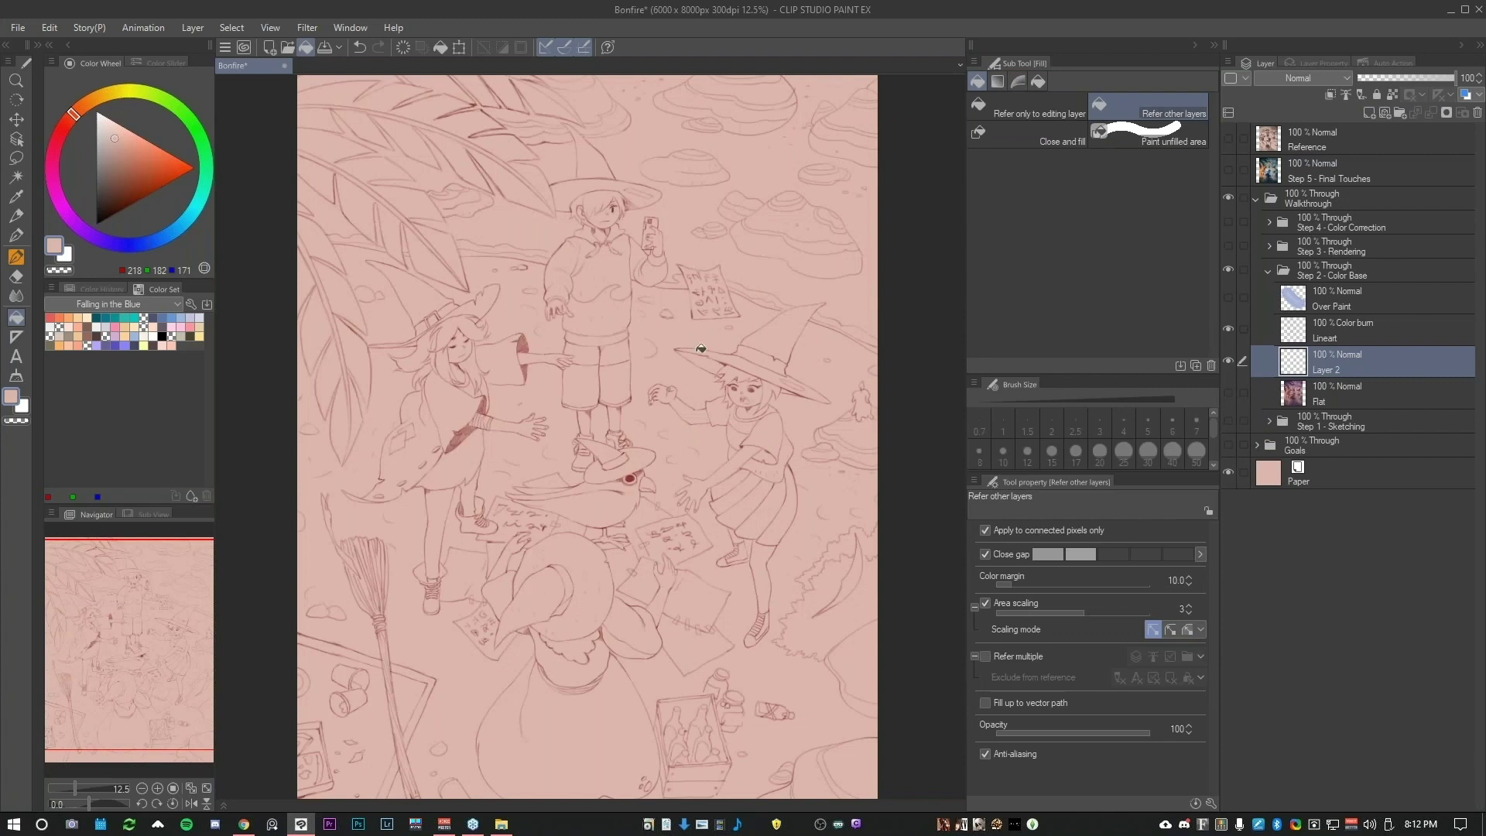
click(681, 478)
Choose the Airbrush and make Flat visible, toggling the pink layer above it to compare the background colours.
key(b)
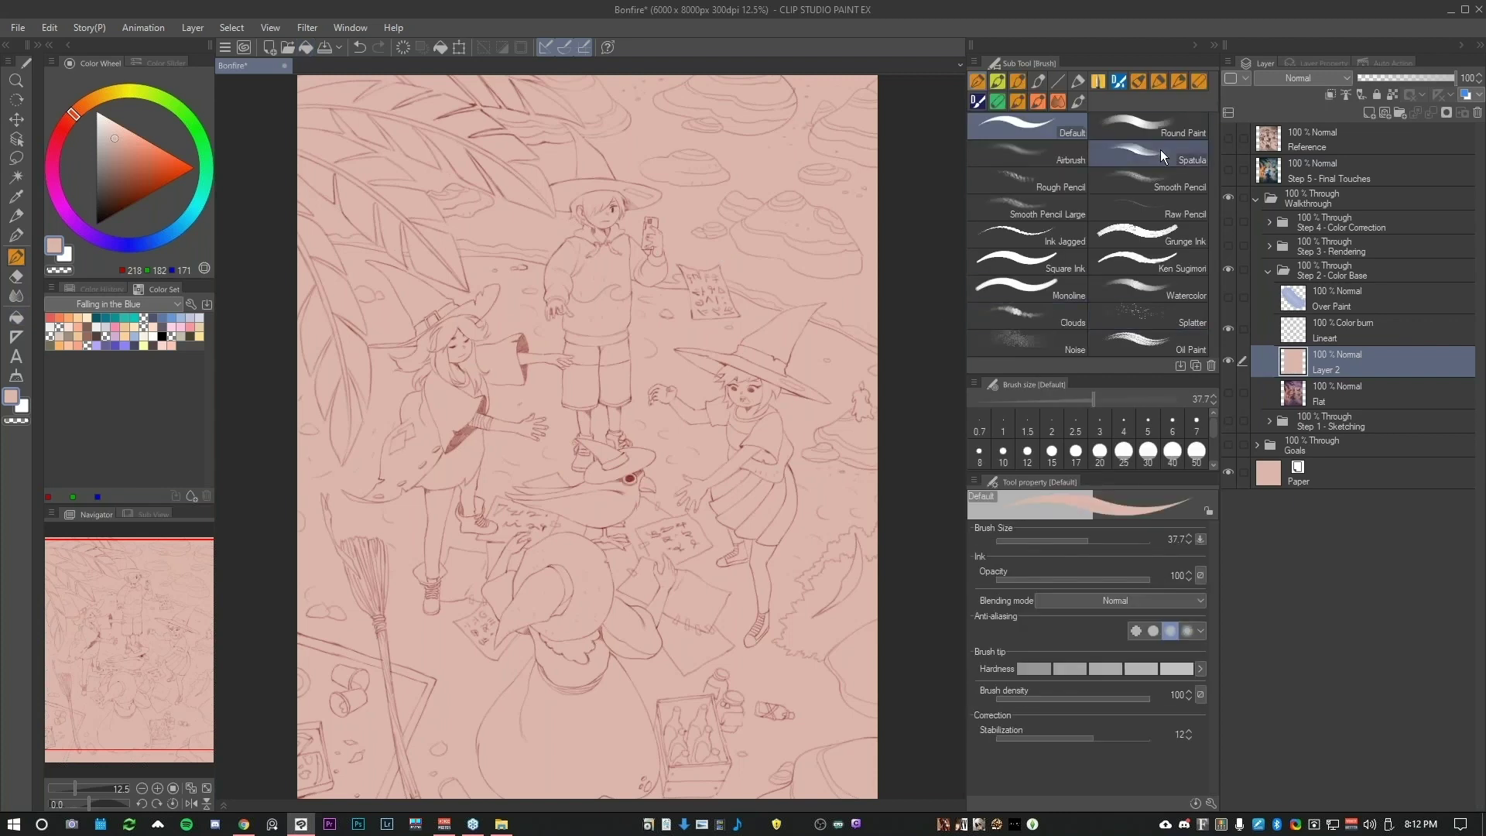
click(1062, 159)
scroll(687, 254, up, 3)
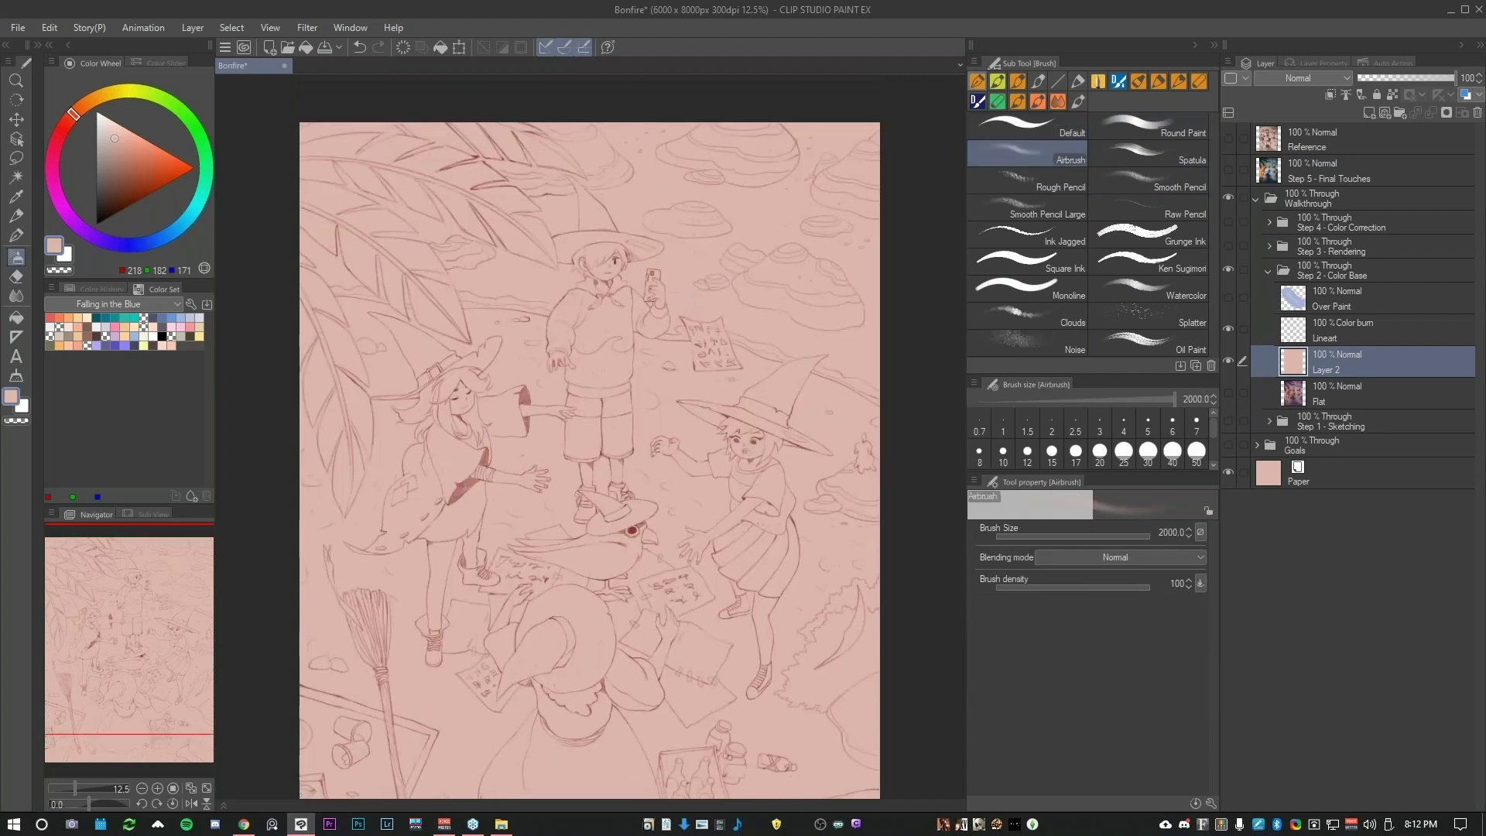
click(1229, 392)
click(1231, 362)
click(1231, 363)
click(1229, 363)
click(1227, 362)
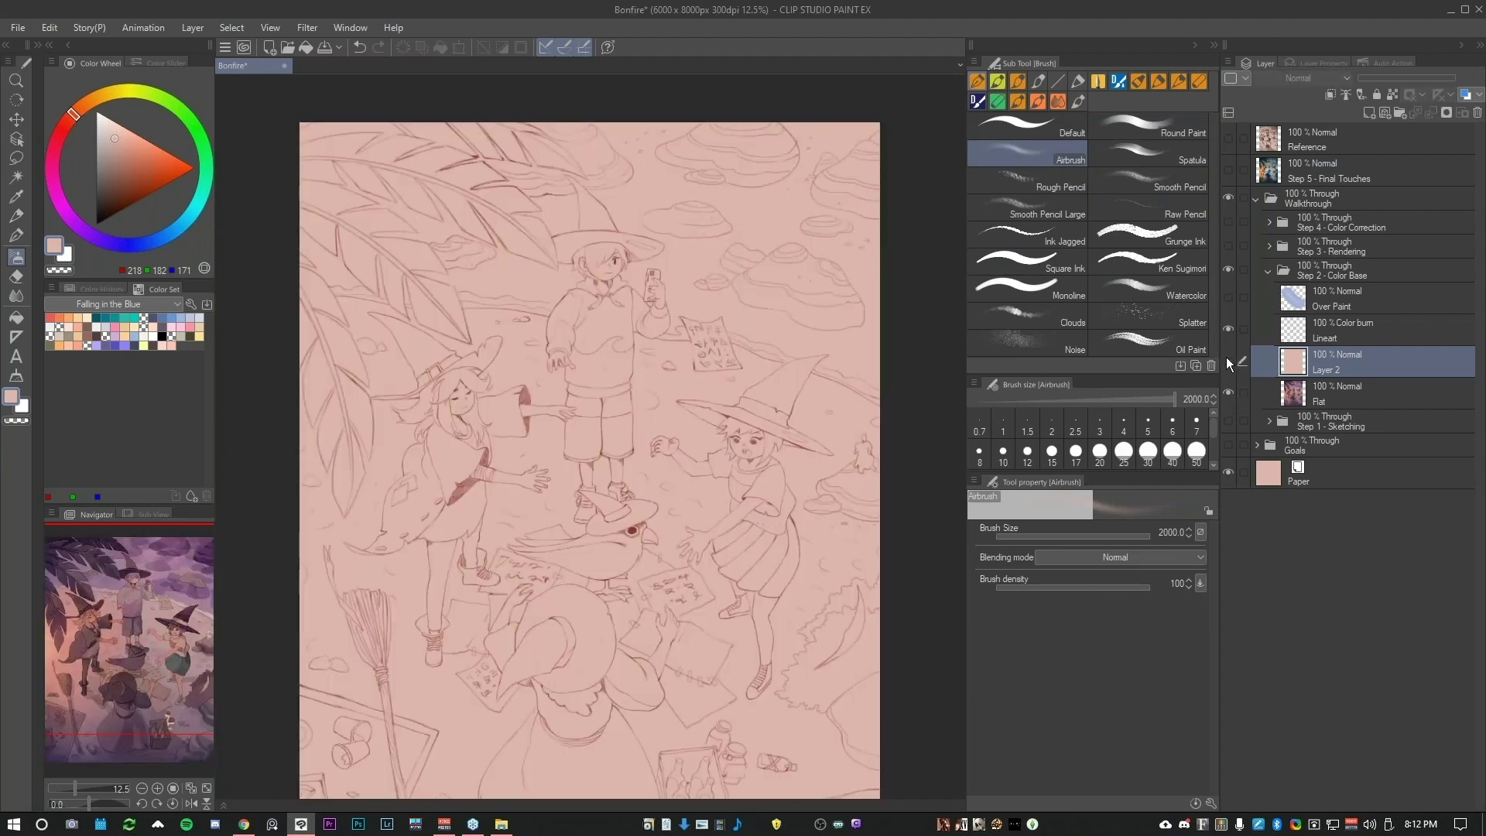
click(1228, 362)
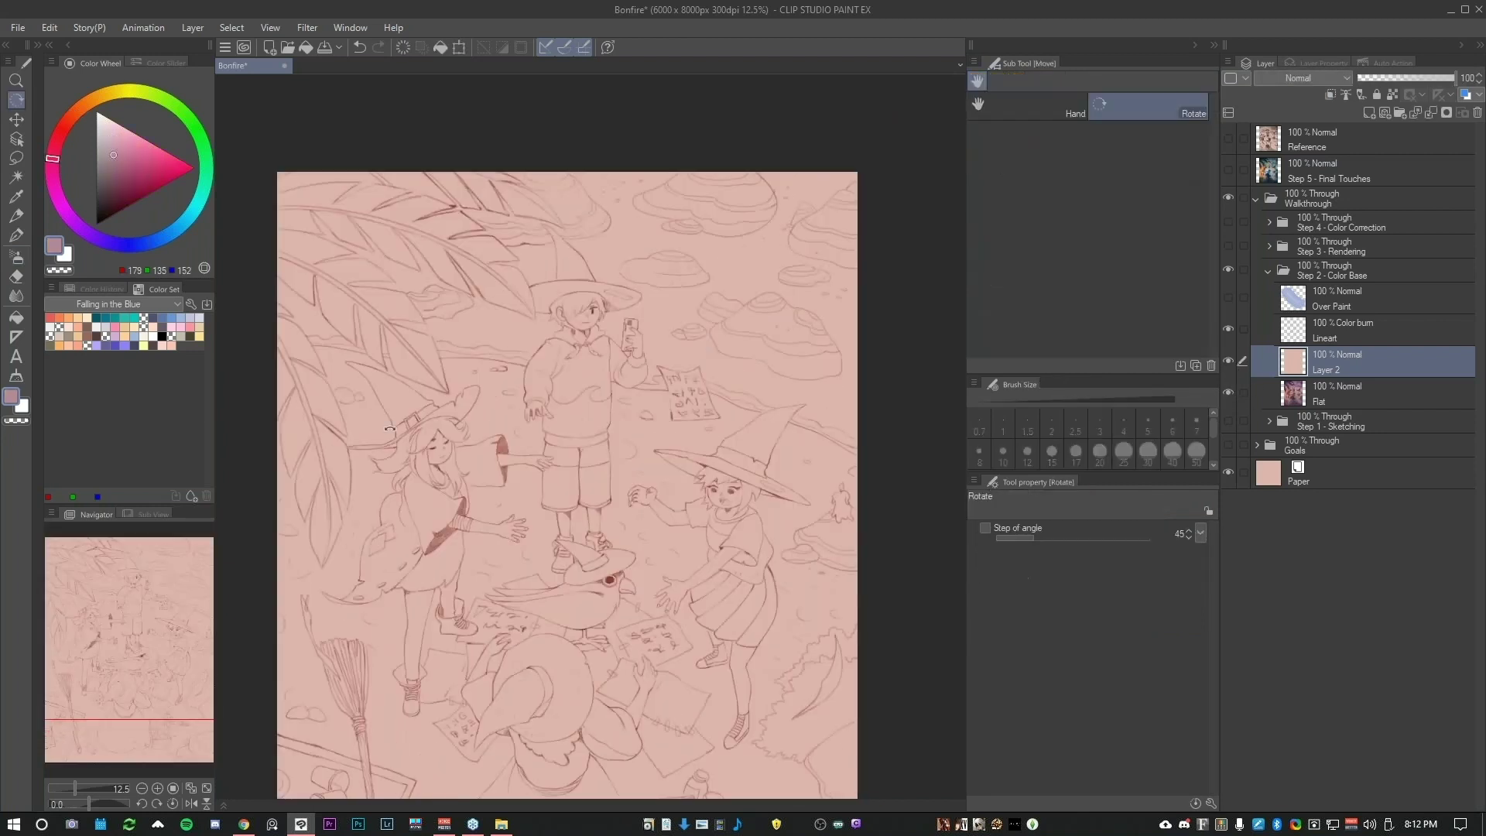
Airbrush mauve (RGB 179, 135, 152) across the upper background, over the sea and palm leaves, fading into the pink.
mouse_move(669, 113)
mouse_down()
mouse_move(422, 244)
mouse_move(580, 186)
mouse_move(283, 371)
mouse_move(716, 174)
mouse_up()
mouse_move(263, 387)
mouse_down()
mouse_move(620, 232)
mouse_move(341, 418)
mouse_move(669, 263)
mouse_move(302, 495)
mouse_up()
mouse_move(709, 294)
mouse_down()
mouse_move(766, 271)
mouse_move(314, 511)
mouse_up()
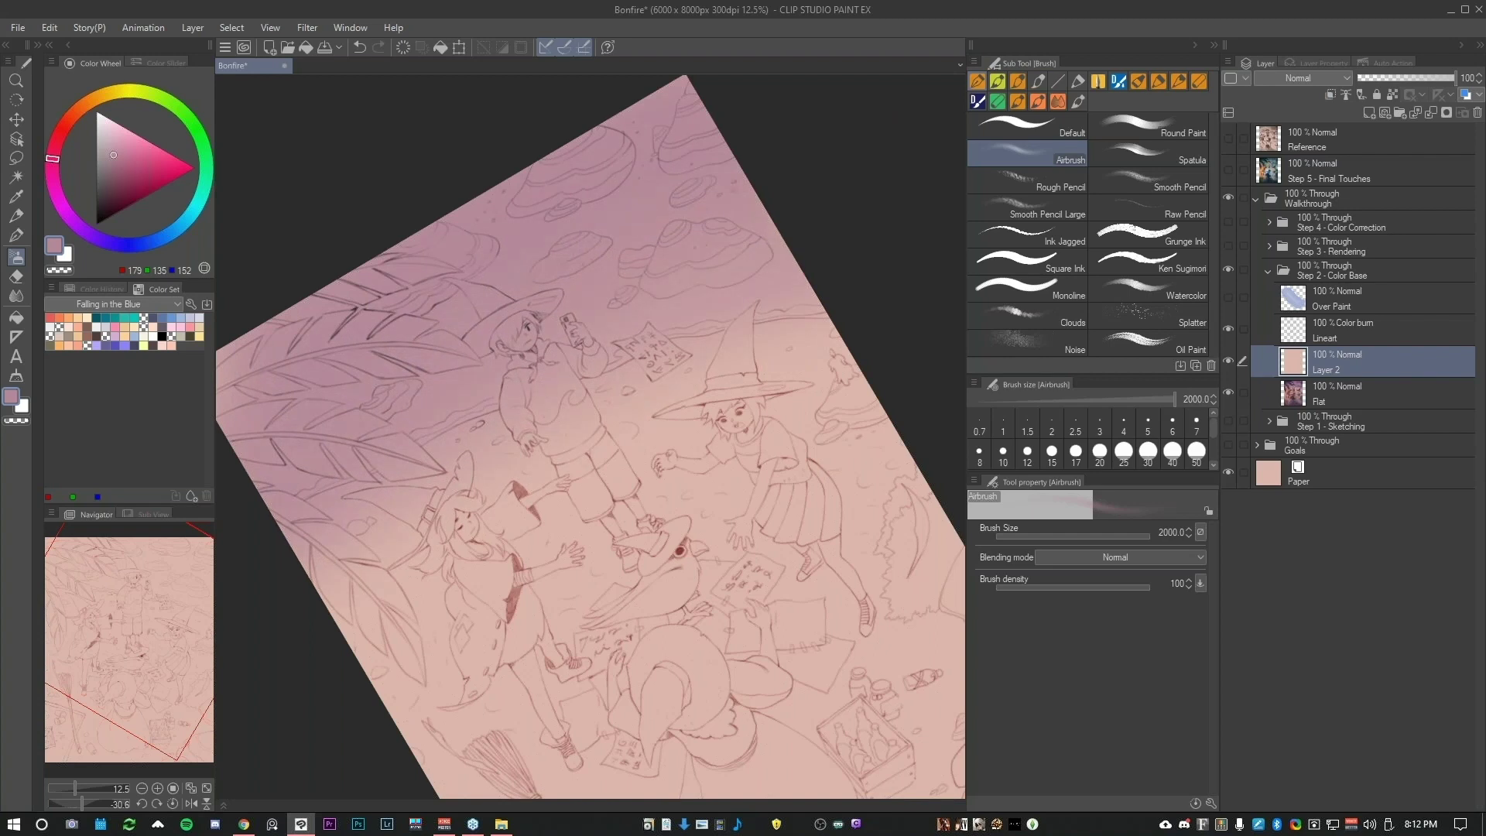
drag(591, 438, 702, 432)
drag(773, 265, 790, 279)
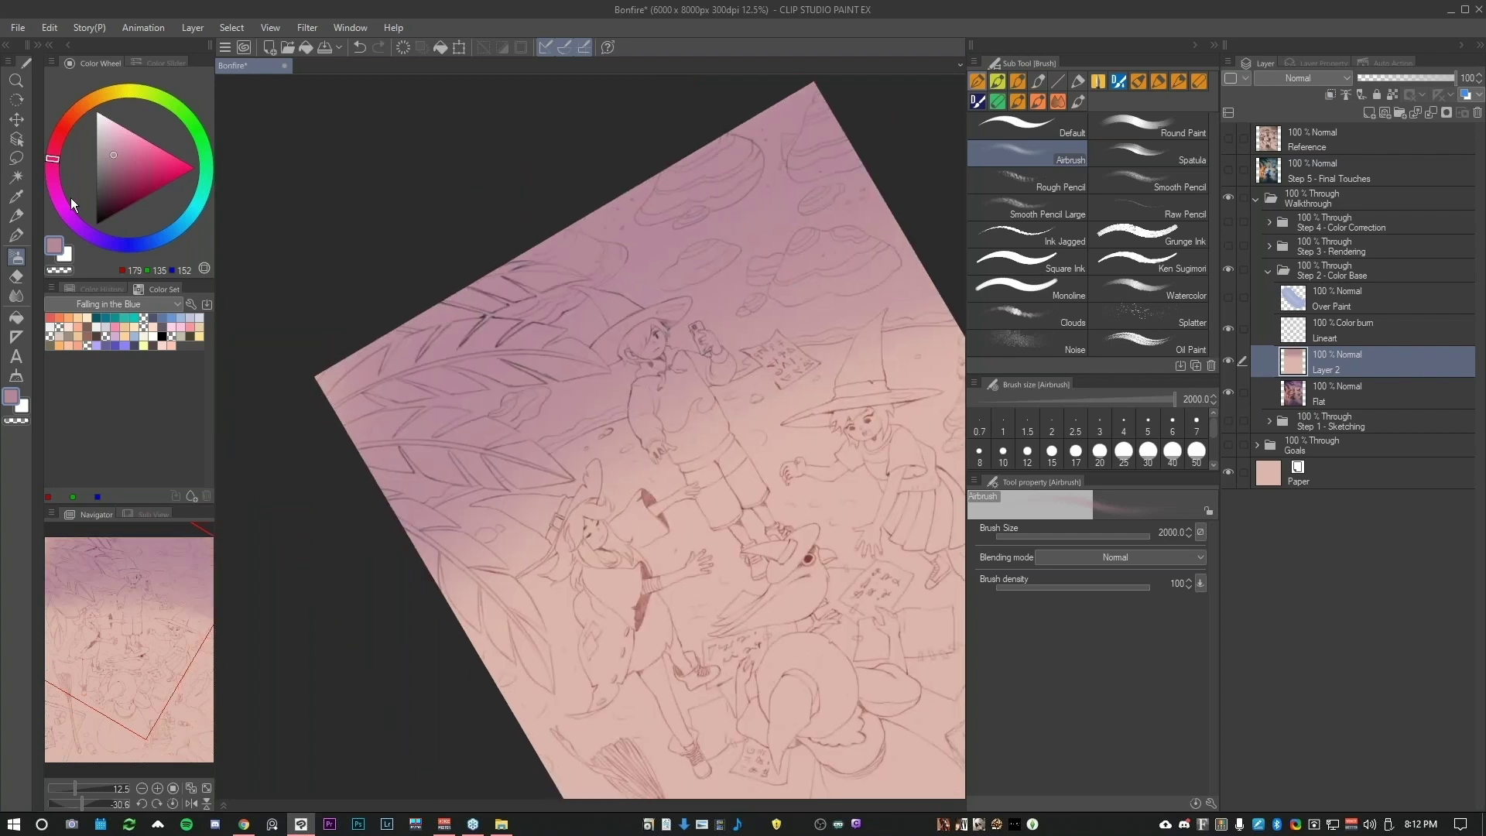
Choose a darker purple and airbrush it along the upper edge of the background.
drag(53, 180, 109, 171)
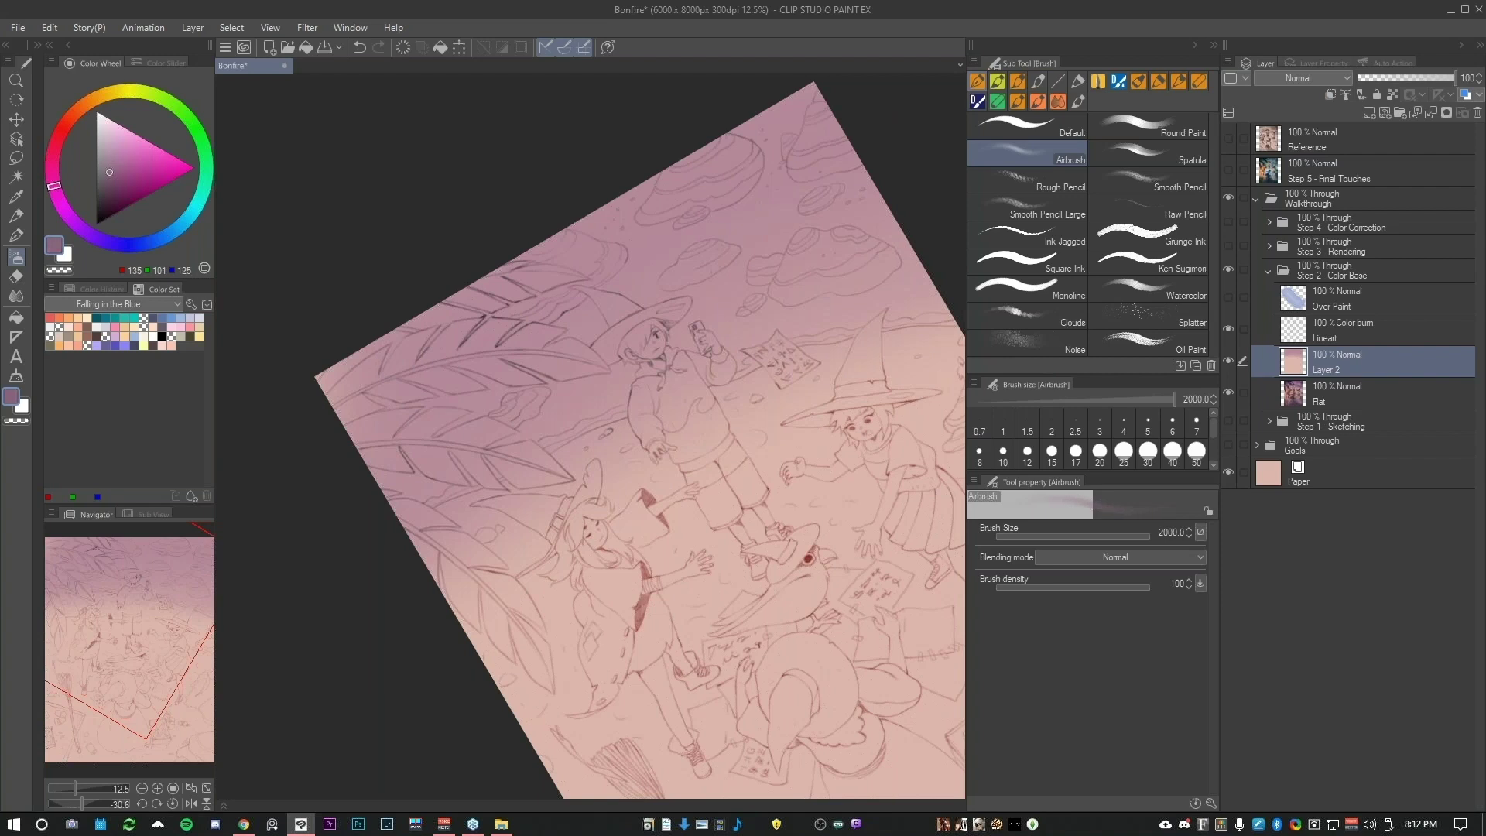
drag(680, 229, 705, 225)
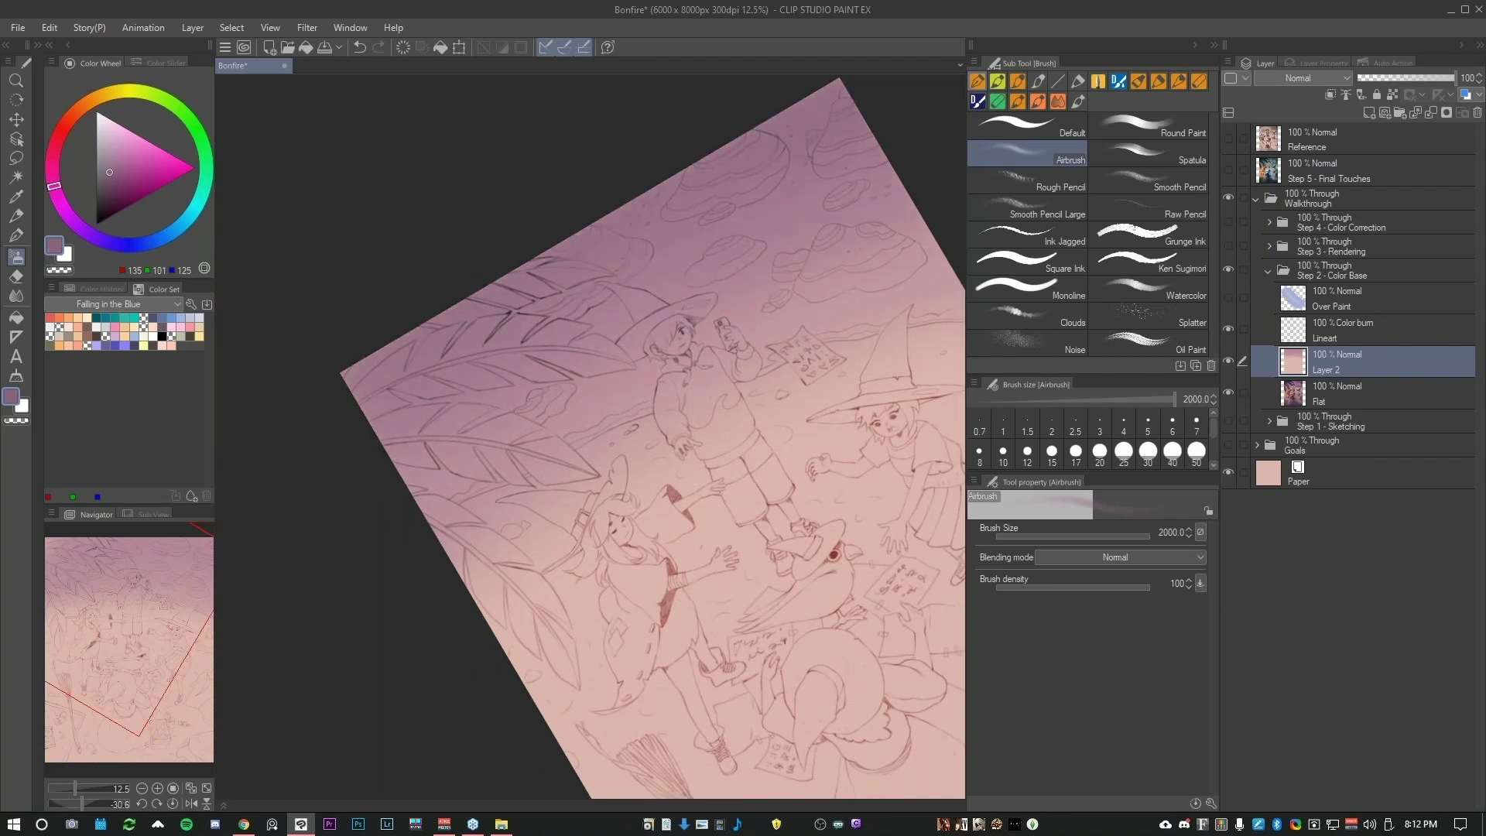
drag(113, 179, 107, 183)
click(66, 213)
drag(474, 256, 840, 81)
mouse_move(363, 348)
mouse_down()
mouse_move(488, 285)
mouse_move(790, 187)
mouse_up()
Sample intermediate purples and mauves from the gradient and airbrush them to blend the dark upper edge into the pink sand.
alt+click(811, 200)
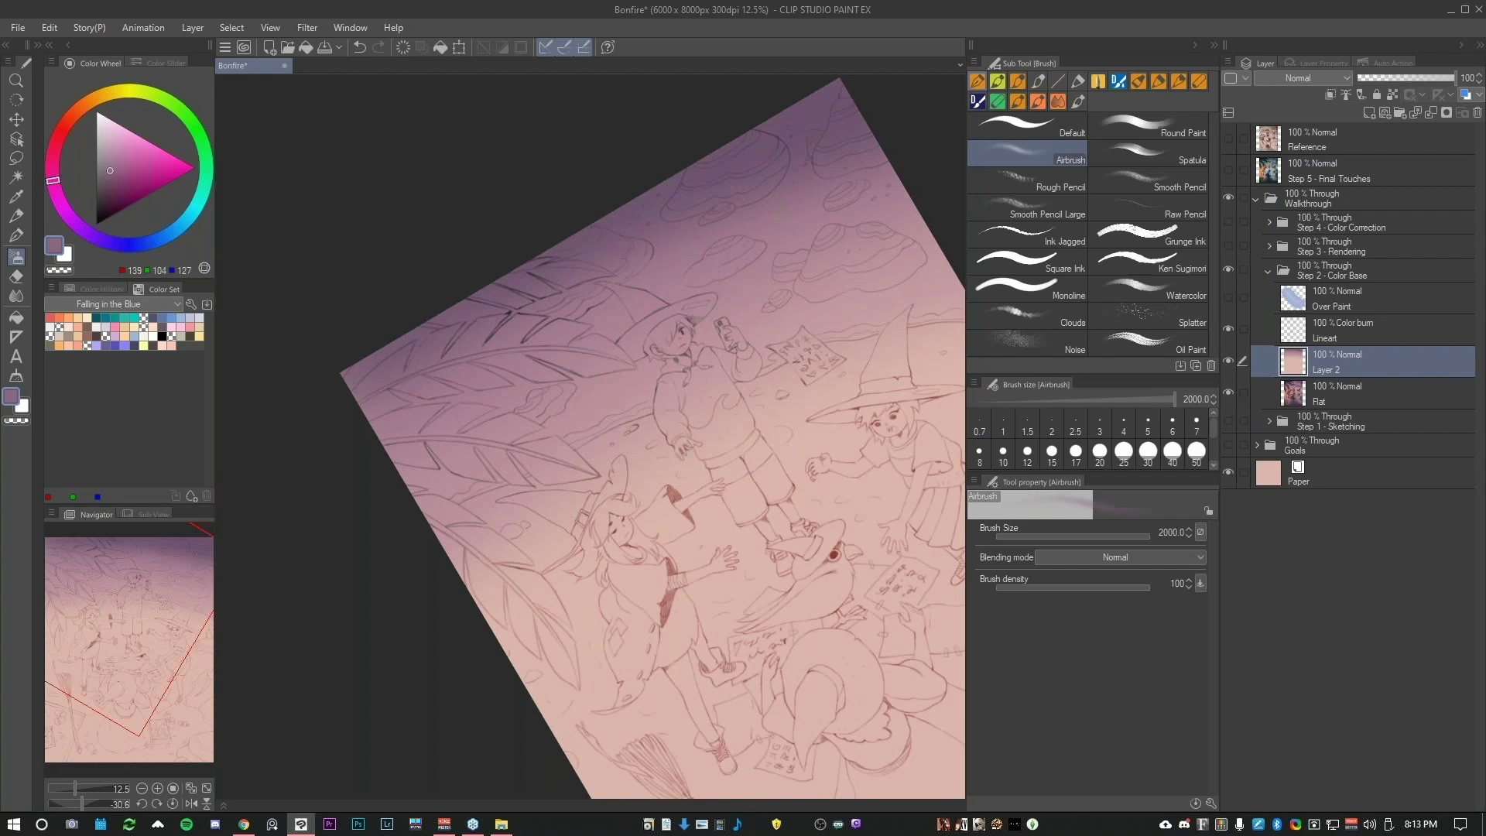
alt+click(818, 106)
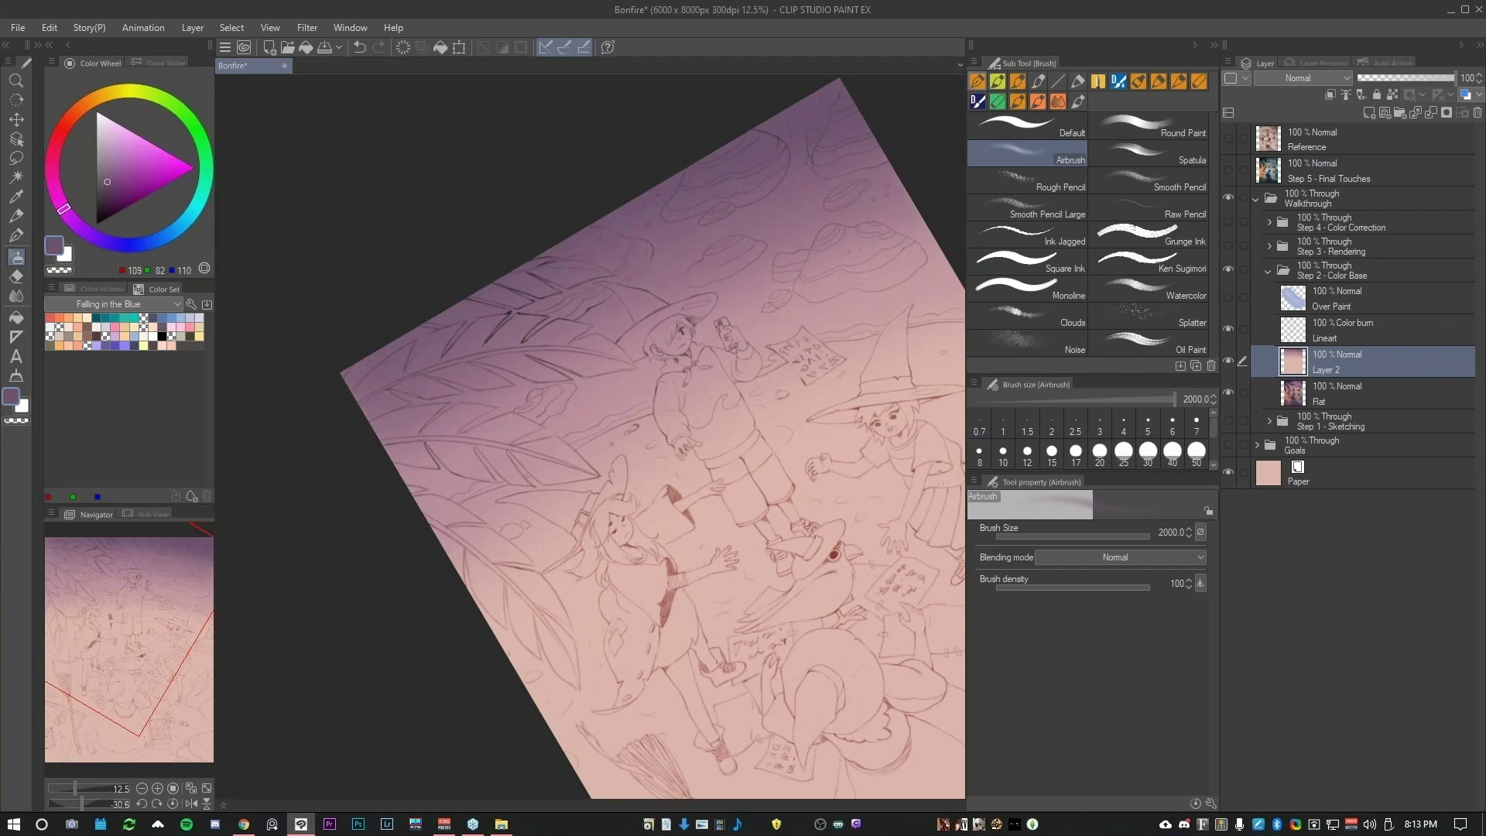
drag(780, 342, 775, 302)
alt+click(615, 269)
drag(822, 231, 770, 189)
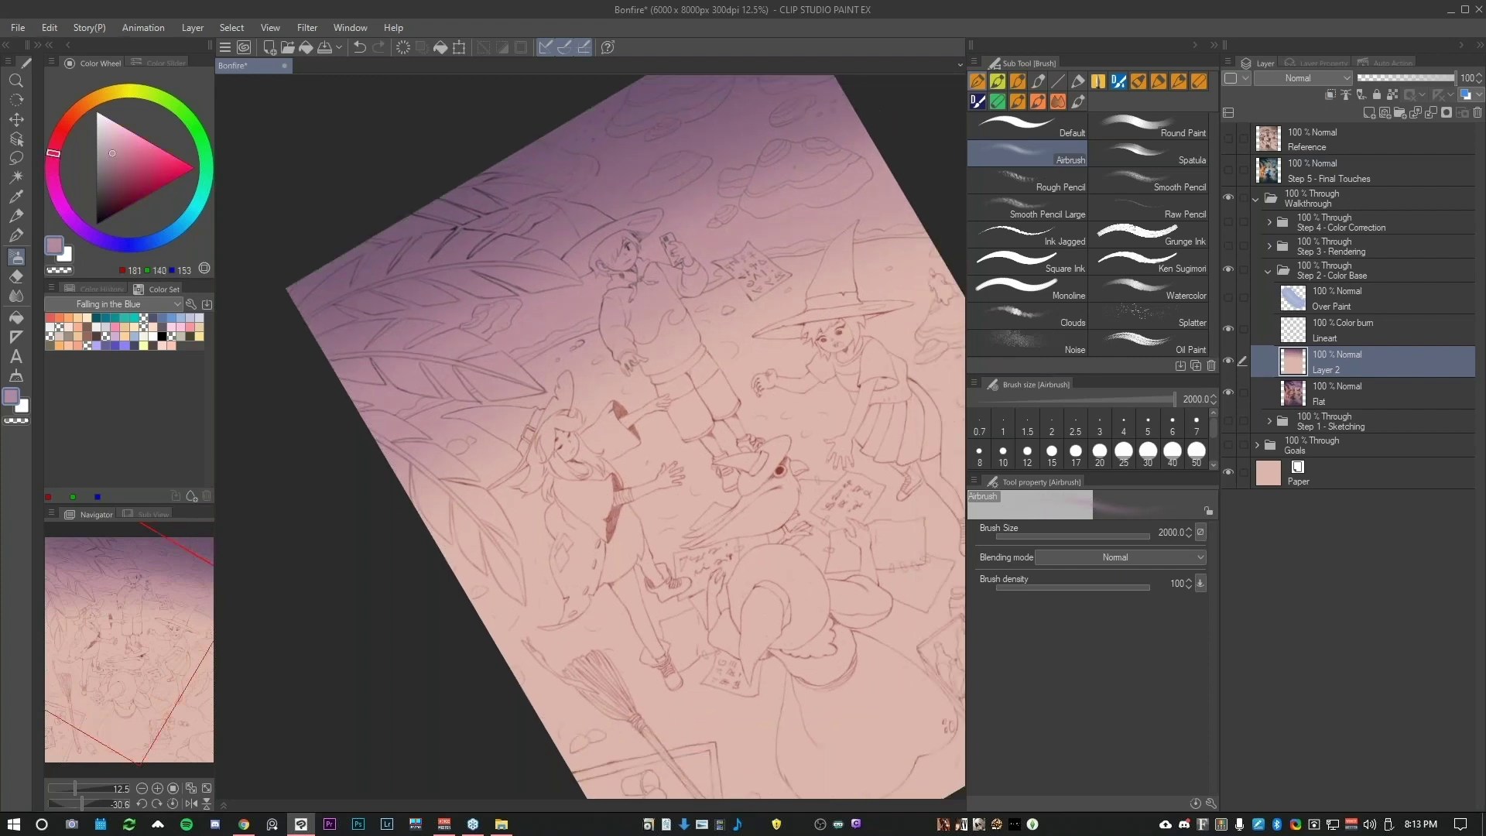
alt+click(708, 177)
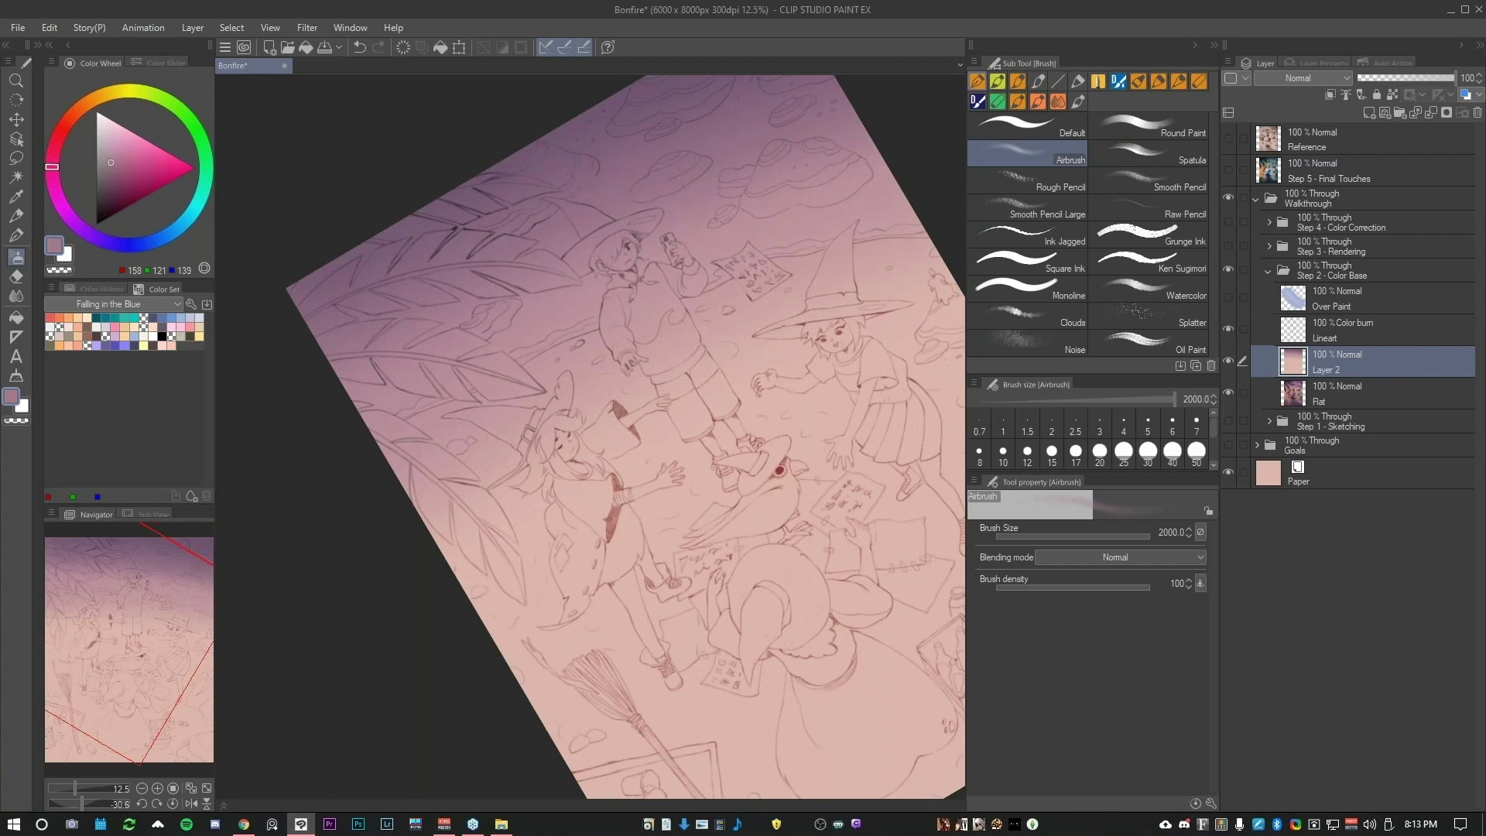
drag(747, 299, 696, 232)
alt+click(696, 217)
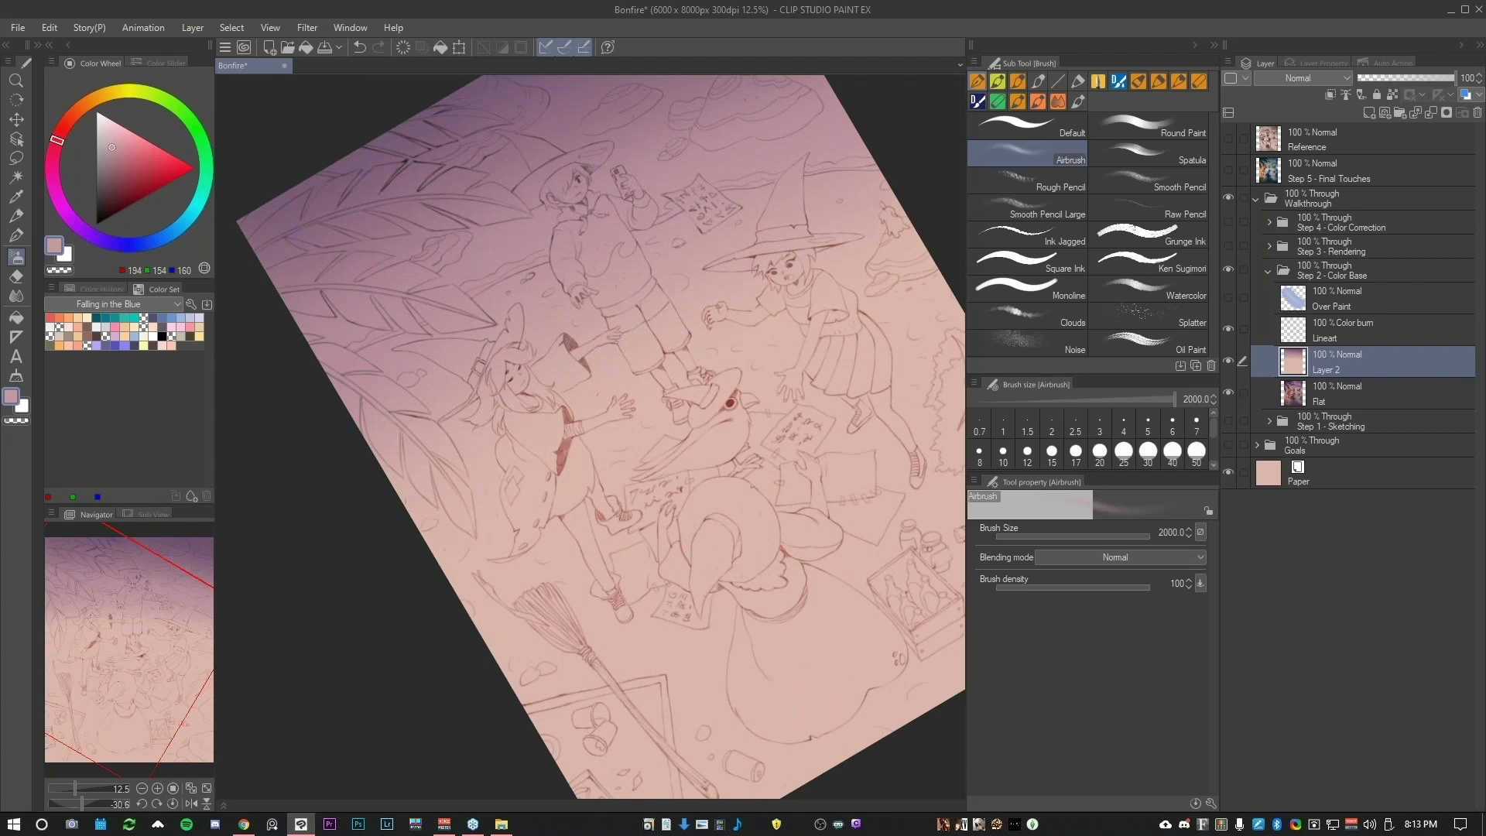
Airbrush dark purple across the lower edge of the background, checking against the Flat layer's colours.
drag(727, 379, 713, 347)
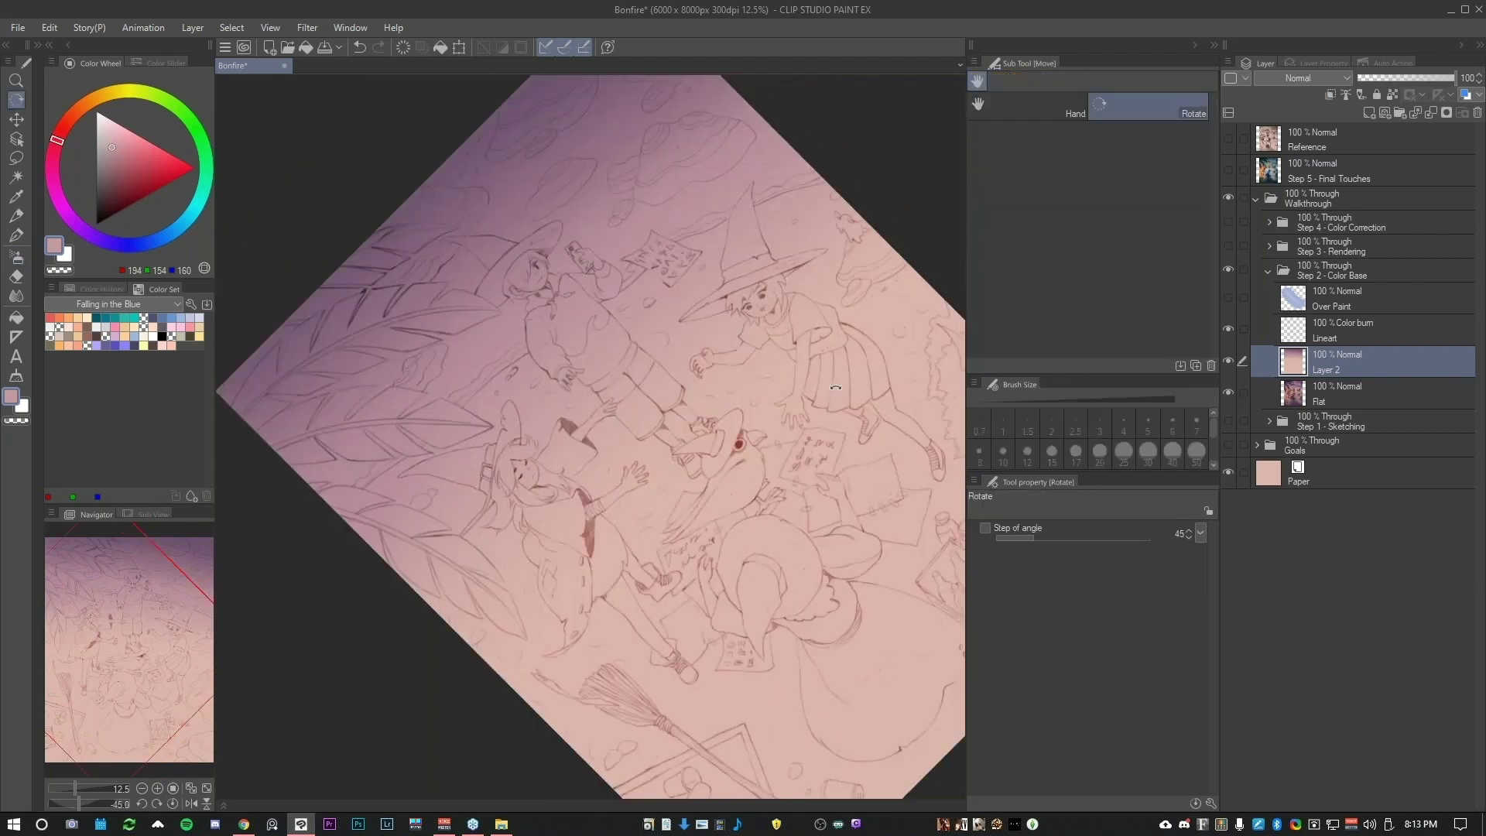
double_click(713, 347)
scroll(713, 347, down, 1)
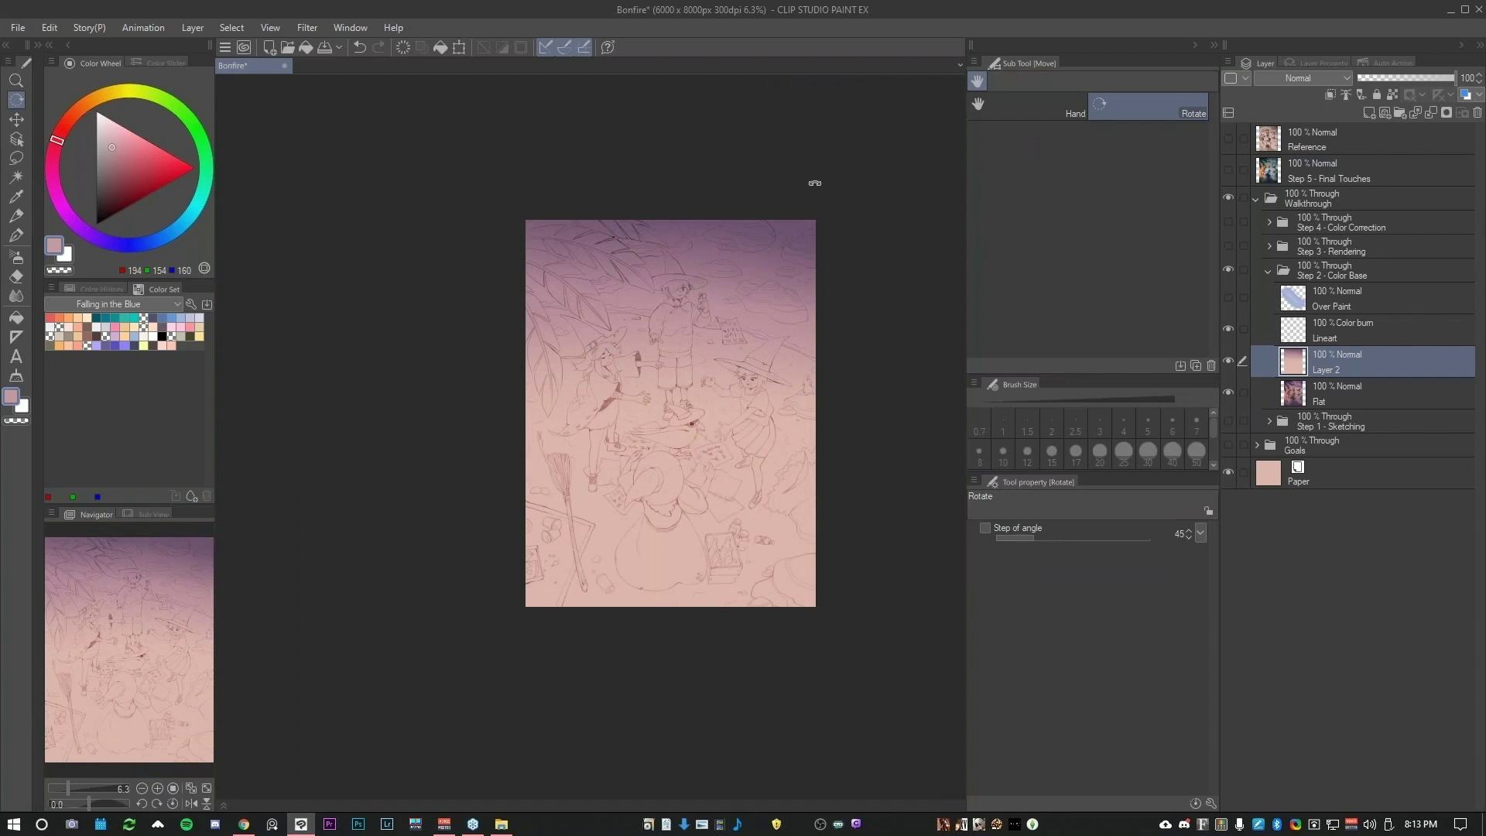
key(b)
click(109, 150)
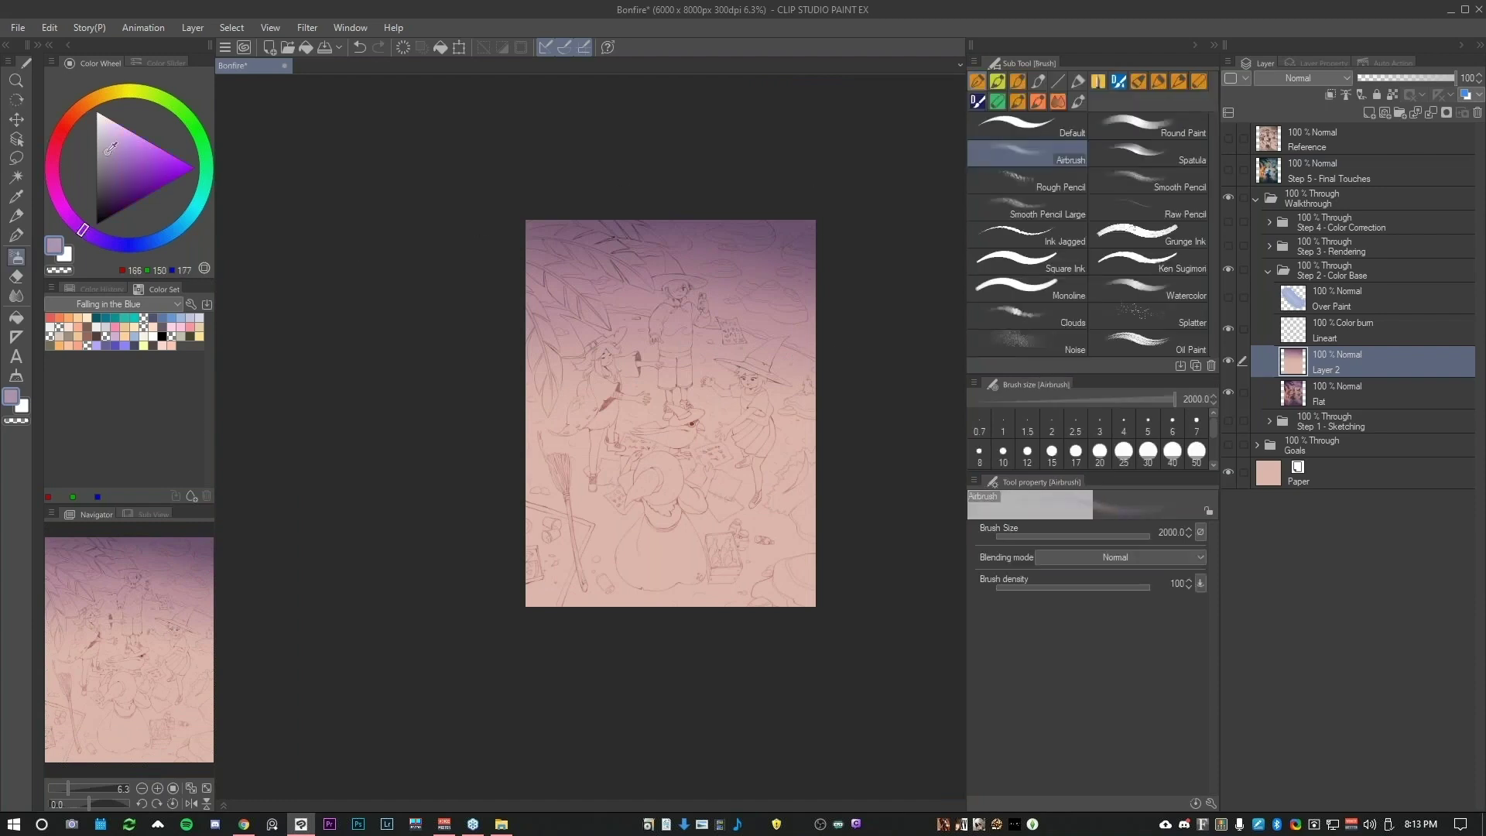
key(r)
click(116, 206)
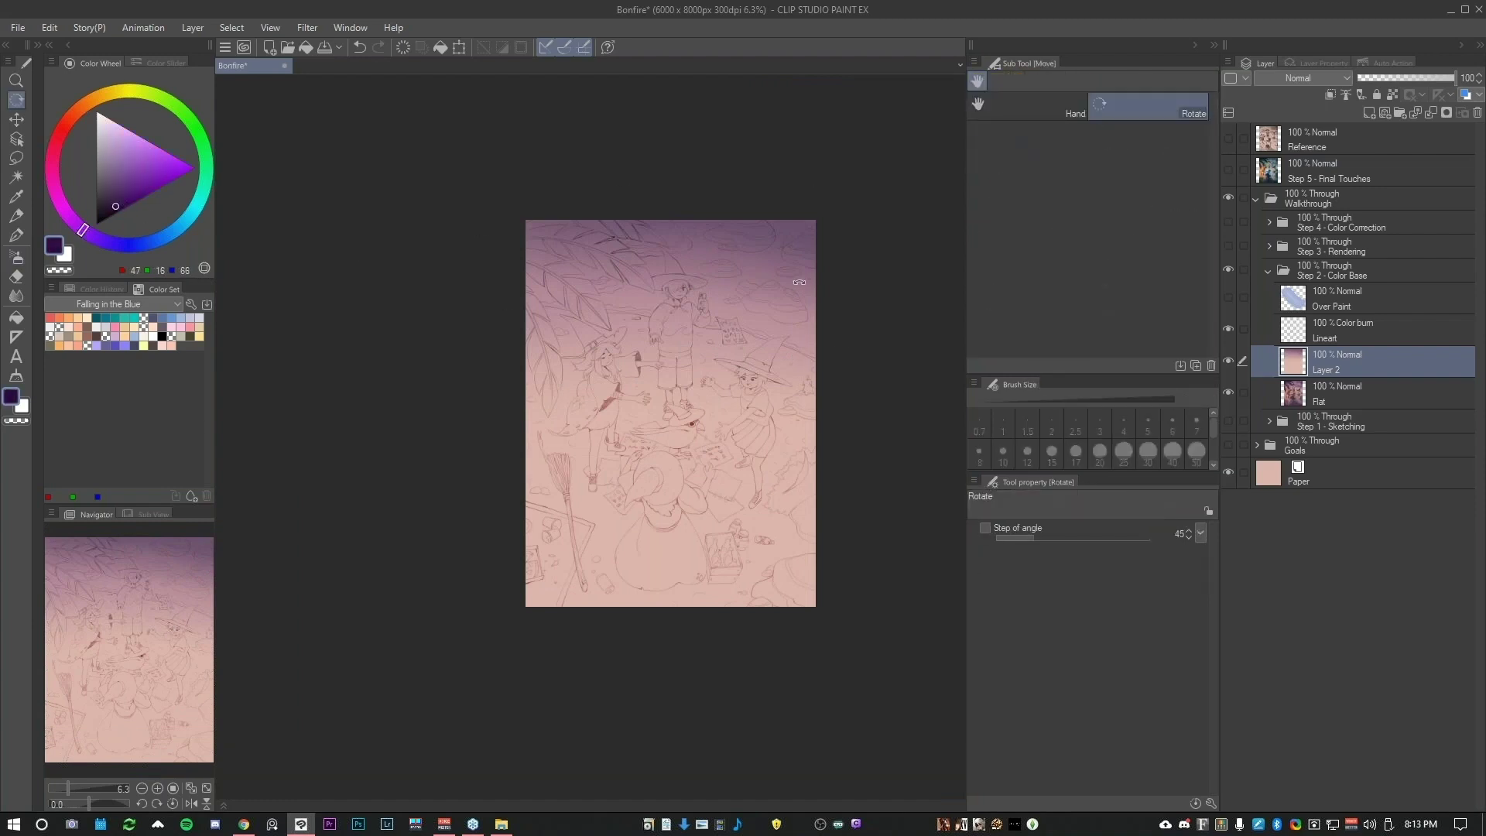
click(1231, 360)
drag(681, 504, 676, 447)
key(b)
mouse_move(557, 581)
mouse_down()
mouse_move(774, 418)
mouse_move(557, 573)
mouse_move(542, 562)
mouse_move(743, 402)
mouse_move(527, 542)
mouse_up()
mouse_move(650, 452)
mouse_down()
mouse_move(716, 398)
mouse_move(561, 546)
mouse_up()
Airbrush a sampled mauve and a dusty rose (RGB 167, 118, 121) between the lower purple band and the pink centre.
alt+click(628, 469)
mouse_move(763, 399)
mouse_down()
mouse_move(557, 565)
mouse_move(527, 504)
mouse_move(542, 464)
mouse_move(720, 364)
mouse_move(619, 403)
mouse_up()
drag(704, 325, 650, 360)
click(113, 165)
click(55, 137)
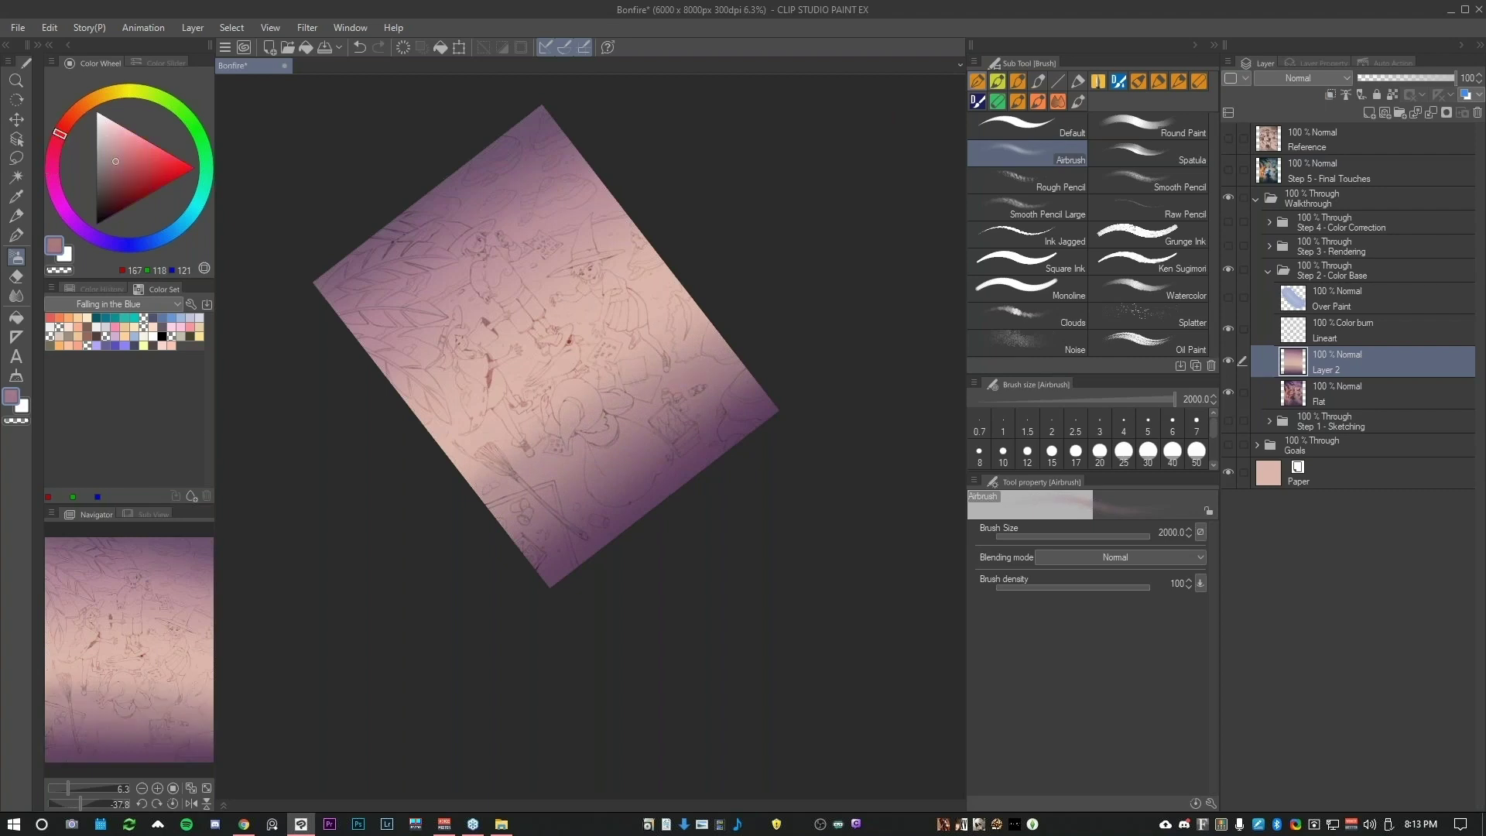
drag(693, 344, 474, 481)
drag(689, 316, 526, 411)
drag(675, 287, 588, 341)
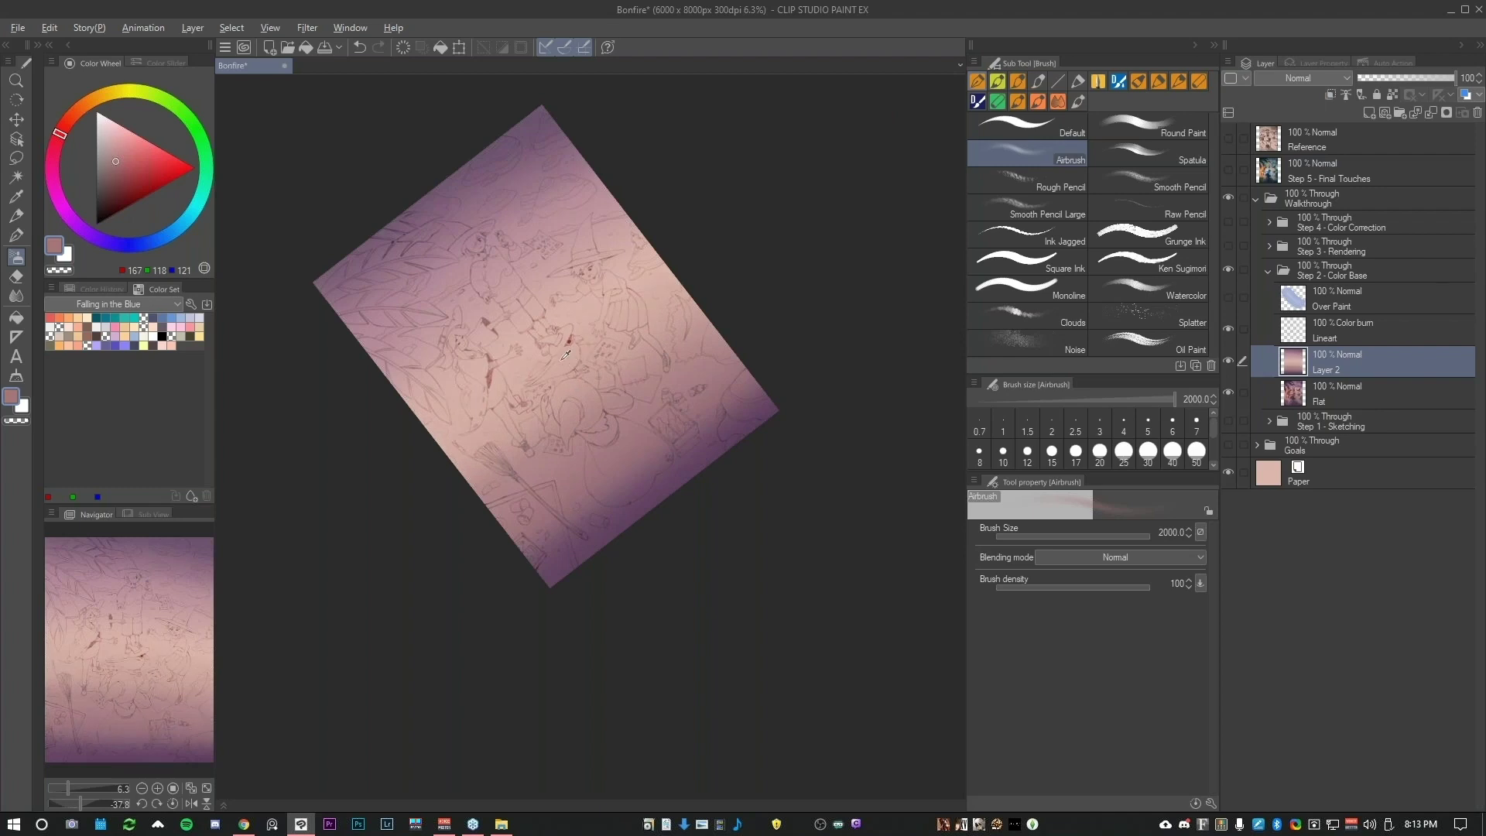
Sample a mauve (RGB 140, 103, 118) and a light pink (RGB 205, 167, 160) to smooth the lower part of the gradient.
alt+click(662, 446)
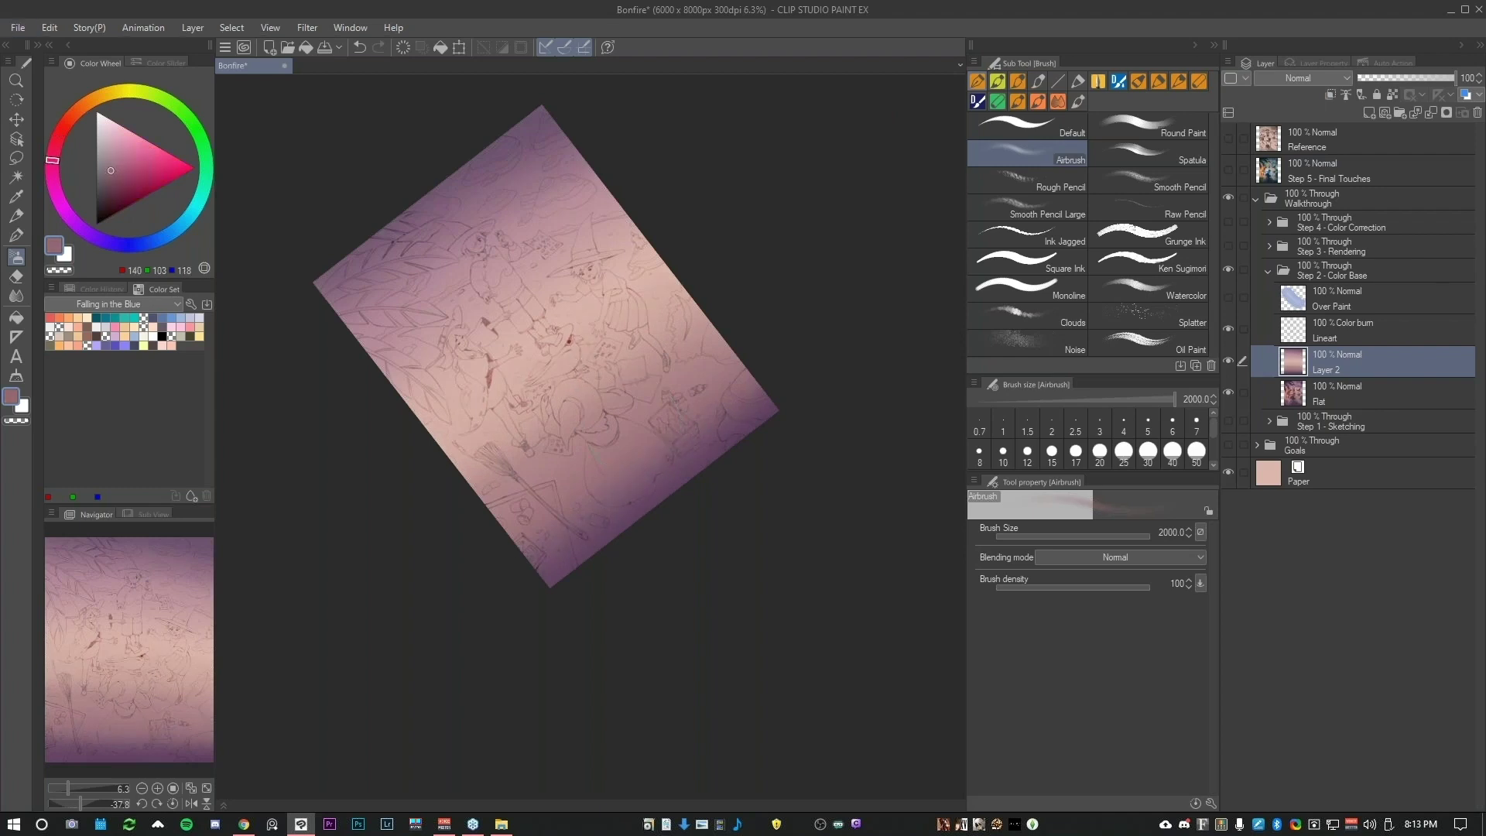
drag(685, 341, 476, 461)
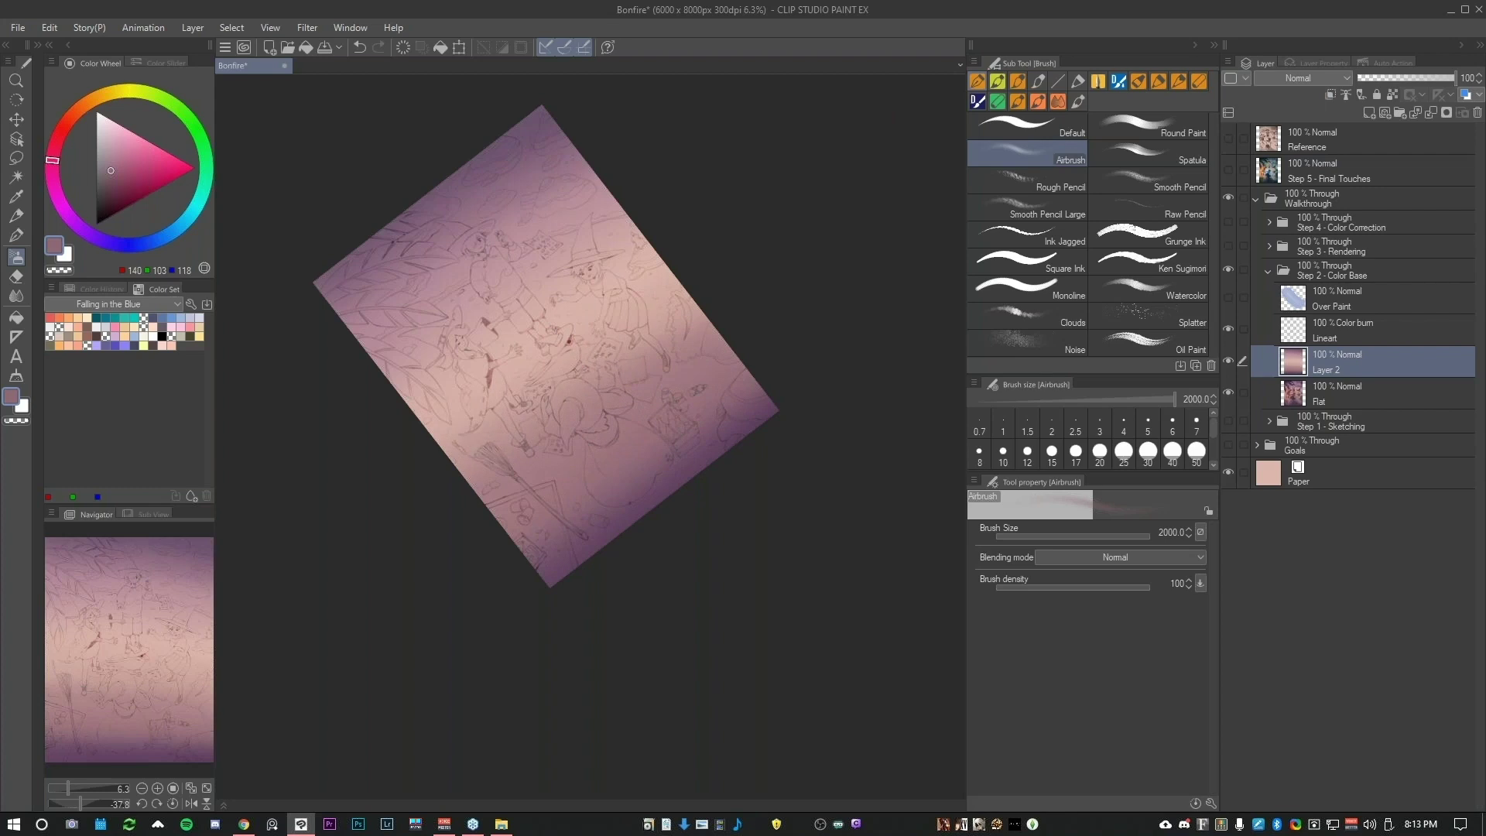
alt+click(569, 361)
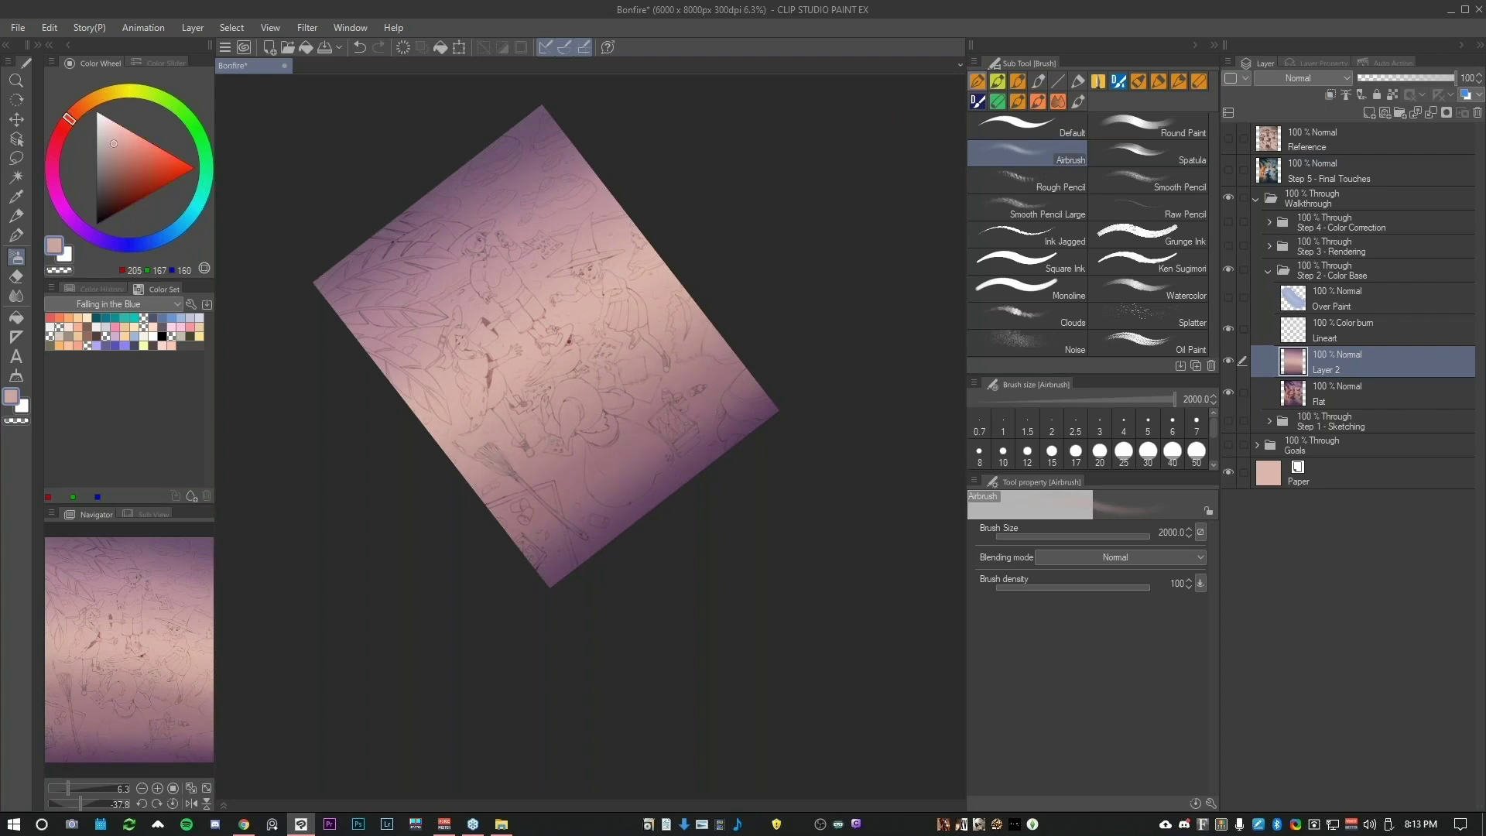
drag(733, 312, 721, 303)
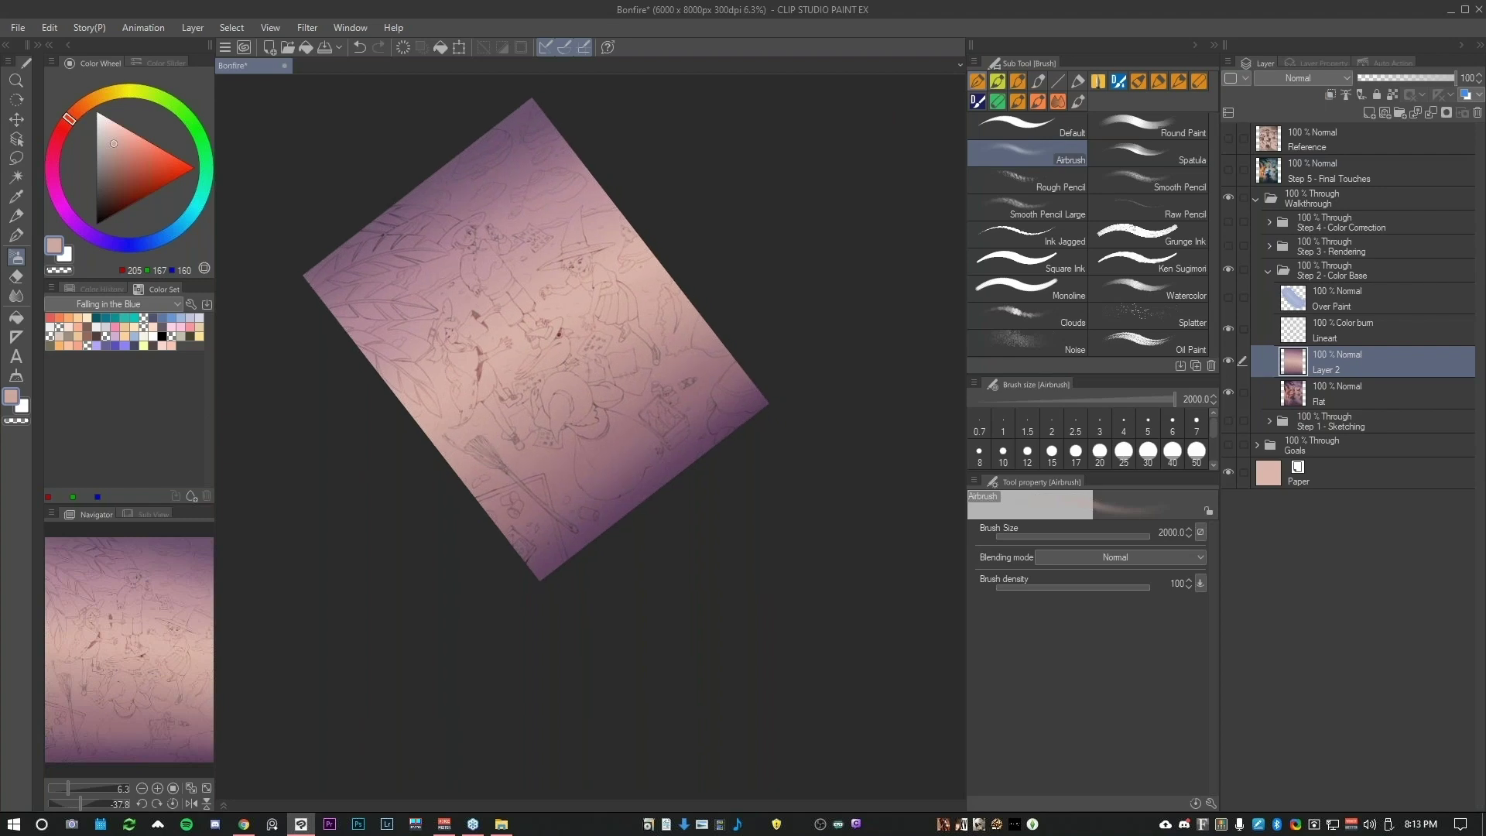
Straighten the canvas and airbrush a sampled dark purple (RGB 117, 84, 107) up the lower-left side beside the broom.
alt+click(631, 467)
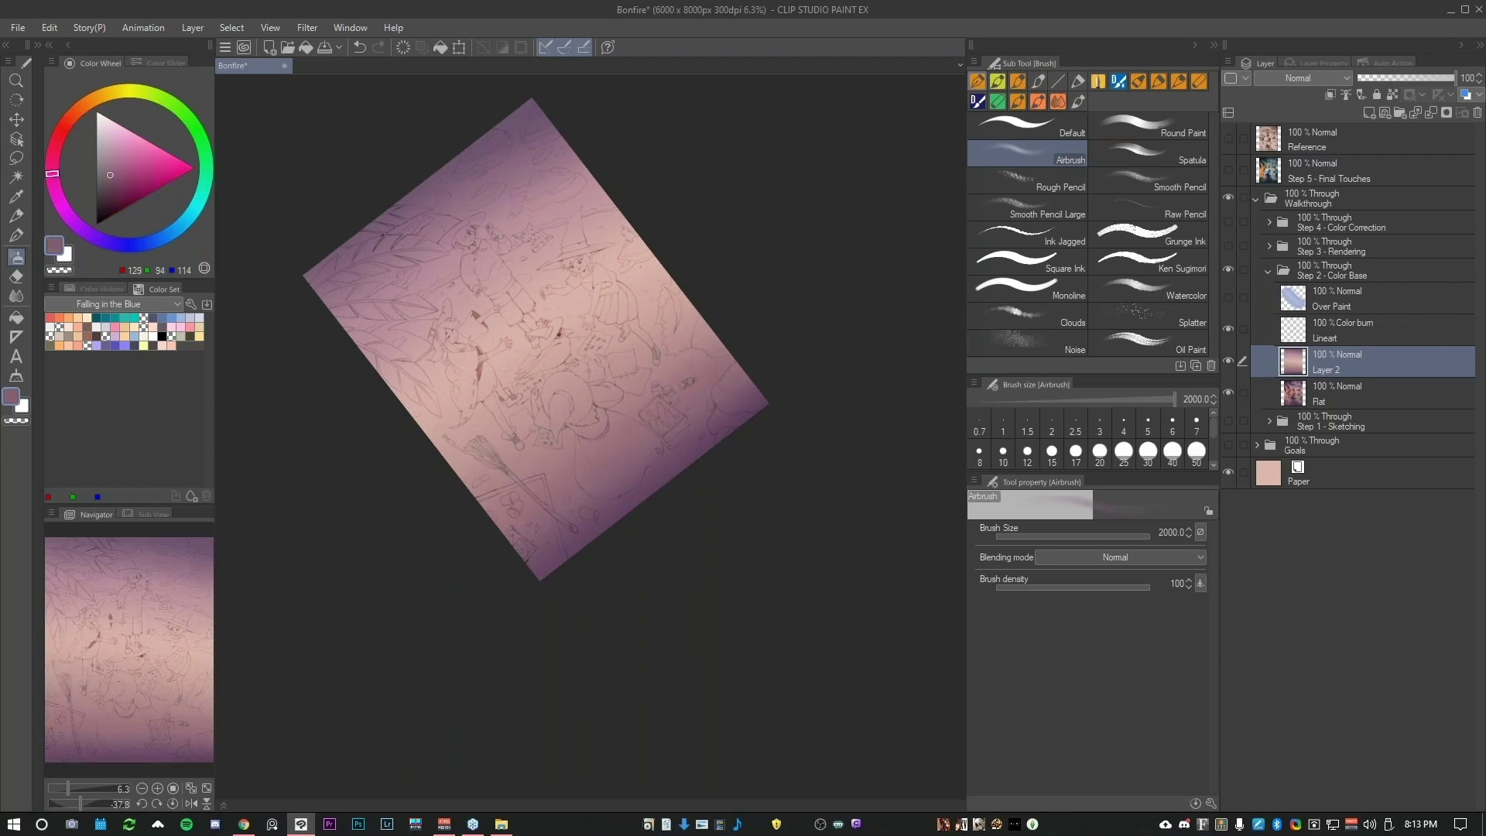
key(r)
drag(790, 427, 759, 441)
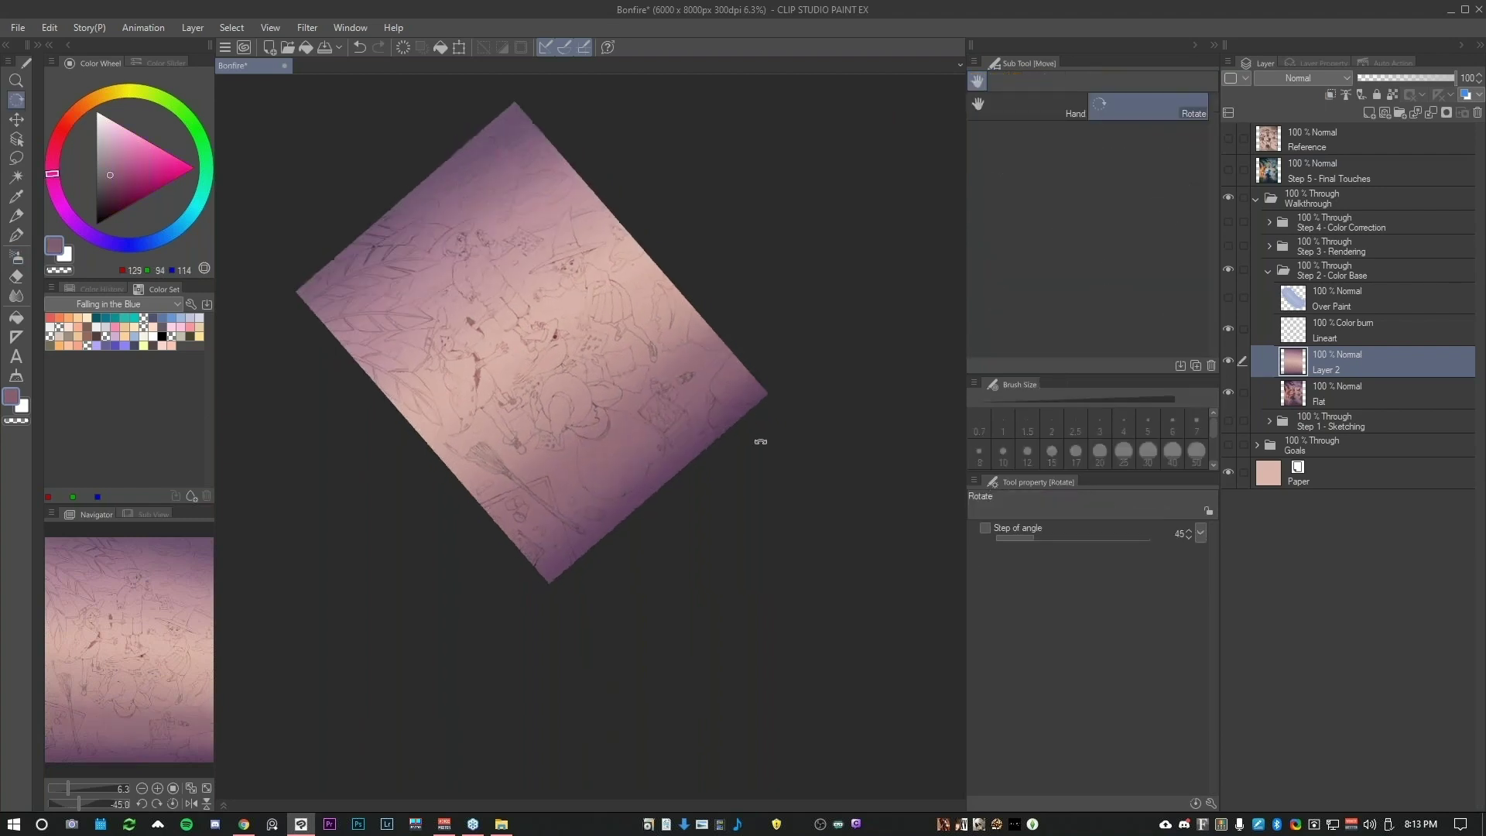
double_click(717, 489)
key(b)
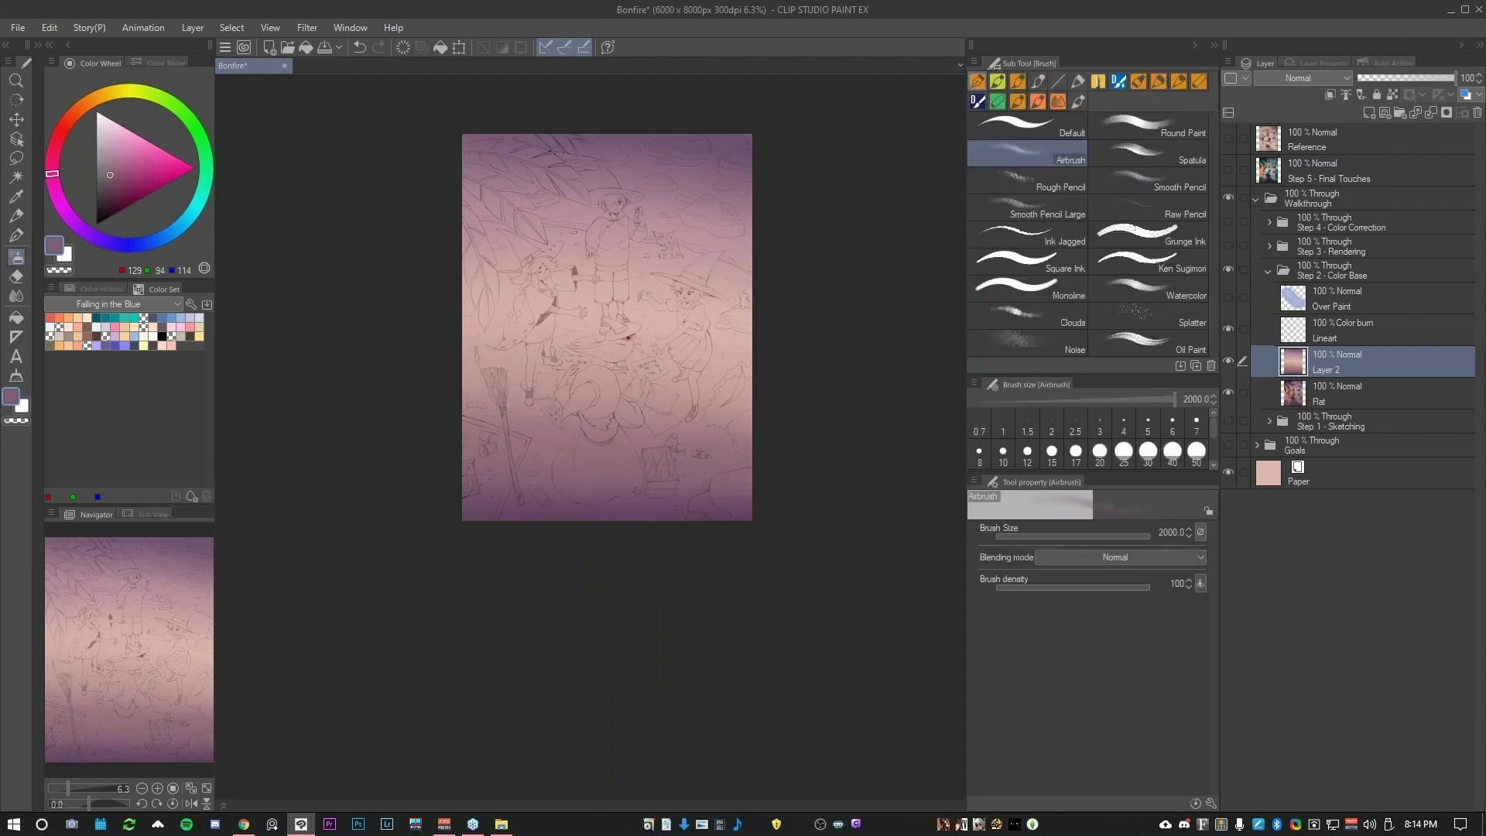
alt+click(492, 496)
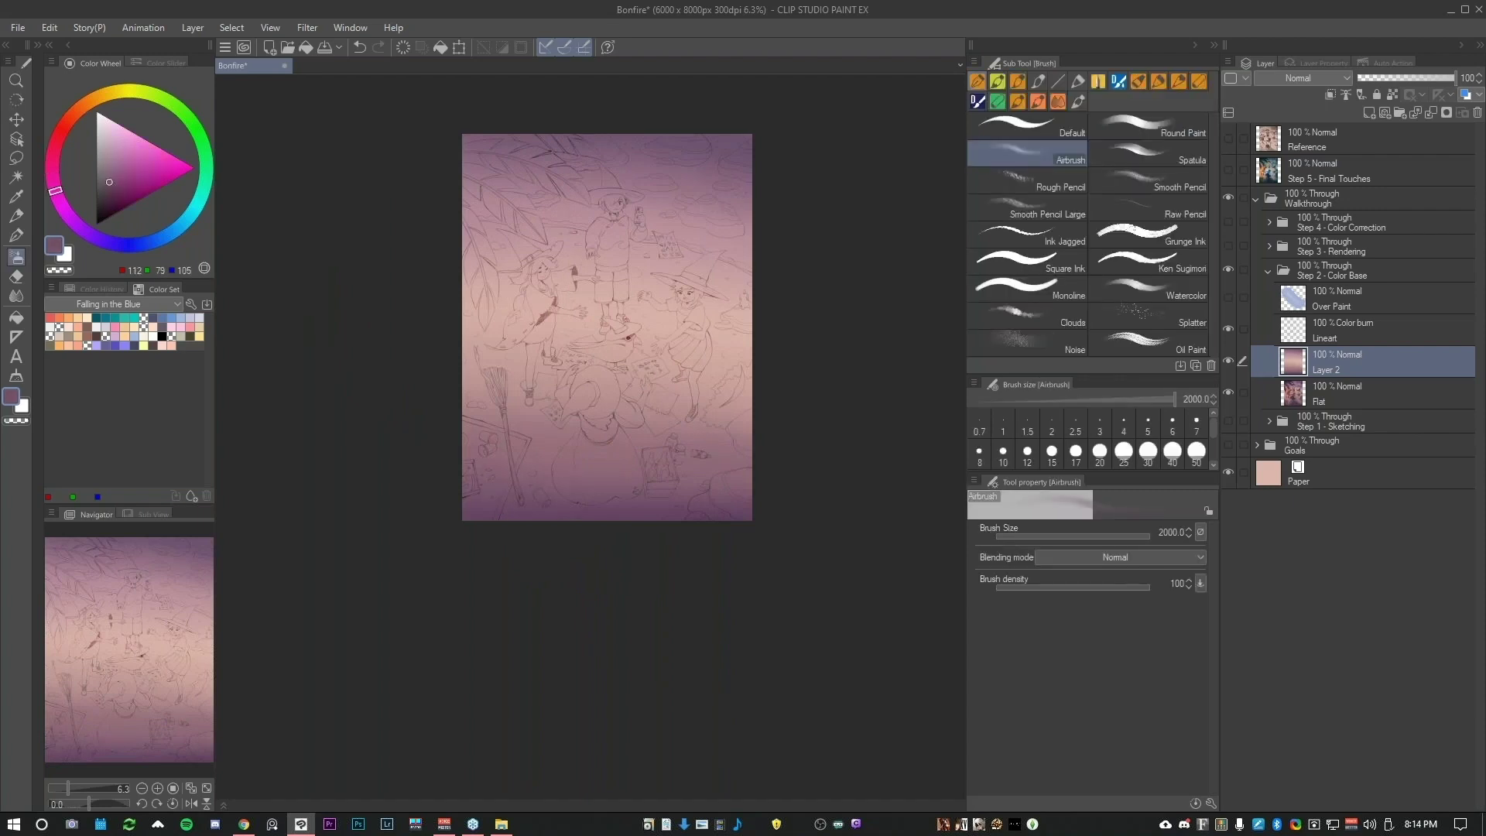
alt+click(504, 490)
mouse_move(503, 490)
mouse_down()
mouse_move(474, 434)
mouse_move(488, 376)
mouse_up()
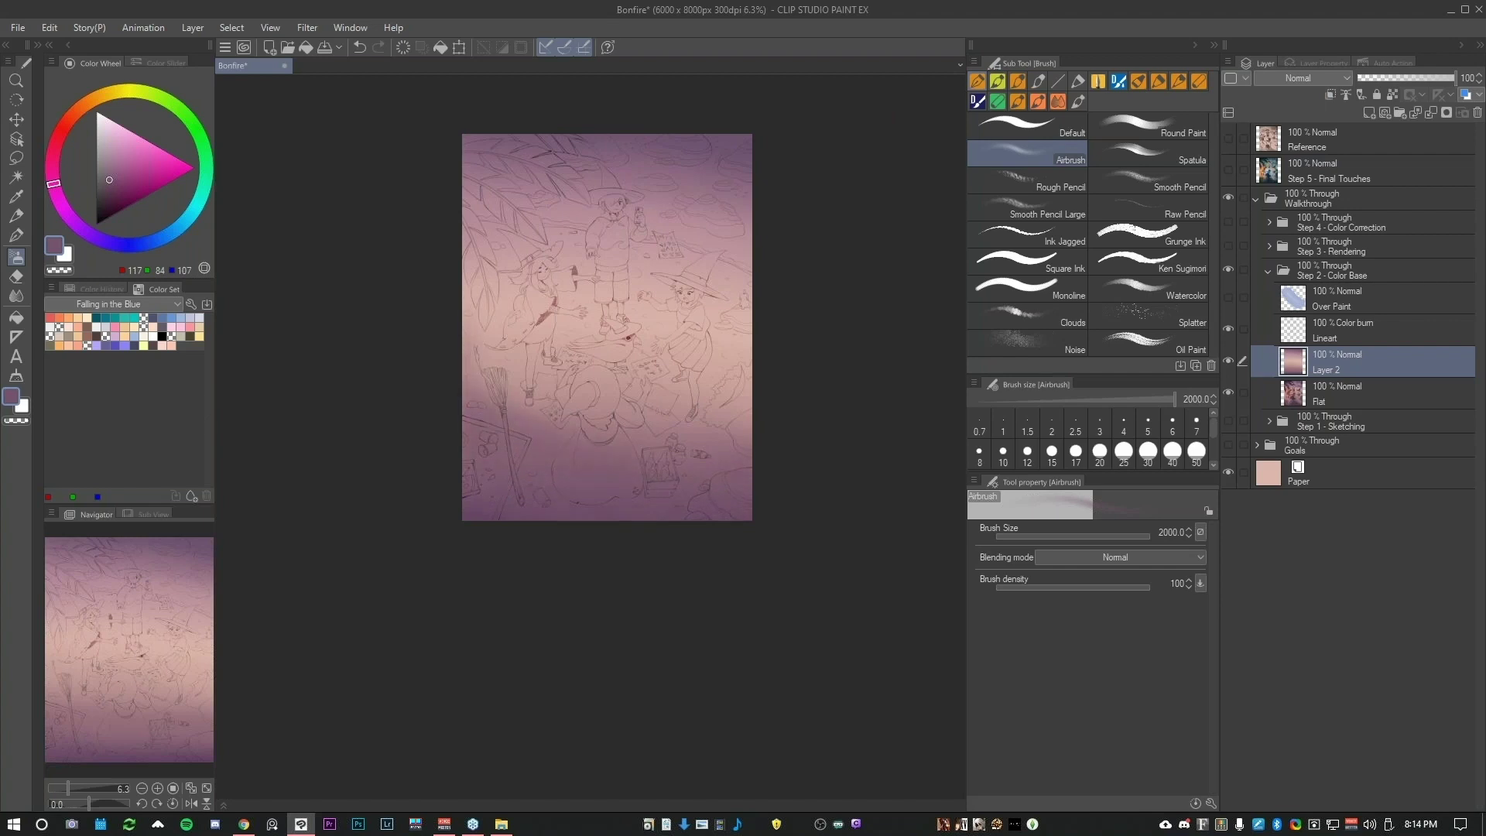
Airbrush a sampled dusty pink (RGB 198, 159, 155) across the lower middle of the background, around the seated witch and bottle crate.
alt+click(519, 359)
mouse_move(526, 429)
mouse_down()
mouse_move(620, 458)
mouse_move(716, 461)
mouse_up()
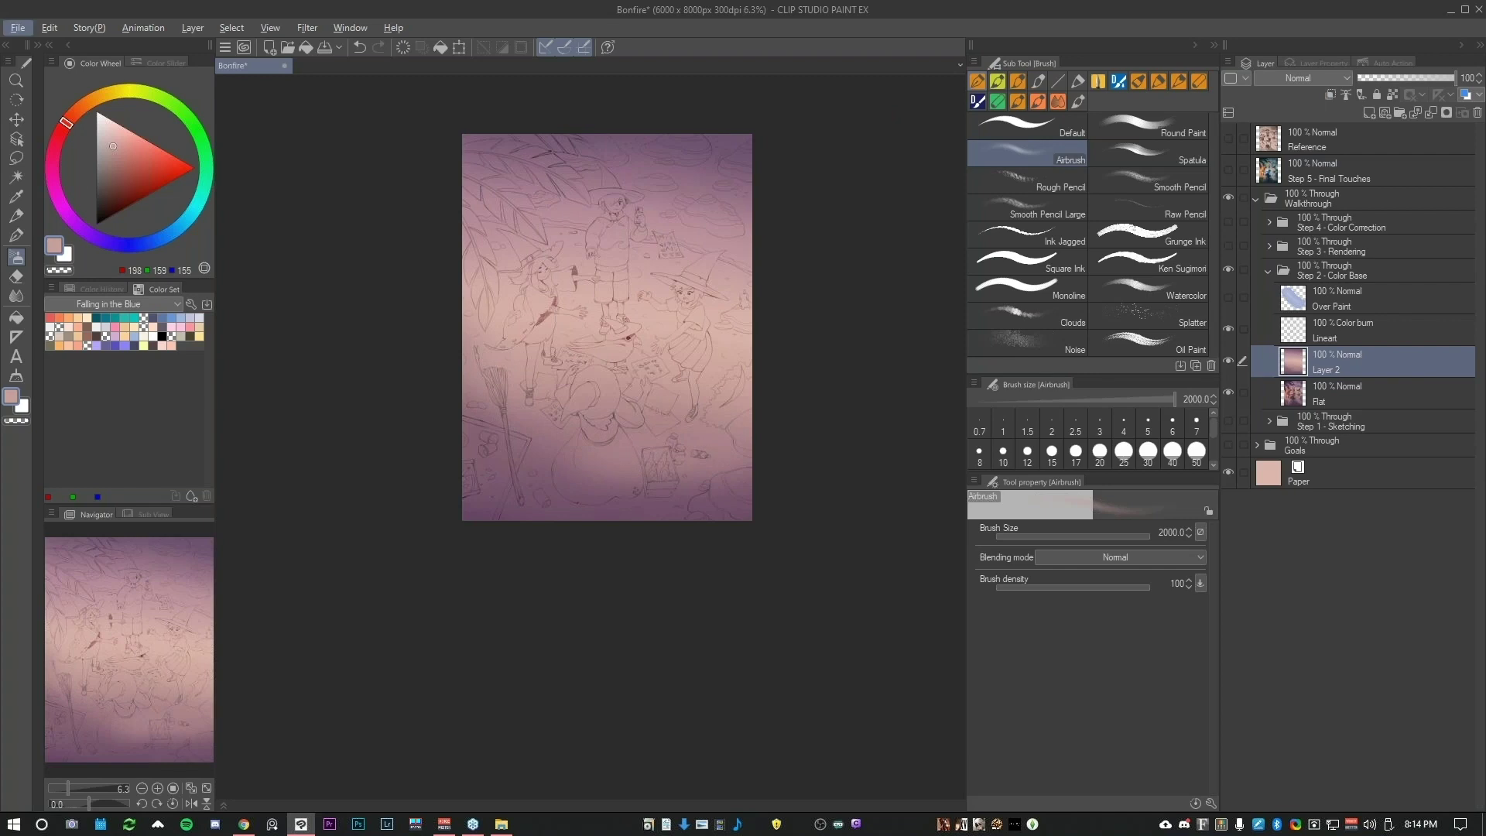
alt+click(505, 207)
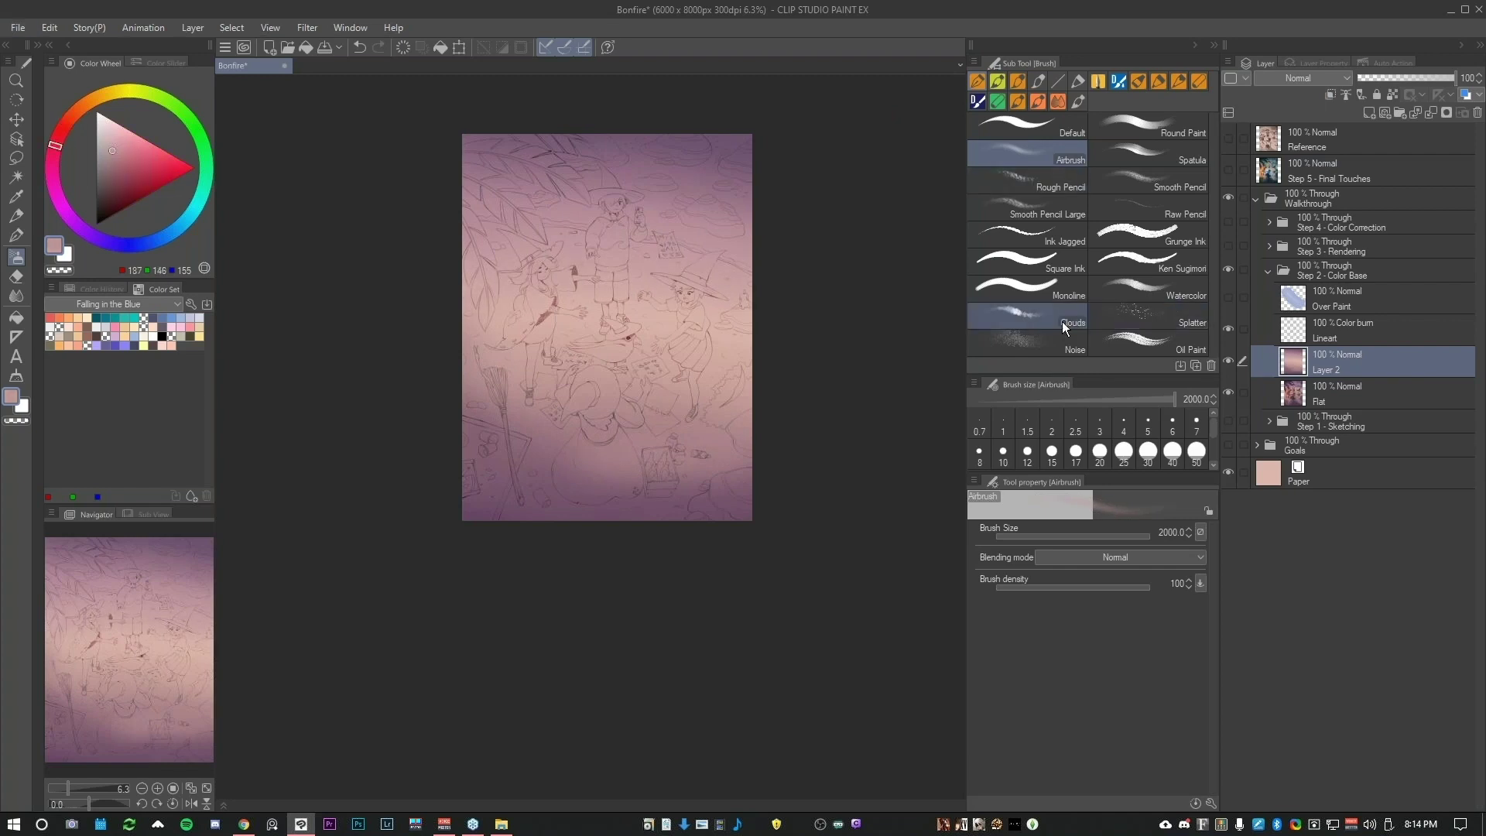
Hide the gradient layer to examine the Flat layer's colours around the lower characters.
key(ctrl+plus)
key(ctrl+plus)
drag(694, 309, 624, 384)
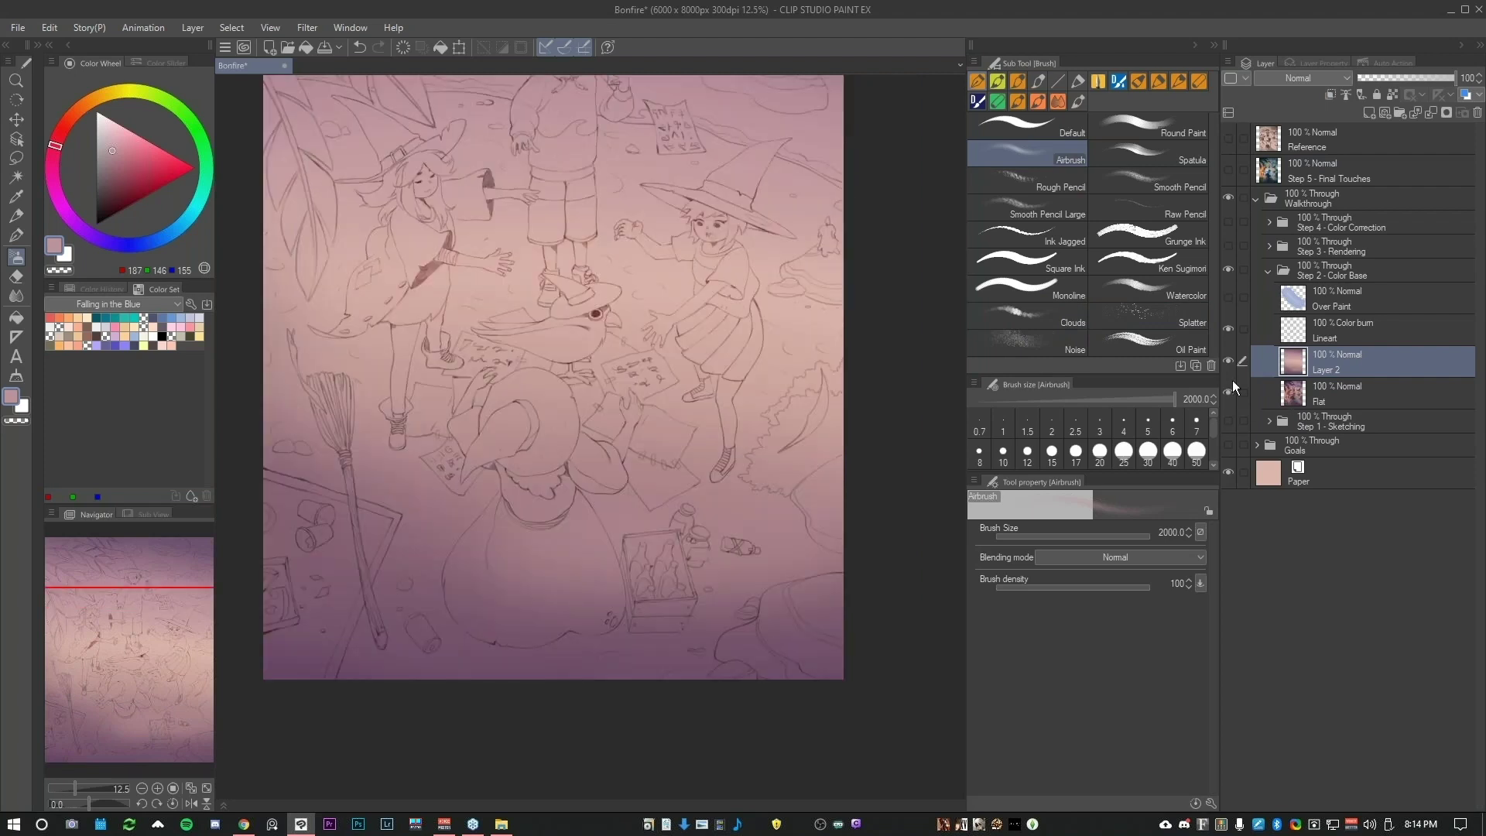
click(1229, 361)
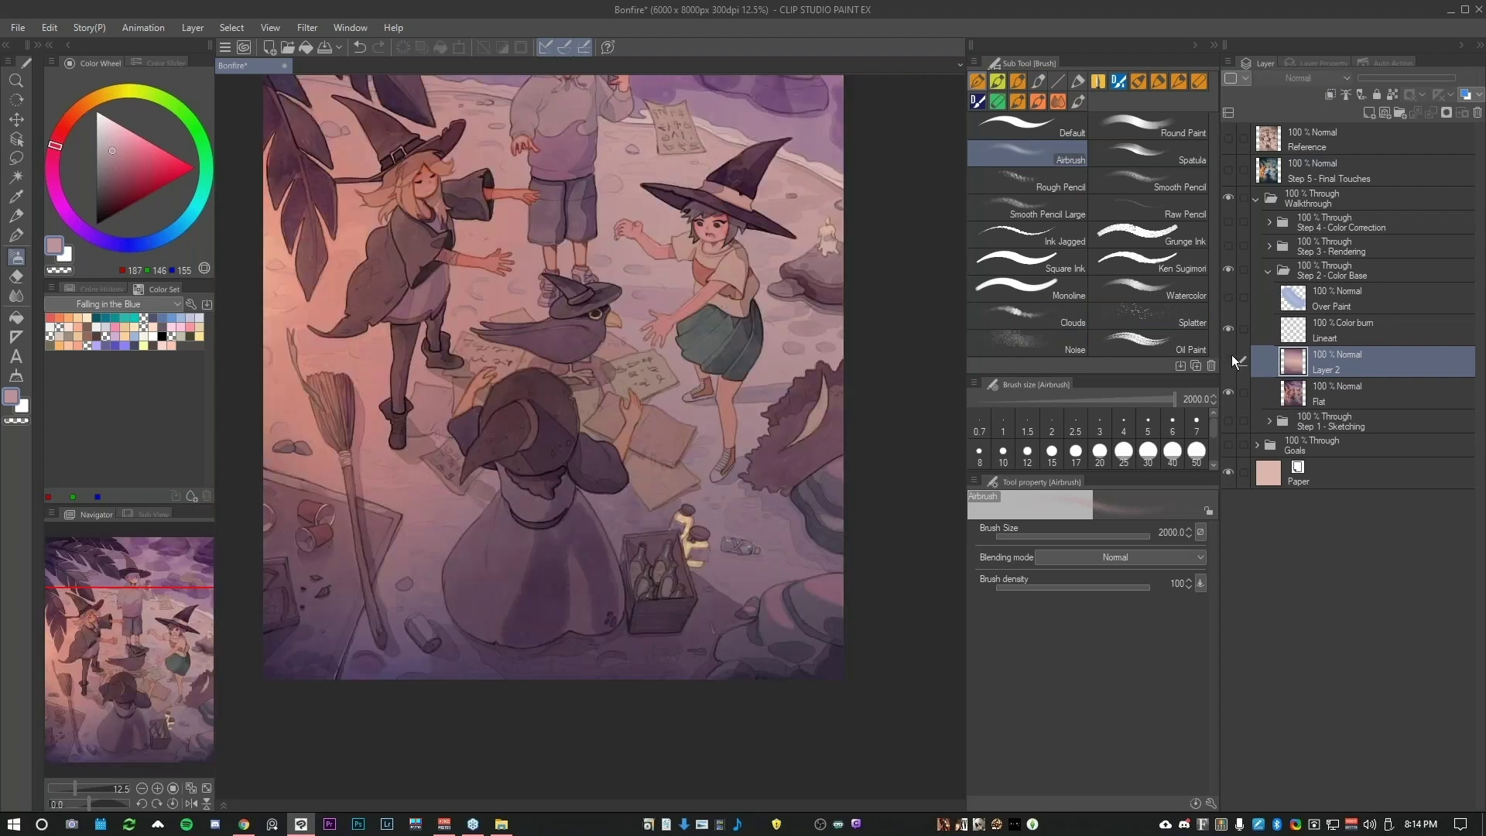
Show the gradient layer again and start blocking in the short-haired witch's hat brim with the Default brush in sampled mauve (RGB 141, 106, 121).
click(1229, 361)
drag(766, 343, 681, 368)
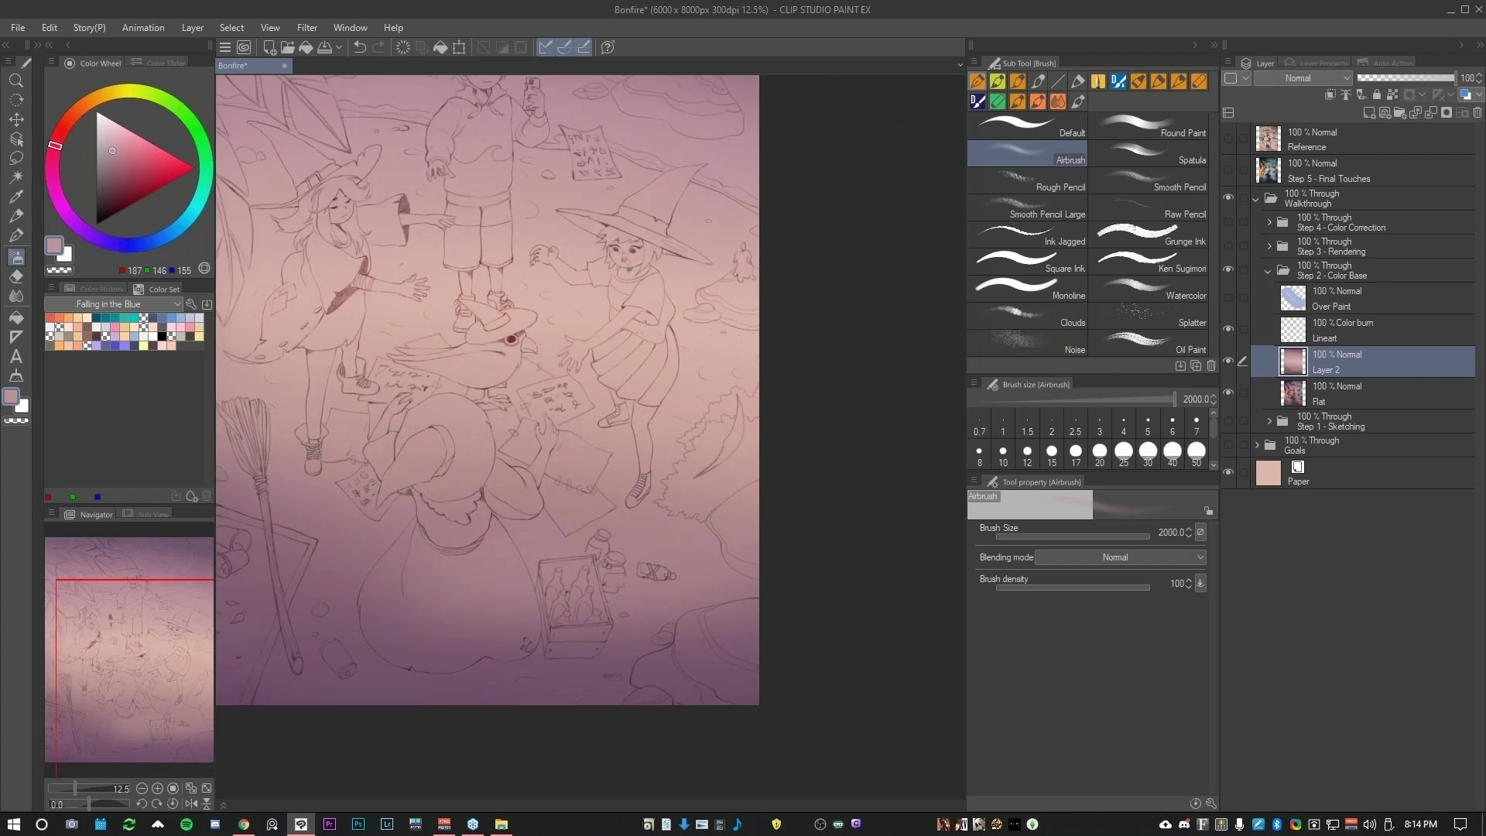
click(1061, 127)
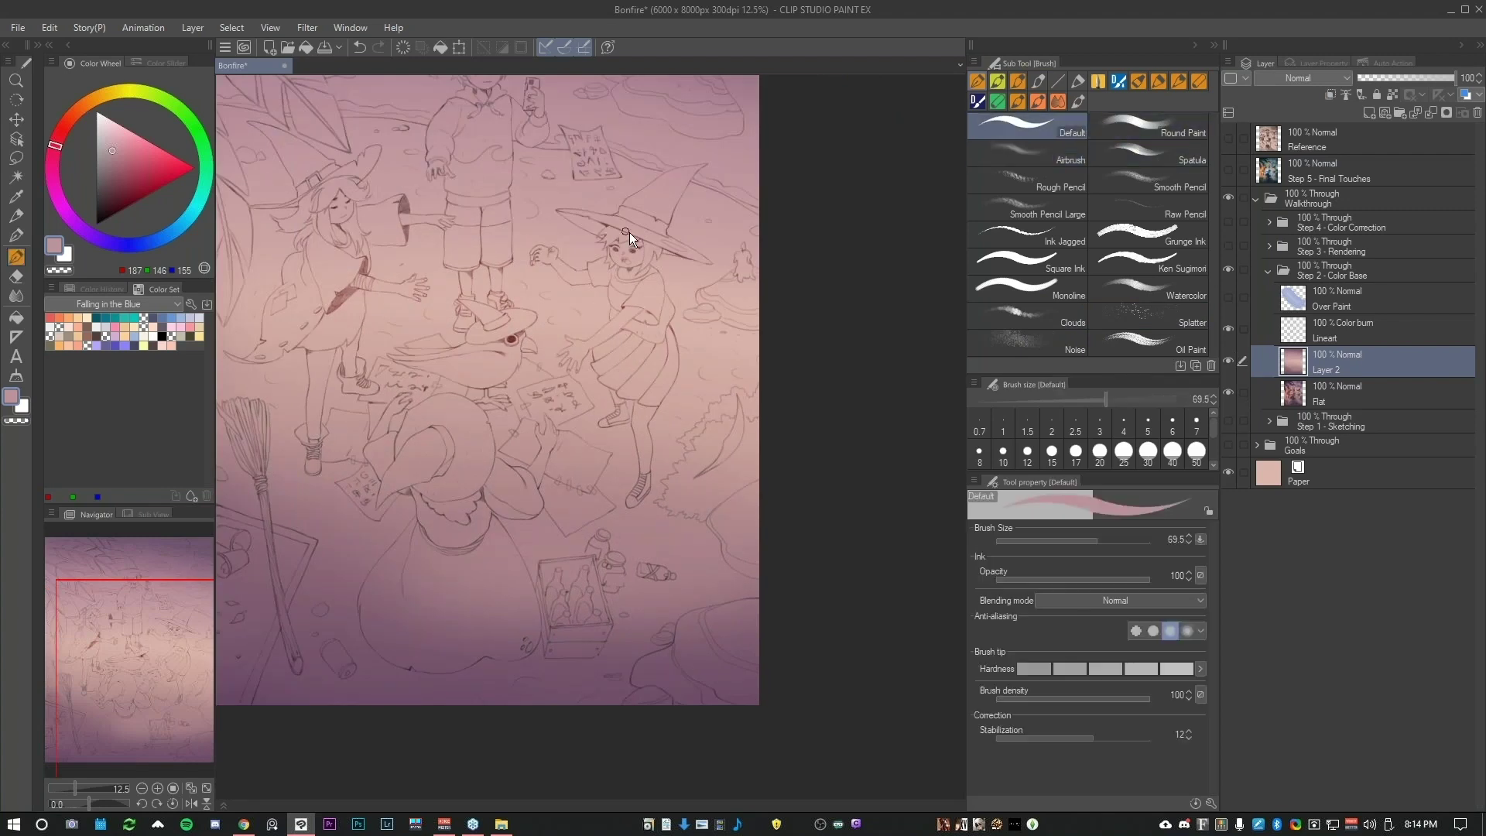
alt+click(418, 601)
drag(644, 253, 636, 251)
key(ctrl+z)
mouse_move(569, 214)
mouse_down()
mouse_move(608, 225)
mouse_move(488, 250)
mouse_move(540, 239)
mouse_move(533, 265)
mouse_up()
key(ctrl+z)
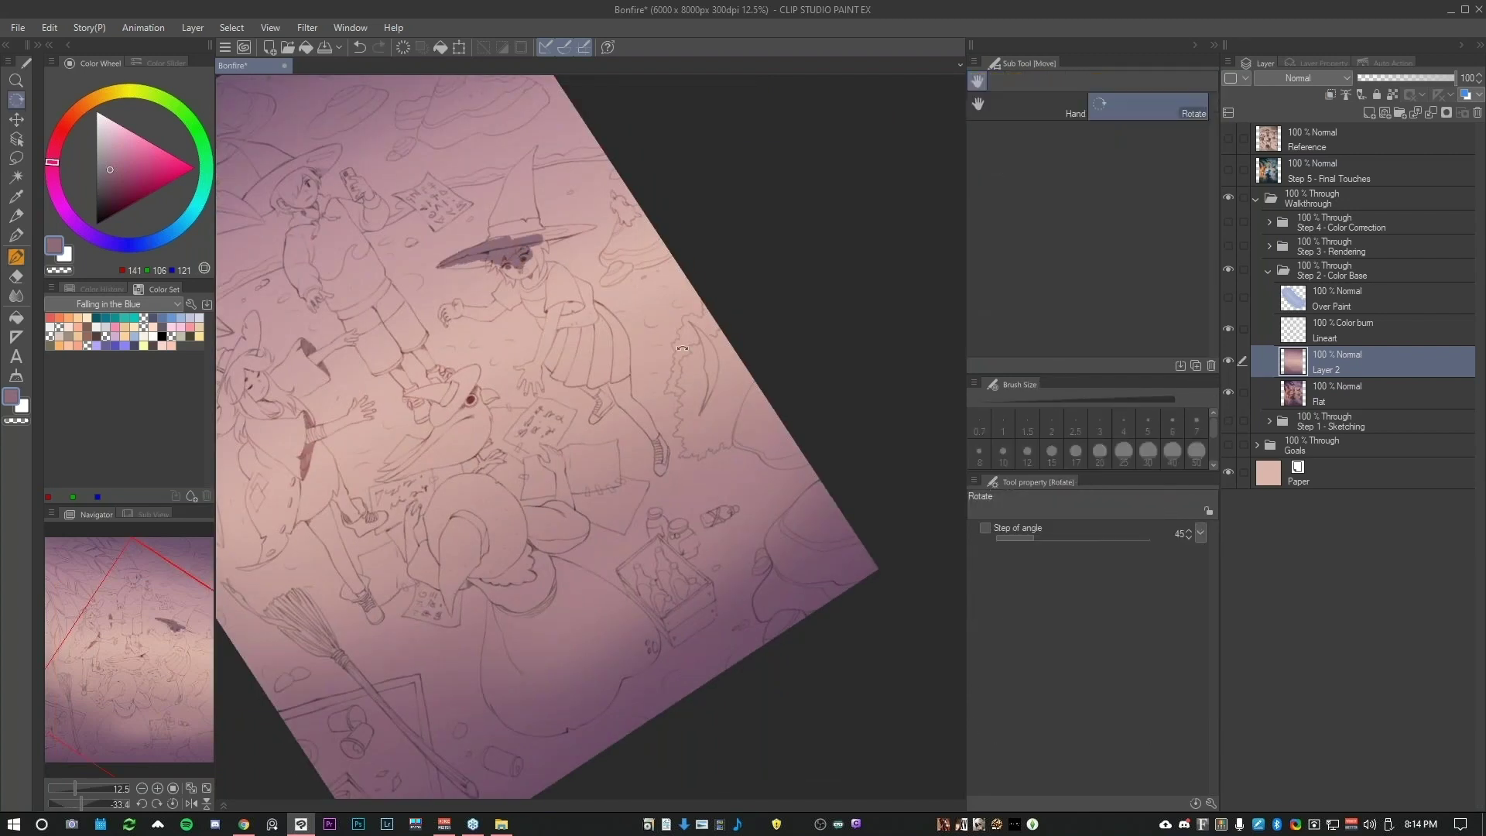
Try extending the mauve along the hat brim and across the witch's upper face with a 52.2 brush.
scroll(661, 387, up, 3)
drag(697, 348, 728, 438)
drag(581, 356, 592, 581)
key([)
key([)
drag(567, 216, 544, 268)
drag(562, 200, 546, 225)
key(ctrl+z)
key(bracketleft)
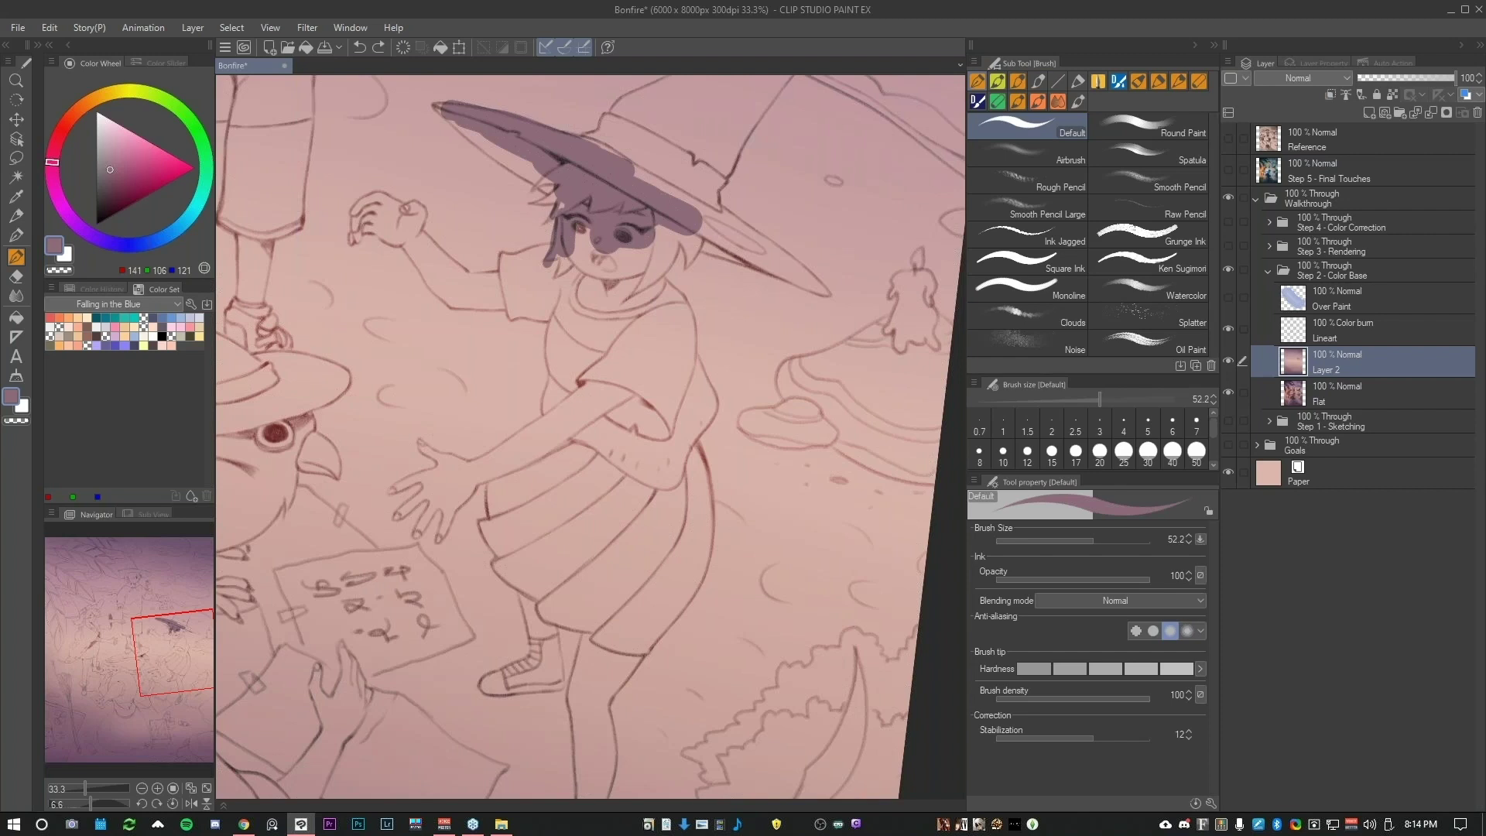
Undo the last mauve strokes and try a greyish brown (RGB 133, 110, 111) on the underside of the hat brim.
click(108, 167)
key(ctrl+z)
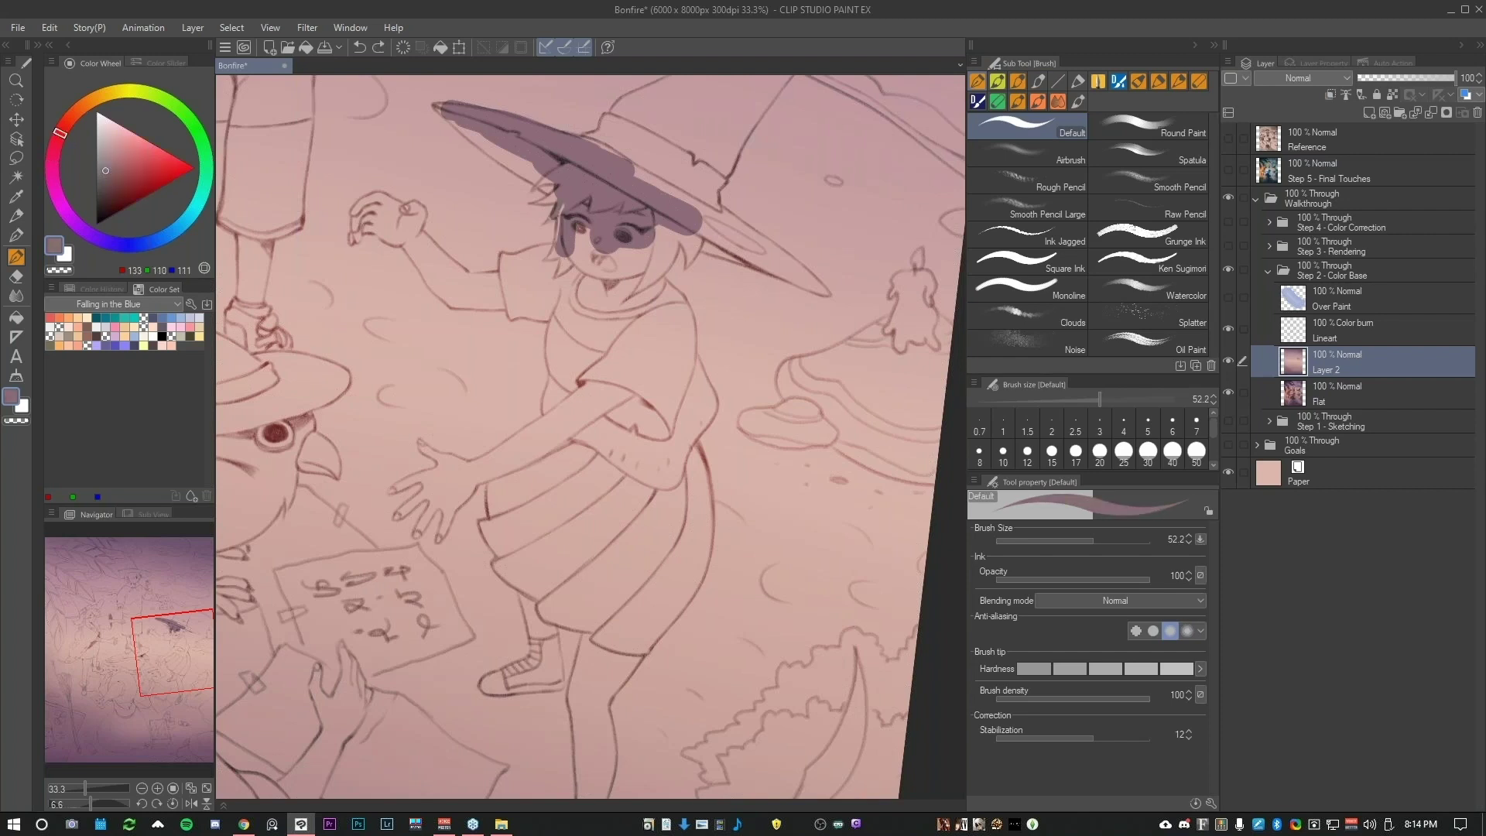
key(ctrl+z)
key(ctrl+z)
mouse_move(557, 198)
mouse_down()
mouse_move(538, 204)
mouse_move(771, 283)
mouse_move(733, 304)
mouse_up()
key(shift+space)
mouse_move(744, 158)
mouse_down()
mouse_move(745, 289)
mouse_move(653, 216)
mouse_up()
Enlarge the brush to 153.2 and try covering the witch's face with a pale greyish beige (RGB 192, 174, 170).
key(space)
key(bracketright)
key(bracketright)
key(bracketright)
key(bracketright)
key(bracketright)
alt+click(646, 290)
mouse_move(620, 282)
mouse_down()
mouse_move(603, 306)
mouse_move(576, 304)
mouse_move(657, 350)
mouse_move(690, 334)
mouse_move(495, 303)
mouse_move(607, 298)
mouse_move(669, 391)
mouse_up()
key(shift+space)
key(b)
click(105, 145)
click(69, 118)
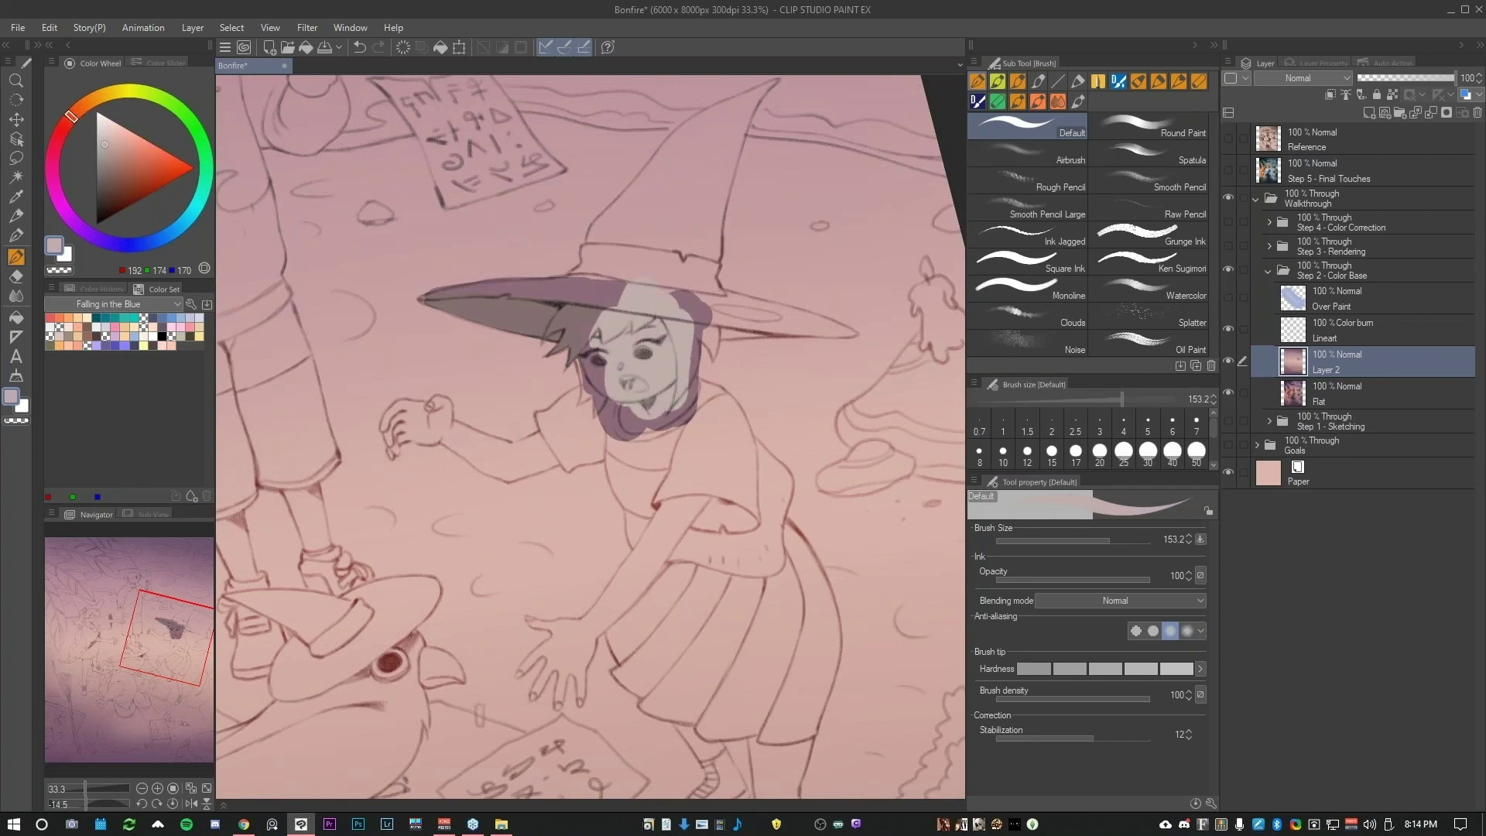
Undo the greyish face fill and repaint the face in a warmer beige (RGB 206, 174, 166).
key(ctrl+z)
click(110, 165)
mouse_move(611, 301)
mouse_down()
mouse_move(666, 387)
mouse_move(673, 294)
mouse_move(628, 377)
mouse_move(600, 391)
mouse_move(624, 412)
mouse_move(693, 310)
mouse_move(691, 418)
mouse_move(599, 418)
mouse_up()
key(ctrl+z)
click(111, 142)
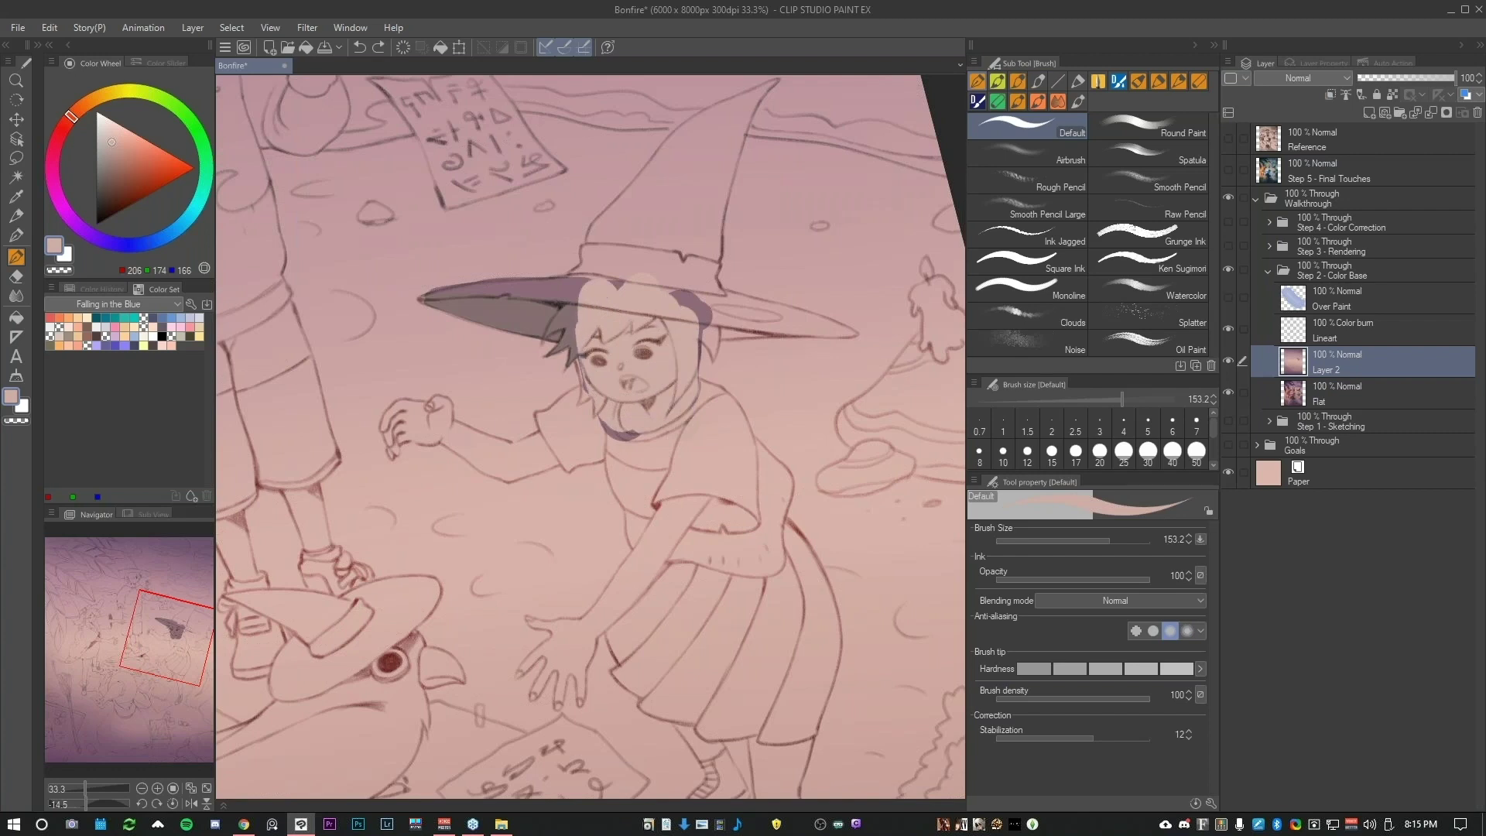
Paint the witch's hat brim and the lower part of its crown with the same warm beige, using a smaller brush.
key(shift+space)
key(bracketleft)
mouse_move(608, 297)
mouse_down()
mouse_move(528, 311)
mouse_move(387, 406)
mouse_move(514, 356)
mouse_up()
drag(406, 404, 528, 371)
key(space)
drag(717, 397, 791, 334)
key(shift+space)
drag(757, 251, 861, 183)
mouse_move(767, 306)
mouse_down()
mouse_move(852, 225)
mouse_move(836, 356)
mouse_move(744, 295)
mouse_move(688, 284)
mouse_up()
key(space)
key(bracketleft)
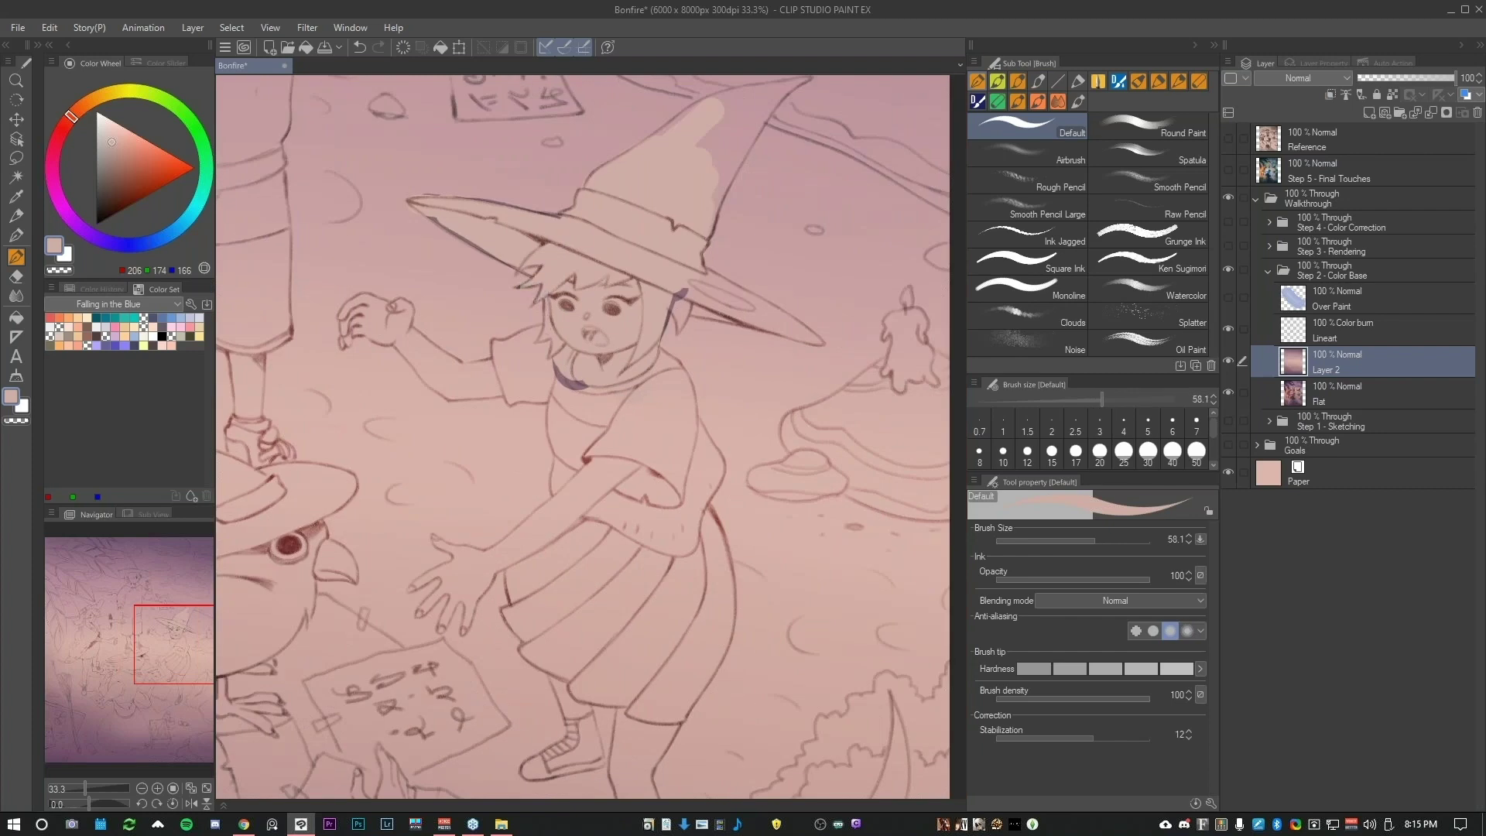
Cover the leftover purple marks beside the hair and at the neckline with warm beige, using a brush size of 112.4.
key(bracketright)
mouse_move(558, 364)
mouse_down()
mouse_move(604, 385)
mouse_move(667, 307)
mouse_up()
click(685, 303)
key(bracketleft)
key(bracketleft)
drag(627, 374, 615, 440)
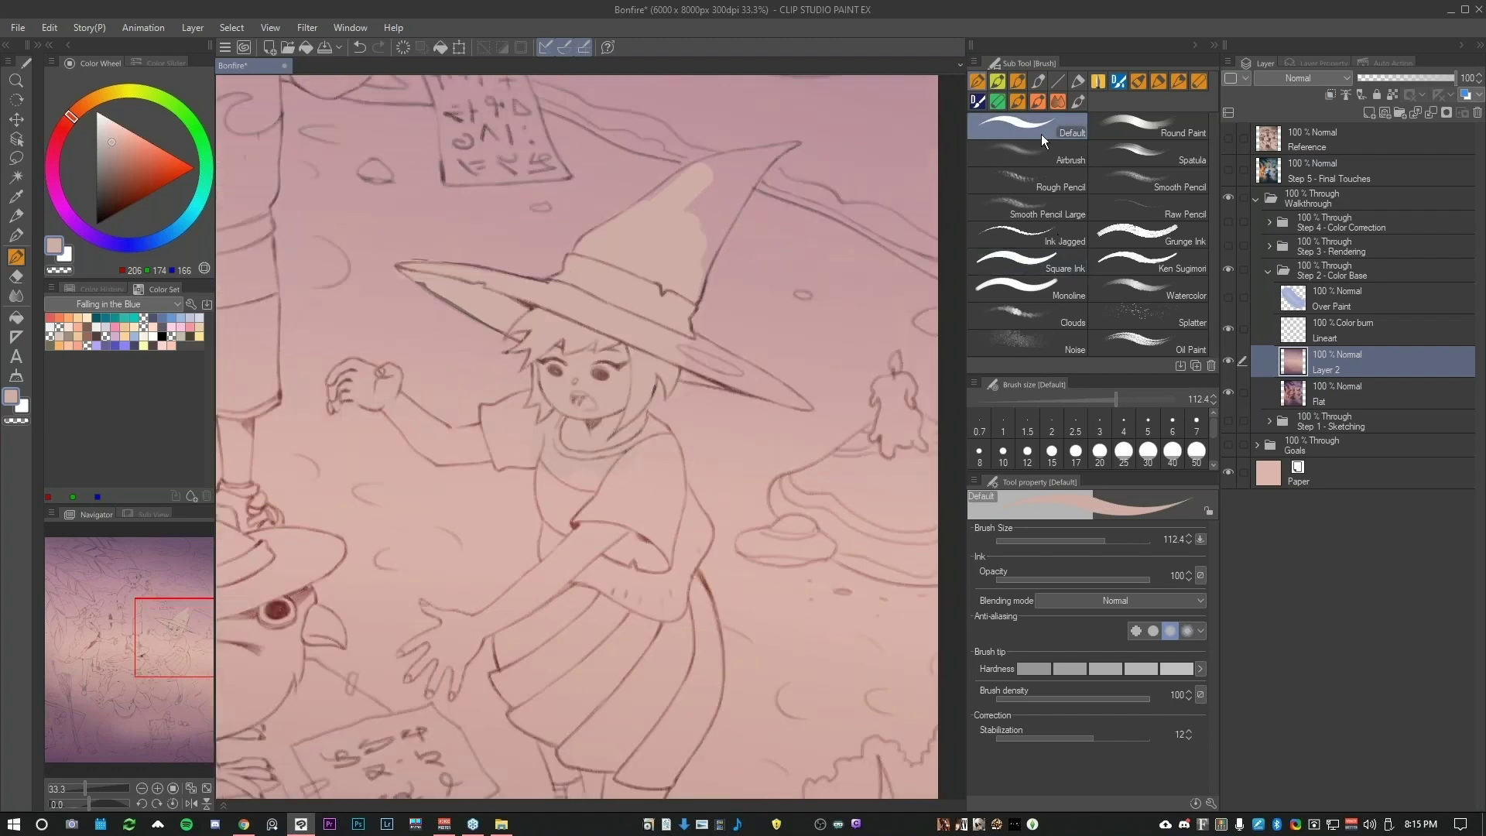
mouse_move(699, 200)
mouse_down()
mouse_move(721, 177)
mouse_move(666, 186)
mouse_up()
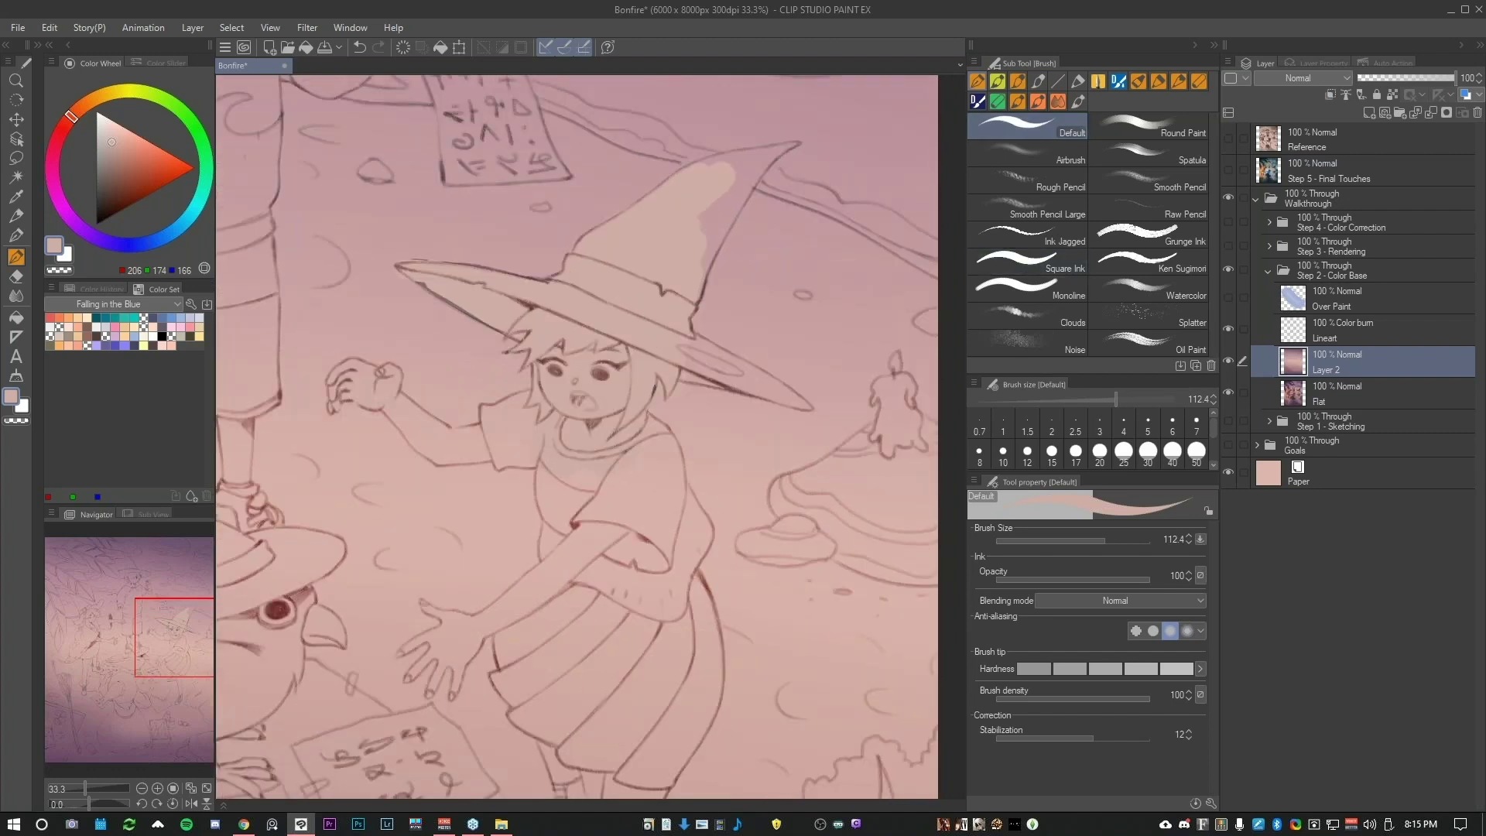
Compare with the Flat layer, restore the gradient layer, and paint the witch's fringe dark purple (RGB 49, 35, 61) with the Watercolor brush at size 37.
click(1182, 290)
scroll(581, 338, up, 1)
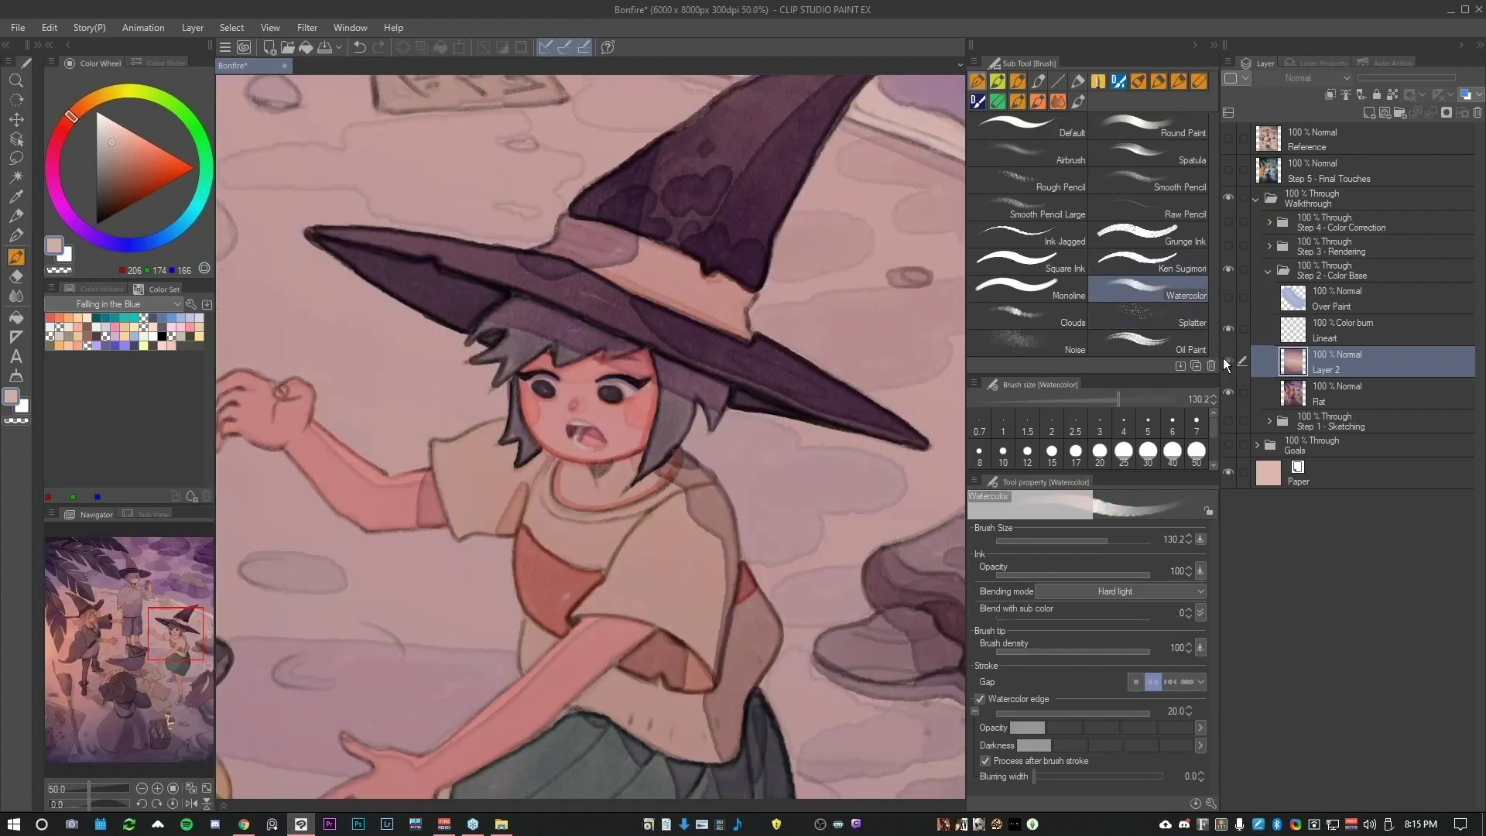
click(1230, 363)
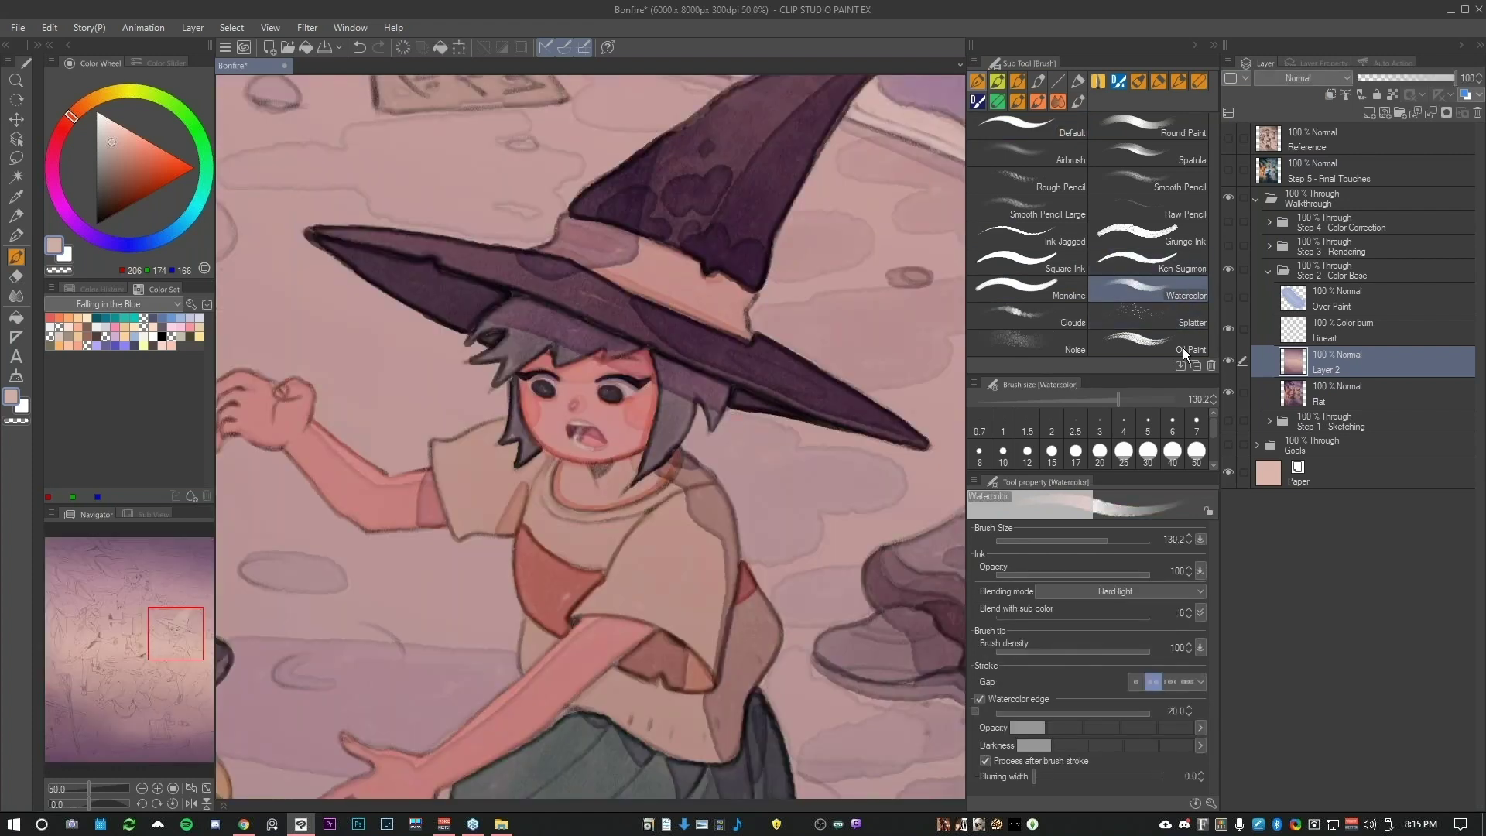
click(108, 194)
click(84, 232)
drag(589, 331, 579, 333)
mouse_move(787, 341)
mouse_down()
mouse_move(799, 308)
mouse_move(707, 221)
mouse_up()
mouse_move(450, 323)
mouse_down()
mouse_move(434, 381)
mouse_move(447, 348)
mouse_move(495, 321)
mouse_move(465, 319)
mouse_move(579, 301)
mouse_move(522, 353)
mouse_move(507, 329)
mouse_move(540, 323)
mouse_move(489, 368)
mouse_move(474, 408)
mouse_move(465, 379)
mouse_move(451, 394)
mouse_move(484, 342)
mouse_move(478, 367)
mouse_move(461, 365)
mouse_up()
key(ctrl+z)
click(106, 203)
drag(488, 336, 473, 367)
click(437, 356)
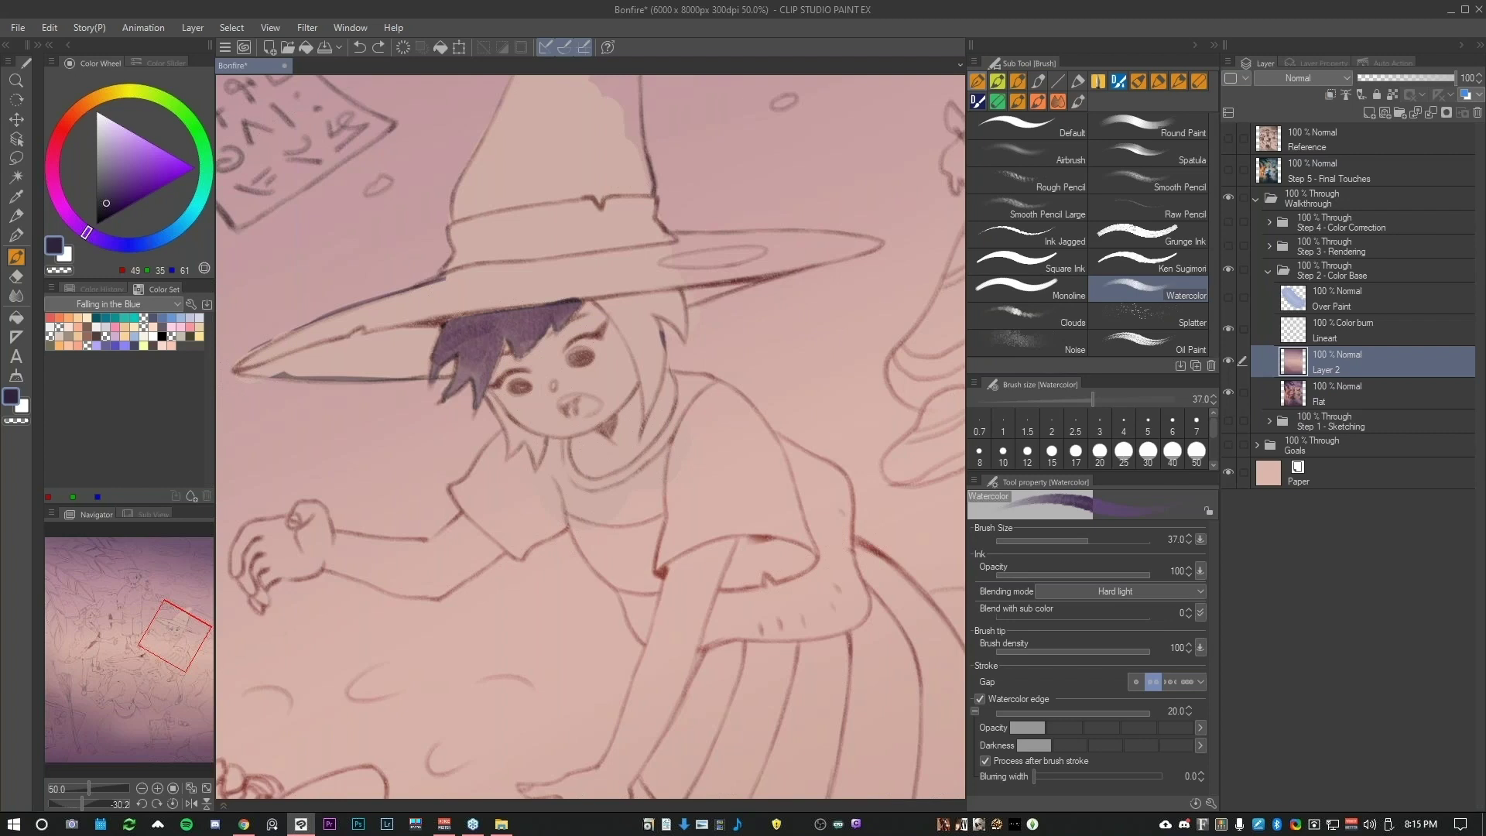
Fill the remaining hair locks on both sides of the witch's face with the dark purple.
key(ctrl+y)
drag(589, 364, 544, 355)
drag(696, 387, 656, 340)
mouse_move(487, 325)
mouse_down()
mouse_move(556, 279)
mouse_move(571, 307)
mouse_move(505, 323)
mouse_move(535, 337)
mouse_move(583, 407)
mouse_move(571, 353)
mouse_move(539, 316)
mouse_move(528, 327)
mouse_move(576, 391)
mouse_up()
key(space)
mouse_move(666, 408)
mouse_down()
mouse_move(670, 332)
mouse_move(610, 504)
mouse_move(537, 299)
mouse_move(569, 365)
mouse_up()
key(shift+space)
key(b)
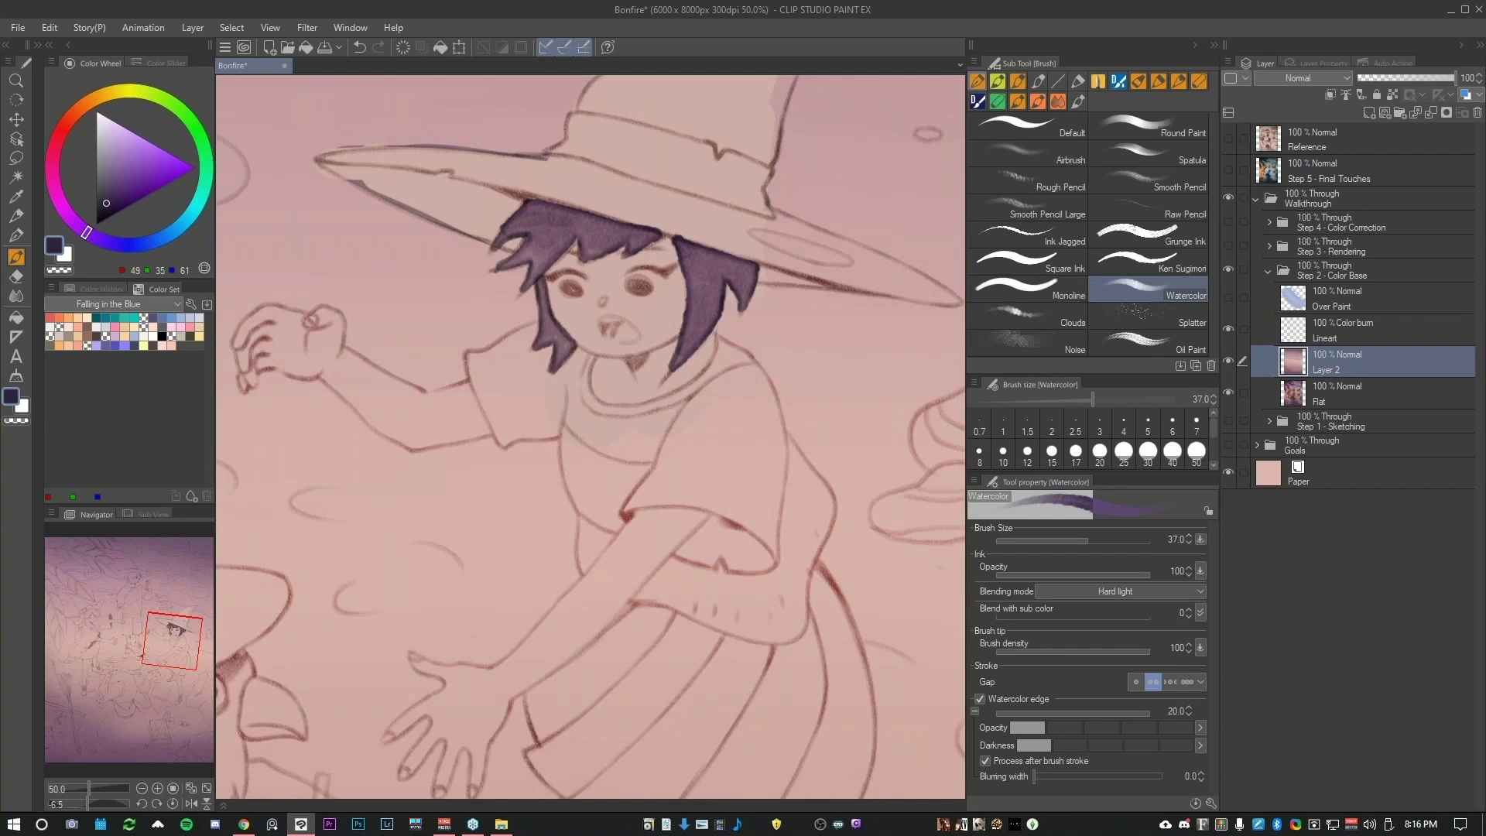
scroll(823, 403, down, 2)
scroll(721, 402, up, 2)
mouse_move(722, 403)
mouse_down()
mouse_move(700, 436)
mouse_move(726, 440)
mouse_up()
Choose a salmon skin colour (RGB 255, 164, 145) after testing a dull brown.
key(shift+space)
click(75, 114)
drag(121, 170, 112, 178)
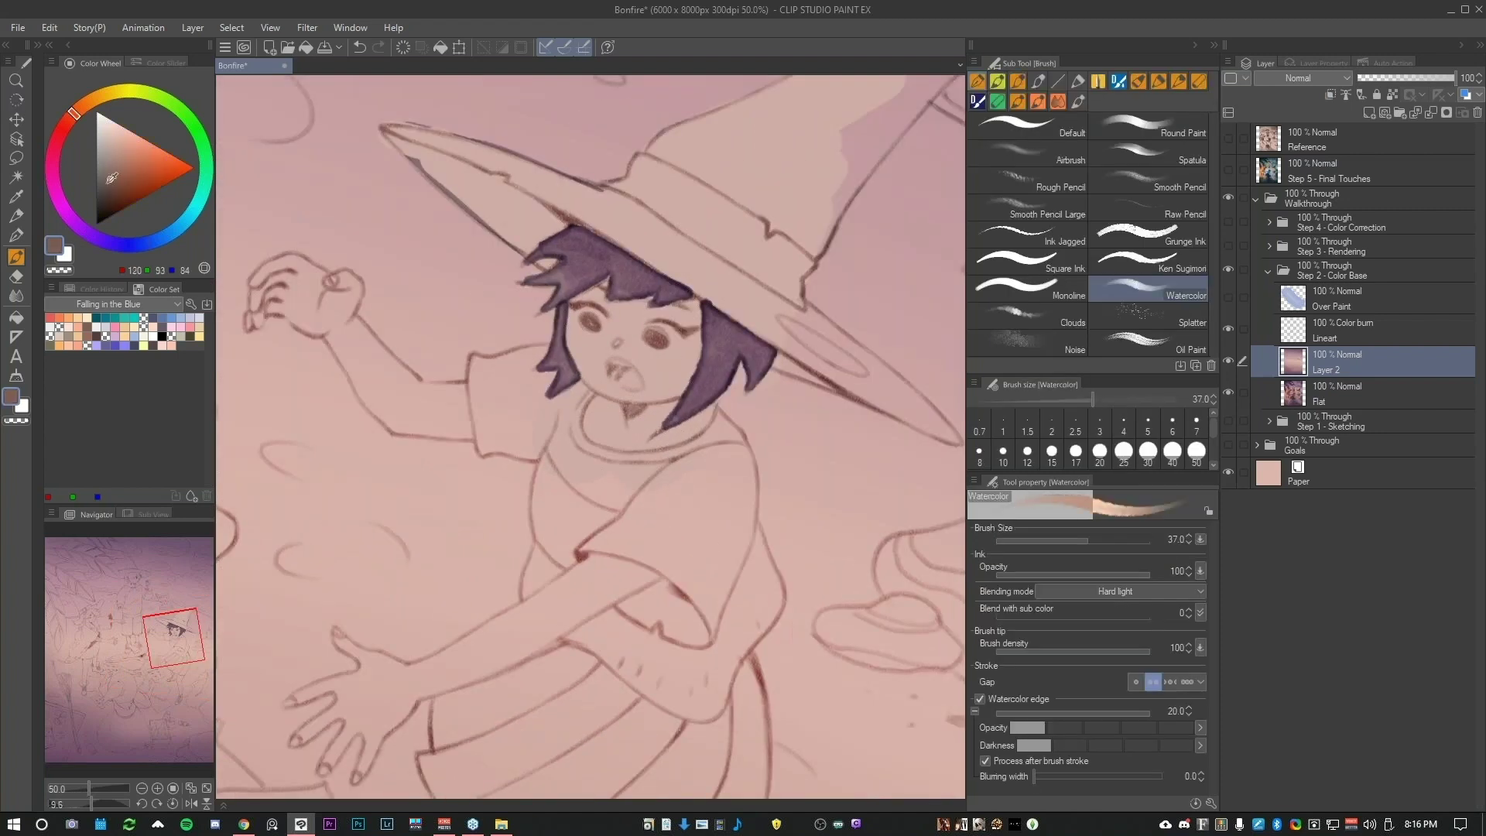
click(70, 116)
click(110, 158)
click(139, 136)
drag(595, 512, 441, 525)
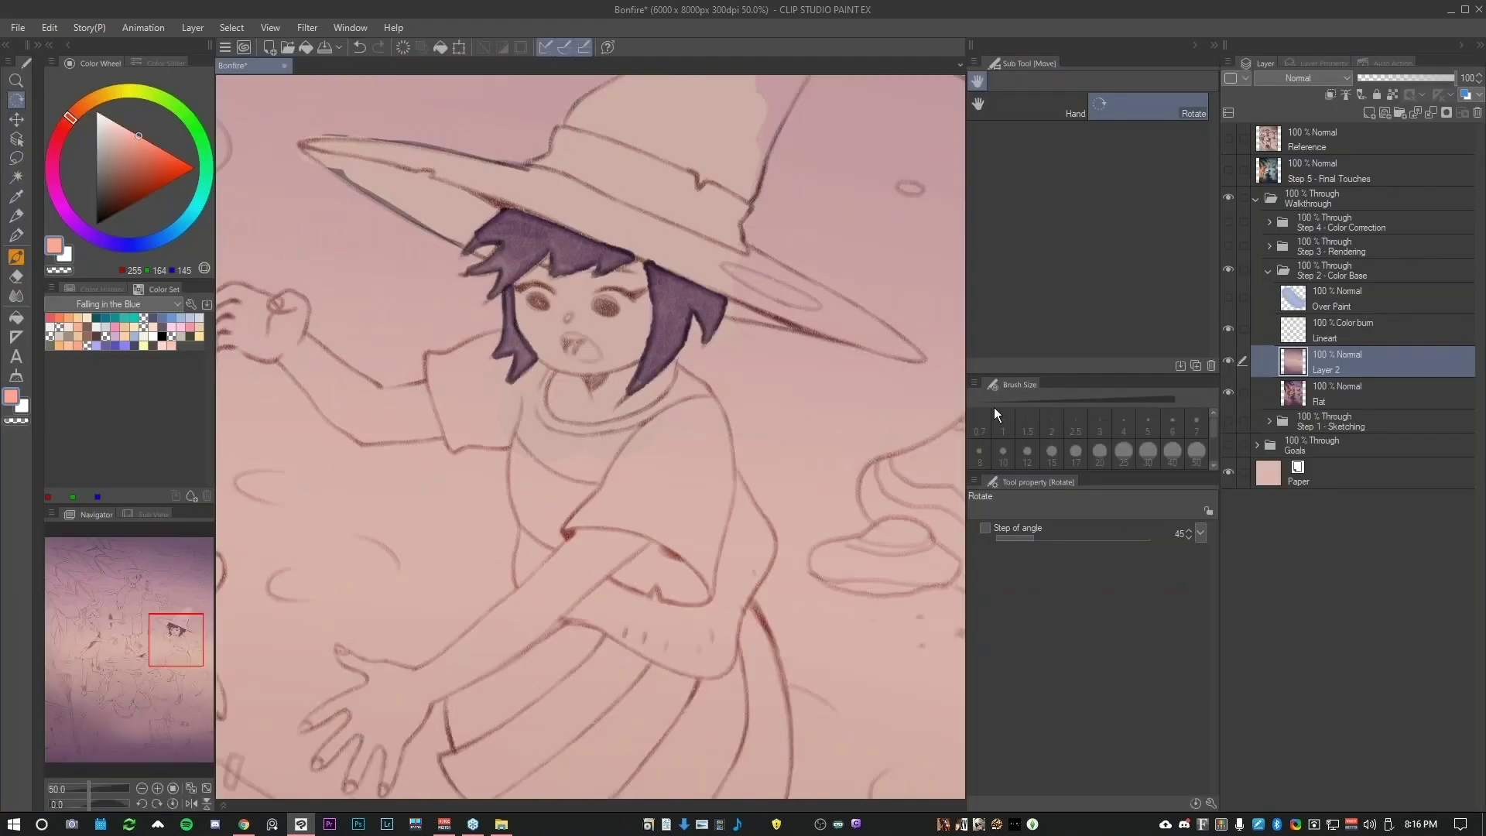
key(b)
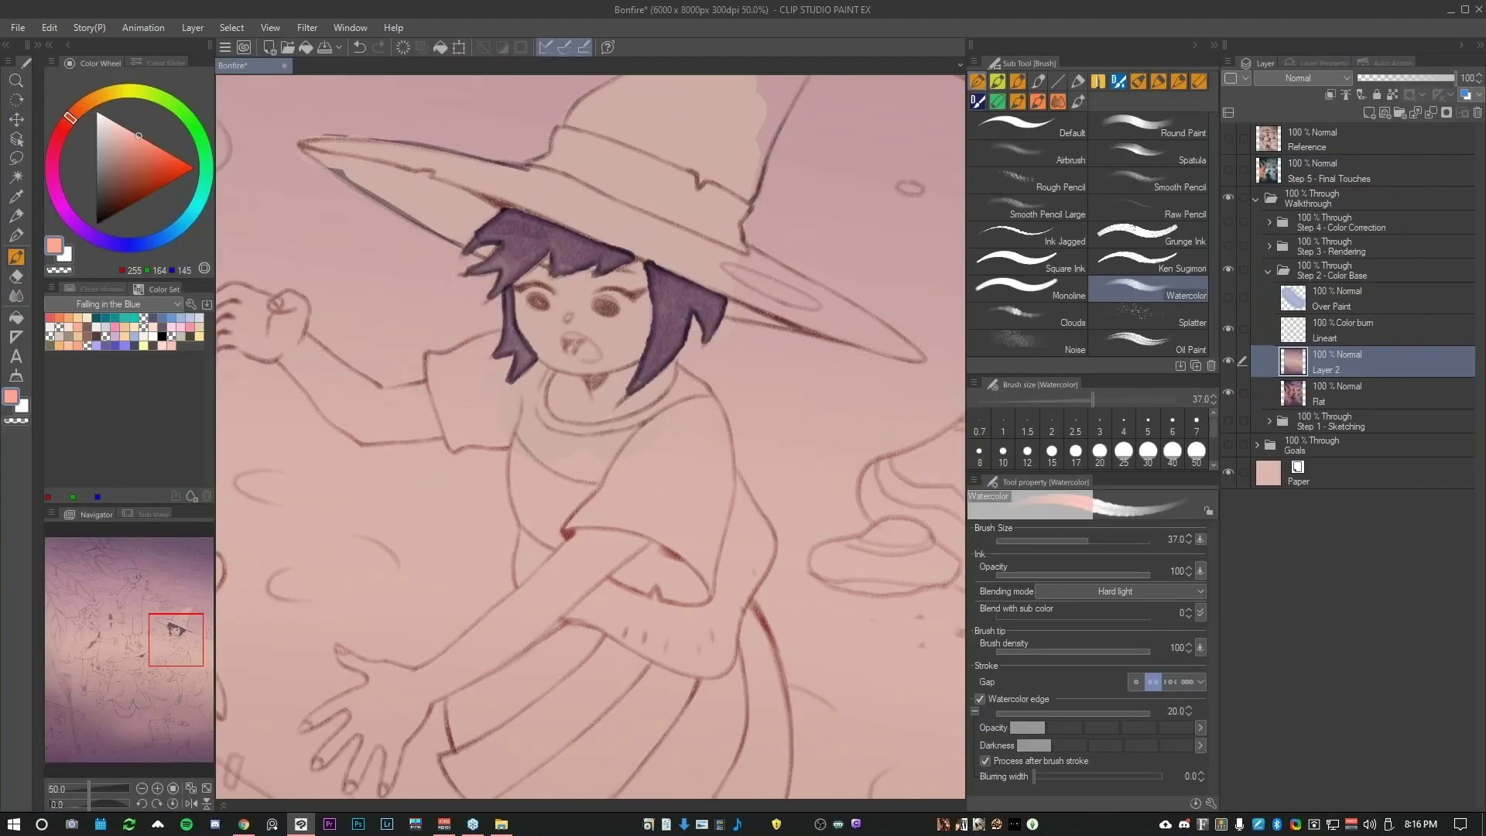
drag(728, 309, 743, 333)
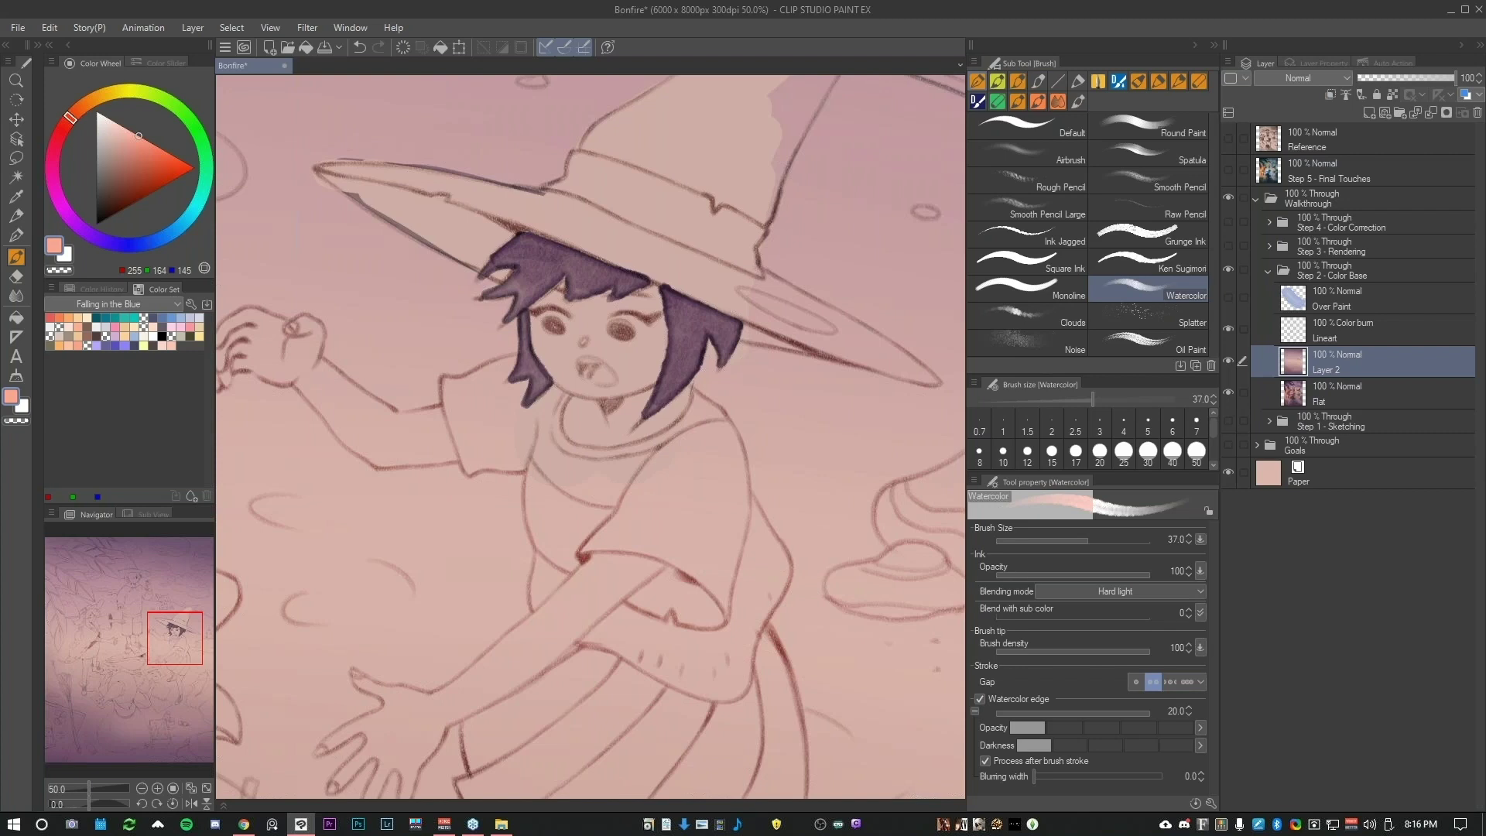
drag(727, 344, 660, 514)
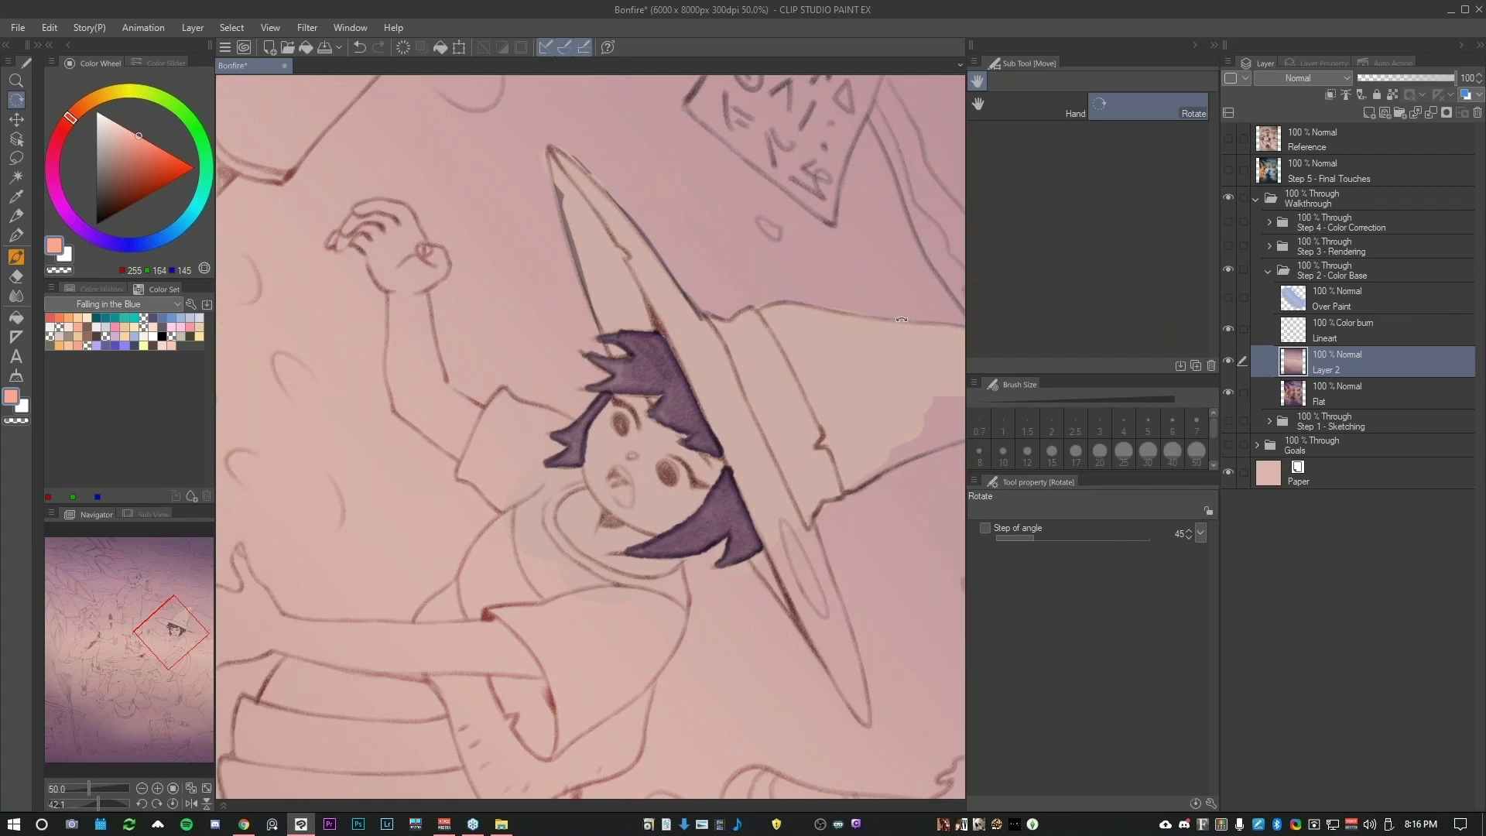
drag(697, 355, 689, 327)
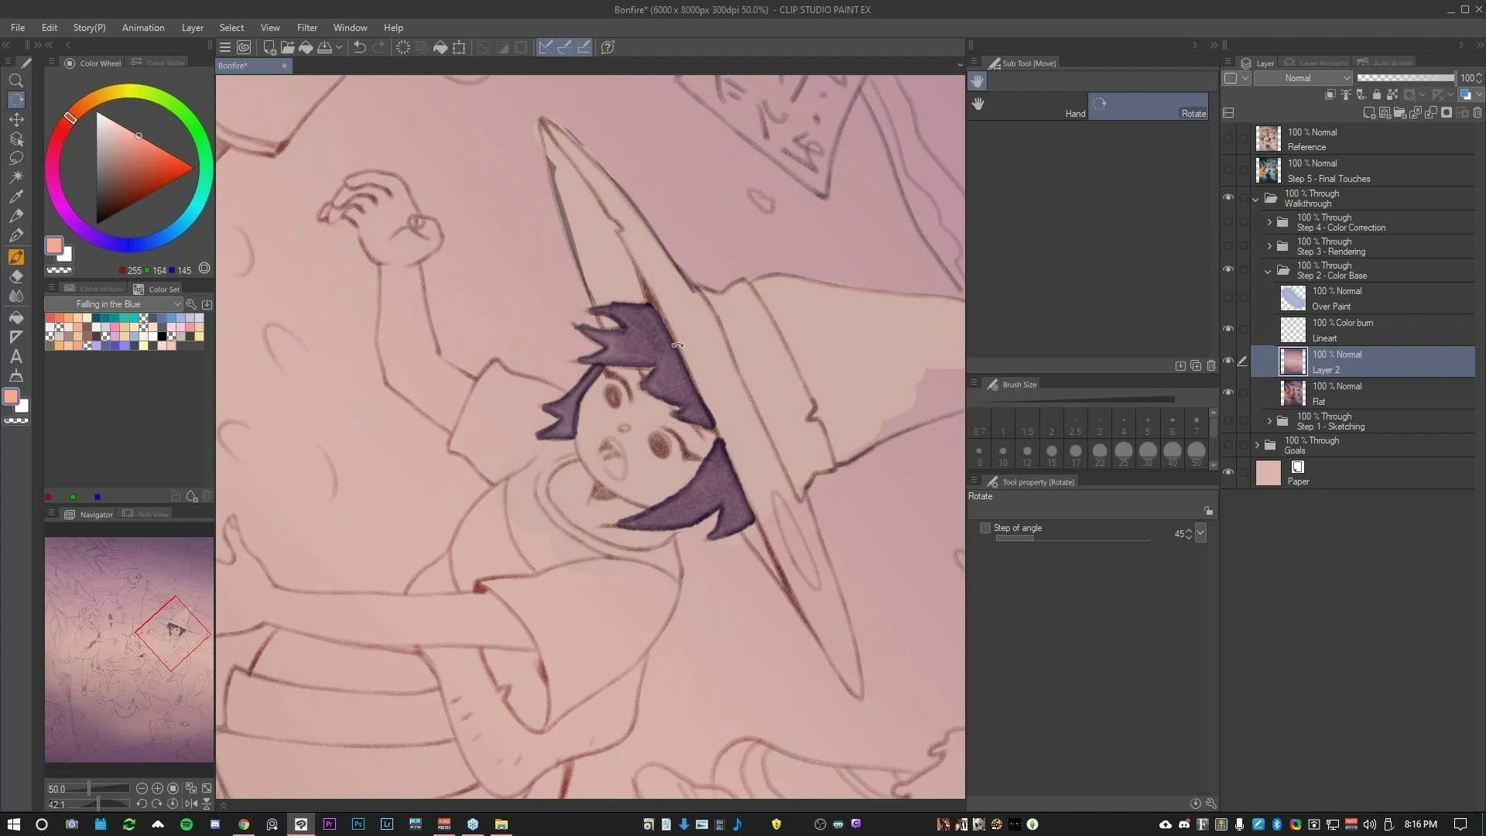
key(b)
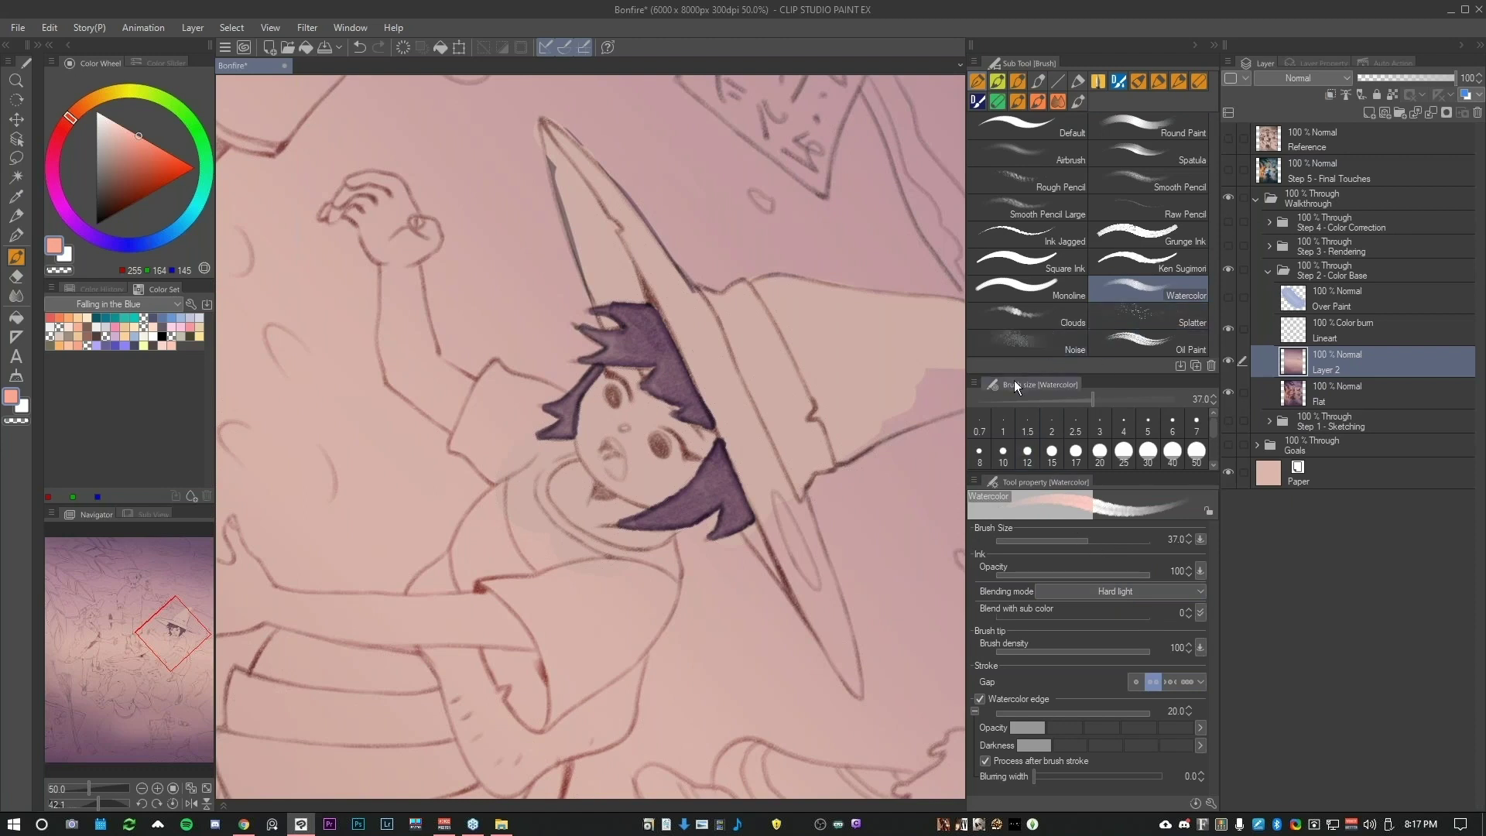
key(shift+space)
double_click(774, 371)
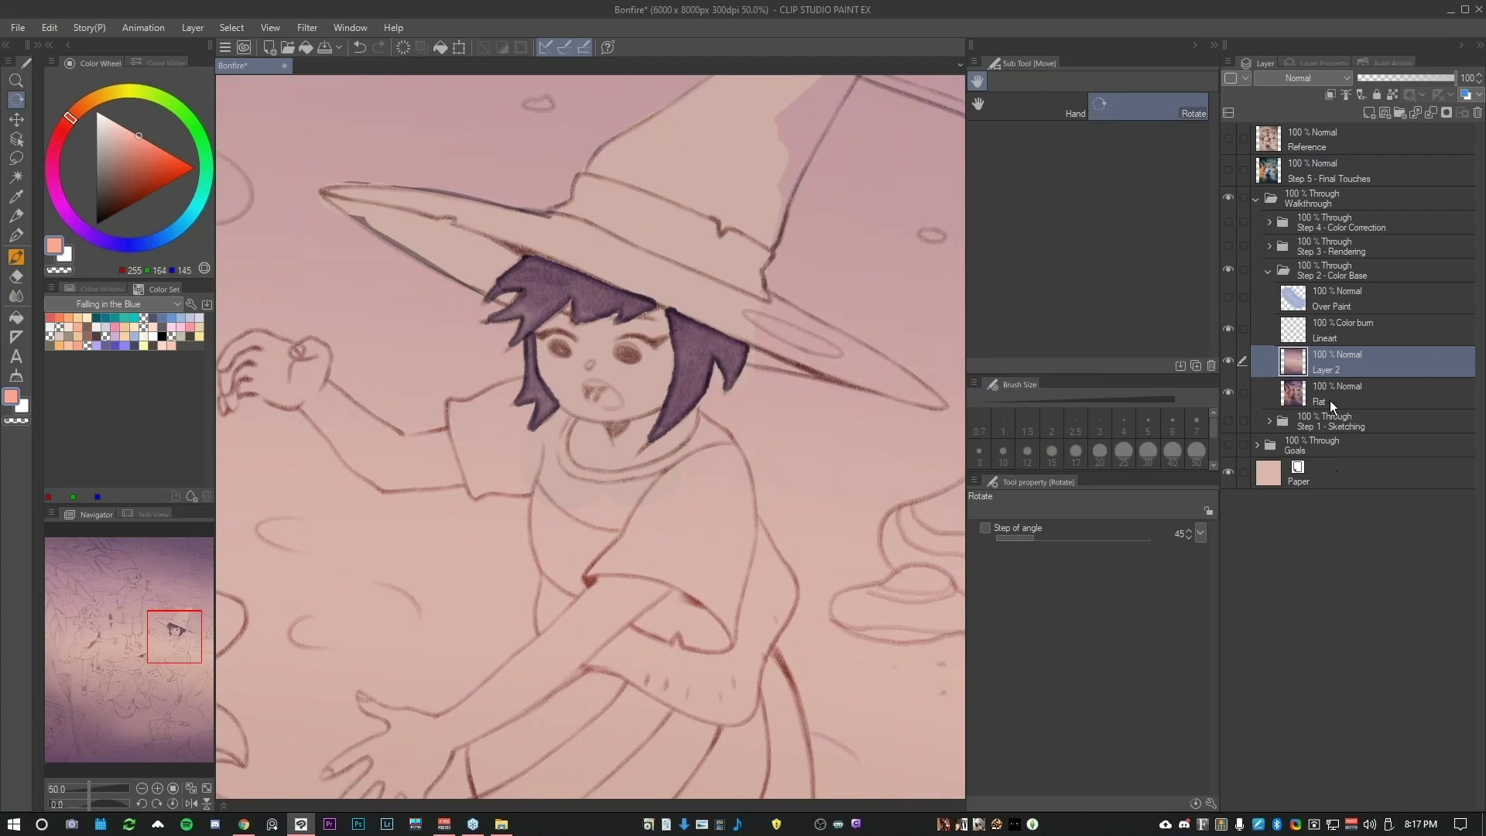
key(b)
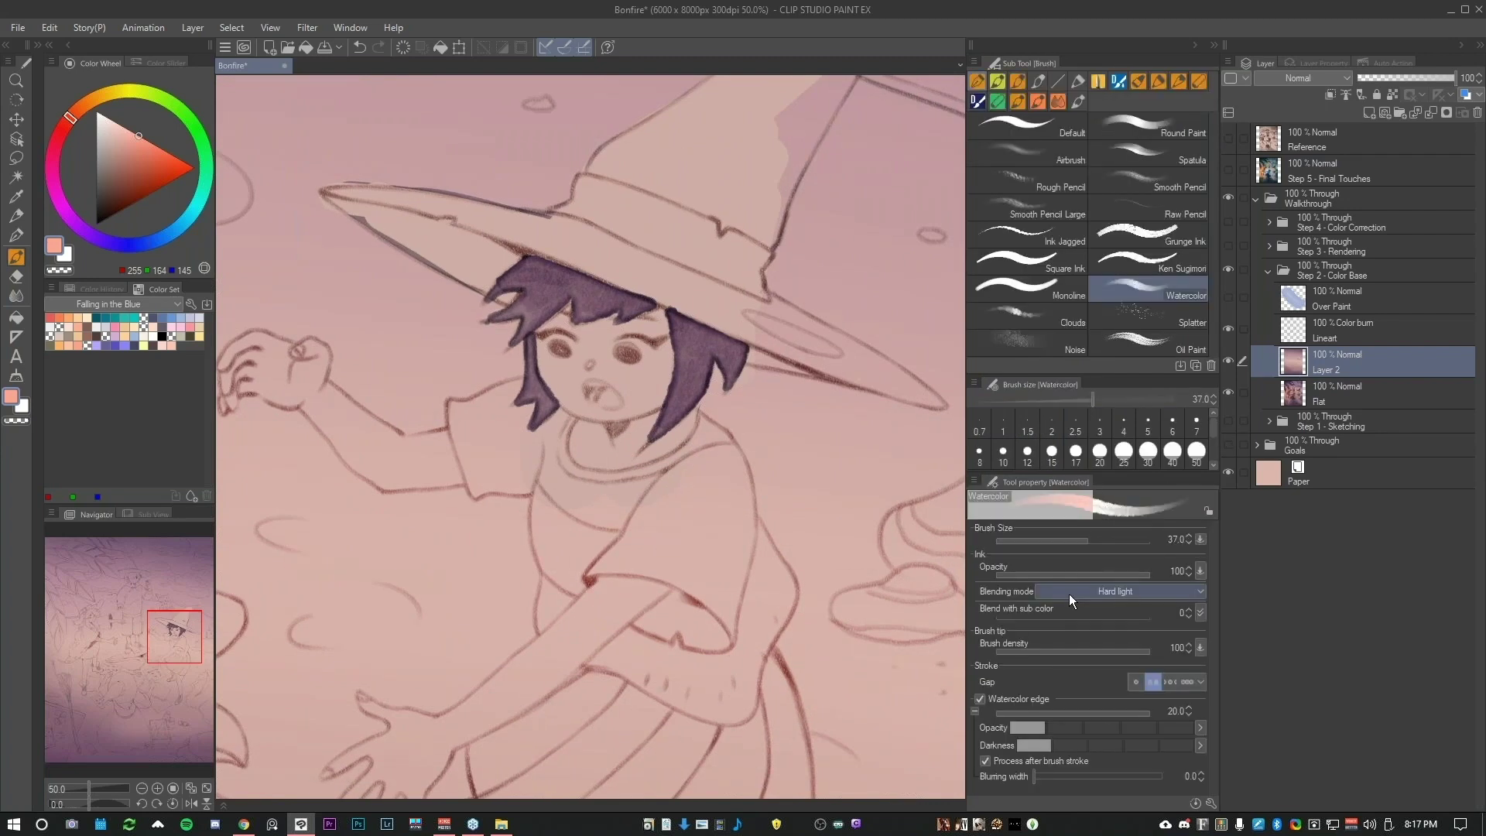
Set the Watercolor brush's blending mode to Multiply and paint the witch's face in light salmon (RGB 255, 187, 173).
click(1071, 596)
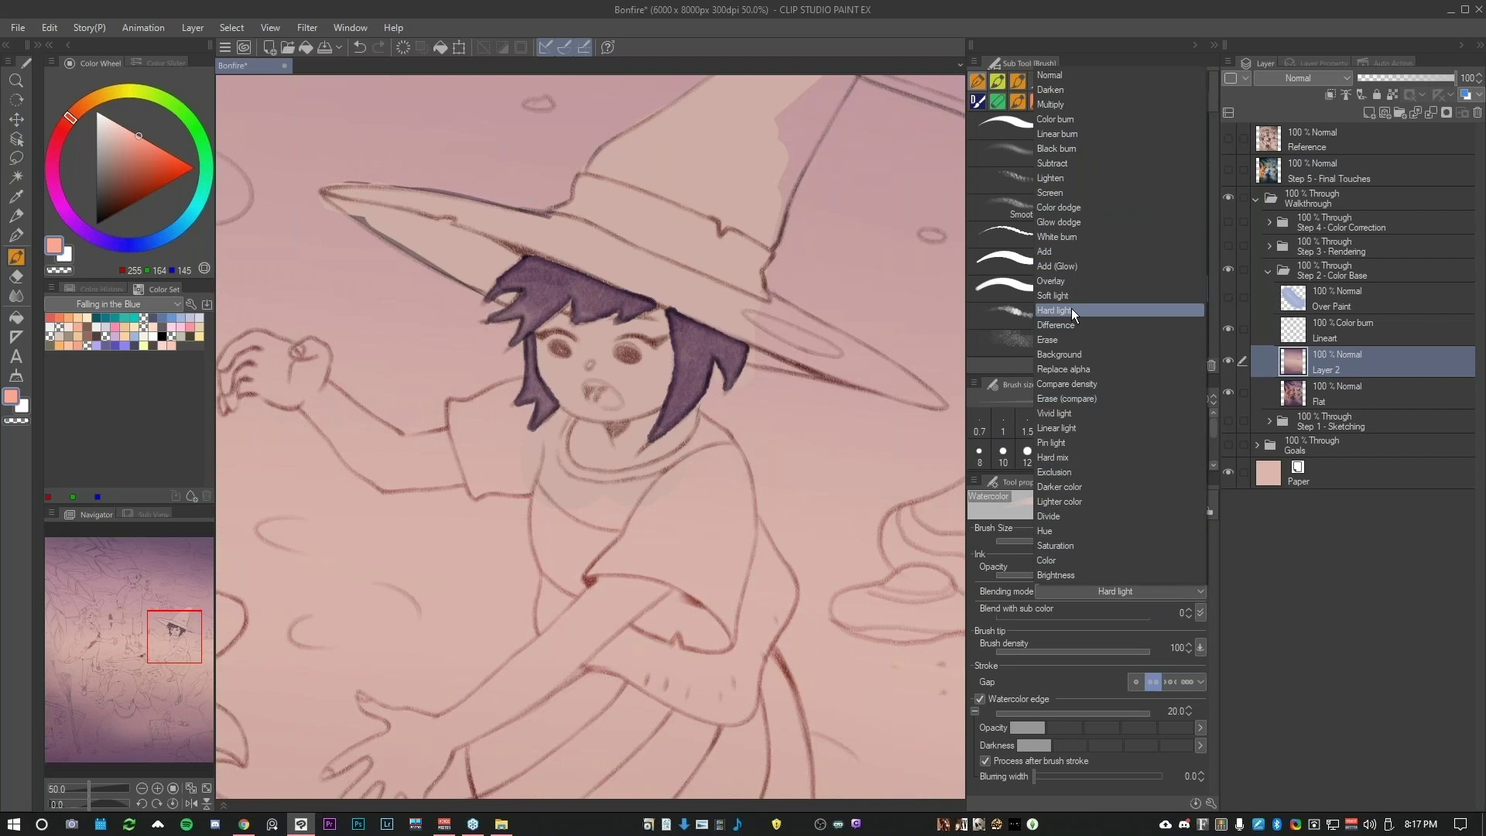
click(1074, 104)
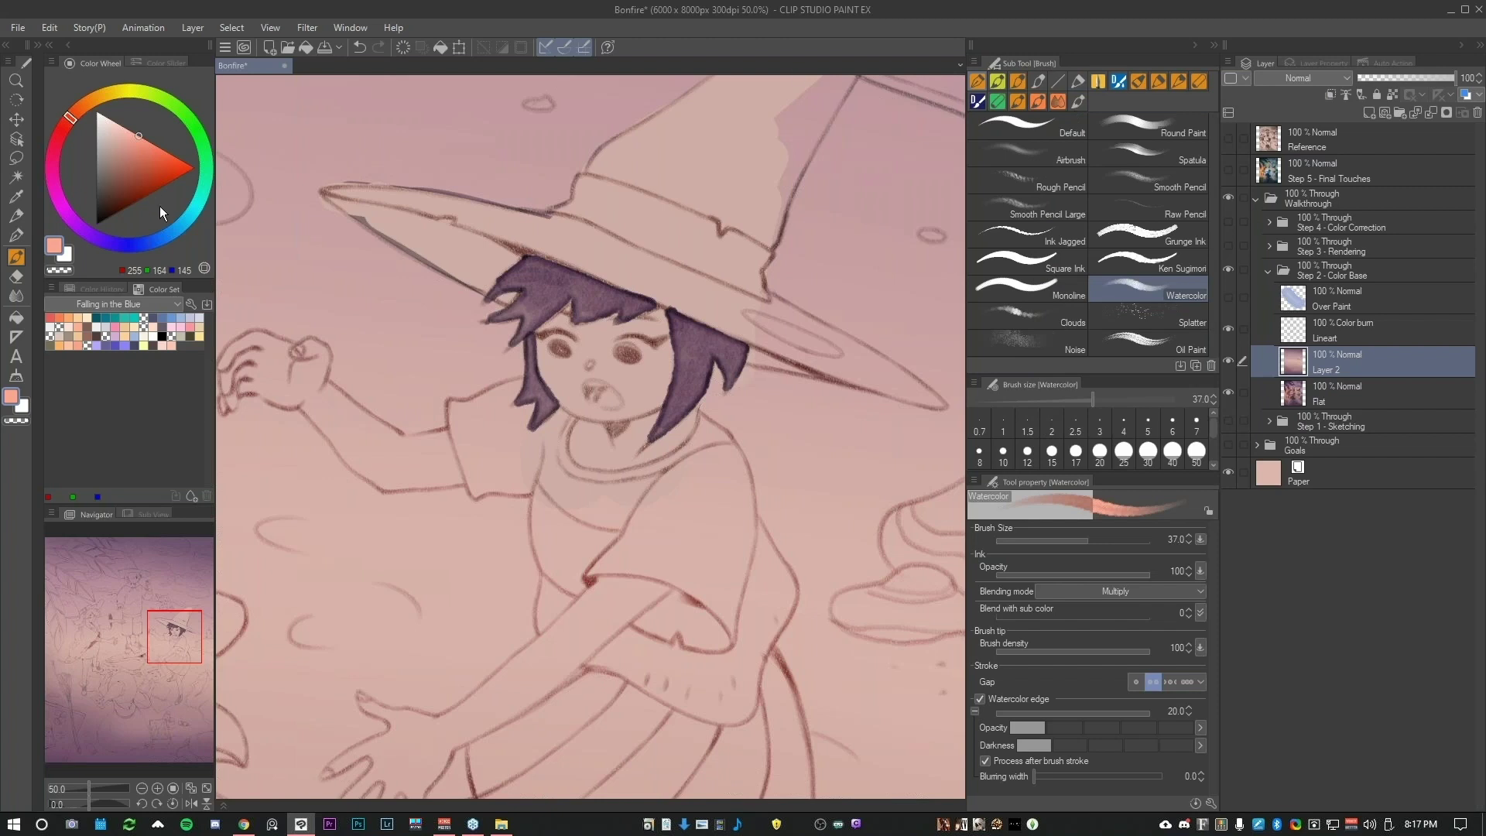
click(129, 130)
mouse_move(554, 336)
mouse_down()
mouse_move(548, 380)
mouse_move(565, 317)
mouse_move(551, 401)
mouse_move(574, 332)
mouse_move(653, 318)
mouse_move(667, 391)
mouse_move(623, 416)
mouse_move(575, 412)
mouse_move(650, 333)
mouse_move(646, 394)
mouse_up()
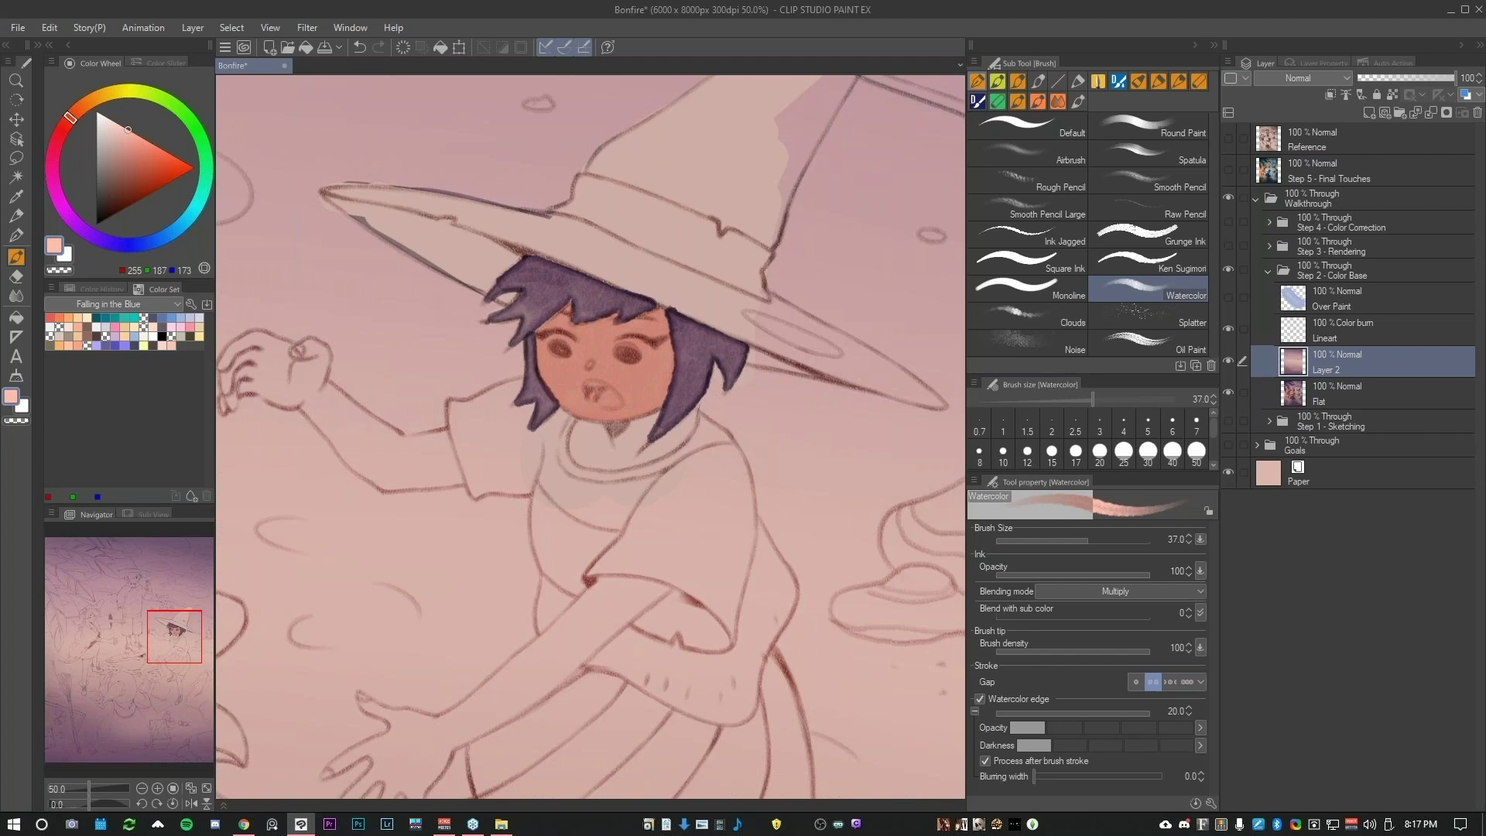
drag(706, 348, 698, 332)
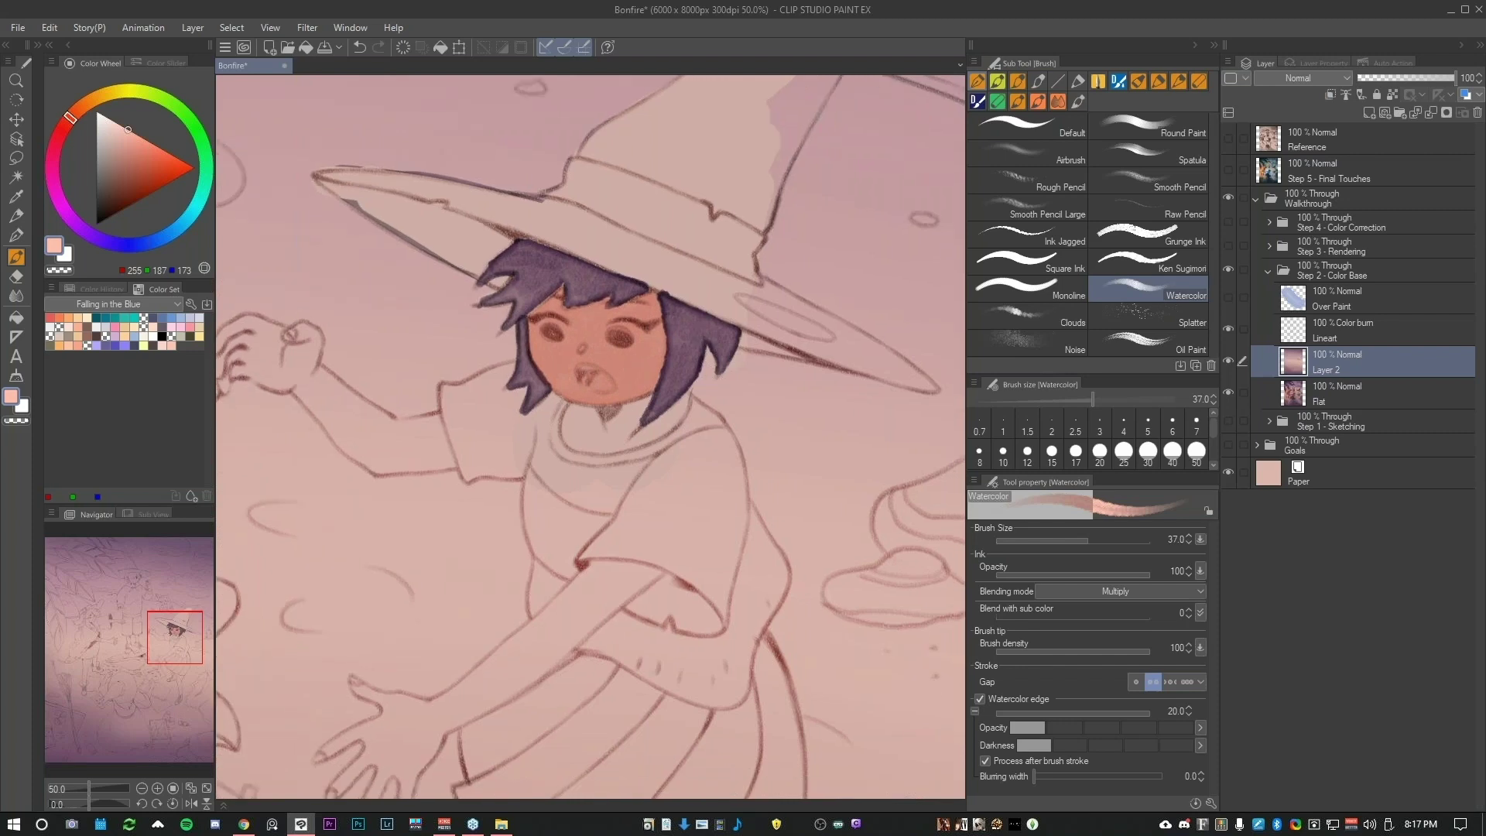
Undo the salmon face fill and repaint the face and neck in a paler pink (RGB 255, 215, 206).
key(ctrl+z)
click(116, 123)
drag(539, 331, 544, 358)
mouse_move(541, 302)
mouse_down()
mouse_move(551, 365)
mouse_move(608, 308)
mouse_move(636, 313)
mouse_move(657, 355)
mouse_move(649, 383)
mouse_move(602, 404)
mouse_move(561, 391)
mouse_move(569, 329)
mouse_move(592, 393)
mouse_move(570, 428)
mouse_move(608, 453)
mouse_move(680, 417)
mouse_move(671, 404)
mouse_move(591, 418)
mouse_up()
mouse_move(603, 392)
mouse_down()
mouse_move(606, 334)
mouse_move(617, 381)
mouse_move(639, 337)
mouse_move(647, 378)
mouse_up()
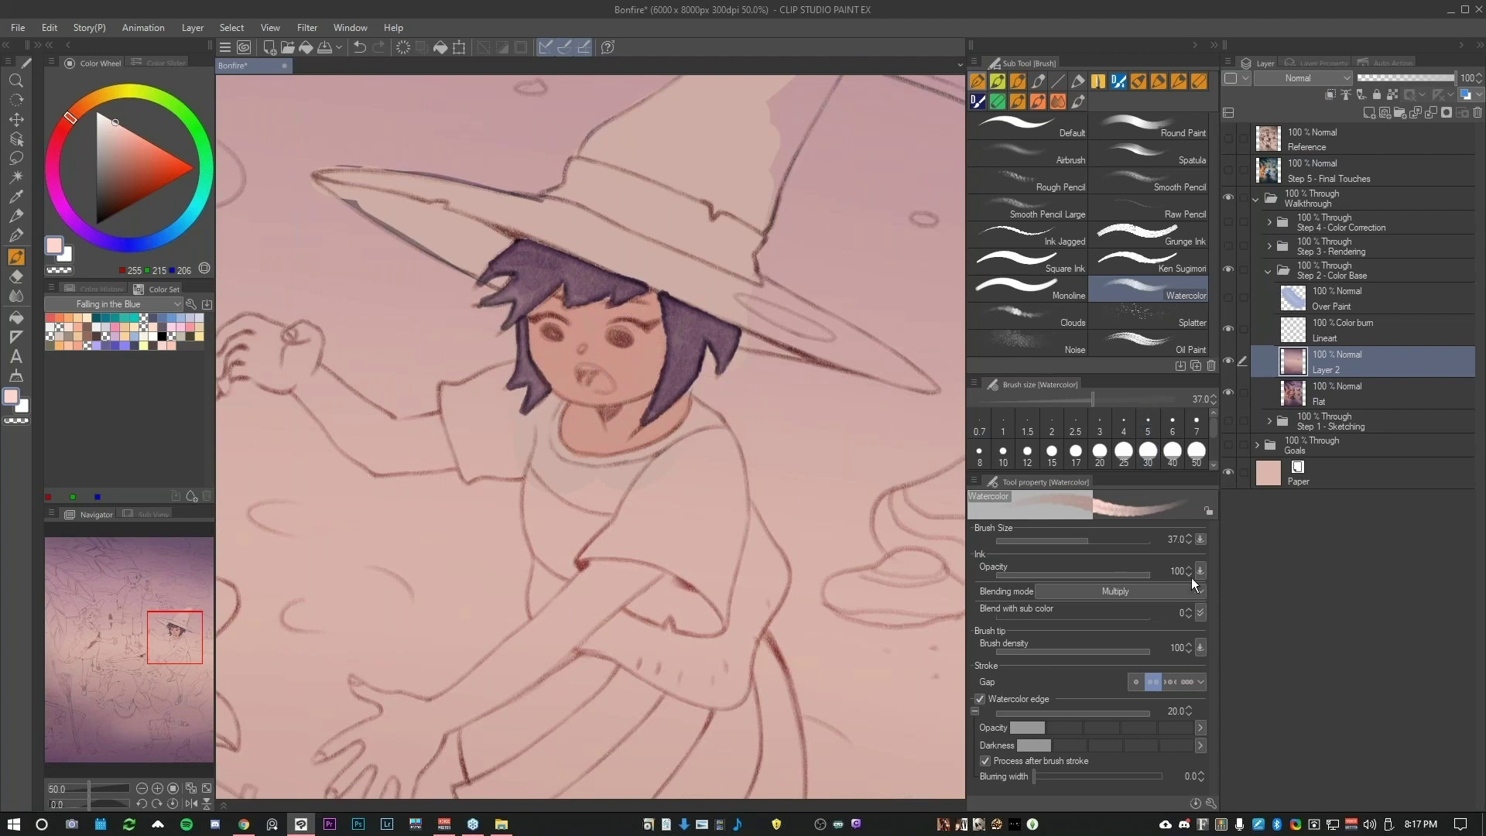
Set the brush's blending mode to Overlay, test a lighter tint over the witch's eye, and undo the test strokes.
click(1151, 591)
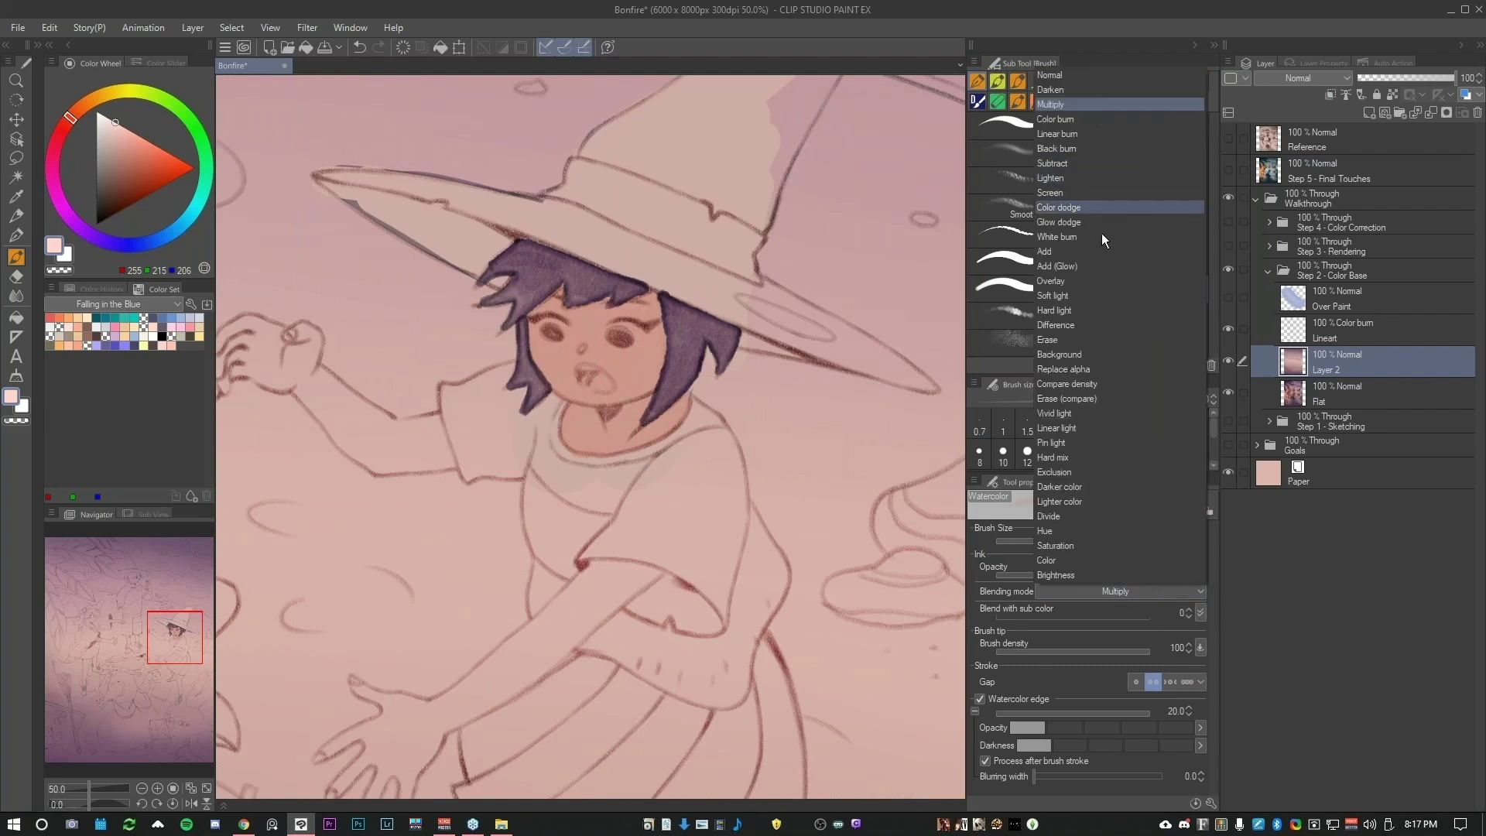
click(1085, 281)
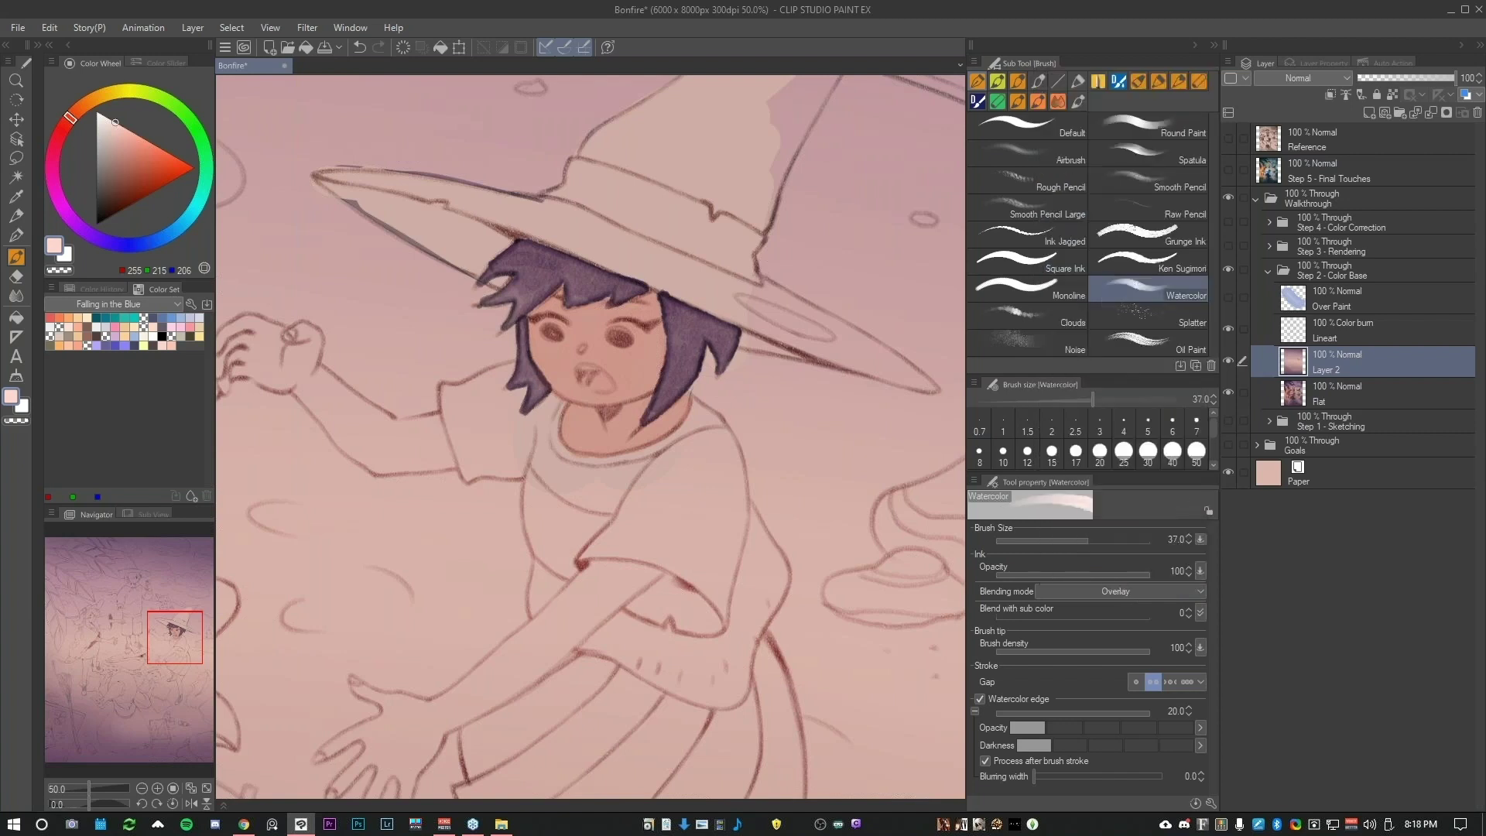
drag(121, 124, 107, 117)
mouse_move(544, 335)
mouse_down()
mouse_move(559, 332)
mouse_move(541, 335)
mouse_up()
key(ctrl+z)
key(ctrl+z)
key(ctrl+z)
Tint the witch's eyes in Overlay mode with dusty pink (RGB 214, 173, 165) and deepen them with dark brown (RGB 66, 50, 47).
drag(129, 135, 116, 140)
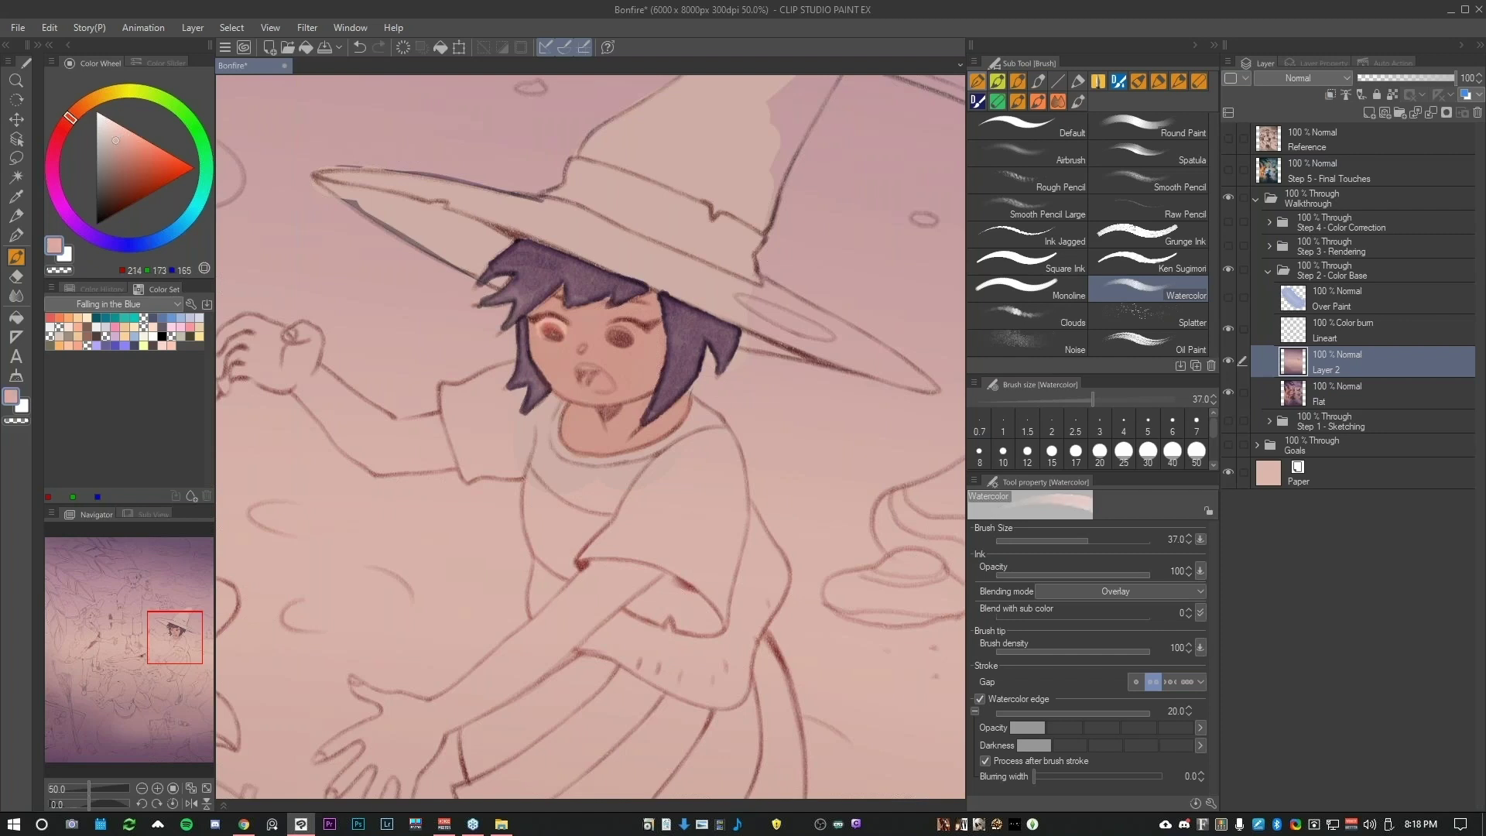
drag(621, 328, 636, 329)
drag(115, 140, 105, 181)
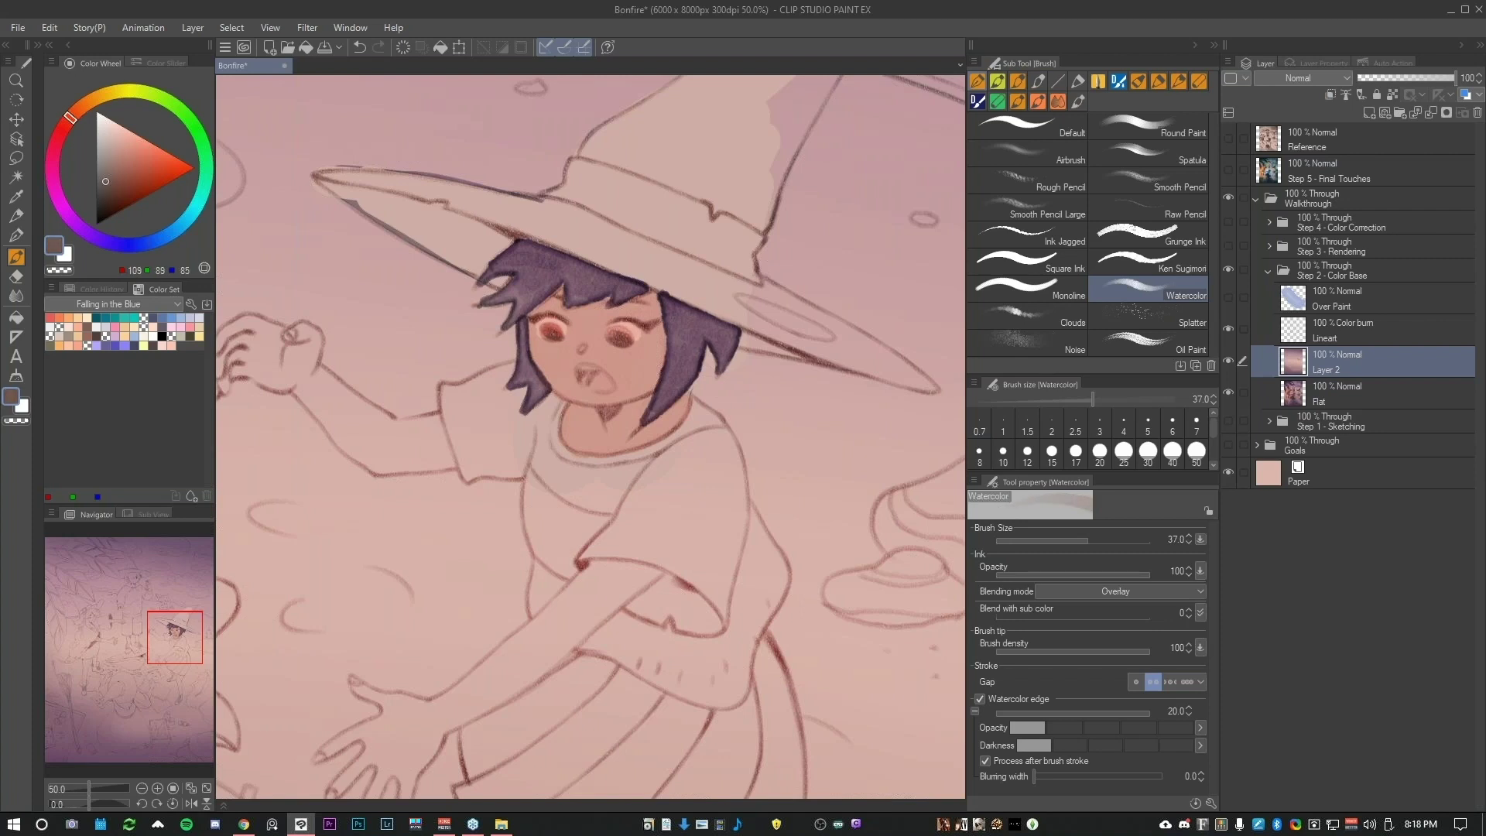
click(104, 199)
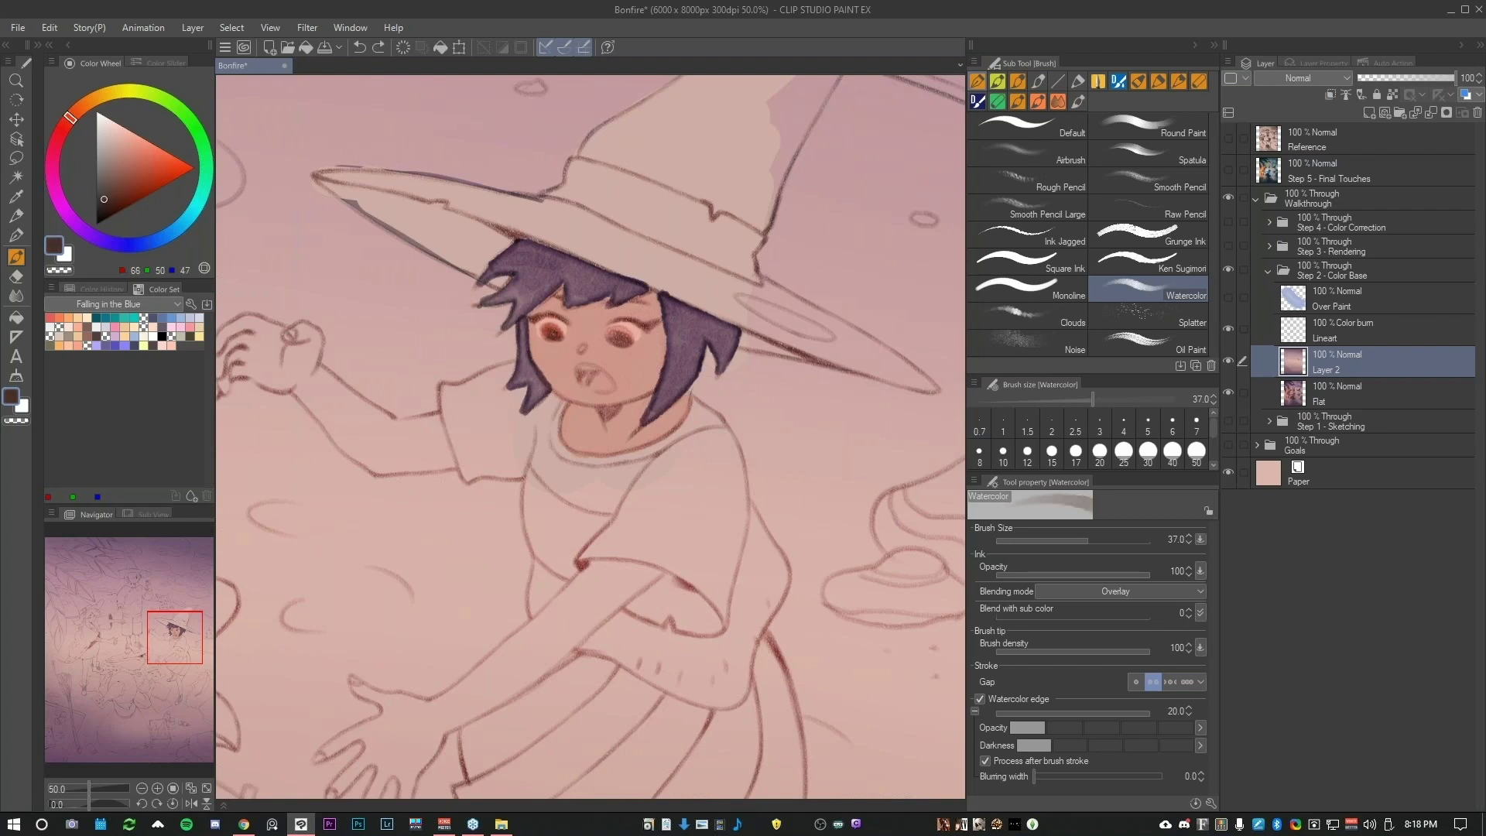
drag(614, 336, 626, 341)
key(ctrl+minus)
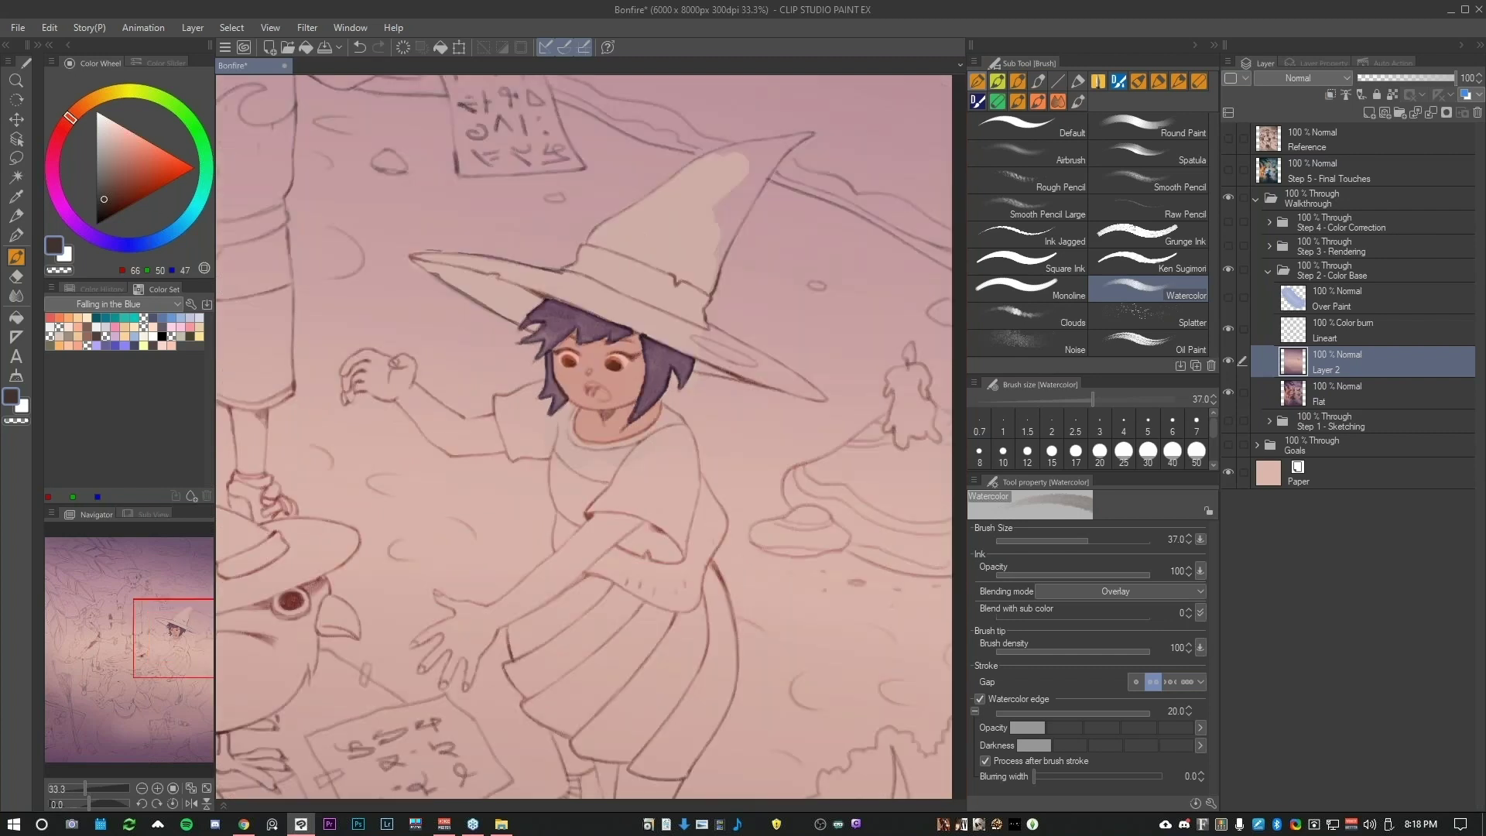
drag(508, 542, 566, 464)
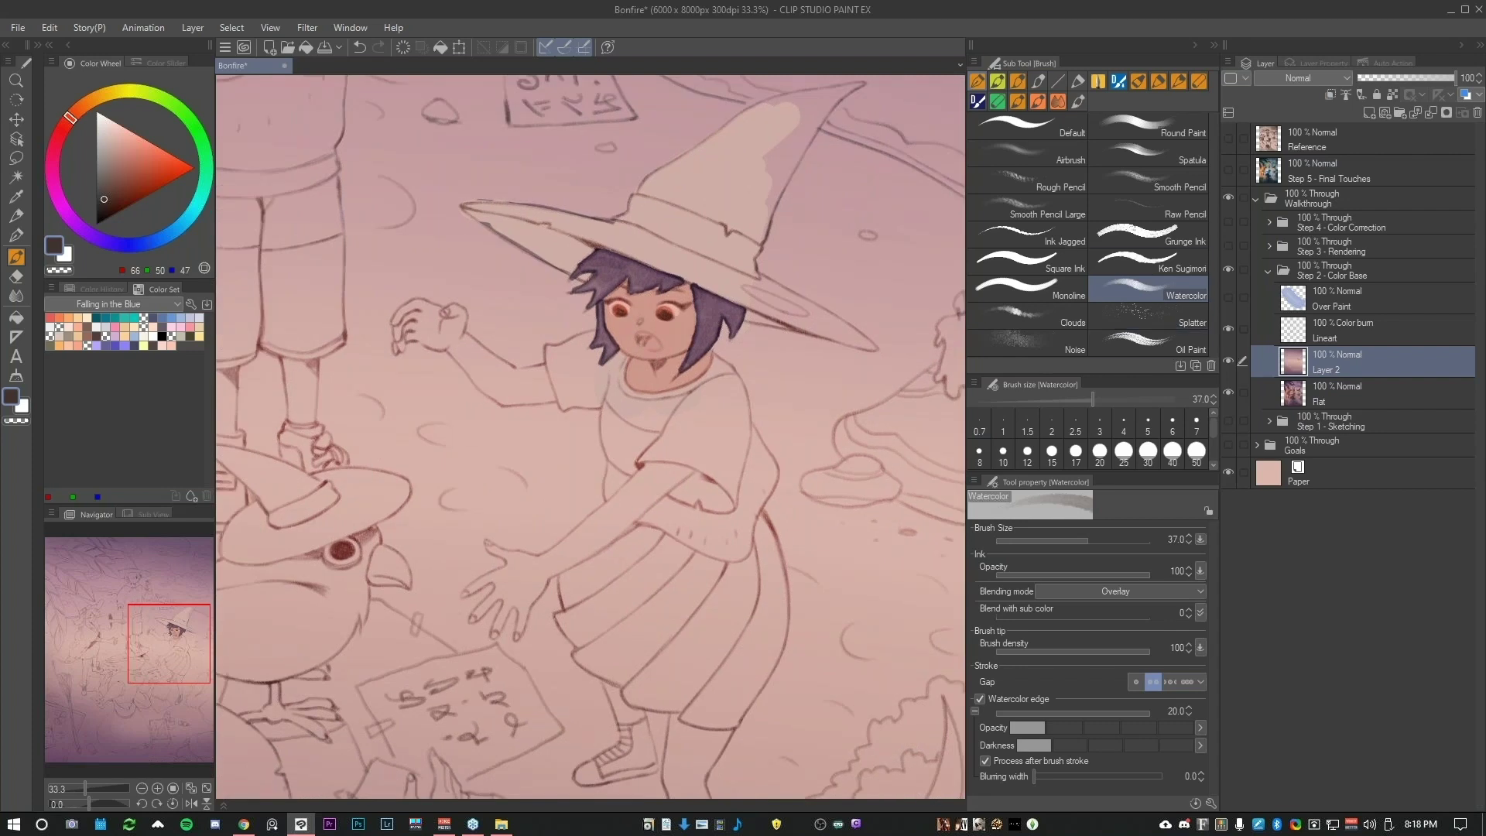
Hide Layer 2 to uncover the finished flat colours around the boy in the hoodie.
drag(644, 360, 609, 399)
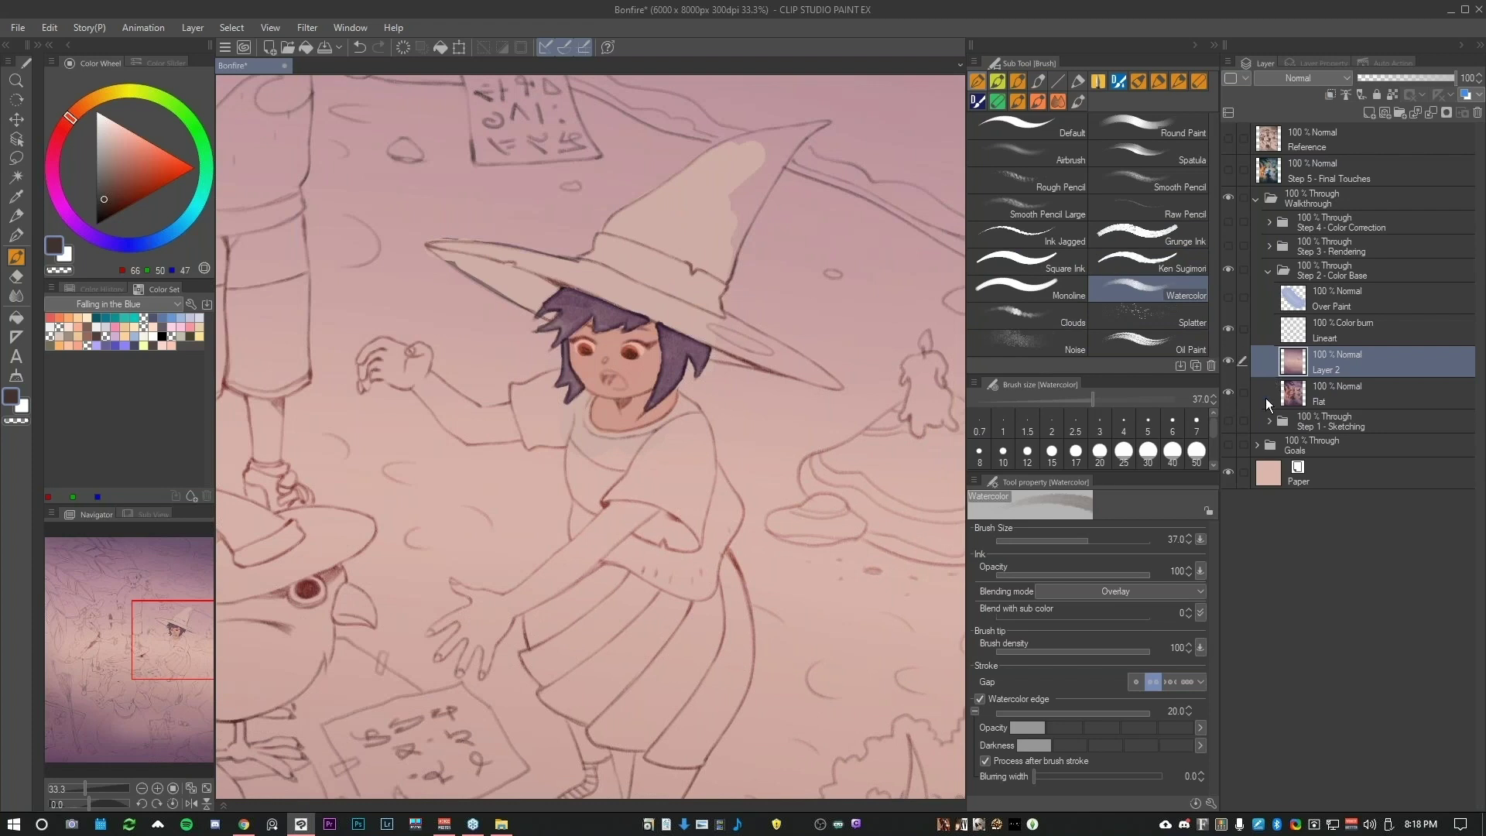
click(1229, 362)
mouse_move(598, 317)
mouse_down()
mouse_move(656, 322)
mouse_move(660, 548)
mouse_move(616, 614)
mouse_move(722, 466)
mouse_move(674, 345)
mouse_move(793, 399)
mouse_up()
scroll(674, 346, up, 3)
Select the Flat layer, try pale mauve (RGB 184, 167, 179) Multiply fold shadows on the boy's hoodie, and undo them.
drag(104, 197, 53, 182)
drag(689, 401, 681, 370)
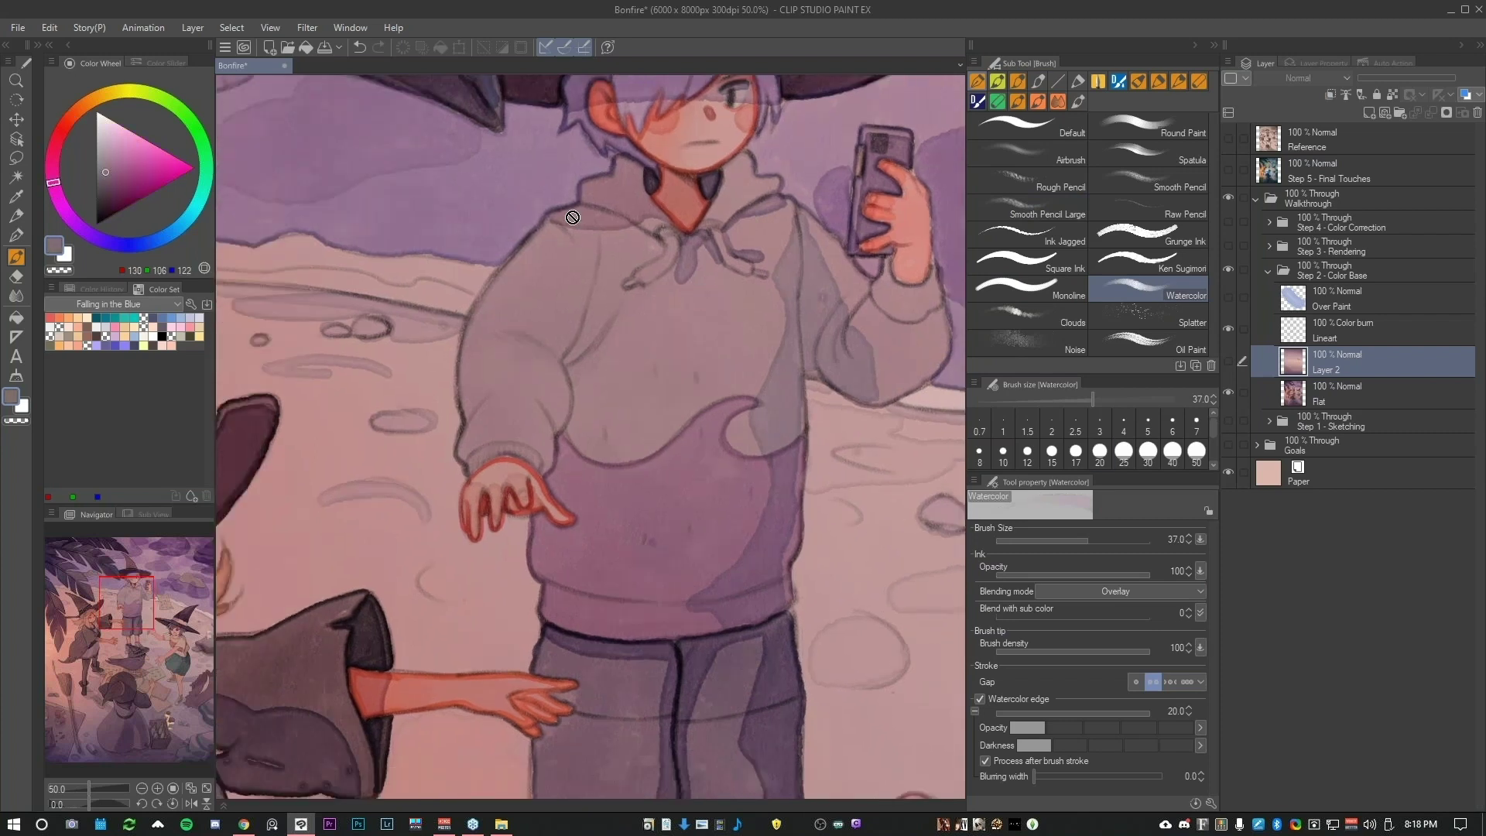
click(1150, 595)
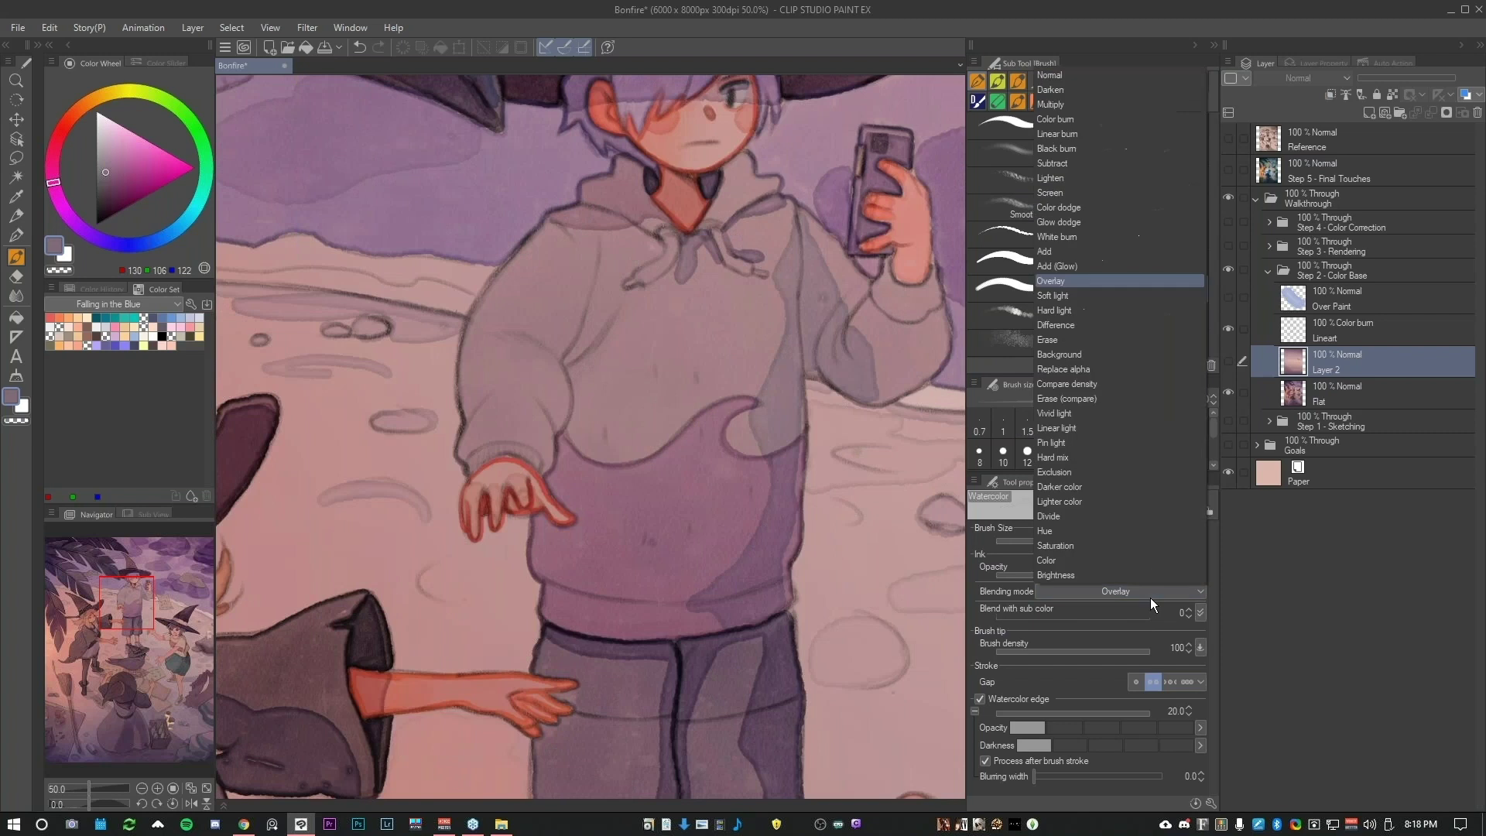
click(1075, 104)
click(103, 147)
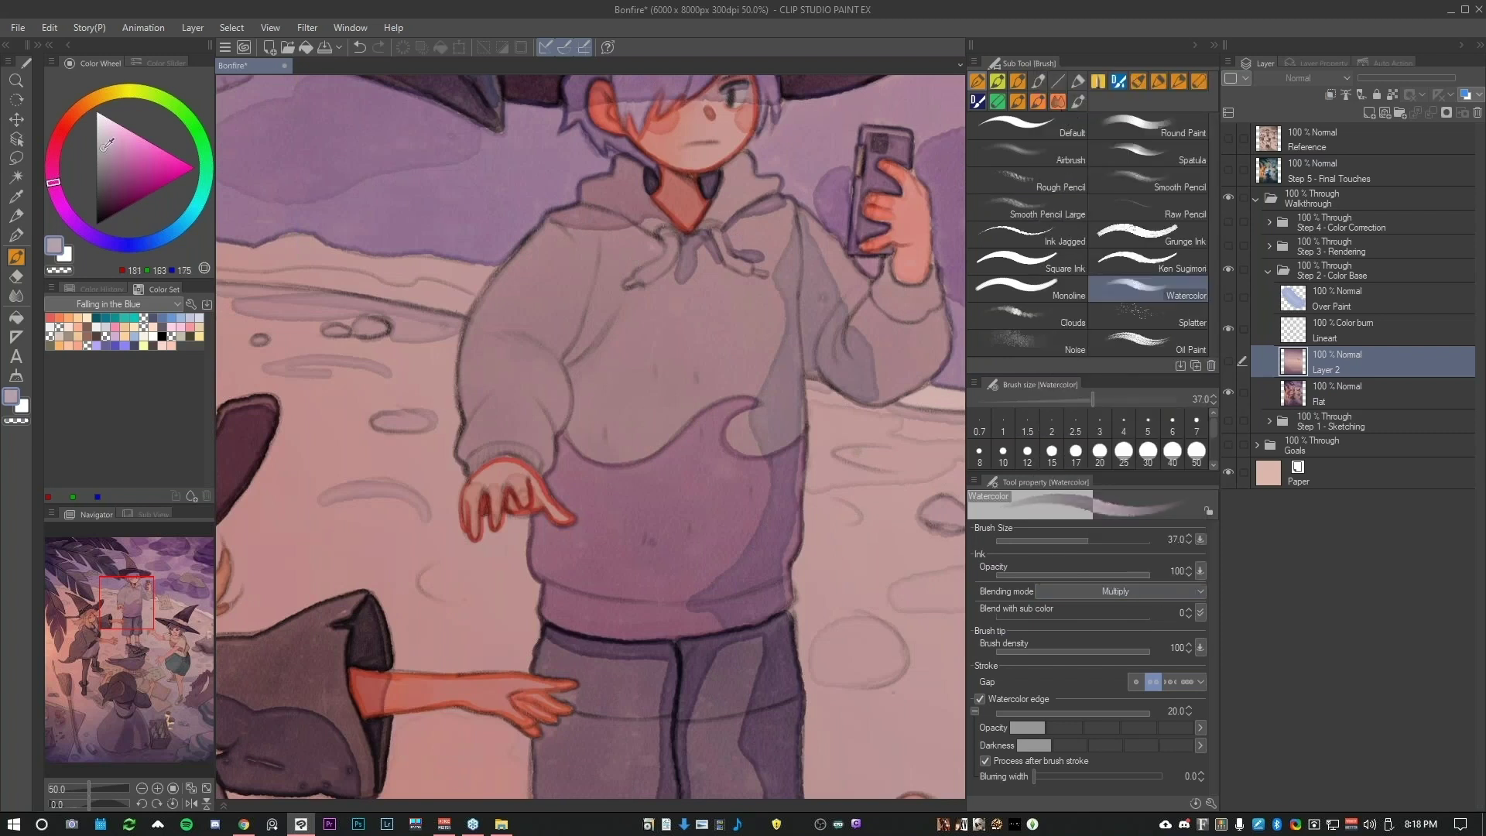
click(1325, 396)
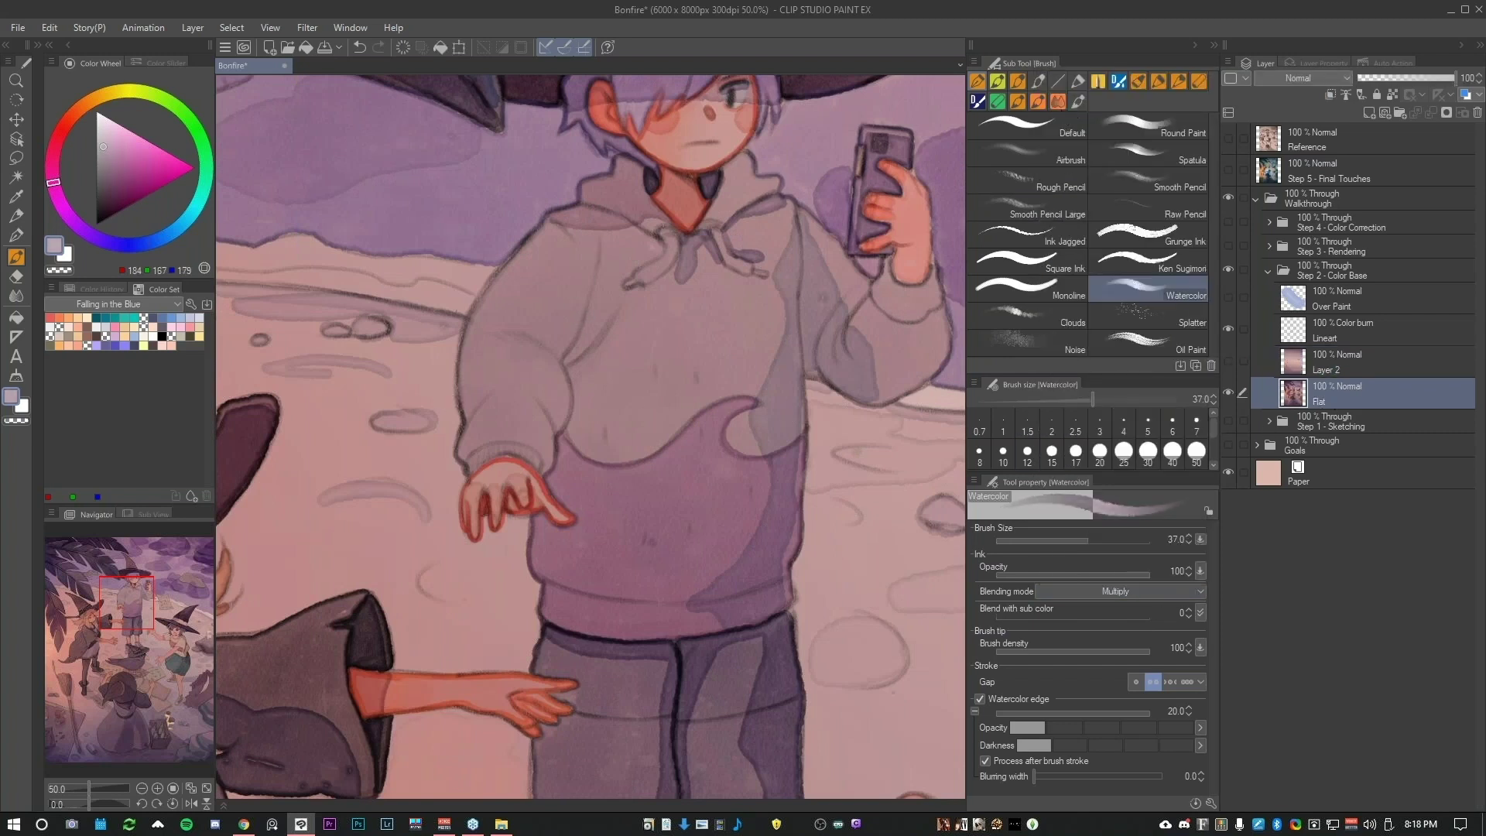
mouse_move(602, 261)
mouse_down()
mouse_move(567, 365)
mouse_move(627, 311)
mouse_move(577, 394)
mouse_move(573, 375)
mouse_move(612, 345)
mouse_up()
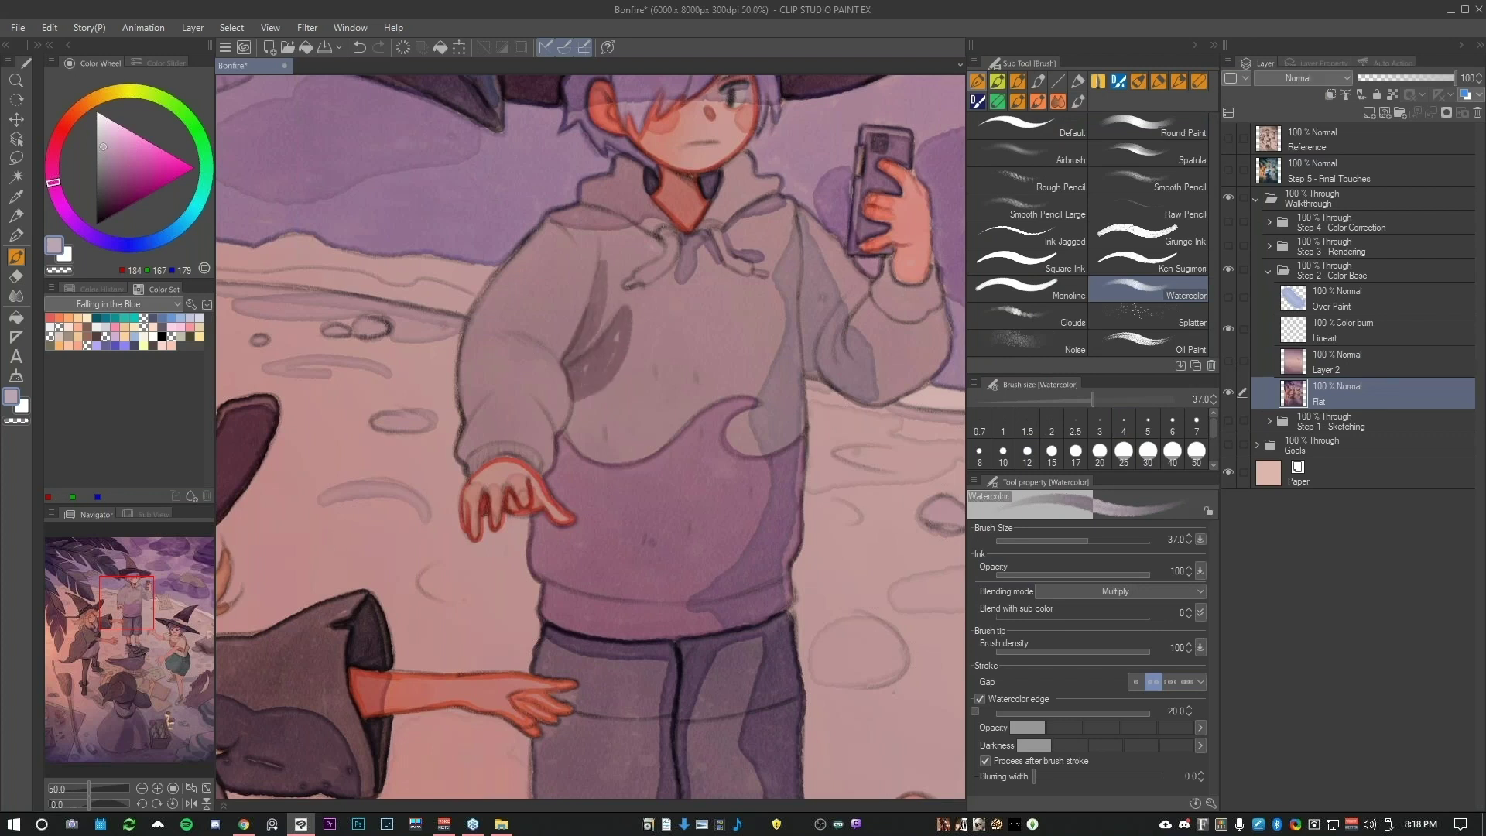
drag(701, 425, 686, 415)
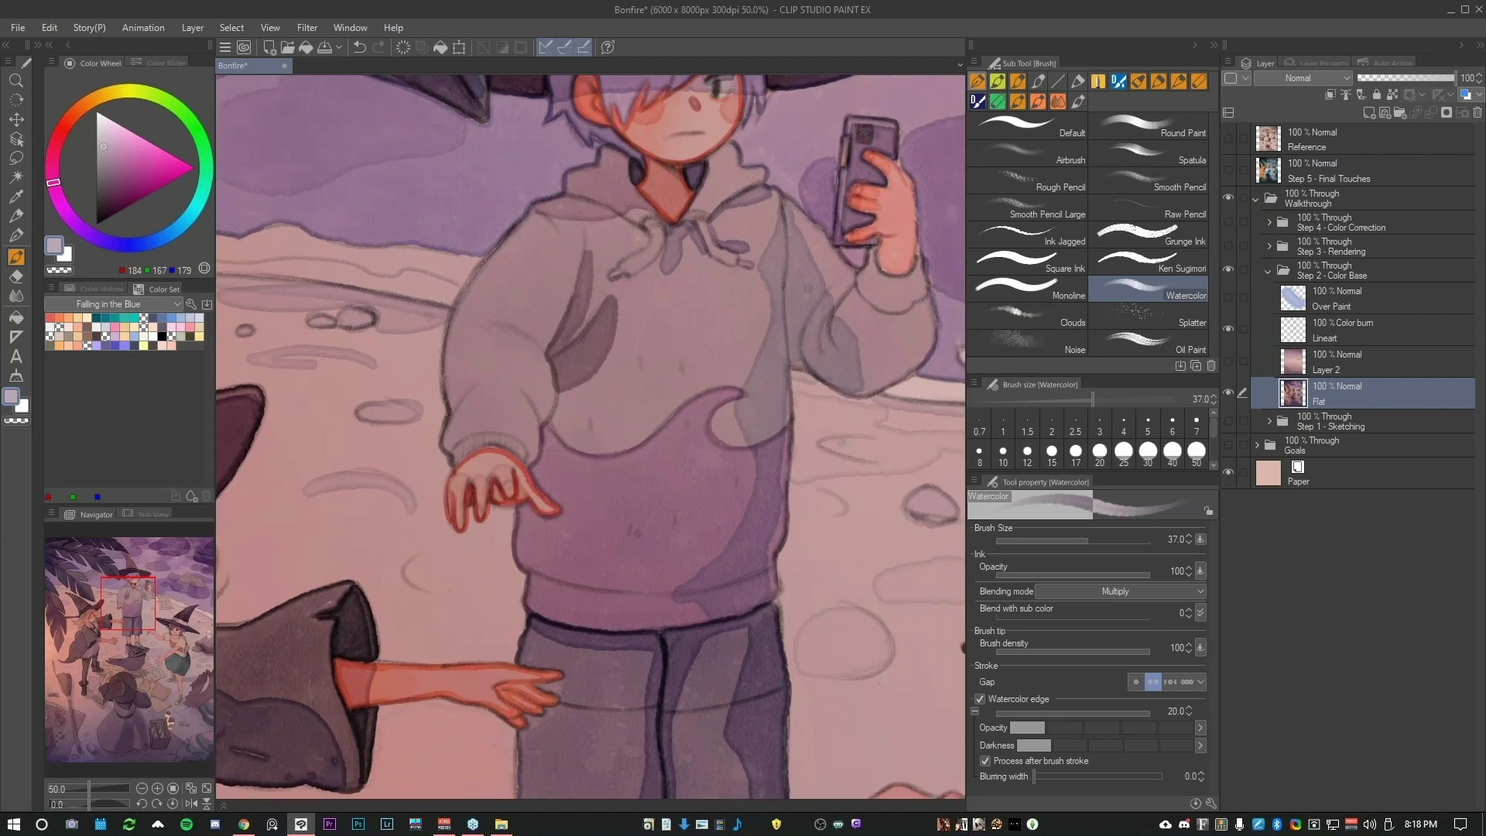
key(ctrl+z)
key(ctrl+z)
Set the brush's blending mode to Hard light, test a mauve (RGB 129, 103, 121) stroke on the sand beside the leaf, and undo it.
drag(679, 295, 624, 425)
mouse_move(654, 338)
mouse_down()
mouse_move(596, 422)
mouse_move(866, 468)
mouse_move(903, 202)
mouse_up()
drag(433, 658, 682, 501)
drag(669, 434, 681, 378)
click(1122, 591)
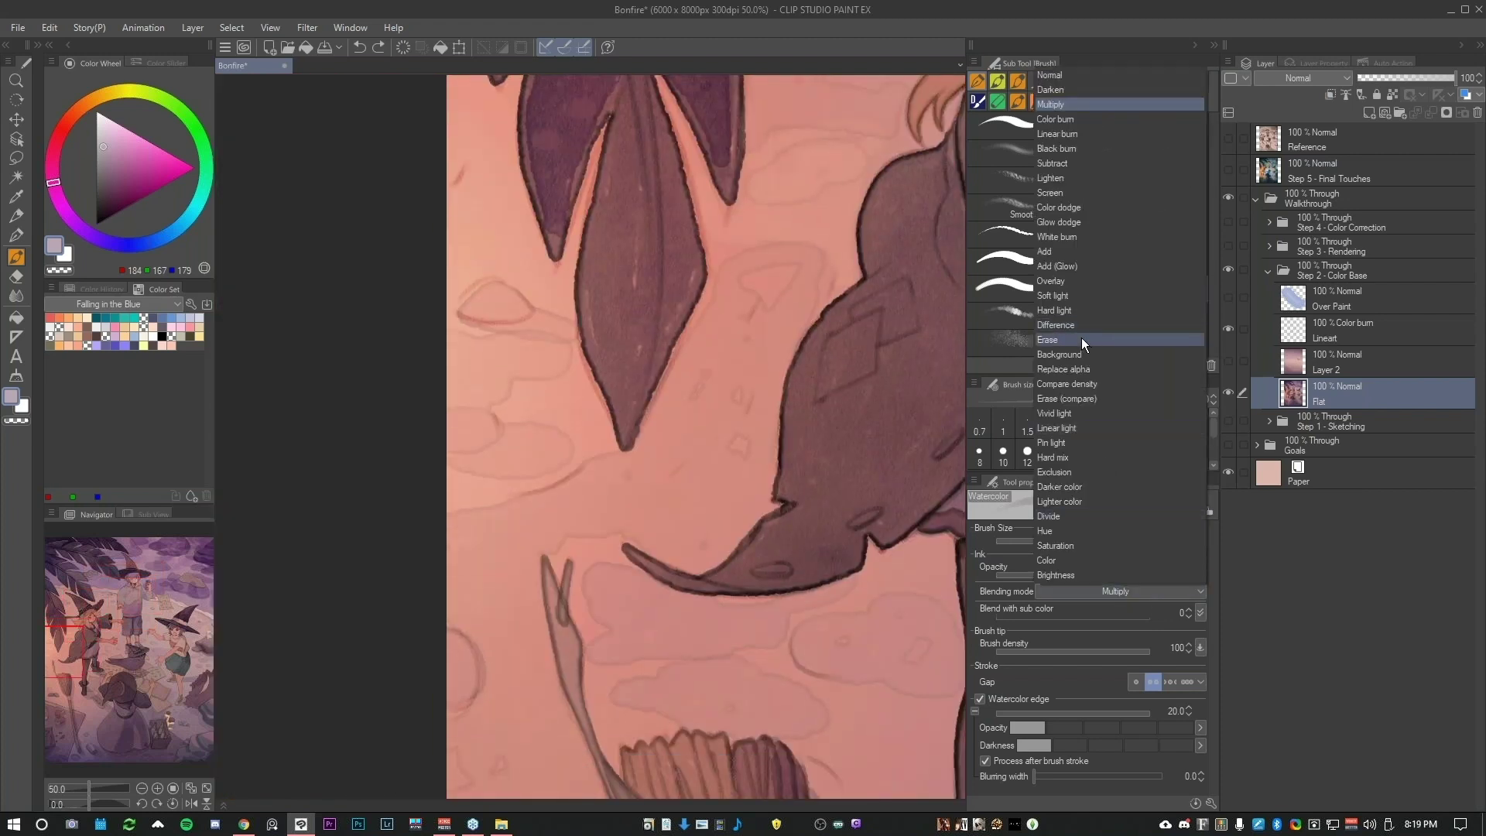
click(1067, 309)
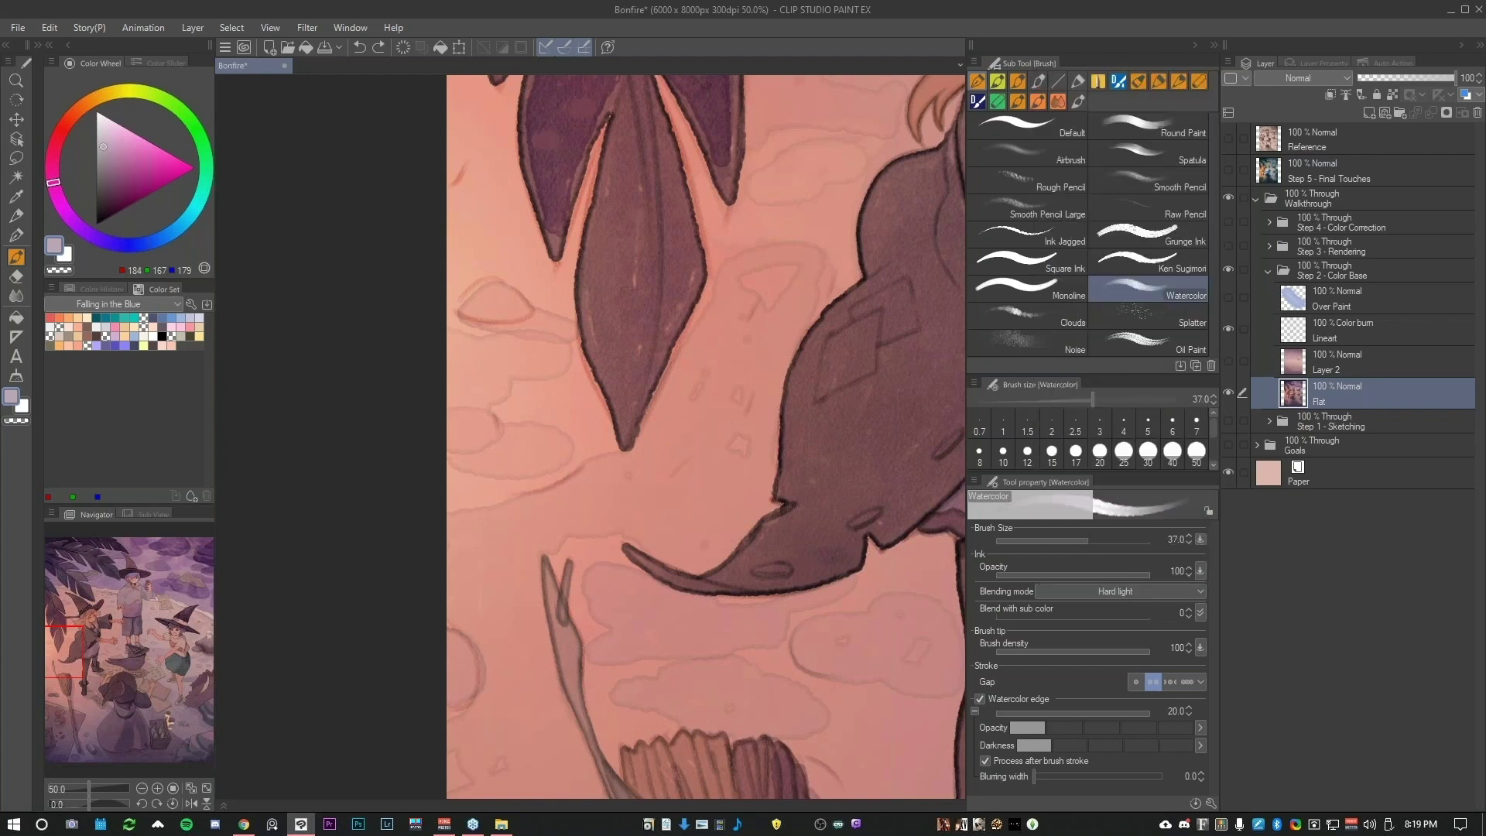
drag(107, 161, 106, 172)
mouse_move(491, 241)
mouse_down()
mouse_move(457, 263)
mouse_move(480, 247)
mouse_up()
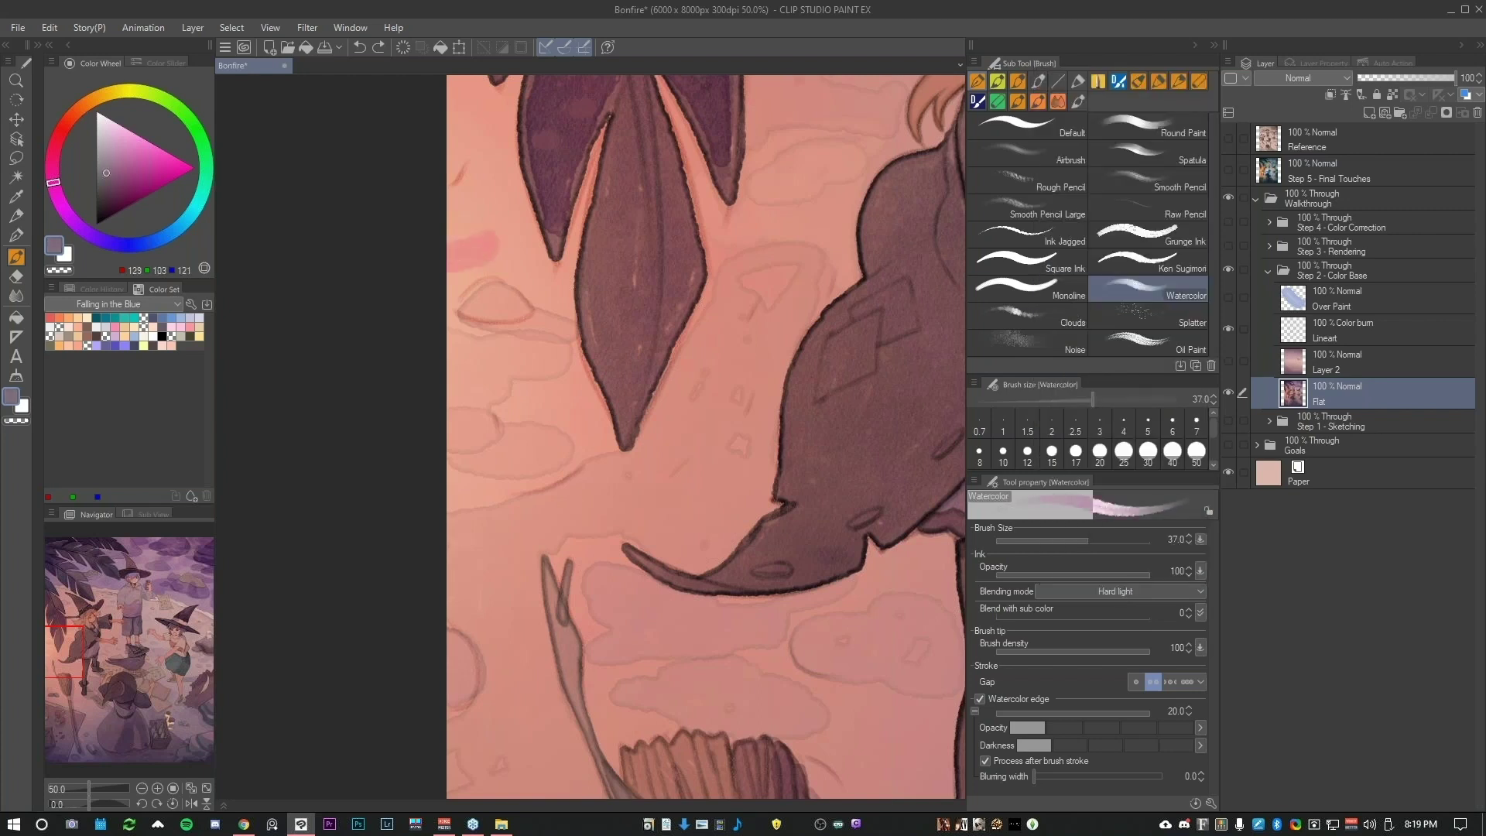
key(ctrl+z)
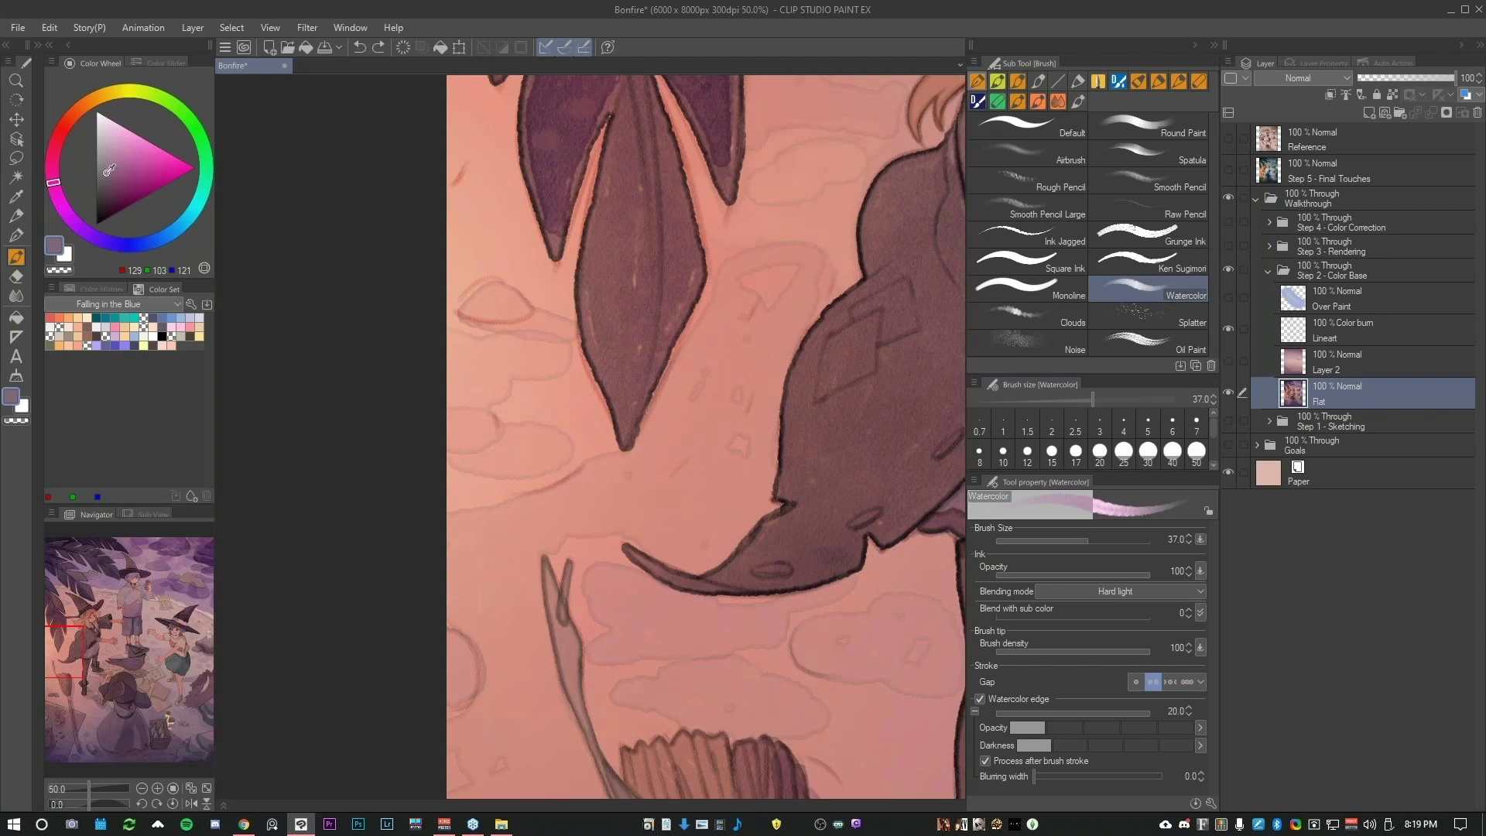
Paint small sand patches beside the palm leaf in Hard light mode with greyish violet (RGB 122, 110, 126).
click(102, 172)
click(72, 219)
mouse_move(486, 232)
mouse_down()
mouse_move(458, 250)
mouse_move(512, 263)
mouse_up()
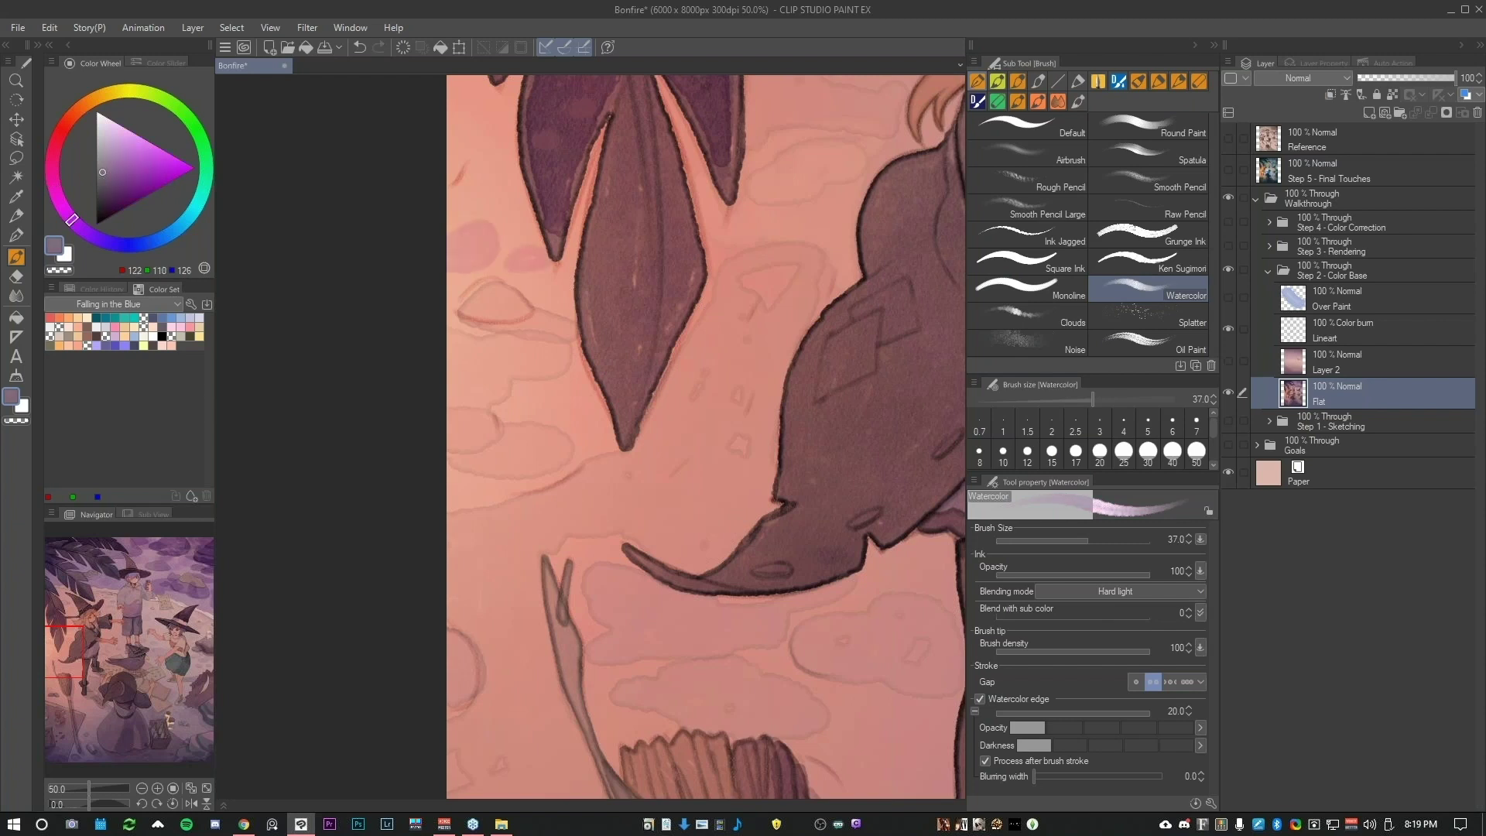
Enlarge the brush to 65.5, try greyish-violet patches on the sand near the blonde witch, and undo the attempts.
drag(658, 346, 576, 441)
mouse_move(721, 216)
mouse_down()
mouse_move(664, 286)
mouse_move(692, 266)
mouse_move(745, 282)
mouse_up()
key(])
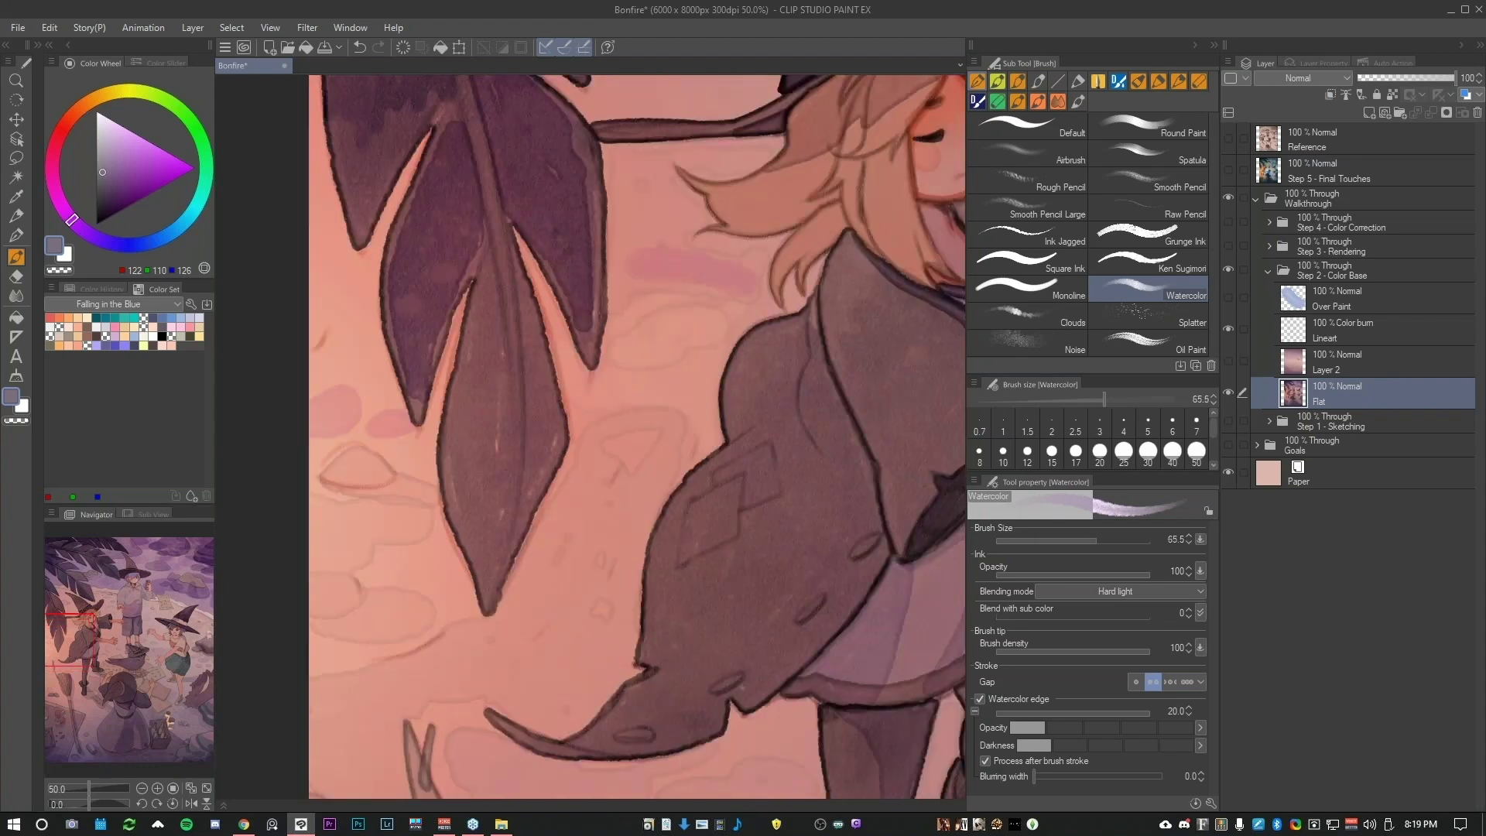
mouse_move(820, 341)
mouse_down()
mouse_move(578, 408)
mouse_move(675, 493)
mouse_up()
key(ctrl+z)
drag(481, 203, 577, 204)
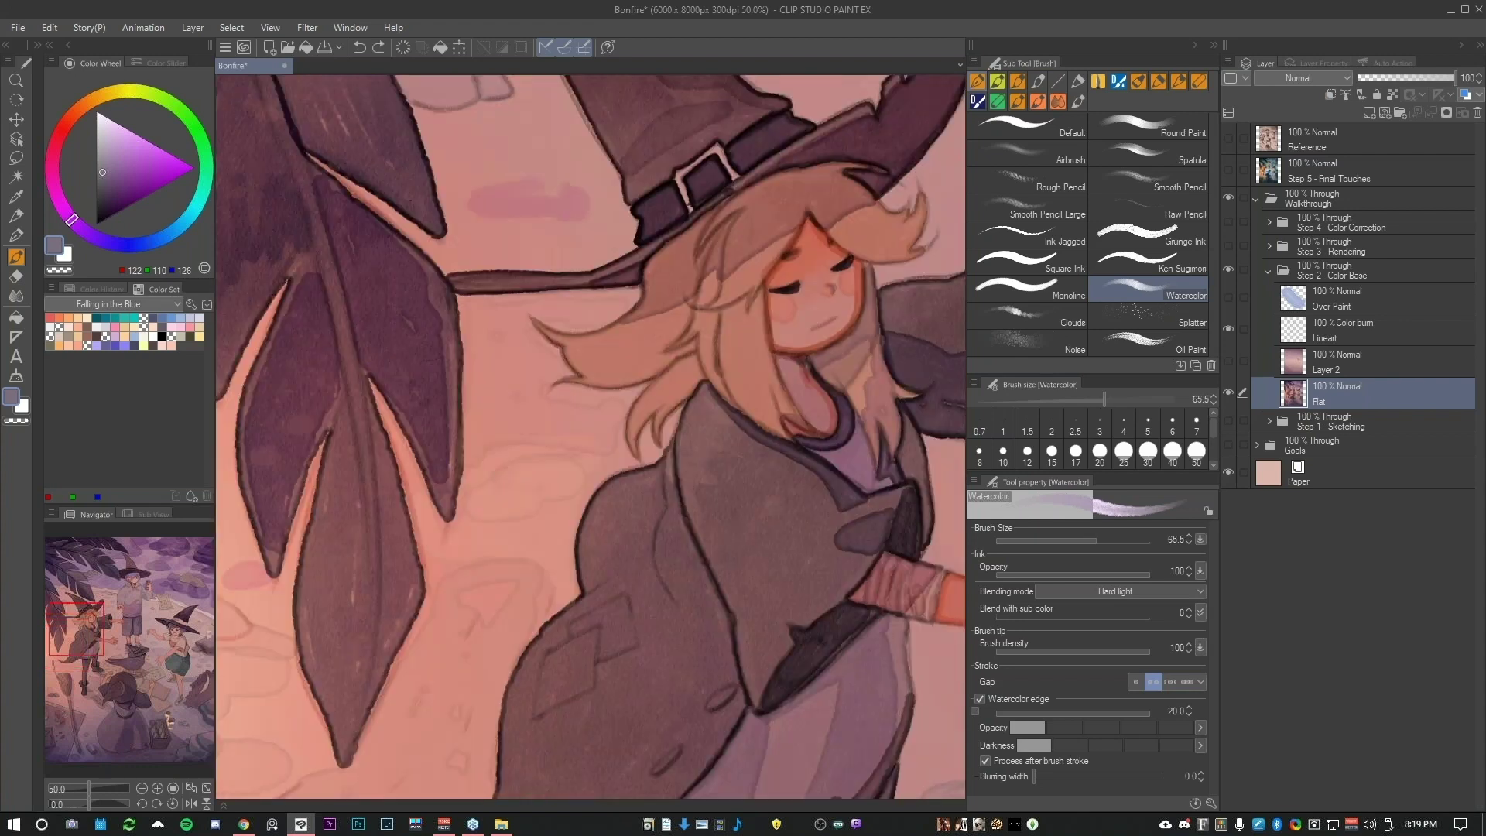
key(ctrl+z)
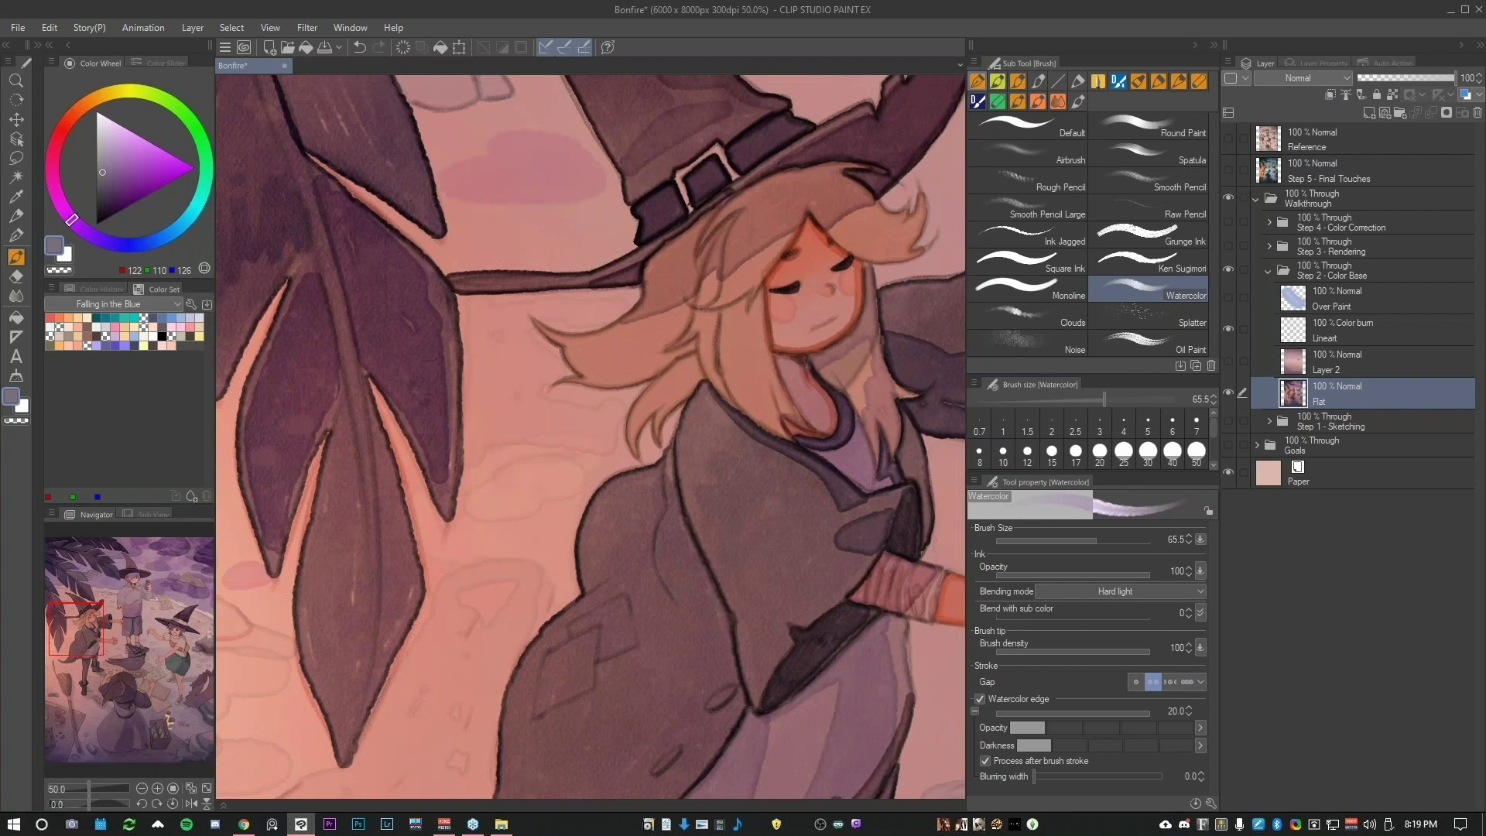
key(ctrl+minus)
drag(787, 240, 696, 204)
key(ctrl+minus)
key(ctrl+z)
Examine the layered violet patches and rocks in the background water behind the boy.
drag(840, 158, 823, 264)
drag(769, 309, 871, 280)
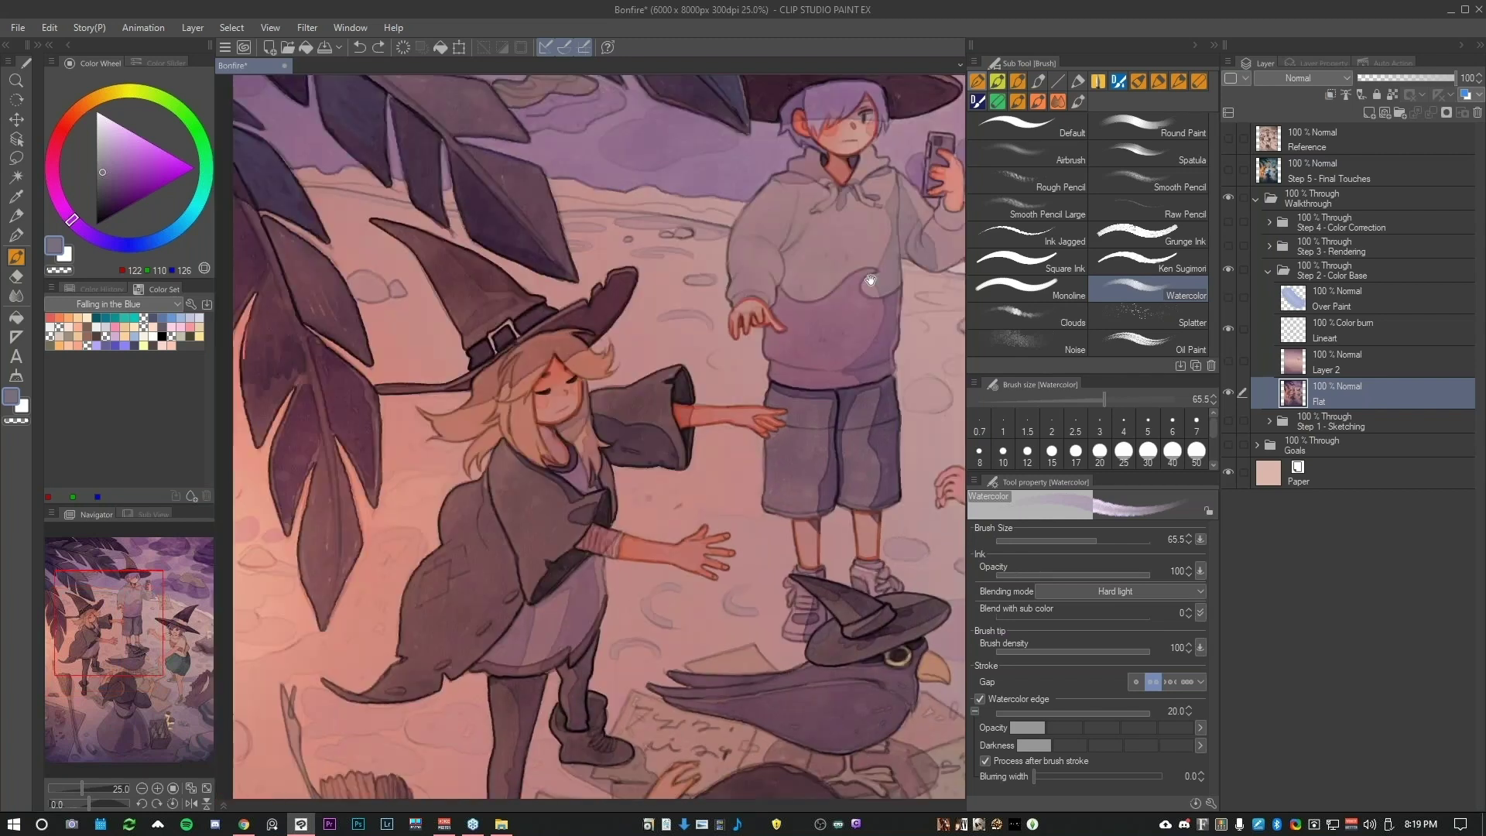
drag(732, 371, 643, 362)
drag(687, 289, 481, 338)
key(Tab)
drag(890, 267, 988, 423)
drag(689, 385, 588, 464)
key(ctrl+plus)
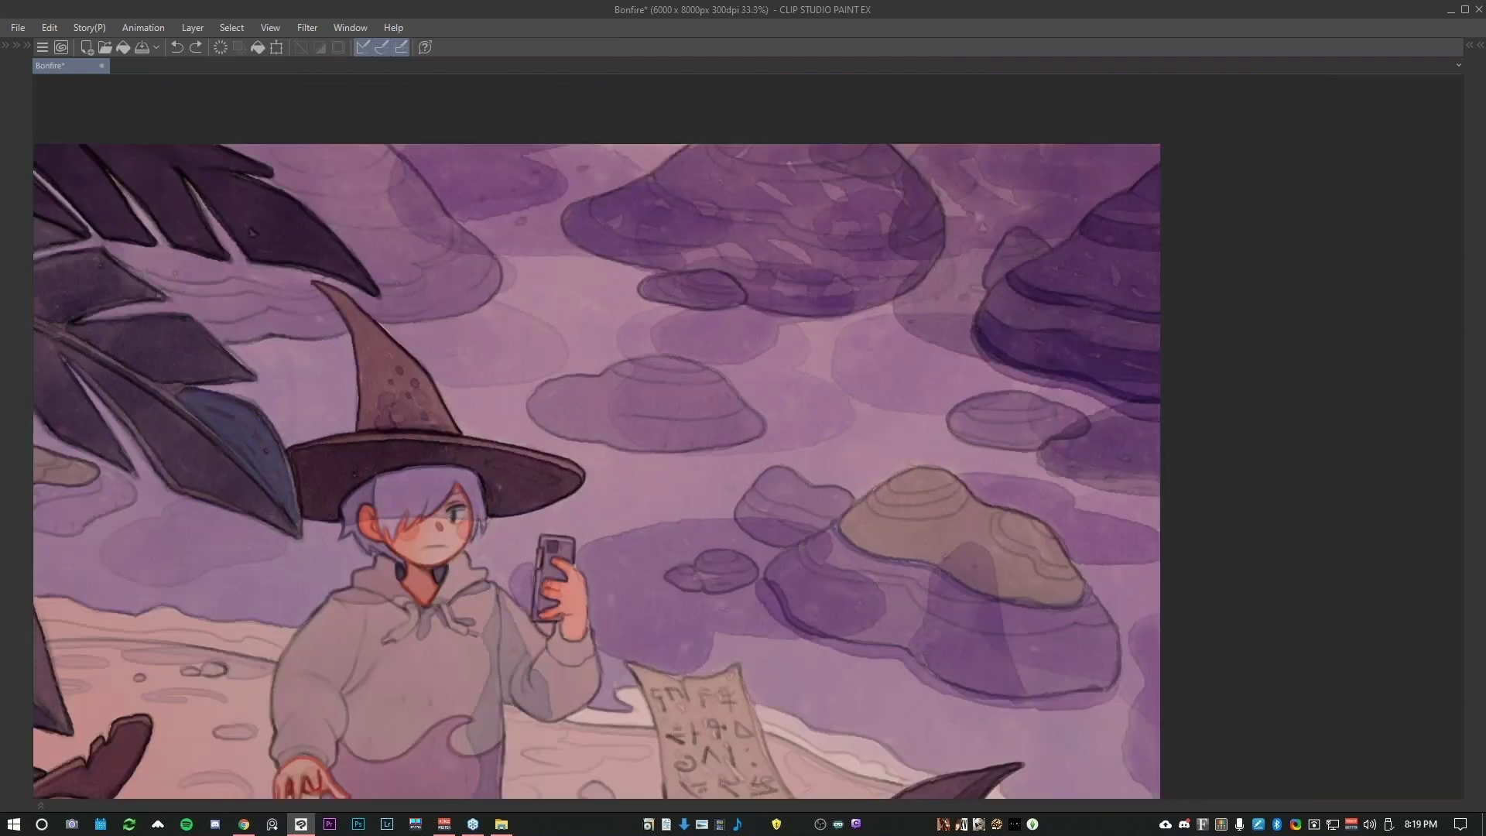
scroll(662, 352, up, 1)
drag(663, 350, 731, 385)
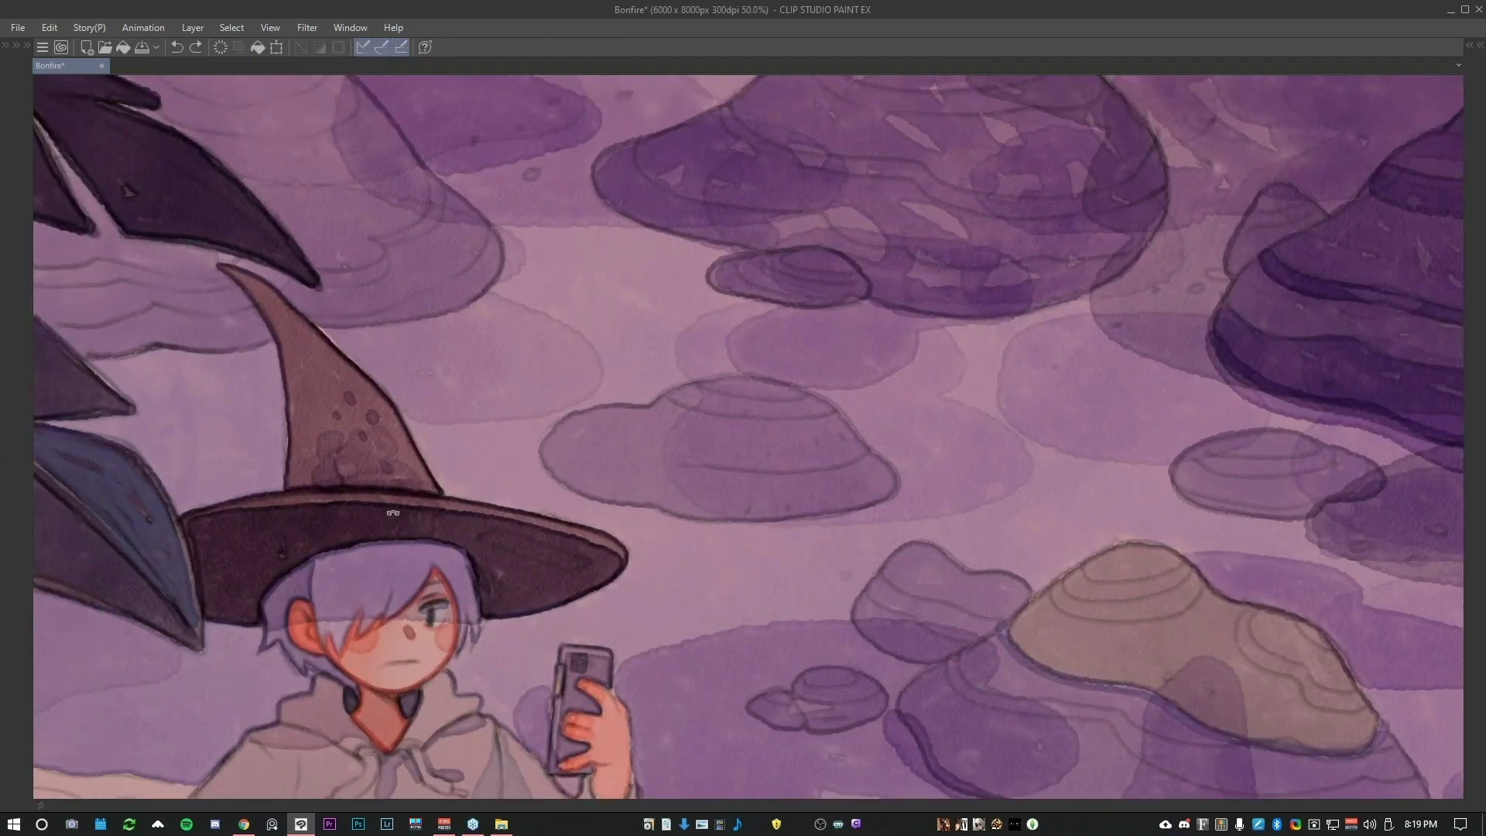
Test a dark violet-grey (RGB 90, 85, 98) stroke on the water above the boy's hat and undo it.
key(Tab)
key(b)
click(104, 164)
drag(628, 392, 662, 364)
key(shift+space)
mouse_move(457, 480)
mouse_down()
mouse_move(480, 523)
mouse_move(589, 470)
mouse_up()
click(101, 184)
mouse_move(528, 257)
mouse_down()
mouse_move(507, 280)
mouse_move(590, 246)
mouse_up()
key(ctrl+z)
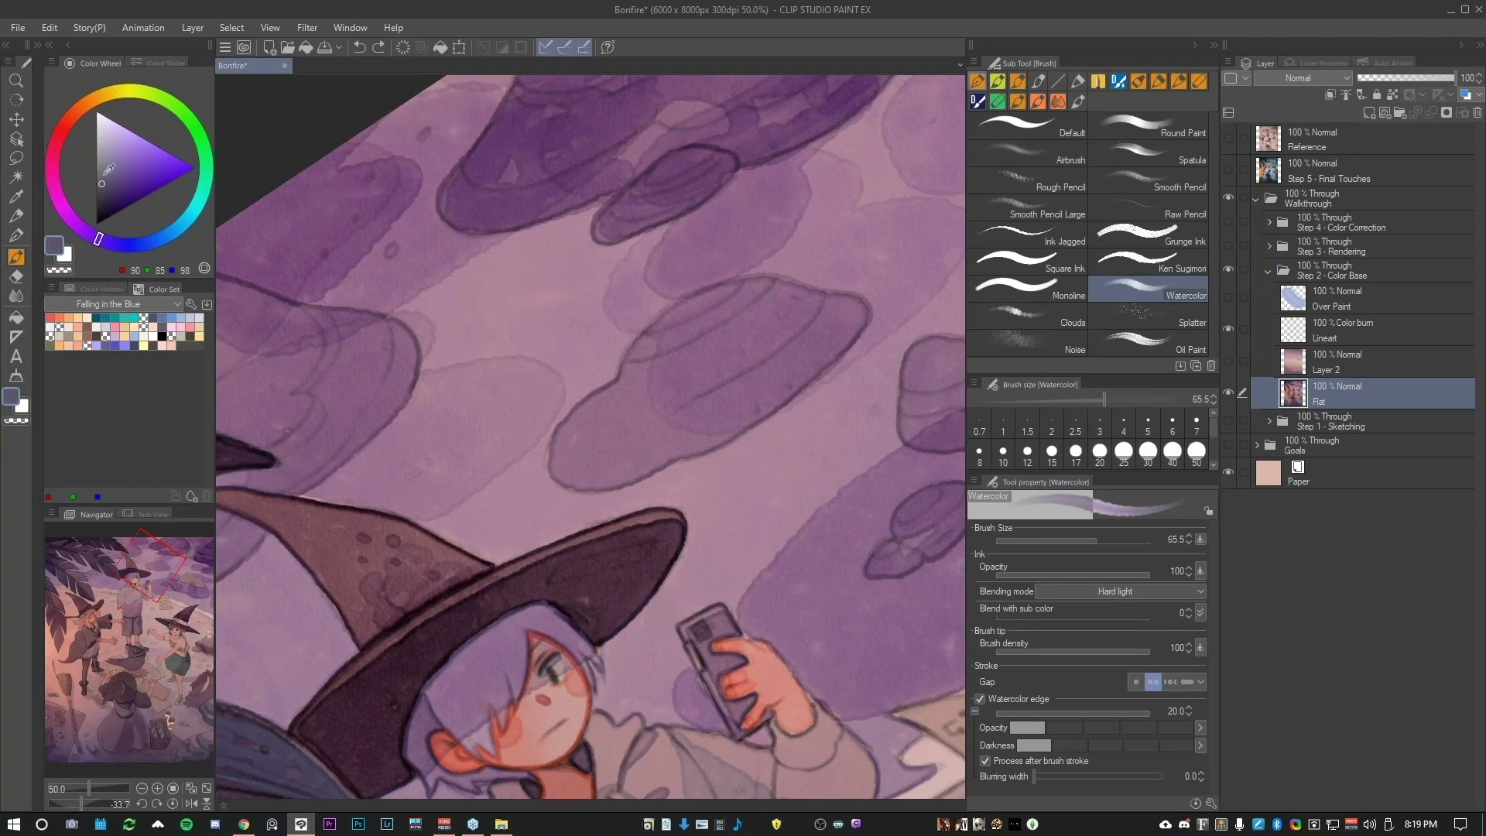
click(106, 167)
key(ctrl+z)
Paint a blue-grey (RGB 107, 107, 118) patch on the water above the boy's hat, then undo the last stroke.
click(129, 243)
drag(461, 326, 565, 278)
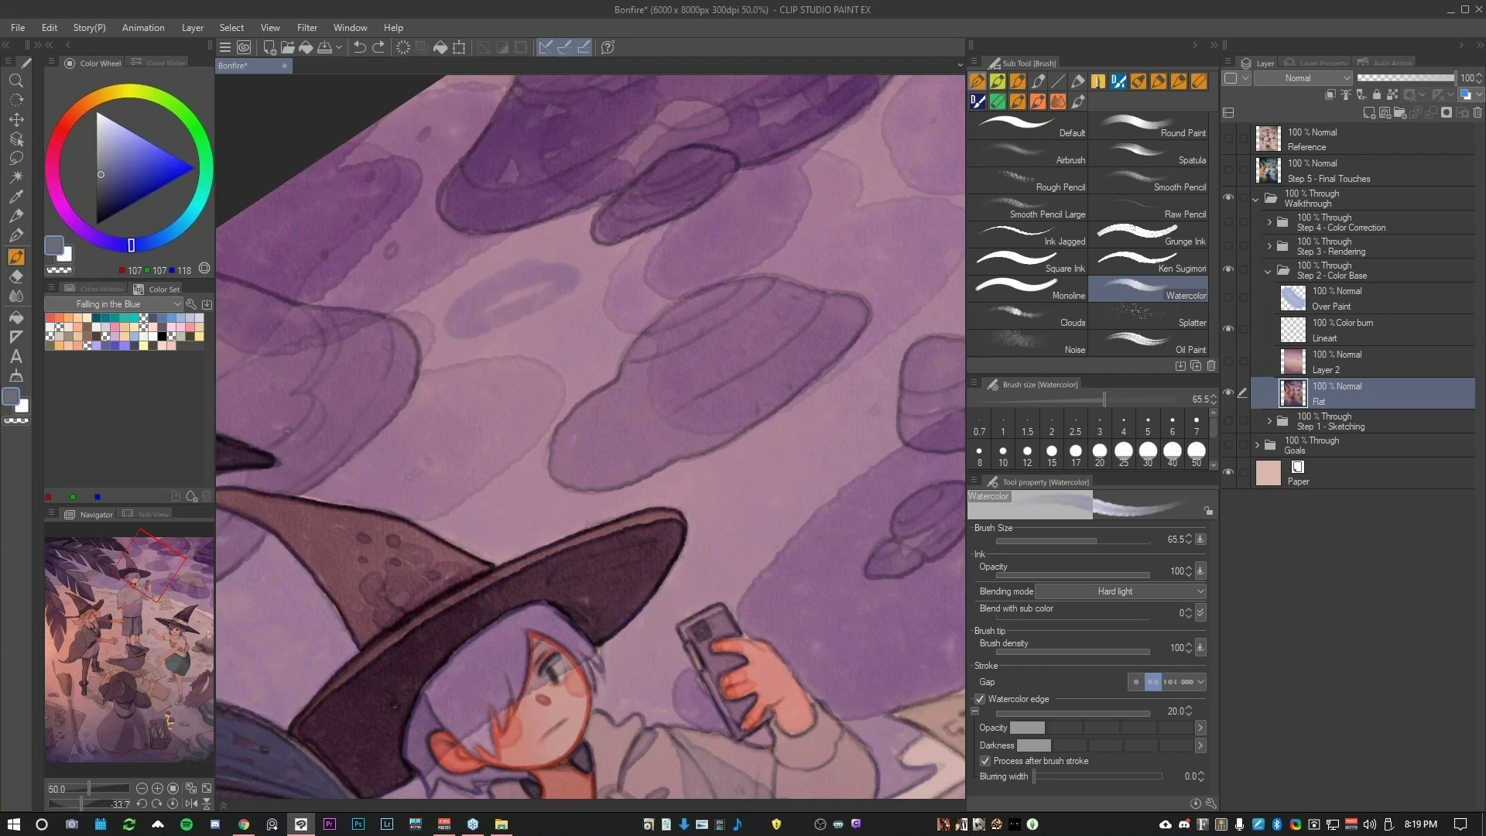
drag(769, 343, 700, 383)
drag(495, 310, 514, 312)
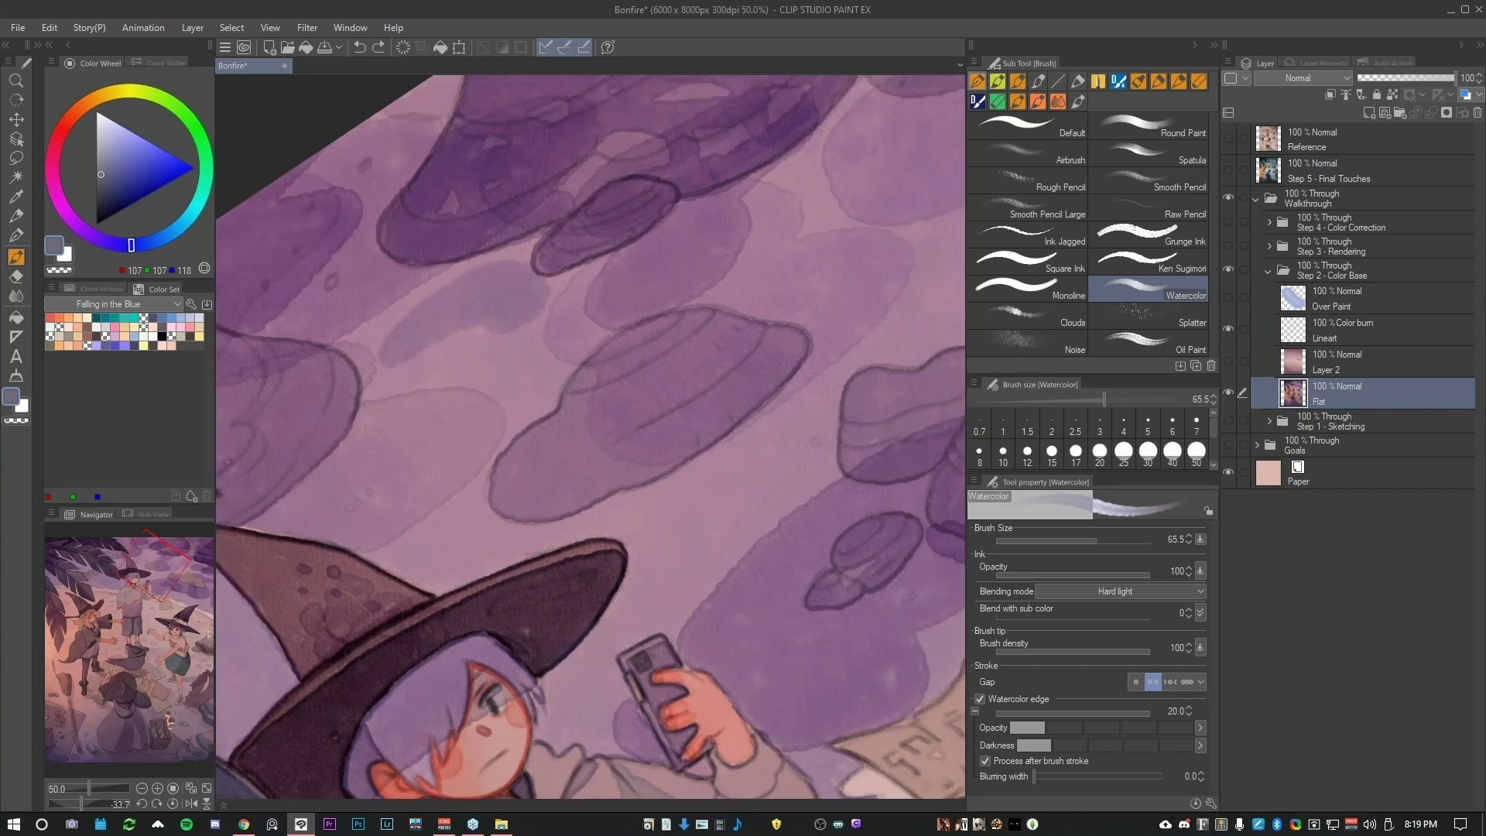
drag(597, 266, 469, 455)
key(shift+space)
drag(798, 427, 543, 342)
drag(500, 518, 843, 171)
key(ctrl+z)
Select the Over Paint layer and make it visible over the whole illustration.
scroll(828, 273, down, 2)
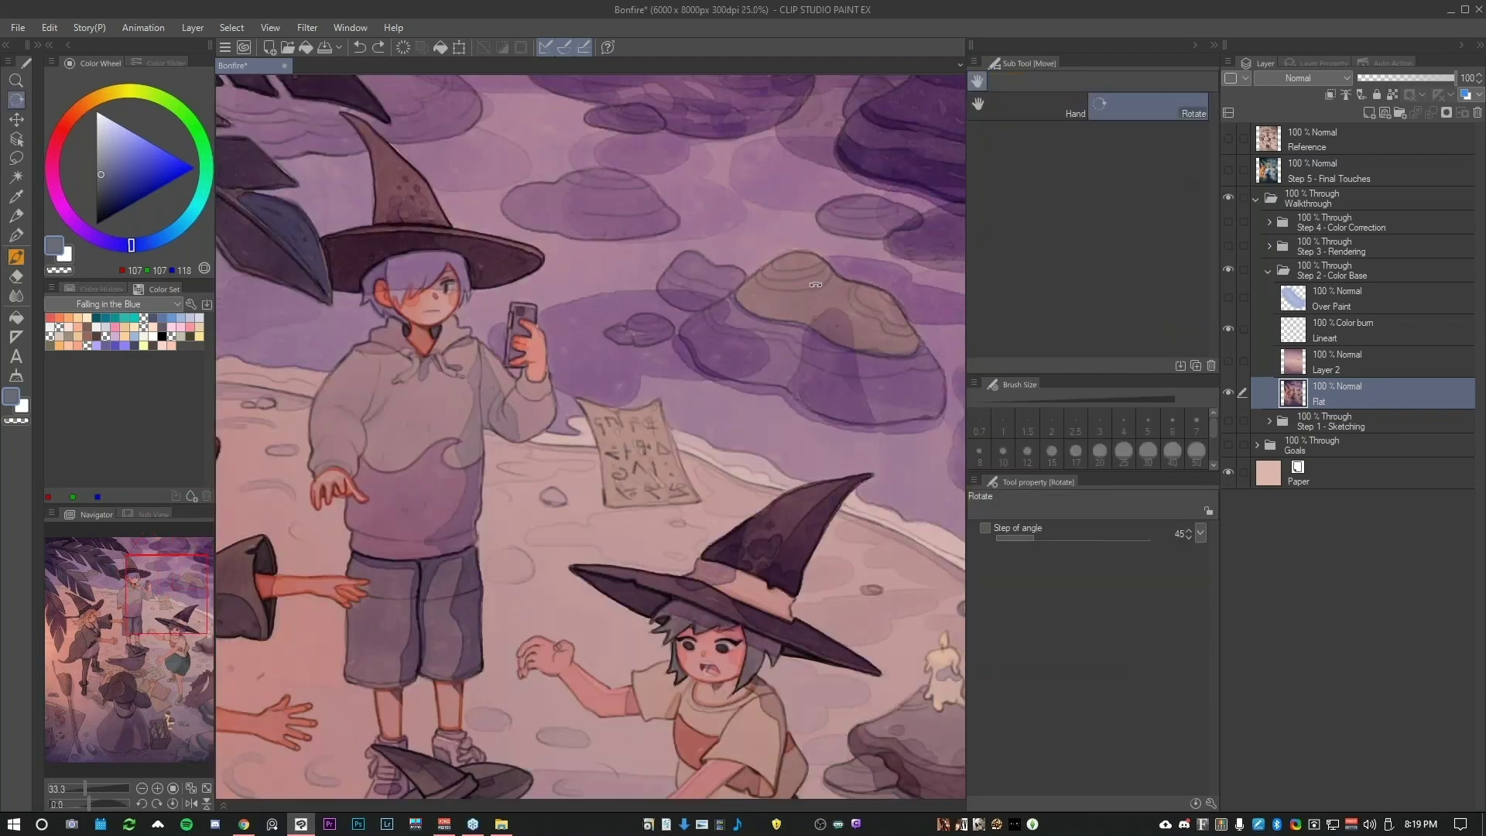
scroll(767, 303, down, 1)
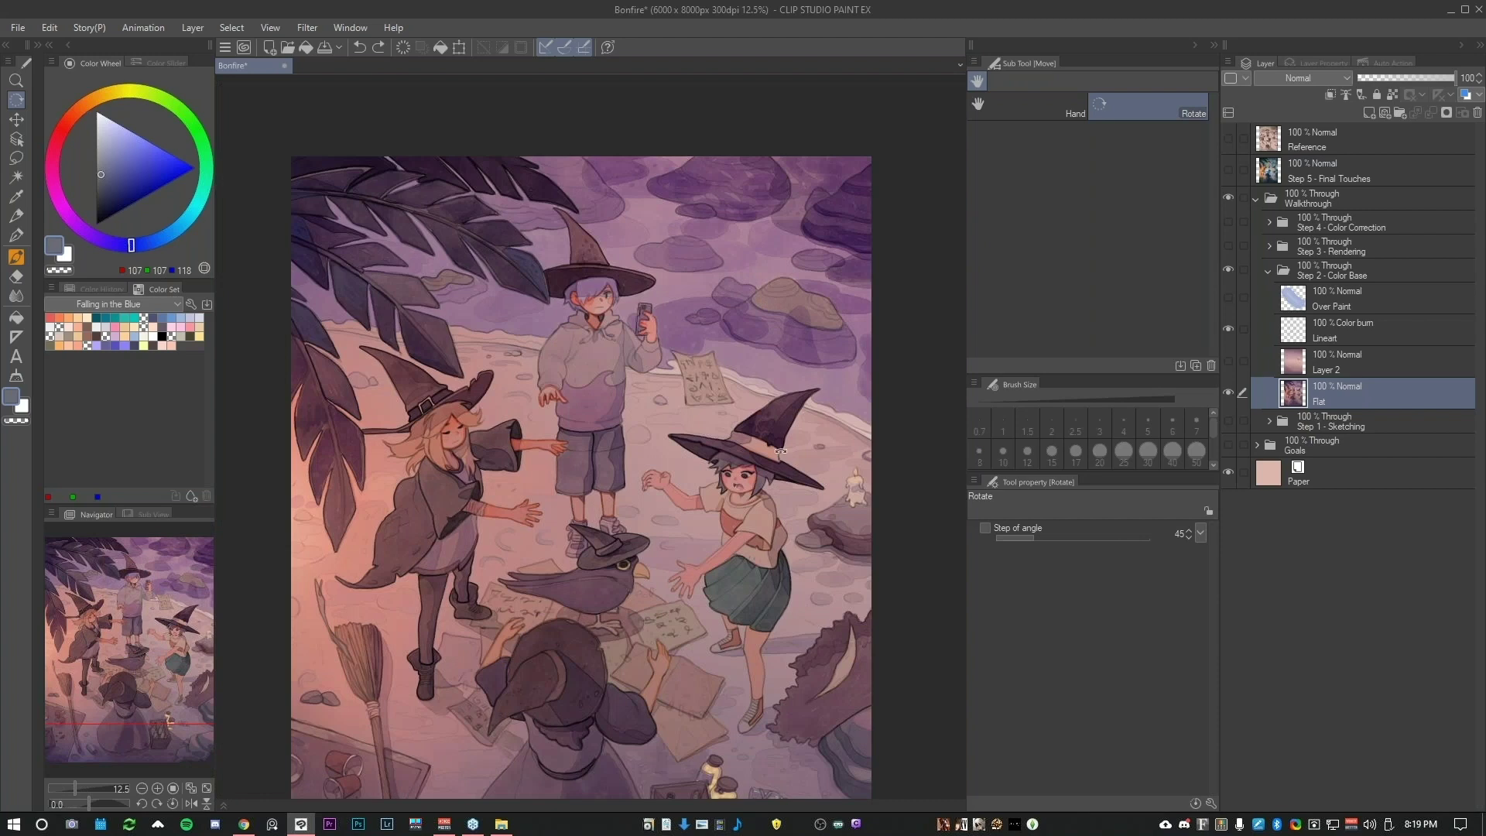
drag(784, 430, 783, 329)
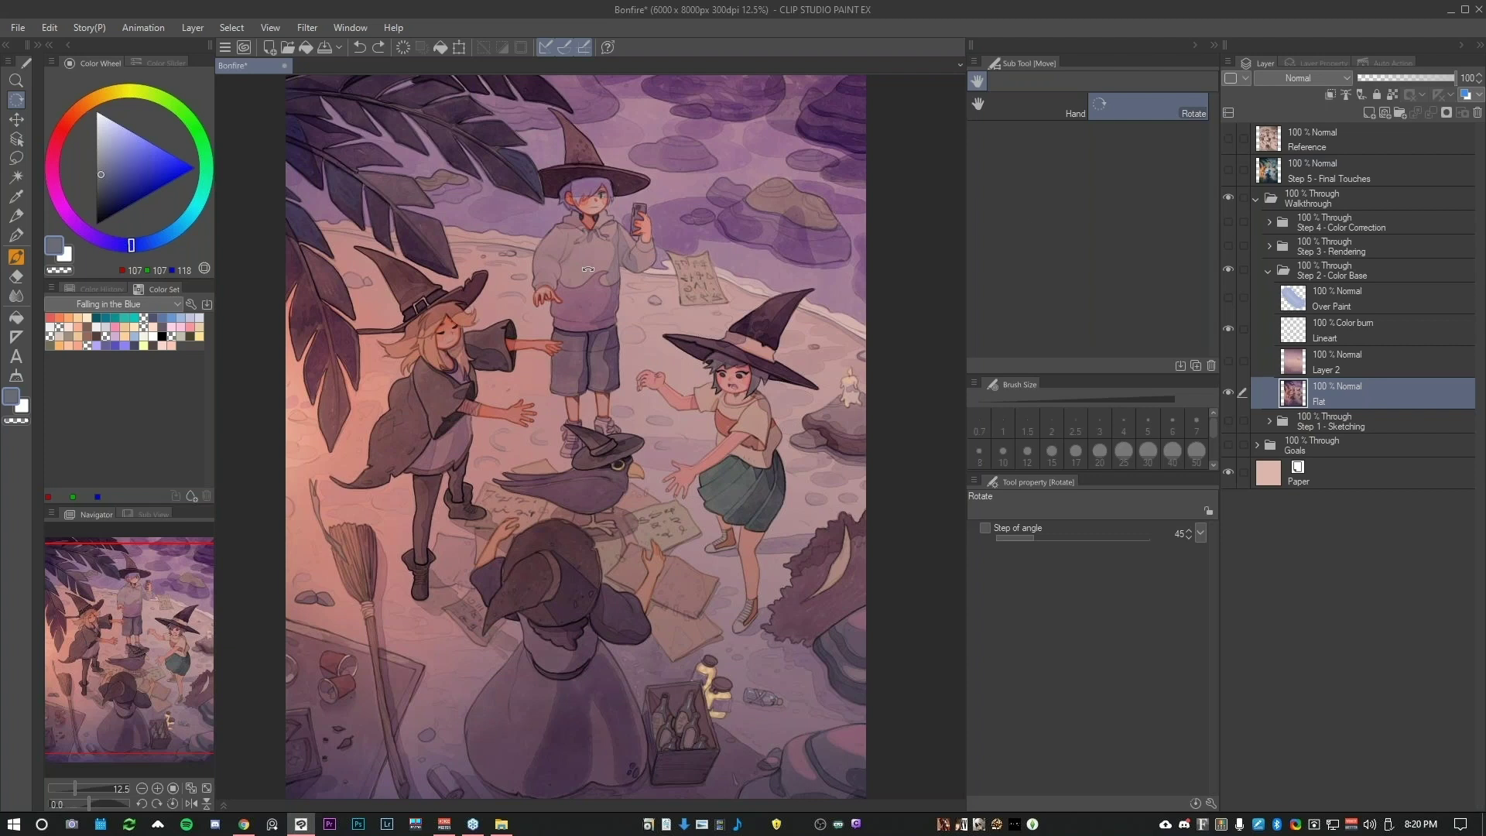
click(1322, 303)
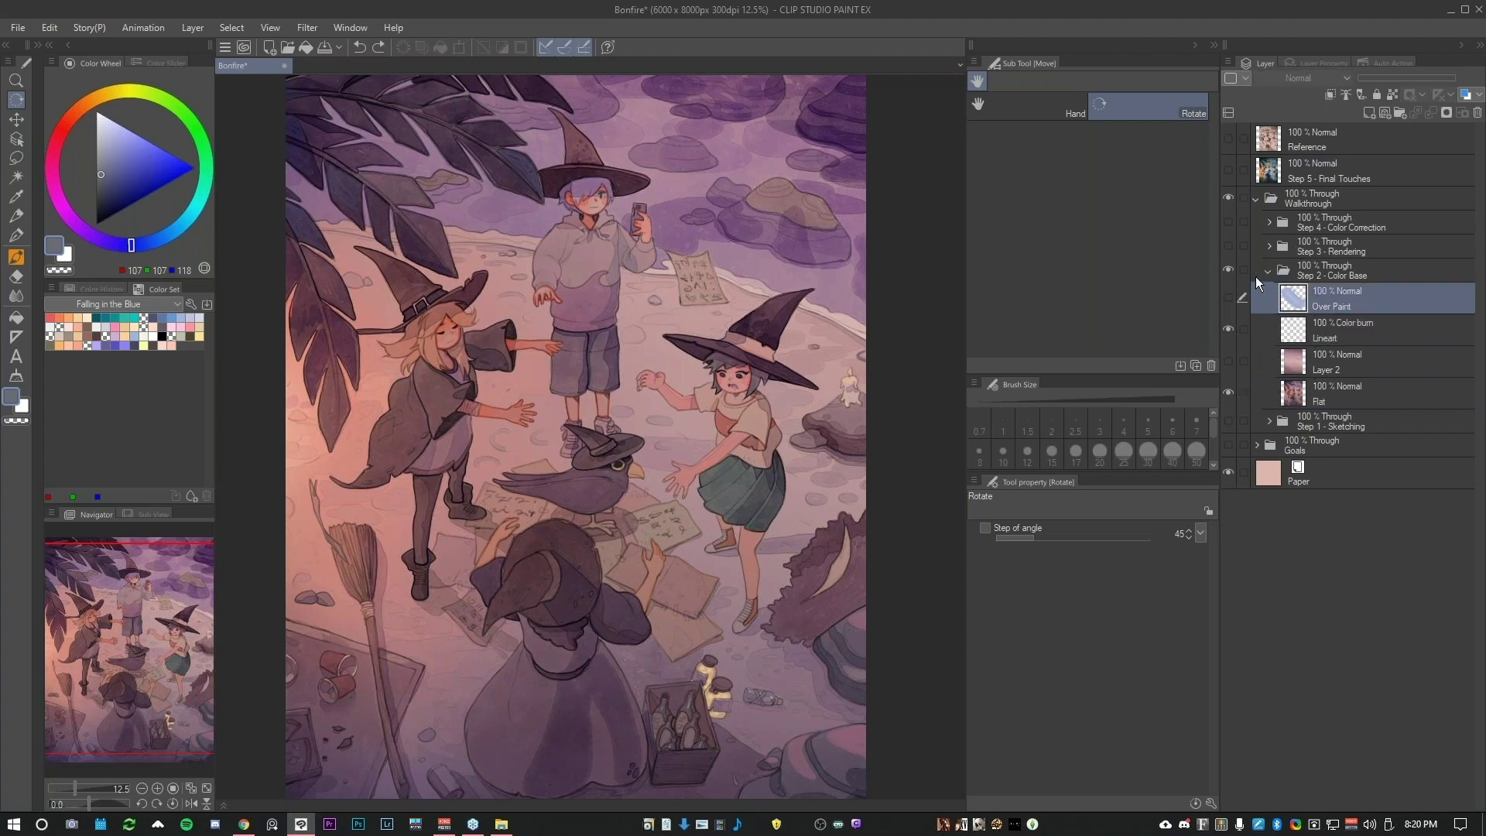
click(1228, 297)
drag(801, 365, 734, 376)
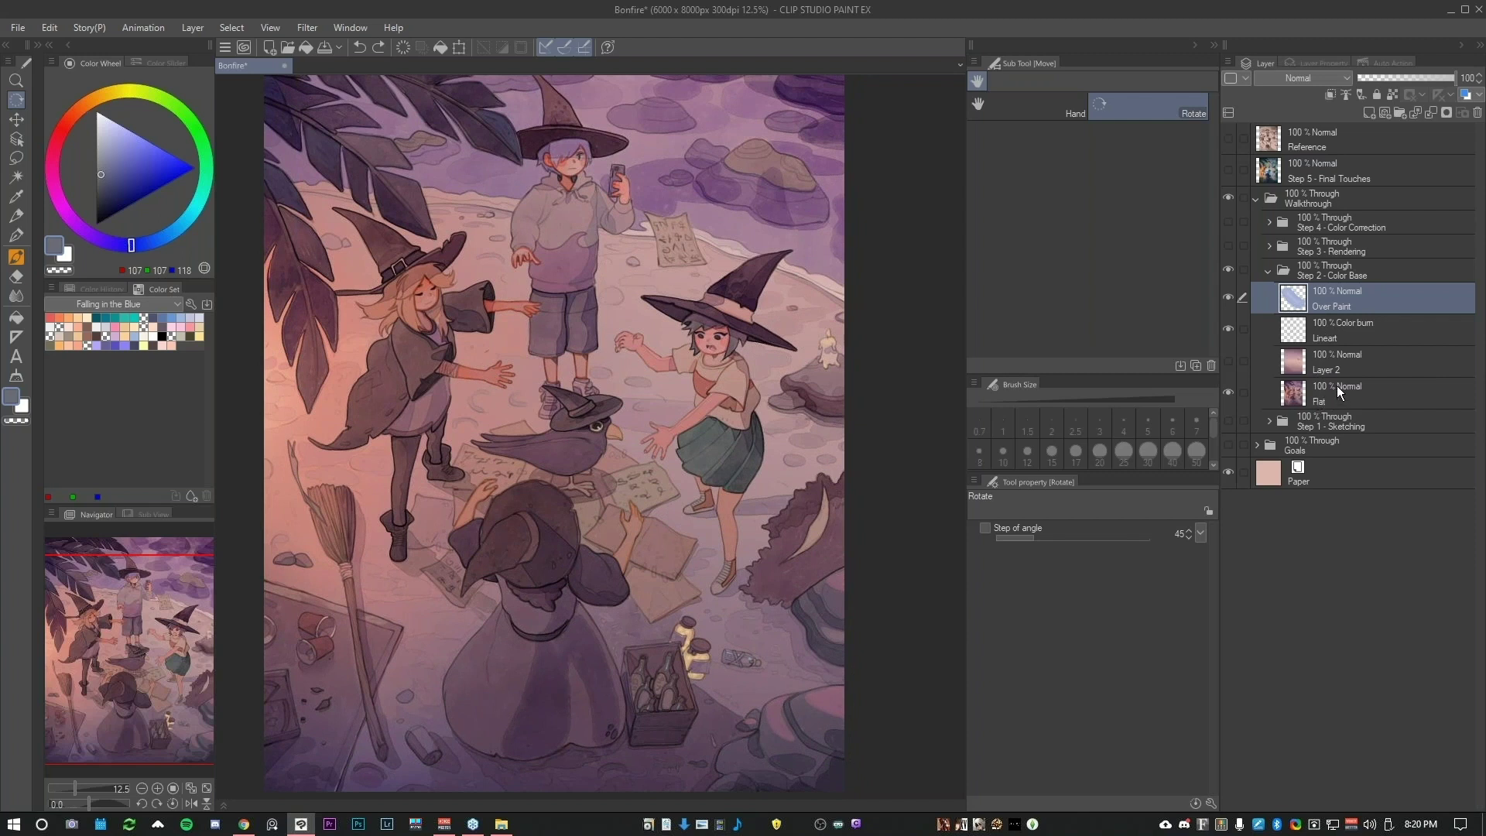
Set the Watercolor brush to size 18.9, light periwinkle (RGB 195, 196, 254) and Normal blending mode for the crow's eye.
key(ctrl+plus)
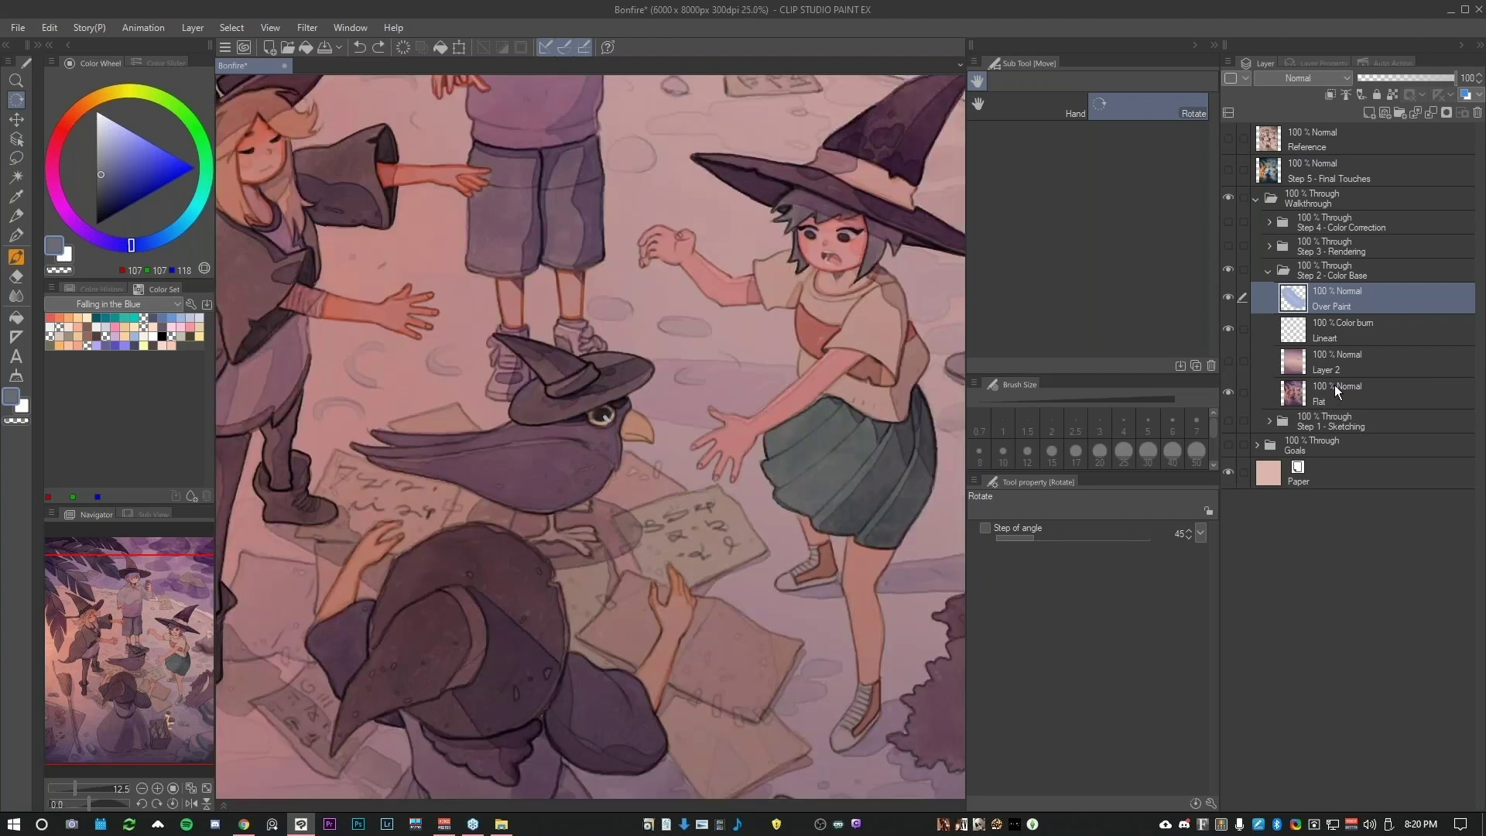
key(ctrl+plus)
key(ctrl+plus)
drag(788, 336, 624, 340)
key(b)
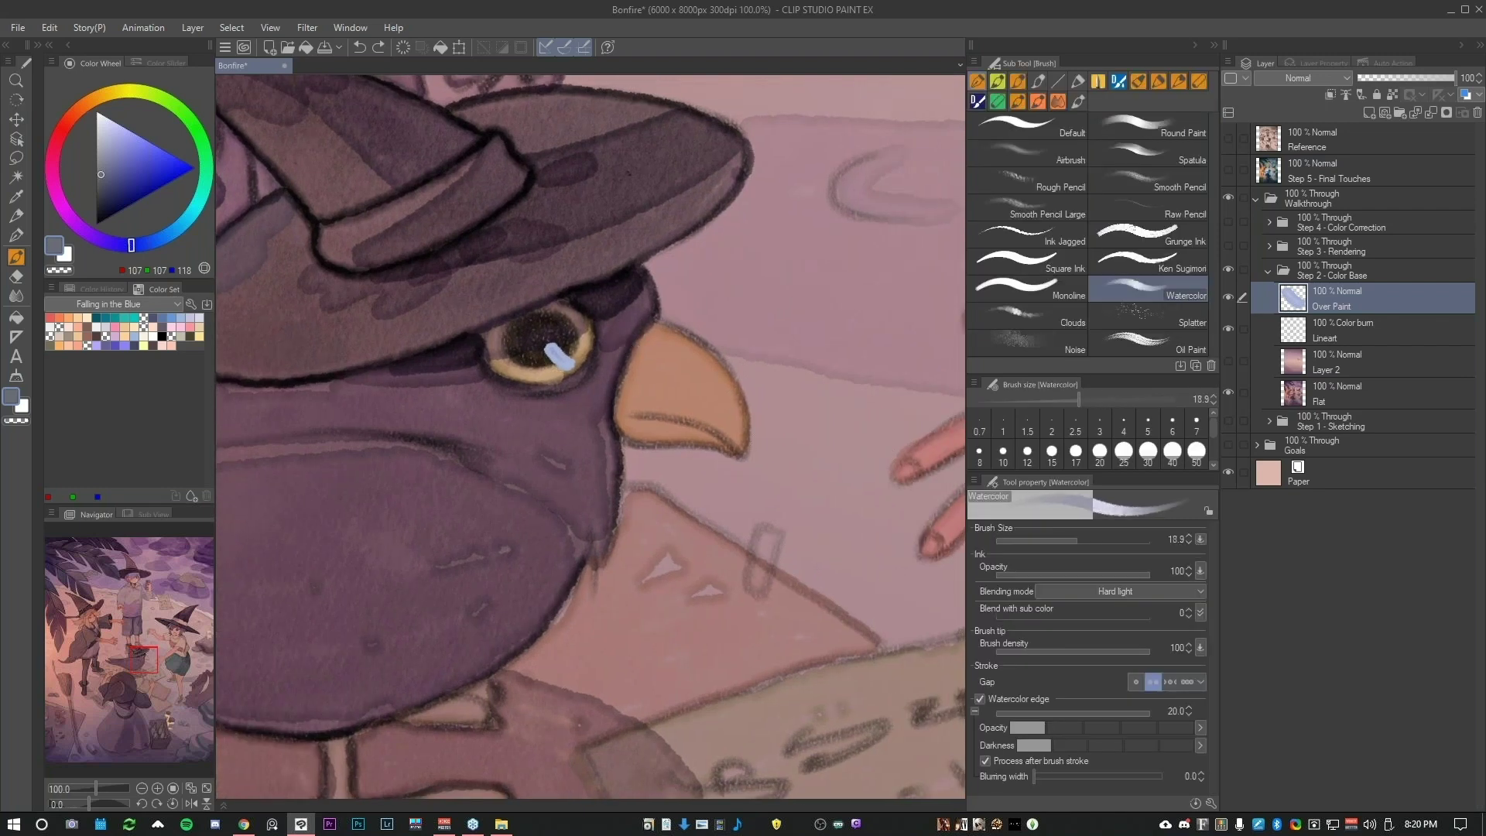
drag(127, 144, 119, 124)
drag(559, 356, 631, 340)
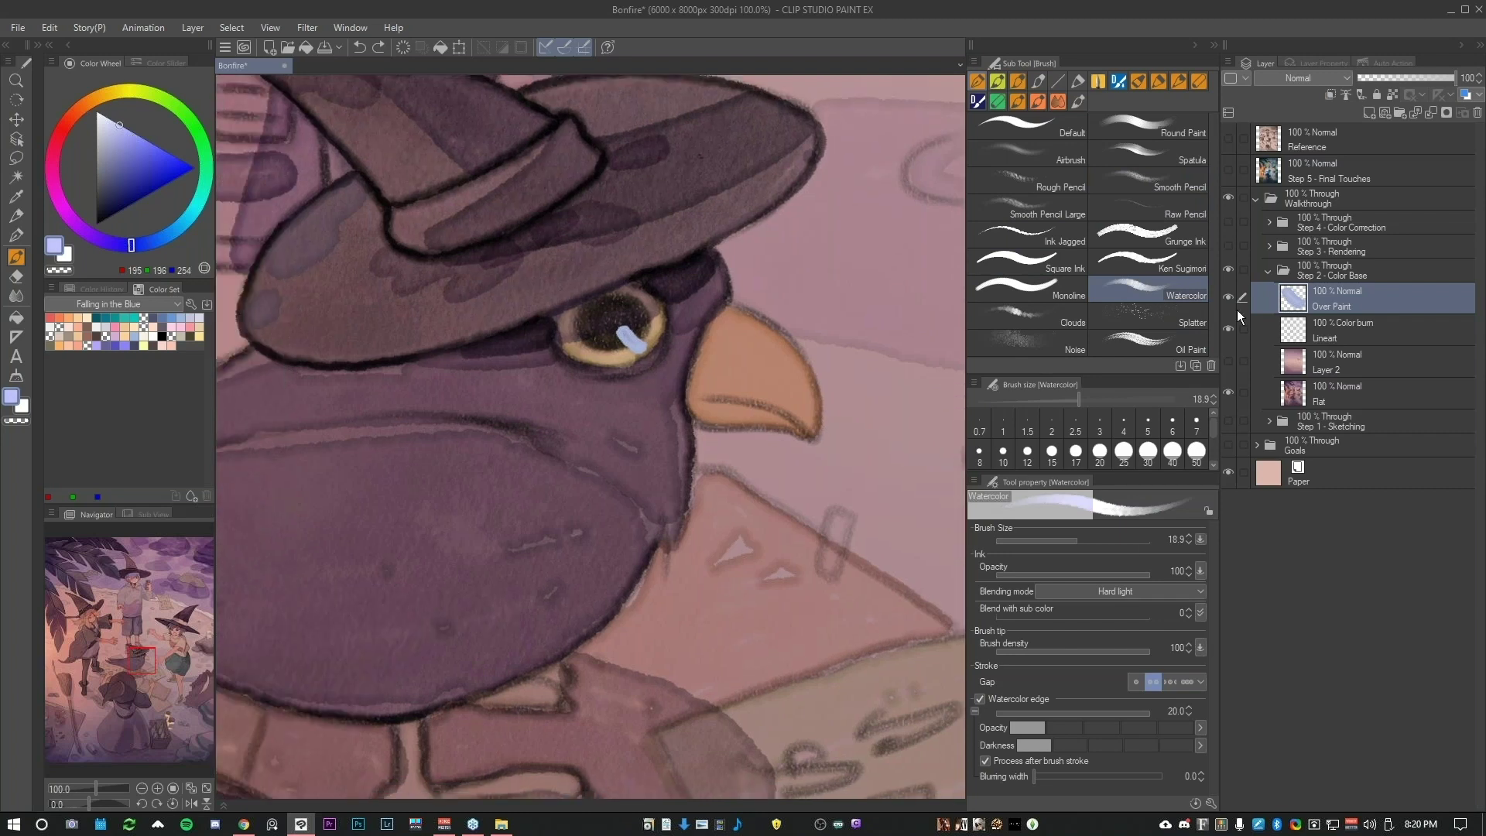
click(1123, 591)
click(1062, 75)
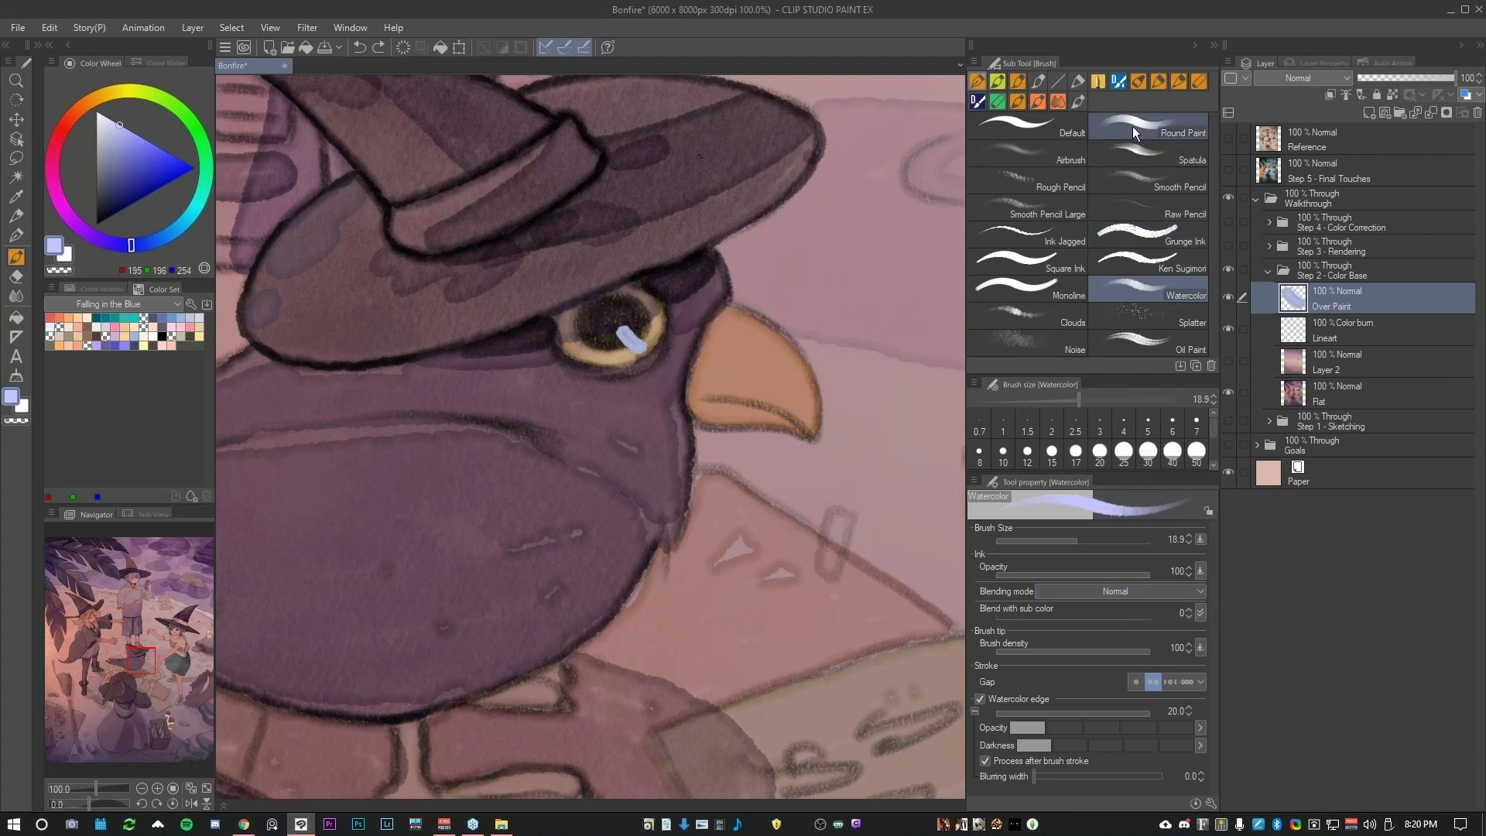
Try a second periwinkle highlight in the crow's eye and undo it.
drag(594, 331, 578, 345)
key(ctrl+z)
drag(724, 411, 695, 437)
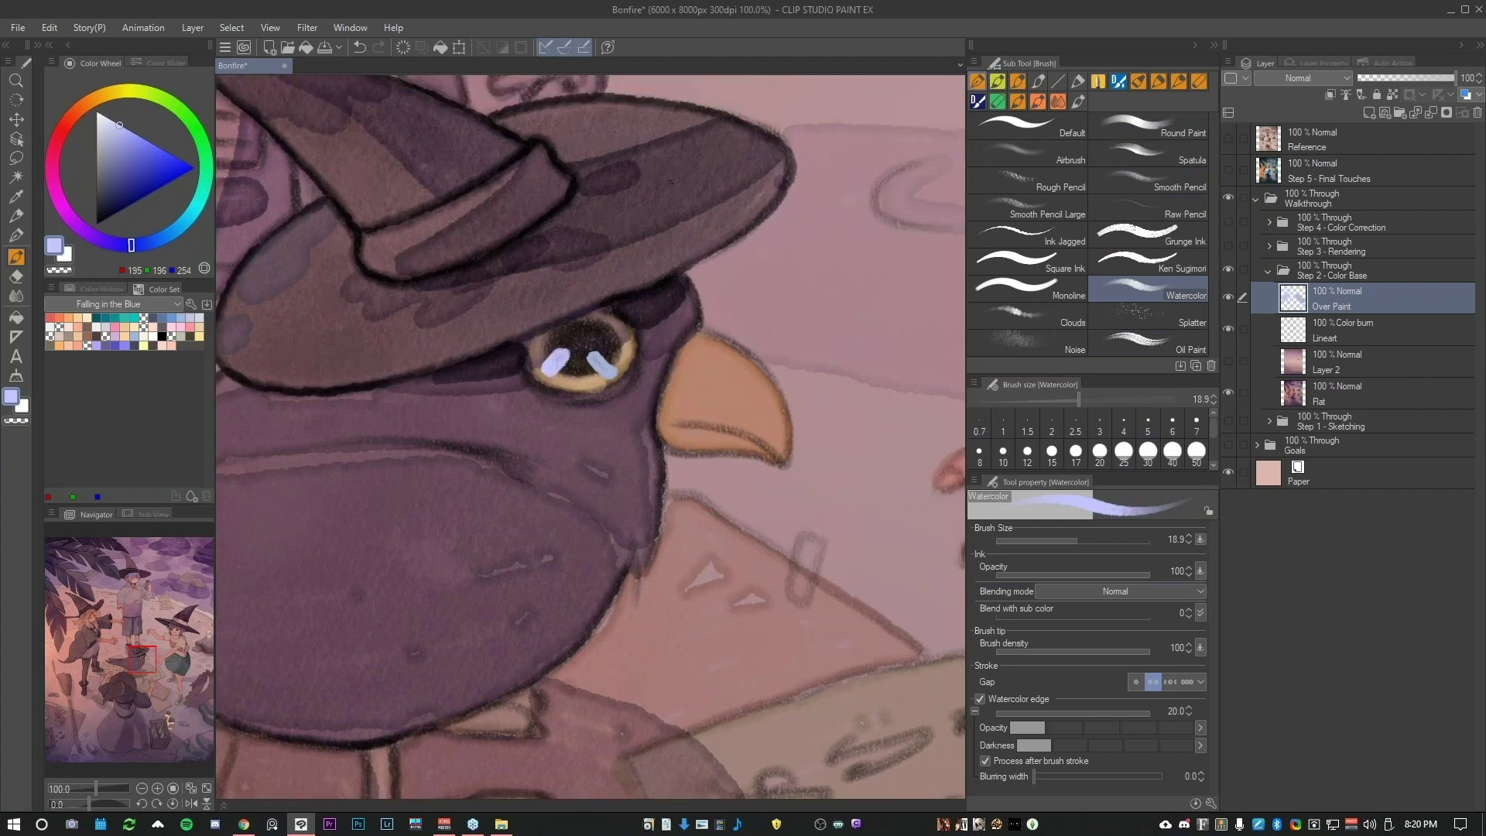
key(ctrl+z)
Touch up the flame of the candle on the rock with pale yellow (RGB 255, 224, 167).
scroll(576, 337, down, 2)
drag(571, 334, 232, 493)
drag(915, 387, 396, 525)
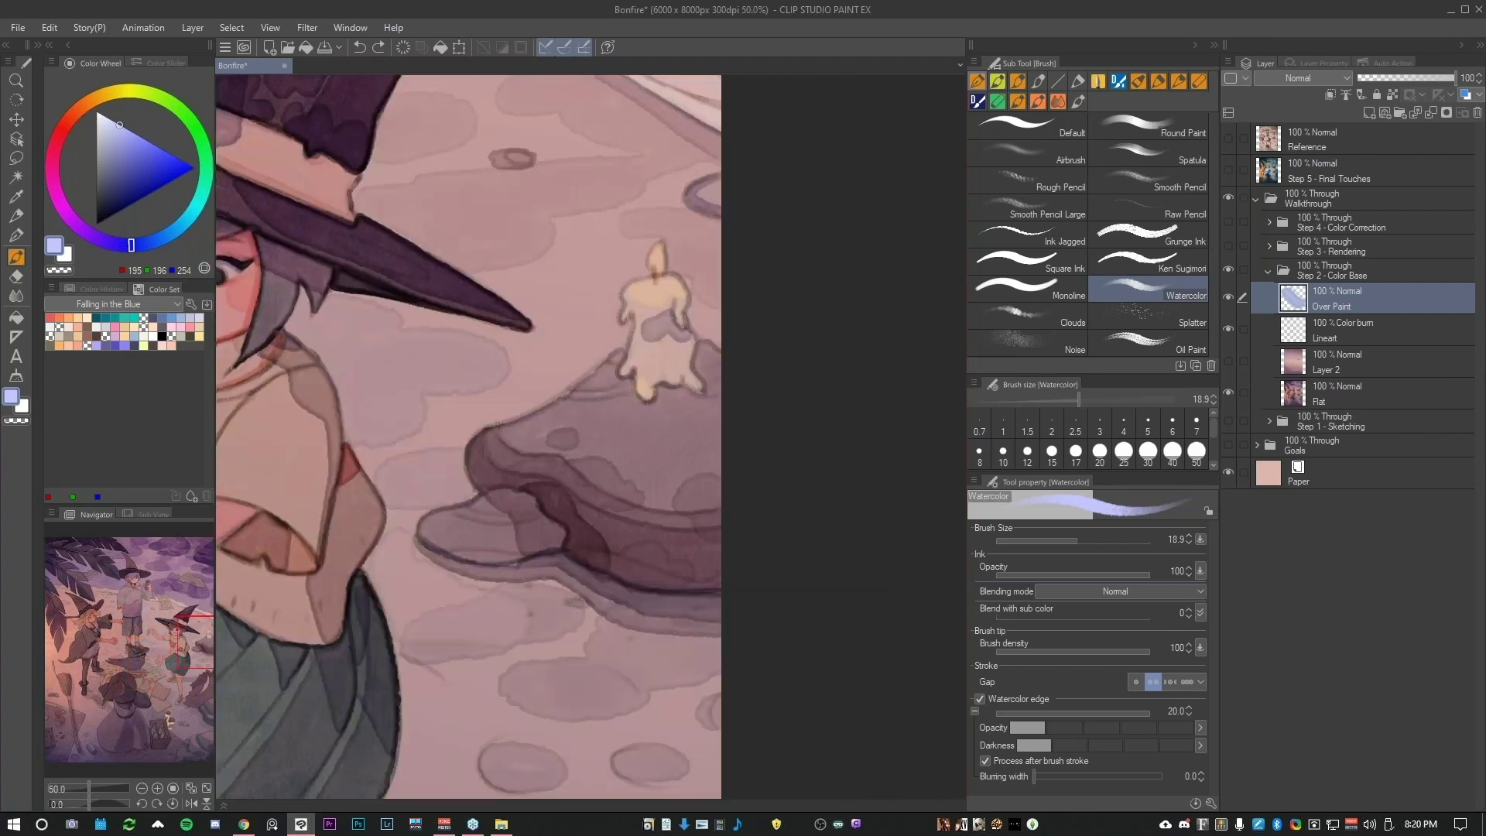
click(101, 96)
drag(132, 123, 130, 131)
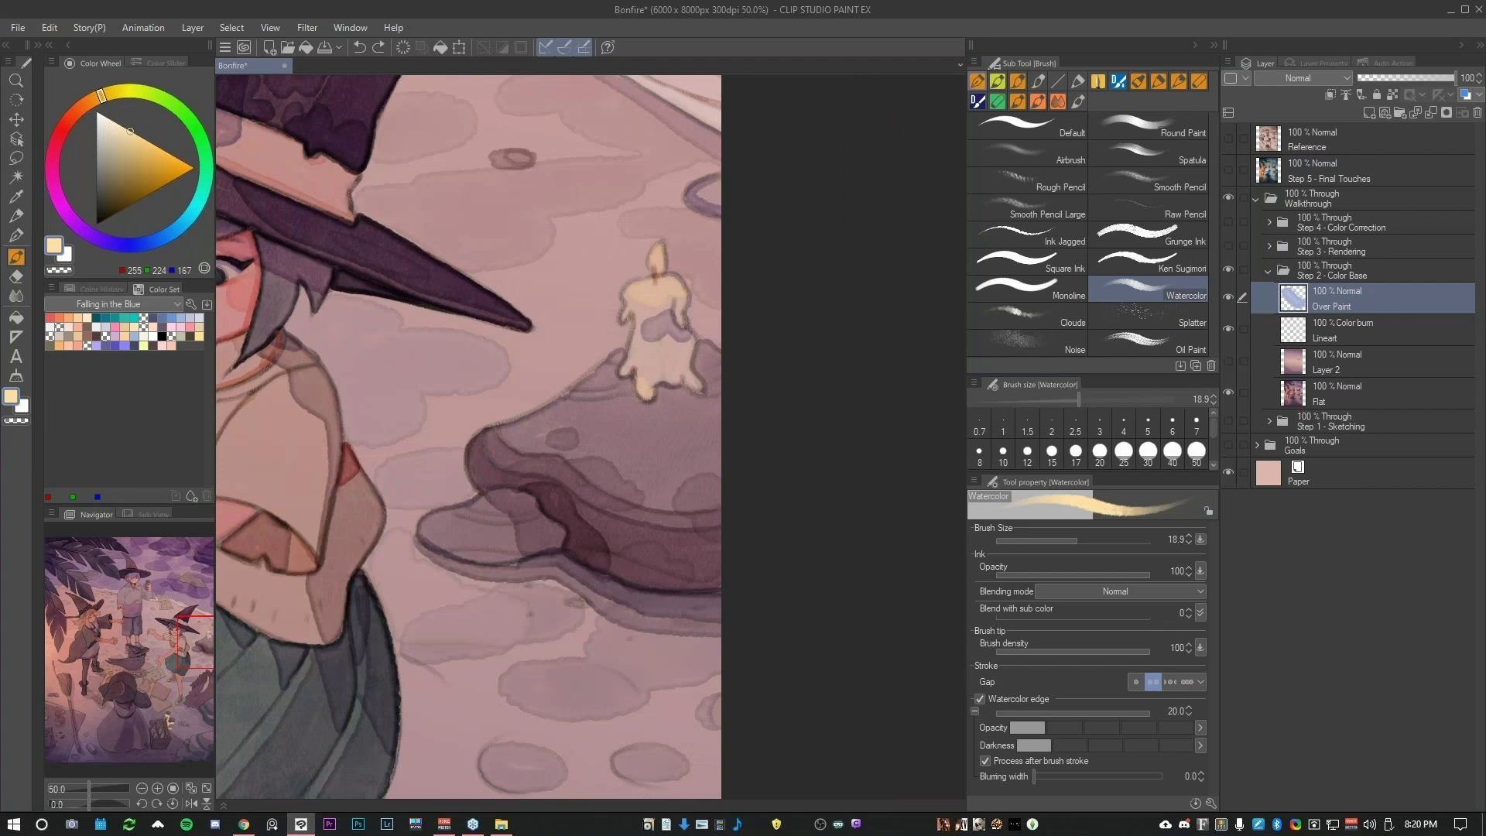
drag(652, 252, 659, 271)
Paint a thin pale-yellow rim light along the palm leaf's left edge and erase its upper part with the Soft eraser.
drag(418, 558, 960, 349)
mouse_move(256, 526)
mouse_down()
mouse_move(640, 359)
mouse_move(632, 375)
mouse_move(763, 381)
mouse_move(588, 433)
mouse_move(542, 326)
mouse_move(556, 264)
mouse_move(560, 331)
mouse_up()
mouse_move(670, 239)
mouse_down()
mouse_move(588, 448)
mouse_move(616, 342)
mouse_up()
mouse_move(579, 204)
mouse_down()
mouse_move(547, 410)
mouse_move(592, 536)
mouse_up()
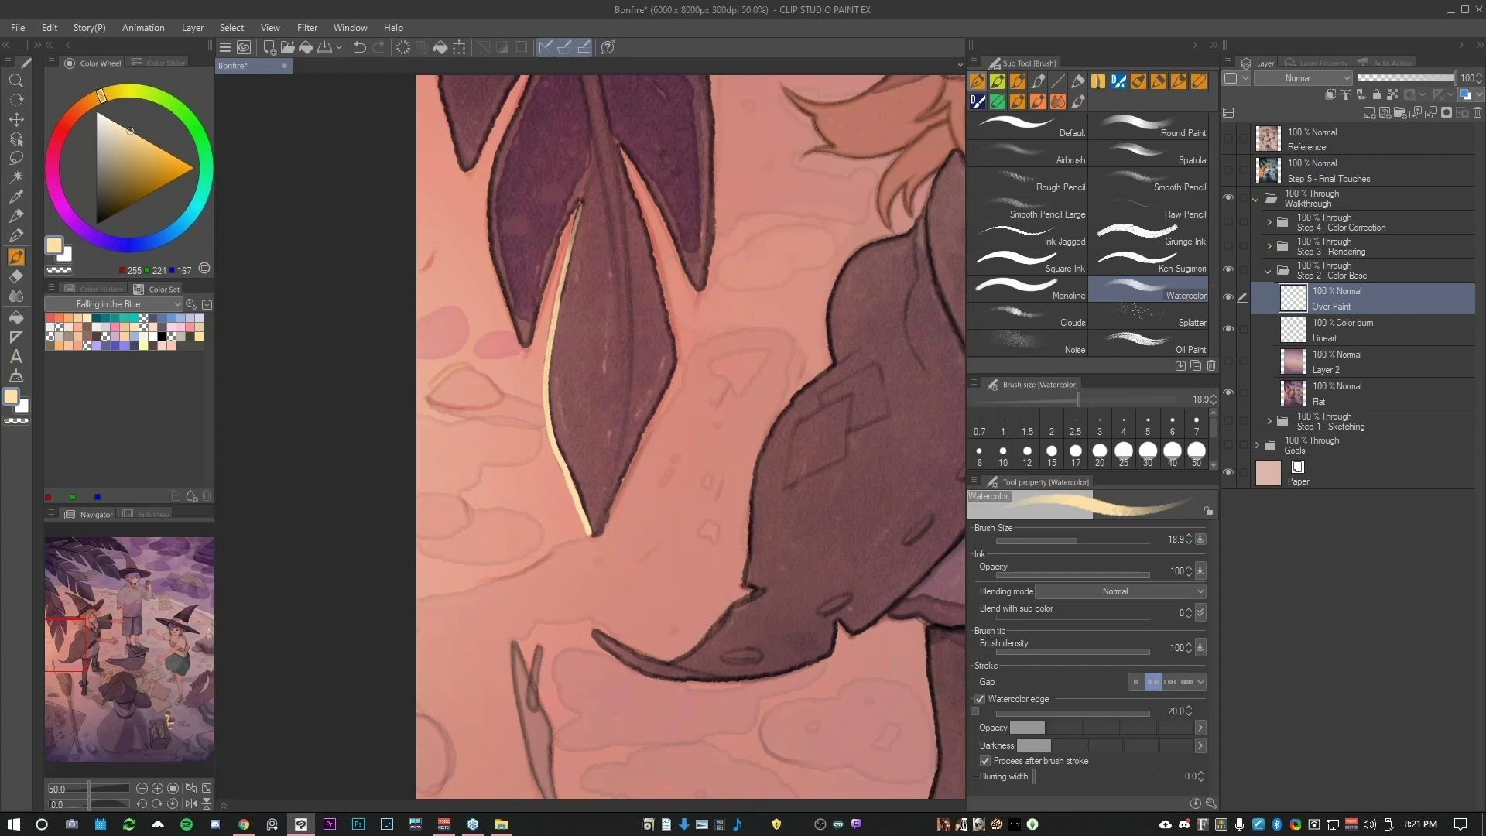
key(e)
drag(564, 263, 547, 404)
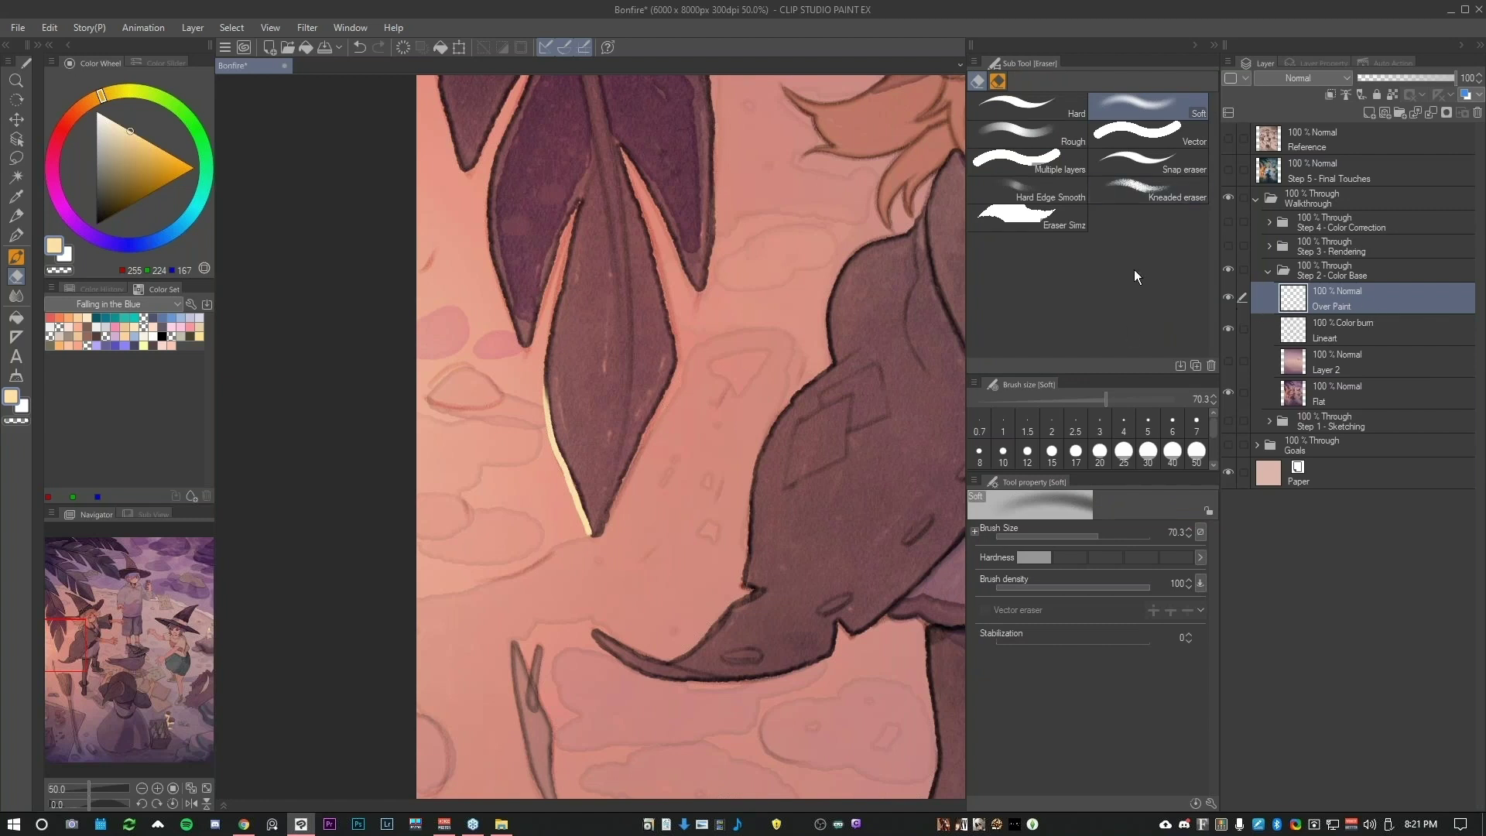
Collapse and hide the Step 2 - Color Base folder and show the Step 3 - Rendering folder.
key(ctrl+minus)
key(ctrl+minus)
drag(833, 328, 250, 426)
key(ctrl+minus)
key(ctrl+minus)
drag(827, 412, 754, 337)
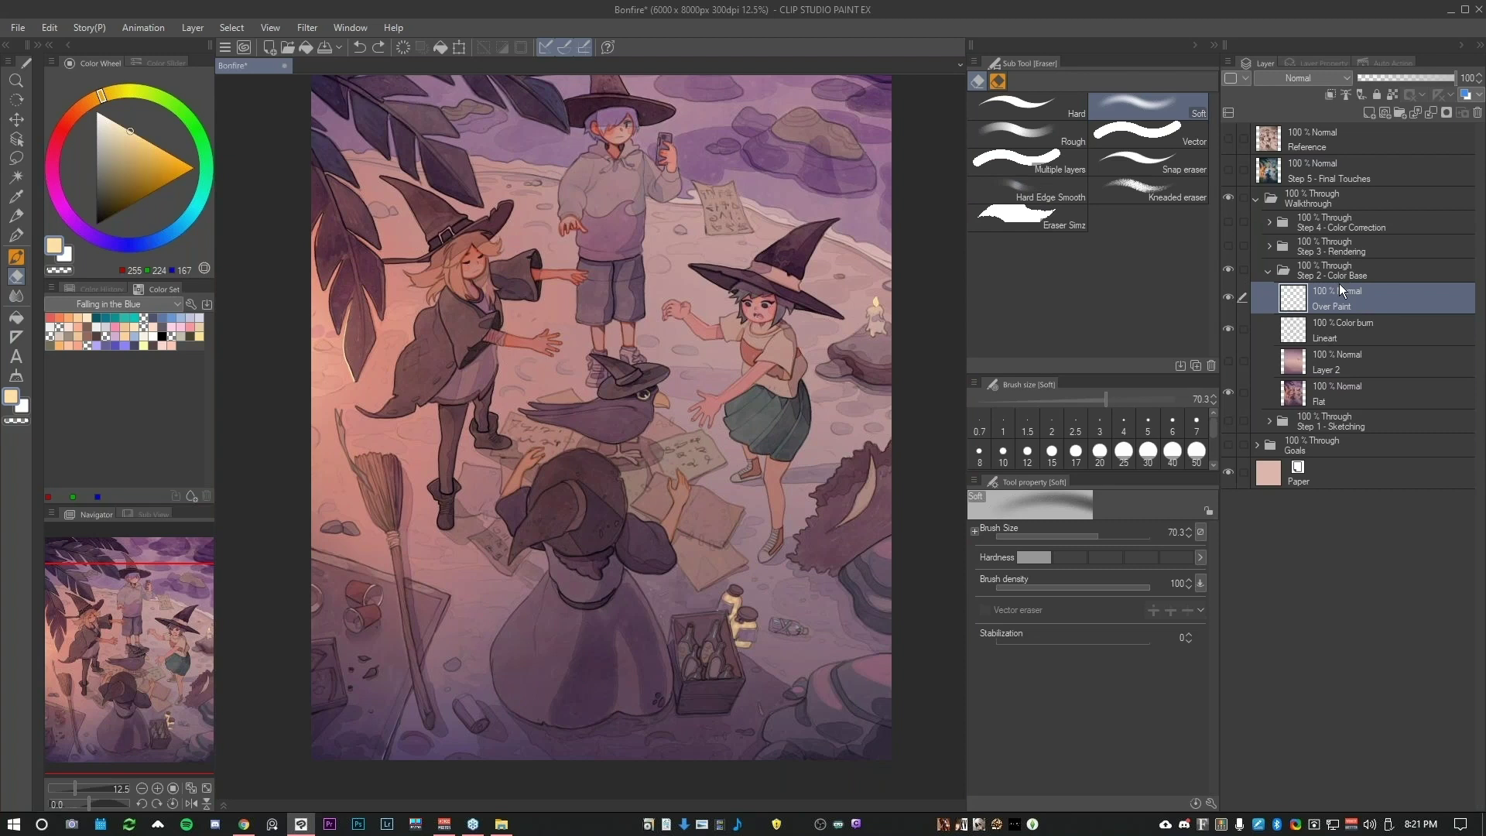
drag(779, 336, 772, 360)
click(1270, 271)
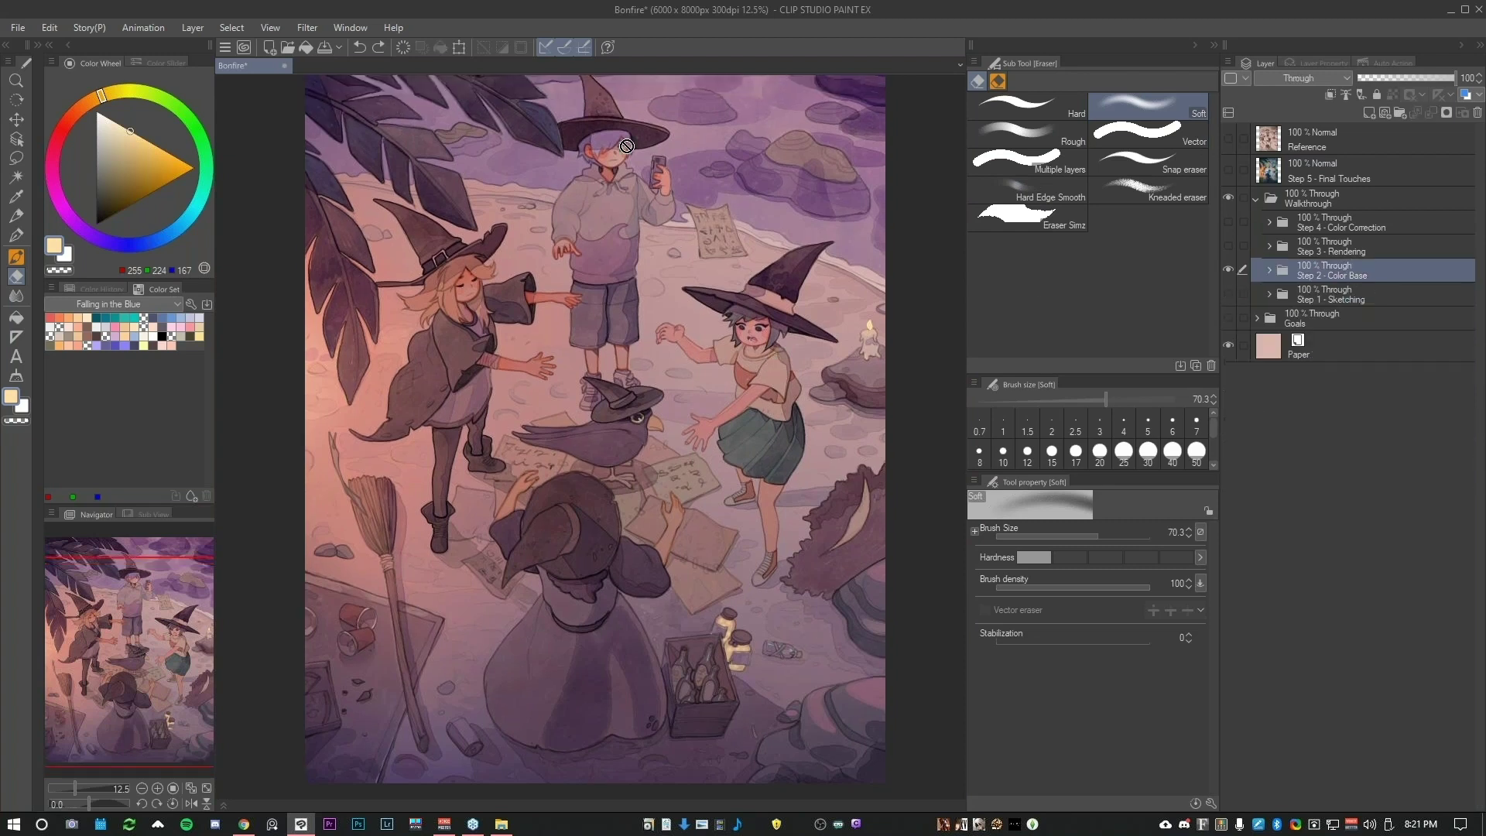
click(1229, 270)
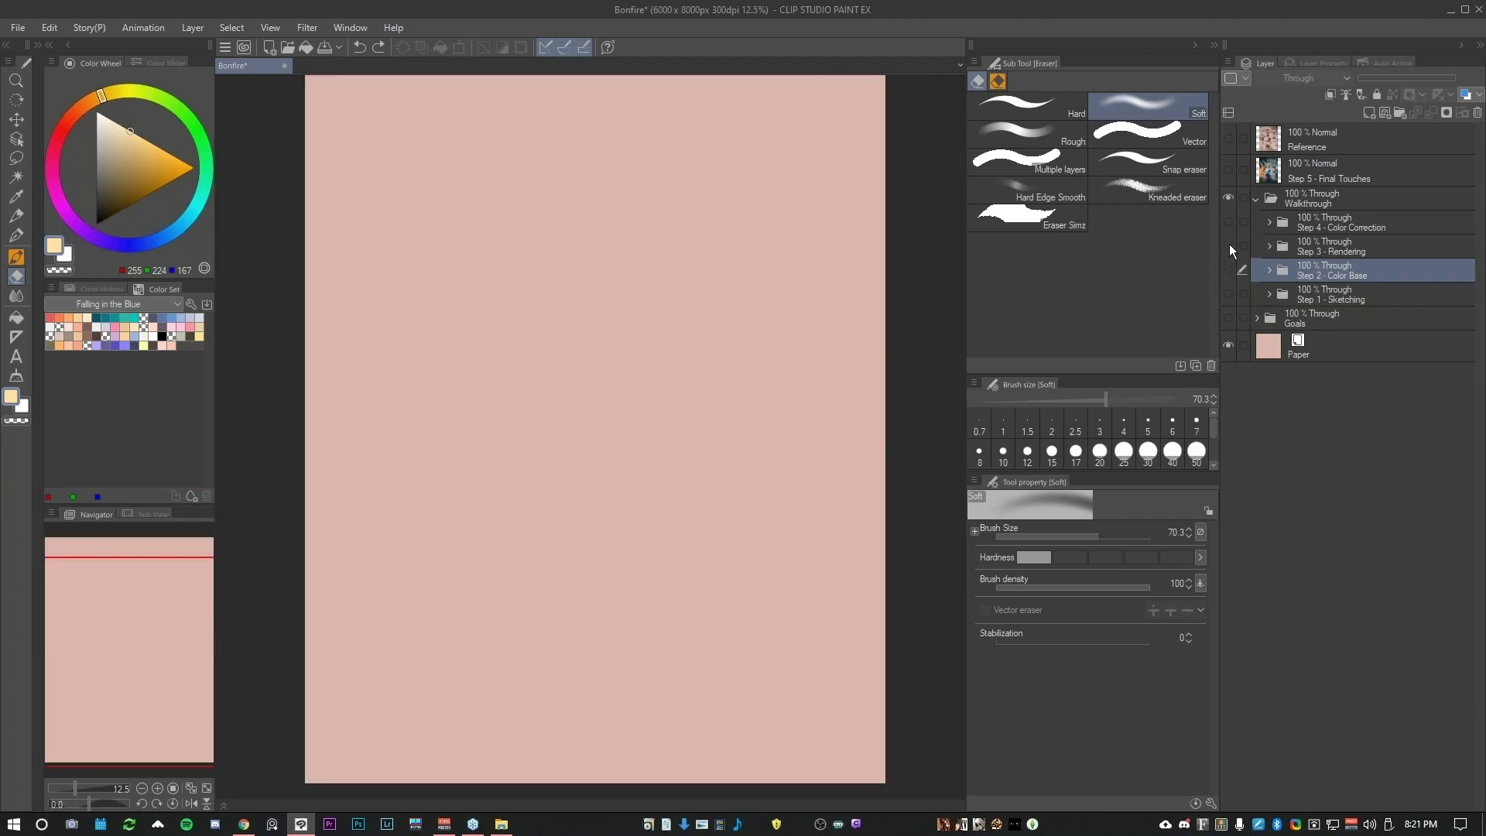
click(1230, 241)
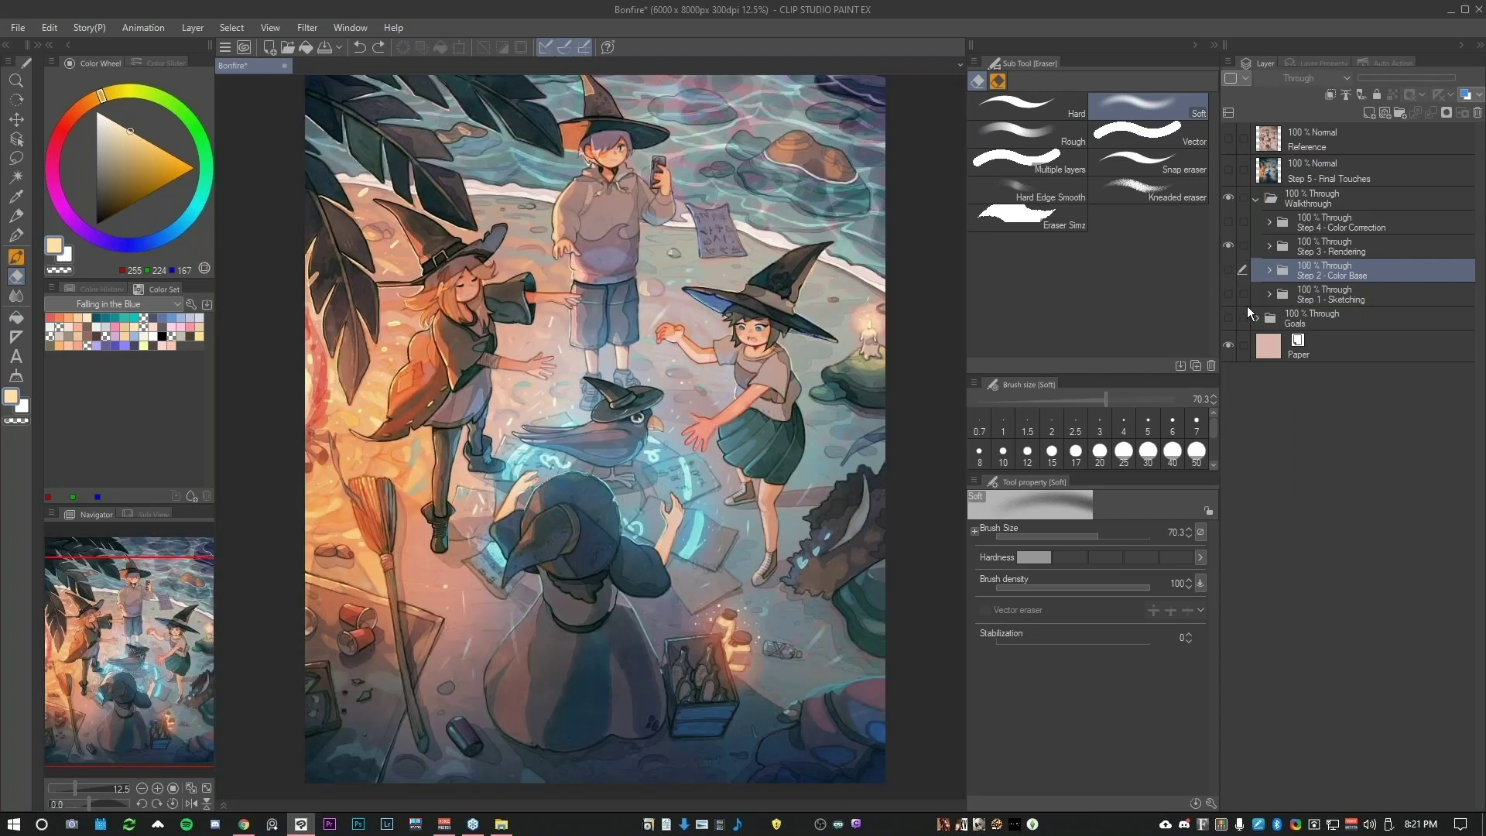
Expand the Step 3 - Rendering folder, select layer 1 and leave only that rendering layer visible.
click(1269, 246)
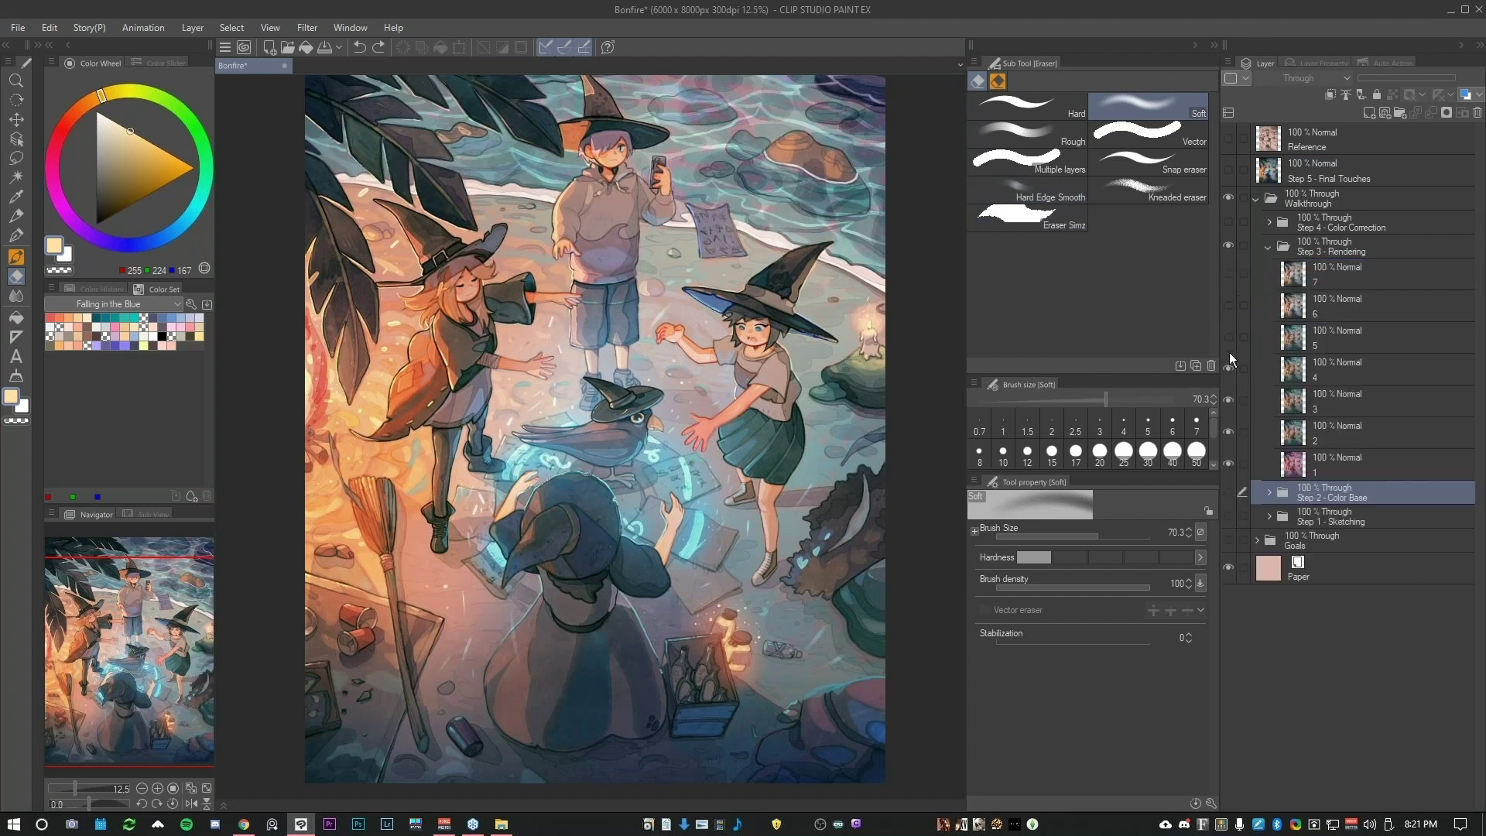
click(1316, 467)
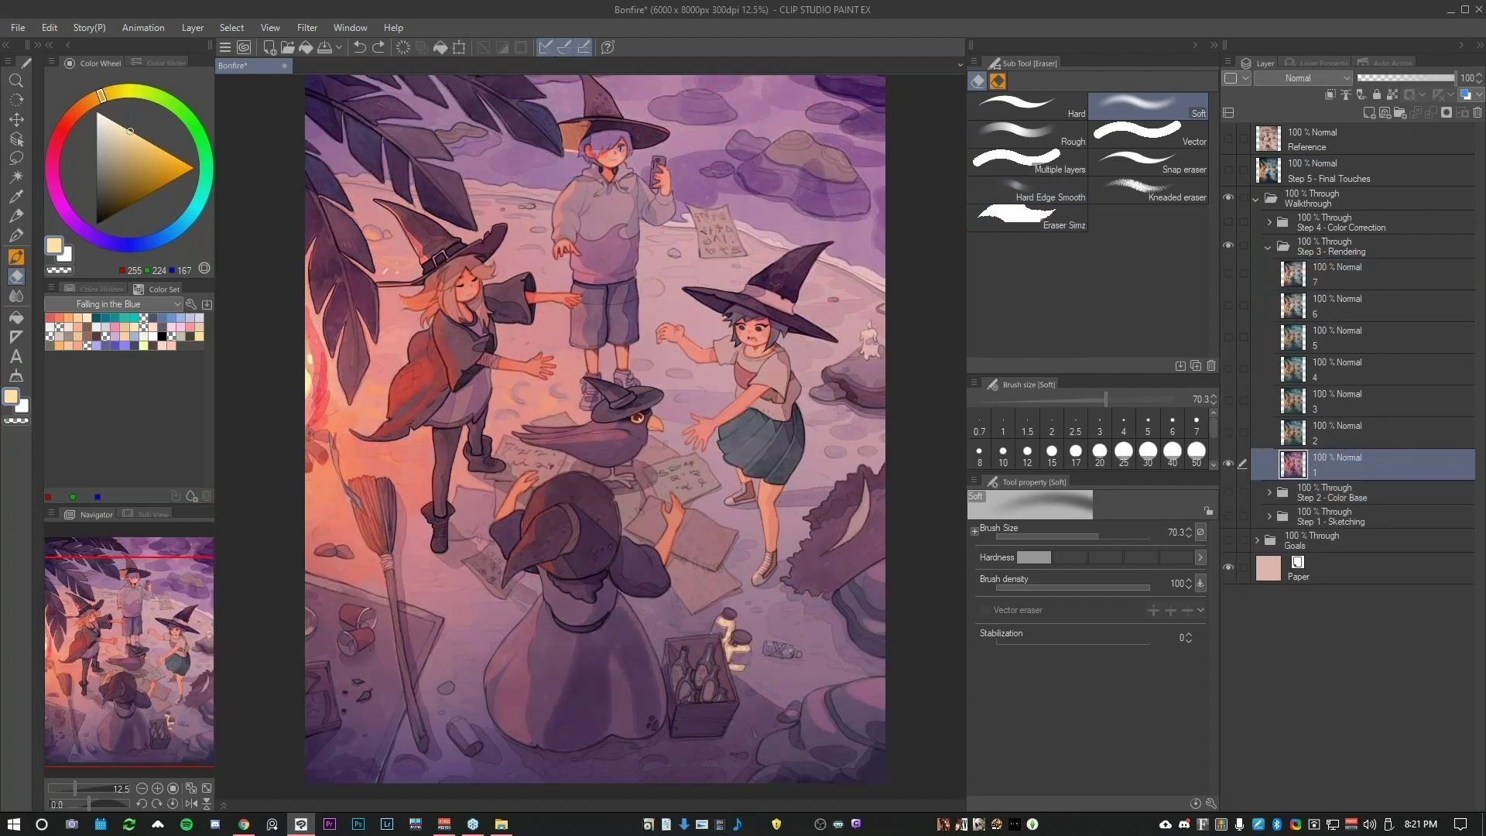
drag(774, 313, 760, 320)
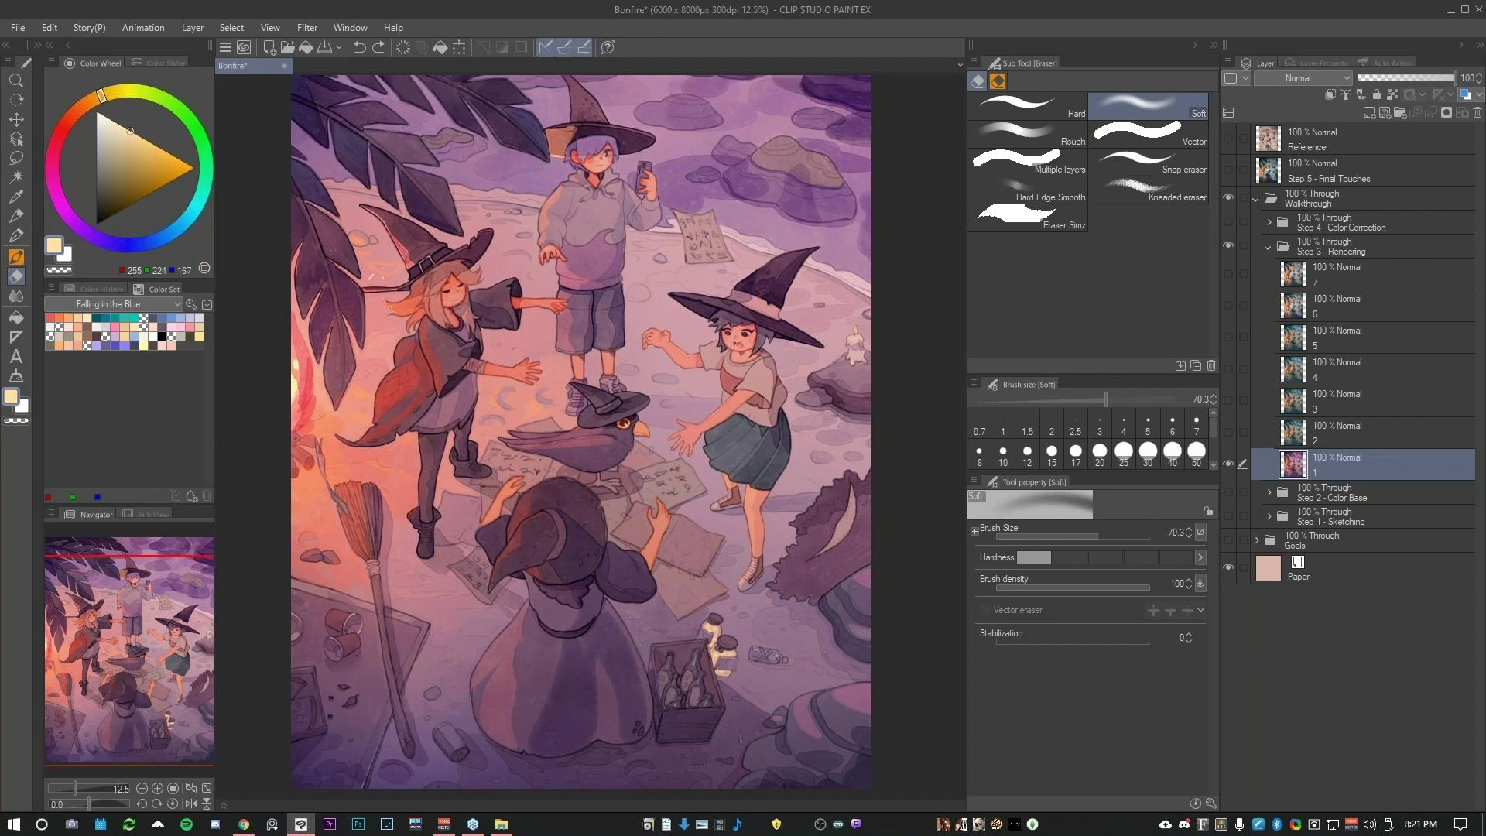
Show the Step 2 - Color Base folder beneath and toggle layer 1's visibility to compare first-pass rendering with the base colours.
click(1229, 493)
click(1229, 465)
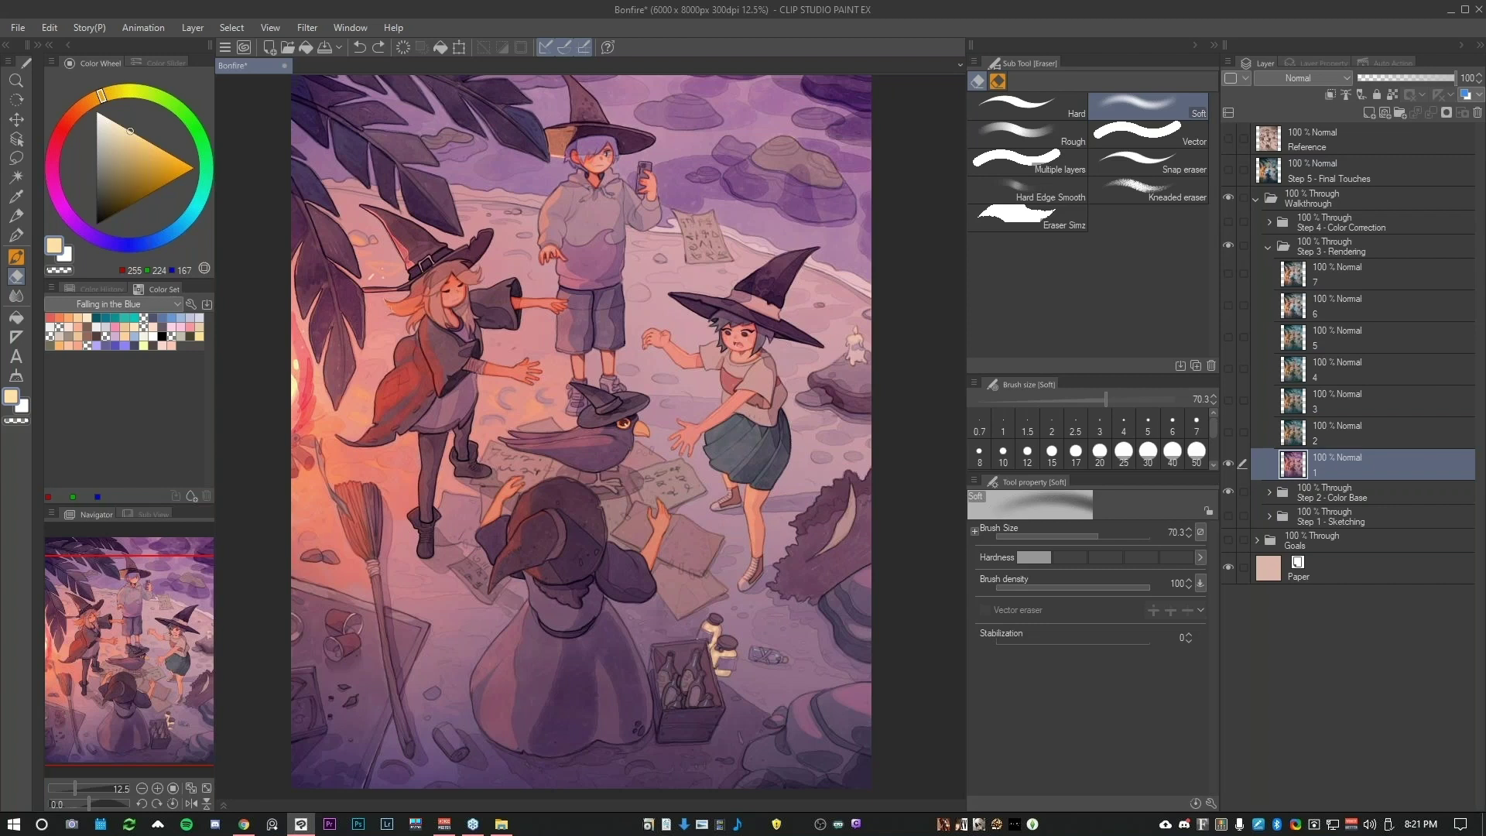
drag(659, 336, 670, 334)
key(b)
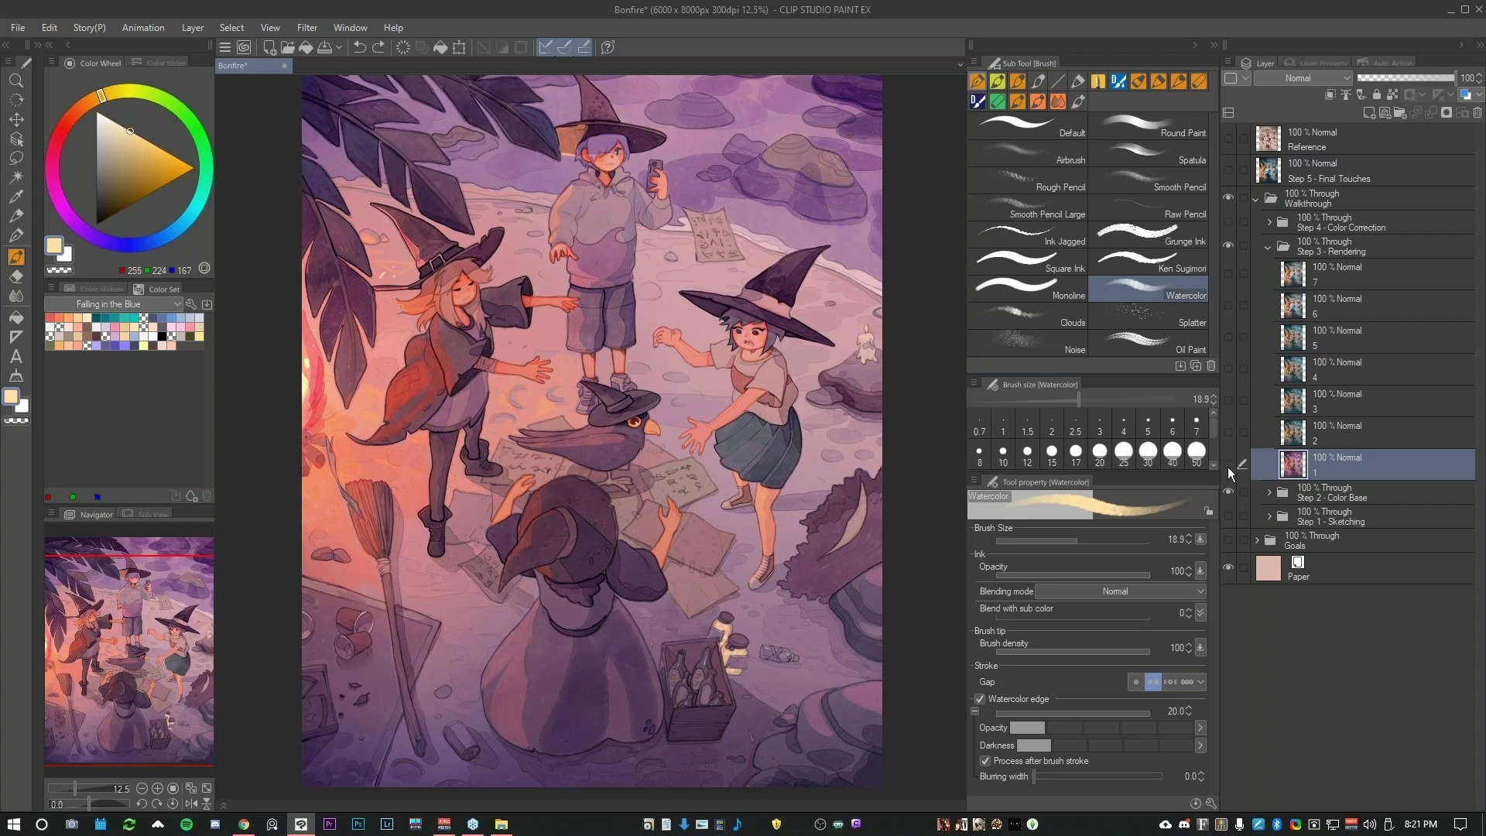
key(ctrl+z)
click(1227, 463)
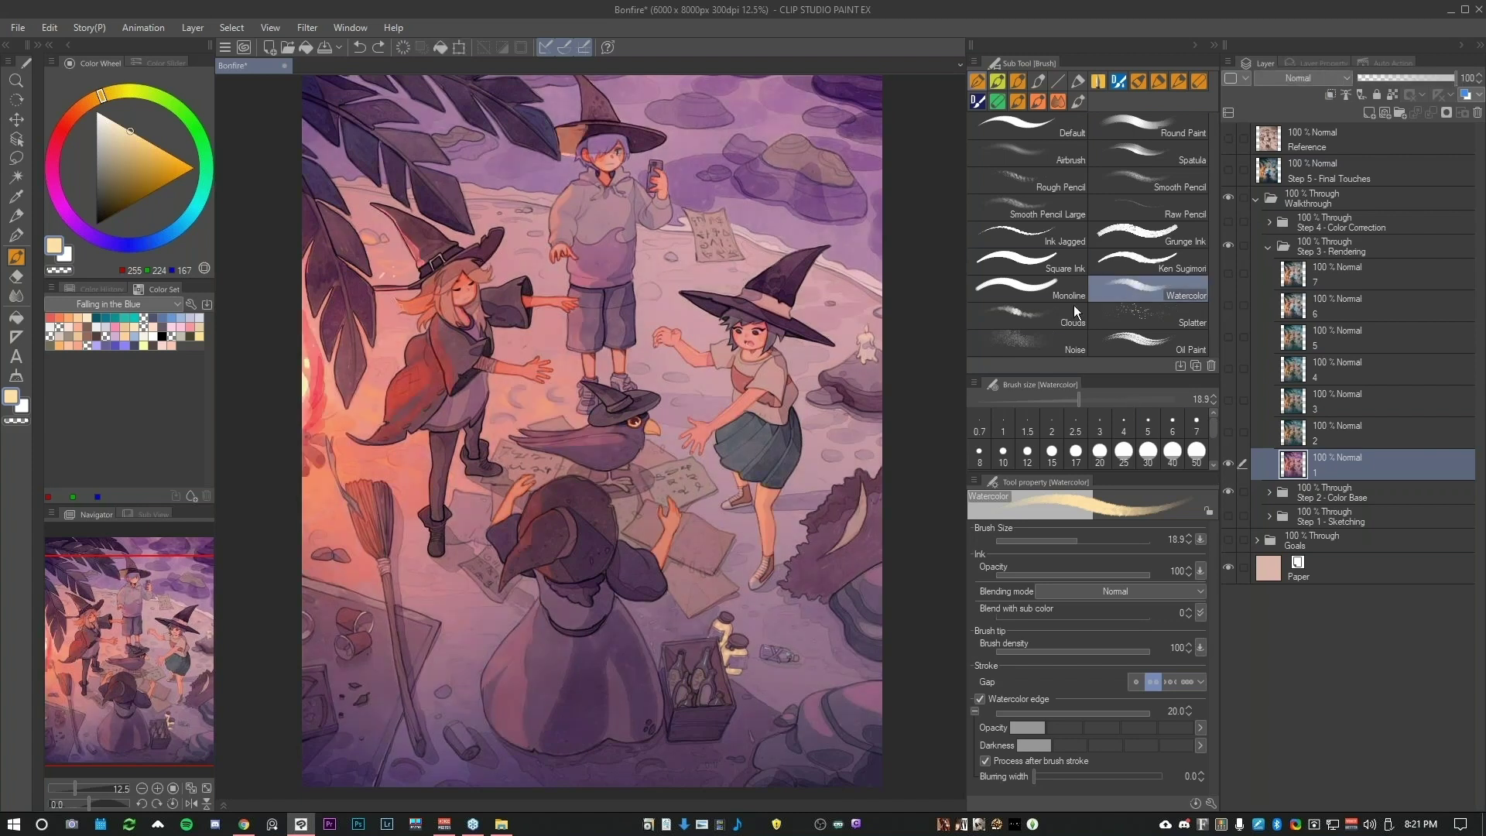
Try a Hard light Watercolor stroke in pale yellow (RGB 244, 217, 166) on the sand between the palm leaf and the cape.
drag(524, 414, 626, 467)
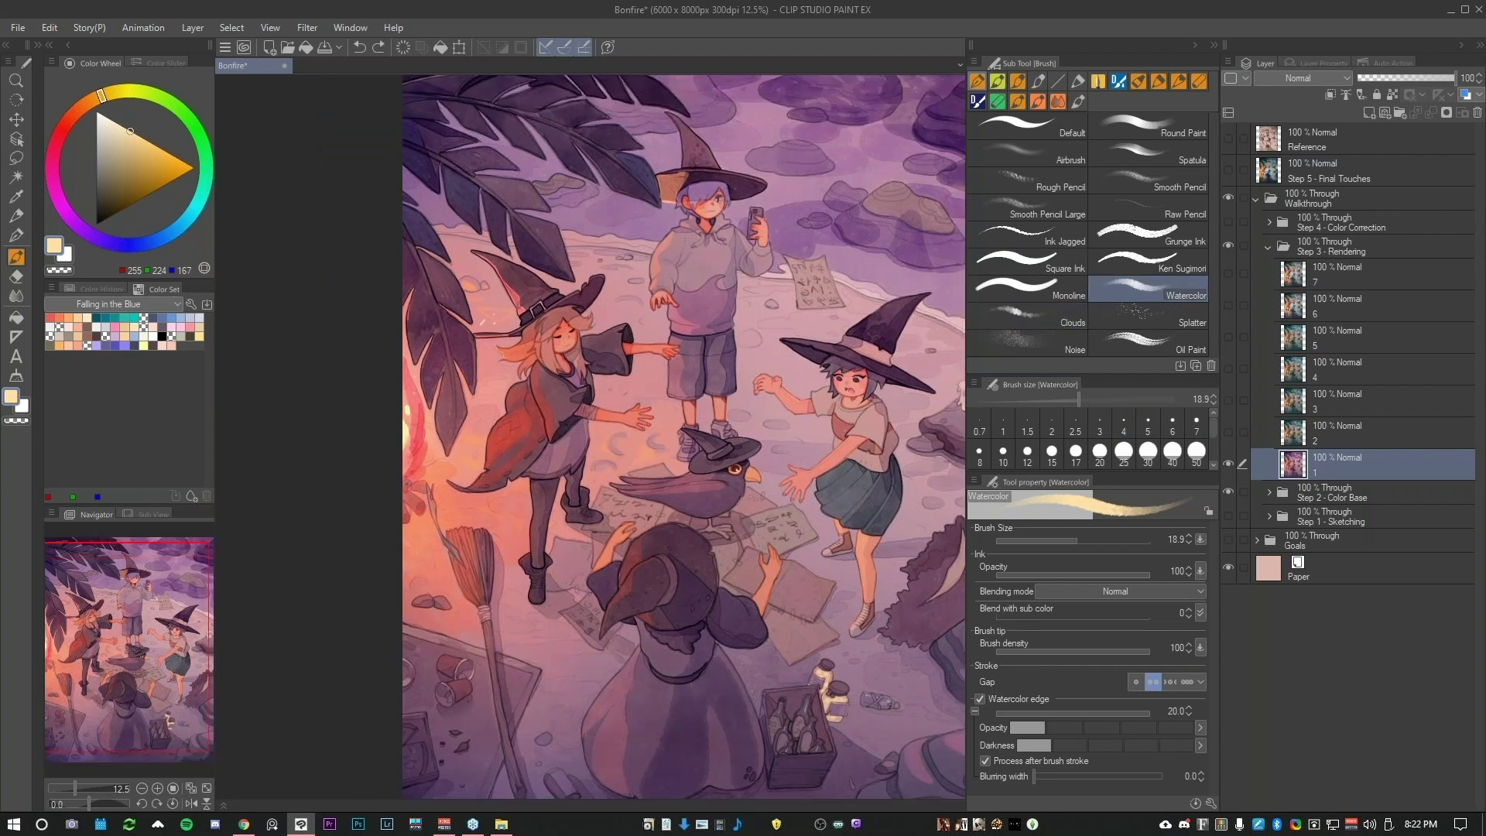
scroll(604, 429, up, 2)
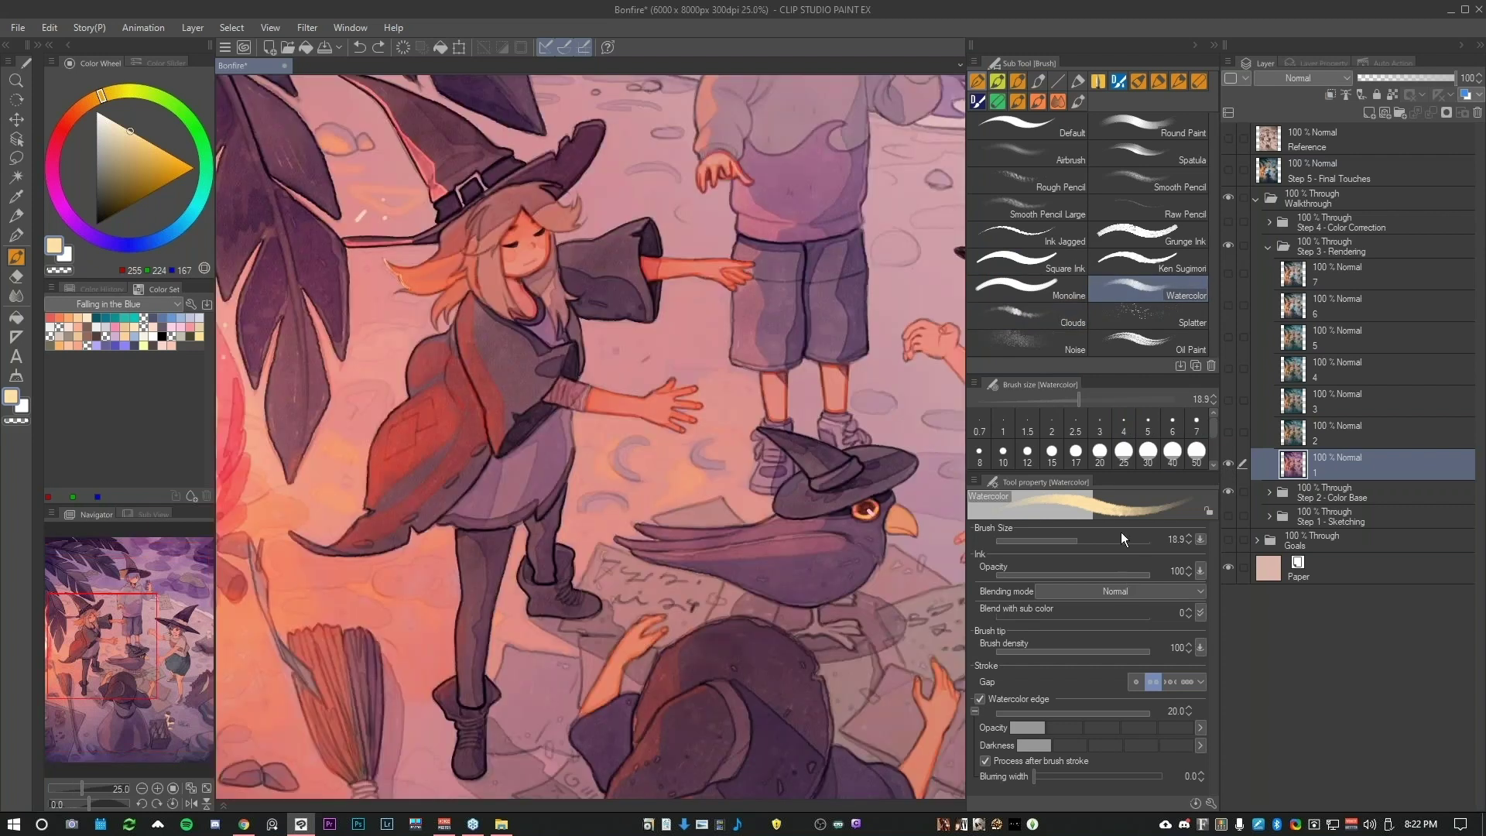
drag(473, 364, 697, 249)
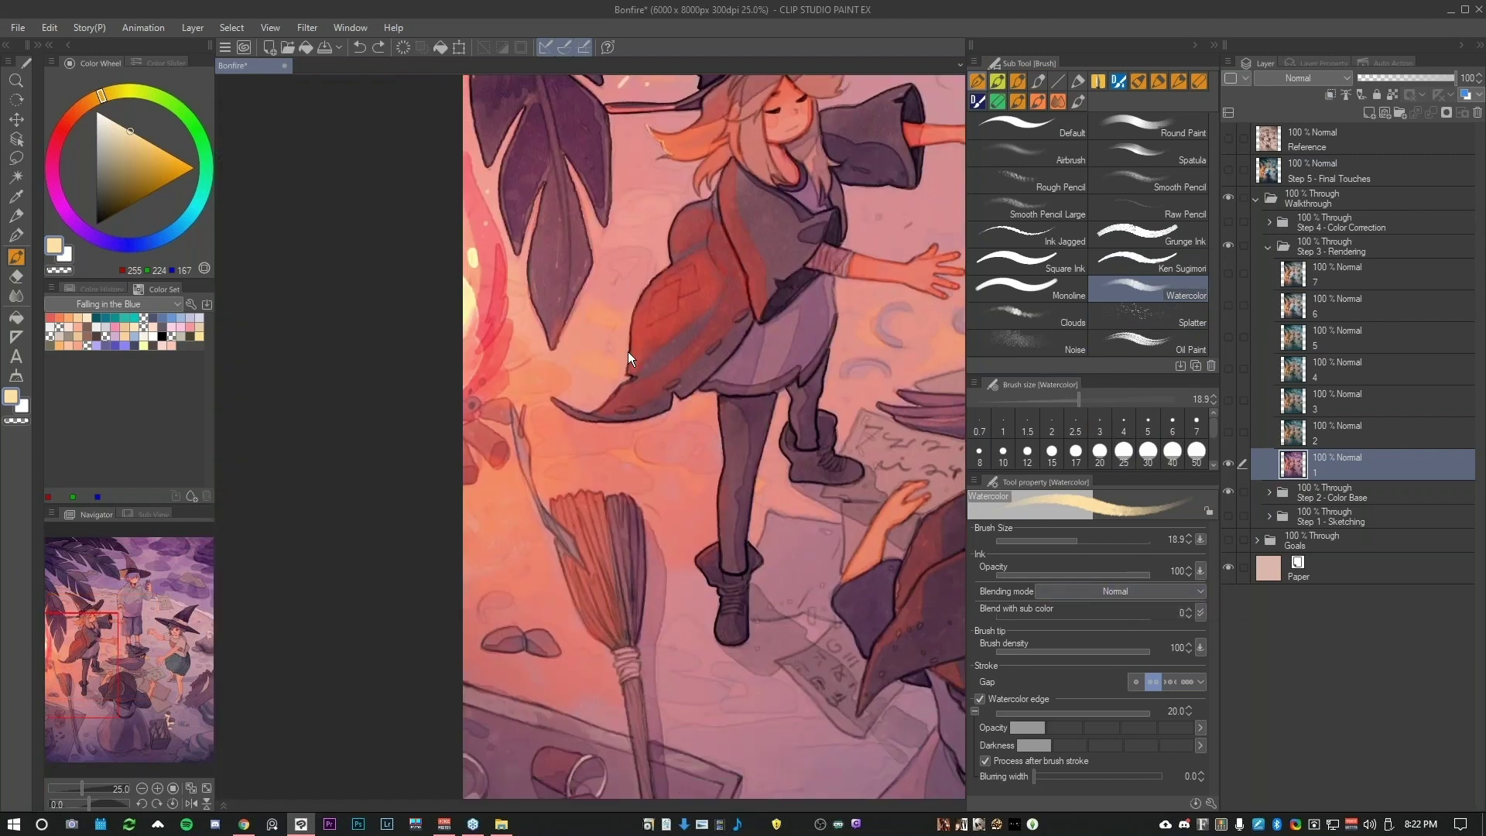
scroll(628, 352, up, 4)
drag(764, 353, 774, 388)
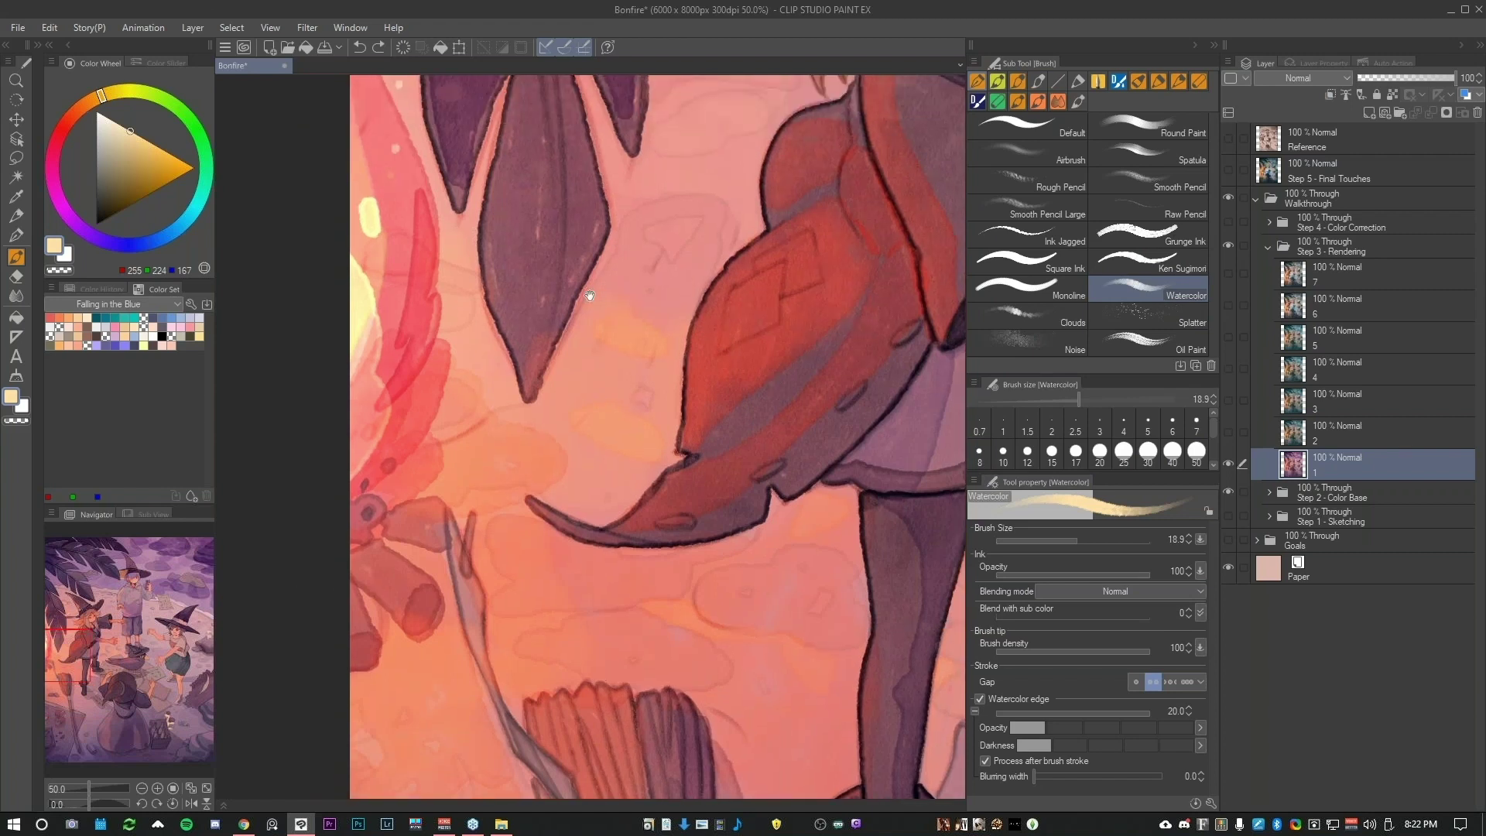
drag(590, 296, 618, 360)
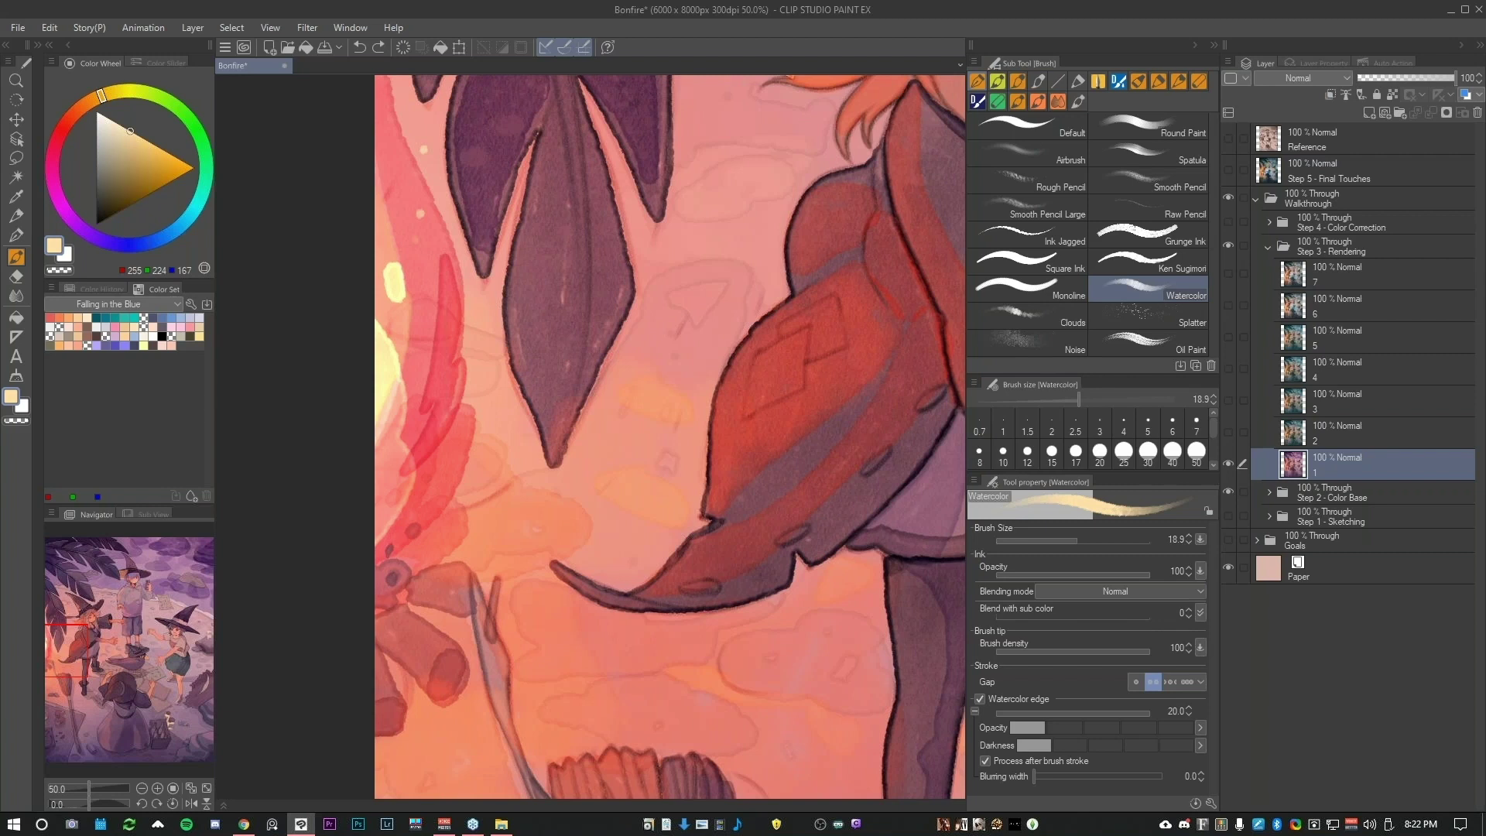
click(126, 134)
click(1141, 593)
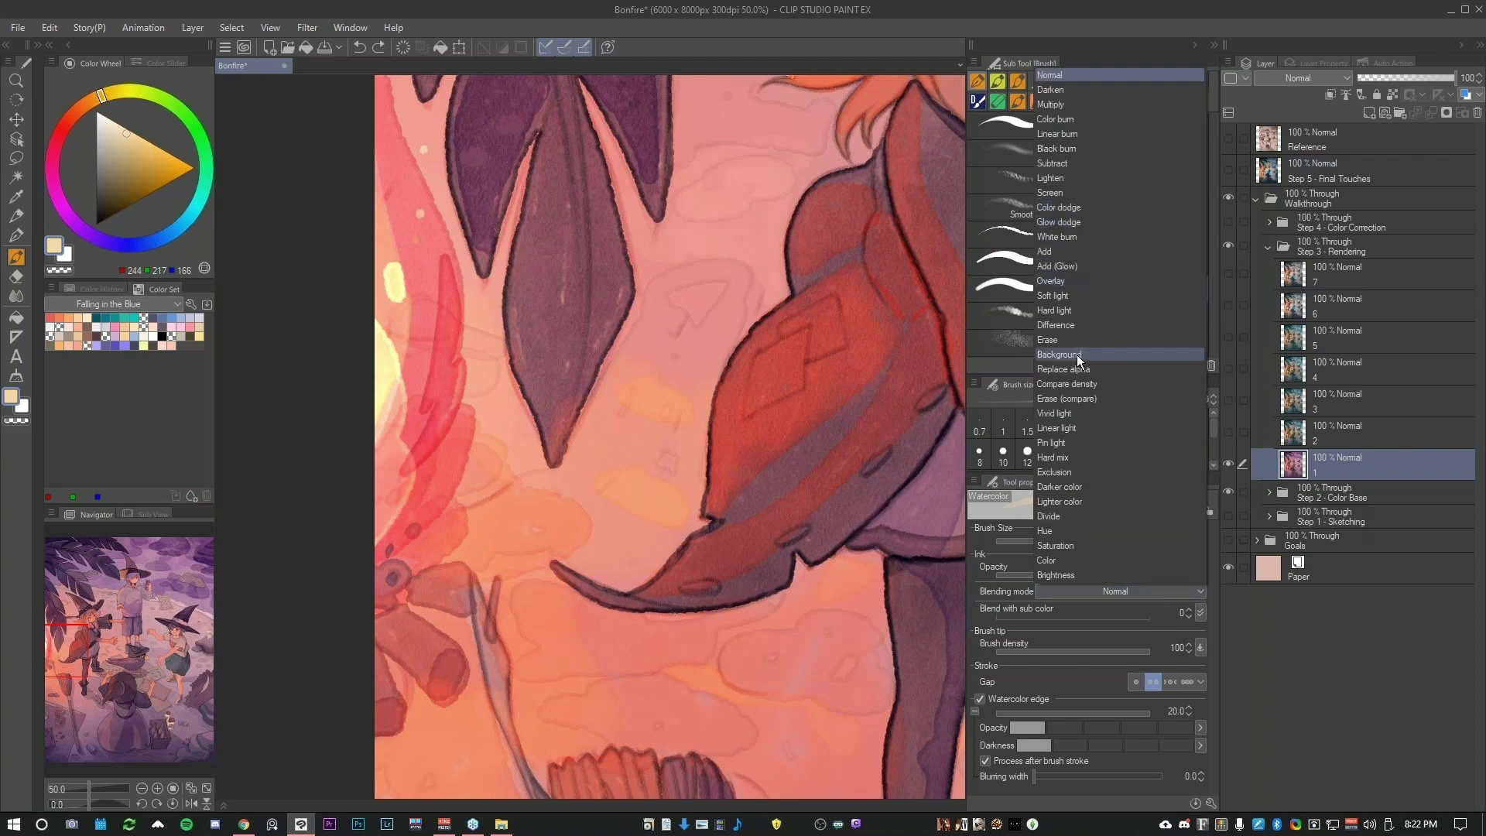
click(1080, 309)
mouse_move(649, 315)
mouse_down()
mouse_move(708, 290)
mouse_move(673, 309)
mouse_up()
key(ctrl+z)
Try larger Hard light dabs on the sand at brush size 71.2 in muted beige (RGB 166, 151, 122) and undo them.
click(113, 160)
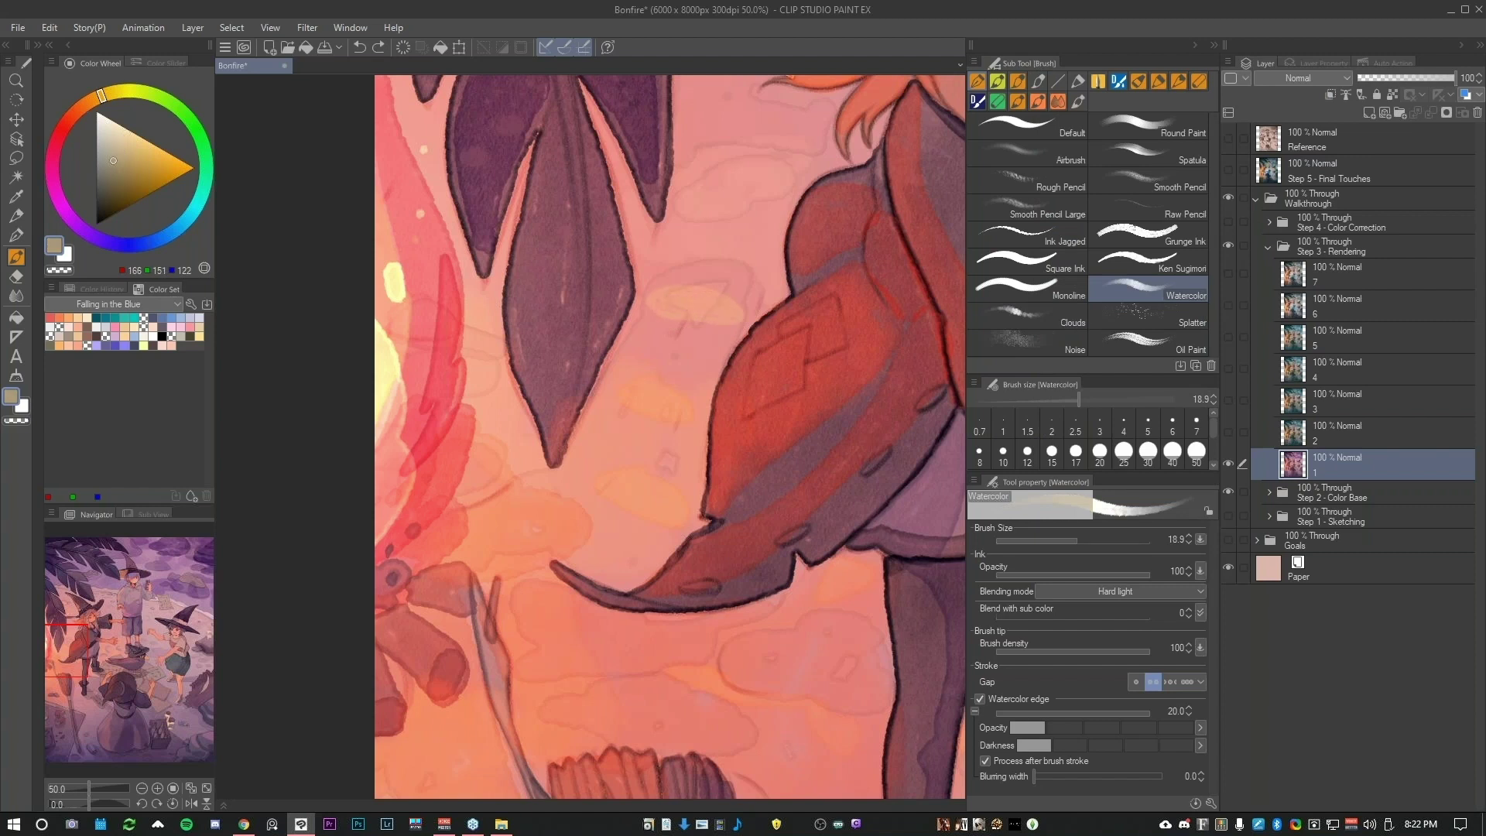
drag(810, 318, 807, 341)
ctrl+alt+drag(708, 272, 739, 272)
drag(689, 254, 766, 281)
drag(766, 431, 725, 359)
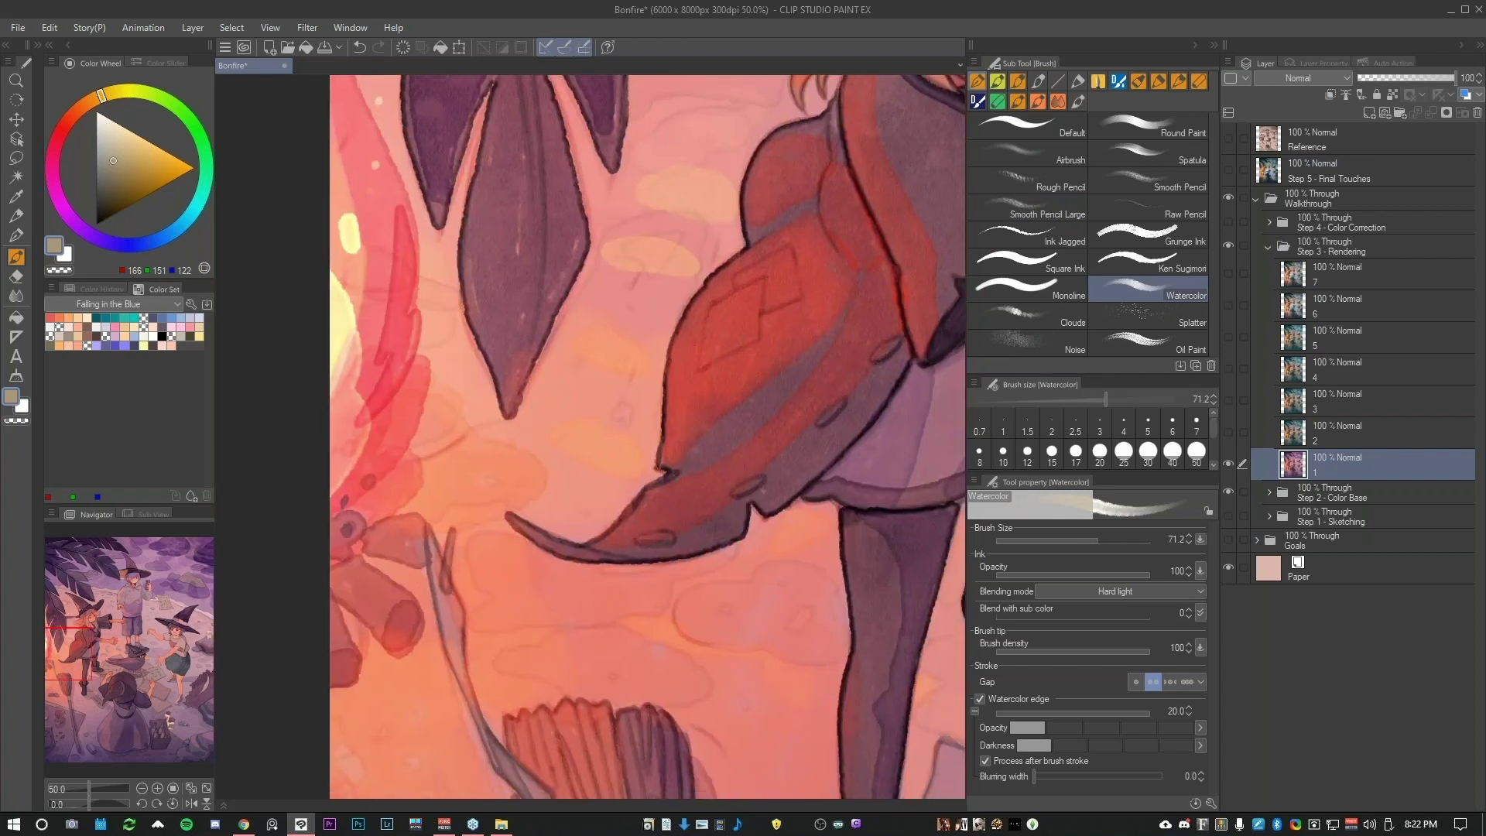
key(ctrl+z)
key(ctrl+z)
drag(503, 384, 634, 387)
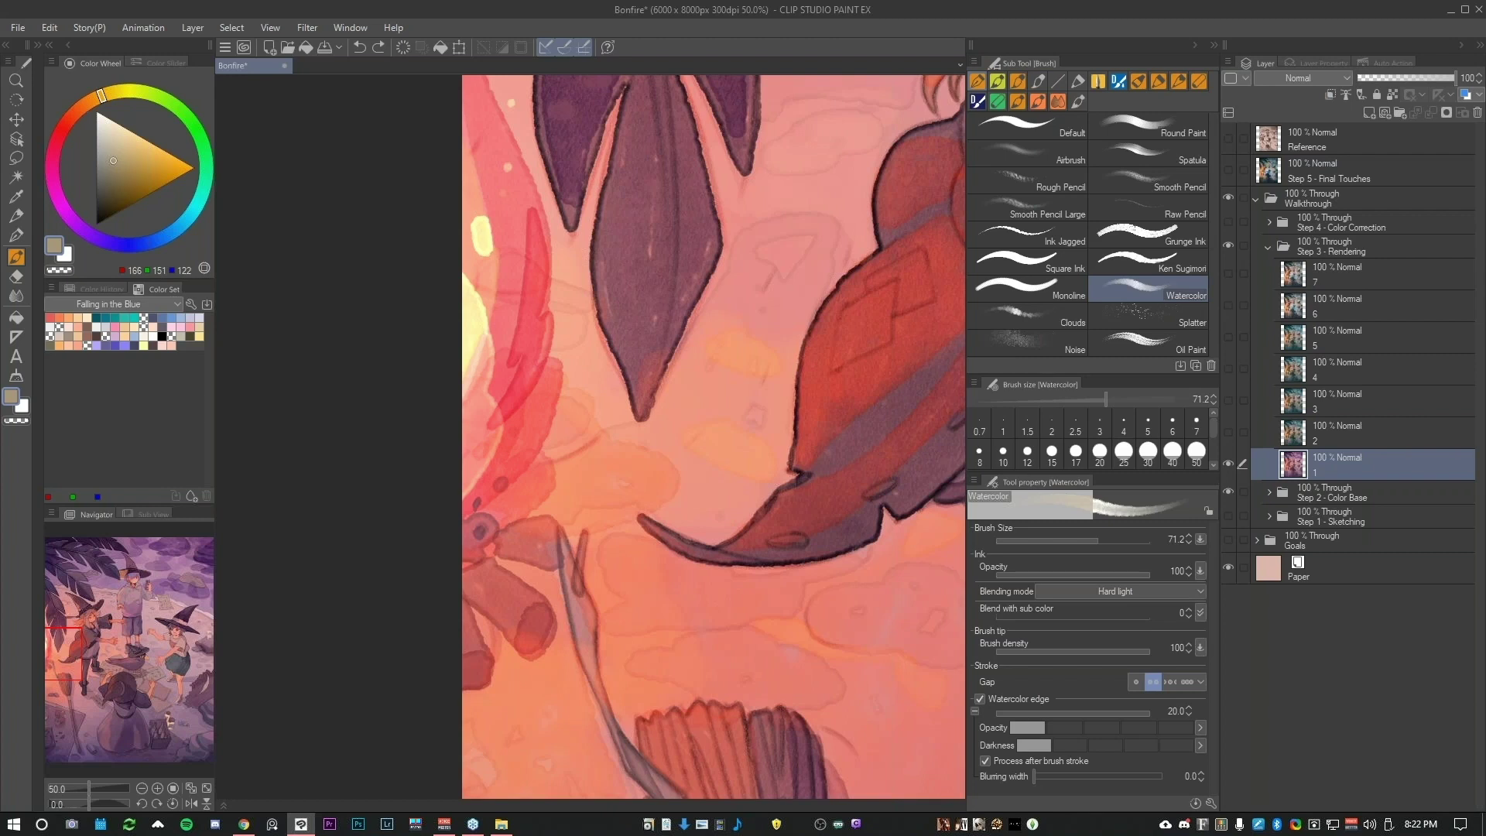
Try Overlay strokes in the campfire flame with lighter yellows and a smaller Watercolor brush, and undo them.
click(1124, 594)
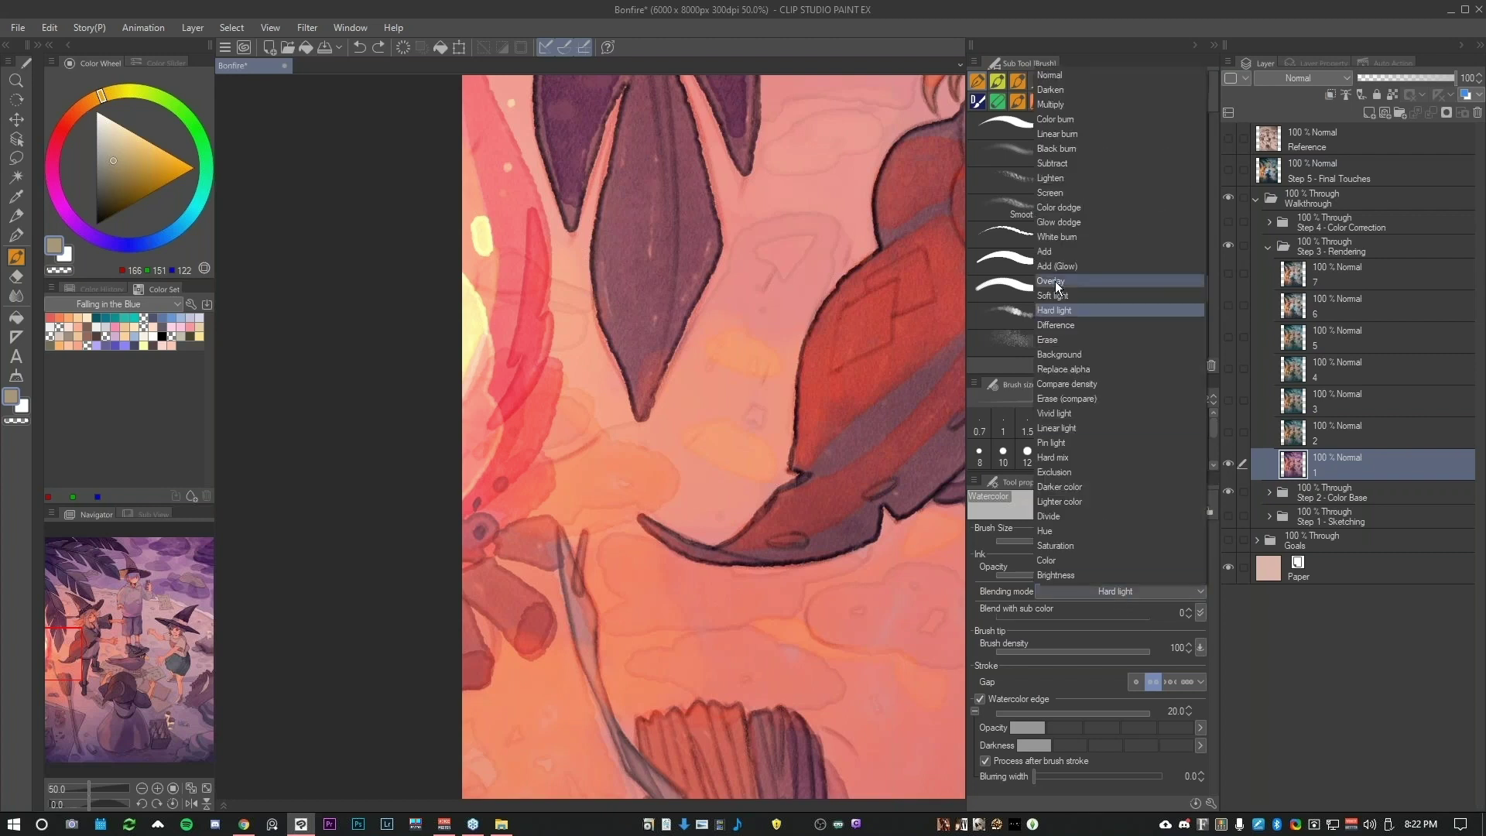
click(1123, 304)
drag(128, 165, 129, 145)
key(bracketleft)
drag(494, 190, 488, 168)
key(ctrl+z)
click(117, 123)
key(bracketleft)
key(bracketleft)
key(bracketleft)
key(bracketleft)
key(bracketleft)
key(bracketleft)
key(ctrl+z)
Try Glow dodge strokes in the campfire flame starting with warm yellow (RGB 255, 211, 131) and undo them.
click(144, 139)
click(1130, 592)
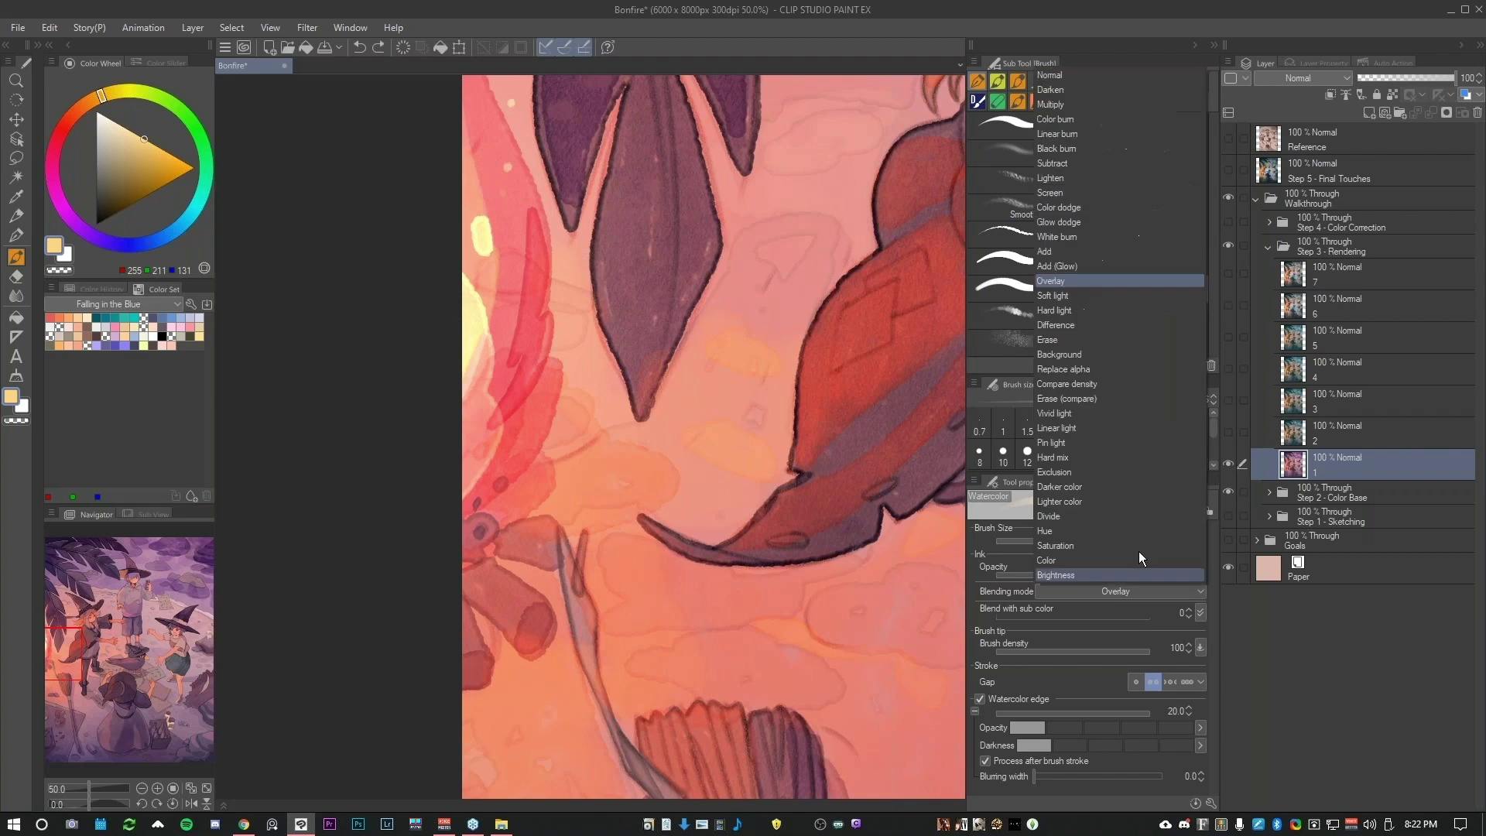
click(1080, 223)
drag(494, 204, 489, 154)
key(ctrl+z)
drag(139, 134, 123, 161)
mouse_move(493, 183)
mouse_down()
mouse_move(491, 158)
mouse_move(494, 185)
mouse_up()
key(ctrl+z)
Try Glow dodge flame strokes at brush size 37.1 in golden tan (RGB 220, 186, 124) and undo them.
key([)
click(133, 148)
key(ctrl+z)
drag(689, 373, 632, 377)
drag(447, 285, 454, 335)
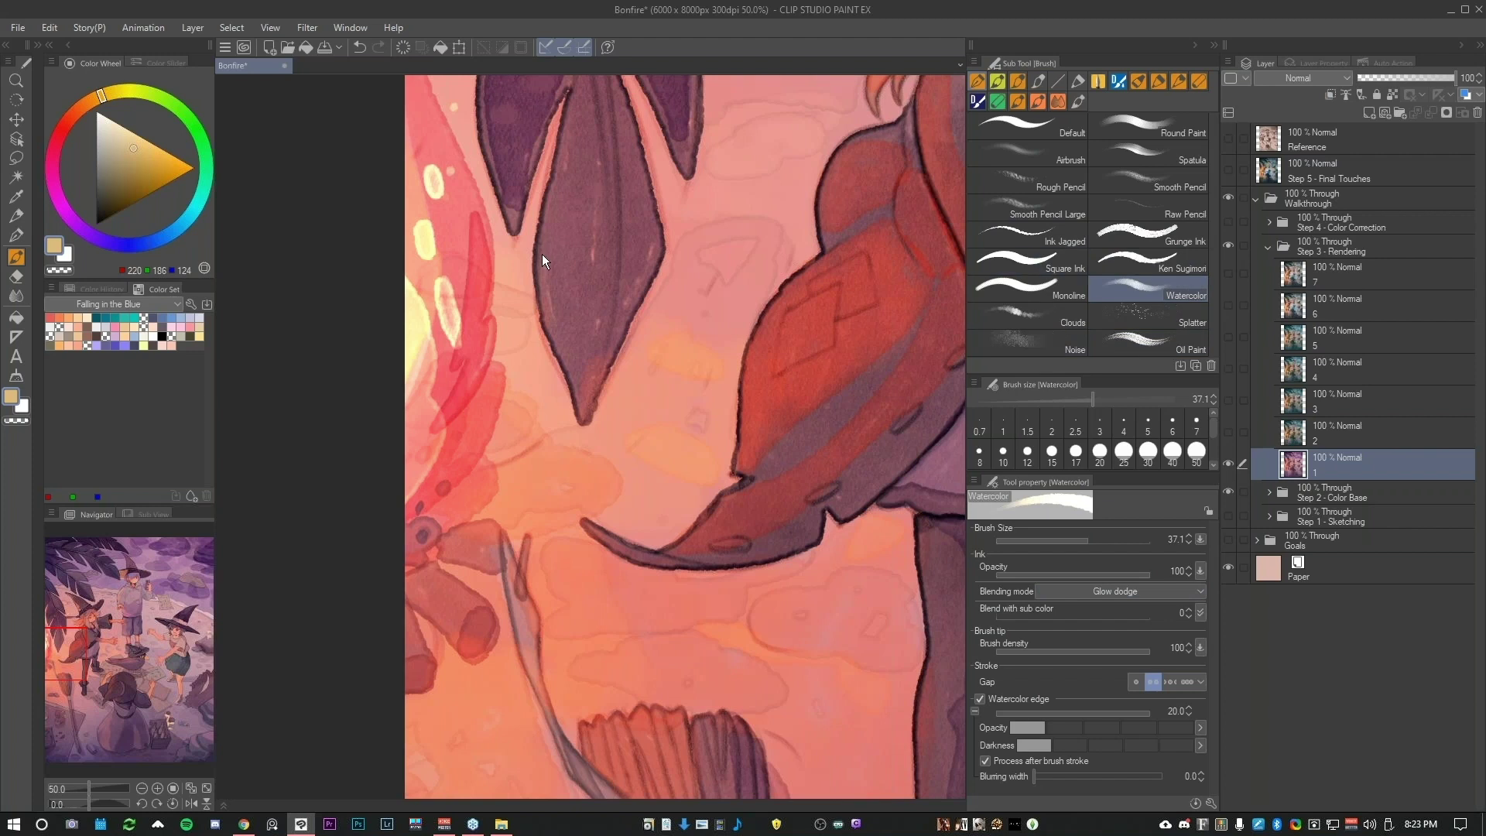
key(ctrl+z)
key(ctrl+z)
Set the Watercolor brush to Overlay blending mode and muted beige (RGB 205, 187, 153) for the candle's glow on the rock.
drag(695, 493, 690, 401)
mouse_move(788, 420)
mouse_down()
mouse_move(773, 362)
mouse_move(310, 348)
mouse_up()
drag(840, 514, 70, 669)
drag(921, 348, 77, 406)
drag(639, 351, 674, 324)
click(128, 133)
drag(128, 133, 122, 137)
click(1114, 592)
click(995, 288)
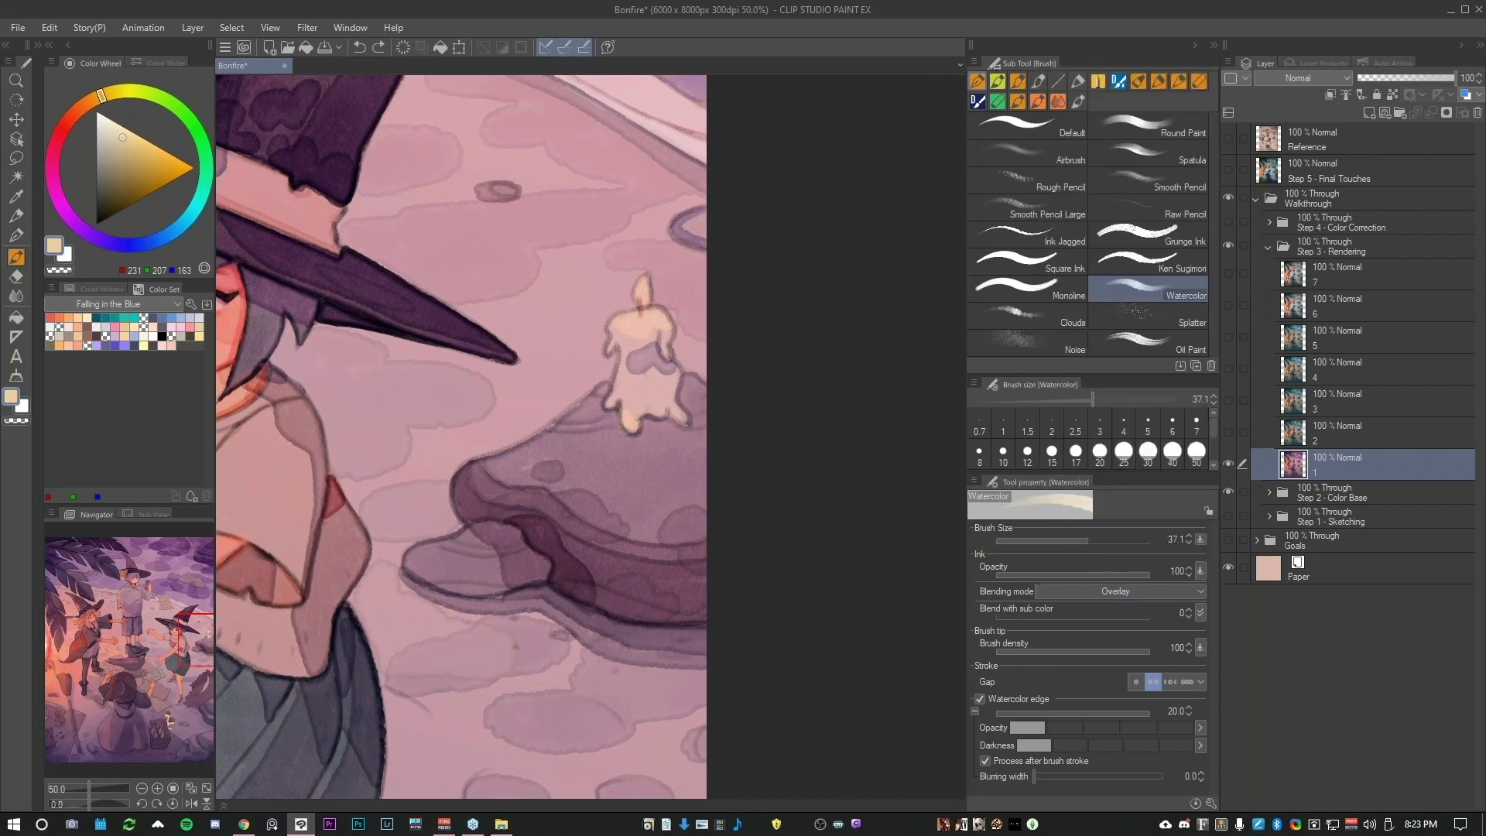
click(116, 145)
Try beige Overlay light dabs on the candle and the rock beneath it and undo them.
mouse_move(657, 405)
mouse_down()
mouse_move(614, 400)
mouse_move(631, 316)
mouse_move(608, 352)
mouse_up()
mouse_move(637, 374)
mouse_down()
mouse_move(600, 383)
mouse_move(700, 389)
mouse_up()
key(ctrl+z)
key(ctrl+z)
key(ctrl+z)
key(ctrl+z)
key(ctrl+z)
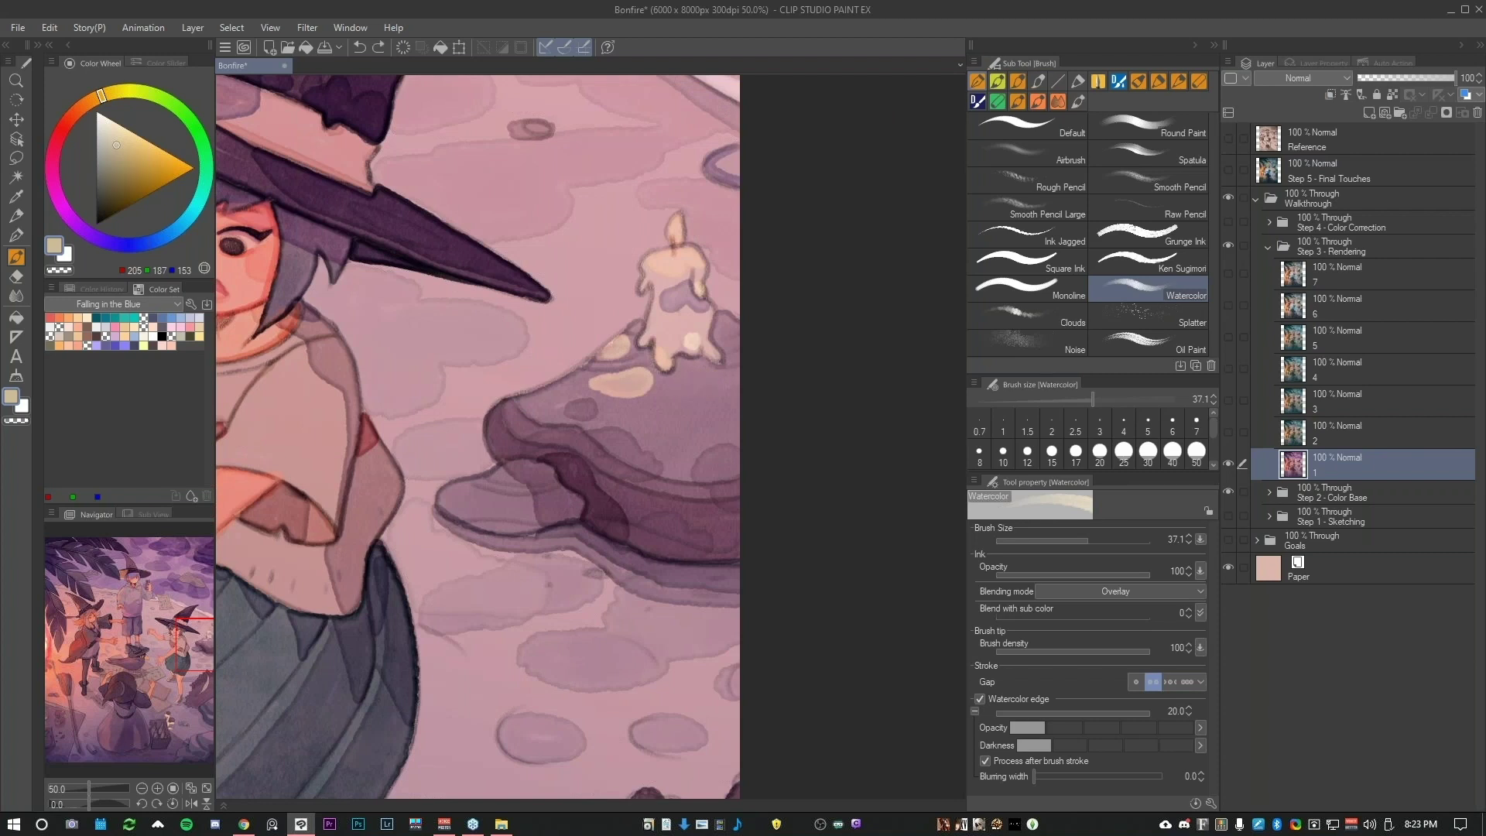
key(ctrl+z)
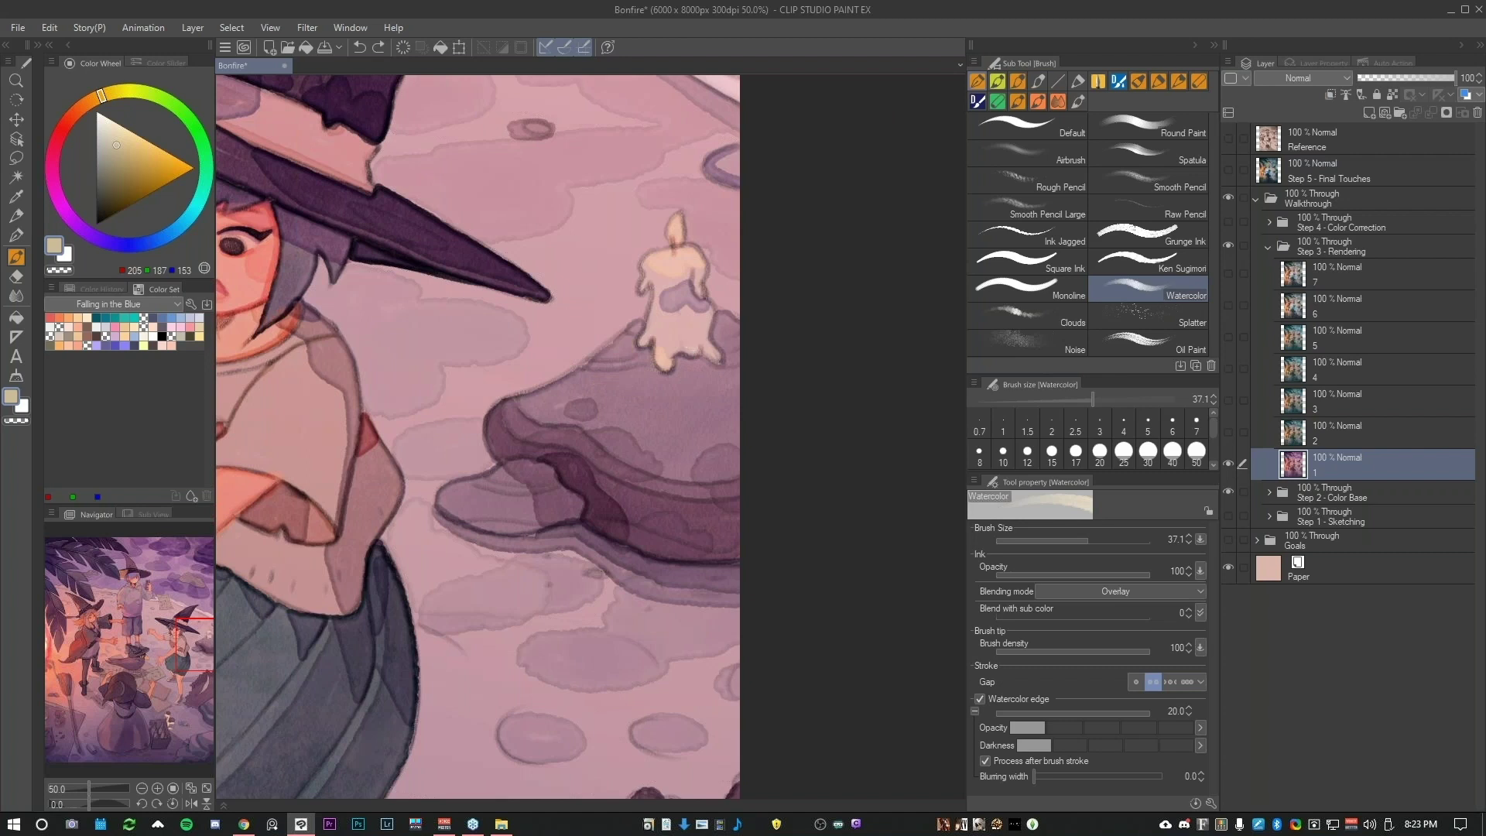
Dab small beige Overlay glow spots on the rock around the candle's base.
mouse_move(689, 335)
mouse_down()
mouse_move(696, 345)
mouse_move(640, 328)
mouse_up()
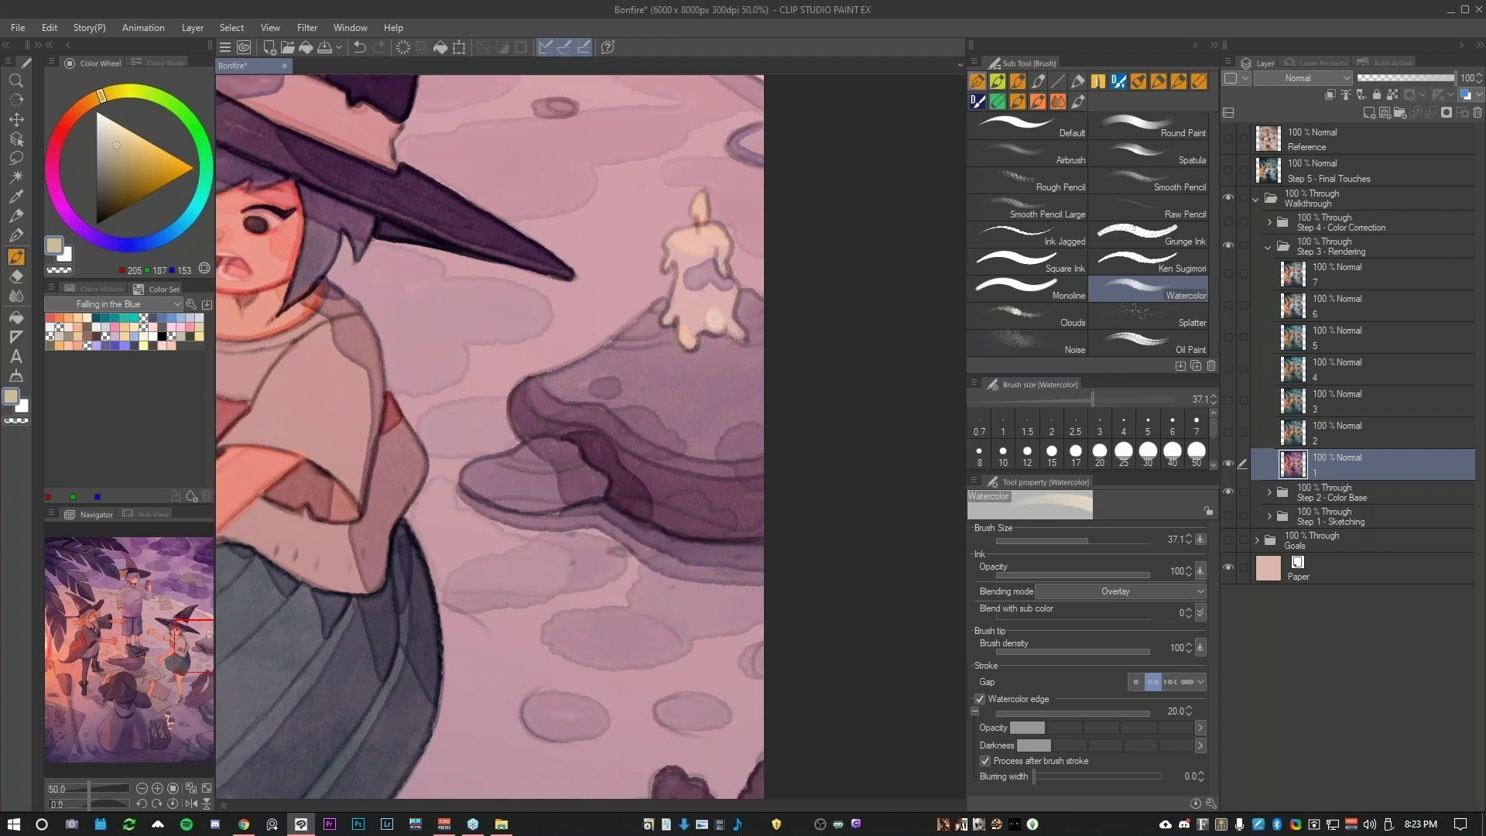
click(642, 326)
click(661, 308)
drag(771, 318, 742, 294)
Set the Watercolor brush to Normal blending mode and size 83.3 for opaque painting on the sand near the crow.
drag(584, 494, 611, 459)
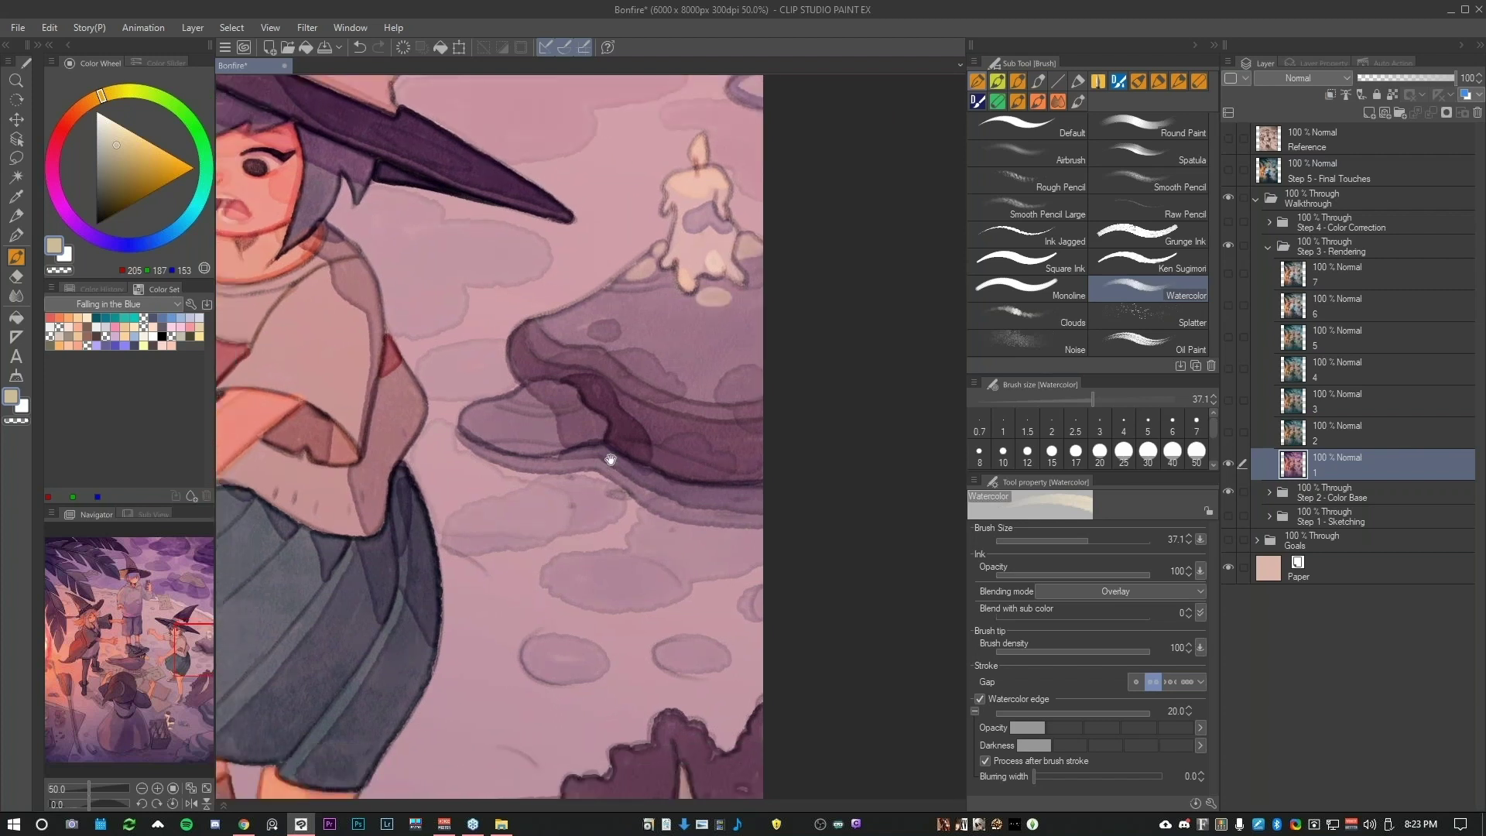
scroll(611, 459, down, 2)
drag(458, 388, 766, 334)
drag(550, 383, 989, 359)
click(1116, 590)
click(1063, 84)
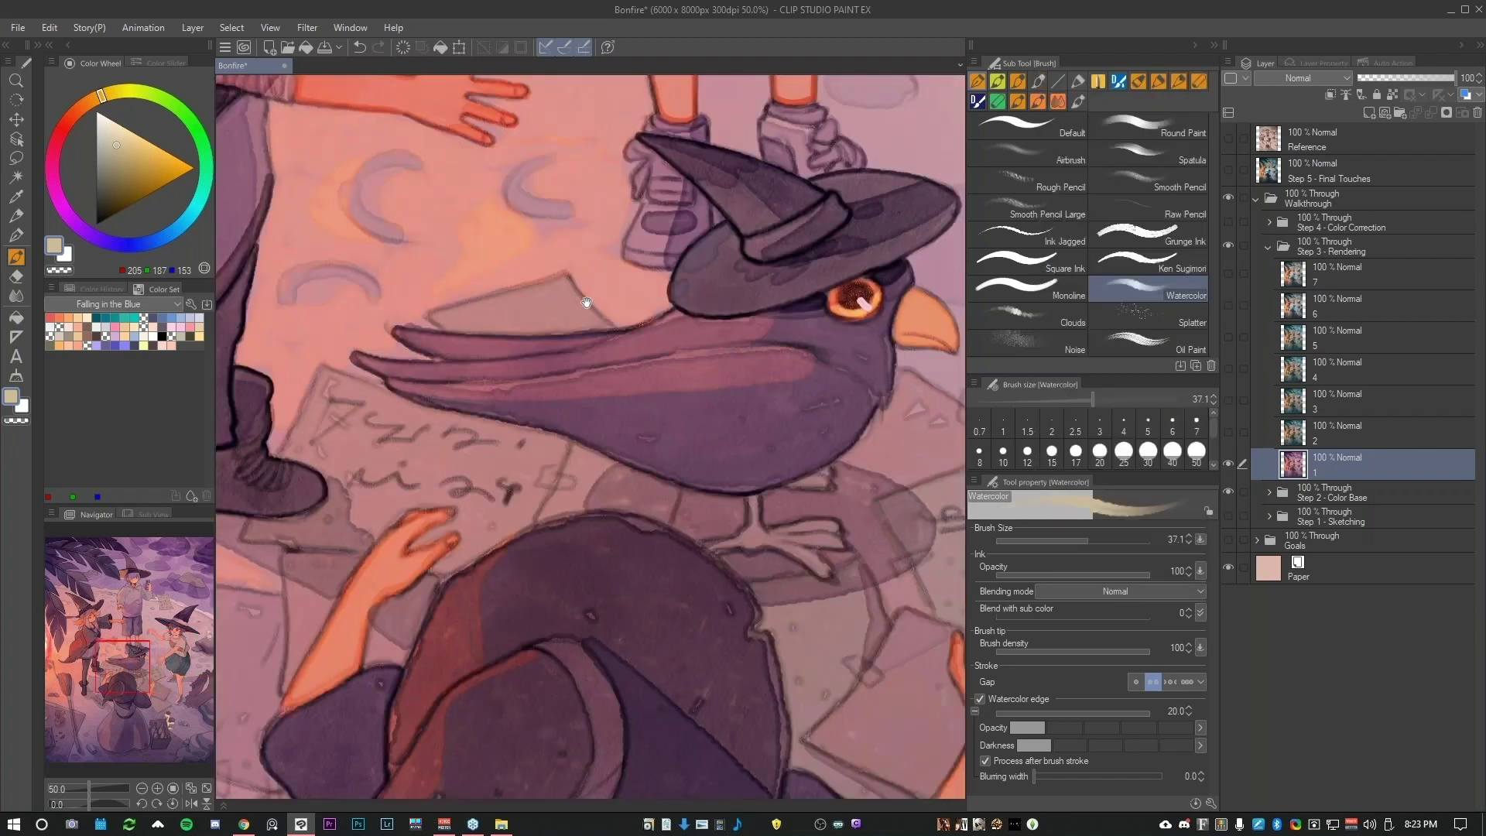
drag(581, 304, 666, 271)
drag(806, 245, 822, 305)
mouse_move(653, 359)
mouse_down()
mouse_move(667, 345)
mouse_move(684, 451)
mouse_move(705, 436)
mouse_up()
key(bracketright)
key(bracketright)
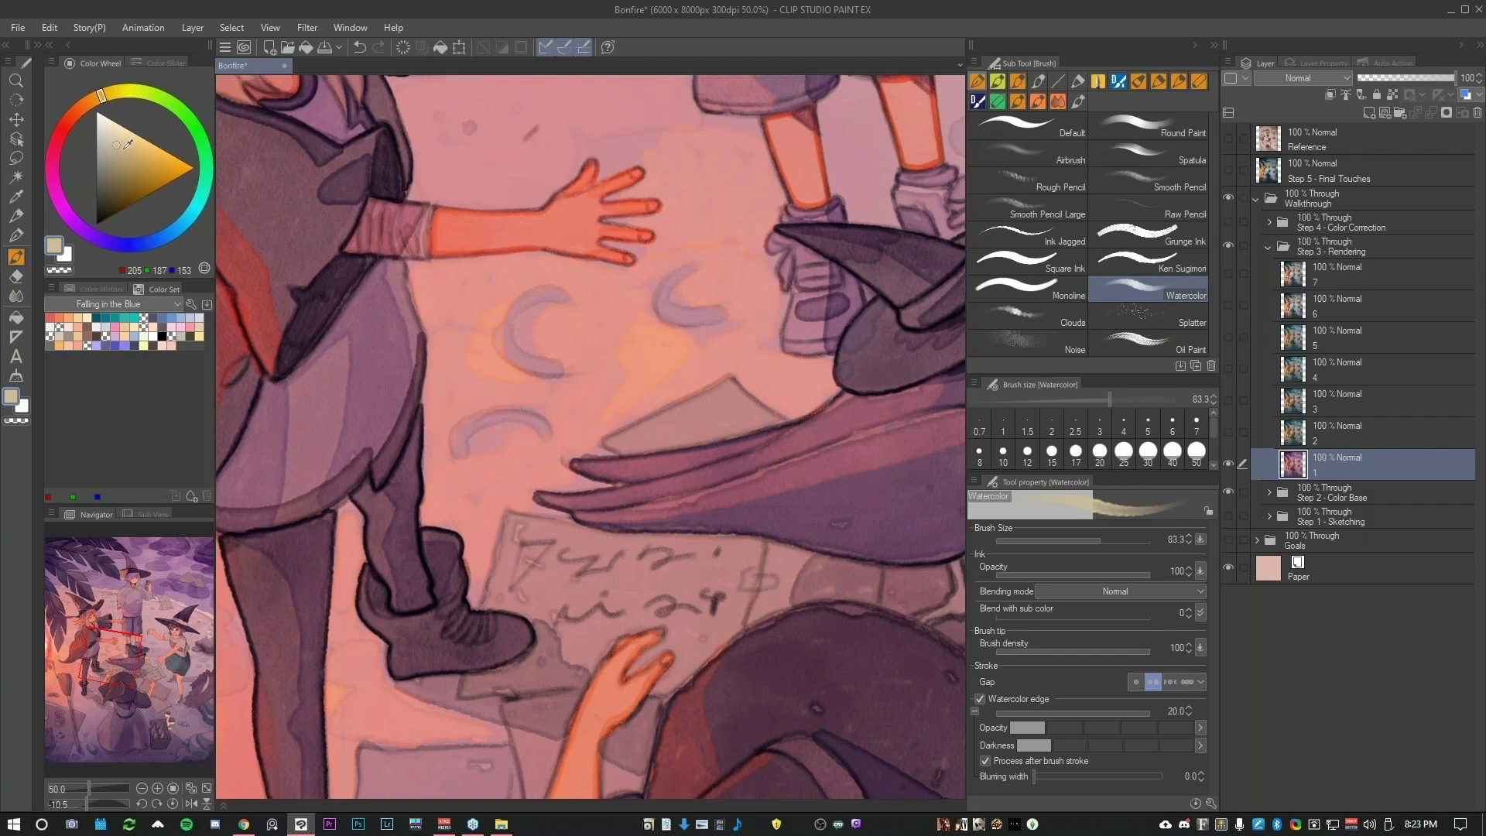
Paint opaque patches on the sand above the witch's outstretched hand in light pink (RGB 240, 175, 168) and salmon (RGB 244, 152, 142).
click(131, 144)
click(66, 123)
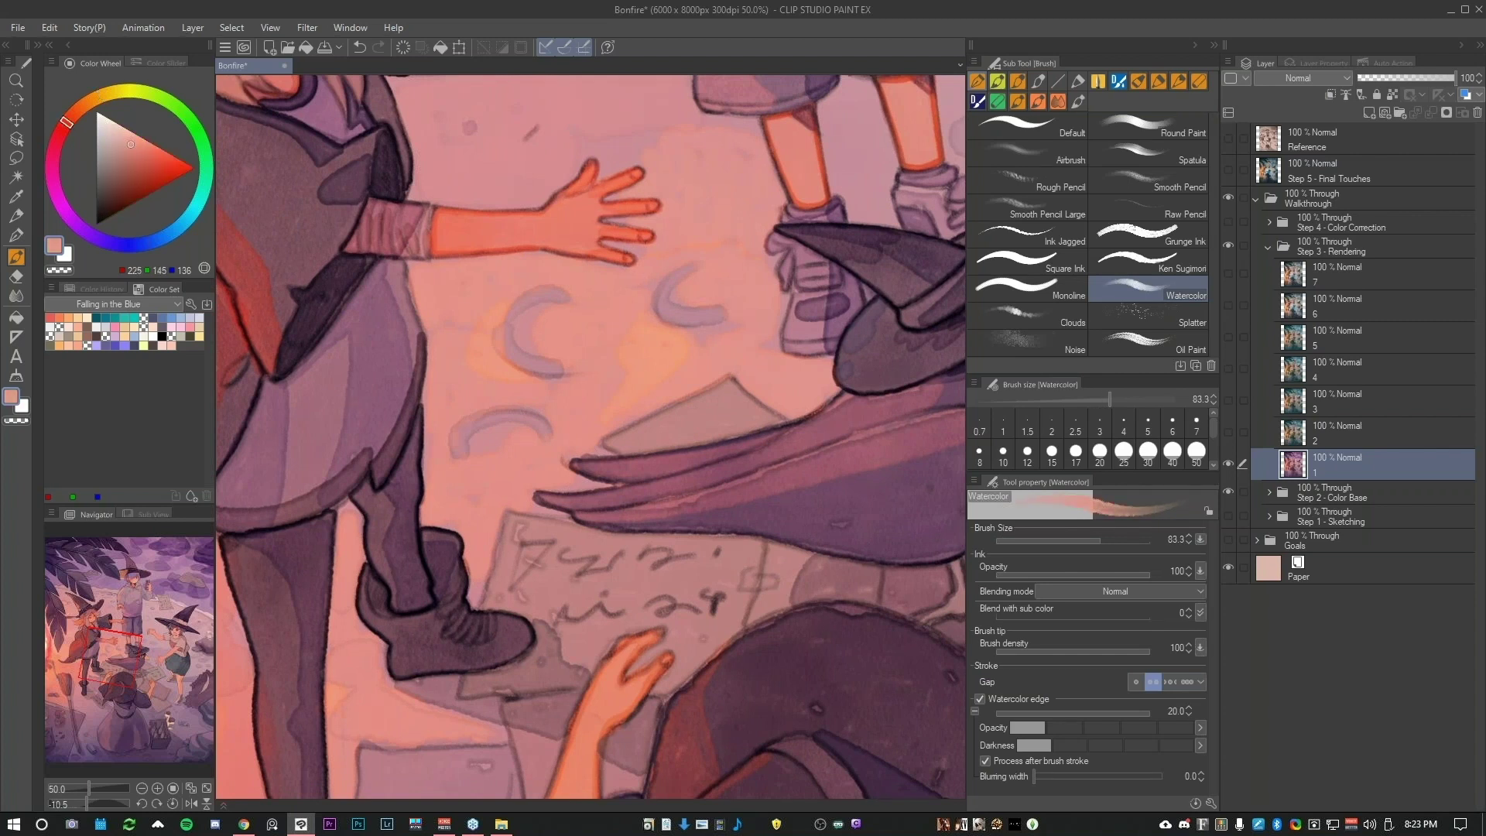
click(122, 139)
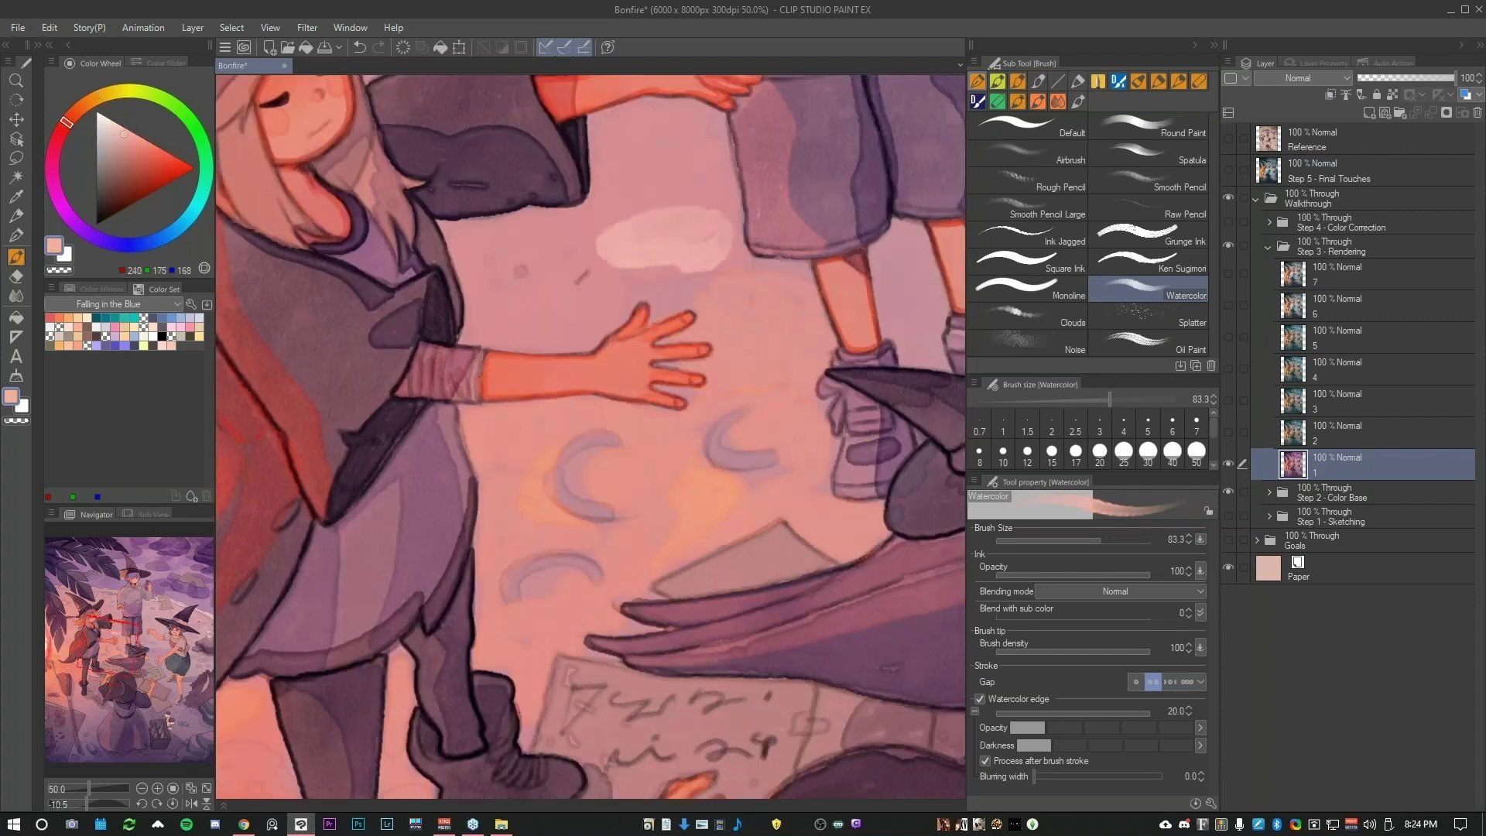
click(136, 139)
drag(625, 240, 697, 246)
drag(639, 182, 704, 162)
Try a salmon stroke at brush size 50.9 across the hem of the standing boy's hoodie and undo it.
drag(757, 216, 627, 341)
drag(745, 236, 627, 349)
key(bracketleft)
key(bracketleft)
drag(542, 325, 625, 402)
drag(500, 308, 794, 182)
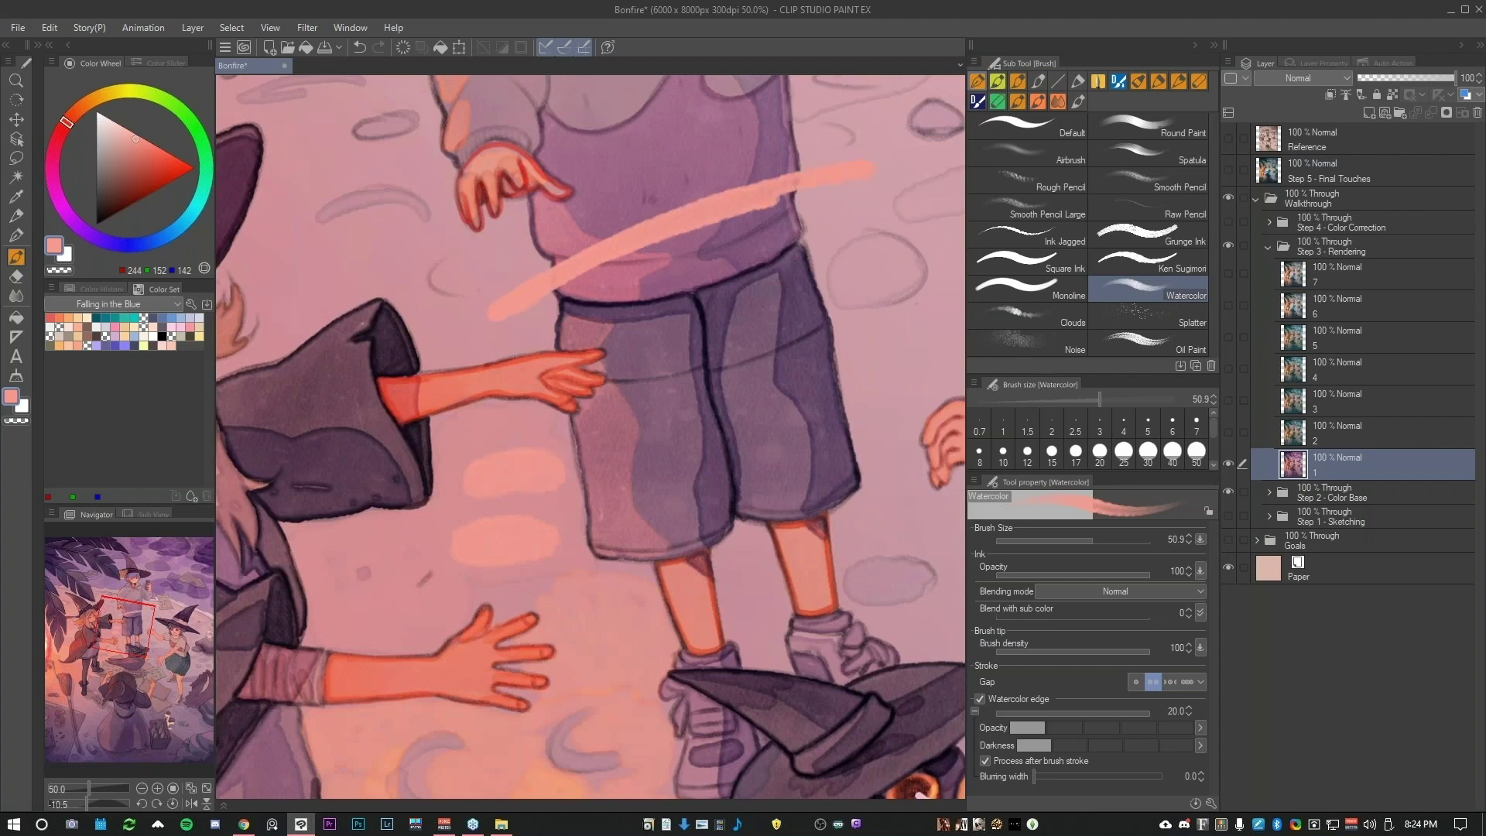
key(ctrl+z)
mouse_move(621, 281)
mouse_down()
mouse_move(664, 256)
mouse_move(705, 278)
mouse_up()
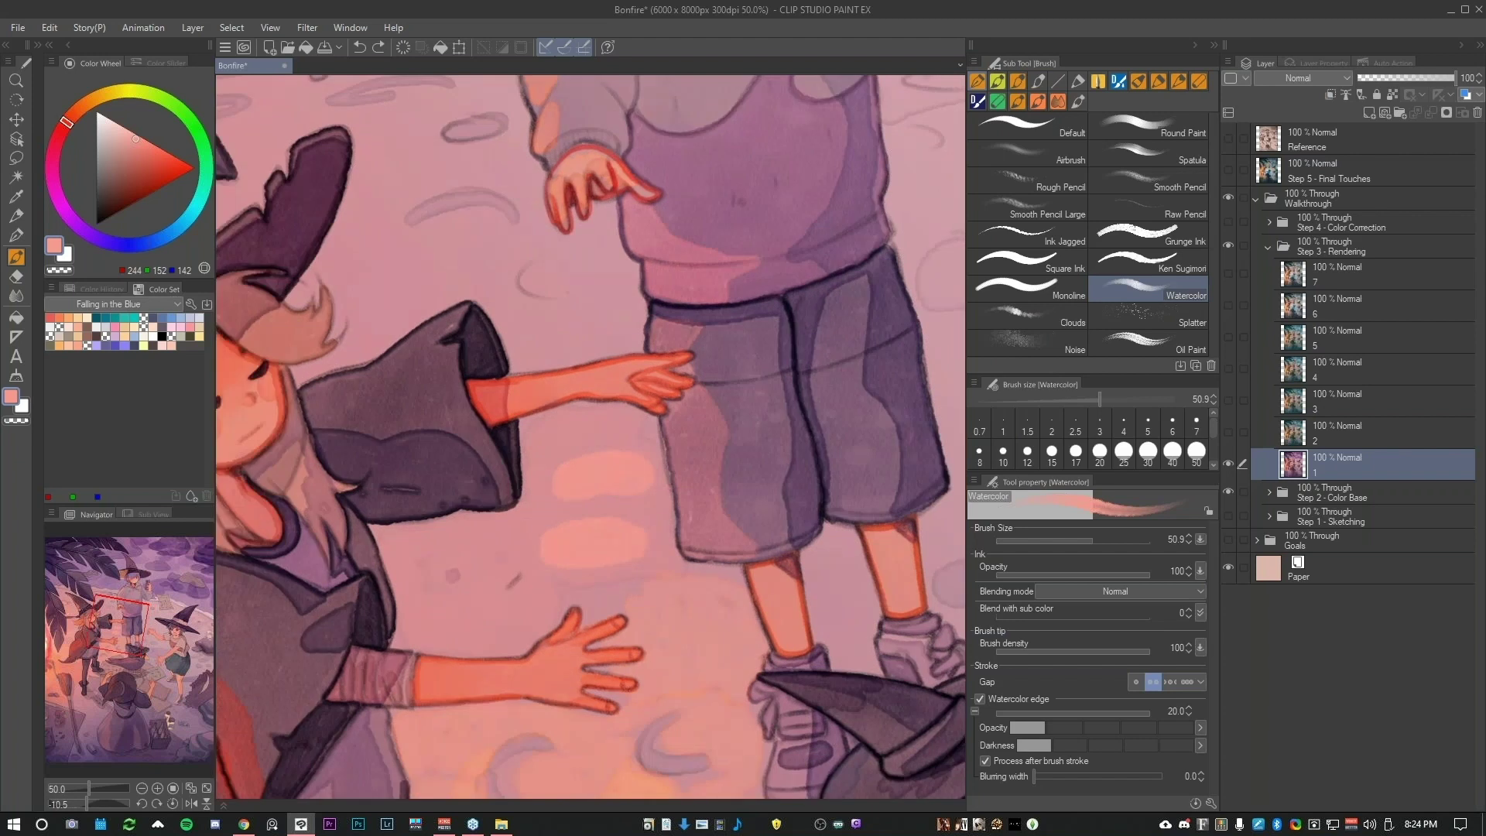
Examine the rim light on the long-haired witch's hair tips and hat brim beside the palm leaves.
mouse_move(368, 285)
mouse_down()
mouse_move(466, 280)
mouse_move(713, 186)
mouse_up()
drag(643, 265, 853, 193)
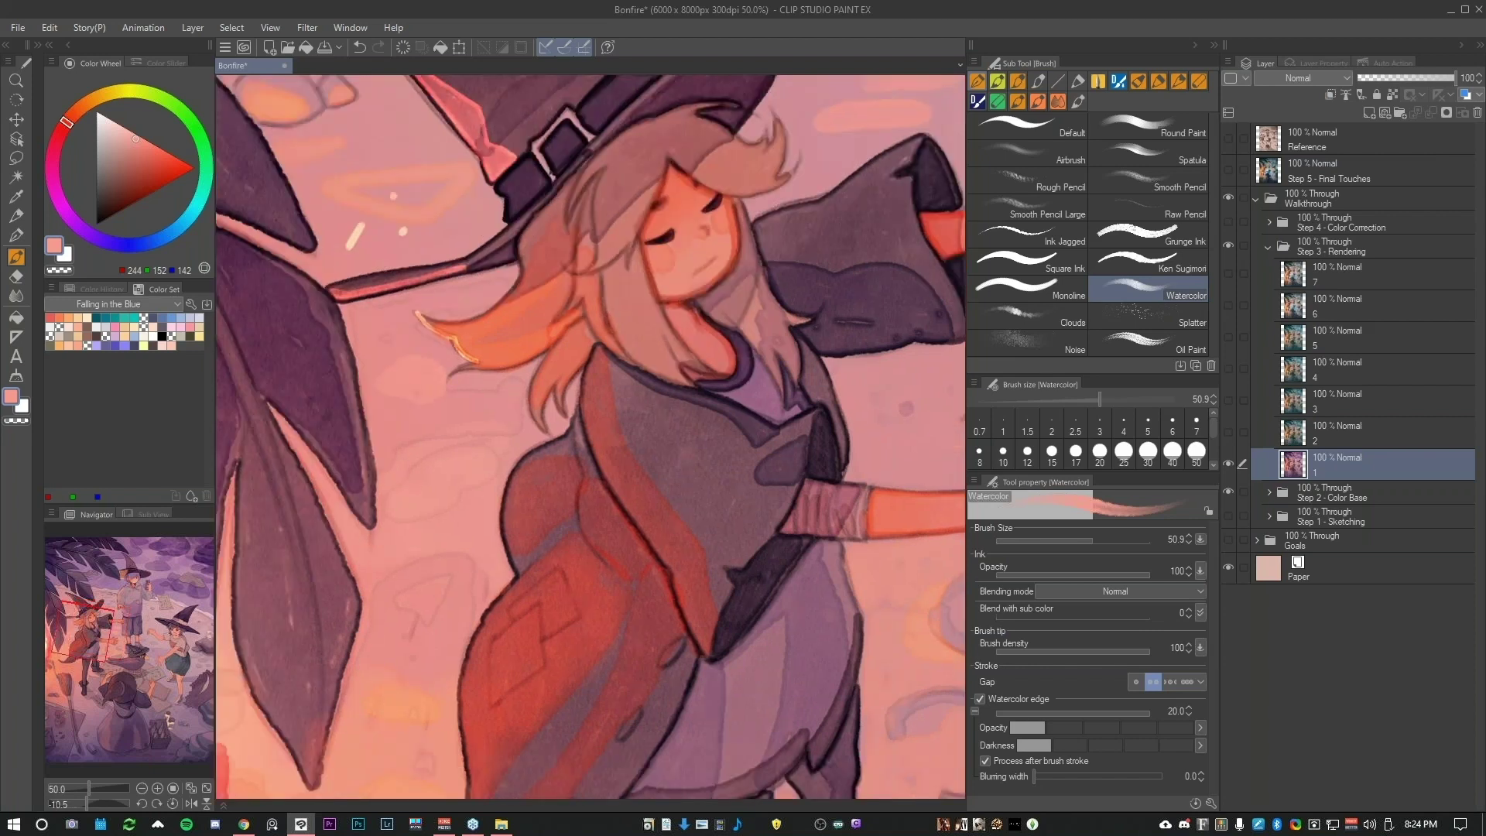
scroll(740, 348, down, 2)
drag(658, 428, 634, 412)
drag(790, 325, 691, 337)
key(shift+space)
double_click(692, 337)
drag(708, 274, 755, 277)
scroll(701, 295, up, 1)
scroll(562, 395, up, 1)
mouse_move(562, 395)
mouse_down()
mouse_move(610, 325)
mouse_move(599, 321)
mouse_up()
scroll(610, 325, up, 1)
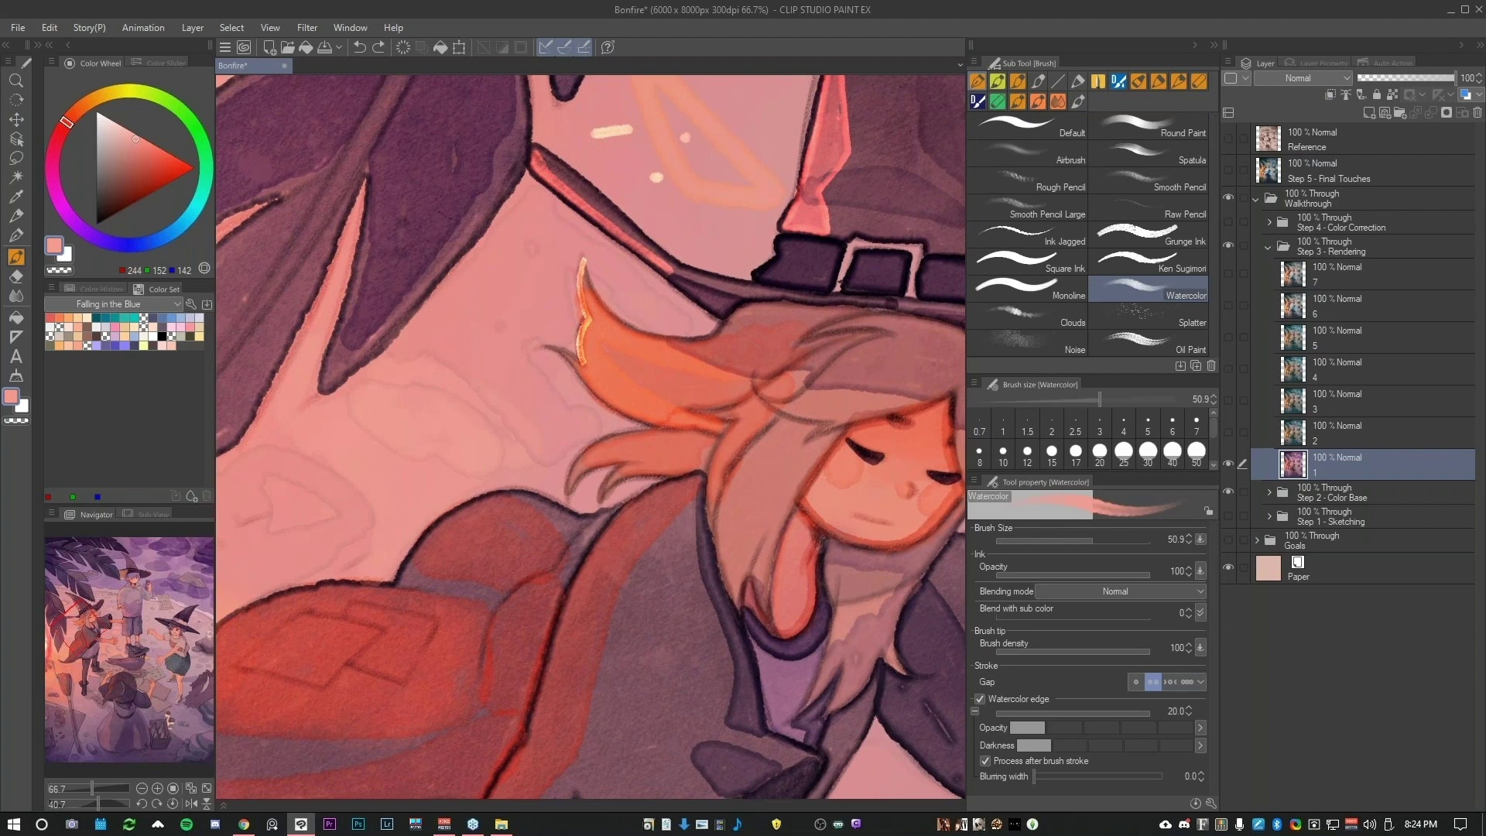
Set the Watercolor brush to Glow dodge at size 12.1 with a salmon colour for the long-haired witch's hair tips.
click(1158, 592)
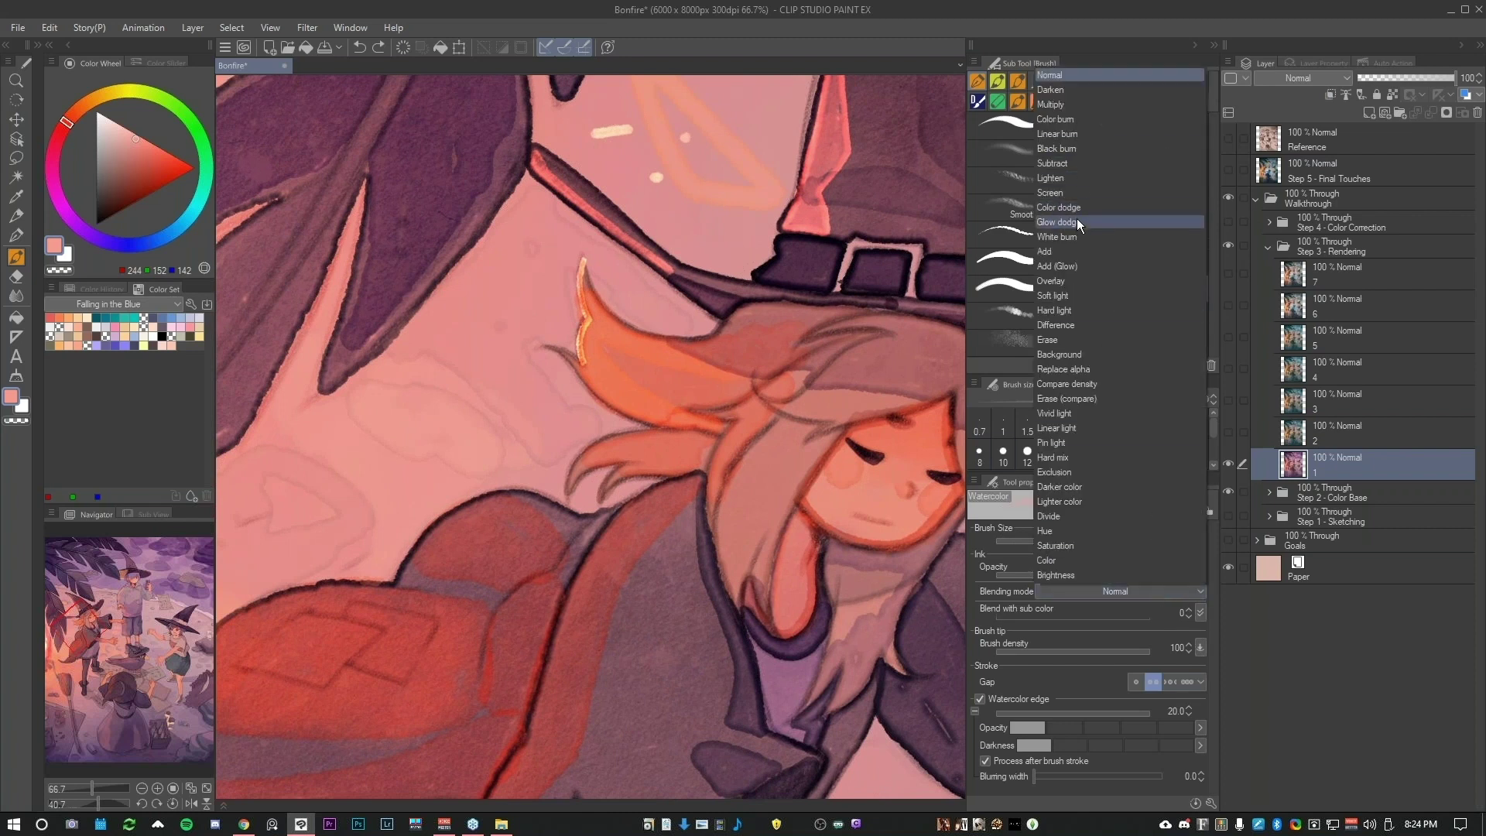
click(1076, 218)
drag(139, 138, 126, 135)
ctrl+alt+drag(605, 398, 592, 398)
key(shift+space)
drag(582, 260, 680, 284)
Try thin Glow dodge rim strokes along the long-haired witch's hair tips and undo them.
mouse_move(625, 421)
mouse_down()
mouse_move(608, 340)
mouse_move(618, 379)
mouse_up()
key(ctrl+z)
drag(603, 338, 640, 450)
drag(611, 595, 642, 514)
key(shift+space)
drag(642, 514, 683, 434)
drag(156, 149, 145, 139)
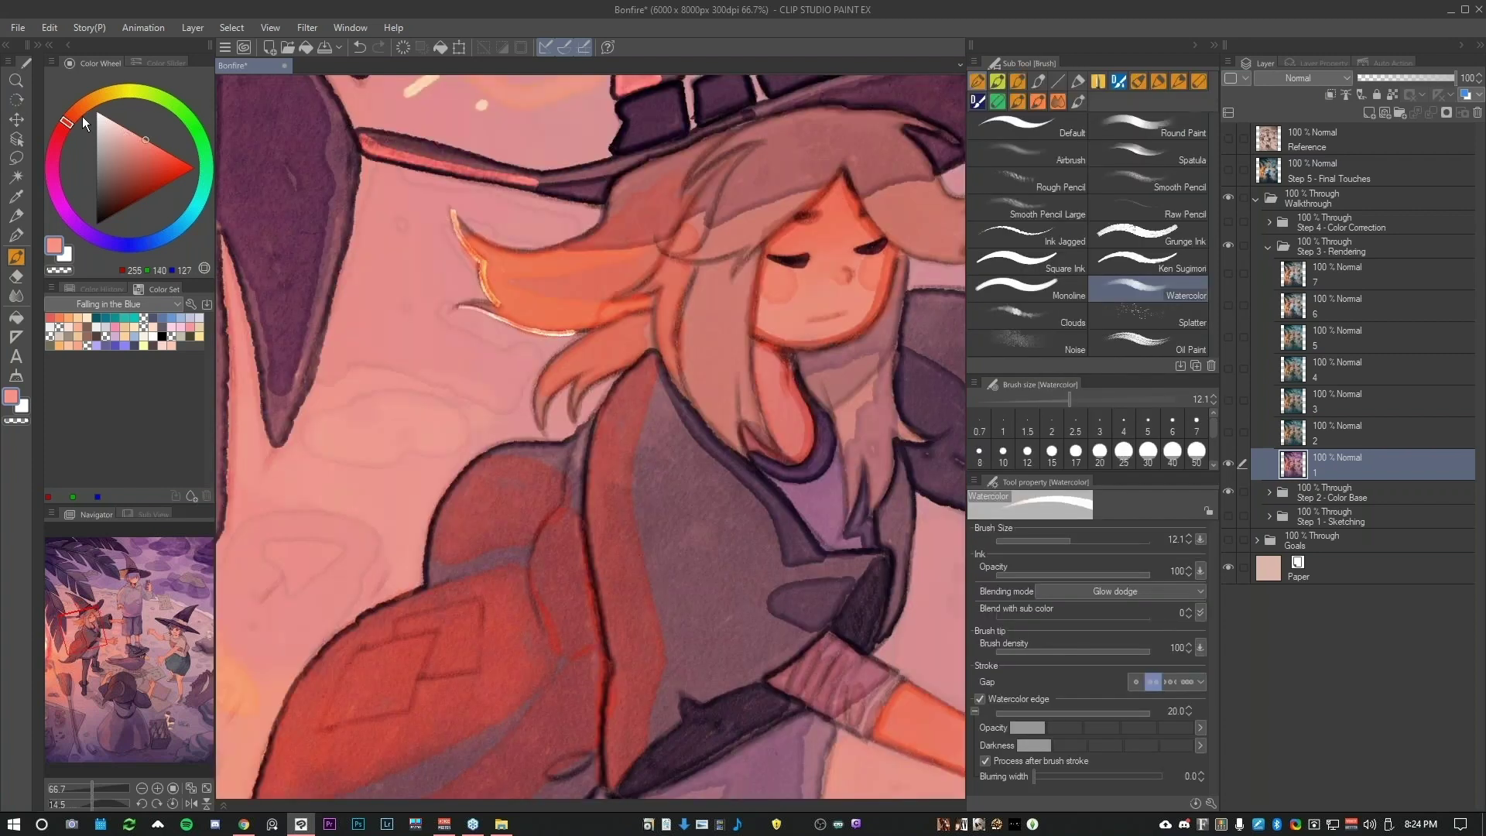
key(ctrl+z)
Try rim strokes along the witch's hair tips with a colour shifted to dark red (RGB 143, 38, 26) and undo them.
key(shift+space)
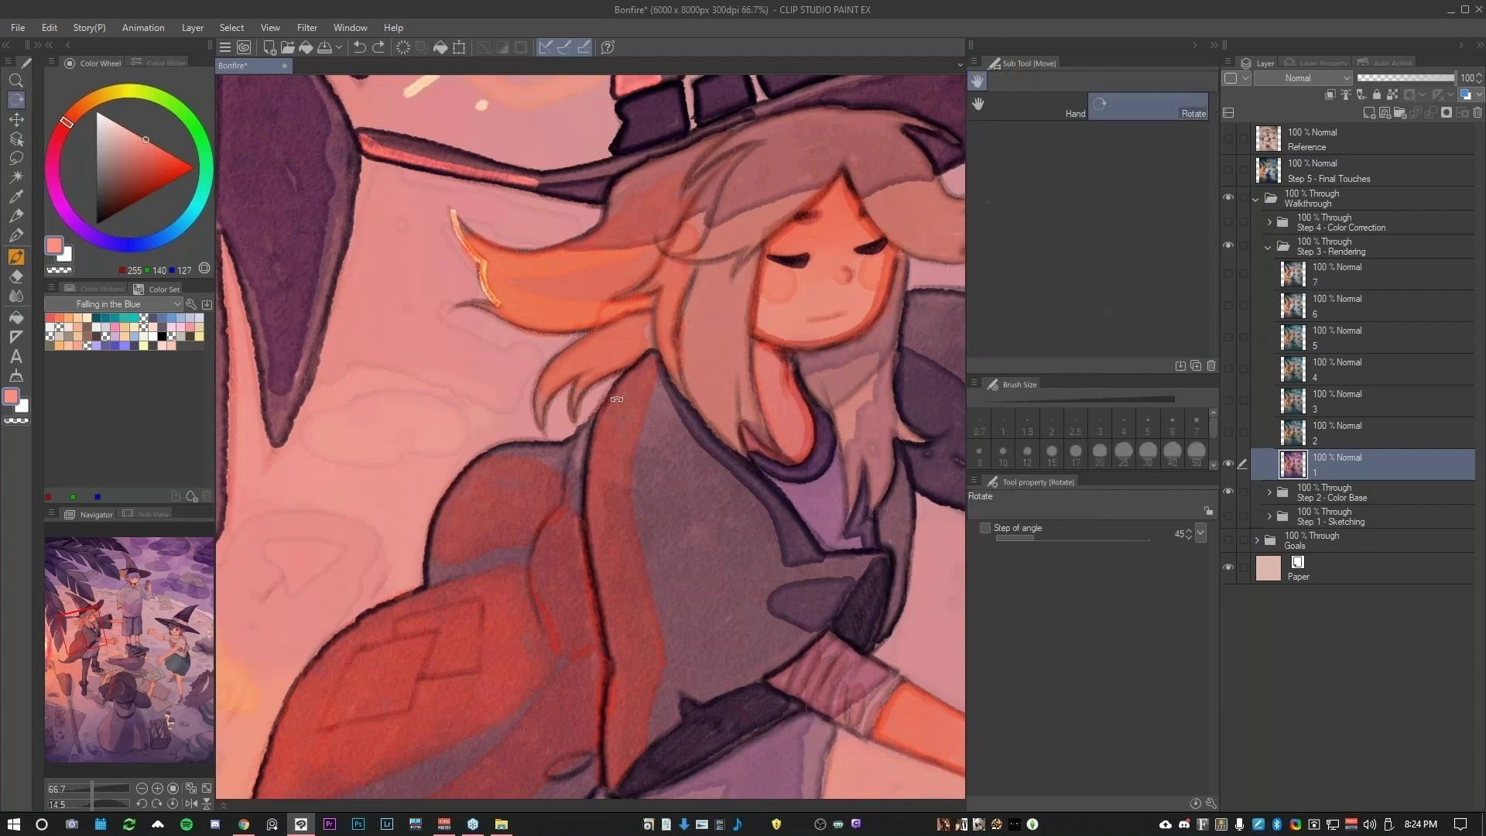
drag(544, 378, 611, 364)
drag(618, 251, 660, 350)
key(ctrl+z)
drag(145, 143, 141, 186)
drag(623, 253, 657, 349)
key(ctrl+z)
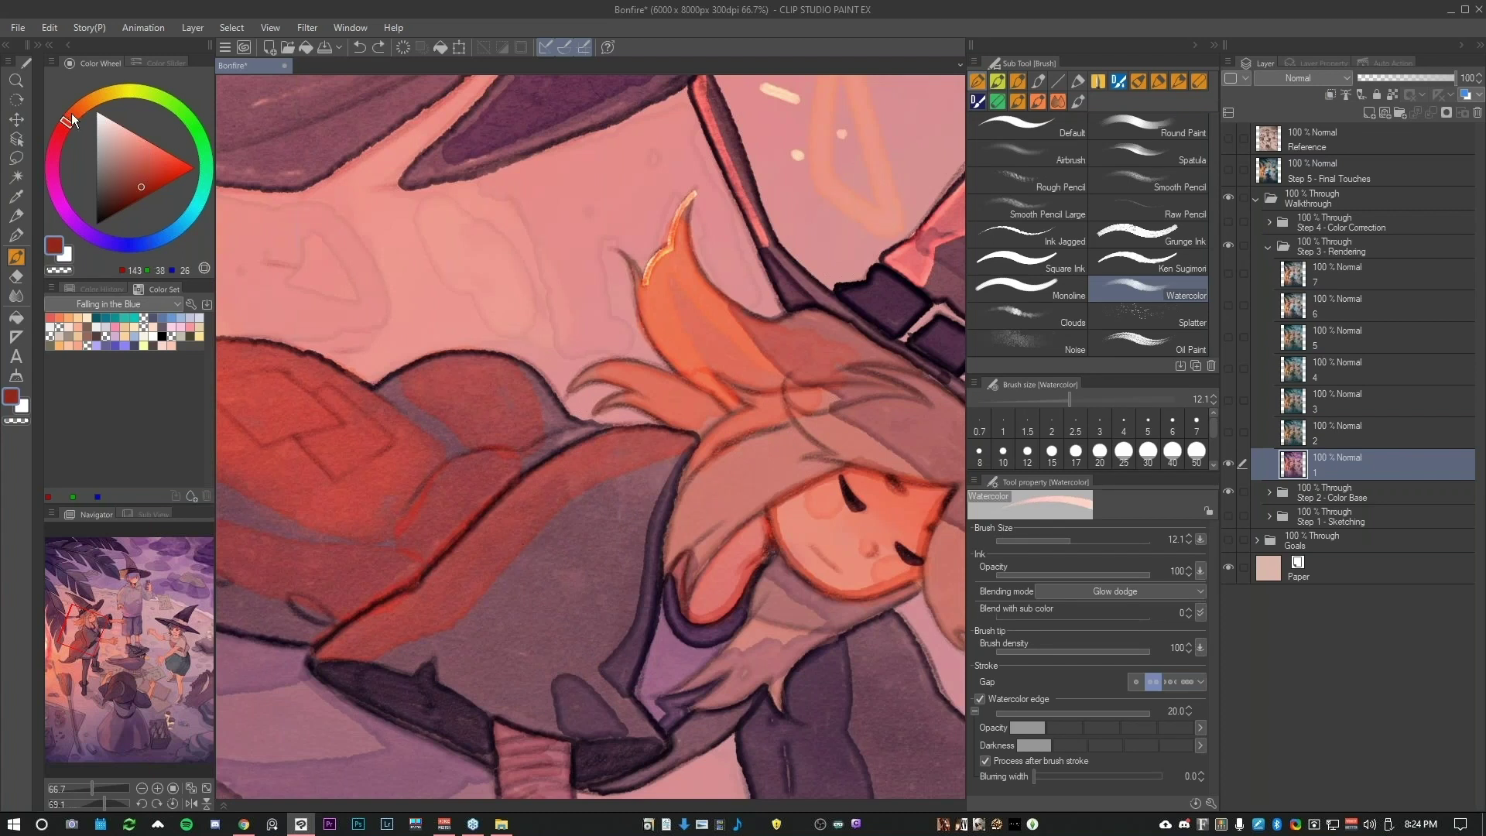
Paint a thin Glow dodge rim along the witch's lower hair lock in dark orange (RGB 143, 68, 26).
drag(71, 113, 80, 107)
drag(633, 281, 656, 348)
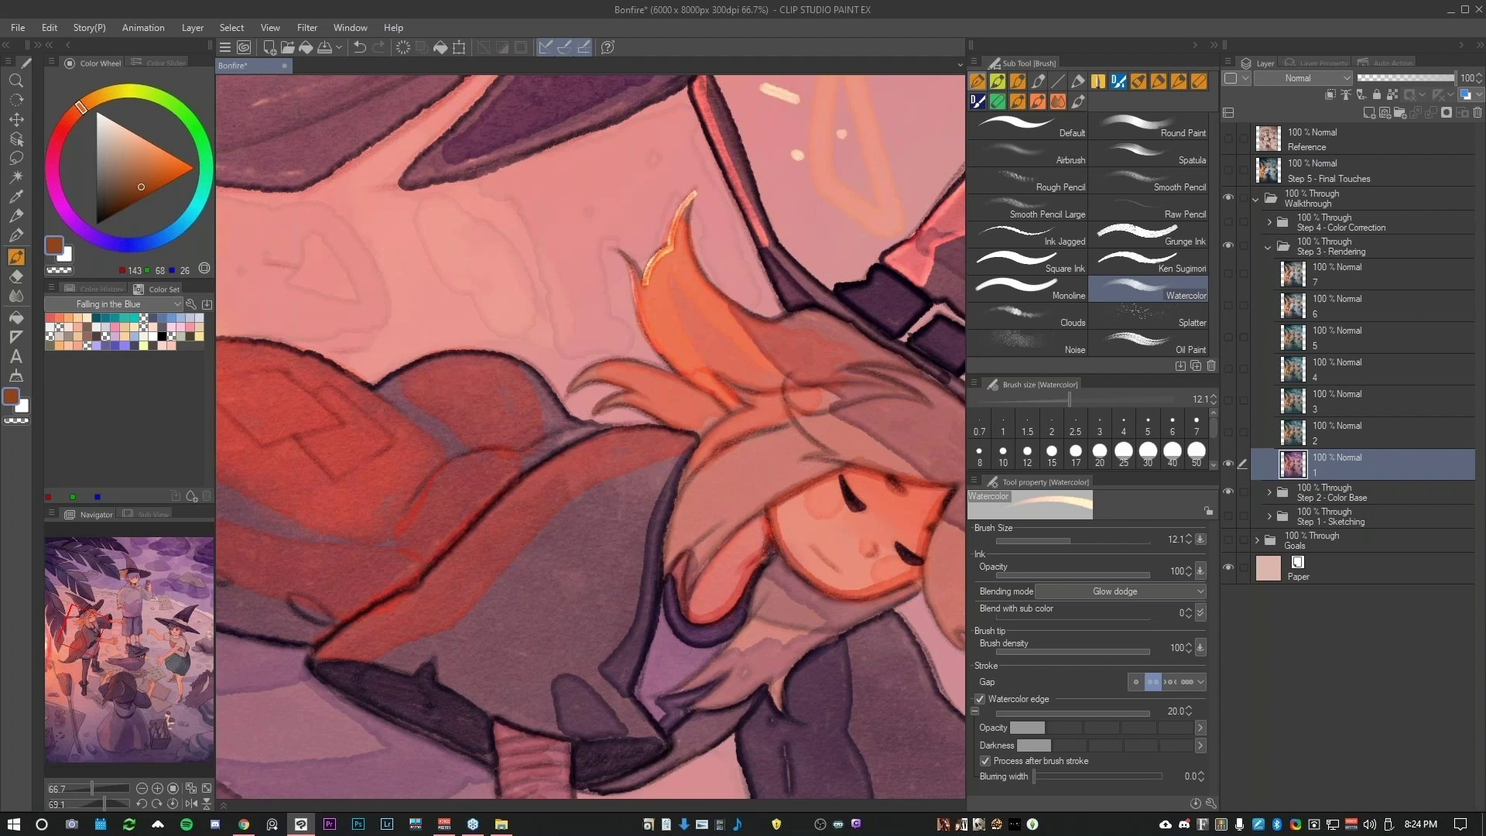
key(shift+space)
mouse_move(665, 427)
mouse_down()
mouse_move(590, 361)
mouse_move(566, 427)
mouse_up()
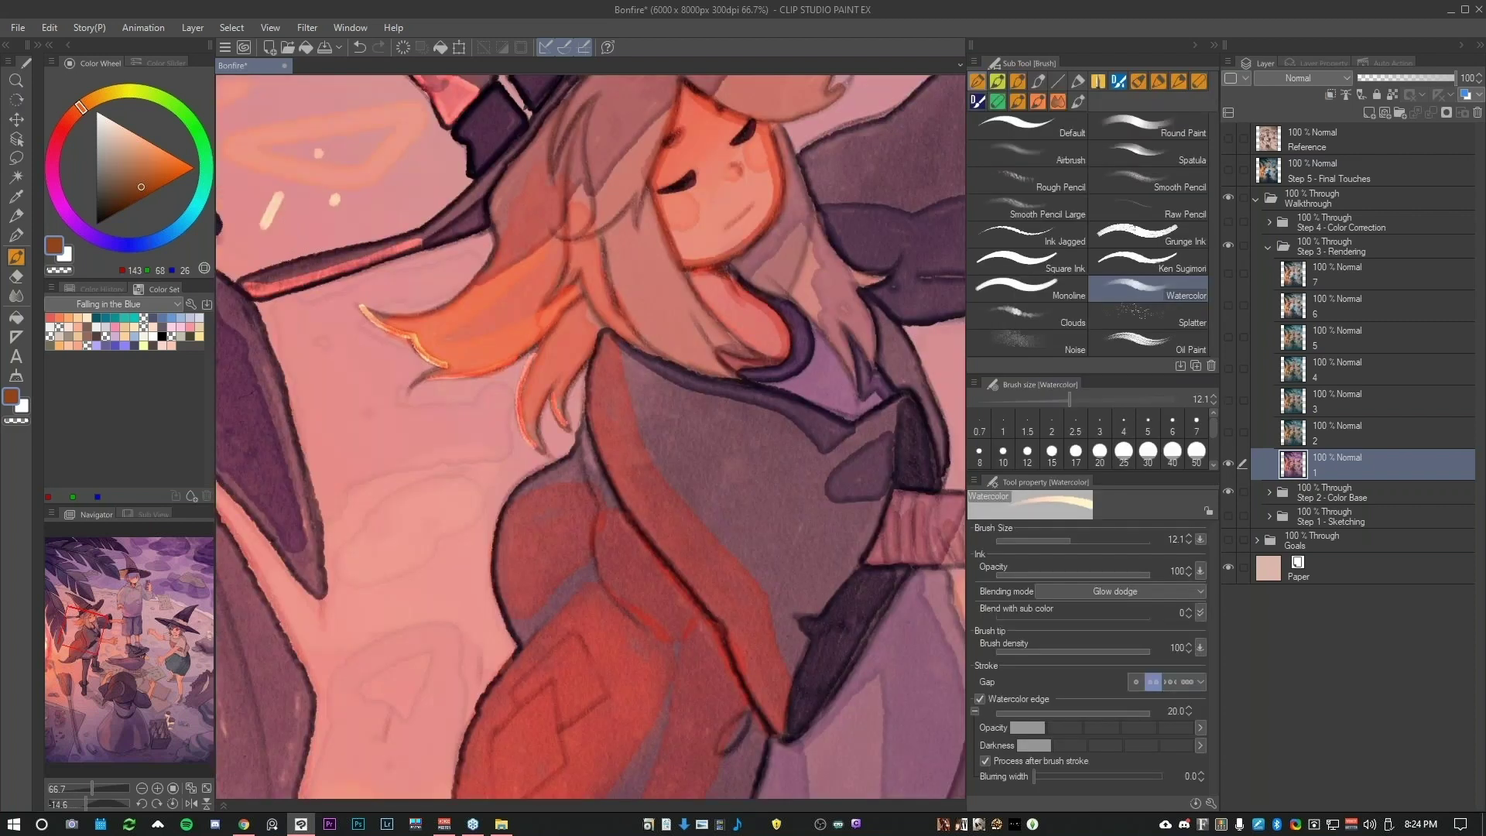
Enlarge the brush to 27.4 and paint Glow dodge rims along the witch's cape edge and the outer contour of the red cloak.
mouse_move(680, 622)
mouse_down()
mouse_move(657, 610)
mouse_move(642, 498)
mouse_move(662, 442)
mouse_up()
key(ctrl+z)
key(bracketright)
key(bracketright)
drag(570, 227, 601, 336)
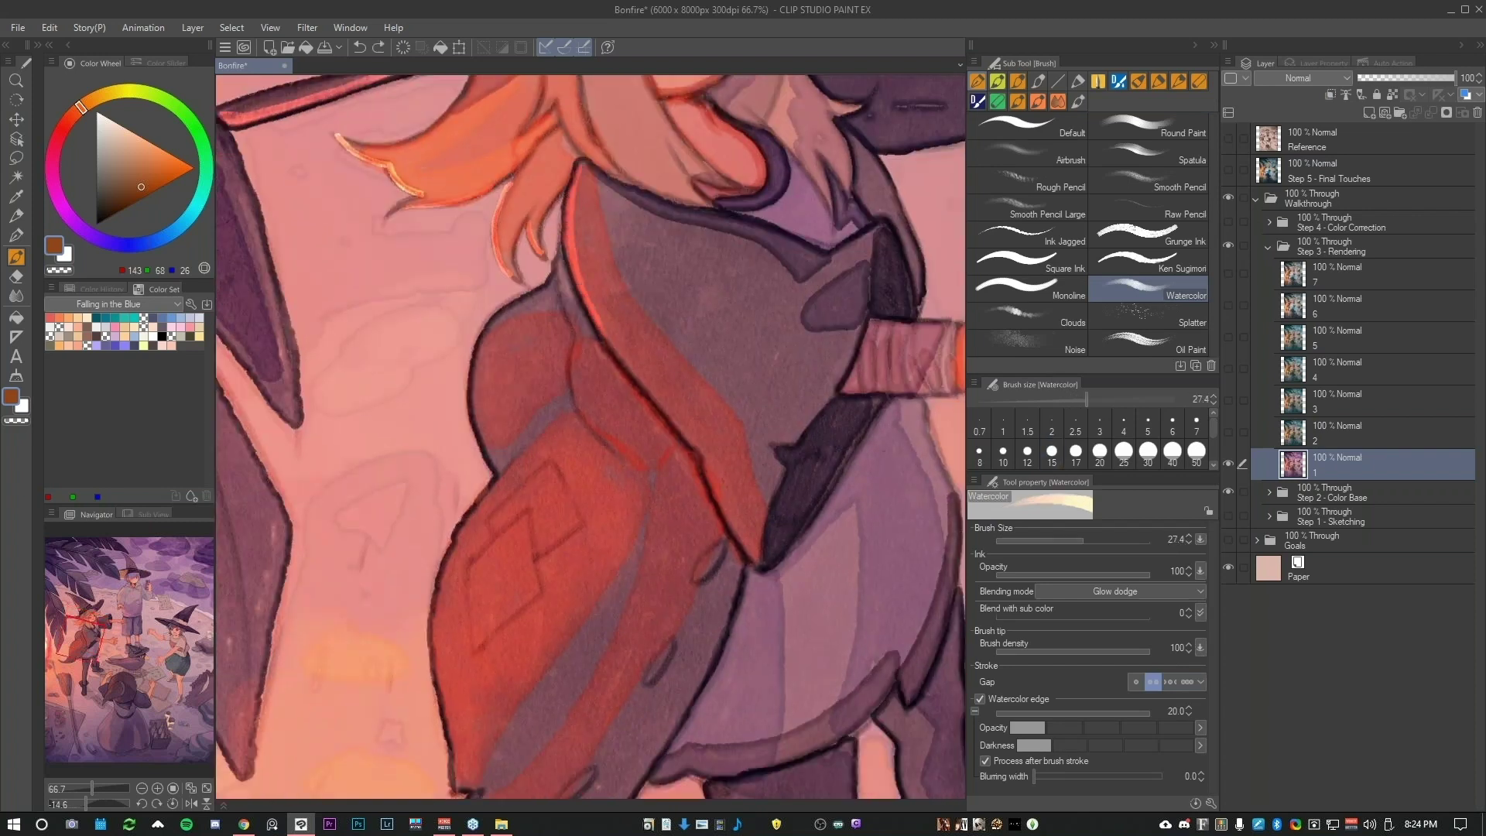
drag(657, 475, 693, 426)
drag(513, 283, 534, 427)
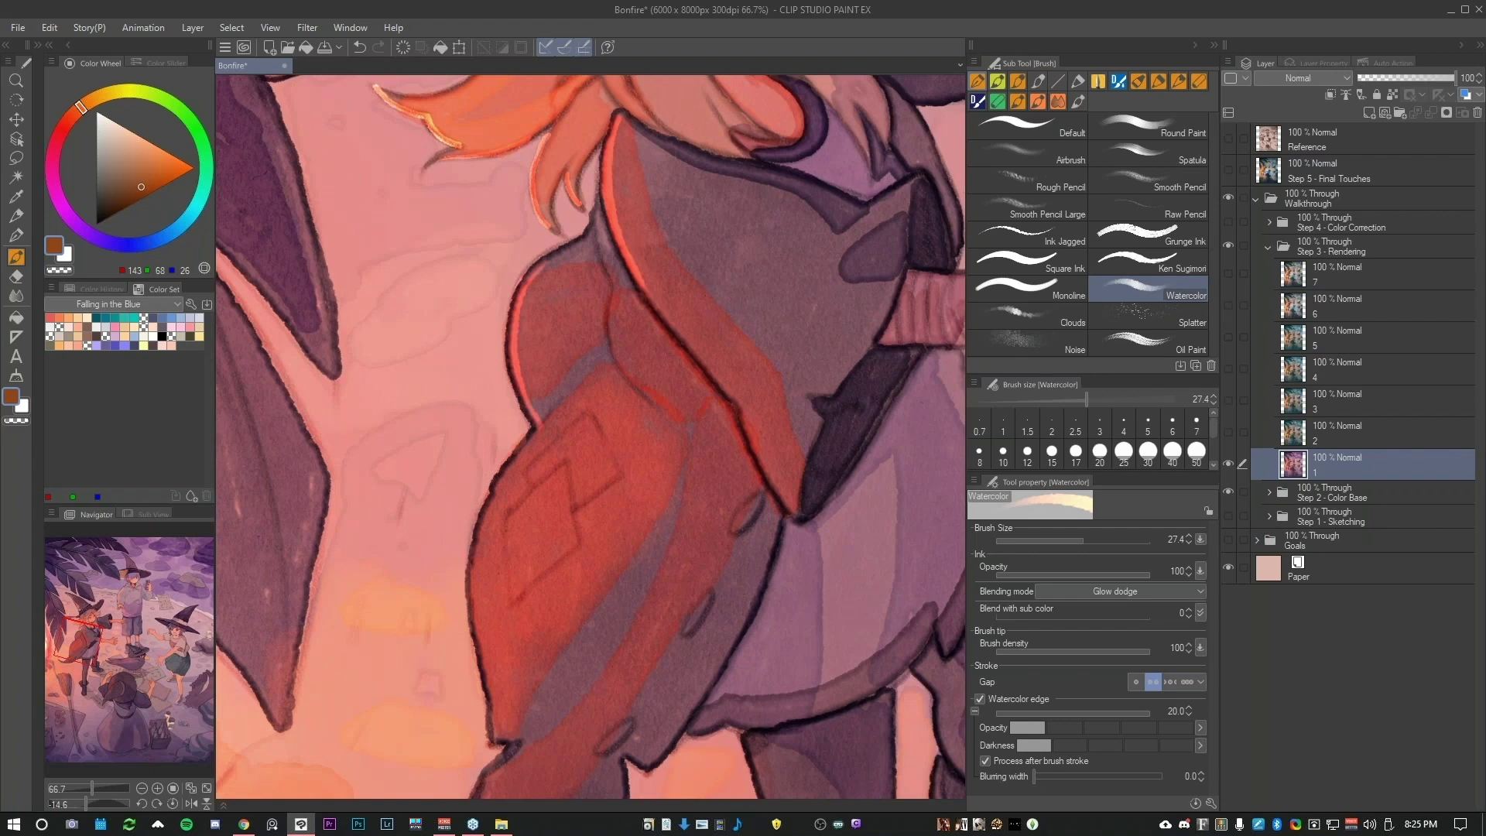
drag(607, 504, 667, 483)
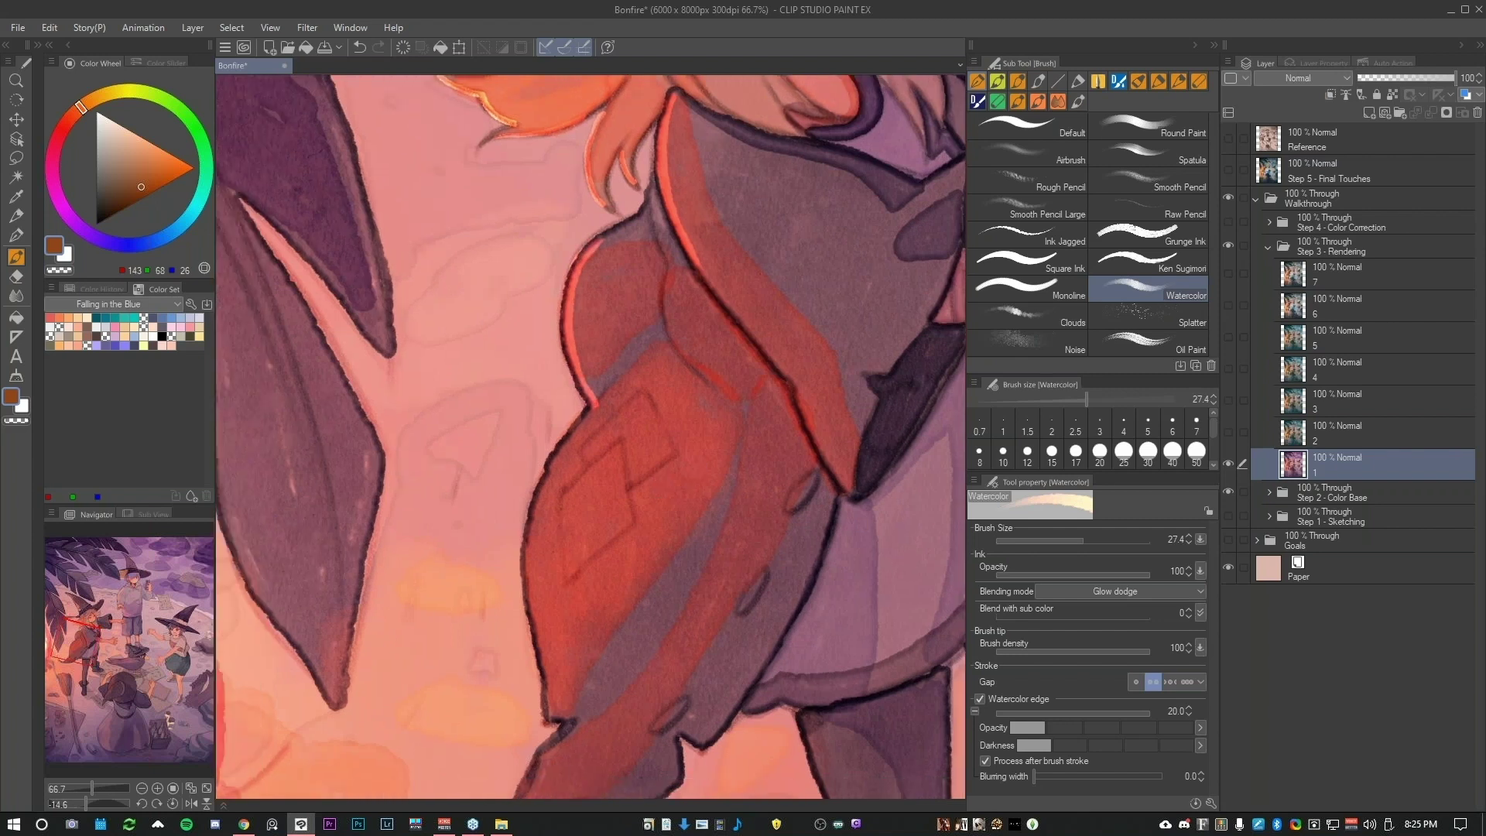
Examine the firelit side of the witch's cloak tail, legs and the broom beside the bonfire.
scroll(737, 418, down, 2)
mouse_move(763, 524)
mouse_down()
mouse_move(600, 513)
mouse_move(603, 459)
mouse_move(703, 311)
mouse_up()
key(shift+space)
double_click(741, 532)
key(b)
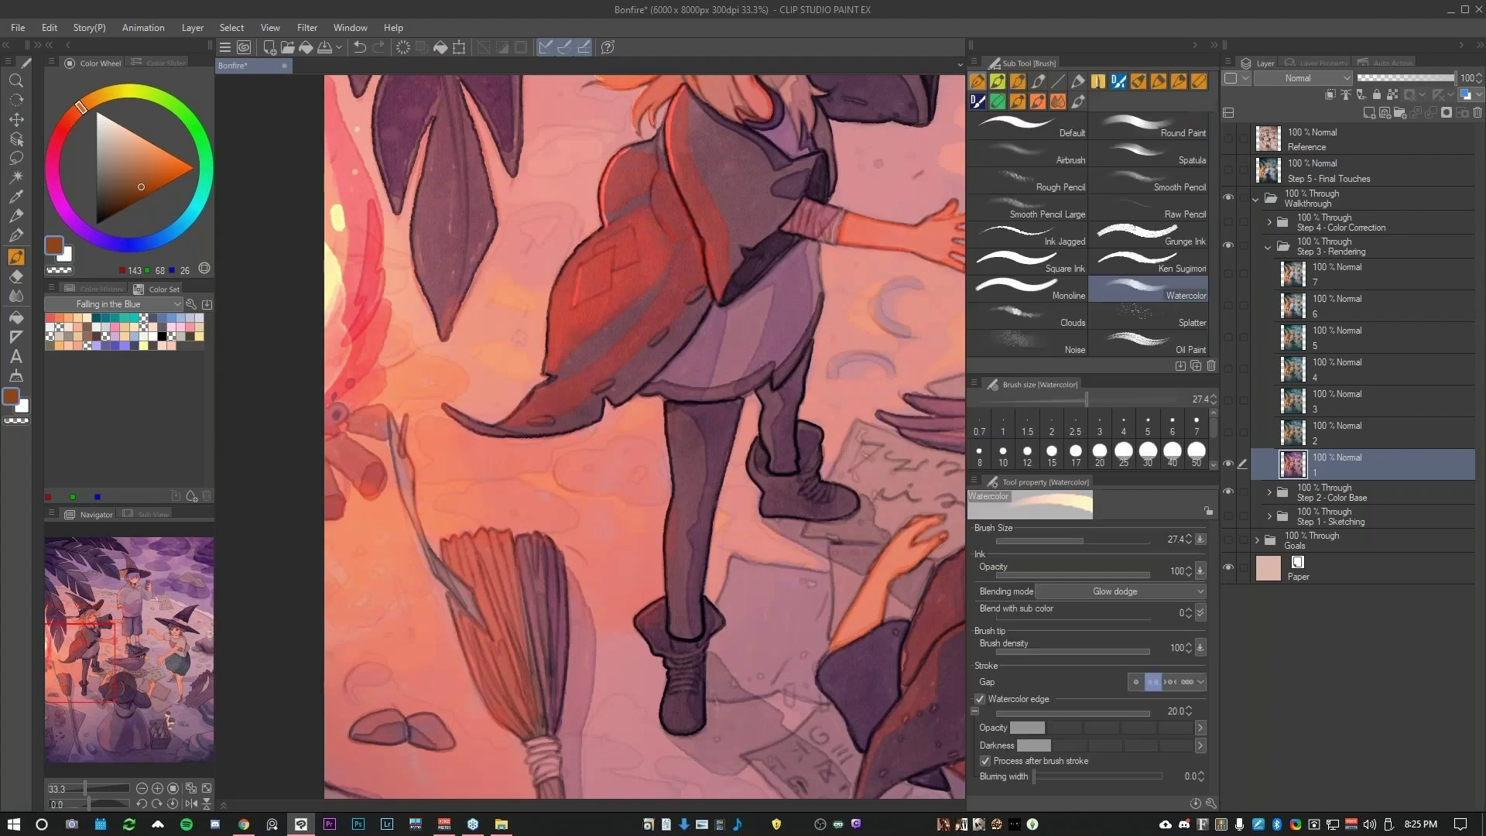
drag(618, 409, 720, 228)
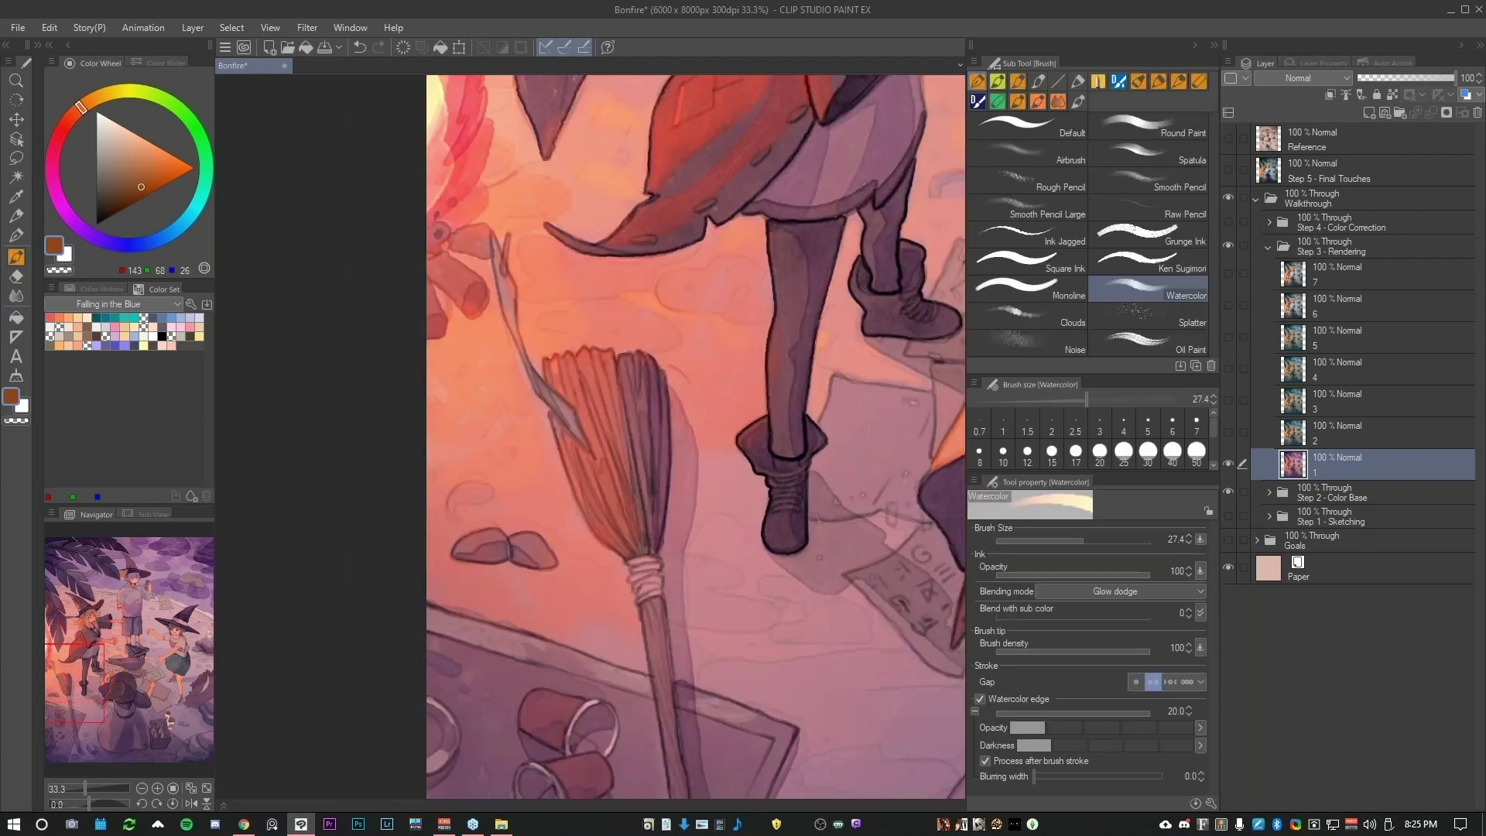
drag(619, 124, 539, 666)
Try an ember streak on the sand beside the witch's hat in light orange (RGB 226, 150, 108) and undo it.
scroll(568, 339, up, 1)
scroll(568, 340, up, 1)
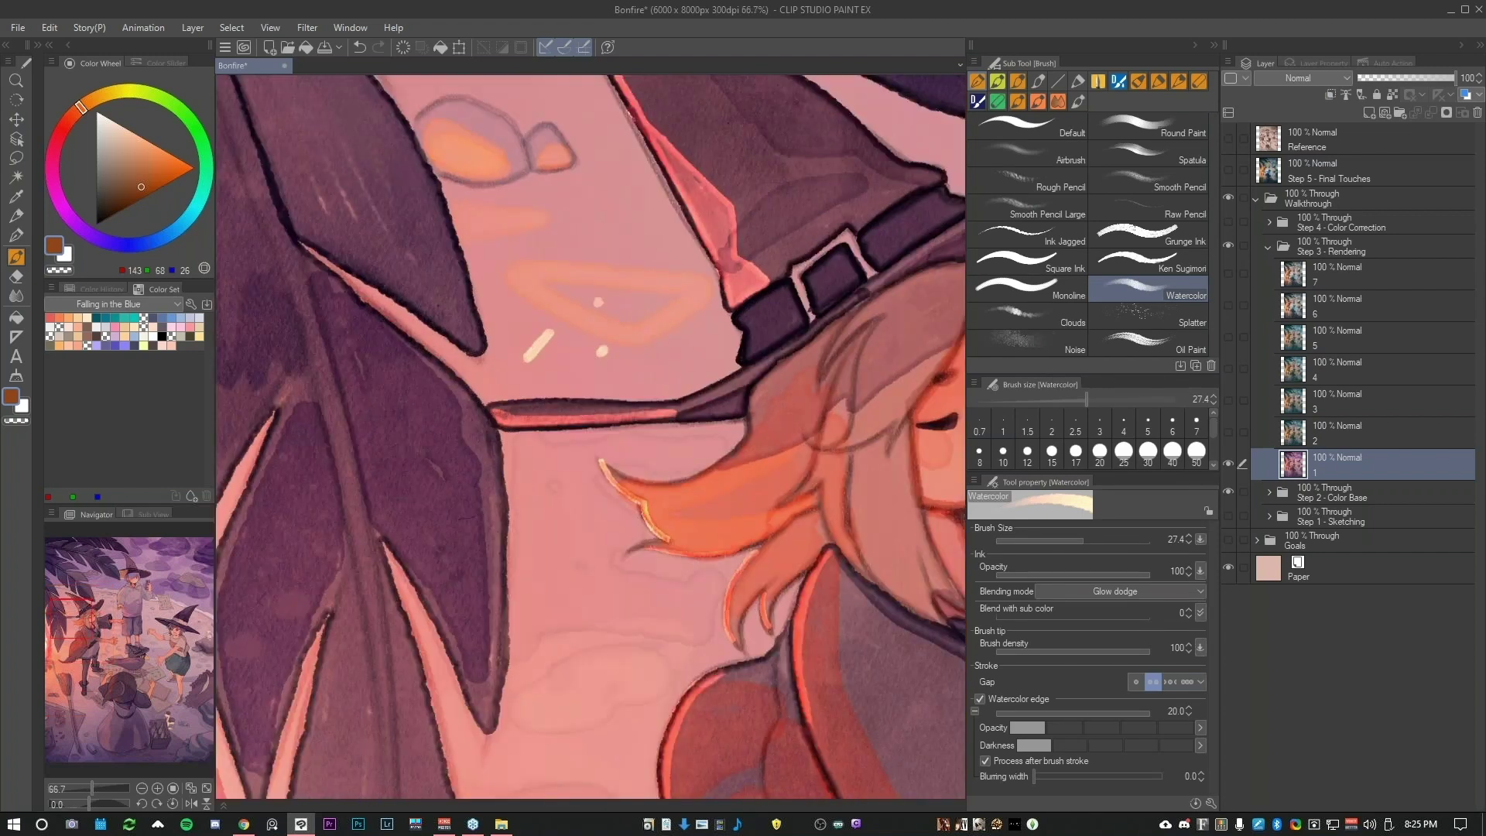
drag(663, 310, 675, 327)
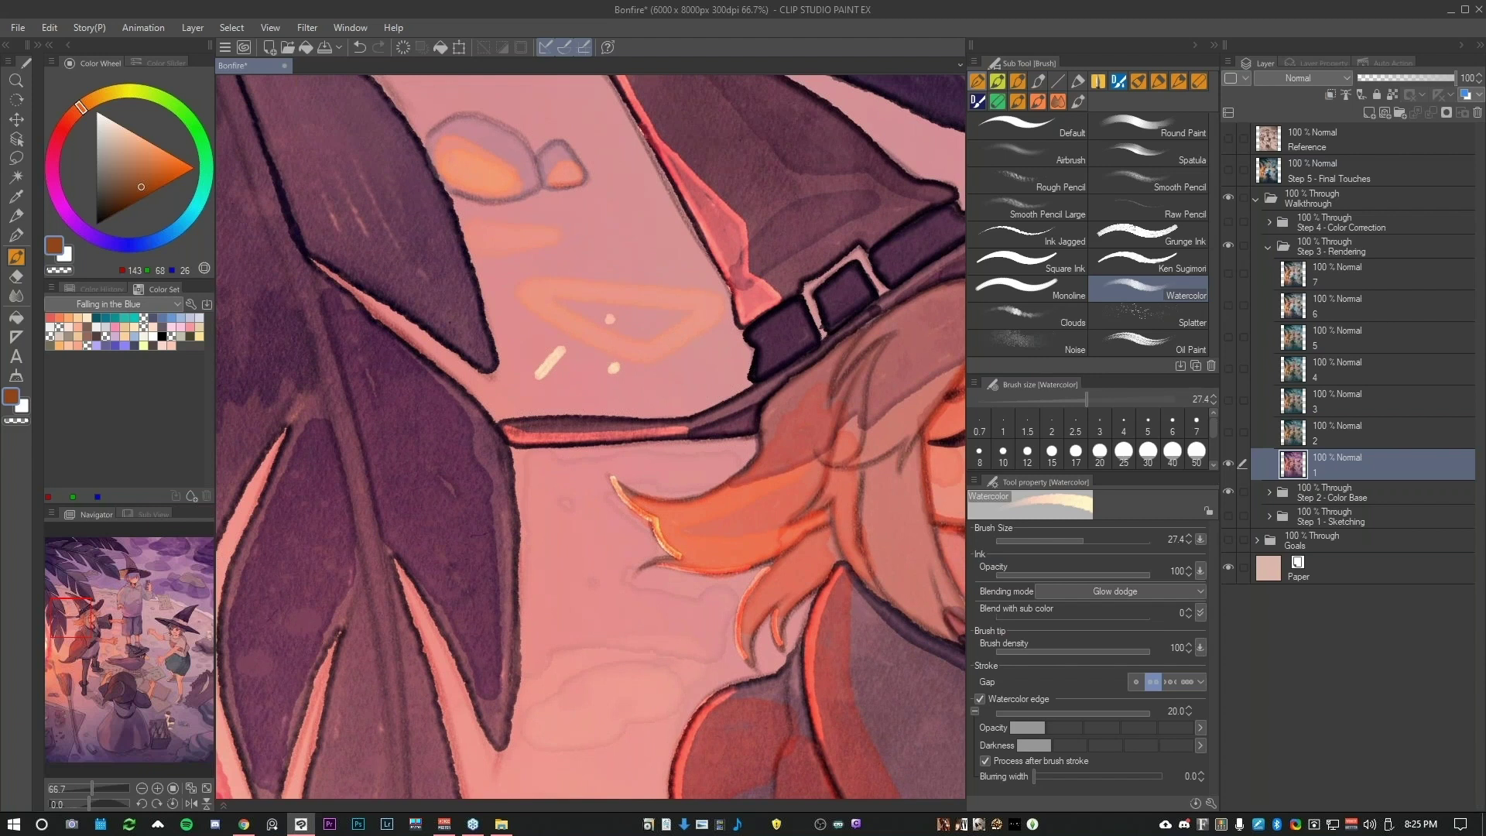
click(142, 150)
drag(602, 248, 629, 226)
key(bracketleft)
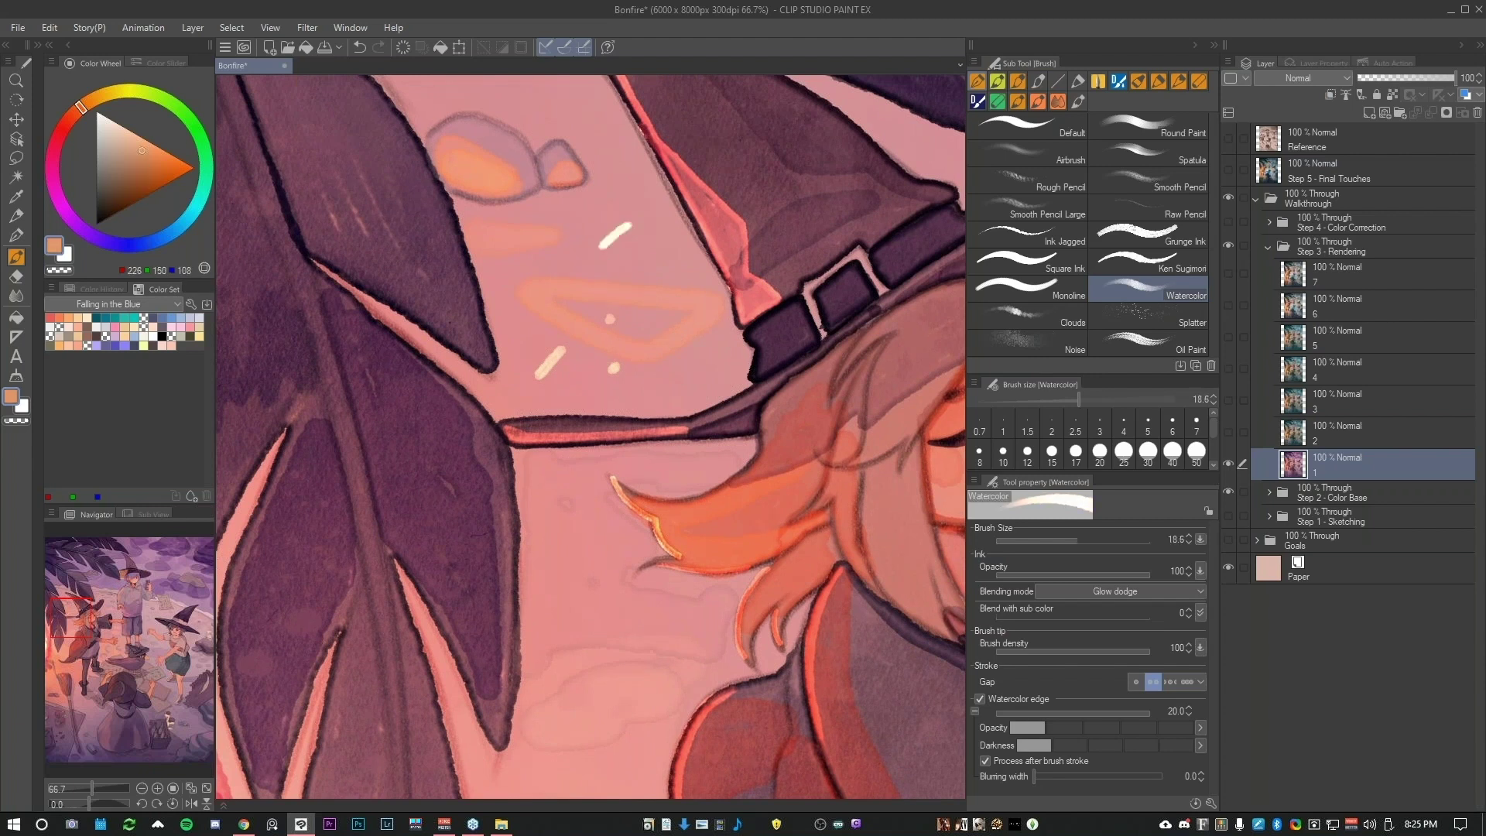
key(ctrl+z)
Paint small glowing ember streaks around the witch's hat in brown-orange (RGB 170, 101, 62) at brush size 18.6.
drag(140, 159, 138, 172)
mouse_move(605, 252)
mouse_down()
mouse_move(620, 240)
mouse_move(616, 185)
mouse_up()
drag(666, 269, 675, 263)
drag(741, 360, 407, 521)
drag(810, 216, 823, 204)
scroll(500, 515, down, 5)
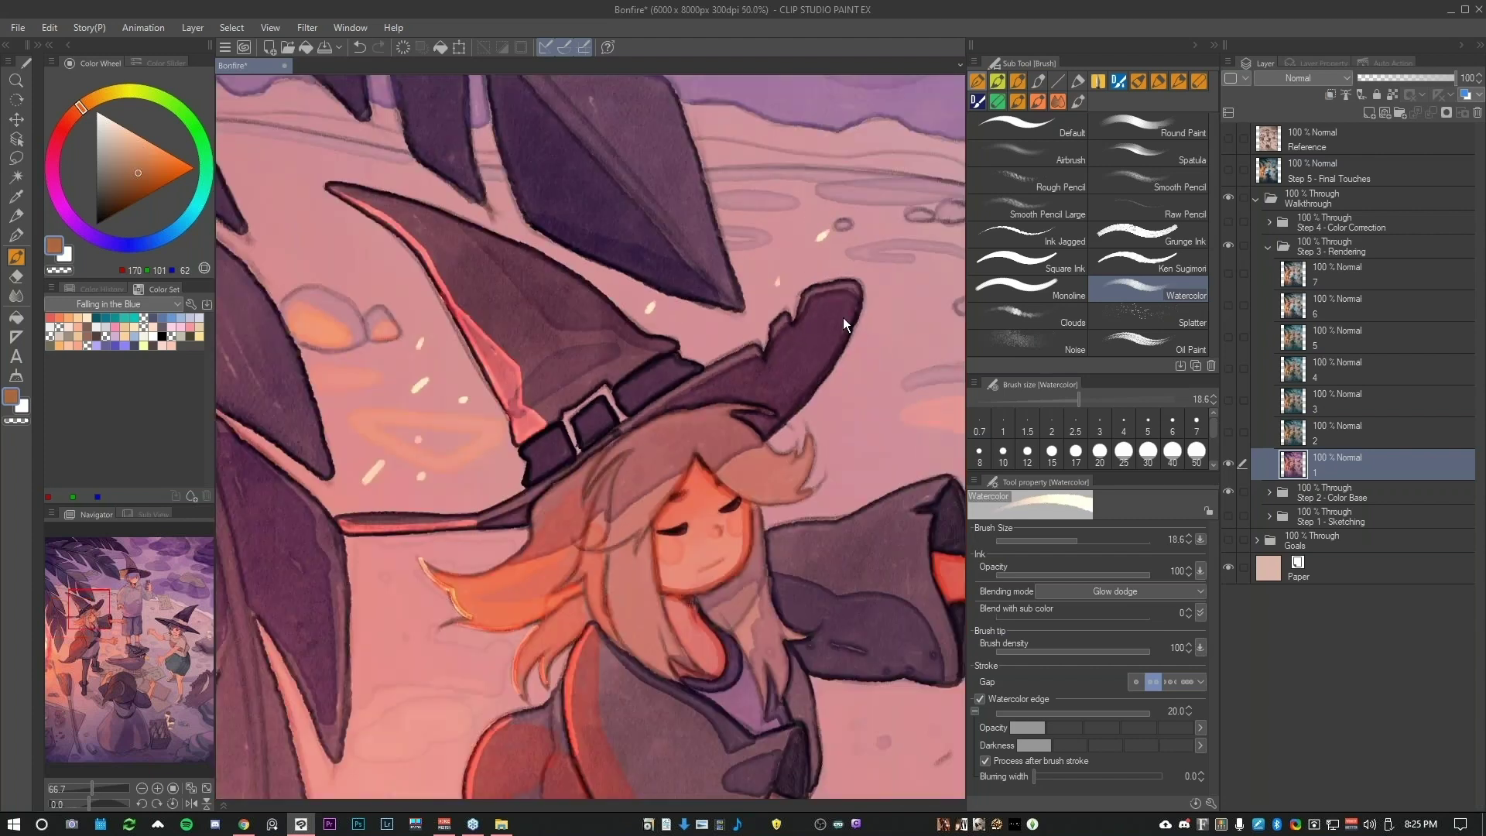
Show rendering layer 2 over layer 1 and compare the two stages across the whole illustration.
drag(500, 515, 462, 688)
drag(750, 488, 653, 271)
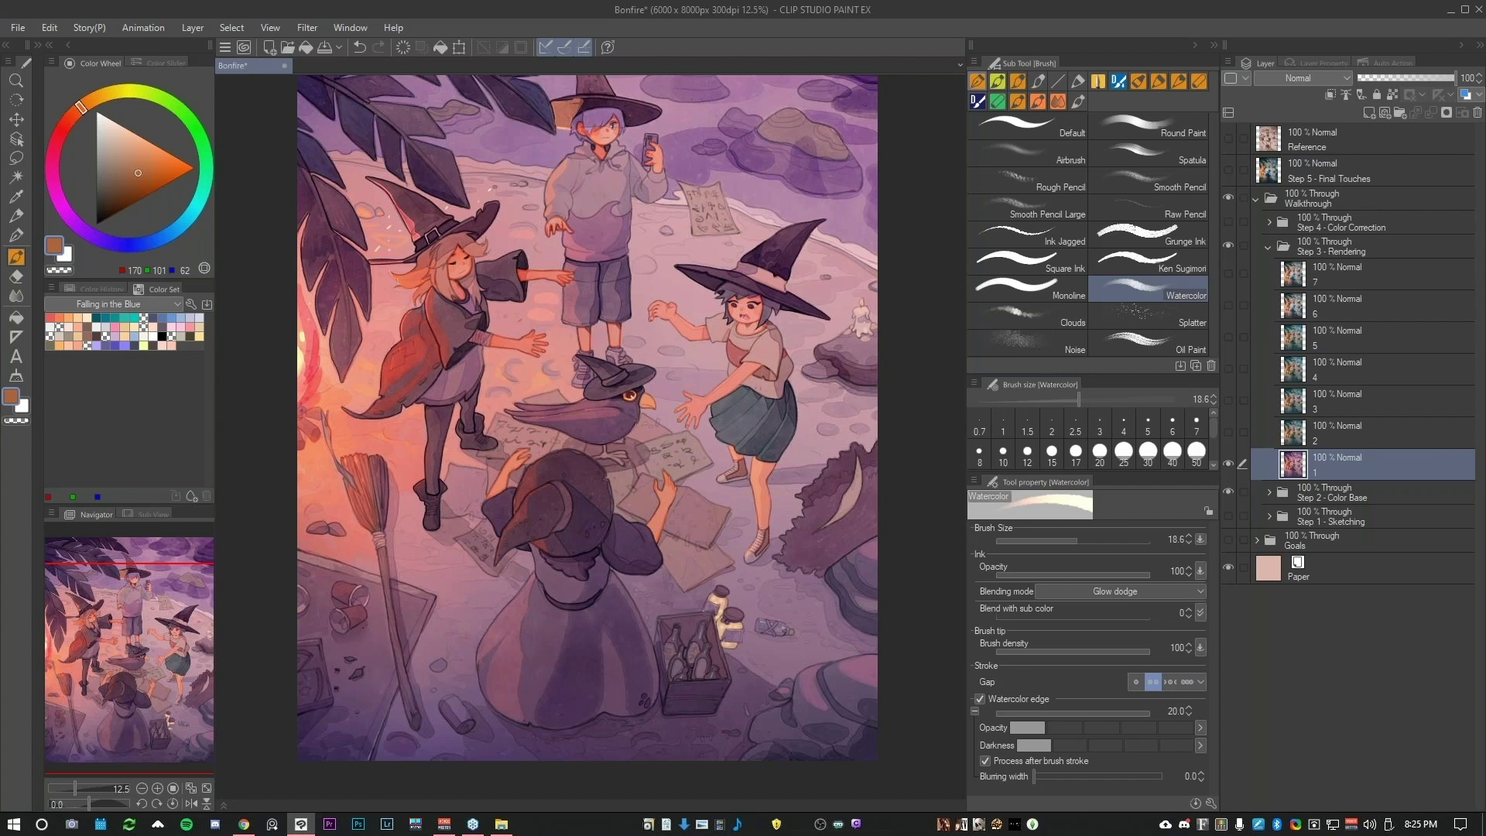
drag(619, 359, 597, 402)
key(ctrl+z)
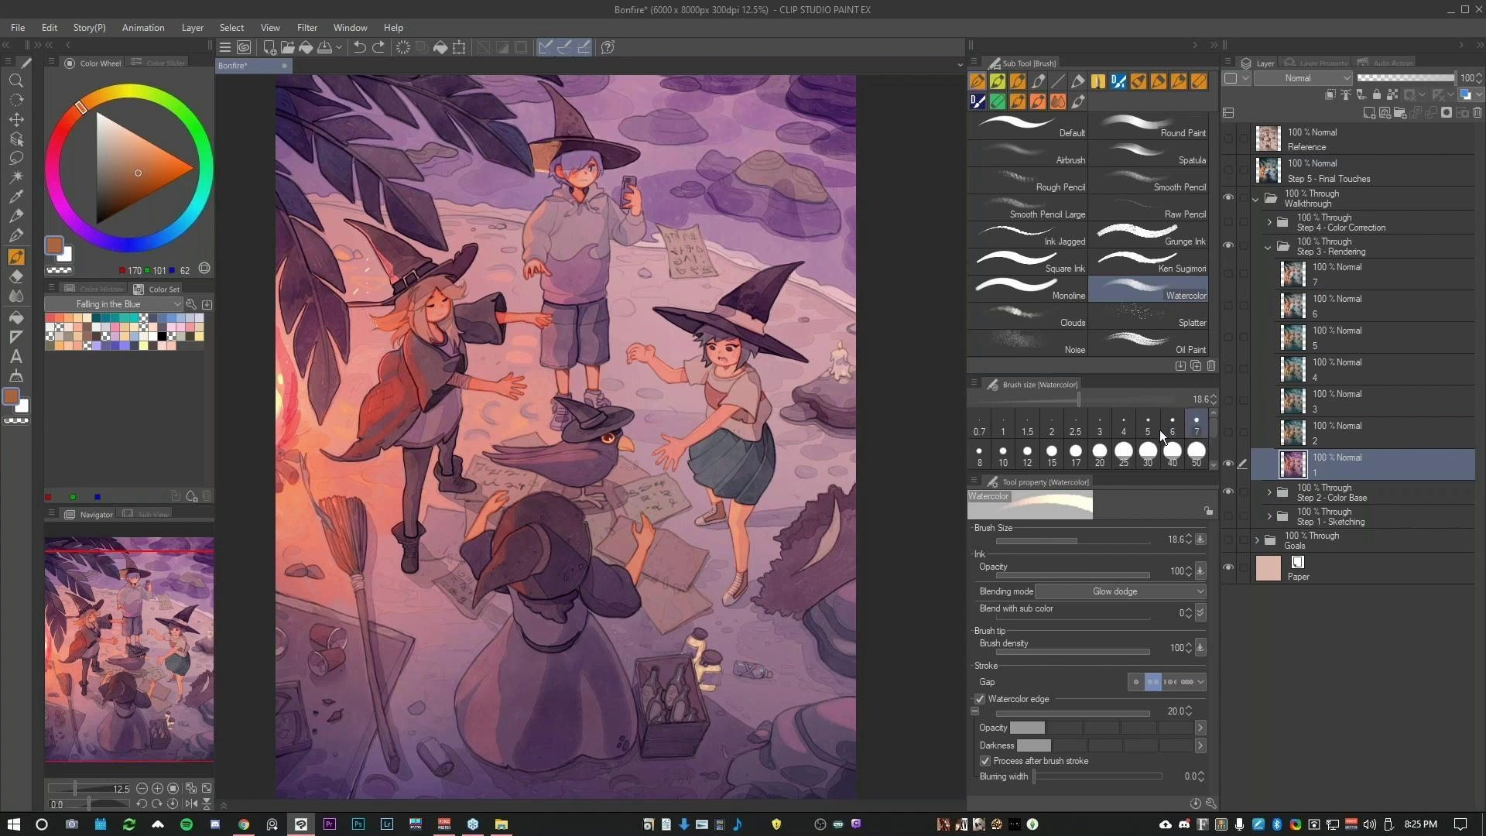
click(1227, 433)
click(1226, 432)
click(1226, 432)
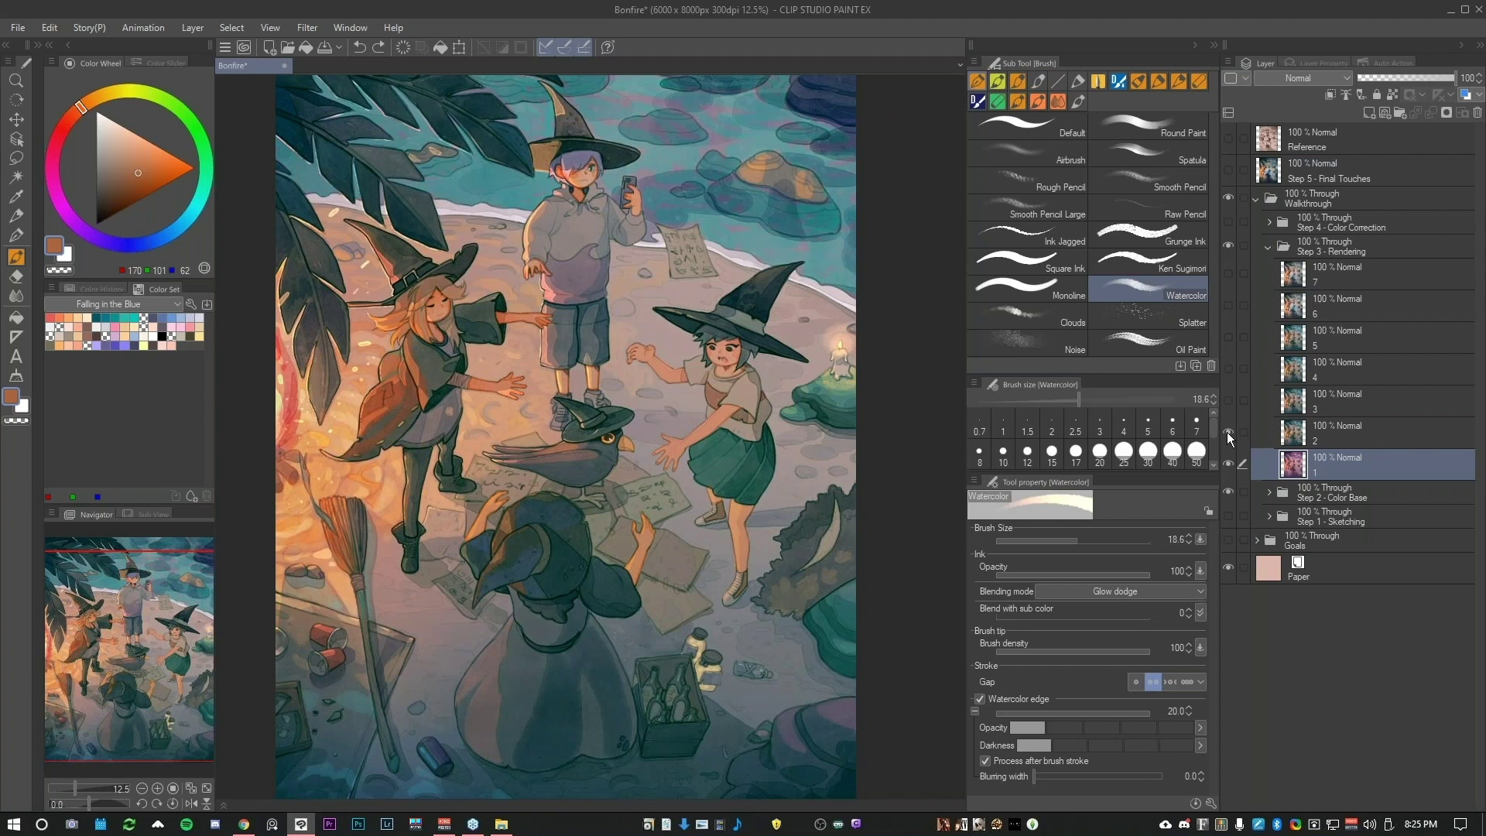
Select rendering layer 2 and set the Watercolor brush to Overlay, size 133.1, in orange (RGB 221, 142, 99) for the candle.
key(space)
scroll(849, 387, up, 5)
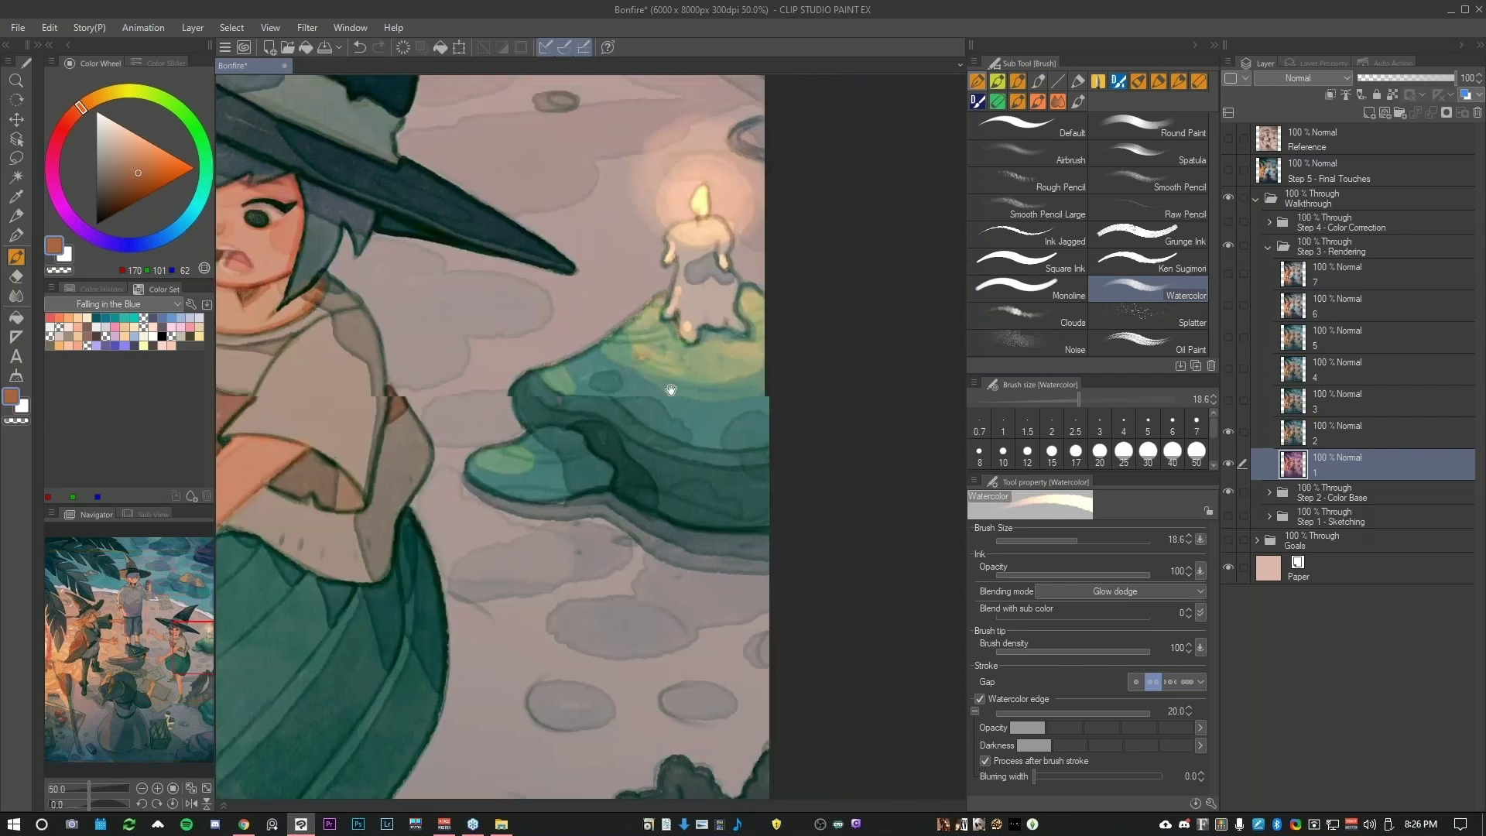
drag(671, 389, 599, 553)
key(bracketright)
key(ctrl+z)
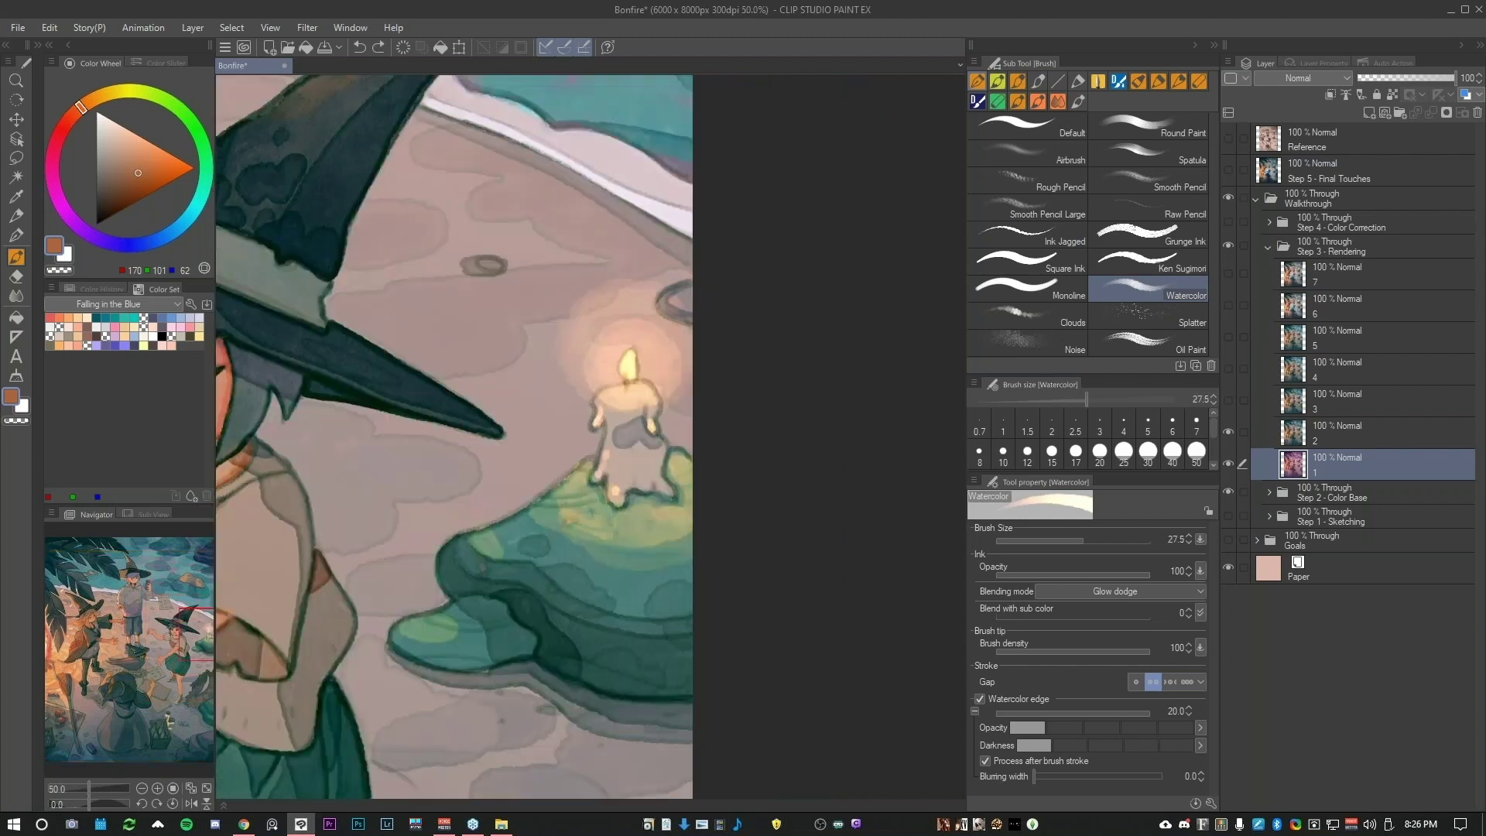
click(1336, 433)
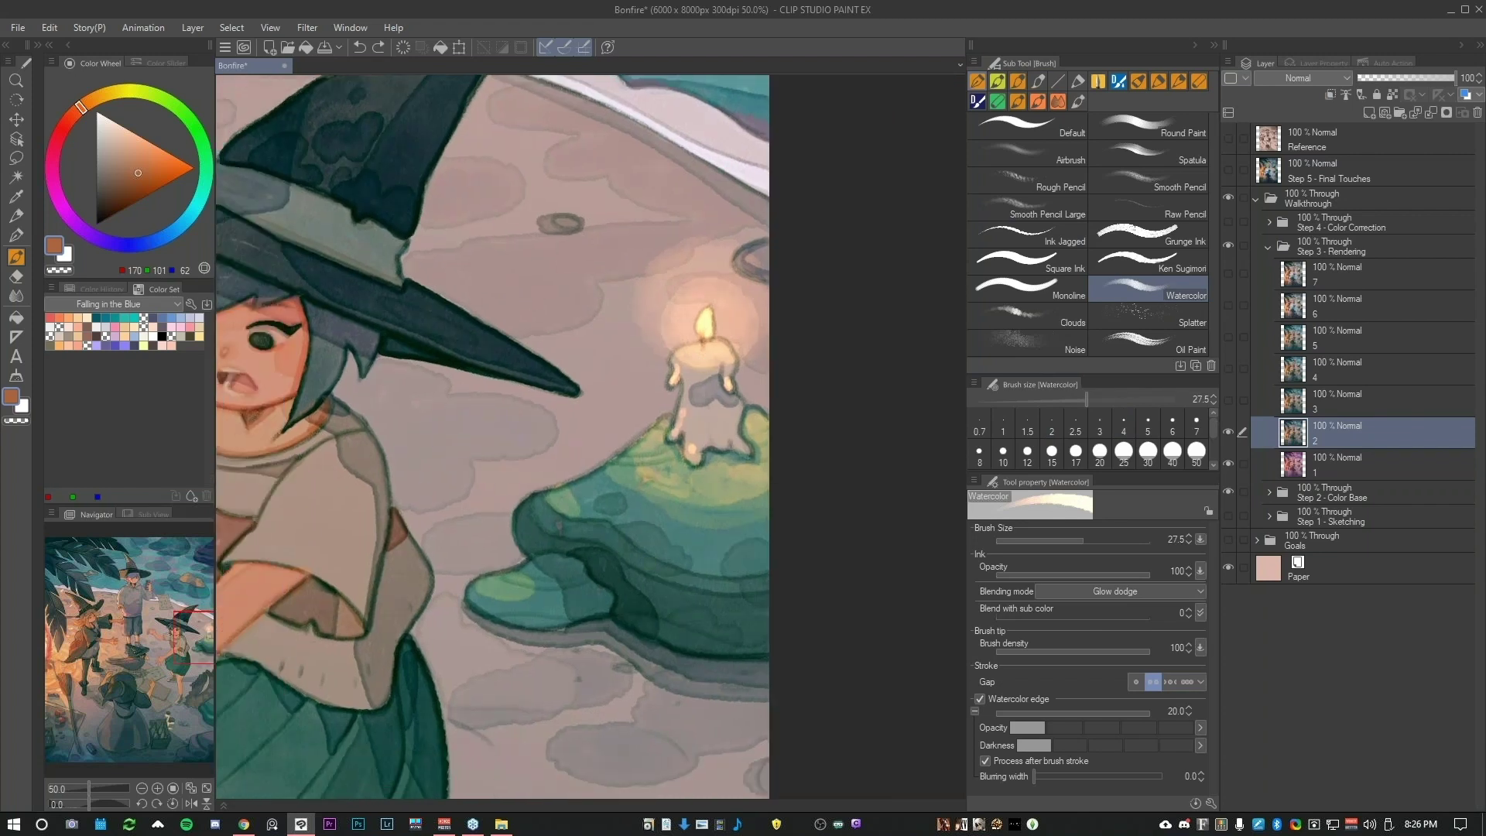
drag(134, 161, 143, 153)
click(1098, 592)
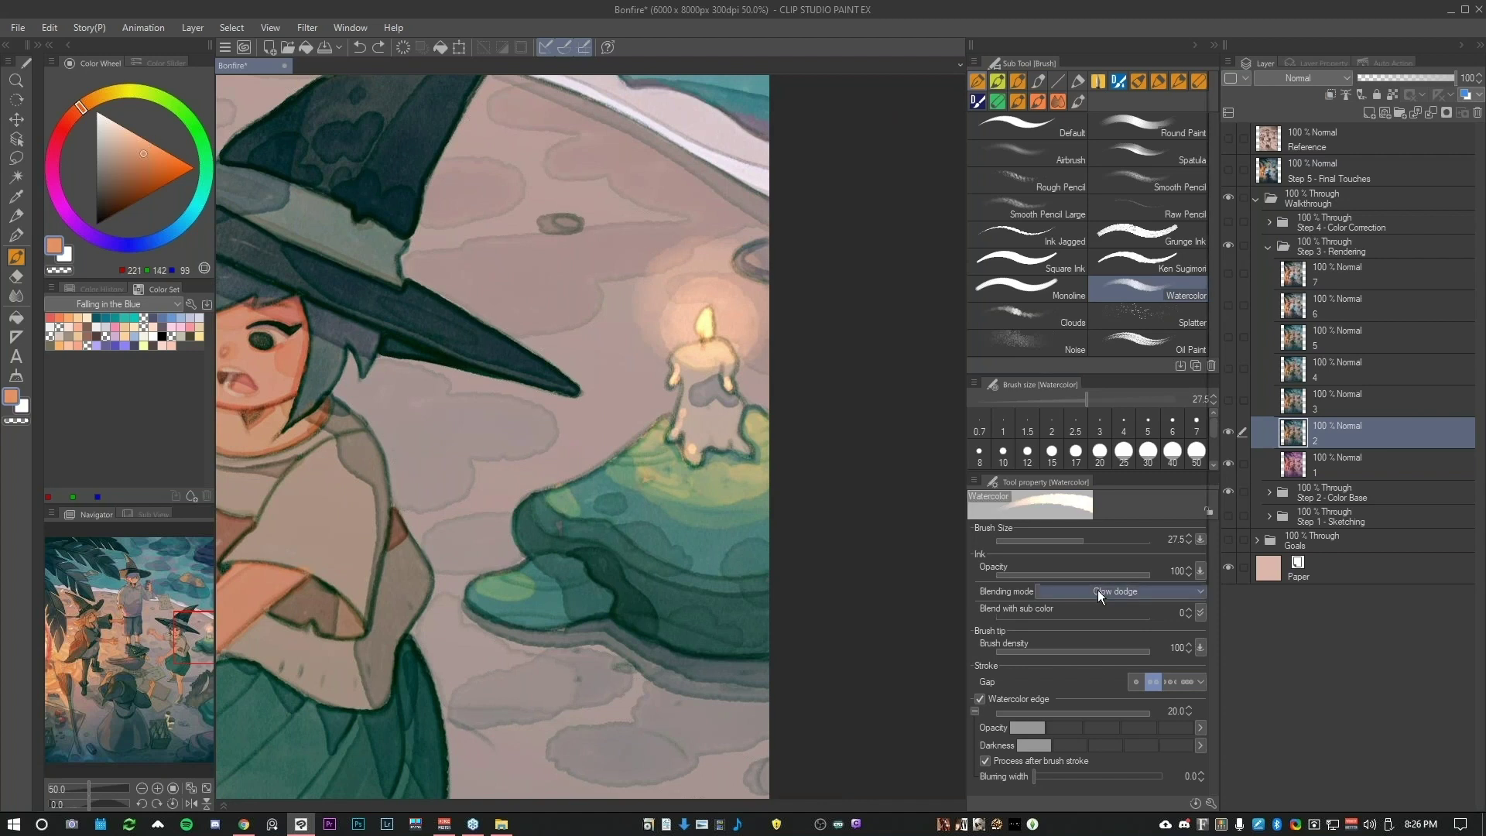
click(1115, 280)
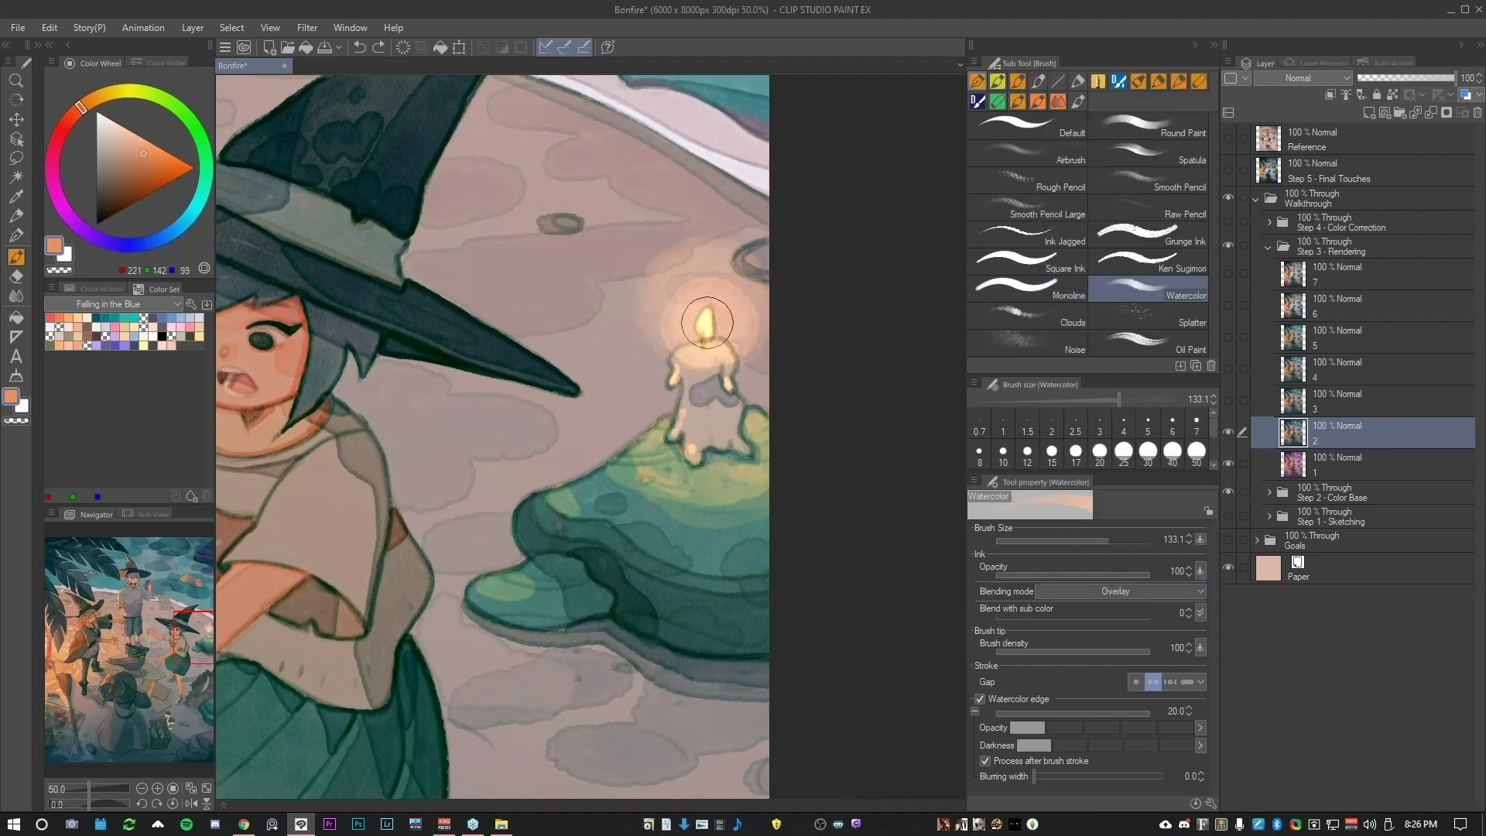
Try Overlay glow strokes around the candle flame in orange and light peach (RGB 255, 202, 173) and undo them.
drag(740, 360, 744, 282)
key(ctrl+z)
drag(138, 144, 128, 129)
drag(711, 299, 714, 299)
mouse_move(681, 302)
mouse_down()
mouse_move(724, 350)
mouse_move(739, 287)
mouse_move(709, 305)
mouse_move(682, 286)
mouse_up()
key(ctrl+z)
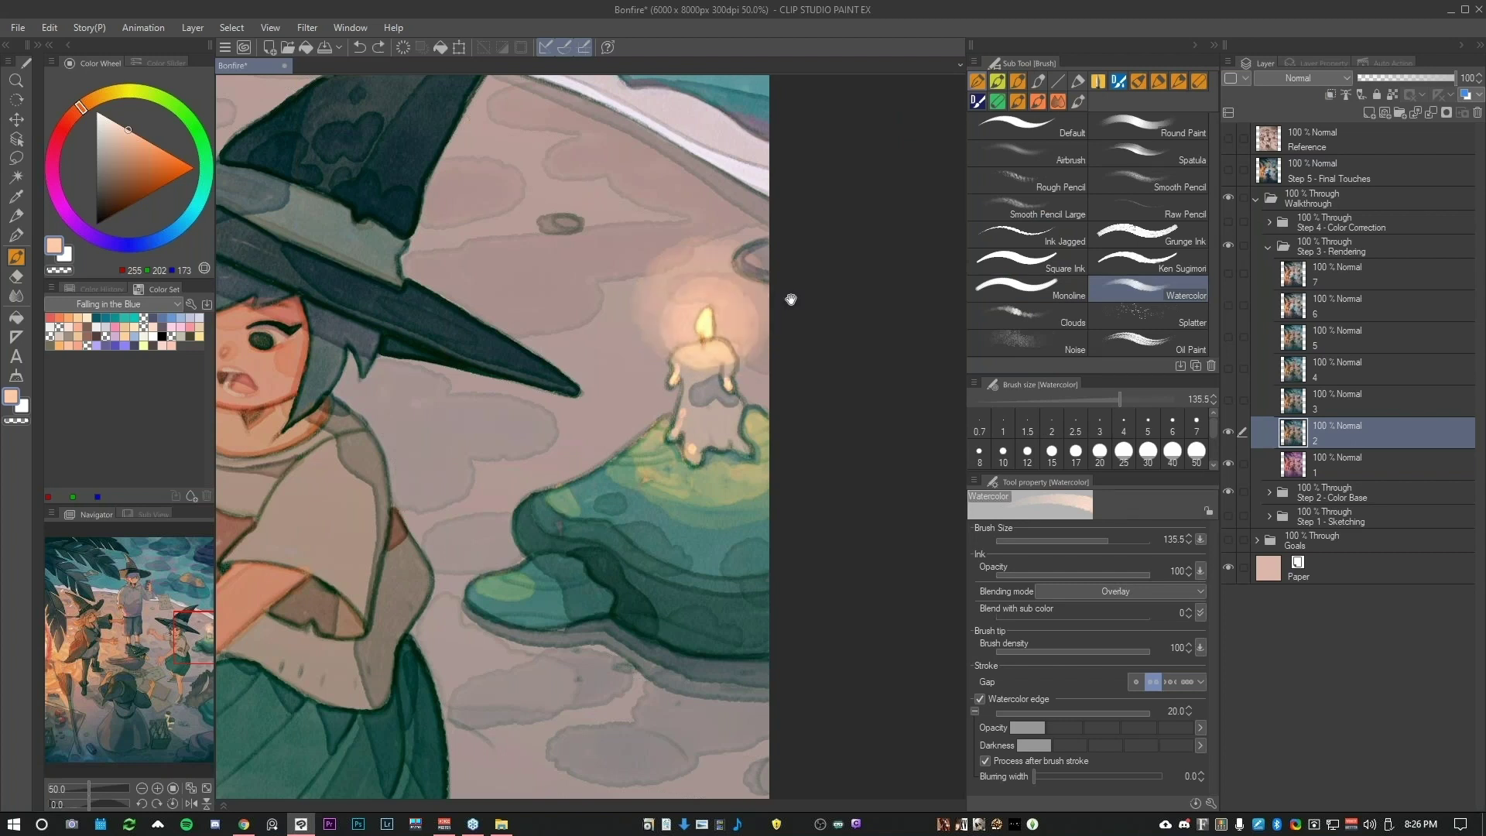
Try round Overlay glows on the sand beside the candle in light peach and light orange (RGB 255, 180, 138) and undo them.
drag(789, 299, 817, 283)
mouse_move(603, 251)
mouse_down()
mouse_move(636, 265)
mouse_move(615, 251)
mouse_move(610, 278)
mouse_up()
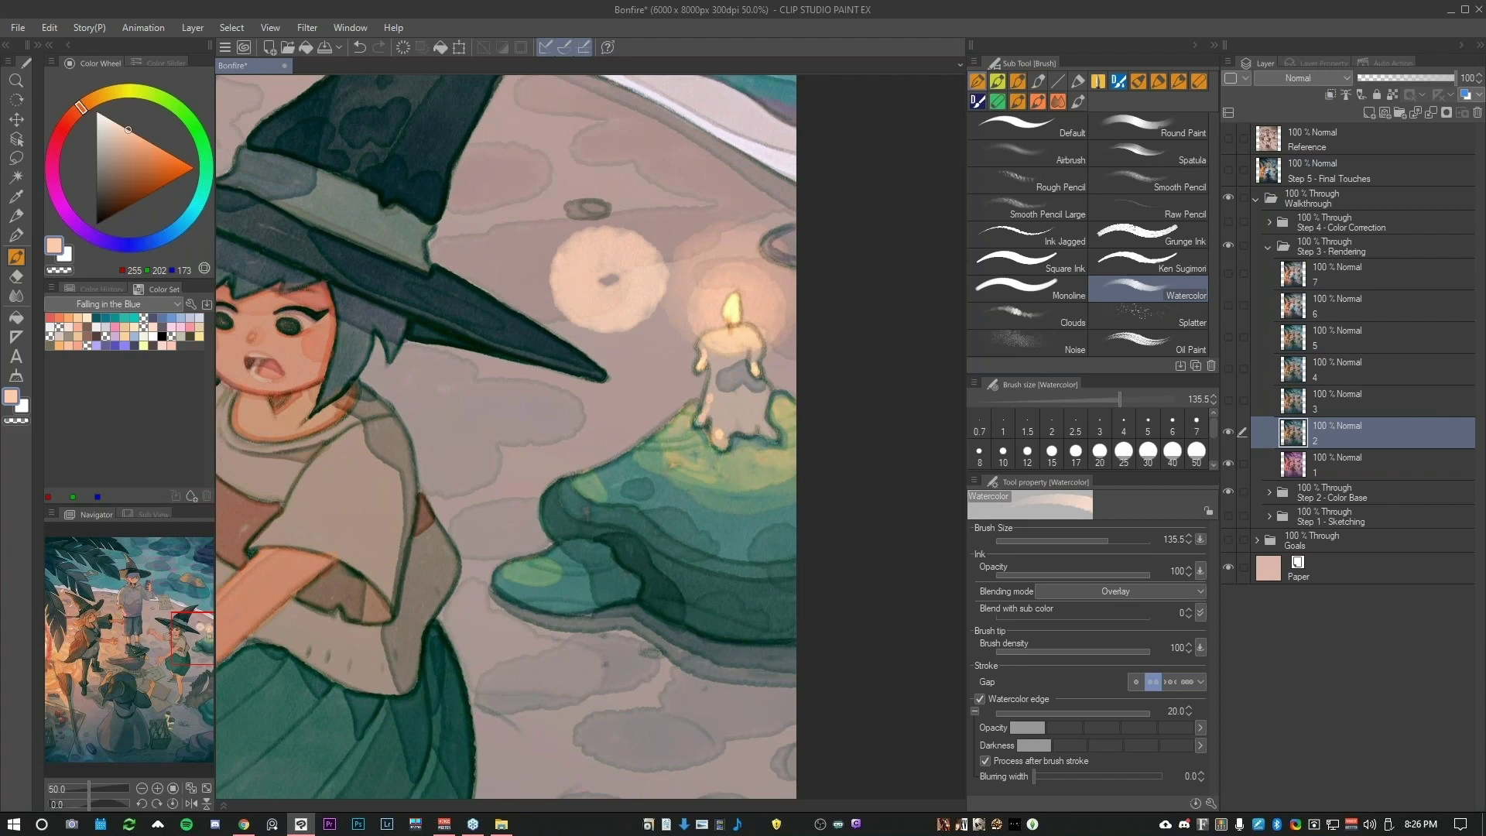
key(ctrl+z)
drag(693, 309, 689, 310)
drag(146, 144, 141, 137)
mouse_move(611, 276)
mouse_down()
mouse_move(615, 333)
mouse_move(619, 288)
mouse_up()
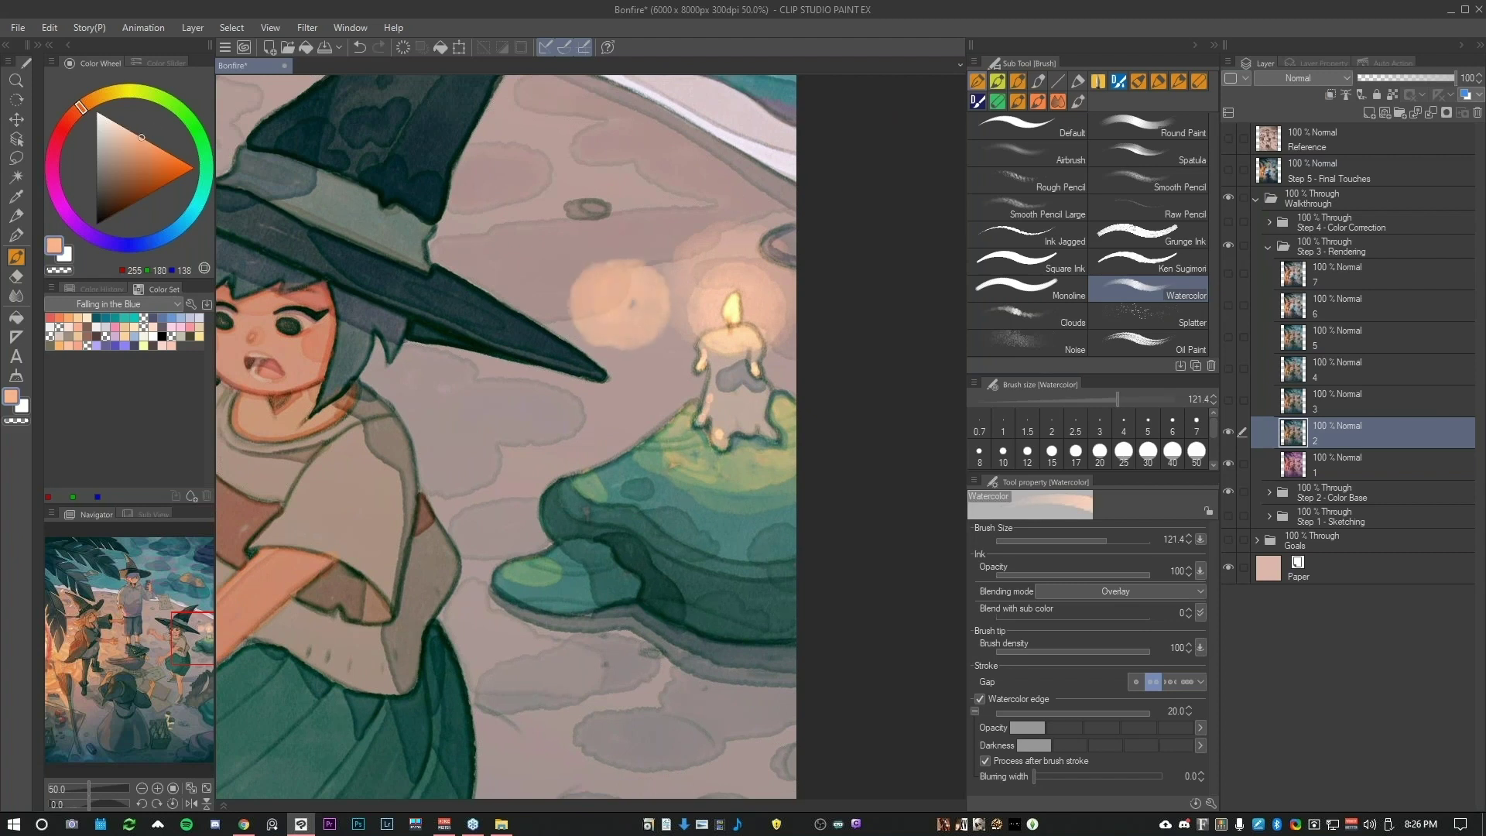
key(ctrl+z)
Try further Overlay strokes near the candle, reduce the brush size and undo the strokes.
drag(754, 325, 823, 163)
scroll(778, 298, down, 1)
mouse_move(782, 307)
mouse_down()
mouse_move(775, 293)
mouse_move(682, 313)
mouse_move(706, 331)
mouse_up()
key(ctrl+z)
drag(689, 325, 710, 335)
key([)
key(ctrl+z)
Reduce the brush to size 52.1 and try an Overlay ember dab on the sand beside the long-haired witch's hair.
drag(673, 535, 680, 545)
drag(593, 473, 732, 560)
drag(422, 670, 748, 369)
drag(626, 499, 786, 636)
drag(256, 541, 732, 548)
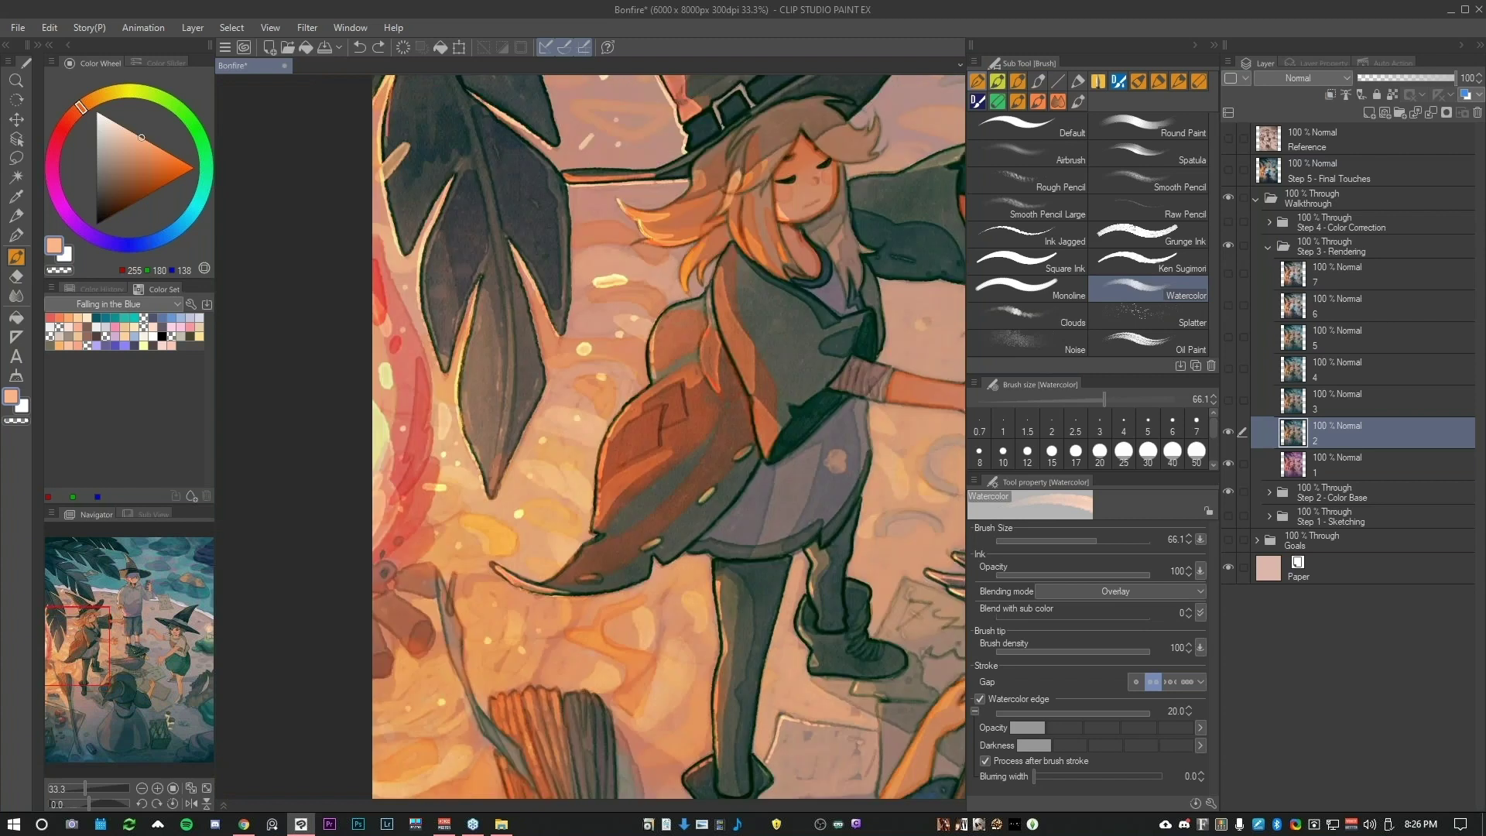
key(bracketleft)
key(bracketleft)
drag(612, 251, 590, 258)
Set the Watercolor brush to Add (Glow), try an ember dab beside the witch's hair and undo the test dabs.
click(1116, 591)
click(1115, 275)
mouse_move(586, 265)
mouse_down()
mouse_move(606, 256)
mouse_move(590, 262)
mouse_up()
key(ctrl+z)
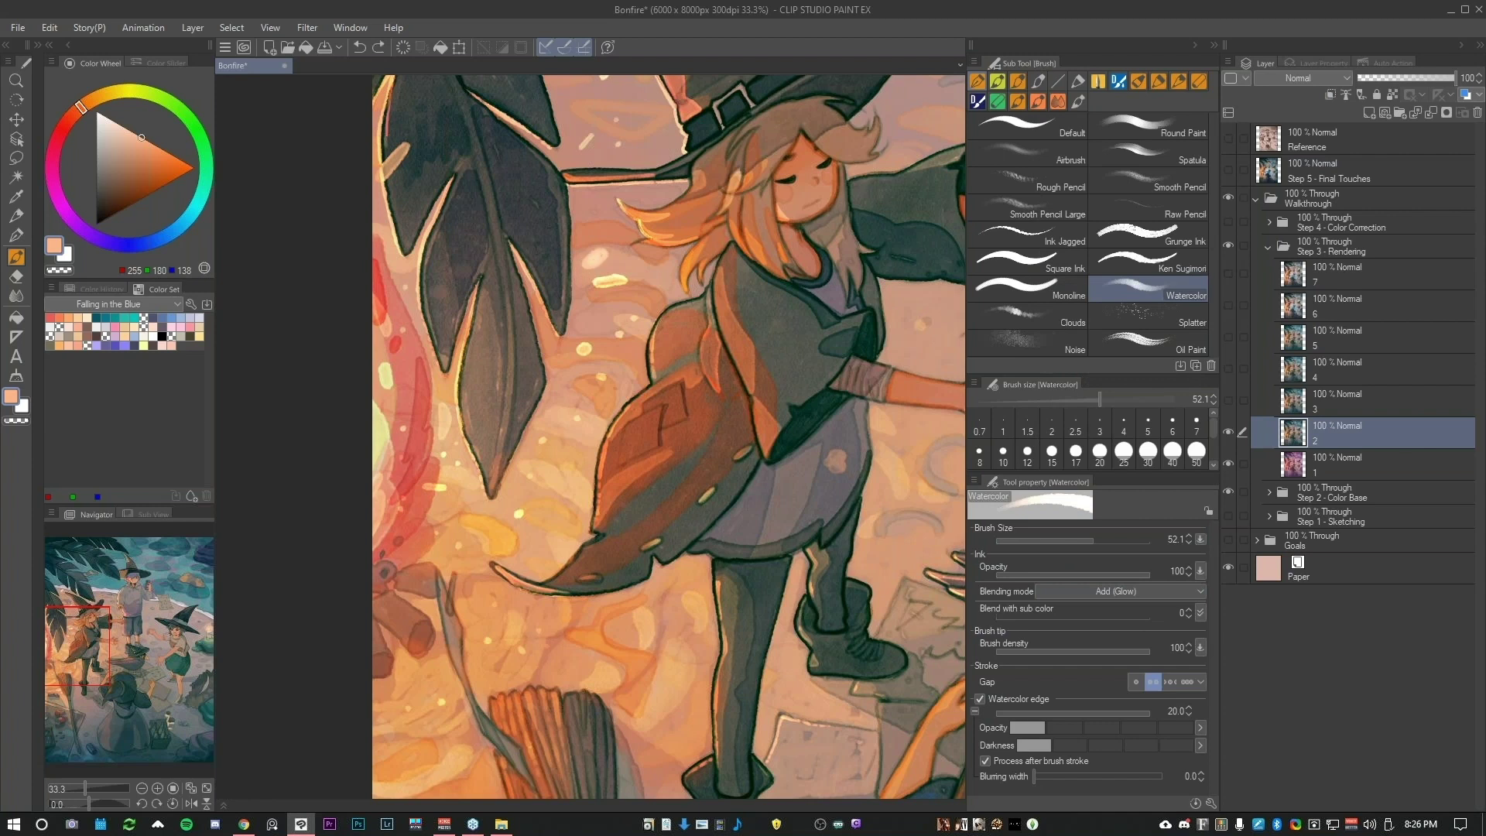
key(ctrl+z)
Examine the sea rocks and candle area, and compare the whole illustration with rendering layer 2 hidden and shown.
mouse_move(774, 414)
mouse_down()
mouse_move(698, 555)
mouse_move(350, 741)
mouse_up()
drag(948, 329, 524, 307)
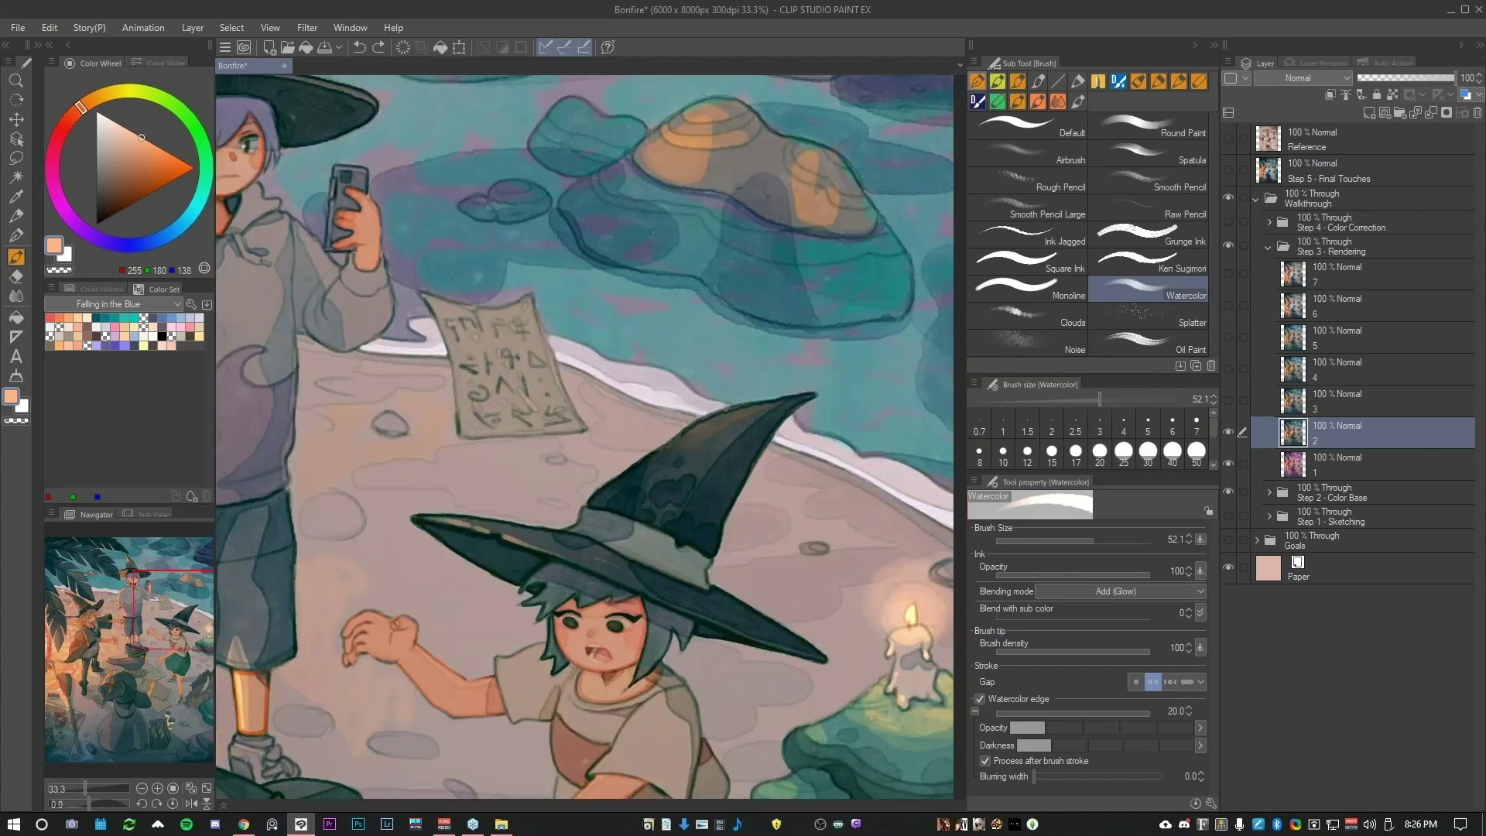
drag(761, 390, 706, 429)
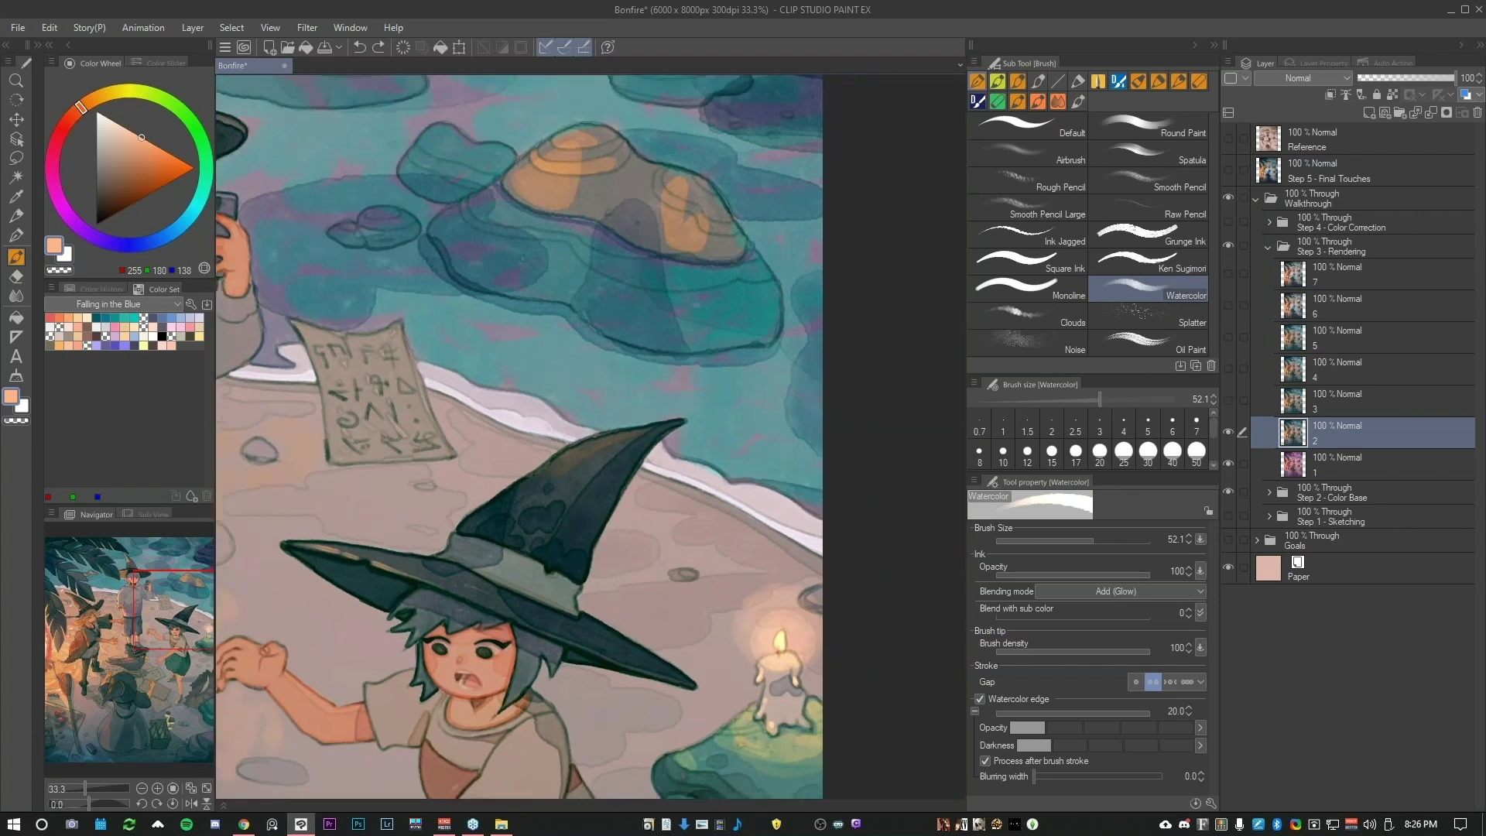
scroll(706, 429, down, 3)
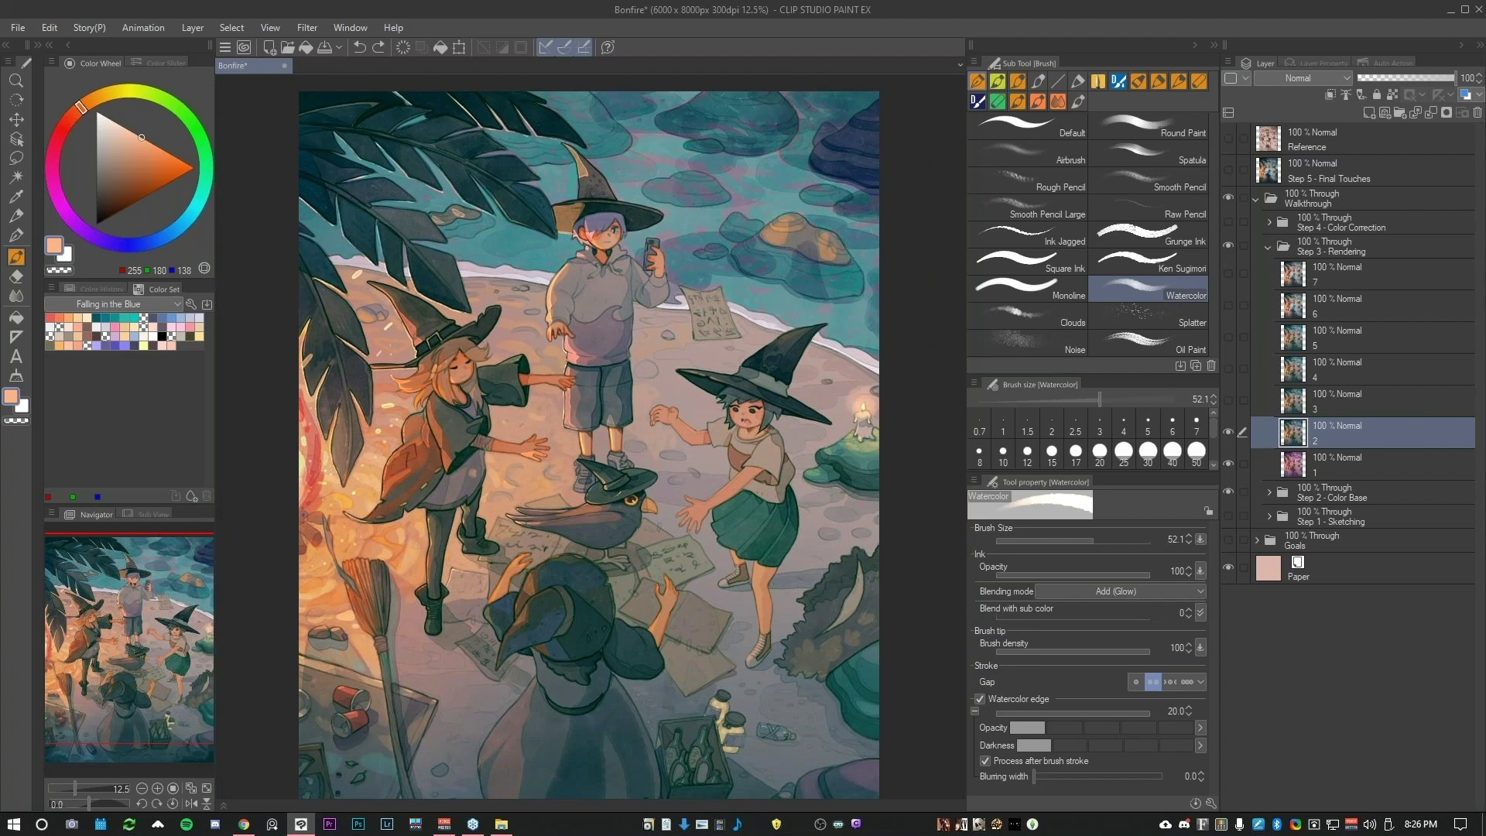
click(1229, 431)
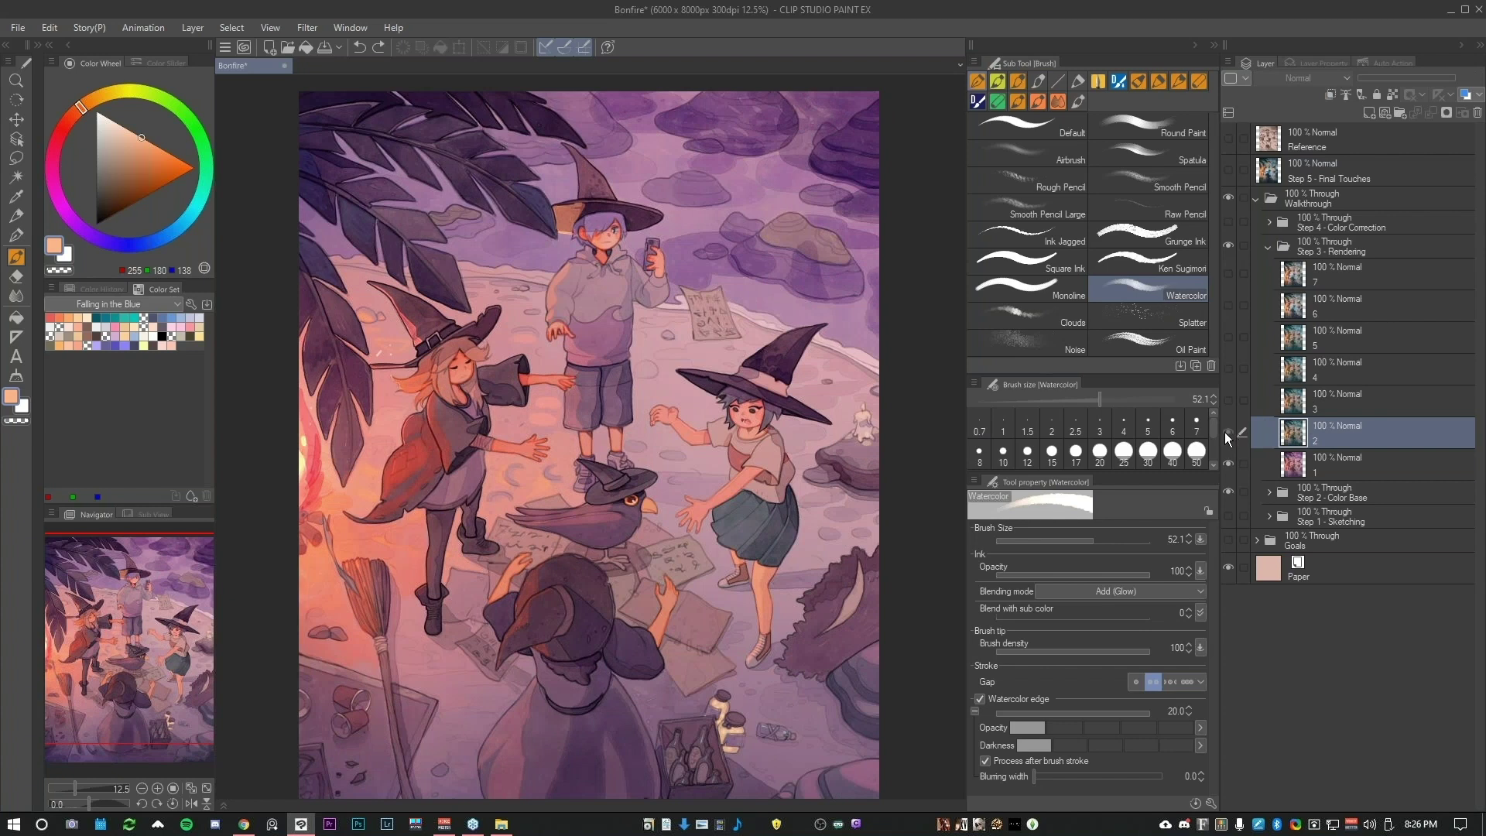
click(1228, 432)
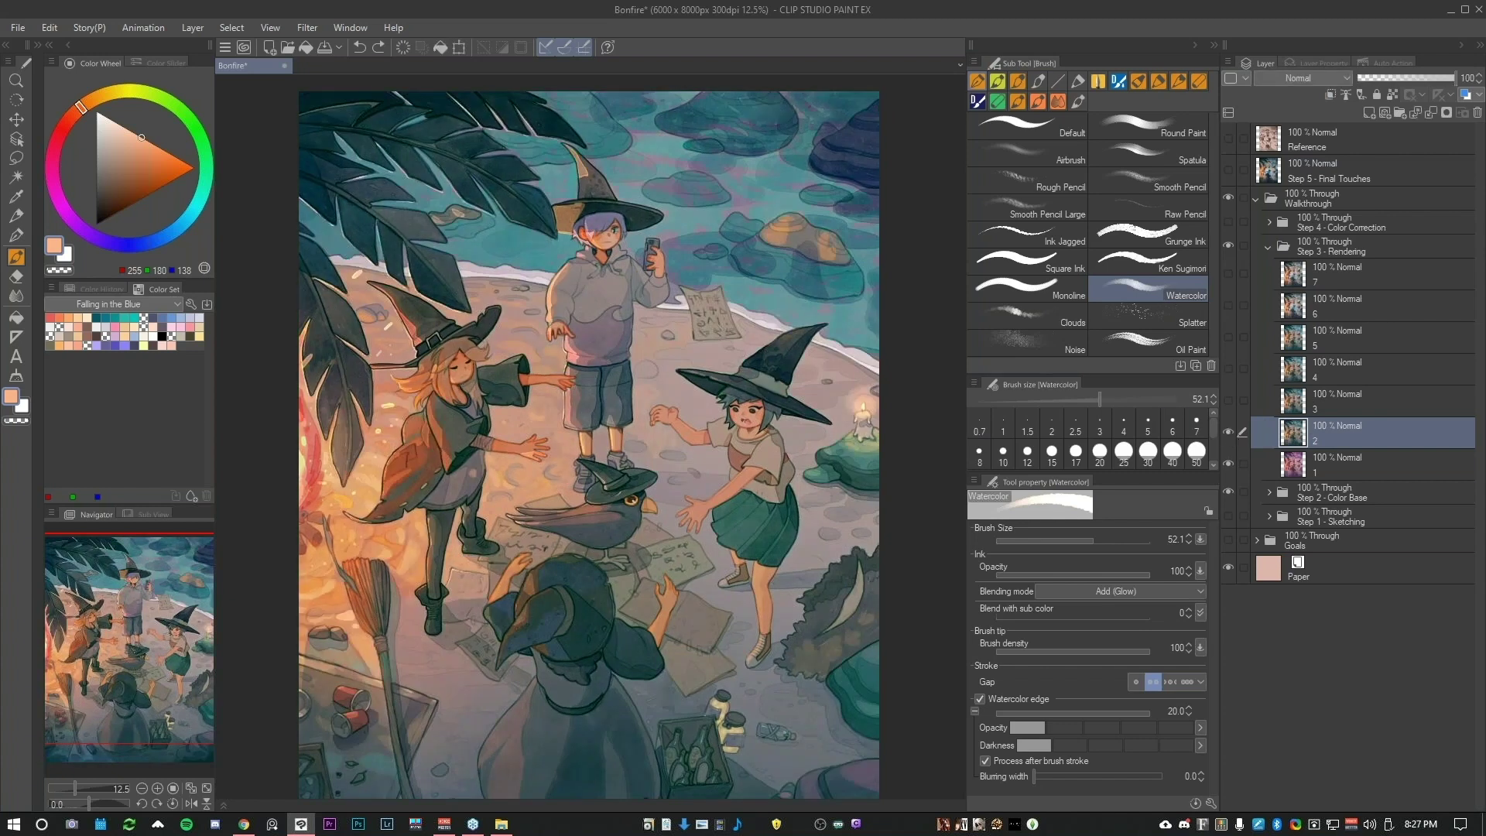
Switch to the Default brush and review its blending mode options, keeping Normal.
click(1063, 128)
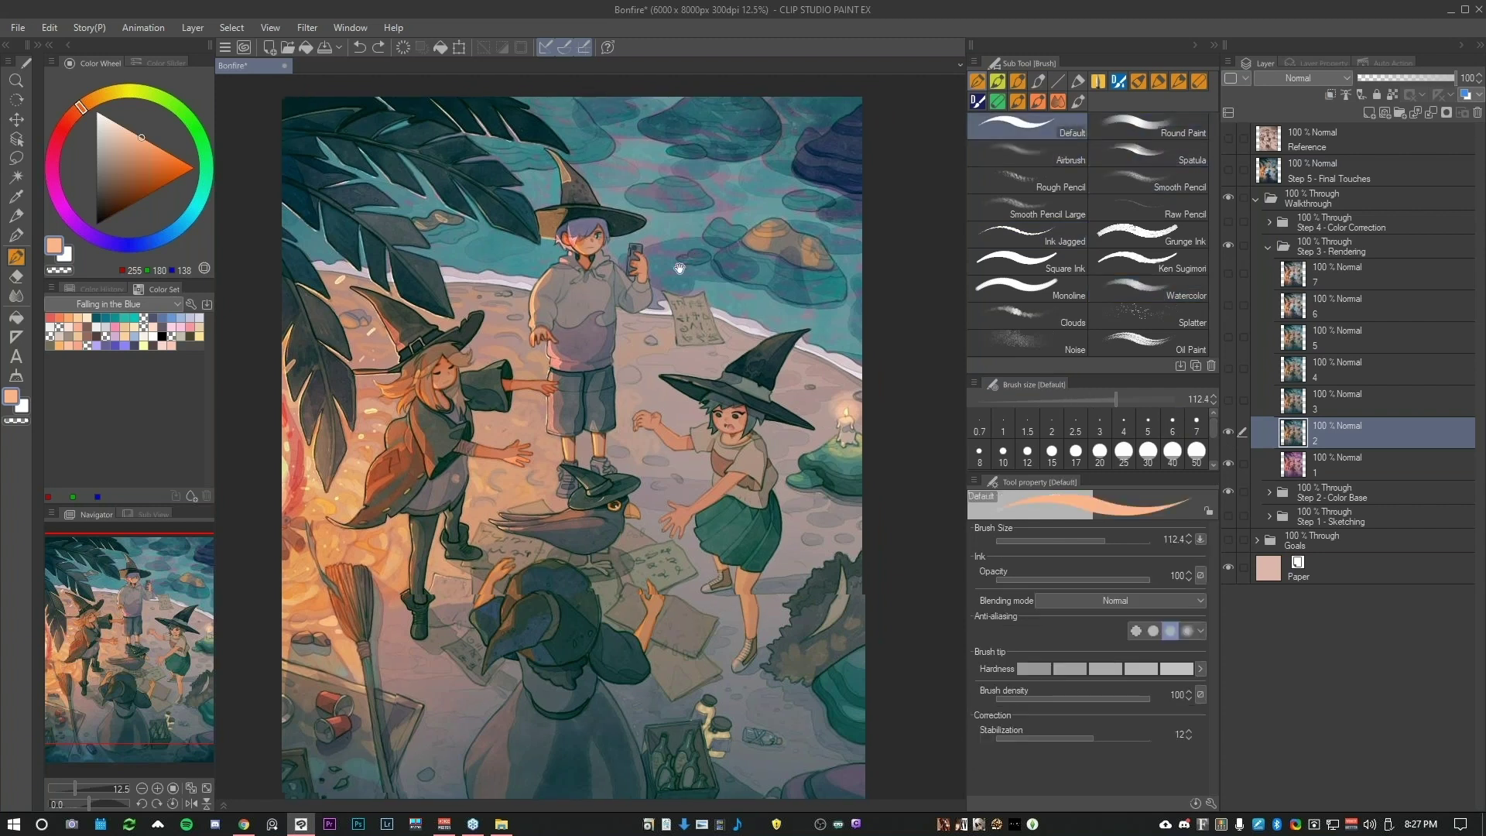
click(1117, 602)
click(1071, 570)
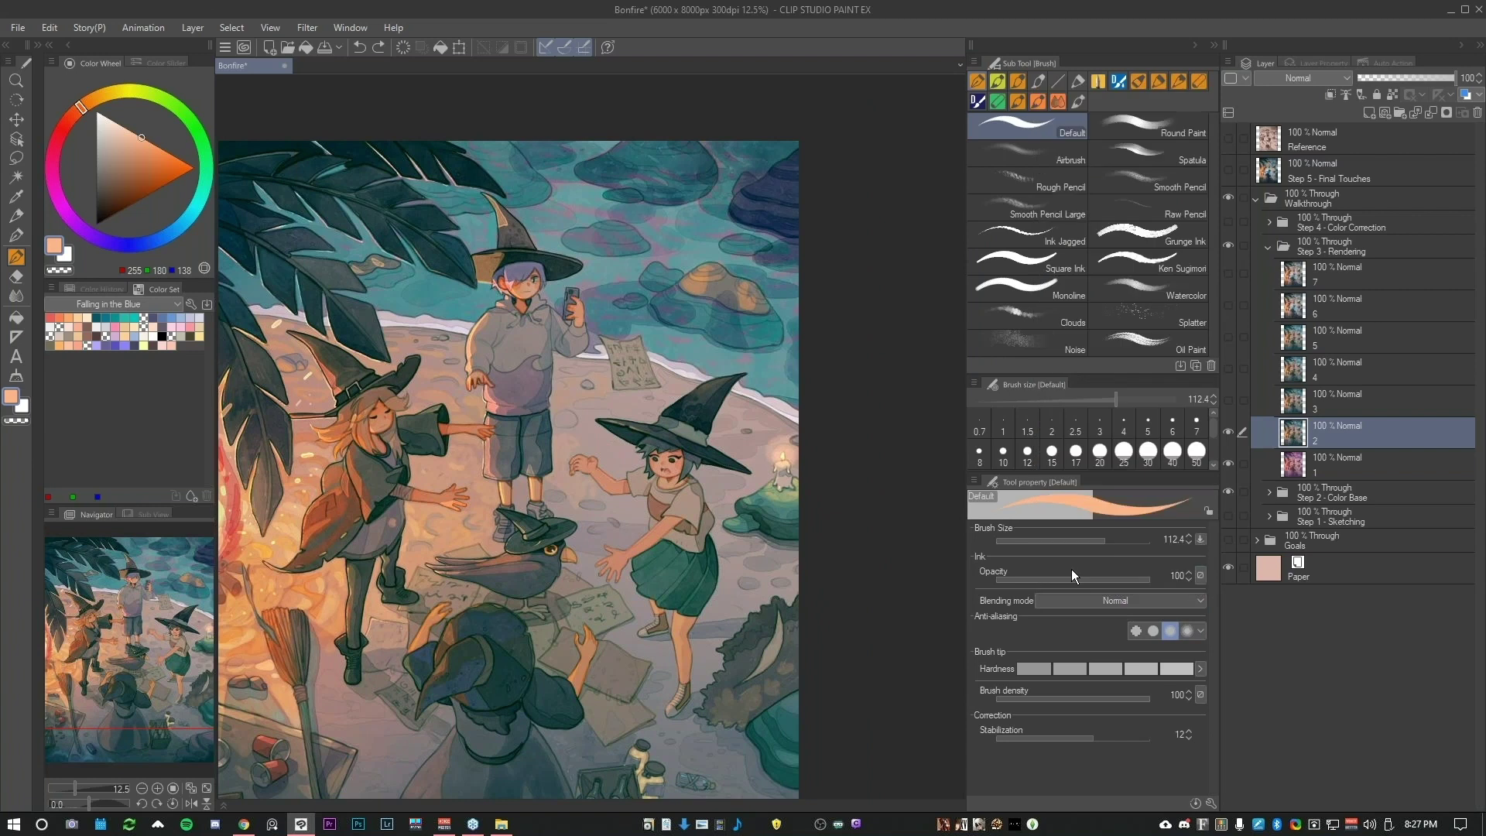
Set the brush to Color blending with a teal based on the sea, hide rendering layer 2 and select layer 1.
alt+click(690, 255)
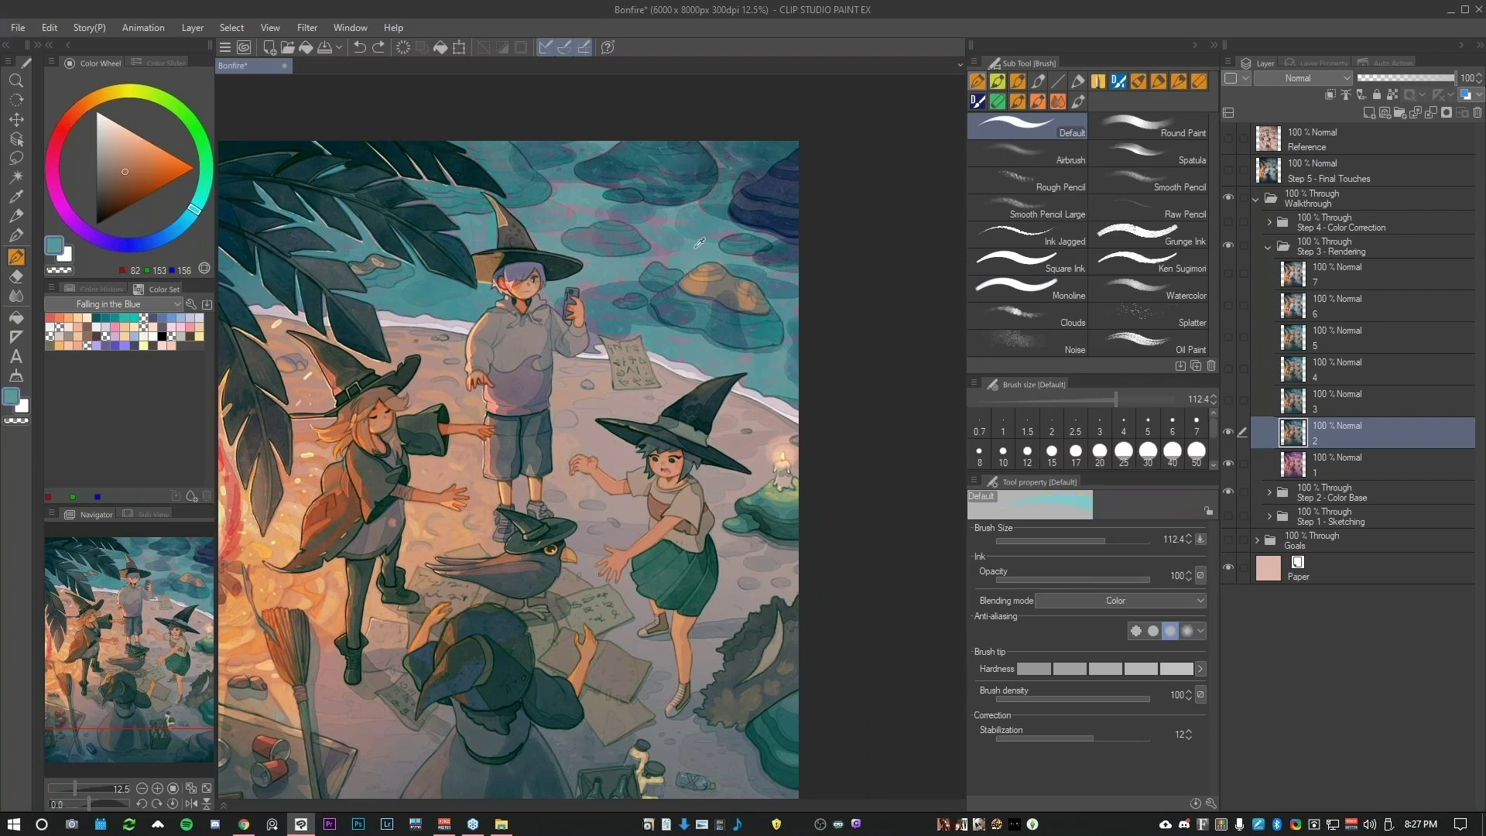
click(129, 162)
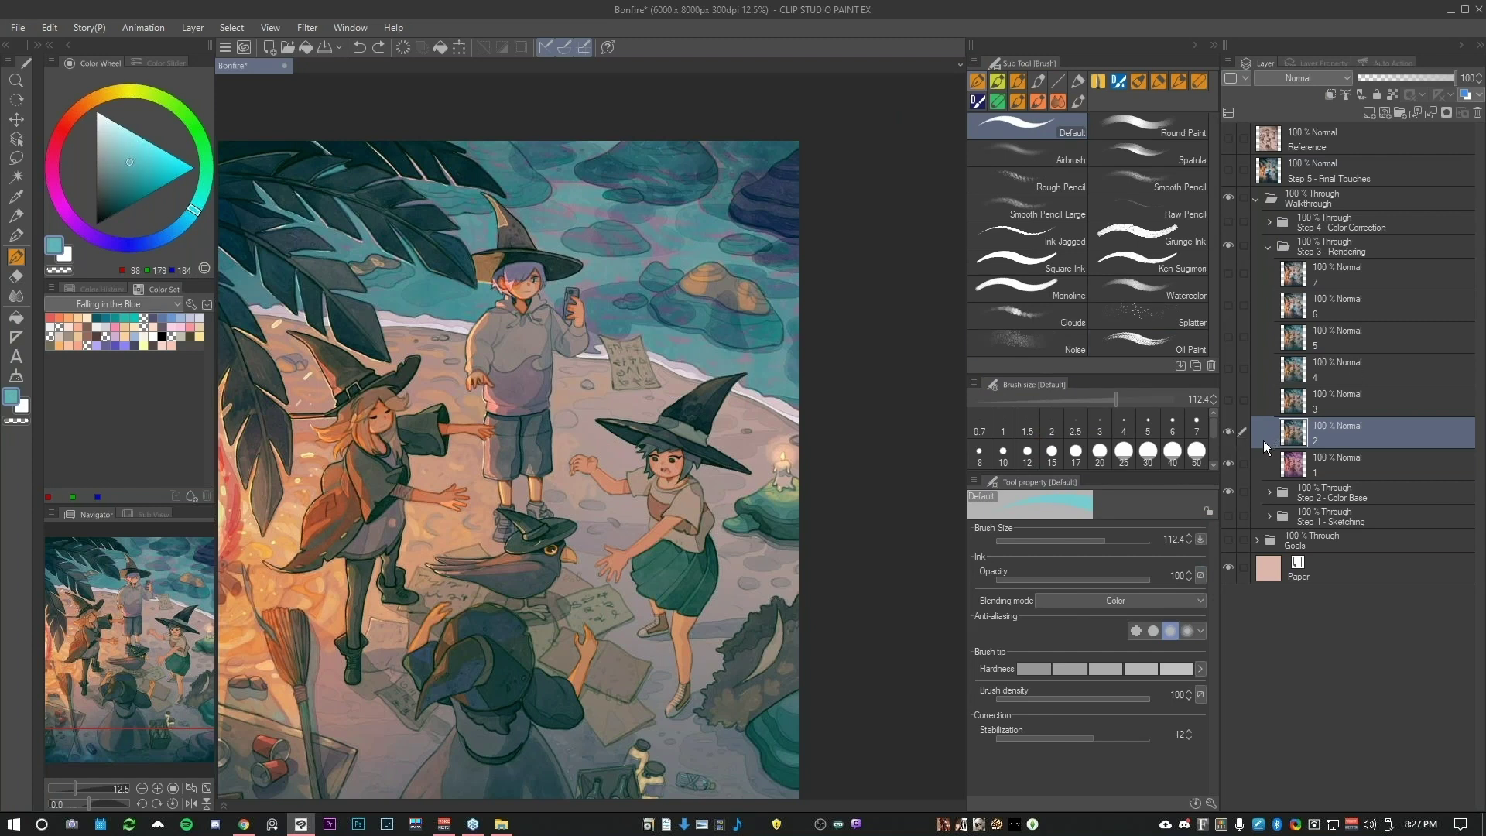
click(1228, 432)
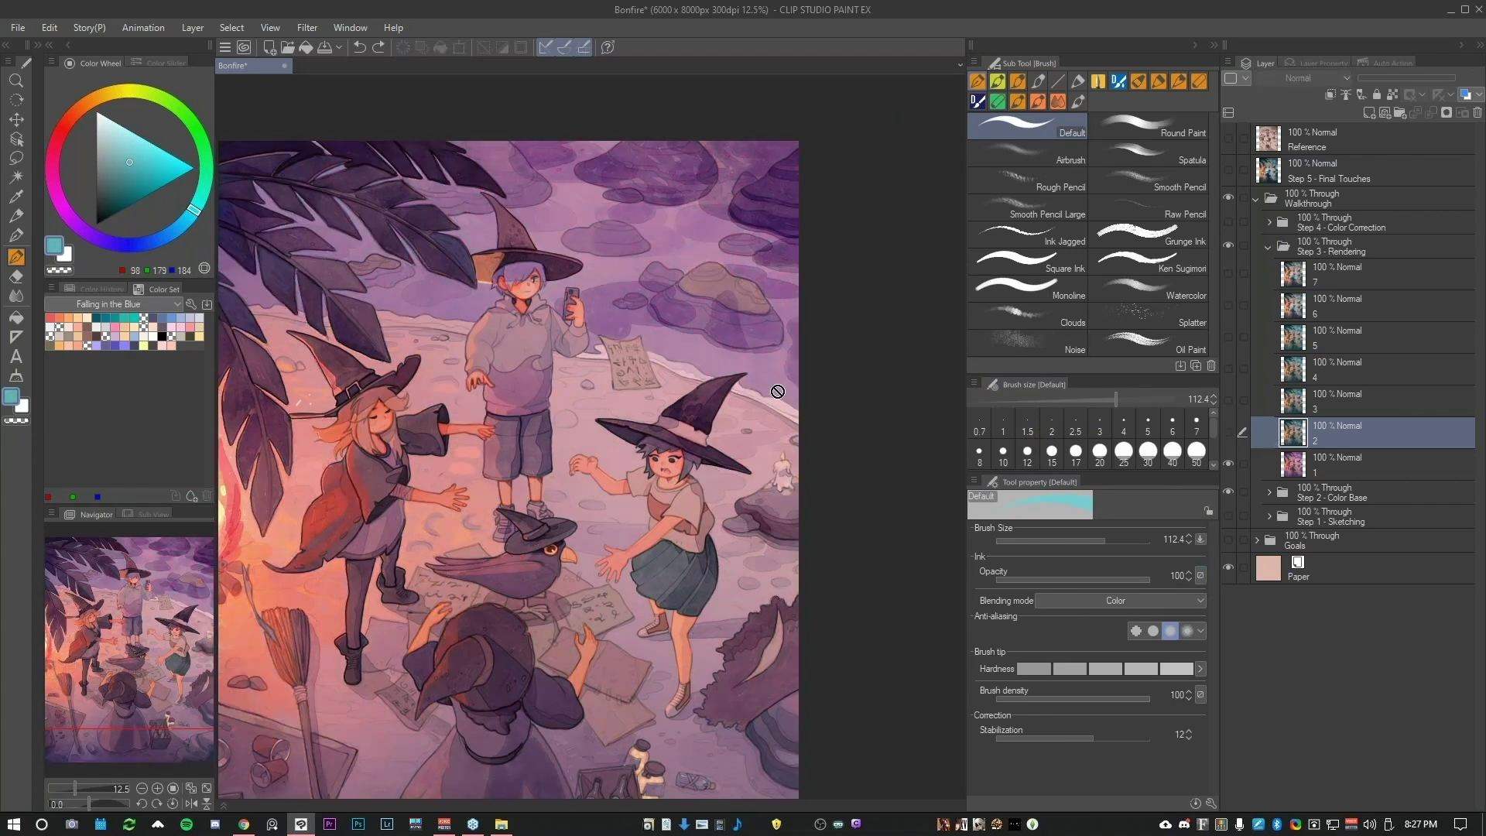
click(1339, 463)
Try tinting the purple water and rocks behind the boy teal with the Color-mode Default brush, and undo it.
key(ctrl+plus)
drag(639, 250, 581, 466)
key(shift+space)
drag(394, 447, 400, 487)
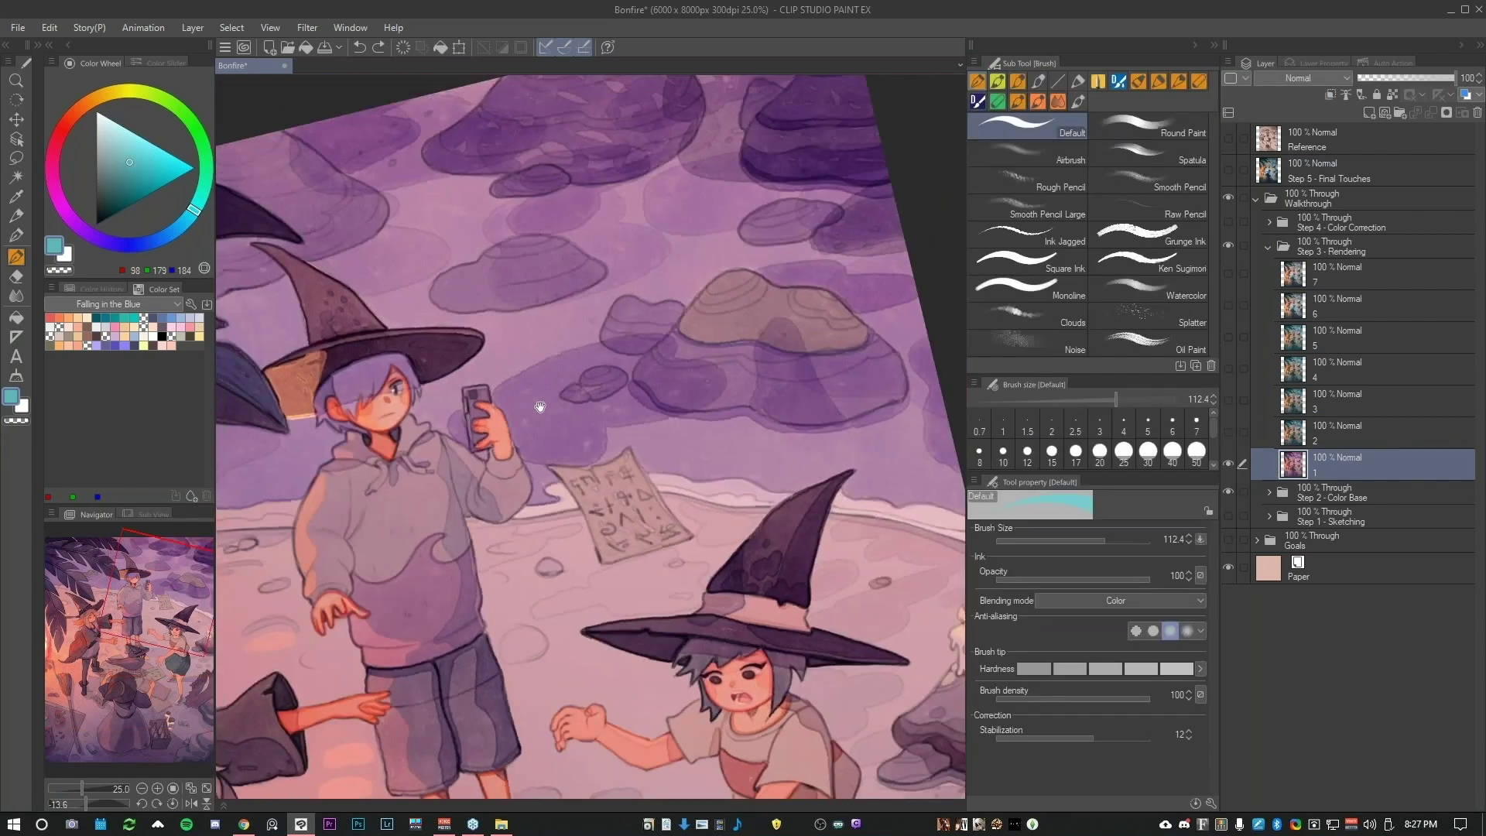
drag(596, 302, 700, 242)
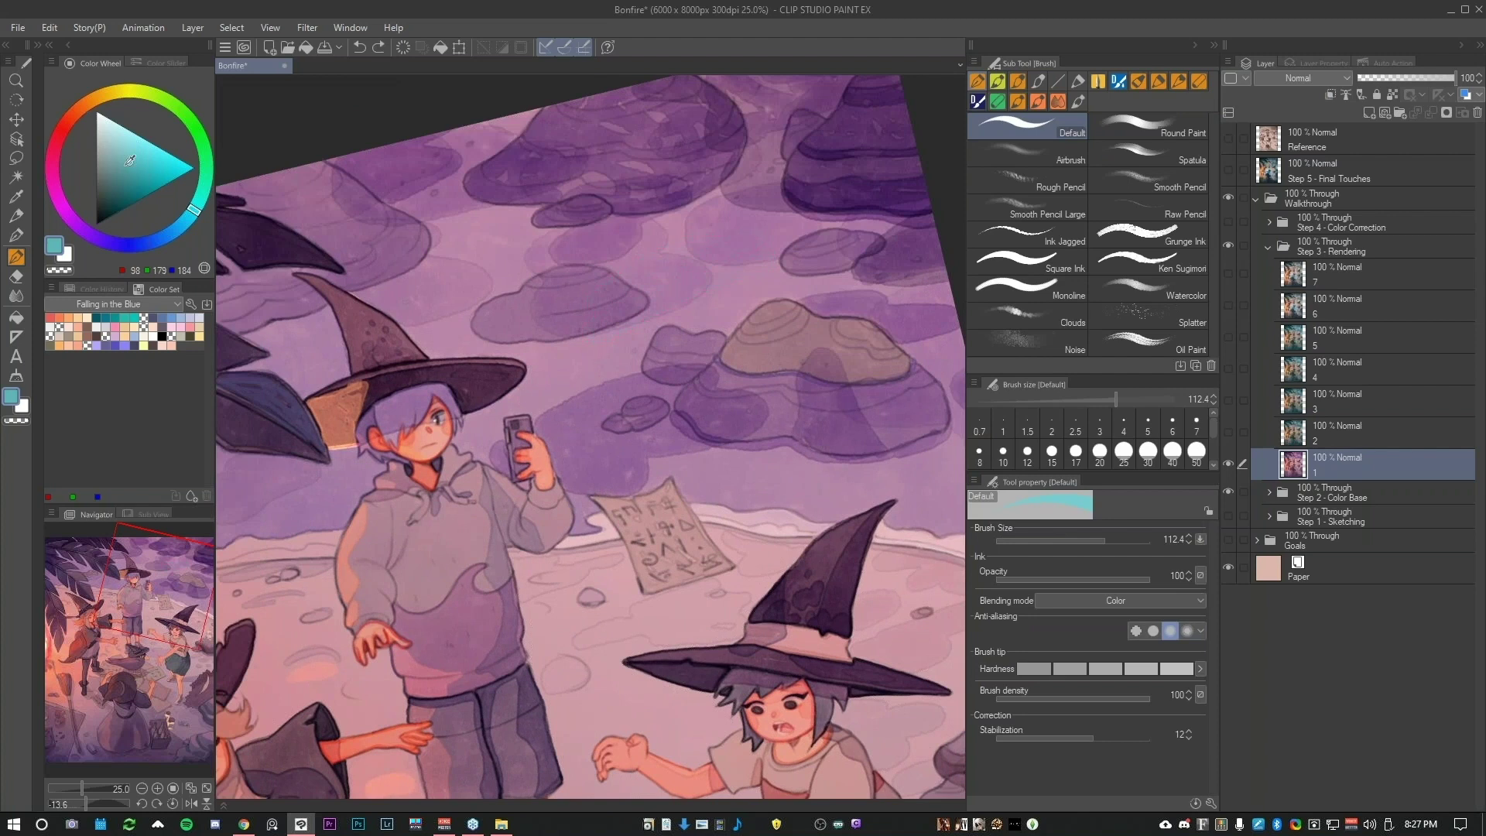
click(118, 171)
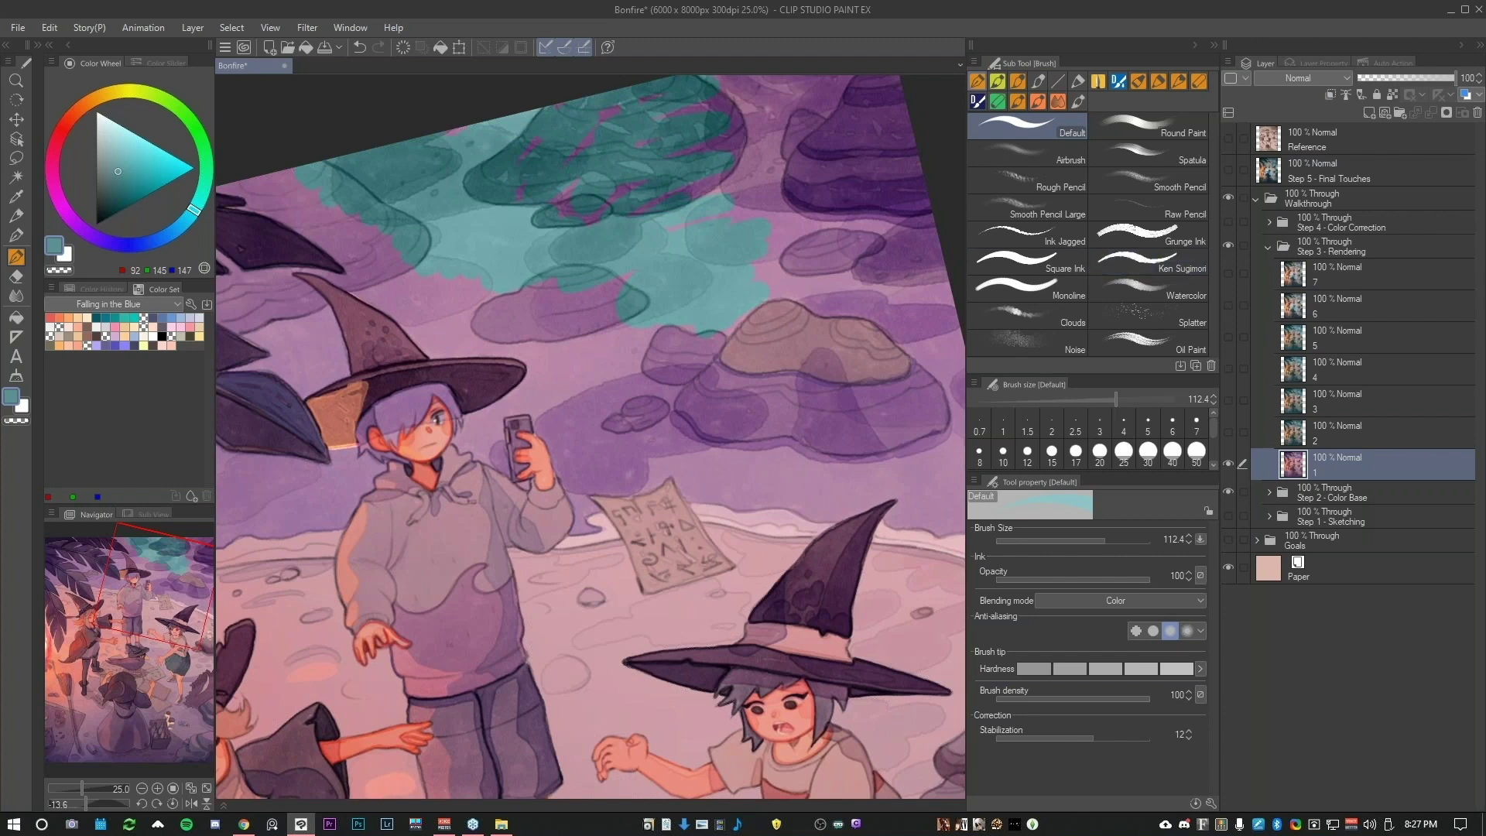
key(ctrl+z)
Straighten the canvas over the boy and show rendering layer 2 again.
drag(813, 290, 704, 348)
key(shift+space)
double_click(704, 356)
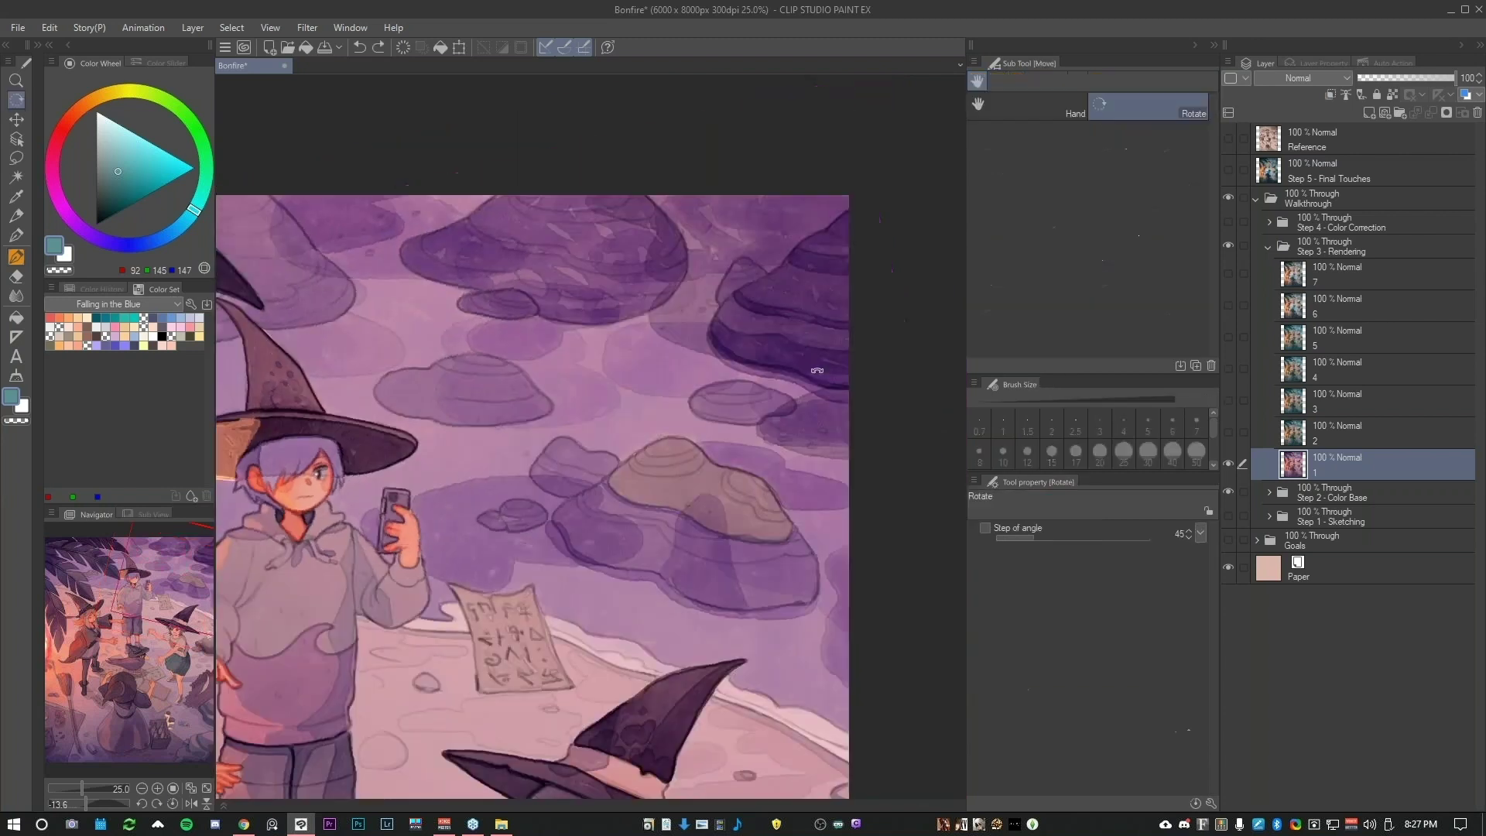
drag(480, 477, 754, 318)
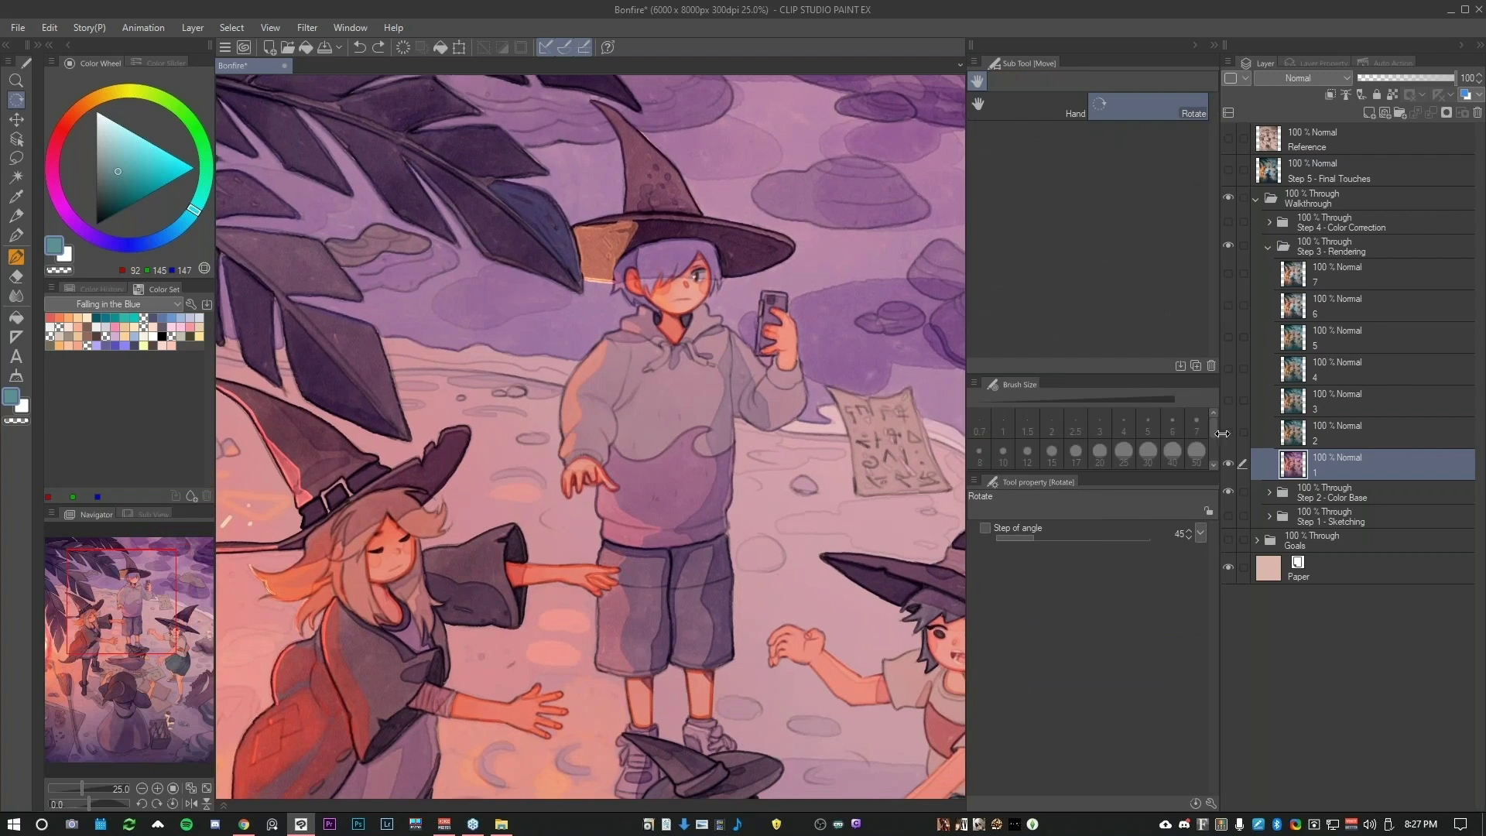
click(1229, 432)
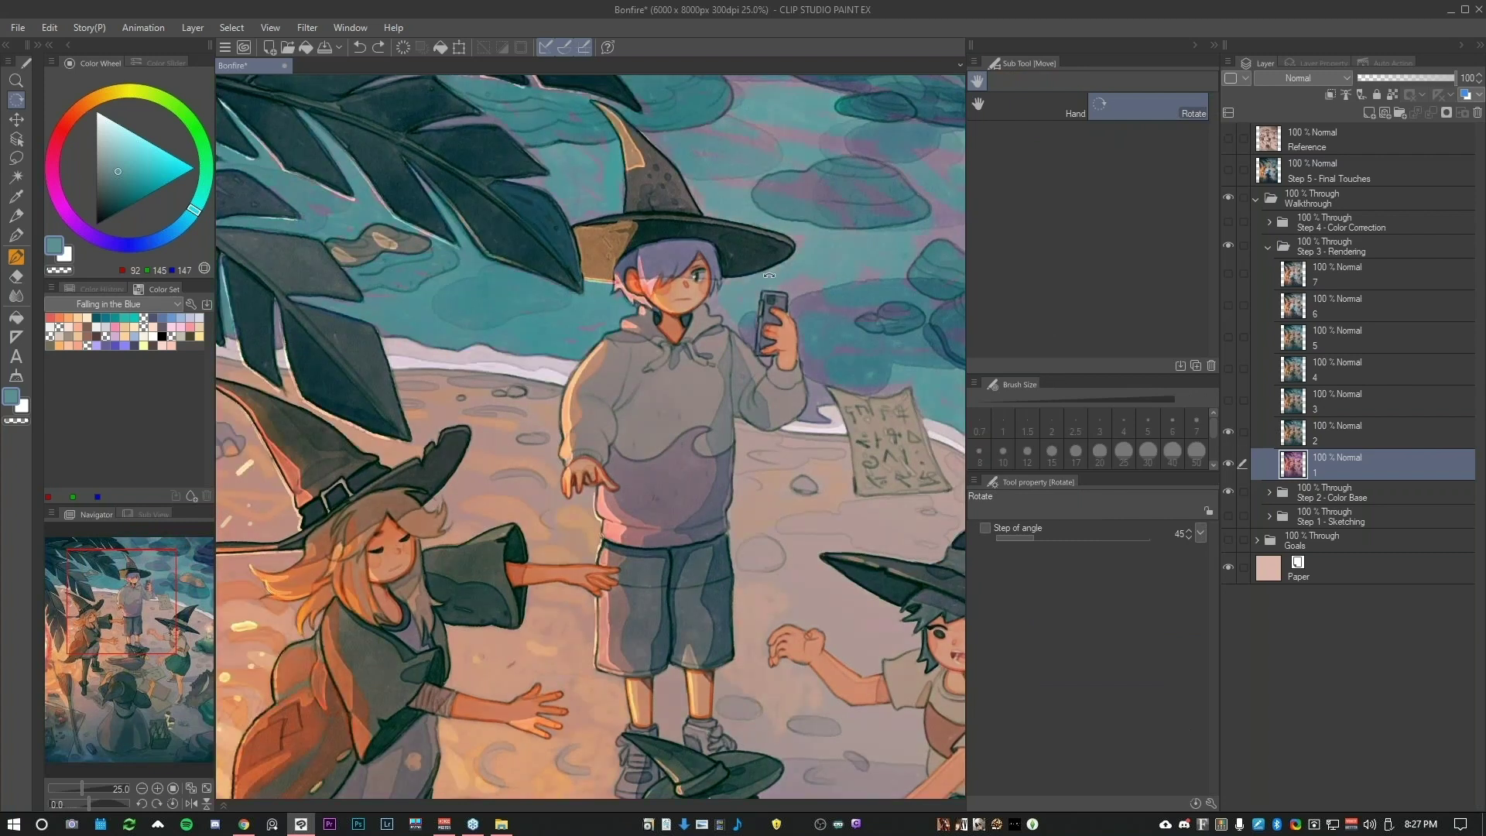
Examine the teal and purple color patches in the water and on the sea rocks up close.
drag(833, 277, 558, 353)
drag(642, 252, 659, 339)
scroll(635, 310, up, 2)
scroll(635, 310, up, 1)
drag(567, 332, 843, 378)
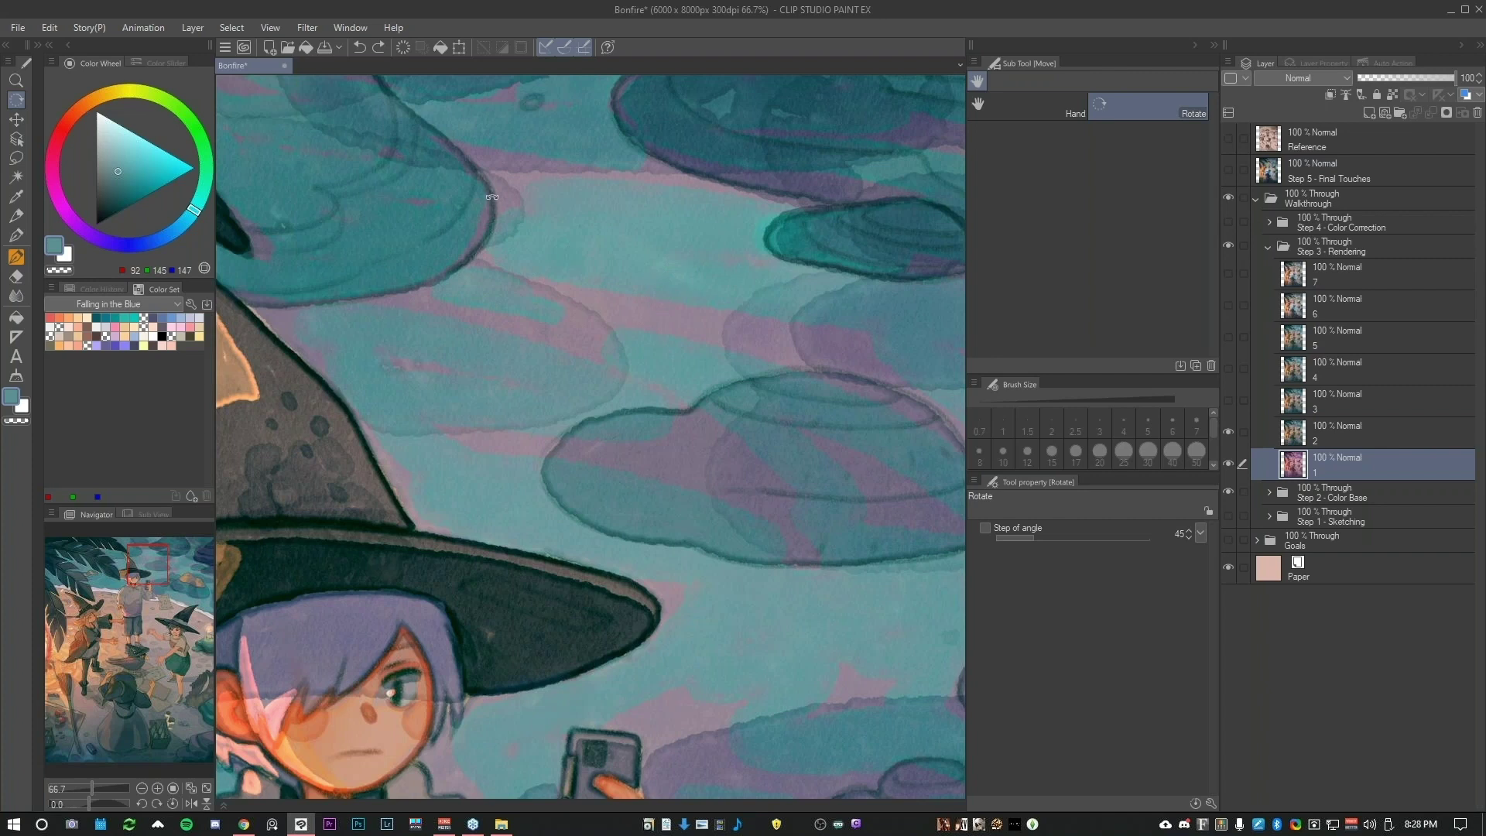
drag(810, 322, 572, 329)
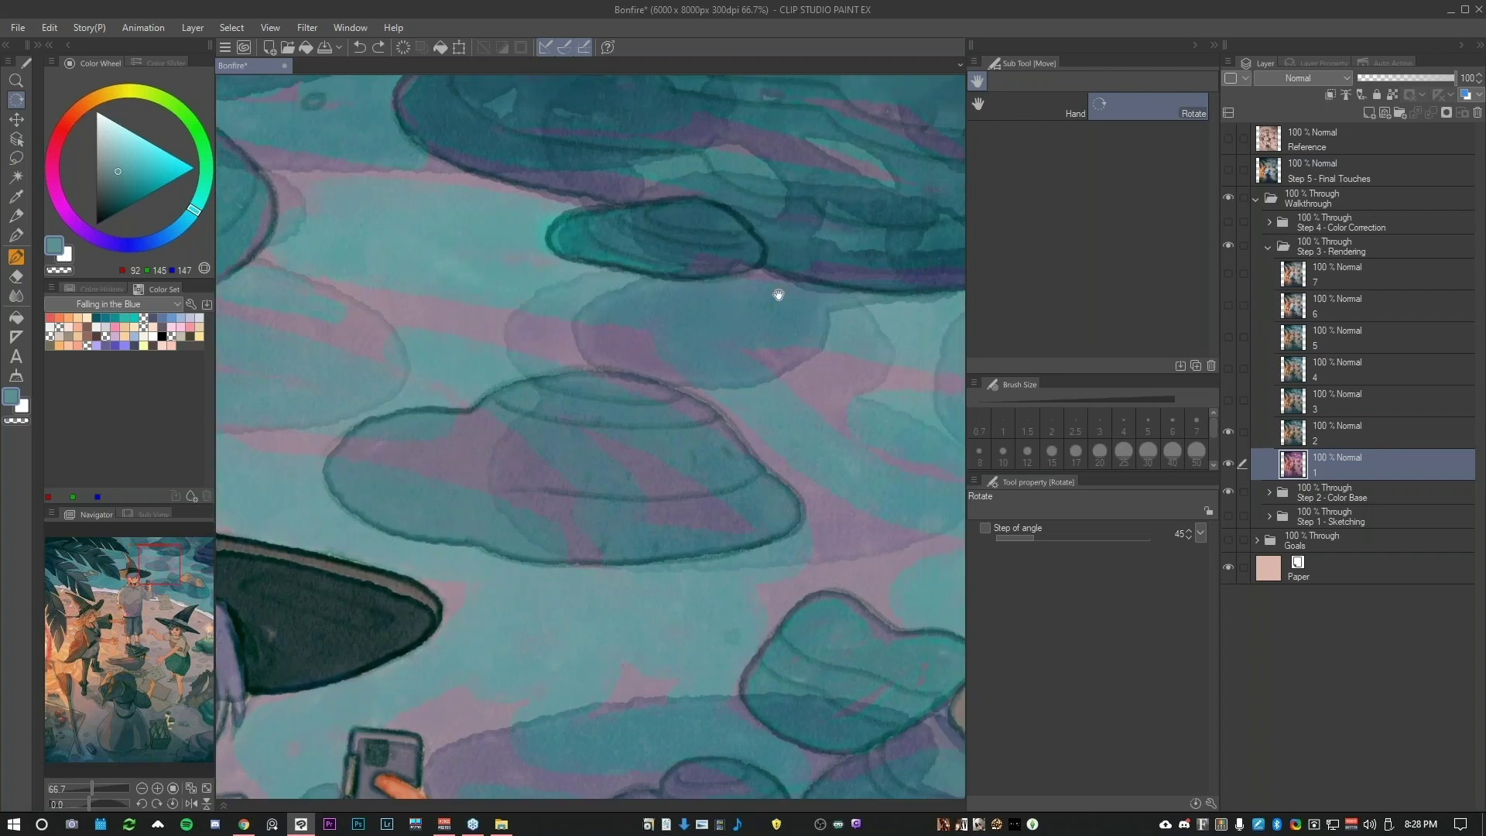
drag(779, 295, 682, 350)
drag(751, 257, 713, 301)
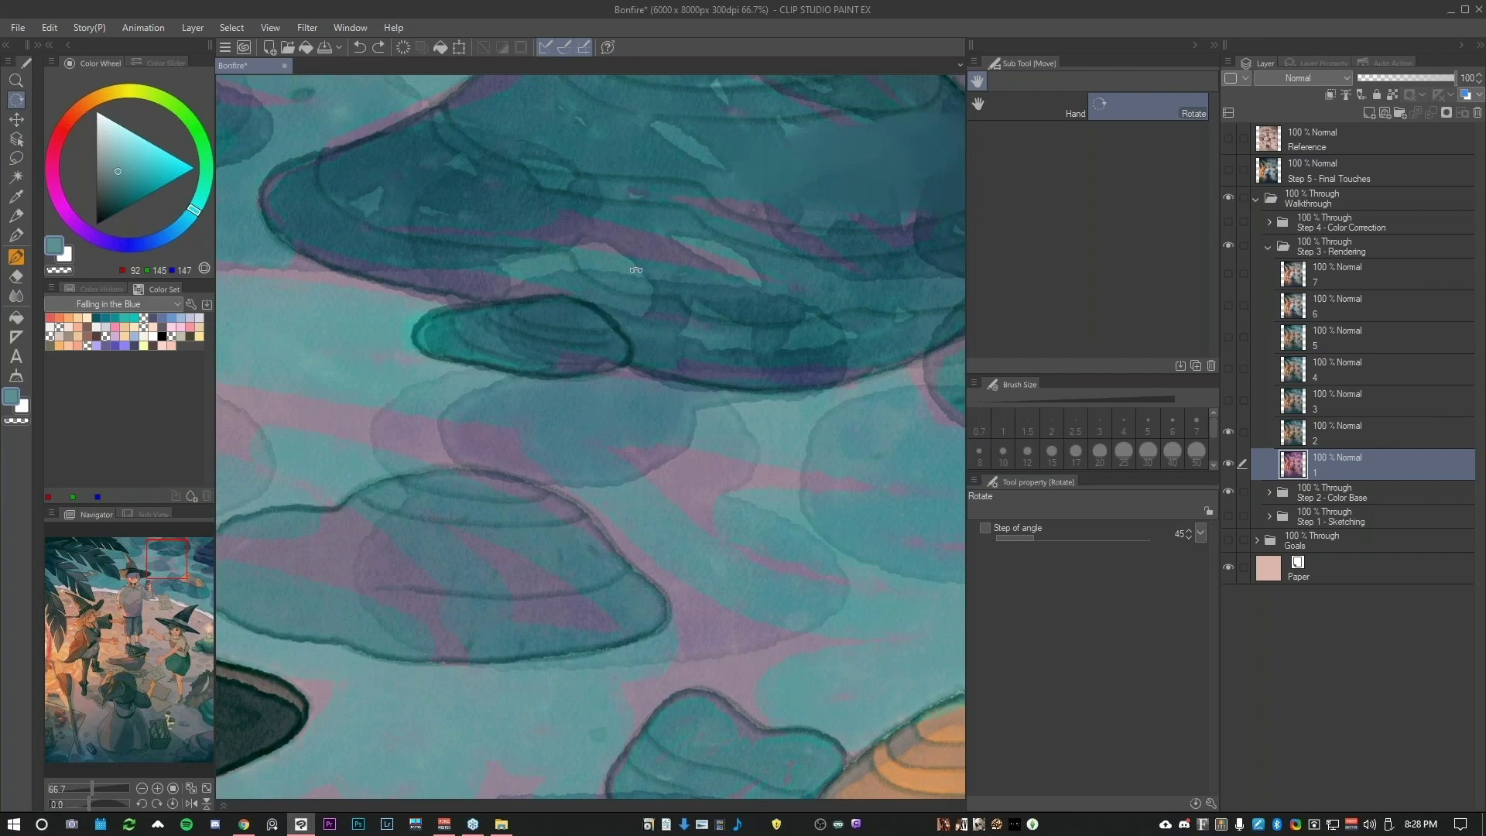
scroll(716, 267, down, 1)
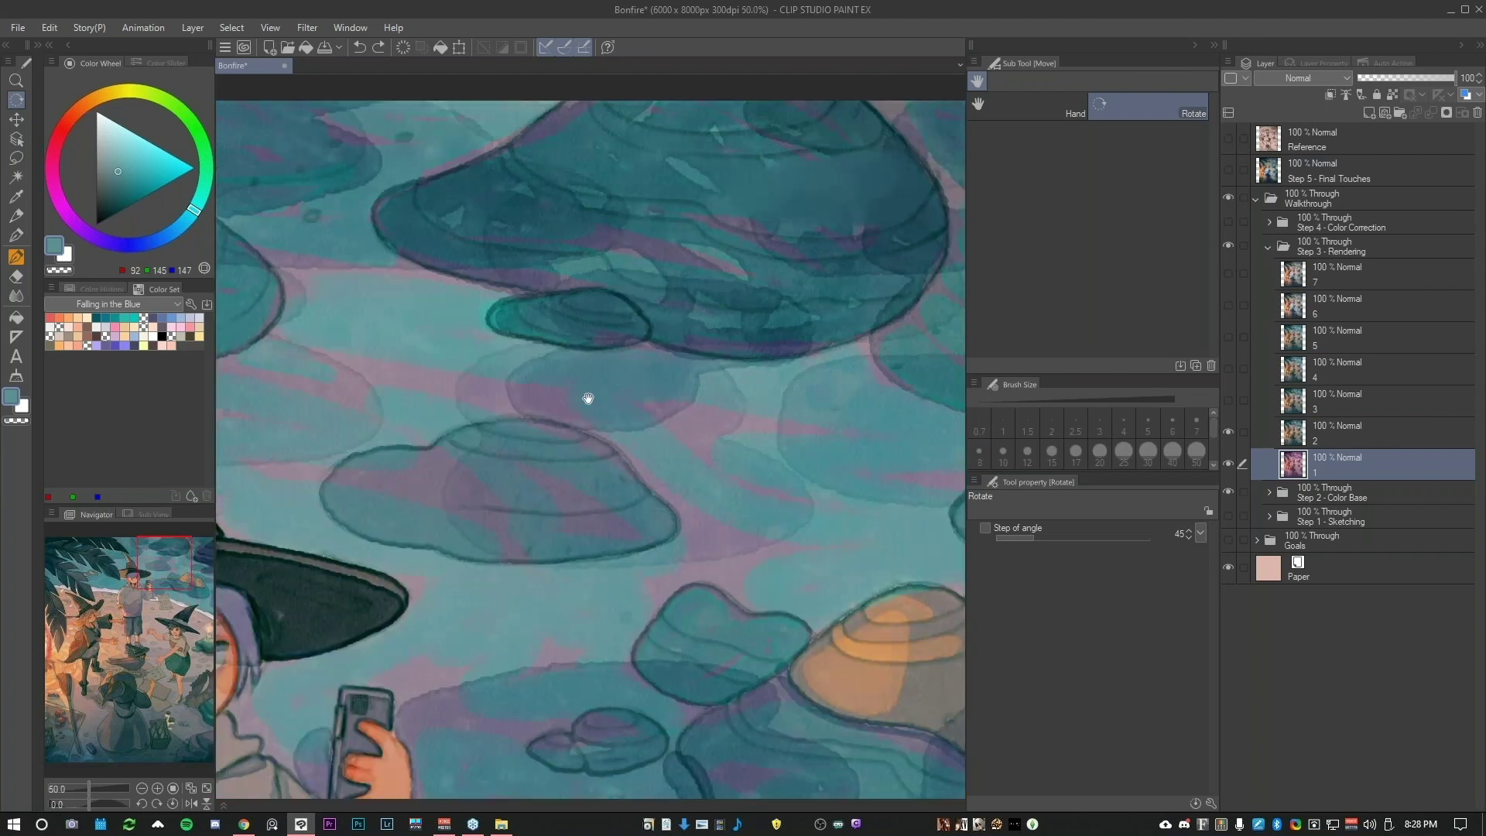
Examine the coloring of the boy's hoodie and the long-haired witch's cloak, and return to the whole illustration.
drag(568, 418, 806, 253)
drag(624, 465, 813, 247)
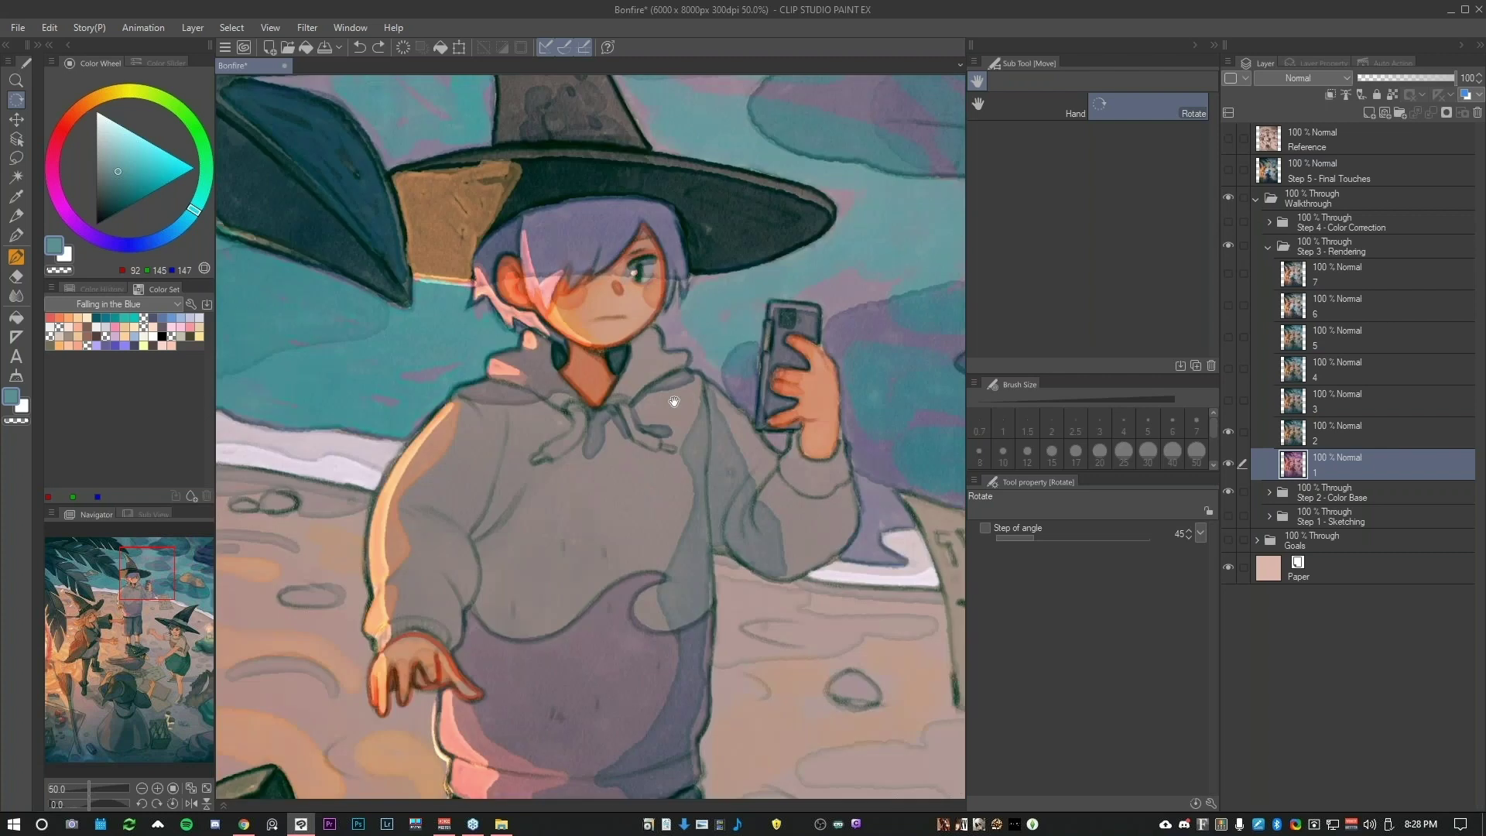
drag(573, 519, 805, 241)
drag(480, 723, 856, 235)
drag(656, 385, 512, 368)
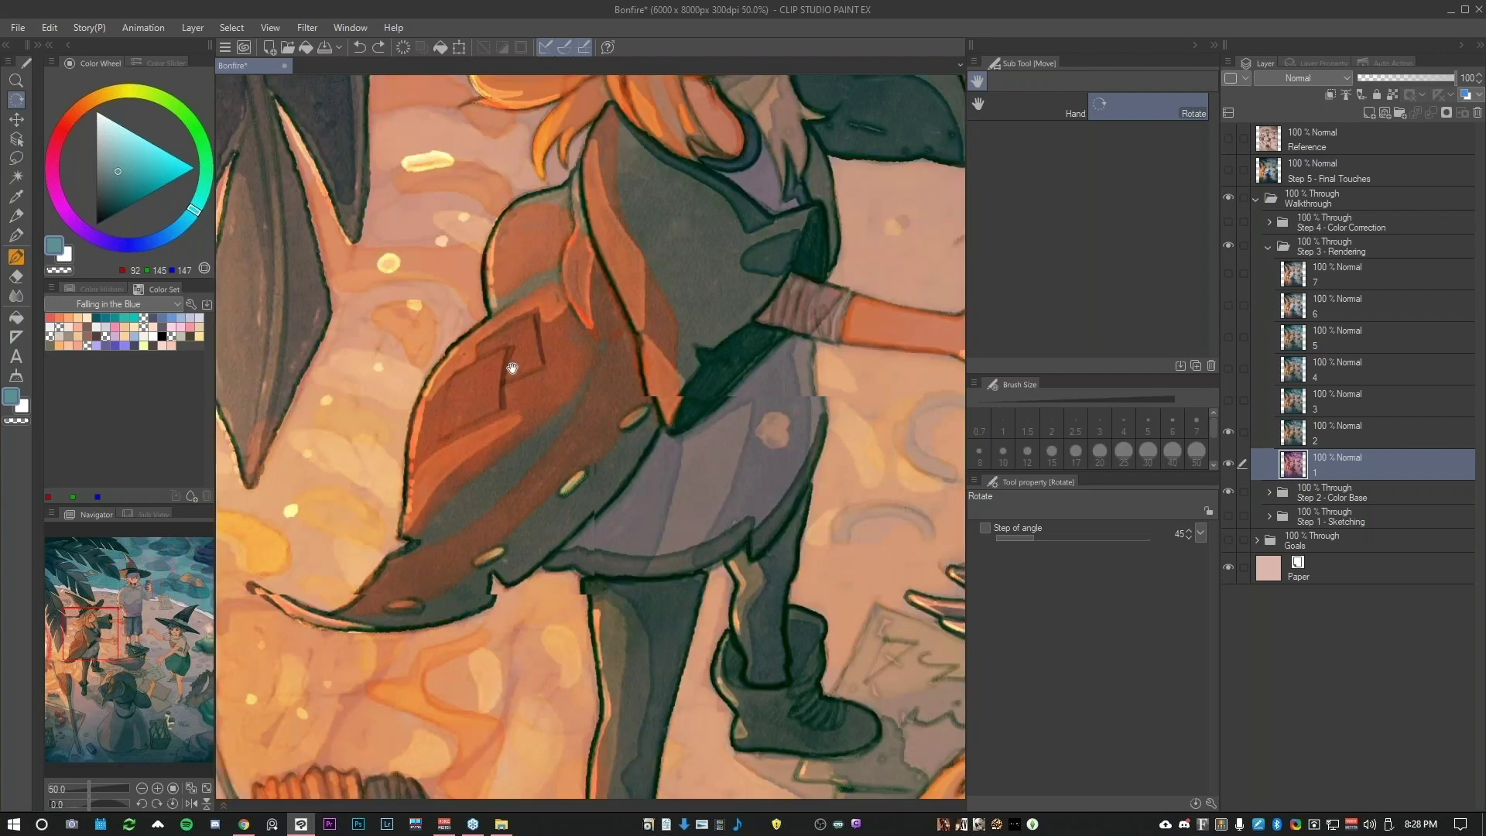
key(ctrl+minus)
key(ctrl+minus)
key(ctrl+minus)
key(ctrl+minus)
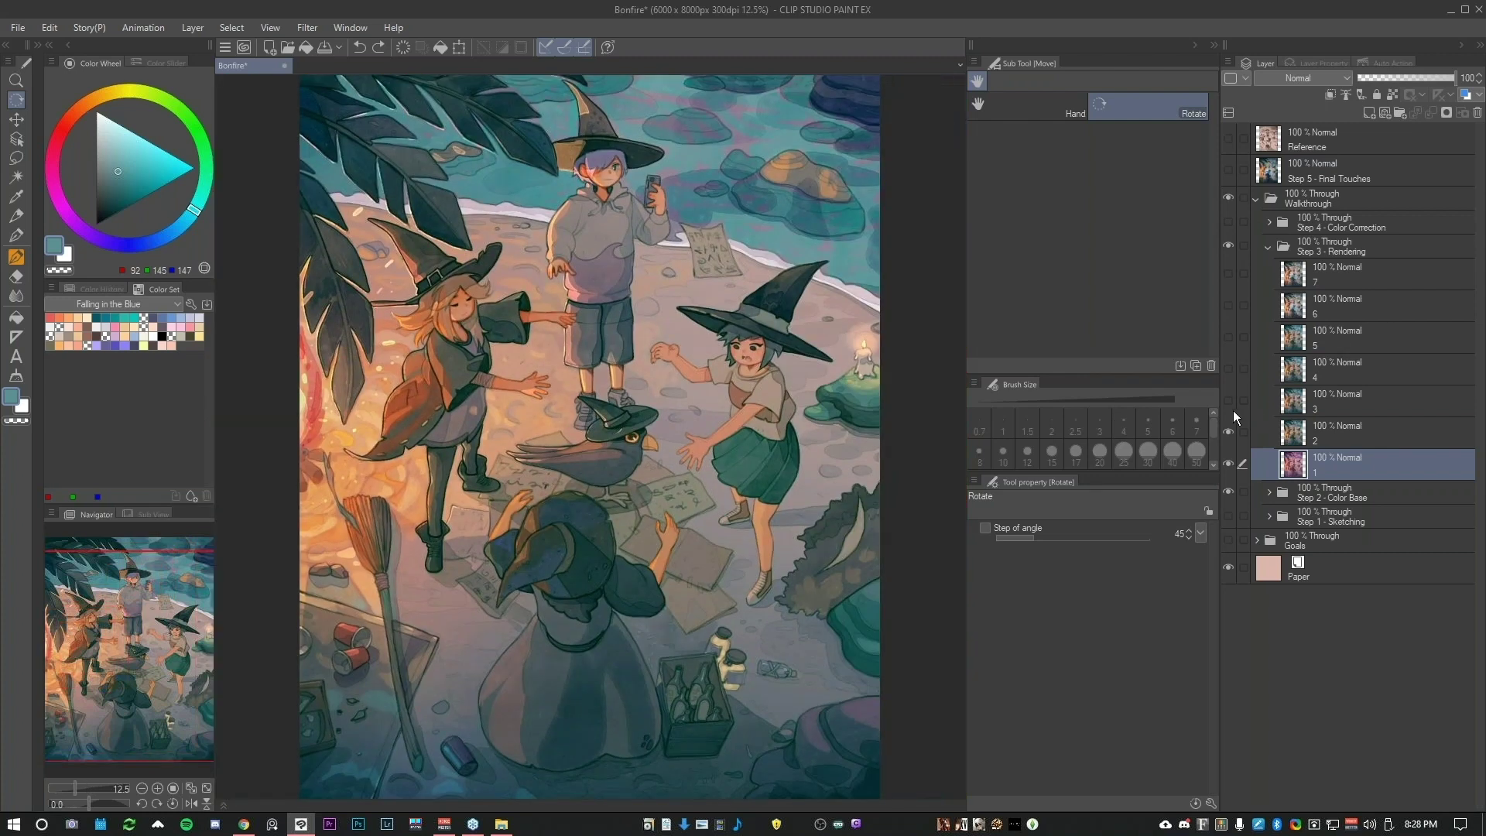
Show rendering layer 3 and compare the sea rocks' waterlines with that layer hidden and shown.
click(1229, 400)
drag(845, 336, 783, 352)
drag(774, 125, 705, 236)
scroll(706, 236, up, 2)
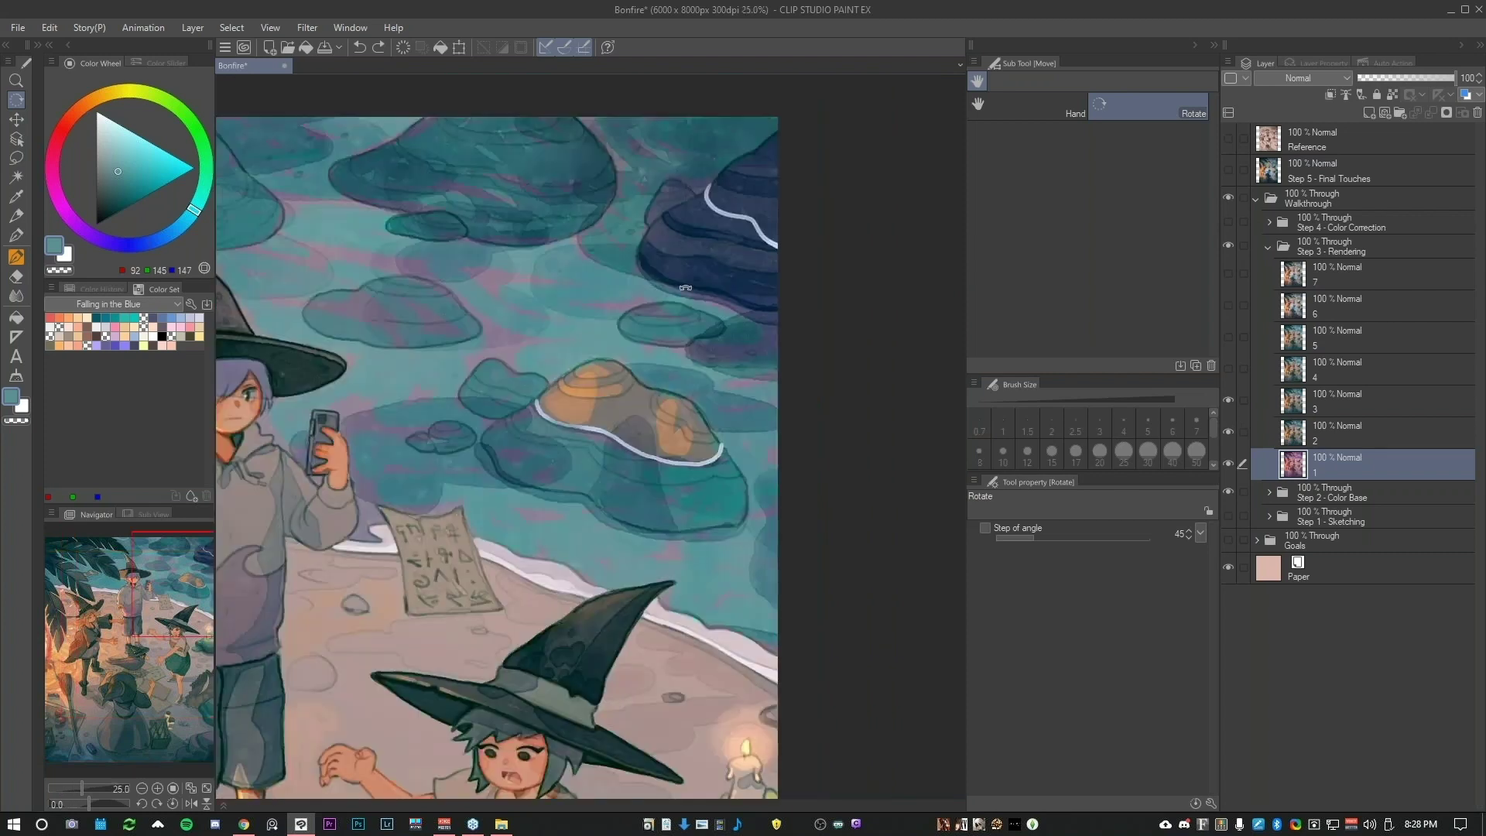
scroll(686, 288, up, 1)
drag(653, 295, 734, 357)
click(1228, 400)
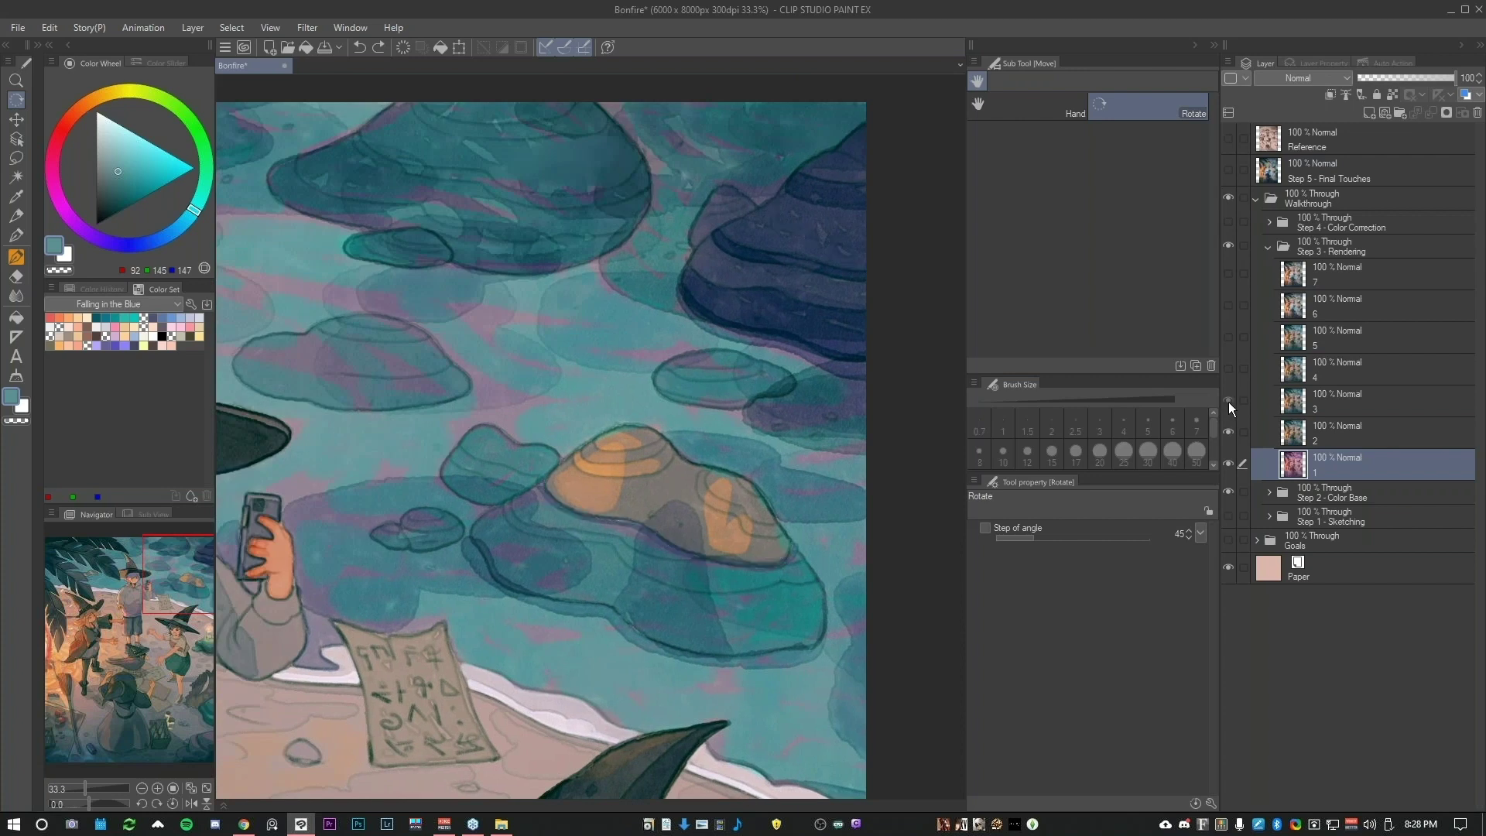
click(1229, 400)
Select rendering layer 3, try a light-blue Add (Glow) Watercolor stroke on the upper rock, and set the brush's blending to Normal.
key(b)
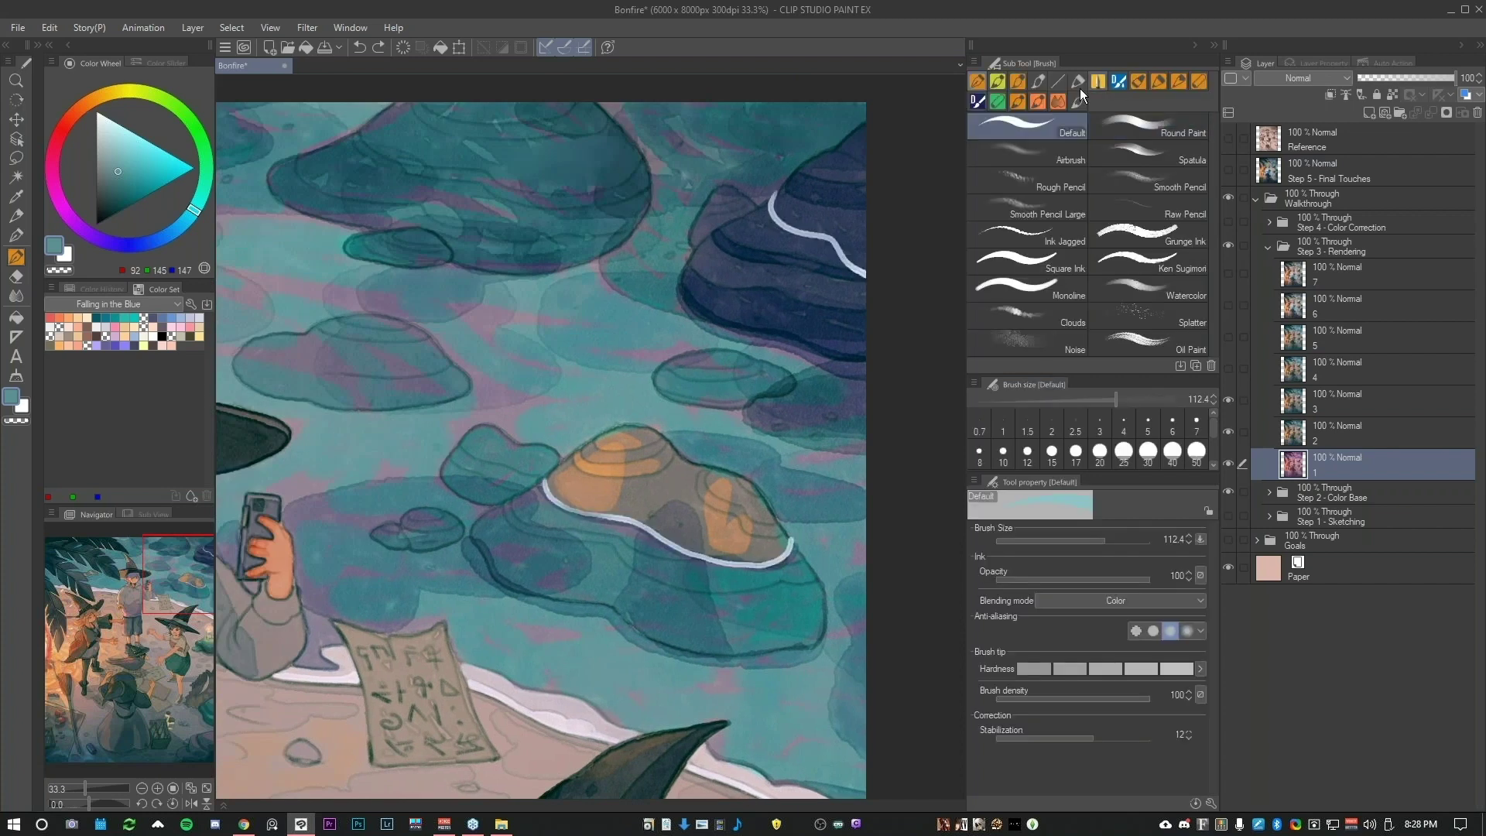
click(1163, 290)
drag(118, 171, 118, 129)
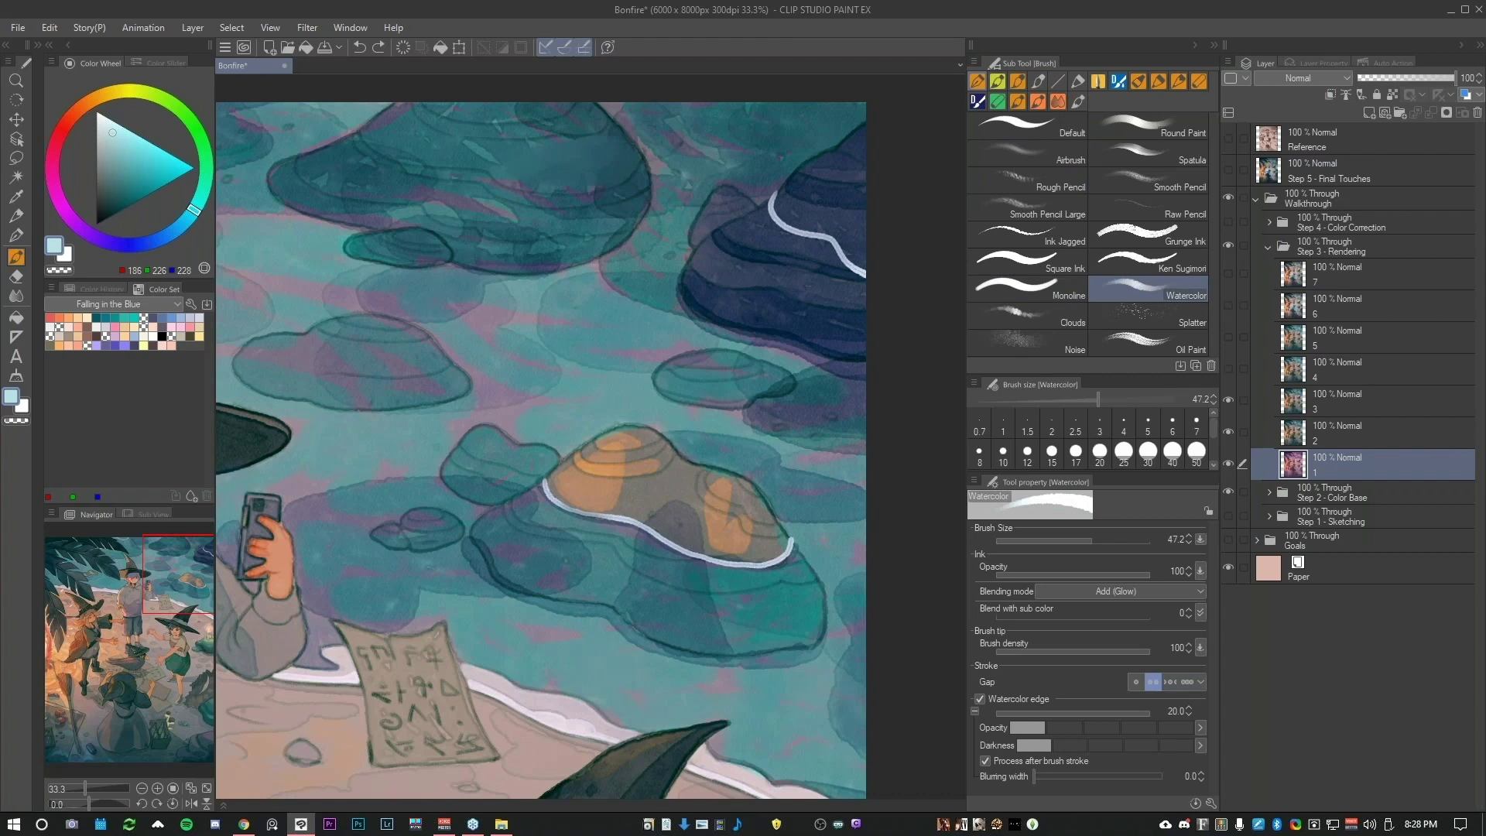
click(1366, 403)
drag(367, 116, 402, 147)
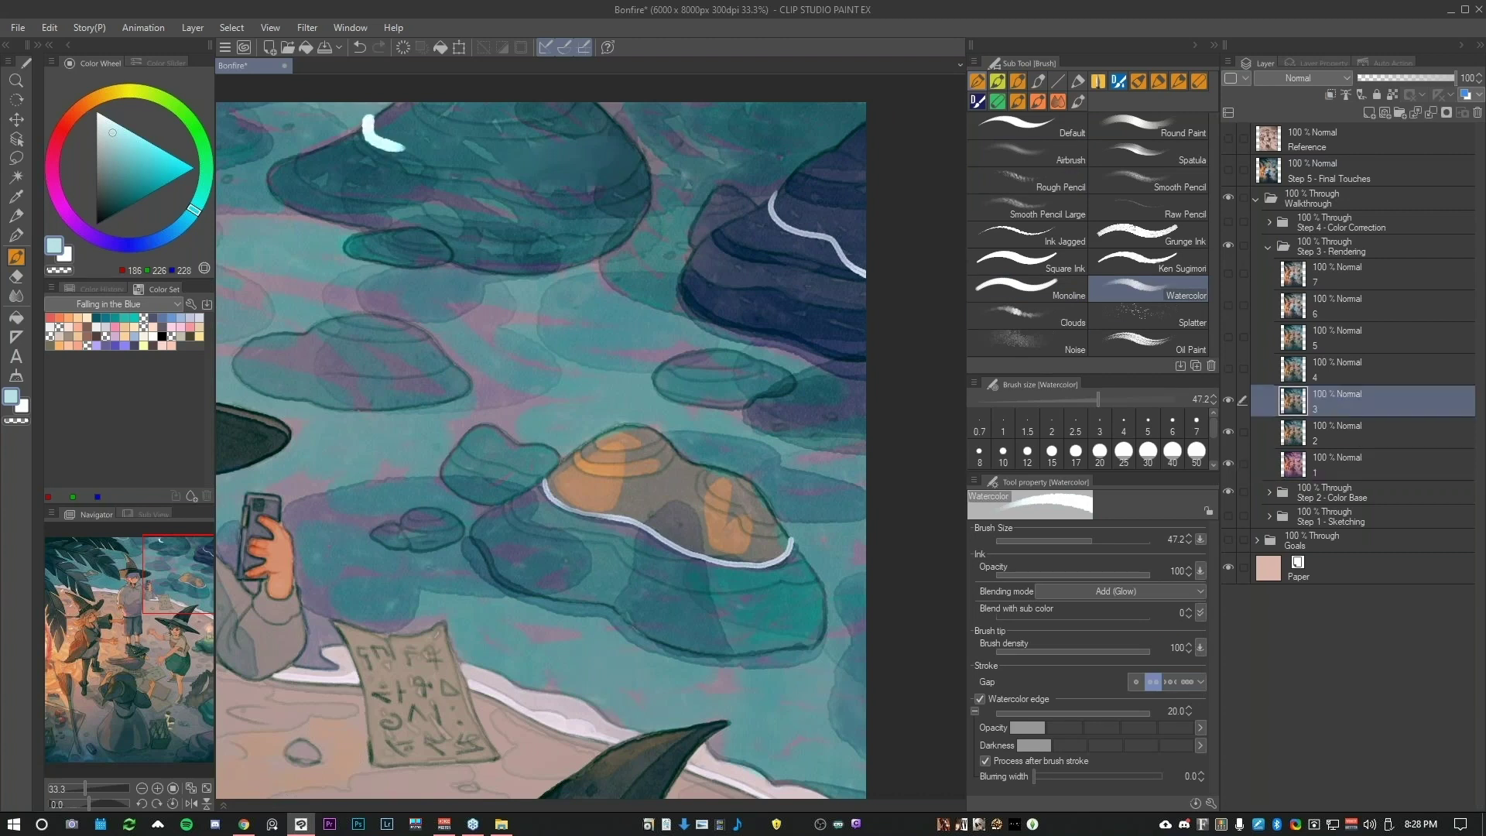
click(1100, 590)
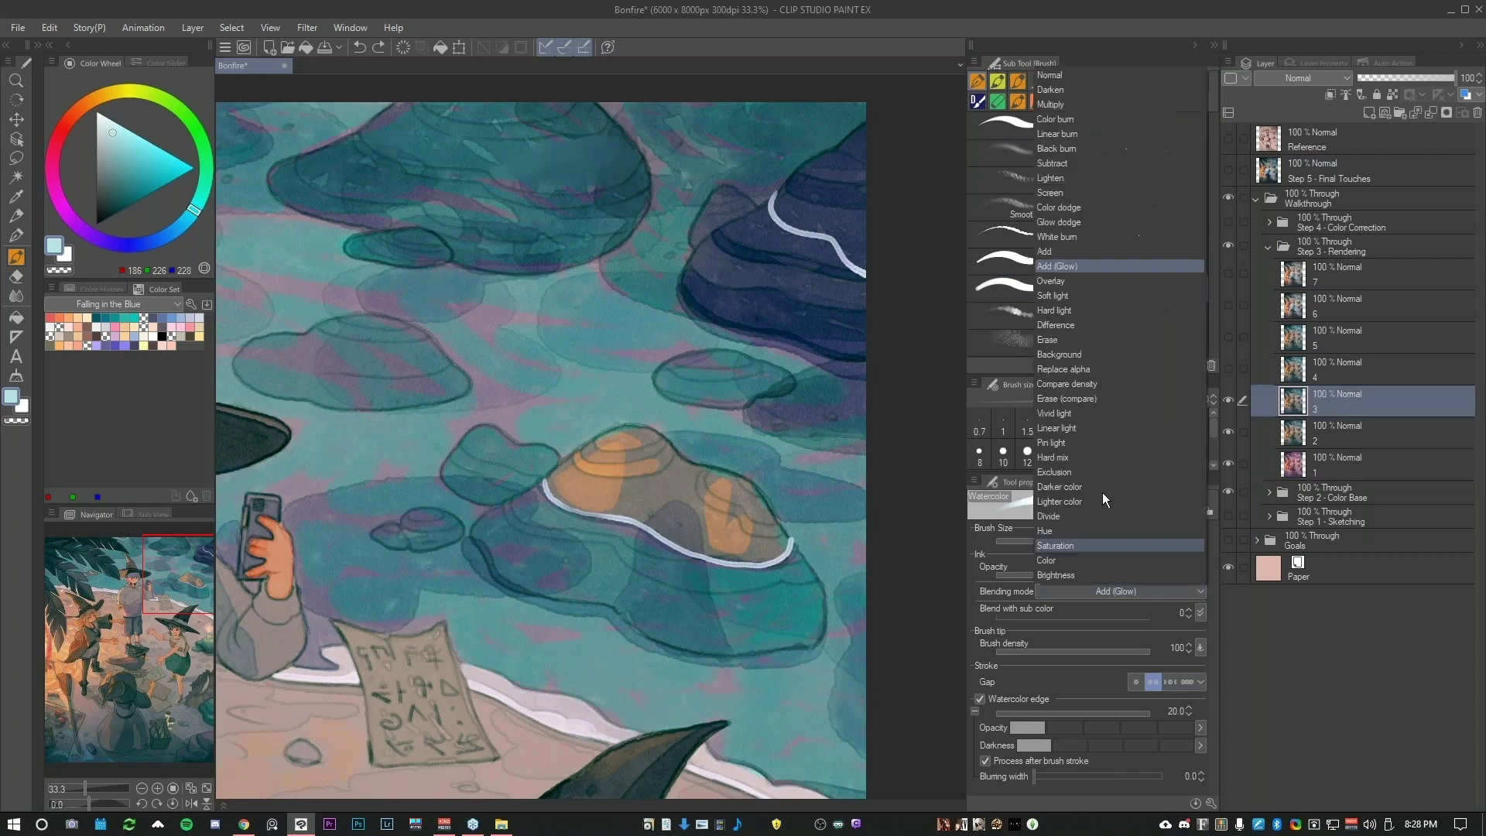
click(1052, 76)
Paint light-blue waterlines across the sea rocks with the size 30 Watercolor brush, and undo the last stroke.
mouse_move(375, 115)
mouse_down()
mouse_move(394, 147)
mouse_move(512, 179)
mouse_move(571, 185)
mouse_move(632, 164)
mouse_up()
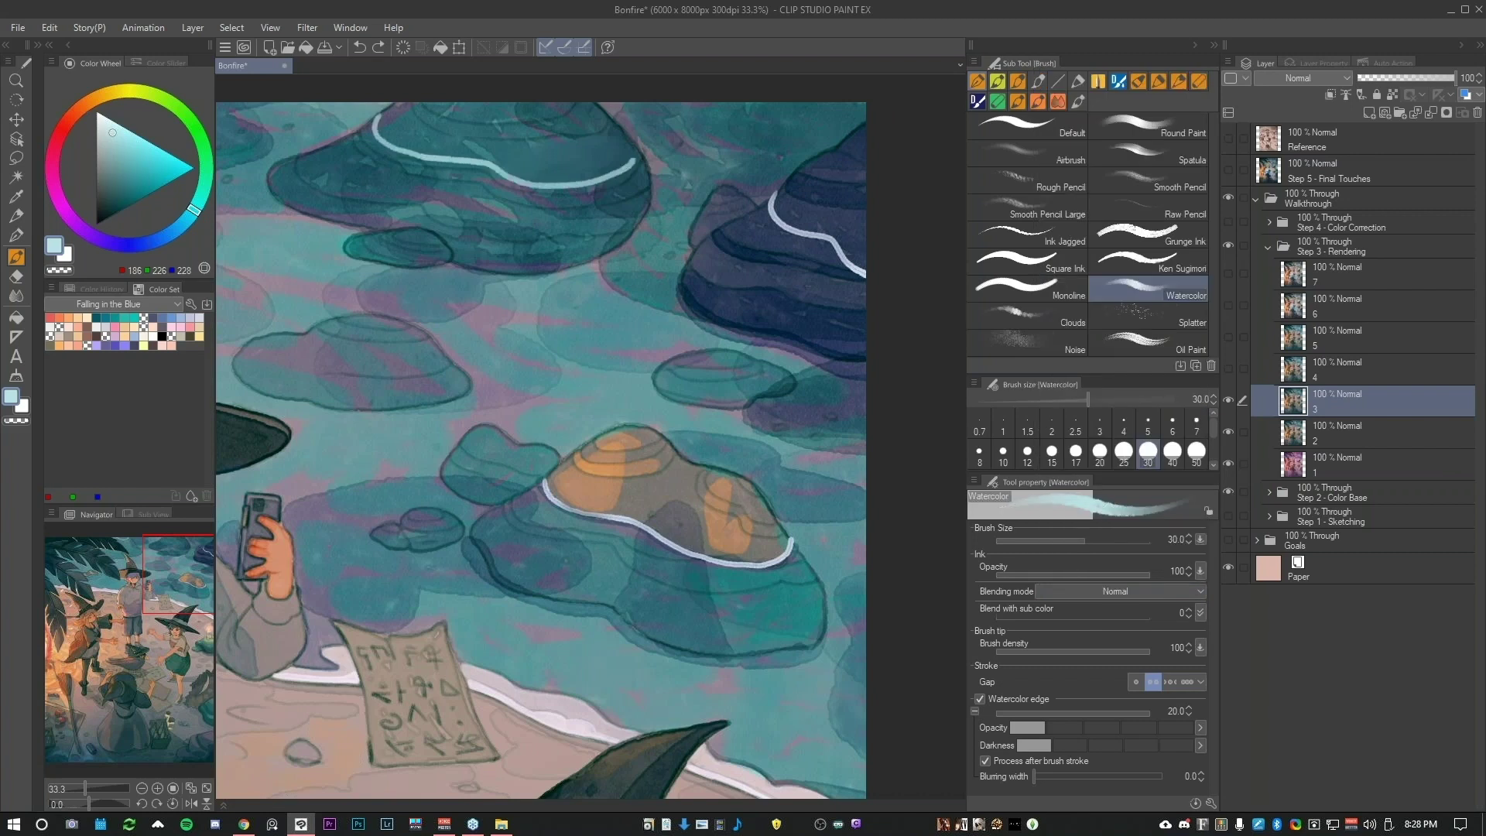
drag(569, 401, 641, 374)
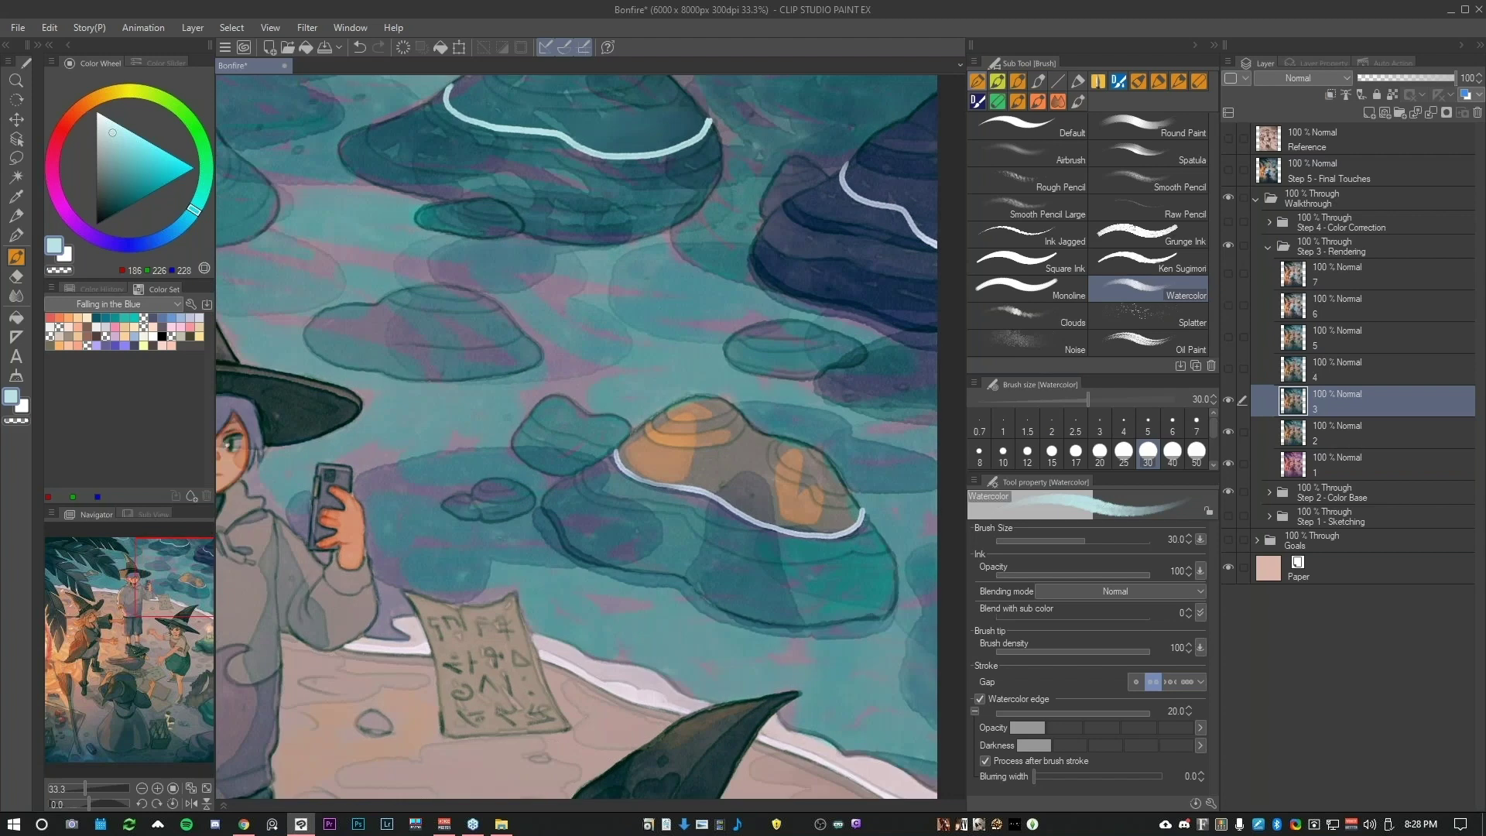
mouse_move(381, 299)
mouse_down()
mouse_move(451, 338)
mouse_move(517, 327)
mouse_up()
drag(390, 426, 633, 423)
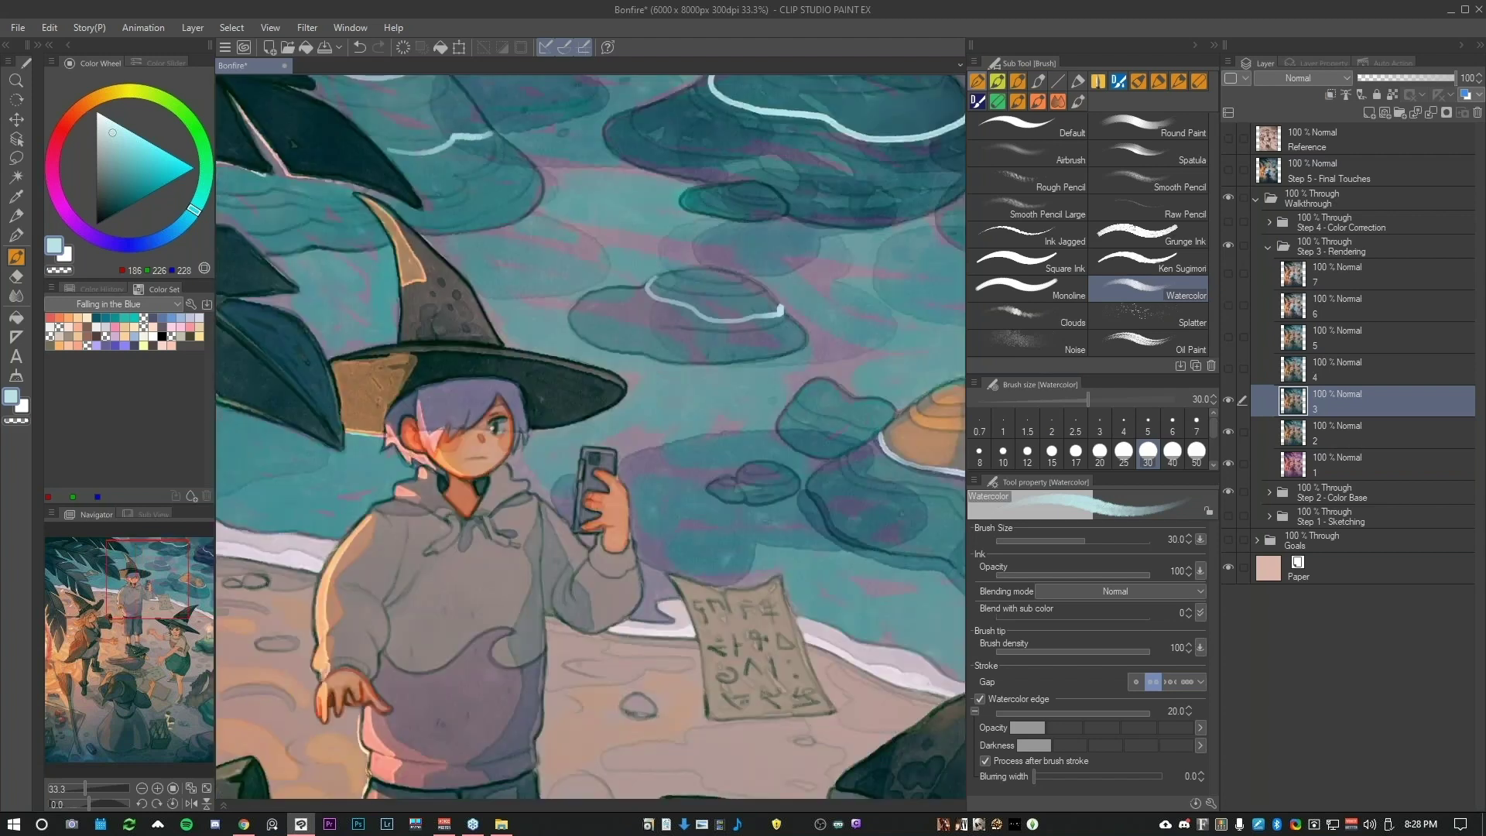
key(ctrl+minus)
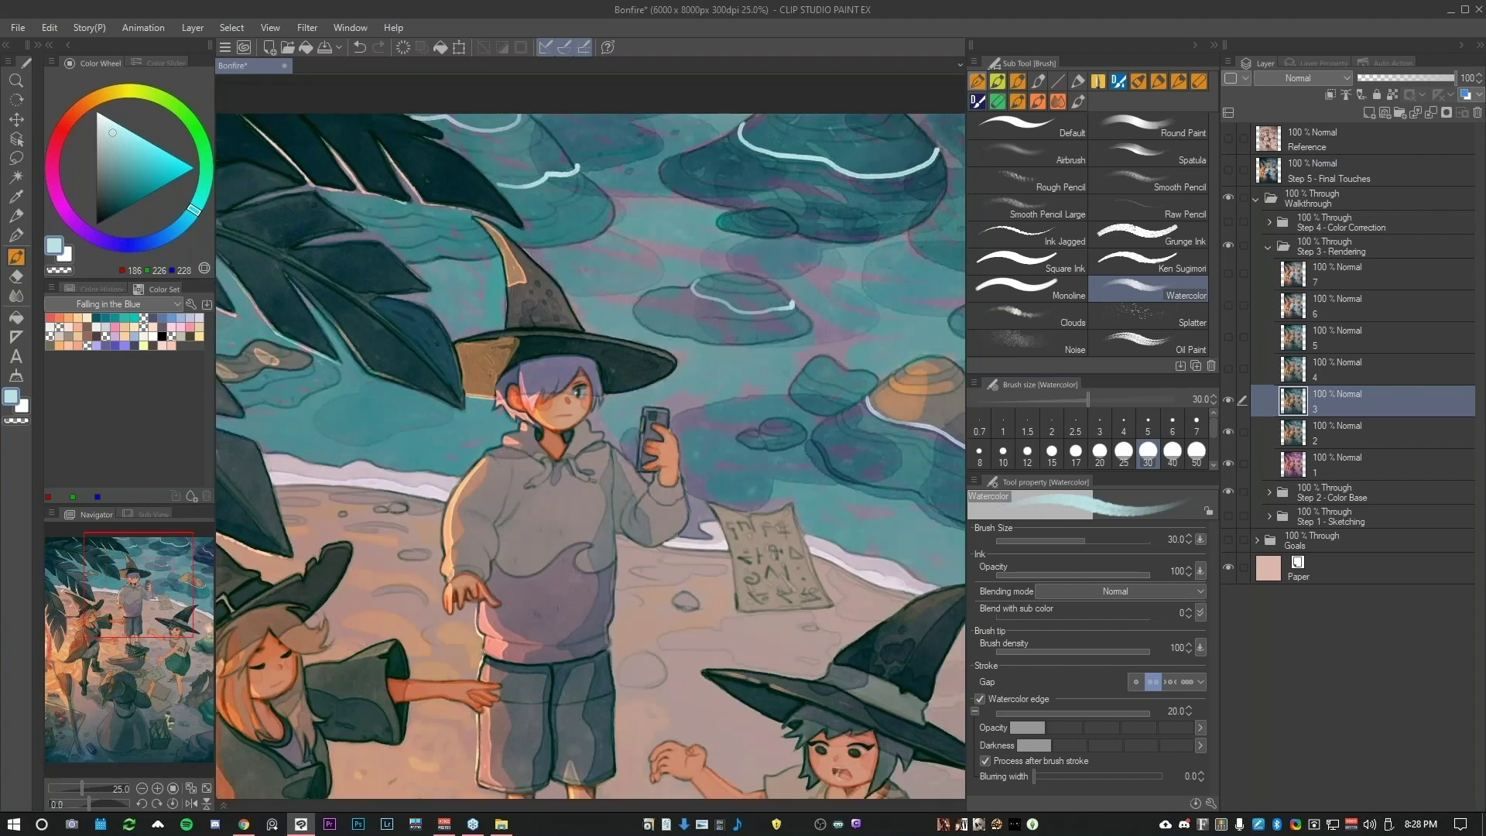
key(ctrl+z)
mouse_move(798, 426)
mouse_down()
mouse_move(733, 354)
mouse_move(783, 340)
mouse_move(694, 314)
mouse_up()
key(ctrl+minus)
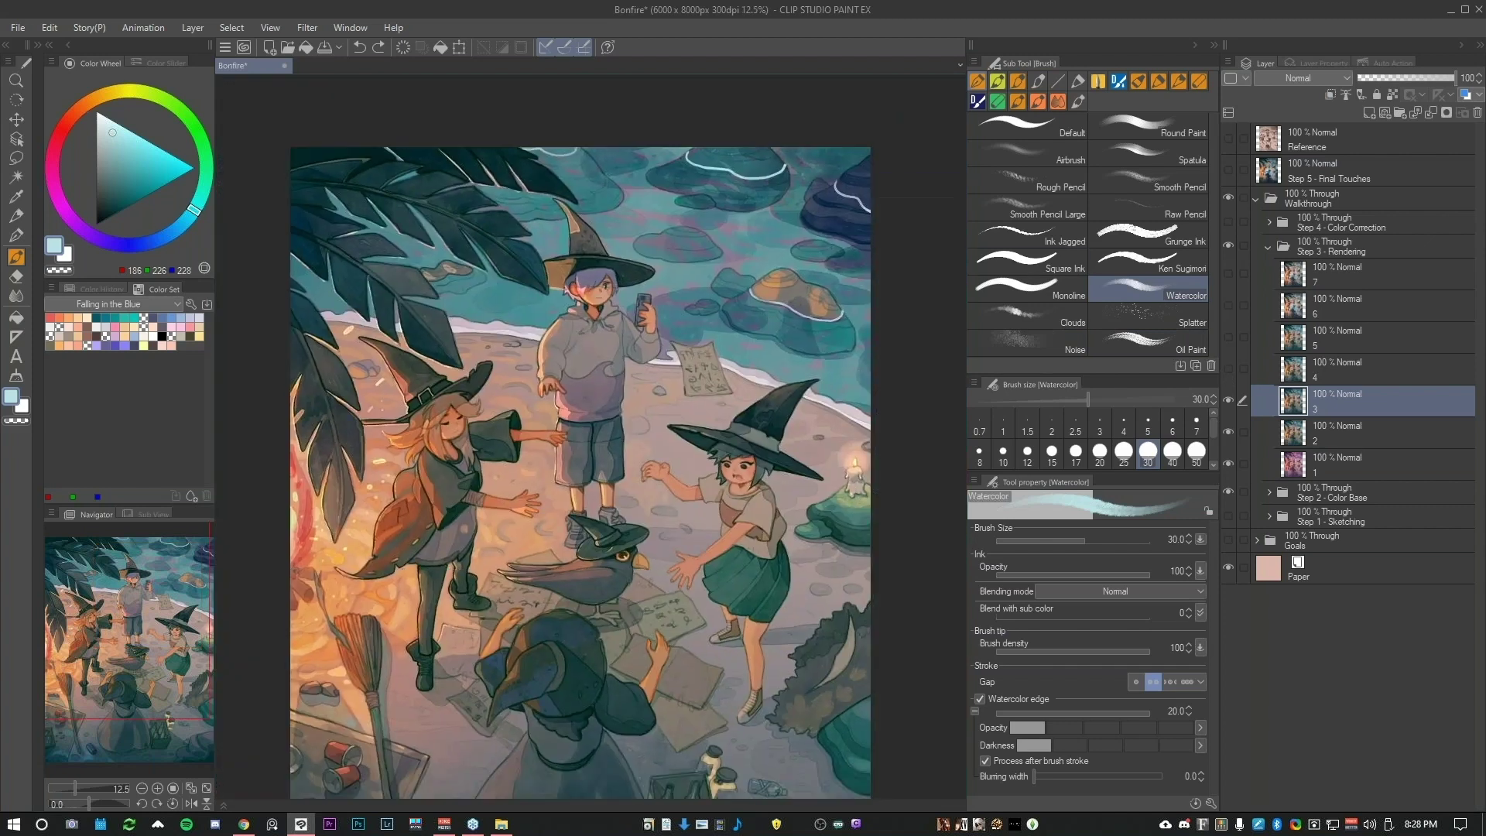
Show and select rendering layer 4, and examine its light ripples on the water around the rocks.
click(1229, 369)
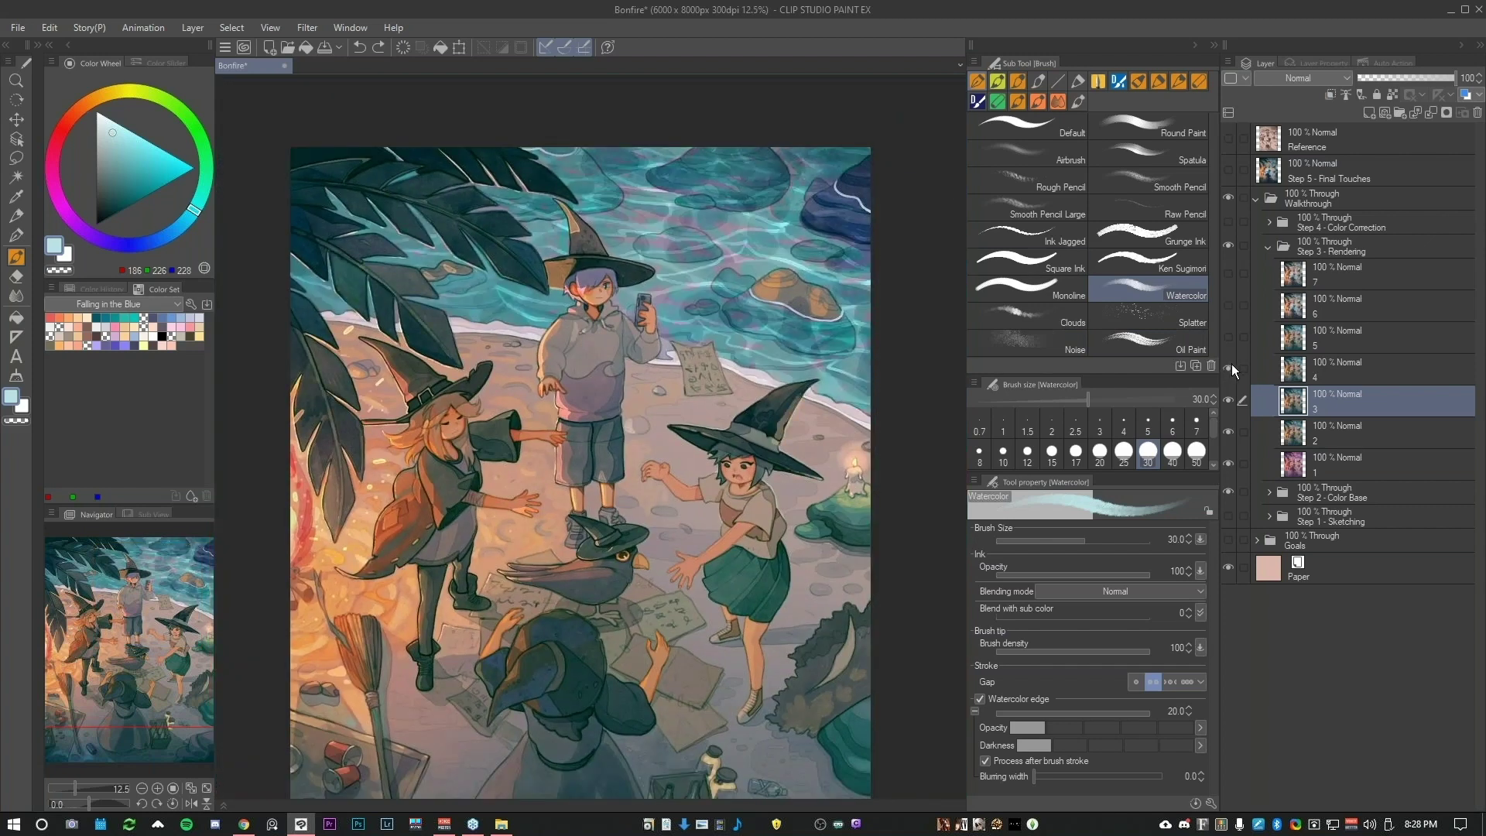
click(1317, 376)
scroll(803, 314, up, 3)
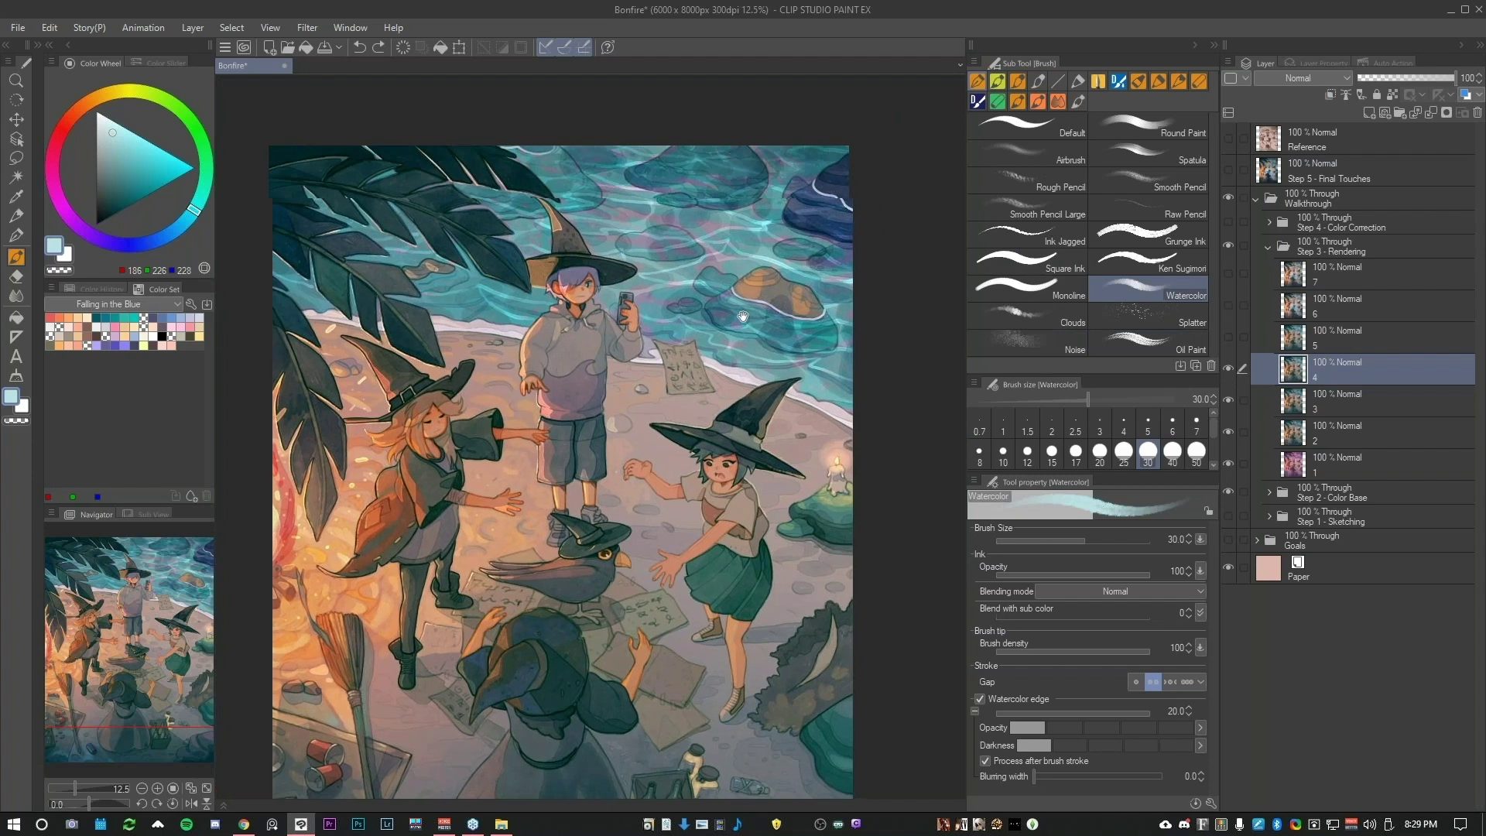
scroll(803, 314, up, 2)
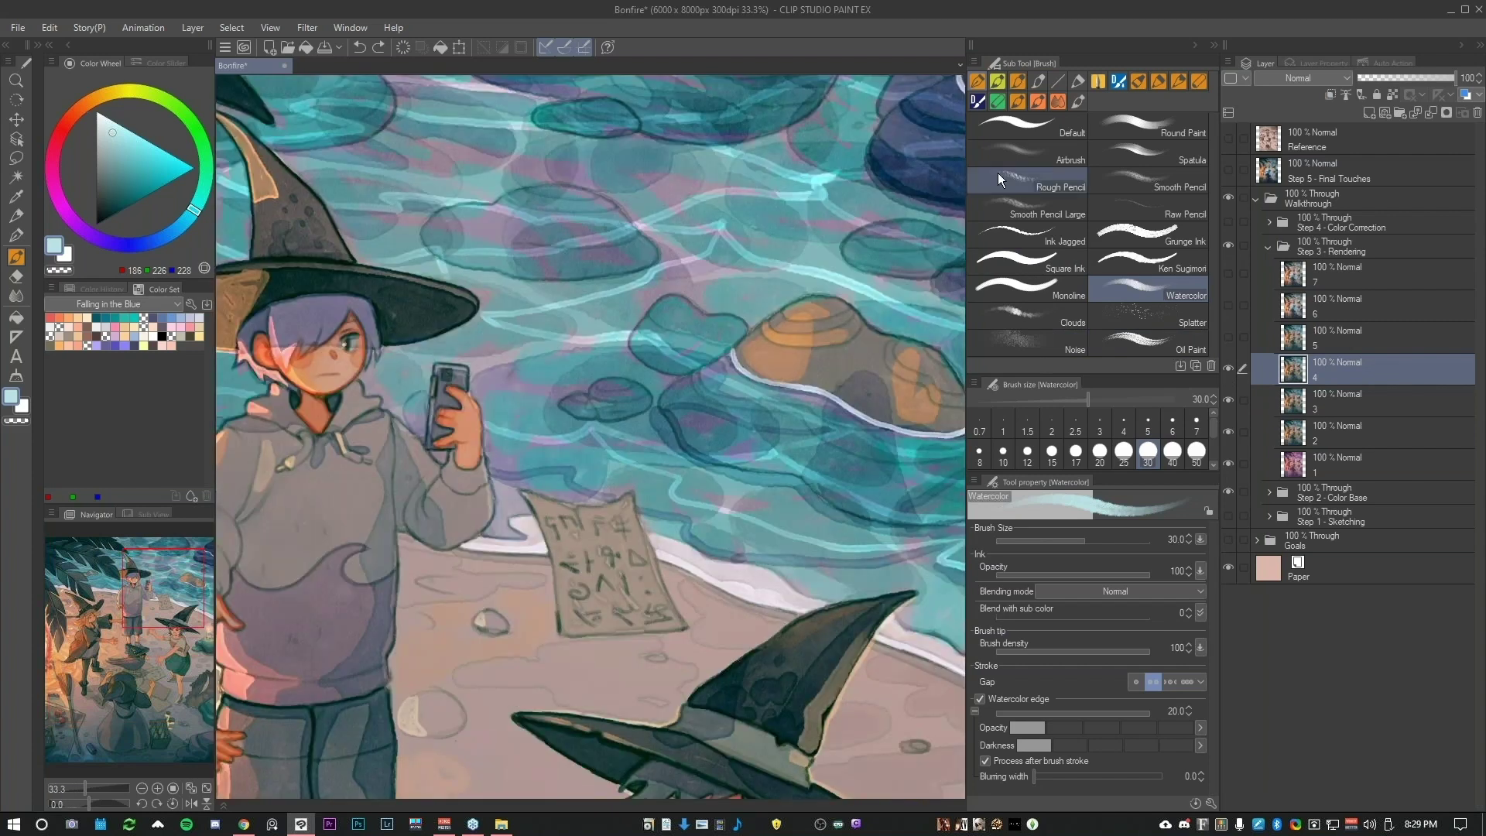
scroll(734, 209, down, 1)
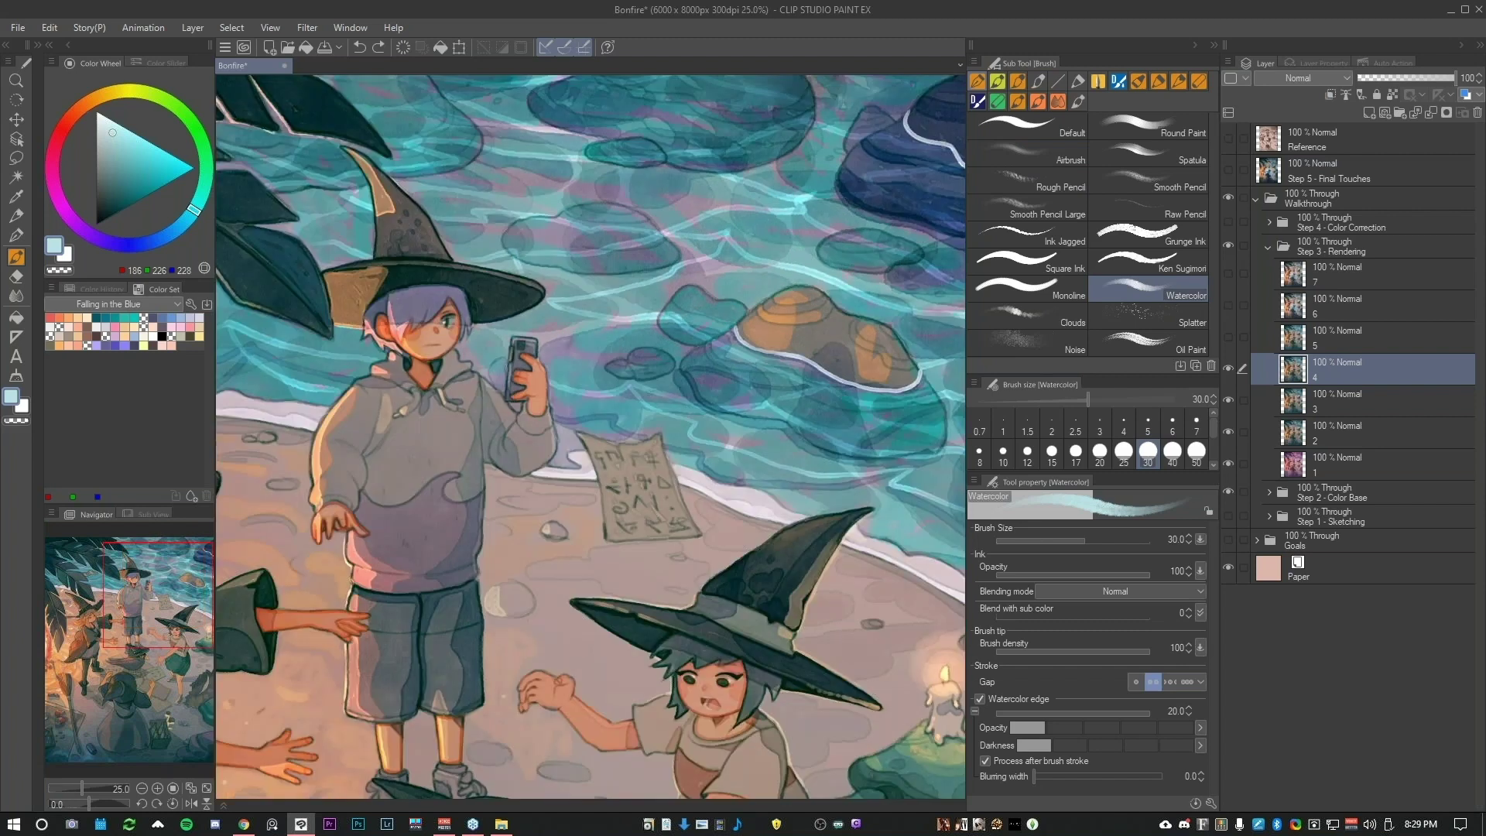
Enlarge the Watercolor brush to size 58.6 and set its blending mode to Overlay.
drag(648, 330, 579, 344)
drag(576, 256, 579, 259)
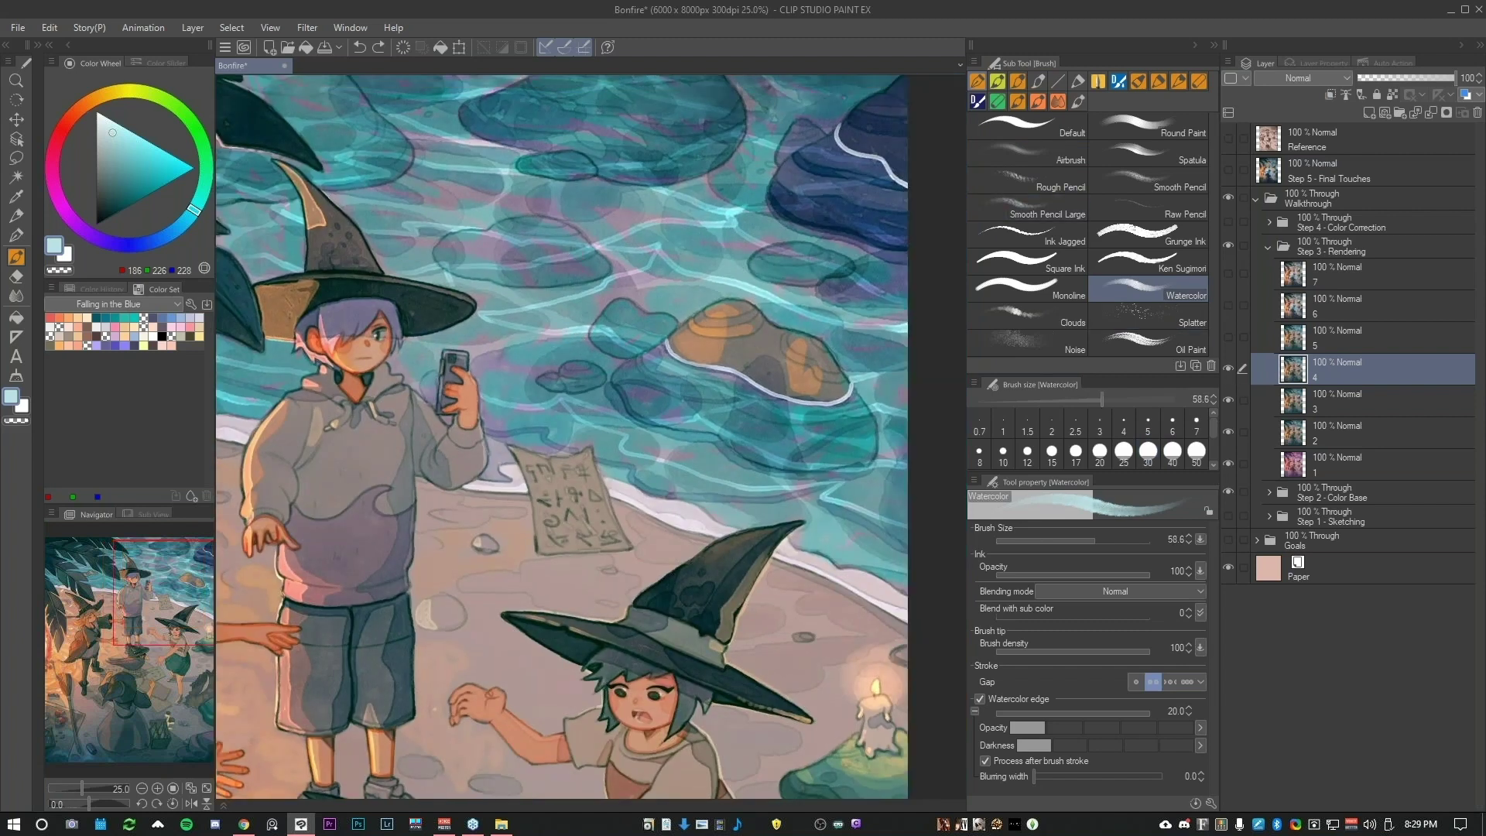
click(1116, 593)
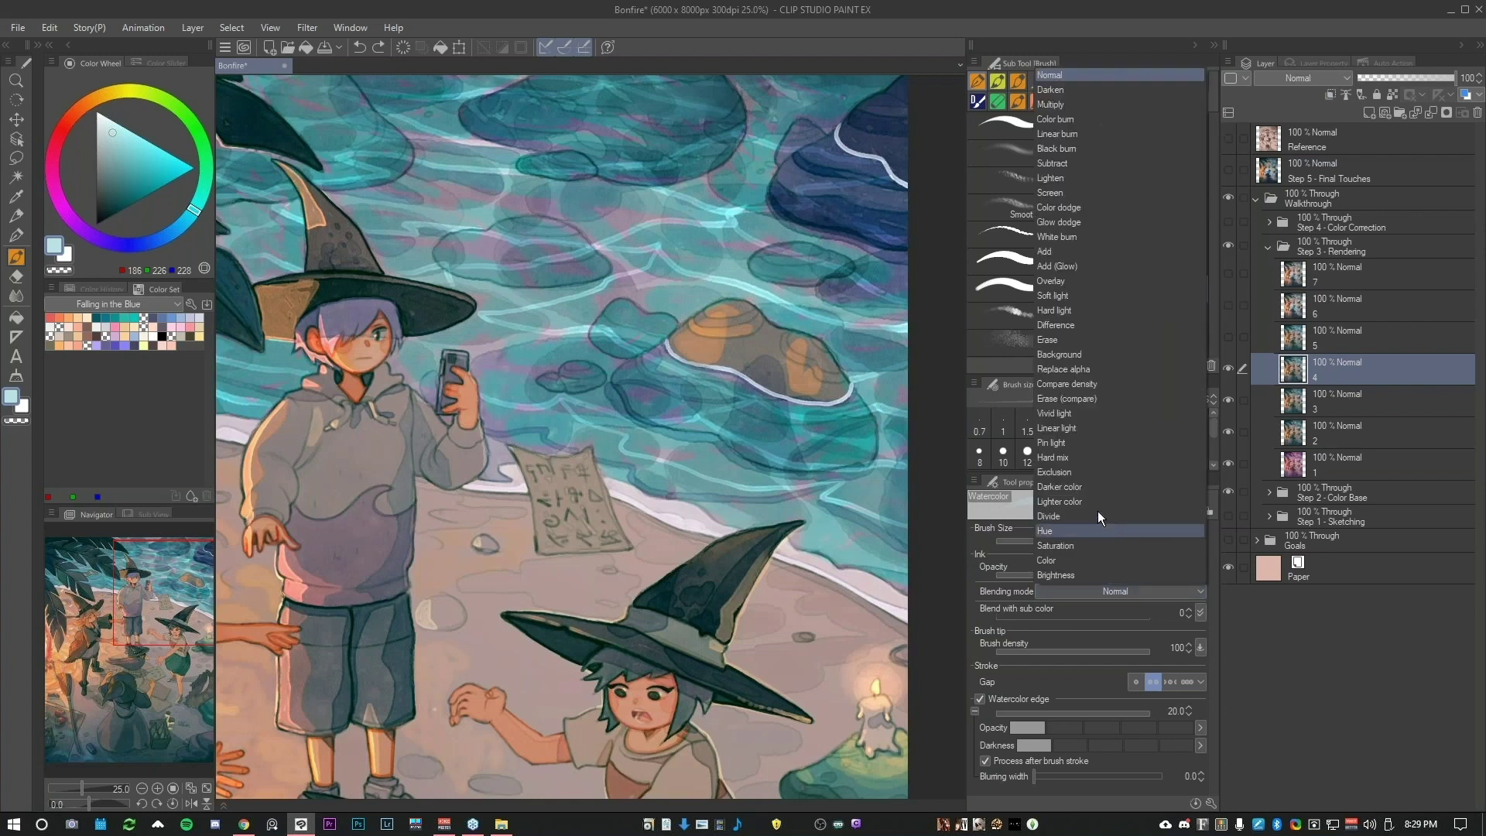
click(1041, 280)
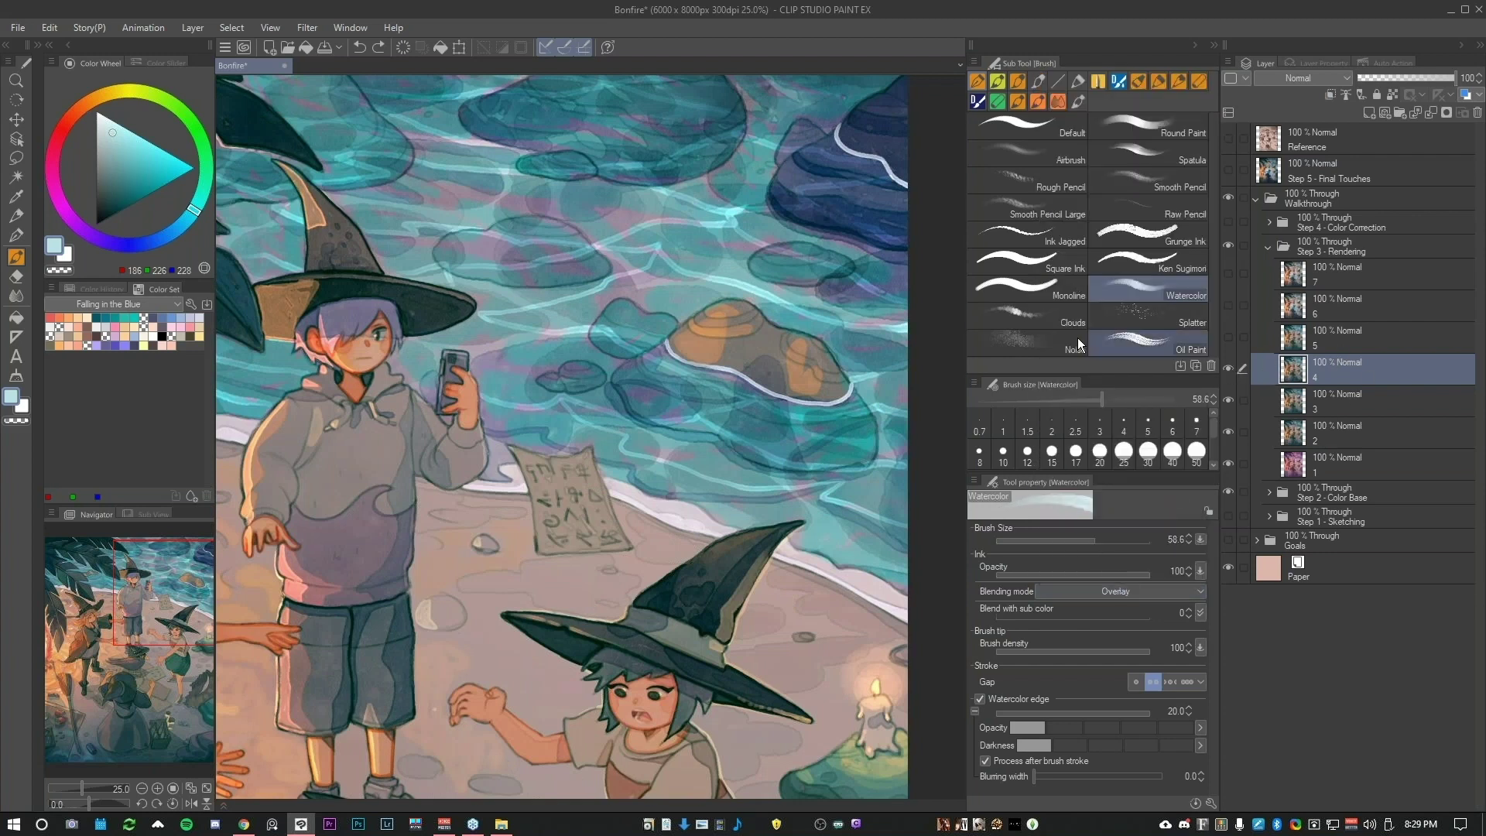
Hide layer 4 and make layer 3 active for painting with a muted light blue (RGB 141, 184, 186).
click(111, 139)
click(114, 151)
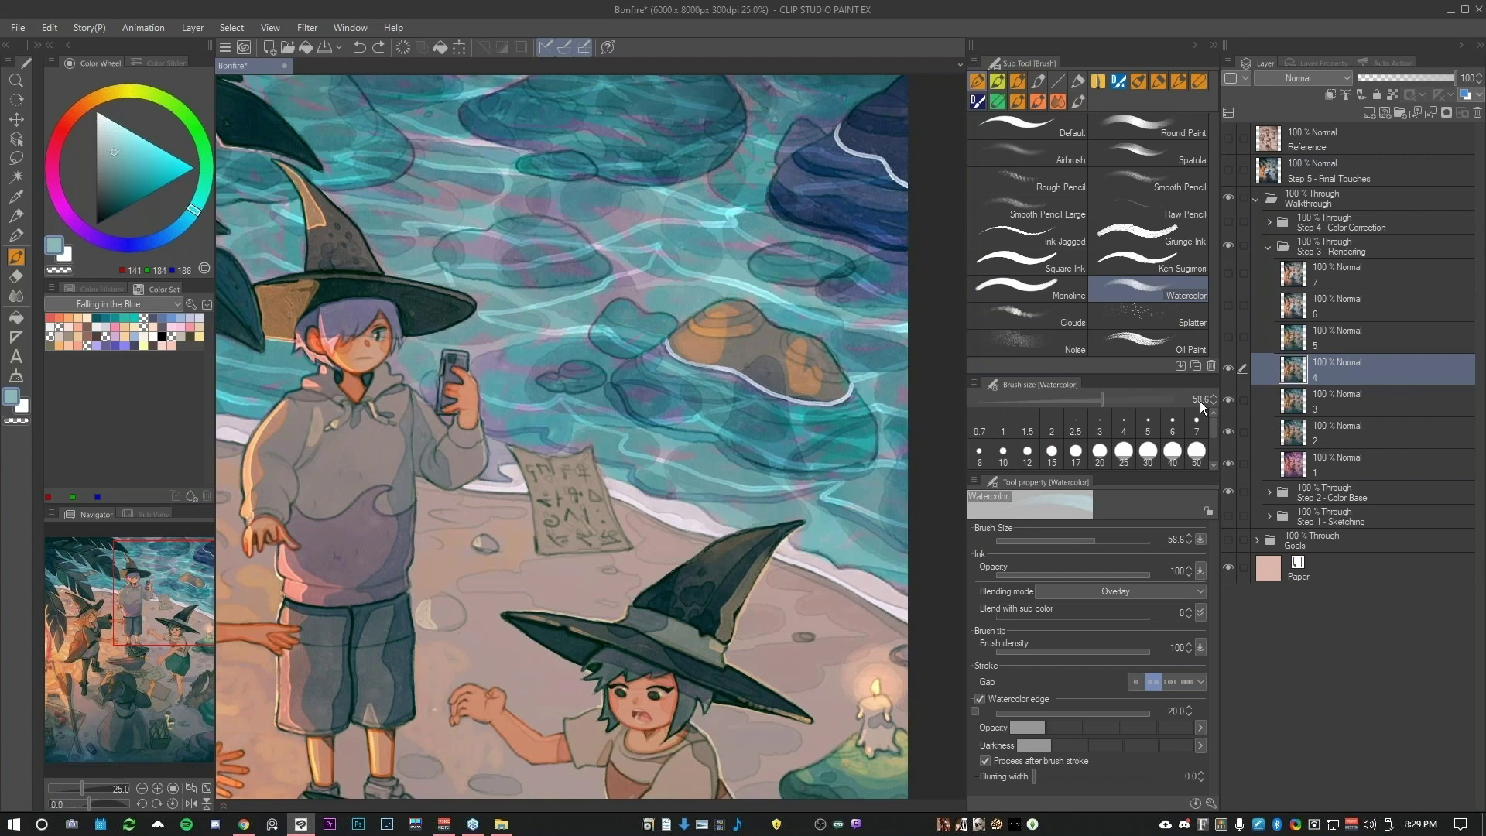
drag(815, 425, 811, 439)
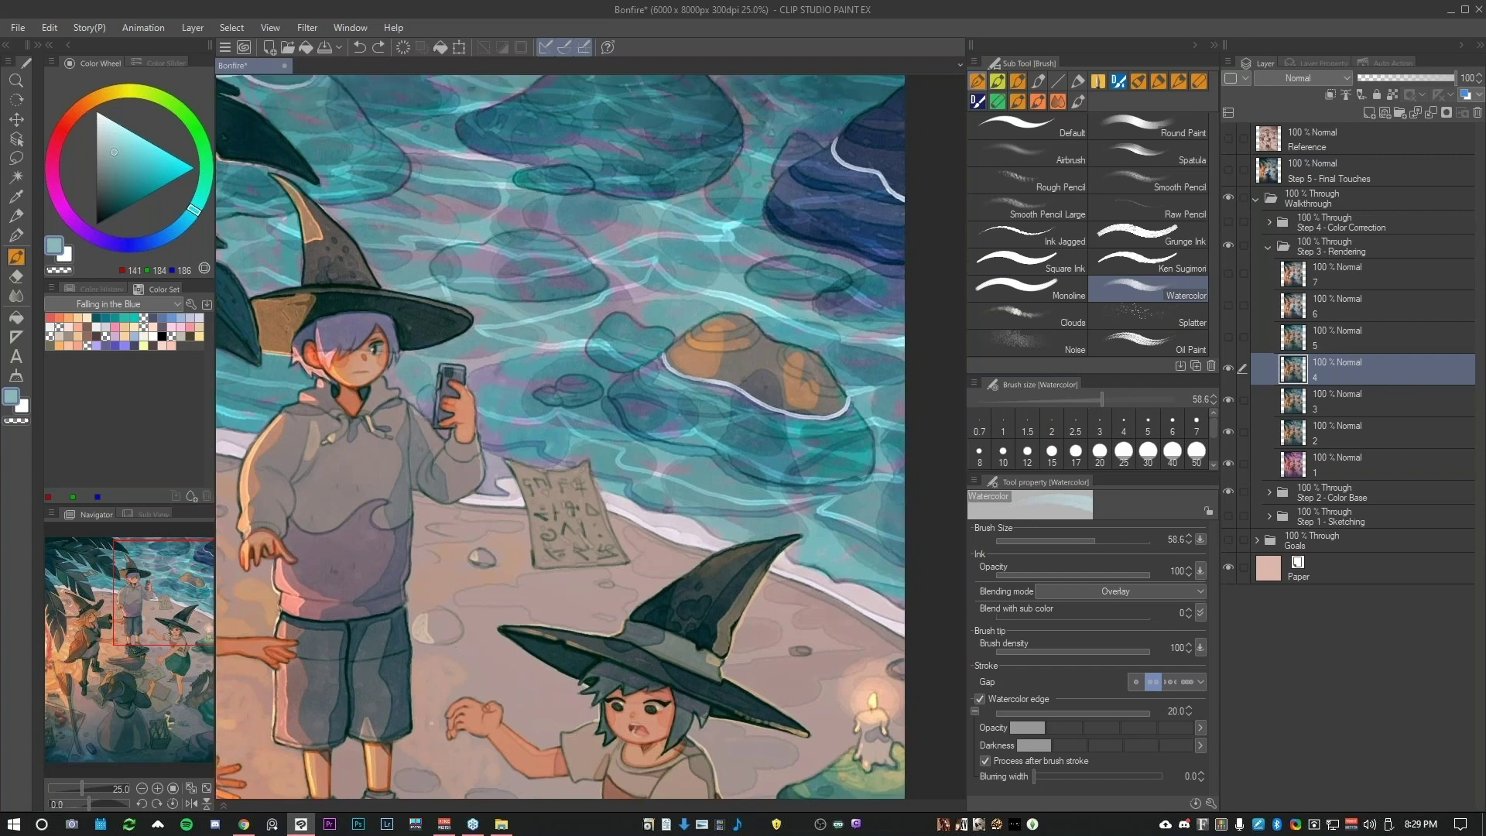
click(1229, 368)
drag(395, 545, 433, 534)
click(1322, 406)
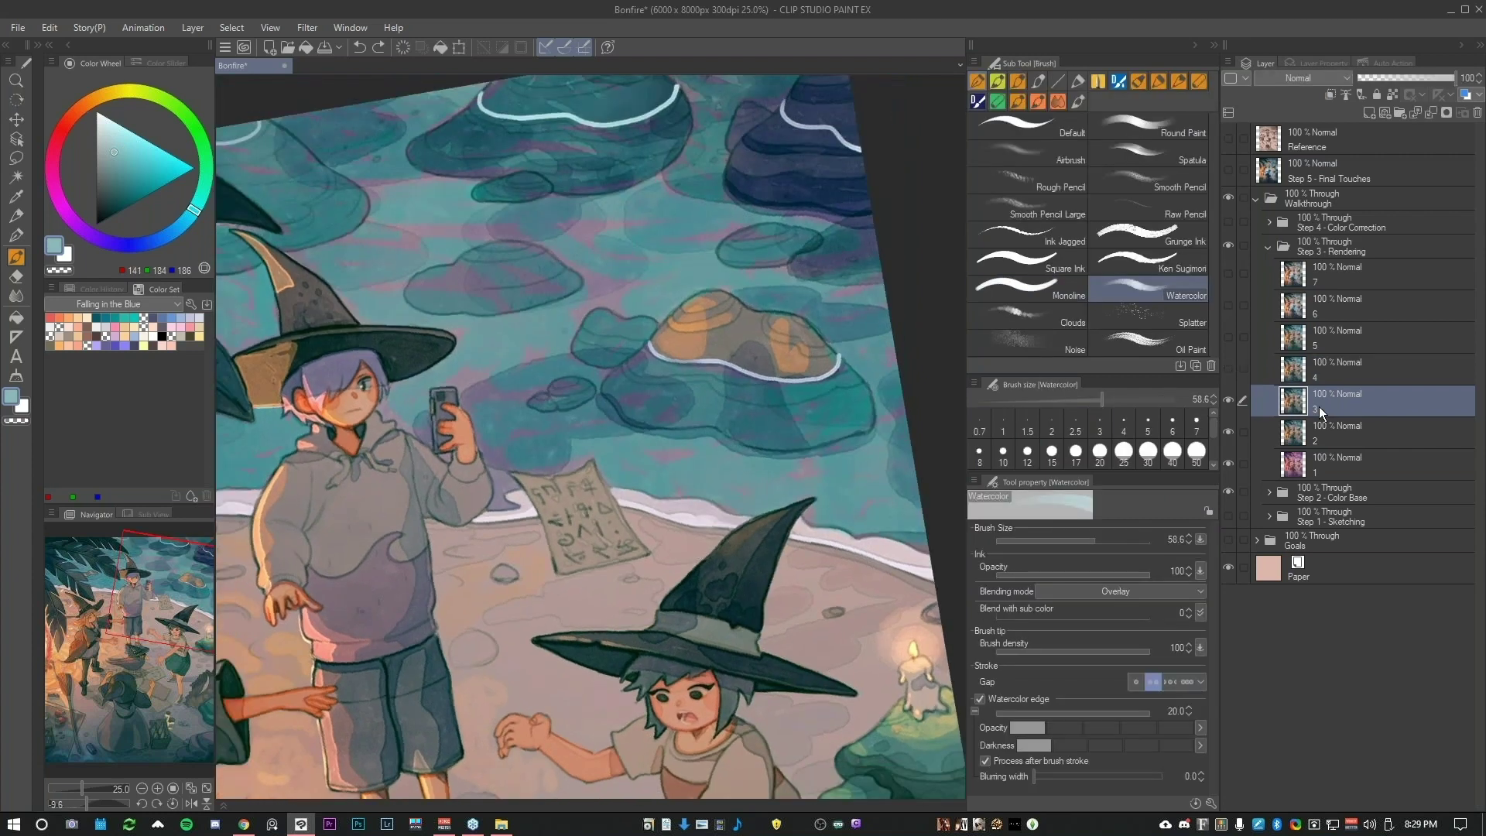
Paint thin light ripple lines across the water around the small rock with the Watercolor brush in Overlay mode, size 40.7.
mouse_move(518, 293)
mouse_down()
mouse_move(664, 242)
mouse_move(875, 240)
mouse_up()
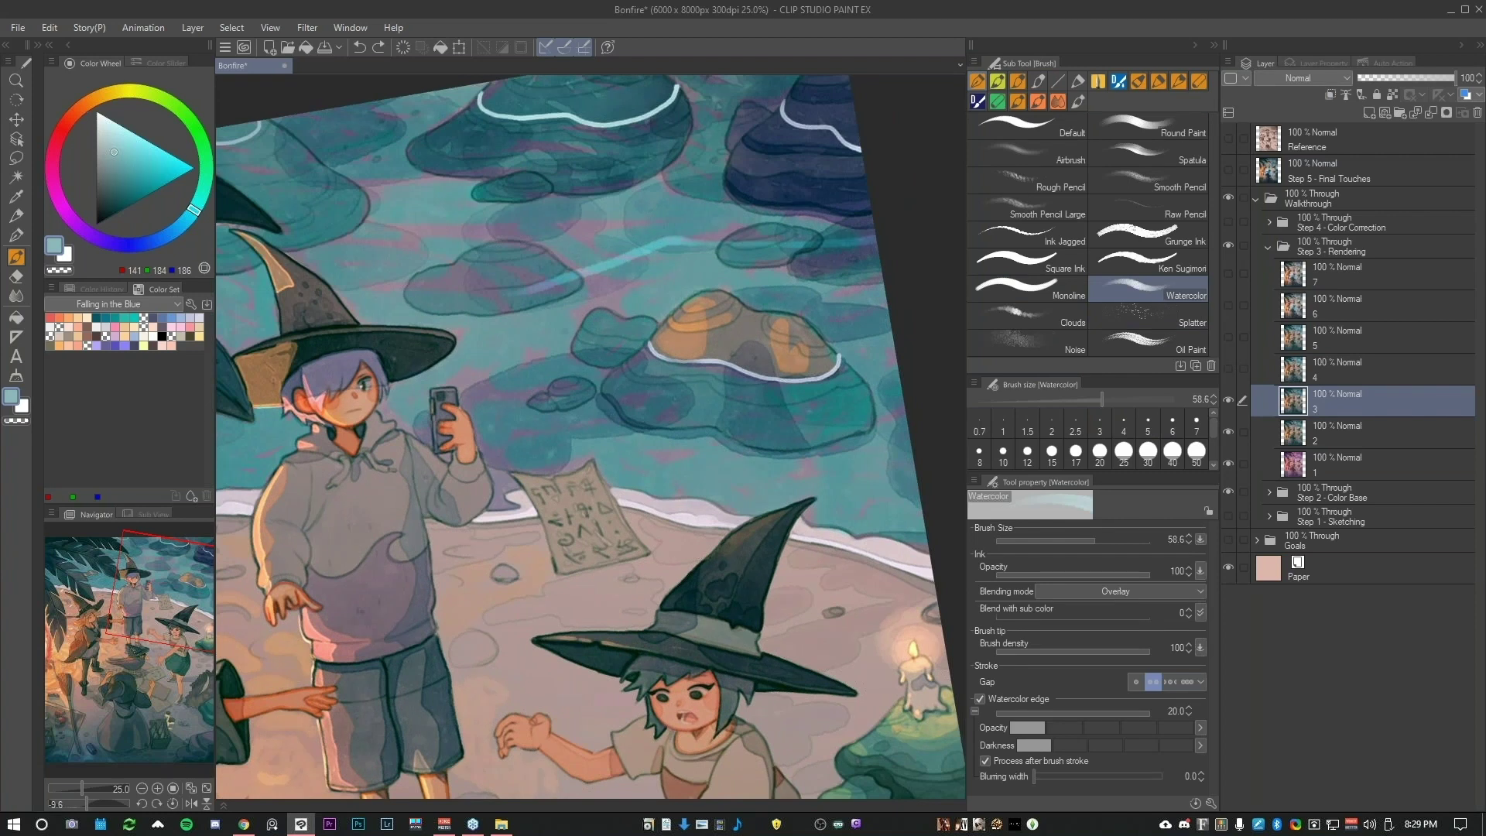
mouse_move(503, 241)
mouse_down()
mouse_move(422, 301)
mouse_move(504, 295)
mouse_up()
drag(622, 327, 773, 321)
key(ctrl+z)
key(bracketleft)
key(bracketleft)
mouse_move(623, 234)
mouse_down()
mouse_move(659, 292)
mouse_move(793, 275)
mouse_up()
drag(725, 219, 572, 246)
drag(744, 283, 614, 329)
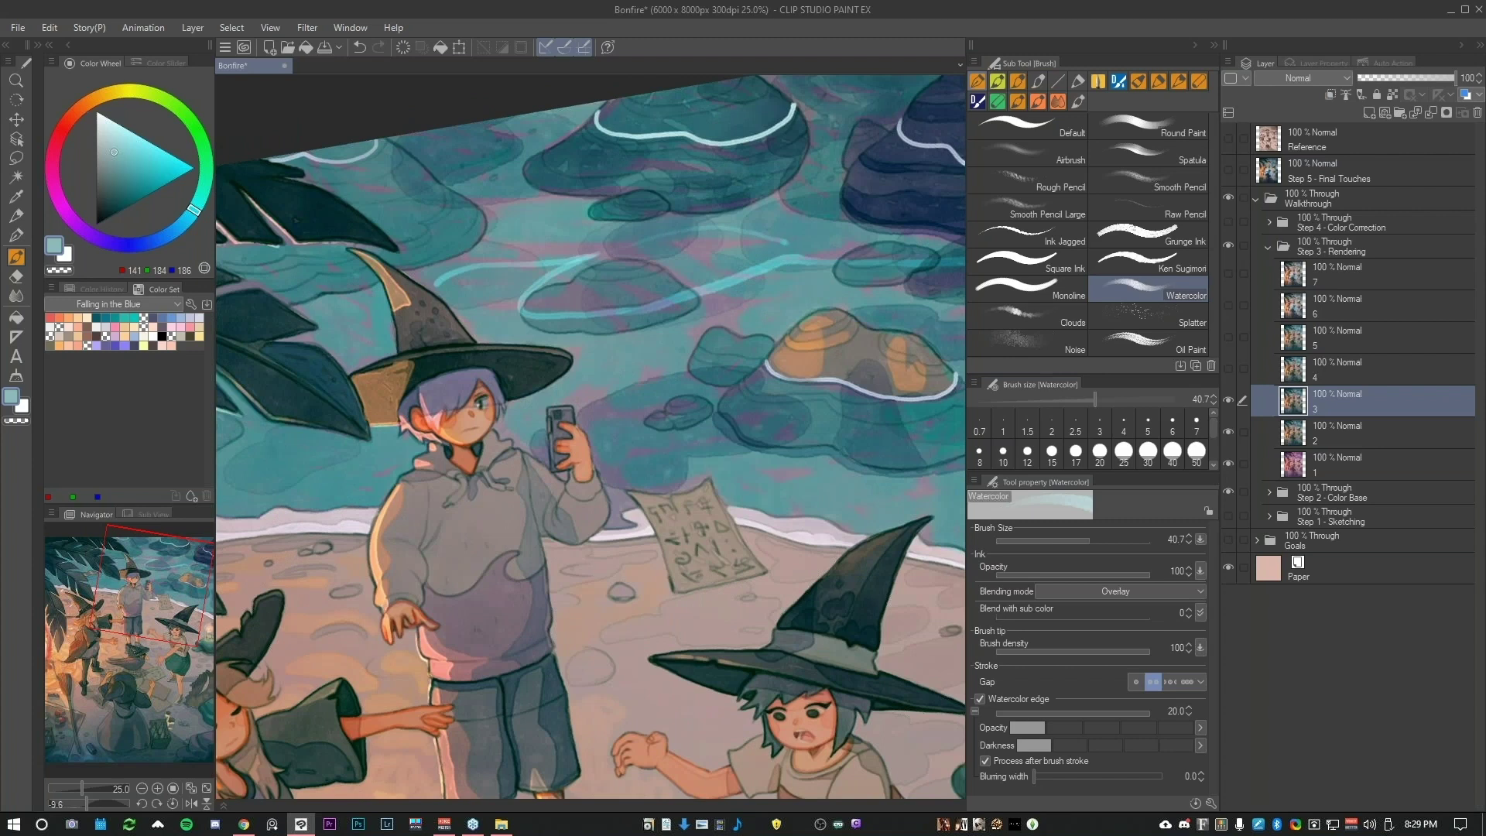
Extend the ripple lines from the small rock toward the neighbouring rocks, undoing the misplaced stroke.
mouse_move(588, 257)
mouse_down()
mouse_move(728, 235)
mouse_move(780, 246)
mouse_up()
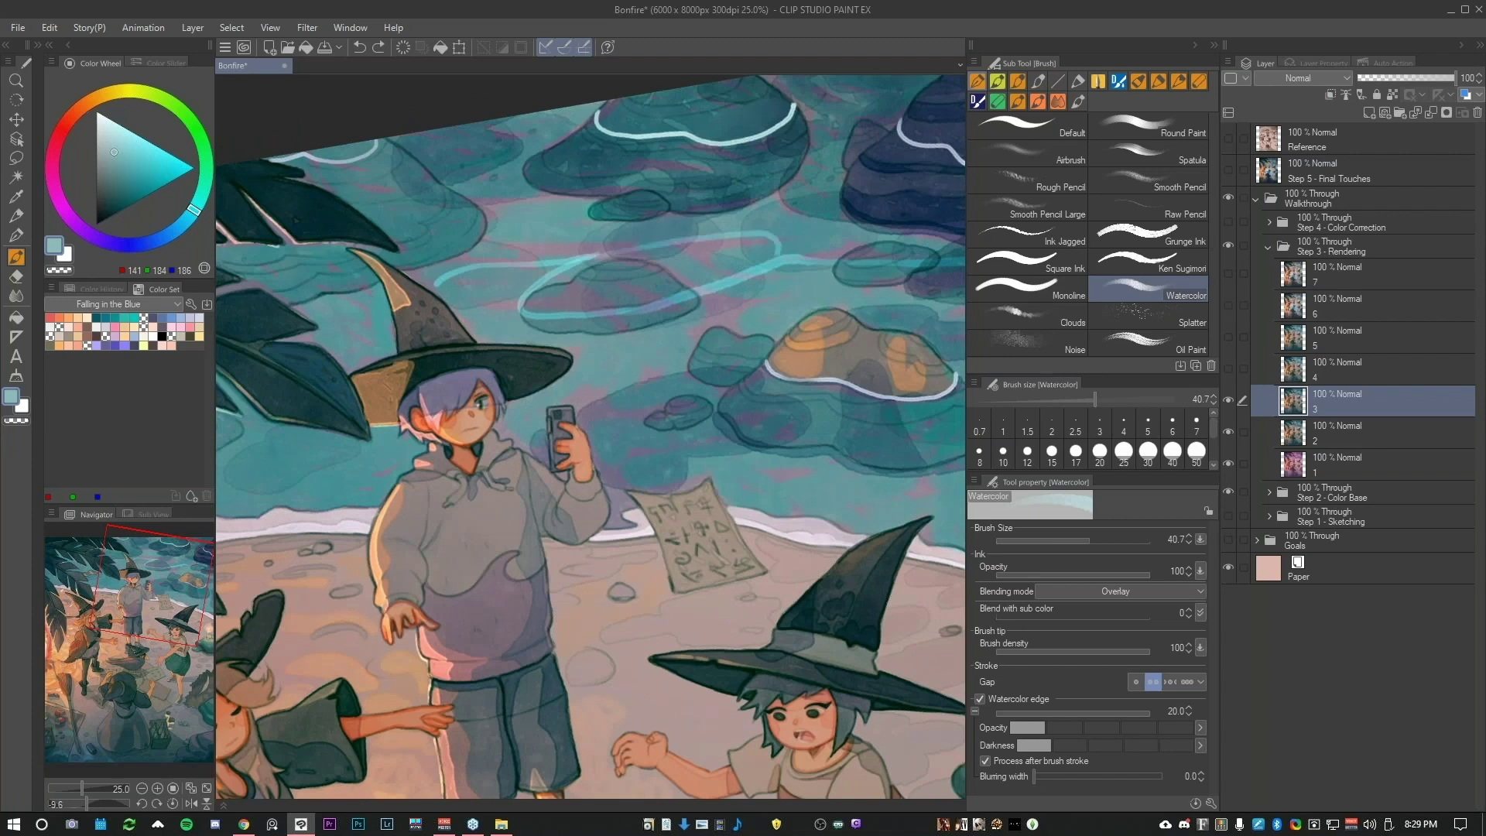
drag(768, 303, 717, 358)
key(ctrl+z)
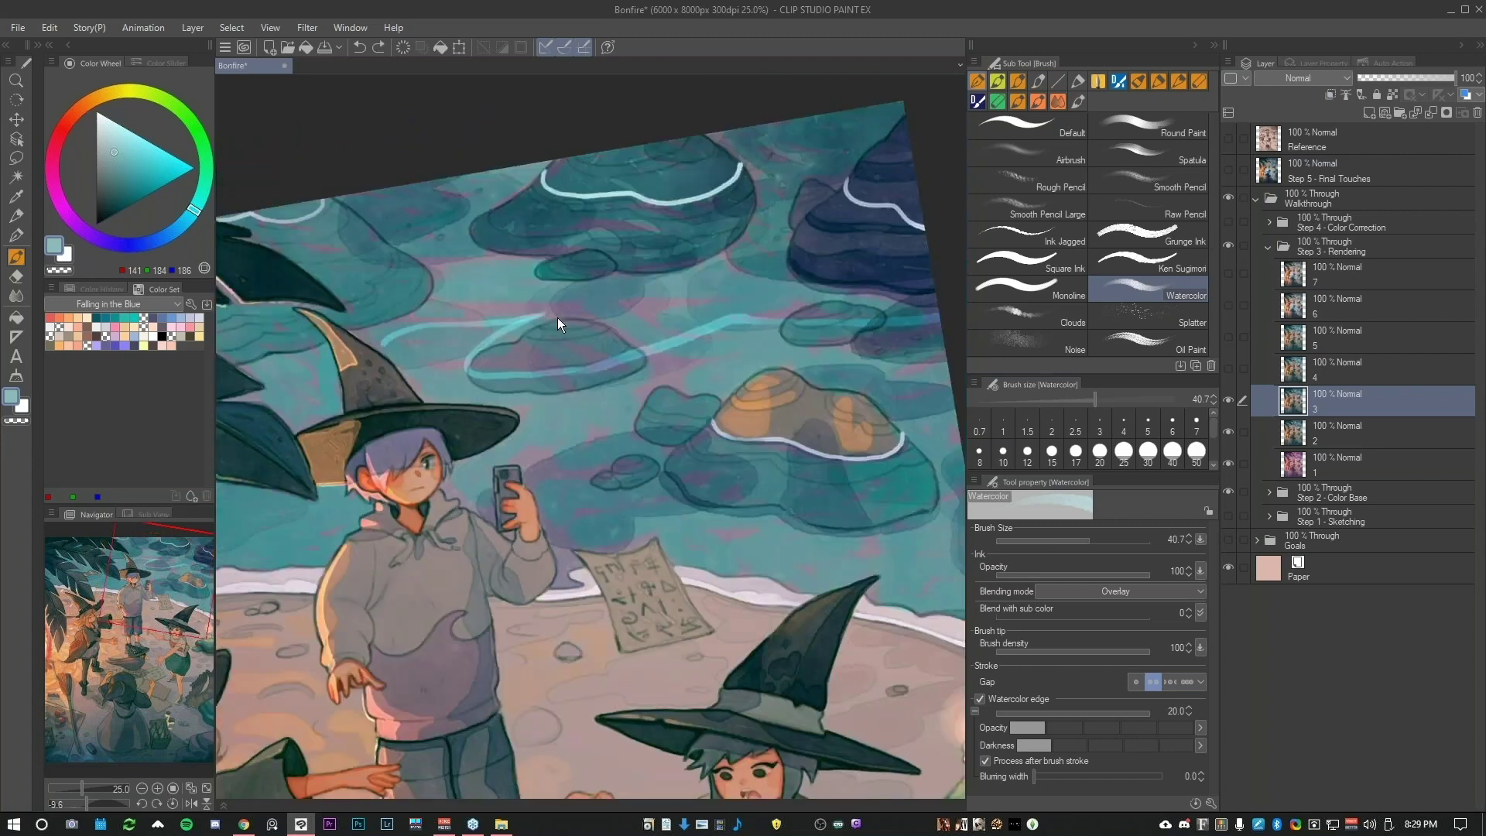
drag(686, 285, 805, 281)
drag(683, 280, 647, 313)
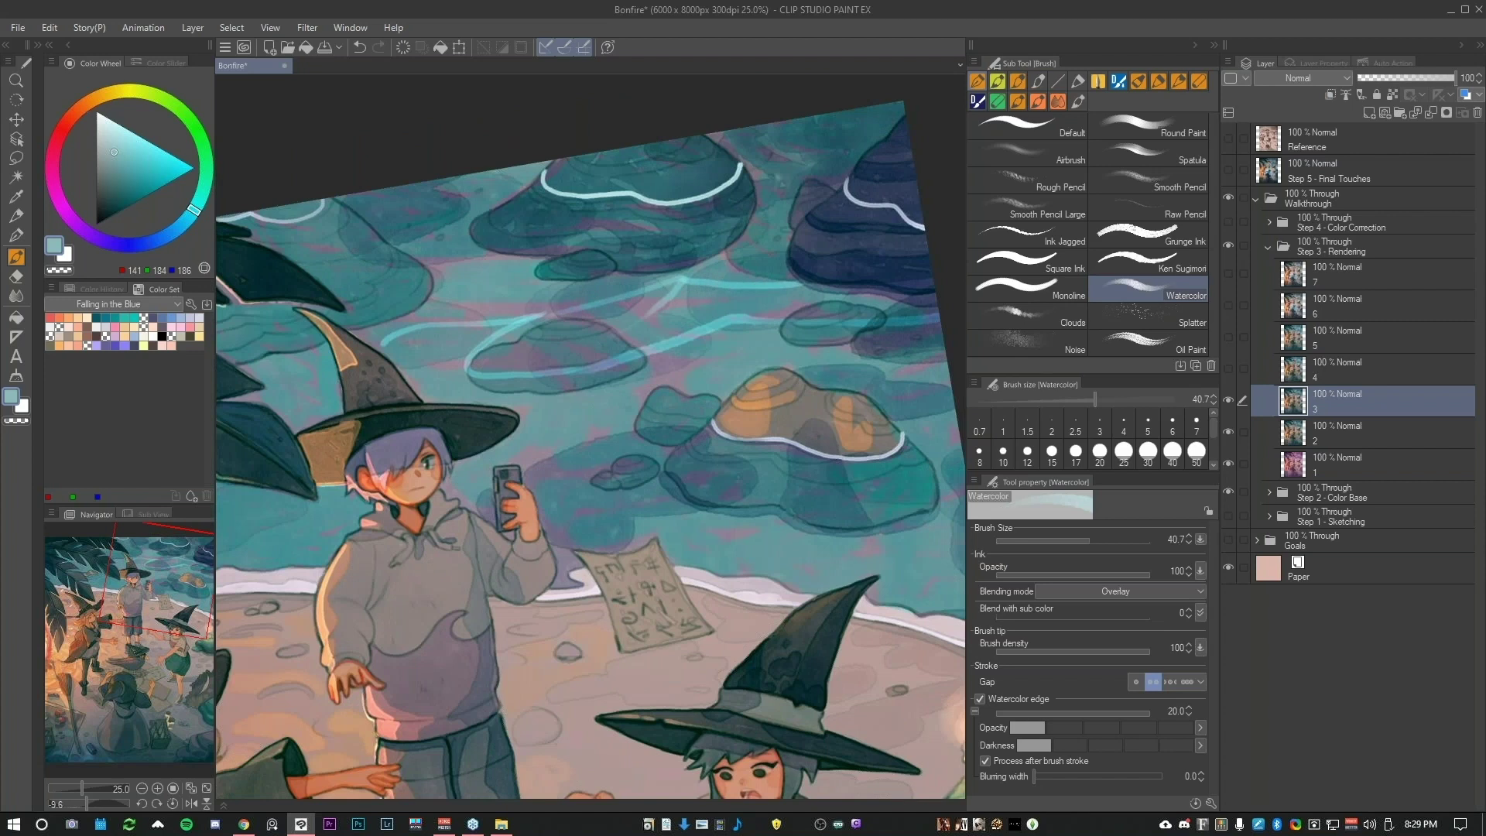
drag(787, 323, 794, 289)
mouse_move(513, 367)
mouse_down()
mouse_move(644, 320)
mouse_move(701, 320)
mouse_move(699, 353)
mouse_up()
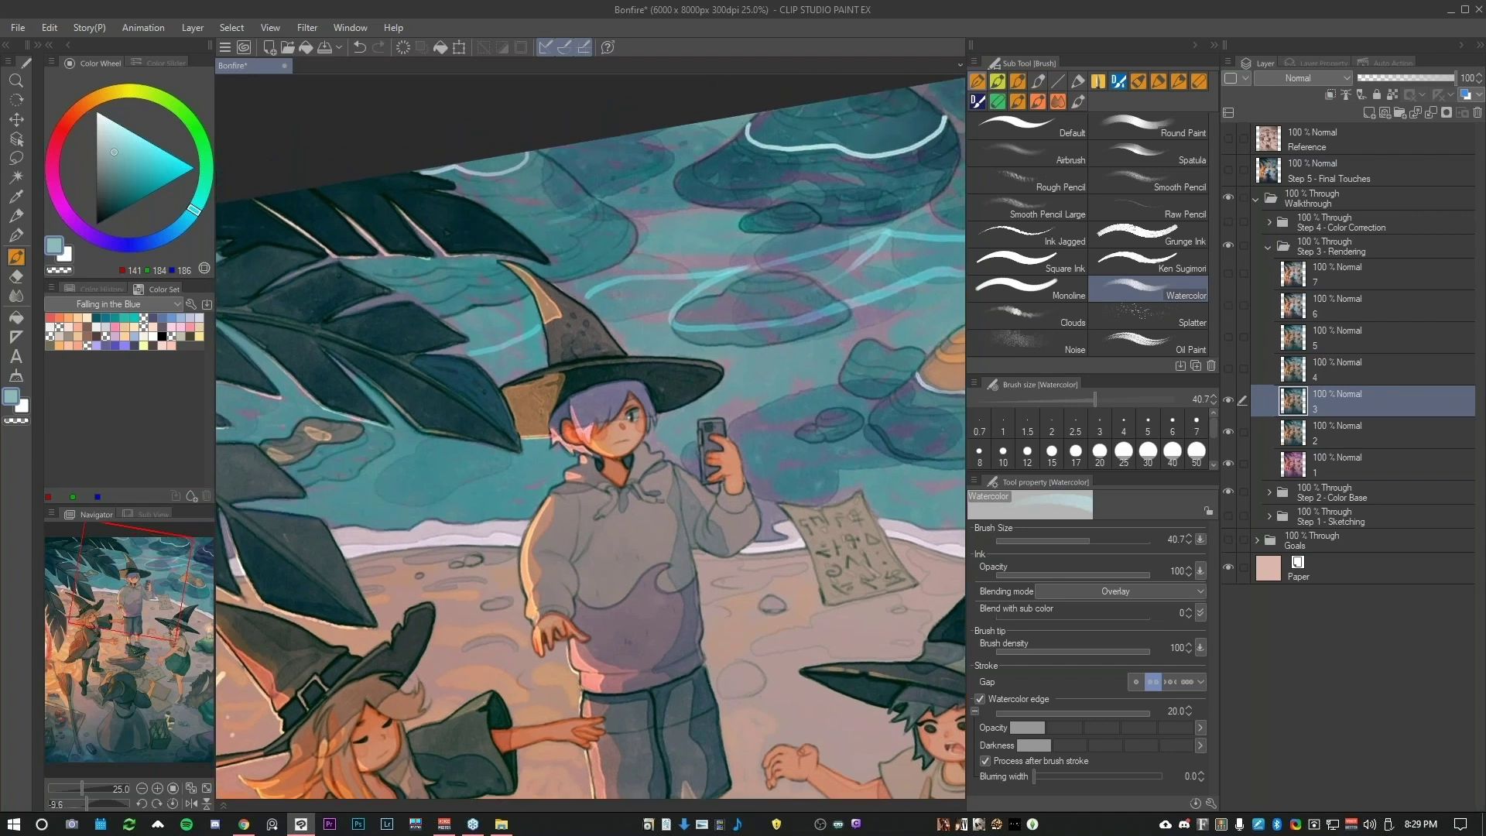
Add light ripple lines around the far rocks and along the upper edge of the sea, undoing strokes that miss.
drag(598, 174, 792, 203)
drag(809, 233, 623, 280)
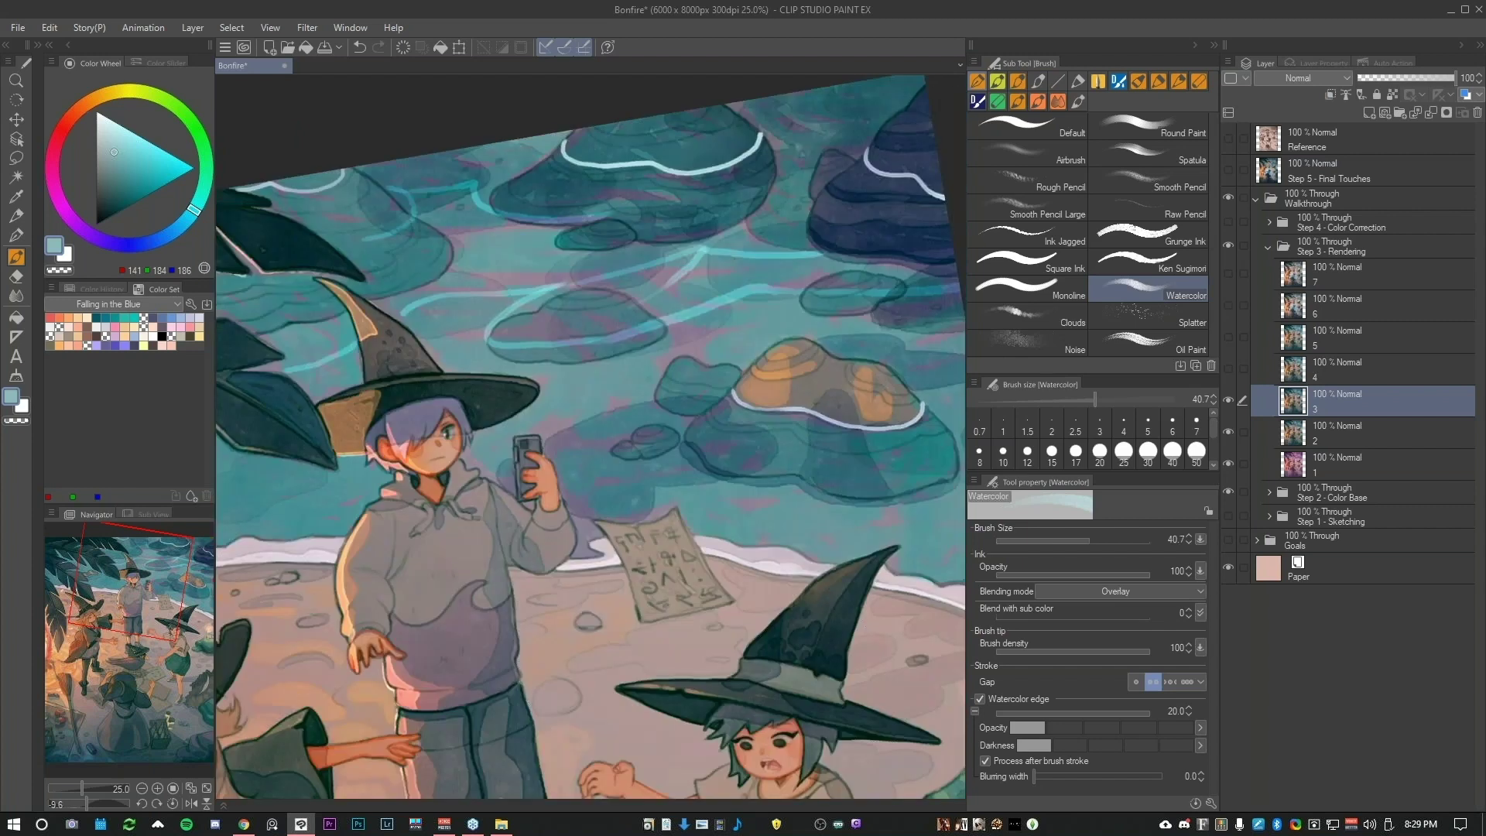
mouse_move(779, 154)
mouse_down()
mouse_move(829, 146)
mouse_move(784, 207)
mouse_move(822, 156)
mouse_up()
key(ctrl+z)
drag(843, 226, 826, 239)
drag(772, 145, 850, 114)
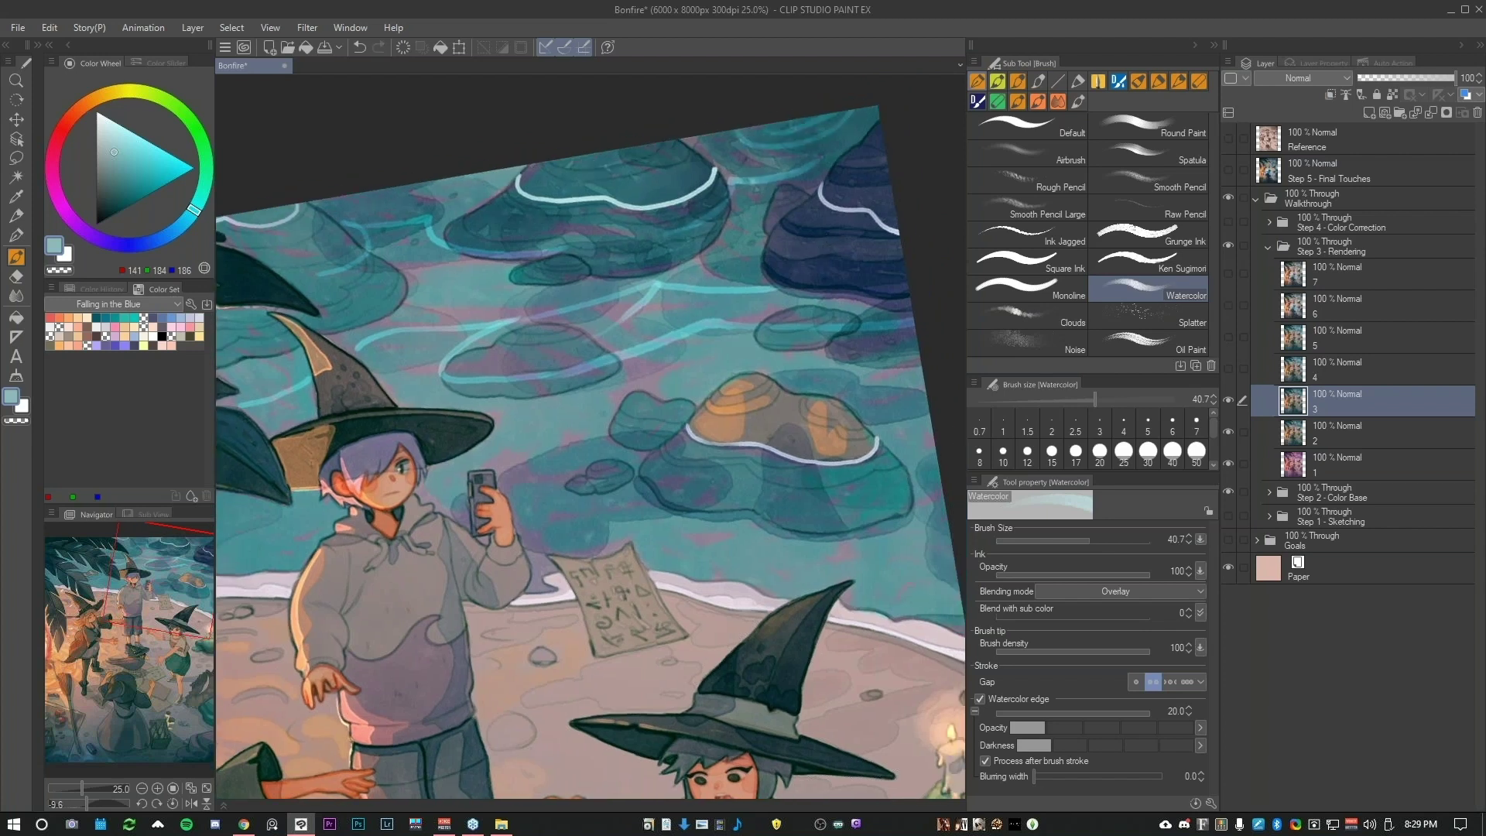
drag(789, 461, 760, 367)
key(ctrl+z)
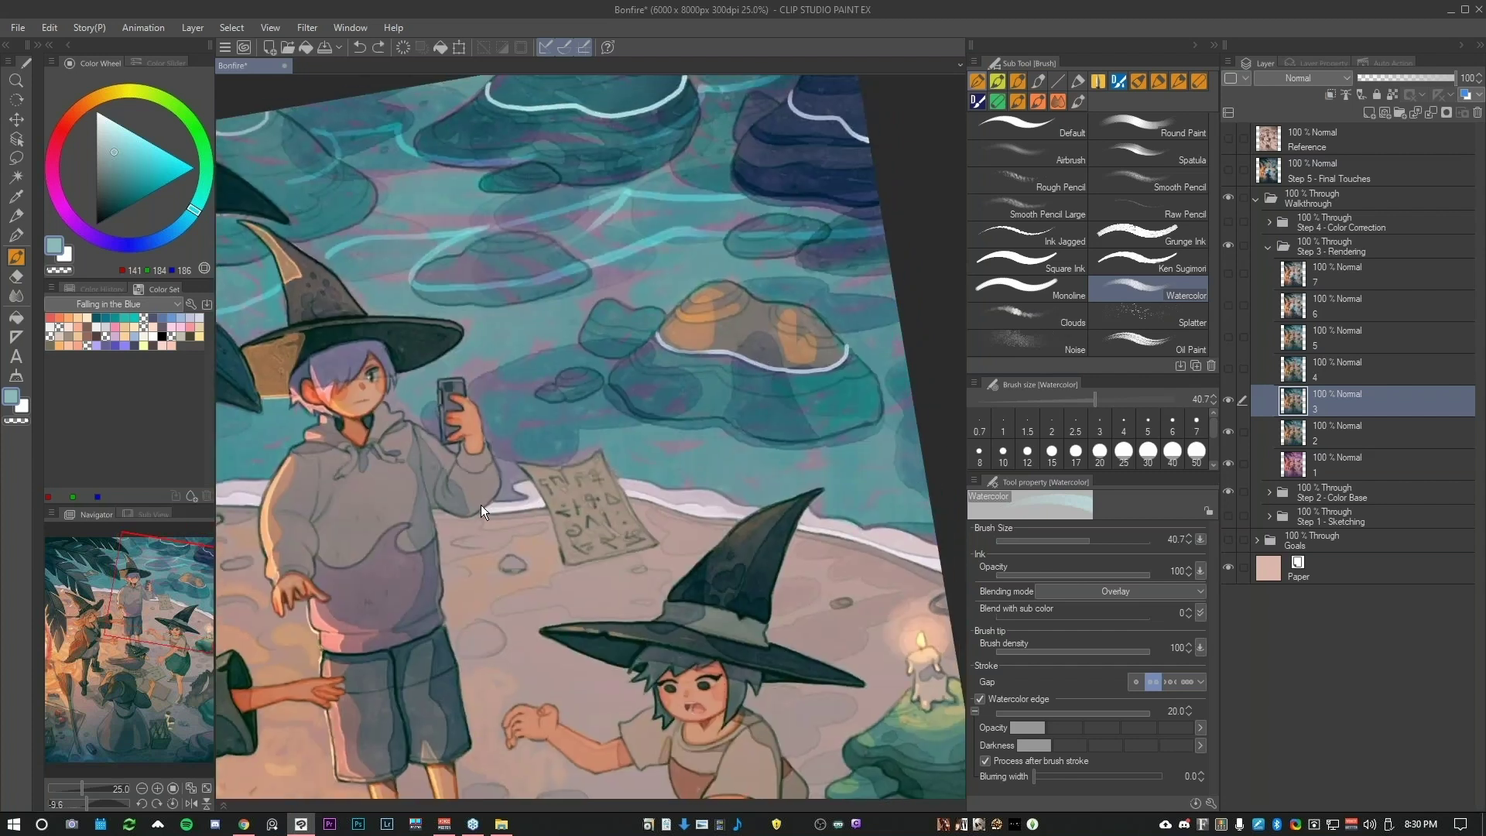
Continue the ripple lines near the upper rocks and compare the water with the finished version on layer 4.
drag(541, 408, 781, 414)
drag(712, 291, 604, 302)
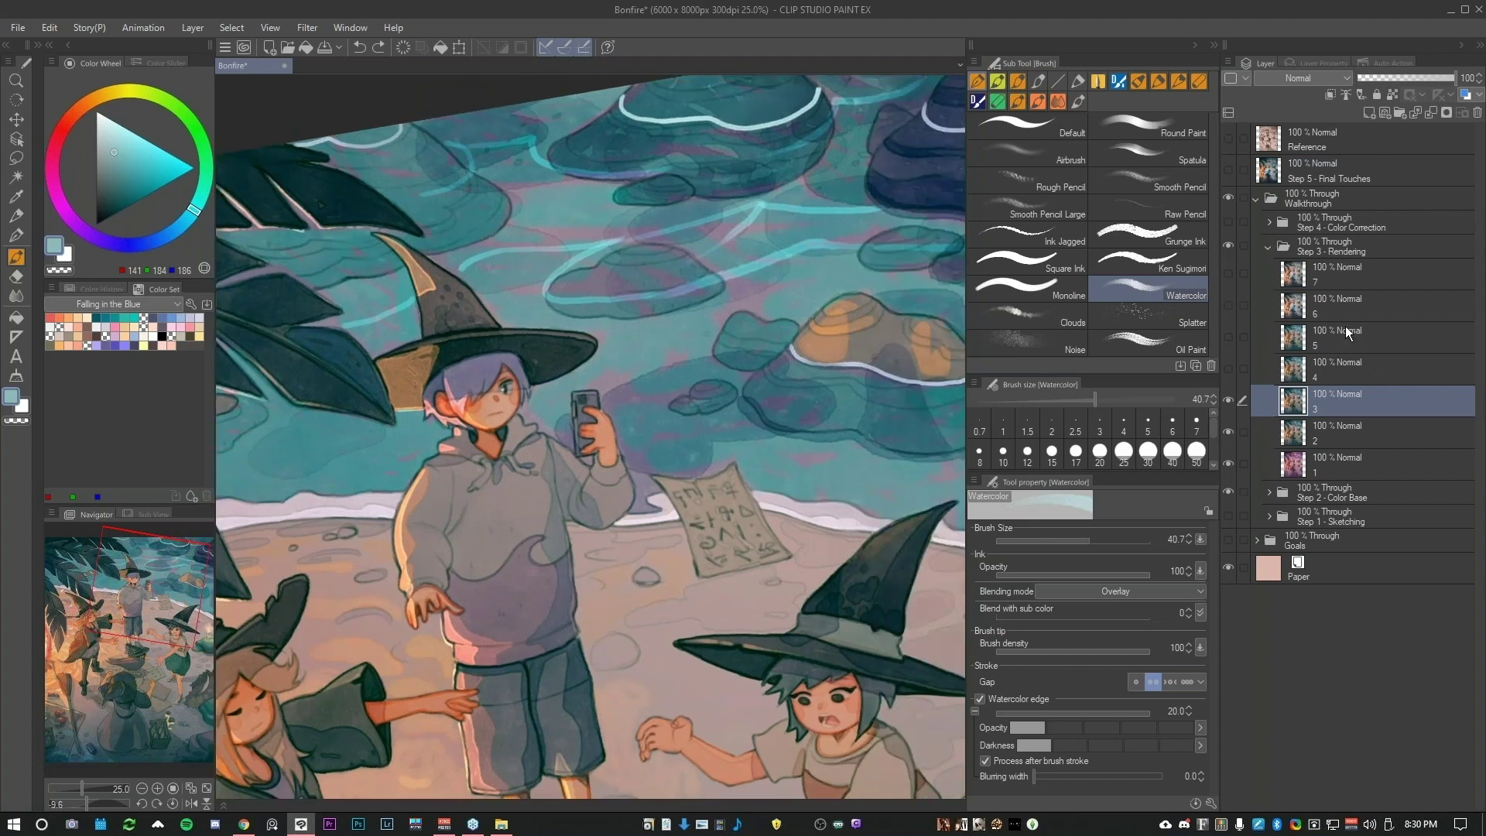
drag(852, 397, 782, 407)
click(1229, 368)
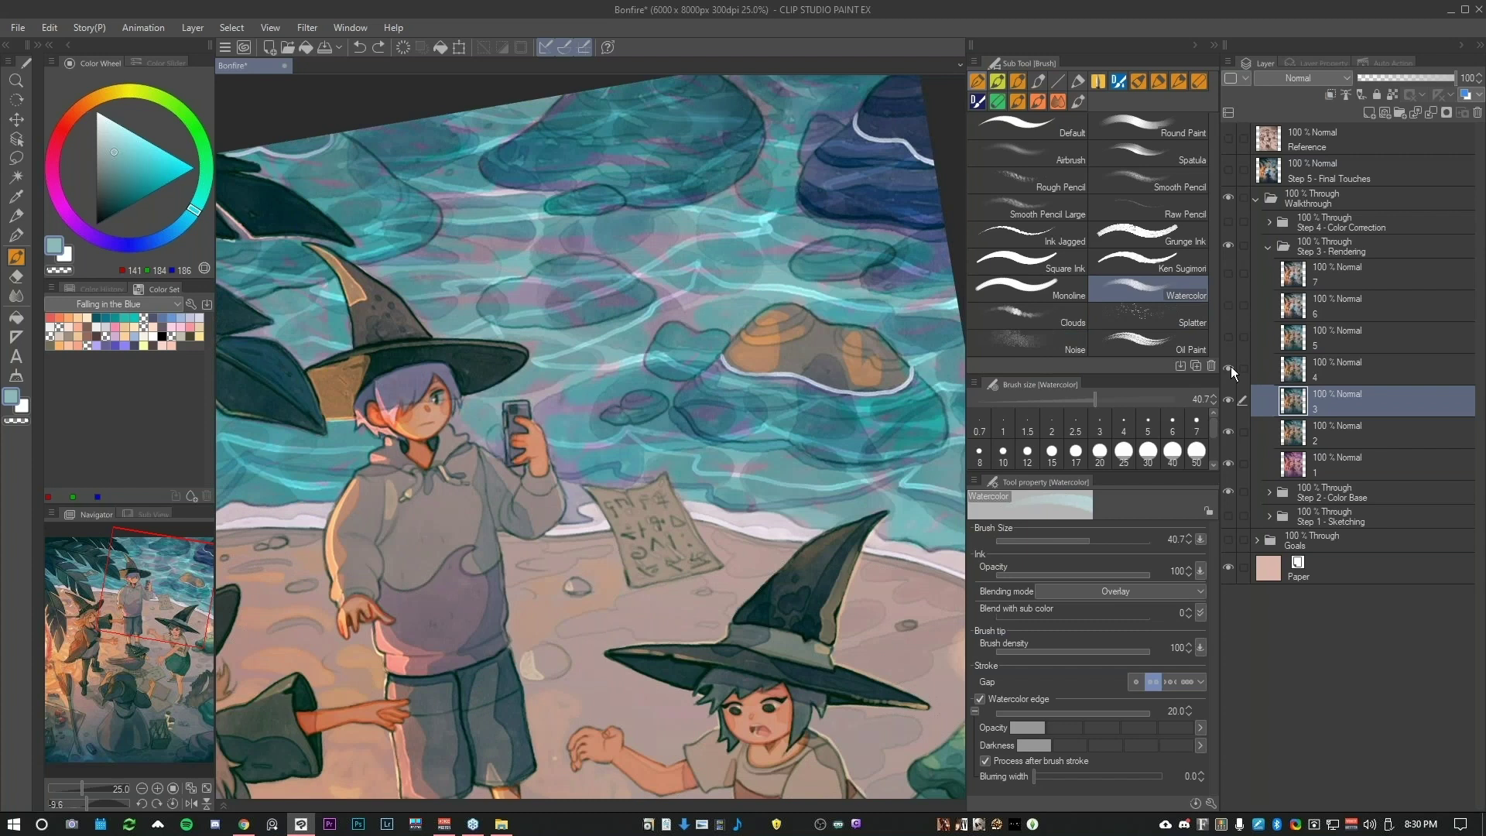
click(1229, 369)
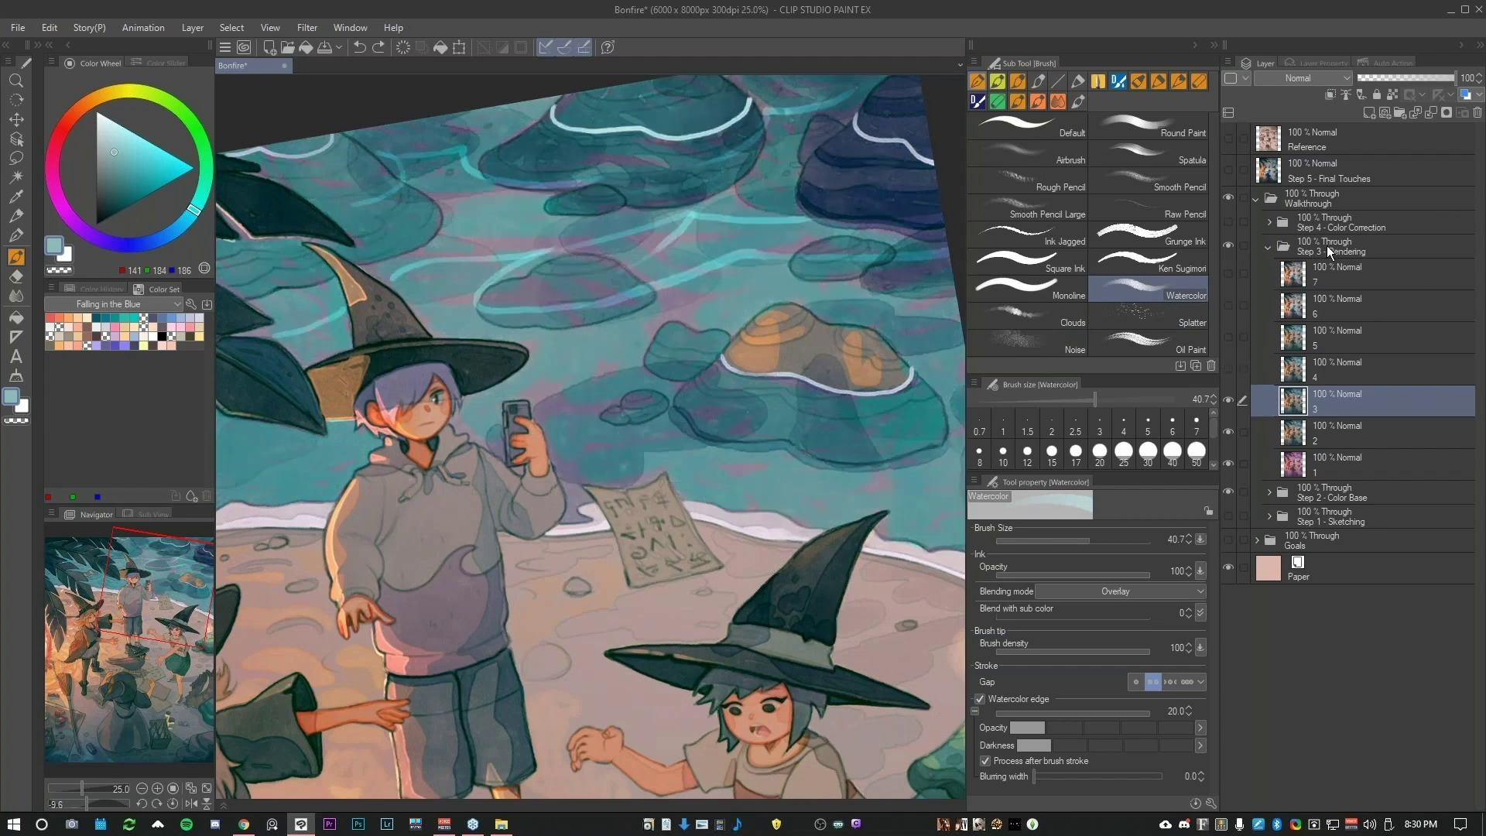
On a new layer above layer 3, paint a broad turquoise patch (RGB 128, 206, 210) over the shallows with Watercolor, size 197.7, Normal blending.
click(1369, 113)
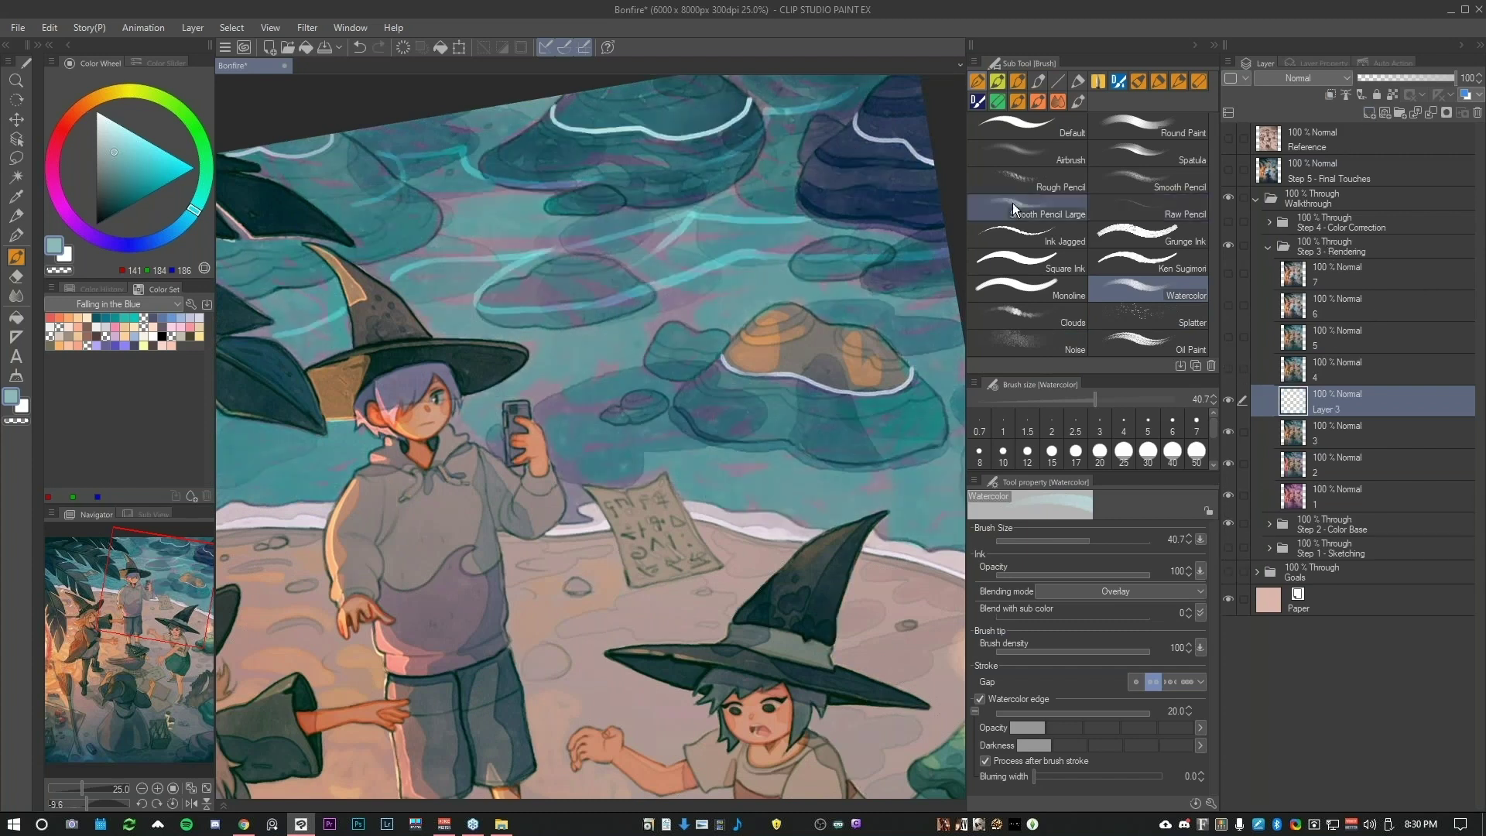
mouse_move(792, 315)
mouse_down()
mouse_move(783, 232)
mouse_move(707, 185)
mouse_up()
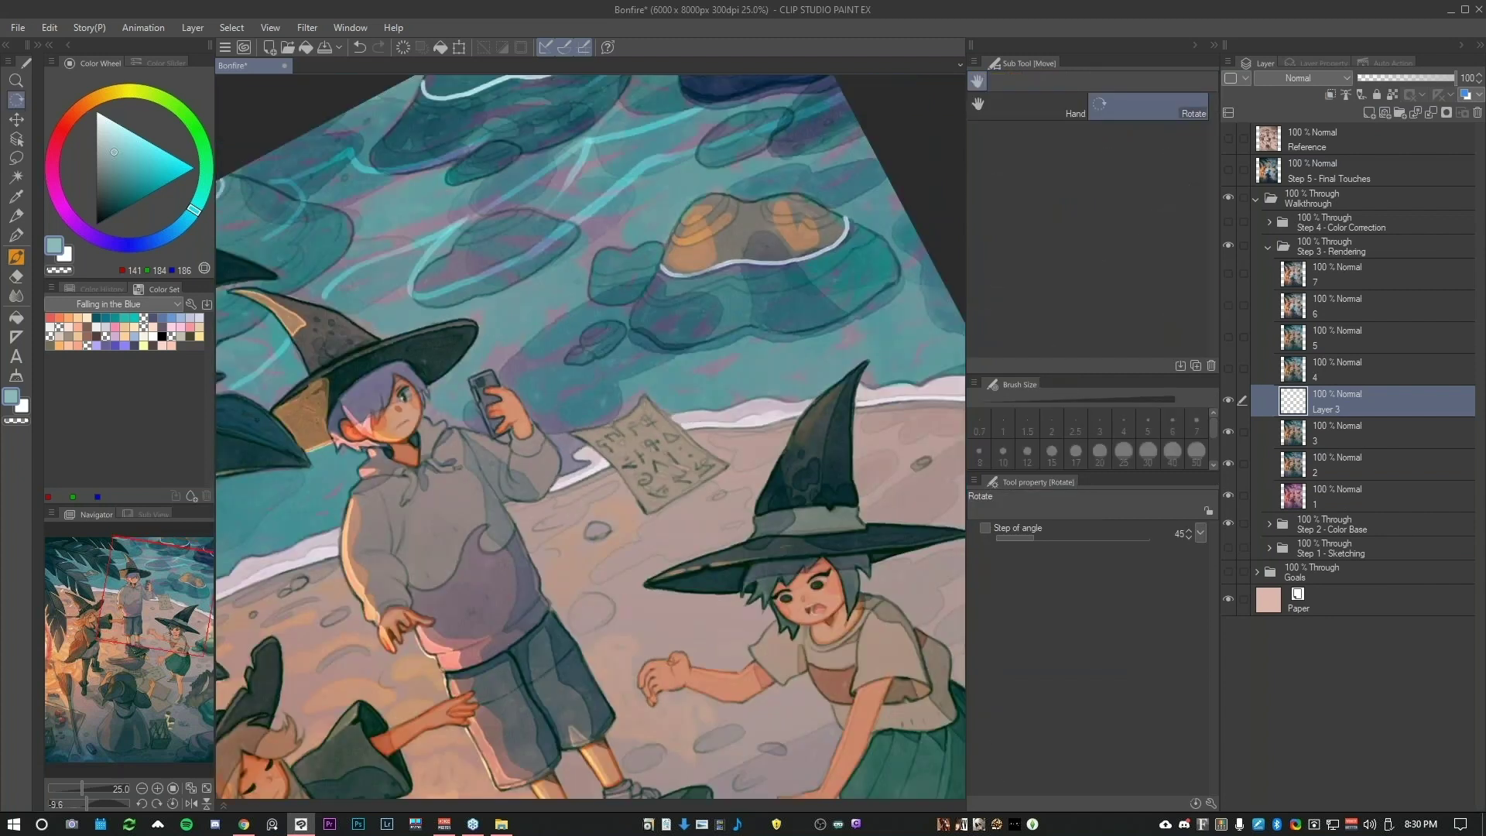
click(128, 150)
key(bracketright)
key(ctrl+z)
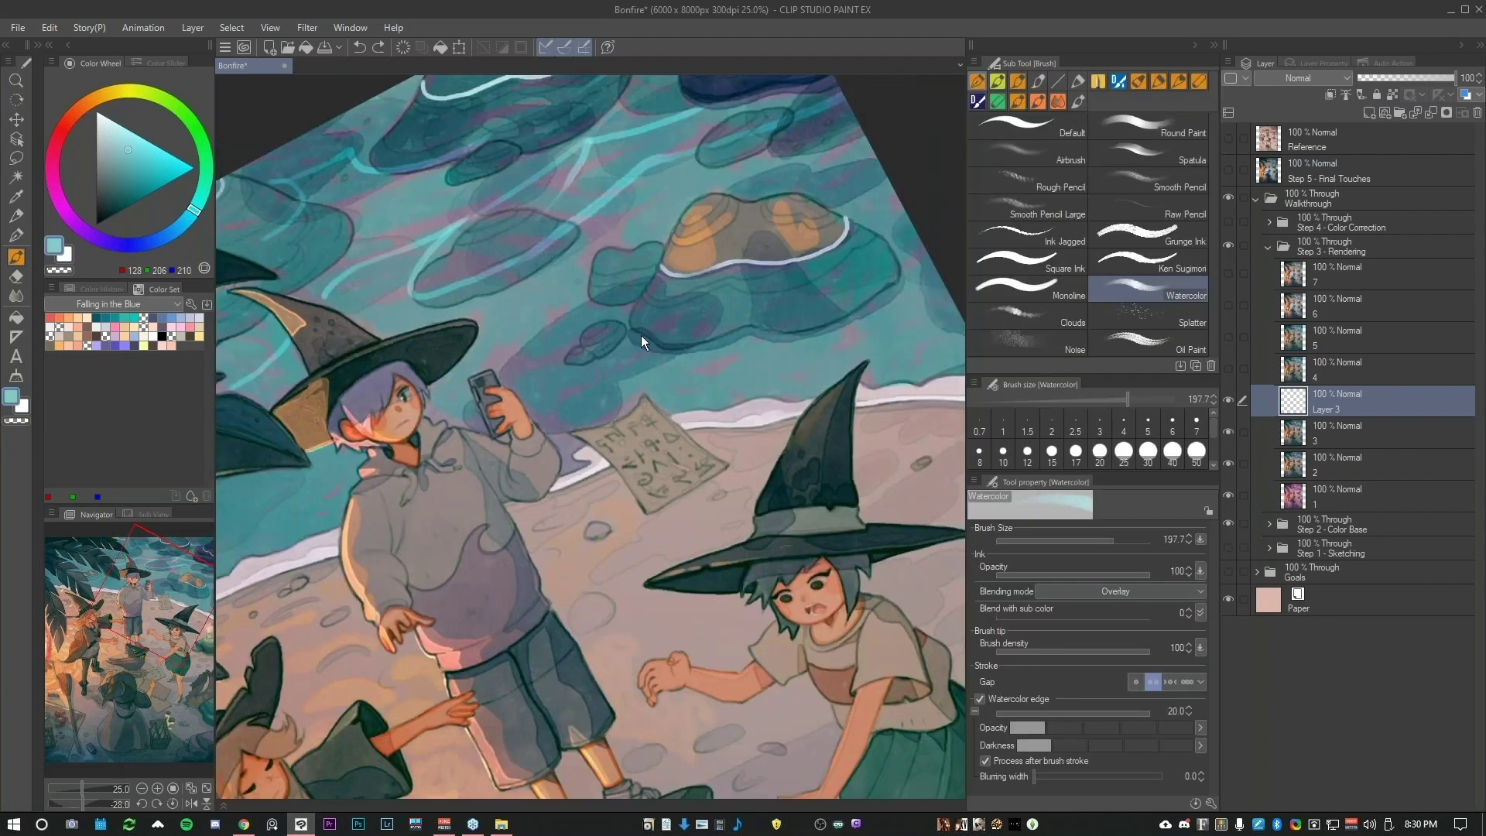
click(1121, 591)
click(1051, 73)
mouse_move(554, 352)
mouse_down()
mouse_move(604, 321)
mouse_move(801, 275)
mouse_move(874, 287)
mouse_move(863, 341)
mouse_move(542, 383)
mouse_move(589, 302)
mouse_move(634, 271)
mouse_up()
mouse_move(503, 263)
mouse_down()
mouse_move(476, 380)
mouse_move(573, 410)
mouse_move(859, 356)
mouse_move(905, 286)
mouse_up()
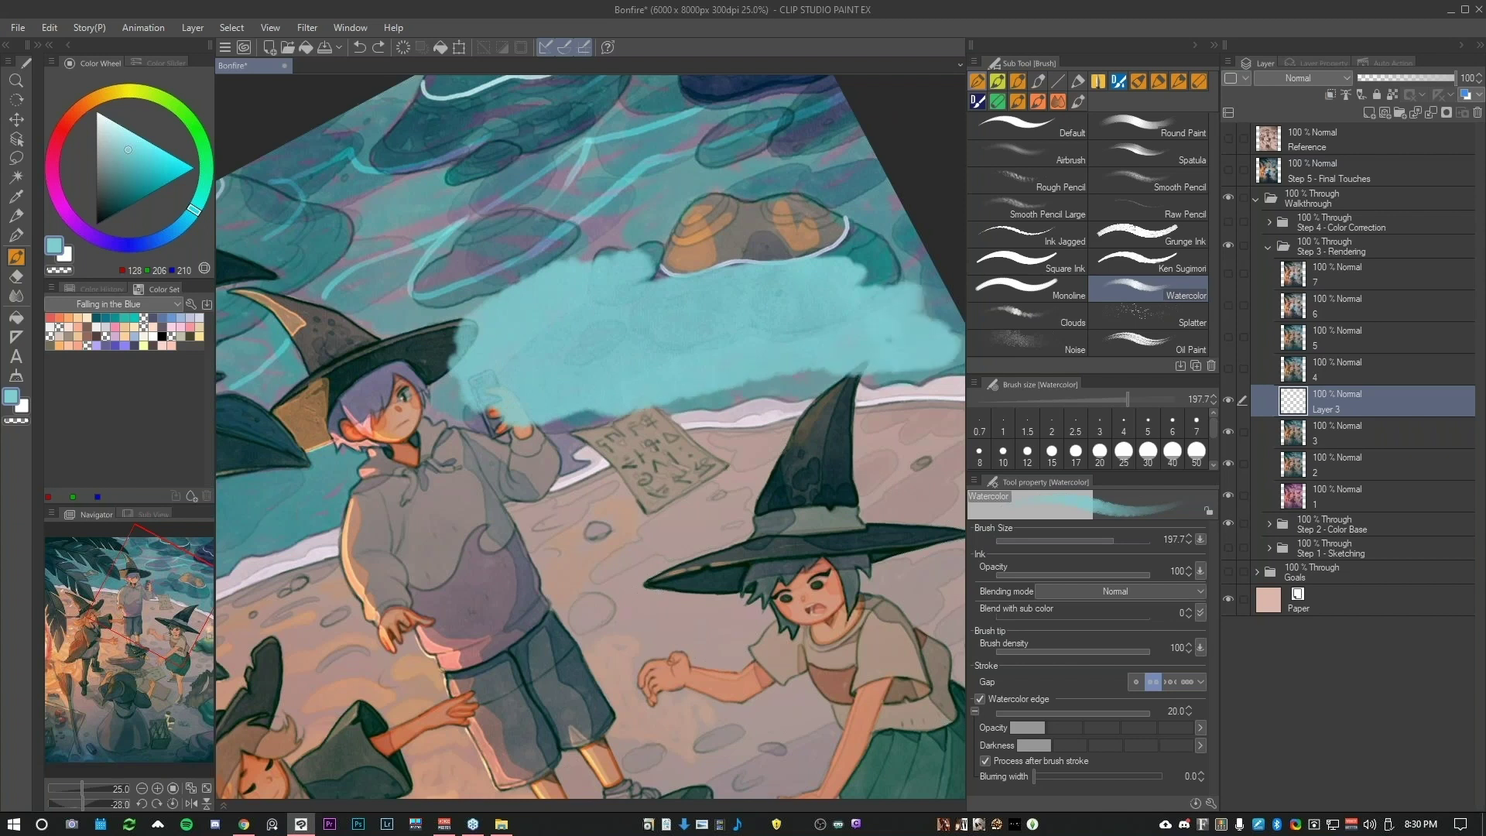
Erase the turquoise spill from the phone, hand, sleeve and hat of the standing character with the Hard eraser.
key(e)
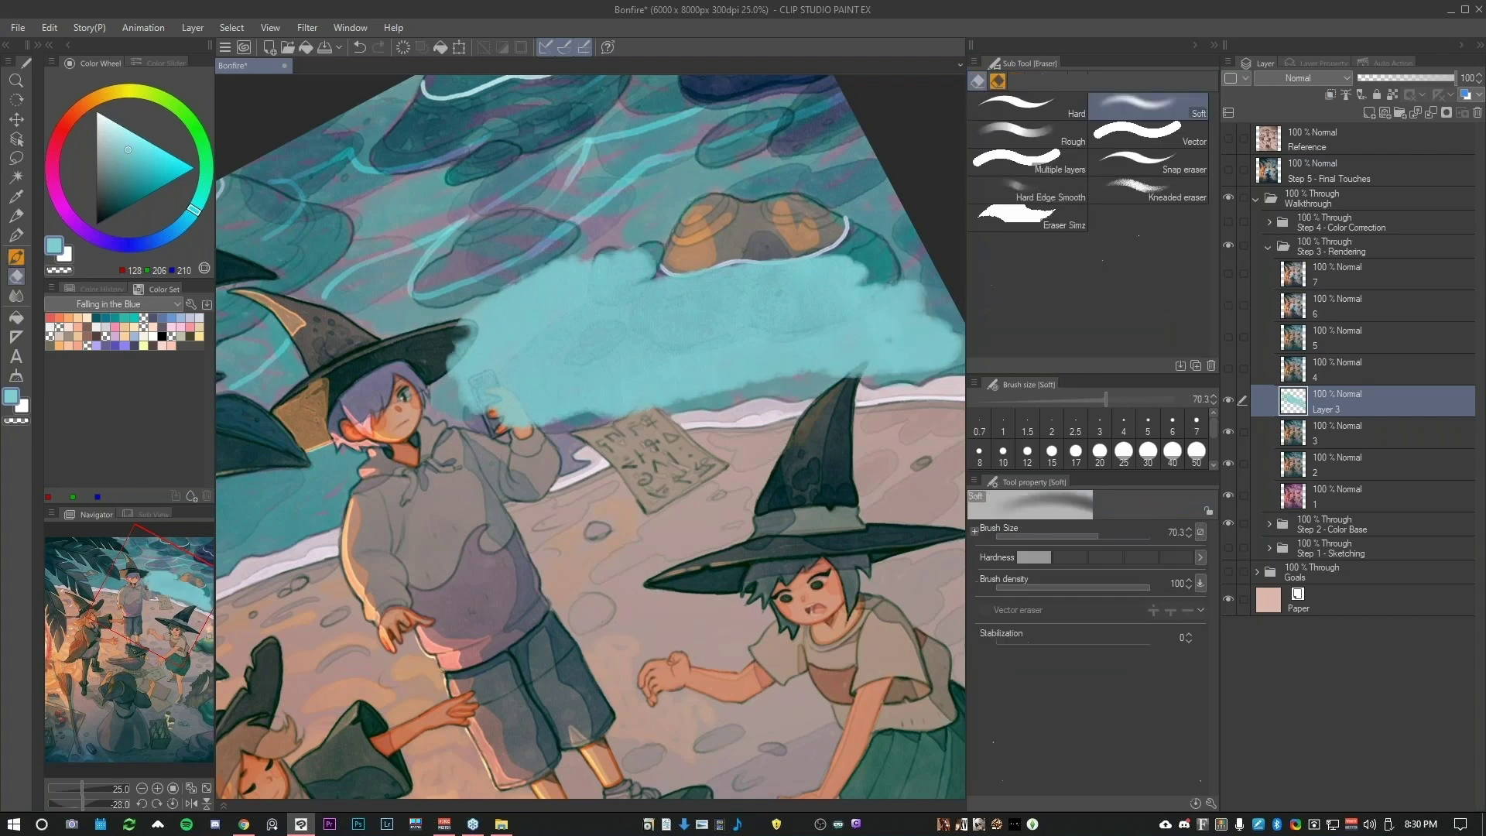
key(ctrl+z)
click(1027, 106)
mouse_move(455, 337)
mouse_down()
mouse_move(470, 325)
mouse_move(456, 350)
mouse_move(486, 411)
mouse_move(495, 381)
mouse_move(499, 412)
mouse_move(513, 412)
mouse_move(504, 425)
mouse_up()
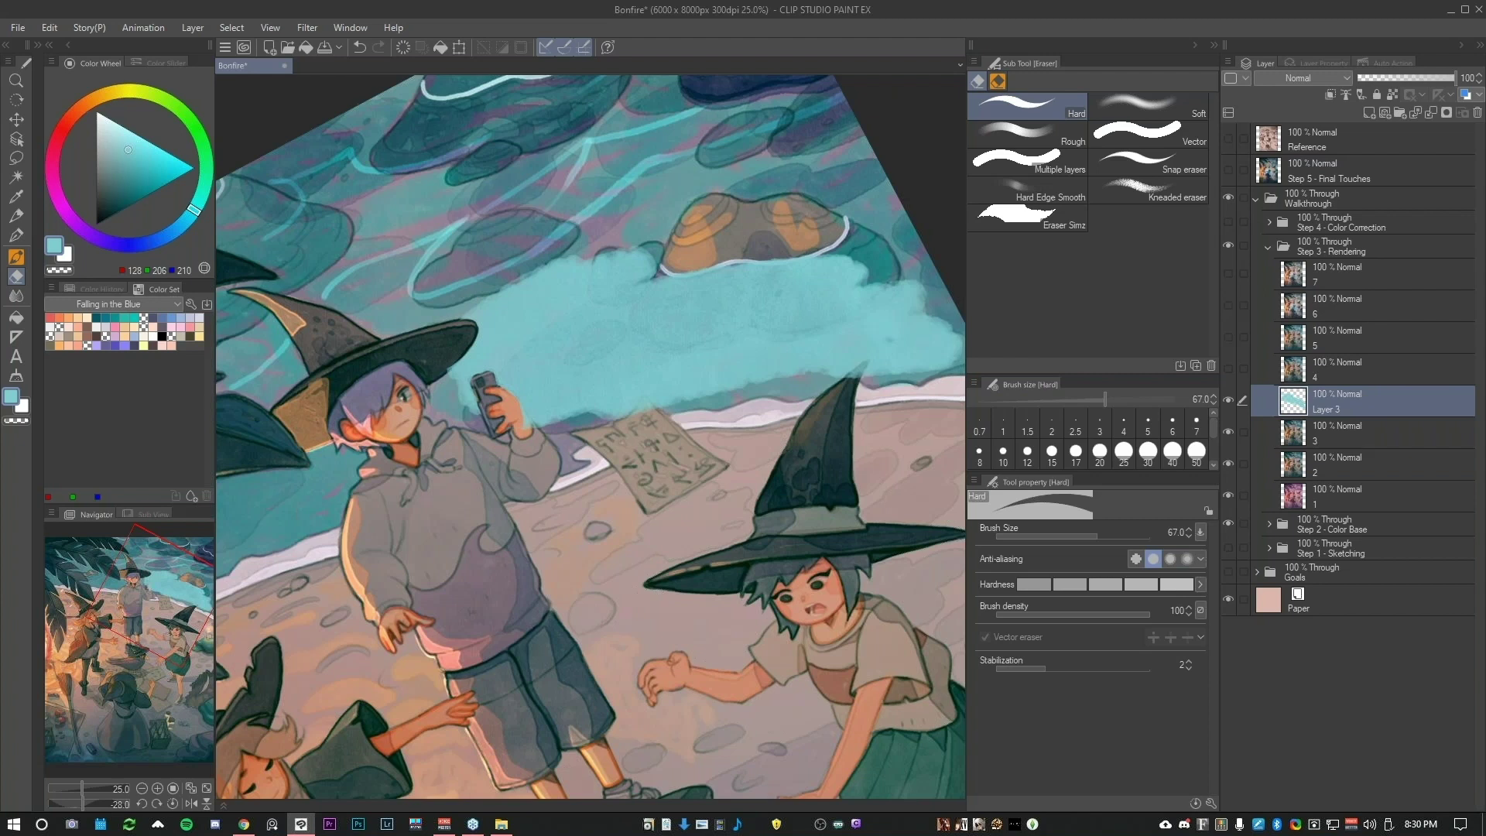
mouse_move(658, 393)
mouse_down()
mouse_move(682, 366)
mouse_move(736, 398)
mouse_move(612, 274)
mouse_up()
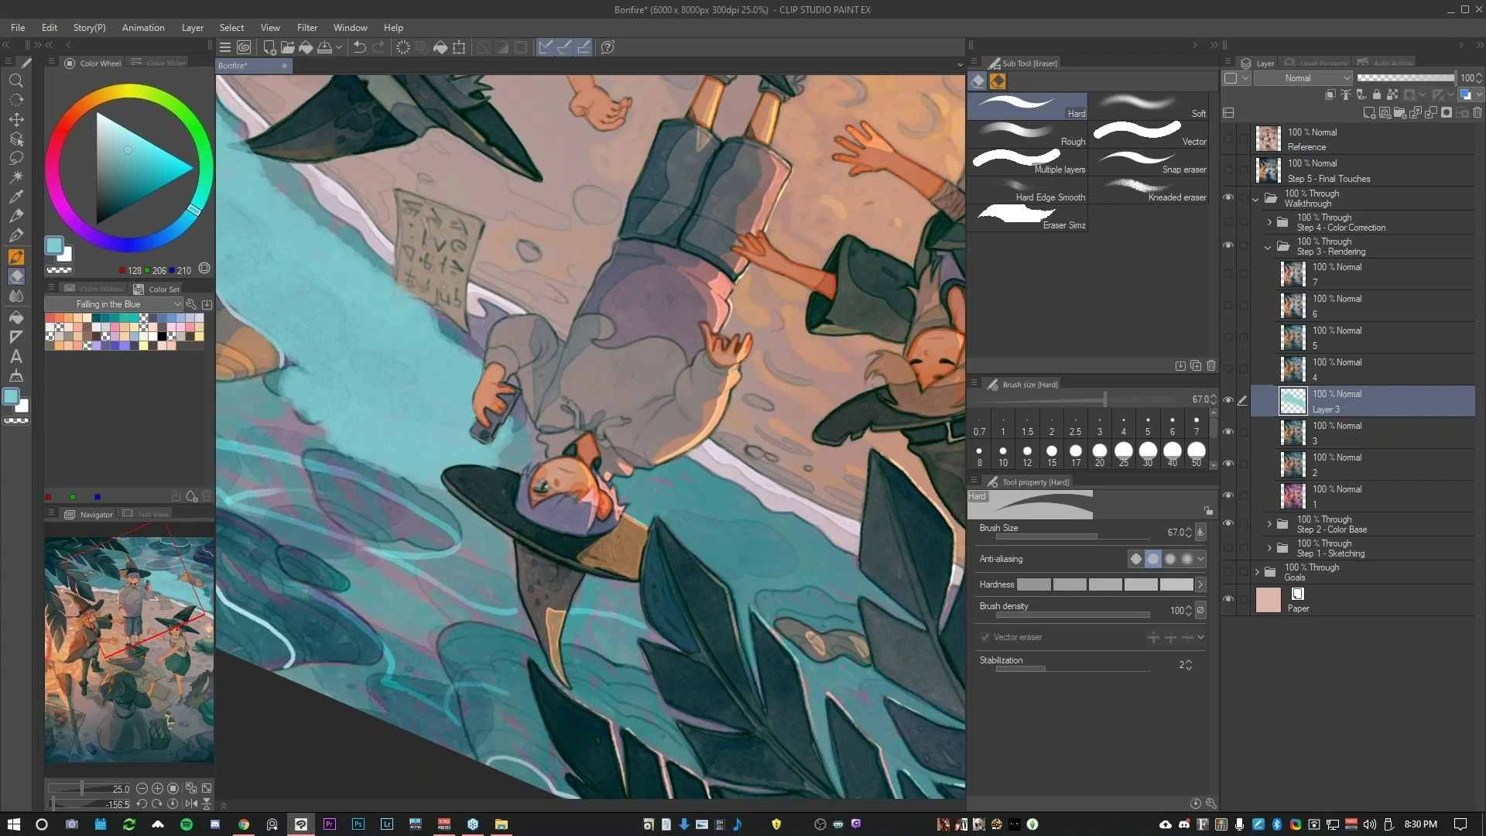
drag(523, 405, 624, 273)
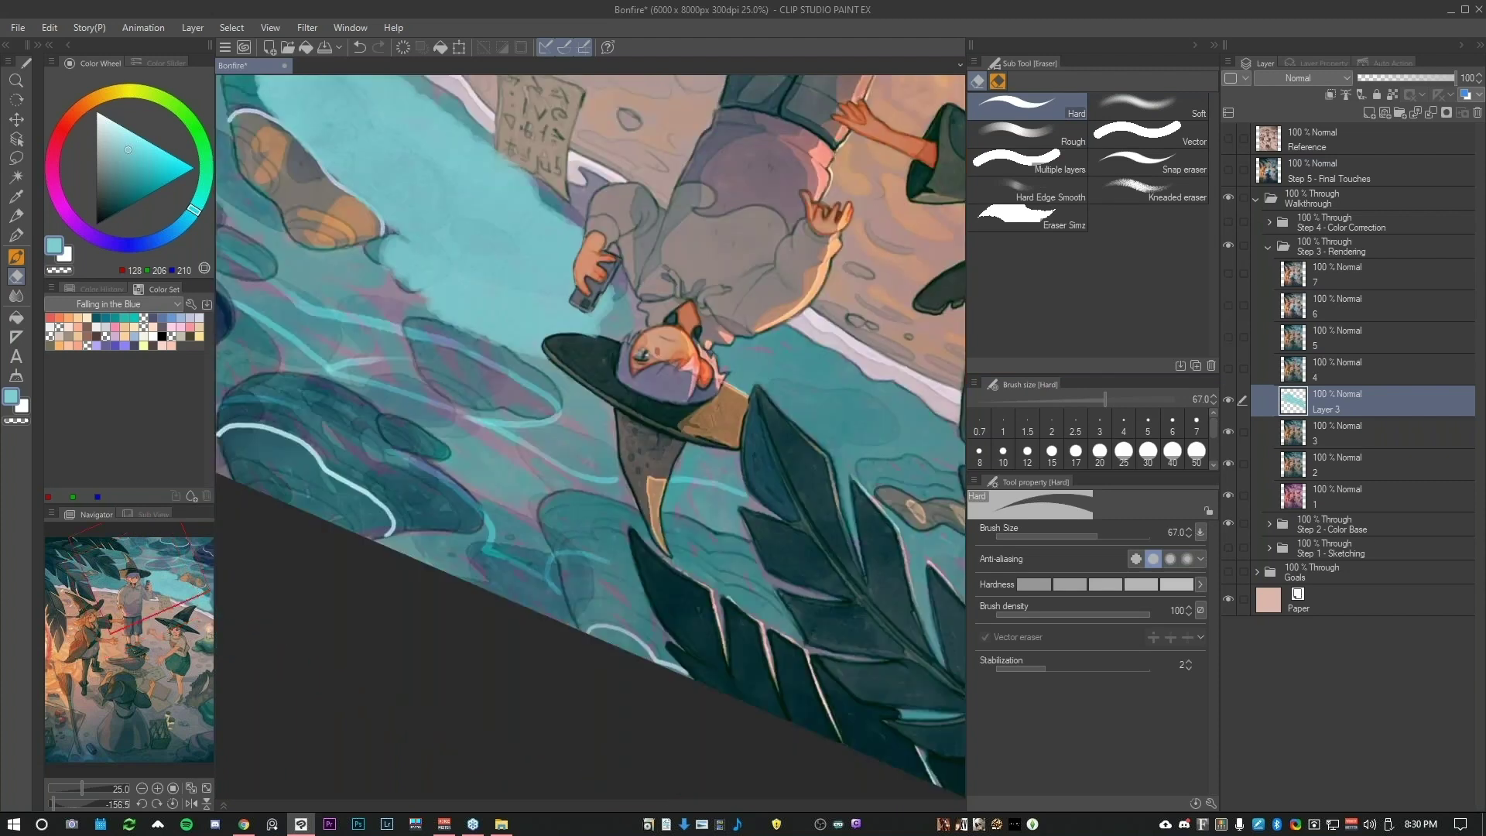
drag(708, 333, 724, 369)
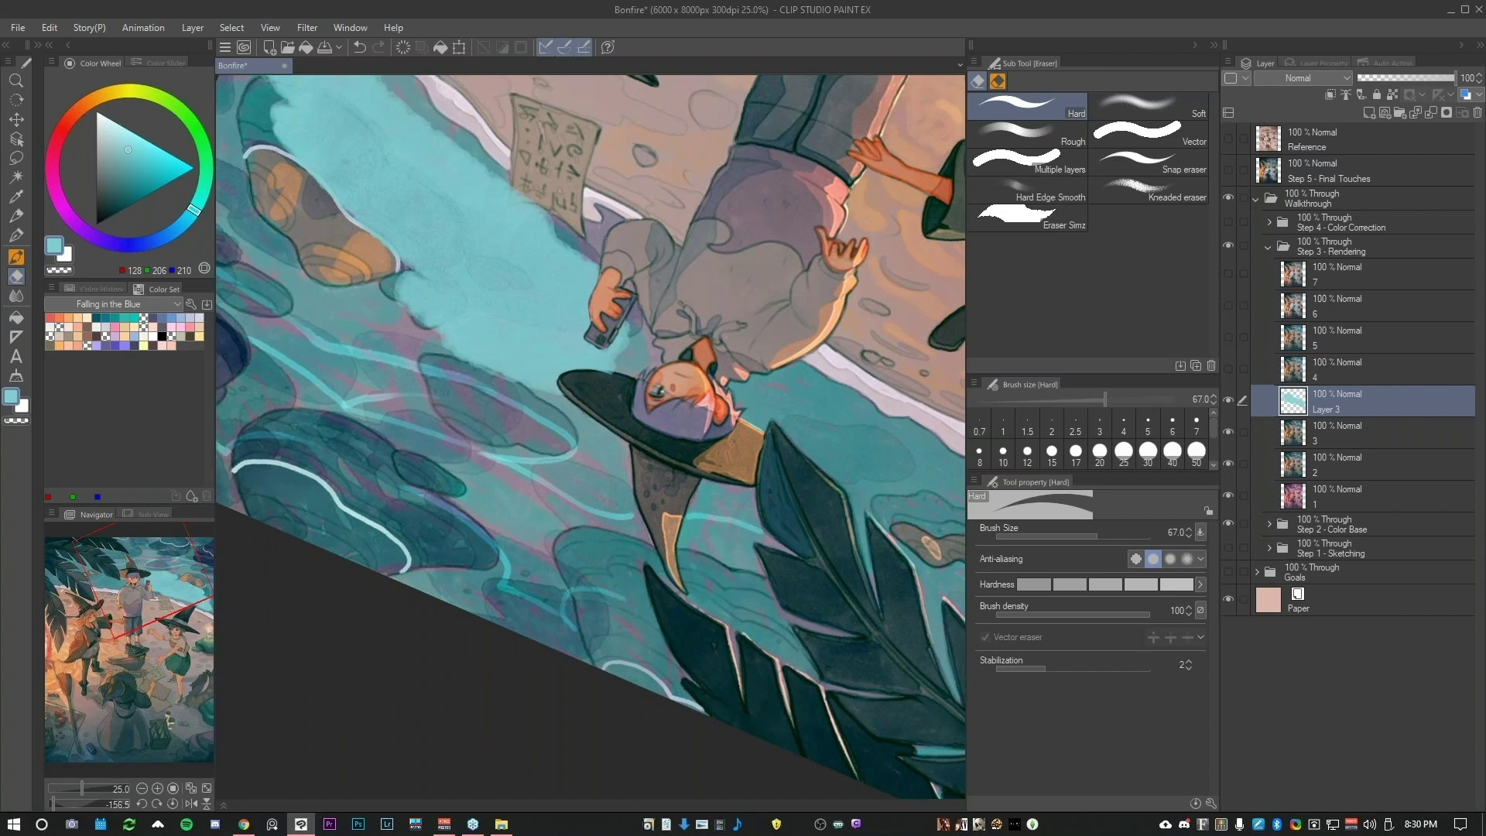
Erase the turquoise spill from the crouching character's hat tip, and try trimming the patch along the striped rock's edge.
mouse_move(673, 325)
mouse_down()
mouse_move(649, 563)
mouse_move(691, 534)
mouse_up()
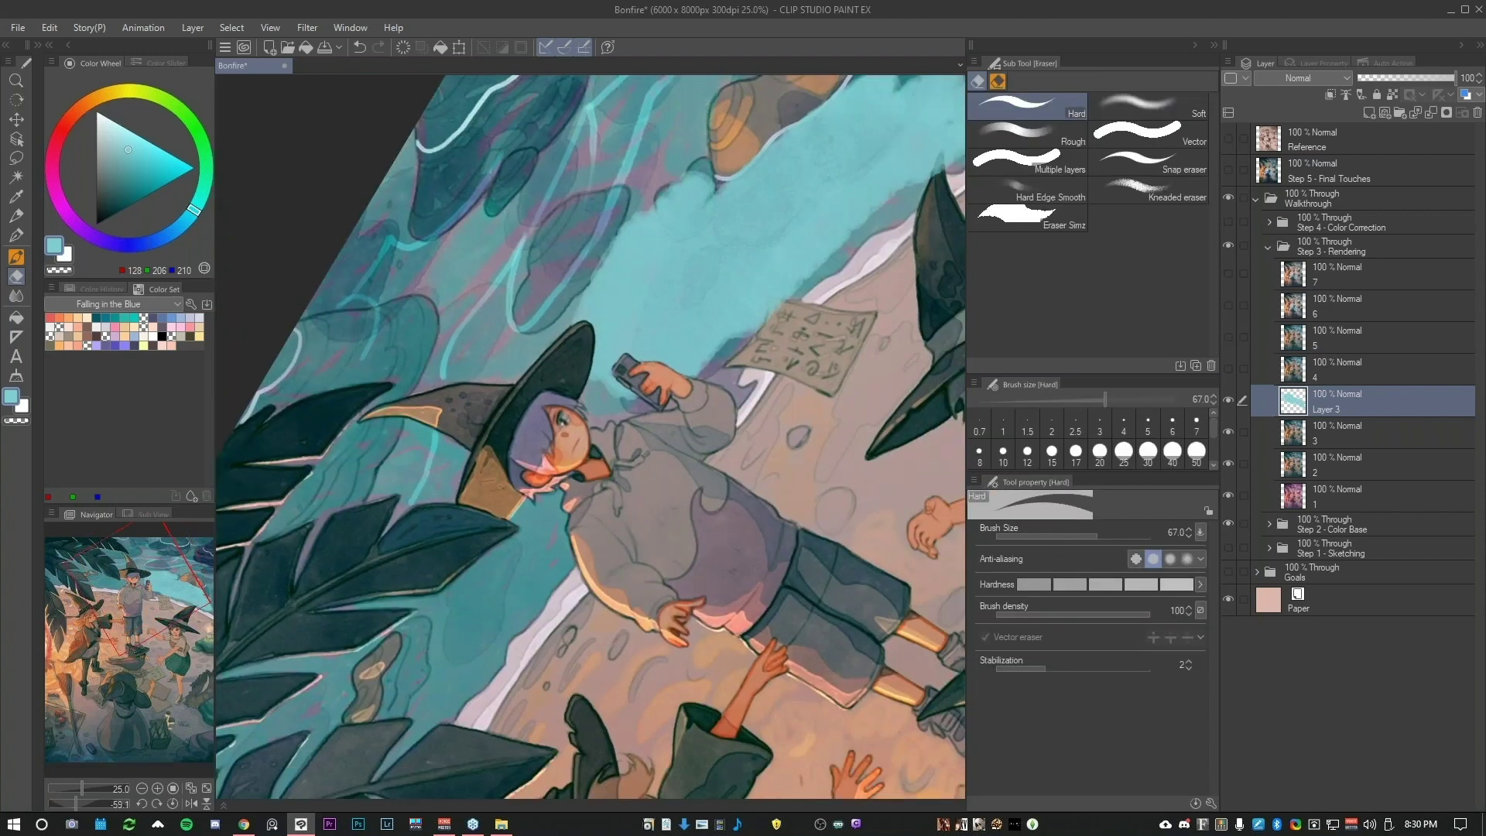
drag(749, 333, 543, 440)
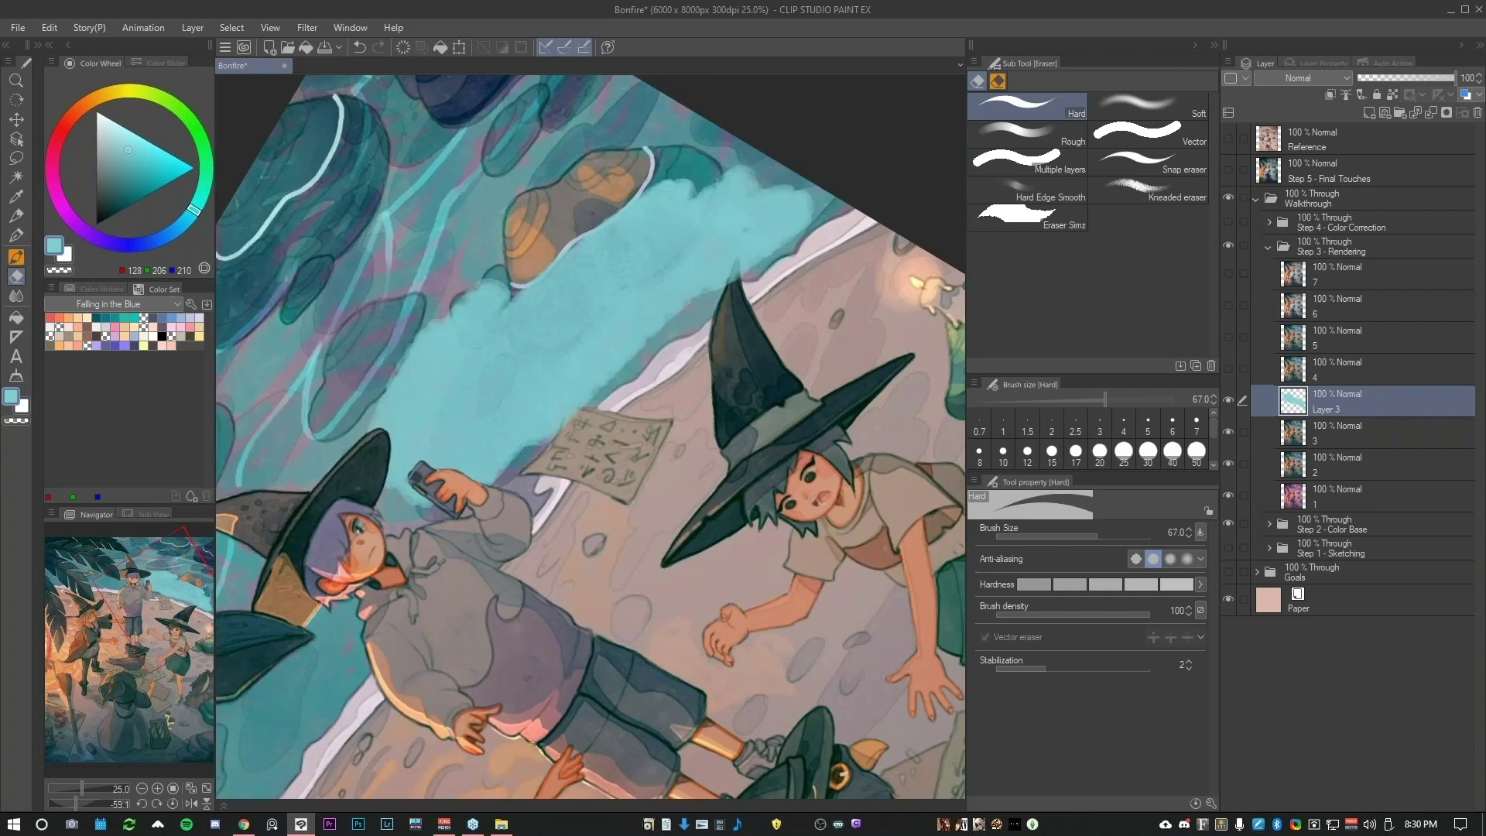
mouse_move(511, 308)
mouse_down()
mouse_move(571, 284)
mouse_move(595, 246)
mouse_move(692, 181)
mouse_up()
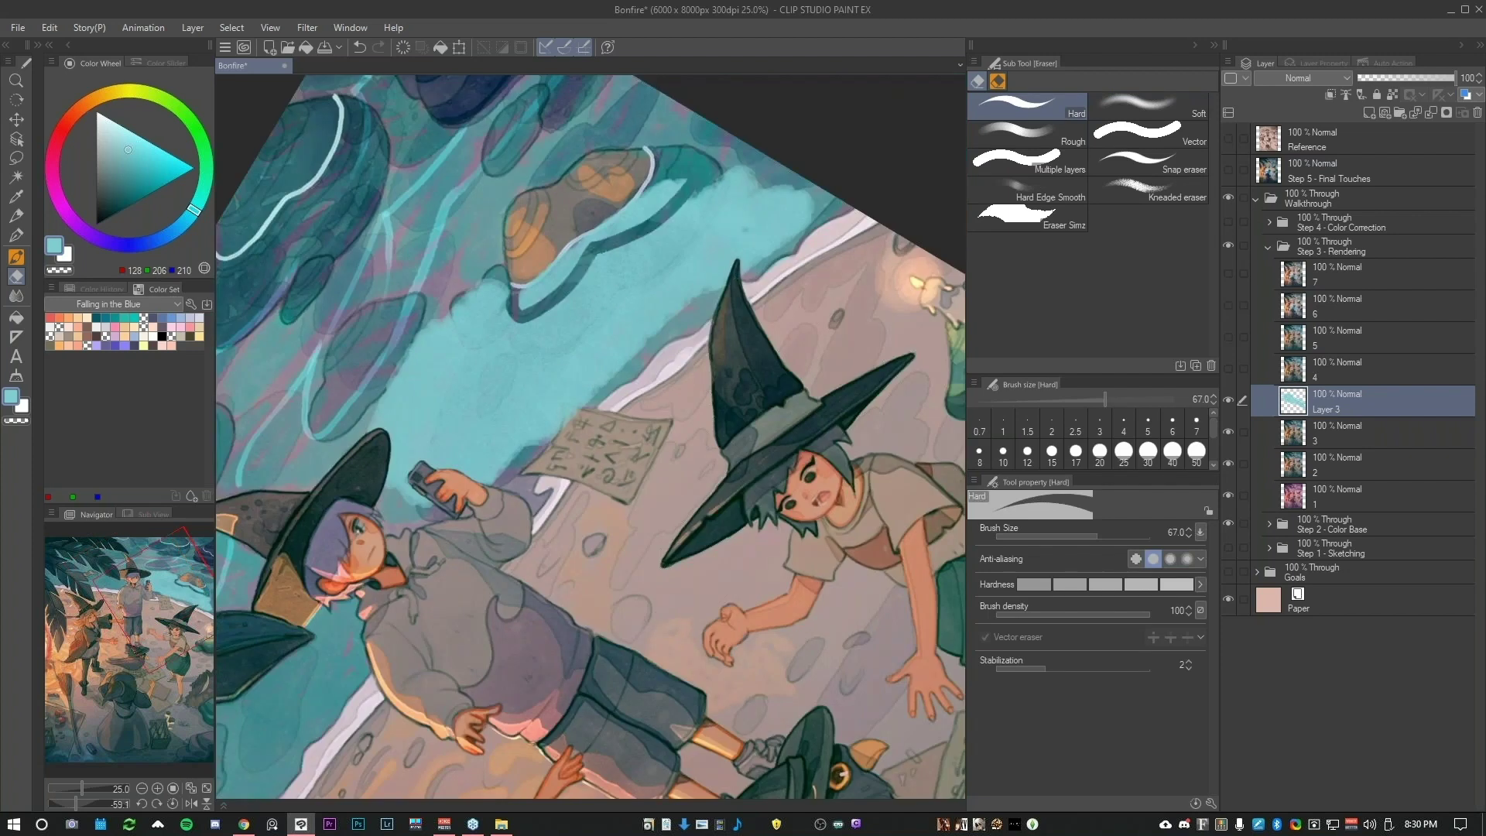
key(ctrl+z)
drag(491, 284, 572, 254)
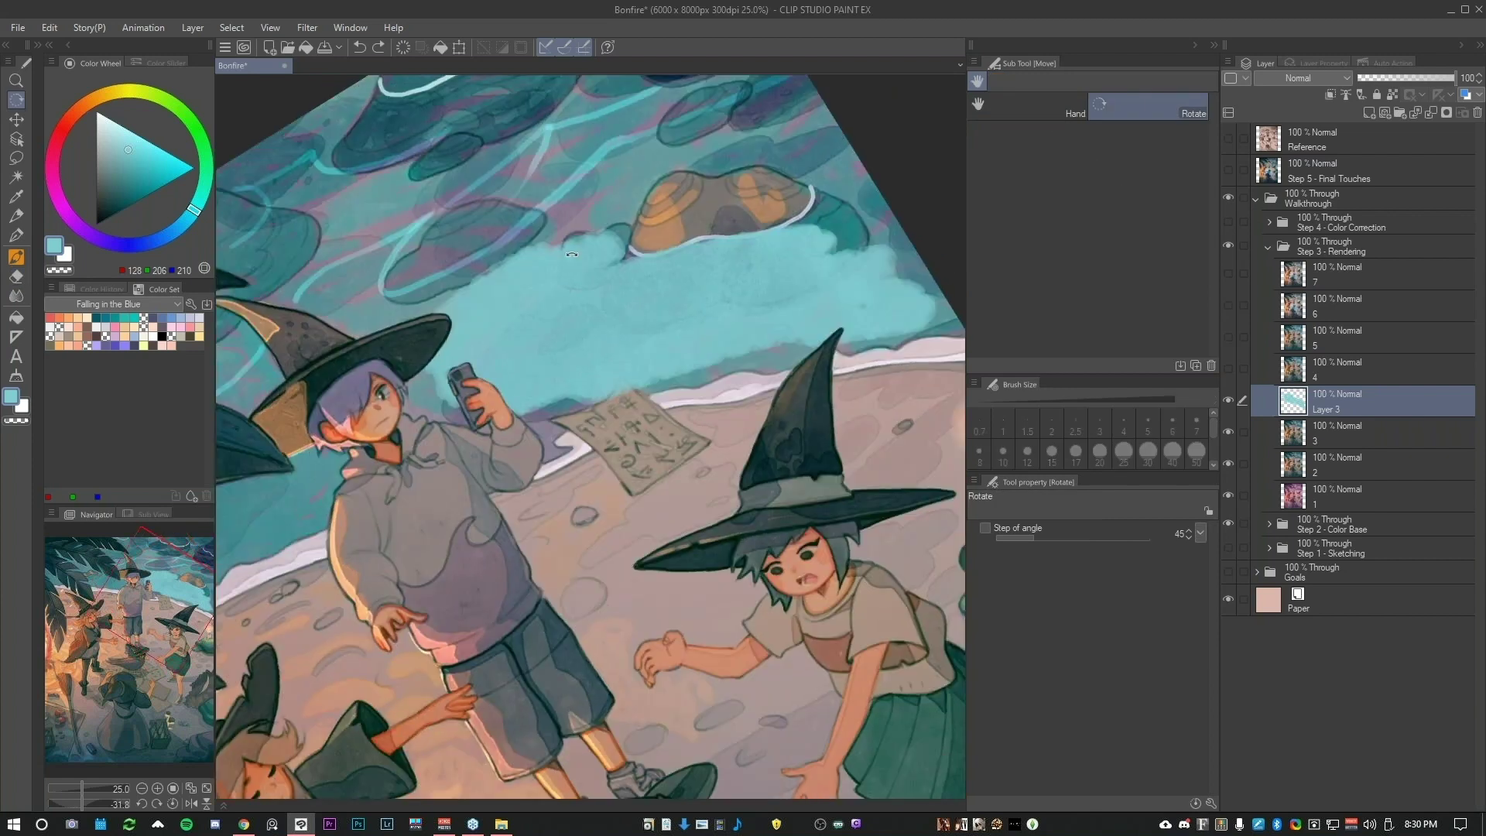
Lower the turquoise patch layer's opacity to 56%.
key(b)
mouse_move(795, 343)
mouse_down()
mouse_move(776, 329)
mouse_move(870, 400)
mouse_move(830, 335)
mouse_move(843, 287)
mouse_move(705, 323)
mouse_up()
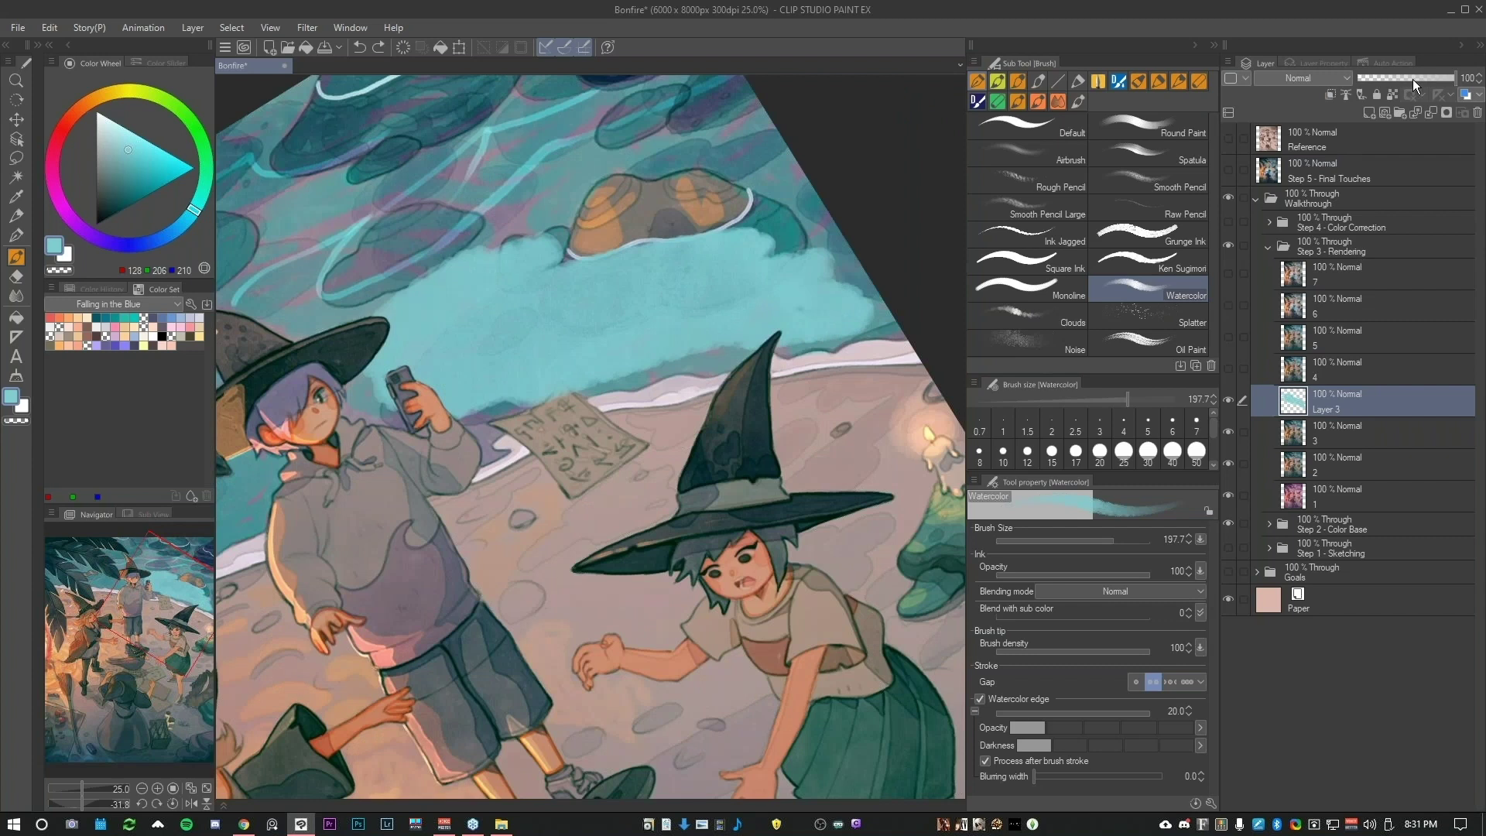
mouse_move(1418, 80)
mouse_down()
mouse_move(1399, 75)
mouse_move(1414, 77)
mouse_up()
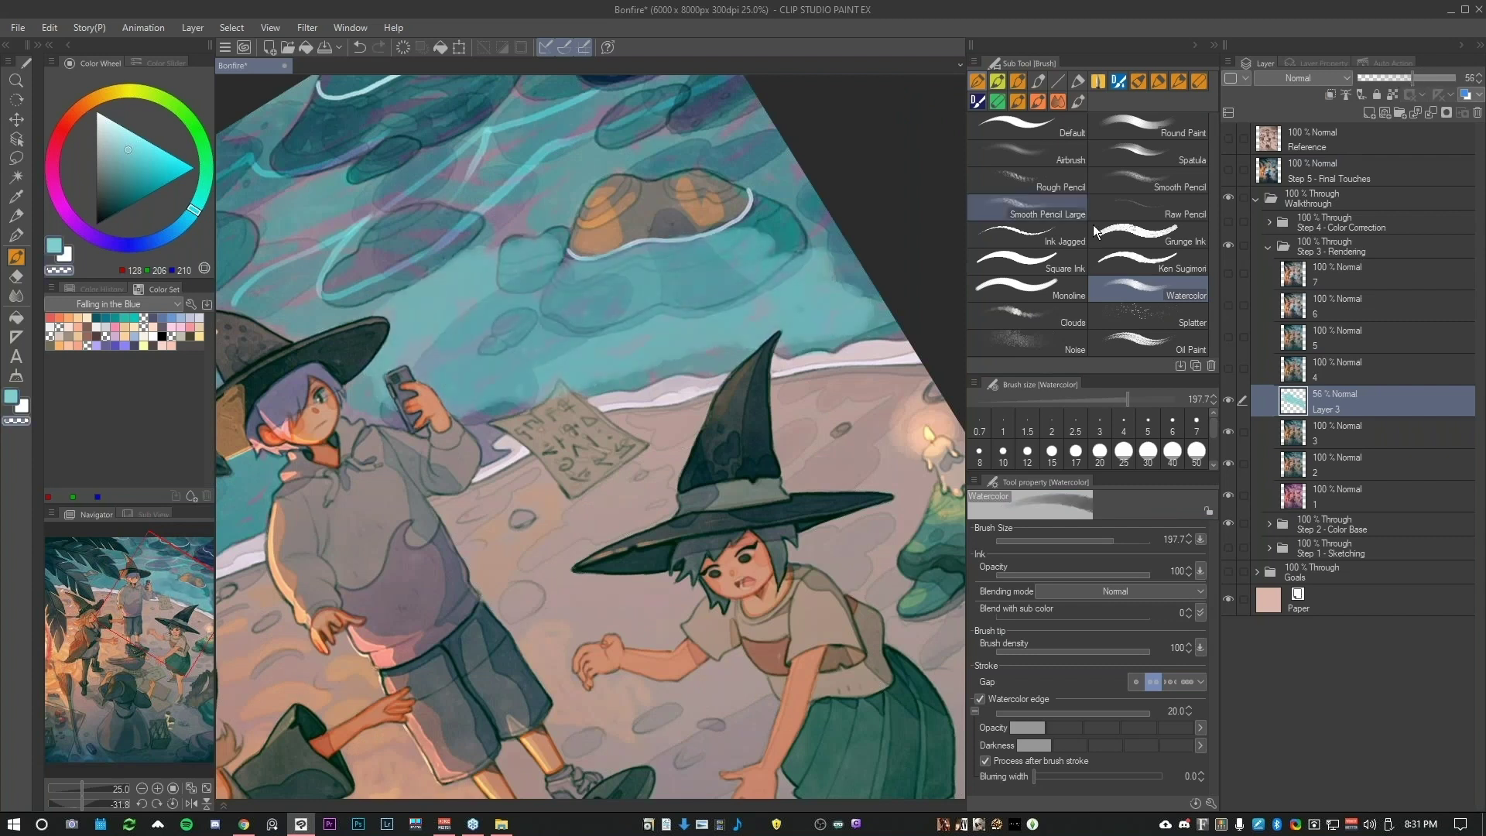
Carve soft openings into the turquoise patch around the striped rock and shallows using the Watercolor brush with transparent colour, size 139.9.
drag(548, 325, 576, 315)
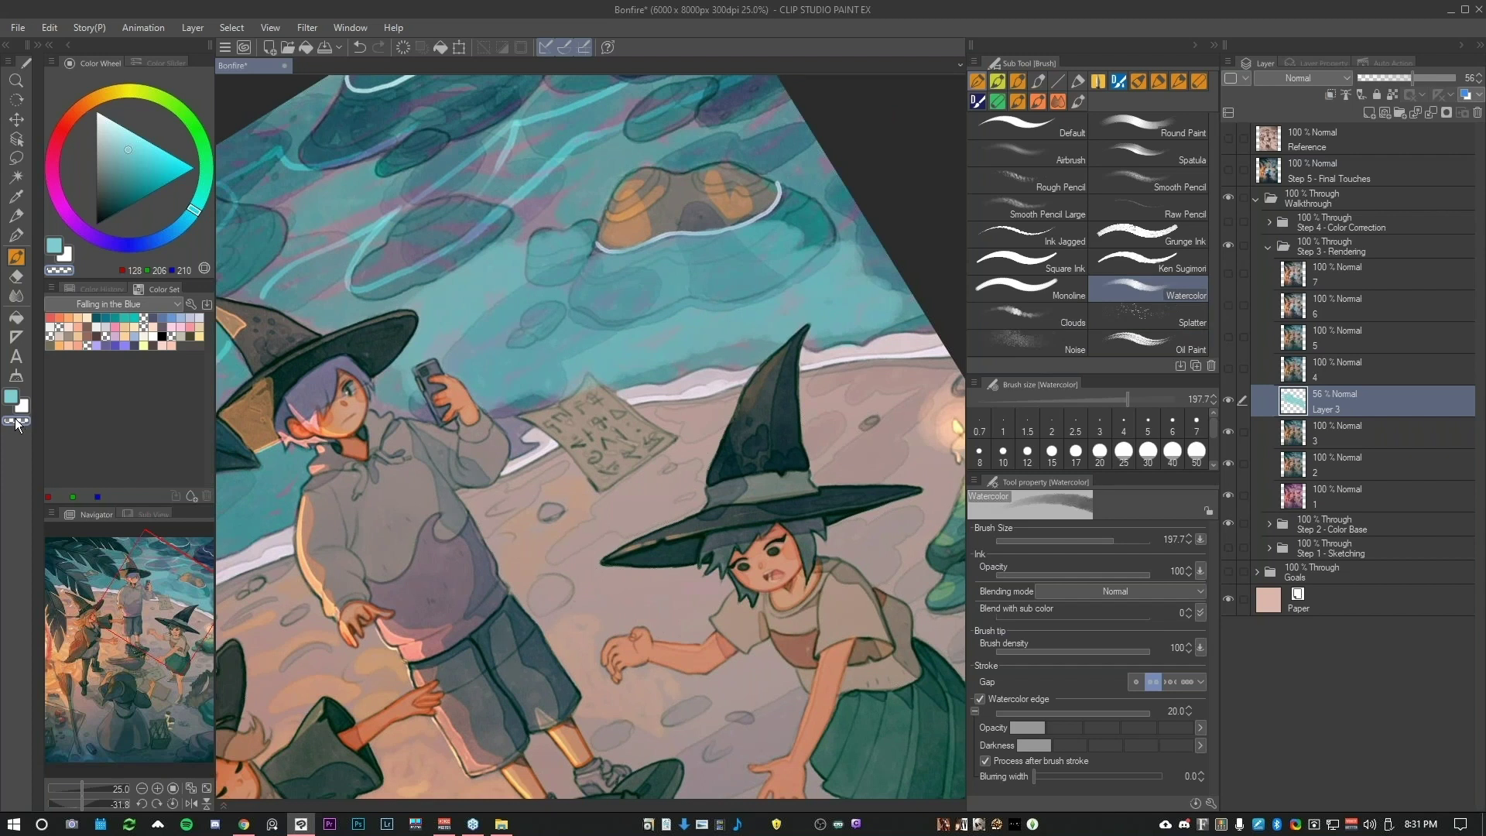
mouse_move(546, 237)
mouse_down()
mouse_move(520, 248)
mouse_move(569, 254)
mouse_up()
key(ctrl+z)
key([)
mouse_move(488, 283)
mouse_down()
mouse_move(569, 244)
mouse_move(525, 249)
mouse_up()
mouse_move(546, 300)
mouse_down()
mouse_move(600, 267)
mouse_move(532, 328)
mouse_up()
mouse_move(585, 316)
mouse_down()
mouse_move(650, 273)
mouse_move(596, 290)
mouse_up()
mouse_move(763, 274)
mouse_down()
mouse_move(682, 313)
mouse_move(720, 298)
mouse_move(697, 242)
mouse_move(773, 233)
mouse_move(713, 261)
mouse_up()
mouse_move(759, 309)
mouse_down()
mouse_move(696, 282)
mouse_move(834, 271)
mouse_move(770, 284)
mouse_up()
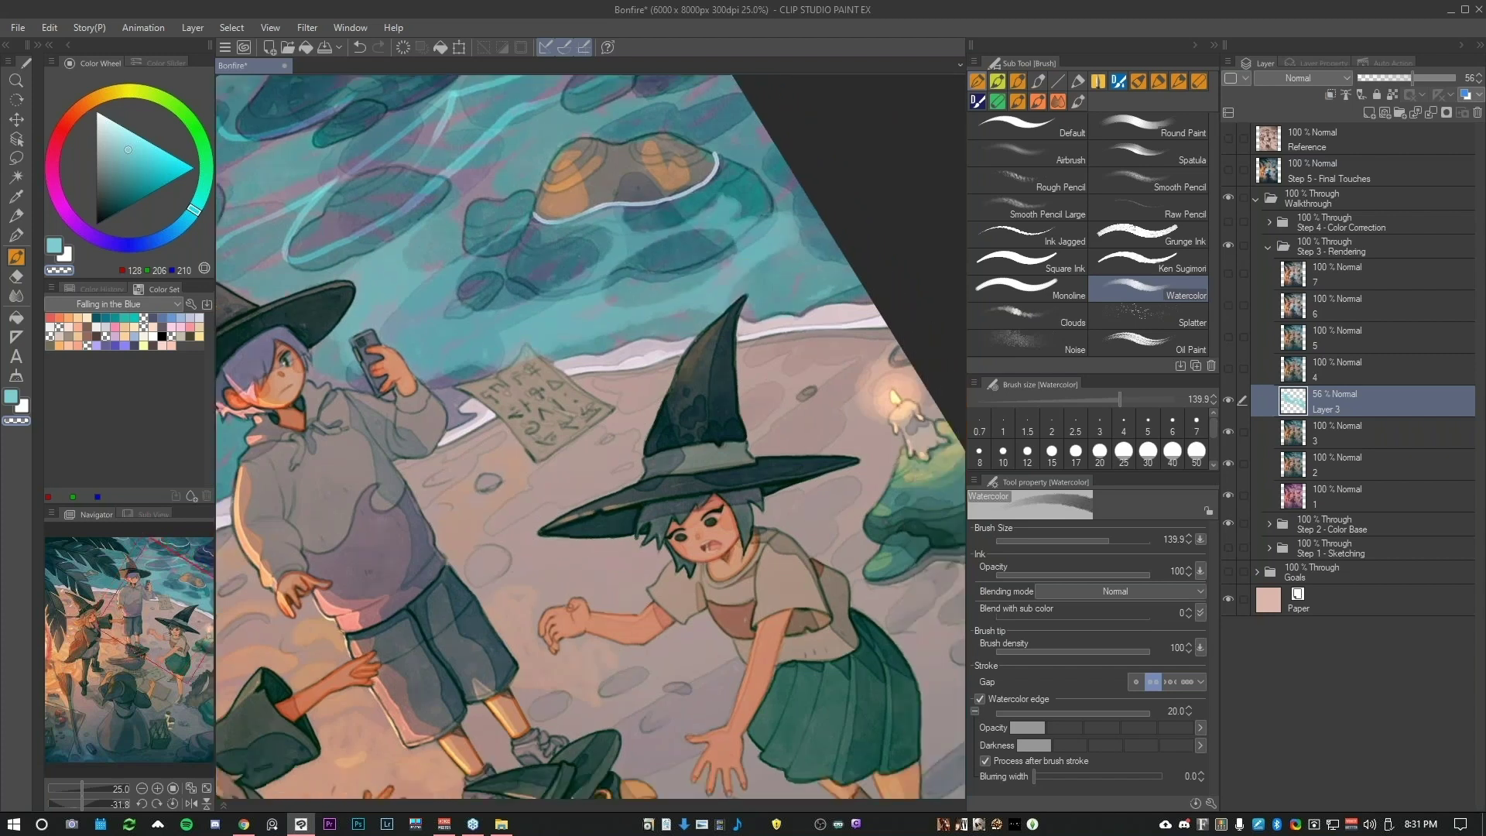
Soften the turquoise patch beside the standing character's hat with transparent strokes, and review the whole illustration upright.
drag(588, 433, 695, 373)
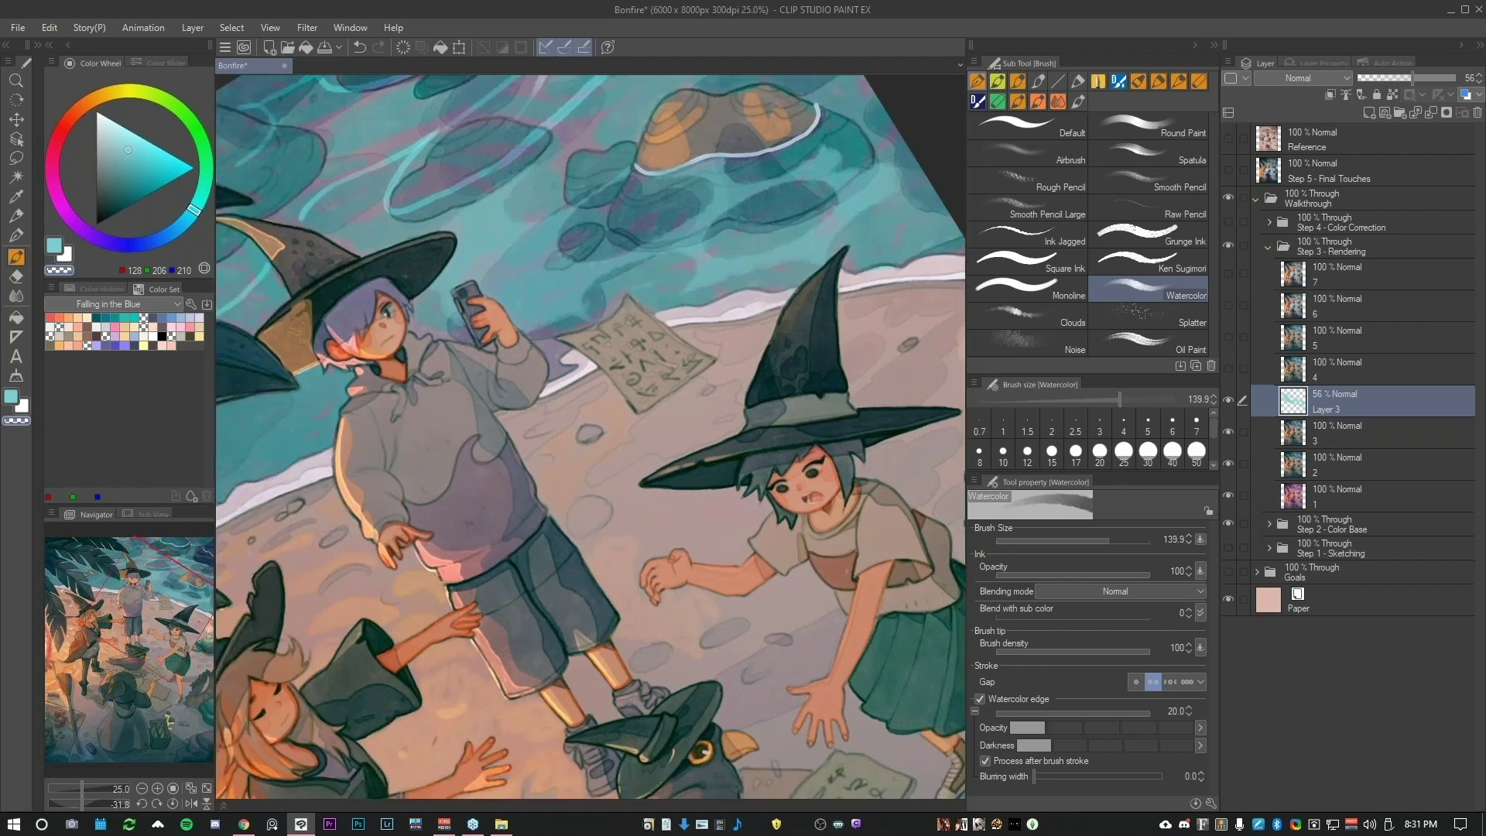
mouse_move(476, 255)
mouse_down()
mouse_move(534, 295)
mouse_move(457, 311)
mouse_up()
drag(453, 227, 480, 244)
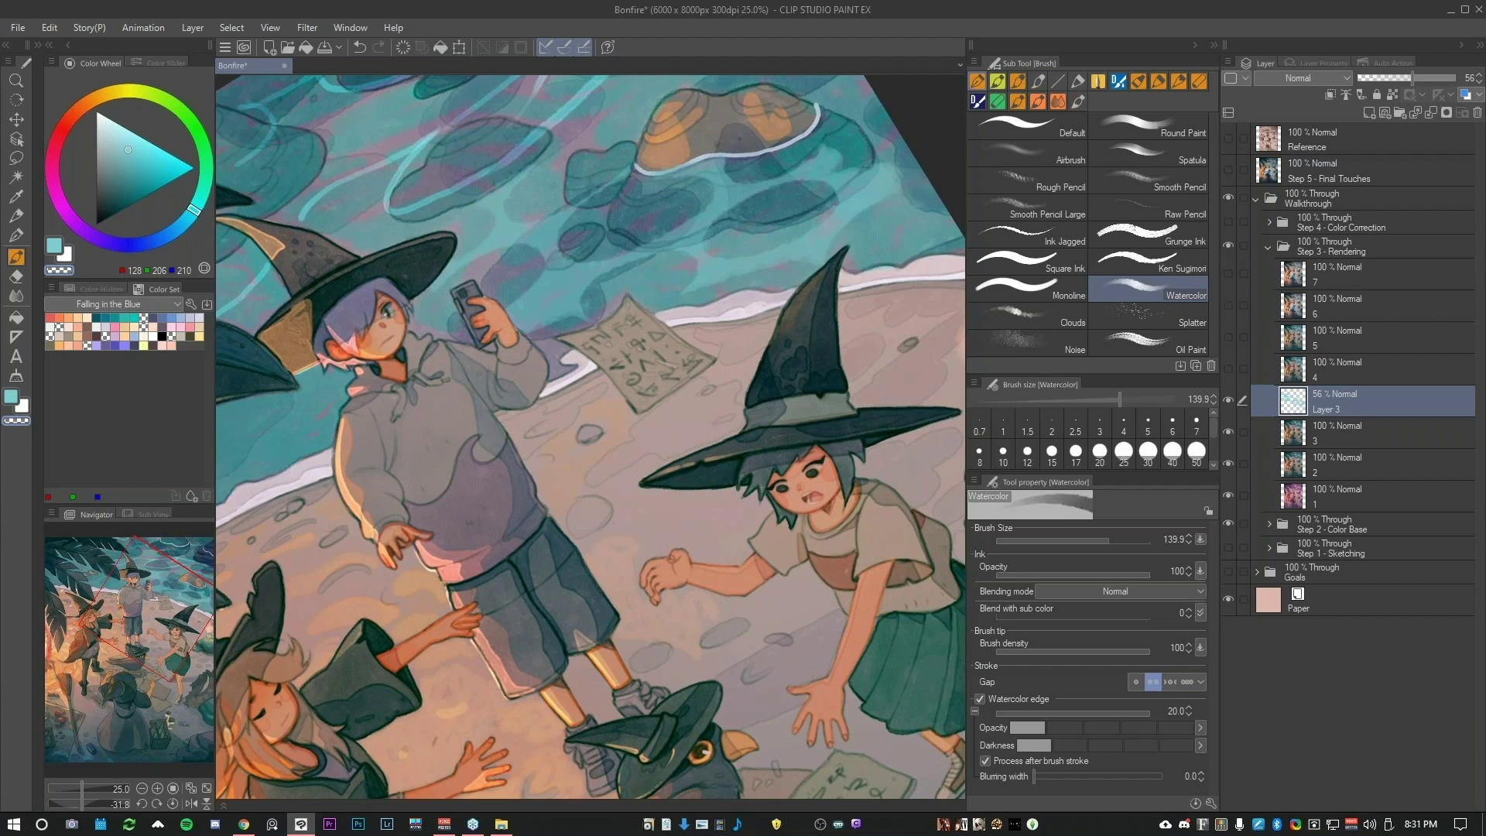
scroll(894, 328, down, 2)
key(shift+space)
double_click(789, 421)
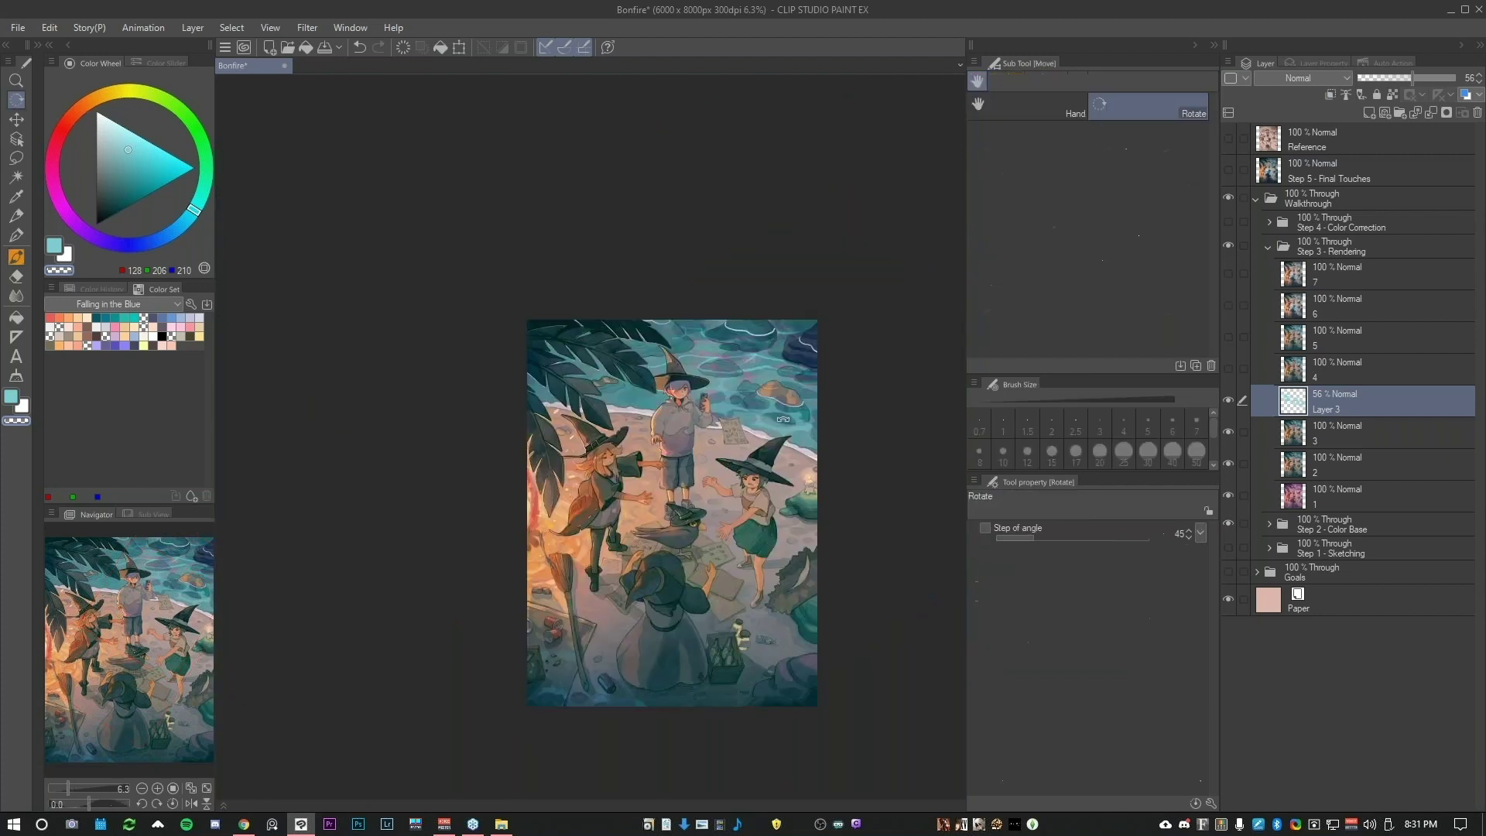
Make layer 4 in the Step 3 - Rendering folder visible and inspect the sea and the figures on the beach.
scroll(789, 421, up, 1)
drag(616, 478, 514, 396)
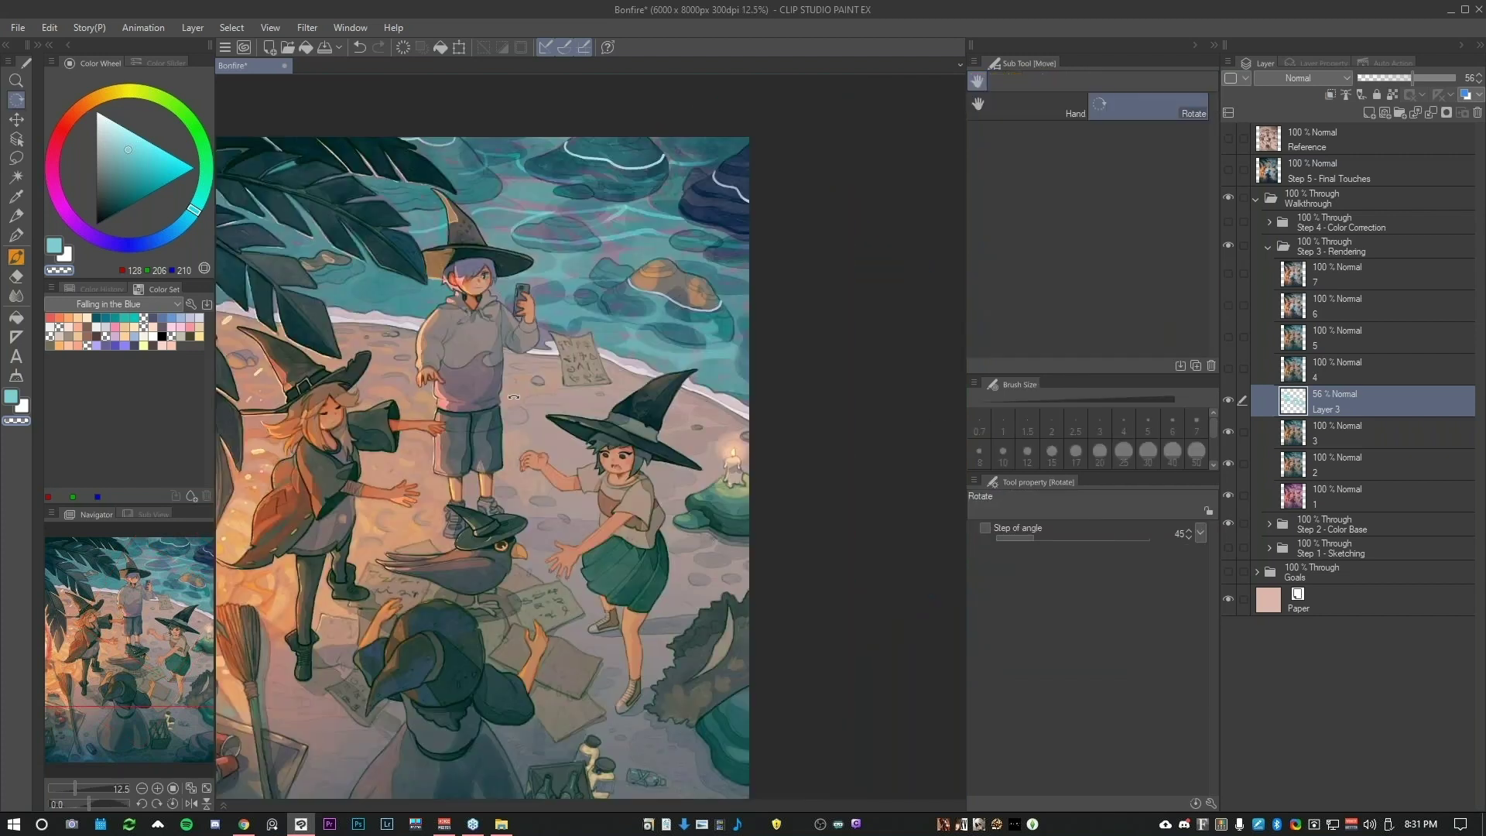
drag(712, 353, 647, 300)
mouse_move(709, 510)
mouse_down()
mouse_move(687, 517)
mouse_move(773, 527)
mouse_up()
key(shift+space)
double_click(741, 328)
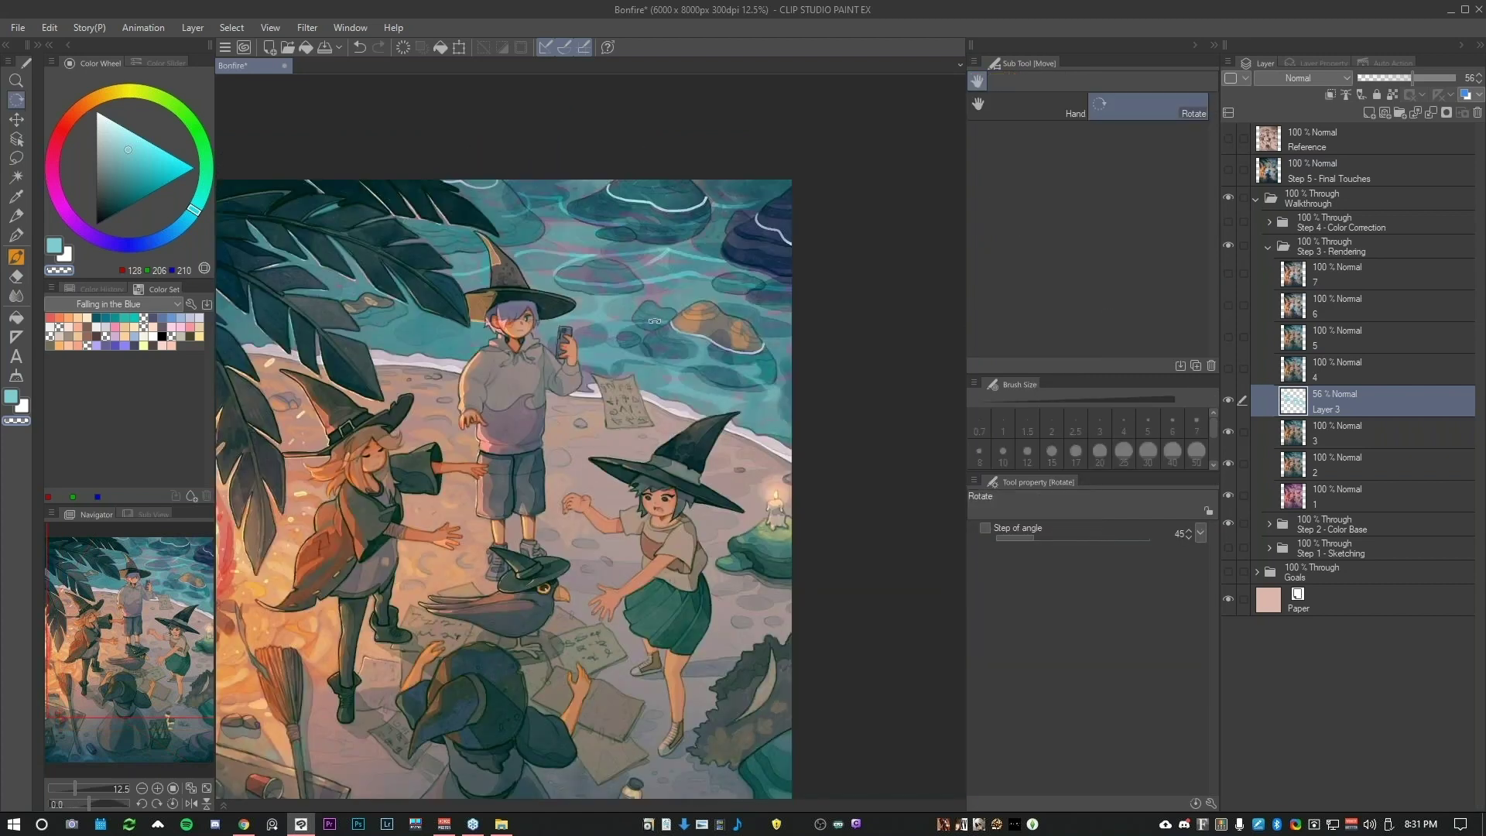
drag(682, 295, 740, 323)
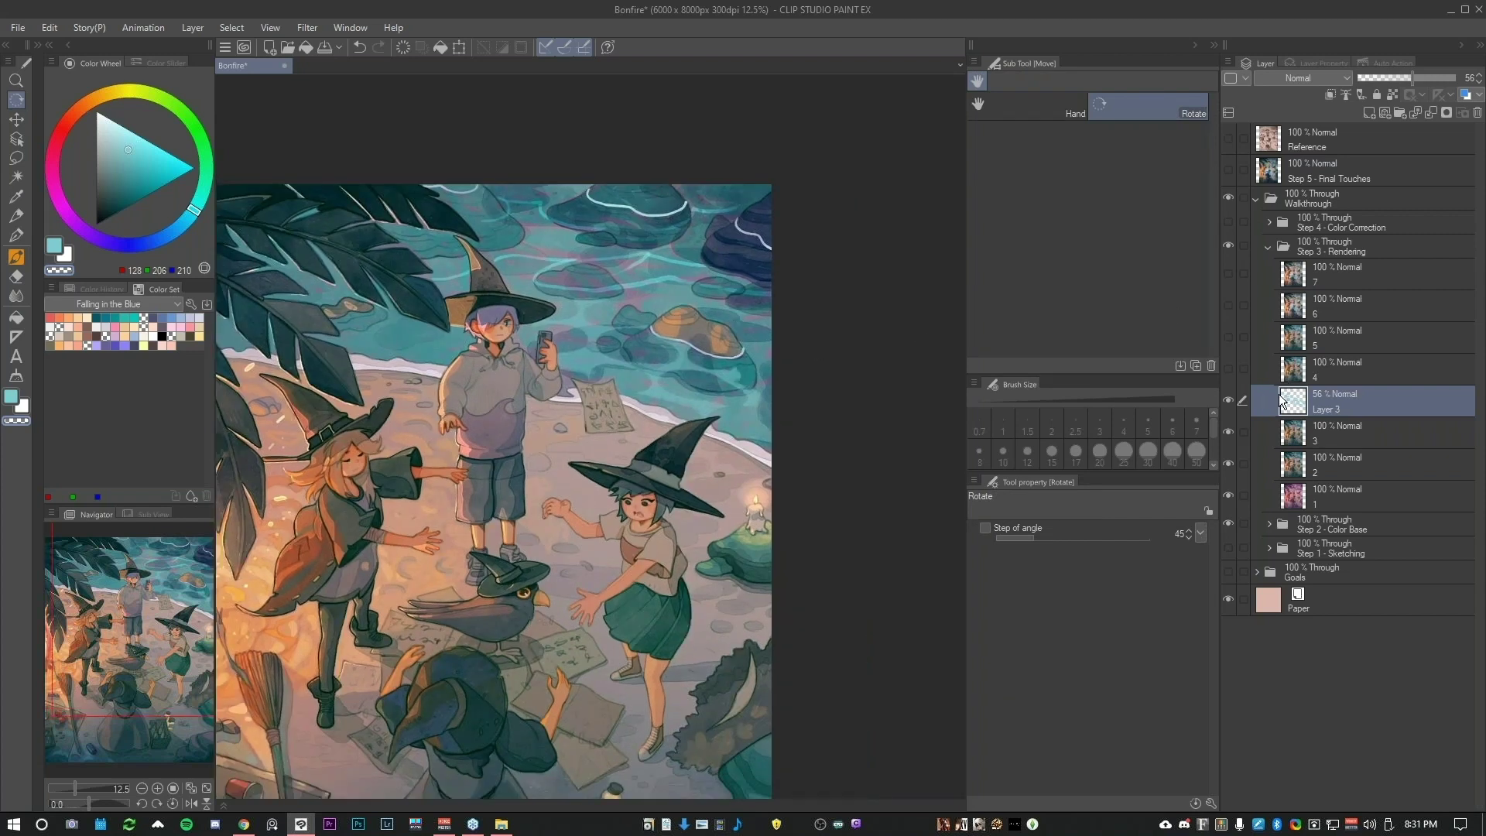
click(1228, 369)
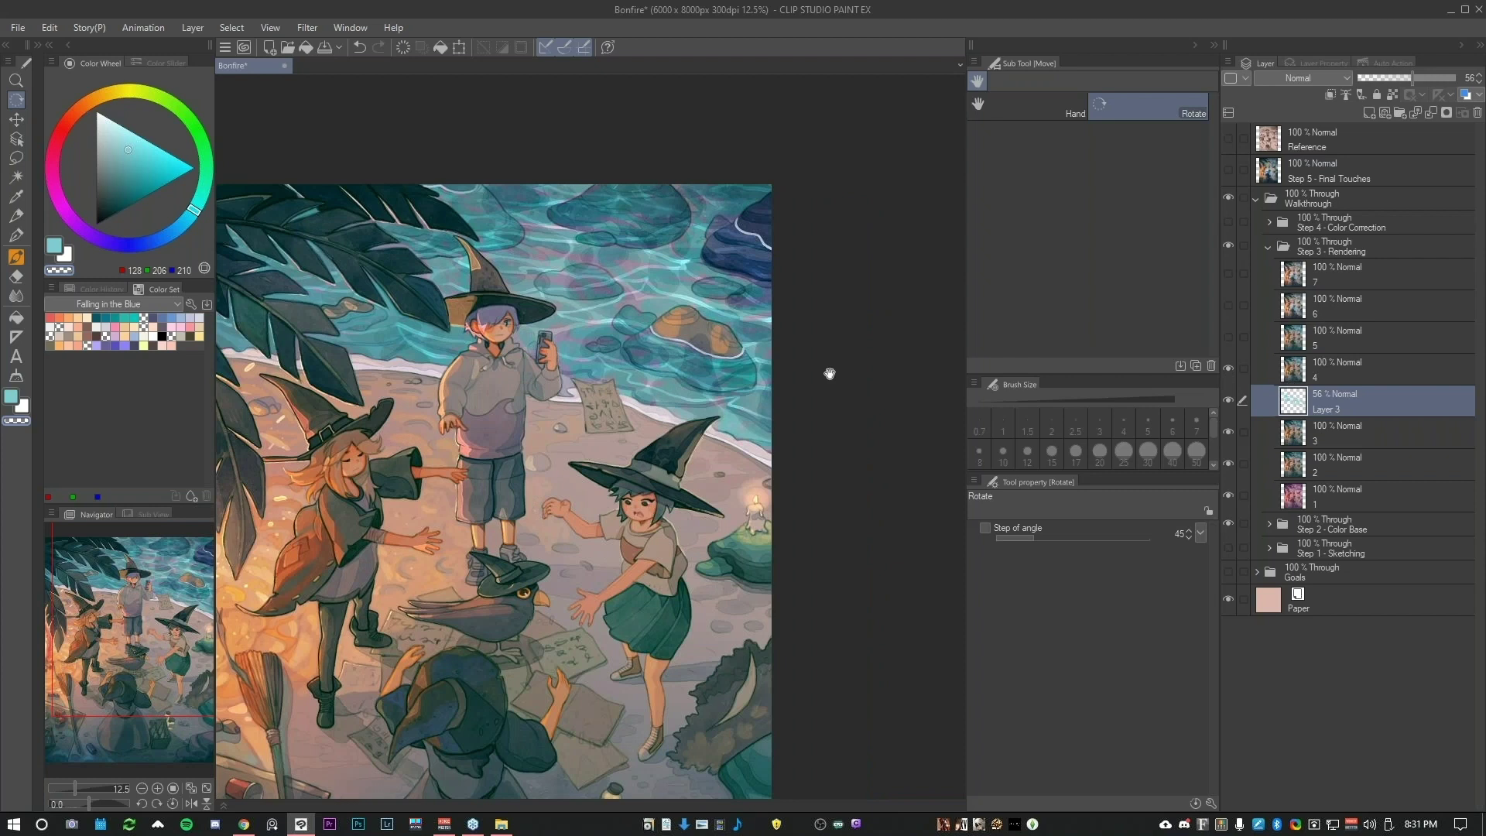
drag(790, 368, 844, 353)
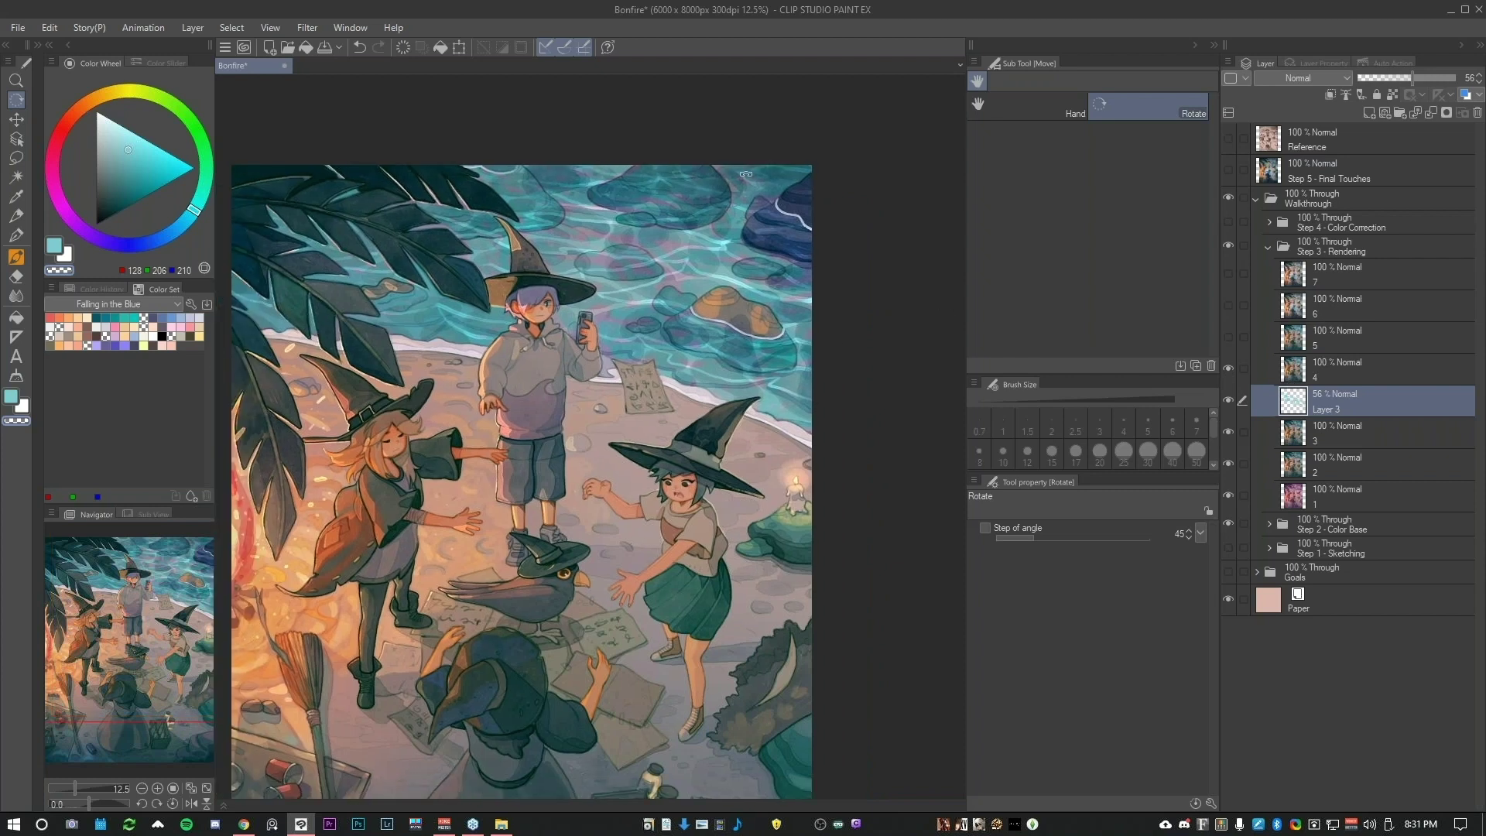
drag(764, 214, 826, 163)
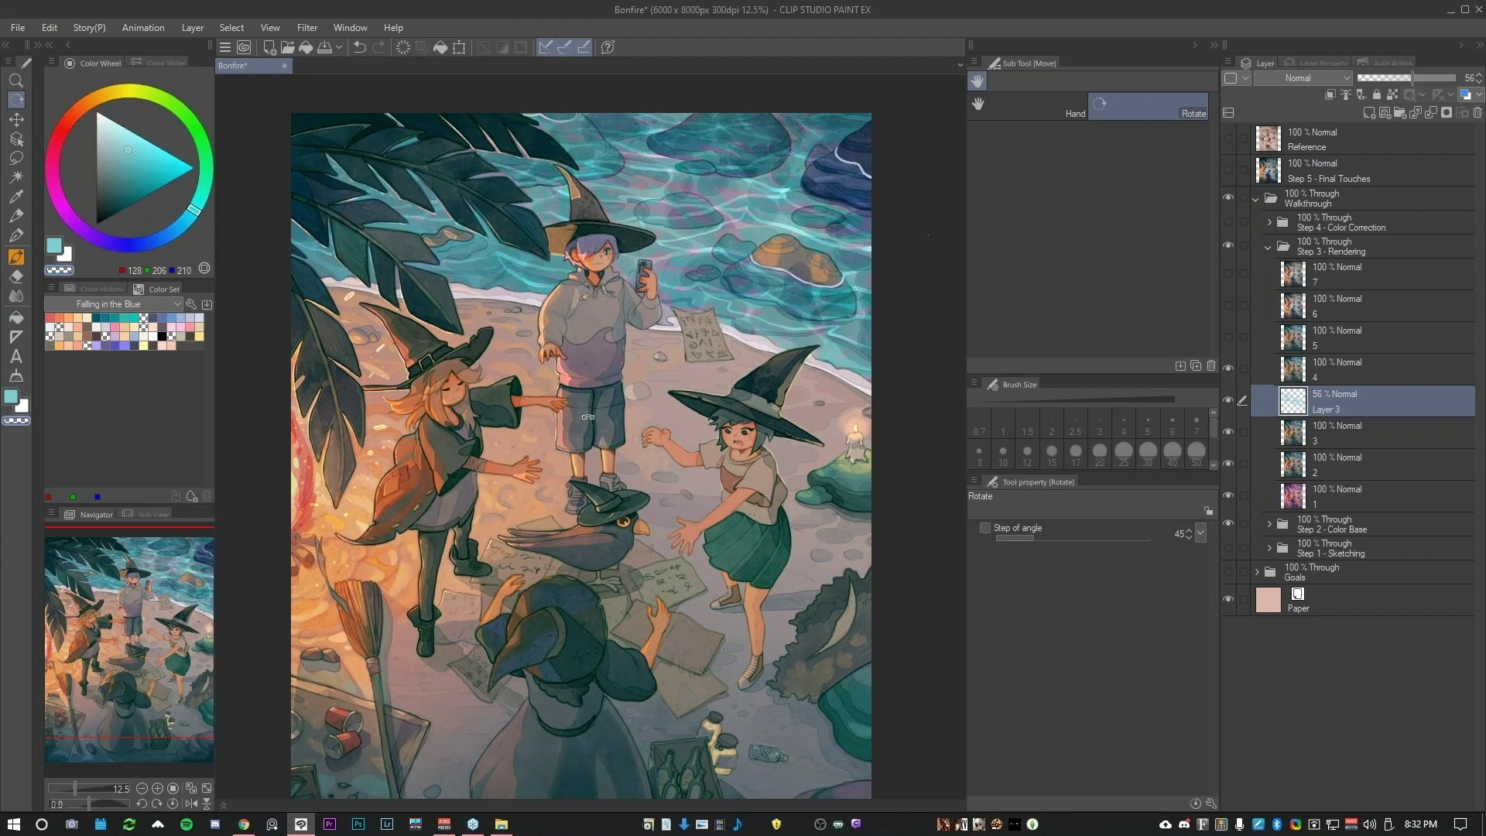
Compare the painting with layer 5 shown and hidden, leave layer 5 visible, and select it.
click(1227, 337)
drag(613, 480, 604, 364)
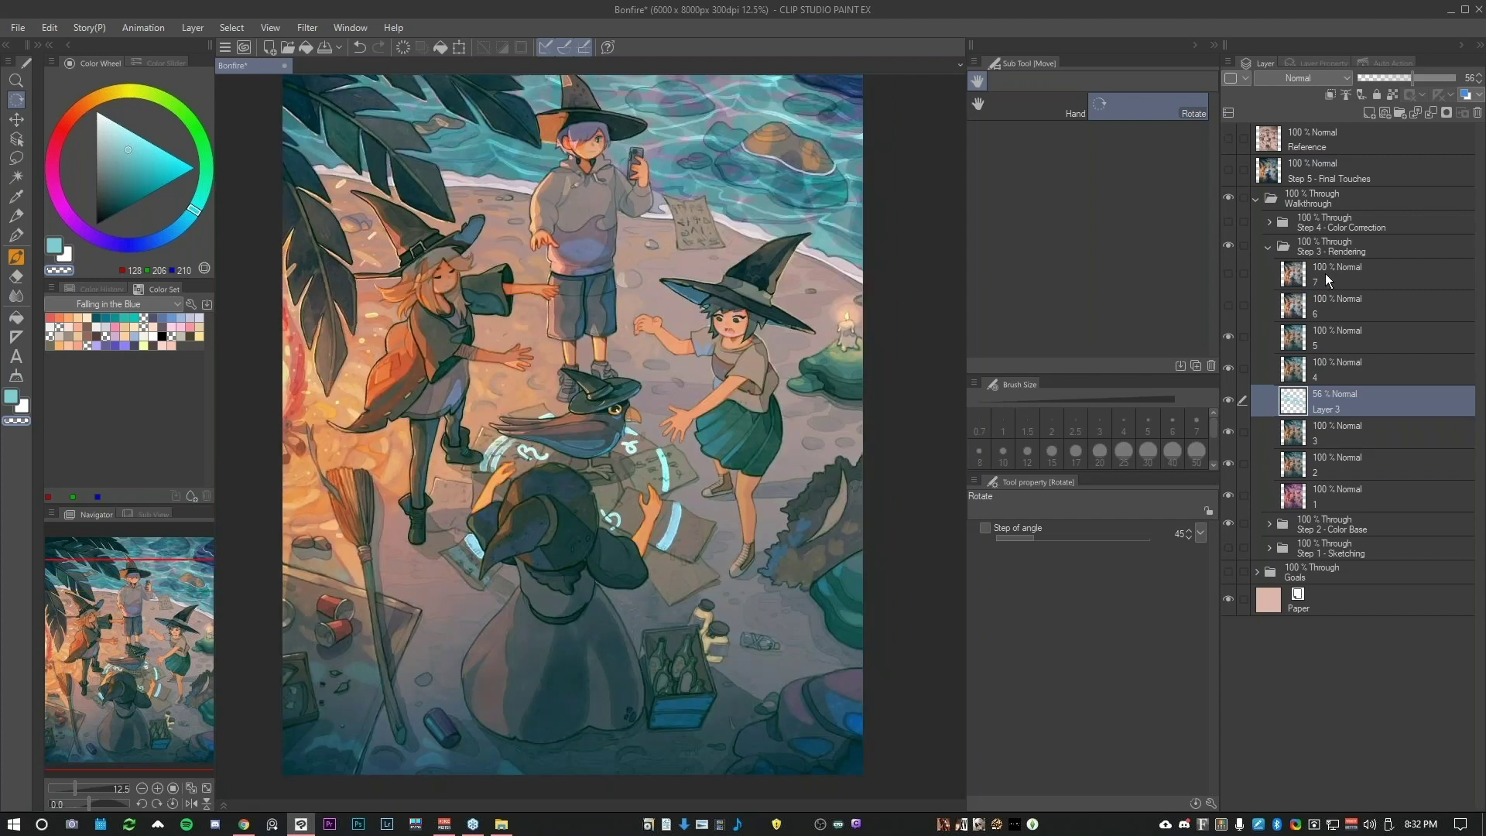
click(1228, 336)
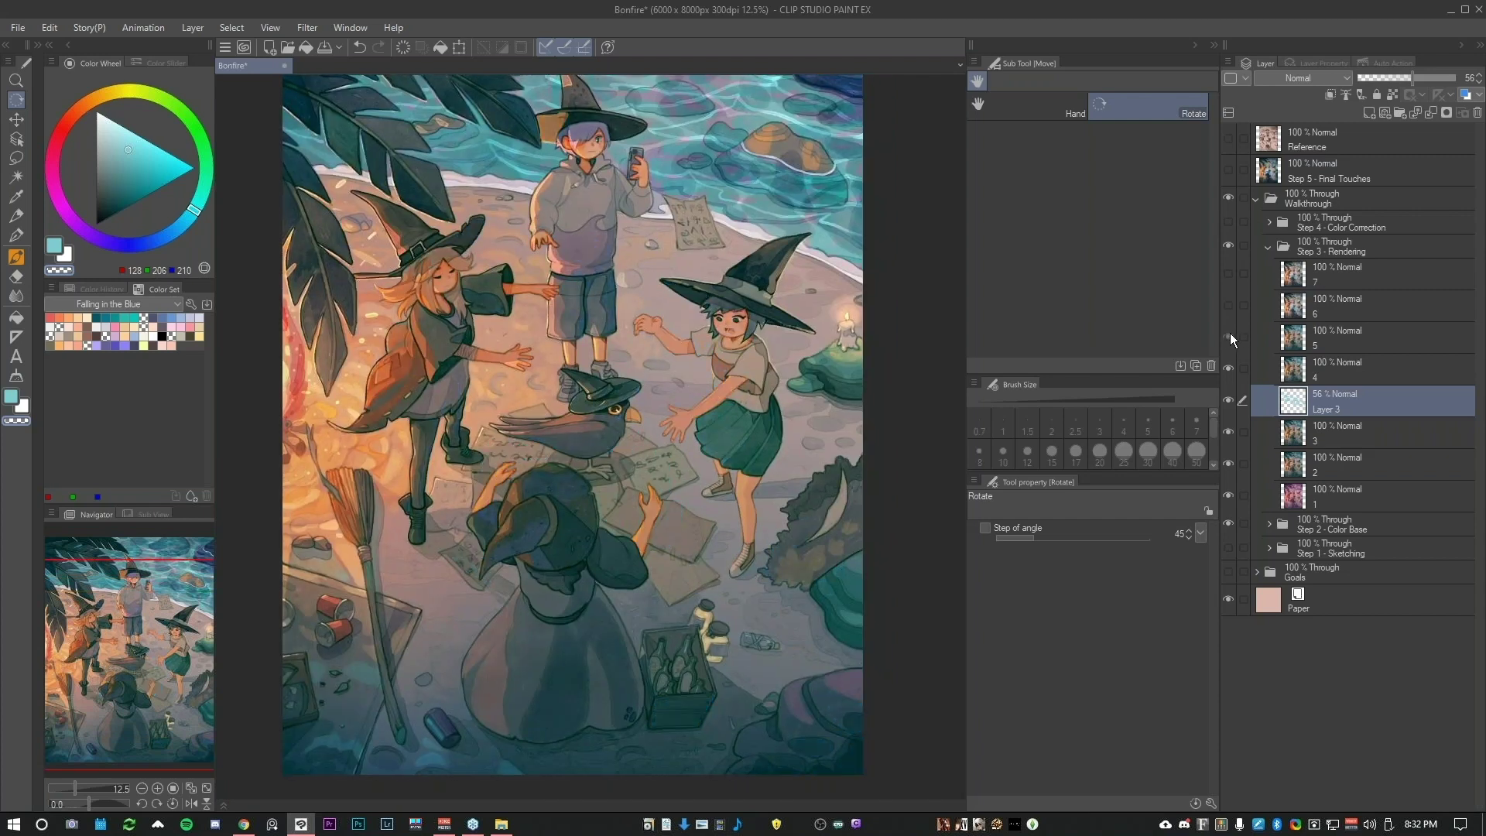
click(1229, 336)
click(1233, 333)
click(1234, 328)
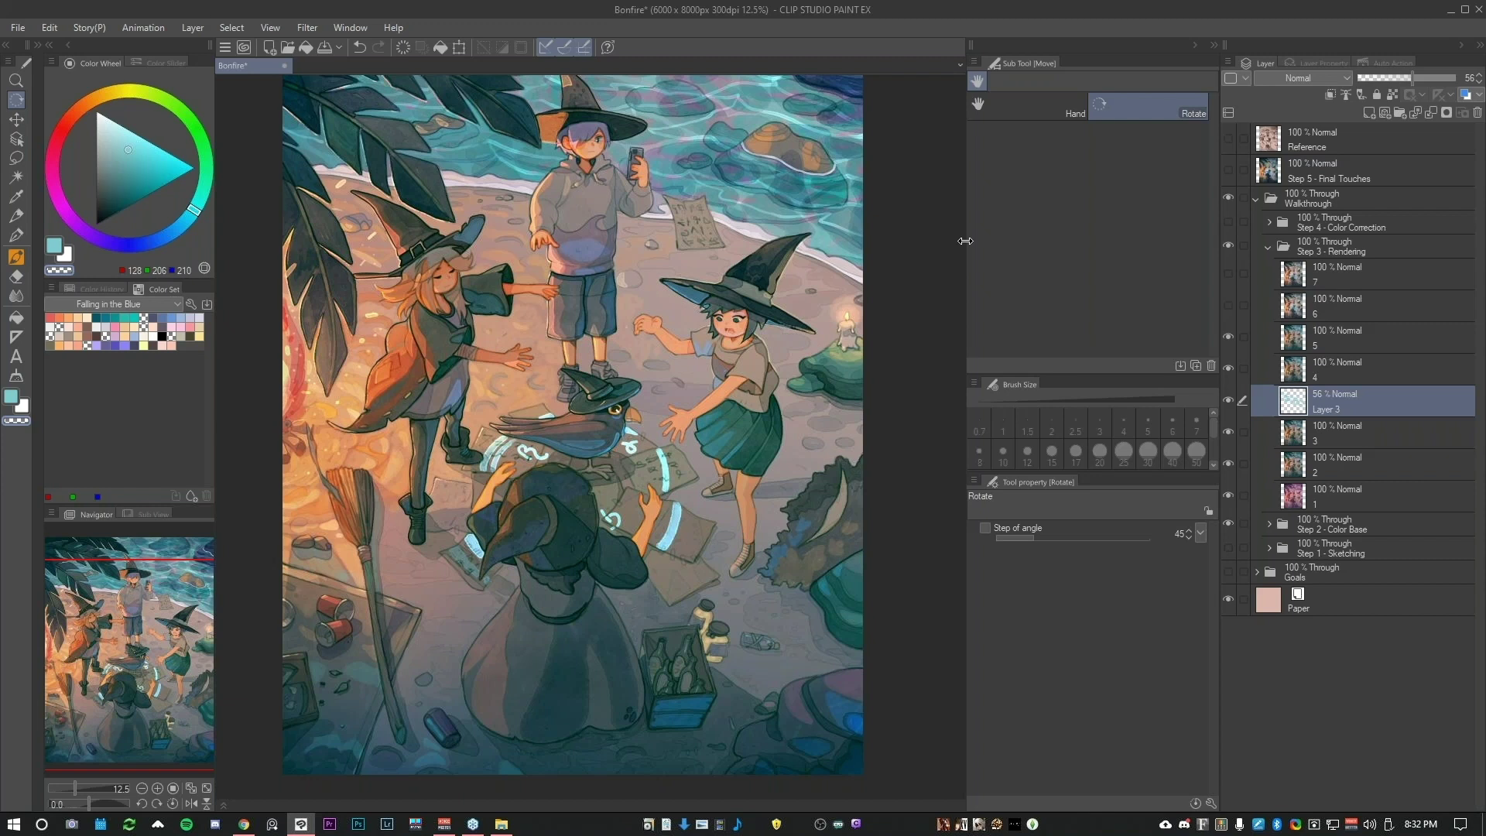
click(1351, 341)
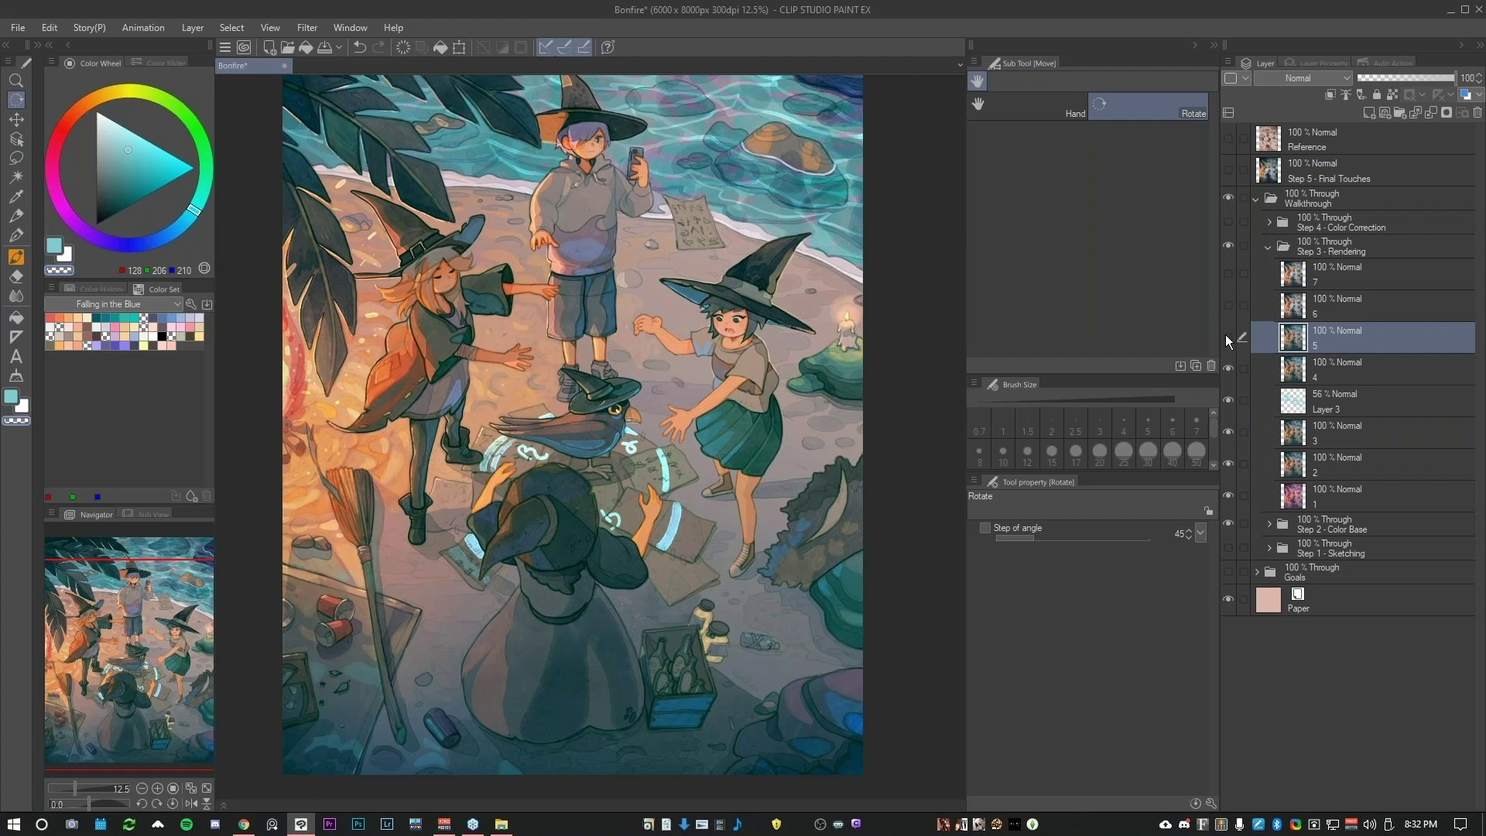
Try a turquoise Watercolor stroke in Normal mode beside the glowing band on the paper near the crow, and undo it.
drag(702, 442, 686, 364)
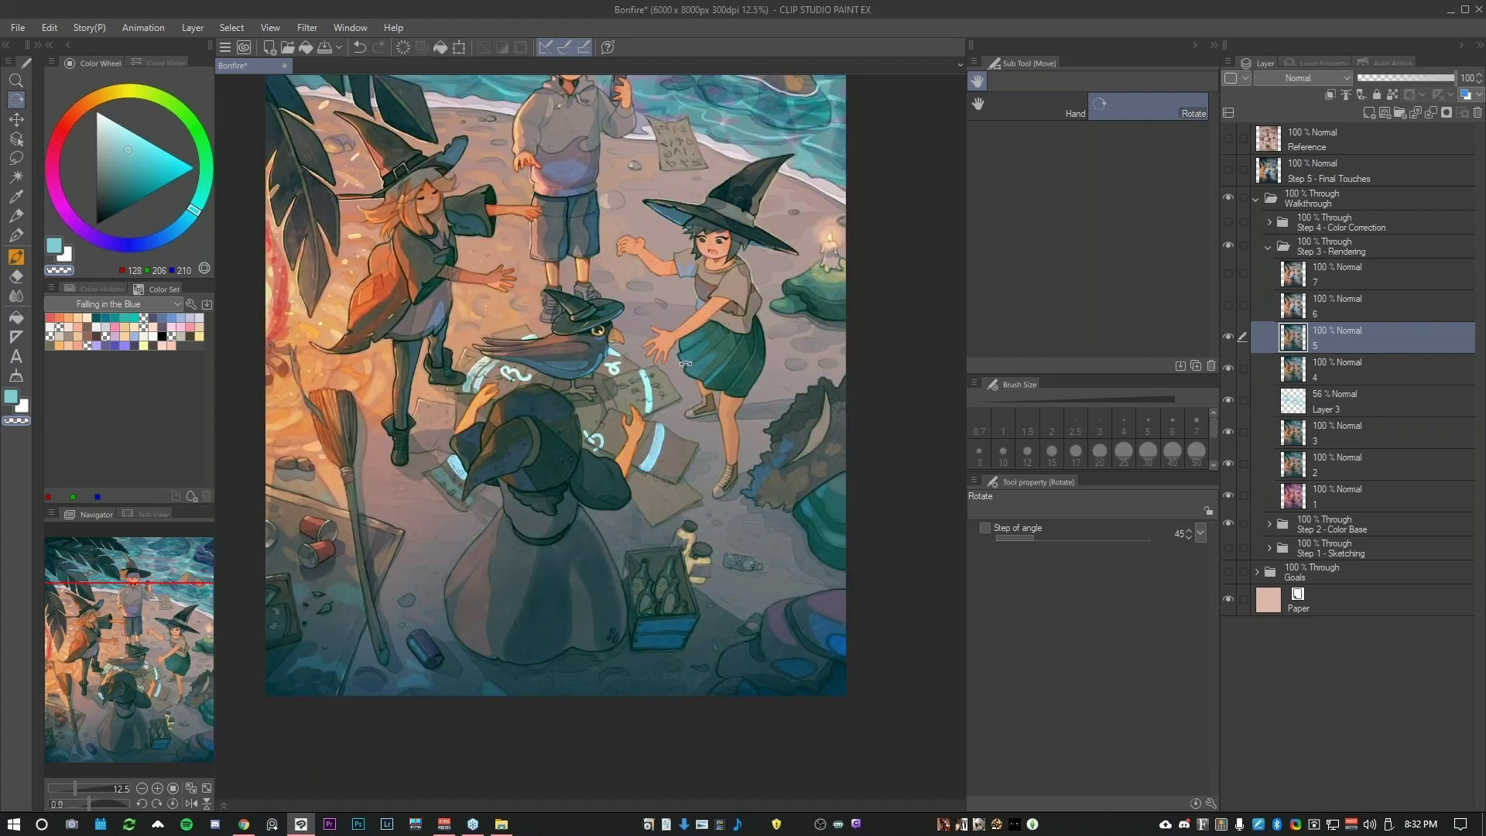
scroll(685, 363, up, 3)
mouse_move(578, 416)
mouse_down()
mouse_move(713, 313)
mouse_move(698, 313)
mouse_up()
key(b)
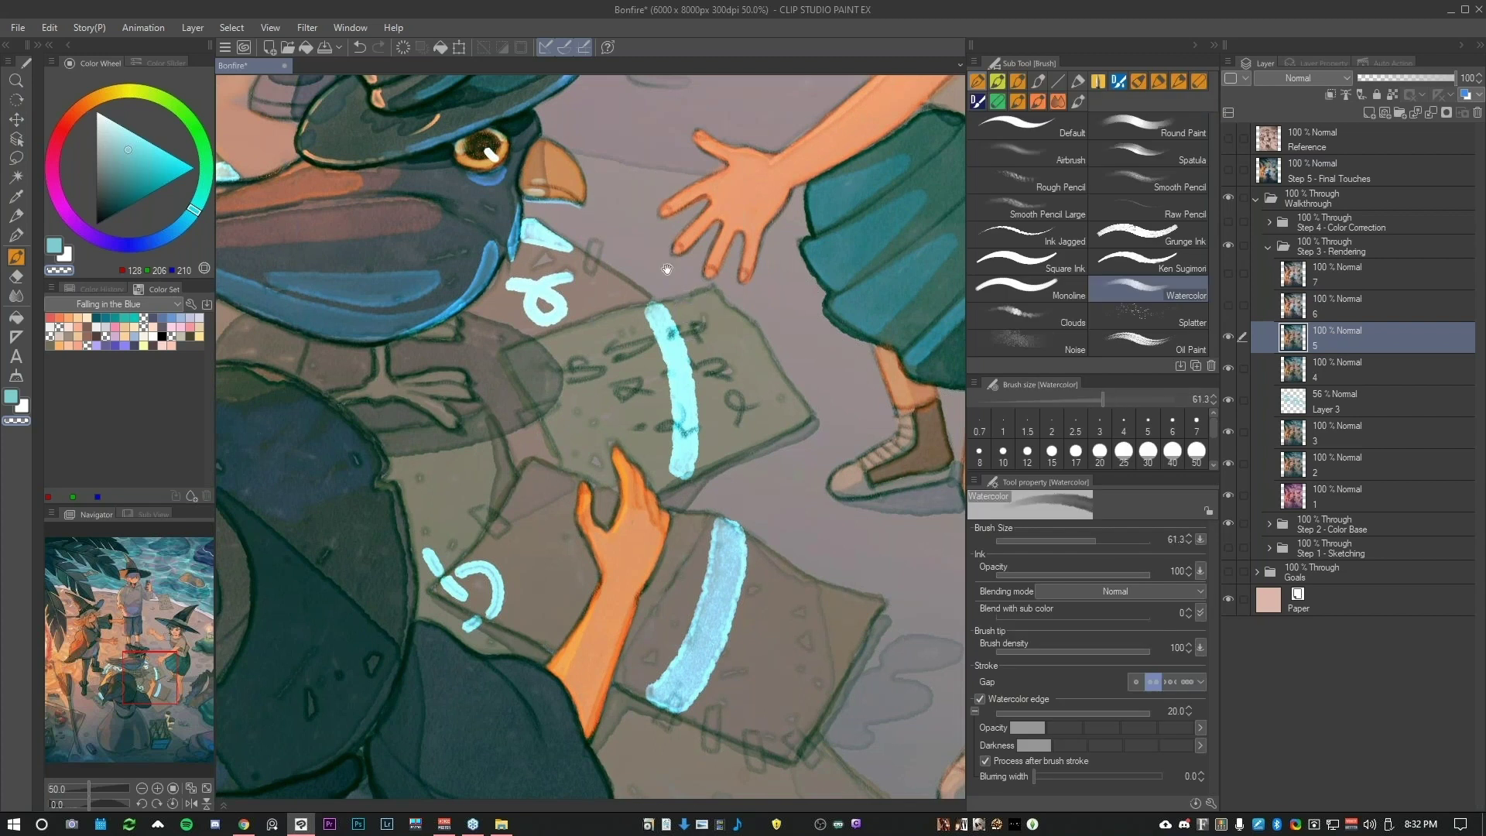
mouse_move(742, 368)
mouse_down()
mouse_move(812, 394)
mouse_move(711, 370)
mouse_up()
click(145, 155)
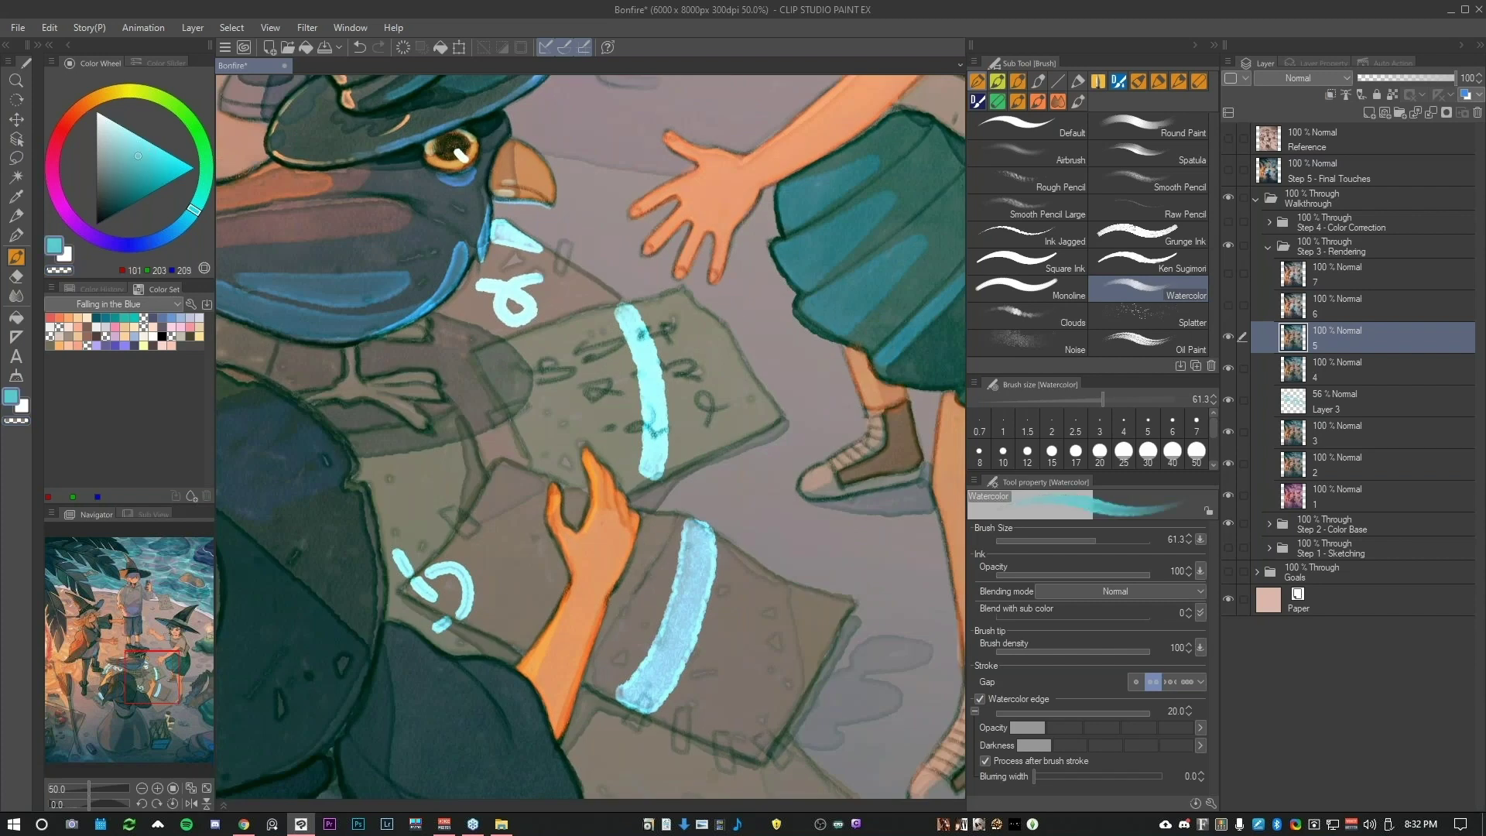
drag(532, 400, 711, 356)
drag(845, 286, 824, 281)
click(149, 162)
drag(839, 258, 865, 358)
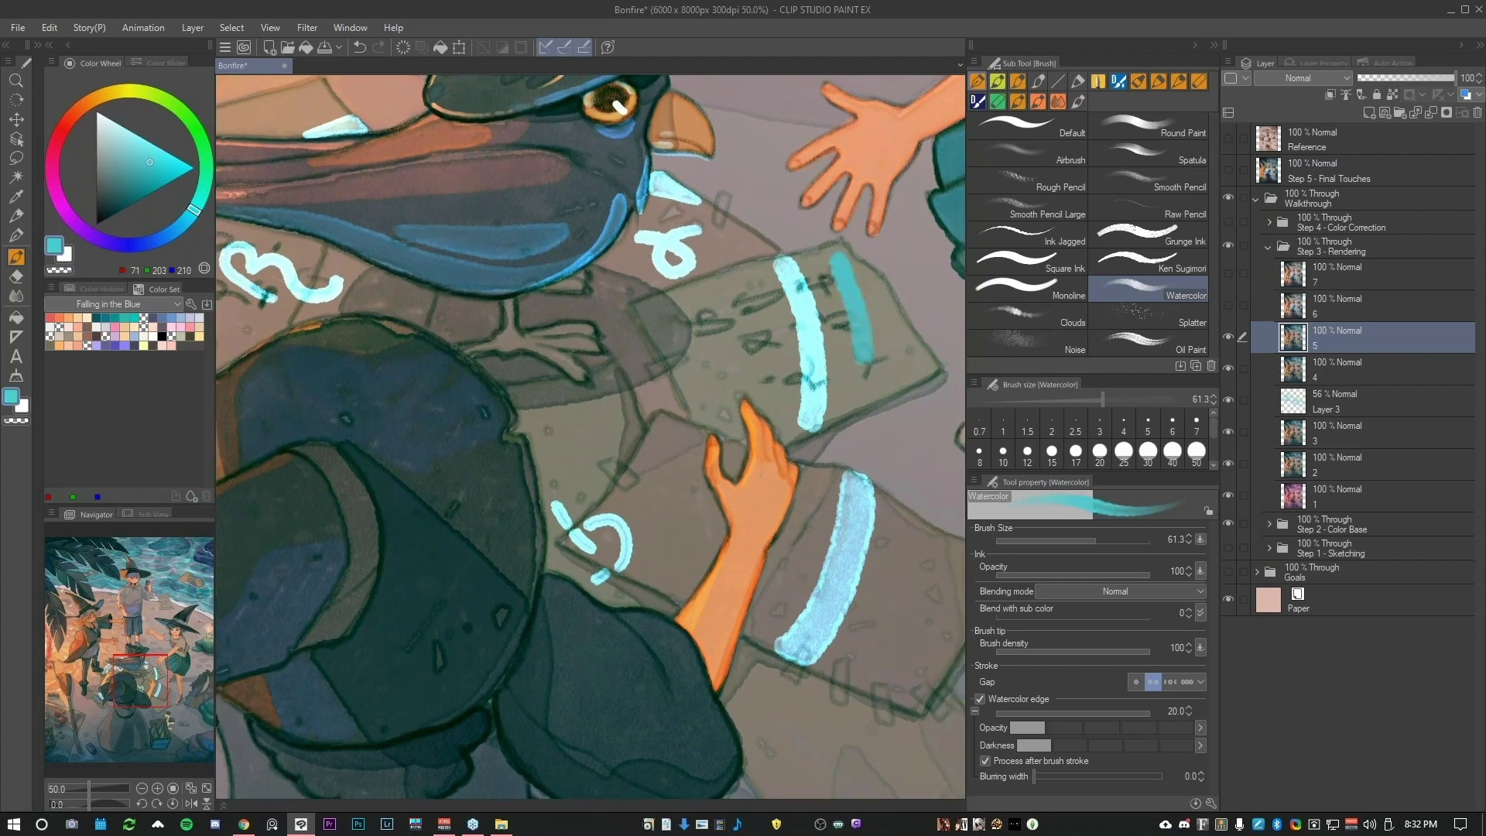
key(ctrl+z)
Paint a second glowing band on that paper using Glow dodge blending and a muted blue, RGB 62, 139, 181.
click(1117, 588)
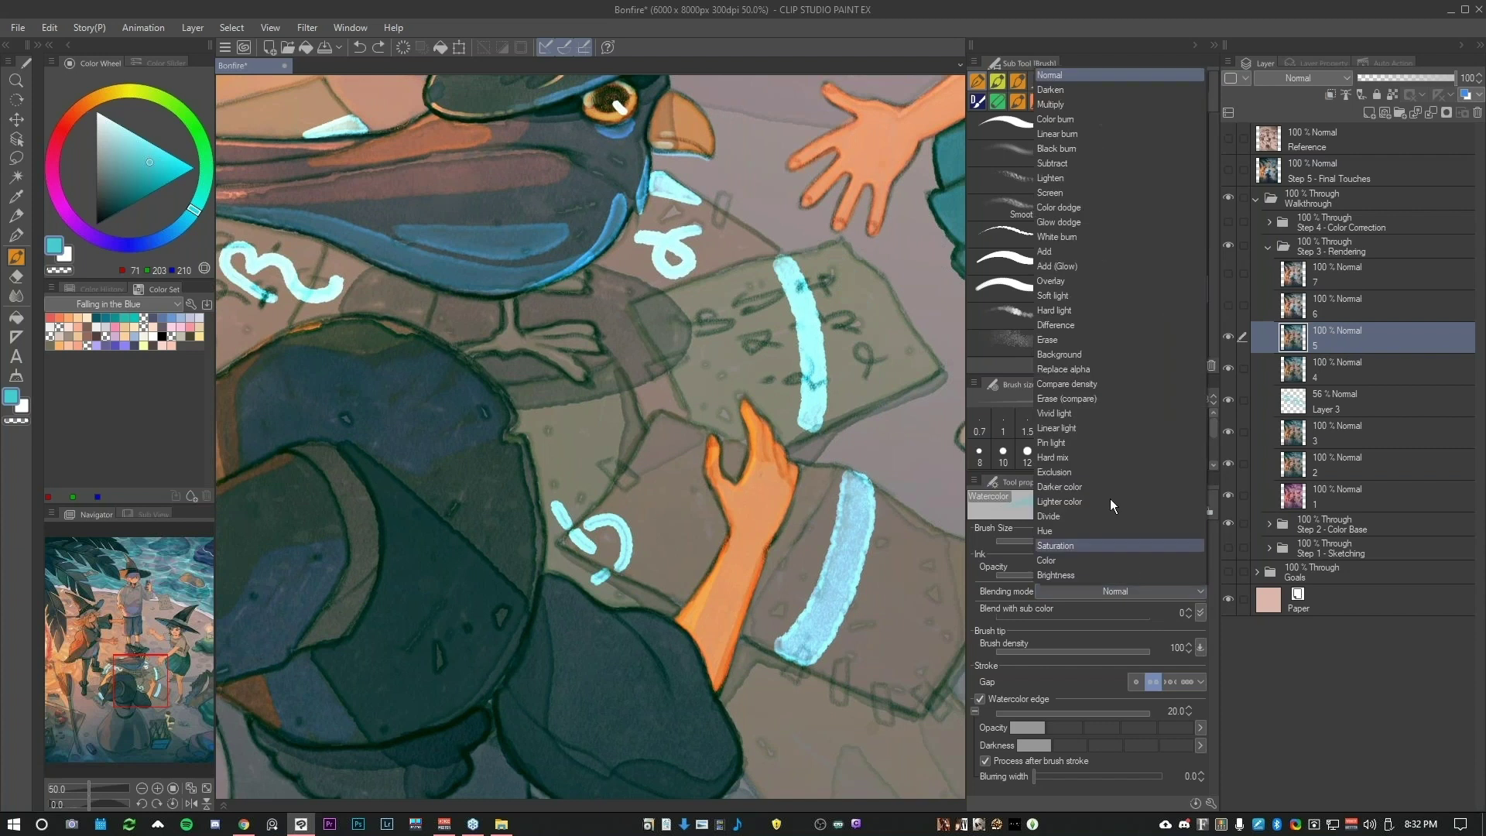
click(1087, 221)
drag(829, 247, 865, 387)
key(ctrl+z)
click(167, 235)
drag(172, 233, 178, 228)
mouse_move(833, 251)
mouse_down()
mouse_move(859, 371)
mouse_move(838, 254)
mouse_move(884, 393)
mouse_up()
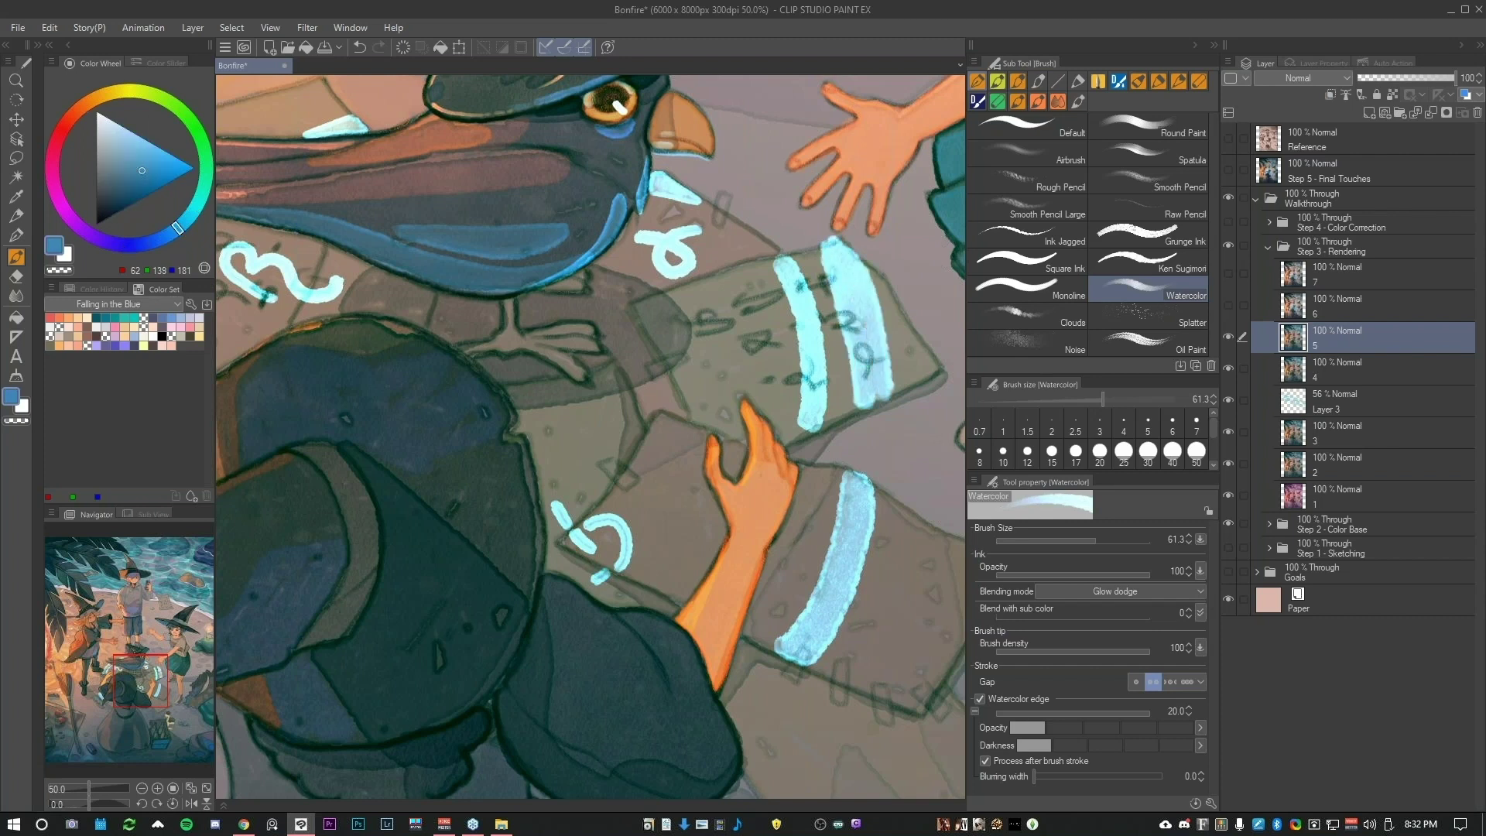
key(ctrl+z)
drag(840, 240, 876, 401)
Paint a curly glowing rune beside the two bands on the paper with the brush size at 47.2.
mouse_move(696, 313)
mouse_down()
mouse_move(726, 338)
mouse_move(750, 309)
mouse_move(737, 348)
mouse_move(765, 293)
mouse_up()
key(ctrl+z)
key([)
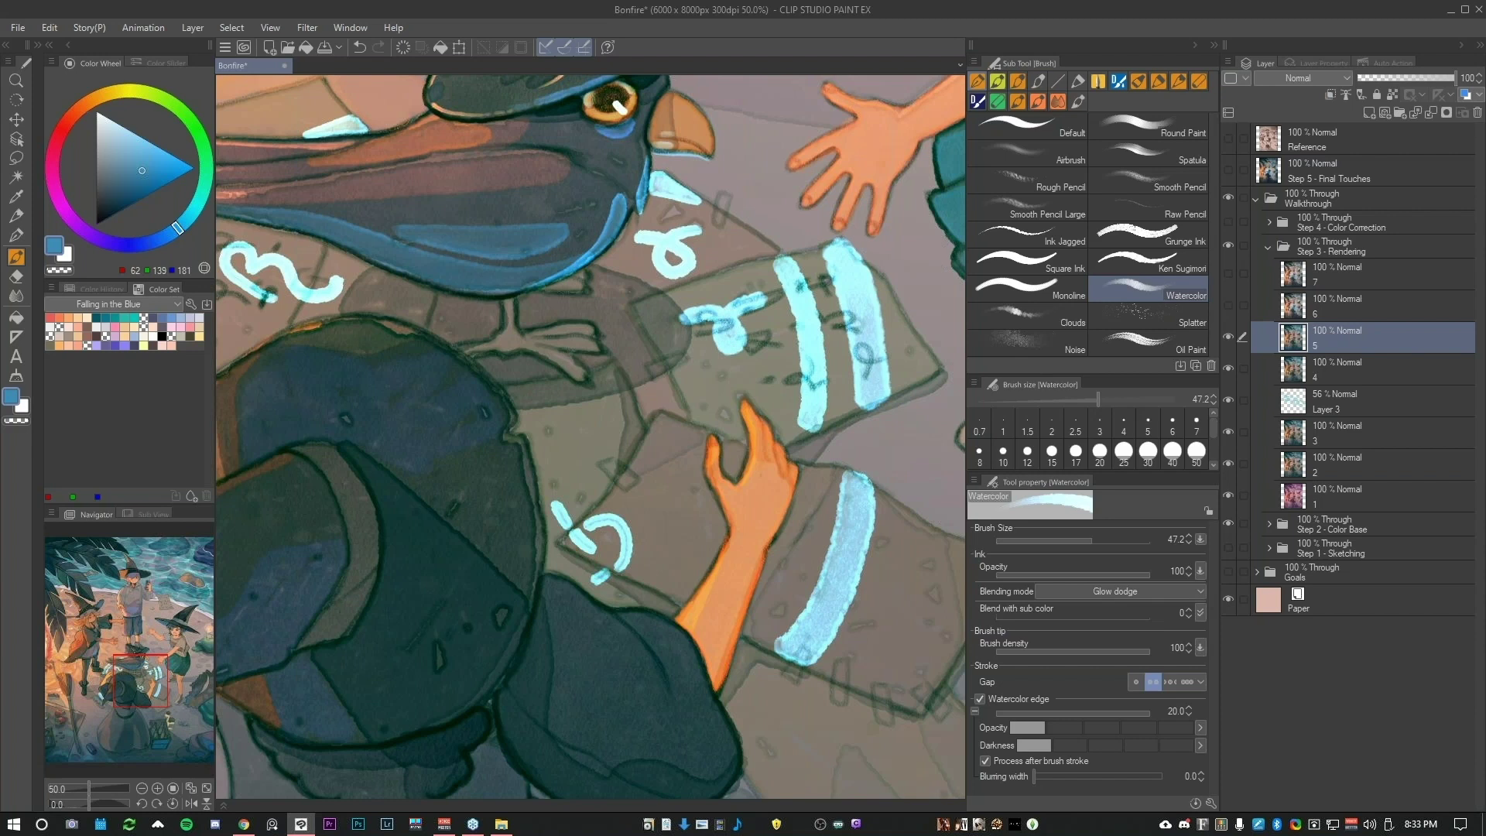
Examine the glowing runes and the blue reflected light on the crow and the girl in the skirt.
scroll(887, 315, down, 6)
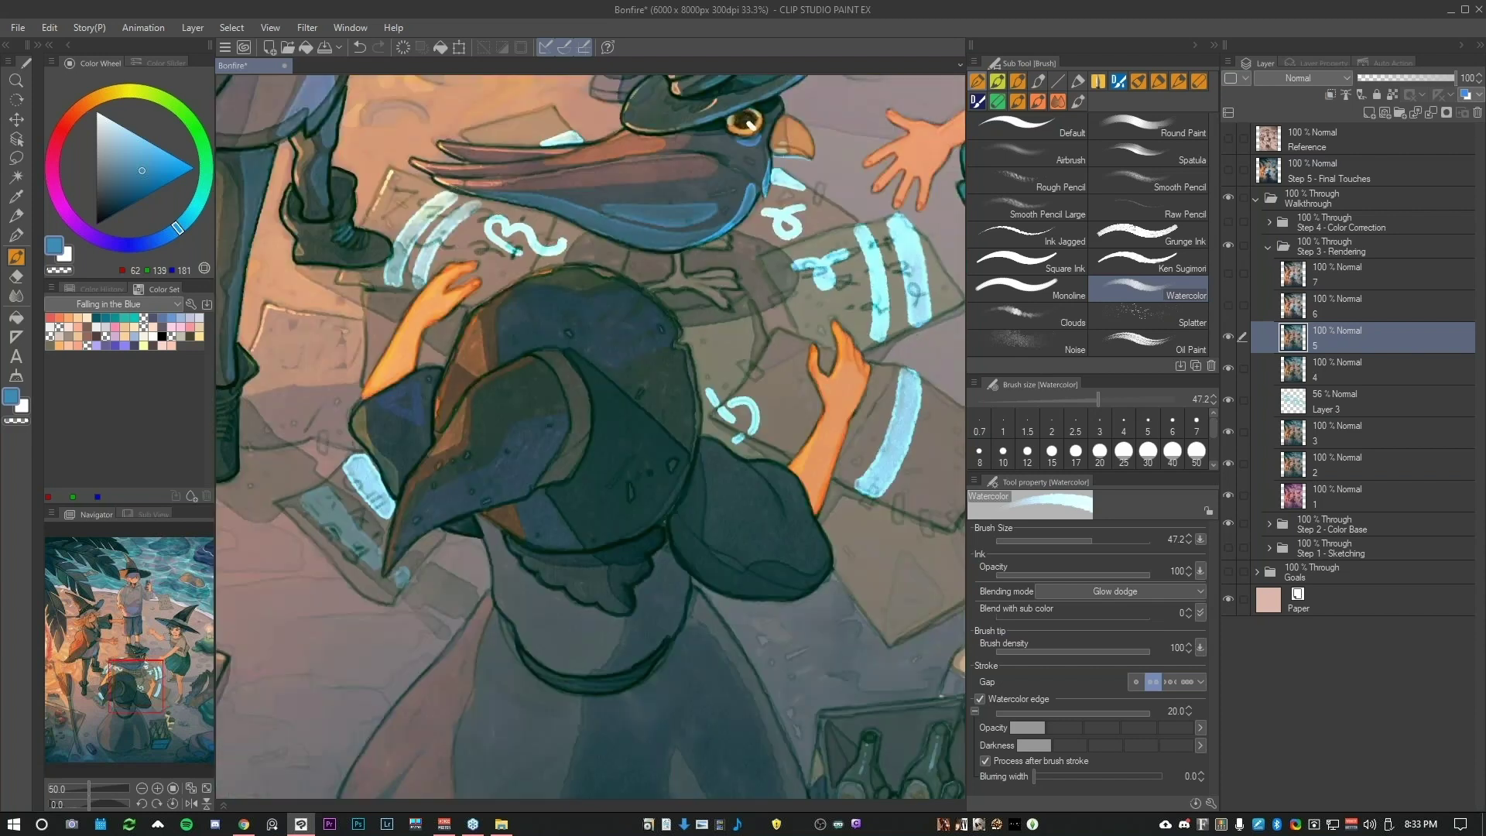
scroll(883, 331, up, 6)
drag(762, 275, 677, 309)
drag(952, 140, 693, 429)
drag(624, 204, 673, 313)
drag(709, 186, 699, 249)
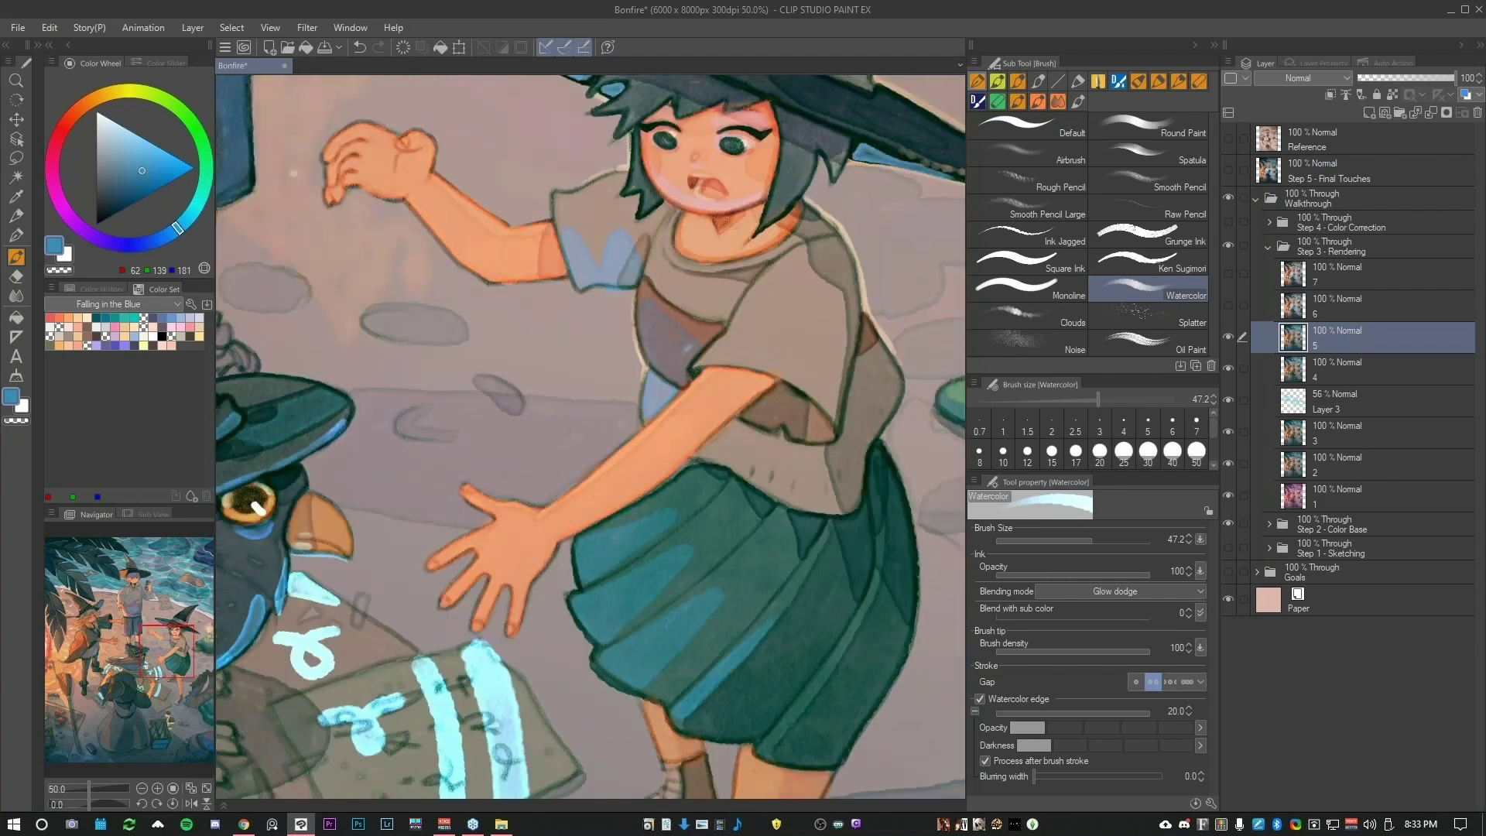
drag(494, 480, 711, 283)
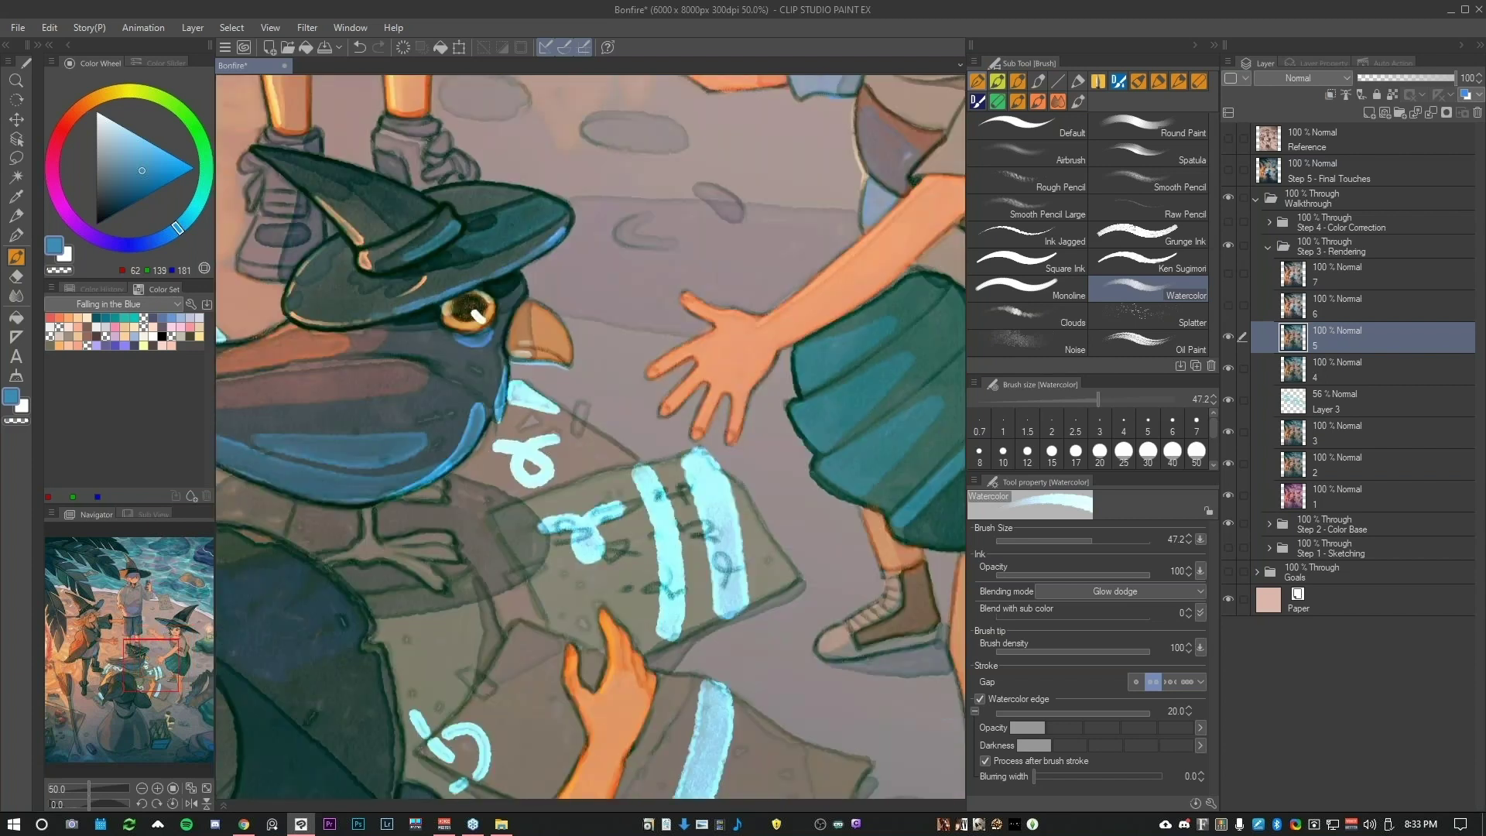
drag(538, 358, 694, 301)
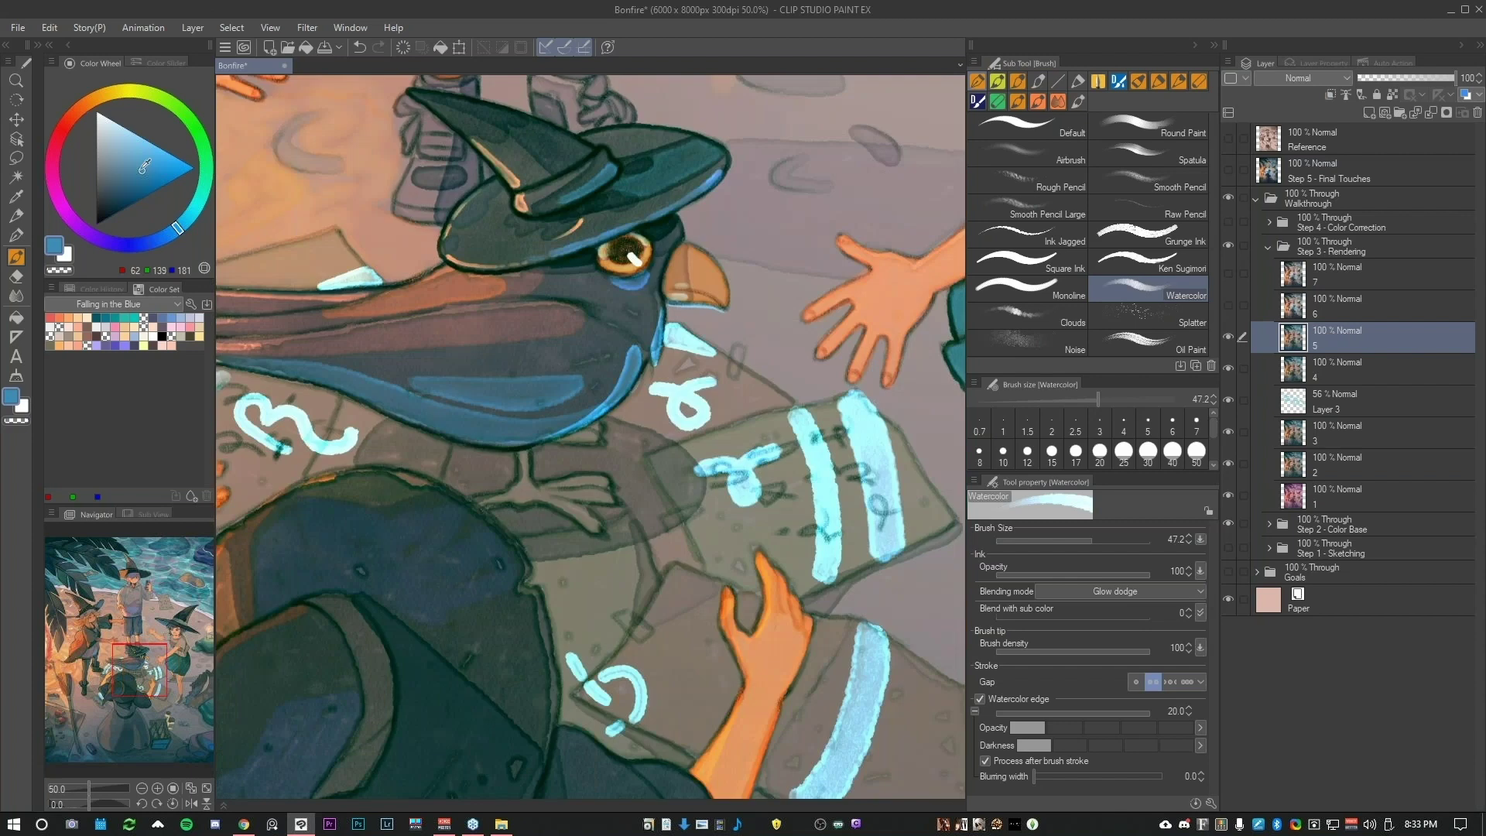
Switch the brush blending to Overlay and paint blue highlights on the crow's wing with RGB 83, 187, 244.
click(1136, 591)
click(1076, 281)
key(r)
drag(355, 503, 426, 618)
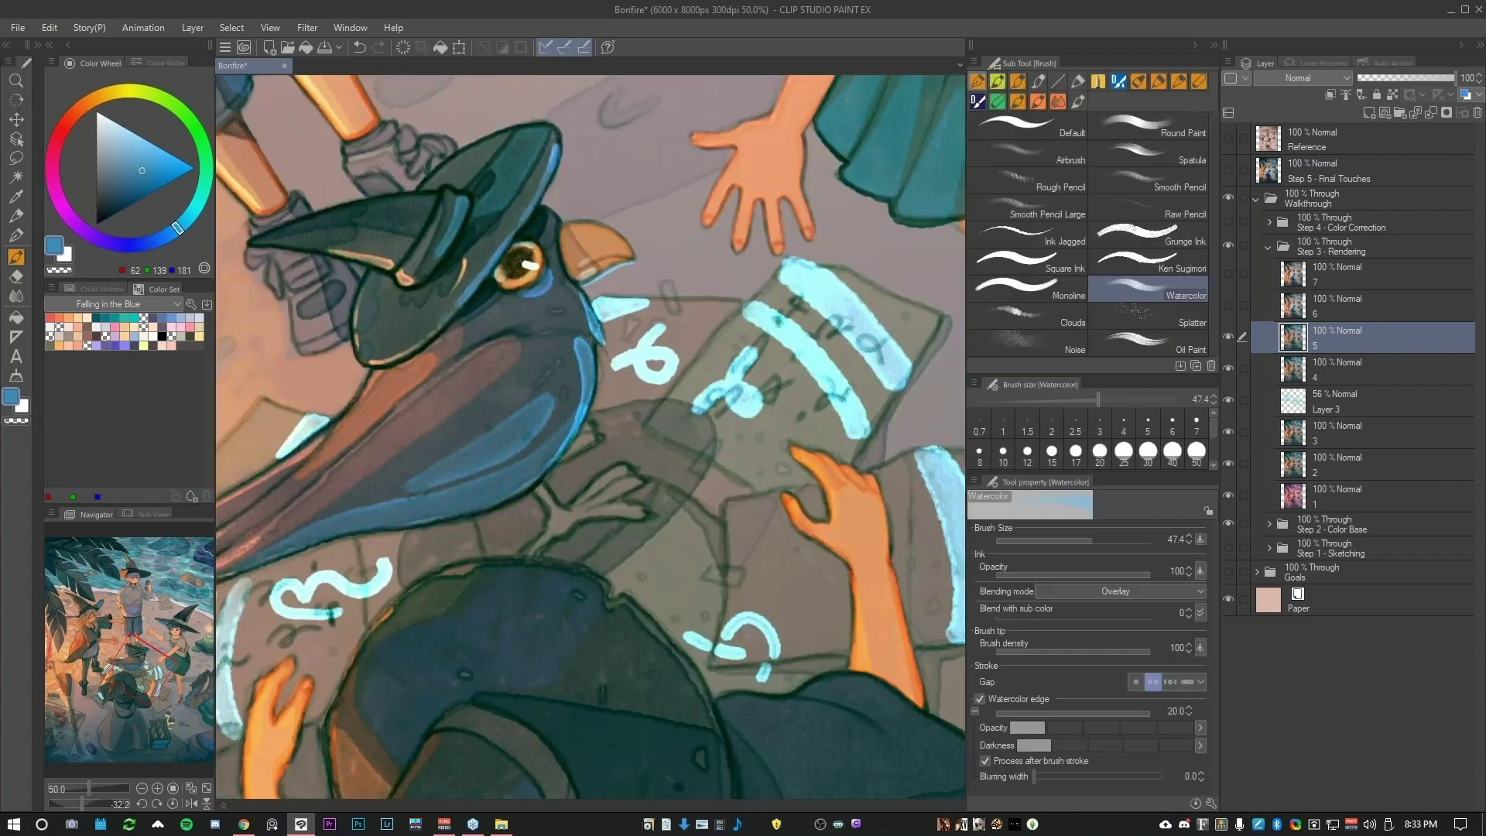
key(ctrl+z)
drag(151, 161, 158, 151)
drag(525, 373, 551, 346)
drag(511, 432, 618, 347)
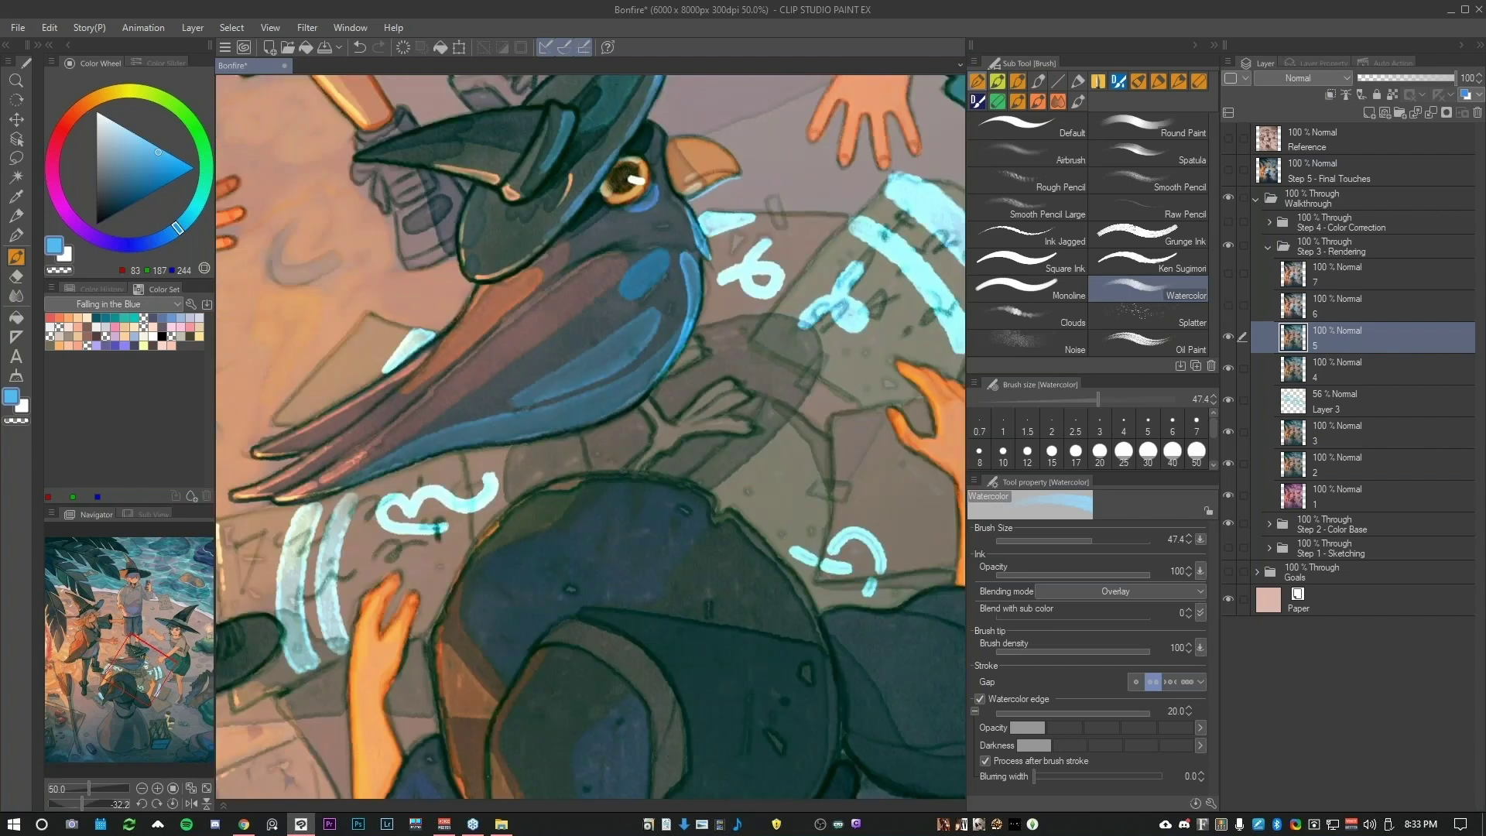
drag(526, 360, 646, 279)
Paint blue Overlay reflections on the pleats along the hem of the girl's green skirt.
drag(768, 392, 379, 662)
shift+drag(401, 496, 411, 399)
drag(822, 391, 789, 441)
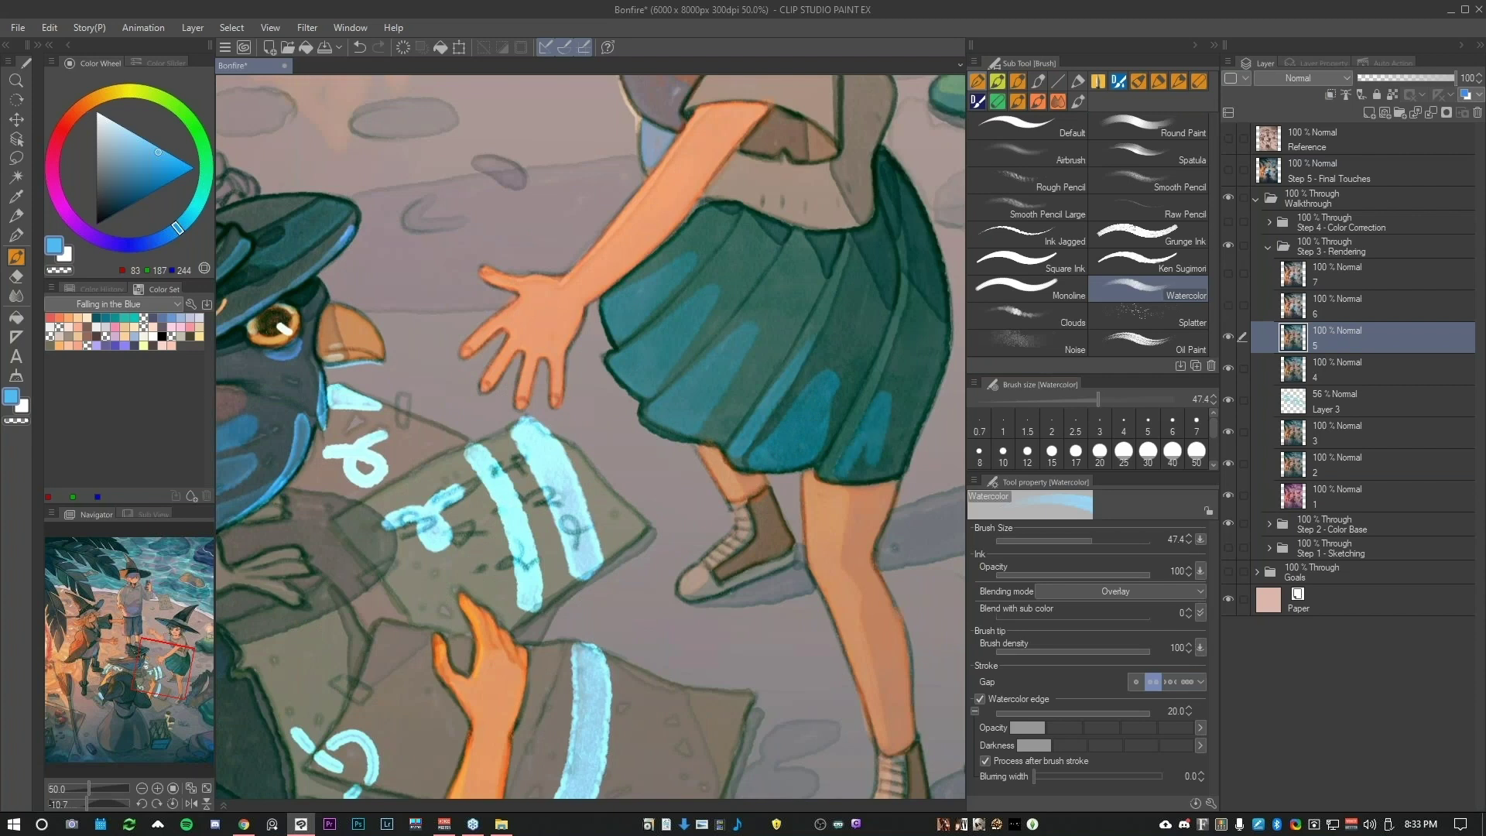
Paint pale blue Overlay highlights down the girl's front leg and onto her striped shoe.
drag(773, 453, 625, 270)
drag(670, 303, 672, 378)
drag(660, 534, 628, 383)
drag(652, 259, 696, 402)
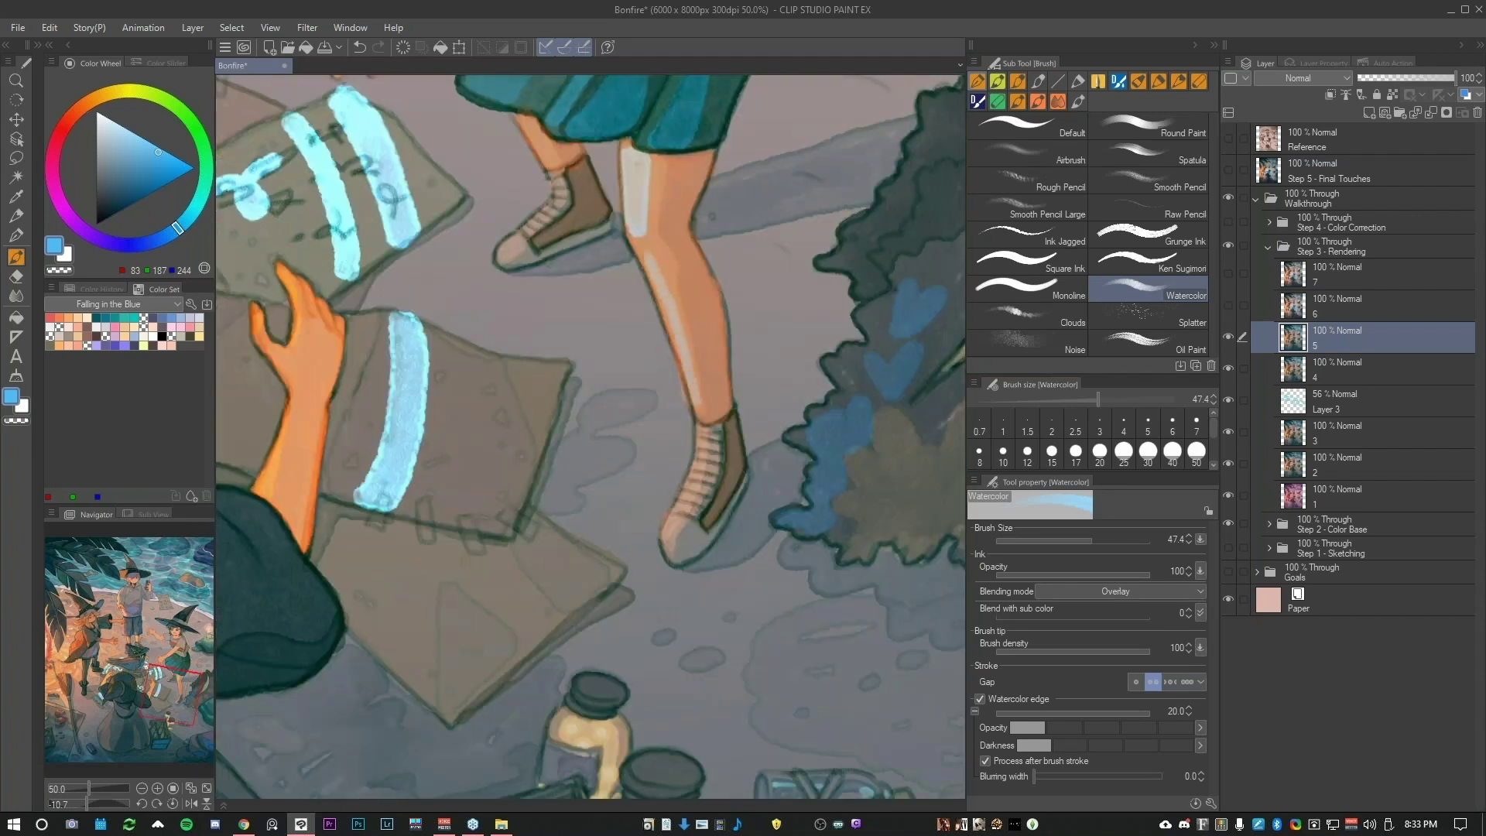
mouse_move(705, 470)
mouse_down()
mouse_move(734, 344)
mouse_move(701, 401)
mouse_up()
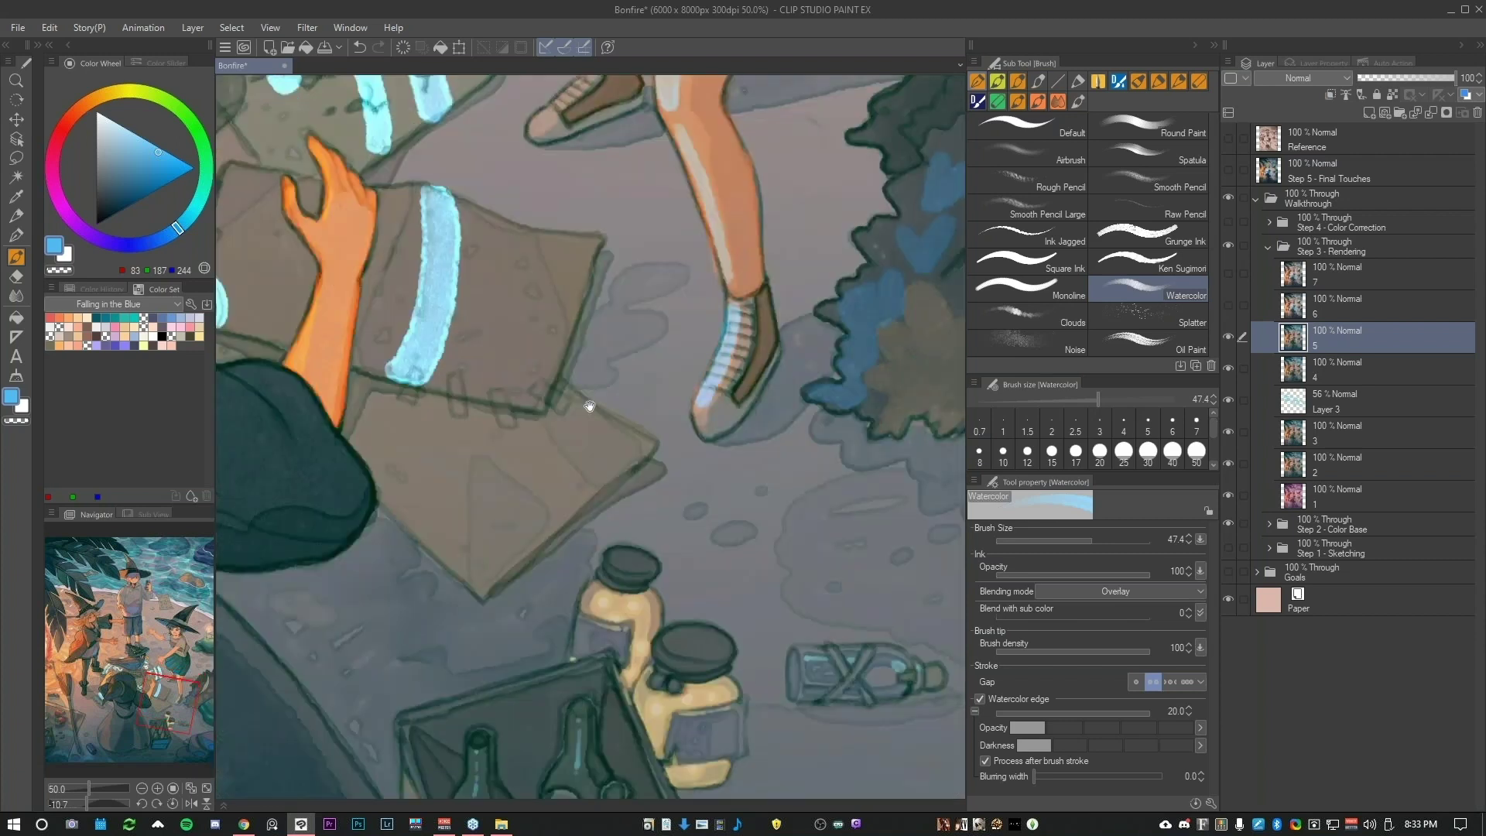
drag(591, 405, 624, 561)
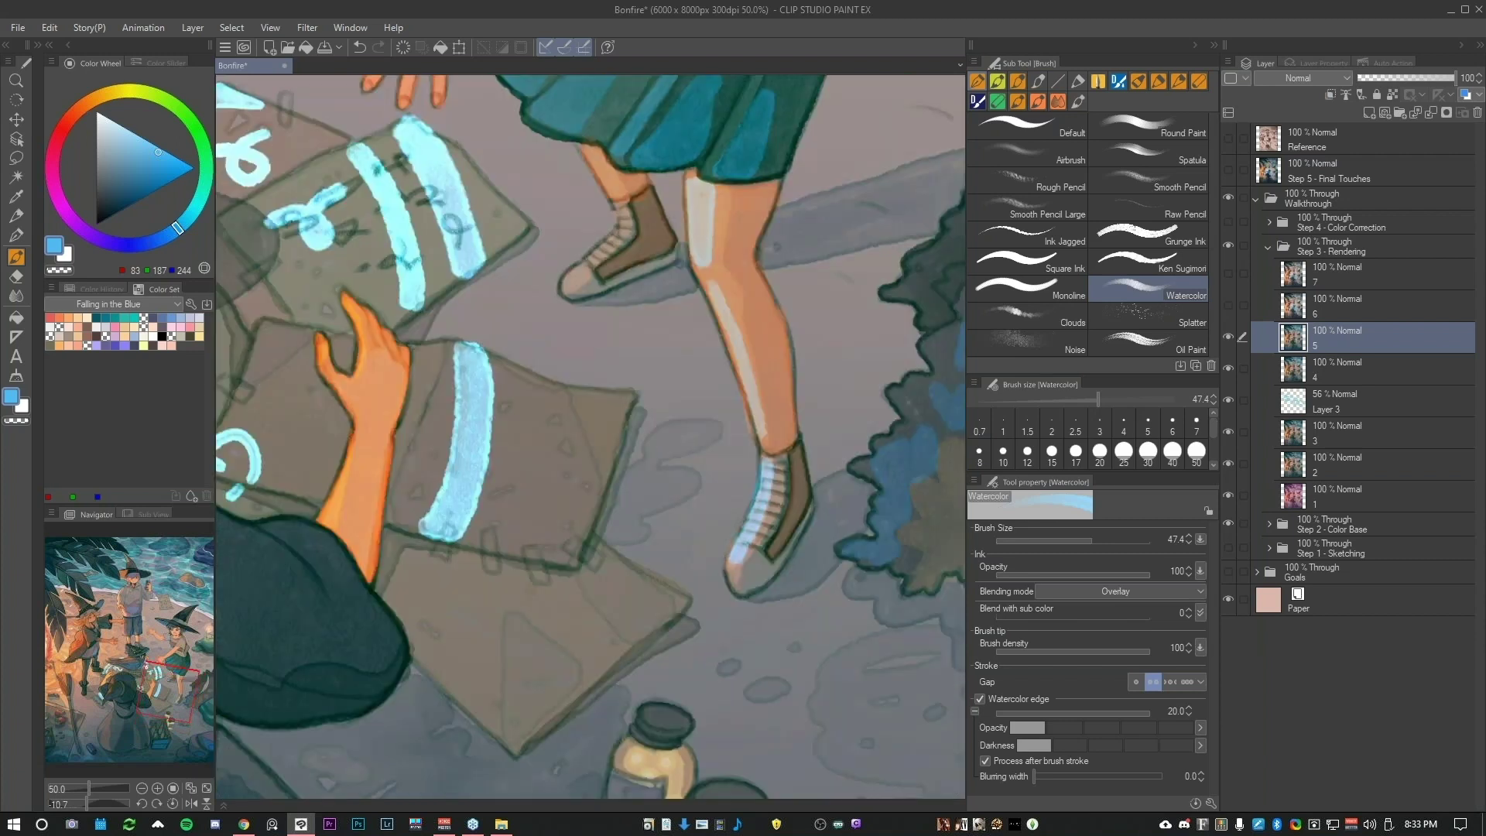
drag(618, 412, 696, 496)
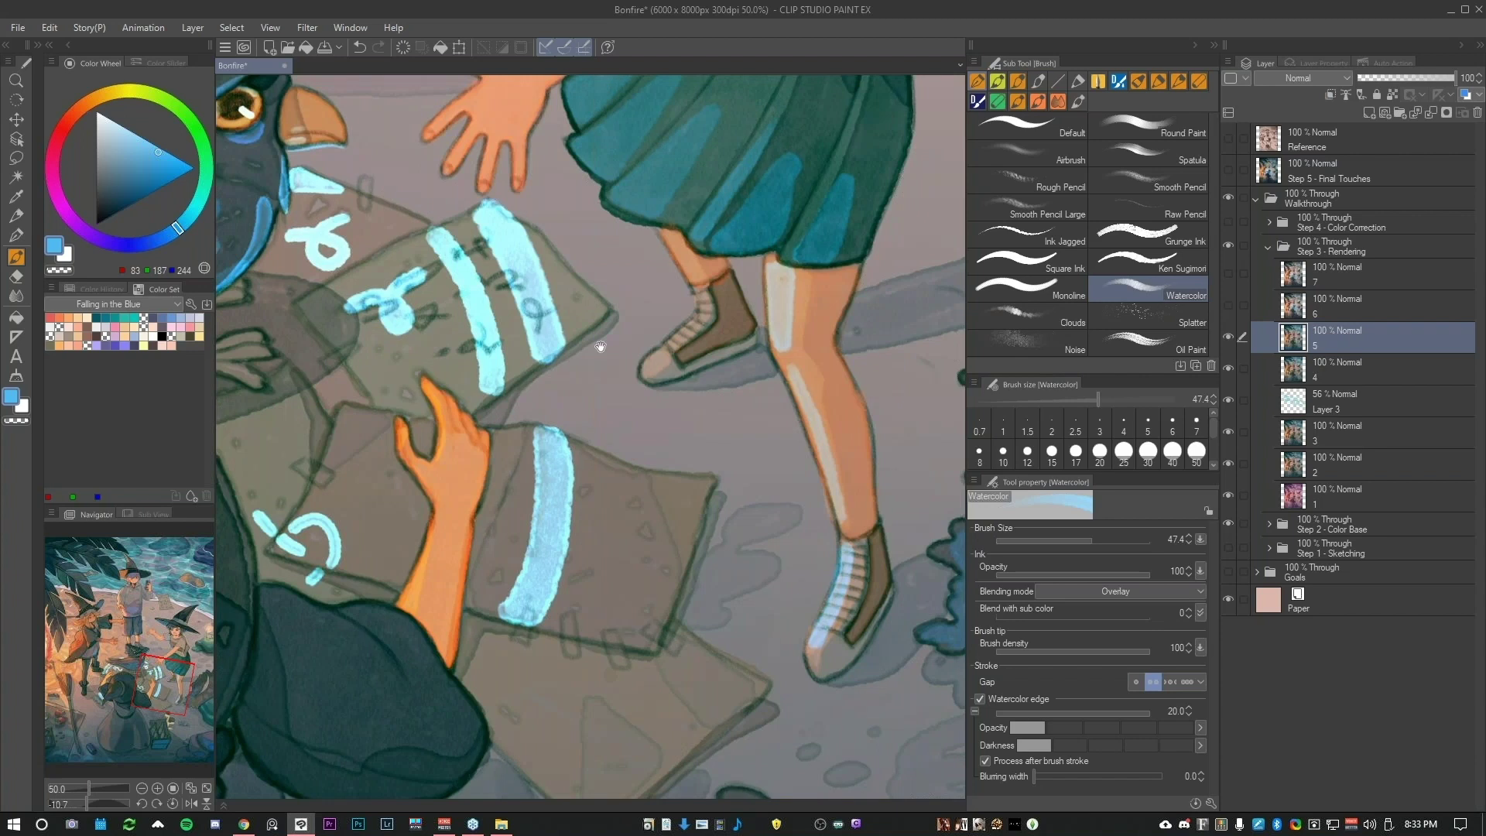
drag(600, 346, 637, 428)
Examine the crow's wing and hat with the canvas turned upright, and reduce the Watercolor brush size to 41.7.
drag(552, 267, 766, 276)
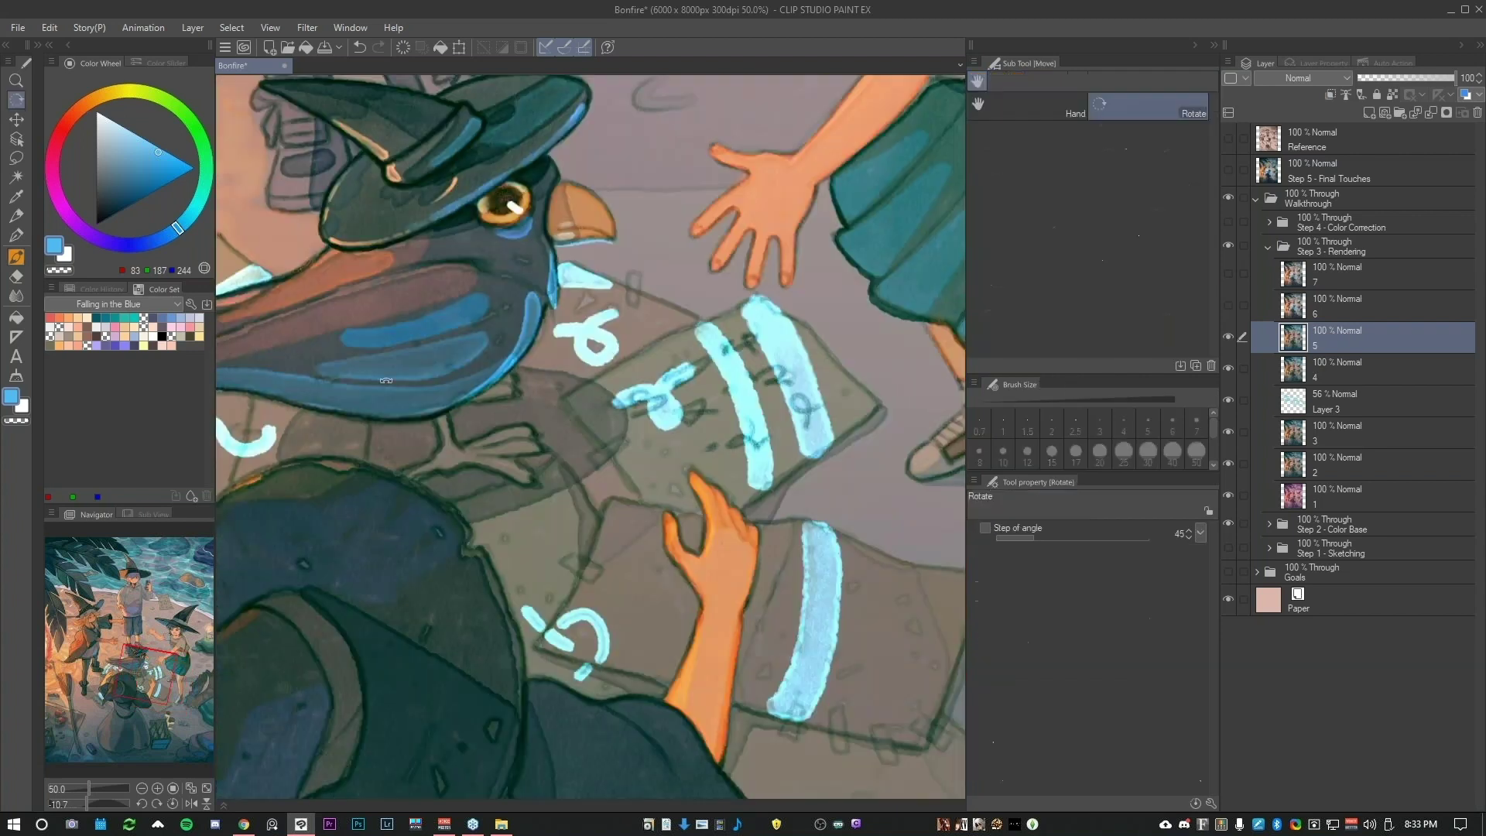
drag(596, 245, 448, 308)
key(bracketleft)
key(bracketleft)
key(ctrl+z)
drag(643, 313, 772, 463)
drag(681, 329, 732, 451)
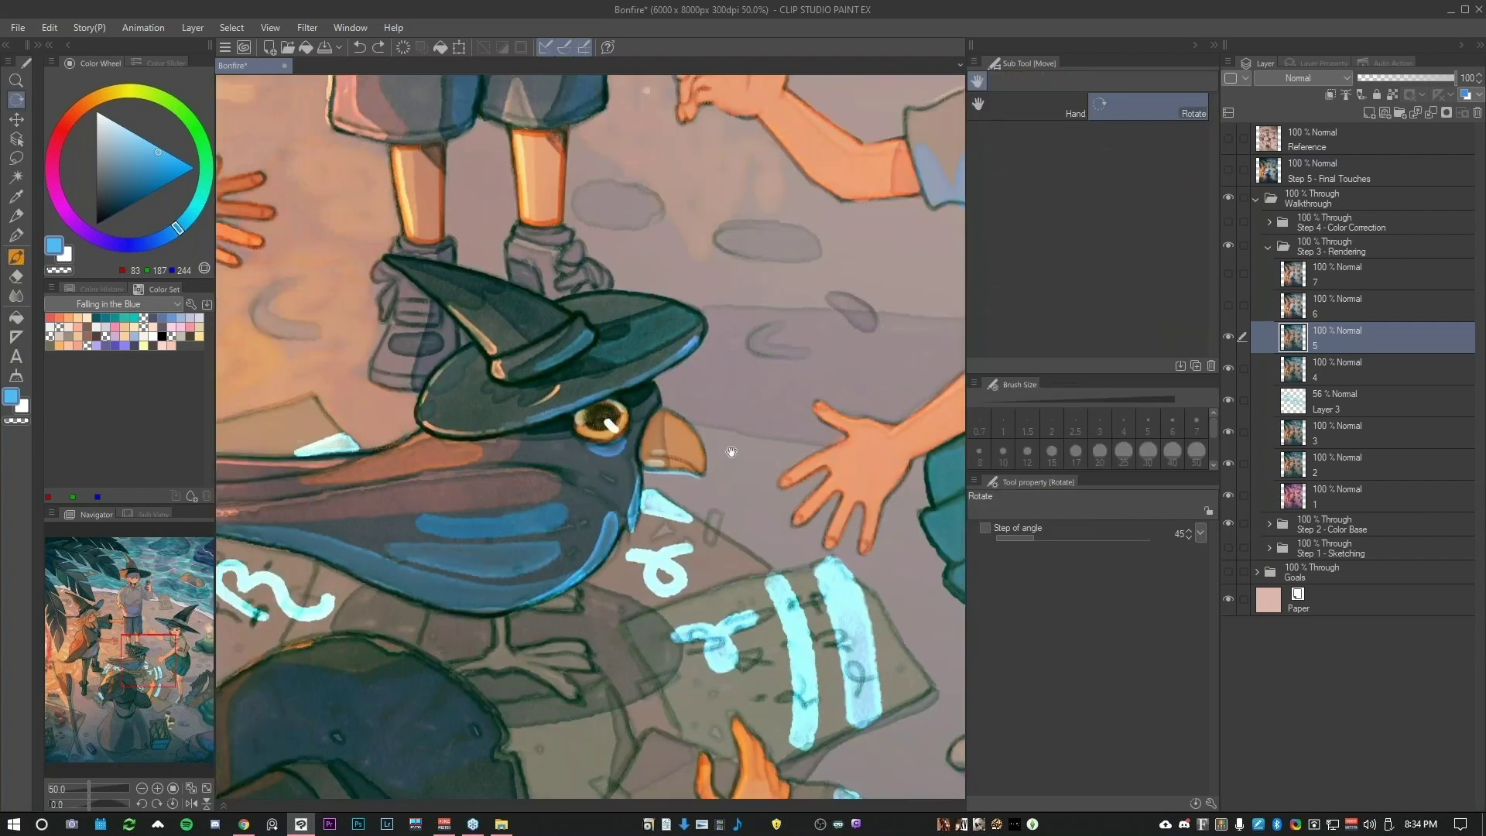
drag(500, 319, 488, 341)
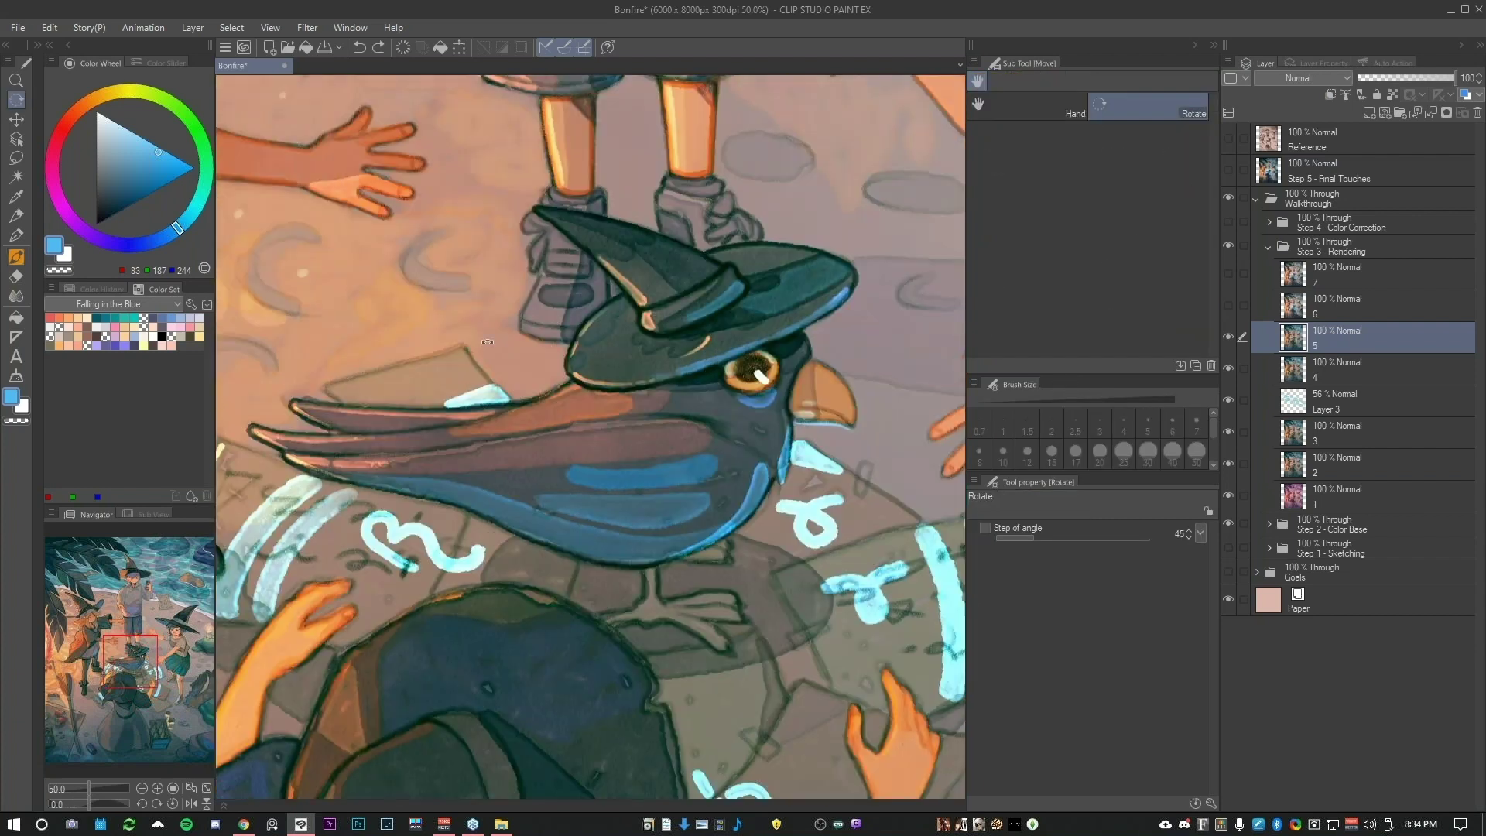
key(b)
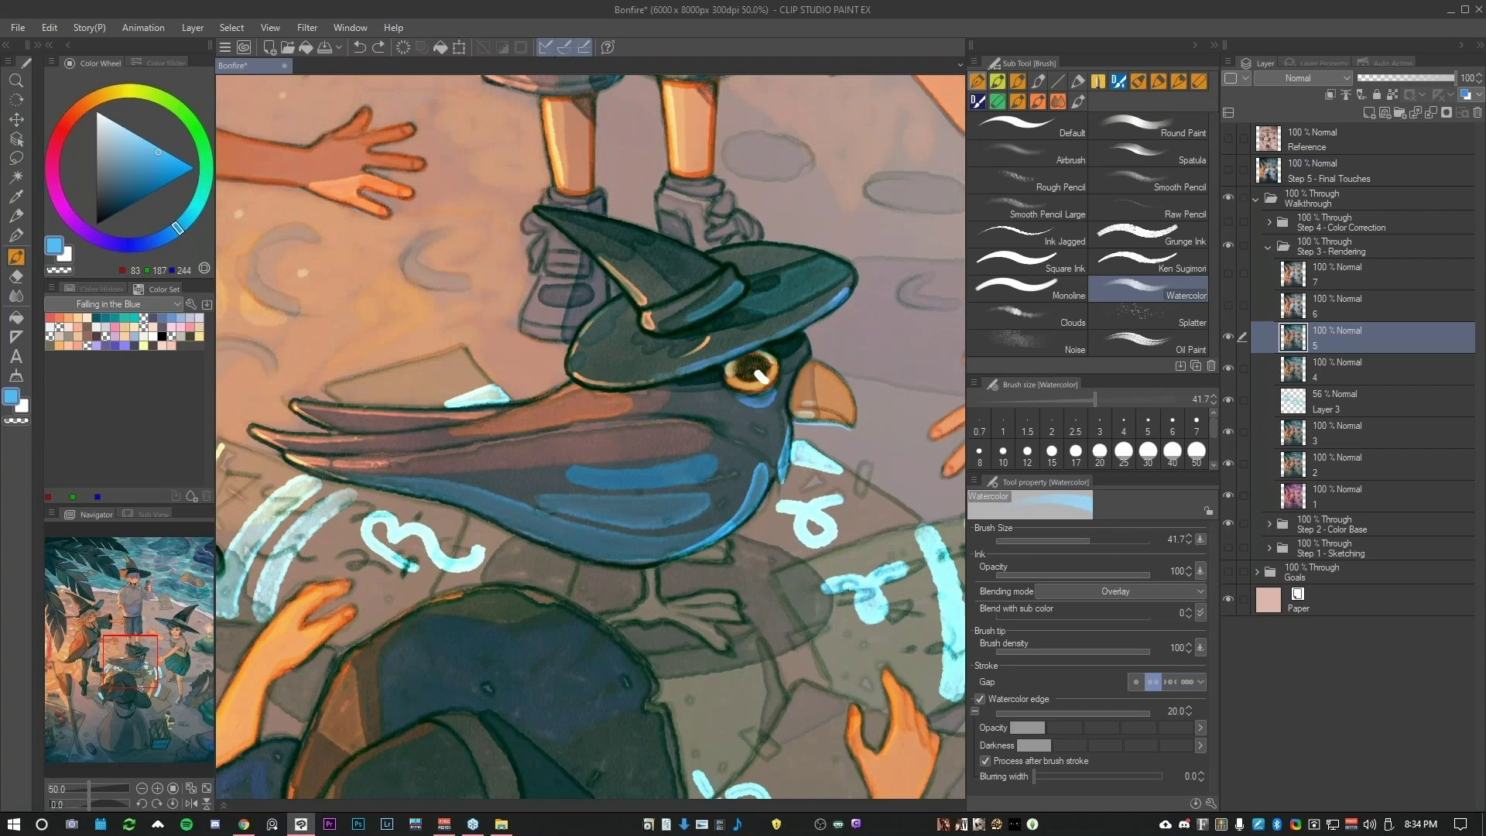
Try a blue Overlay stroke with a resized Watercolor brush, and undo it.
drag(724, 272, 525, 368)
key([)
key([)
key([)
key([)
key([)
key([)
key(])
key(])
key(])
key(])
key(])
key(])
key(])
key(])
key(])
mouse_move(703, 247)
mouse_down()
mouse_move(635, 283)
mouse_move(668, 271)
mouse_move(650, 304)
mouse_move(704, 283)
mouse_move(730, 256)
mouse_move(712, 236)
mouse_move(744, 252)
mouse_move(686, 302)
mouse_move(774, 283)
mouse_move(681, 321)
mouse_move(801, 321)
mouse_move(743, 345)
mouse_move(813, 327)
mouse_move(797, 286)
mouse_move(743, 236)
mouse_move(619, 263)
mouse_move(673, 325)
mouse_move(802, 363)
mouse_move(863, 321)
mouse_move(809, 287)
mouse_move(863, 321)
mouse_move(875, 352)
mouse_move(847, 302)
mouse_move(809, 279)
mouse_move(832, 285)
mouse_up()
key(ctrl+z)
Paint a soft blue Overlay reflection on the girl's near sleeve with brush size 52.4 and RGB 82, 163, 206.
drag(614, 469, 954, 145)
drag(457, 559, 637, 418)
drag(320, 300, 687, 413)
drag(731, 536, 480, 240)
drag(751, 418, 340, 588)
drag(647, 456, 385, 571)
drag(940, 166, 569, 569)
key([)
mouse_move(717, 324)
mouse_down()
mouse_move(736, 288)
mouse_move(688, 280)
mouse_move(658, 318)
mouse_move(688, 270)
mouse_up()
key(ctrl+z)
key(ctrl+z)
drag(663, 319, 708, 278)
drag(654, 330, 719, 292)
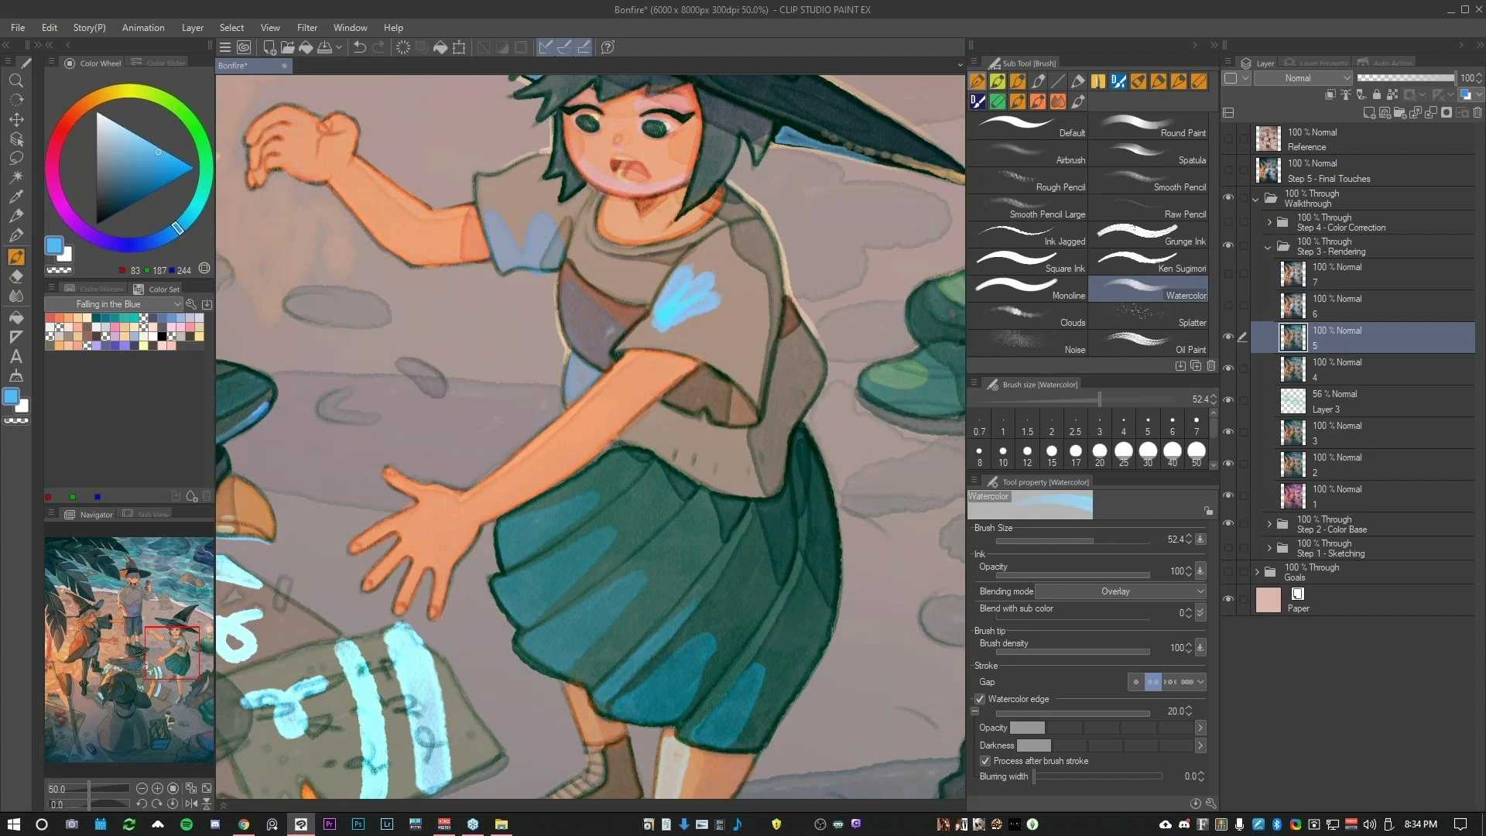
key(ctrl+z)
click(145, 157)
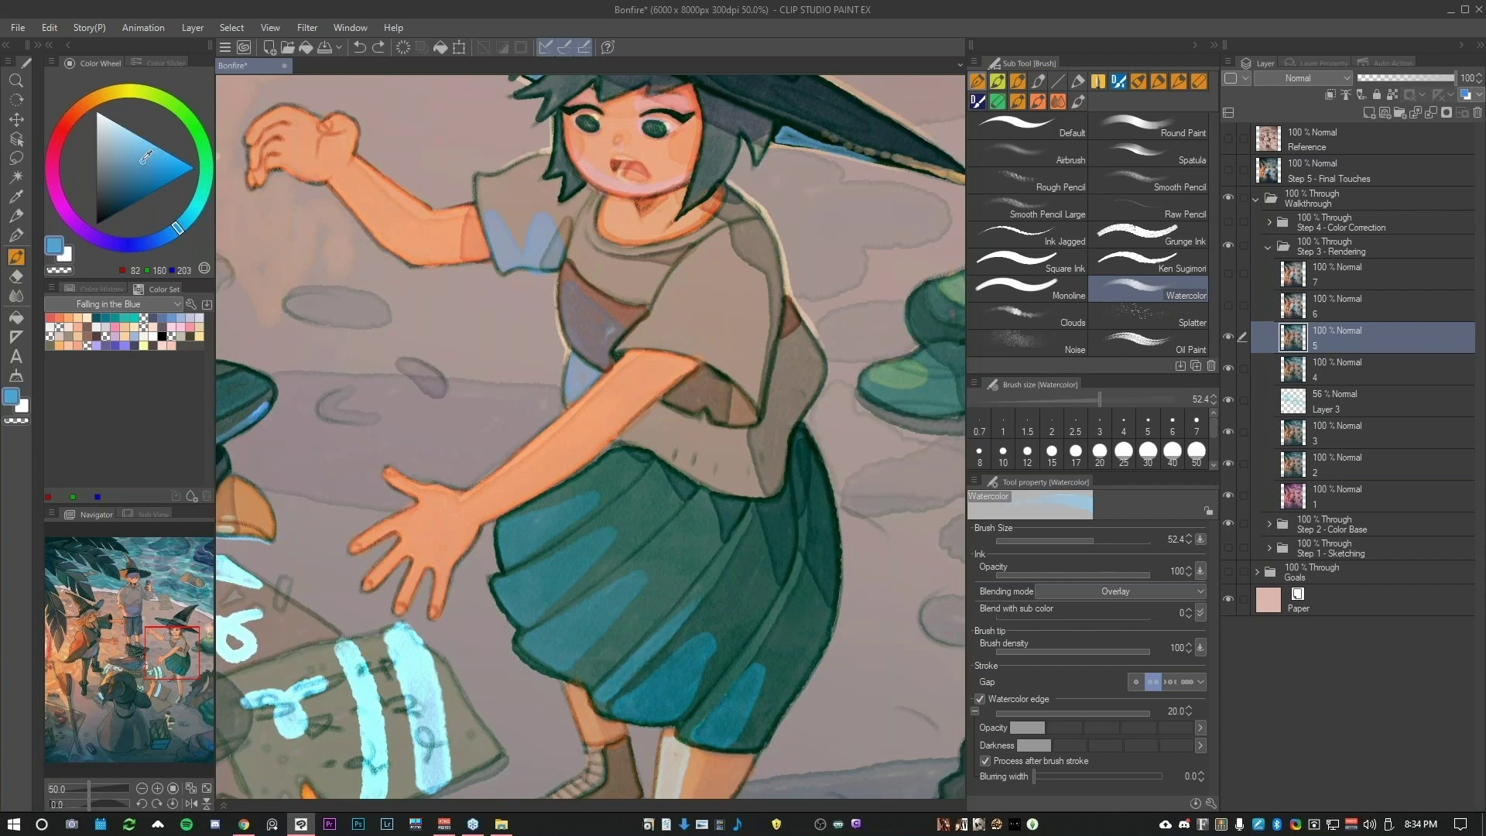
click(145, 159)
mouse_move(685, 281)
mouse_down()
mouse_move(679, 323)
mouse_move(618, 349)
mouse_up()
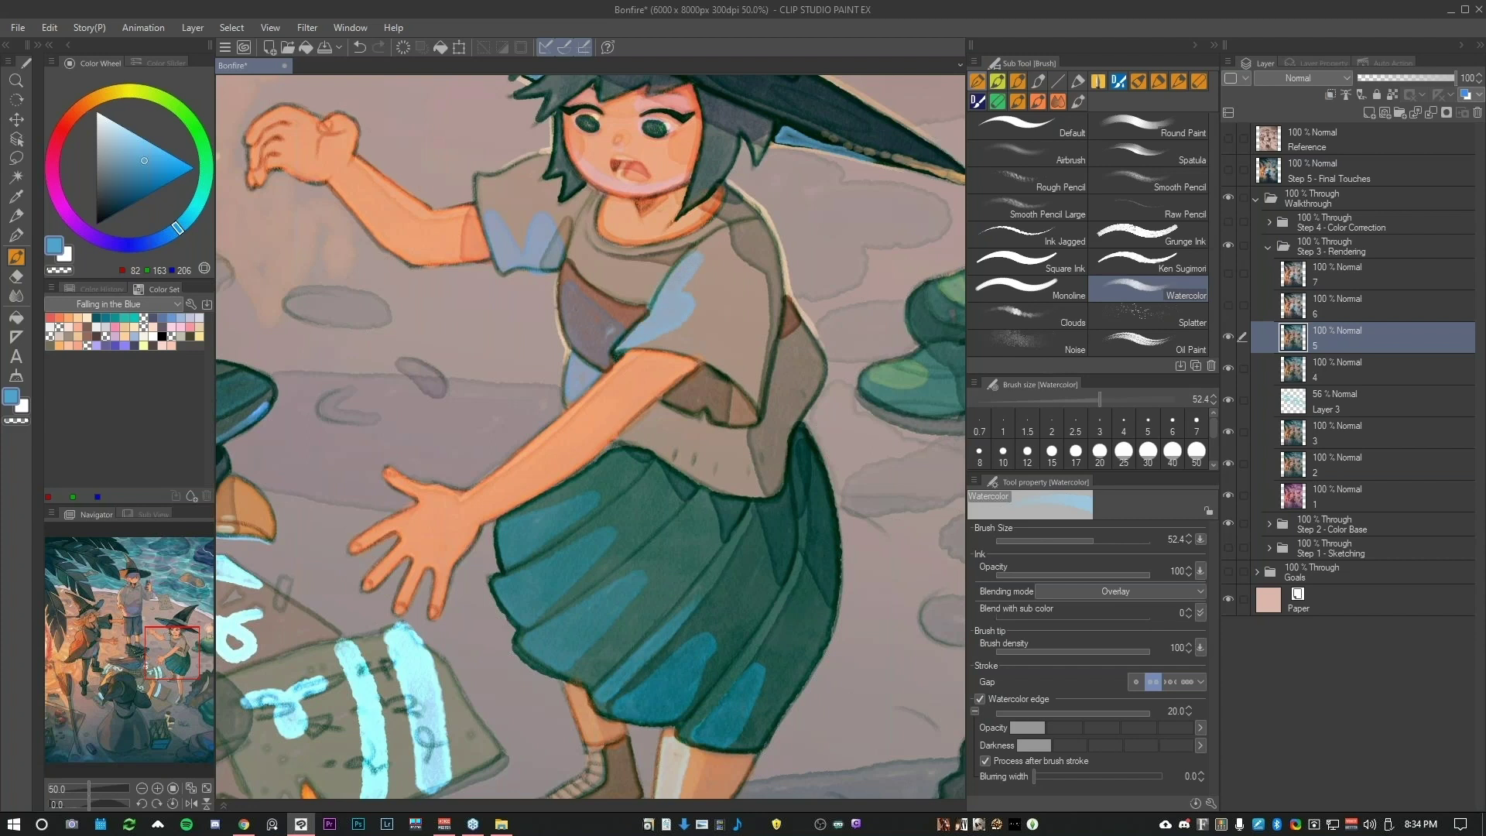
Paint soft blue Overlay reflections across the chest and lower hem of the girl's shirt.
mouse_move(624, 289)
mouse_down()
mouse_move(643, 292)
mouse_move(640, 279)
mouse_up()
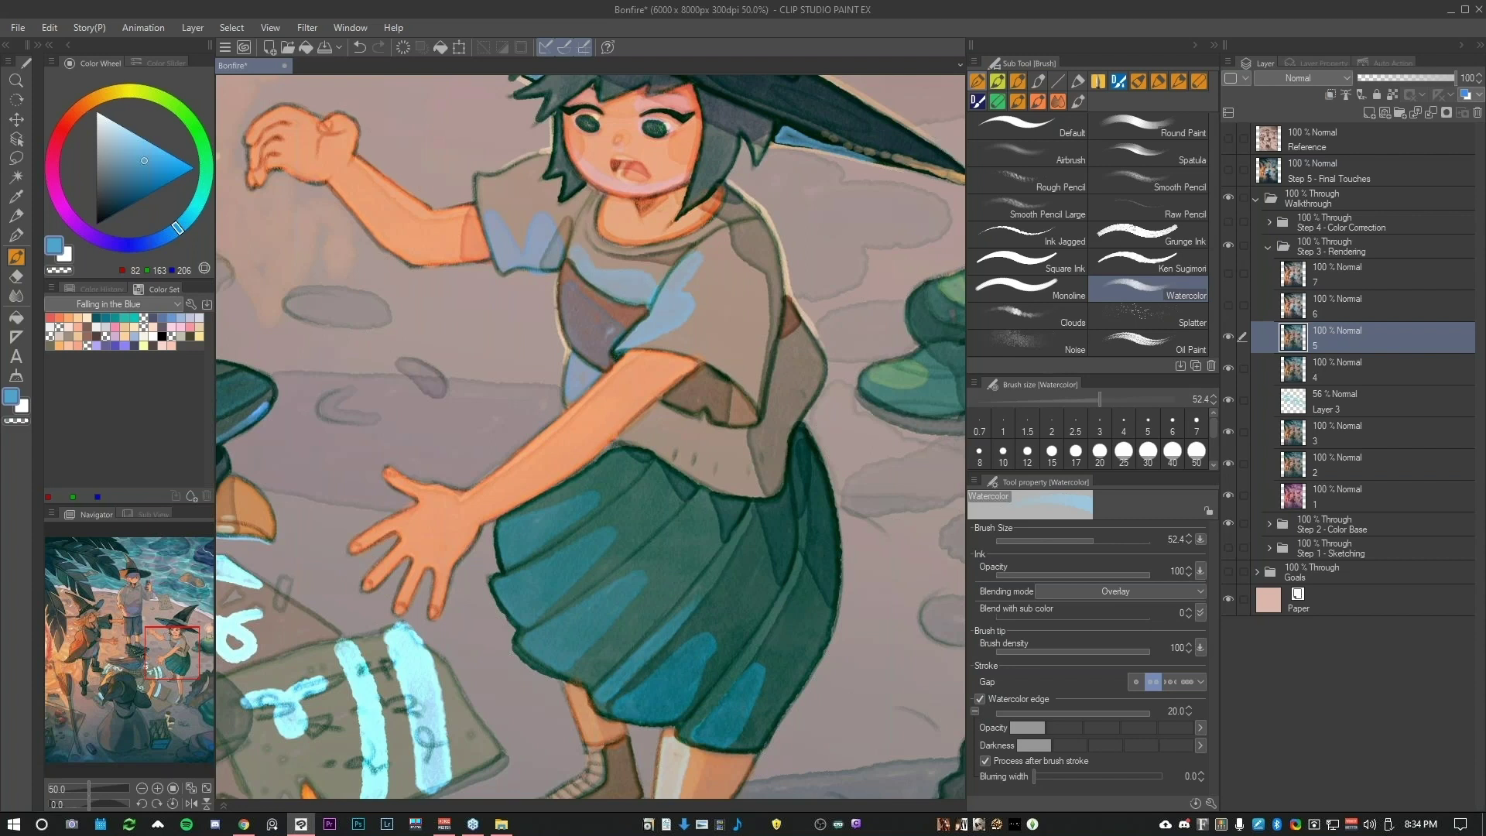
mouse_move(832, 467)
mouse_down()
mouse_move(780, 421)
mouse_move(720, 322)
mouse_move(773, 292)
mouse_up()
mouse_move(610, 284)
mouse_down()
mouse_move(627, 248)
mouse_move(631, 297)
mouse_move(626, 275)
mouse_up()
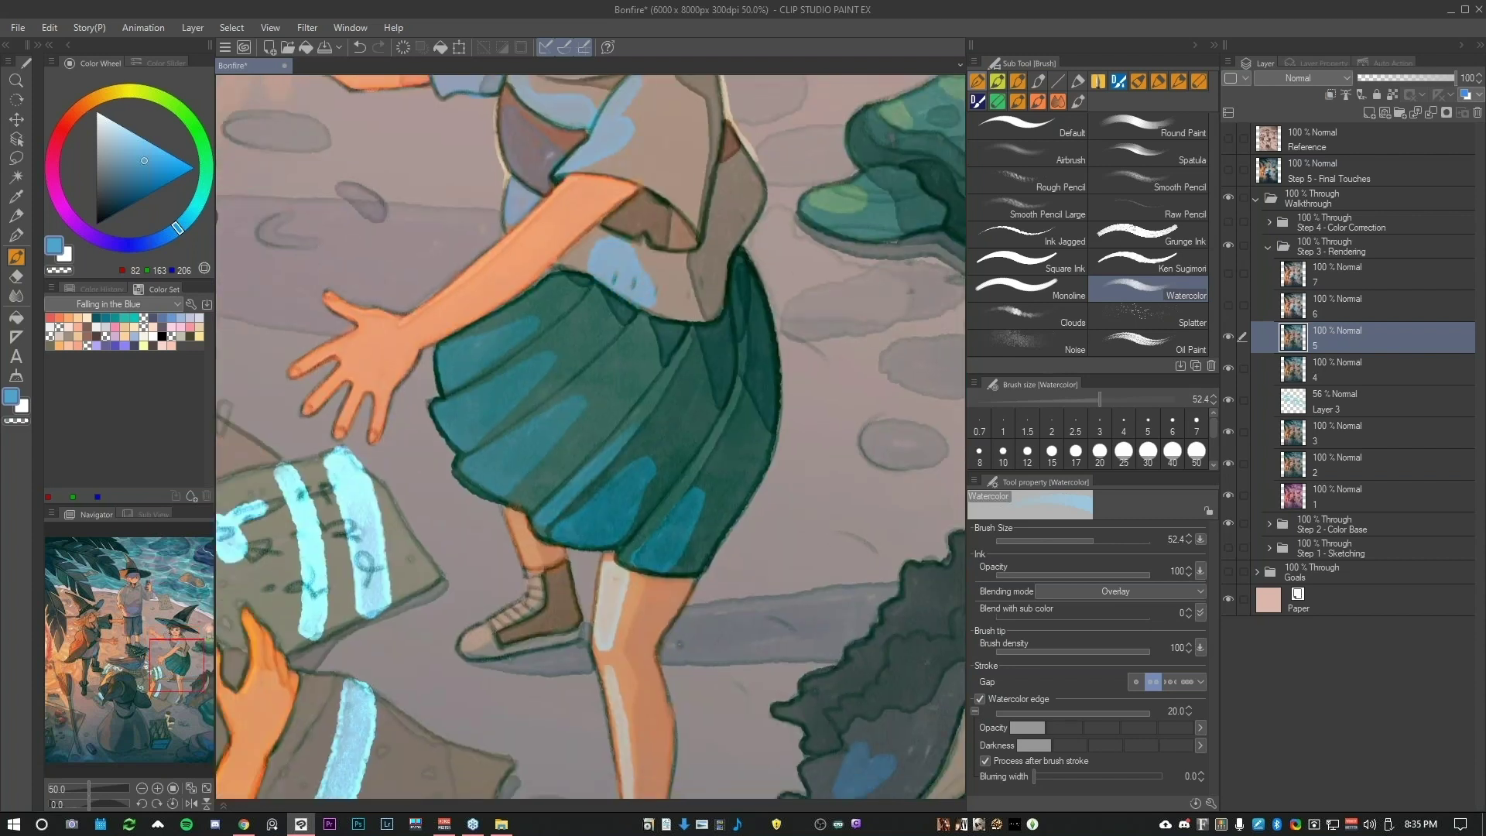
drag(741, 351, 760, 449)
drag(594, 237, 674, 408)
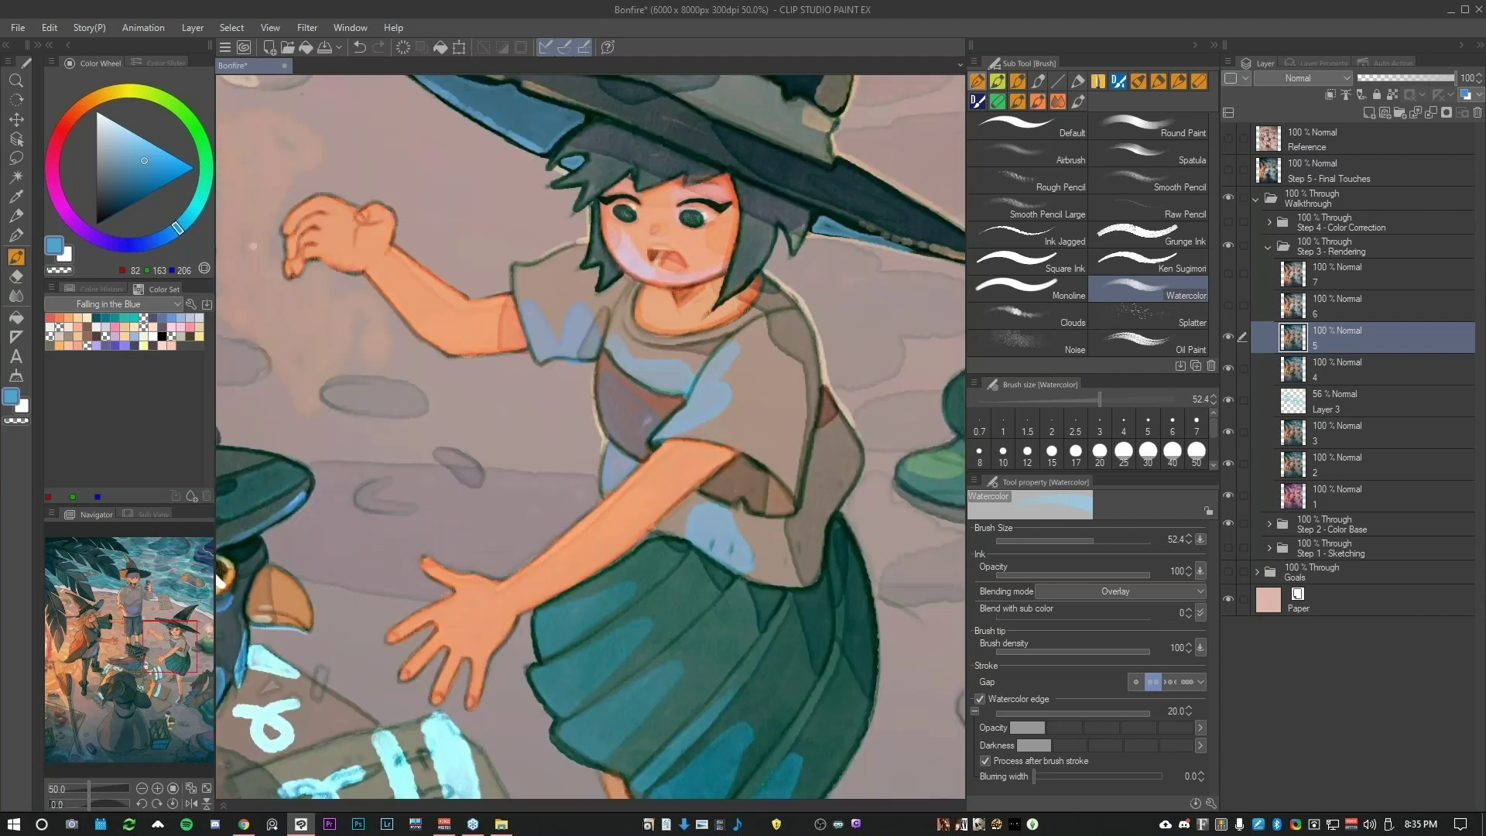
Paint a pale blue Overlay reflection along the girl's raised forearm.
key(r)
drag(464, 309, 720, 310)
mouse_move(754, 215)
mouse_down()
mouse_move(689, 297)
mouse_move(732, 239)
mouse_move(693, 283)
mouse_up()
key(r)
mouse_move(418, 593)
mouse_down()
mouse_move(598, 670)
mouse_move(697, 517)
mouse_move(704, 460)
mouse_up()
scroll(709, 433, down, 2)
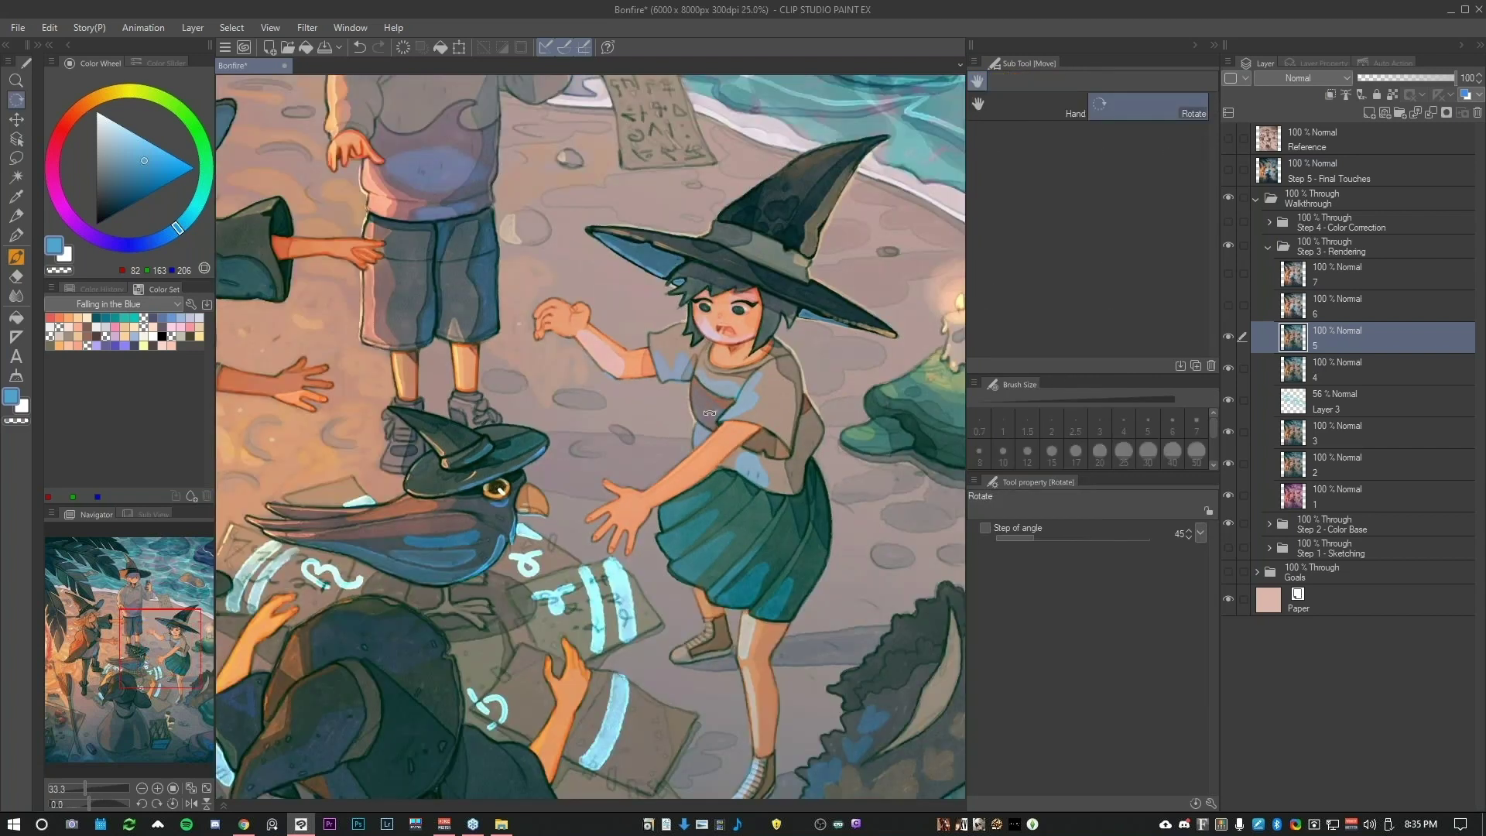
Show layer 6 and examine its more finished lighting across the whole illustration.
scroll(709, 413, down, 3)
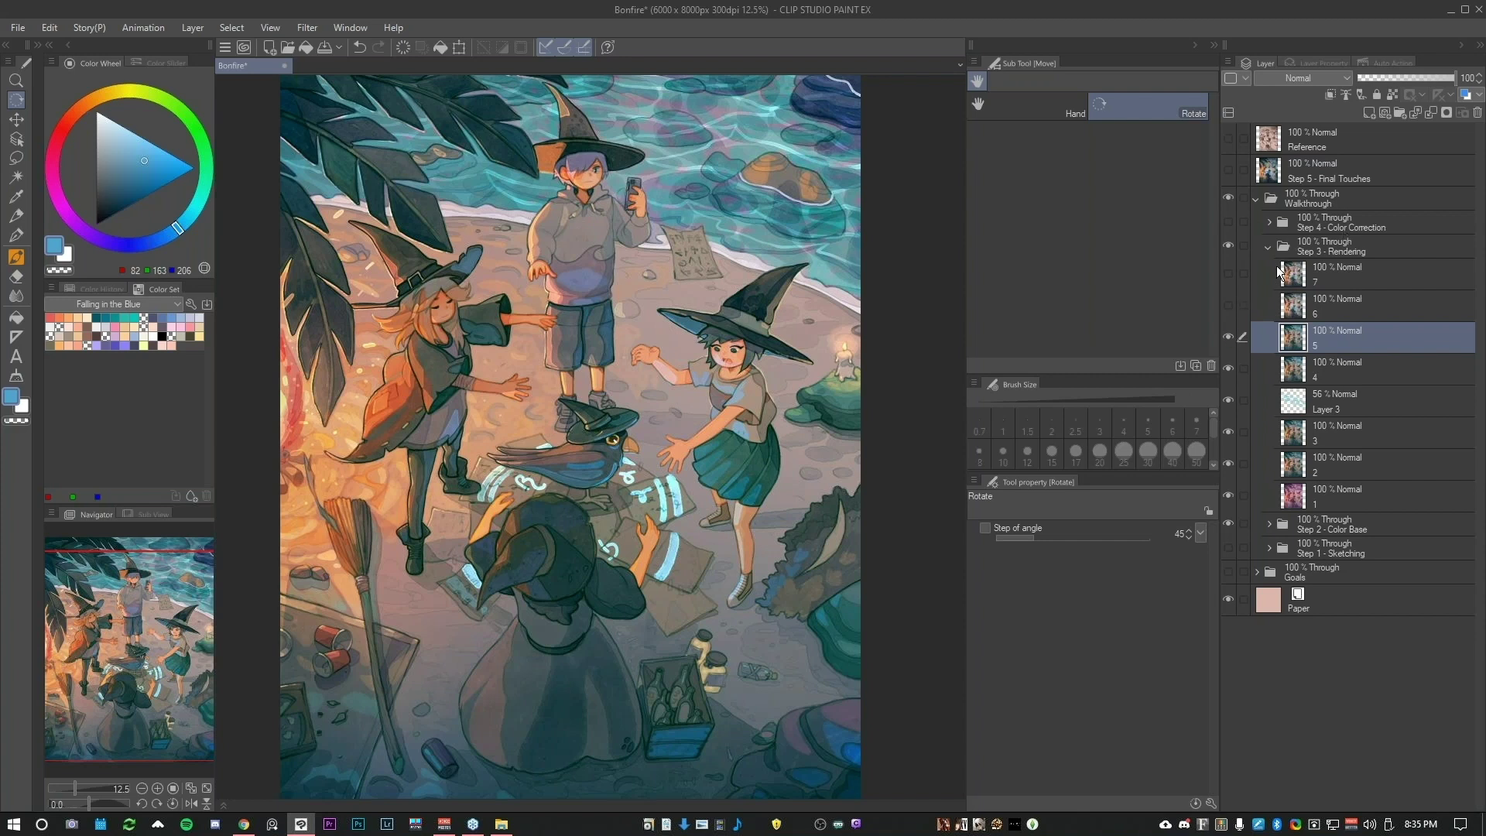
click(1229, 307)
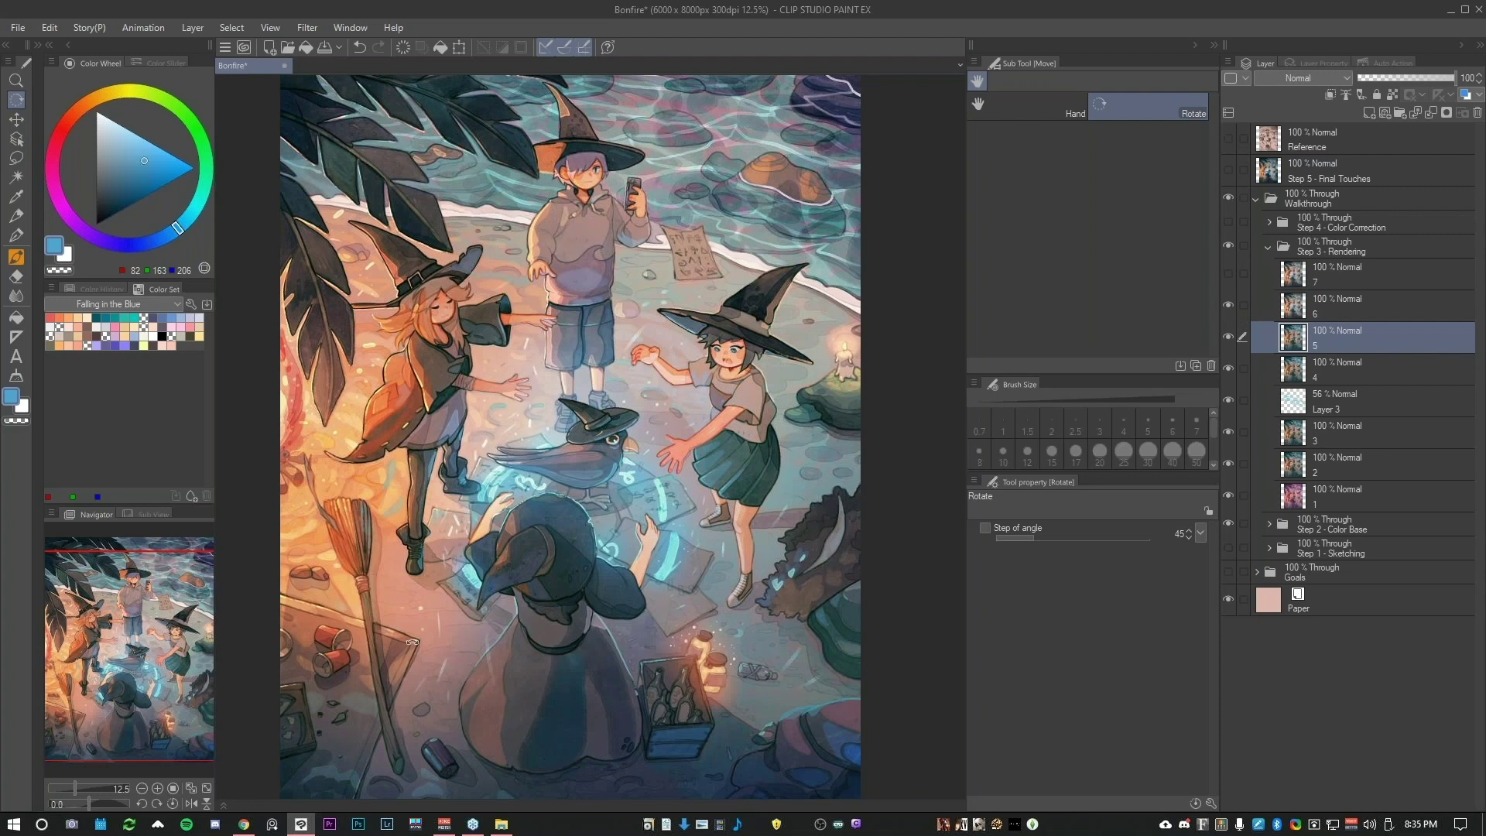
drag(696, 315, 706, 287)
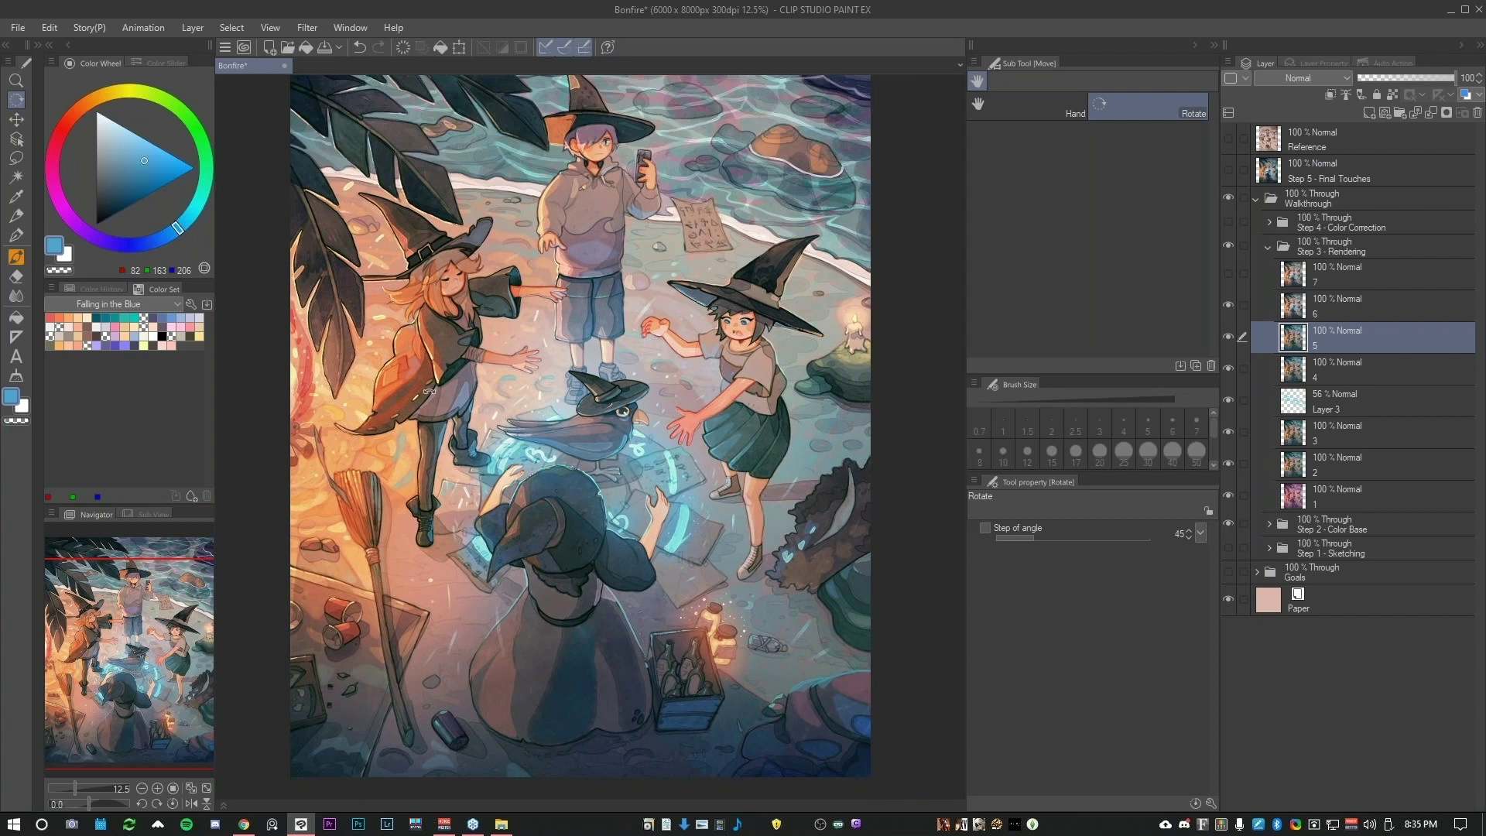
mouse_move(710, 451)
mouse_down()
mouse_move(701, 484)
mouse_move(700, 441)
mouse_up()
Try a pink Watercolor stroke on layer 6 with Normal blending and brush size 92.7, and undo it.
key(b)
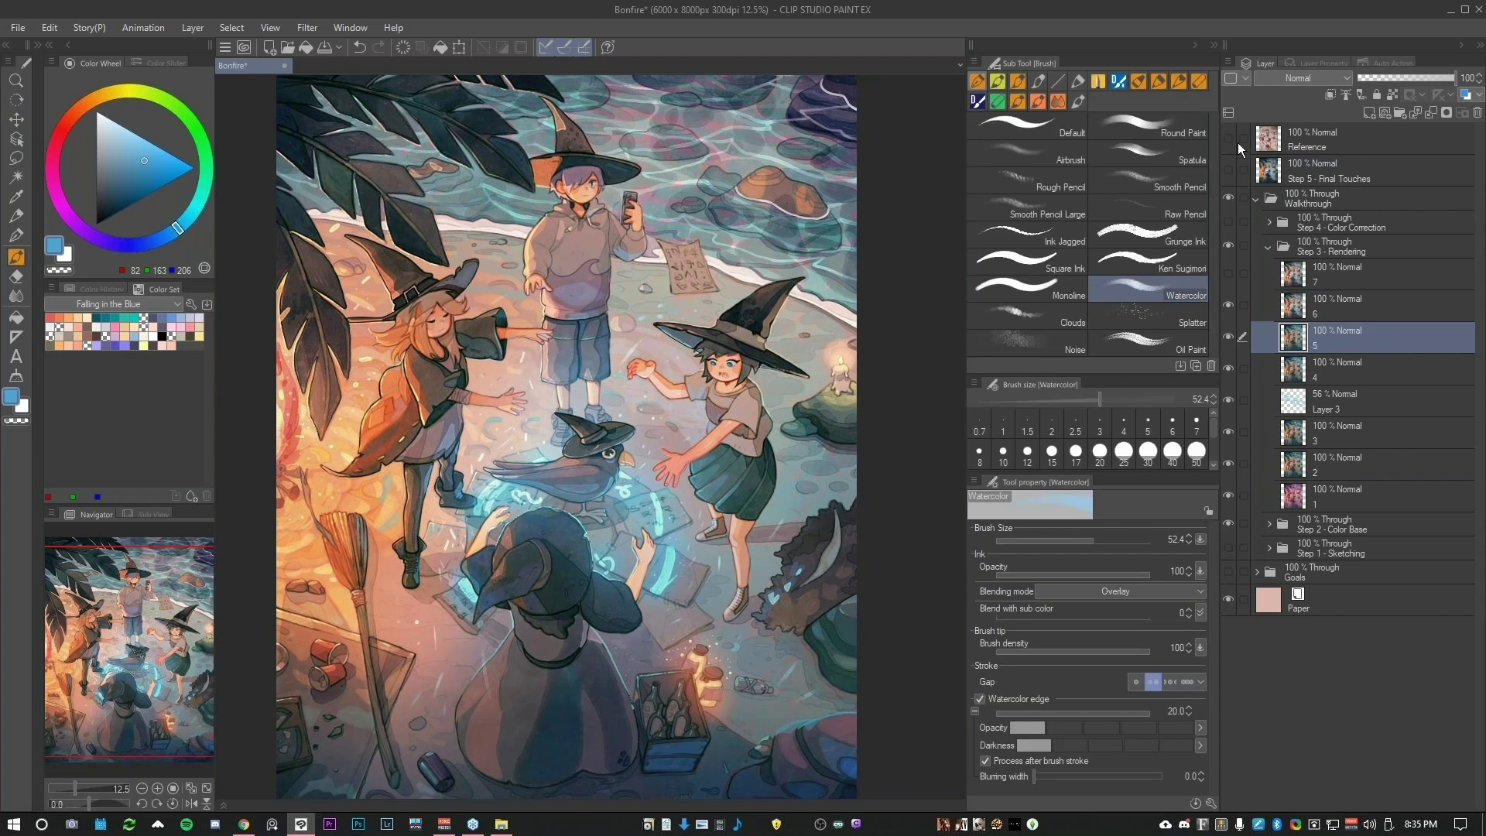
click(1348, 315)
drag(717, 249, 735, 251)
click(59, 136)
click(159, 147)
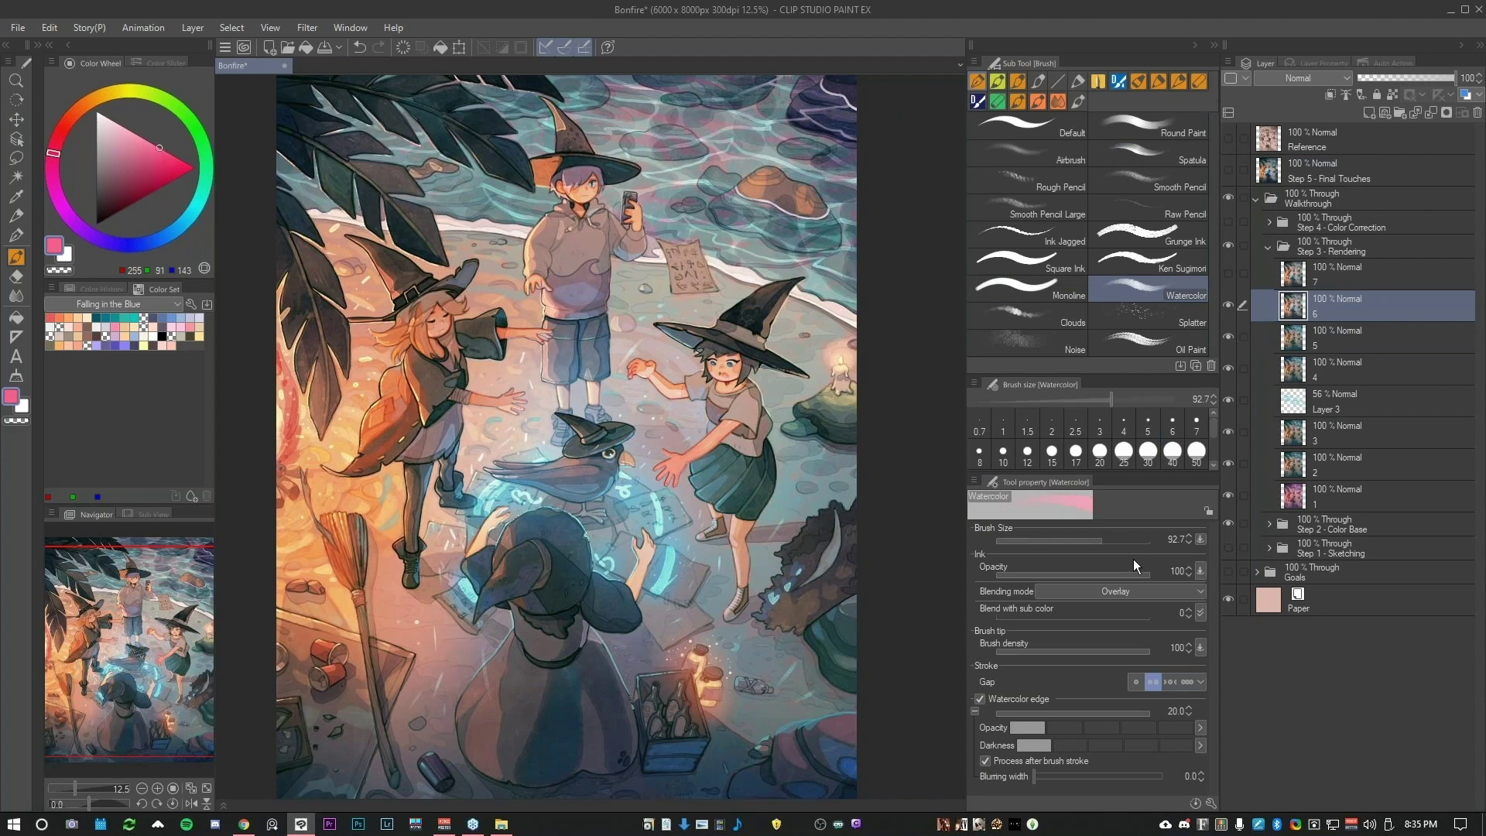
click(1119, 588)
click(1080, 79)
drag(754, 134, 668, 317)
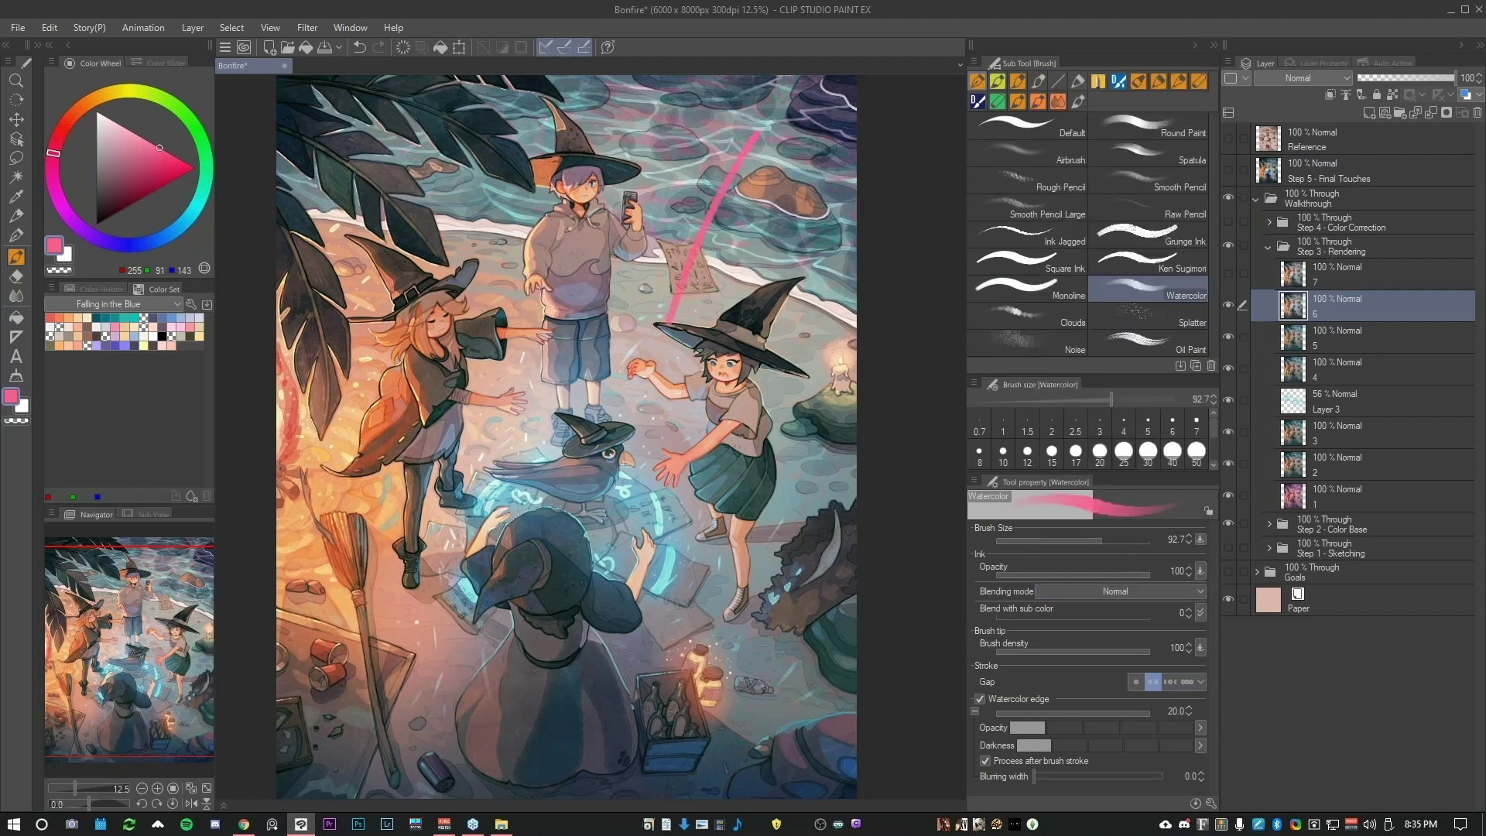
key(ctrl+z)
Draw four white arrows on layer 6 from the outer areas of the picture pointing in toward the crow.
mouse_move(139, 182)
mouse_down()
mouse_move(124, 198)
mouse_move(97, 112)
mouse_up()
mouse_move(770, 169)
mouse_down()
mouse_move(650, 377)
mouse_move(698, 352)
mouse_up()
mouse_move(457, 174)
mouse_down()
mouse_move(509, 352)
mouse_move(529, 287)
mouse_up()
drag(307, 617, 482, 481)
drag(482, 482, 461, 540)
drag(542, 495, 501, 362)
mouse_move(768, 615)
mouse_down()
mouse_move(627, 384)
mouse_move(670, 405)
mouse_up()
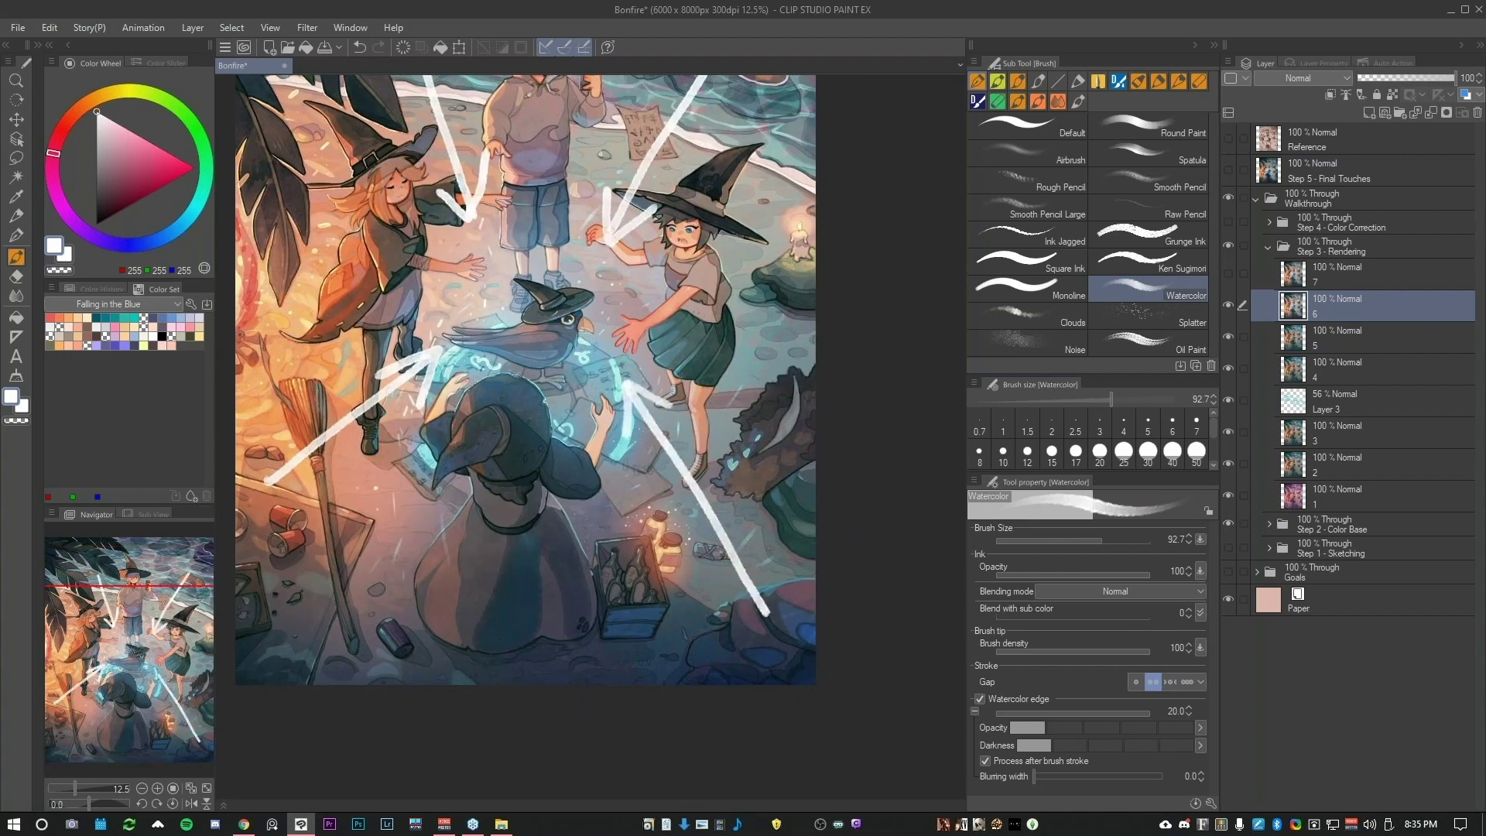
drag(704, 497, 721, 536)
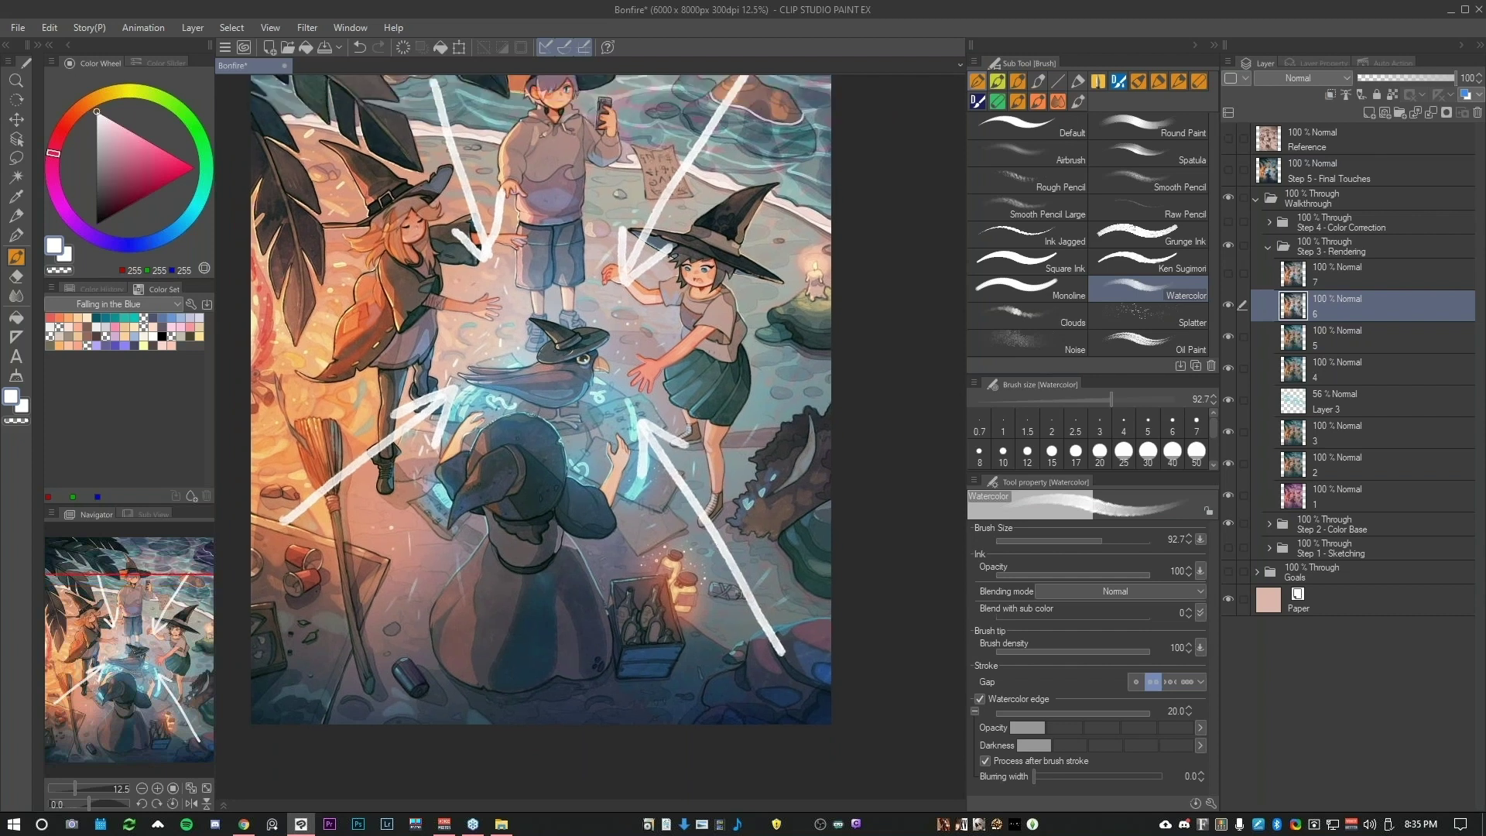
Undo all the white arrows drawn on layer 6.
key(ctrl+z)
key(ctrl+z)
key(ctrl+z)
key(ctrl+z)
key(ctrl+z)
key(ctrl+z)
key(ctrl+z)
key(ctrl+z)
key(ctrl+z)
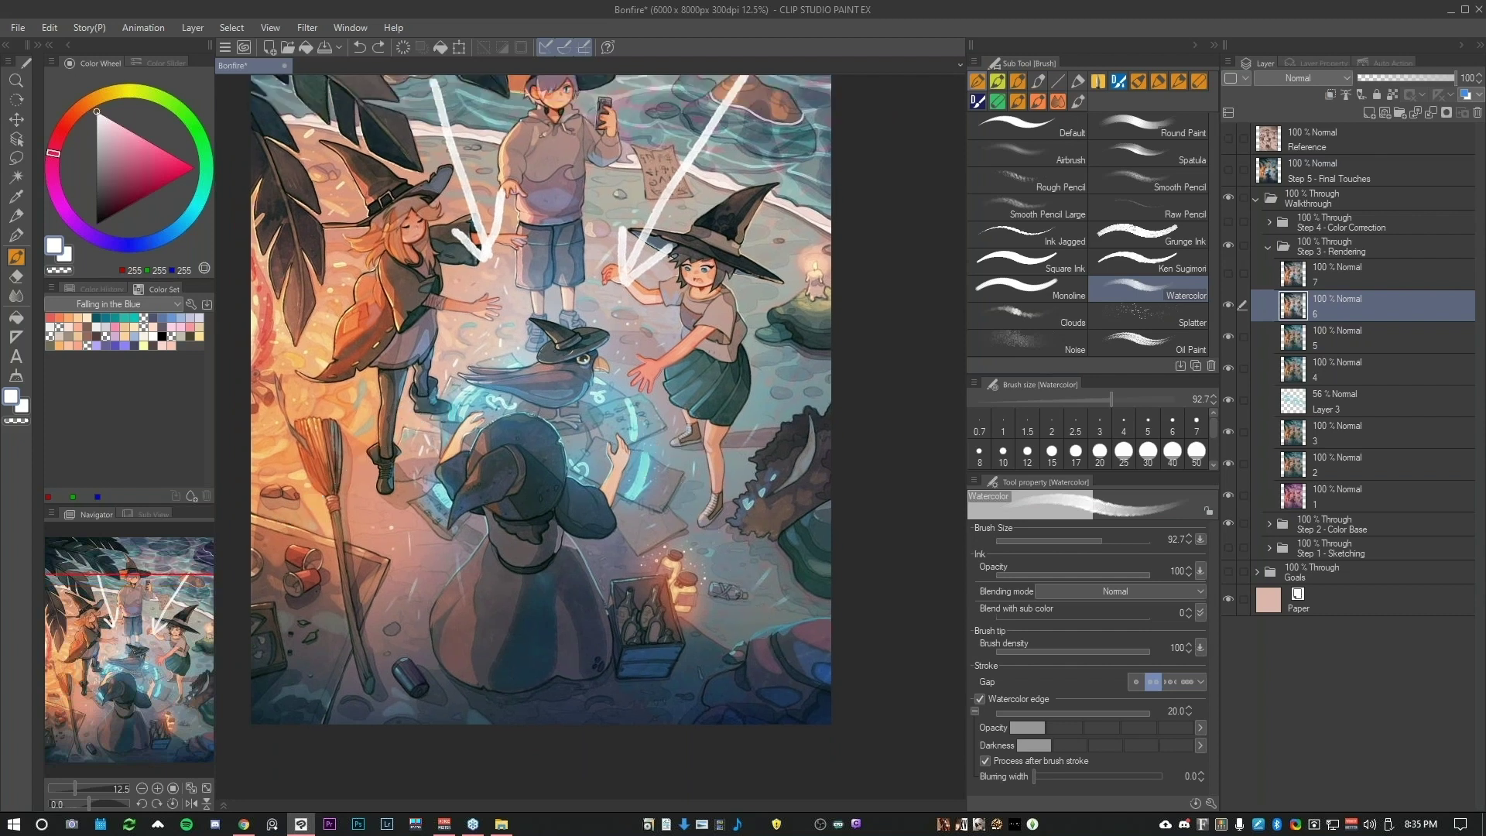
key(ctrl+z)
drag(541, 399, 574, 450)
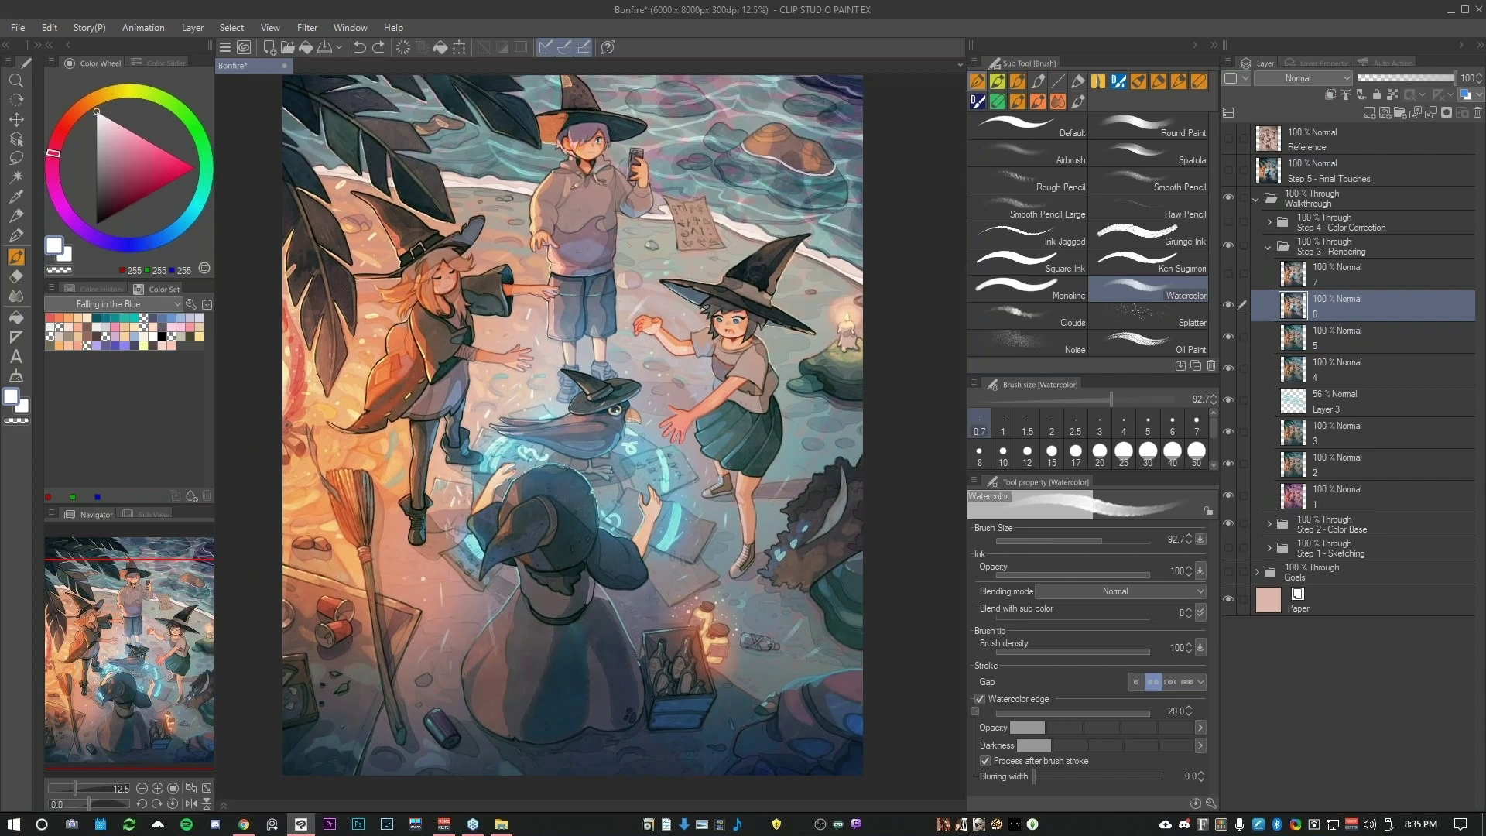
Hide layer 6, select layer 5, and set up the 2000-size Airbrush with Overlay blending.
click(1229, 305)
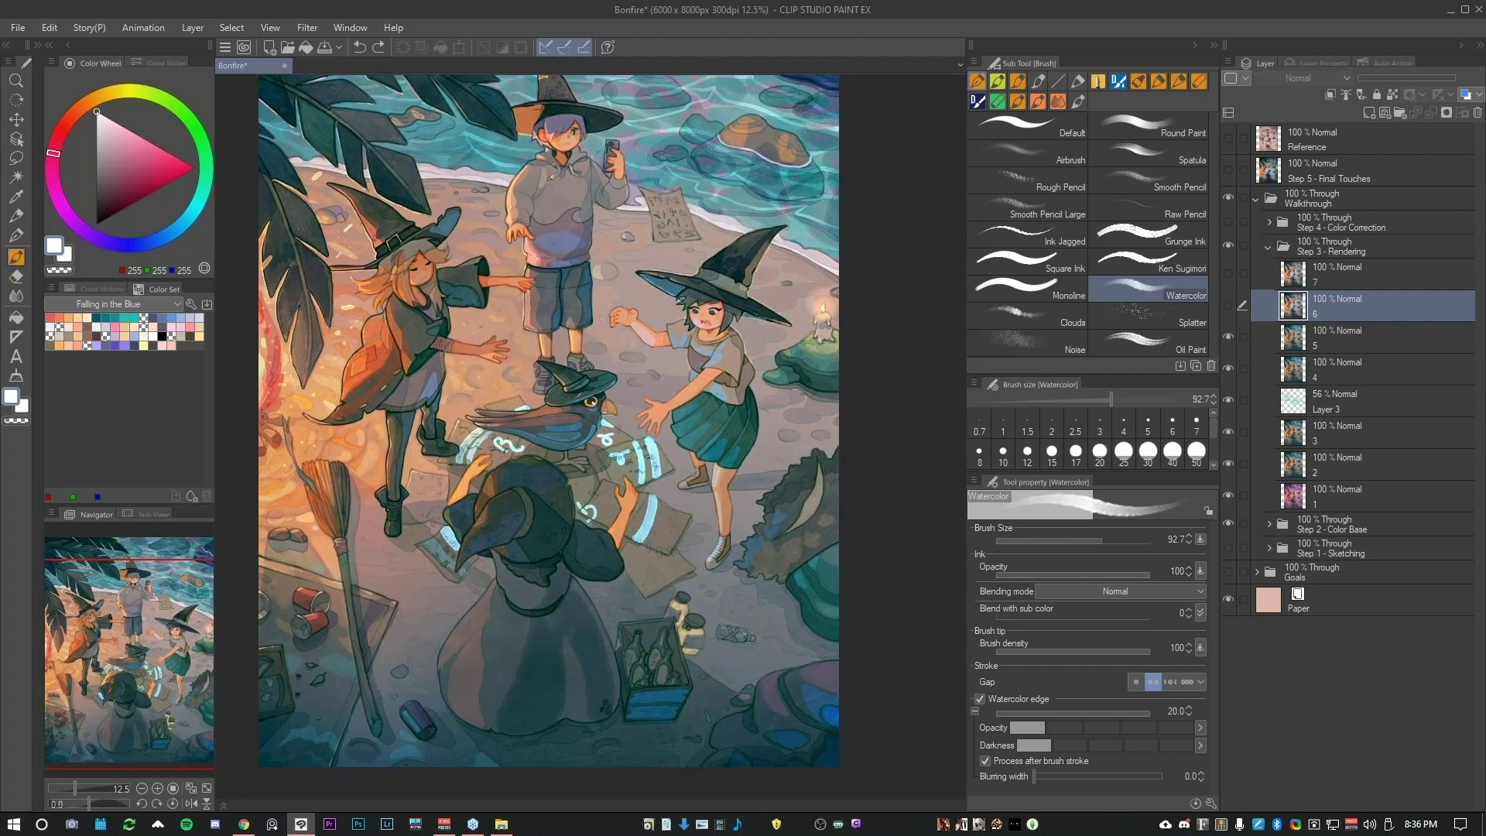
key(b)
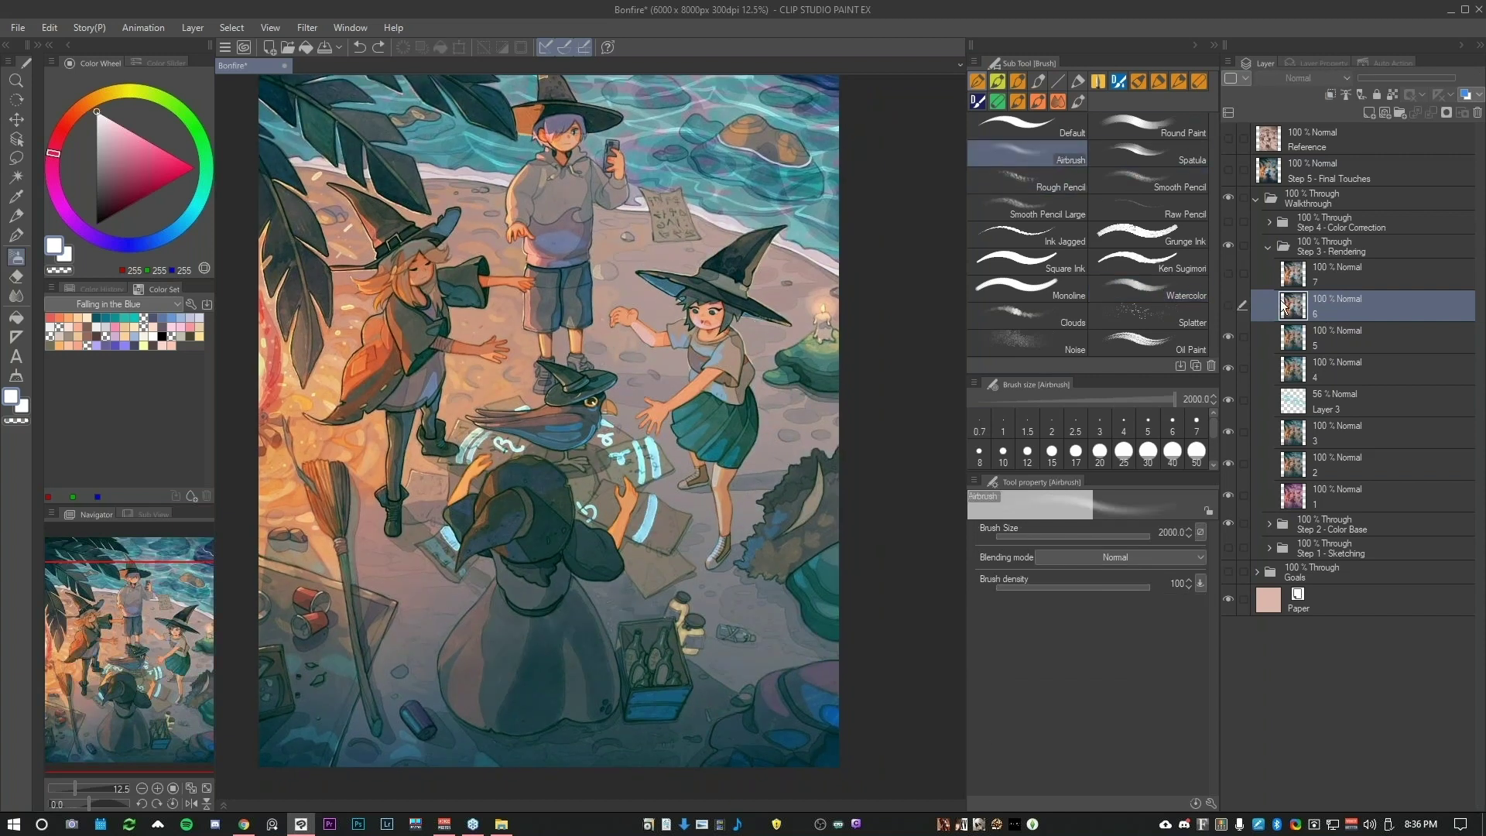
click(1364, 342)
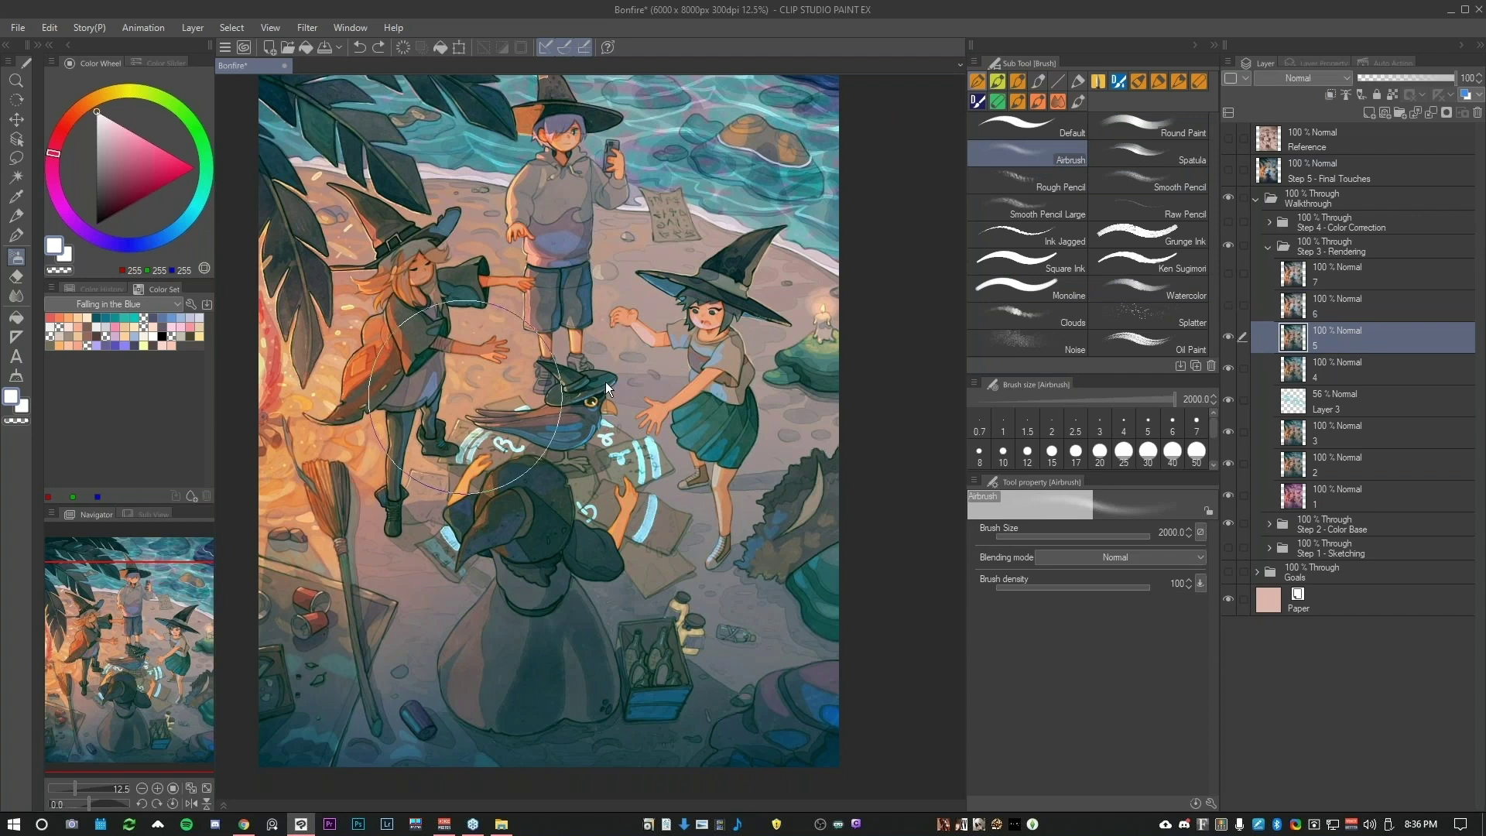
click(1109, 556)
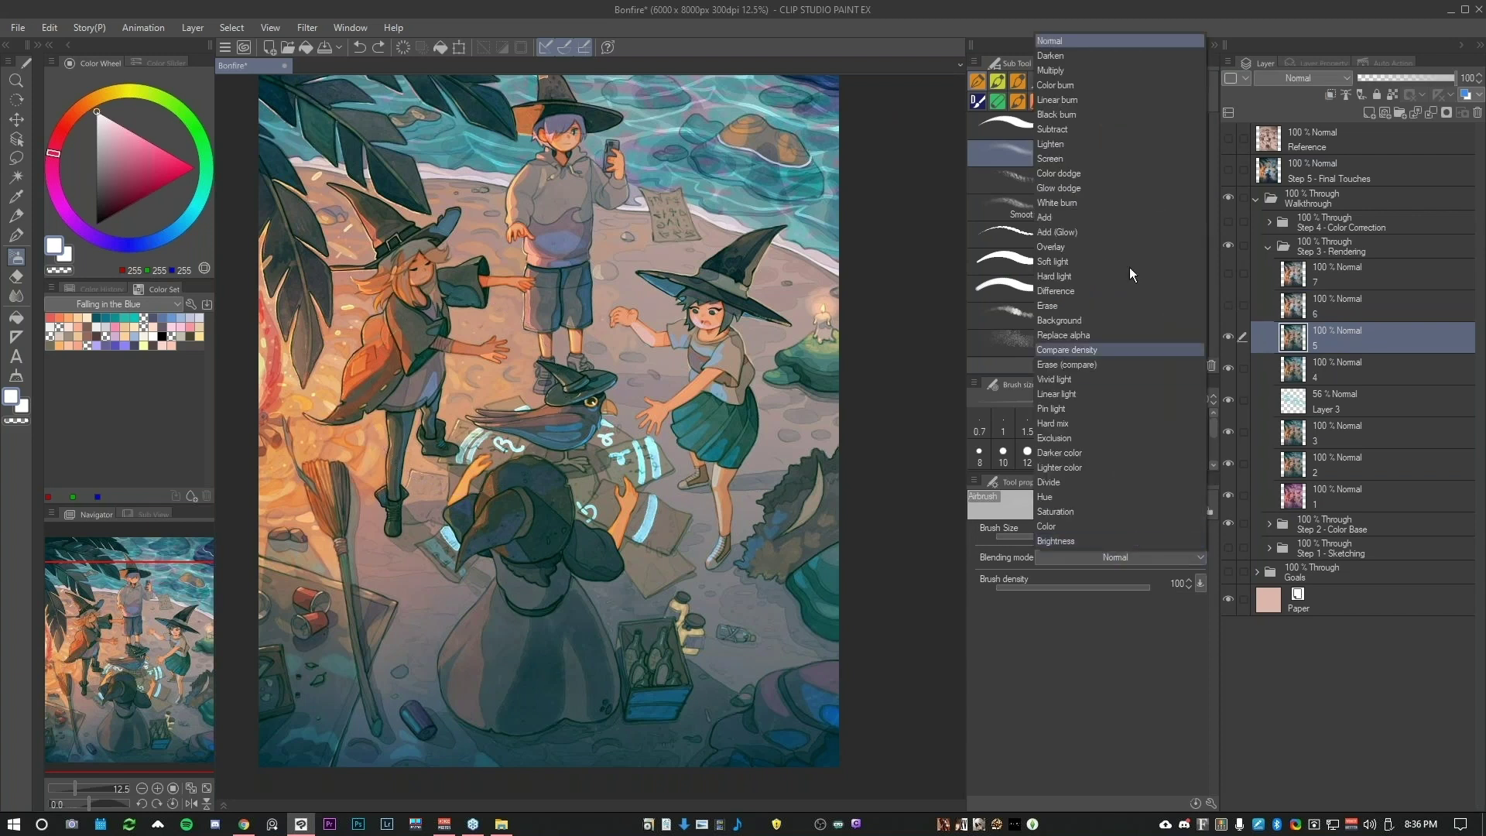
click(1087, 247)
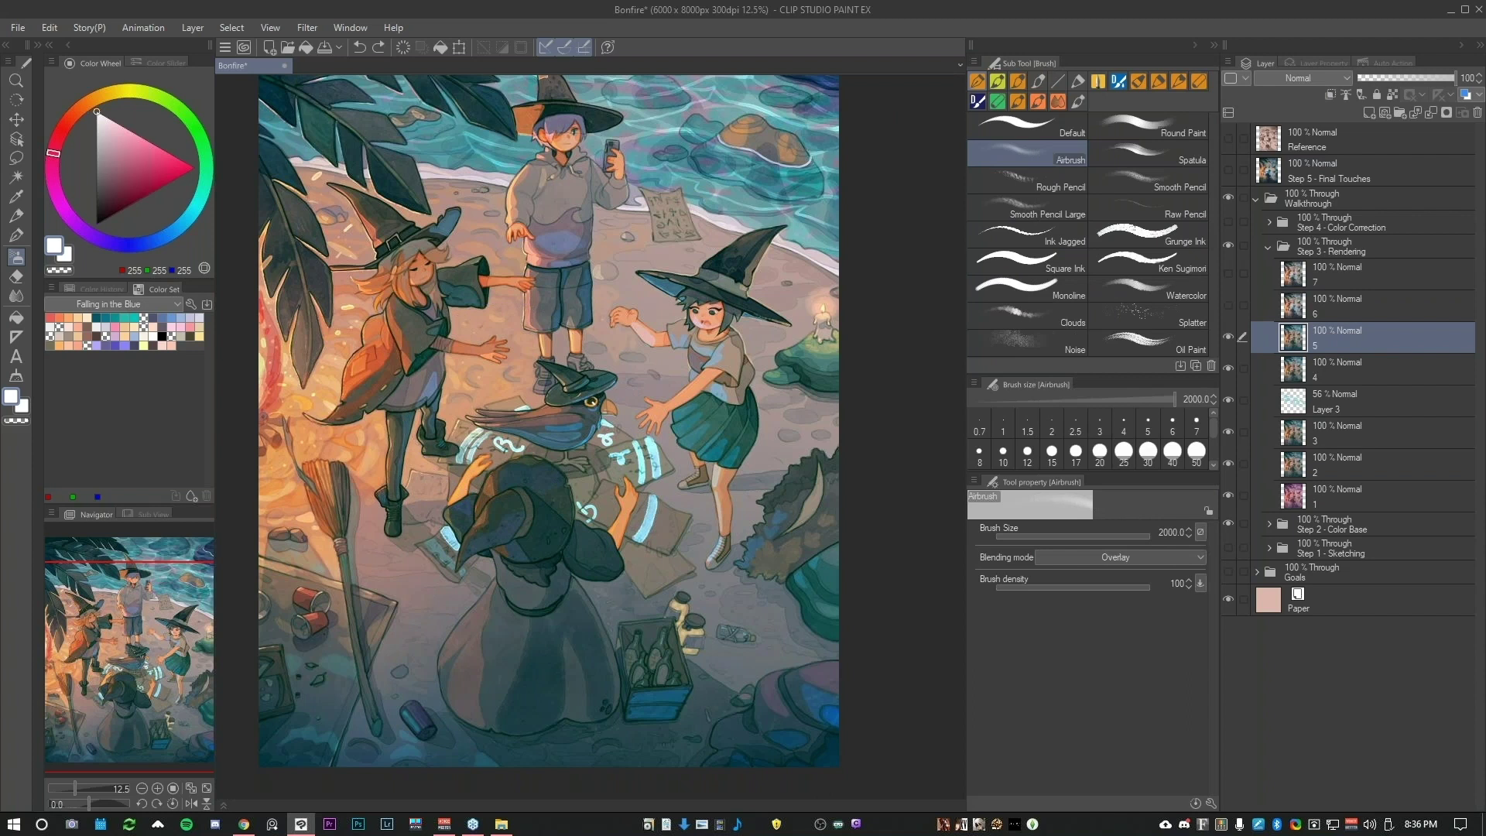
Try a white Overlay glow around the crow, undo it, and set the colour to RGB 121, 166, 255.
drag(526, 399, 566, 443)
key(ctrl+z)
click(138, 172)
click(155, 240)
click(148, 141)
Try airbrushing a blue Overlay glow around the crow on layer 5, and undo it.
drag(557, 434, 627, 398)
mouse_move(565, 410)
mouse_down()
mouse_move(527, 387)
mouse_move(589, 338)
mouse_up()
mouse_move(619, 418)
mouse_down()
mouse_move(604, 364)
mouse_move(546, 349)
mouse_up()
key(ctrl+z)
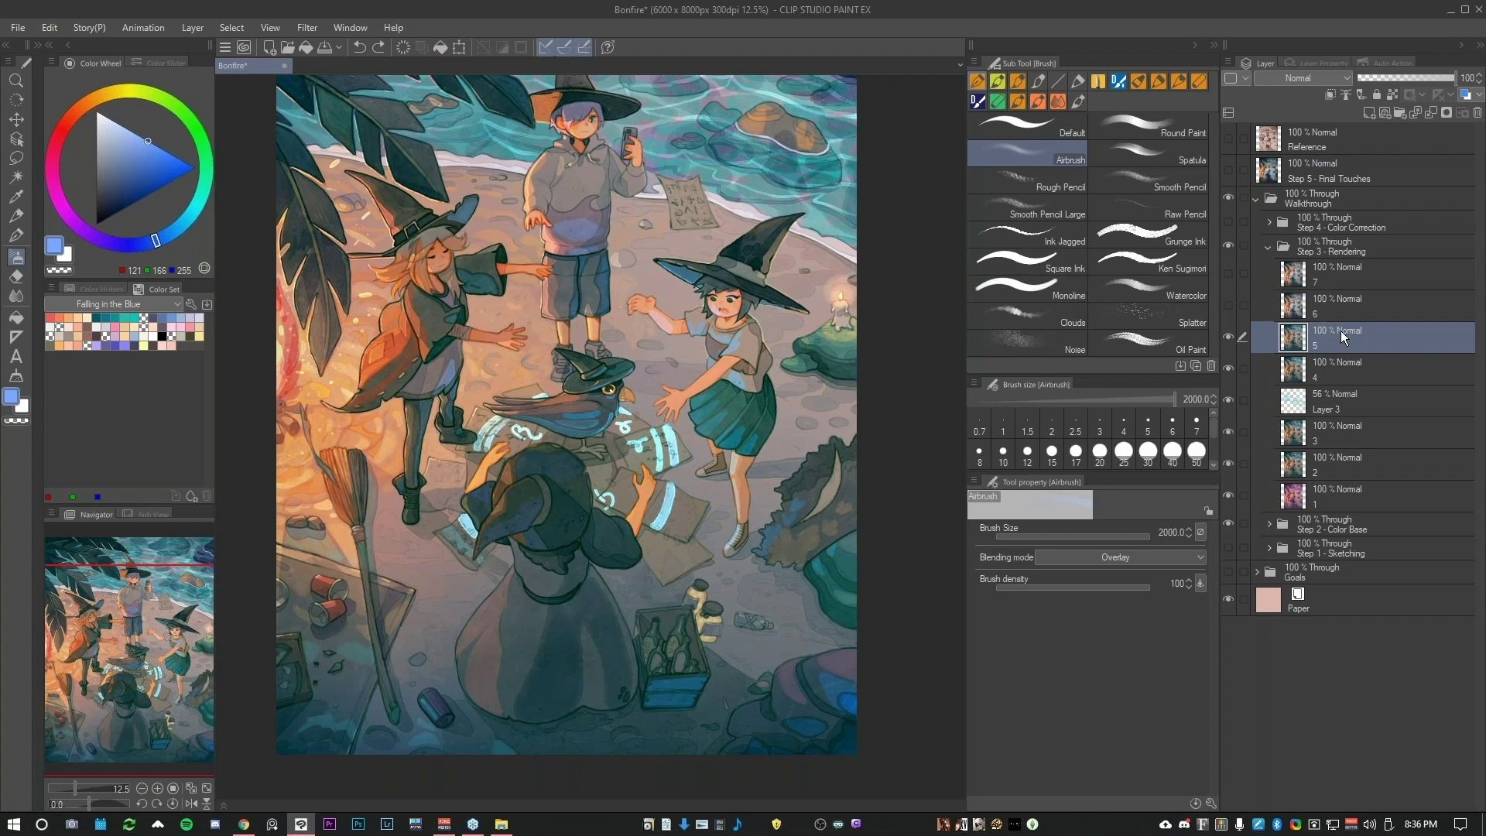
Duplicate layer 5 and airbrush a blue glow around the crow on the copy, using Overlay and Lighten blending.
key(ctrl+j)
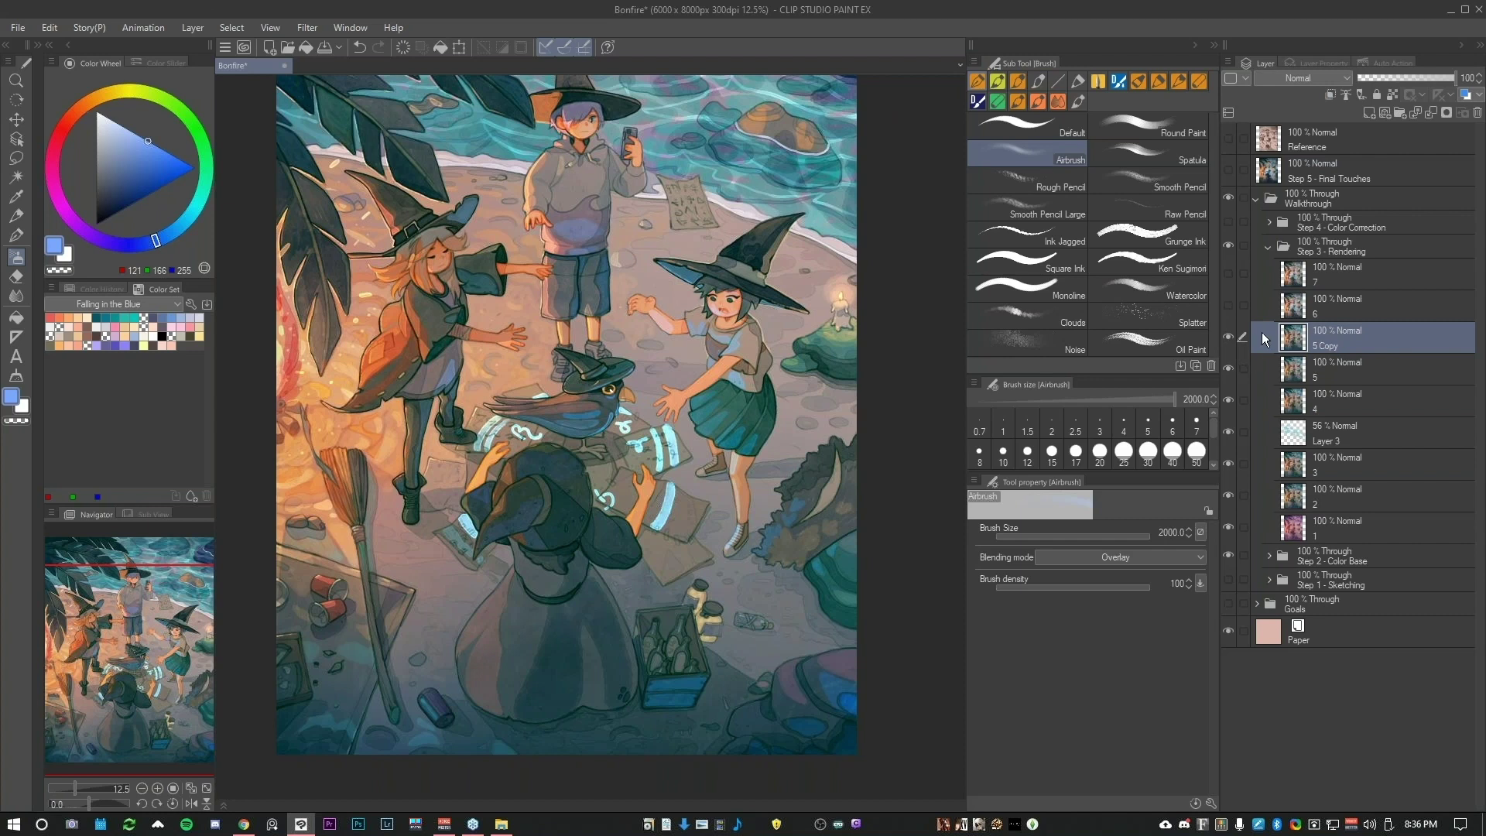
mouse_move(541, 345)
mouse_down()
mouse_move(648, 398)
mouse_move(558, 383)
mouse_up()
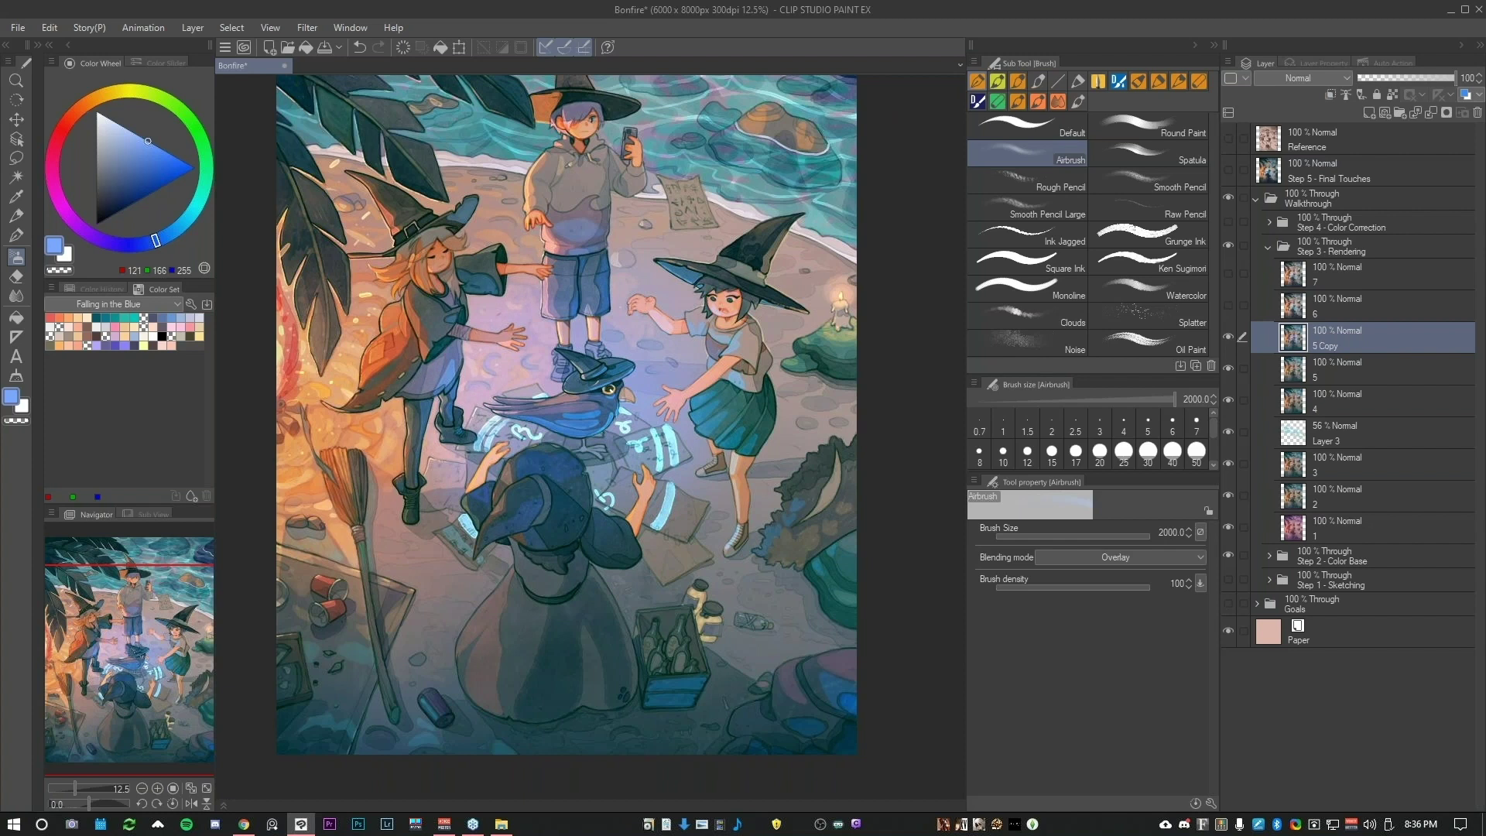
click(1131, 558)
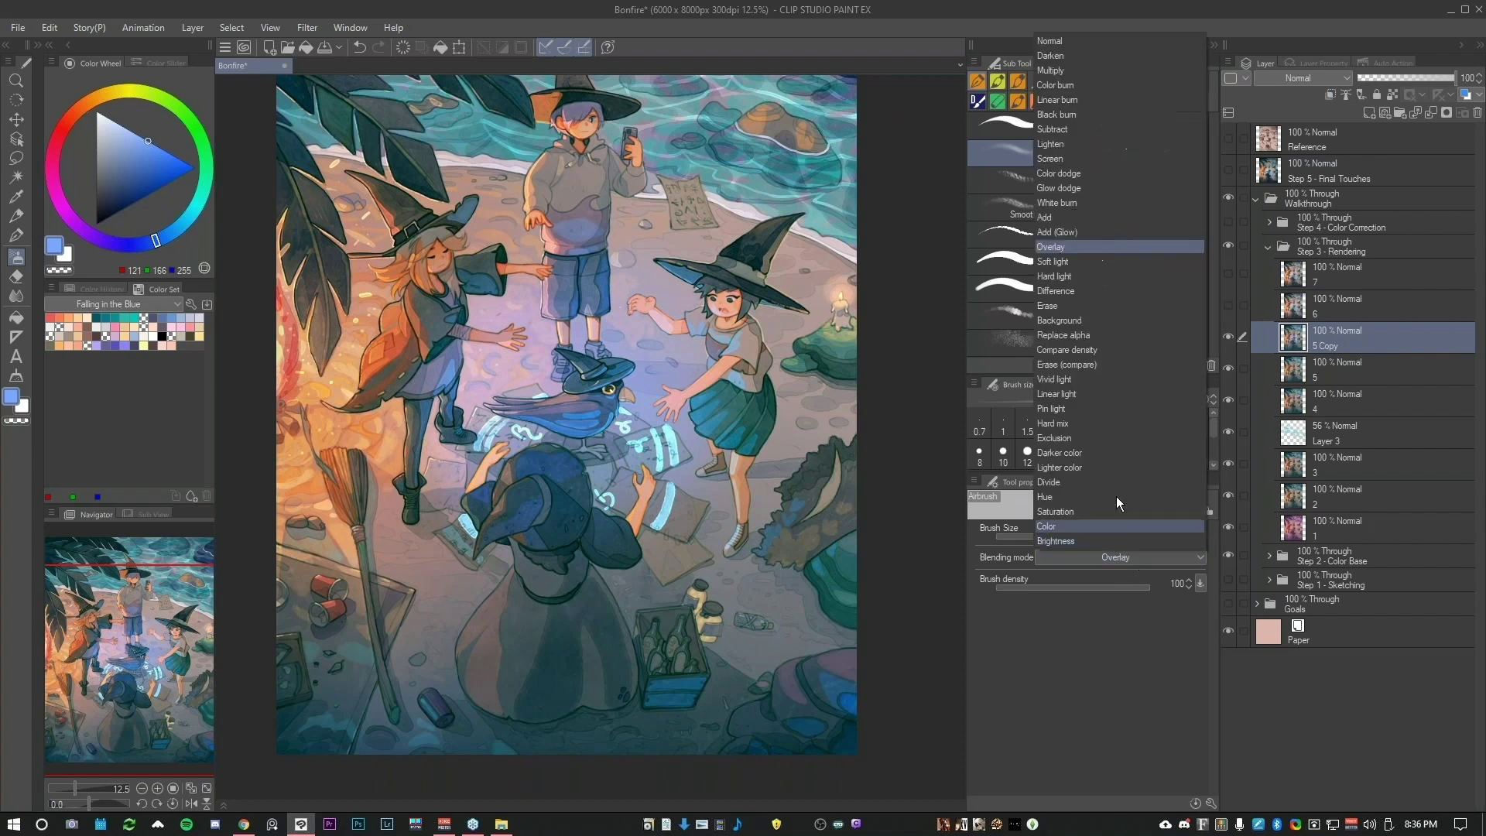
click(1089, 143)
mouse_move(558, 375)
mouse_down()
mouse_move(546, 456)
mouse_move(611, 387)
mouse_move(589, 363)
mouse_up()
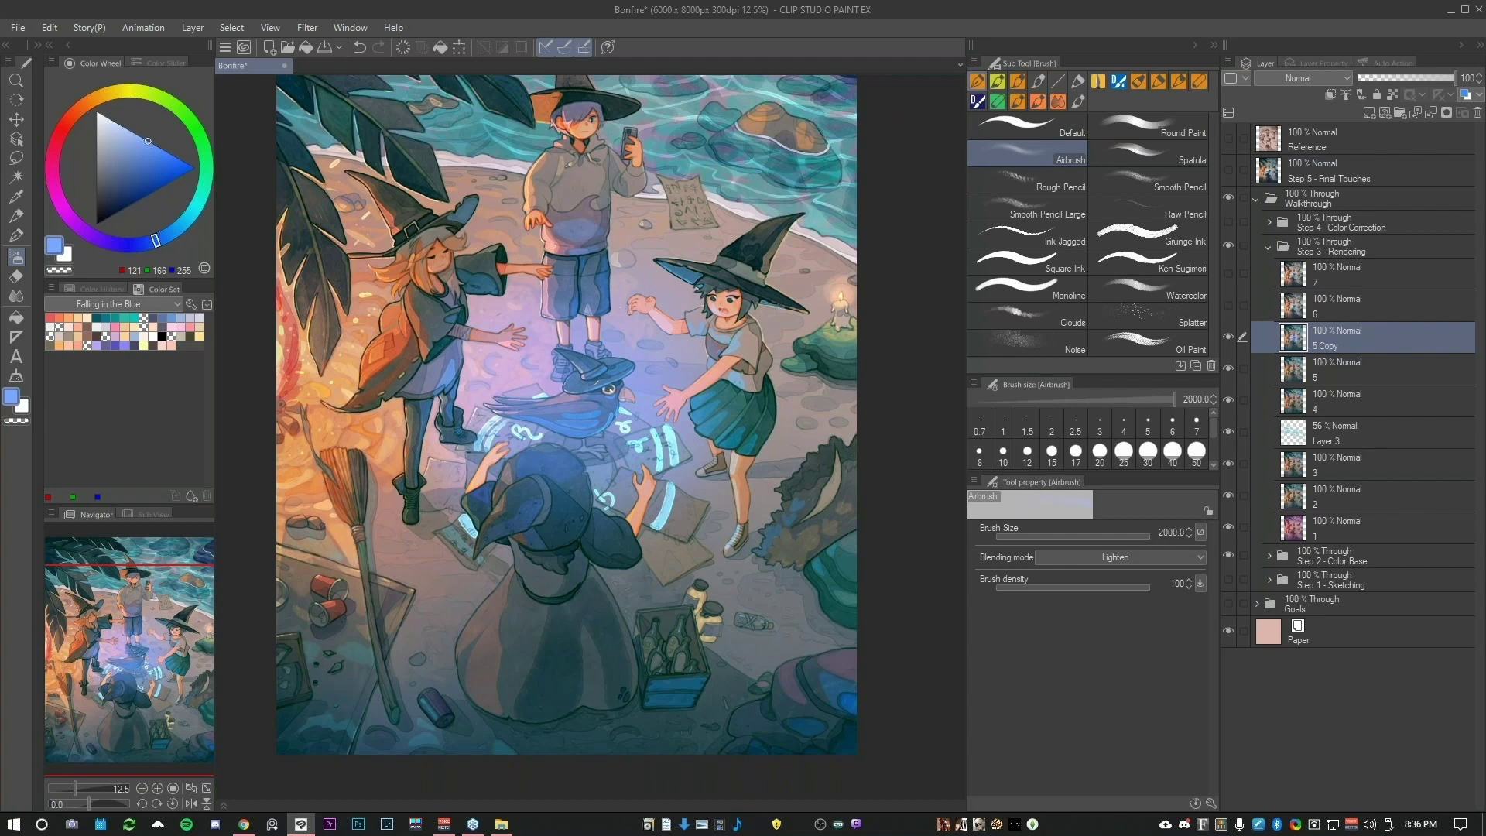
drag(701, 367, 707, 341)
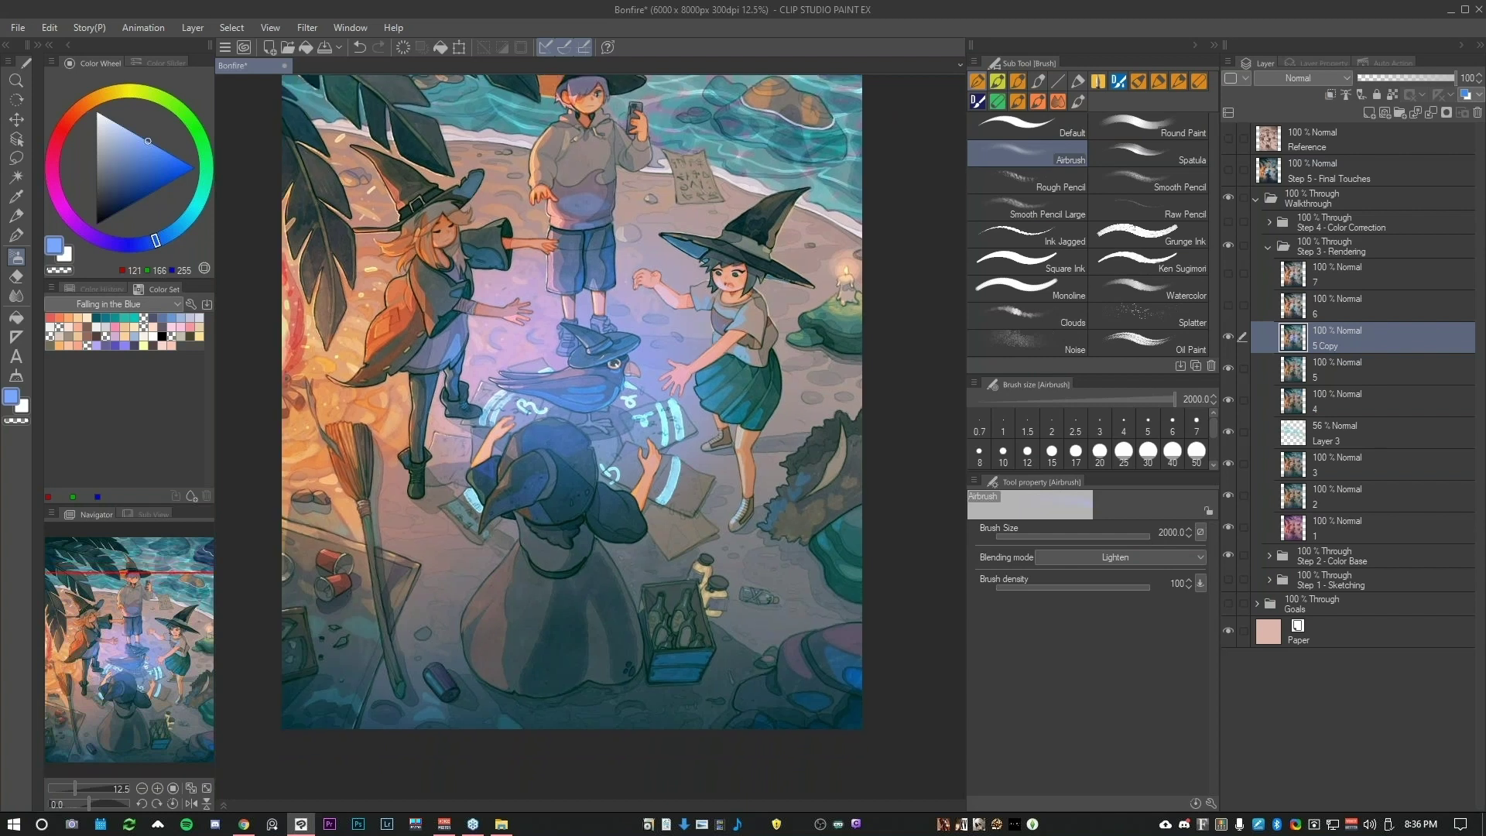
Erase the blue glow from the crow's hat and eye with the Hard eraser at size 67.
scroll(482, 406, up, 4)
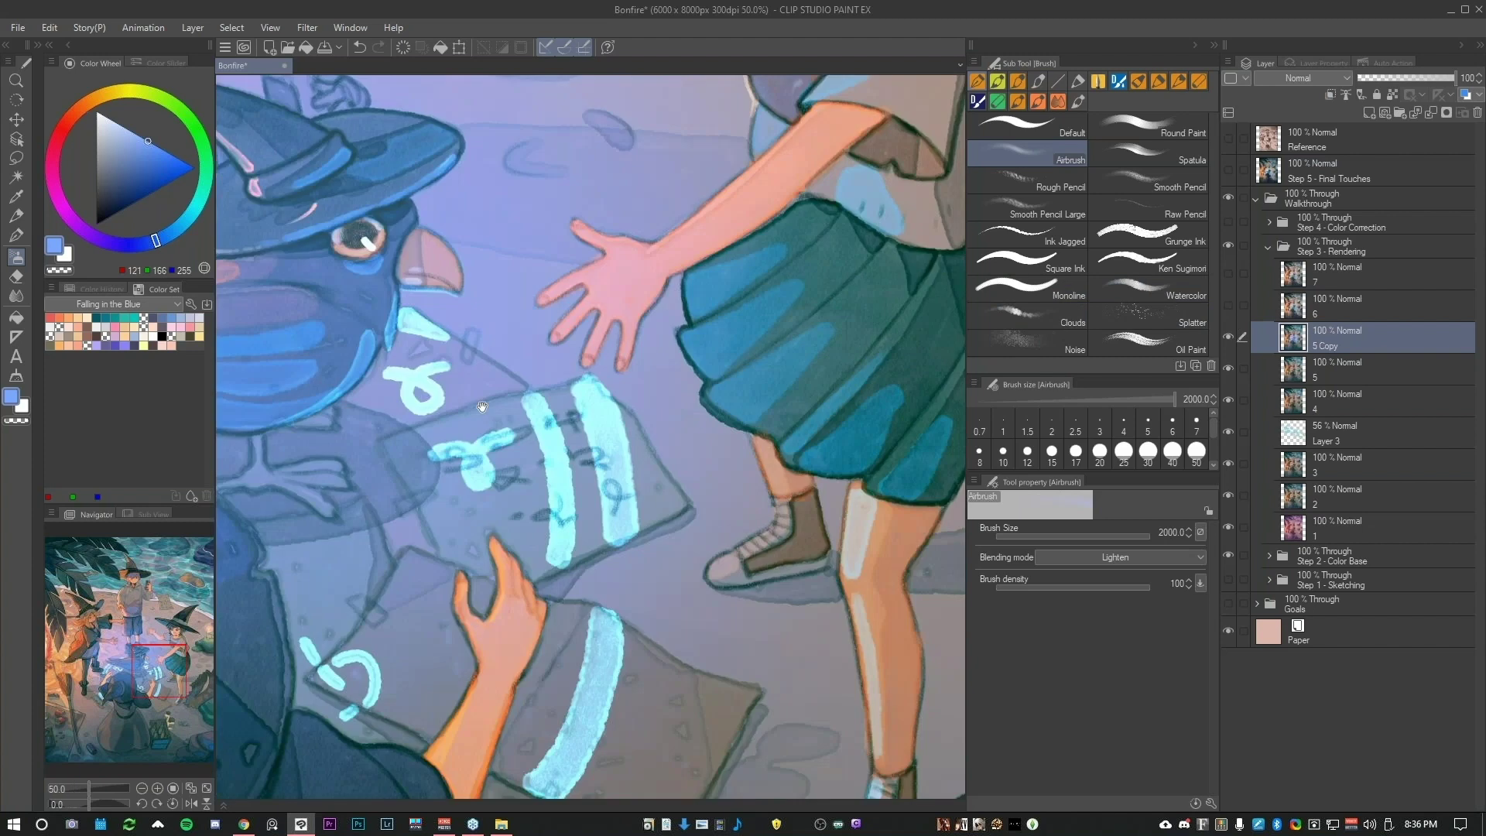
drag(482, 406, 880, 488)
key(e)
mouse_move(691, 289)
mouse_down()
mouse_move(644, 326)
mouse_move(612, 259)
mouse_move(582, 325)
mouse_move(596, 341)
mouse_up()
mouse_move(731, 274)
mouse_down()
mouse_move(720, 244)
mouse_move(631, 225)
mouse_move(547, 159)
mouse_move(608, 176)
mouse_move(437, 228)
mouse_up()
key(shift+space)
mouse_move(554, 185)
mouse_down()
mouse_move(476, 220)
mouse_move(512, 227)
mouse_move(575, 149)
mouse_move(648, 107)
mouse_move(589, 293)
mouse_up()
drag(589, 244, 587, 172)
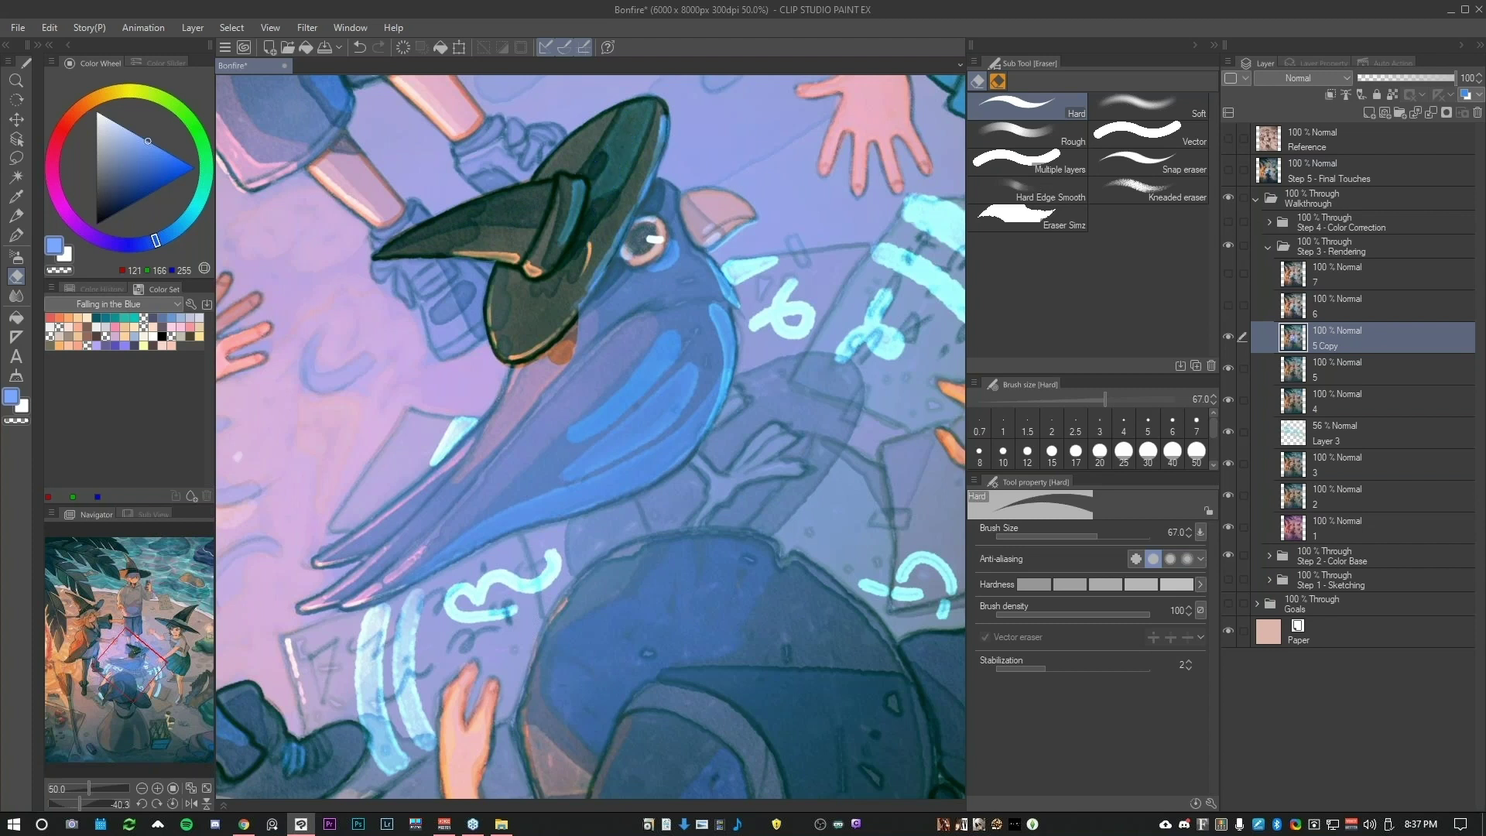
mouse_move(615, 261)
mouse_down()
mouse_move(661, 197)
mouse_move(677, 219)
mouse_up()
mouse_move(637, 253)
mouse_down()
mouse_move(592, 302)
mouse_move(584, 340)
mouse_up()
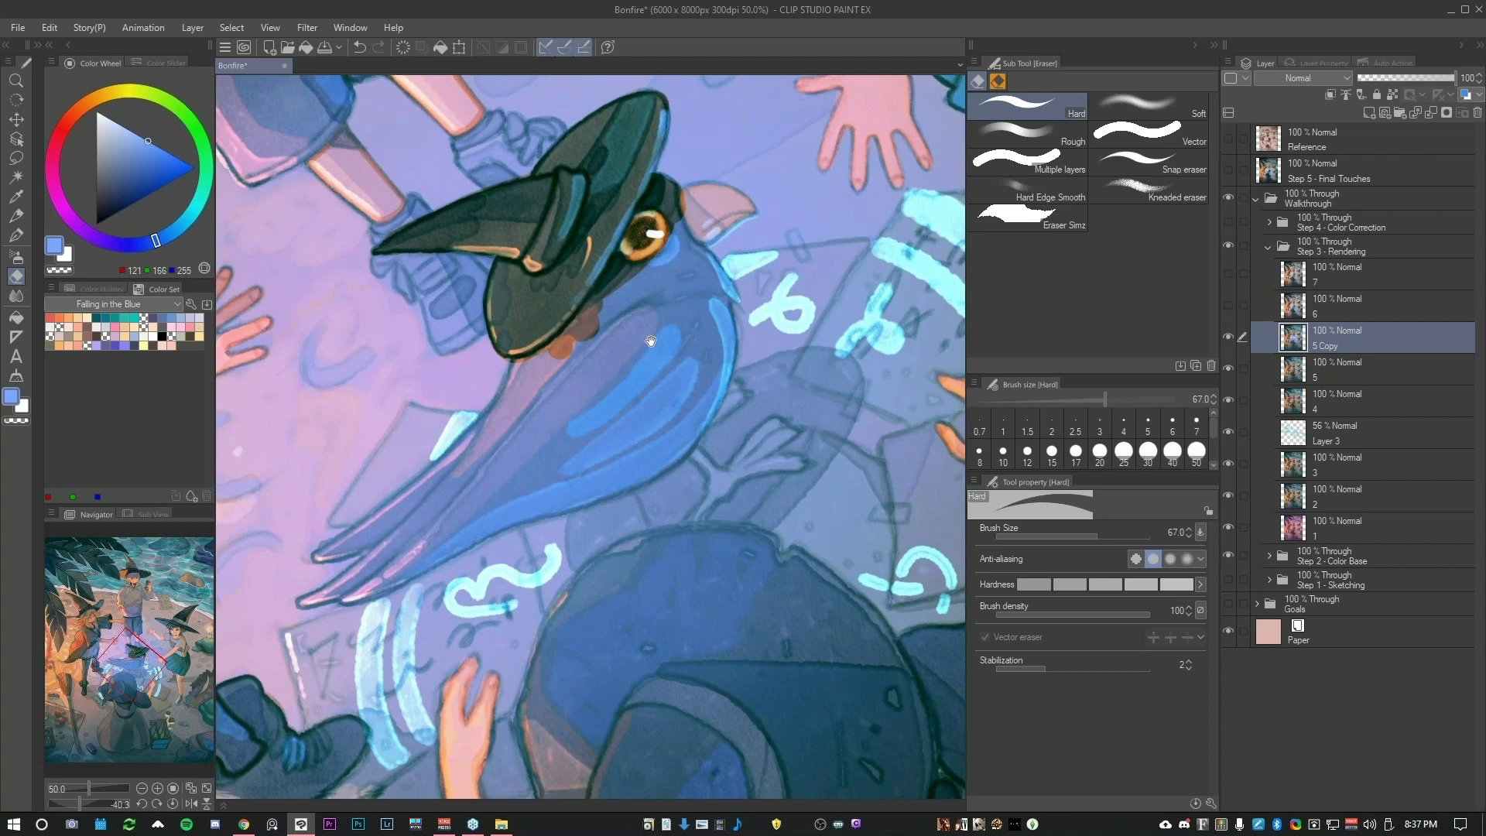
Softly erase the blue glow from the crow's body and wing with the Soft eraser at size 422.2.
key(r)
scroll(728, 353, down, 2)
key(e)
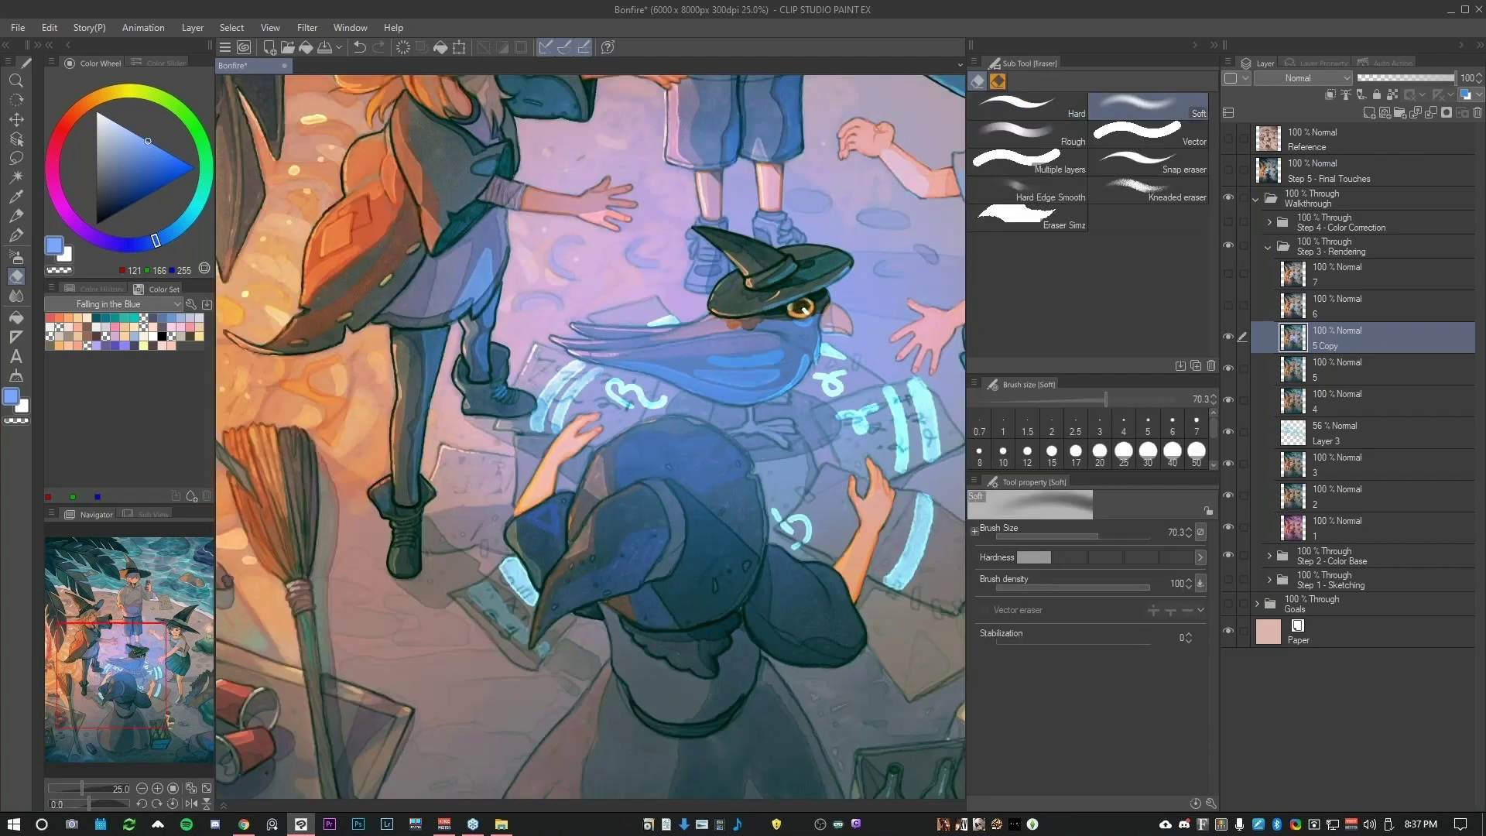
drag(811, 328, 693, 348)
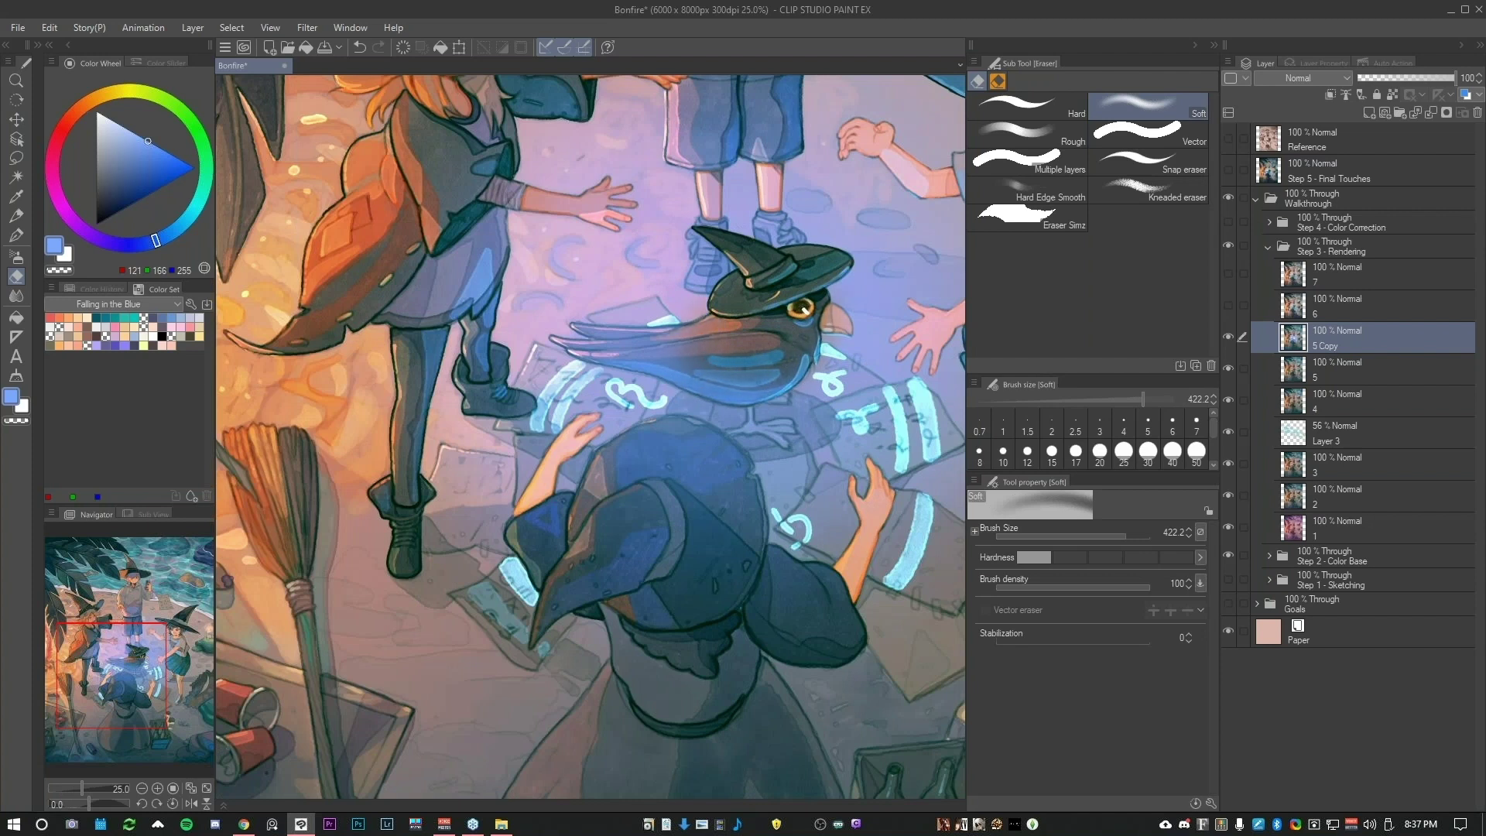
key(ctrl+minus)
drag(758, 395, 756, 355)
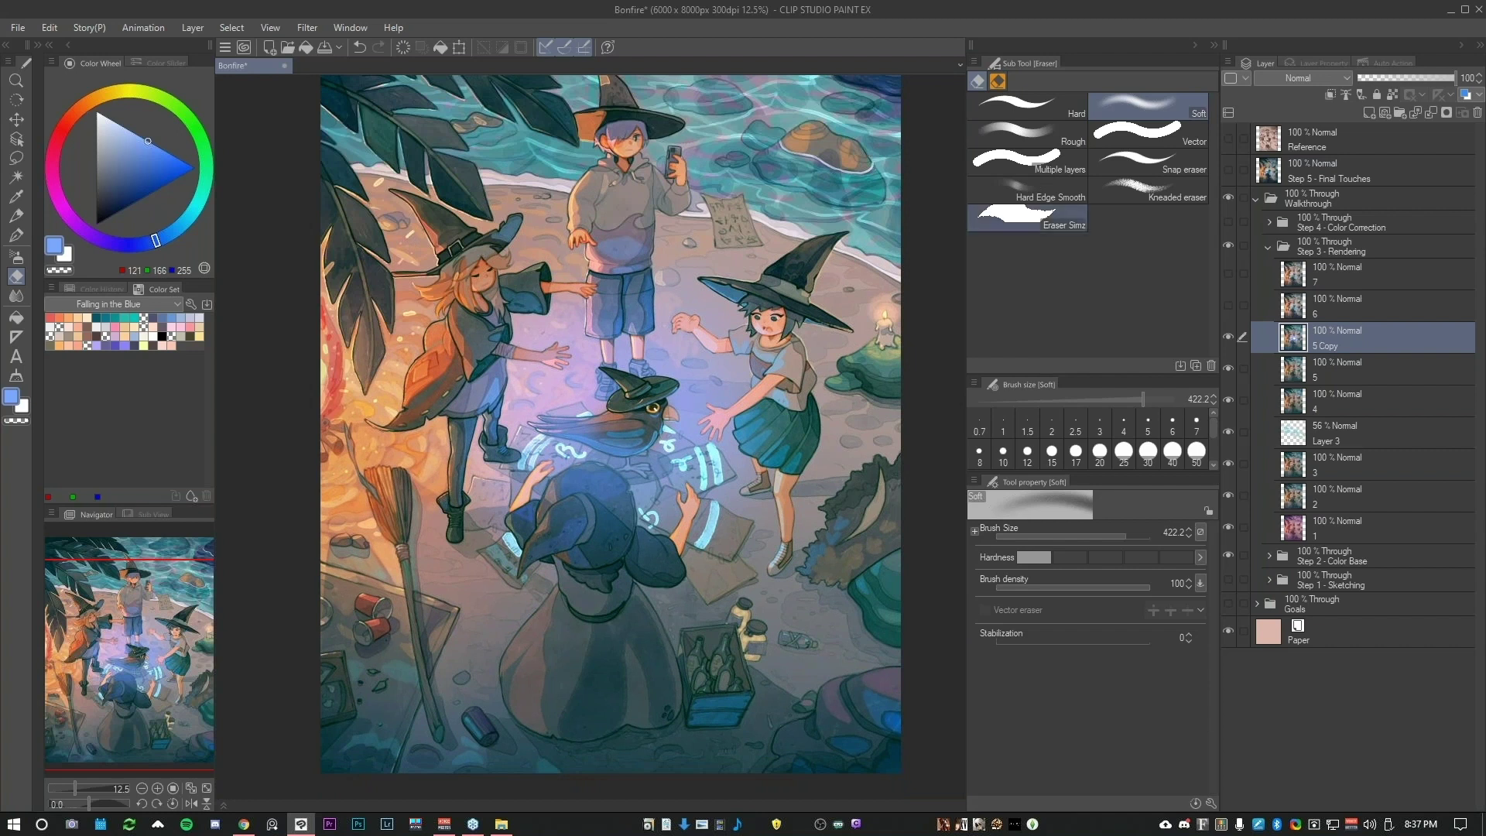
Duplicate the 5 Copy layer and merge the duplicate back down into it.
key(b)
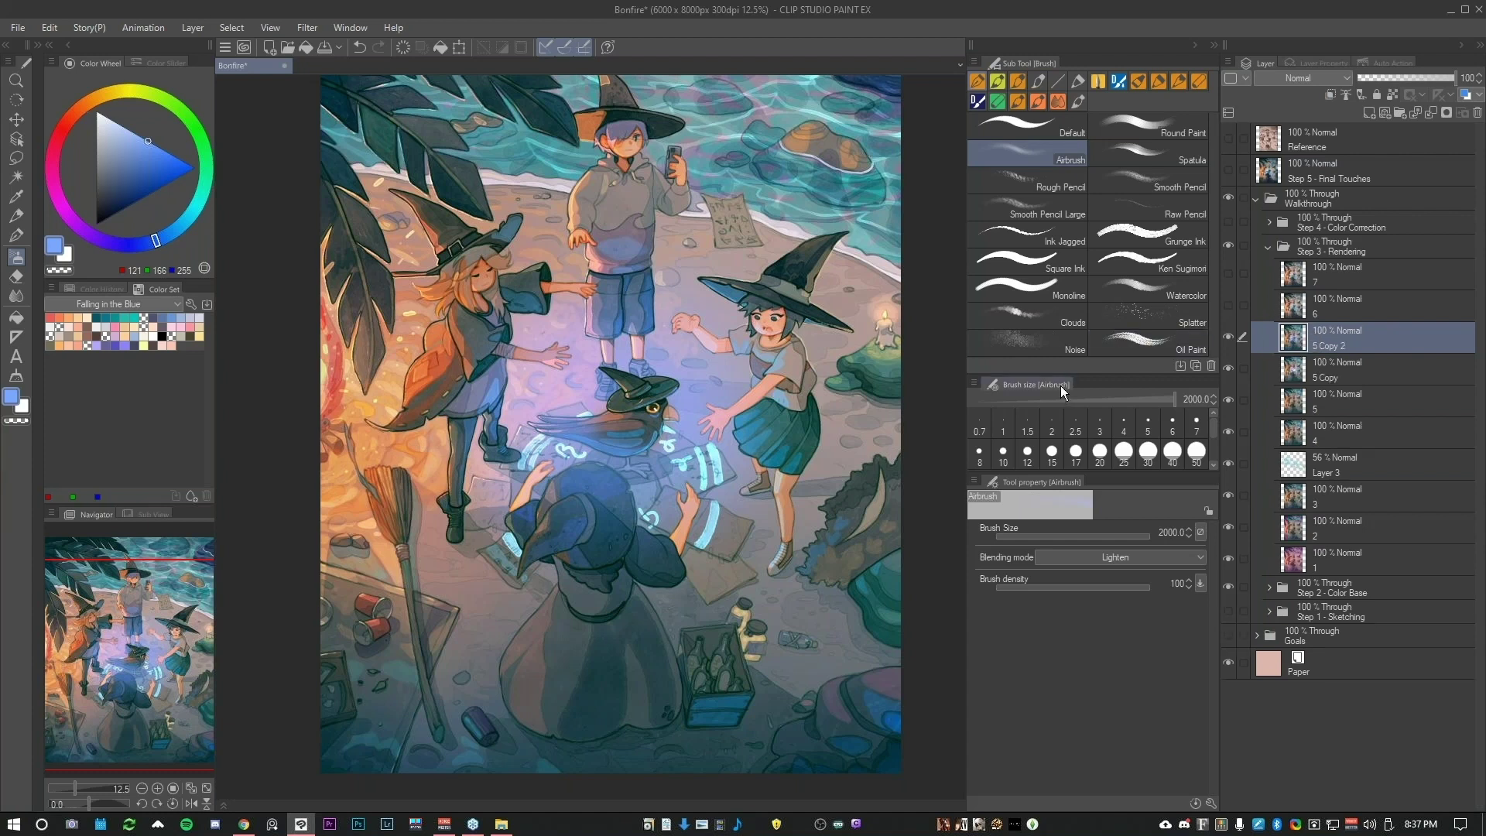
ctrl+click(1342, 370)
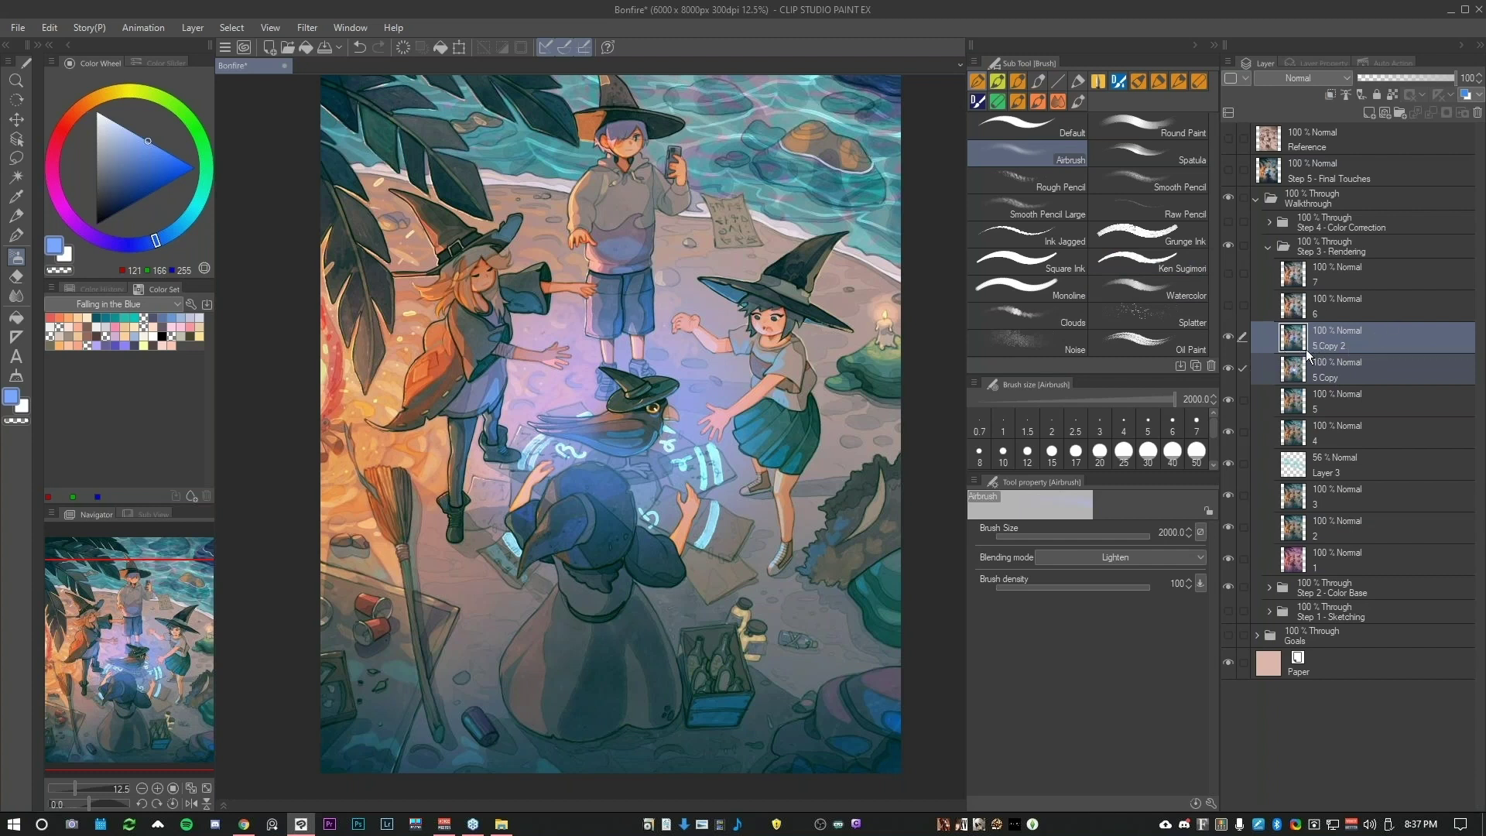
ctrl+click(1336, 374)
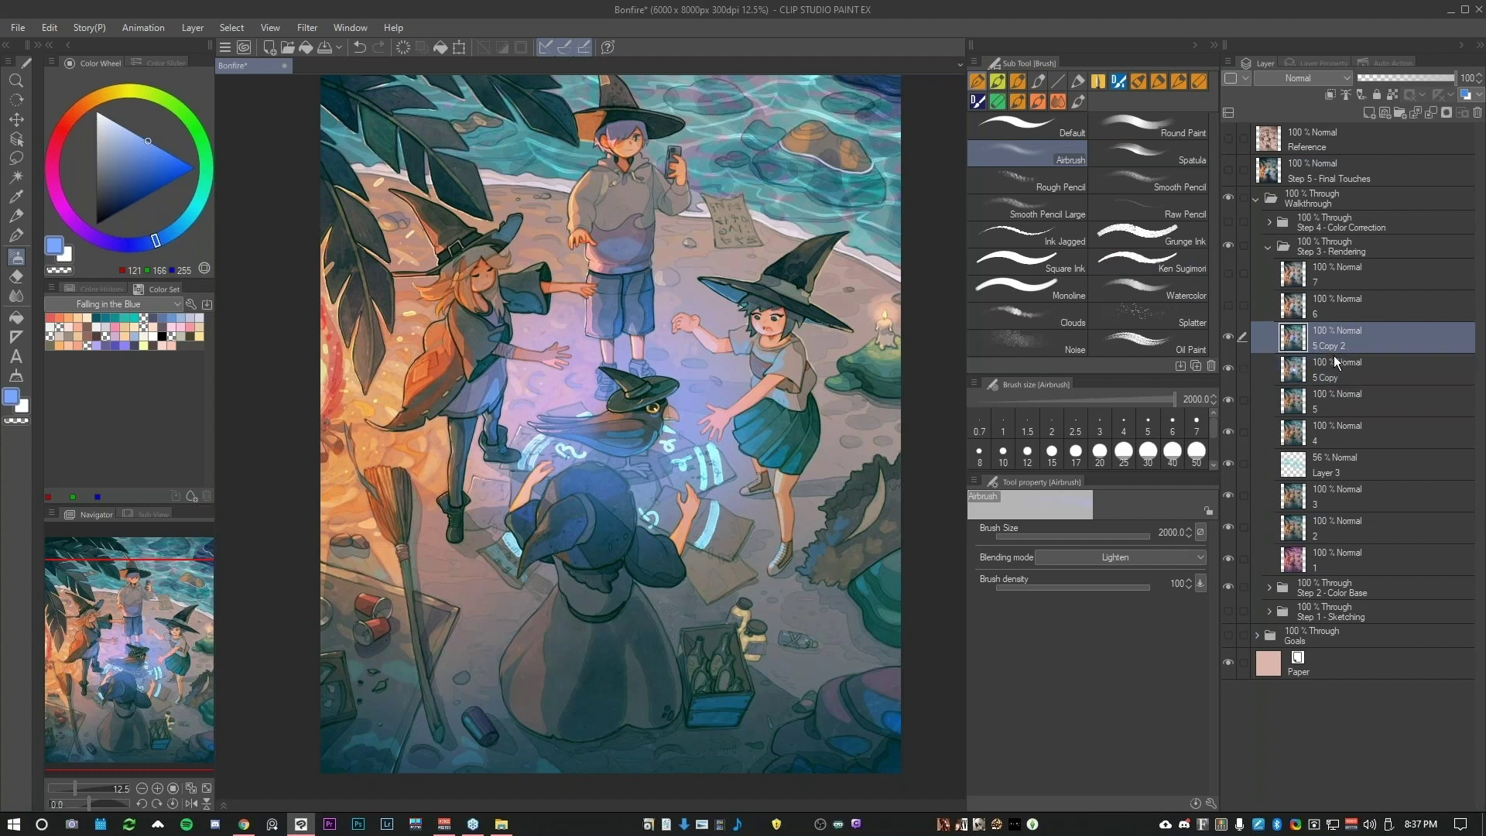
key(ctrl+e)
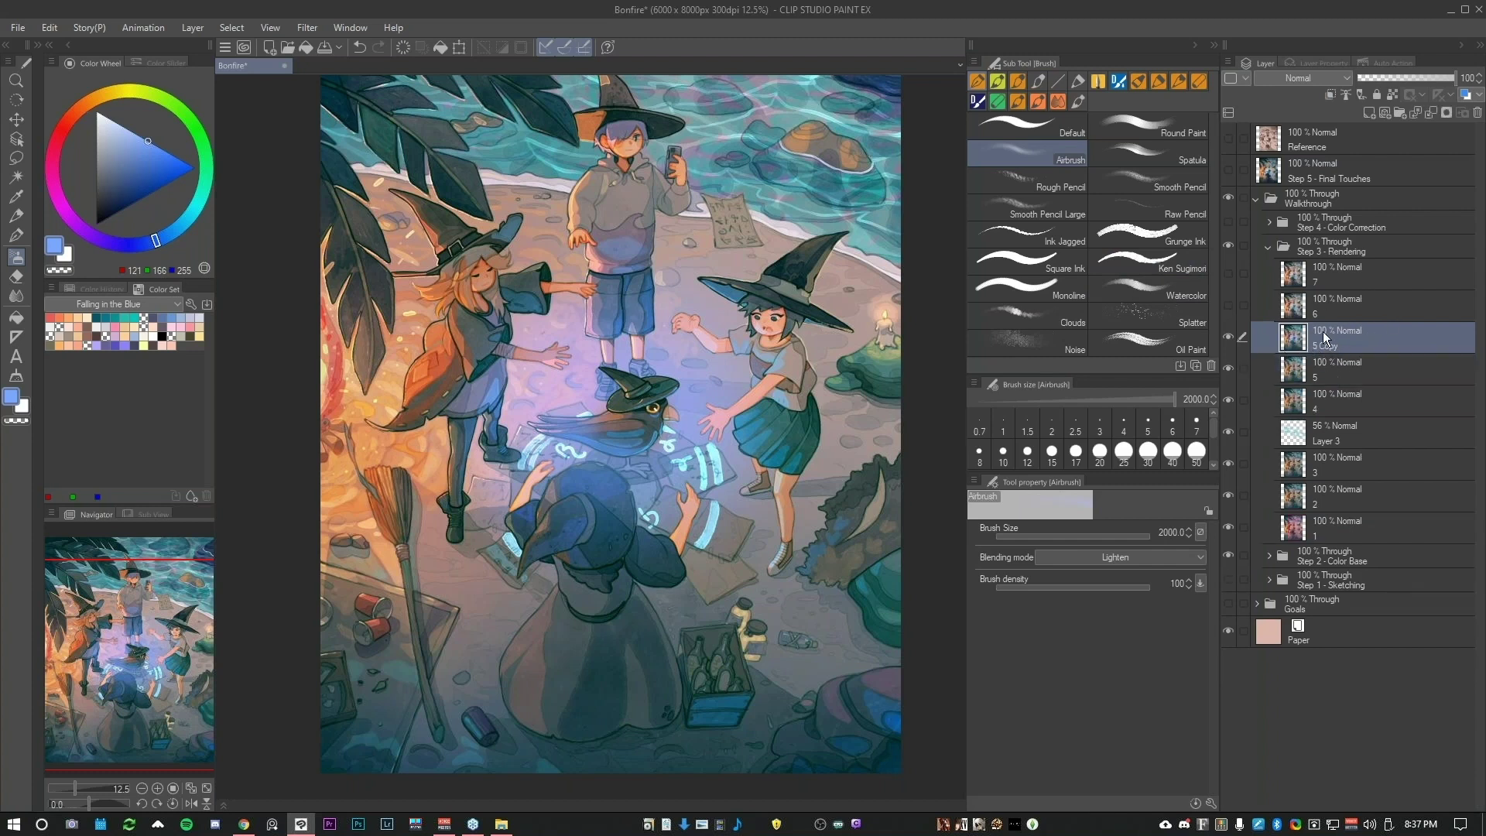
Compare the painting with and without the 5 Copy layer's blue glow.
click(1228, 337)
click(1229, 336)
click(1228, 337)
click(1231, 334)
click(1232, 336)
click(1231, 334)
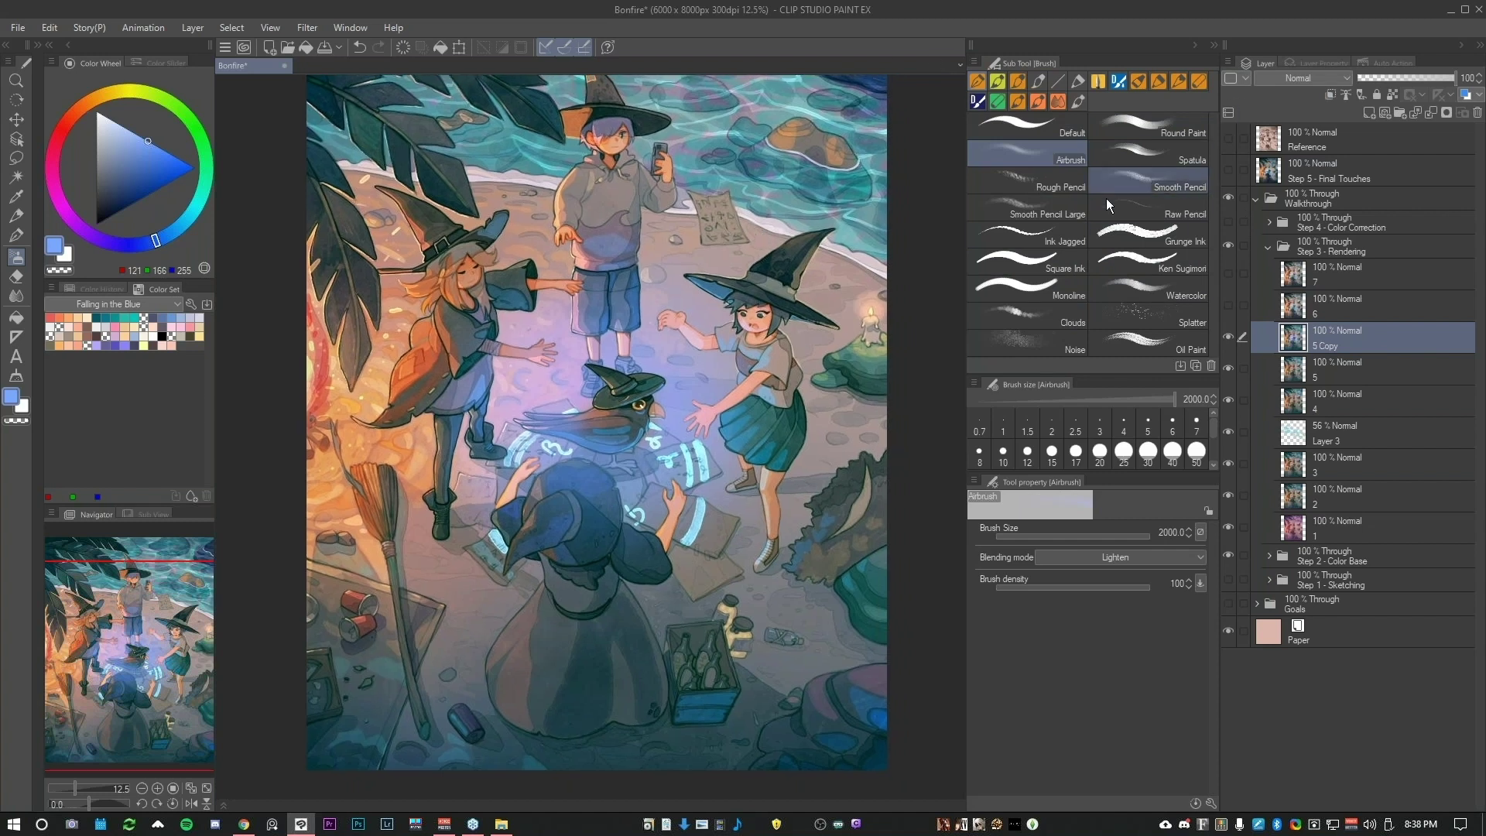
Paint small glowing specks between the boy and the dark-haired girl with the Watercolor brush in pale blue, using Add (Glow) blending.
click(1185, 299)
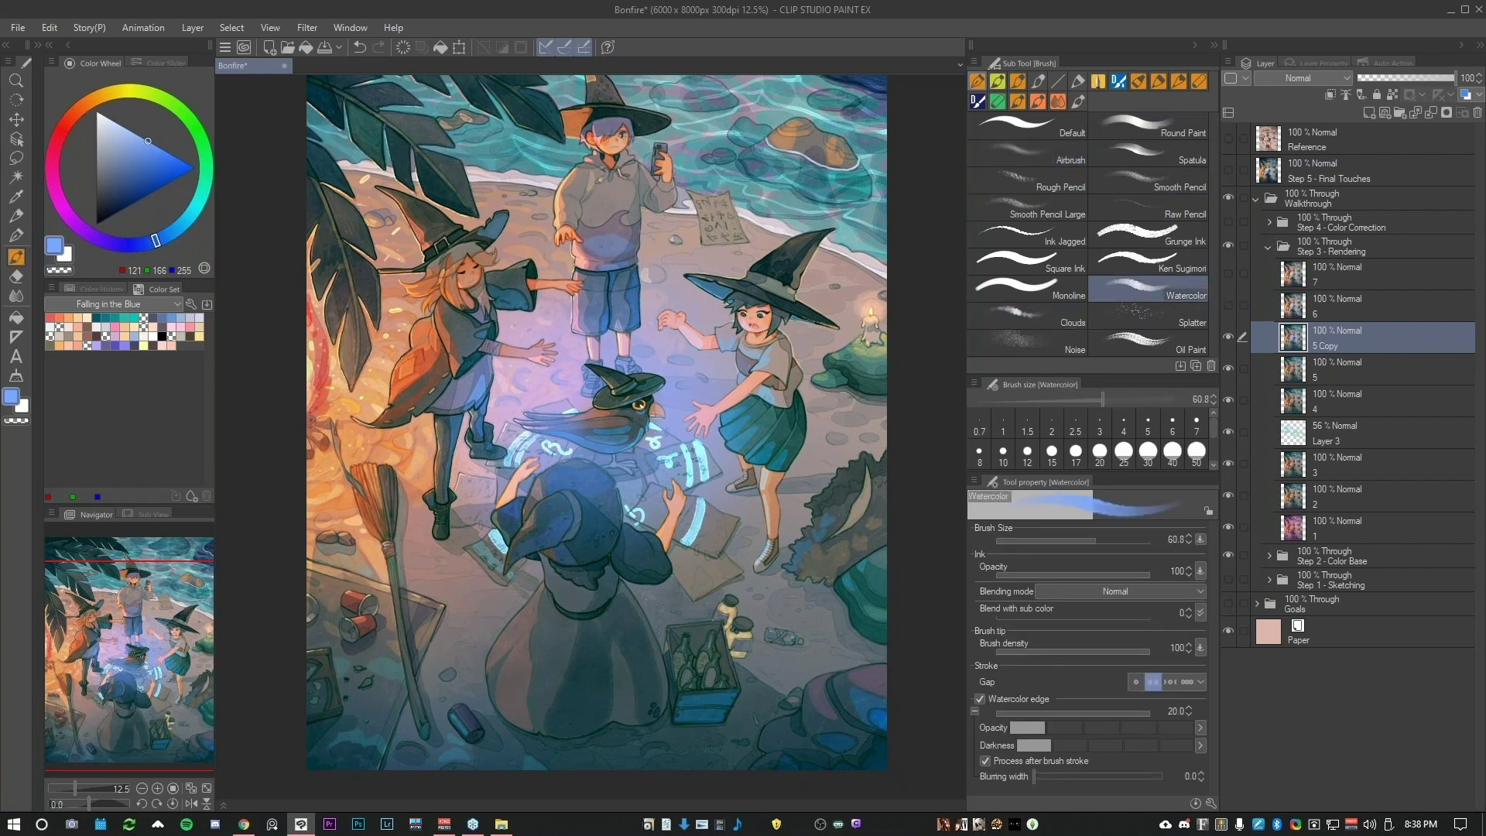
scroll(627, 364, up, 4)
key(ctrl+z)
click(134, 127)
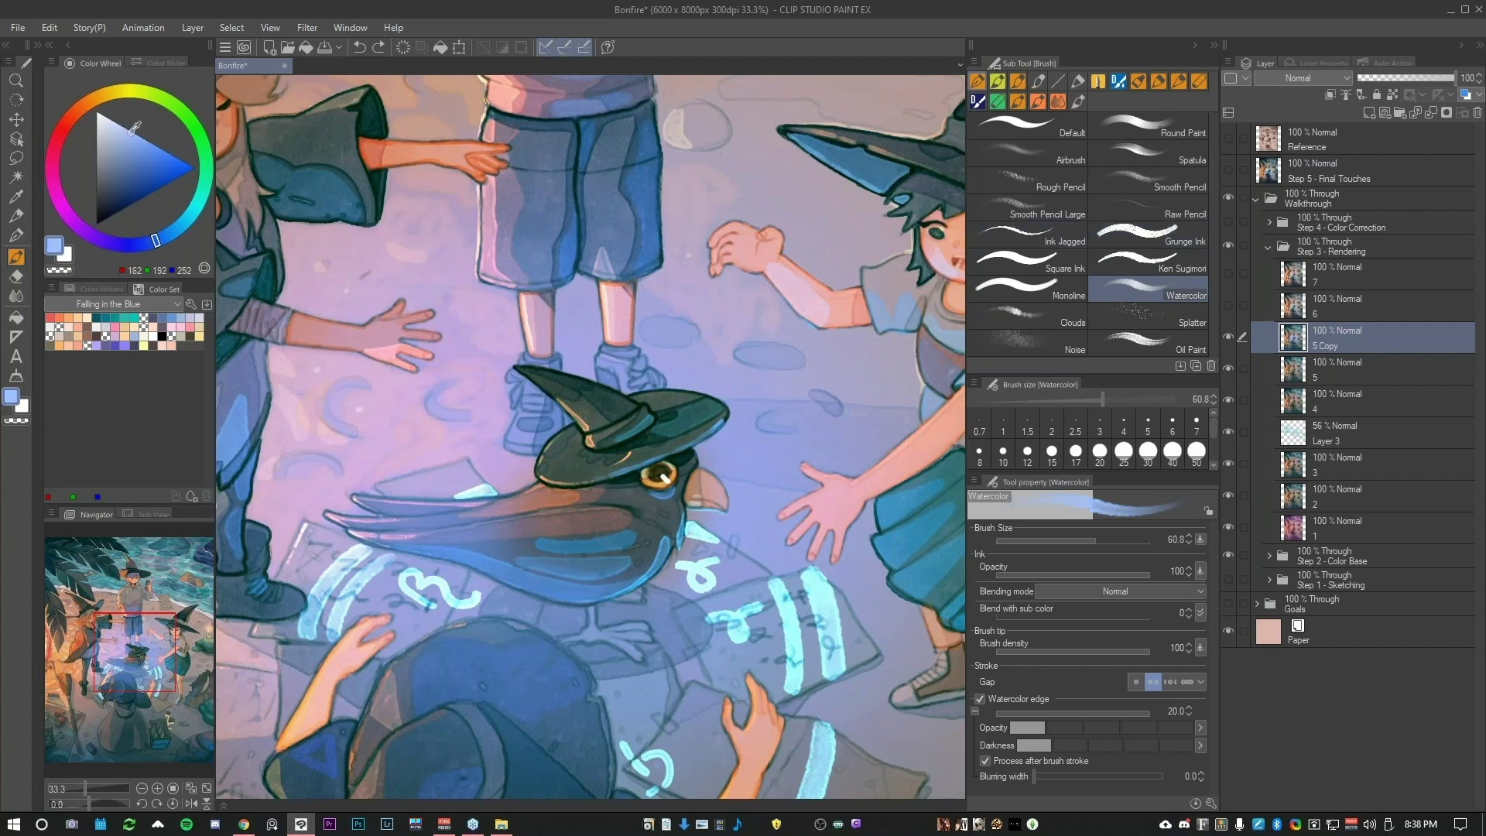
click(121, 125)
click(1116, 590)
click(1078, 263)
click(699, 319)
drag(700, 318, 703, 317)
key(ctrl+z)
drag(687, 243, 682, 263)
click(782, 194)
click(810, 219)
click(836, 268)
drag(821, 271, 804, 314)
Add more glowing specks near the dark-haired girl's hat brim and raised hand in a deeper blue with the Watercolor brush at size 42.5.
click(147, 161)
click(143, 164)
click(709, 179)
key(ctrl+z)
click(734, 186)
click(753, 210)
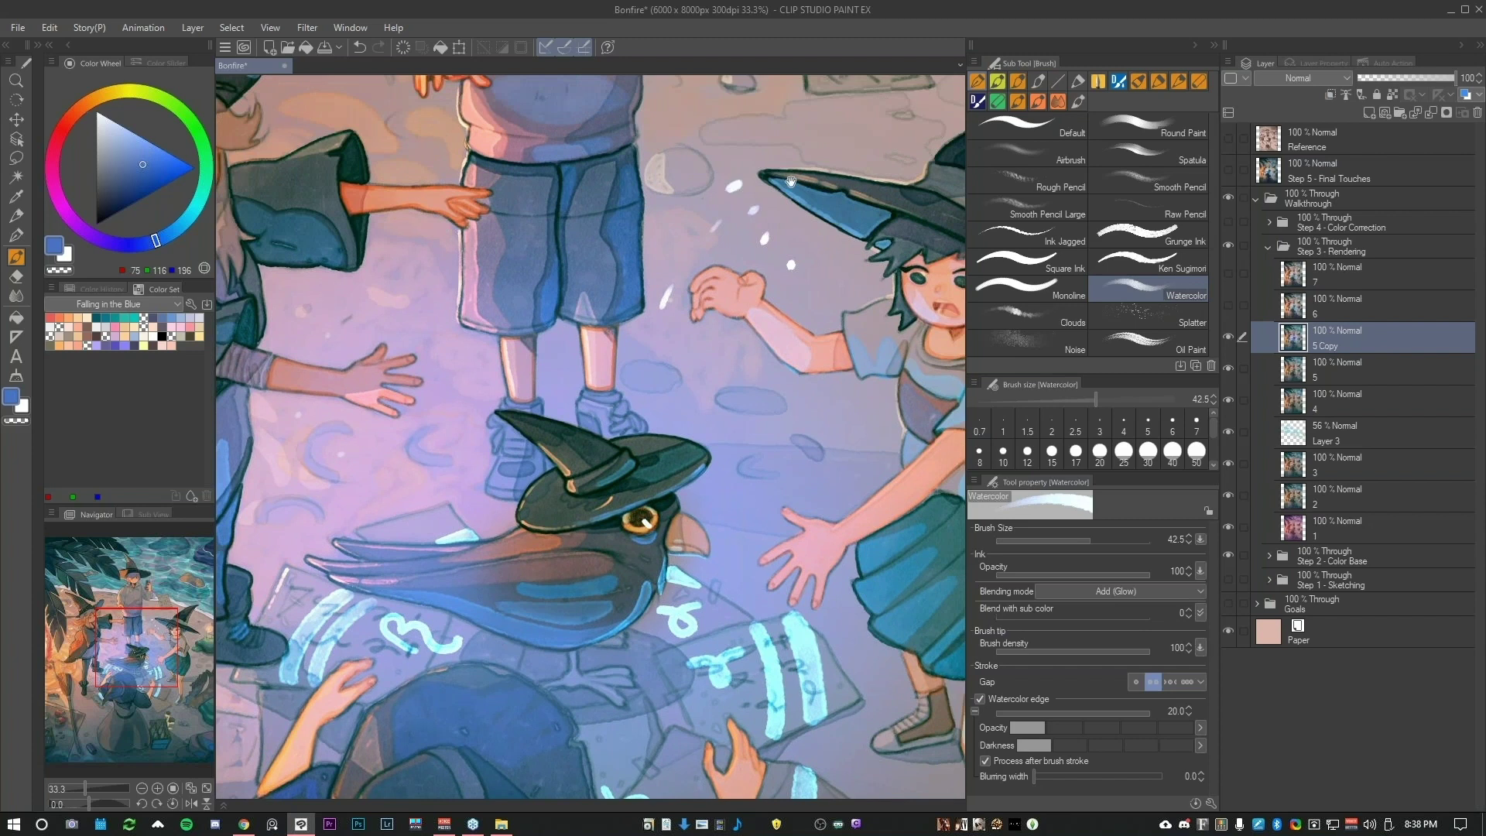
drag(790, 181, 777, 209)
click(838, 162)
drag(792, 274, 953, 217)
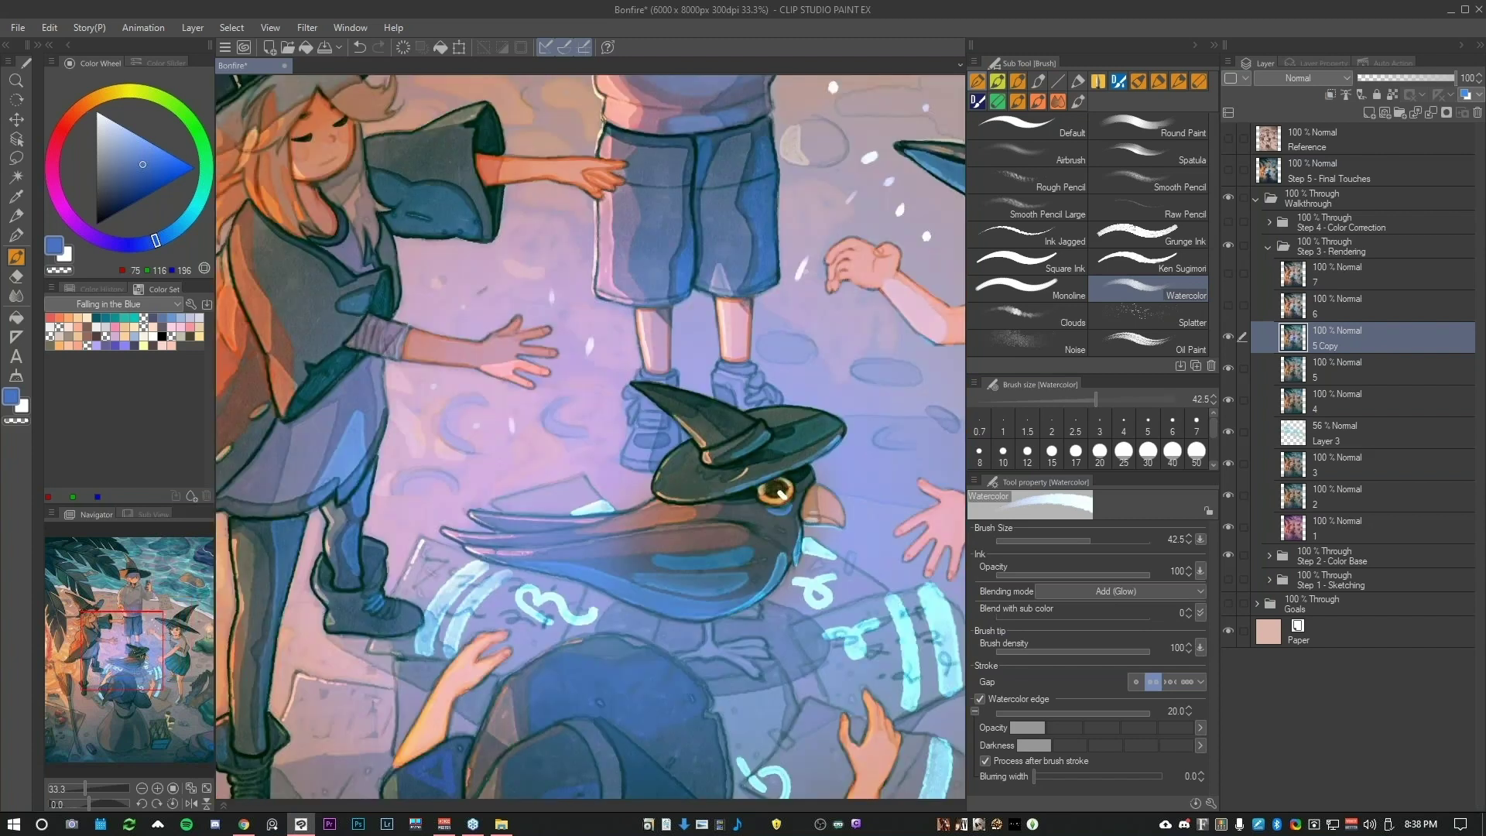
Show layer 6 and examine its magic glow and sparks around the crow against the current painting.
scroll(851, 372, down, 1)
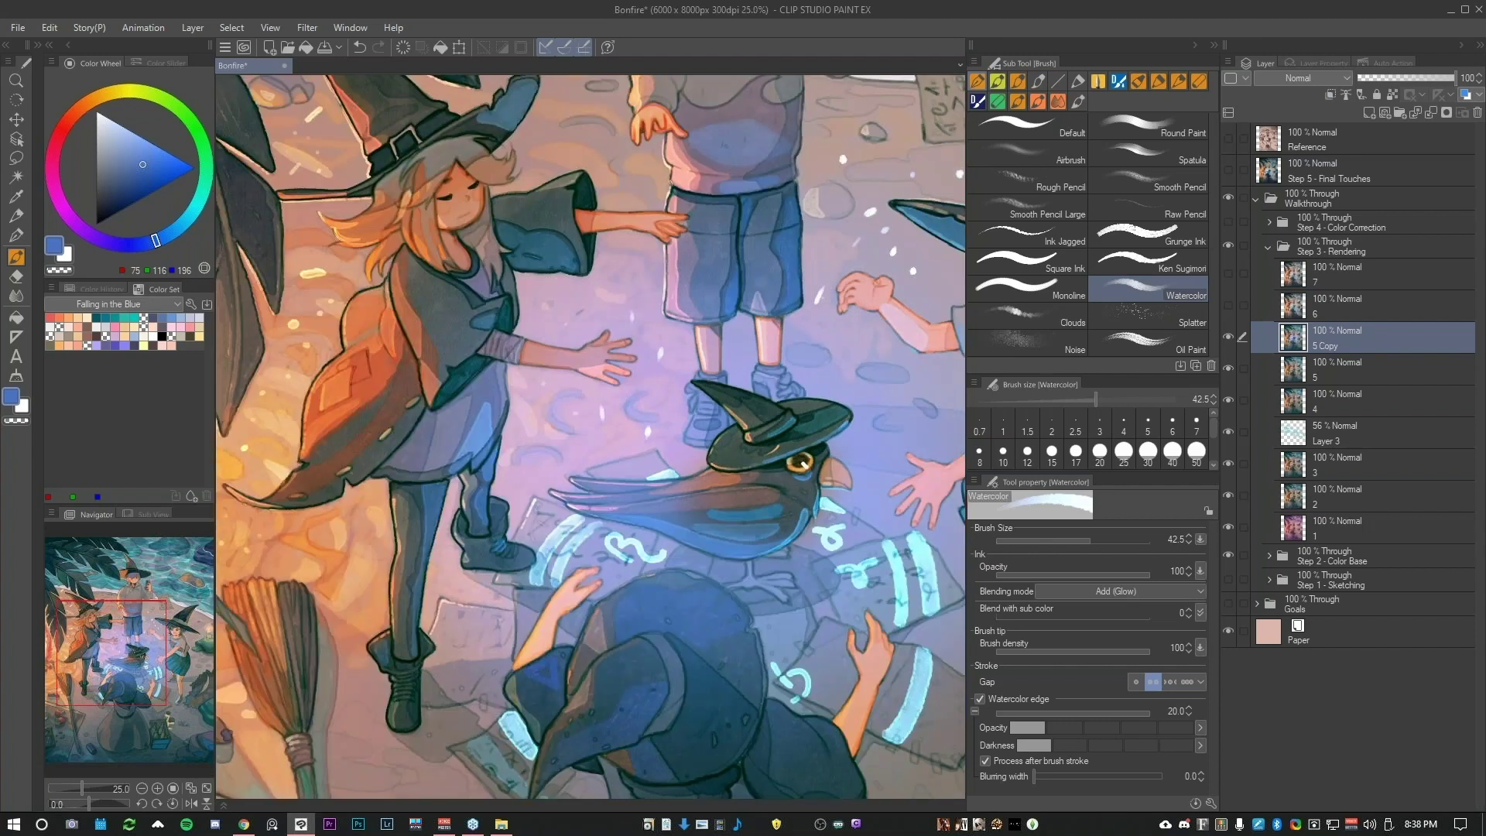
drag(935, 592, 783, 576)
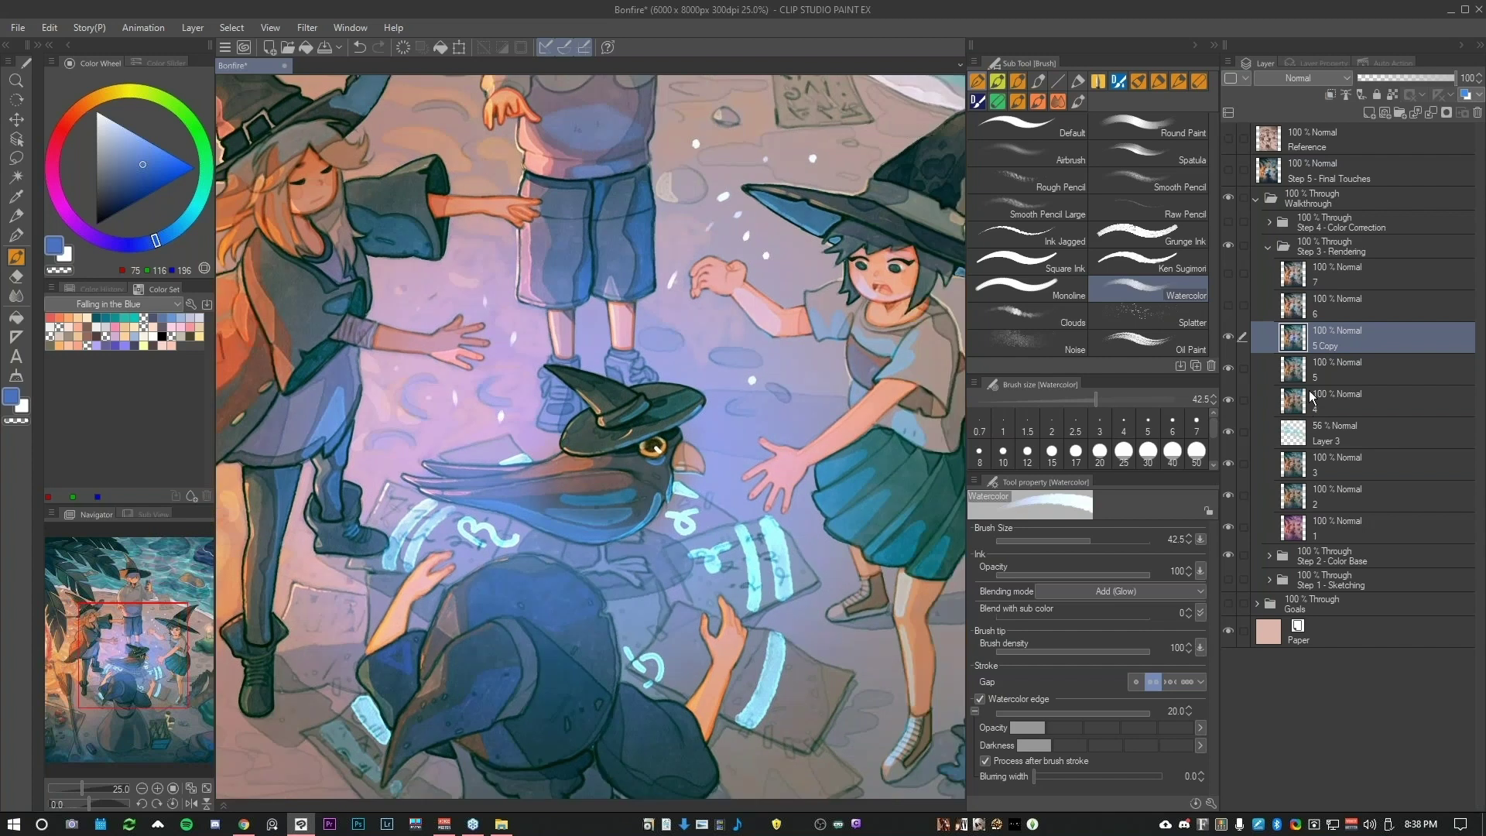
click(1233, 305)
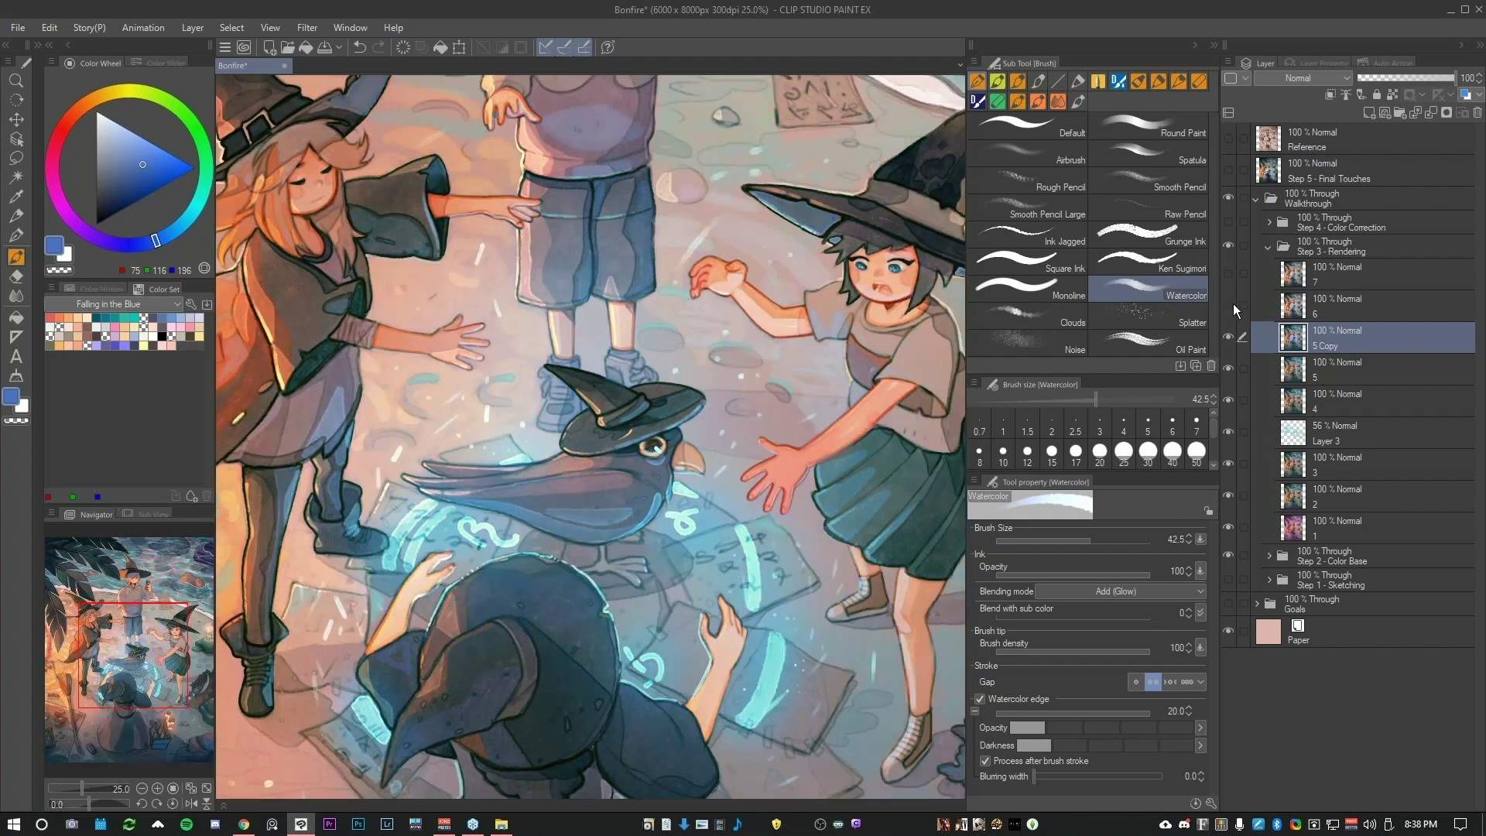
click(1234, 302)
click(1234, 302)
drag(749, 394, 767, 232)
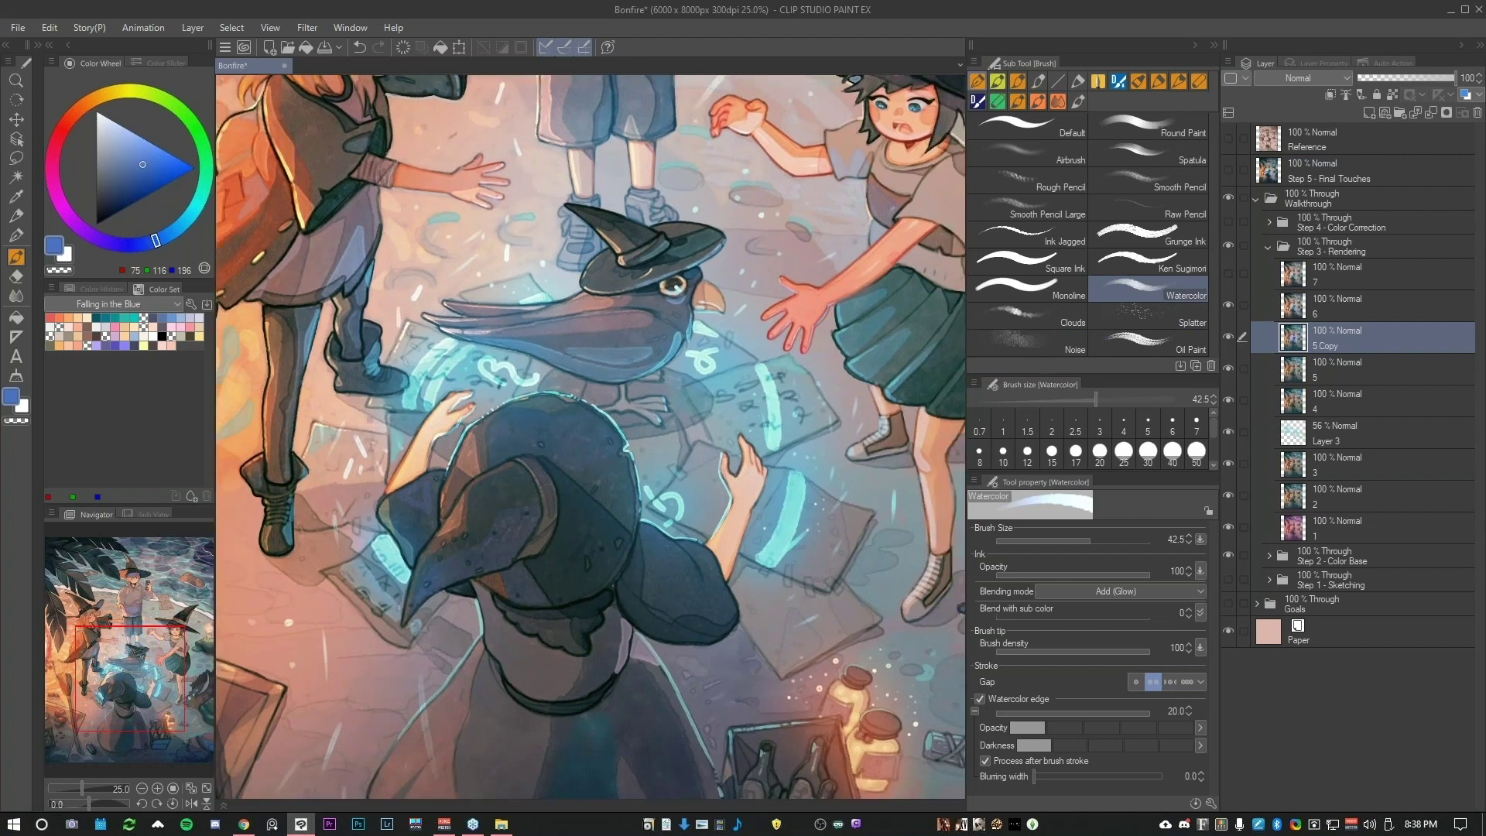
drag(773, 224, 691, 362)
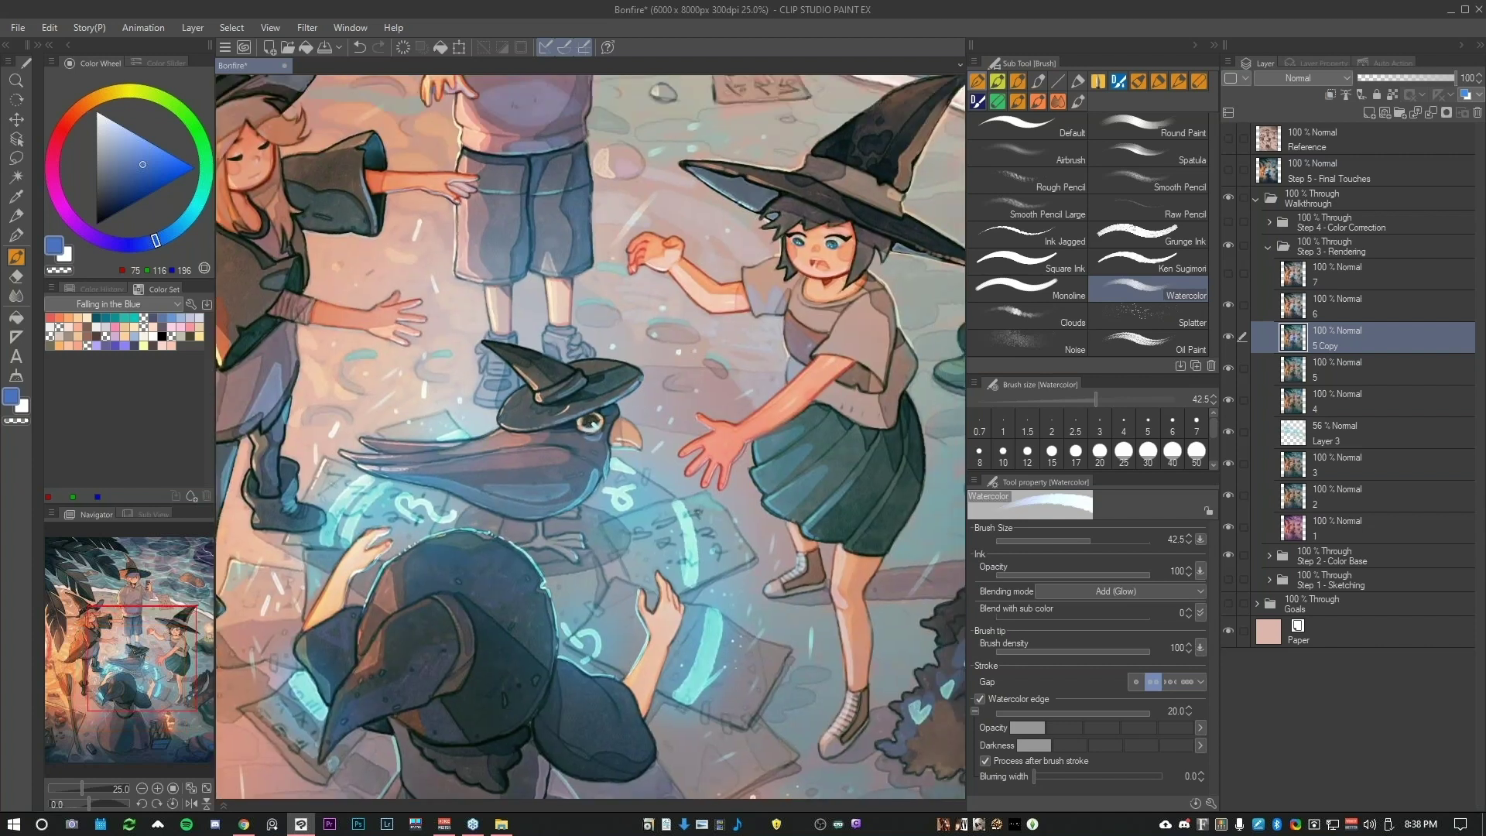
scroll(621, 344, up, 2)
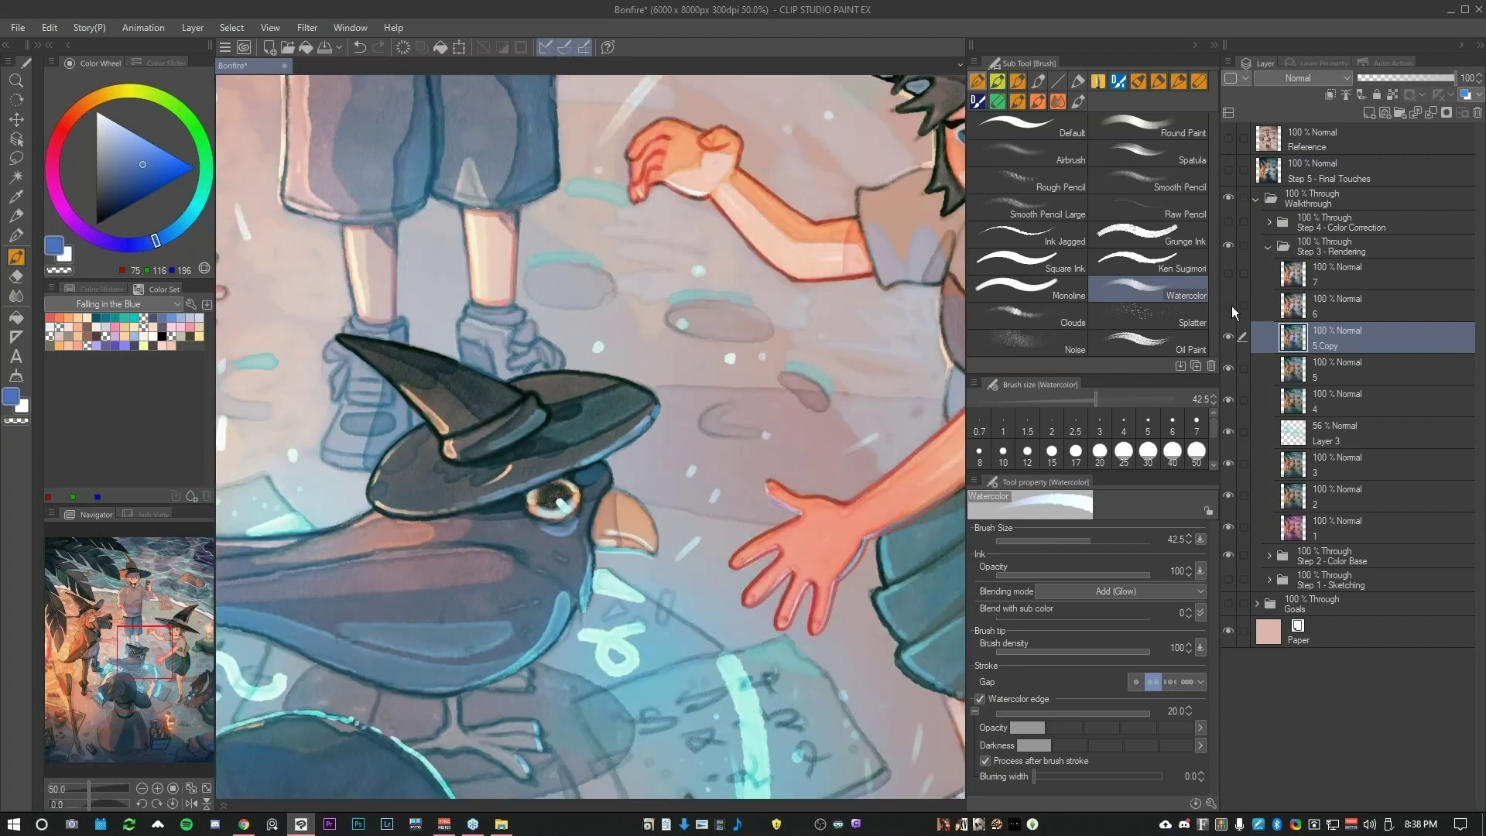
click(1232, 305)
click(1233, 305)
Compare the crow close-up and the overall painting with layer 6 shown and hidden.
click(137, 156)
drag(137, 155, 118, 159)
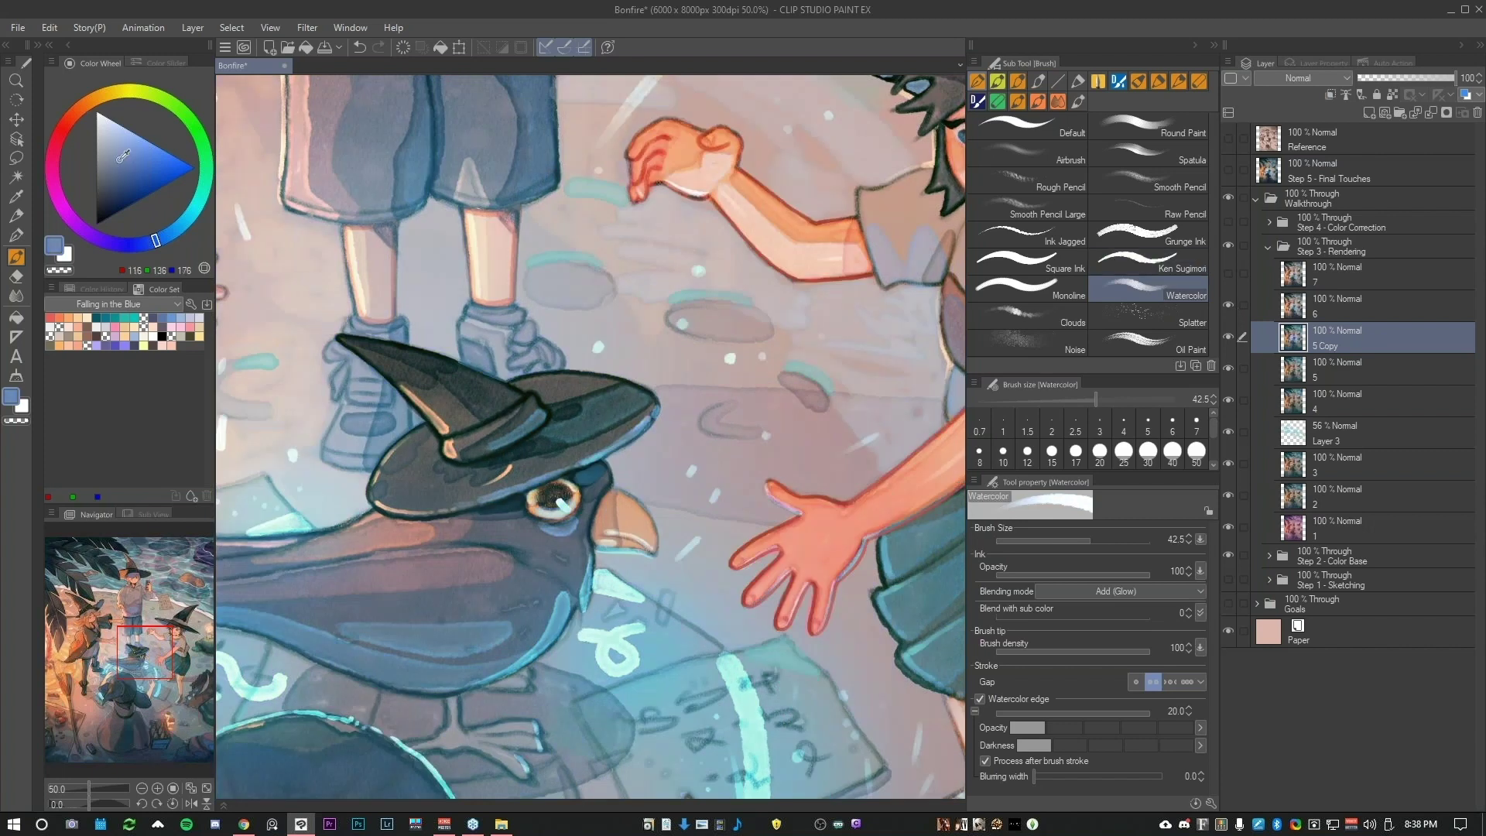
click(1229, 305)
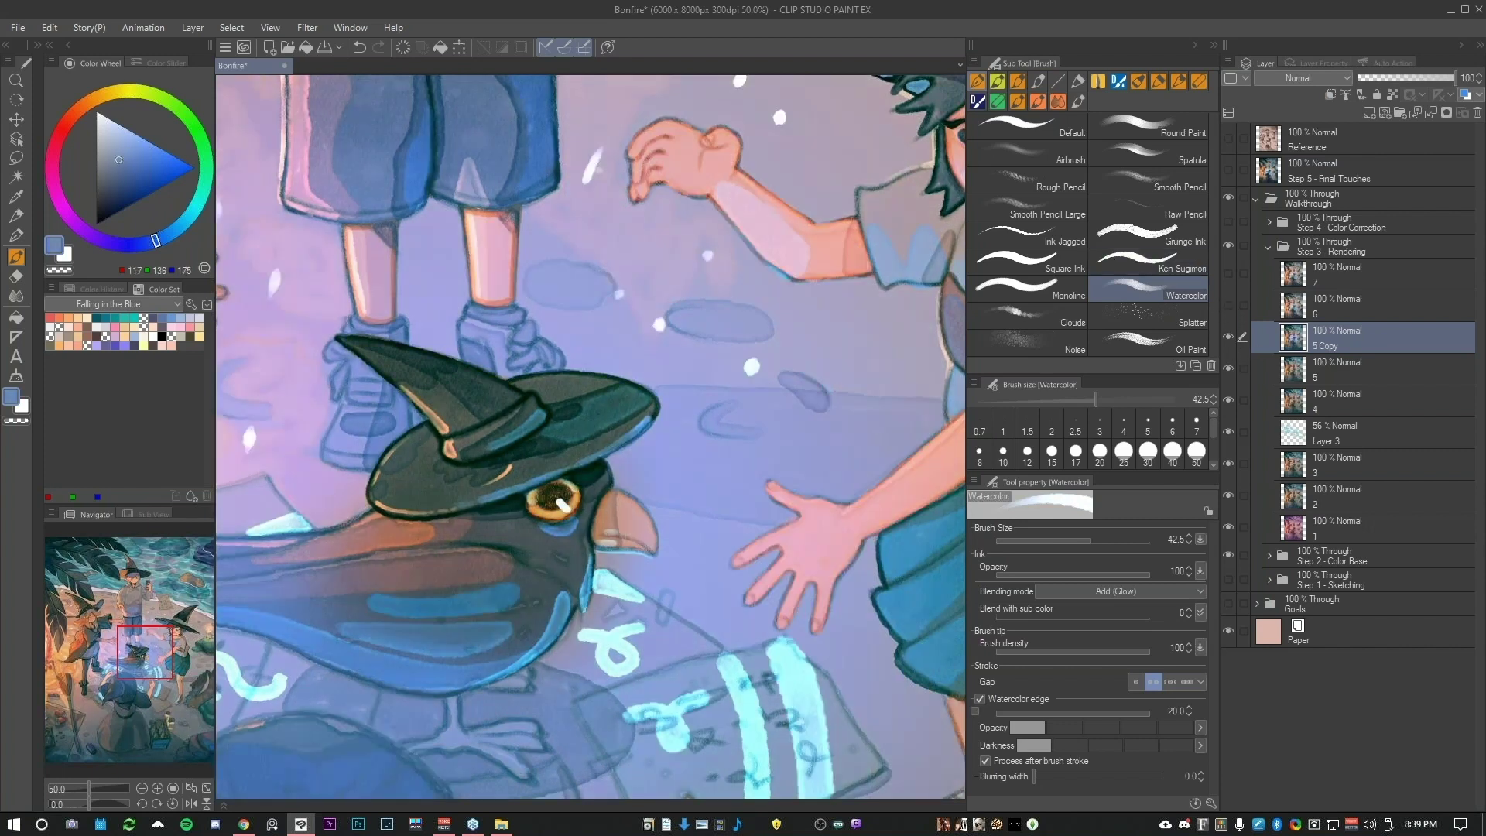
drag(625, 390, 613, 411)
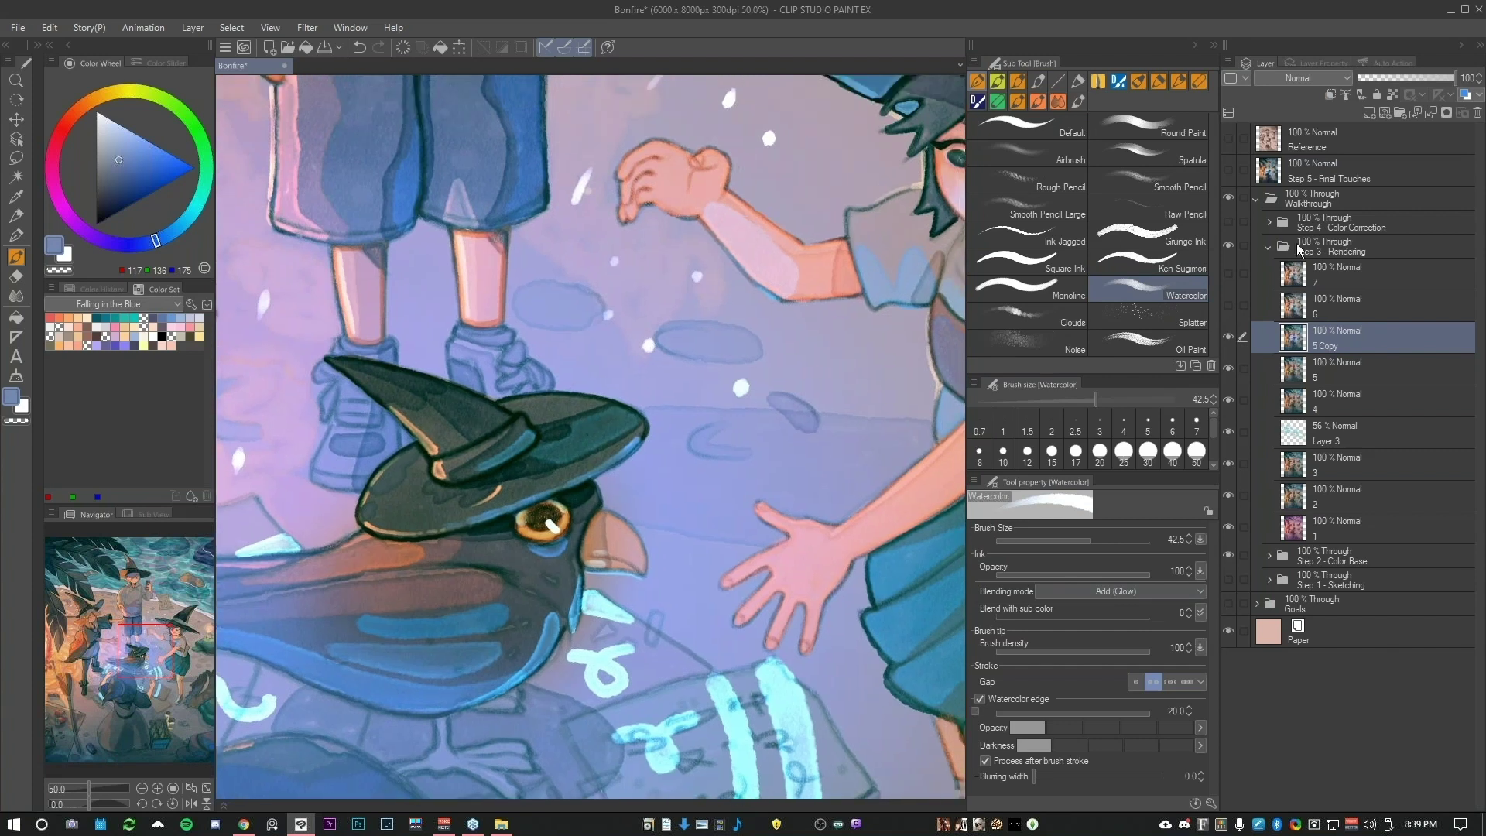
click(1228, 305)
key(ctrl+minus)
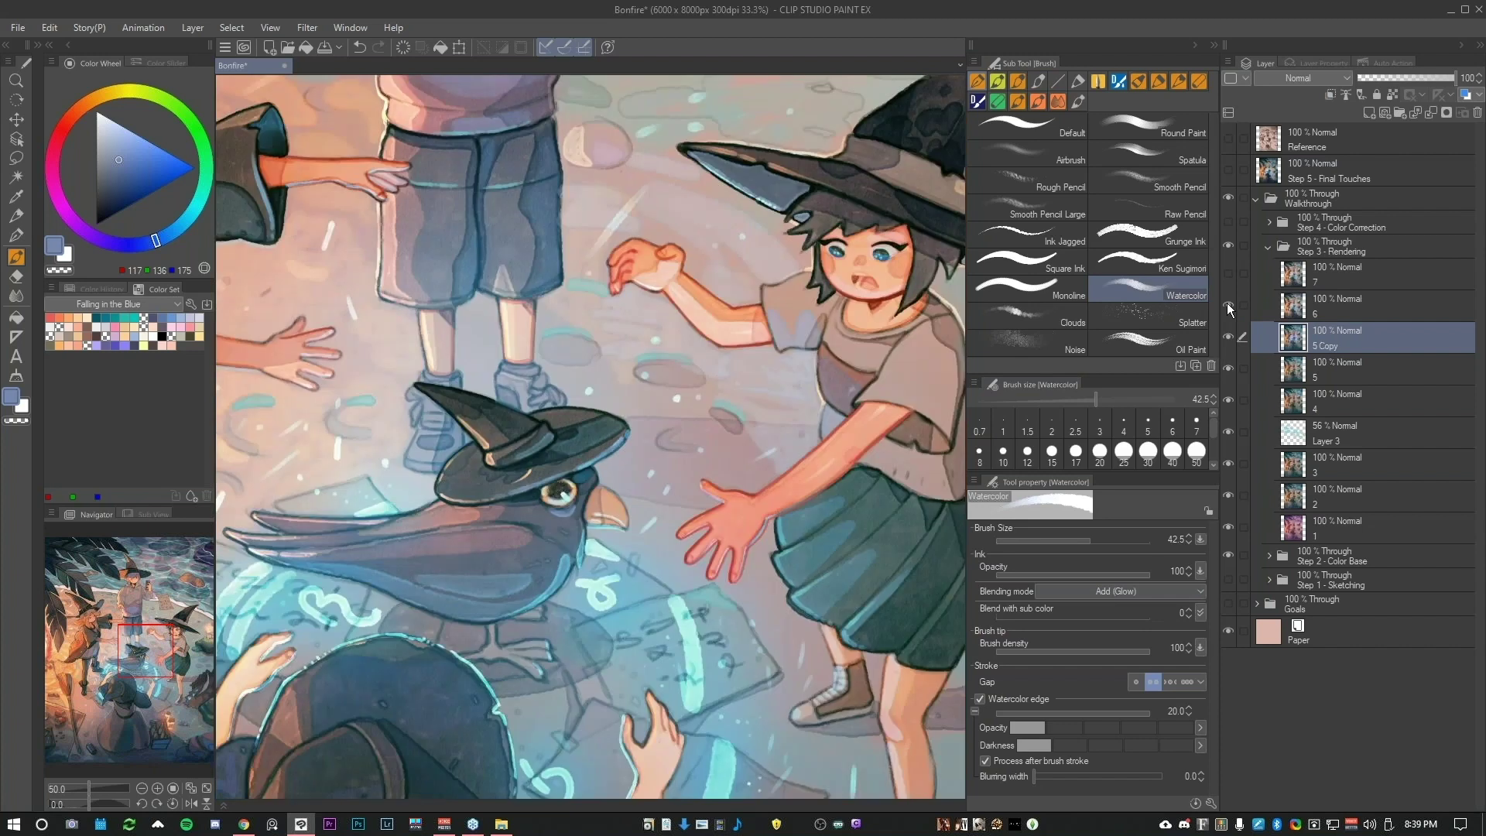
key(ctrl+minus)
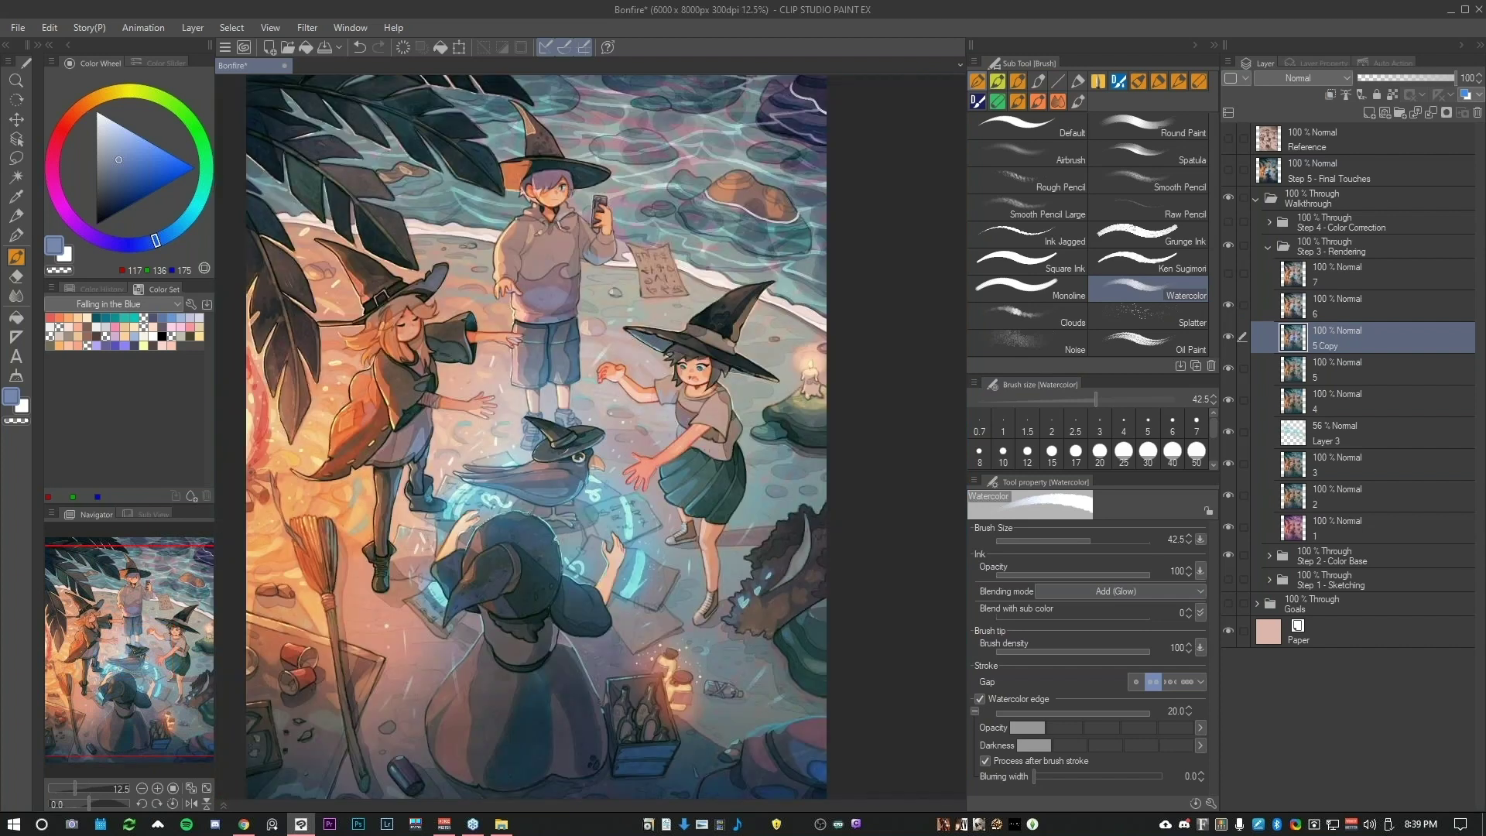
drag(620, 434, 902, 377)
click(1232, 301)
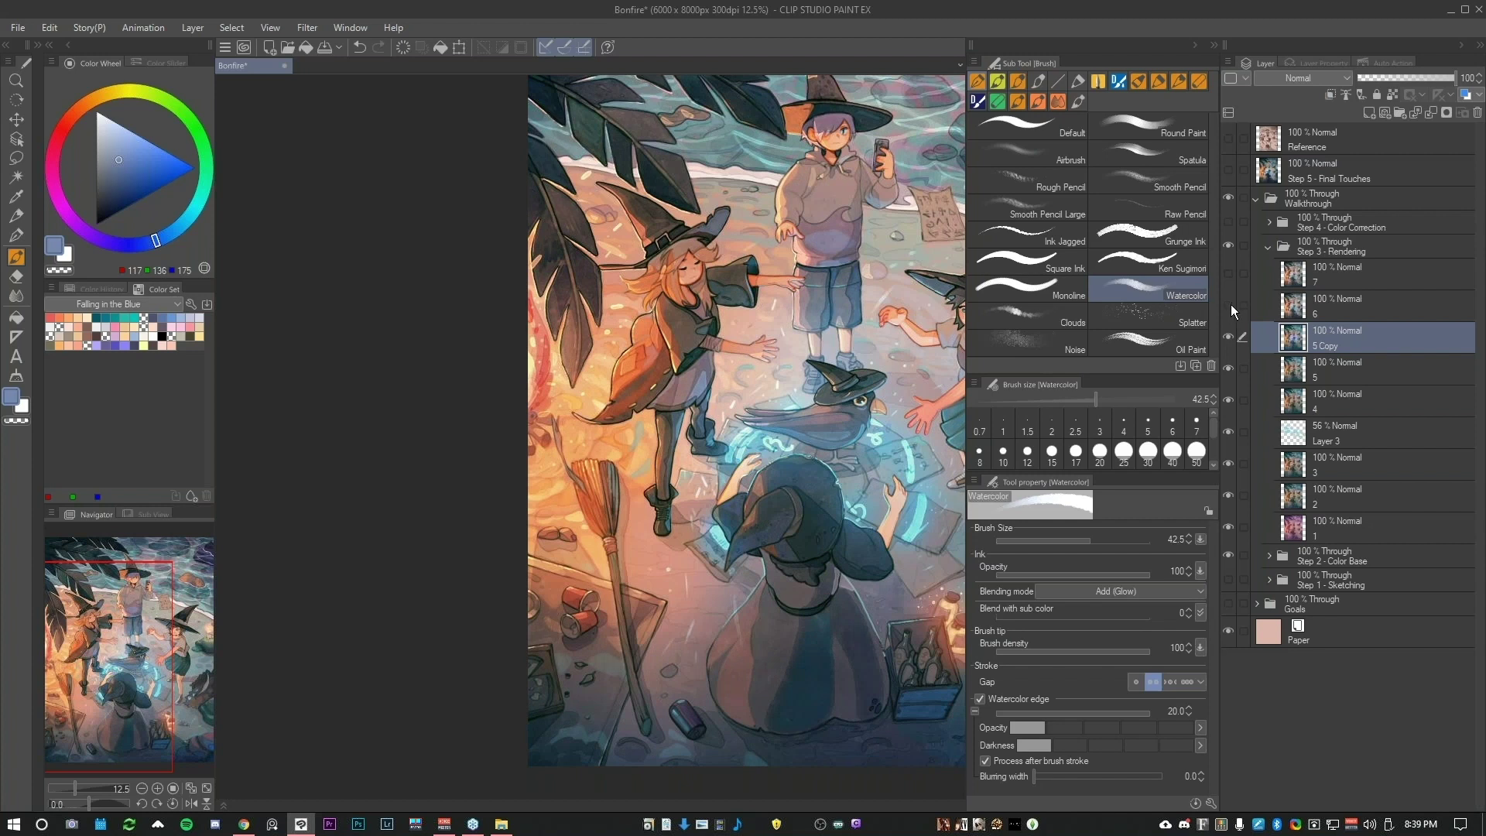
click(1231, 304)
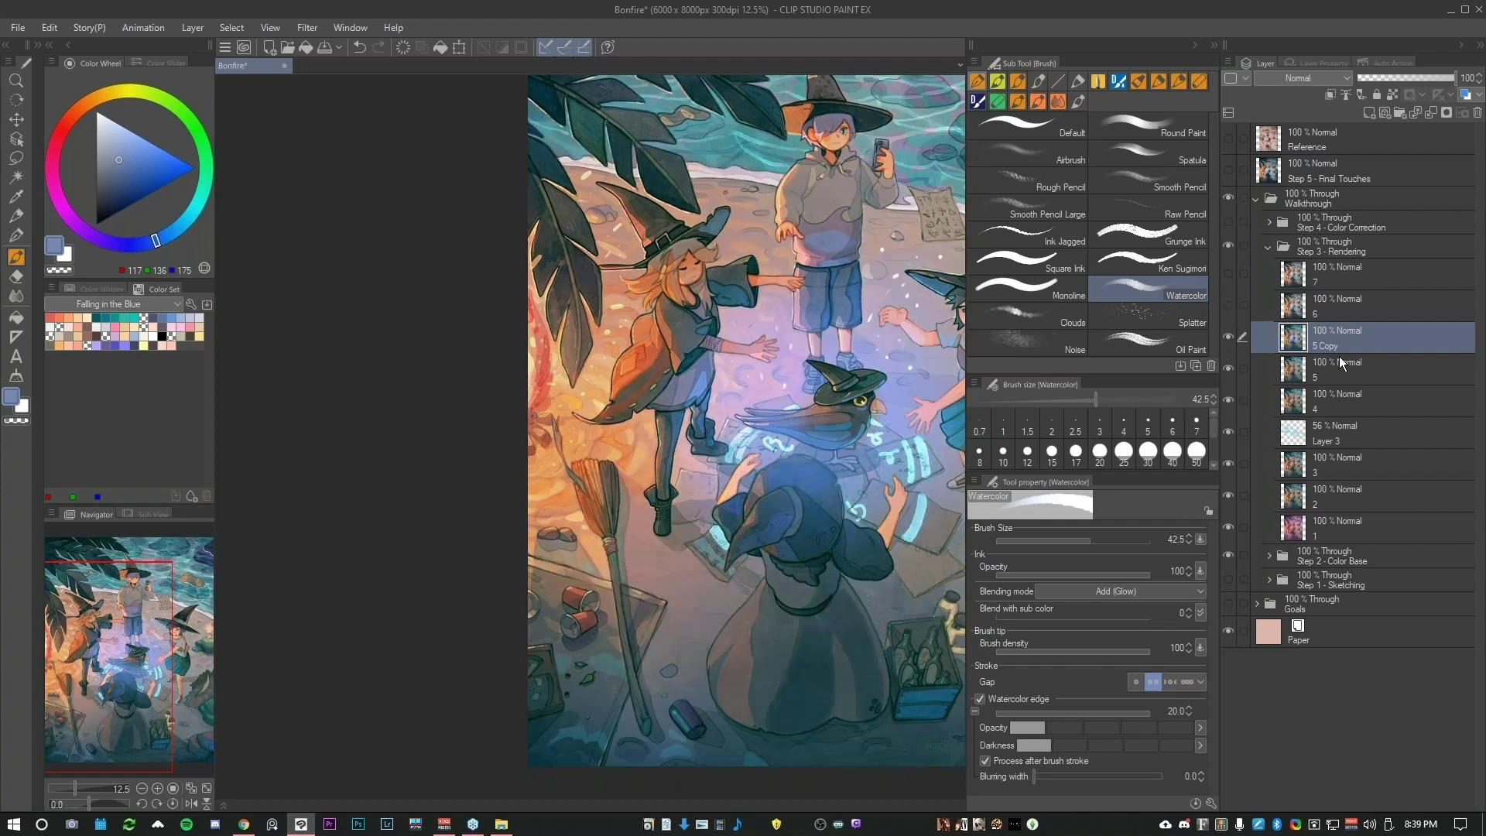
click(1231, 335)
Airbrush a red-orange glow over the bonfire side and palm leaves on 5 Copy, at size 2000 with Overlay blending.
scroll(746, 421, right, 2)
click(1076, 159)
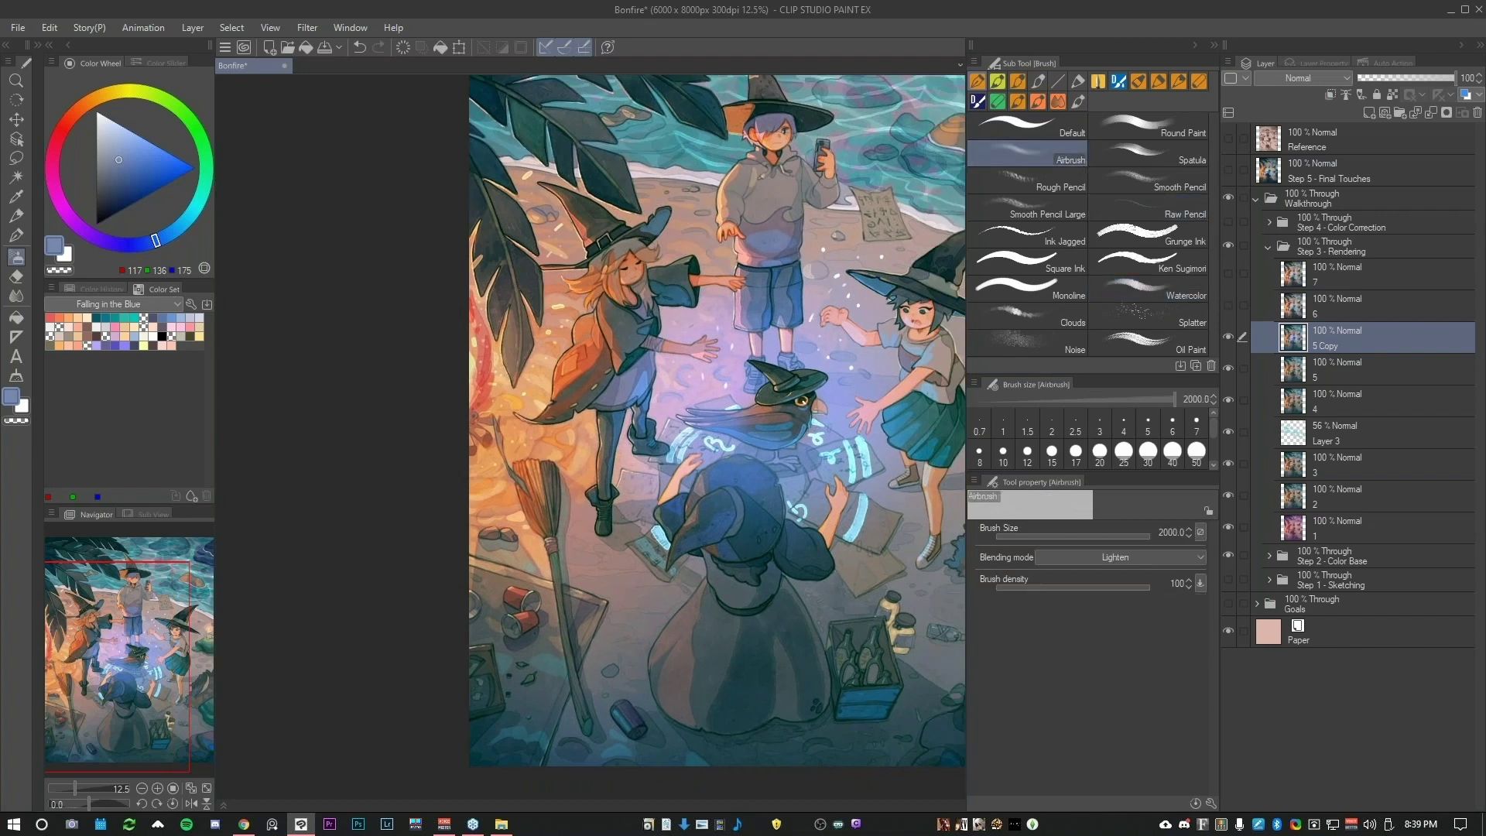
drag(79, 113, 66, 122)
click(154, 144)
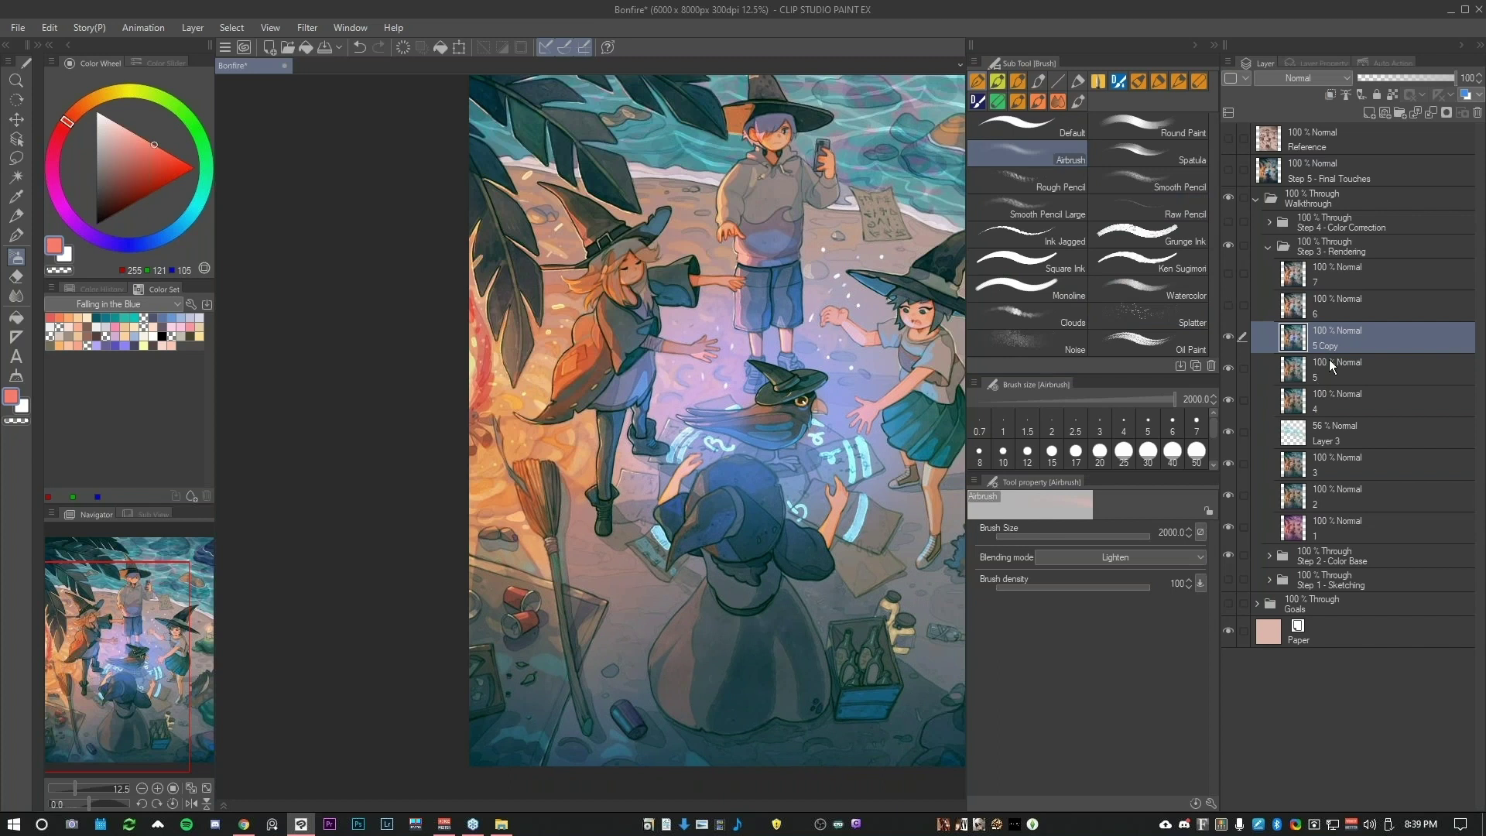
click(1126, 556)
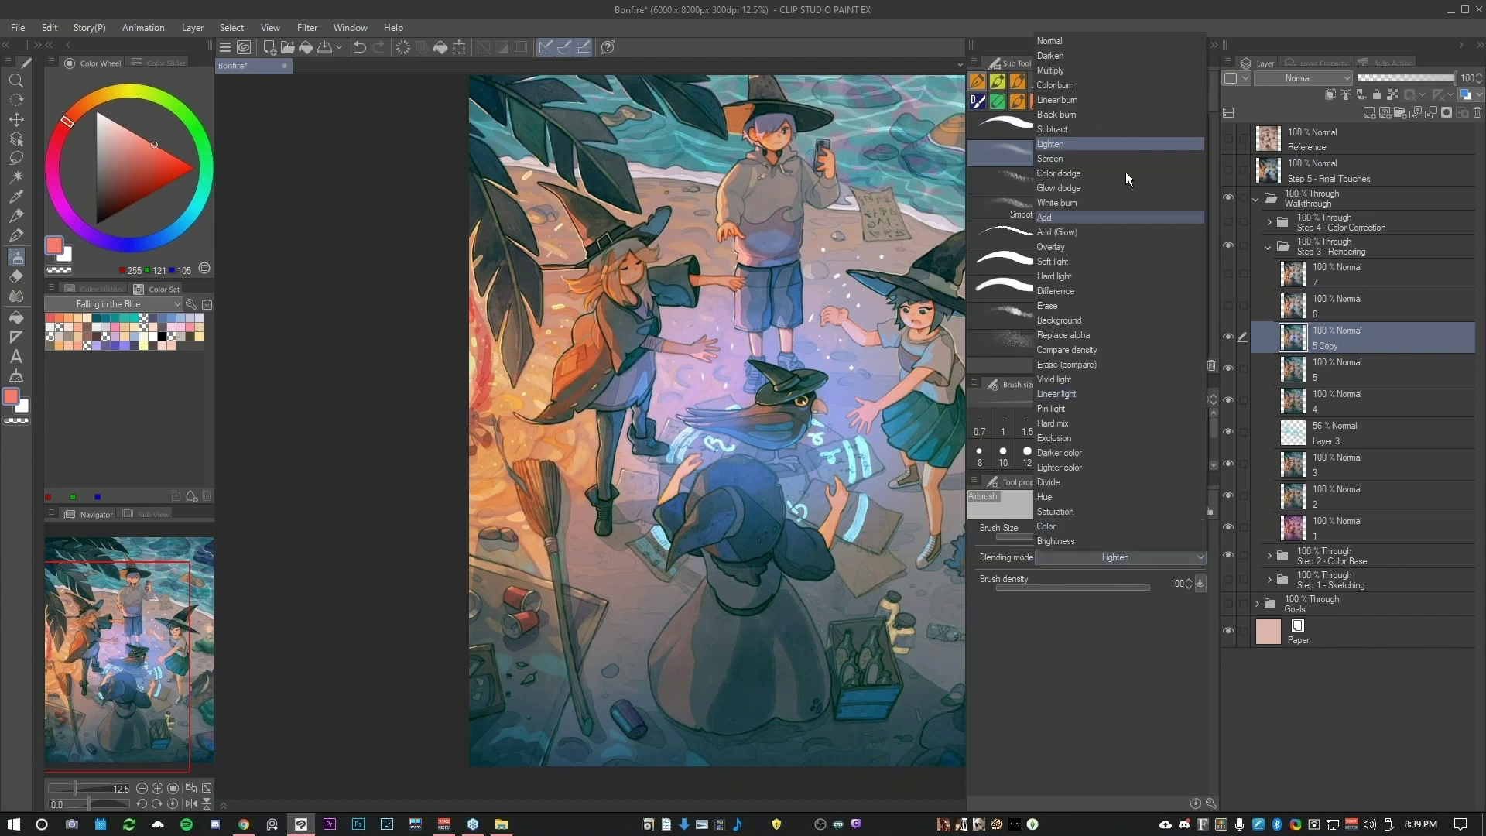
click(1076, 246)
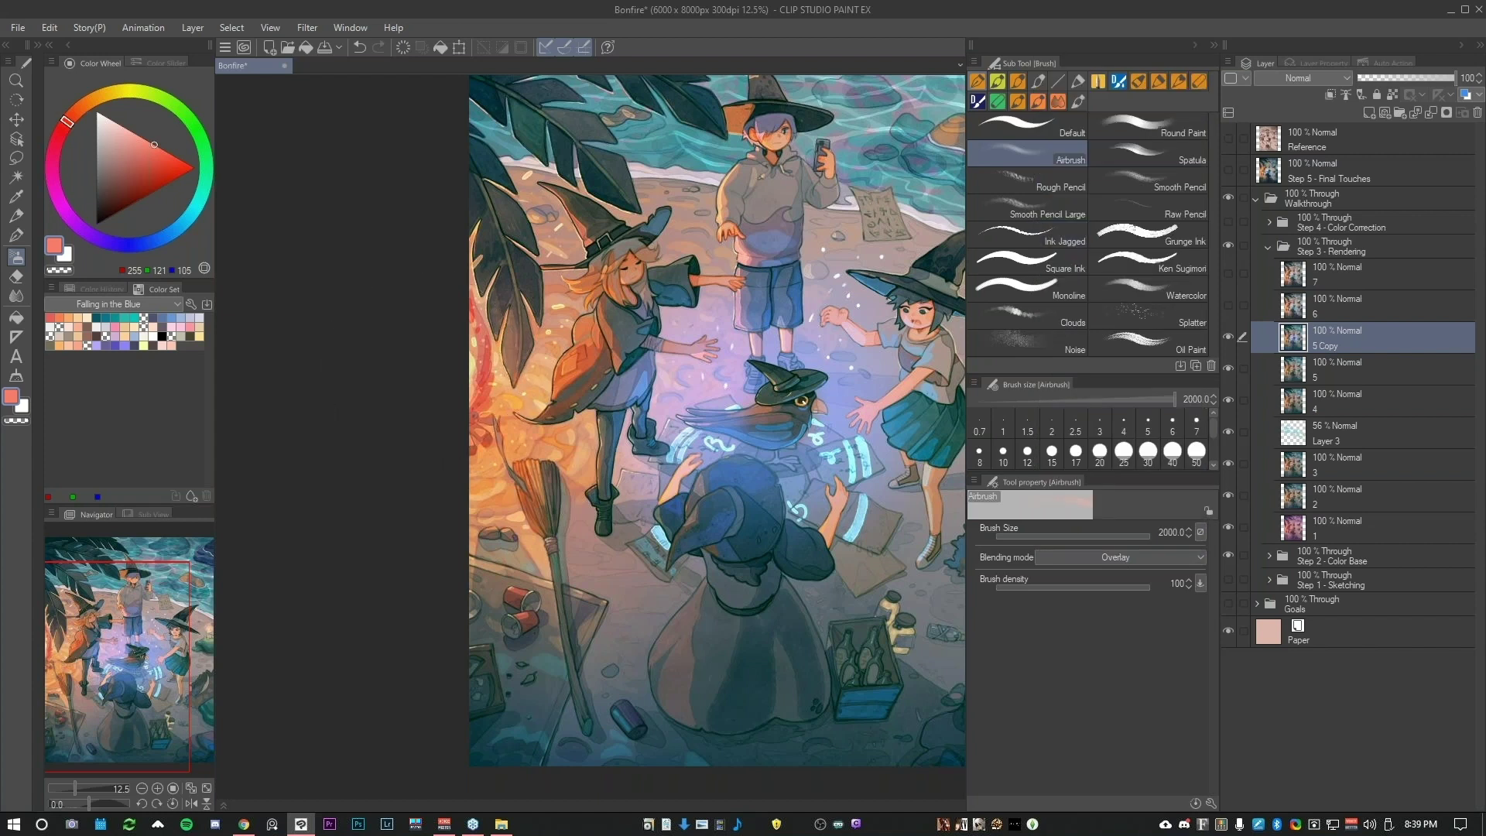
key(ctrl+z)
key(ctrl+y)
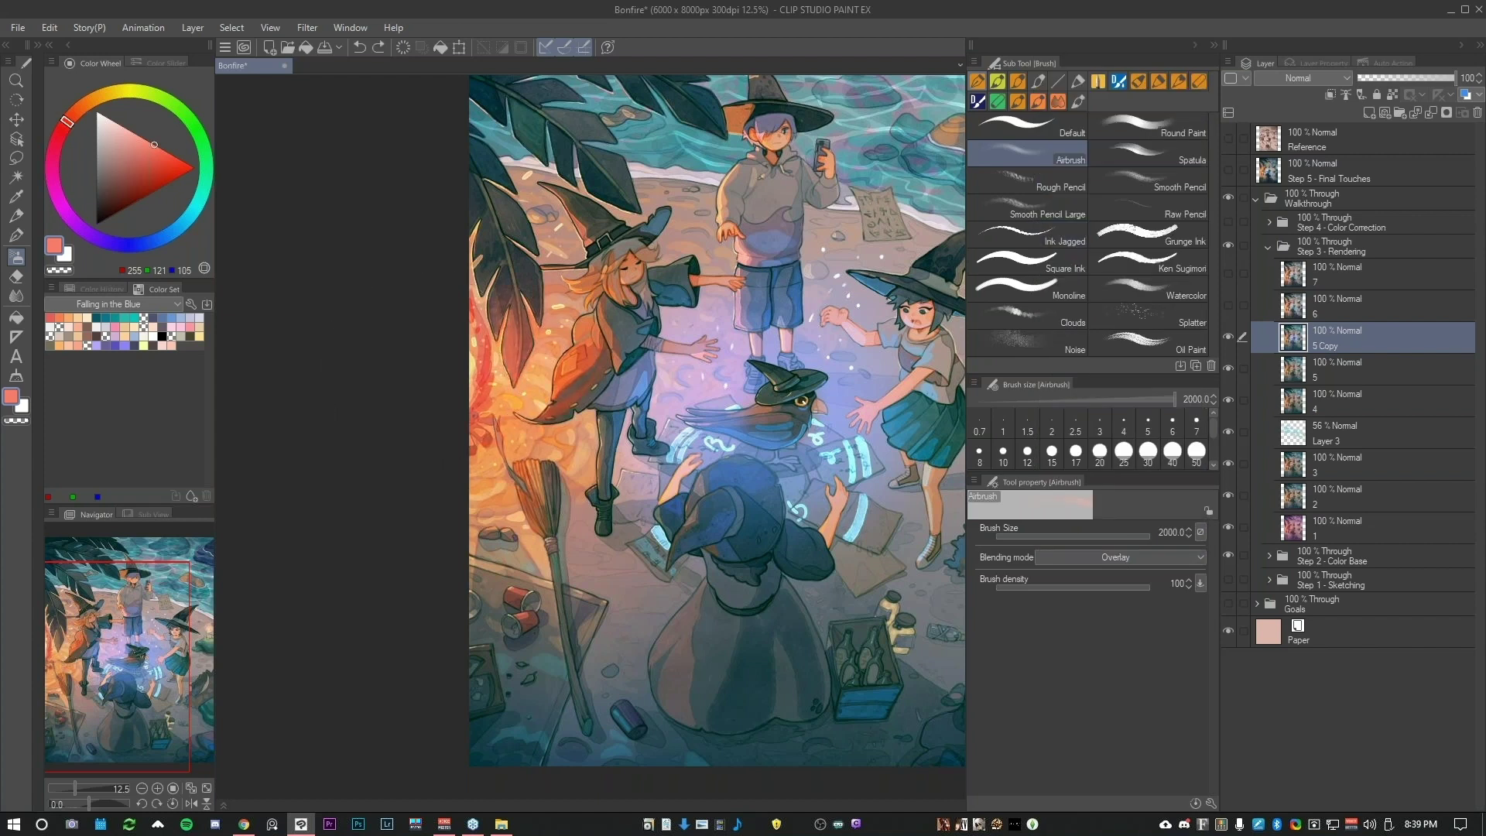
key(ctrl+y)
Airbrush a soft red-orange haze over the bonfire and broom with Lighten blending.
click(1126, 561)
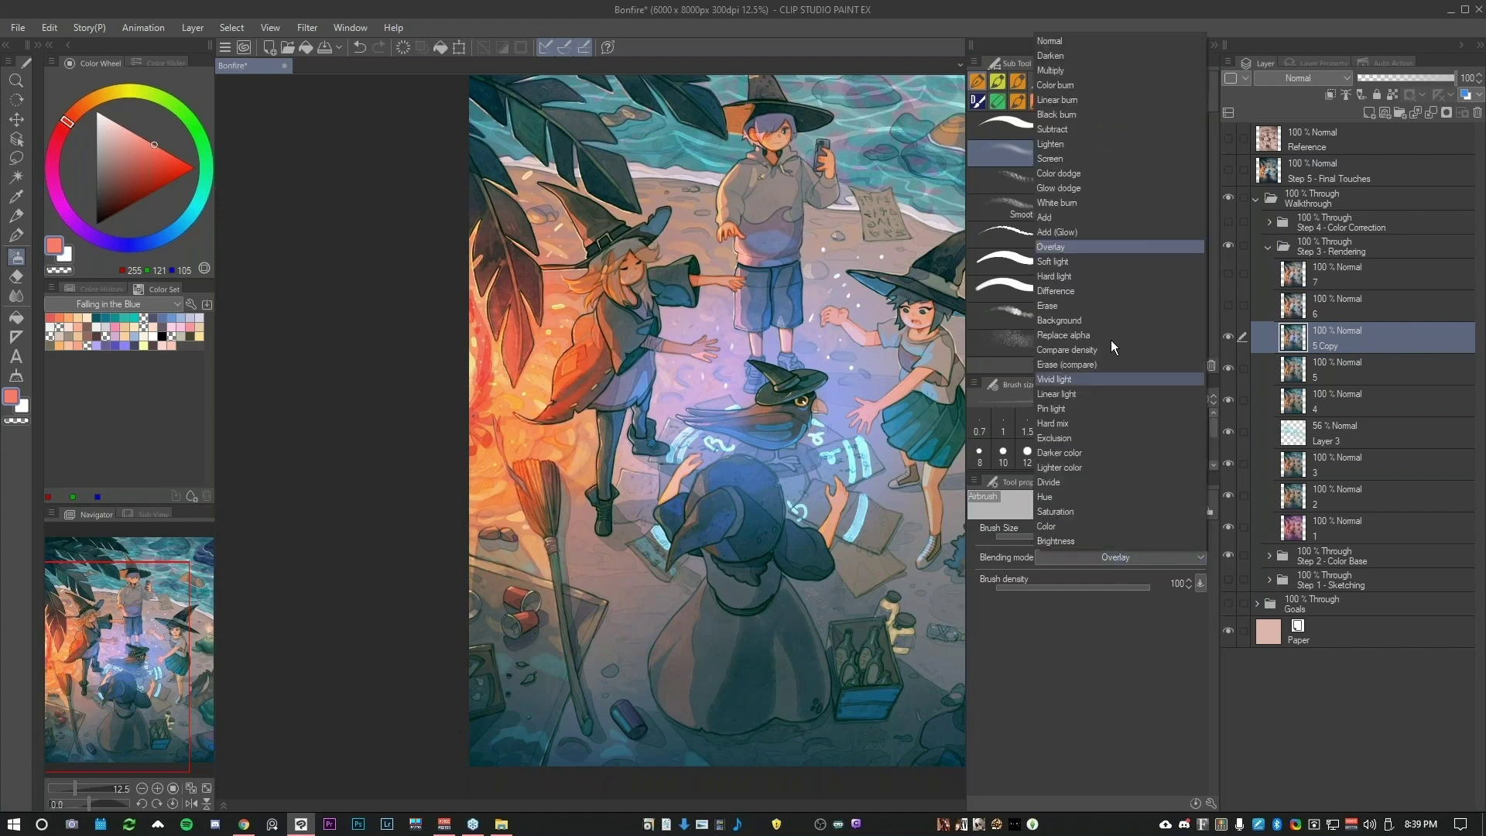
click(1079, 144)
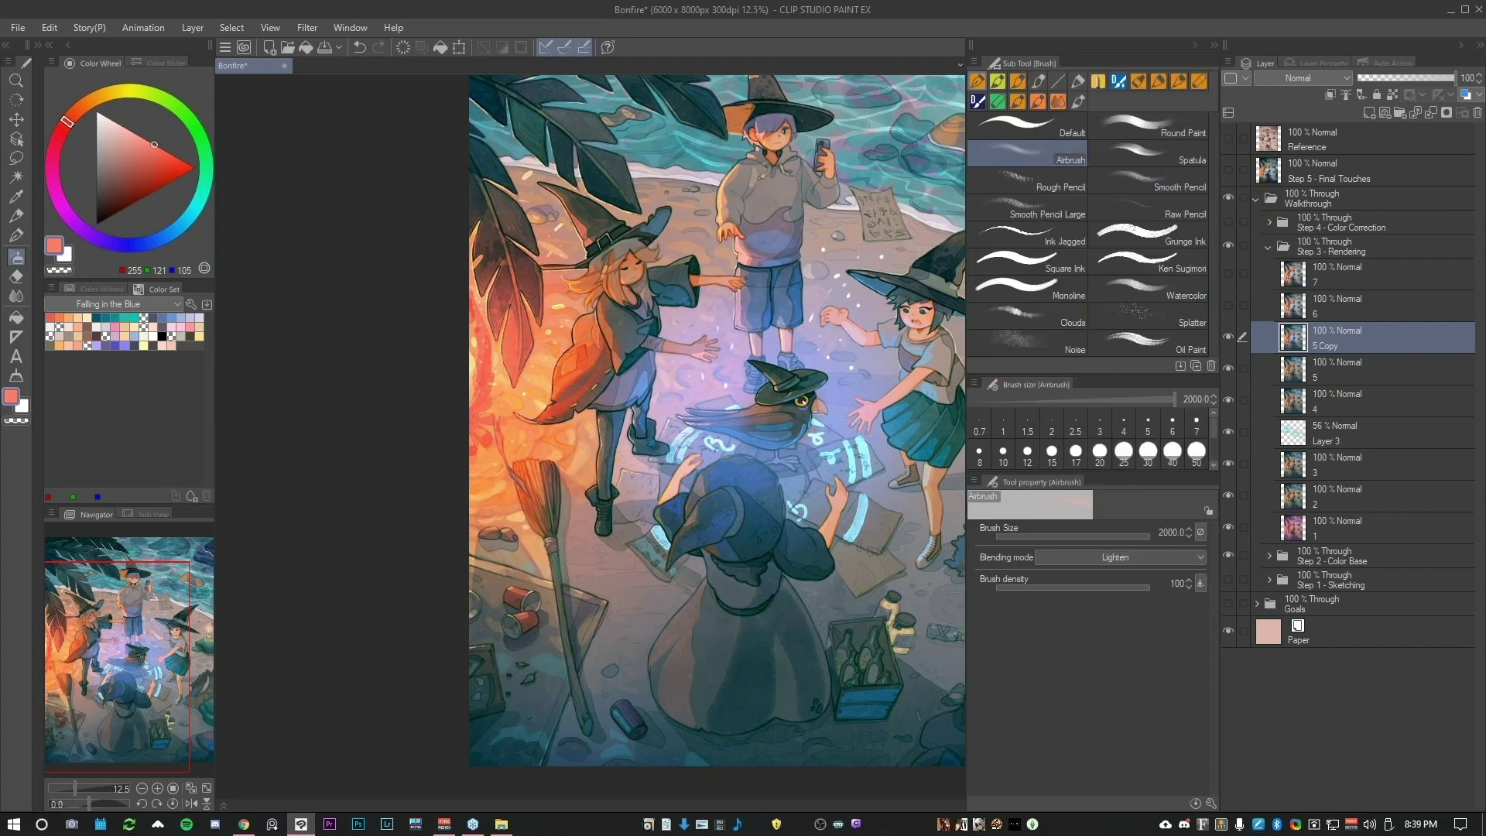
mouse_move(526, 387)
mouse_down()
mouse_move(534, 418)
mouse_move(495, 558)
mouse_up()
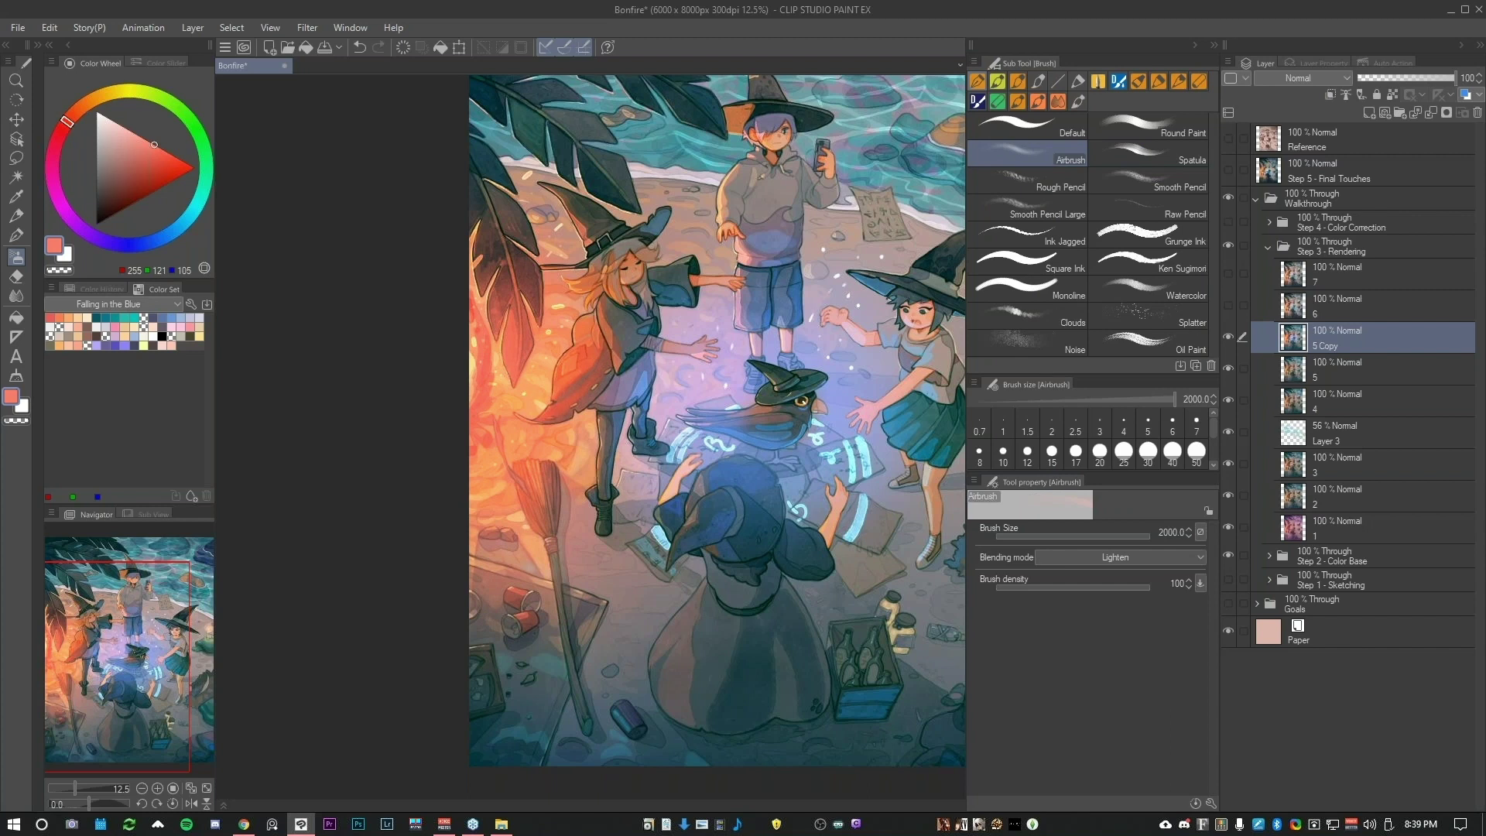
Review the warm firelight across the painting and compare it with the layer 6 version.
mouse_move(743, 336)
mouse_down()
mouse_move(741, 318)
mouse_move(745, 353)
mouse_up()
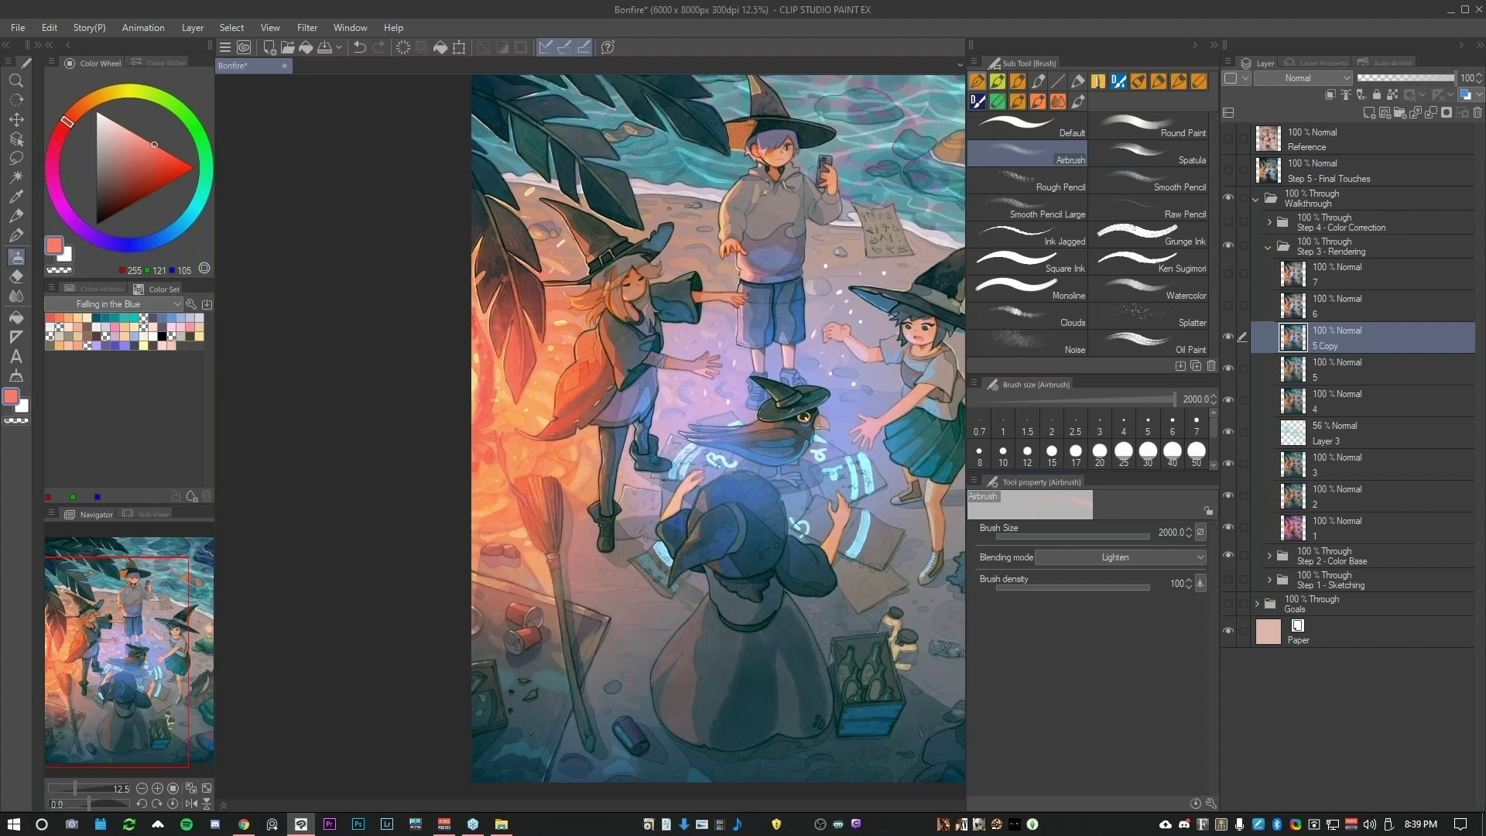
drag(651, 295, 685, 314)
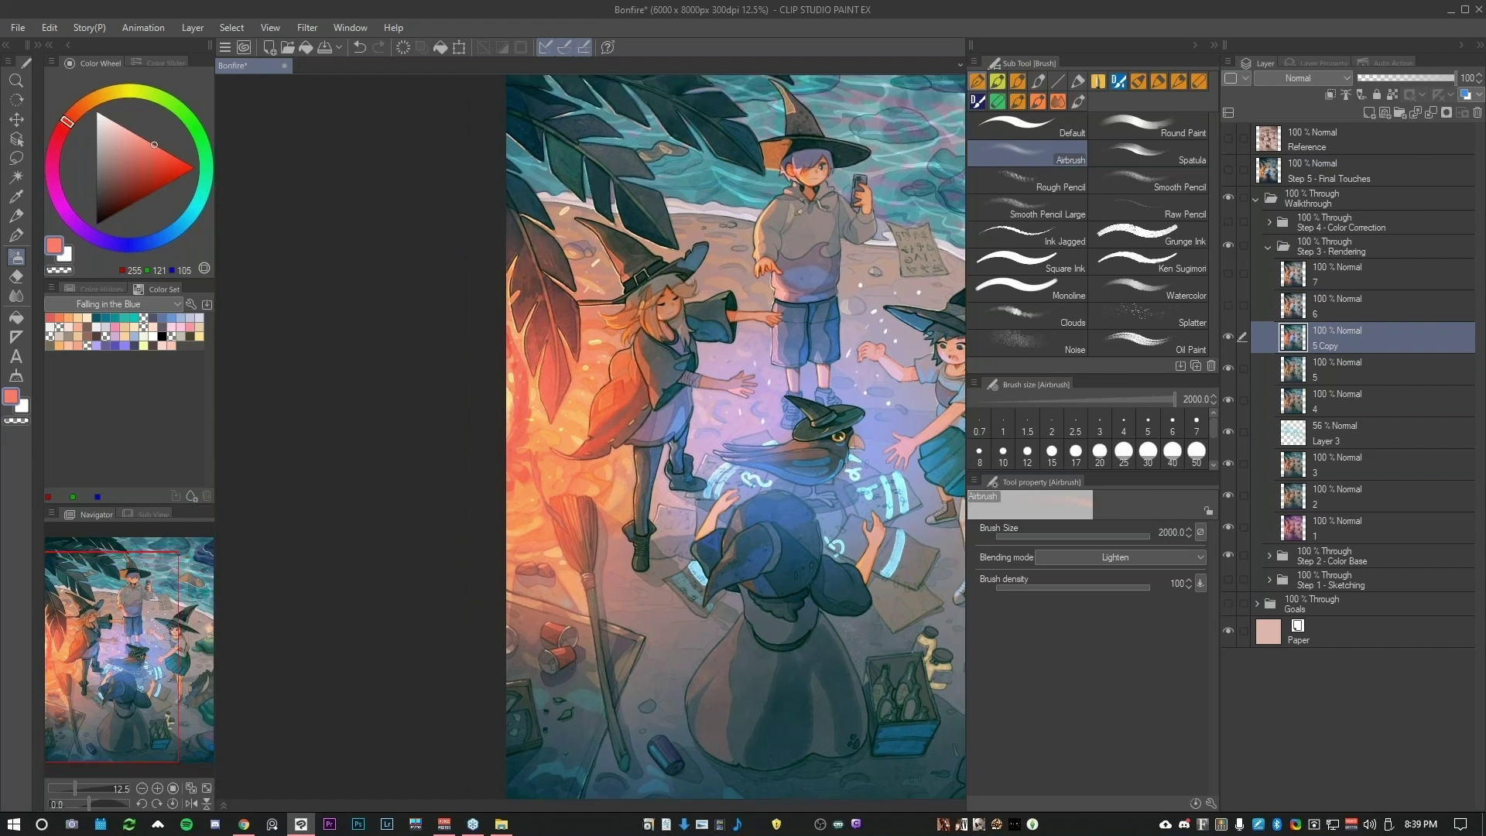
drag(734, 304, 715, 281)
drag(819, 267, 721, 288)
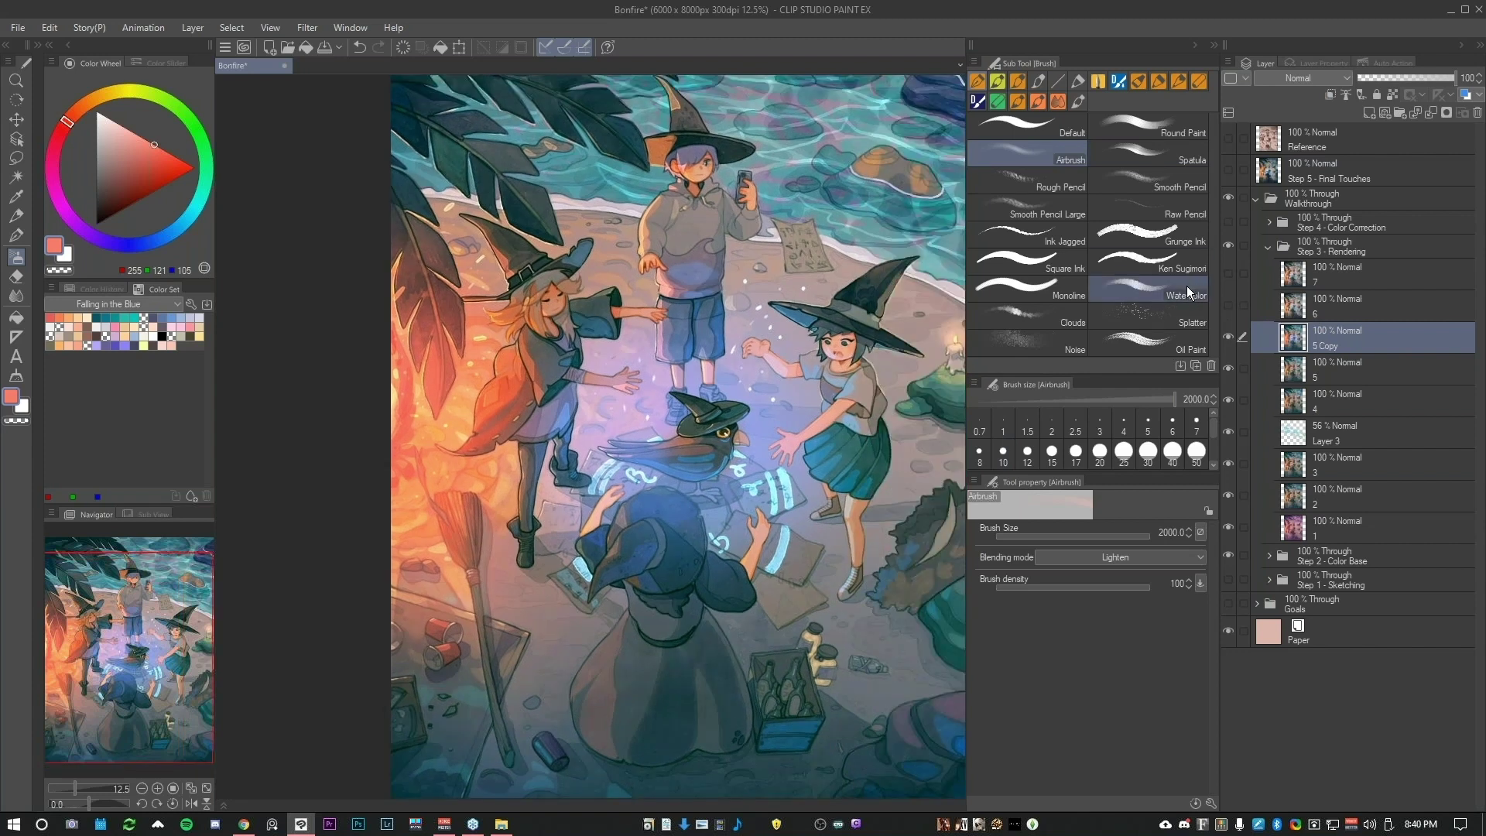
drag(829, 319, 797, 321)
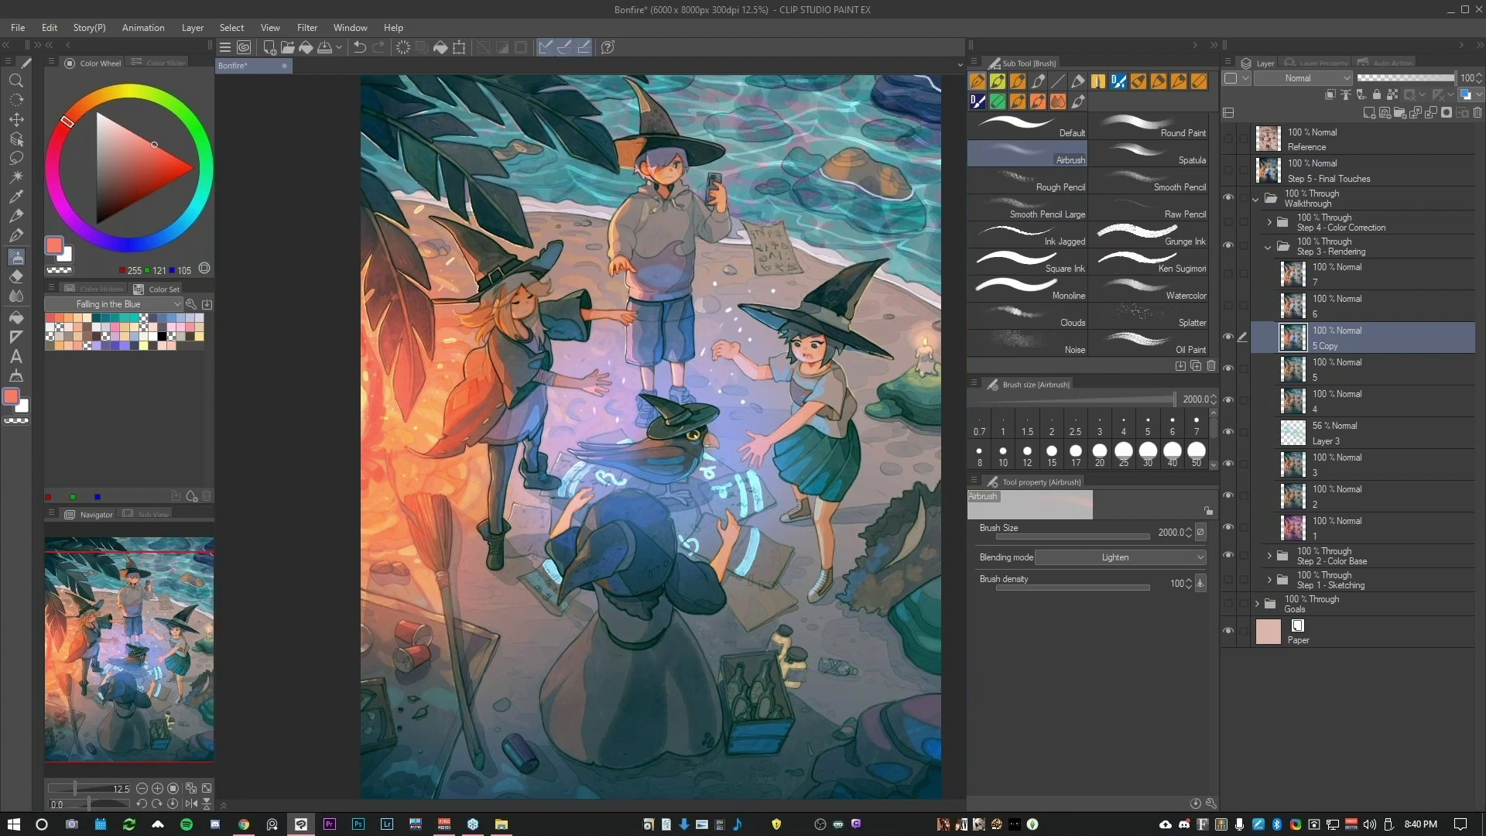
drag(788, 282, 756, 280)
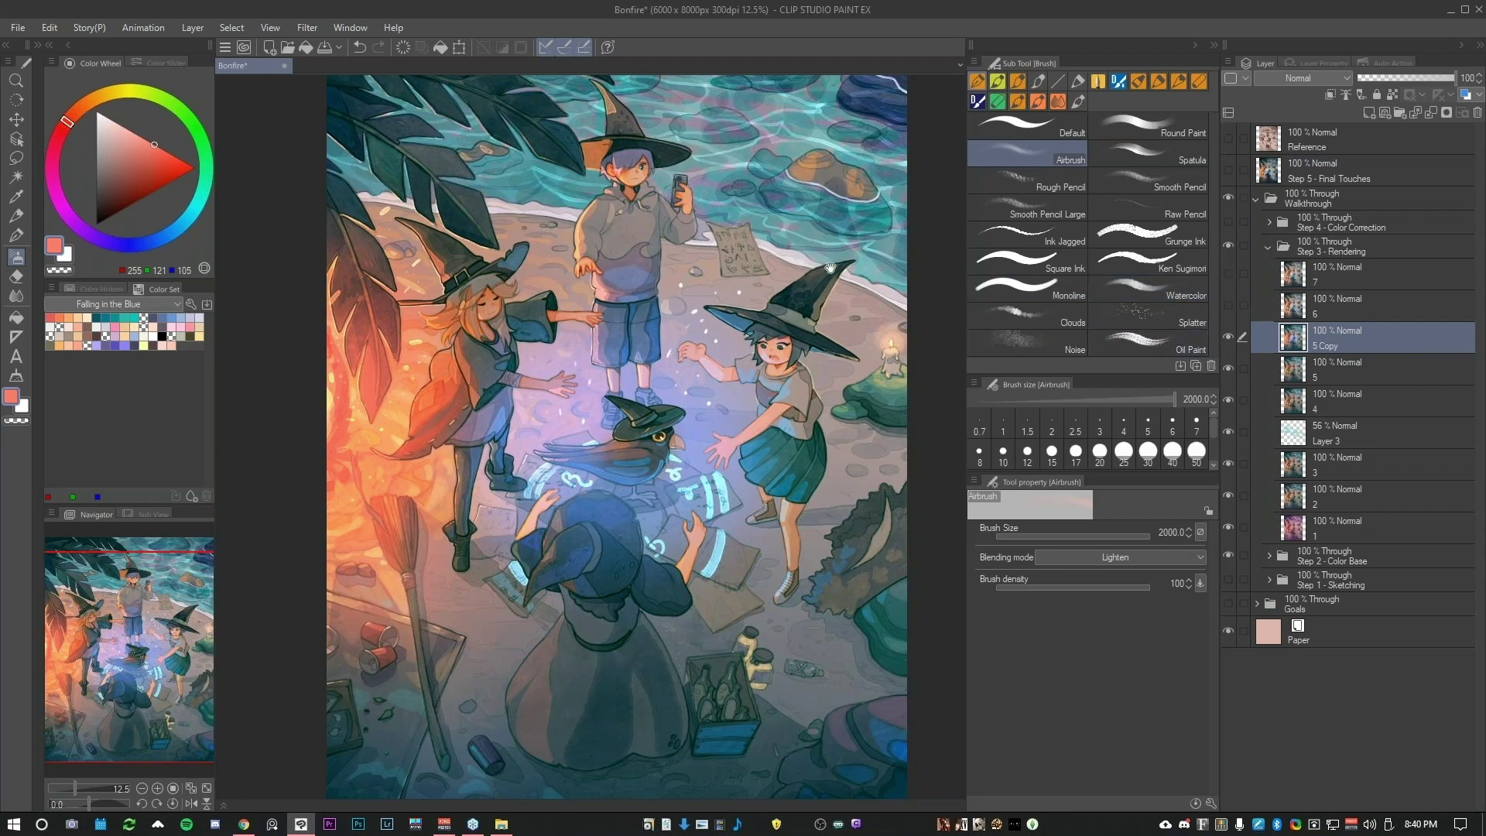
drag(757, 385, 724, 297)
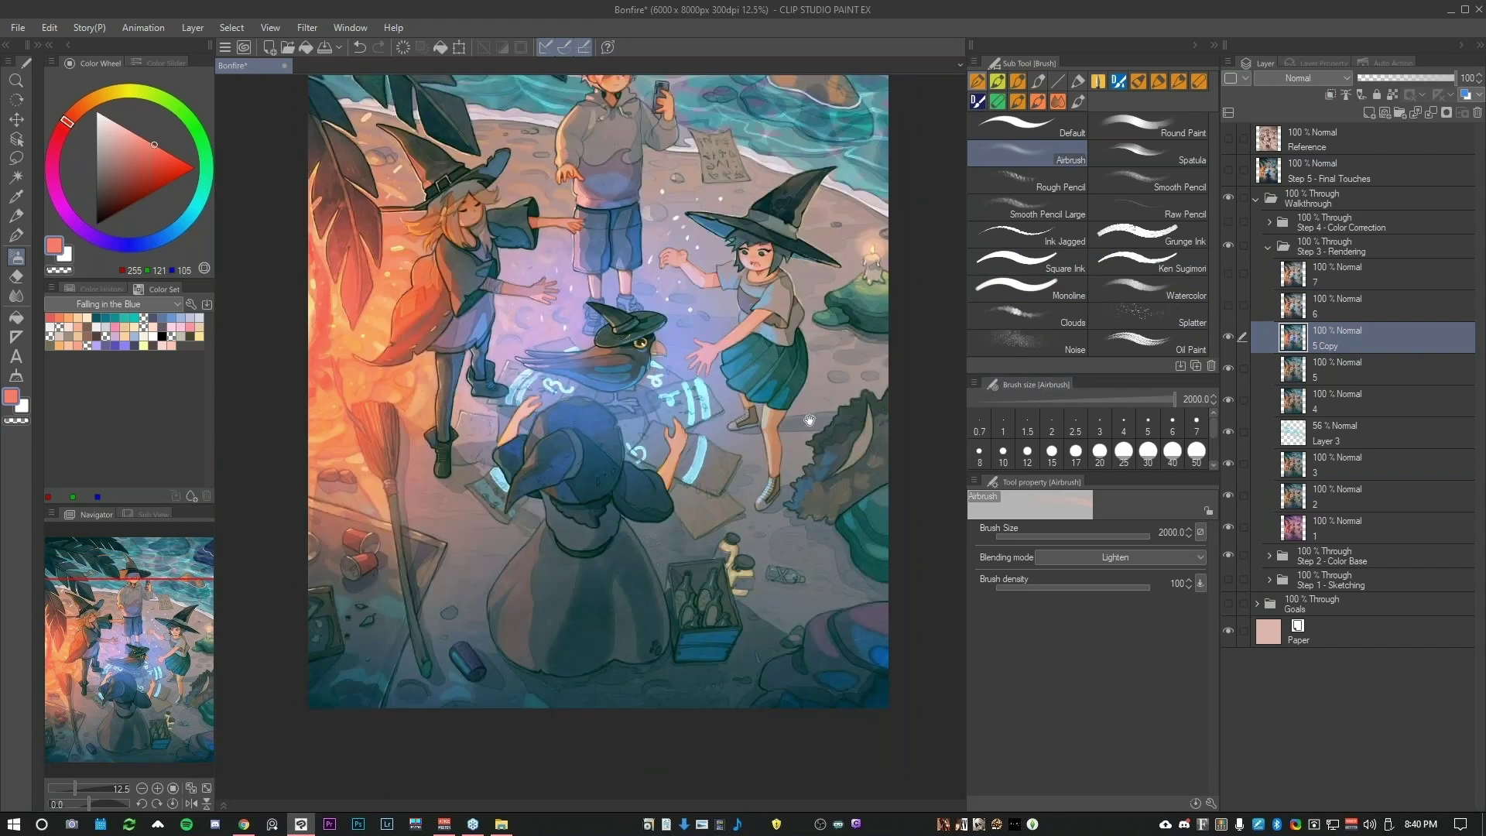
drag(809, 419, 797, 405)
scroll(796, 406, down, 1)
key(ctrl+plus)
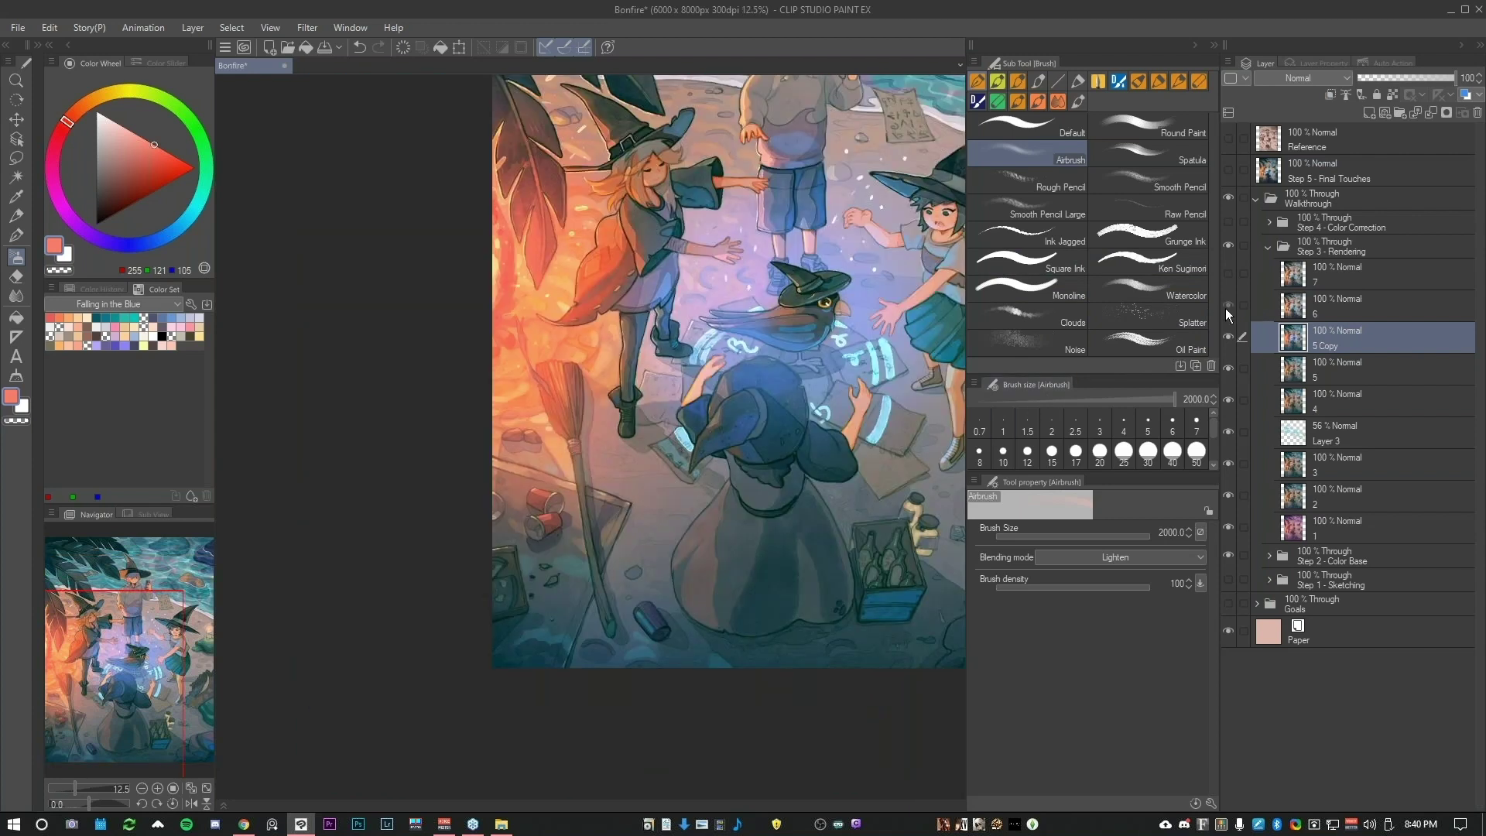
click(1228, 308)
drag(886, 391, 777, 348)
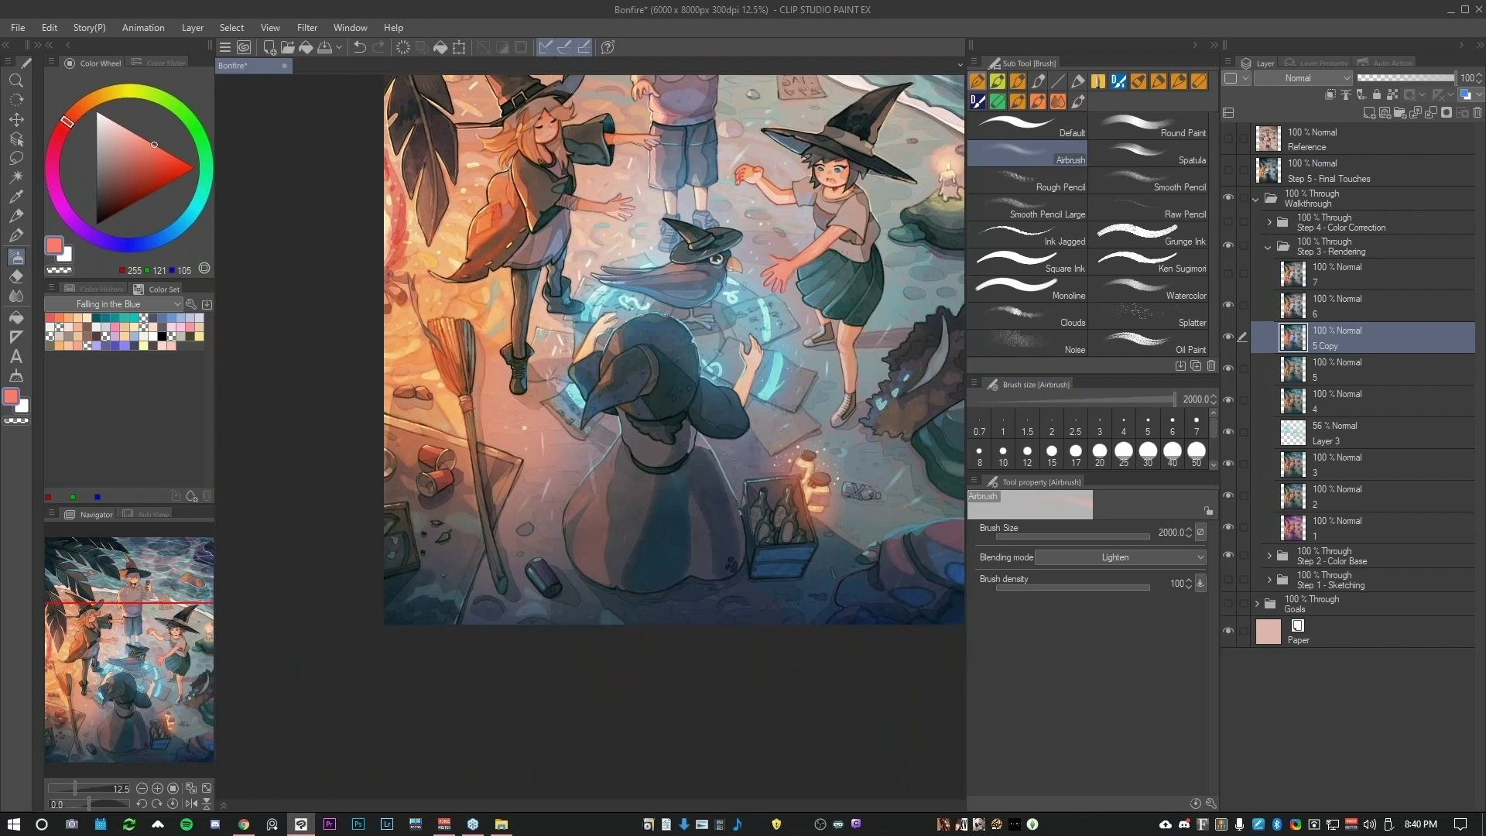
click(1229, 305)
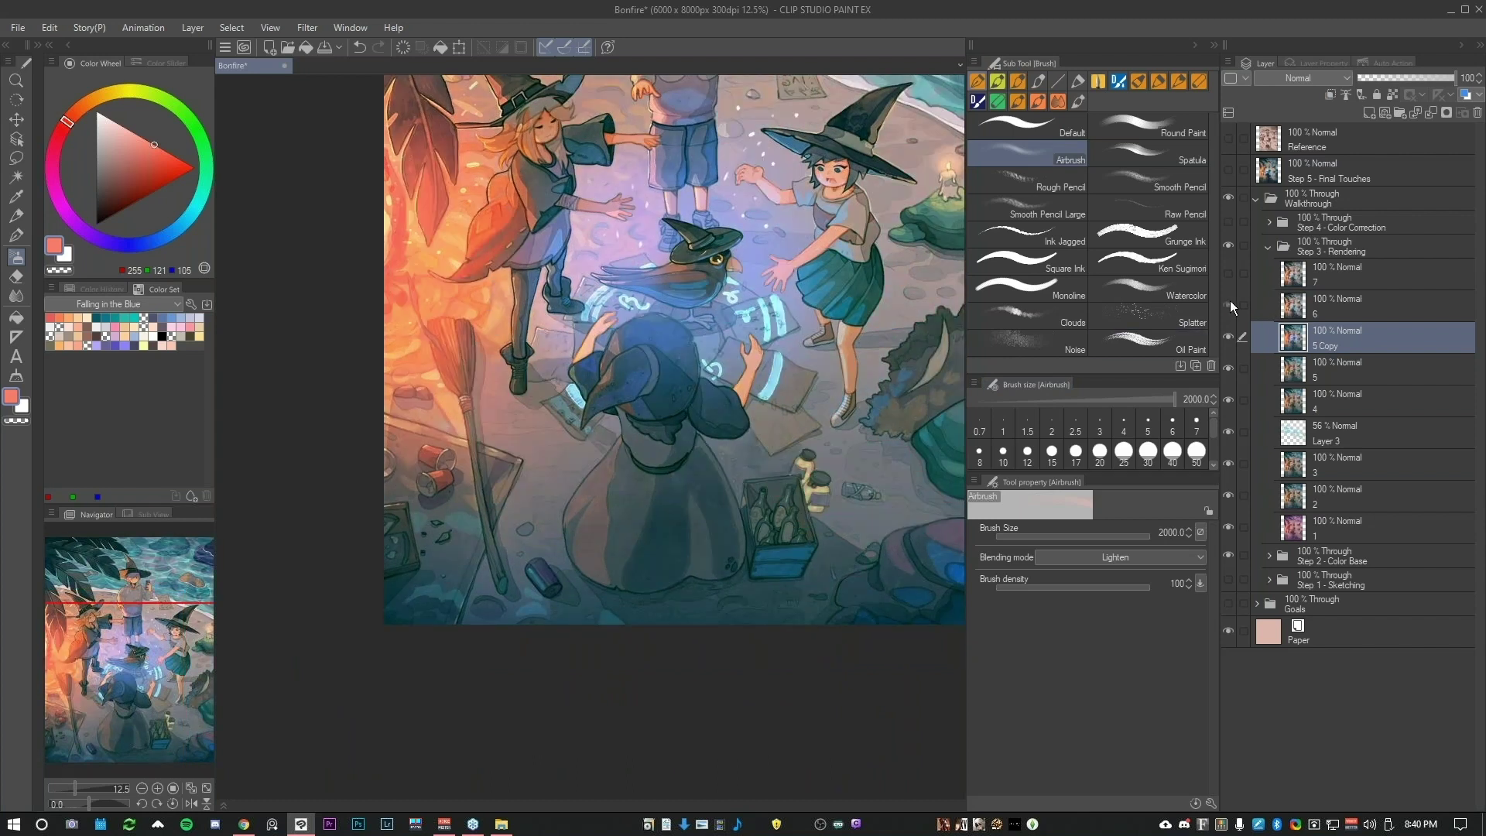
Airbrush dark purple shading along the painting's lower edge and upper water area on 5 Copy, using Overlay blending at size 2000.
click(1229, 304)
click(1229, 305)
click(1136, 555)
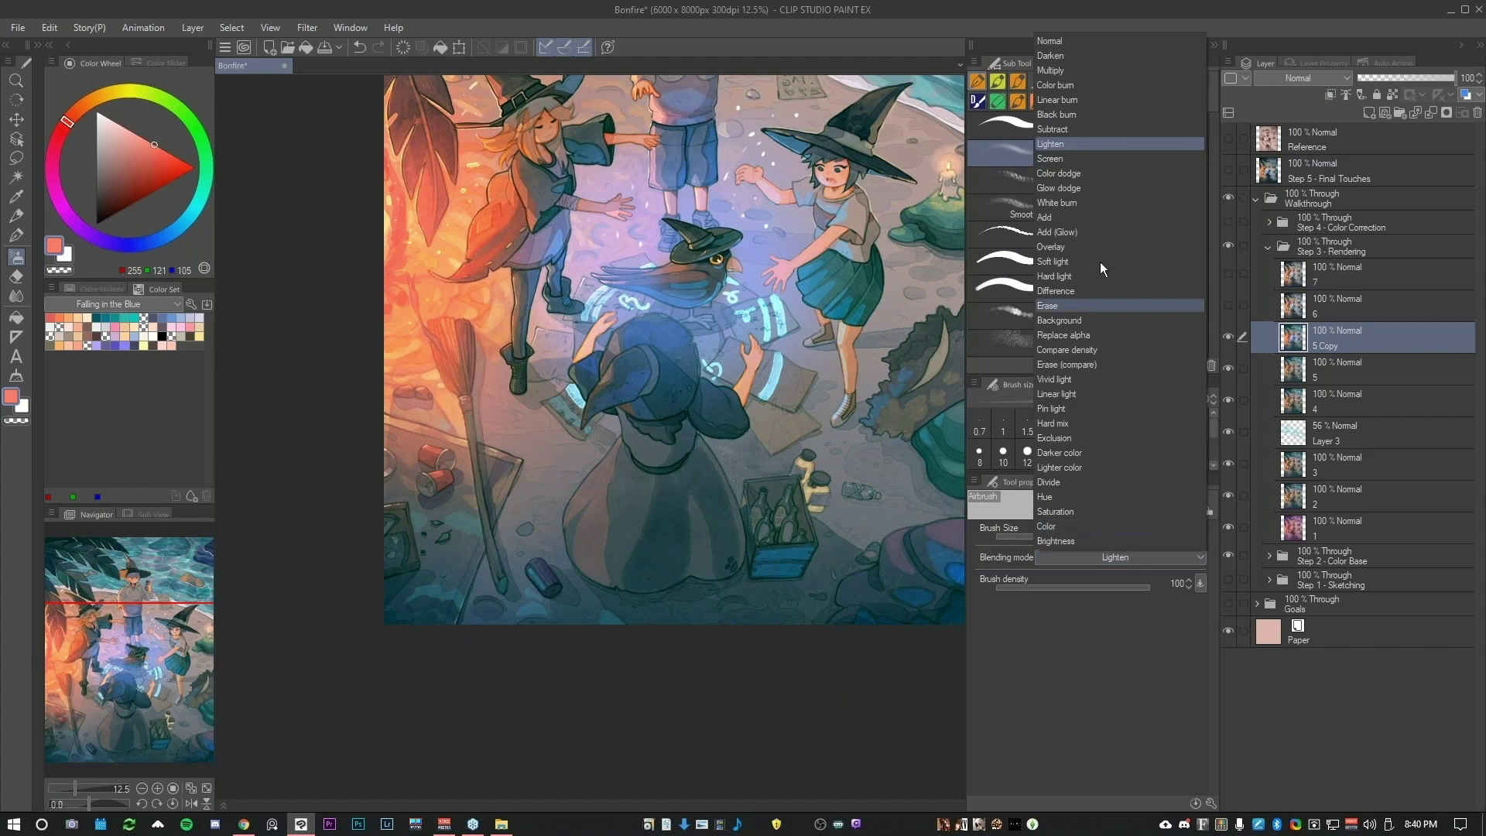
click(1075, 246)
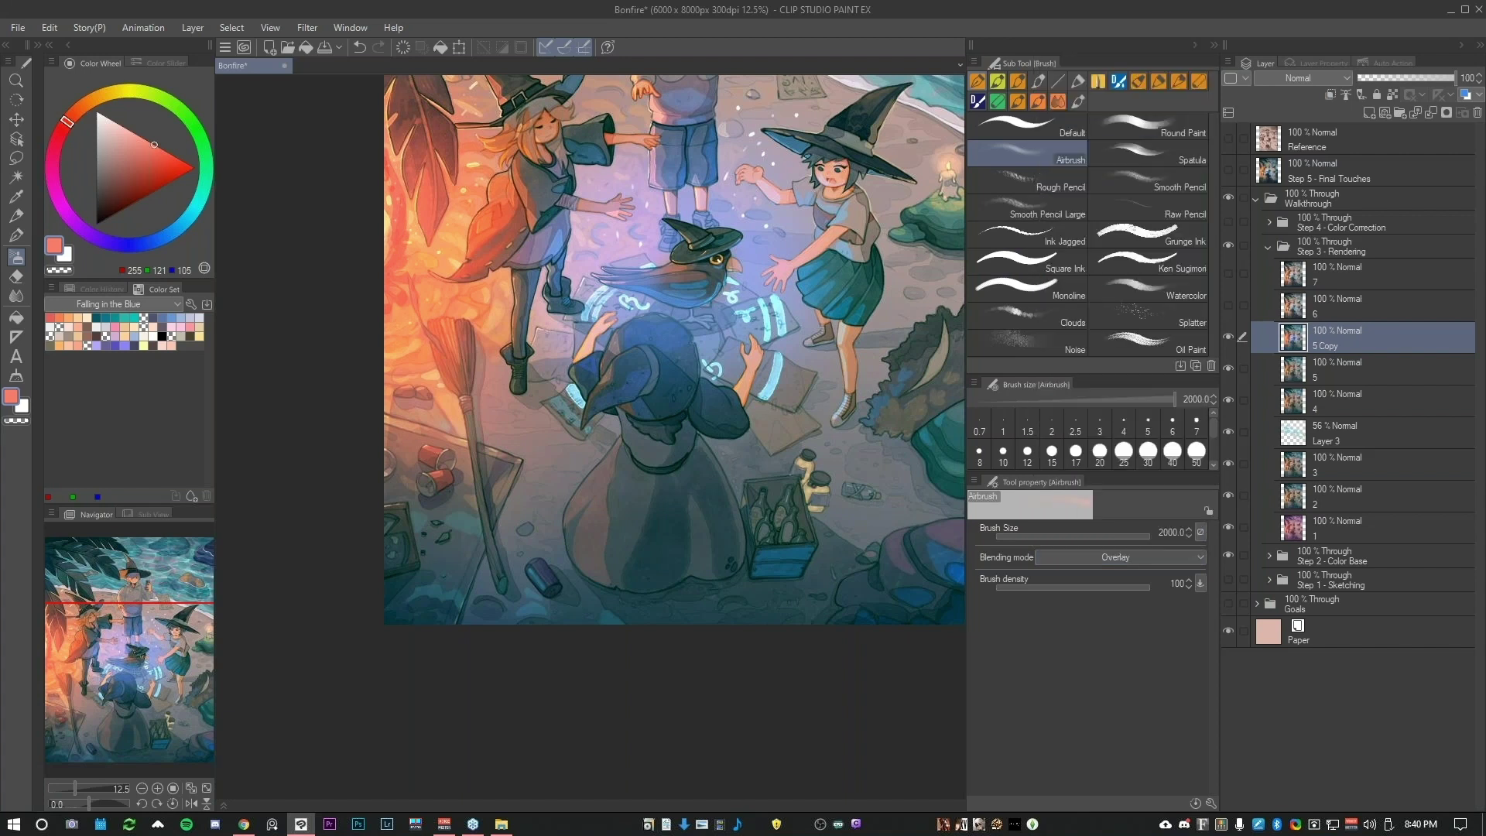
drag(125, 184, 105, 198)
click(104, 240)
drag(709, 482, 648, 441)
mouse_move(349, 604)
mouse_down()
mouse_move(875, 608)
mouse_move(925, 515)
mouse_up()
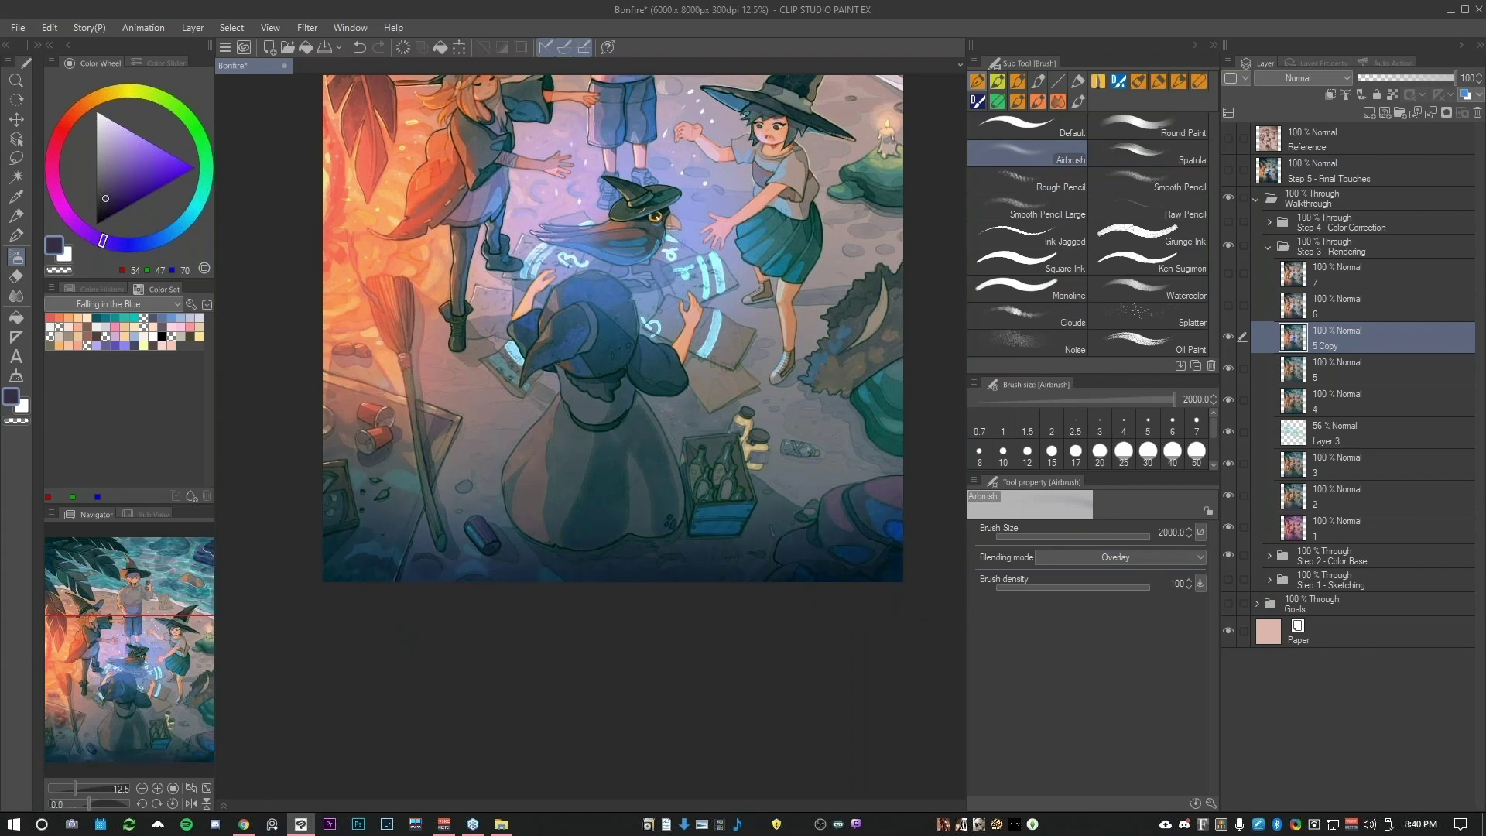
mouse_move(745, 394)
mouse_down()
mouse_move(667, 640)
mouse_move(667, 748)
mouse_up()
drag(859, 131, 527, 135)
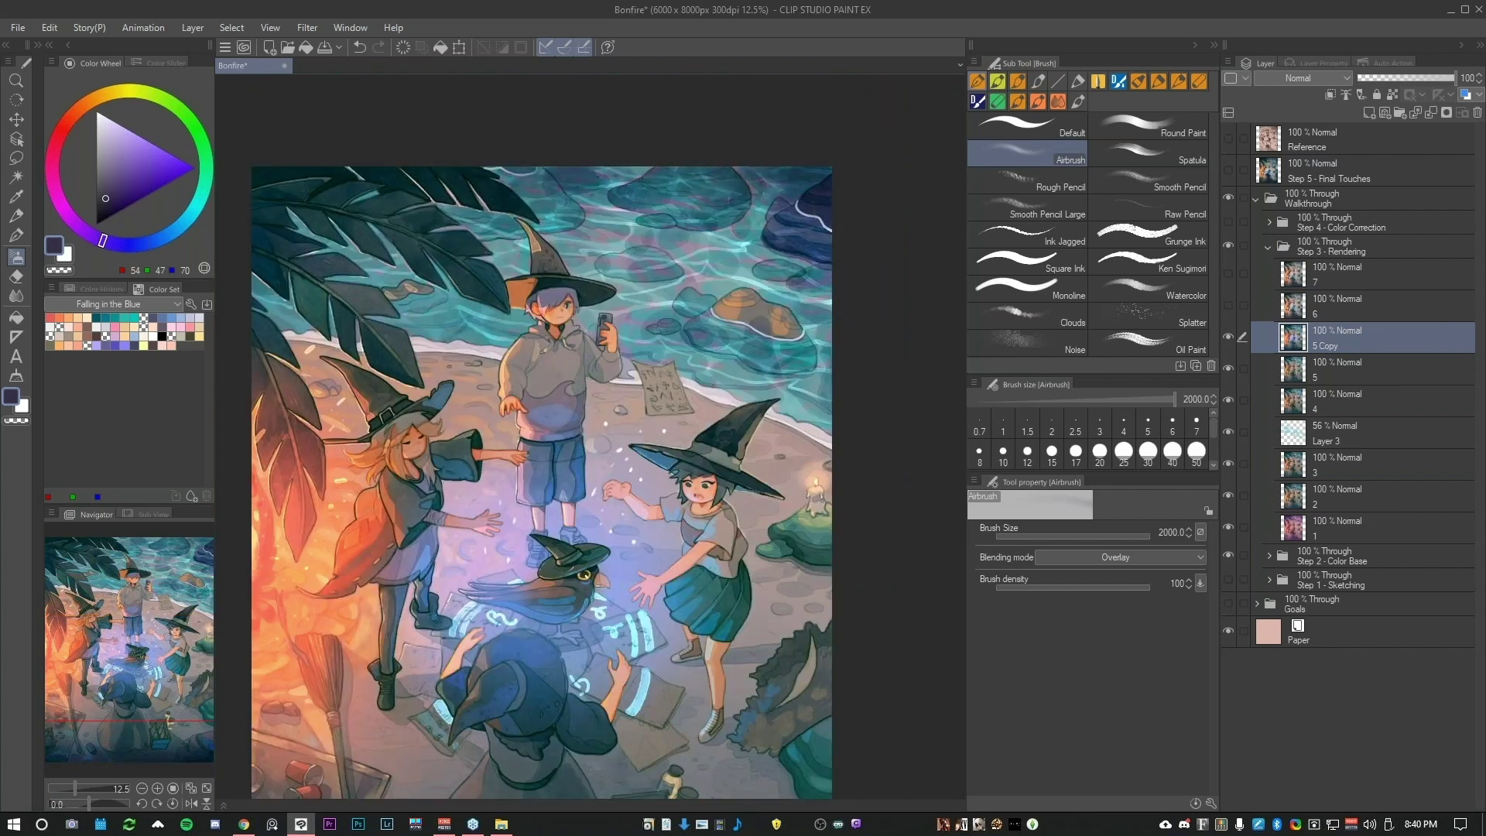
click(694, 140)
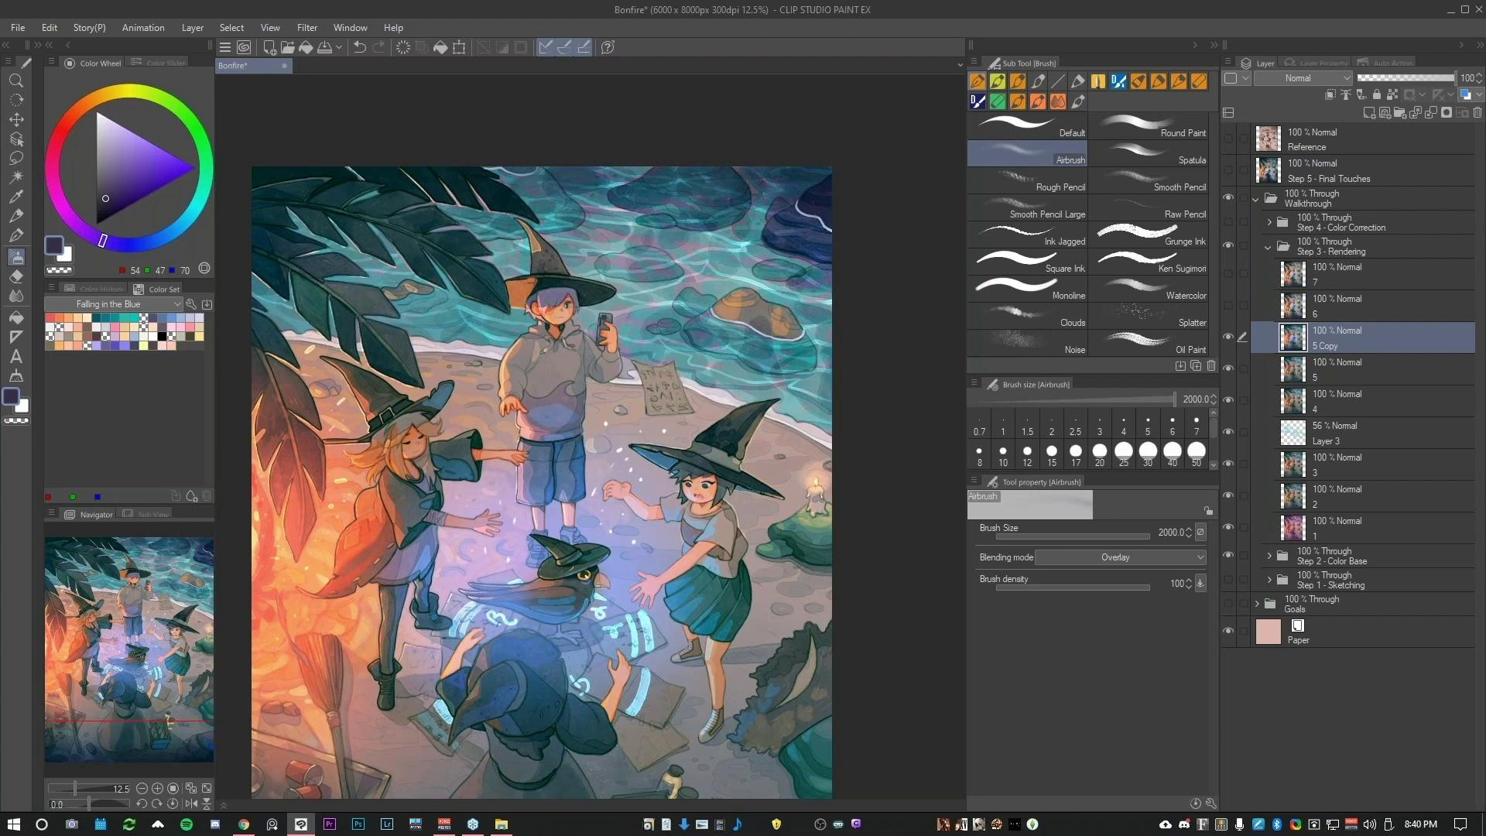
scroll(695, 313, down, 3)
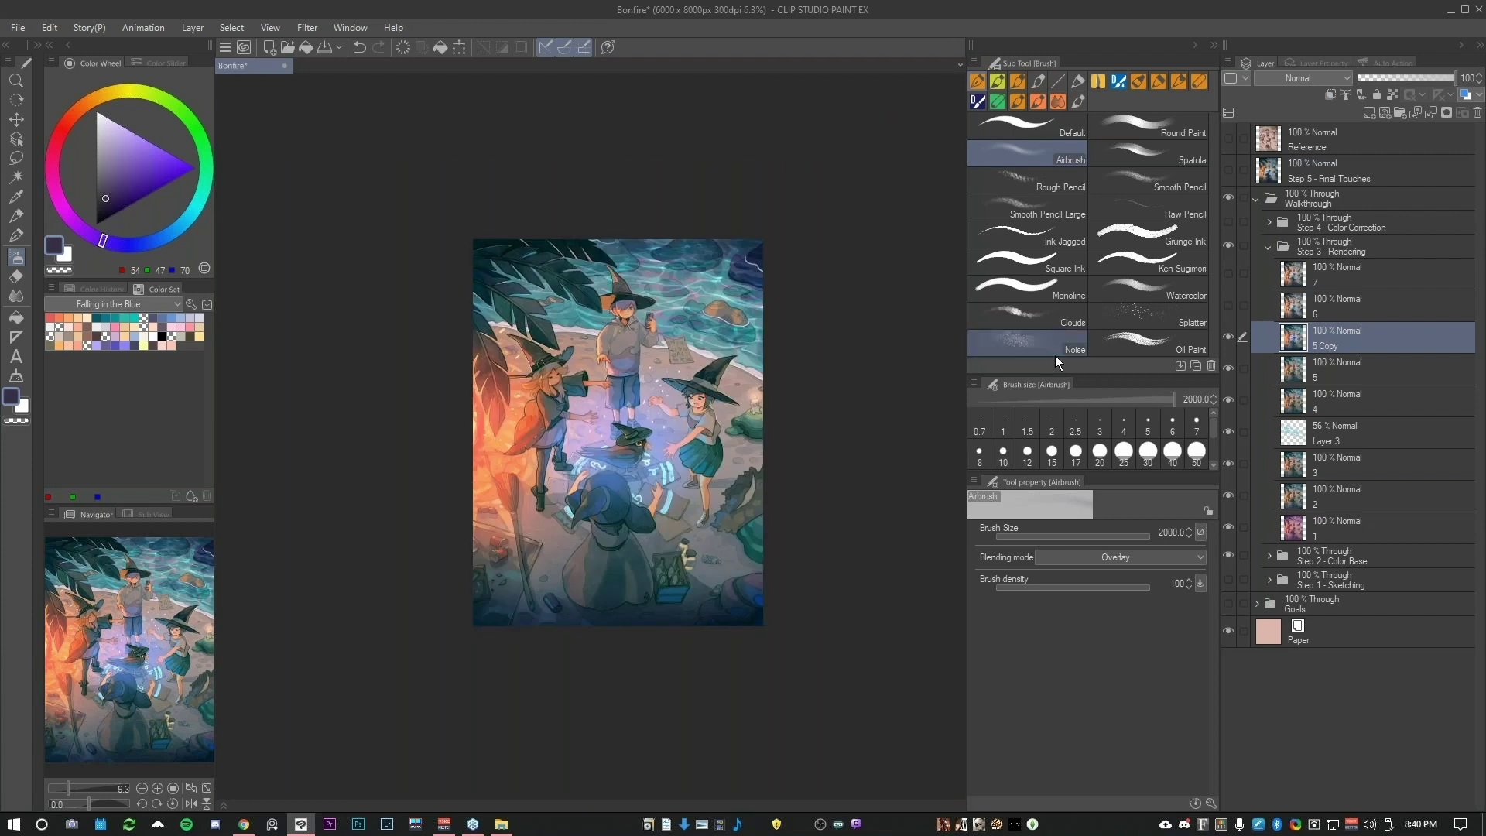
Compare the whole painting with layer 6 shown and hidden.
click(1230, 307)
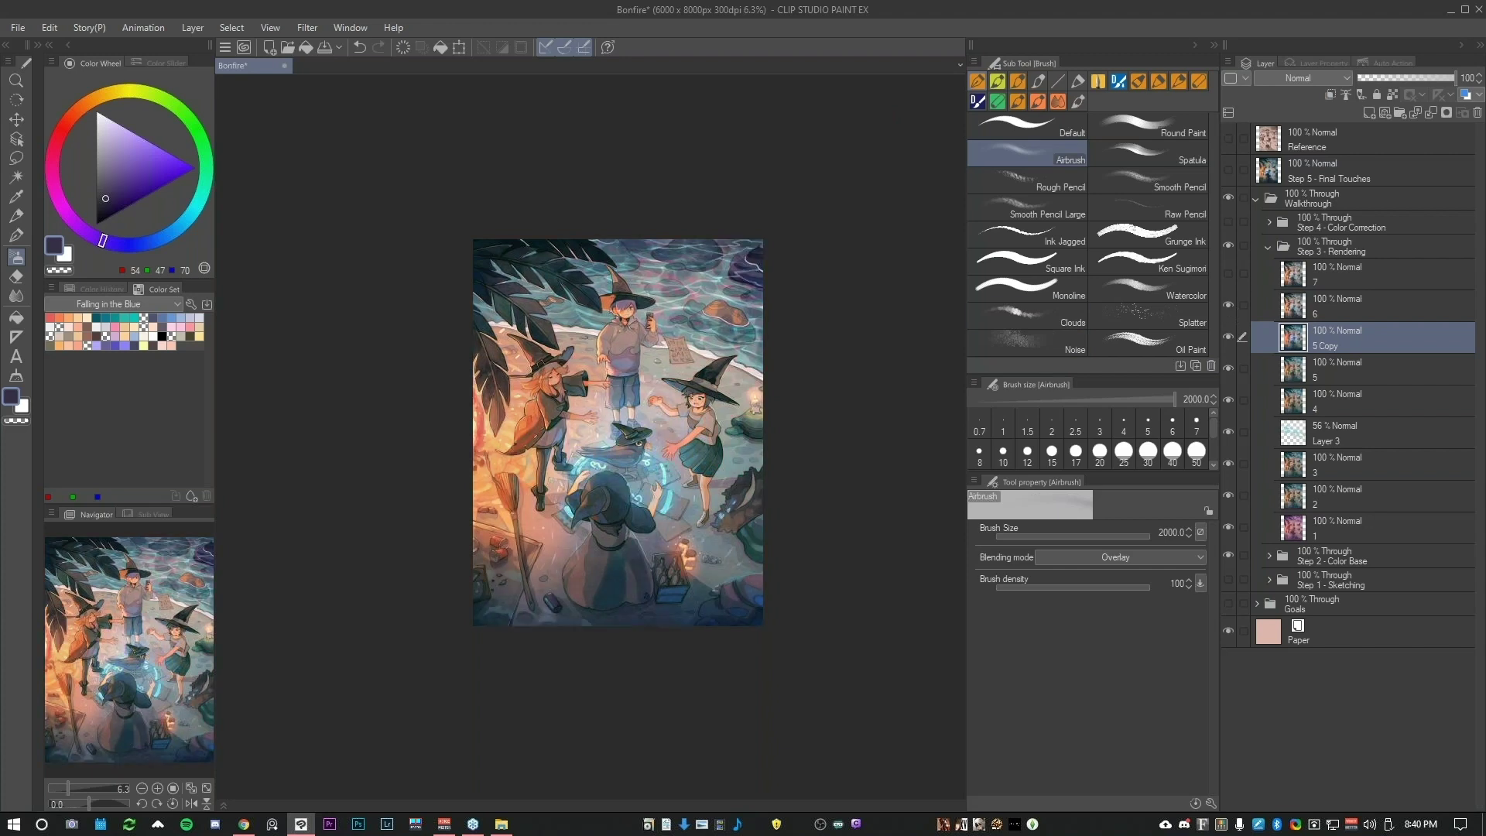
click(1334, 313)
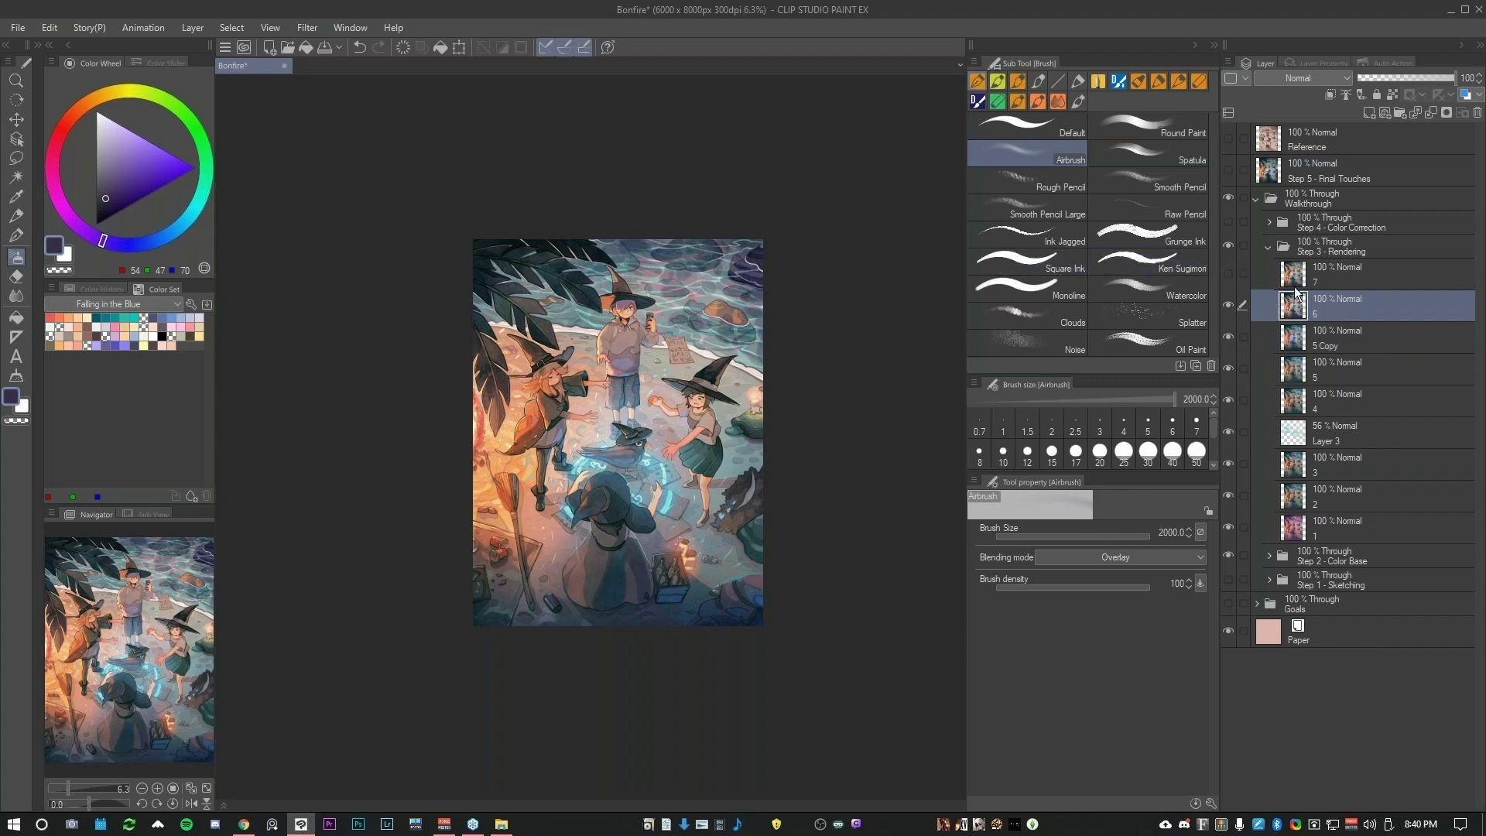
click(1229, 305)
click(1229, 306)
right_click(1370, 302)
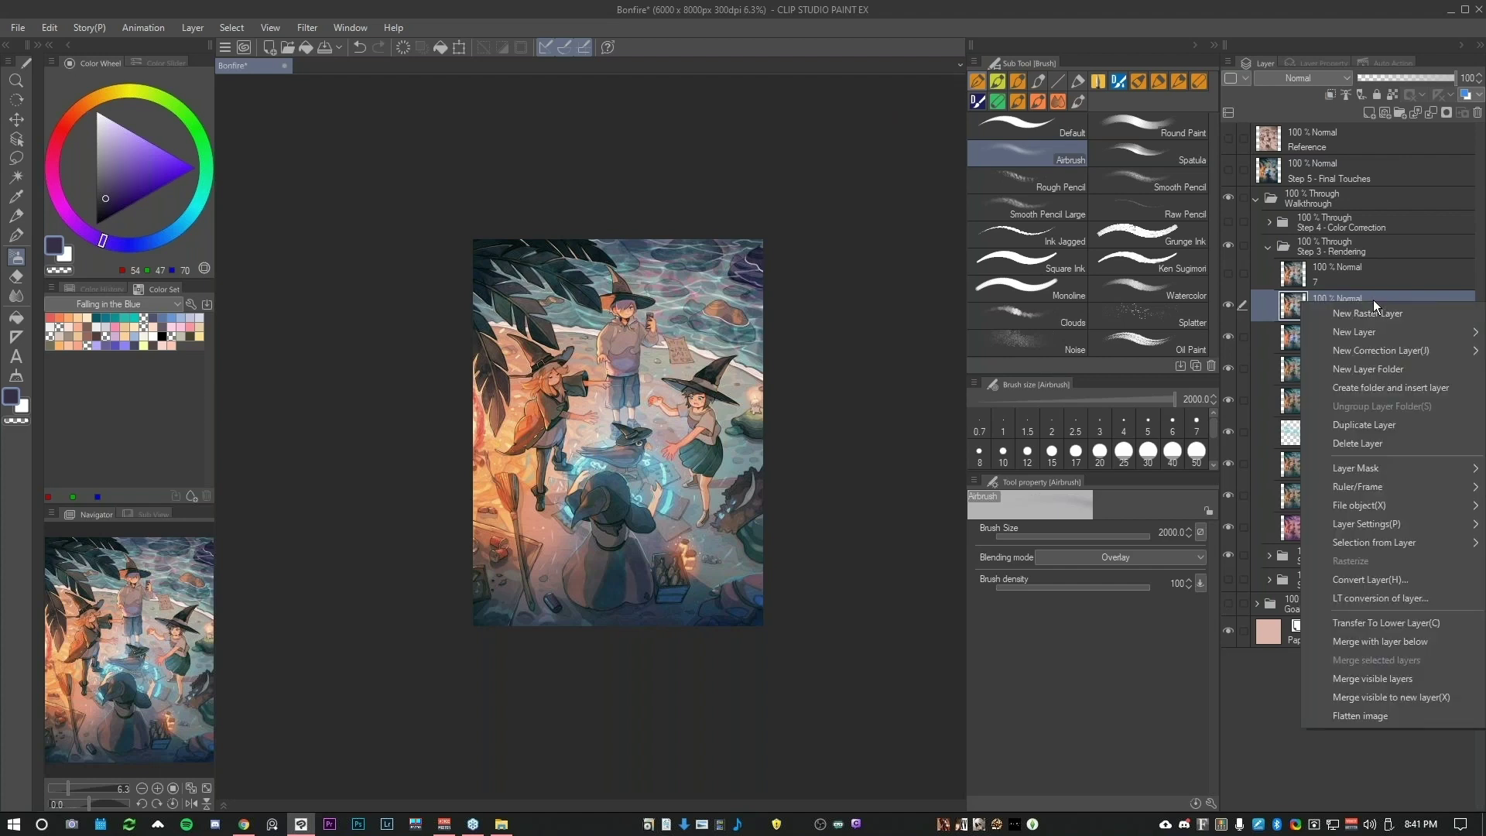
mouse_move(1386, 352)
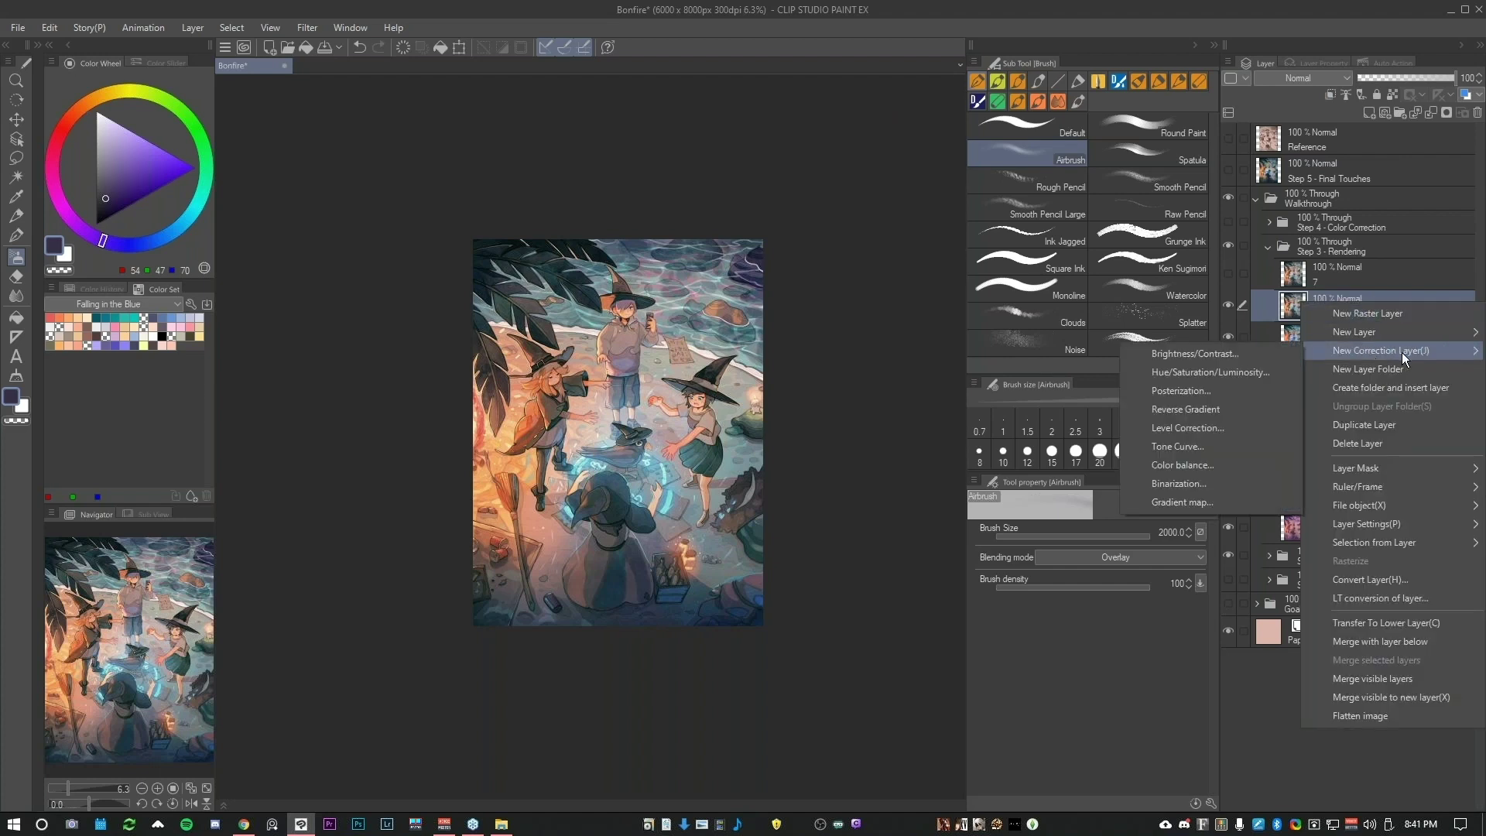
right_click(1330, 305)
mouse_move(1385, 360)
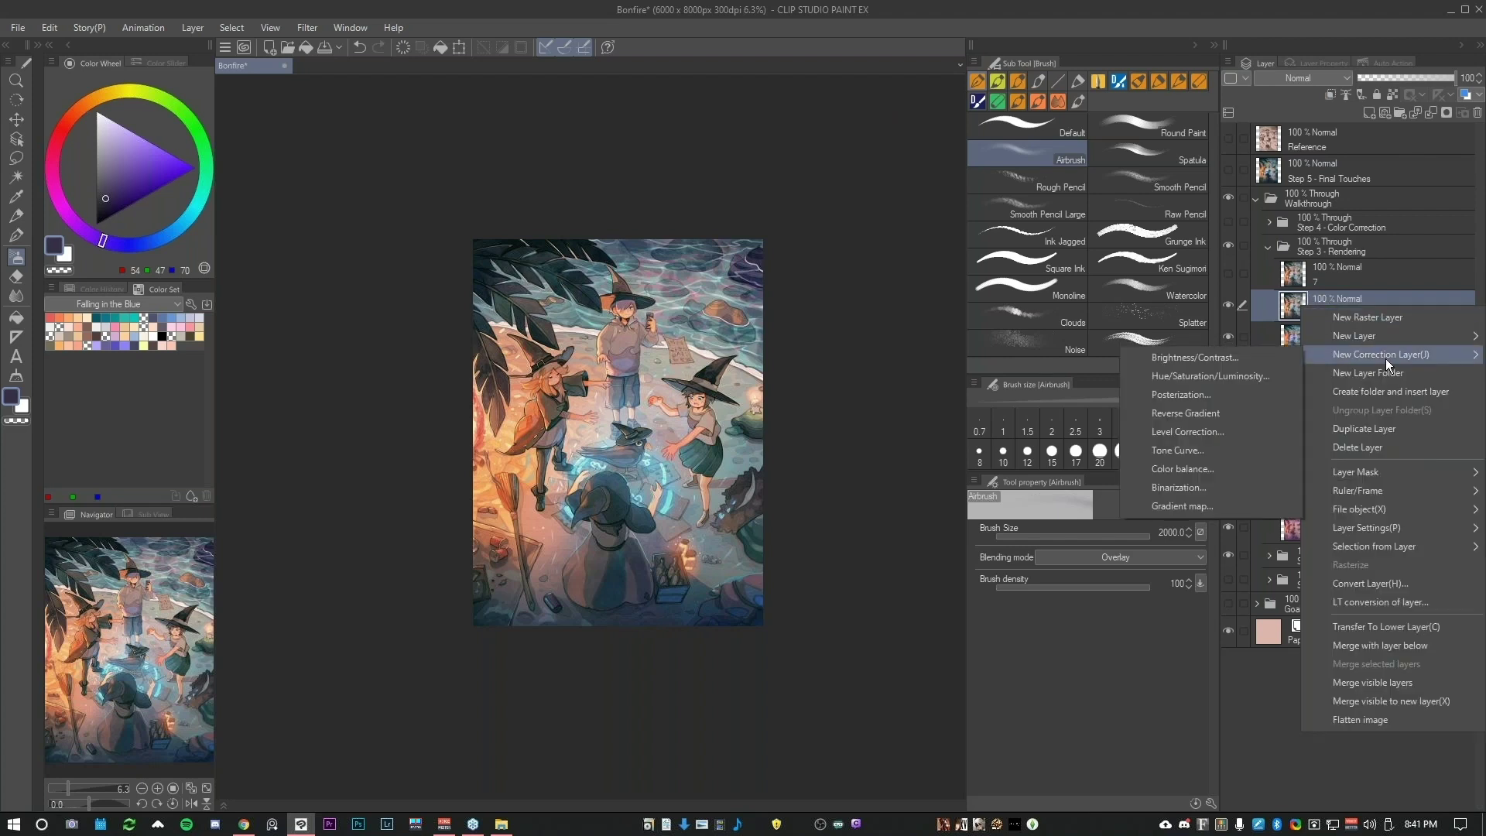
click(1235, 378)
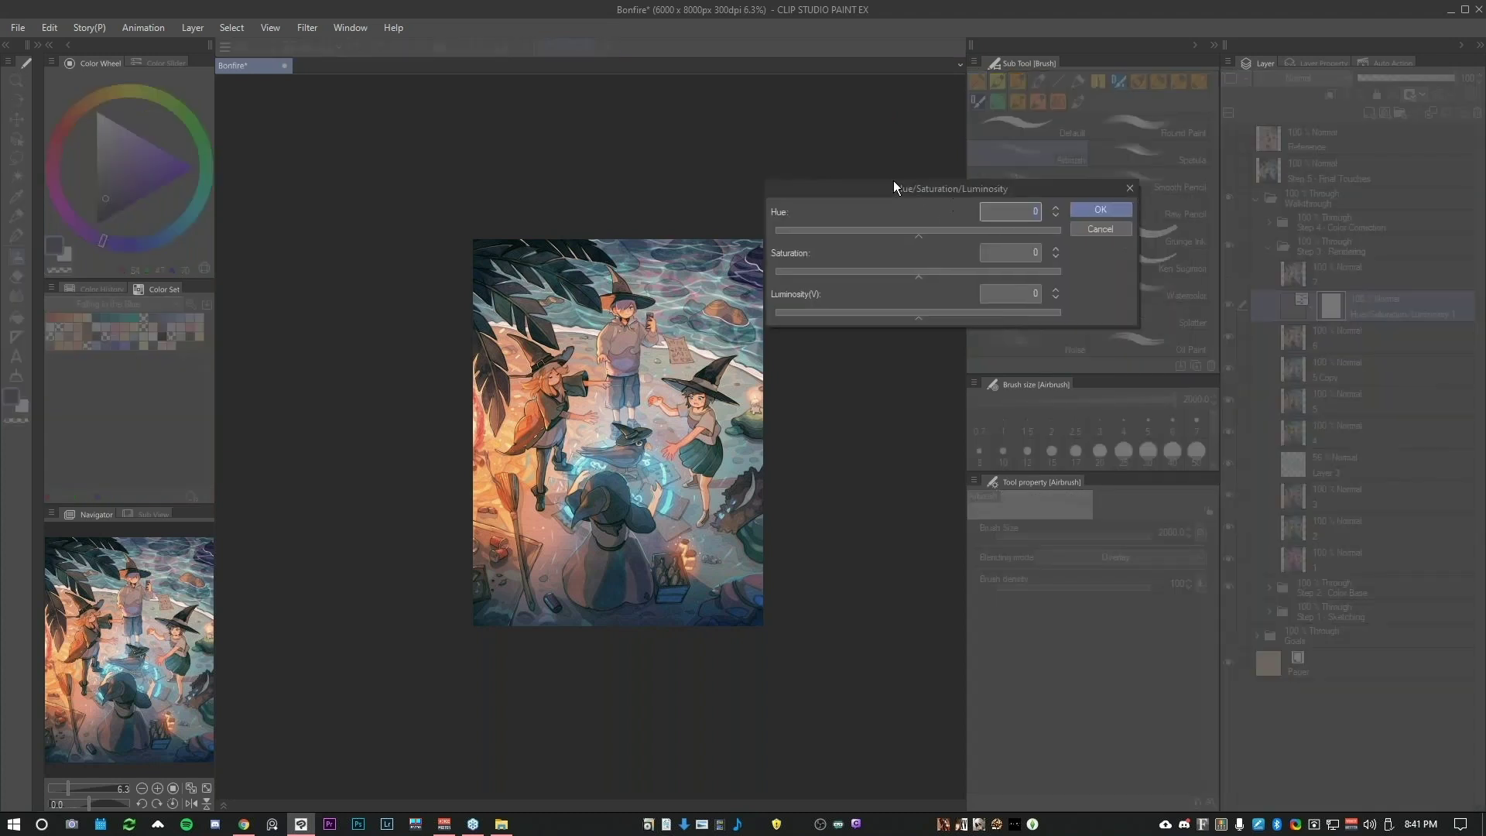
key(Escape)
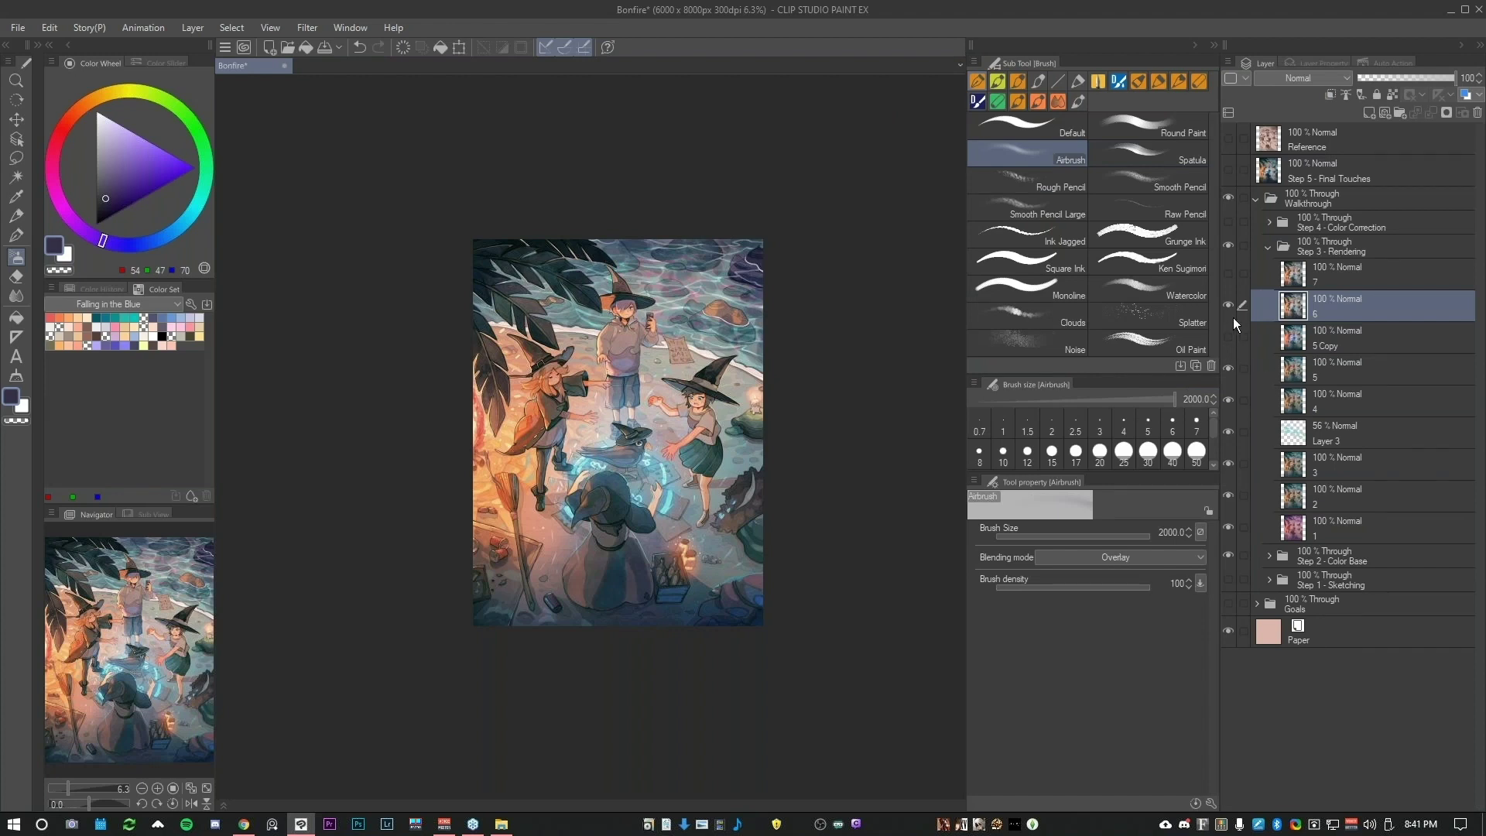
Add a Hue/Saturation/Luminosity correction layer above 5 Copy with the saturation set to -15.
click(1227, 336)
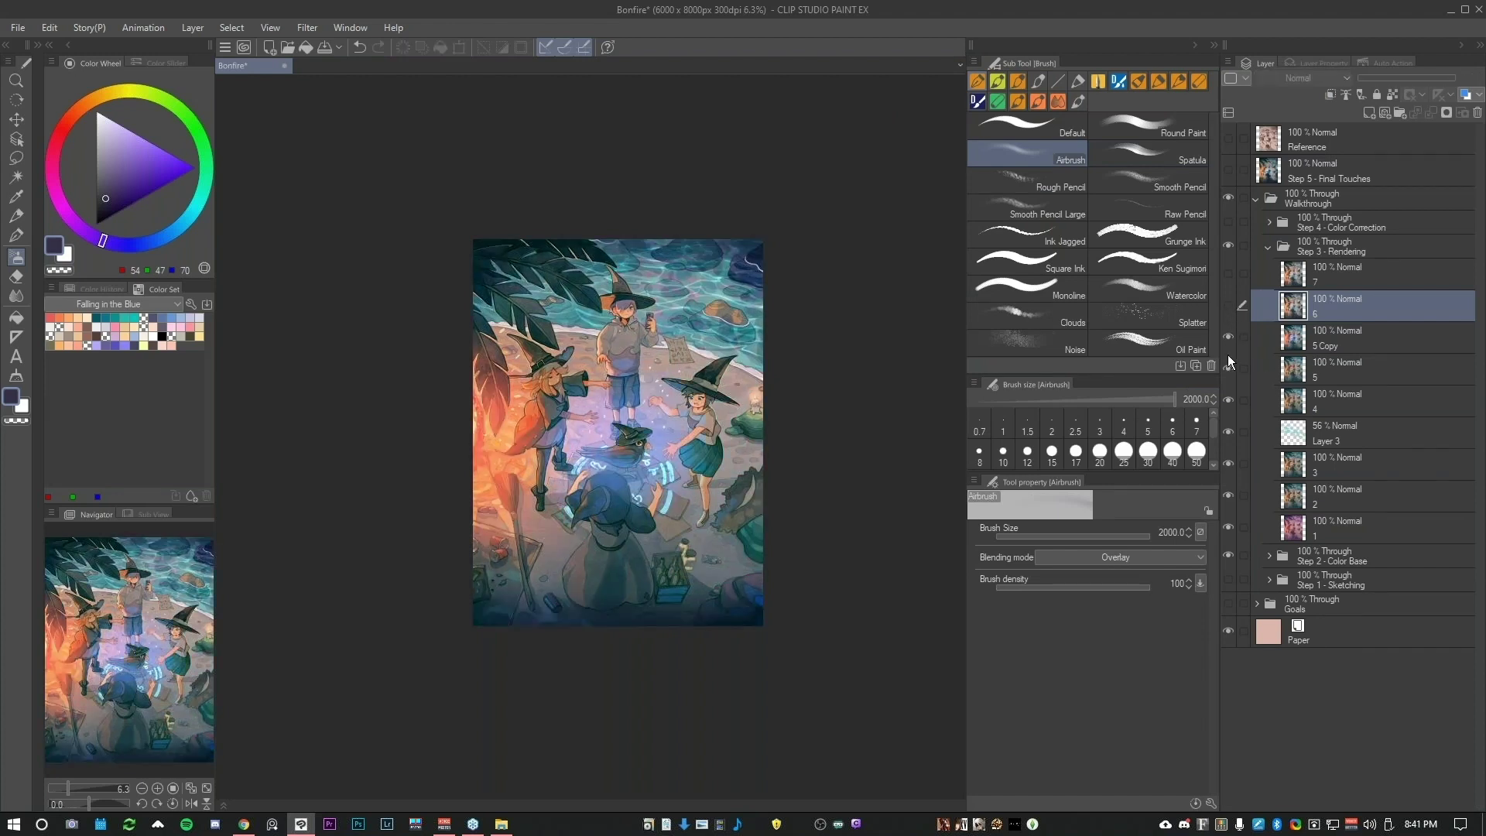
click(1329, 333)
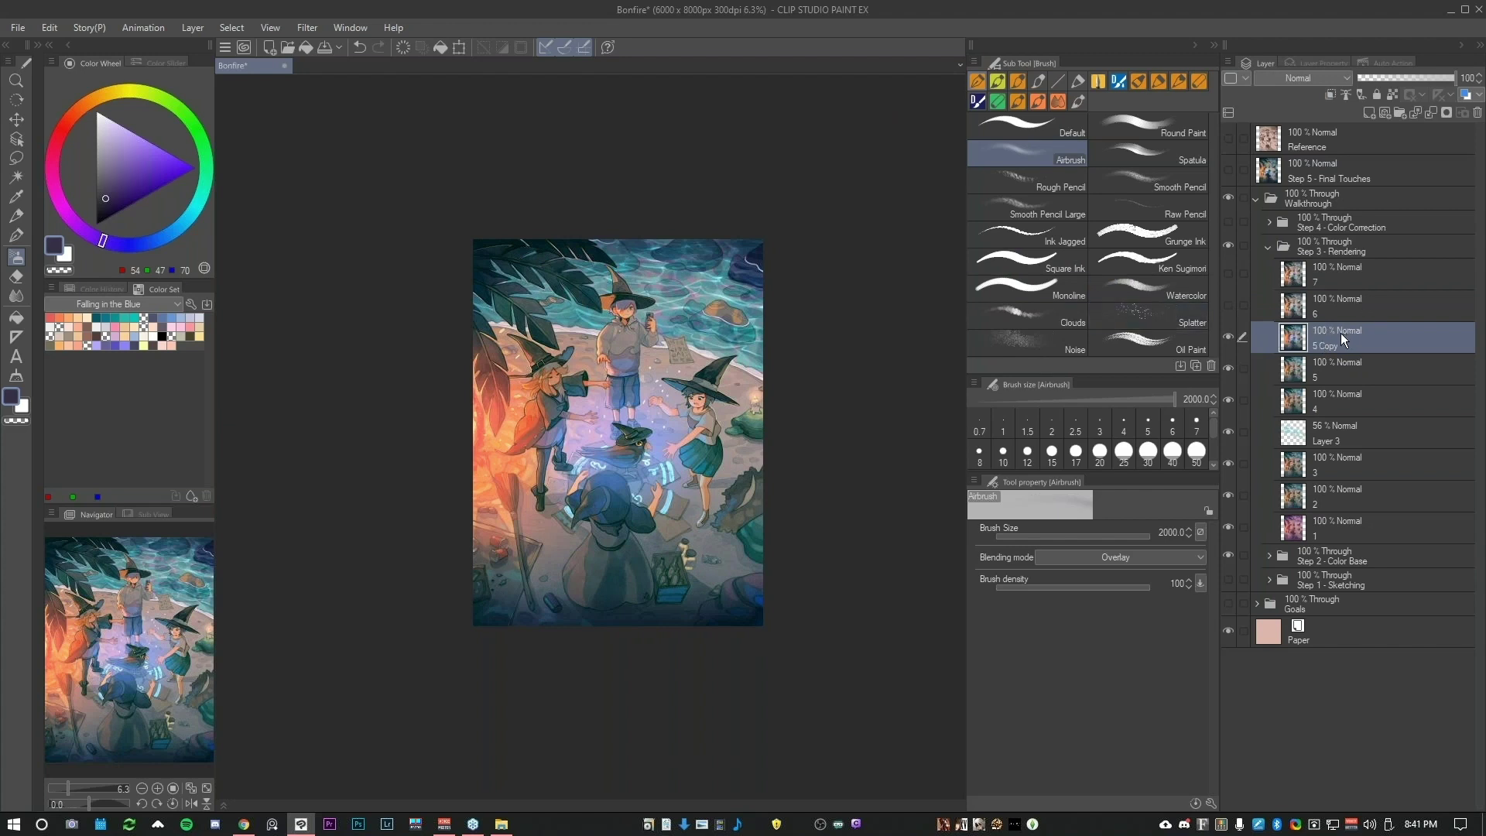
right_click(1342, 332)
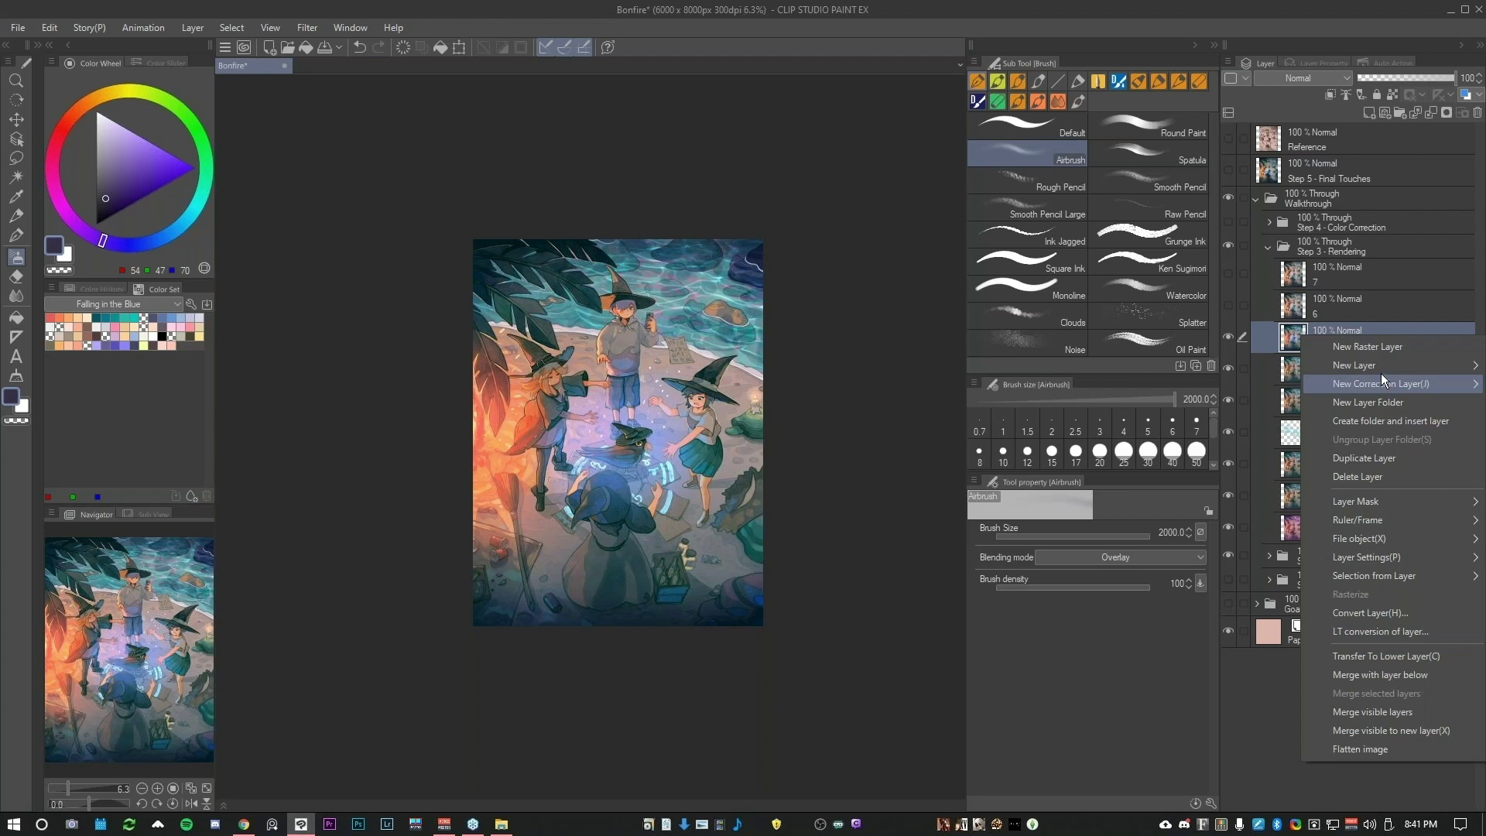
mouse_move(1391, 384)
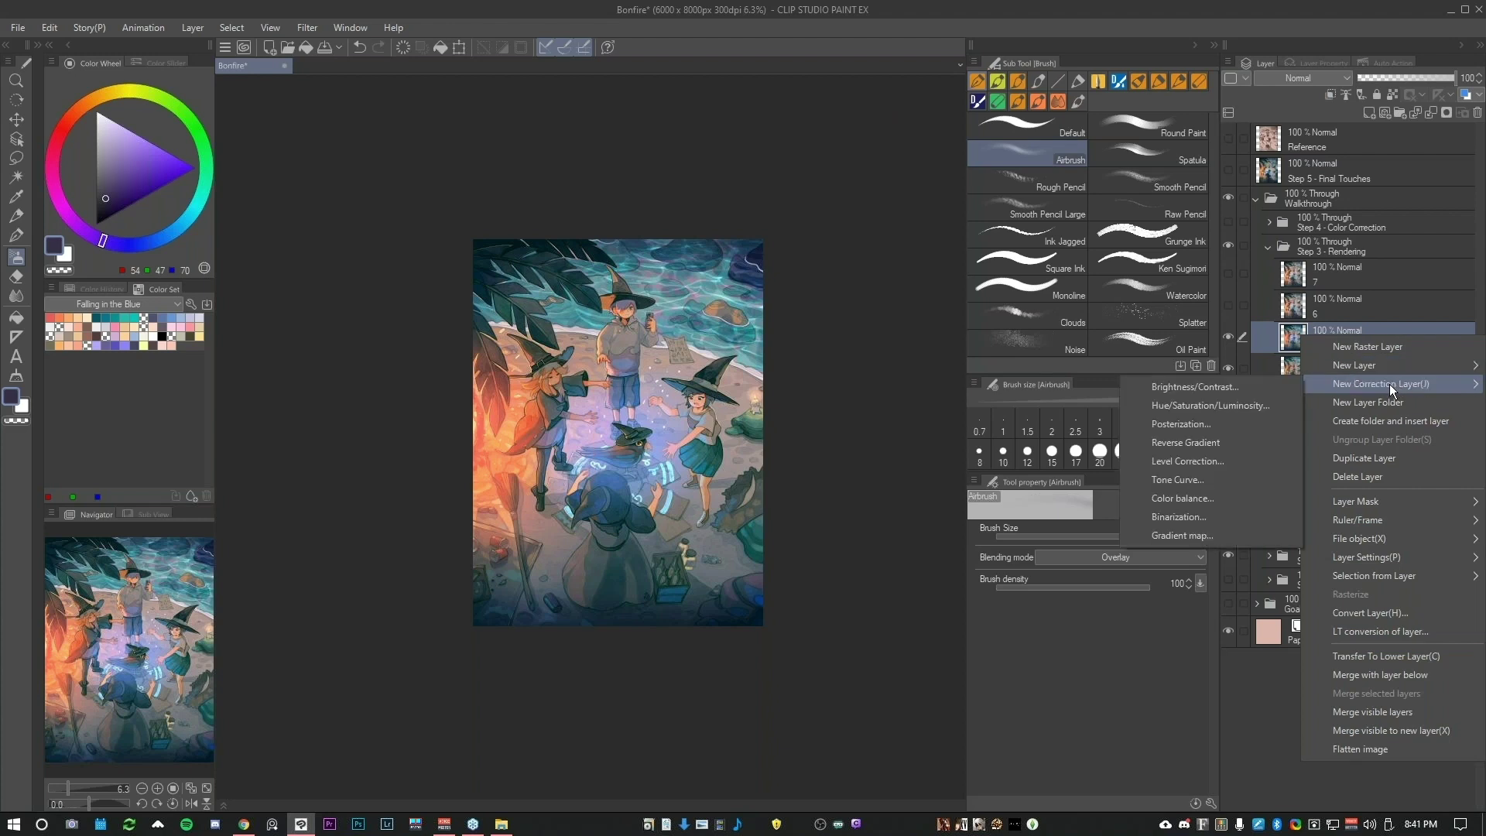
click(1264, 407)
drag(831, 266, 833, 263)
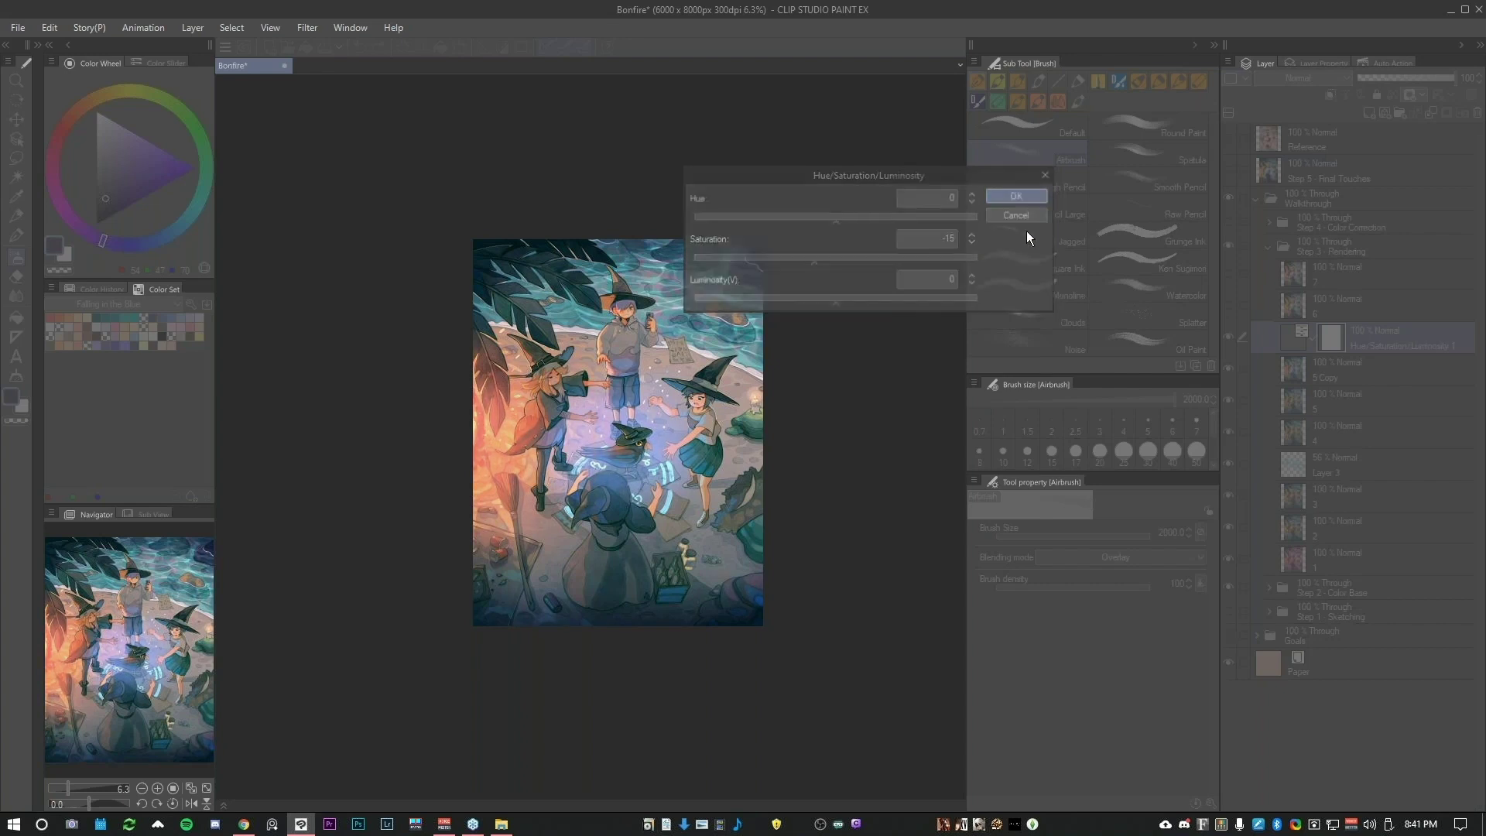
click(1018, 196)
Add a Brightness/Contrast correction layer with brightness 7 and contrast -1, and compare the result with layer 6.
right_click(1368, 346)
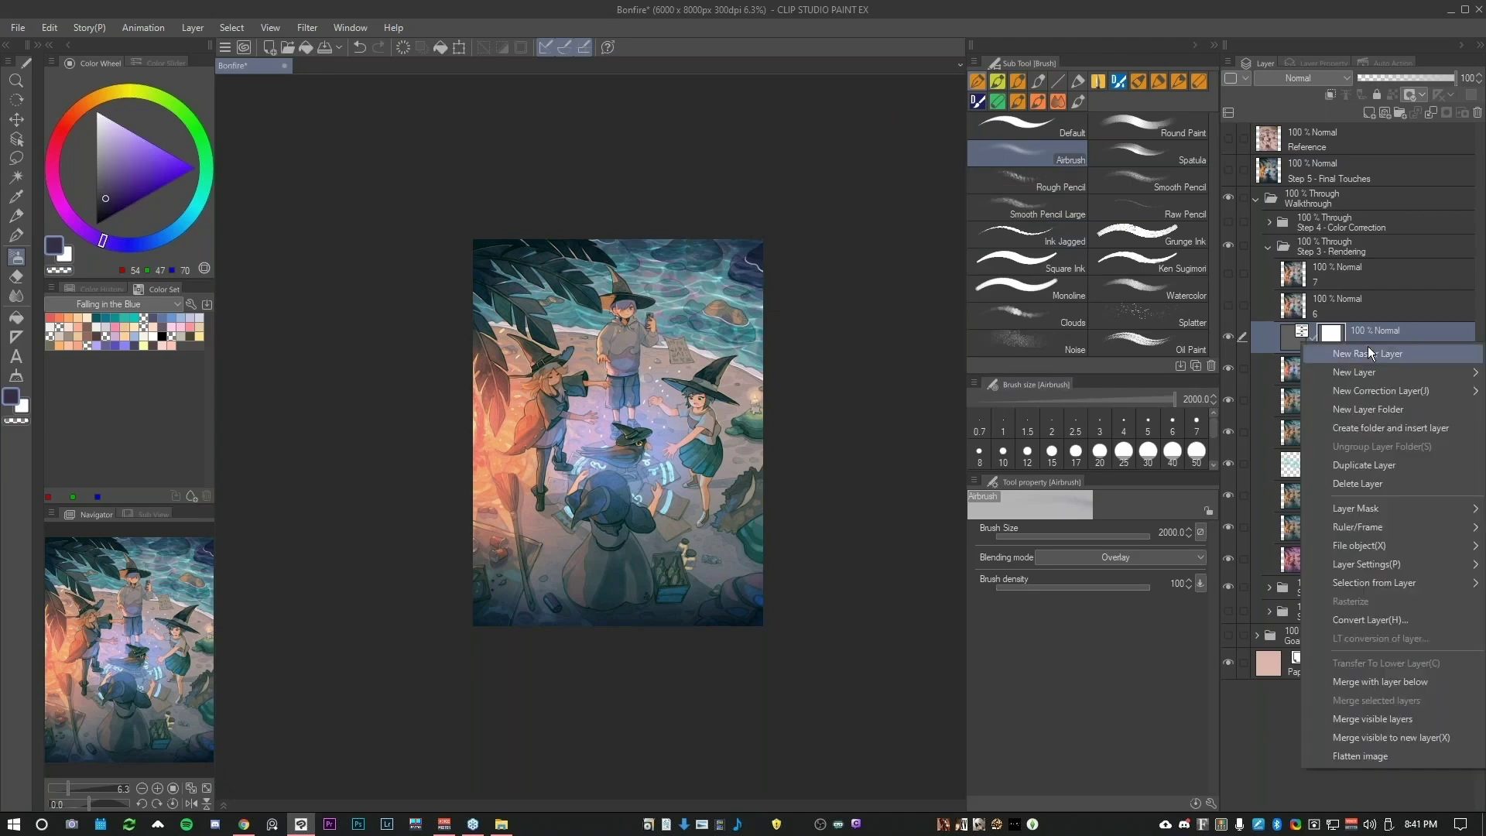
mouse_move(1387, 373)
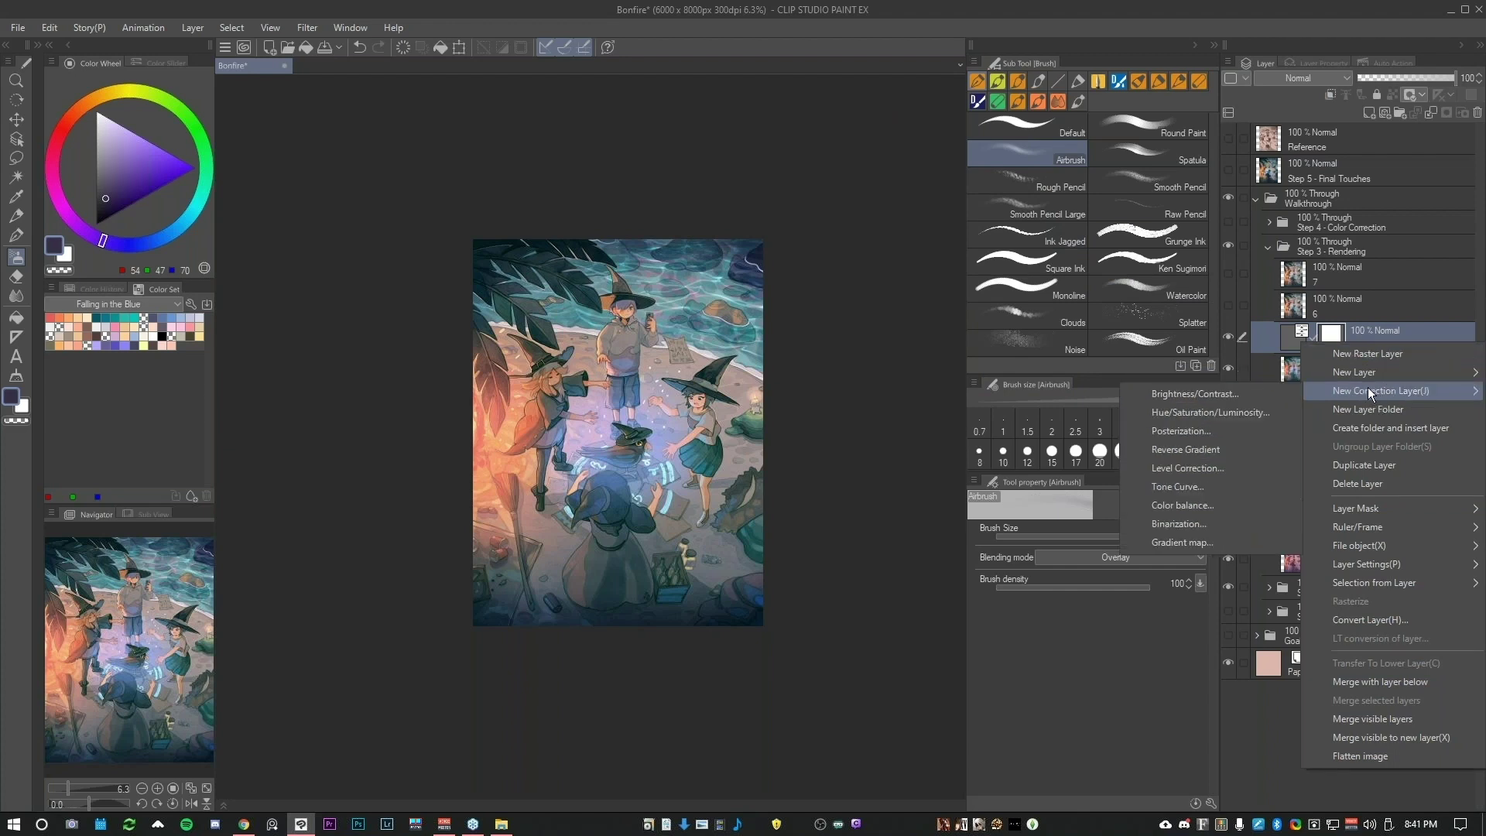
click(1236, 377)
drag(731, 272, 736, 239)
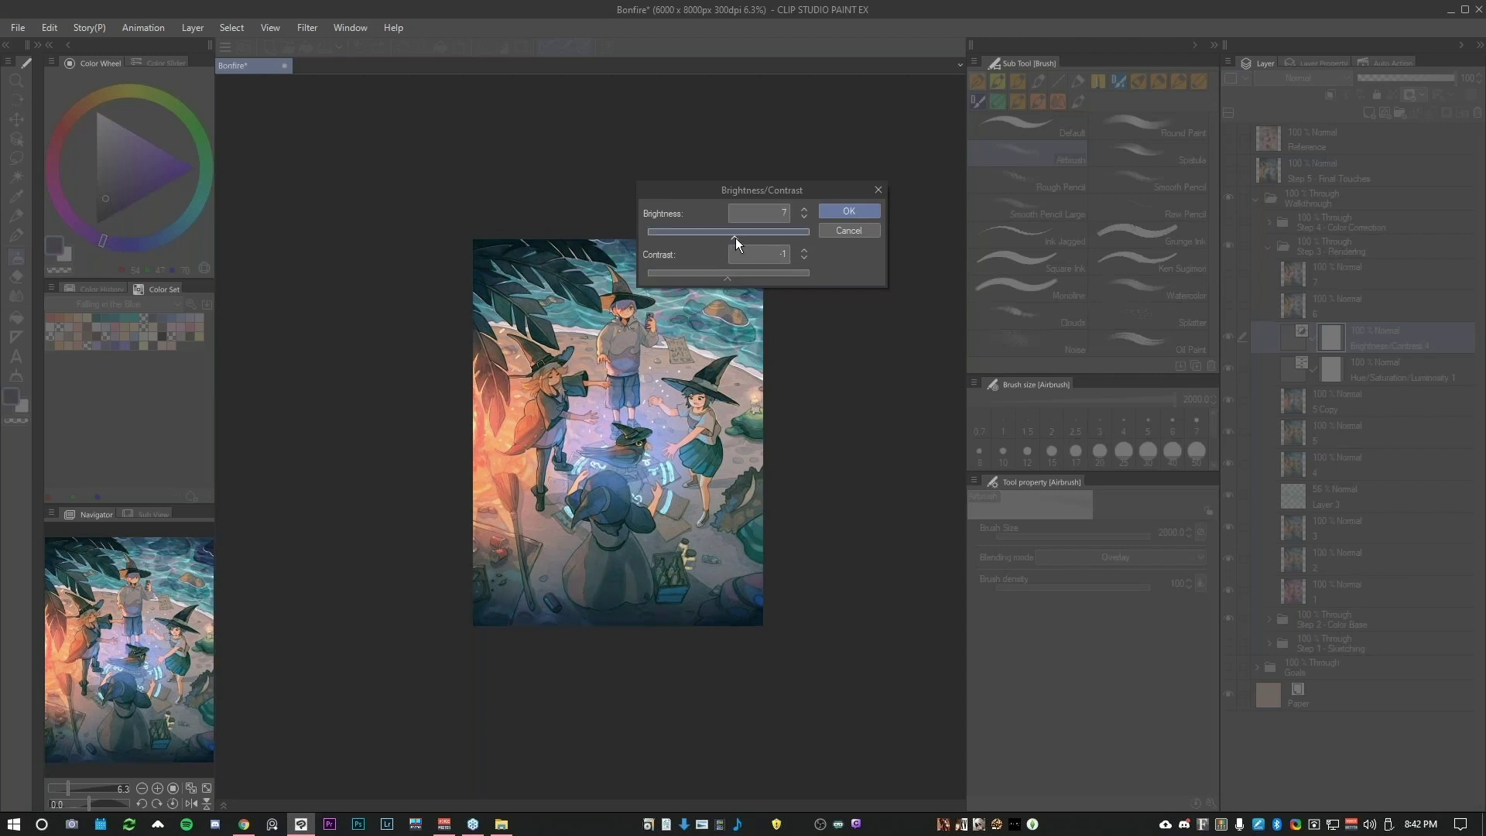
click(865, 209)
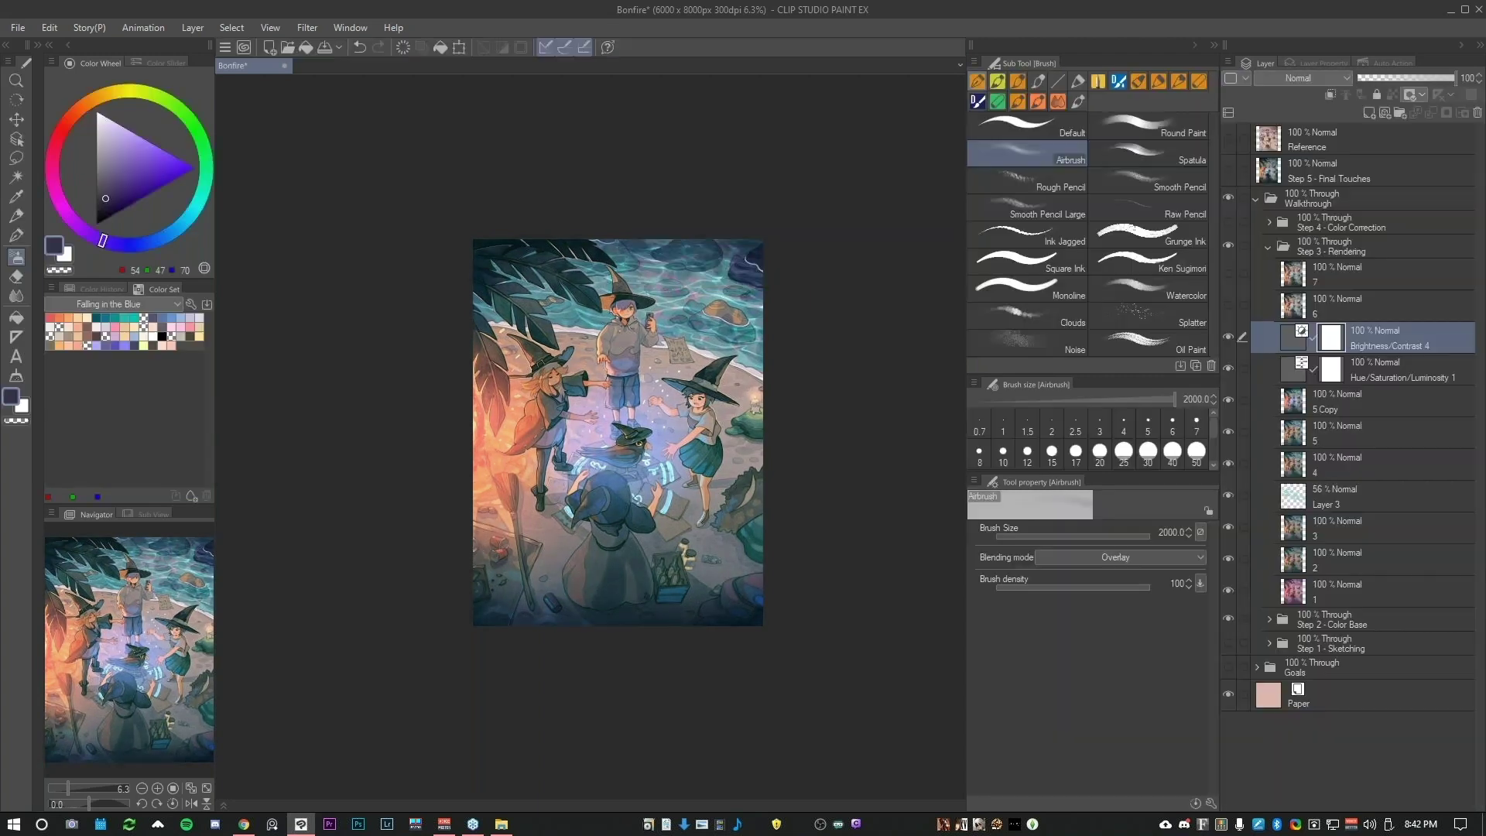
click(1229, 304)
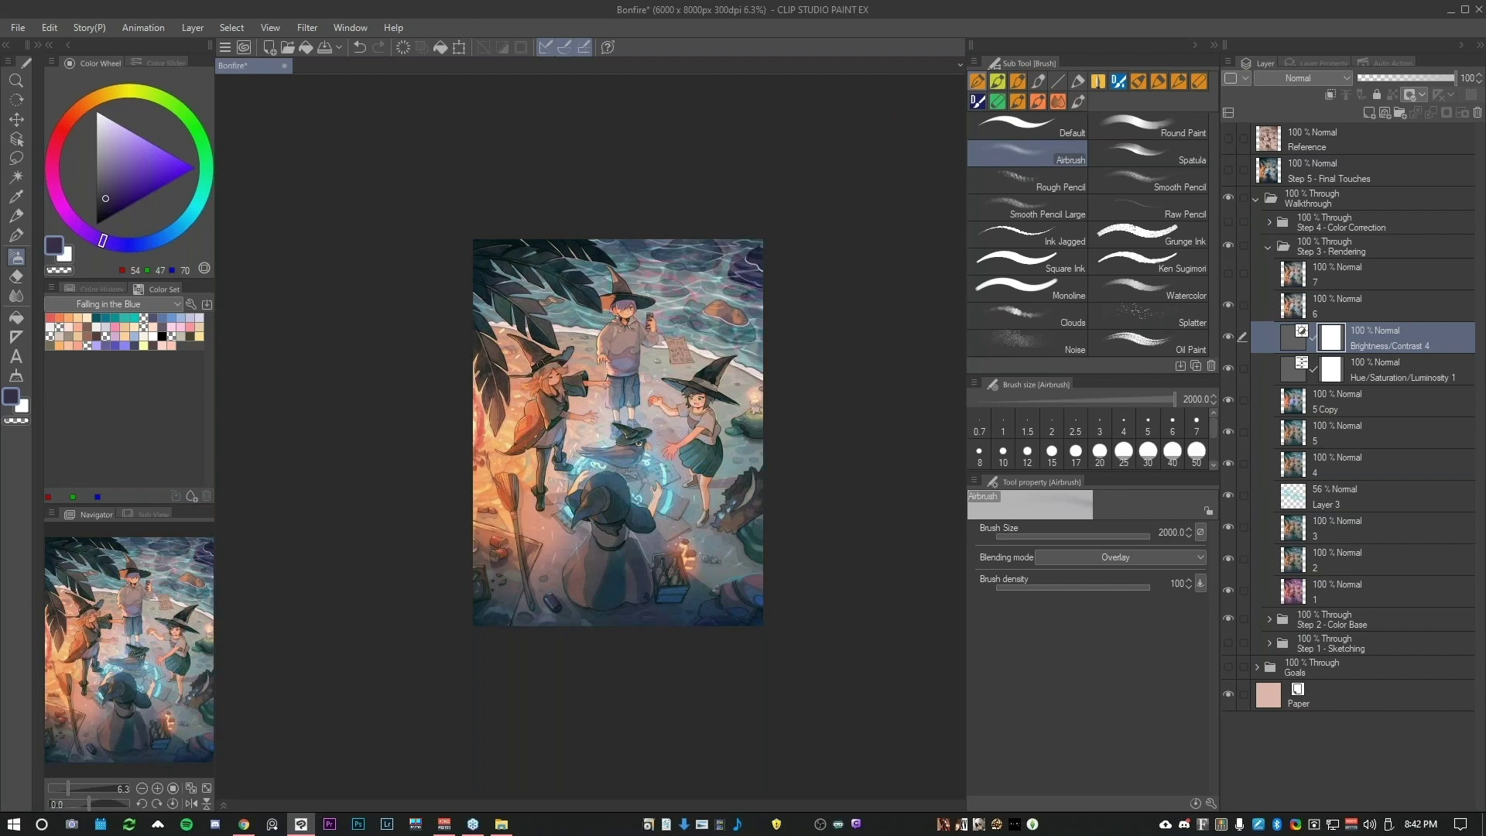
click(1229, 304)
Add a Color balance correction layer above Brightness/Contrast 4, adjusting the cyan-red balance of the half tones, shadows and highlights.
right_click(1360, 339)
mouse_move(1387, 390)
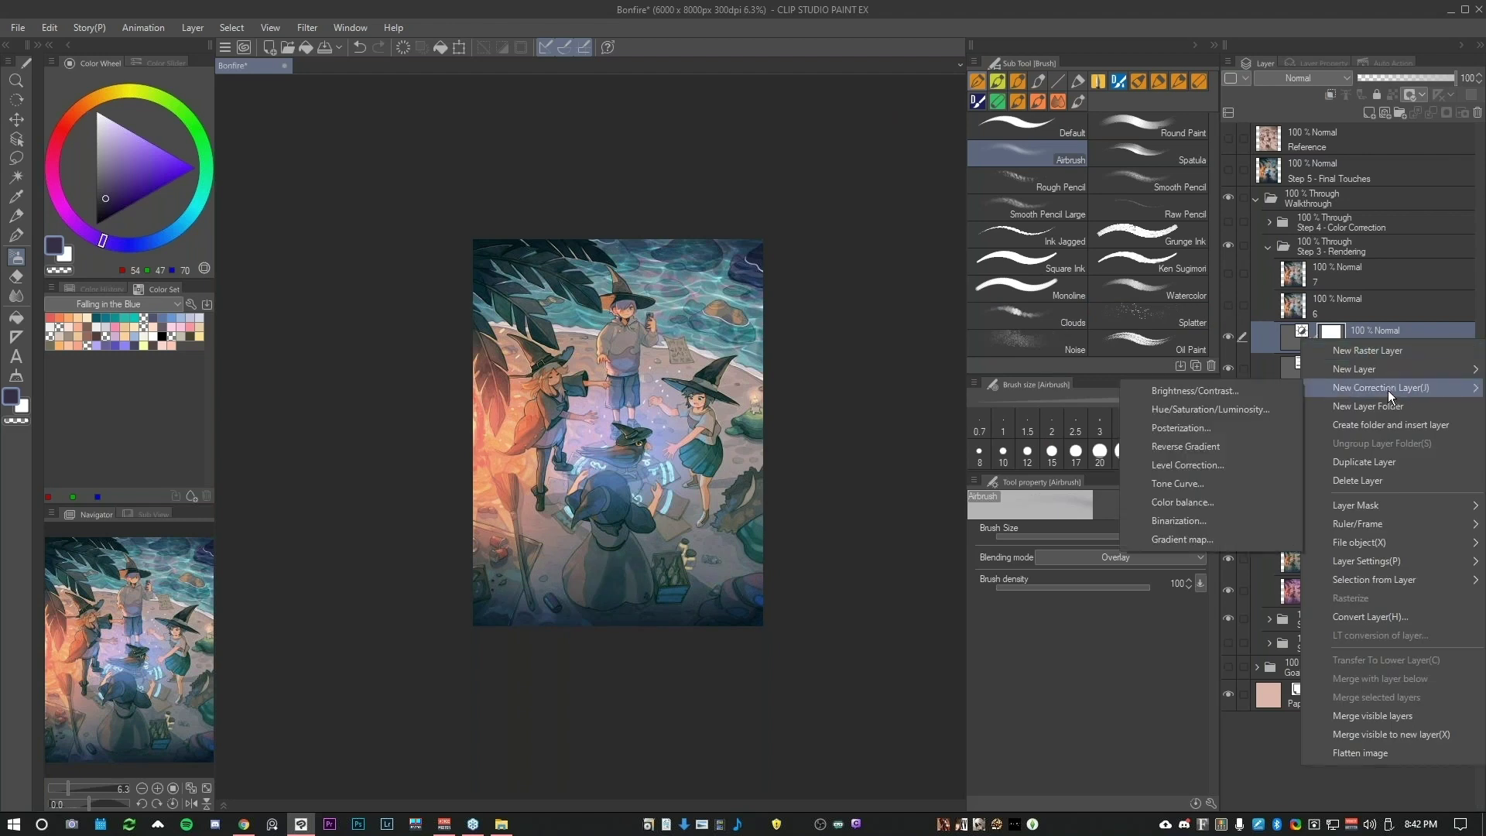
click(1205, 508)
drag(1027, 308, 1033, 305)
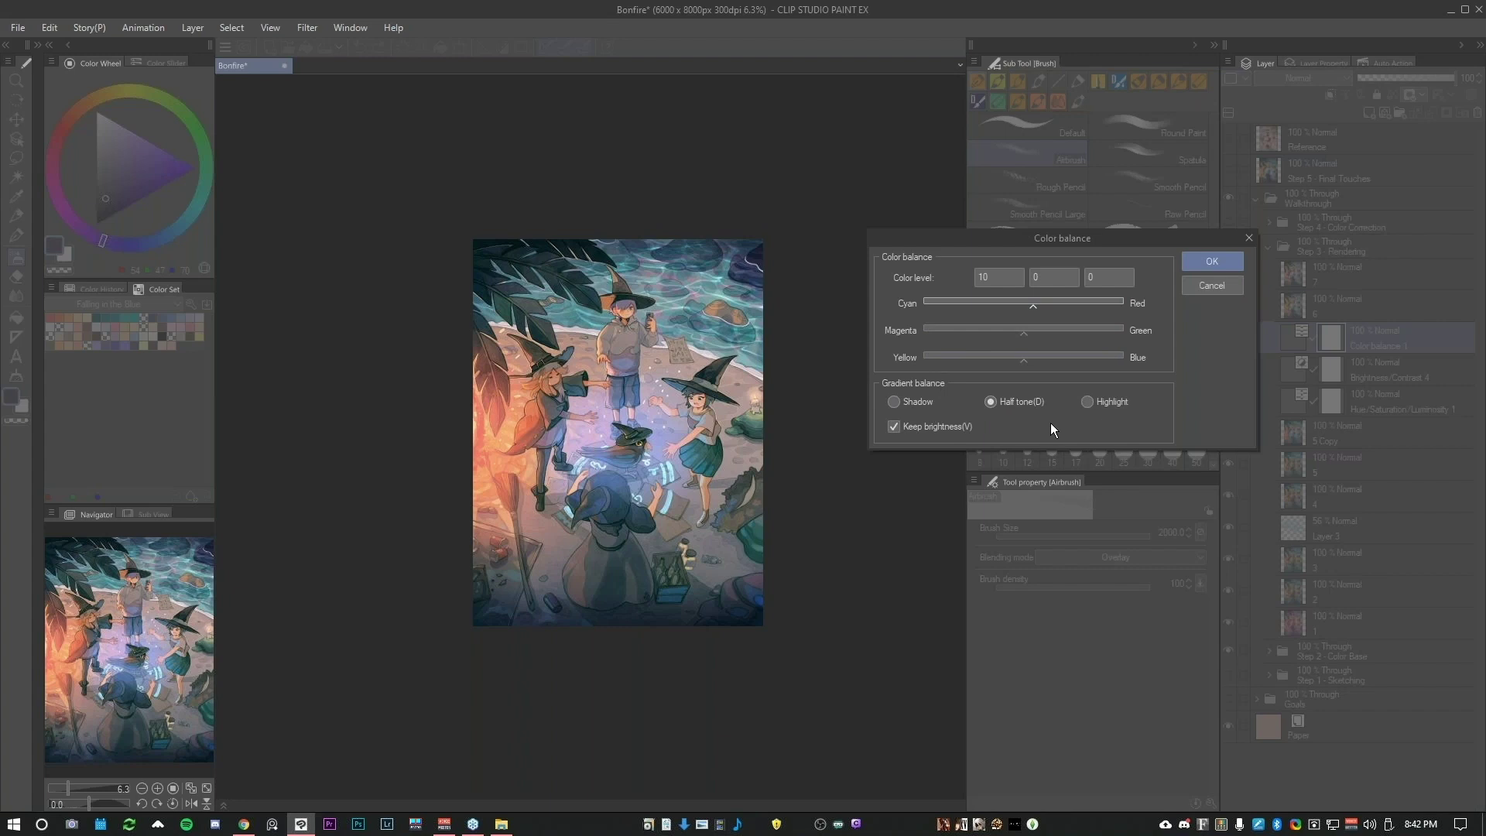
click(1002, 306)
click(1030, 338)
drag(1034, 331, 1011, 305)
drag(1058, 305, 1047, 304)
click(894, 402)
drag(1021, 305, 1010, 306)
click(1088, 402)
drag(1025, 305, 1033, 305)
key(Return)
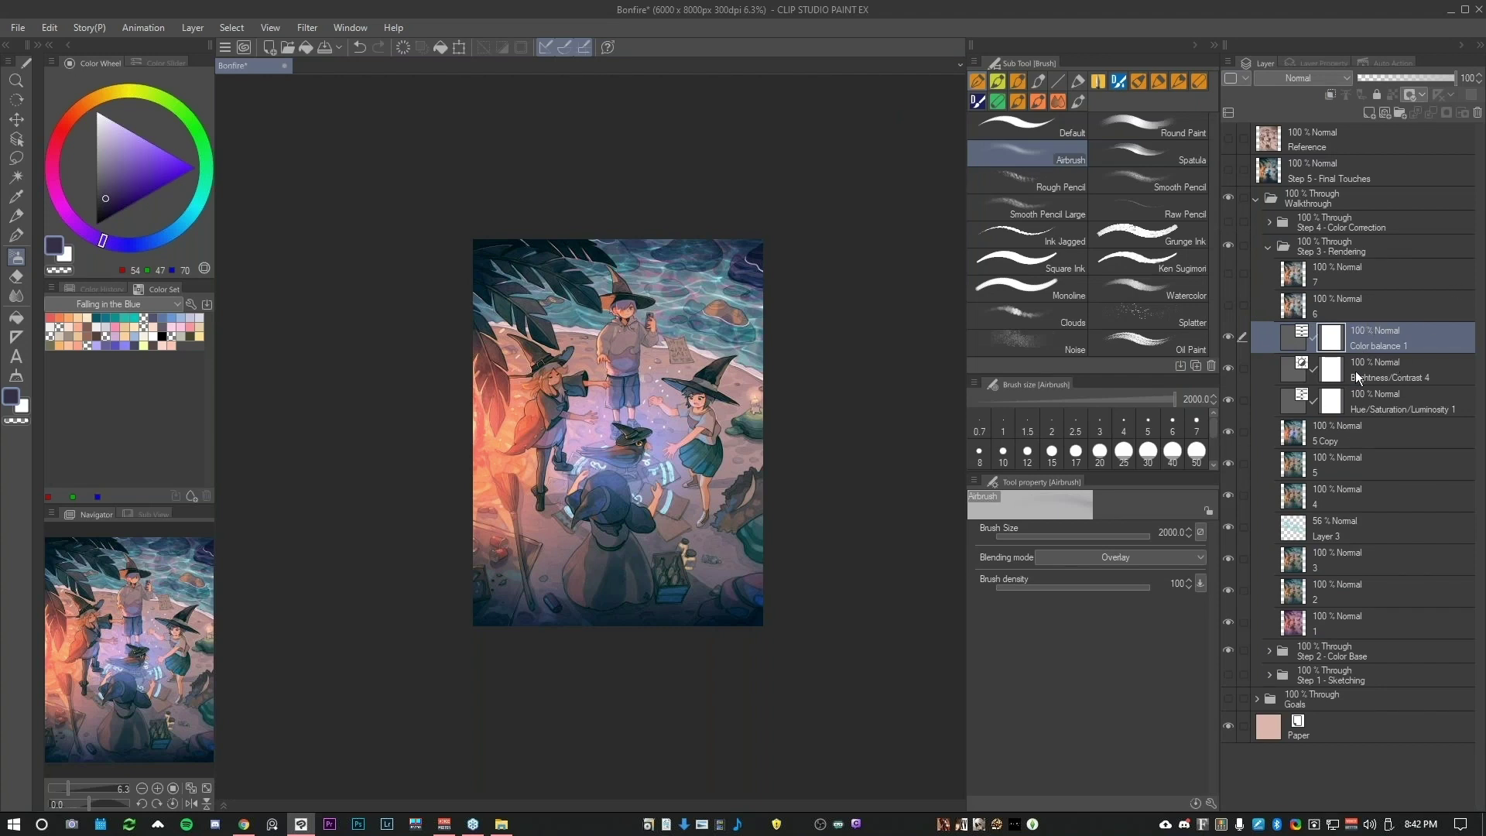
Show layer 6 and examine the black-haired witch, her hat and the rune paper up close with layer 7 shown and hidden.
click(1229, 305)
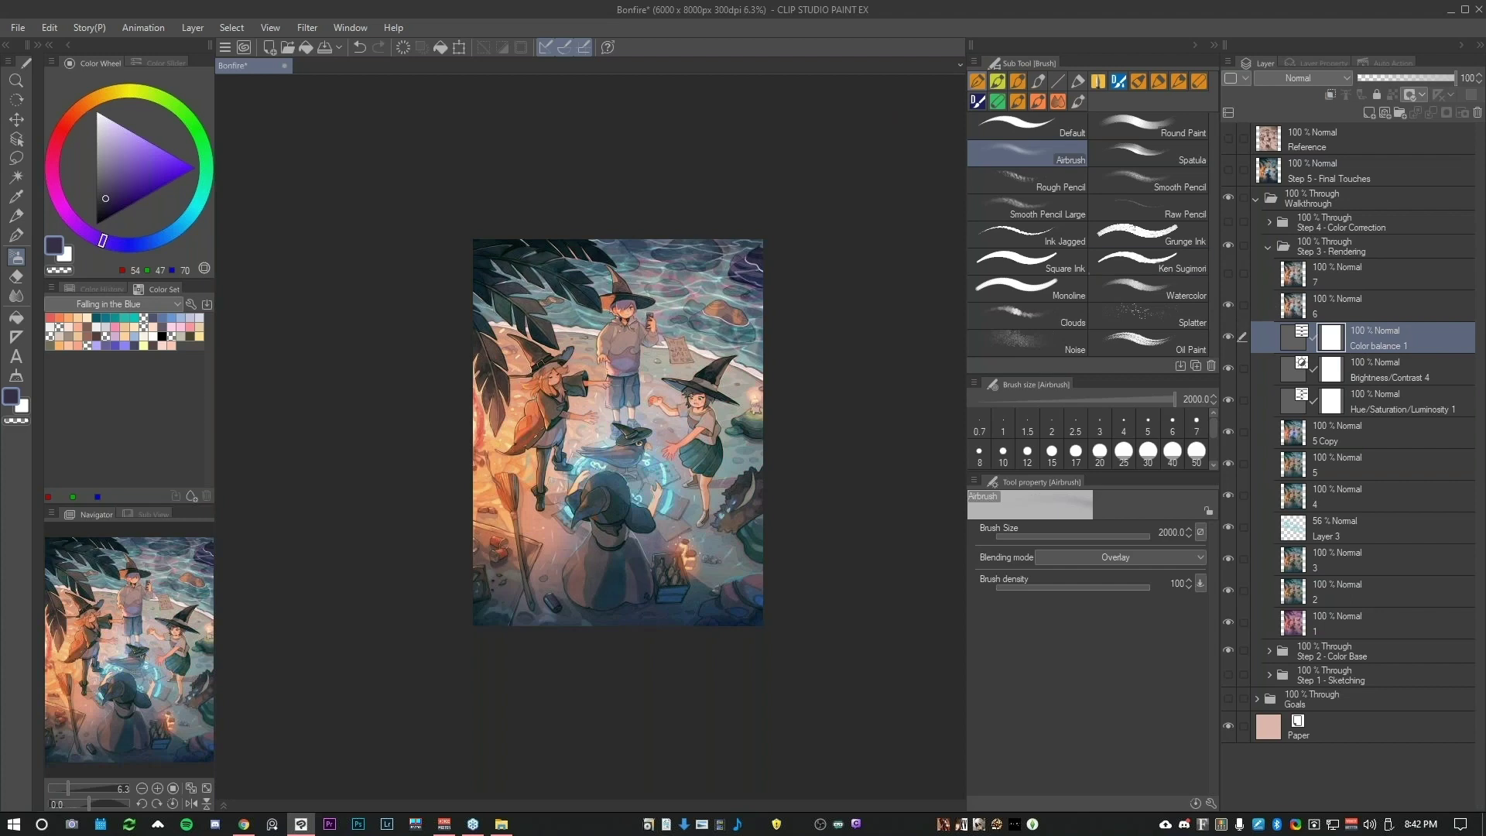
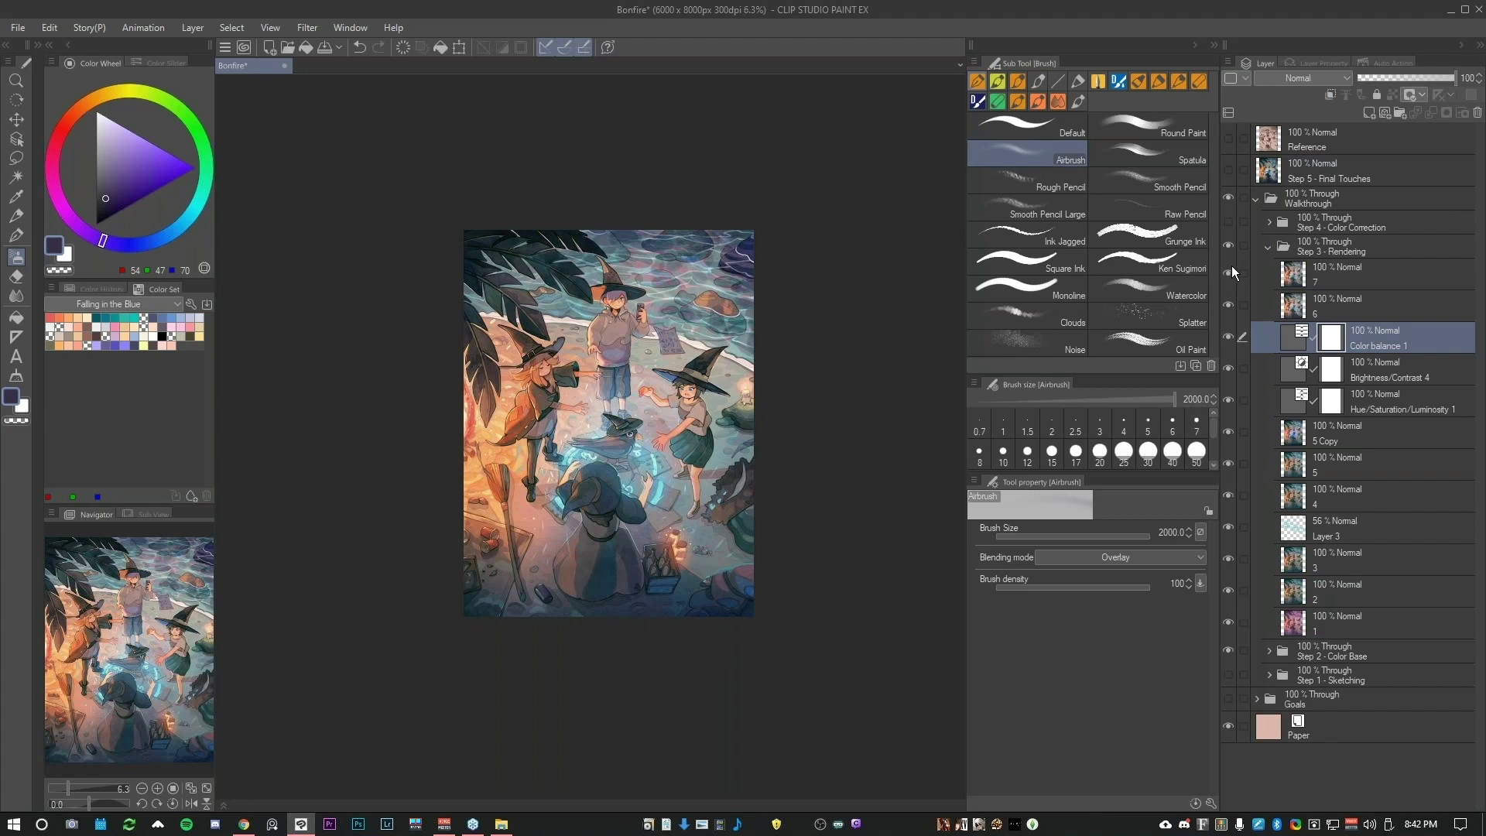
key(ctrl+plus)
key(ctrl+plus)
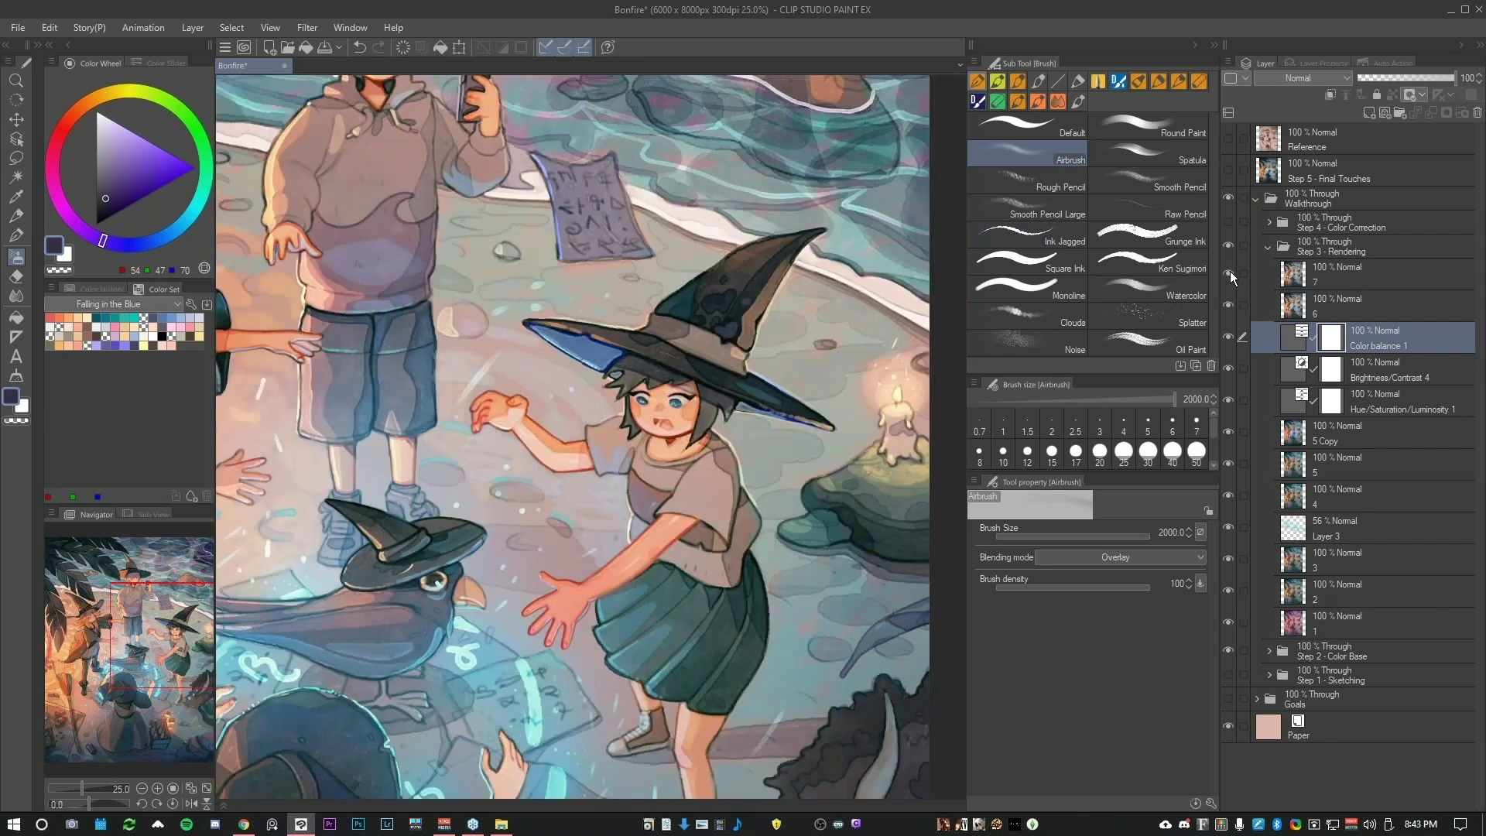
click(1229, 272)
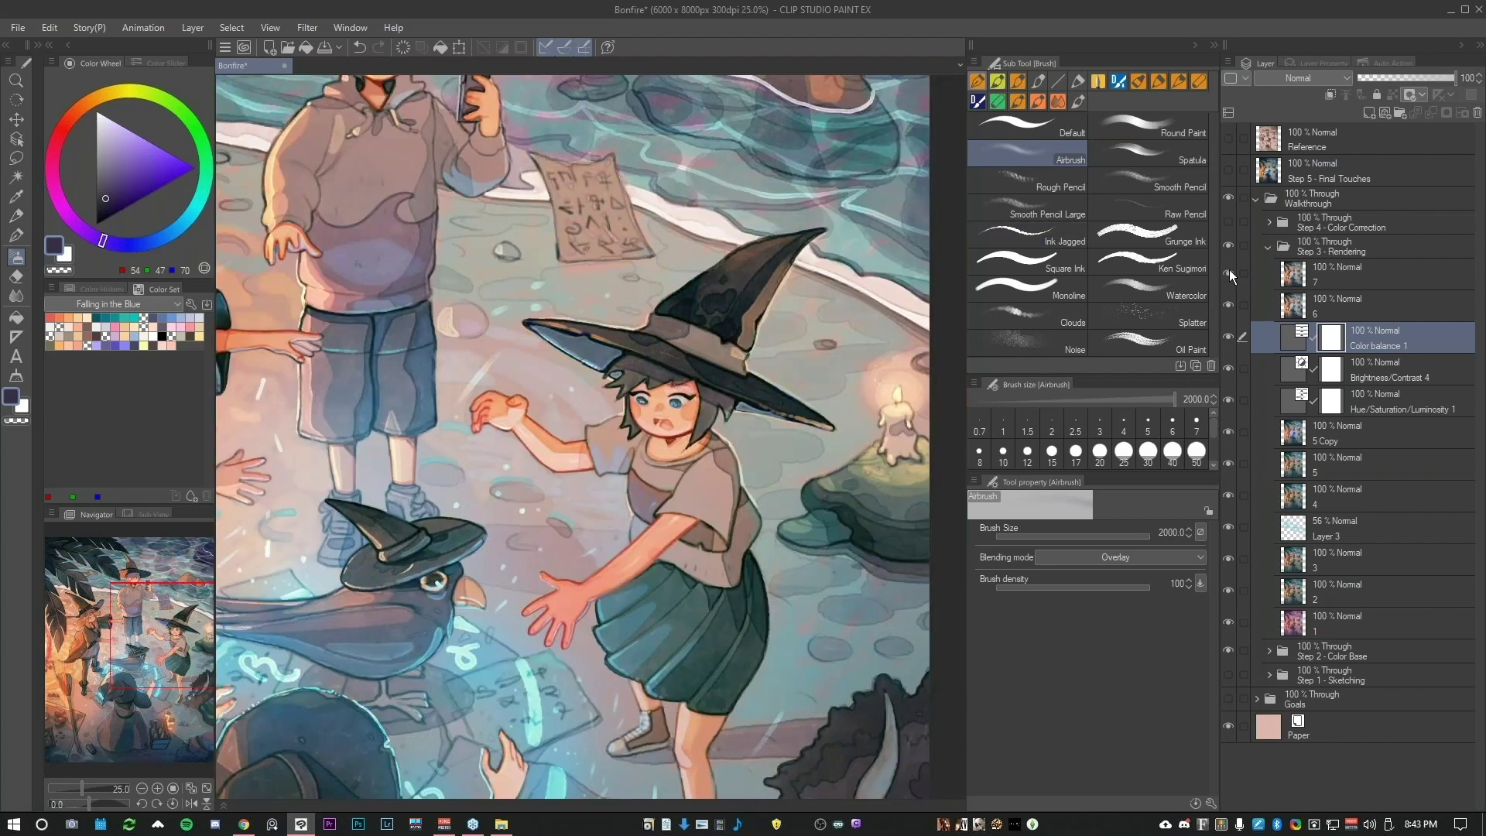
click(1230, 269)
click(1232, 267)
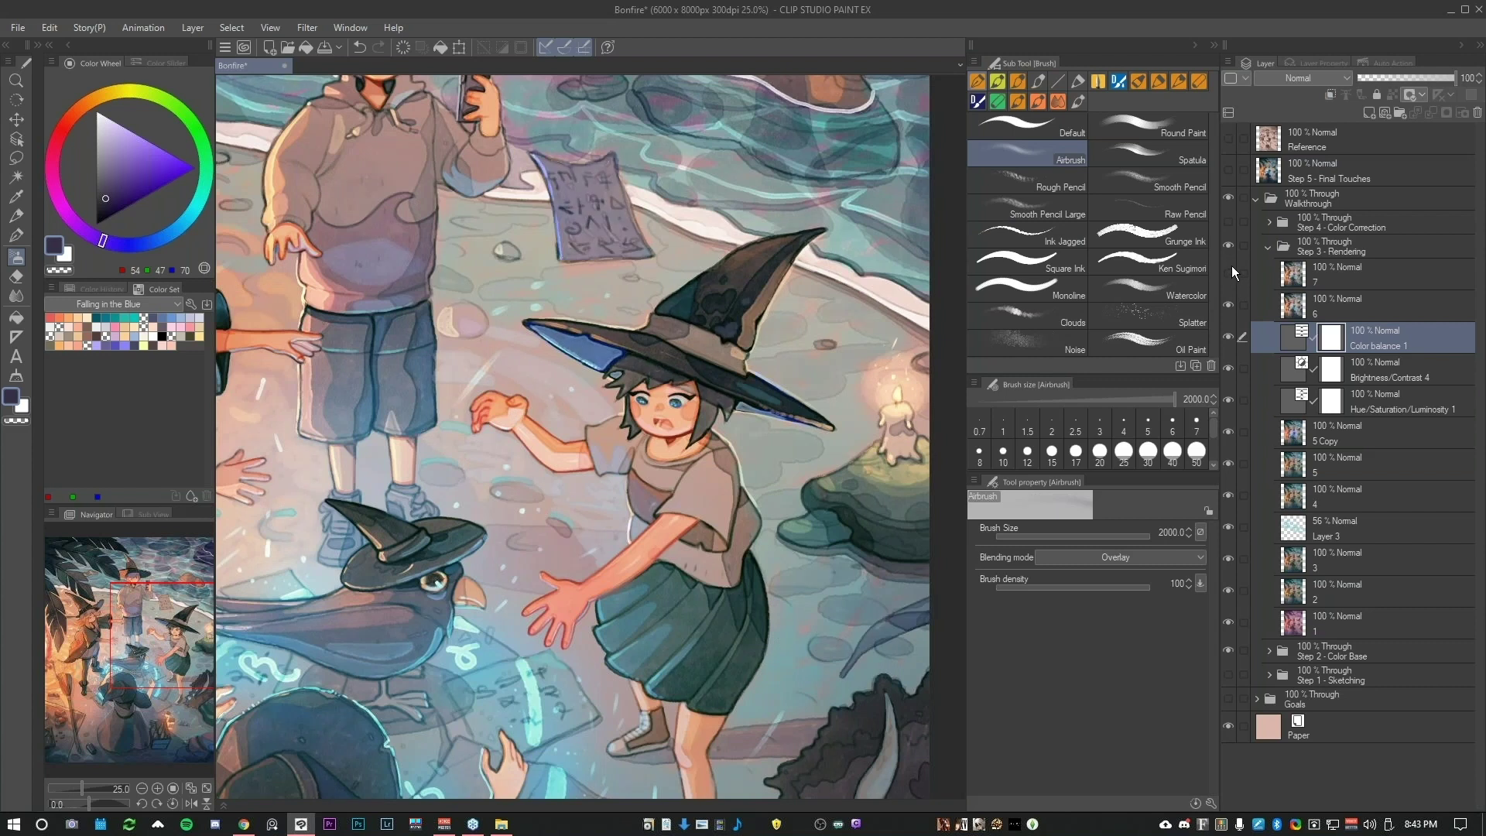
click(1231, 267)
scroll(633, 388, up, 1)
scroll(605, 399, down, 1)
scroll(635, 387, up, 1)
drag(634, 387, 687, 551)
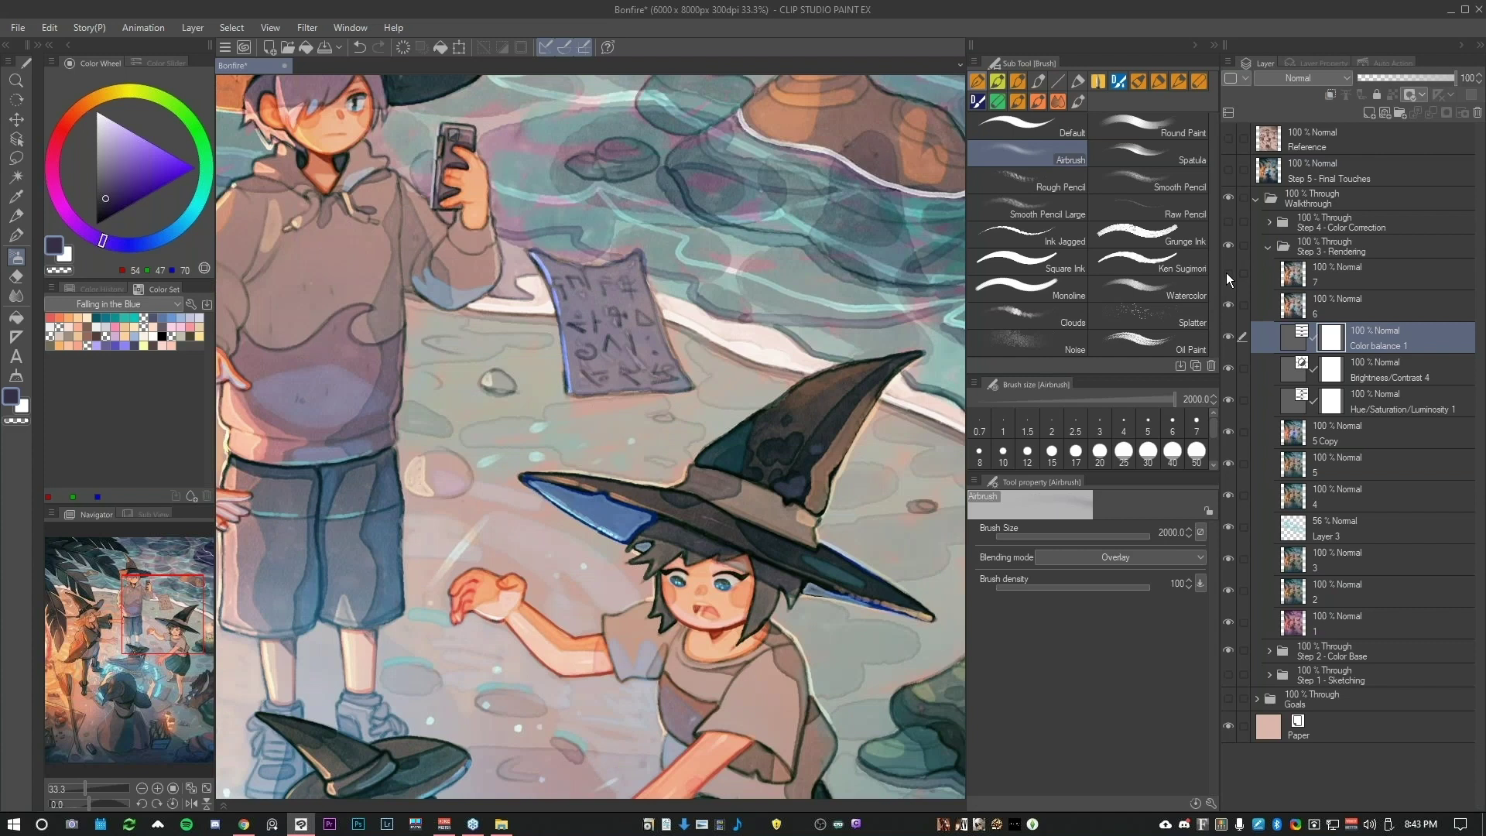
click(1226, 273)
click(1226, 272)
drag(784, 559, 832, 394)
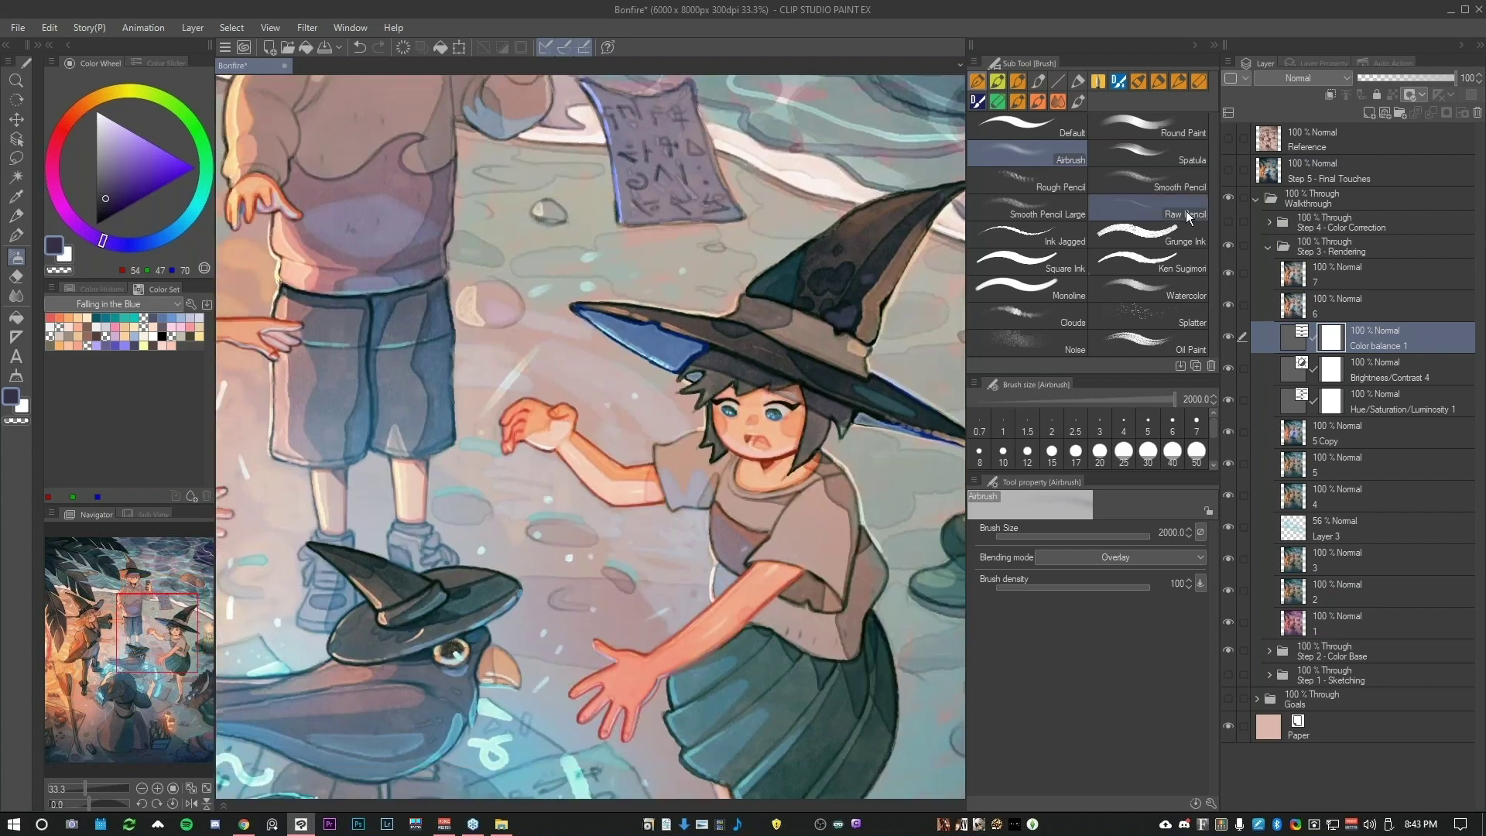
Choose the Watercolor brush and compare the hat and rune paper with layer 7 shown and hidden.
click(1181, 298)
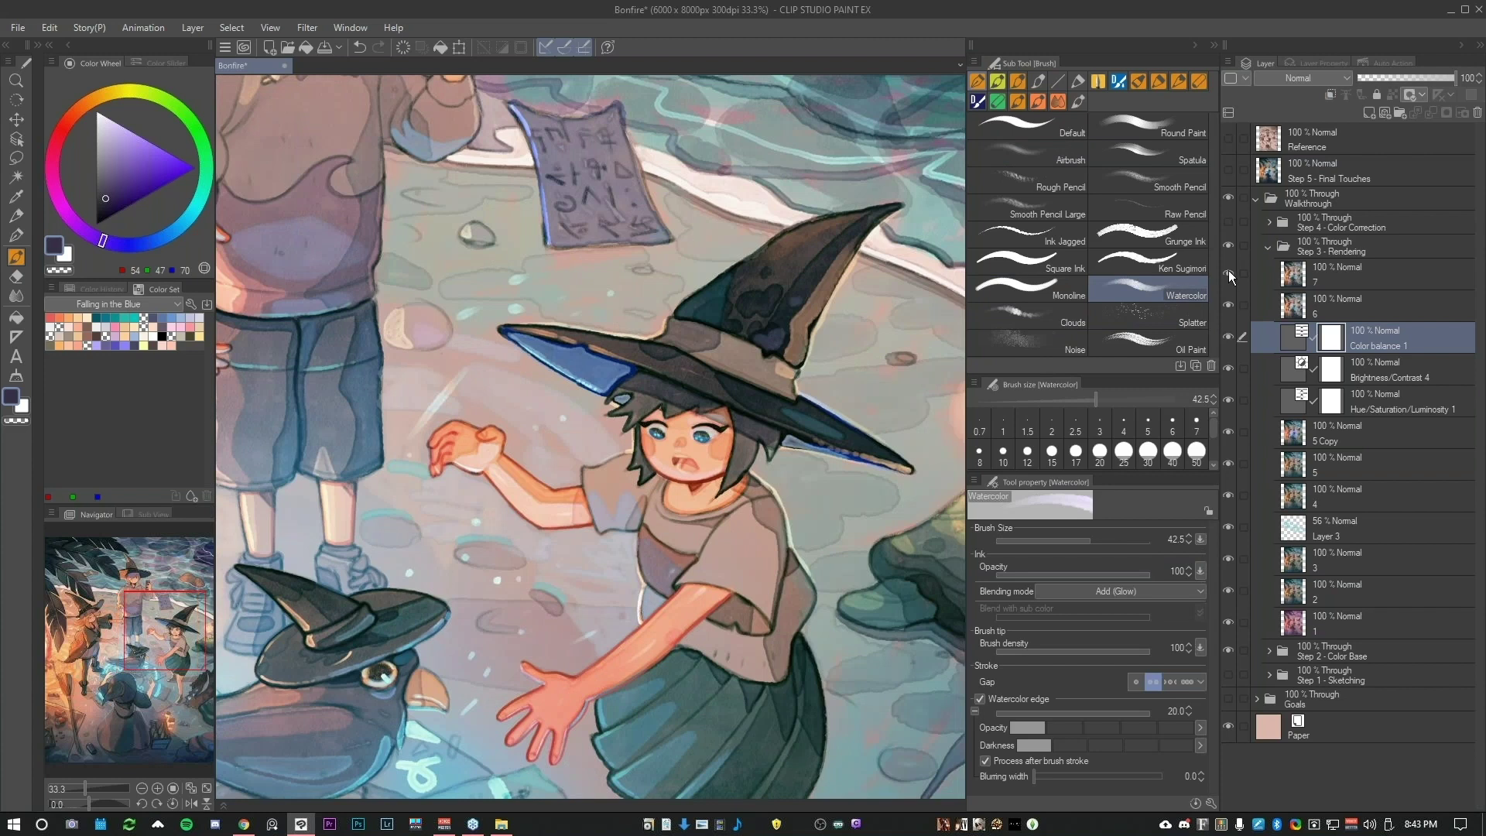
click(1228, 272)
click(1229, 272)
click(1229, 272)
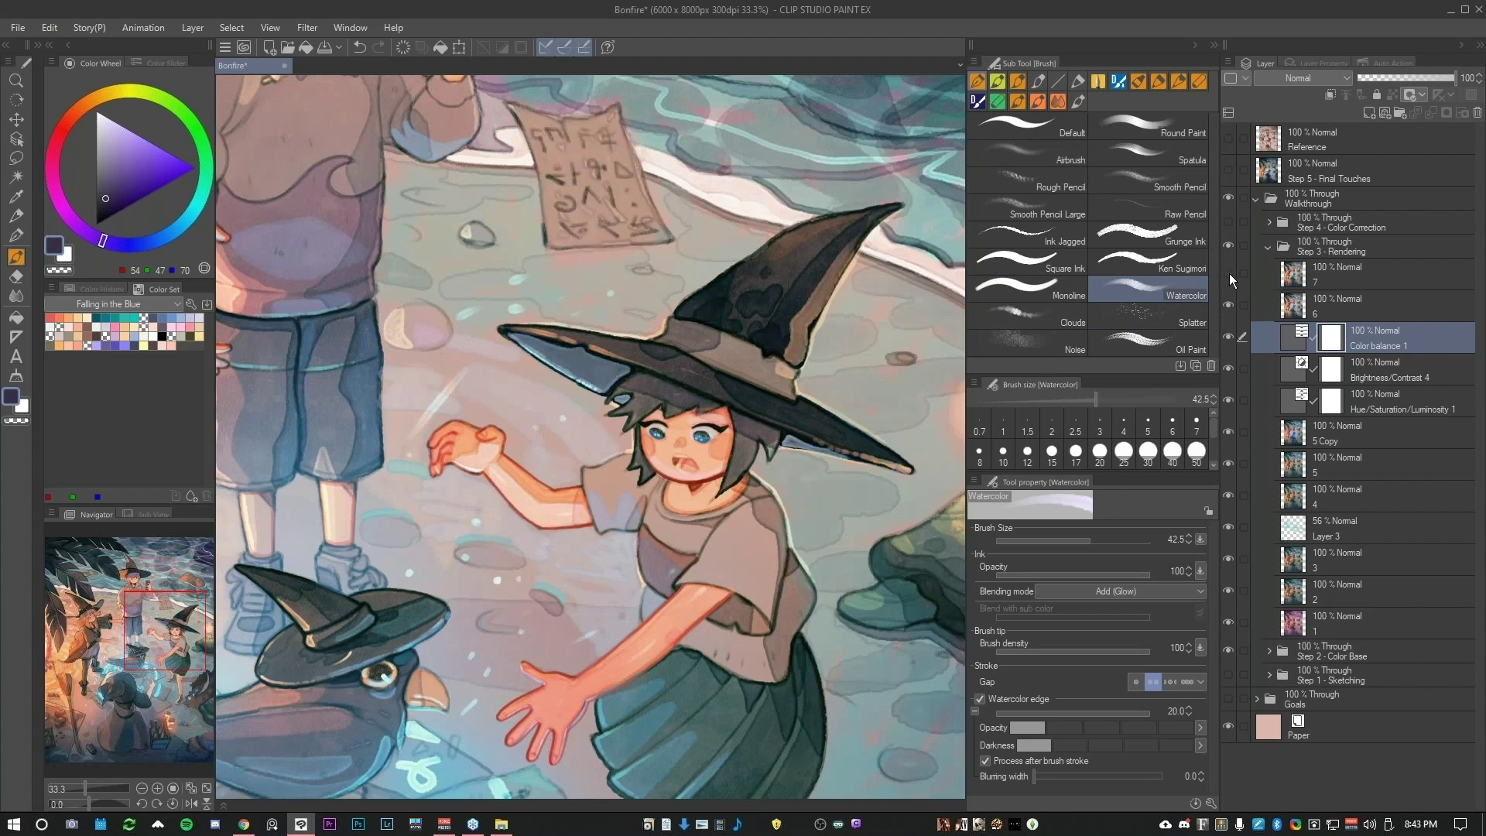
Show layer 7, select it for painting and set the brush colour to a light blue.
click(1229, 273)
click(127, 169)
click(127, 151)
click(140, 245)
click(127, 144)
click(164, 237)
click(140, 146)
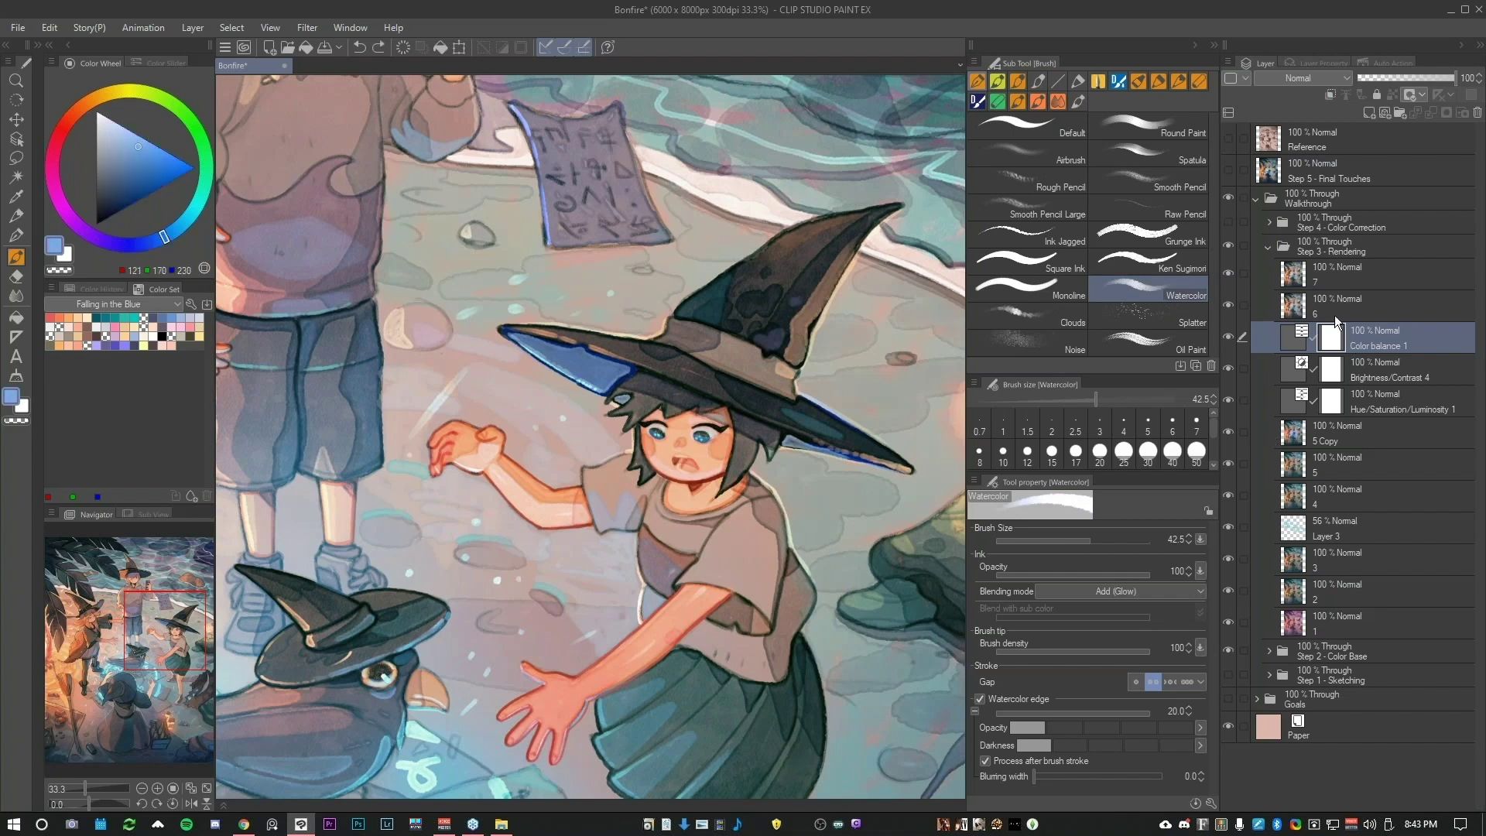
click(1336, 275)
Try light blue and greyer blue highlight strokes on the black-haired witch's hat, using Add (Glow) and Normal brush blending.
drag(810, 276, 802, 295)
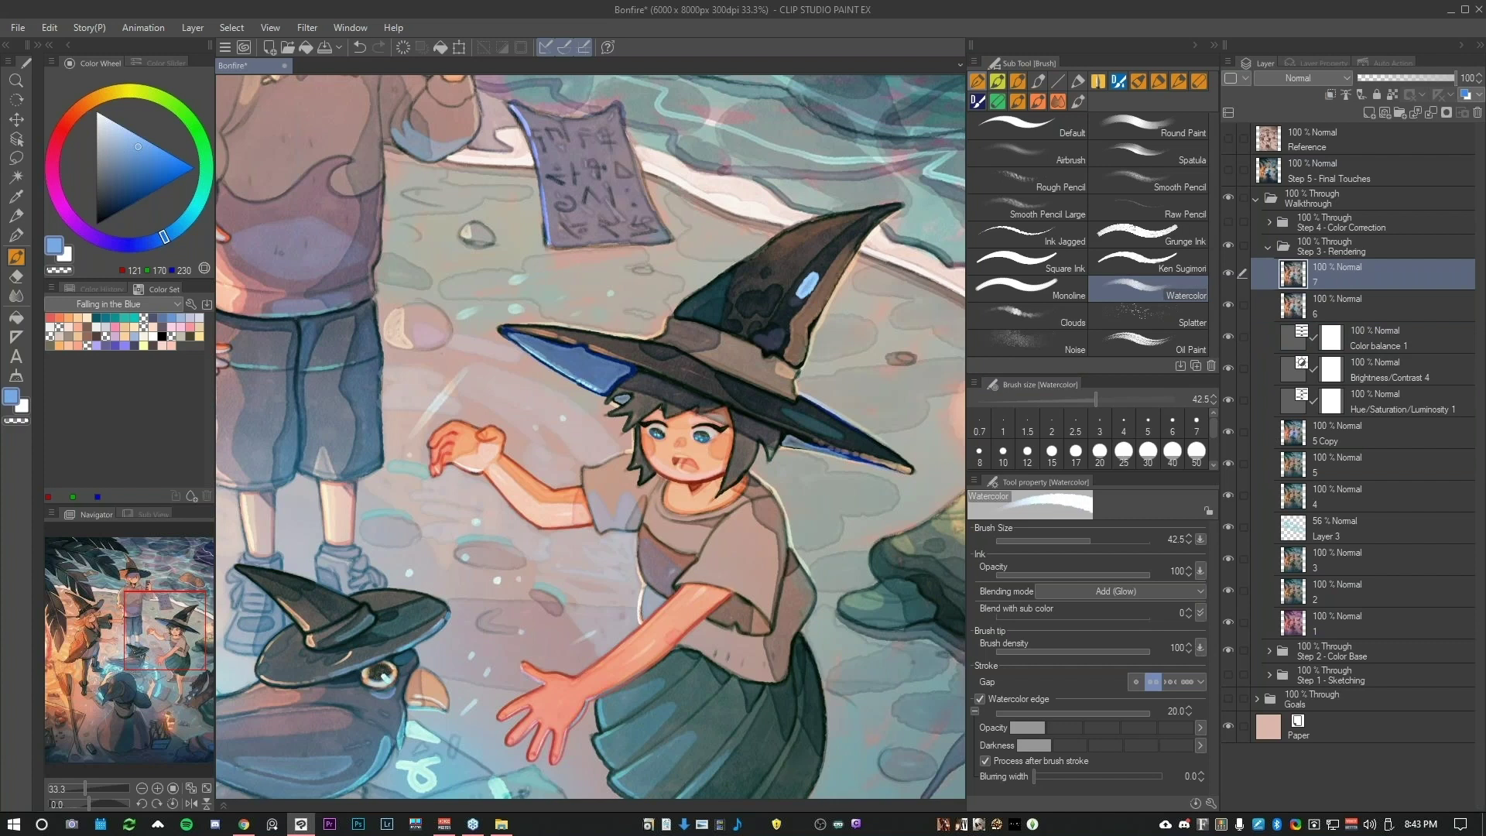
key(ctrl+z)
drag(126, 161, 112, 167)
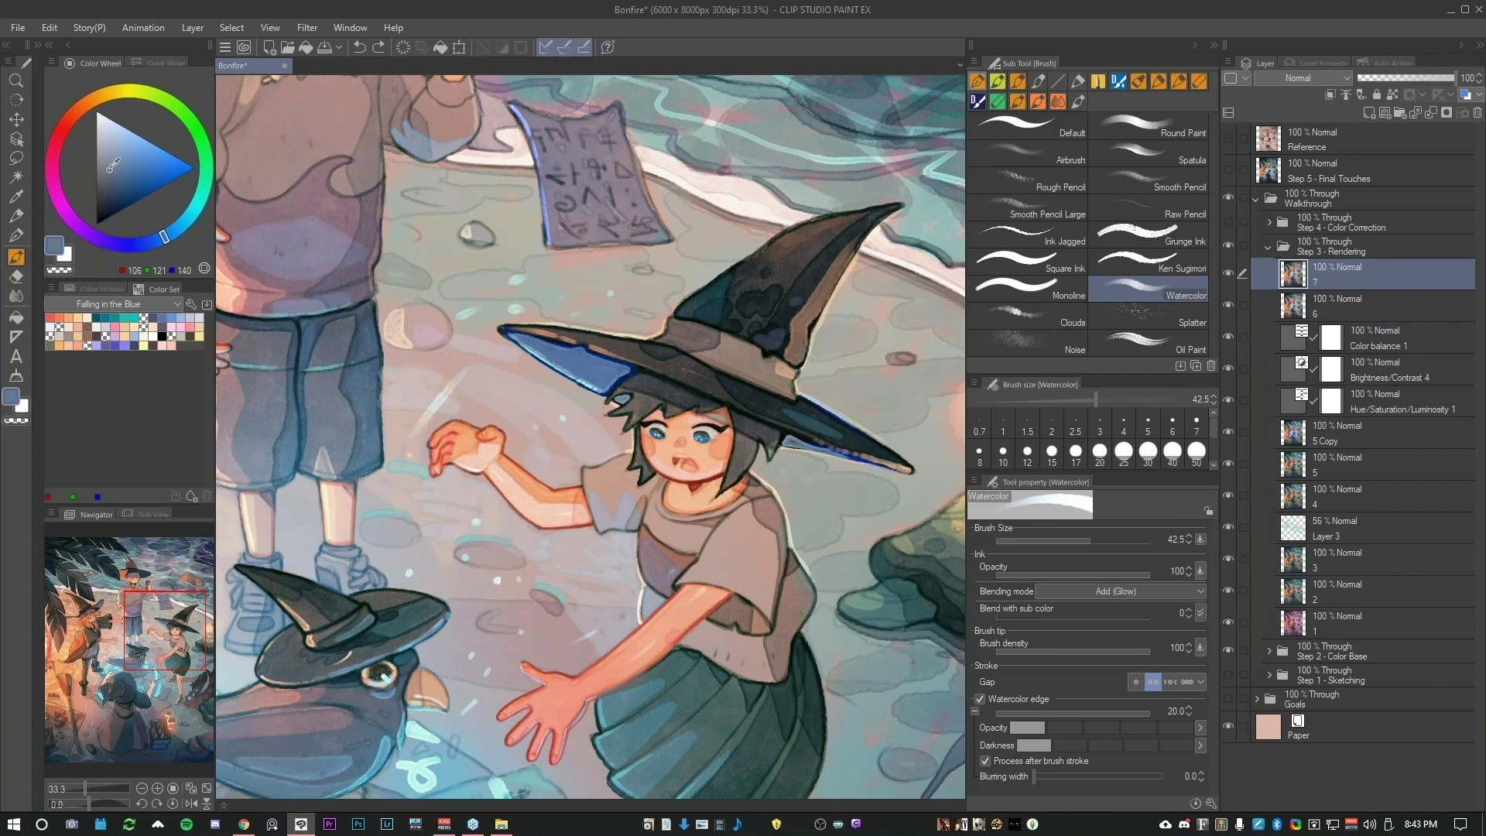
click(1143, 593)
click(1050, 75)
drag(811, 276, 802, 295)
key(ctrl+z)
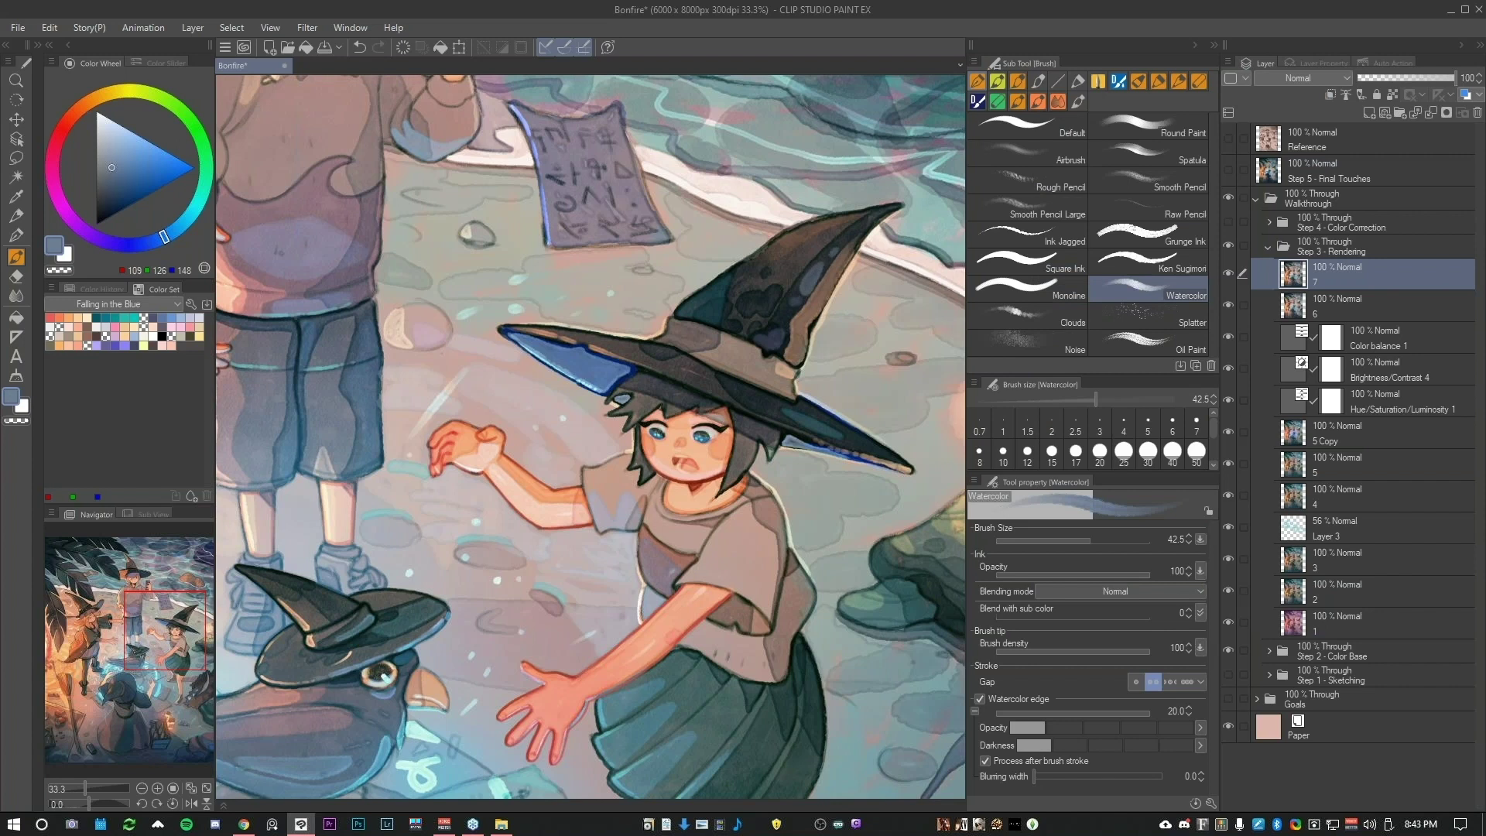
key(ctrl+z)
Try a pale blue highlight along the black-haired witch's hat with the Watercolor brush's blending mode set to Overlay.
click(1115, 591)
click(1063, 283)
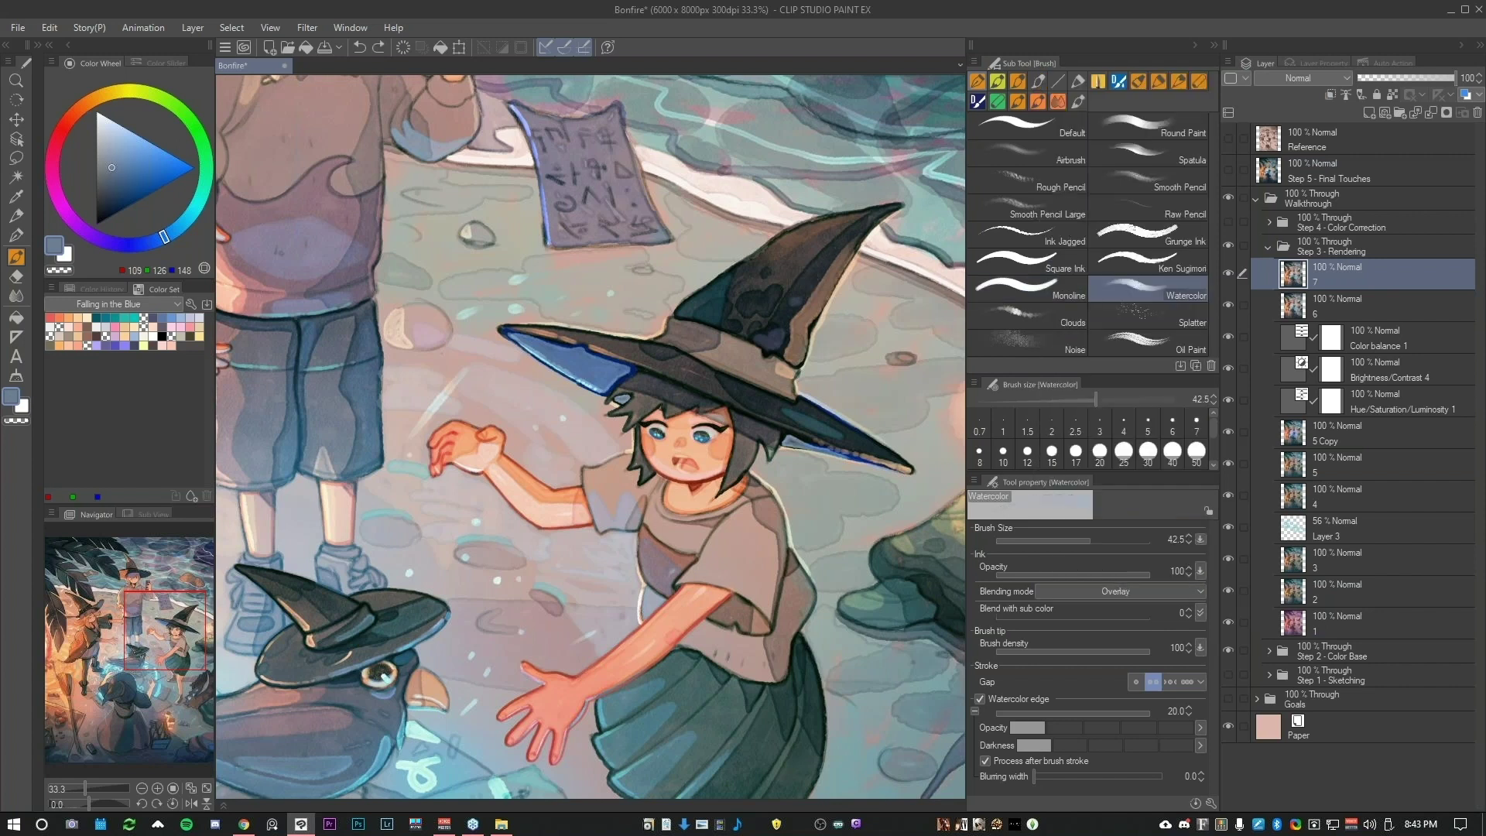
key(ctrl+z)
mouse_move(810, 275)
mouse_down()
mouse_move(804, 291)
mouse_move(878, 214)
mouse_up()
click(113, 151)
click(112, 136)
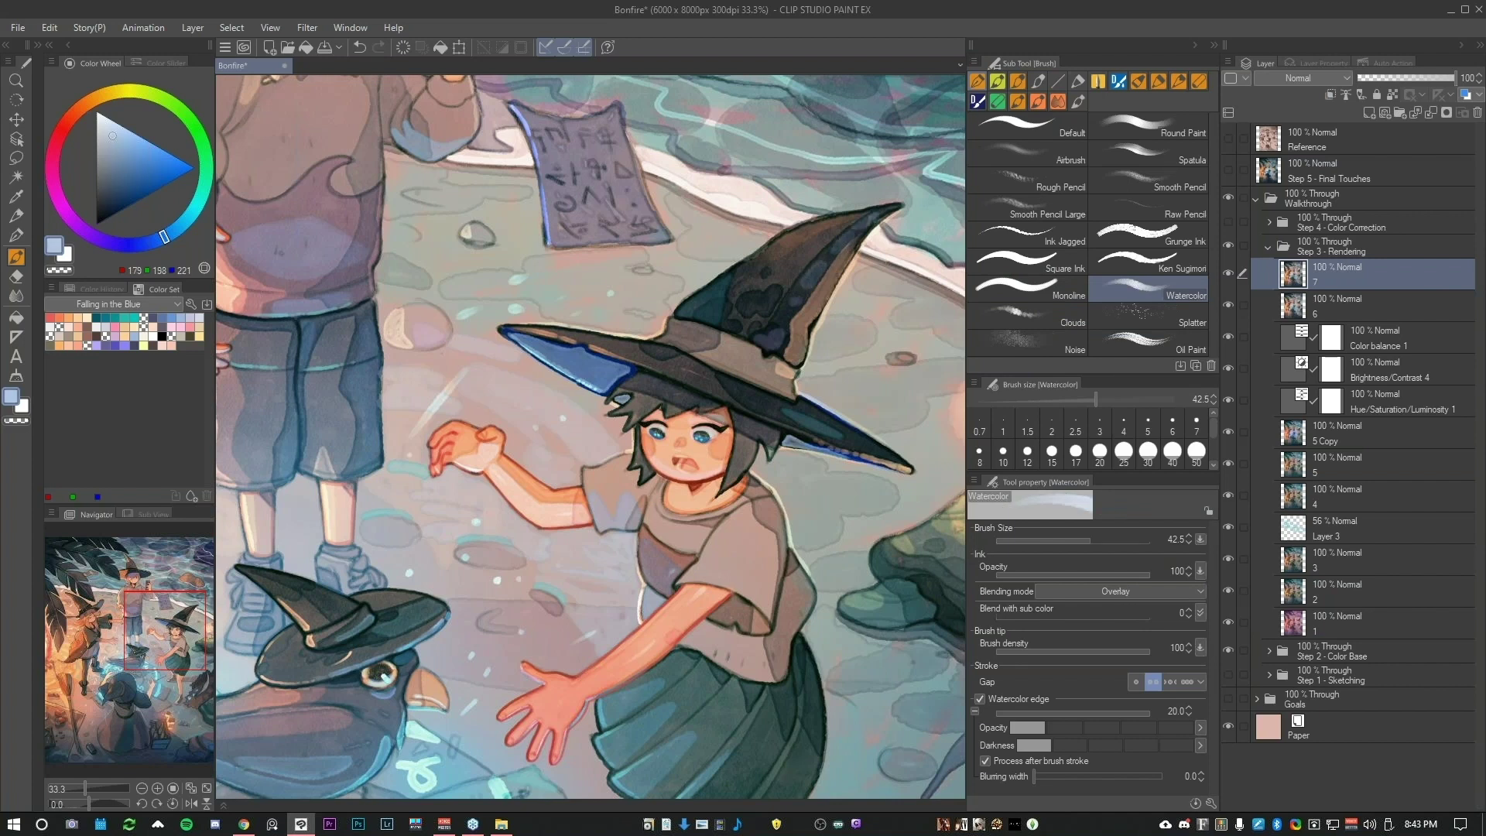
drag(471, 414, 636, 381)
key(ctrl+z)
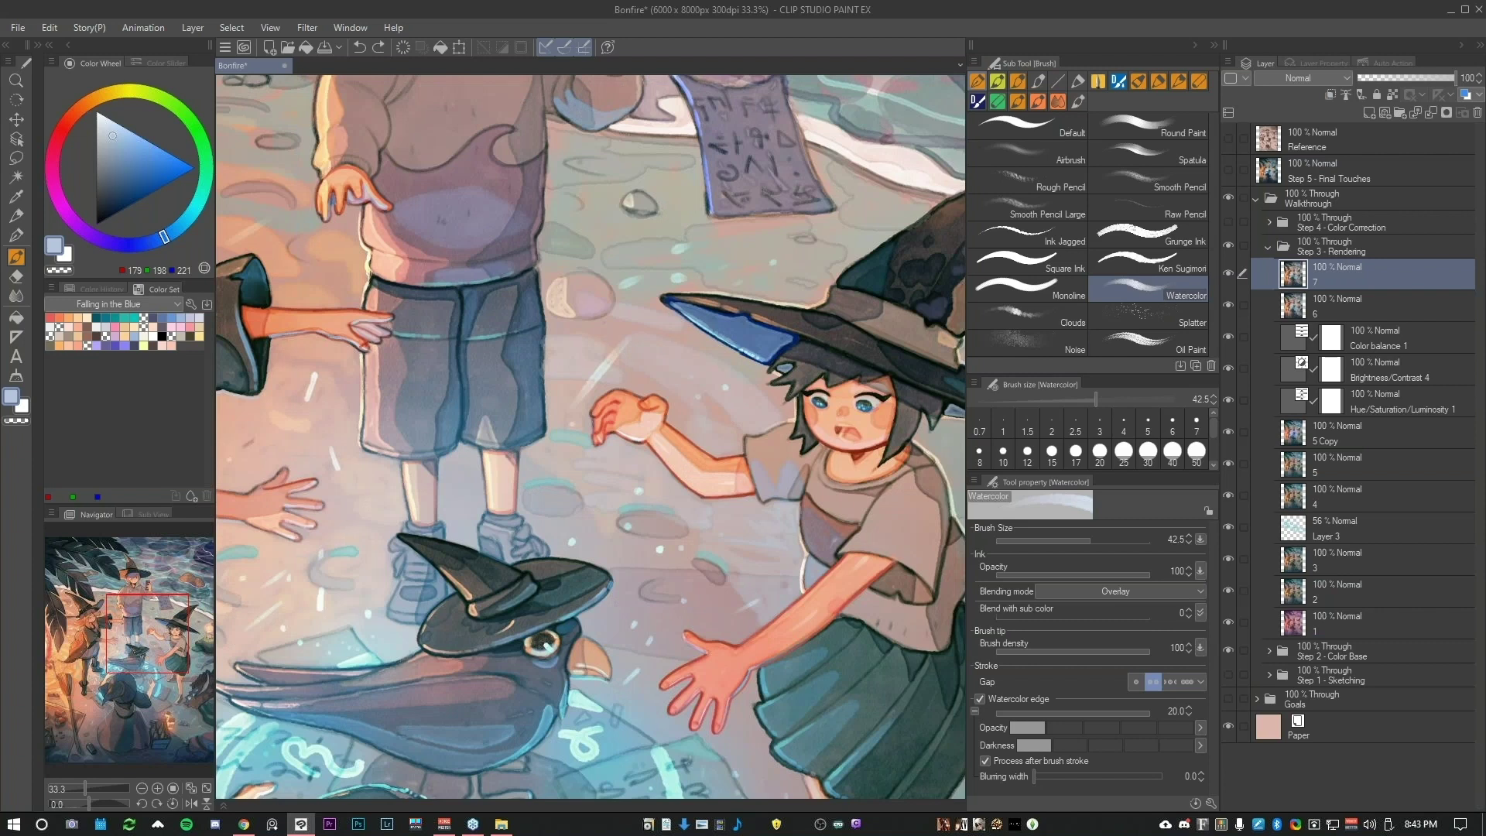
Collapse and hide the Step 3 - Rendering folder and show the Step 4 - Color Correction folder over the whole illustration.
key(ctrl+minus)
key(ctrl+minus)
key(ctrl+minus)
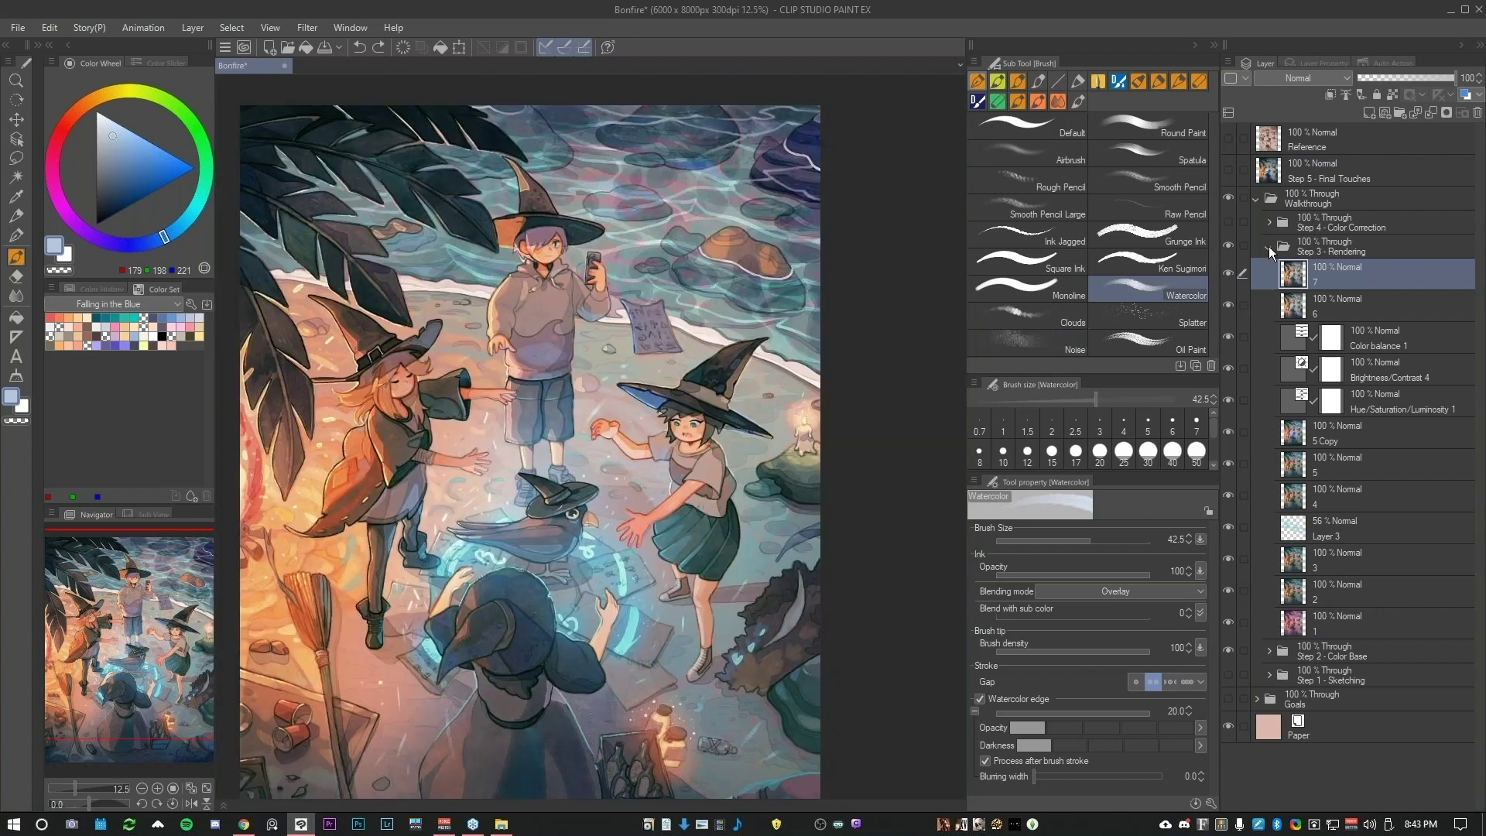
drag(662, 411, 749, 296)
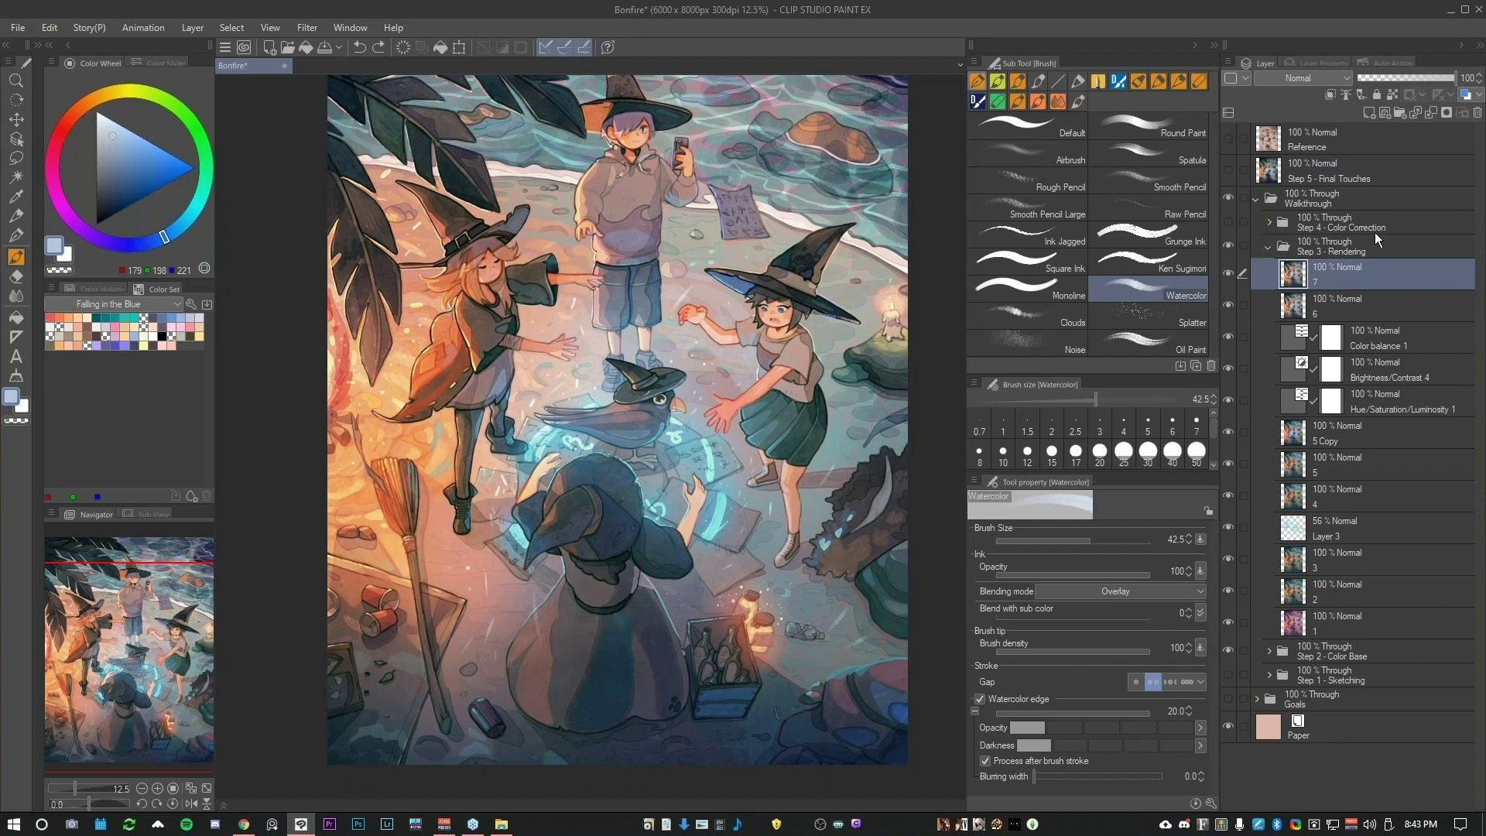
click(1302, 256)
click(1269, 247)
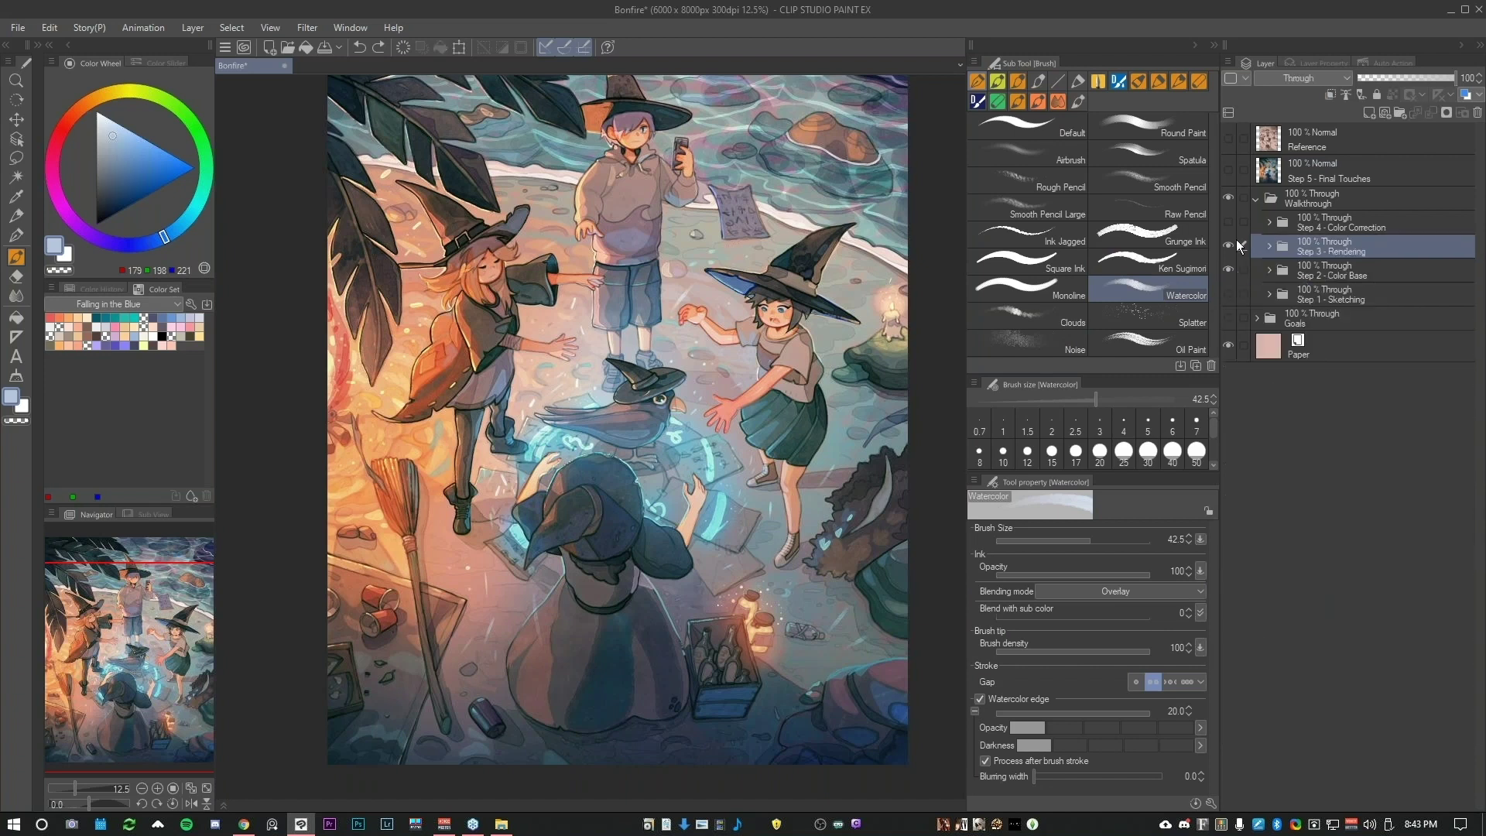
click(1227, 244)
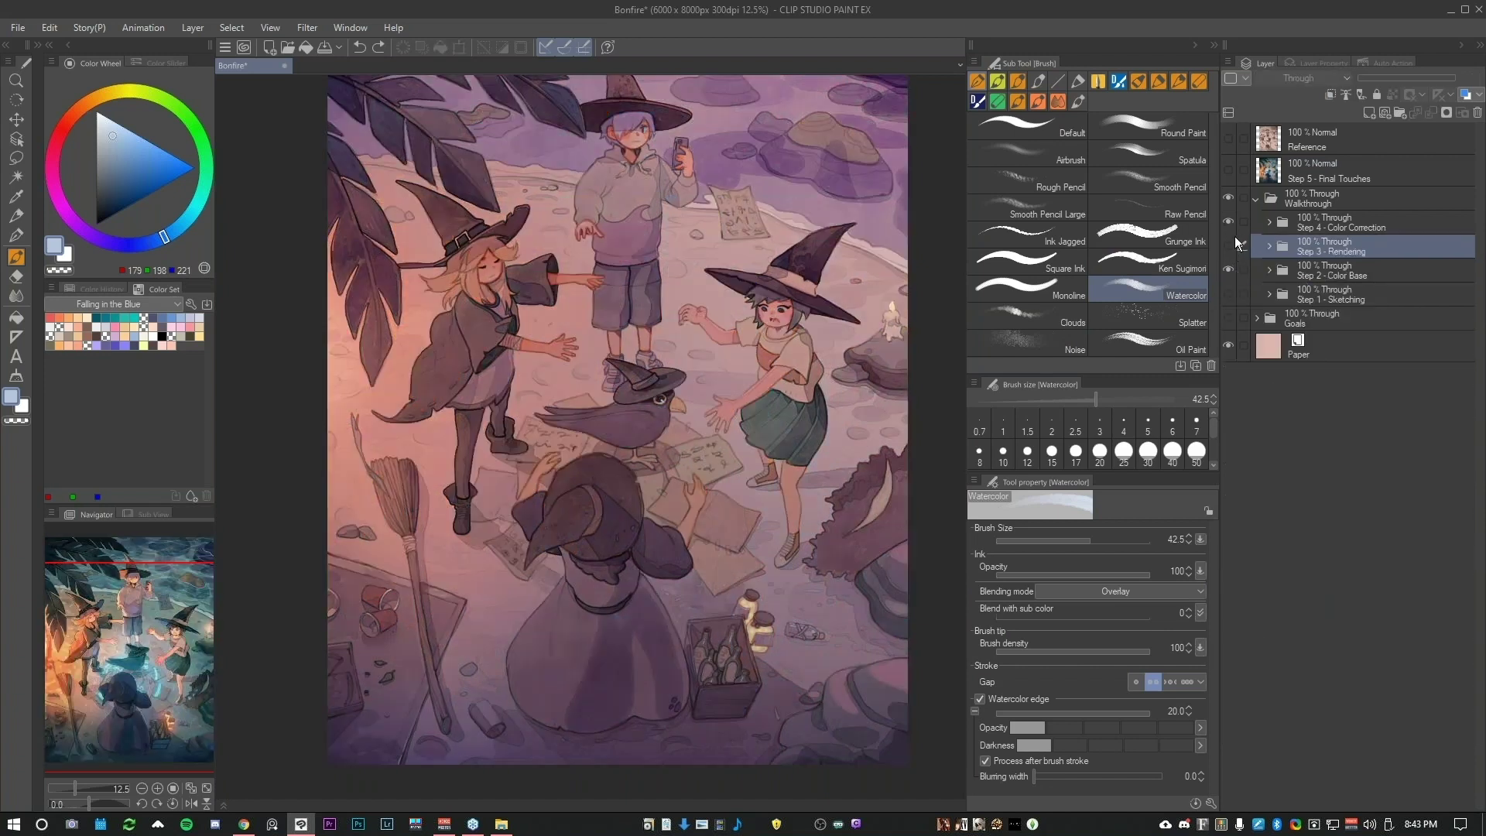
click(1229, 223)
drag(715, 254, 685, 291)
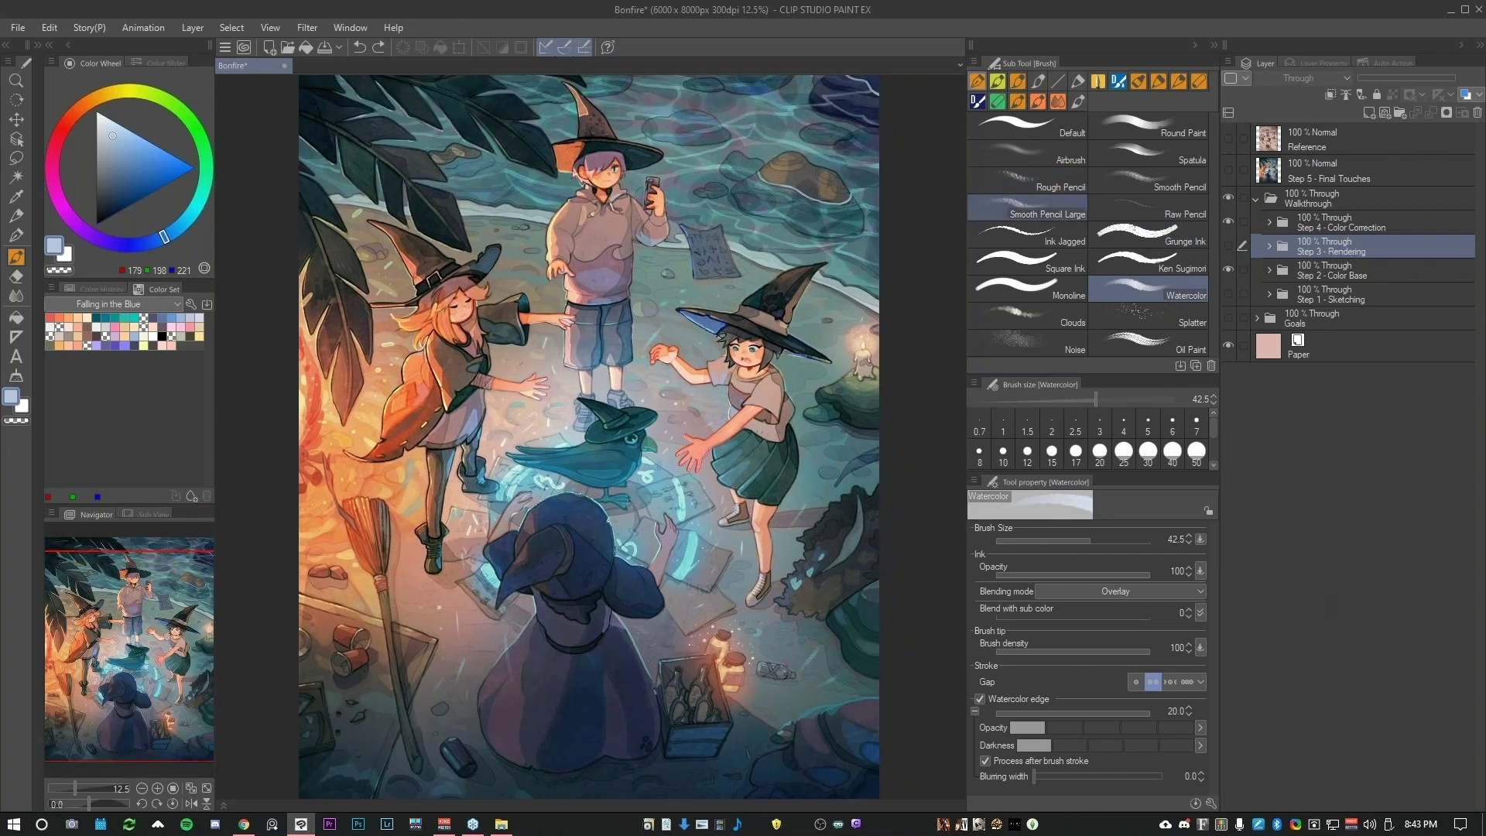
Expand the Step 4 folder and its Color Correction subfolder, and make Color Correction and Hard light Layer 9 visible.
click(1269, 221)
click(1339, 277)
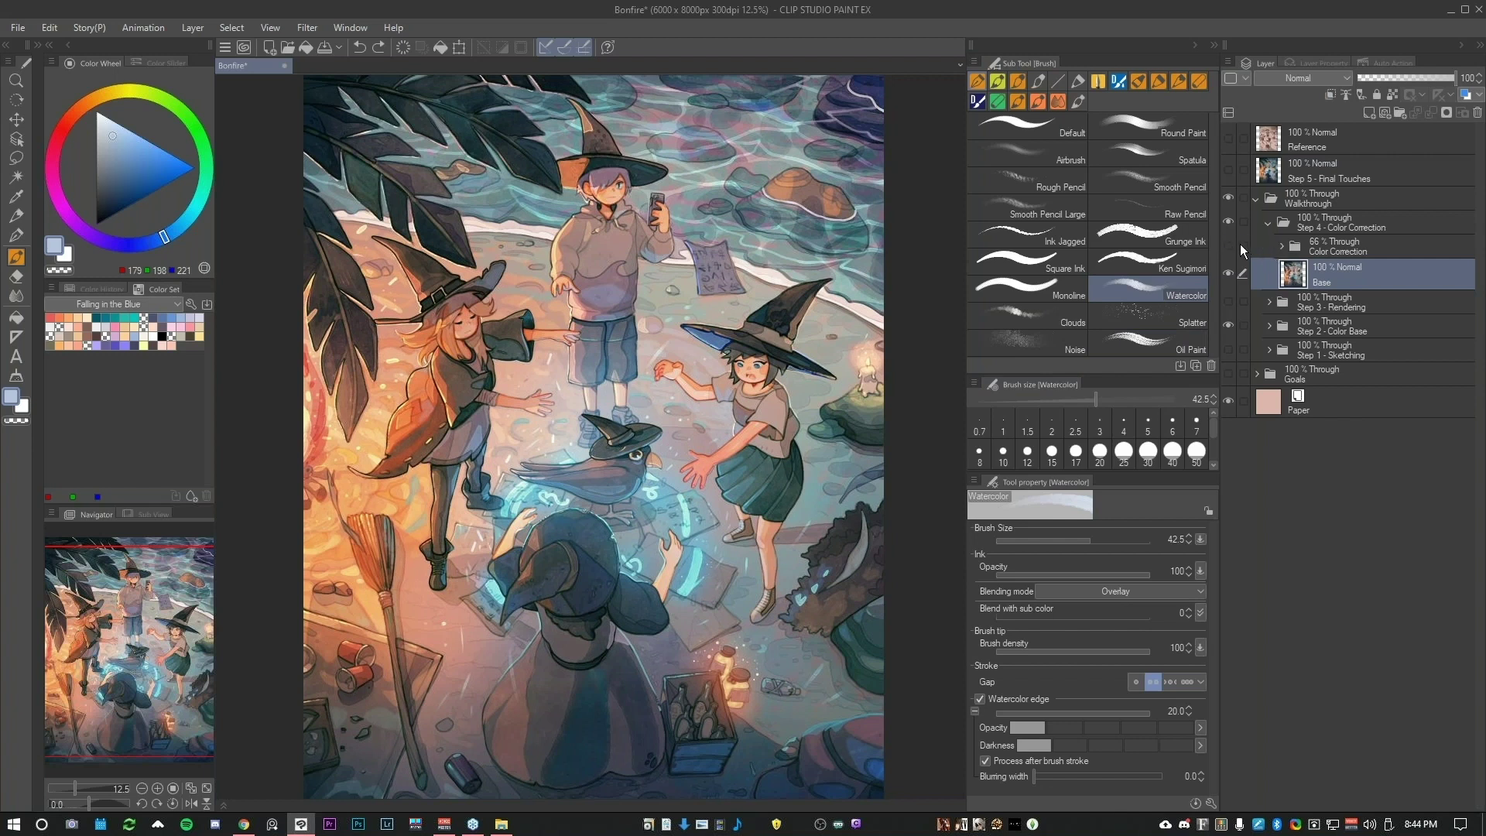
click(1282, 246)
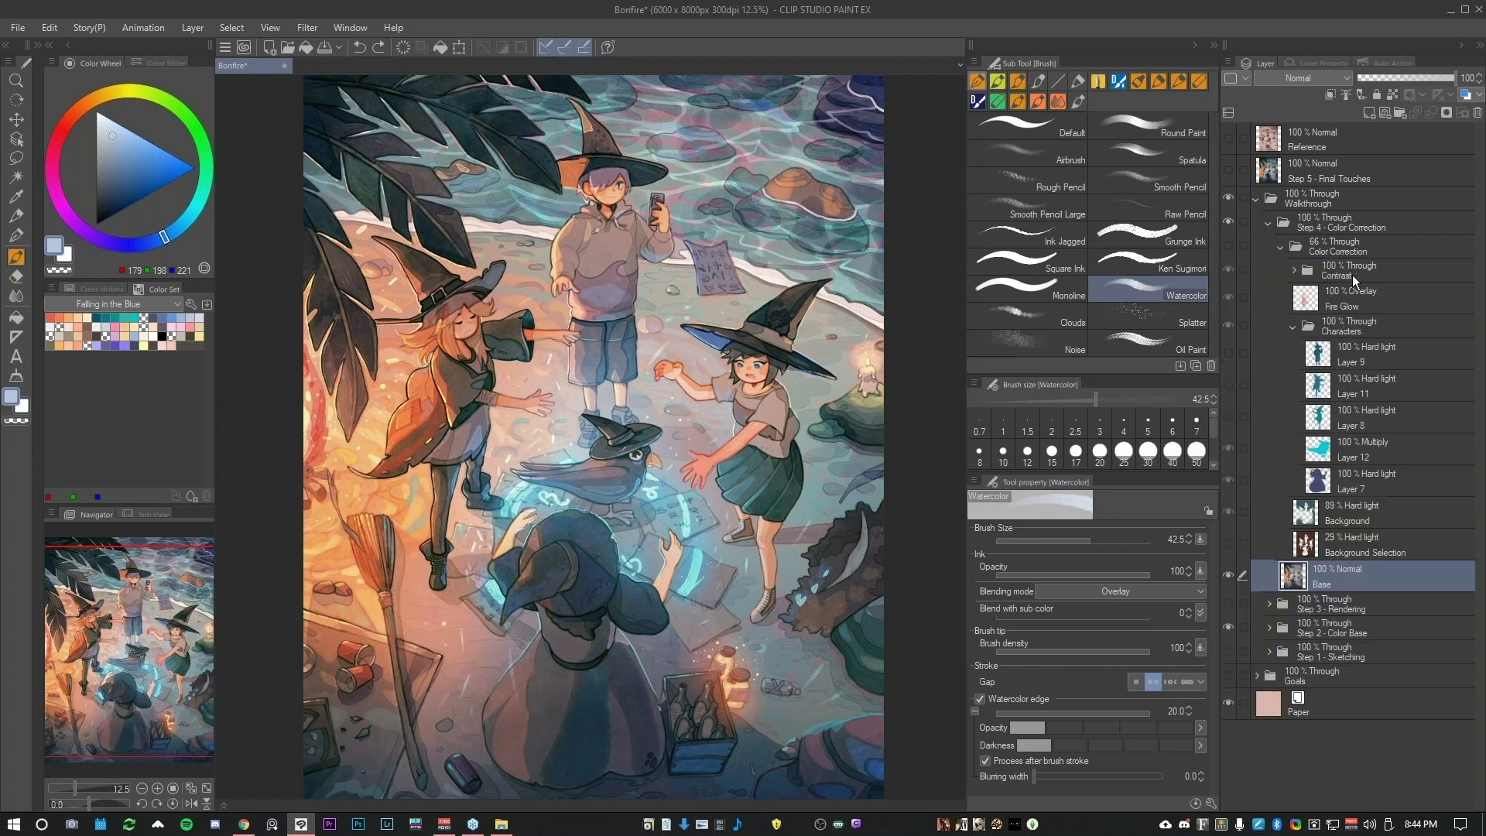
click(1355, 357)
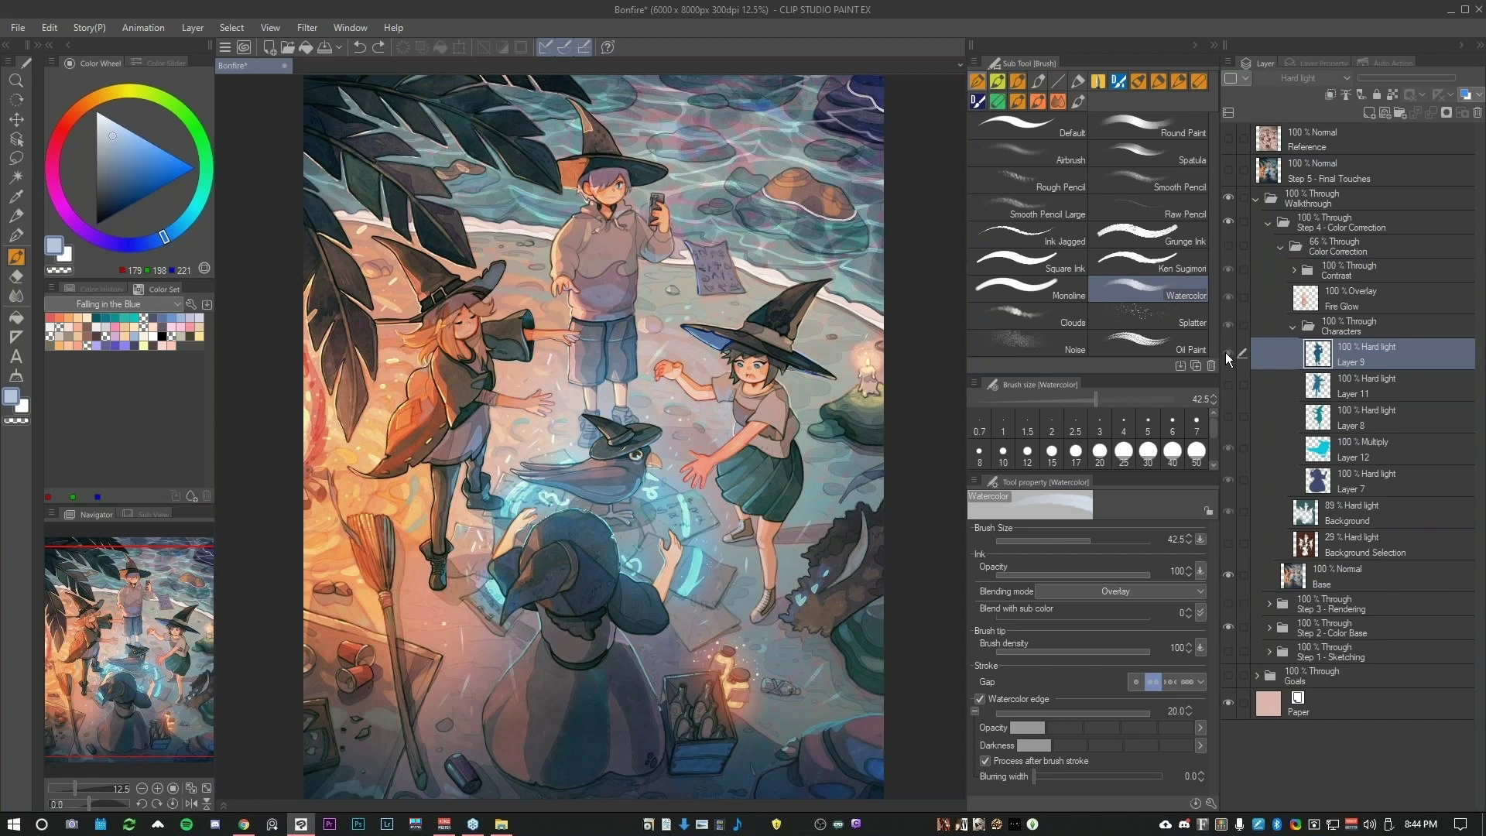
click(1233, 246)
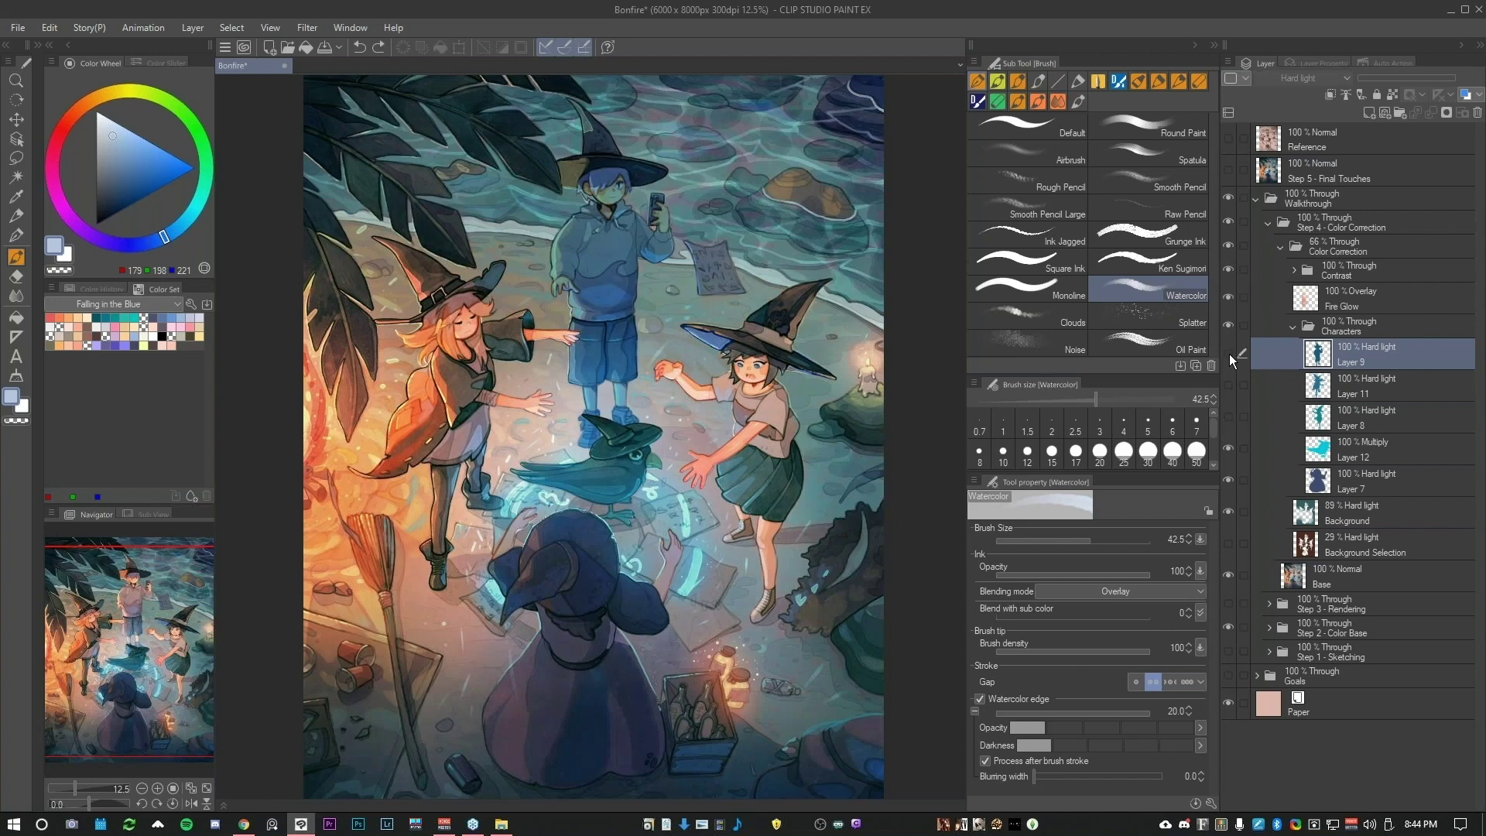
click(1229, 352)
click(1229, 353)
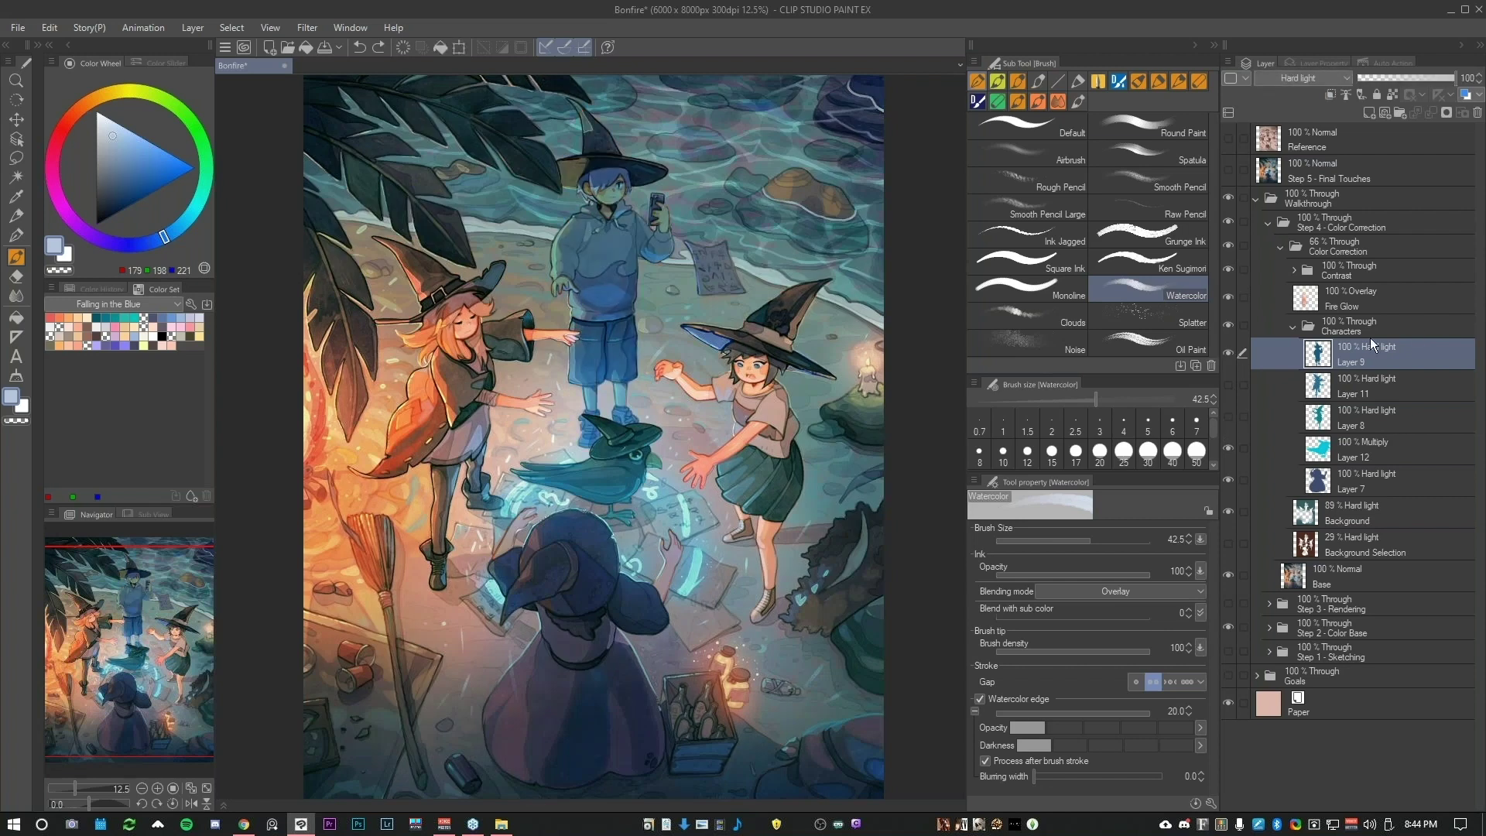
Choose the Default brush with a light blue colour and set its blending mode to Normal.
click(1062, 132)
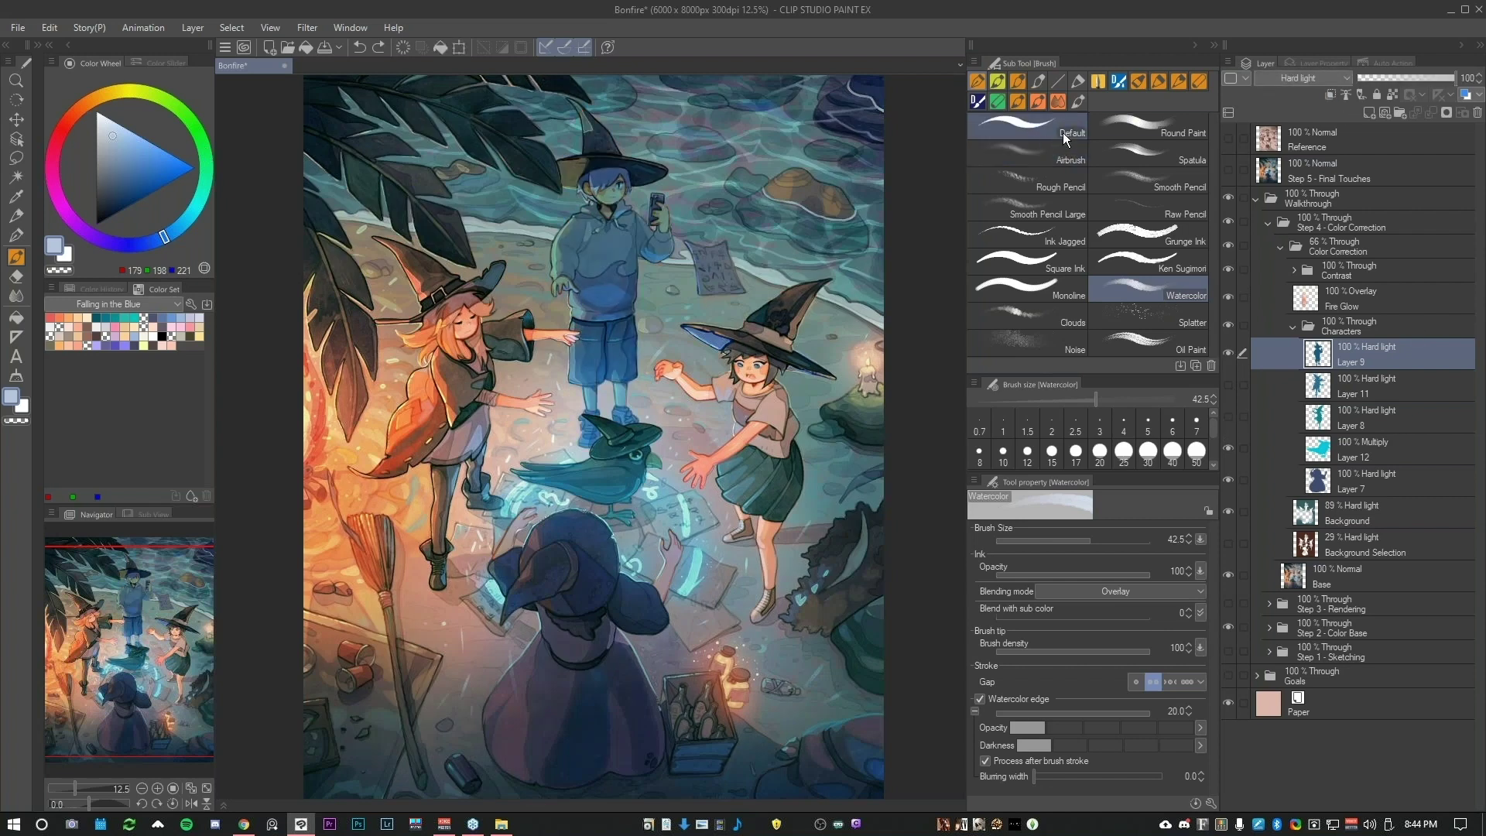
click(130, 130)
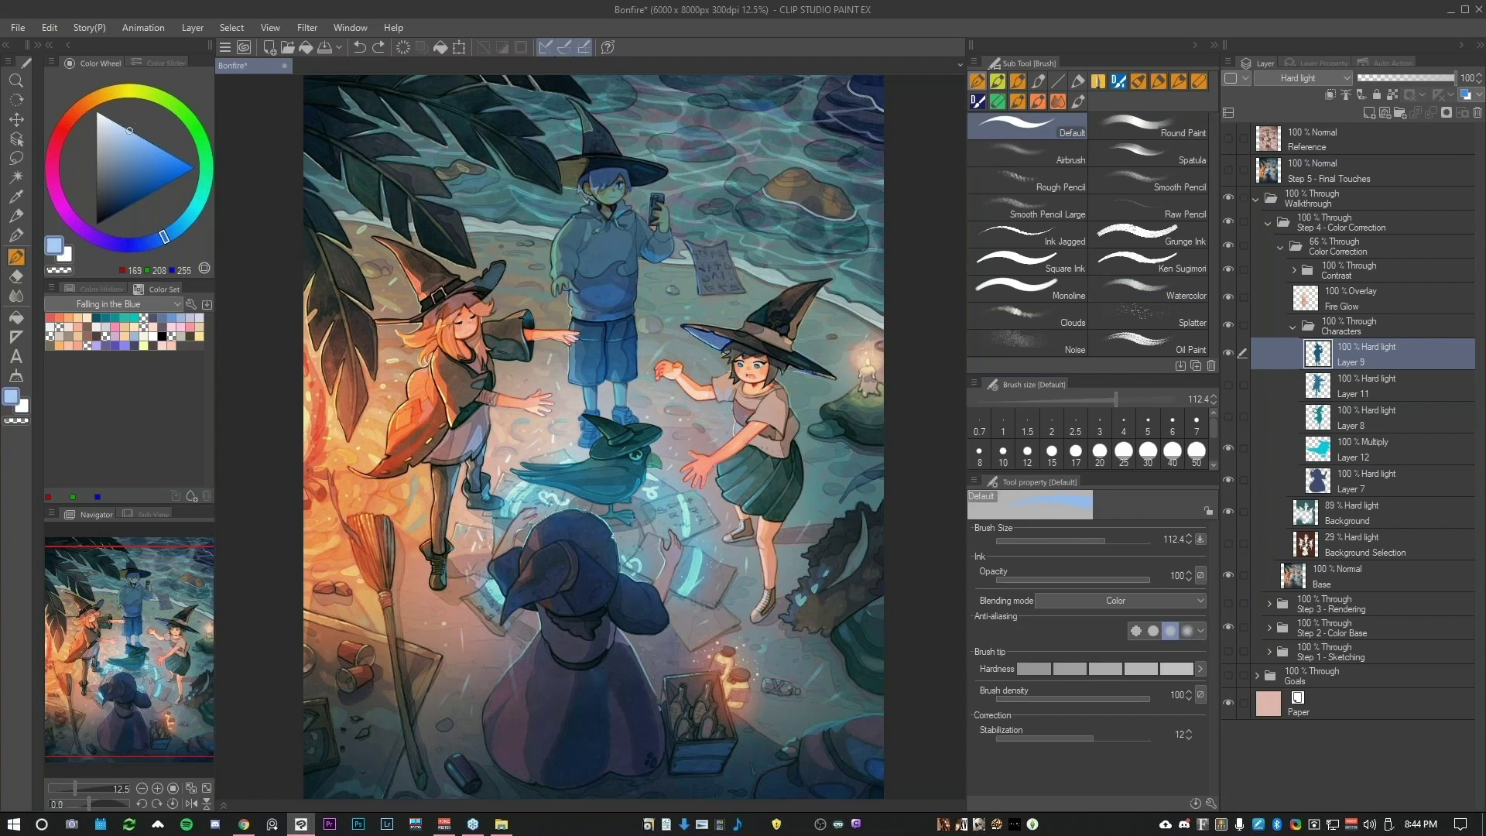
scroll(743, 342, up, 2)
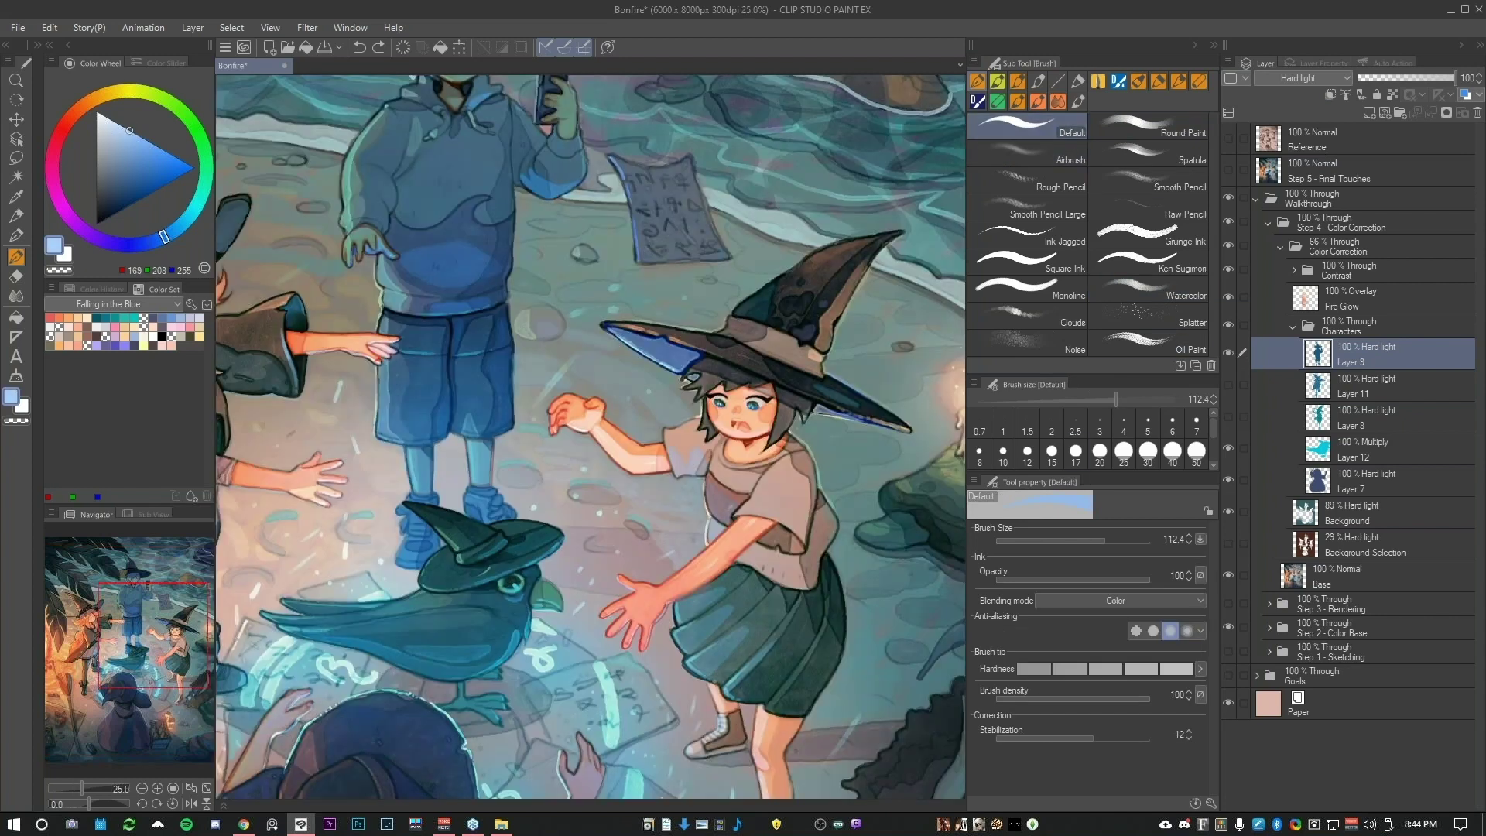
drag(606, 320, 706, 423)
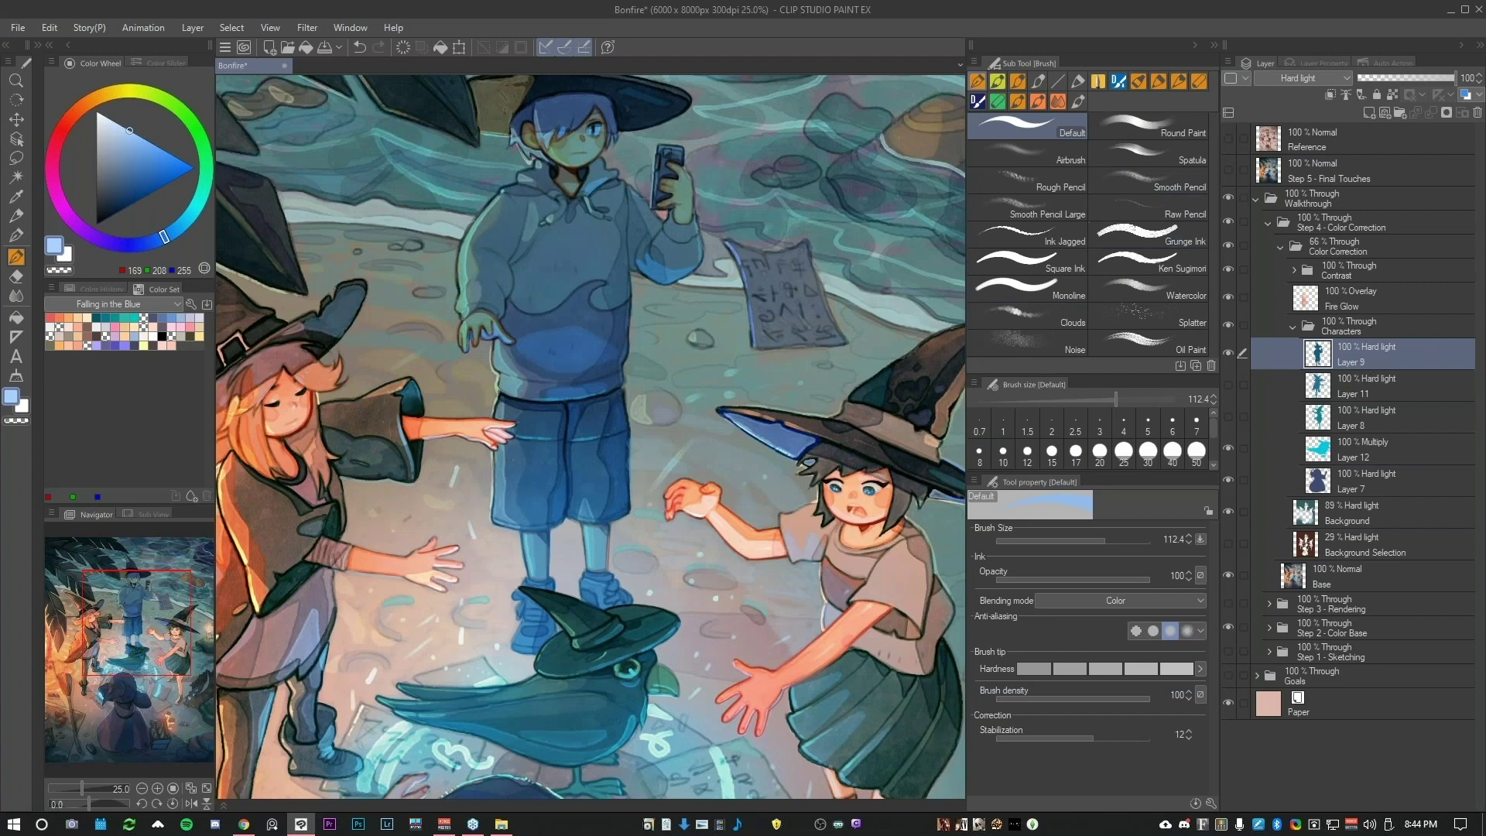
click(1136, 600)
click(1061, 82)
Try brush strokes around the rune paper, switching to a darker colour and a smaller brush.
mouse_move(685, 360)
mouse_down()
mouse_move(724, 302)
mouse_move(708, 325)
mouse_up()
key(ctrl+z)
click(100, 182)
drag(96, 186, 96, 181)
key([)
drag(741, 252, 762, 325)
key(ctrl+z)
Pick a brighter blue, add a new layer and move it above the Color Correction folder.
drag(666, 348, 855, 240)
click(152, 144)
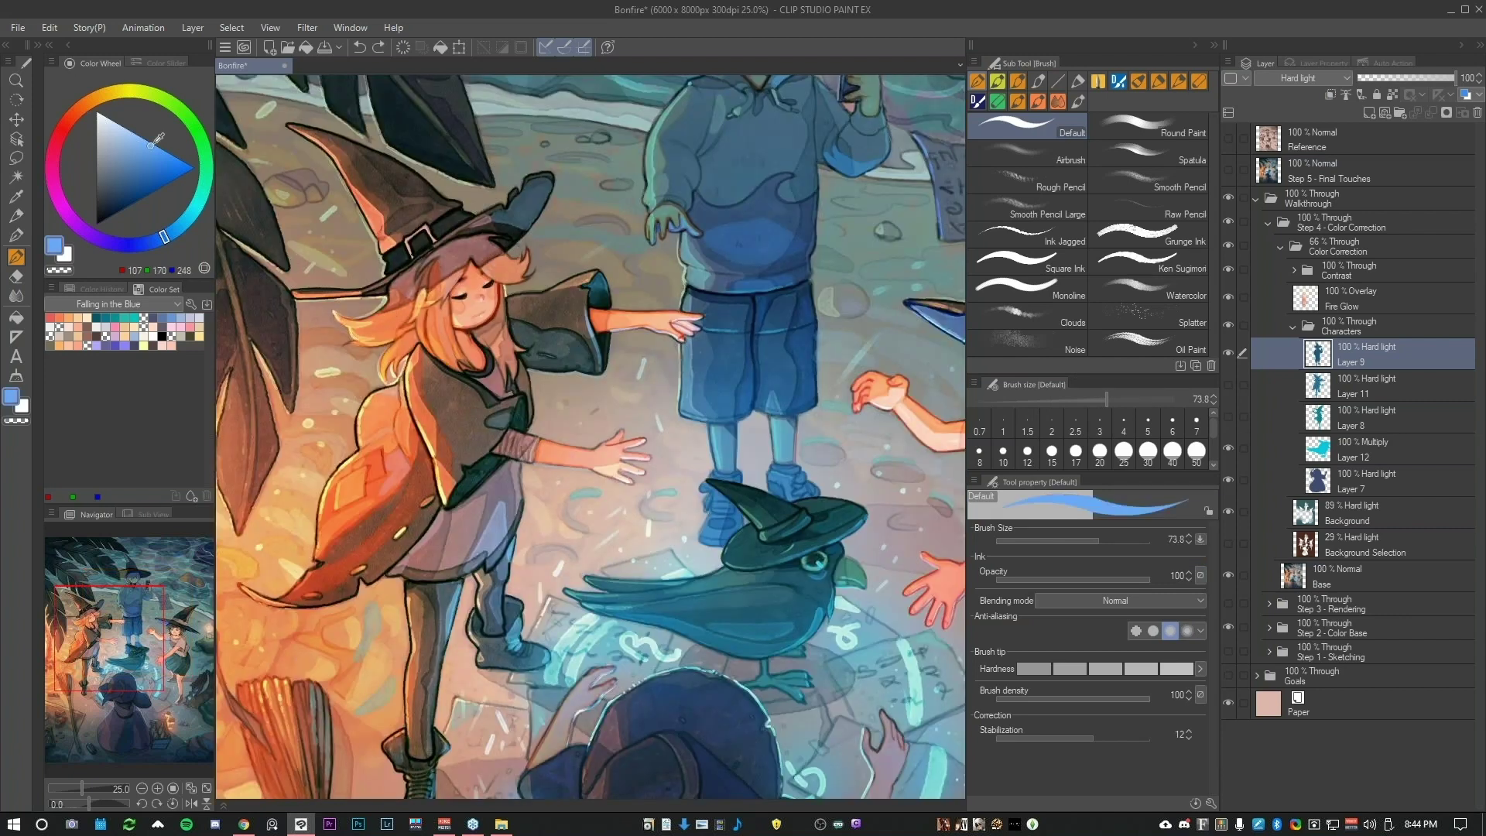
click(1369, 112)
mouse_move(399, 309)
mouse_down()
mouse_move(393, 285)
mouse_move(374, 325)
mouse_up()
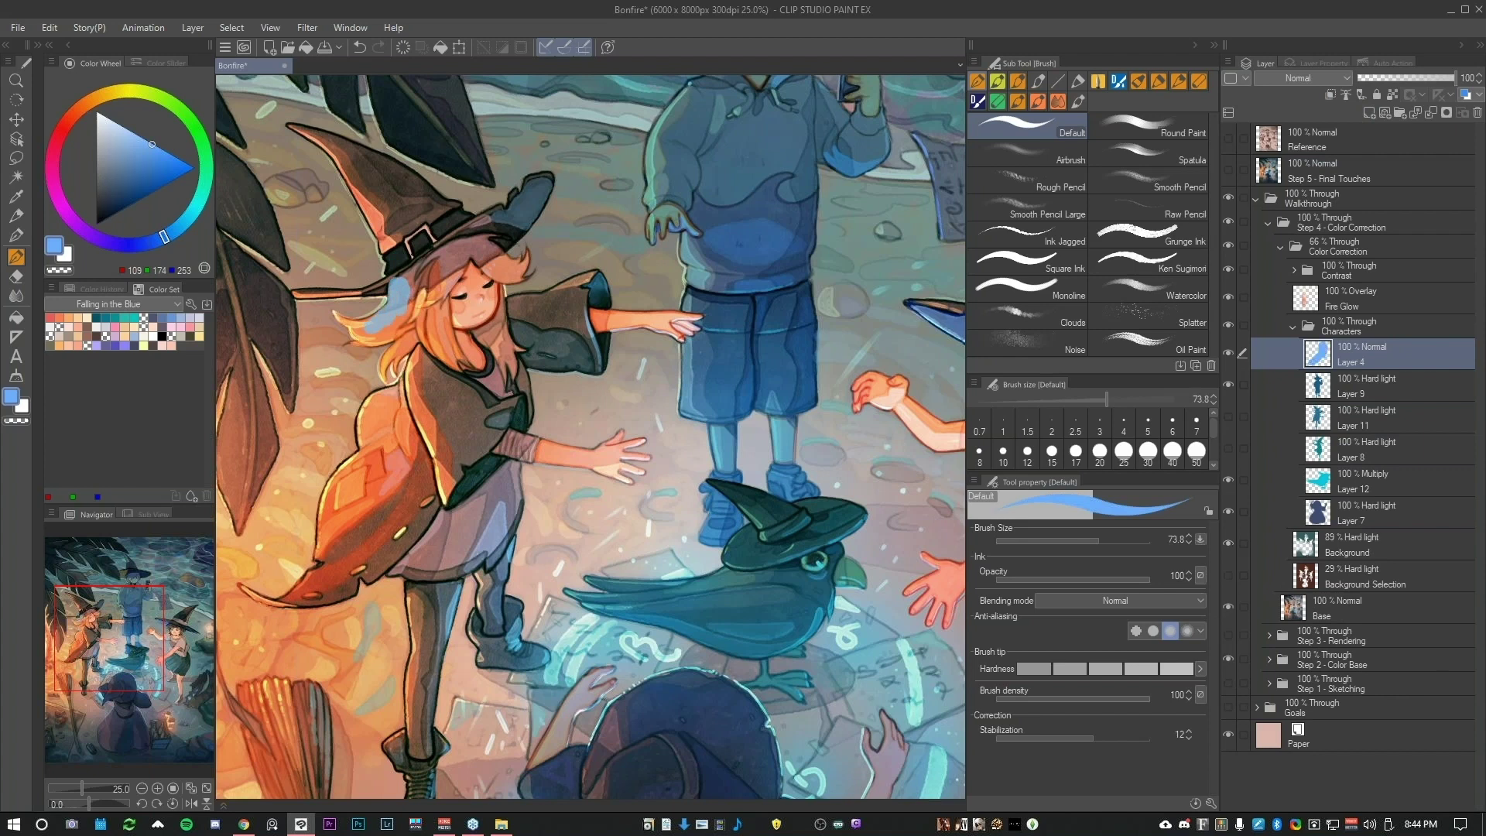
key(ctrl+z)
key(ctrl+z)
key(ctrl+z)
key(ctrl+z)
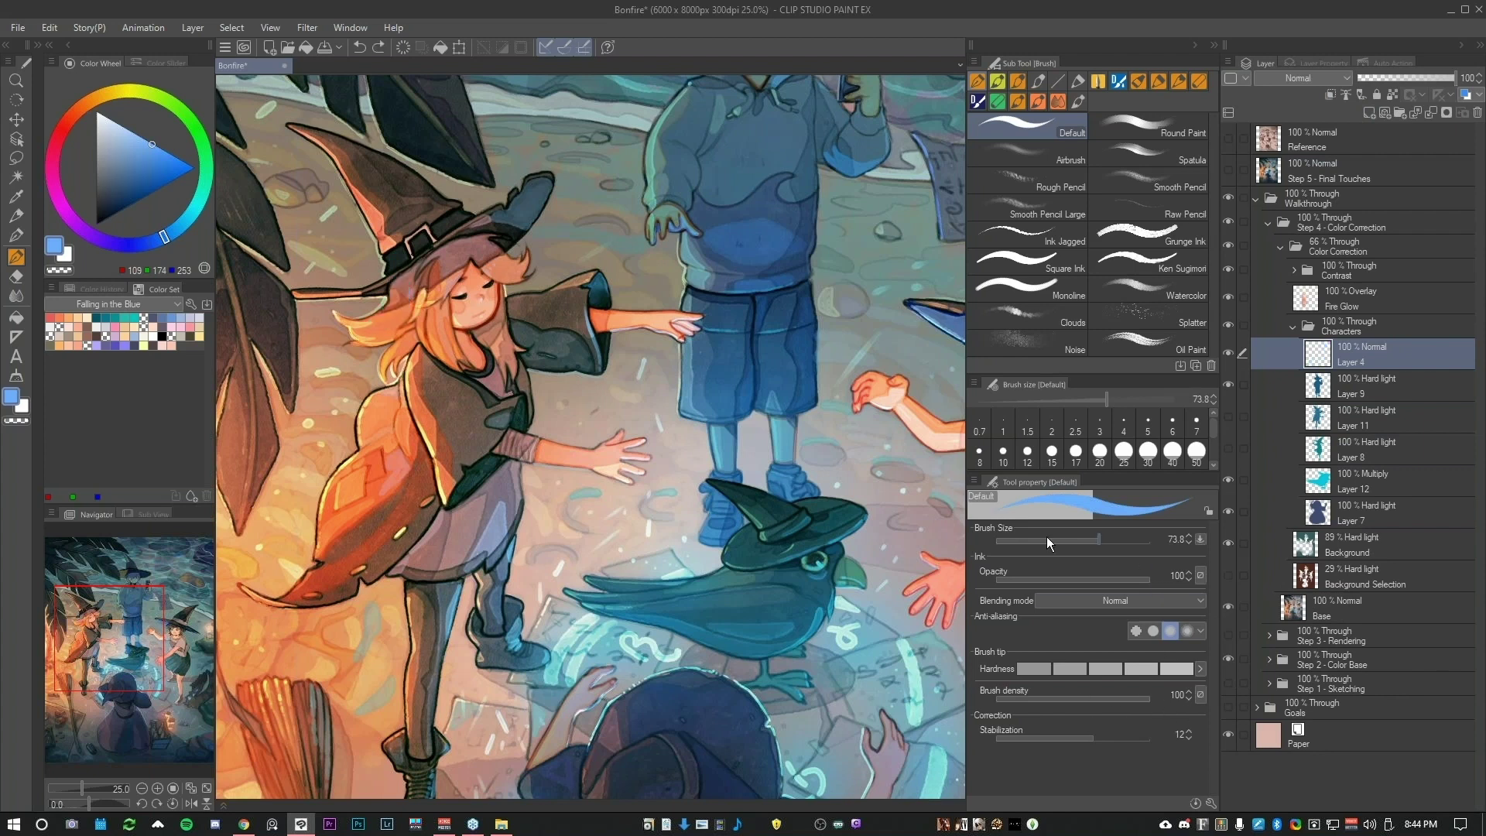
drag(1395, 350, 1394, 230)
Block in the orange-haired witch's hair with flat blue on the new layer and load the painted area as a selection.
mouse_move(453, 280)
mouse_down()
mouse_move(426, 321)
mouse_move(392, 308)
mouse_move(387, 279)
mouse_move(381, 314)
mouse_move(331, 312)
mouse_move(412, 323)
mouse_up()
mouse_move(408, 267)
mouse_down()
mouse_move(495, 231)
mouse_move(465, 267)
mouse_move(499, 247)
mouse_move(533, 272)
mouse_move(480, 263)
mouse_move(503, 322)
mouse_move(444, 357)
mouse_up()
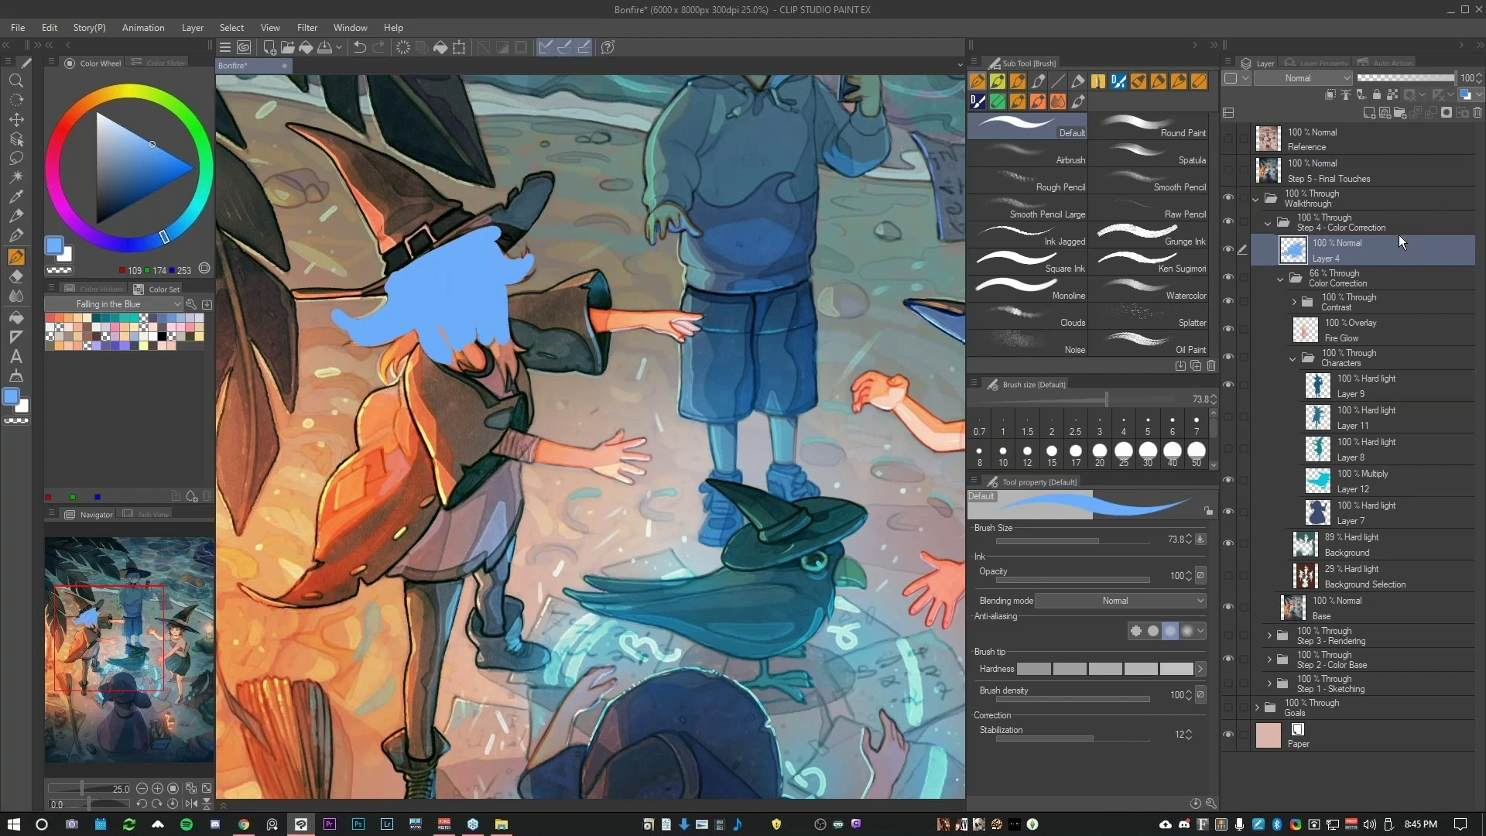
ctrl+click(1297, 257)
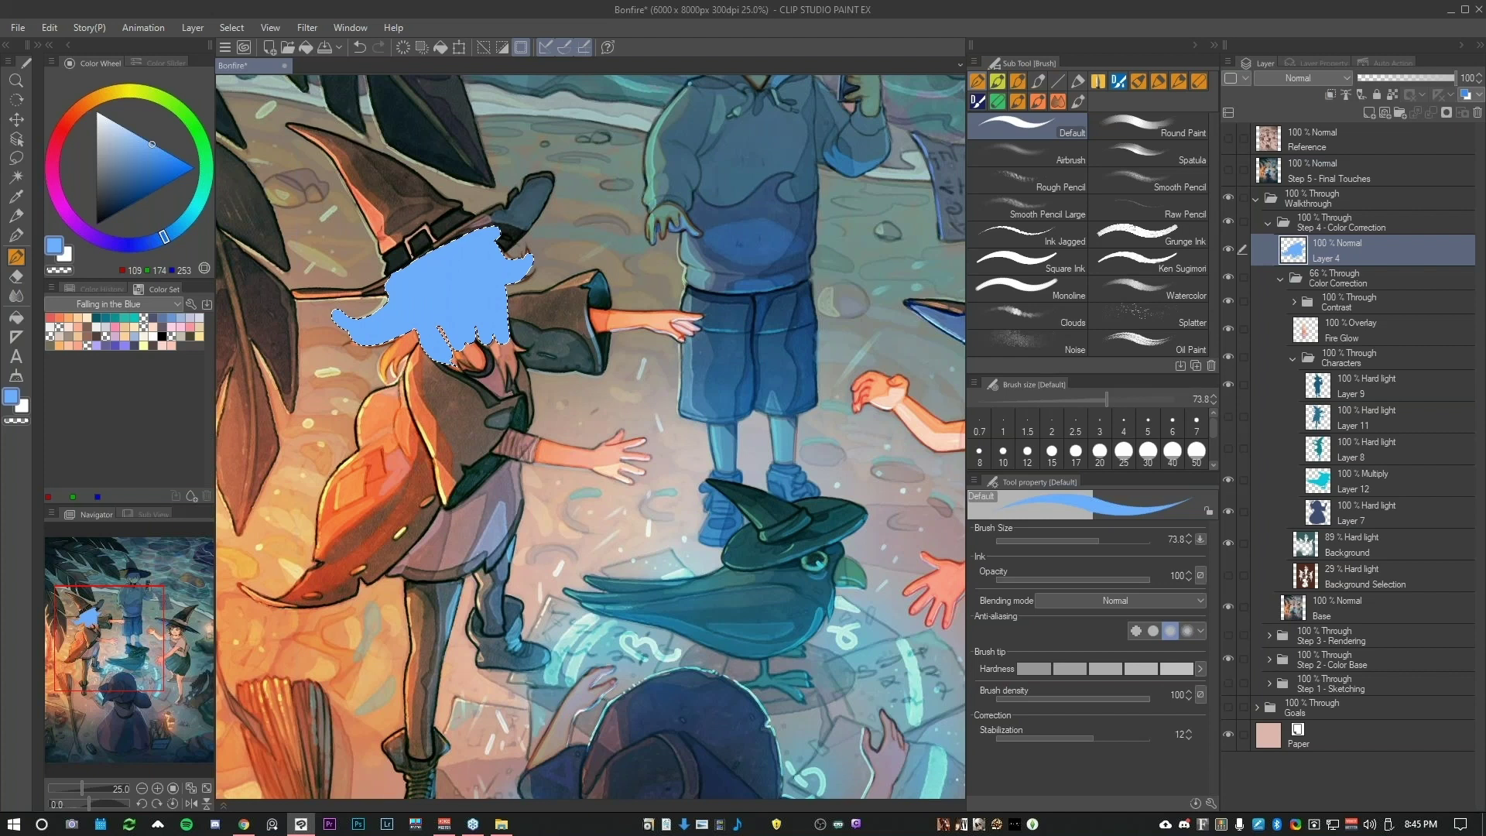
Clear the selection and hide the flat blue hair layer and the Hard light Layer 9.
click(1228, 246)
key(ctrl+d)
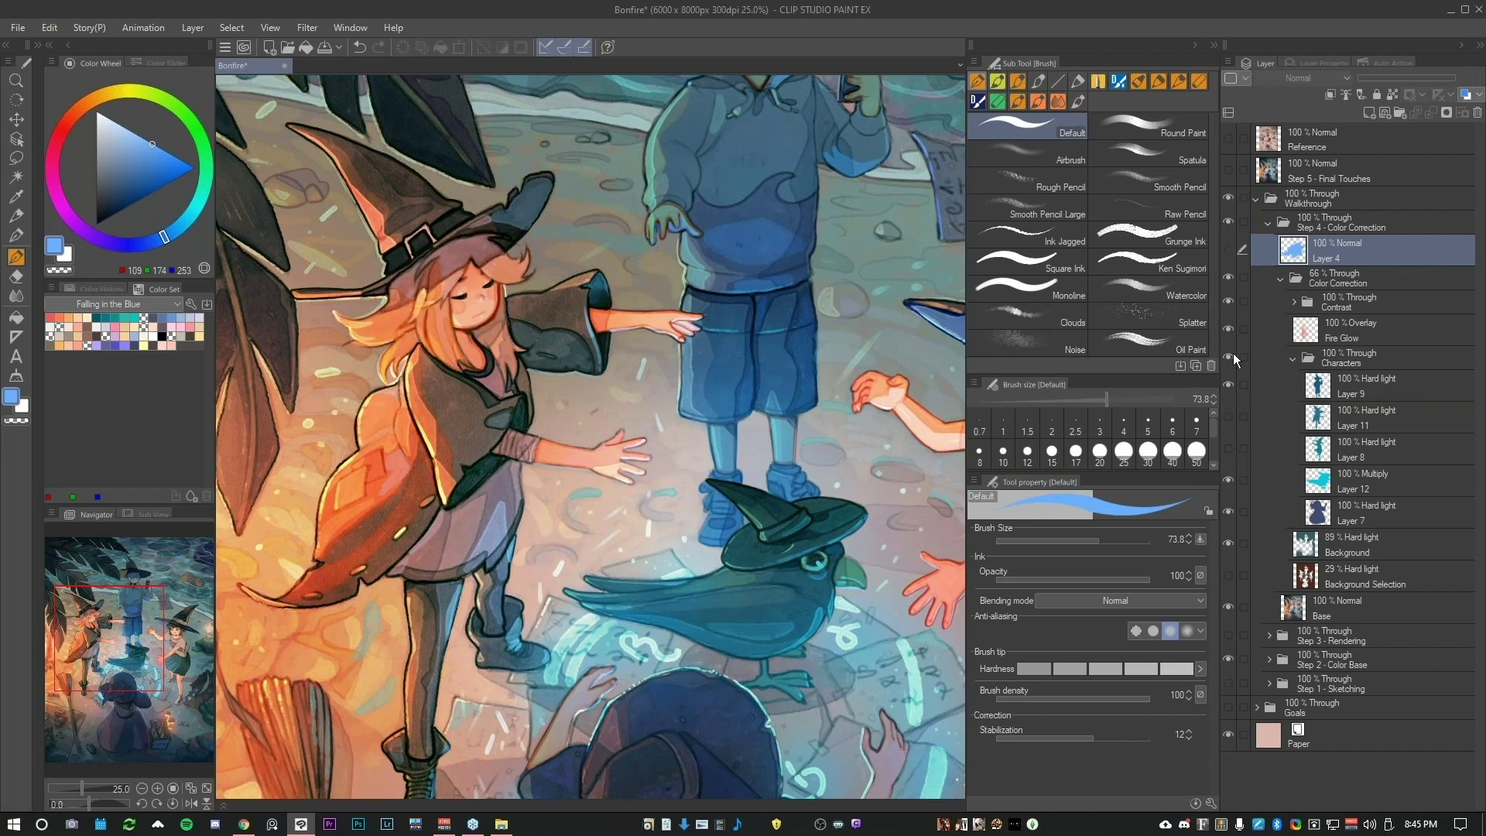
drag(776, 391, 755, 400)
scroll(735, 391, down, 2)
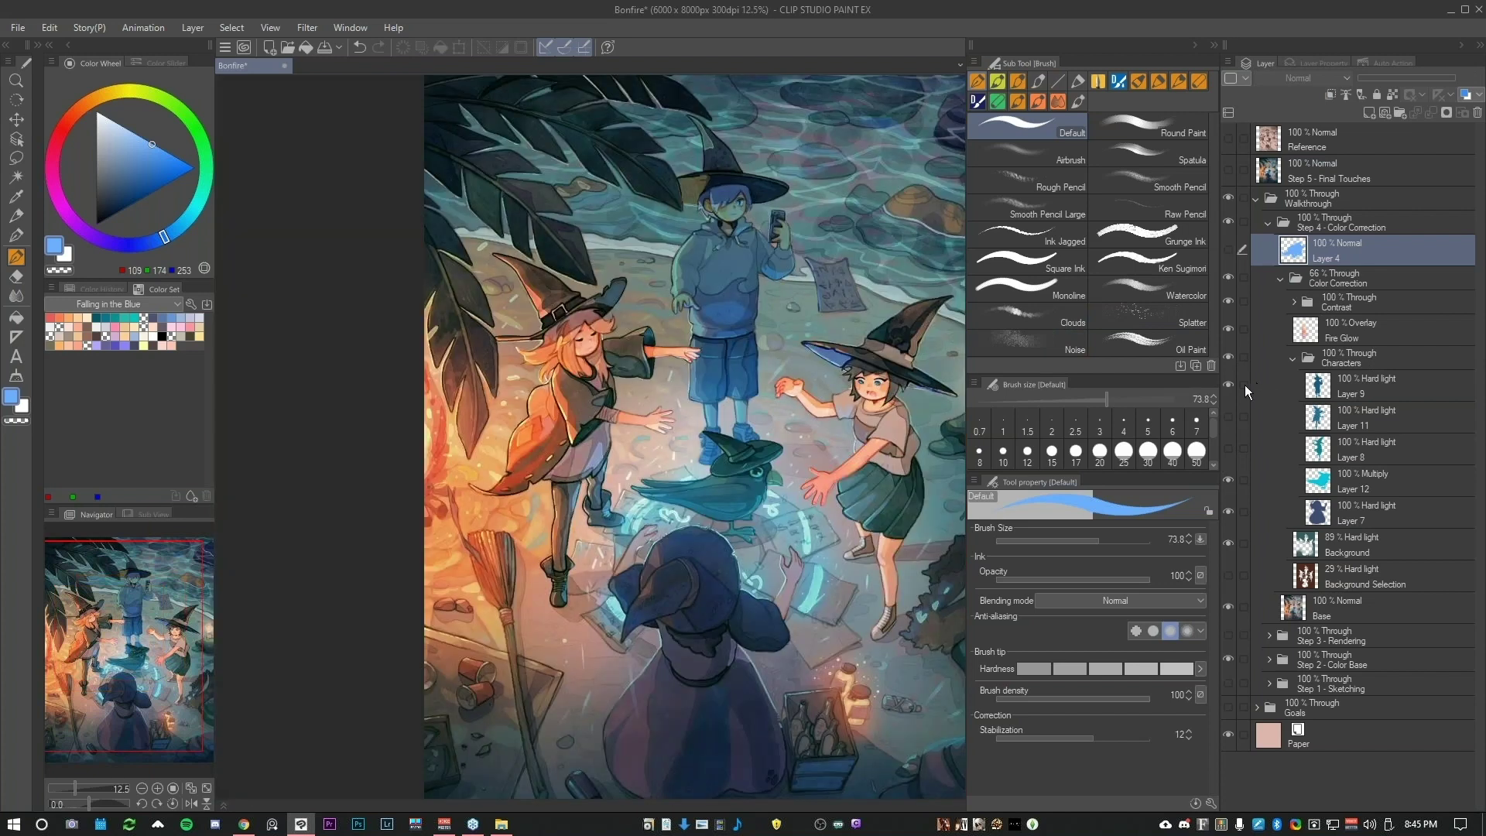
click(1228, 385)
click(1229, 383)
click(1229, 385)
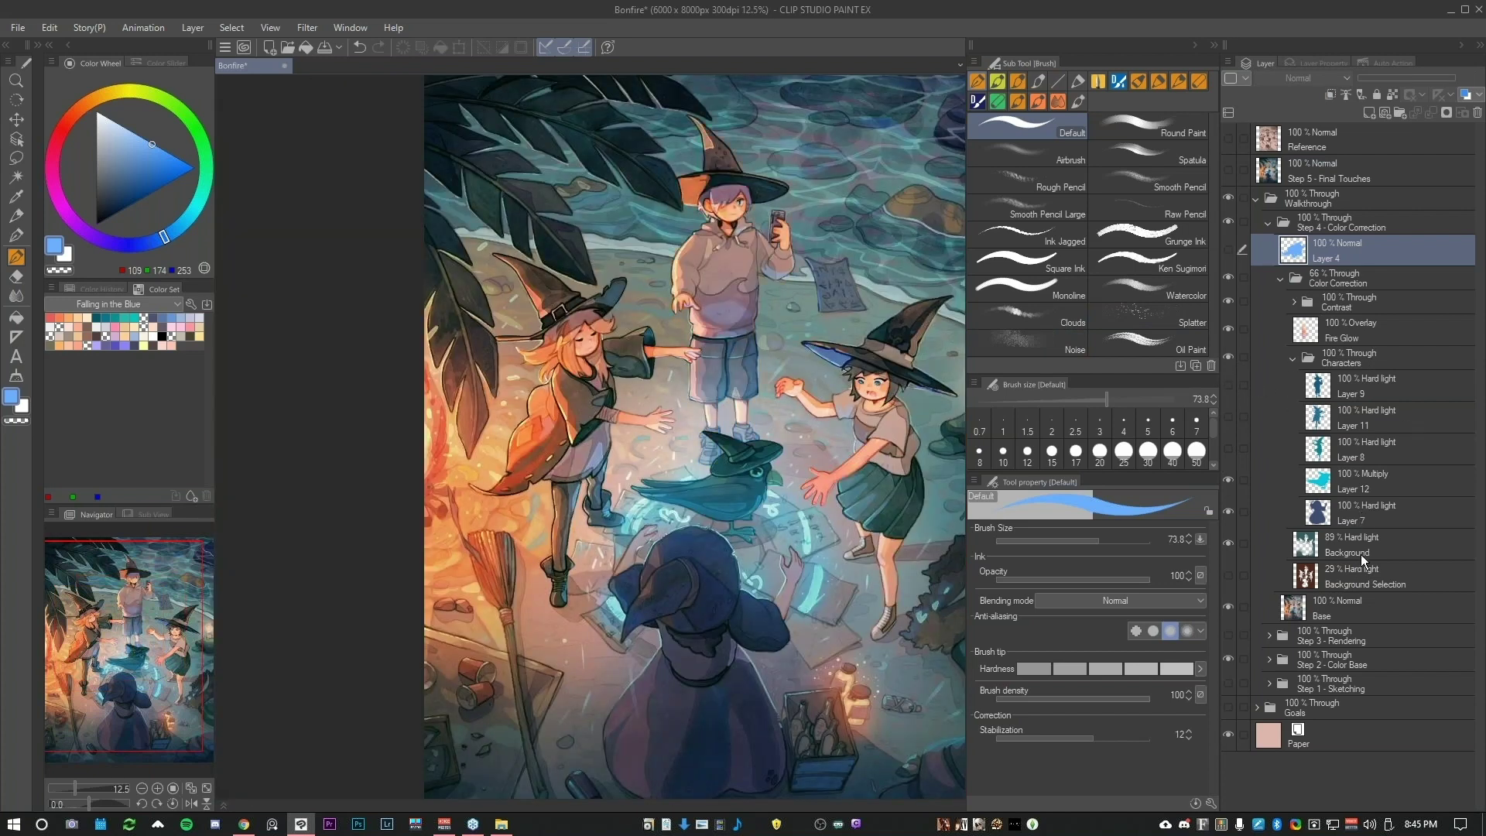
Select the Background Selection layer and compare the illustration with the Background layer hidden and shown.
click(1355, 578)
click(1229, 542)
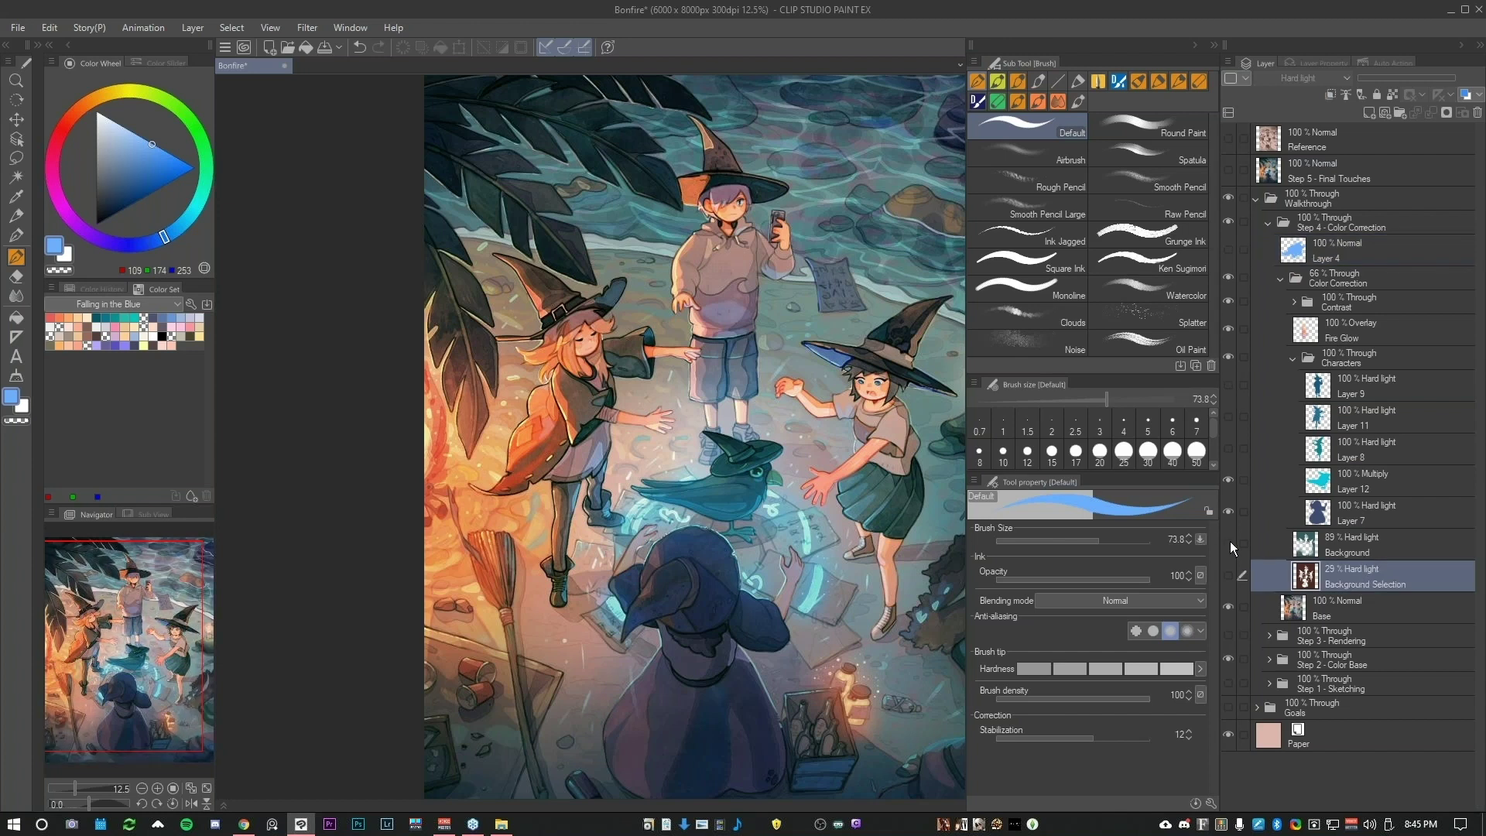
click(1229, 542)
drag(912, 425, 857, 410)
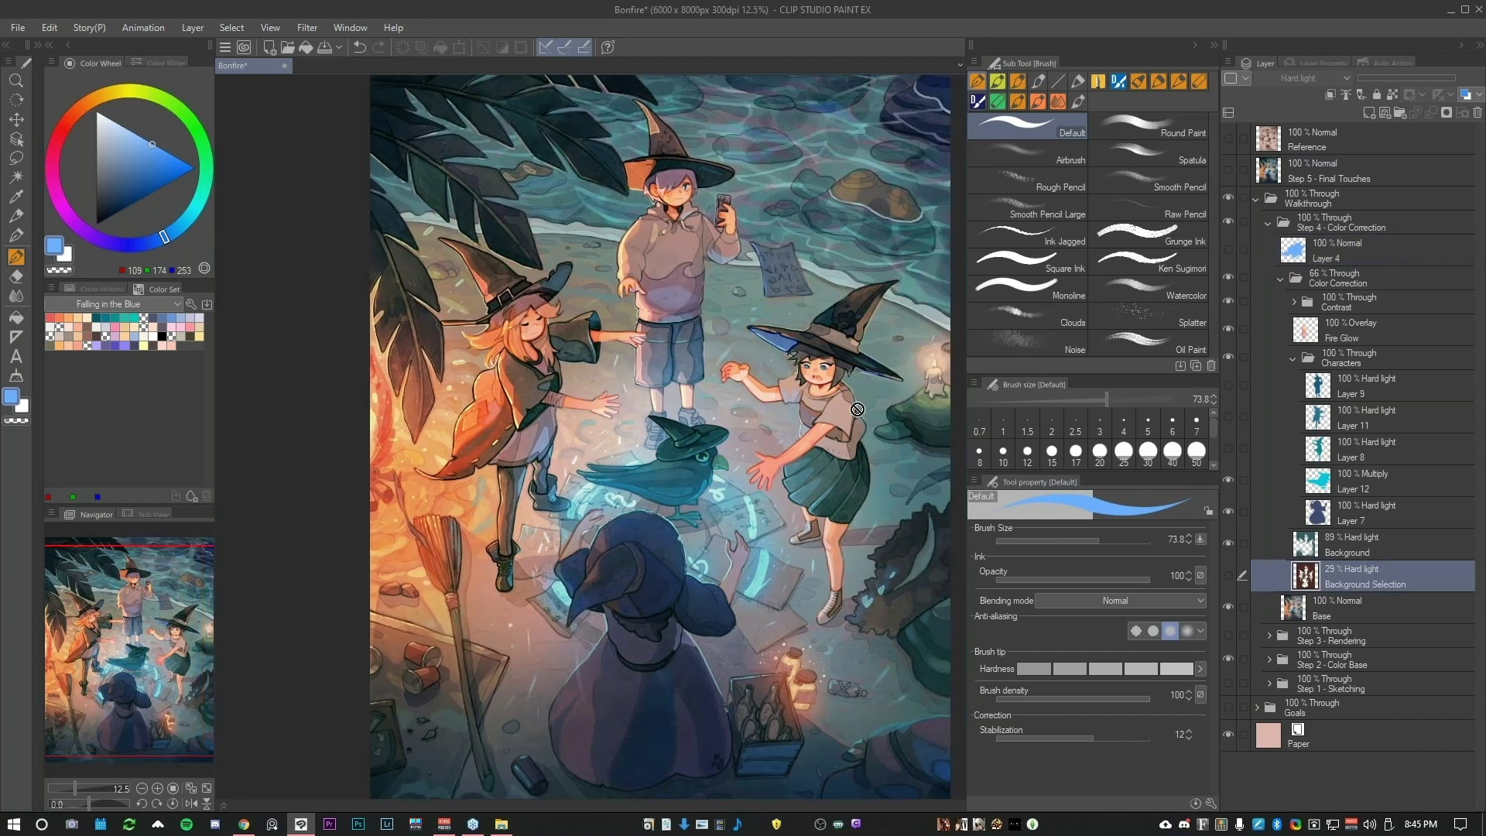
Load the combined silhouettes of the Characters layers as a selection and invert it to cover the background.
ctrl+click(1322, 410)
ctrl+shift+click(1321, 416)
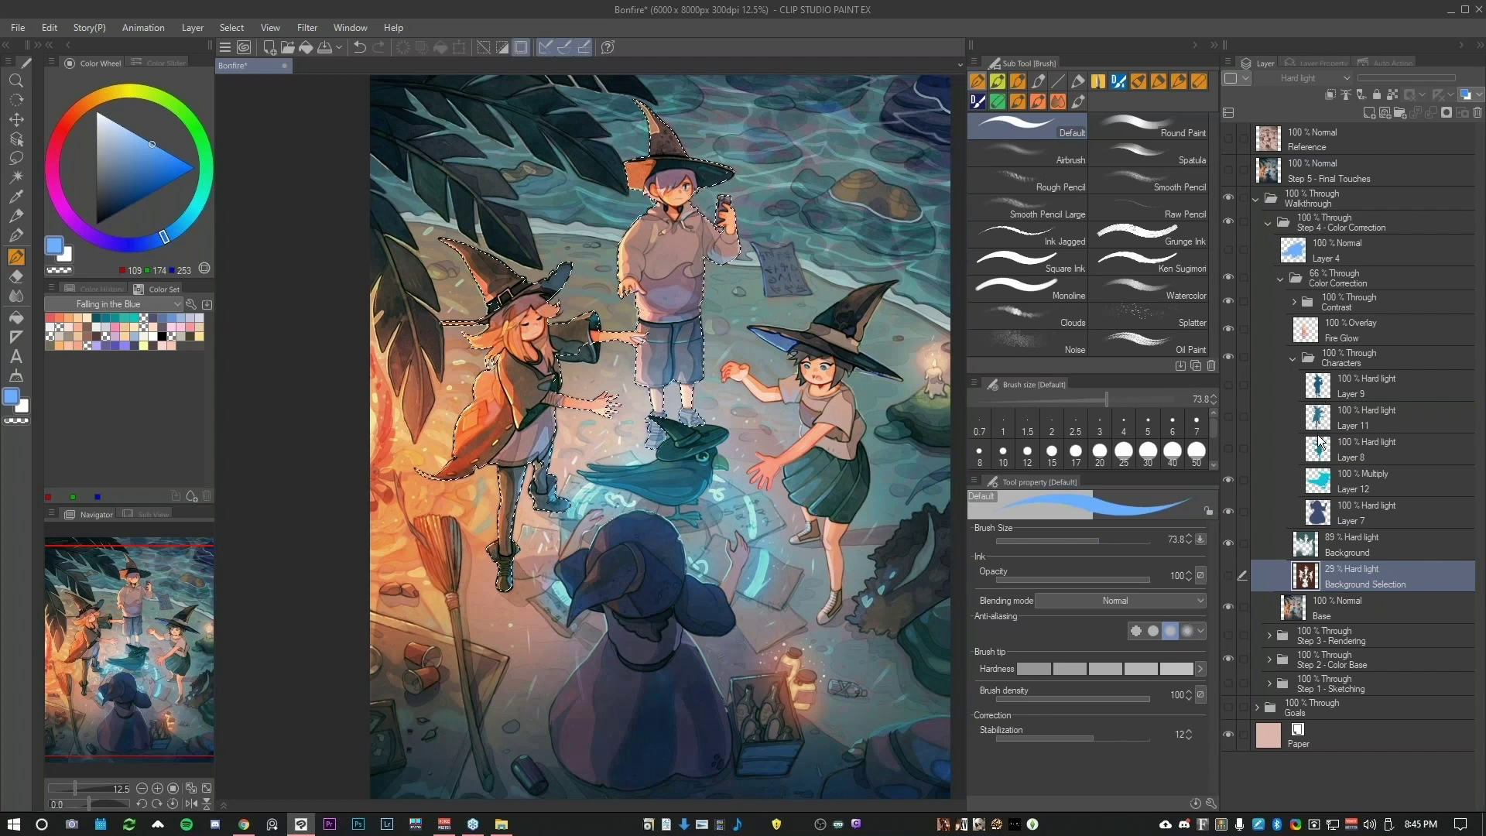
ctrl+shift+click(1322, 449)
ctrl+shift+click(1319, 513)
drag(661, 437, 594, 446)
key(ctrl+shift+i)
Compare the scene with the Background layer hidden and shown, and view that Hard light layer on its own.
click(1230, 545)
click(1230, 544)
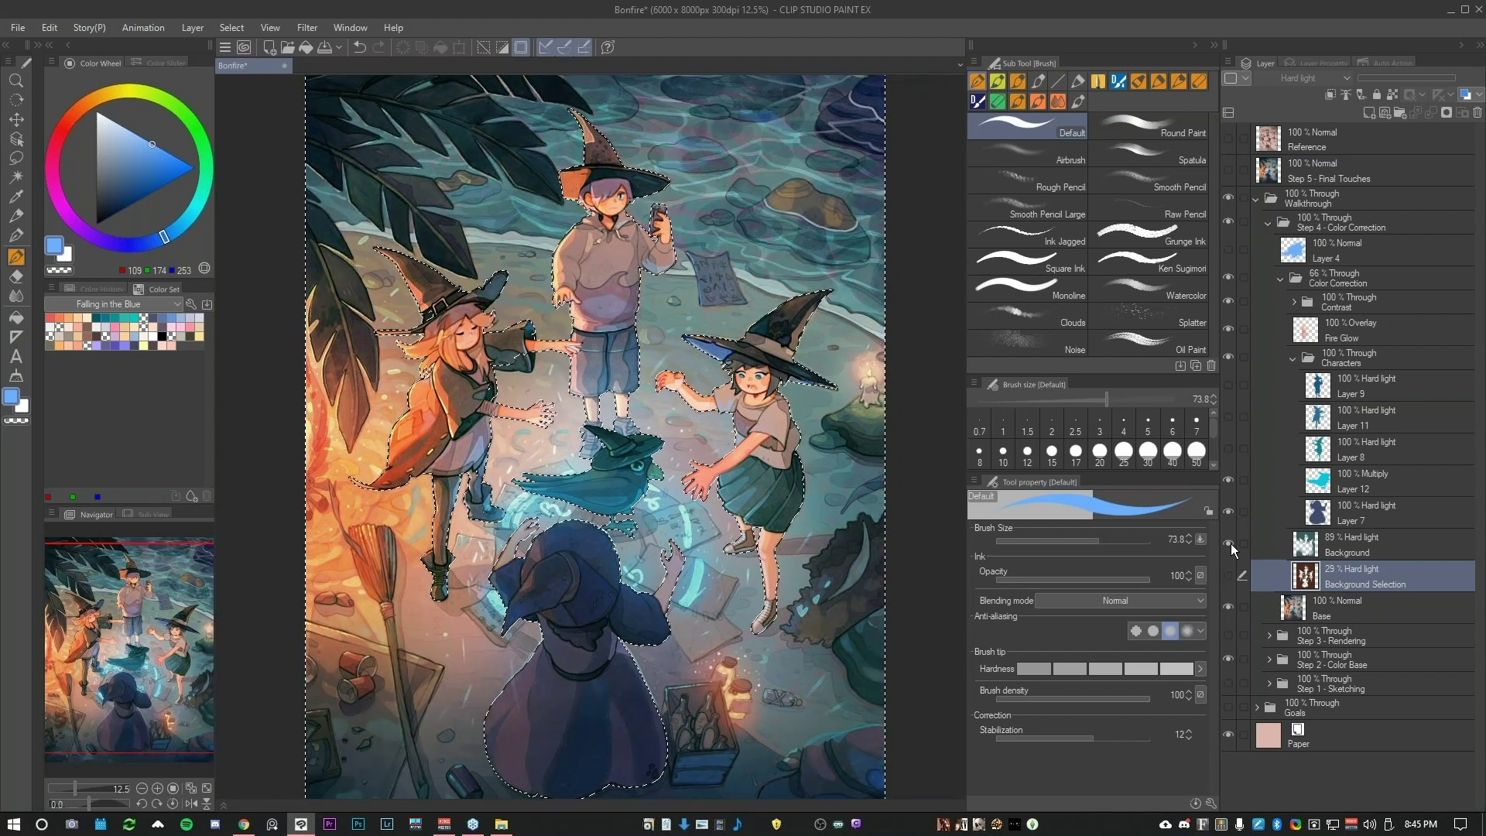
click(1231, 544)
click(1232, 543)
click(1271, 542)
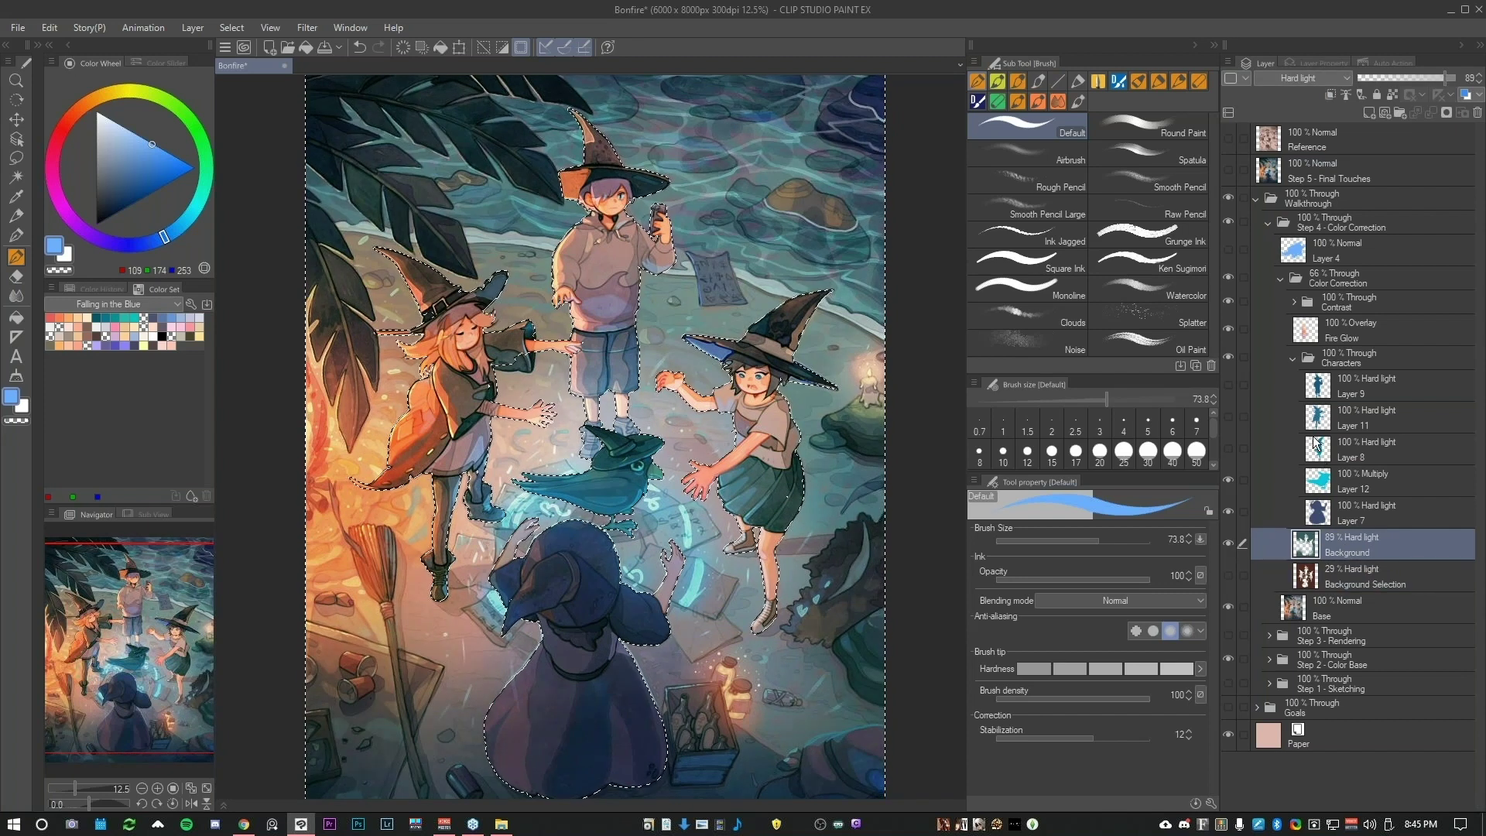
alt+click(1229, 542)
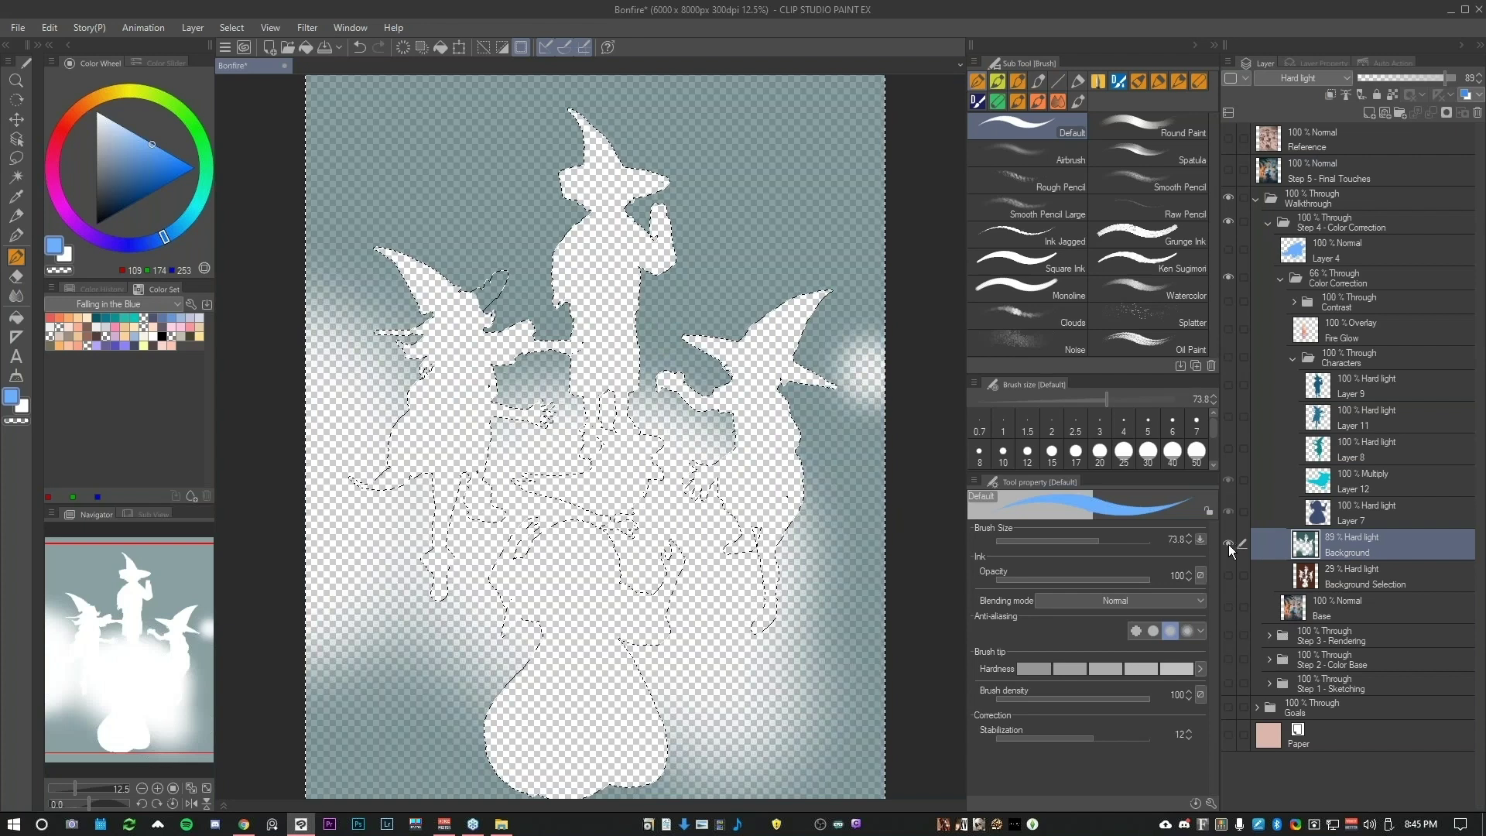
Bring back all visible layers and toggle the Background layer off and on to compare its effect on the full scene.
alt+click(1229, 545)
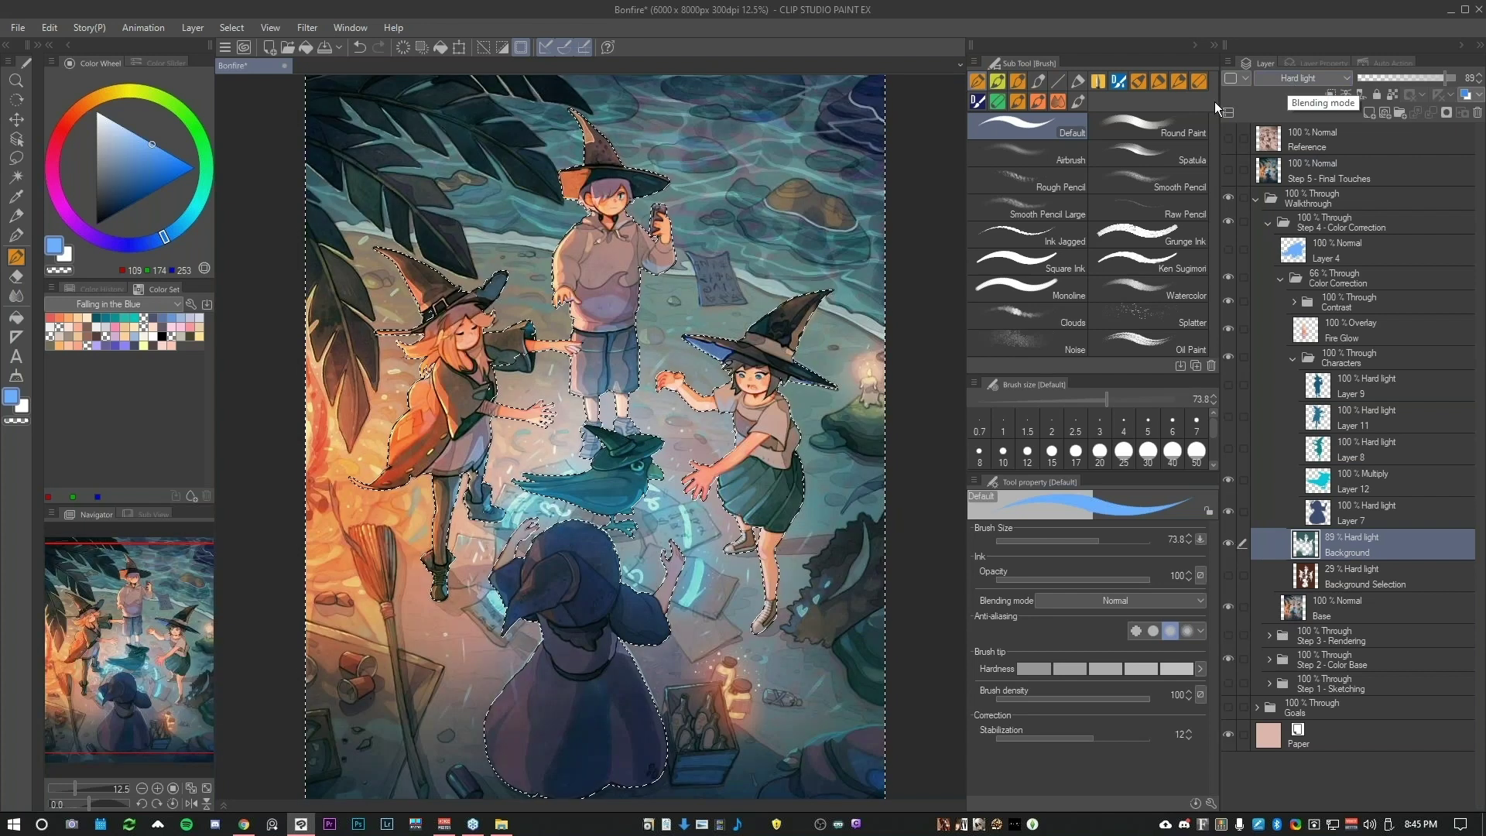
mouse_move(588, 418)
mouse_down()
mouse_move(573, 469)
mouse_move(568, 437)
mouse_up()
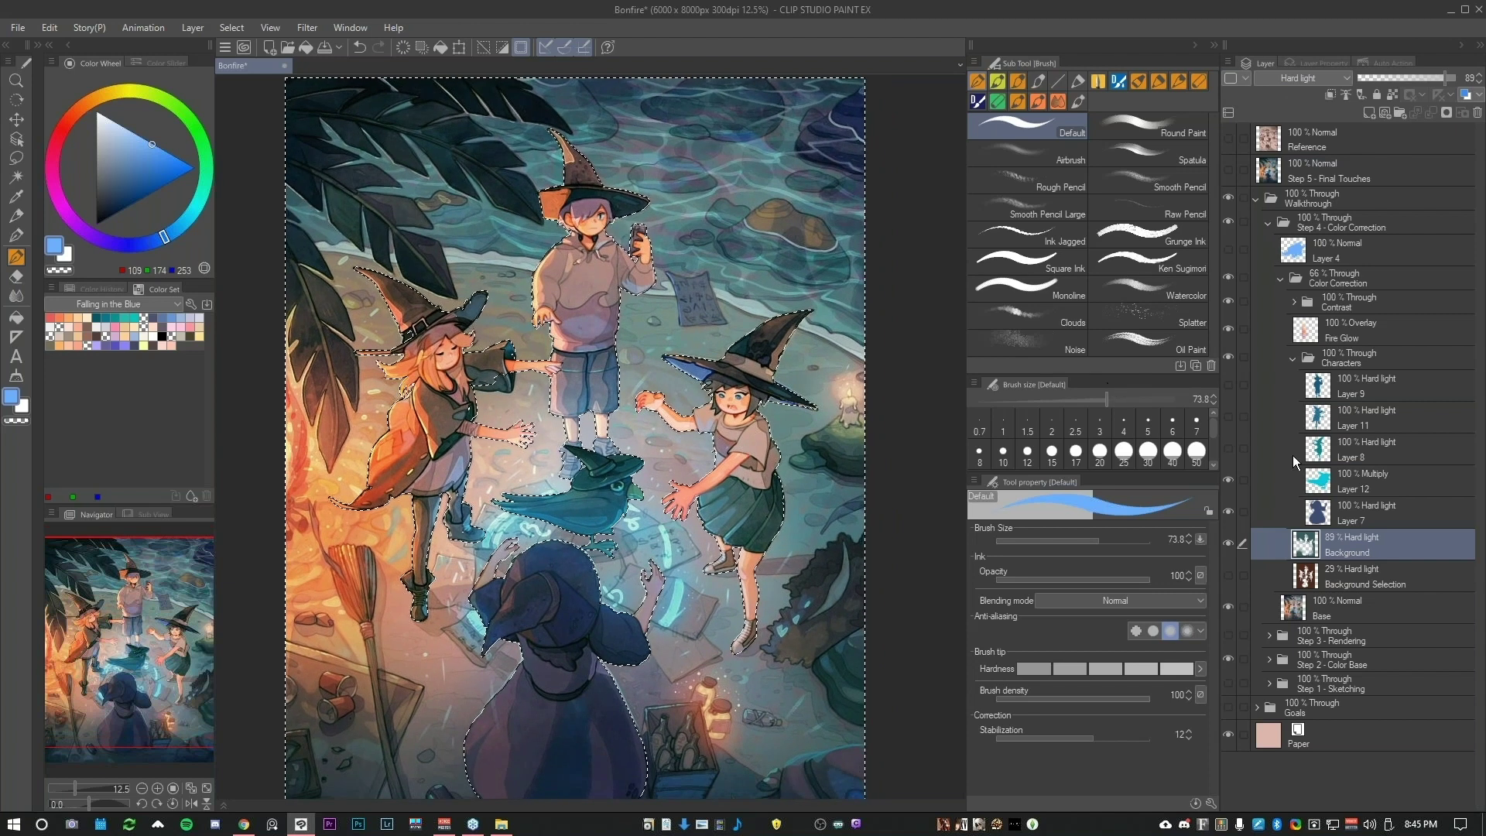
click(1228, 543)
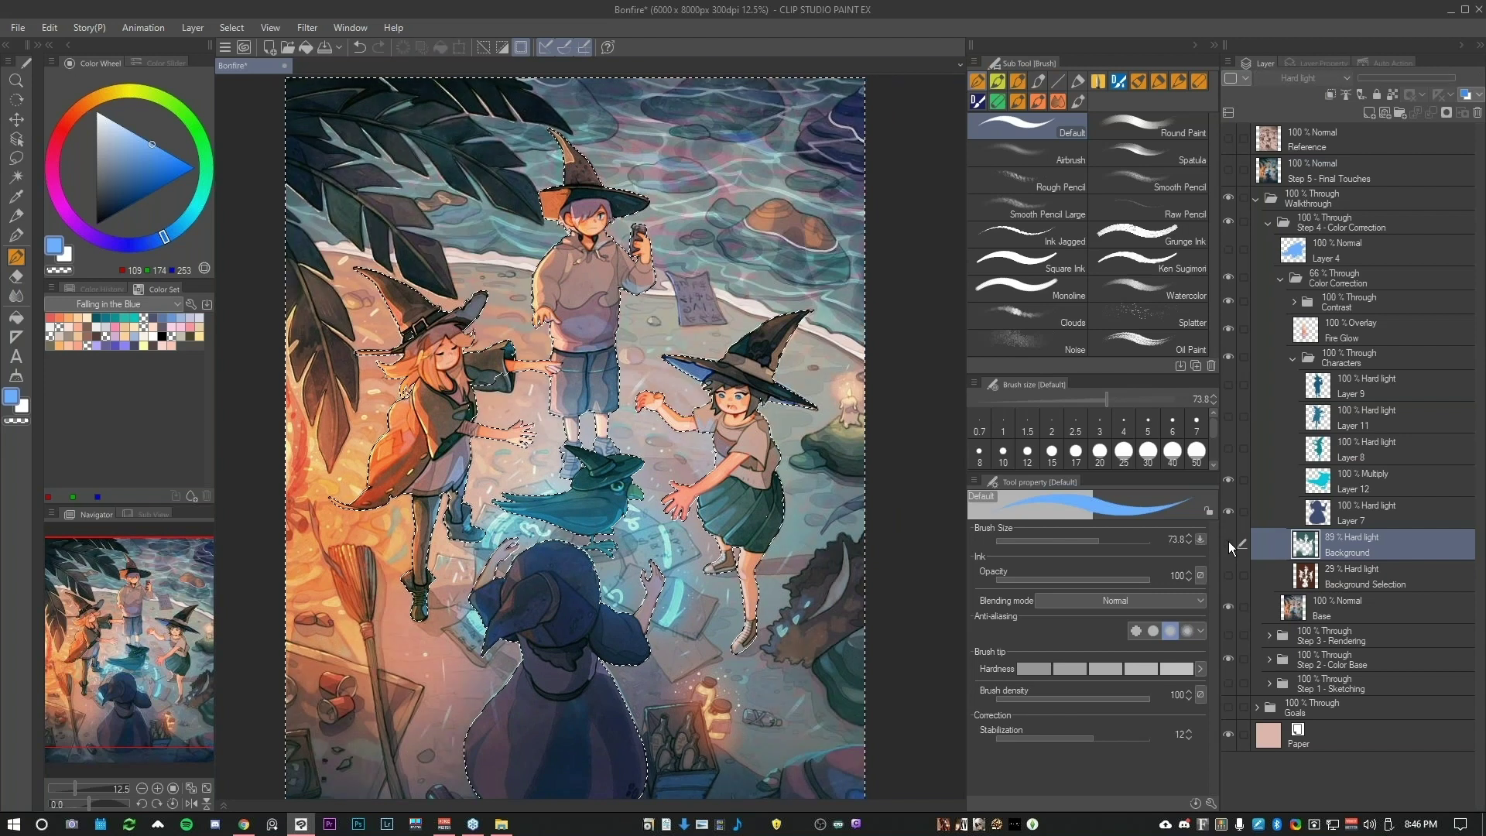
click(1229, 543)
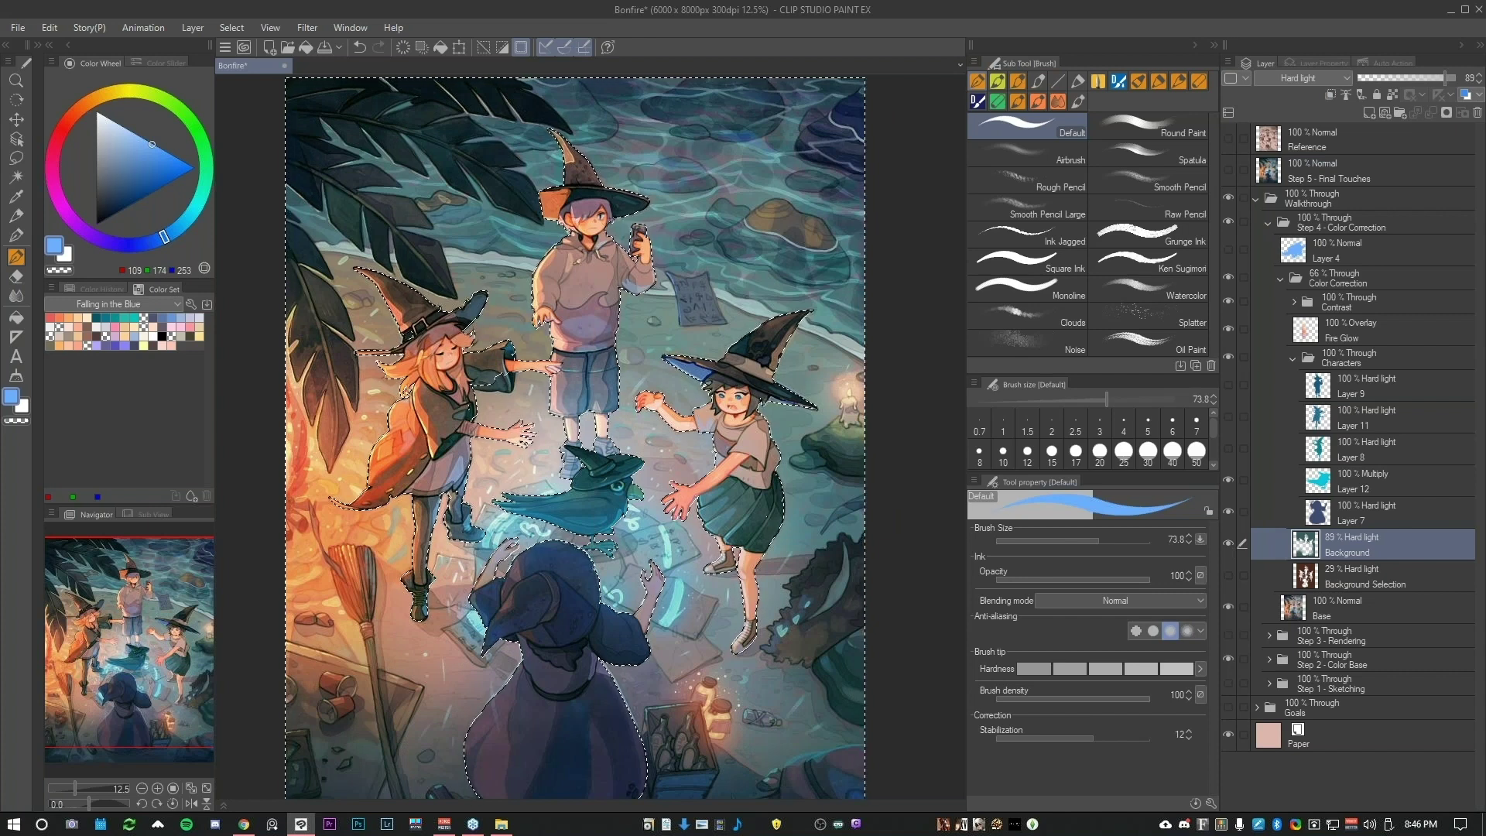
Load the foreground witch's silhouette from Layer 7 as a selection and compare her with that Hard light layer hidden and shown.
ctrl+click(1315, 517)
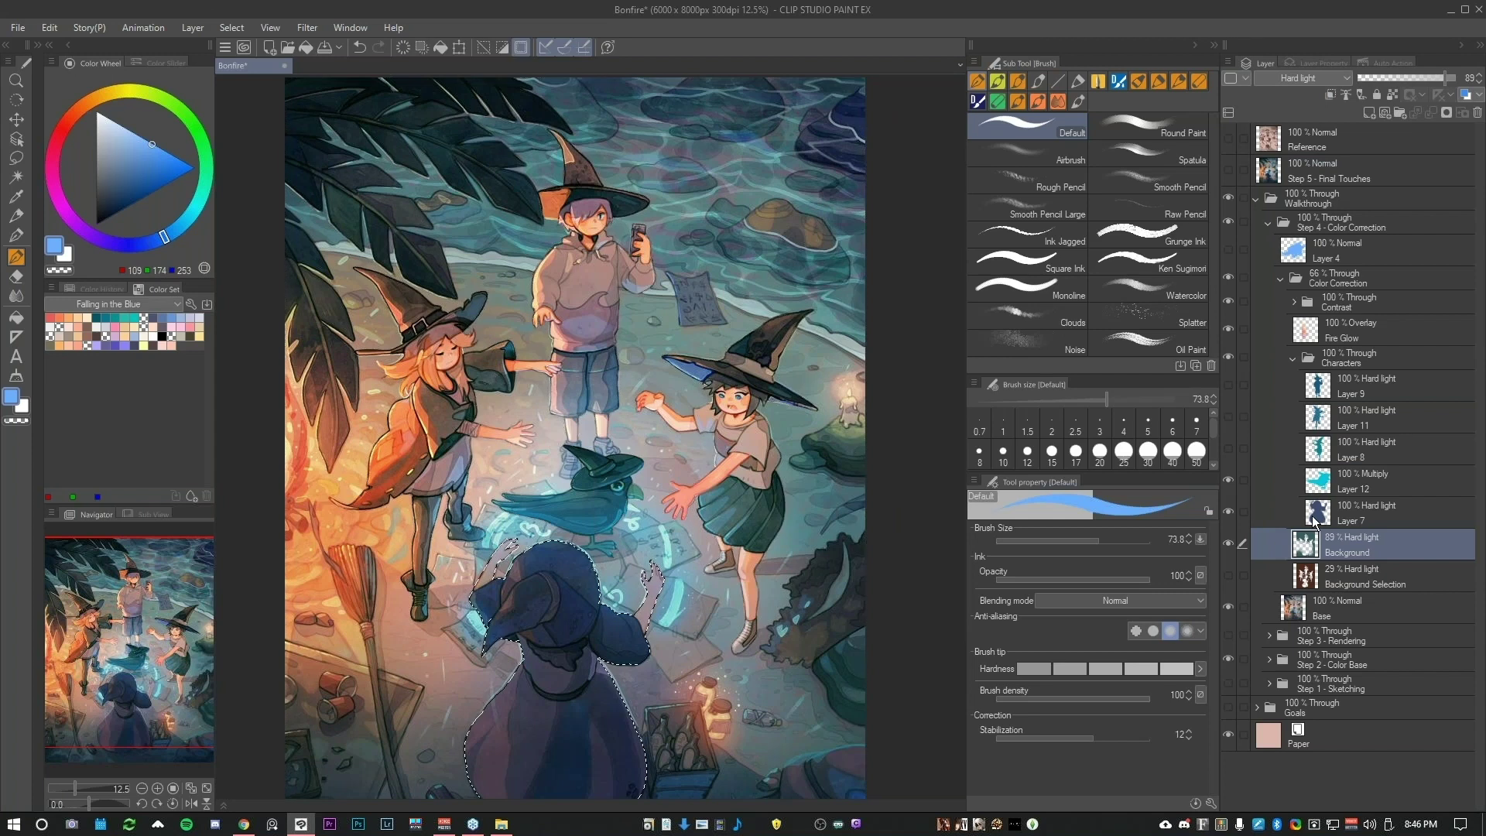
drag(782, 551, 753, 499)
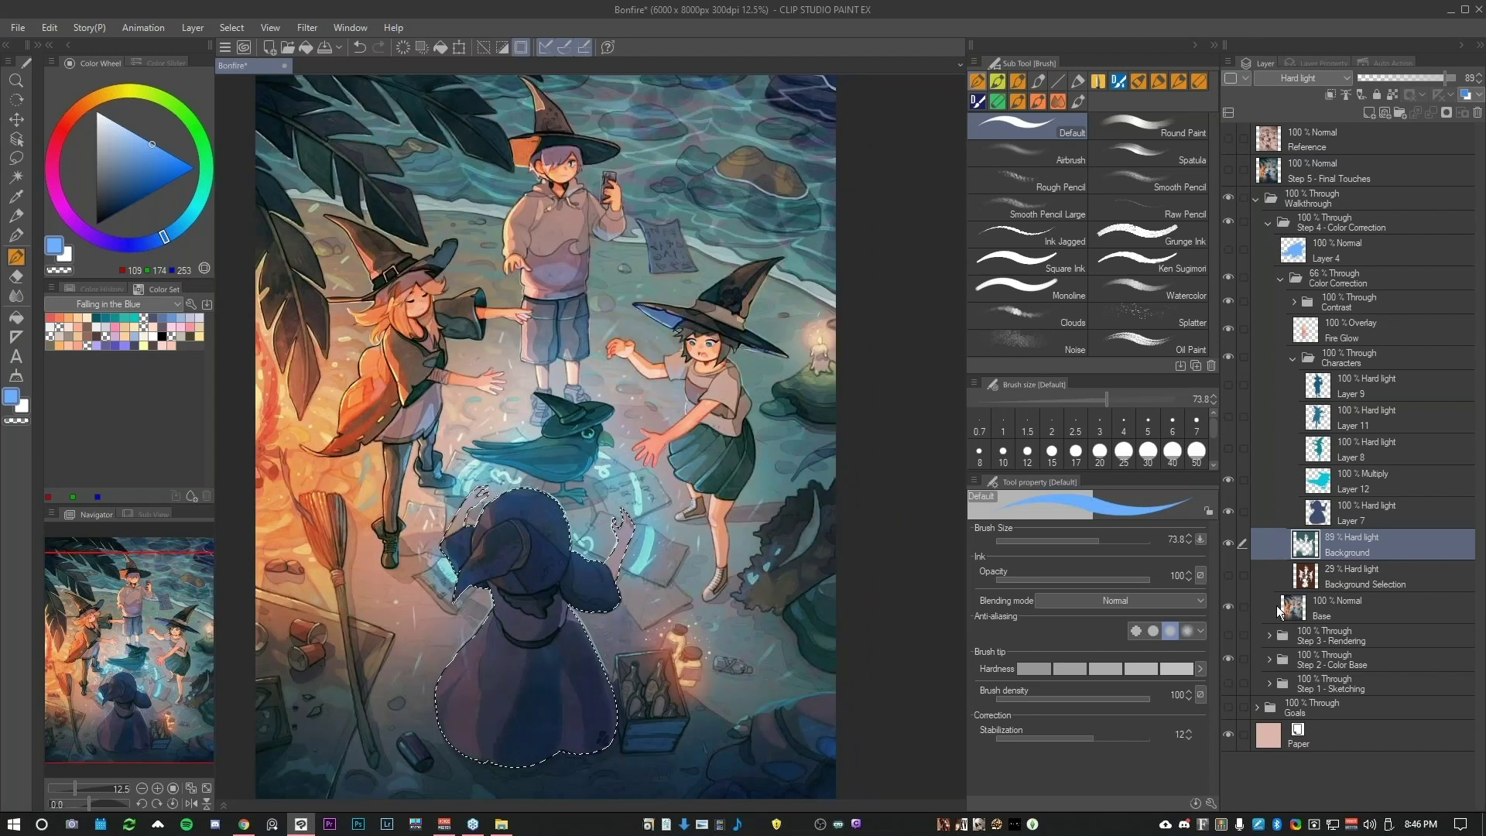
click(1339, 514)
click(1228, 513)
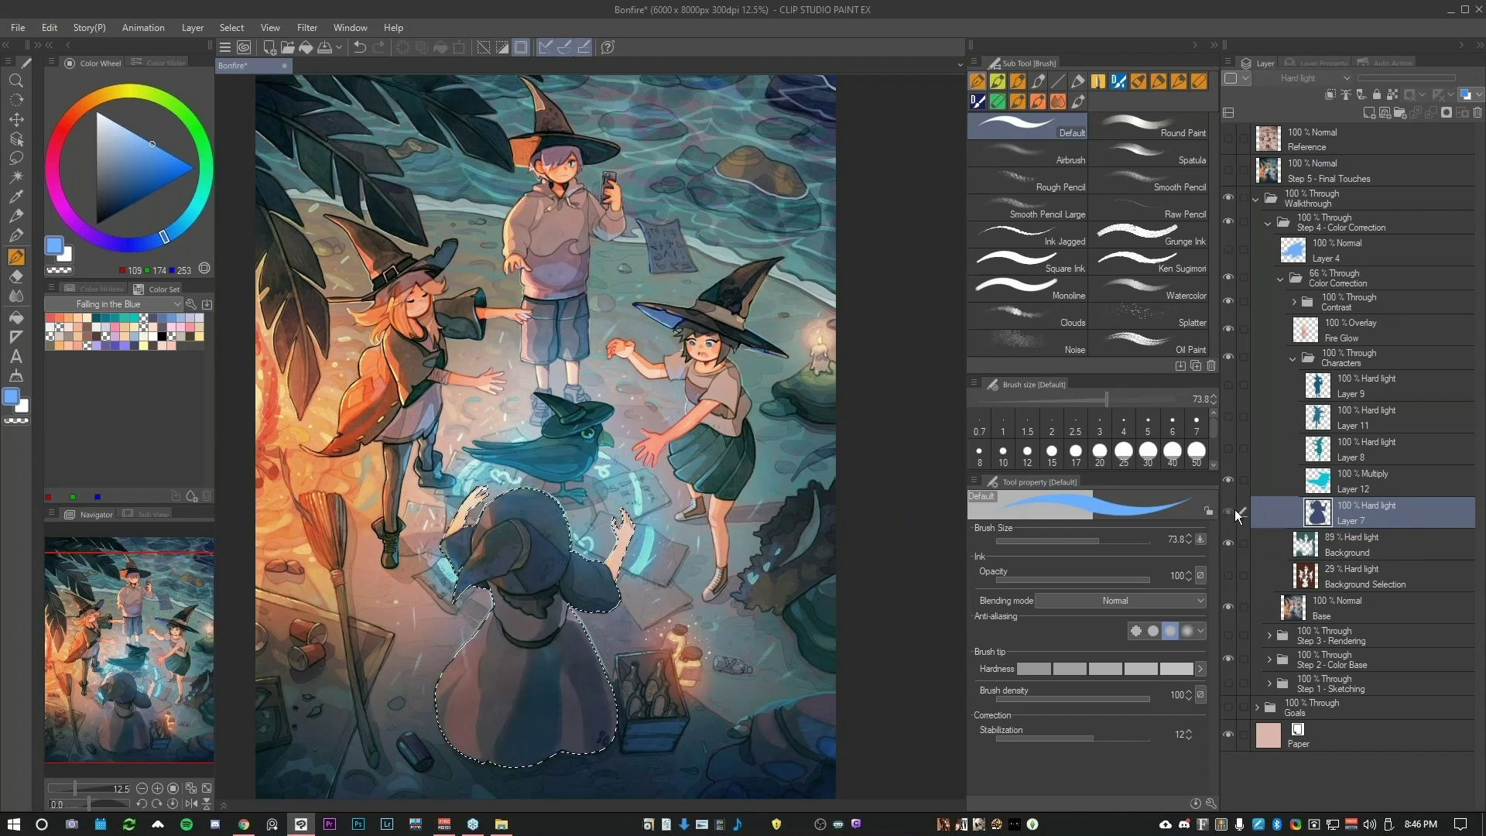
click(1230, 513)
Compare the bird with the Multiply Layer 12 hidden and shown, leaving the layer visible.
click(1229, 481)
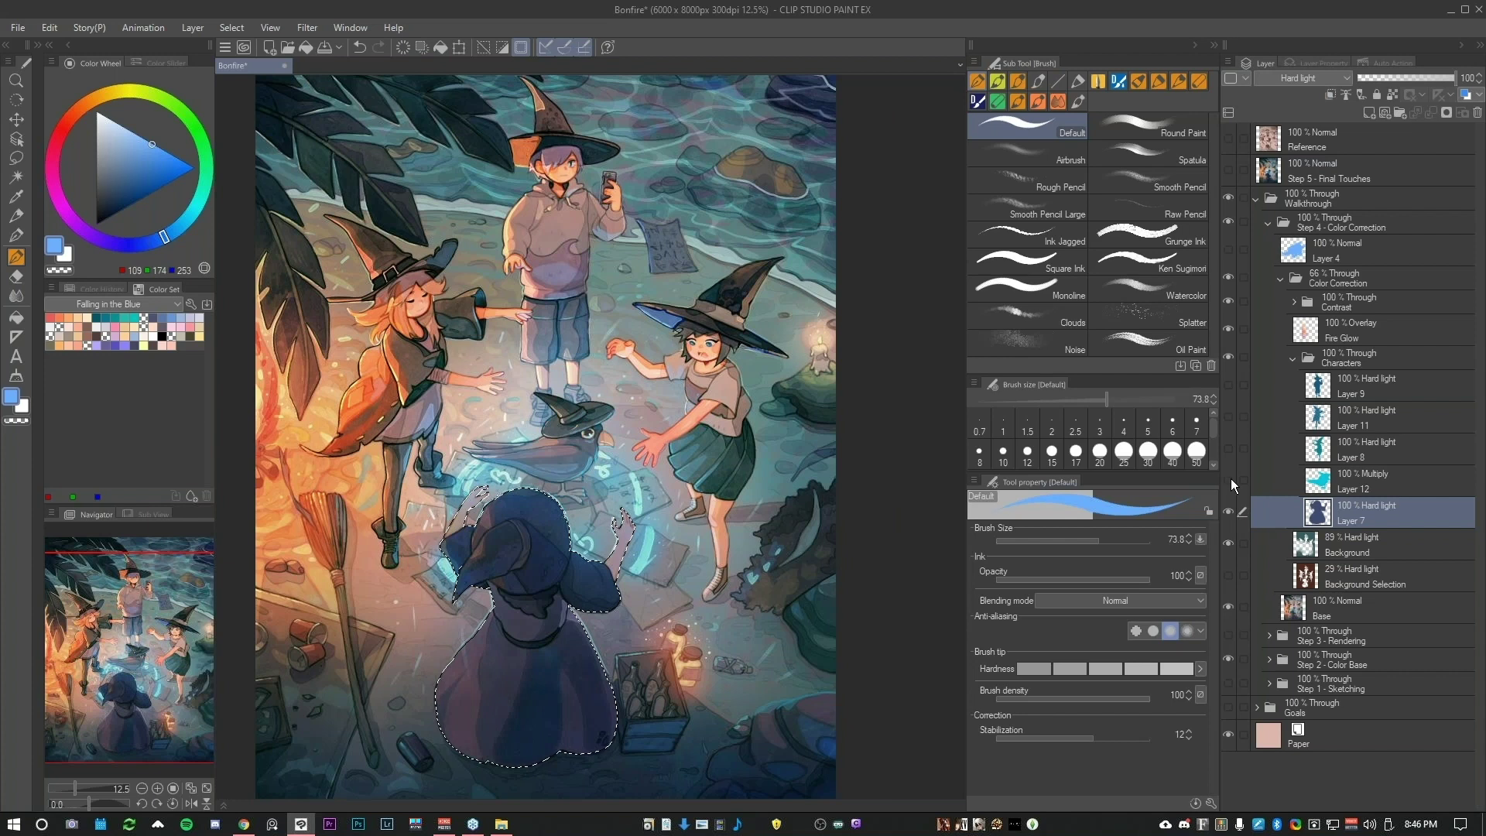
click(1230, 480)
click(1230, 480)
click(1230, 480)
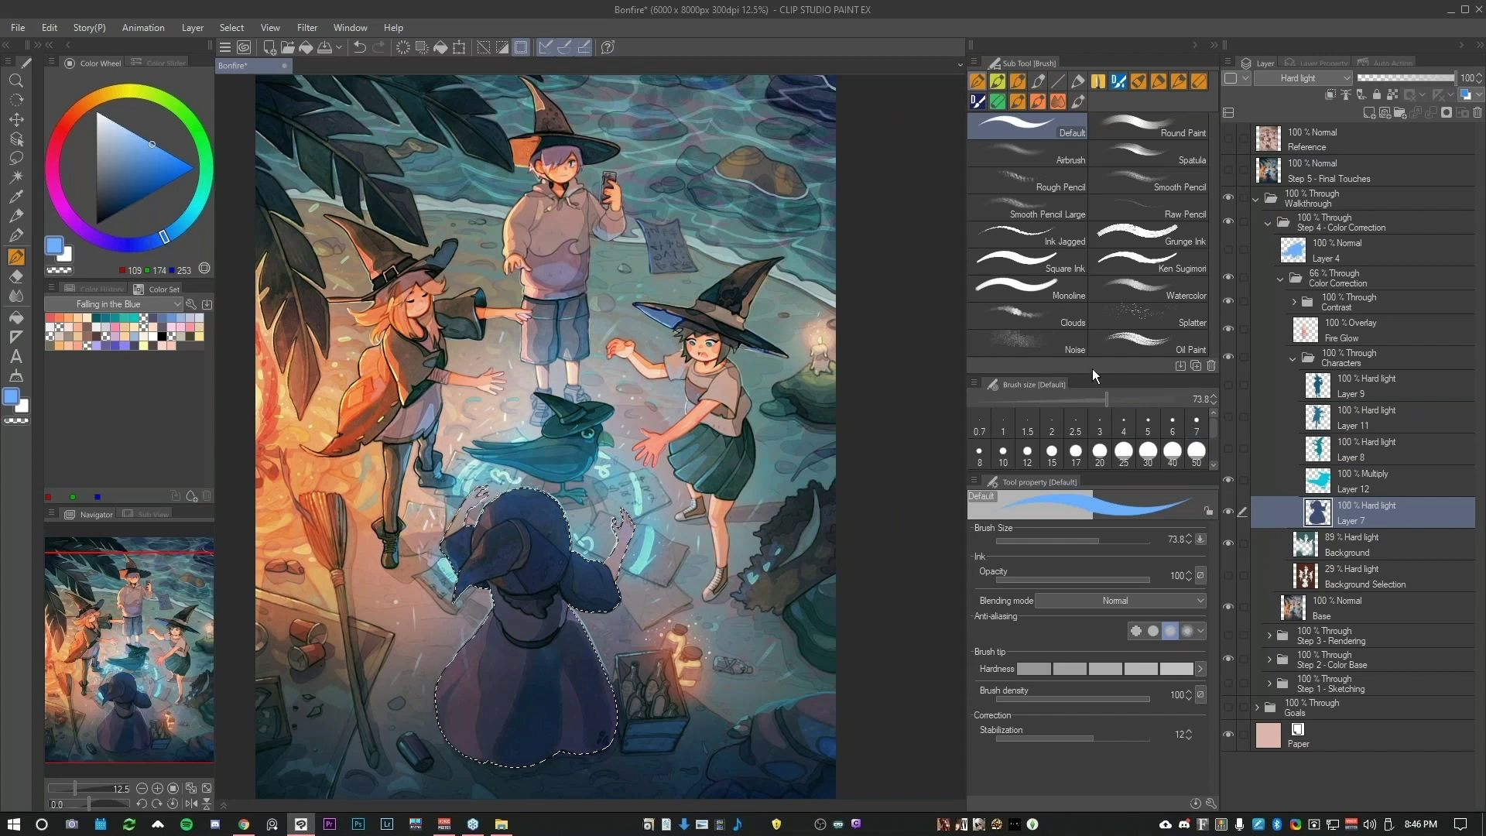
Collapse the Characters folder, expand Contrast, and load the Global Characters Contrast layer's mask as a selection.
click(1294, 356)
click(1294, 302)
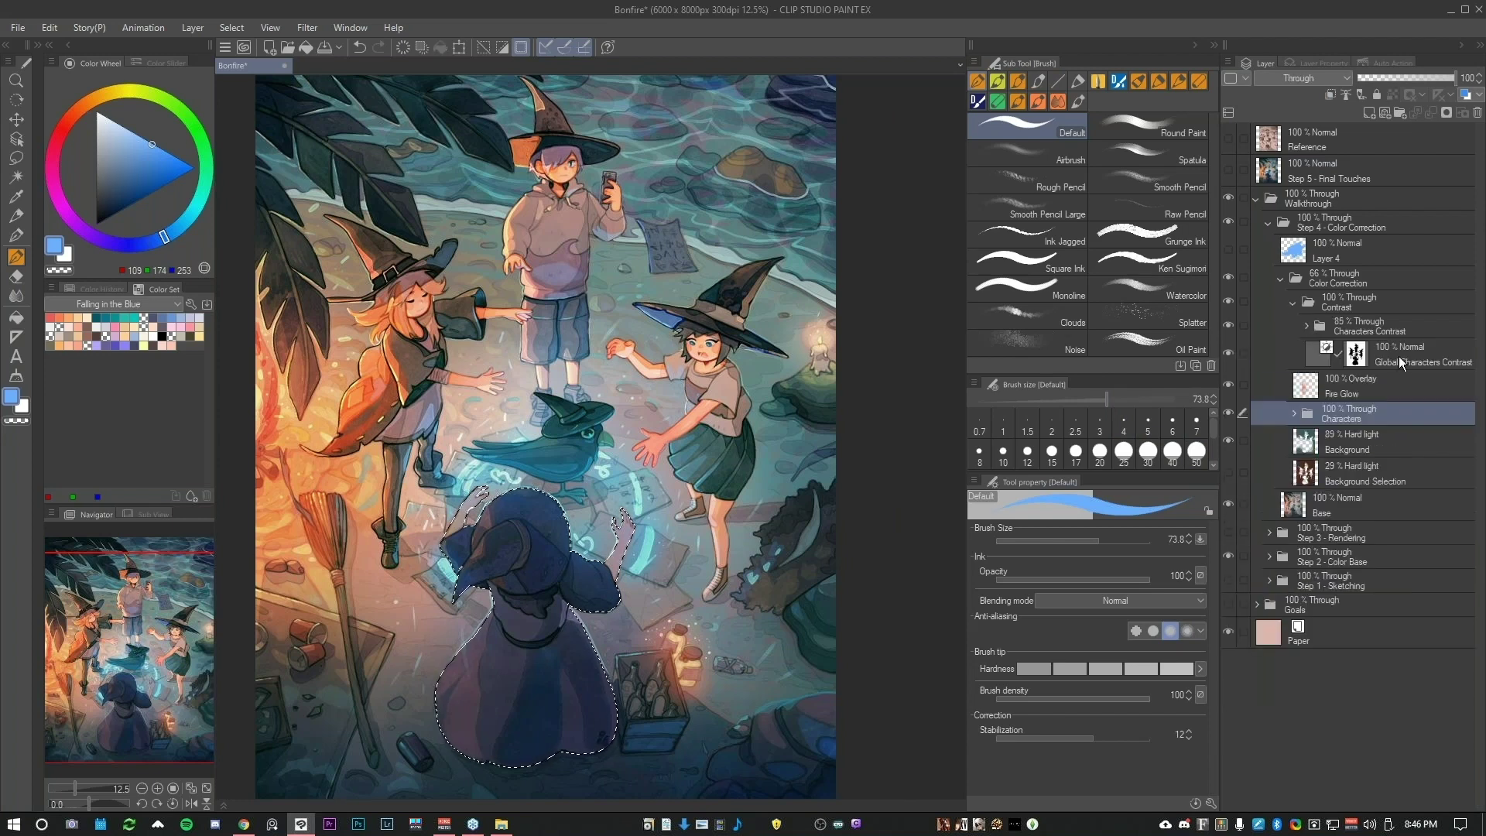
click(1399, 364)
ctrl+click(1361, 356)
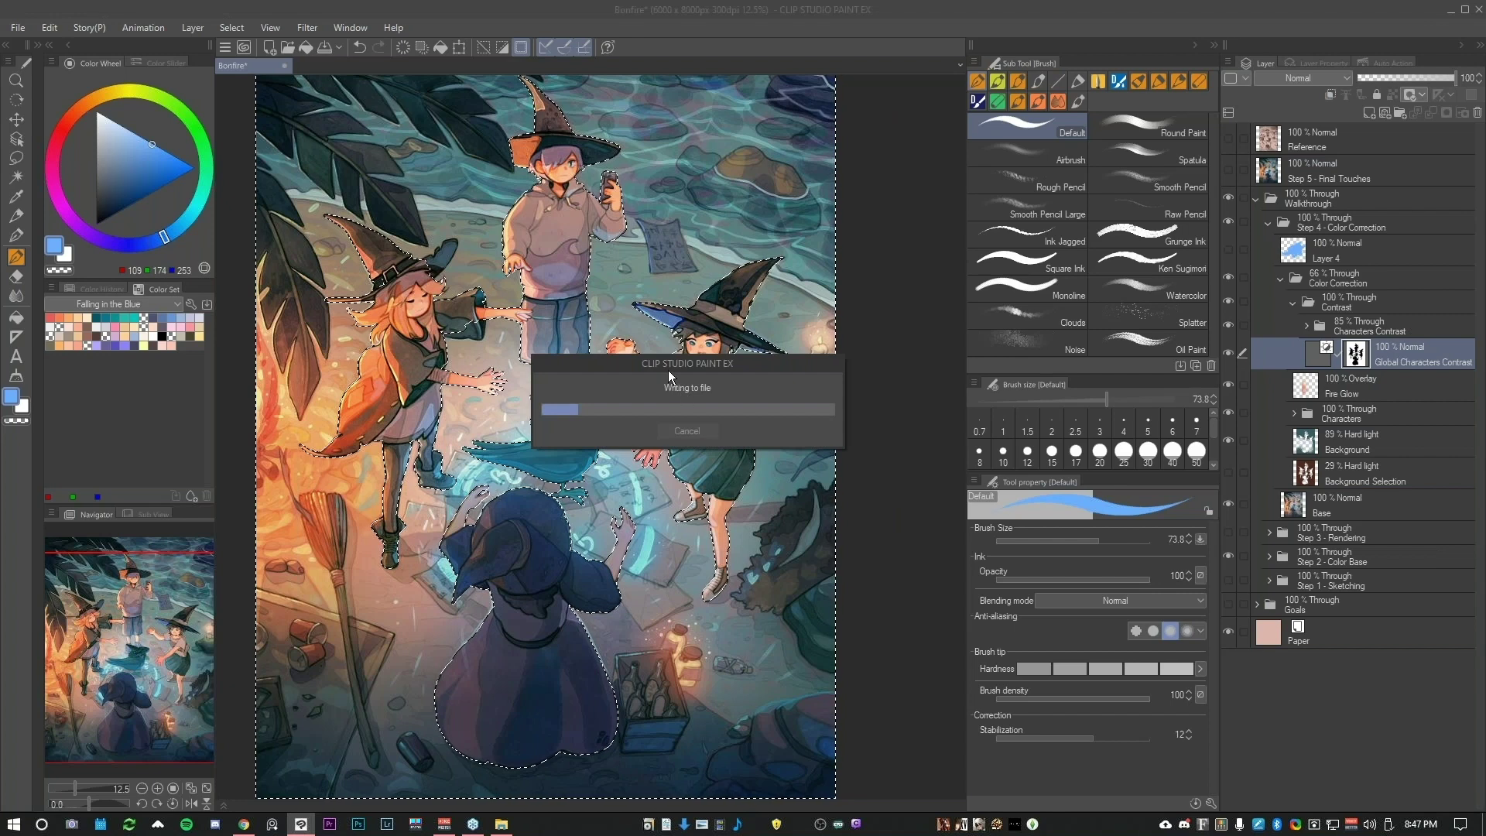
Try to close the program window while it is stuck writing to file.
drag(676, 365, 630, 342)
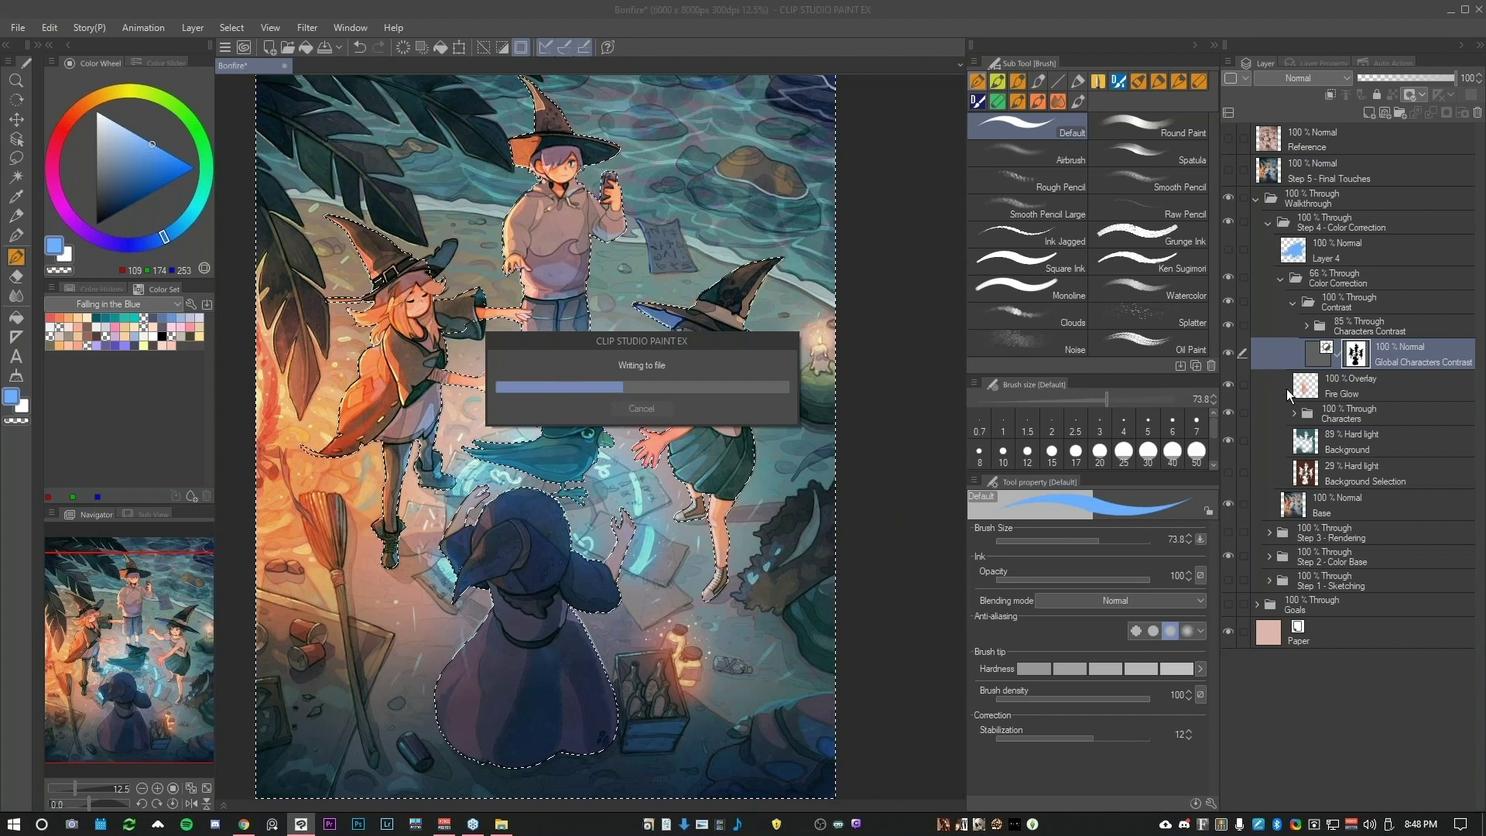
drag(652, 350, 606, 304)
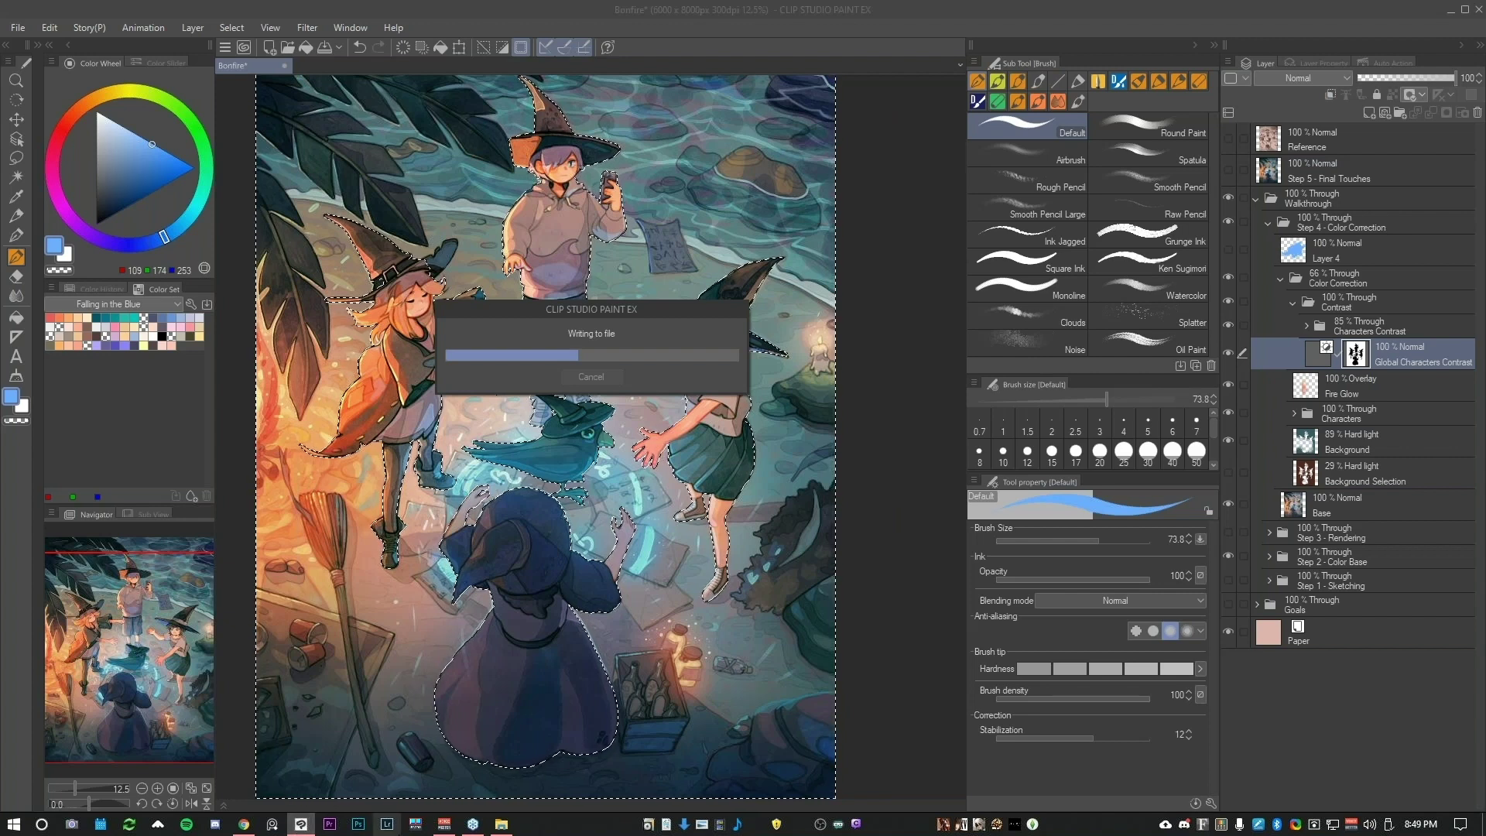
right_click(313, 823)
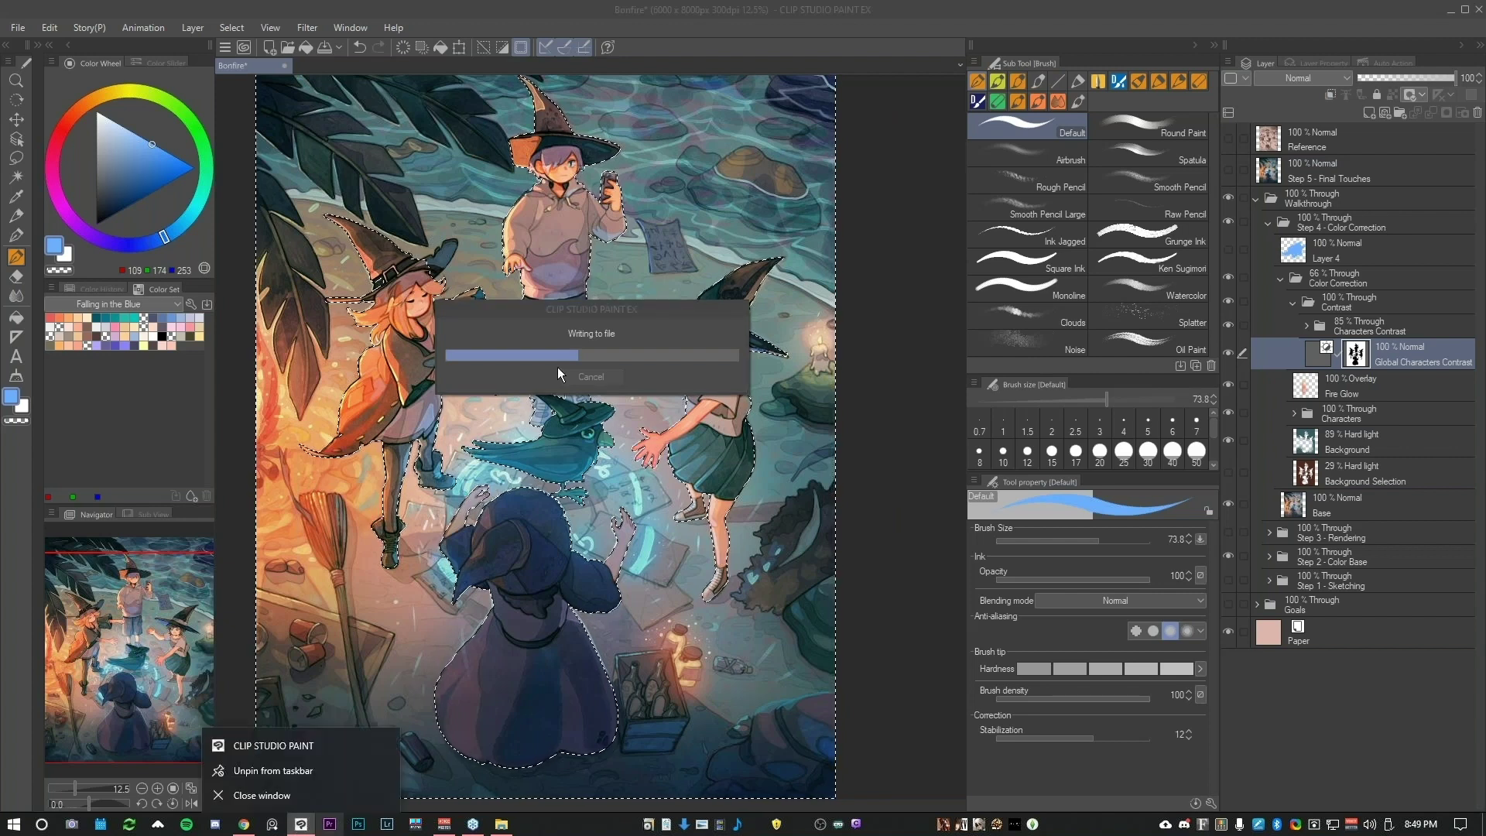
click(656, 319)
right_click(298, 823)
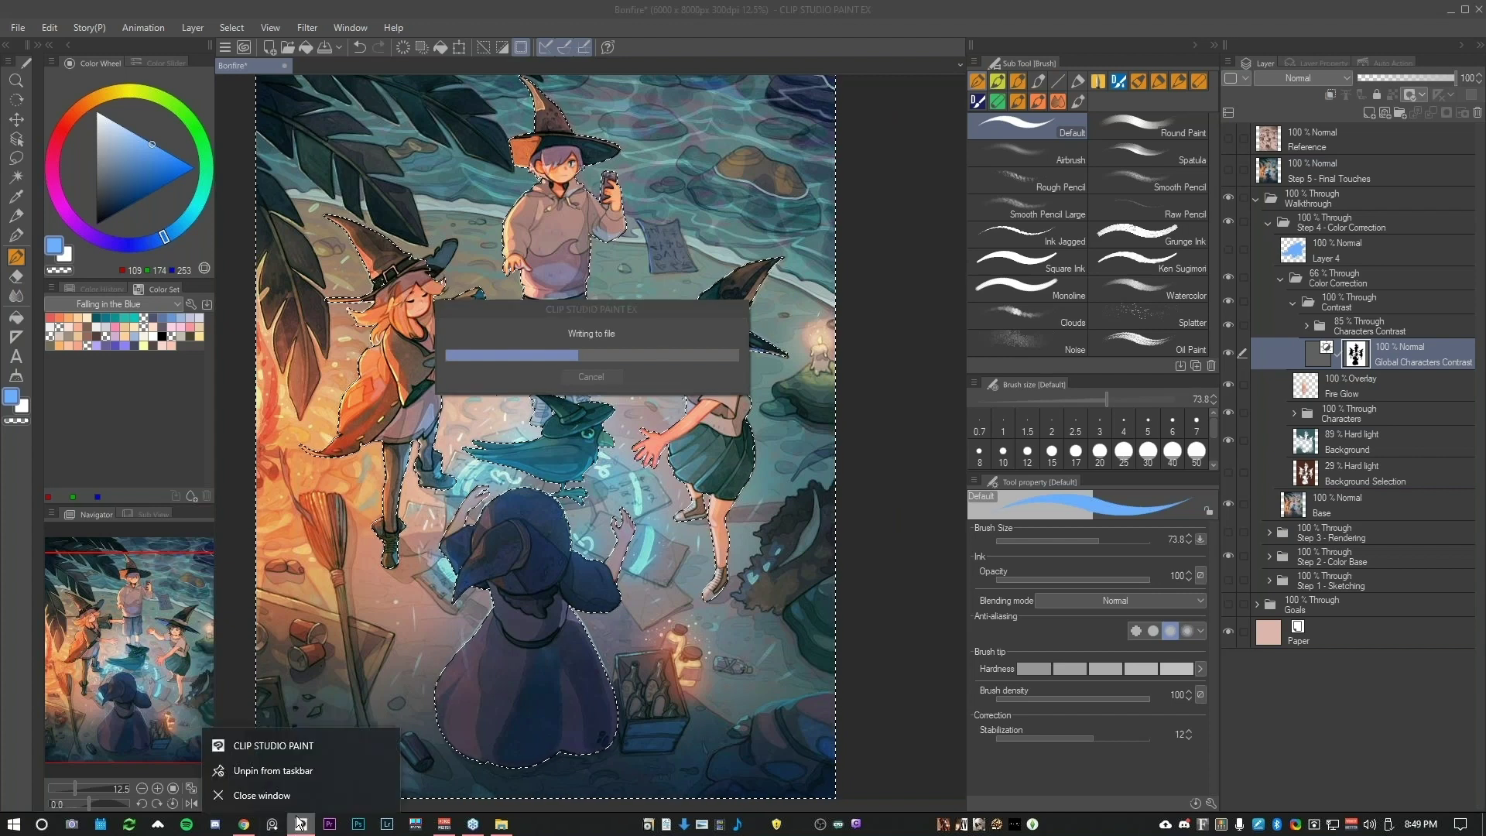
click(282, 797)
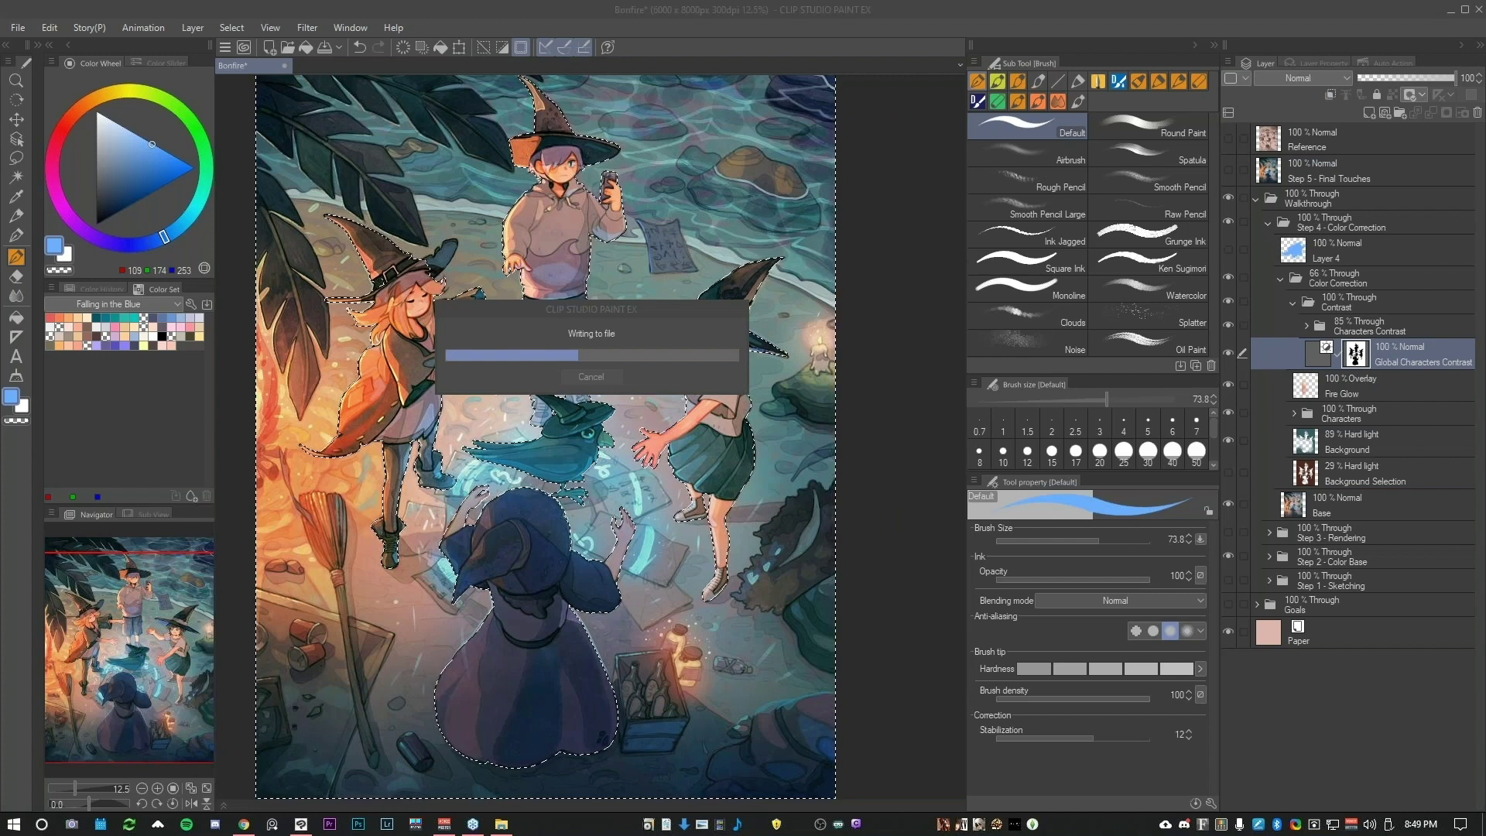
Switch to Task Manager, end the CLIP STUDIO PAINT task and close Task Manager.
key(ctrl+shift+Escape)
click(376, 272)
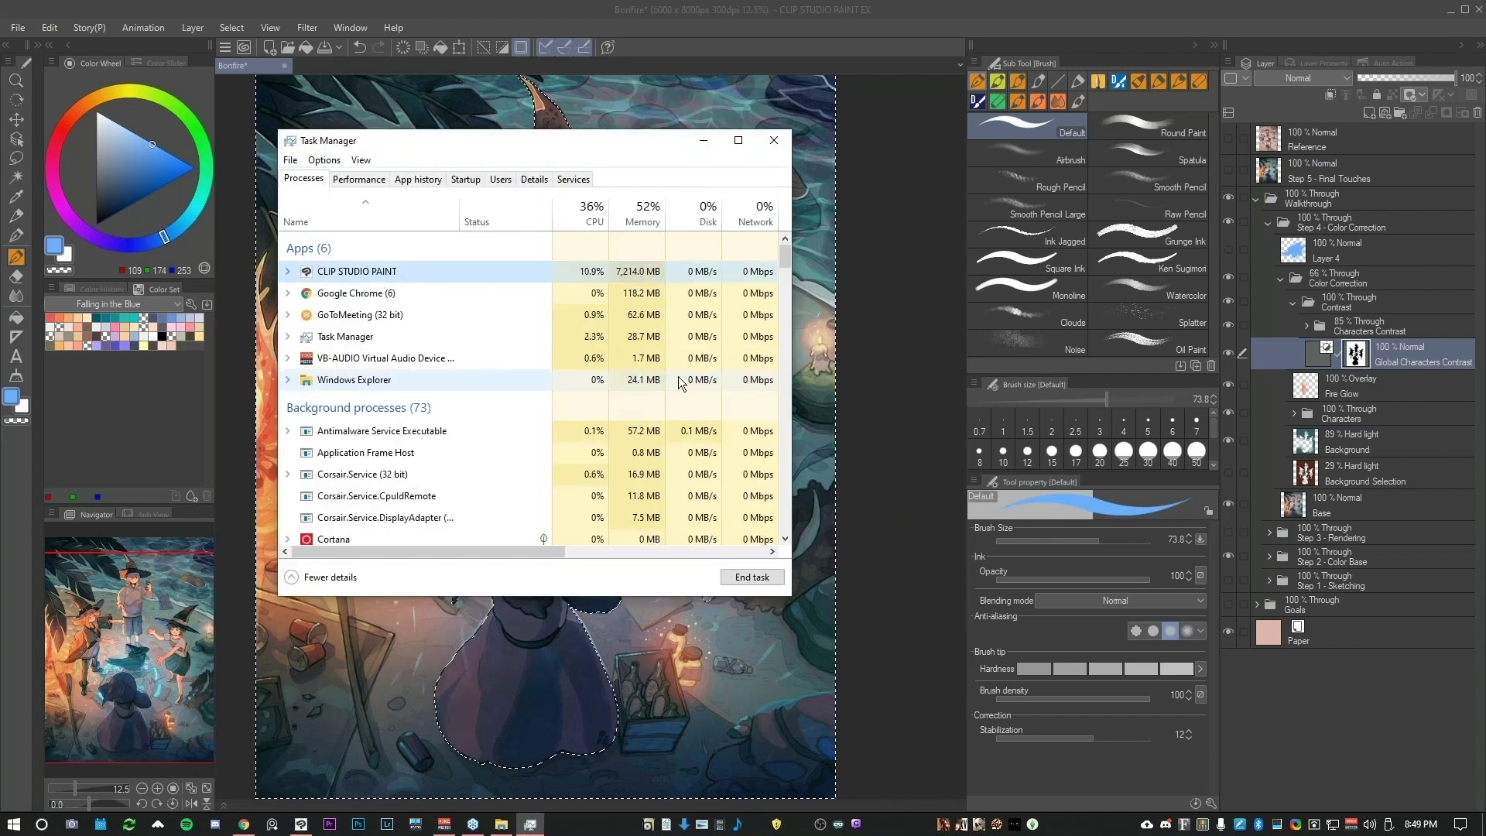
key(Delete)
click(773, 140)
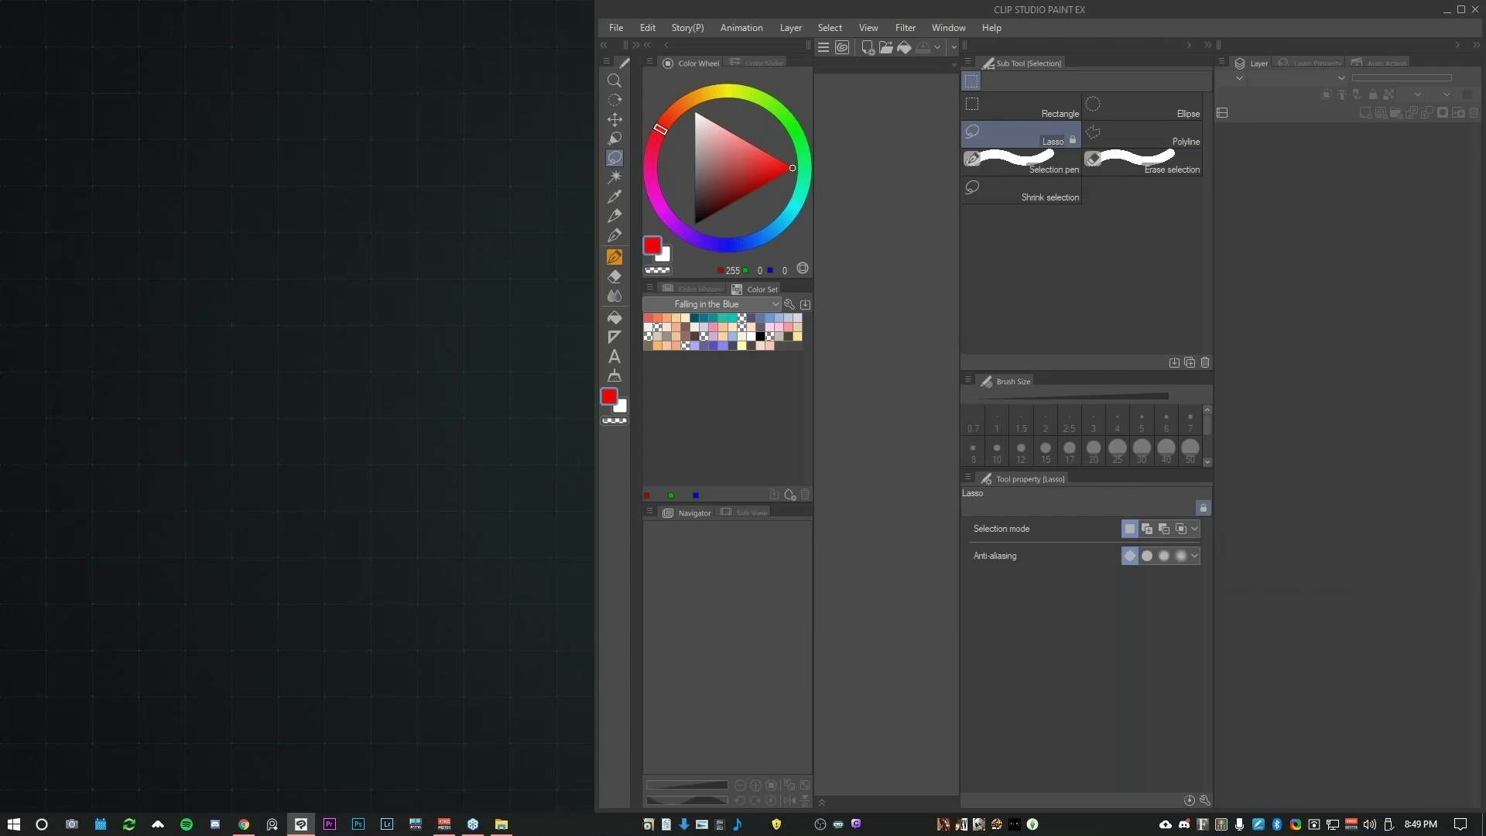
Maximize the relaunched painting program and open the Bonfire illustration from the Webinar folder inside WIP.
double_click(726, 8)
click(17, 27)
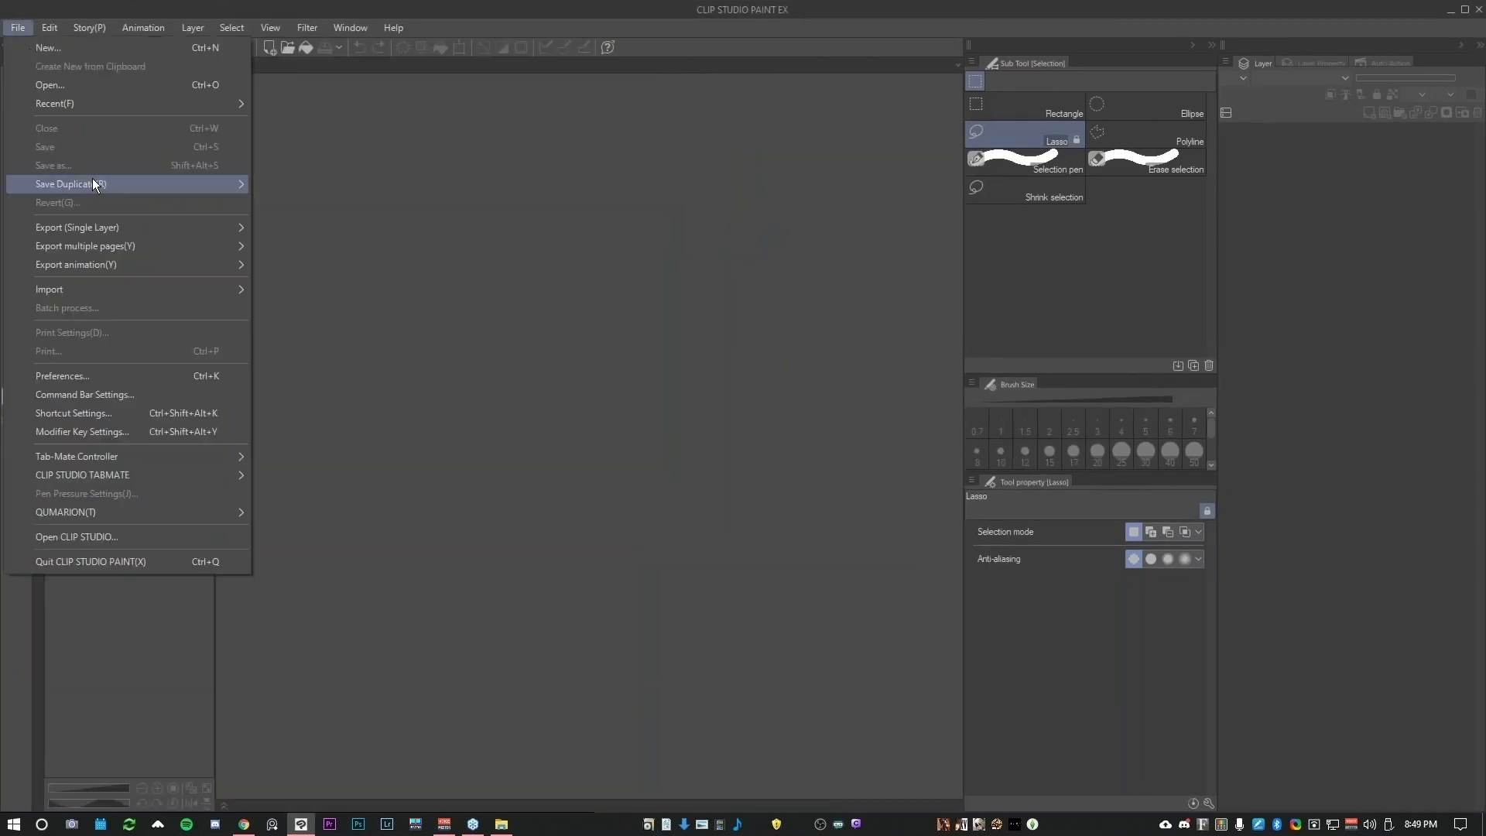
mouse_move(108, 101)
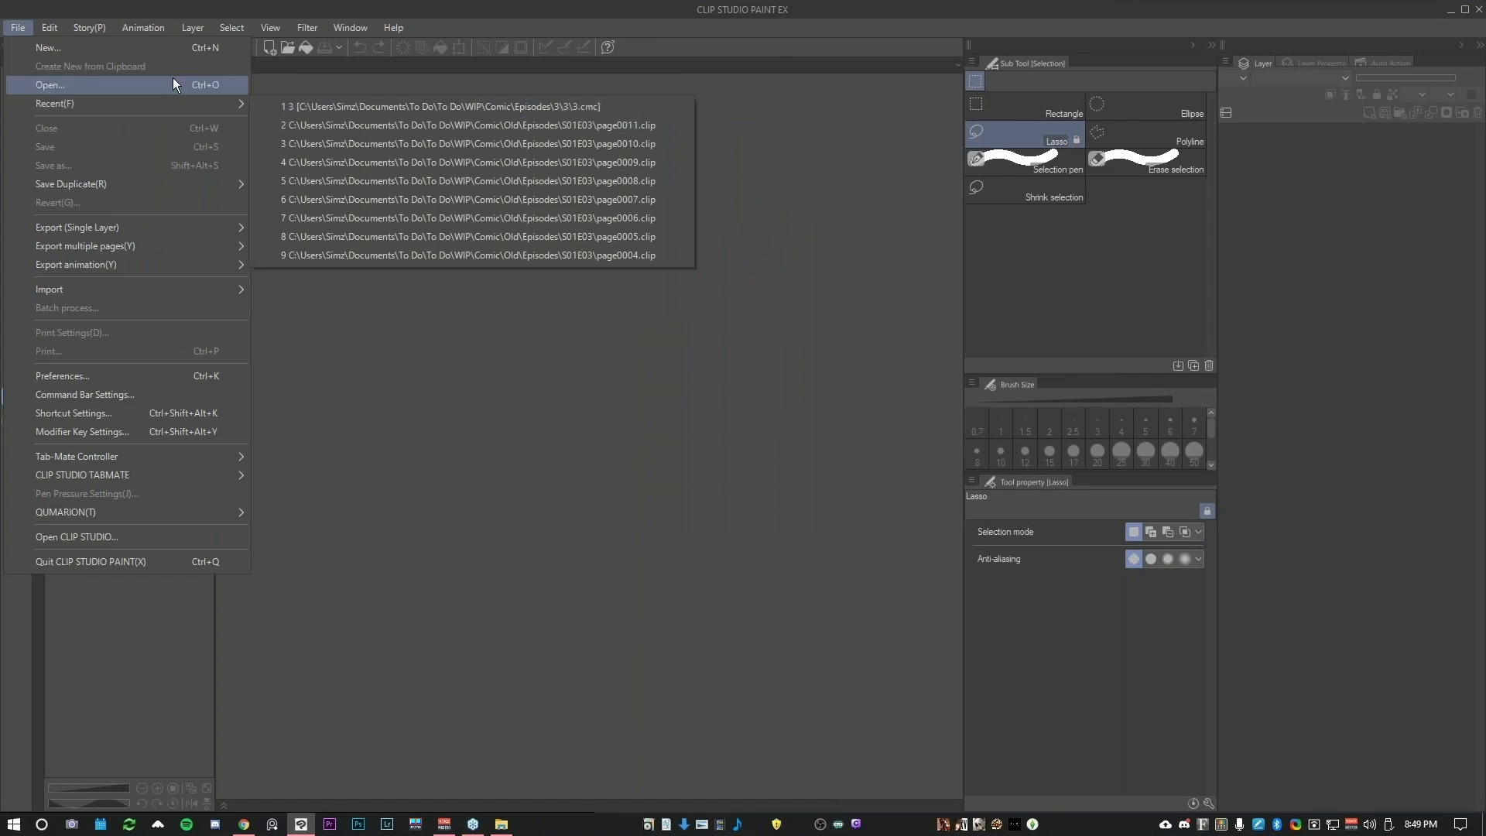
click(113, 83)
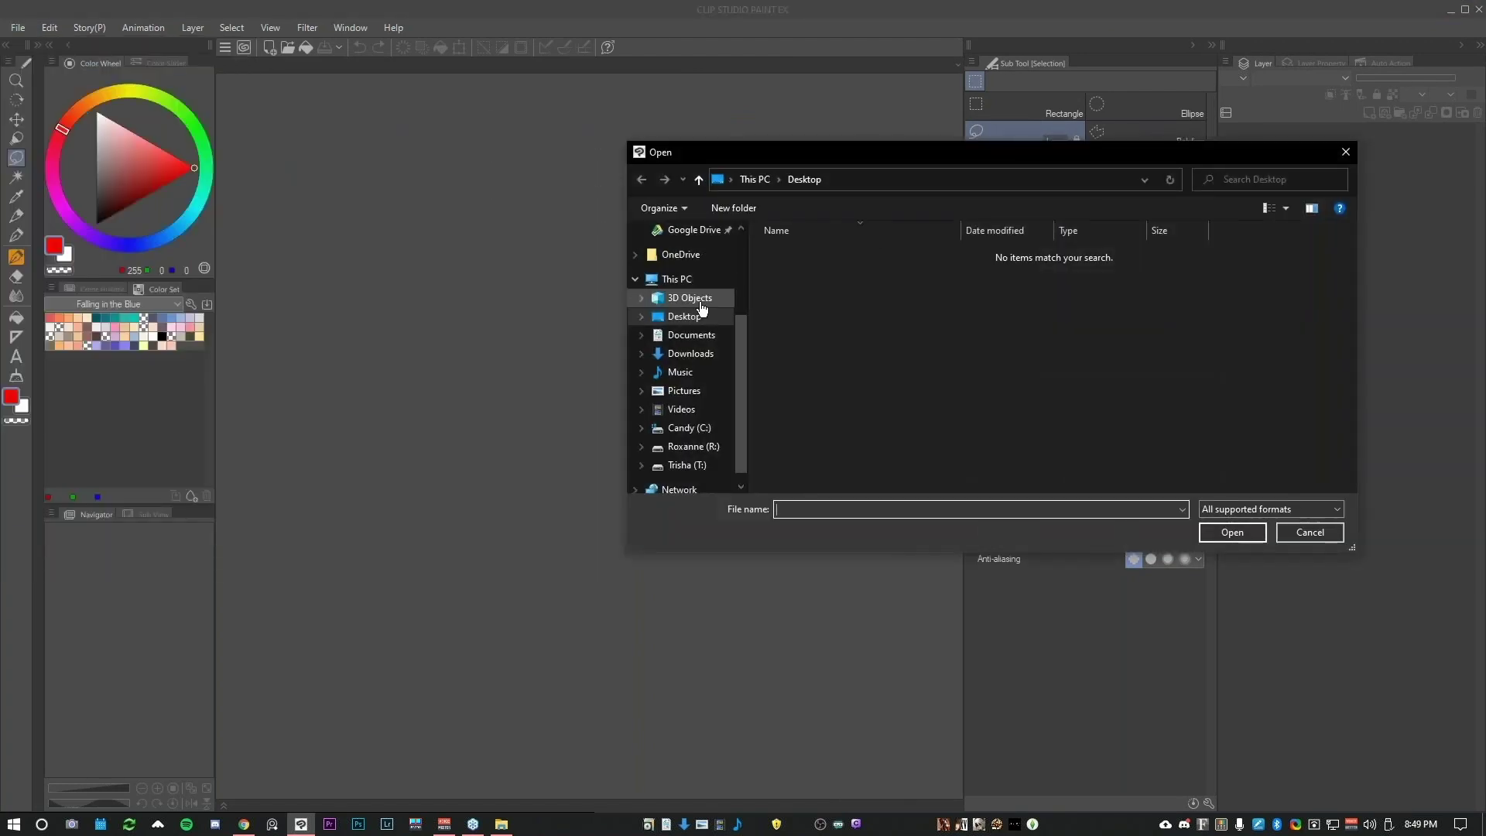
scroll(696, 308, up, 3)
click(658, 302)
double_click(956, 285)
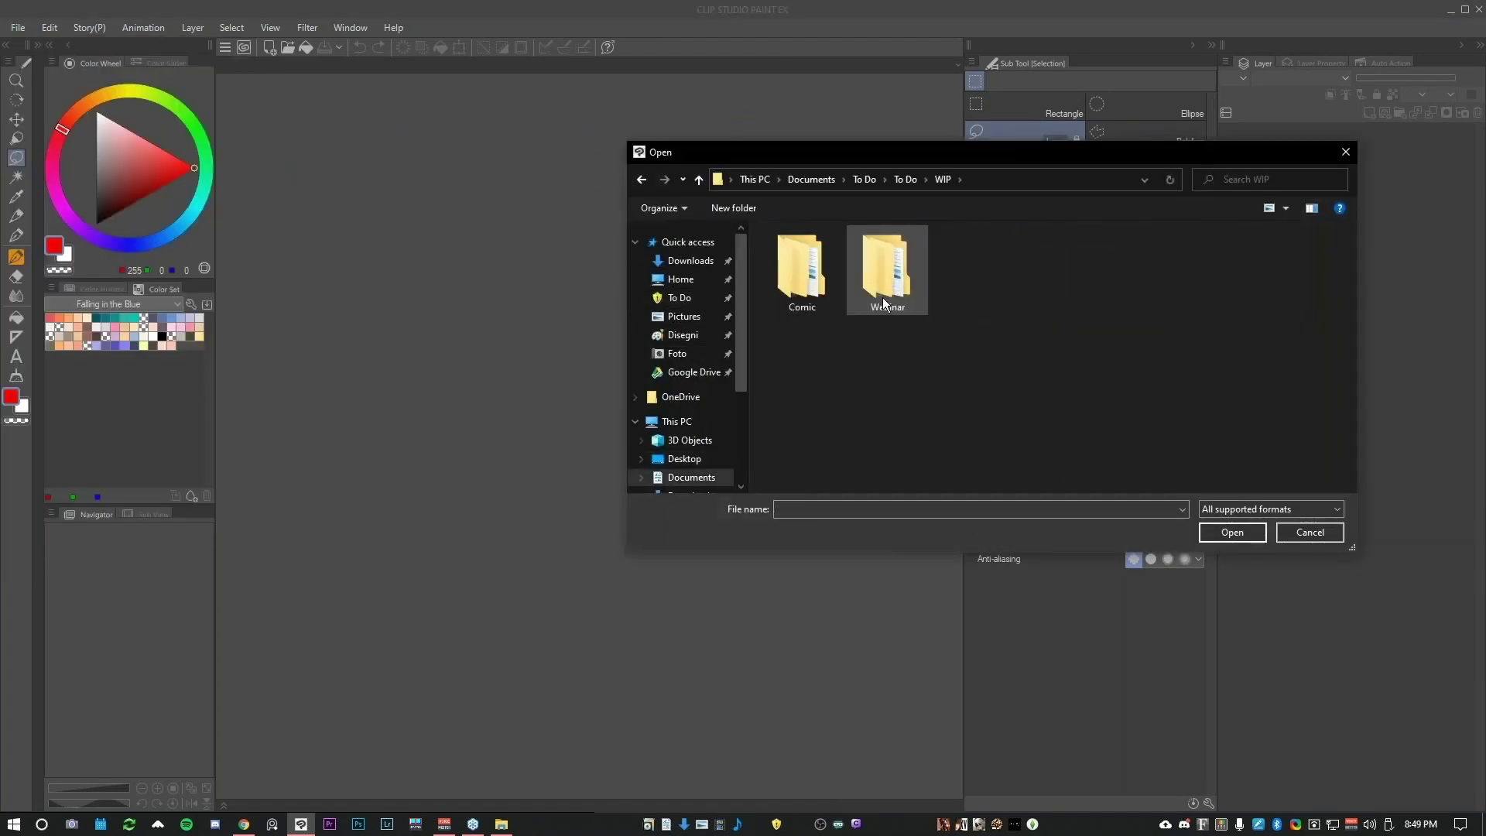
double_click(884, 294)
double_click(808, 282)
double_click(949, 255)
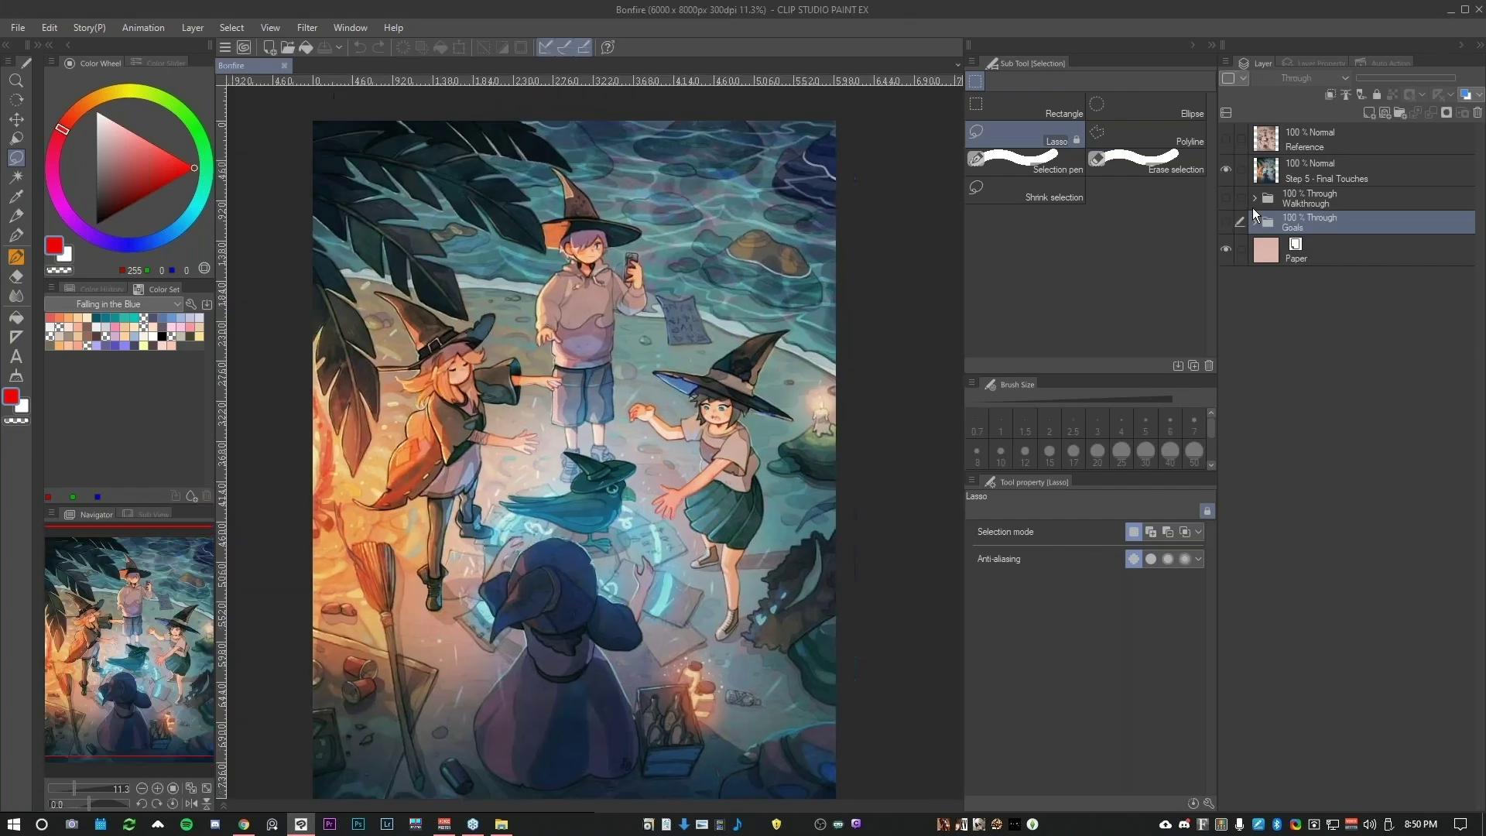
Show the Walkthrough folder, hide Step 5 - Final Touches, and expand the Step 4 Color Correction folders.
click(1255, 198)
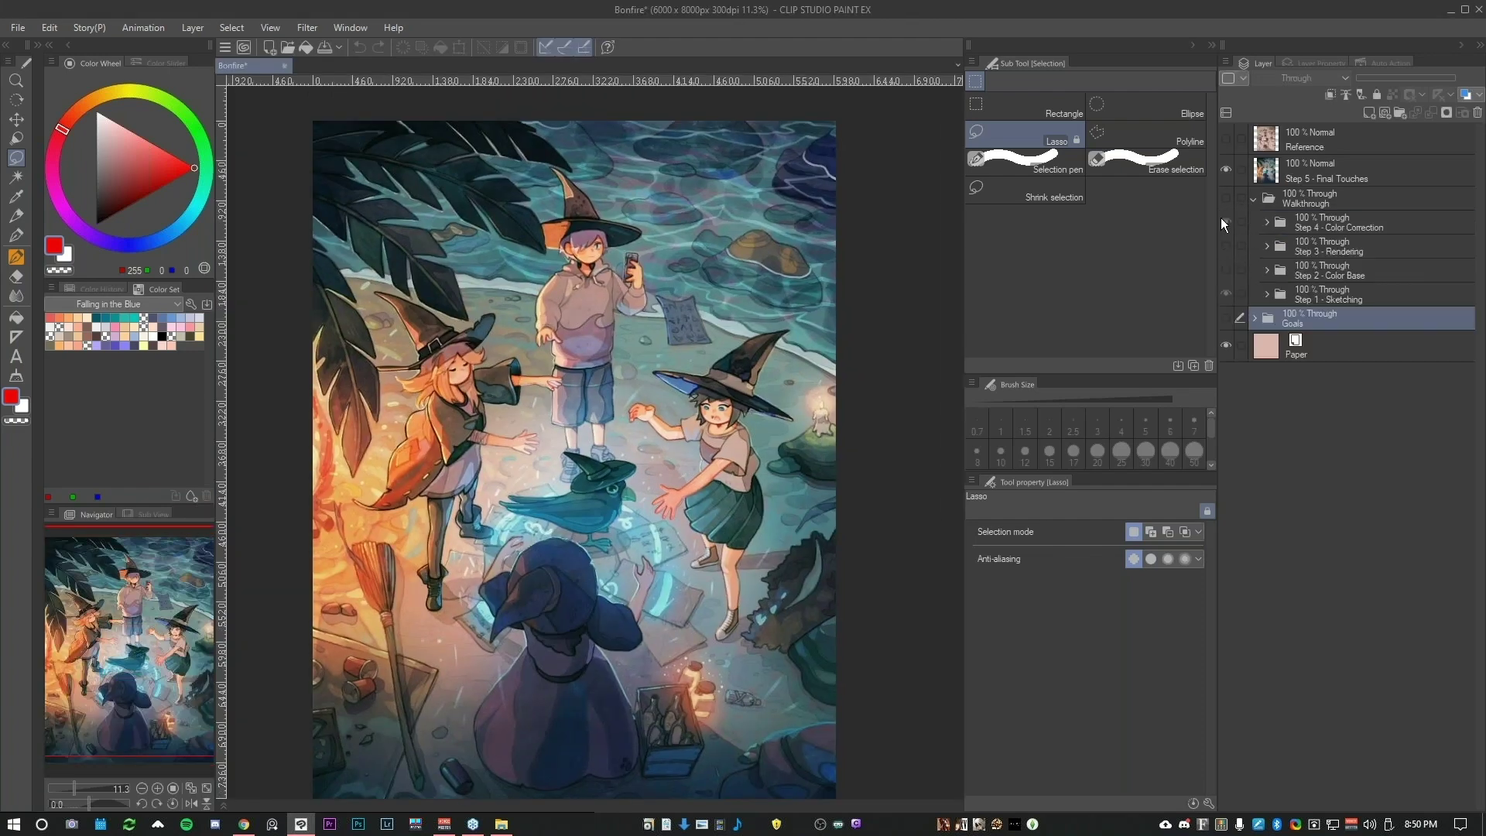
click(1266, 222)
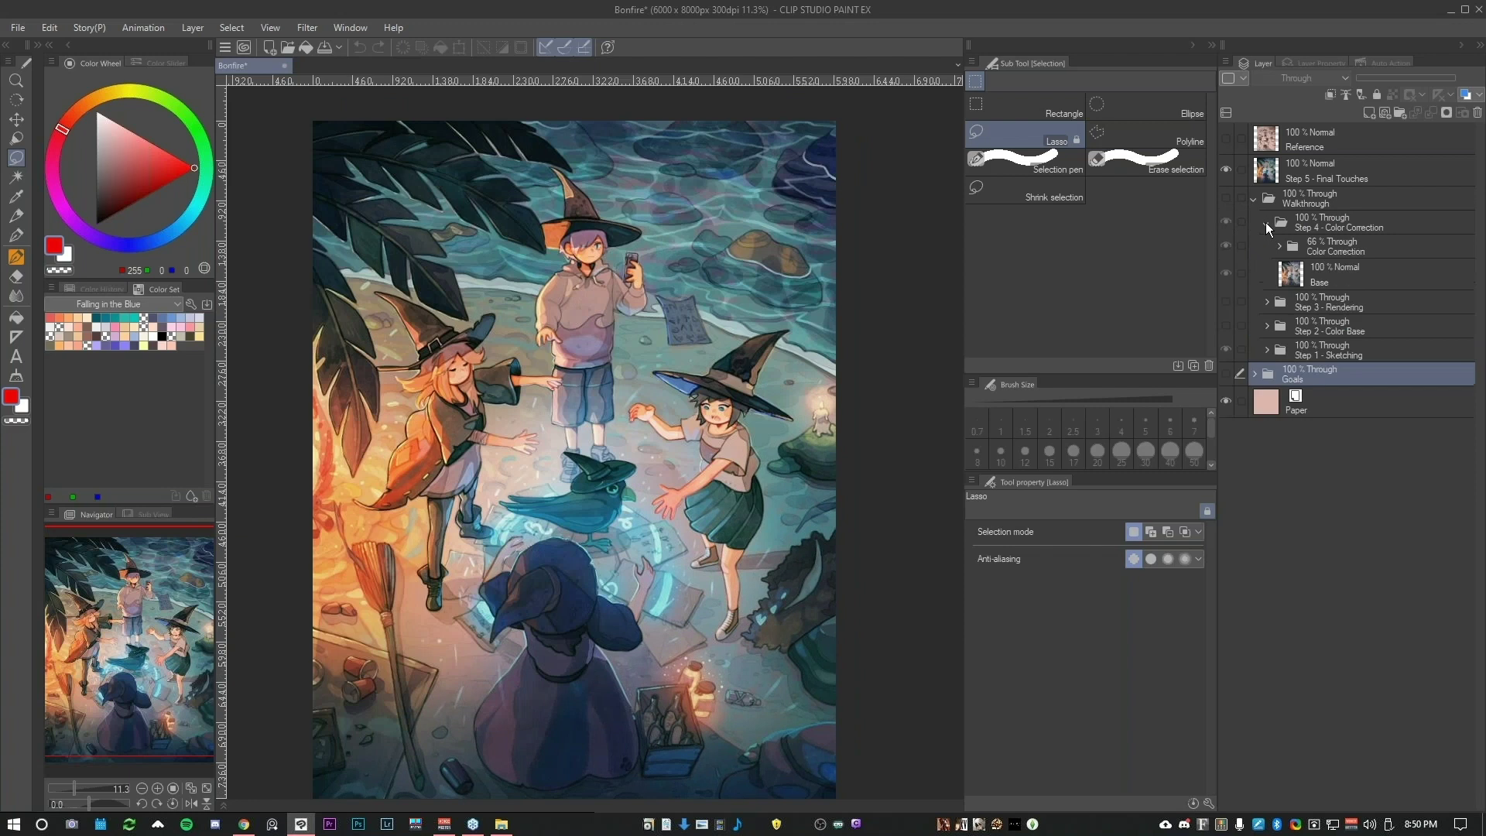
click(1227, 197)
click(1227, 168)
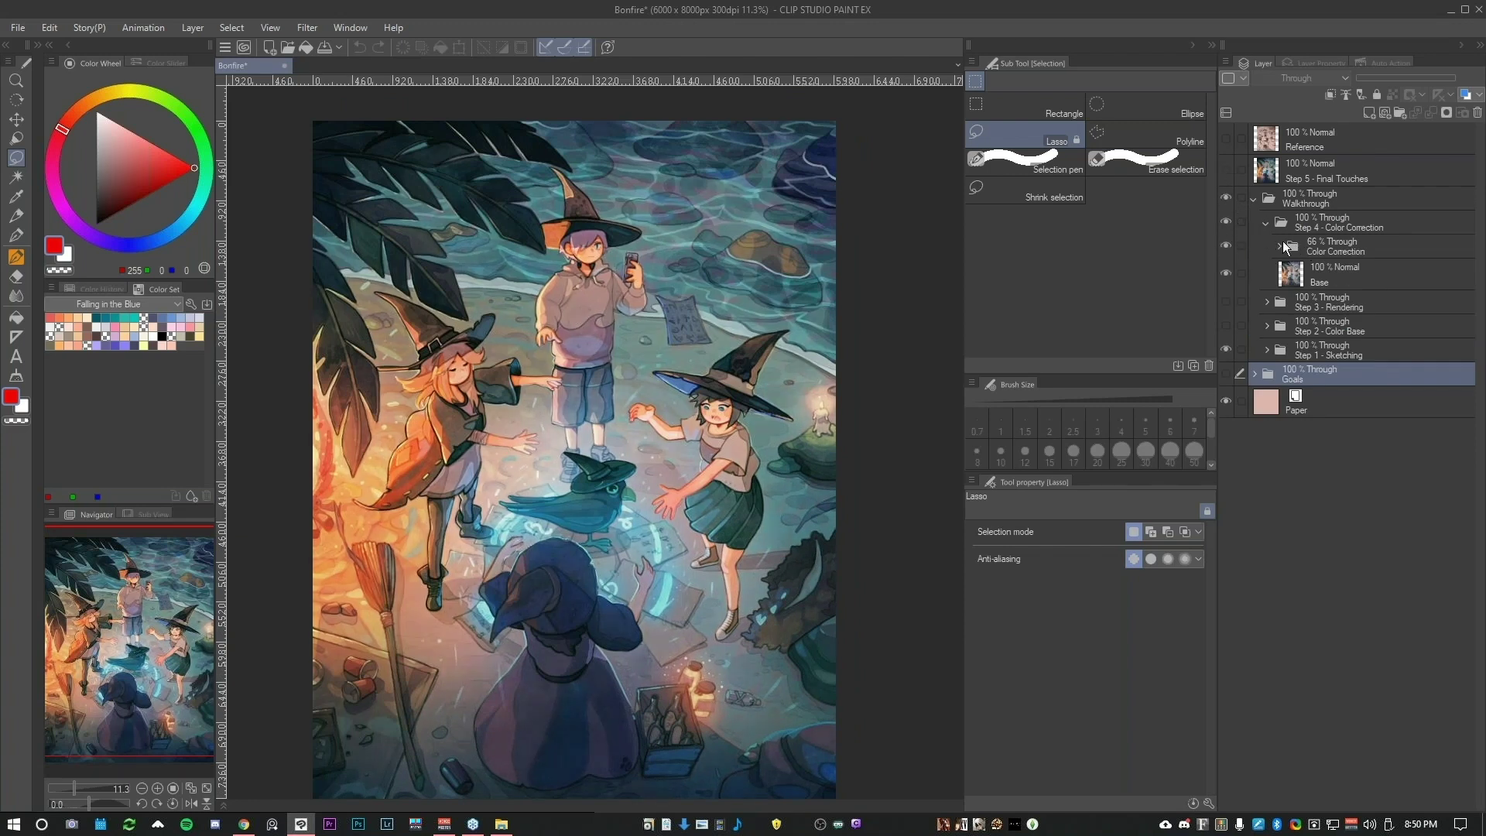
click(1280, 247)
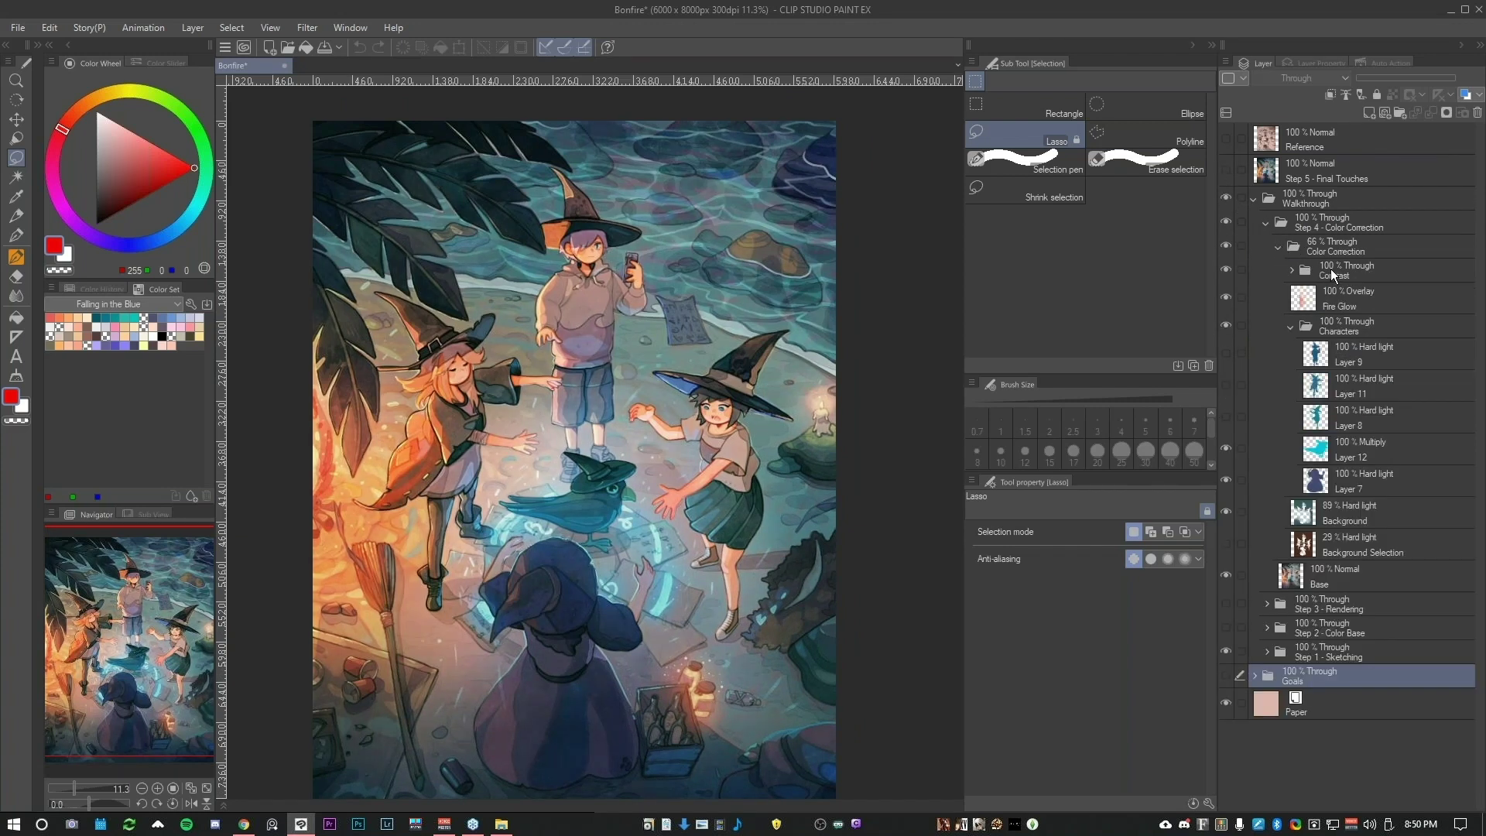
Expand the Contrast folder, show the Global Characters Contrast layer and load its mask as a selection.
click(1333, 274)
click(1292, 270)
ctrl+click(1355, 331)
key(ctrl+d)
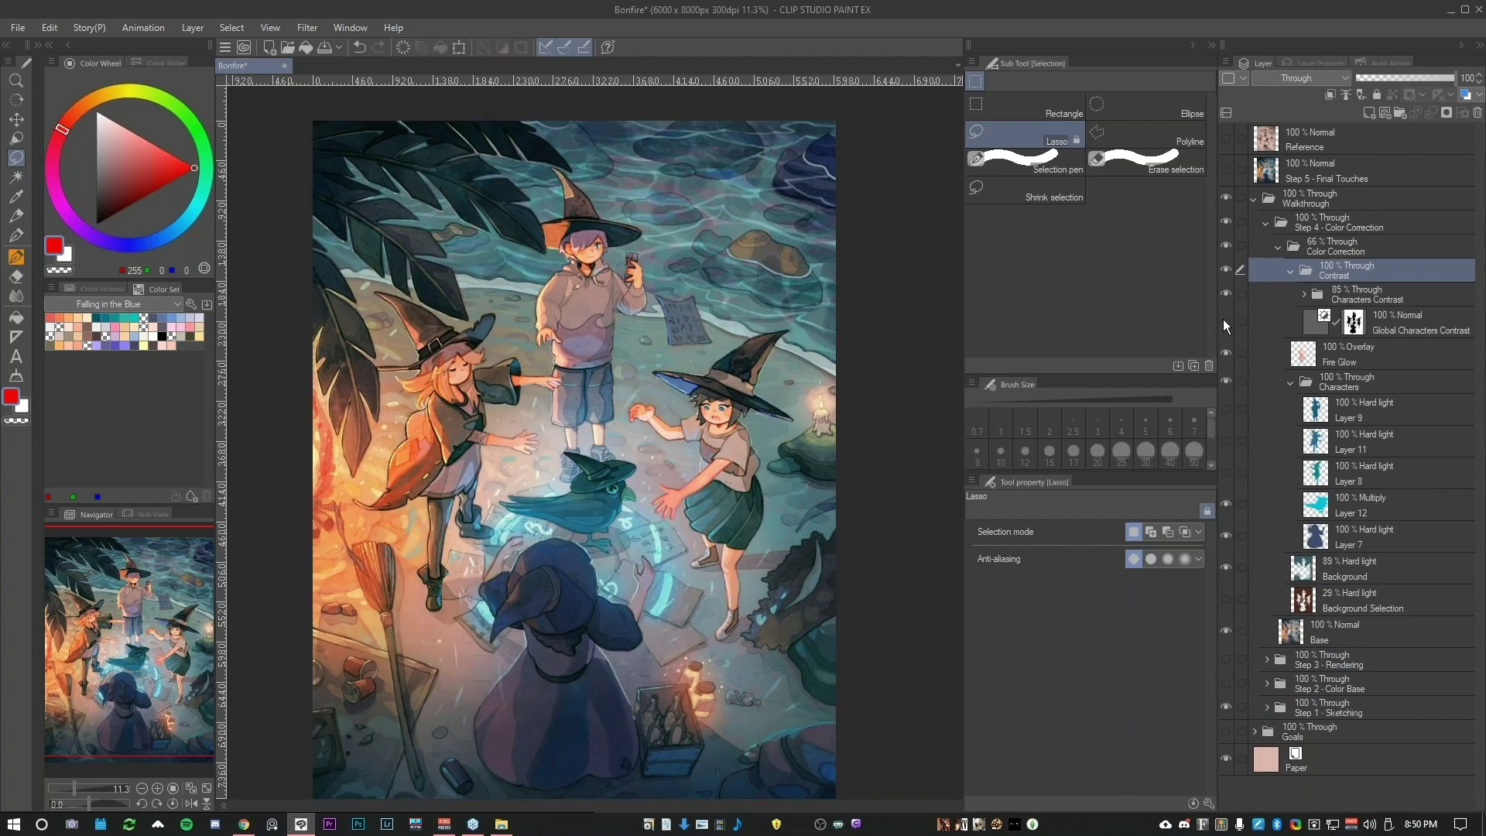
click(1224, 320)
click(1339, 328)
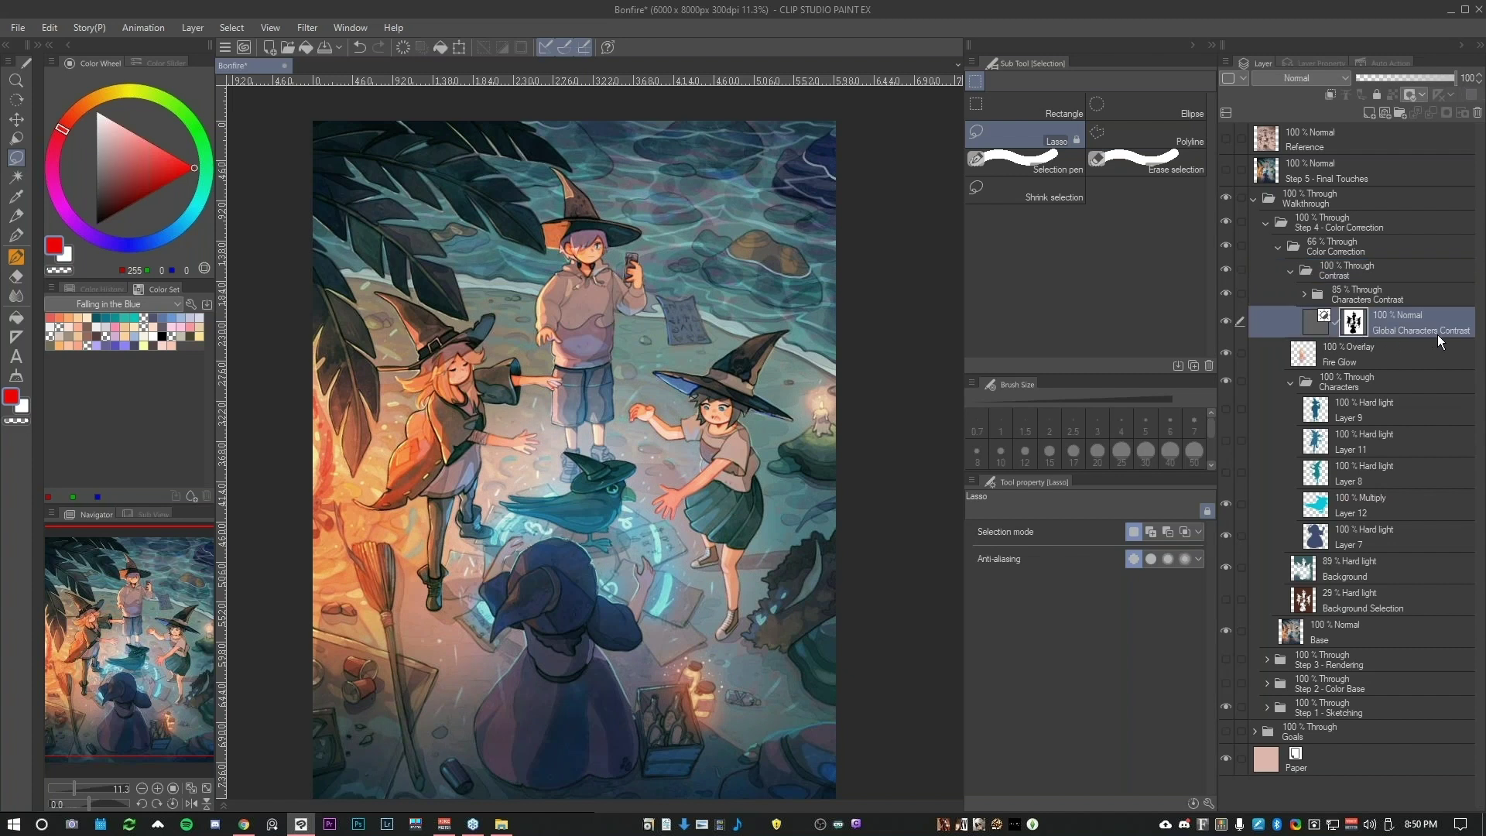
ctrl+click(1351, 323)
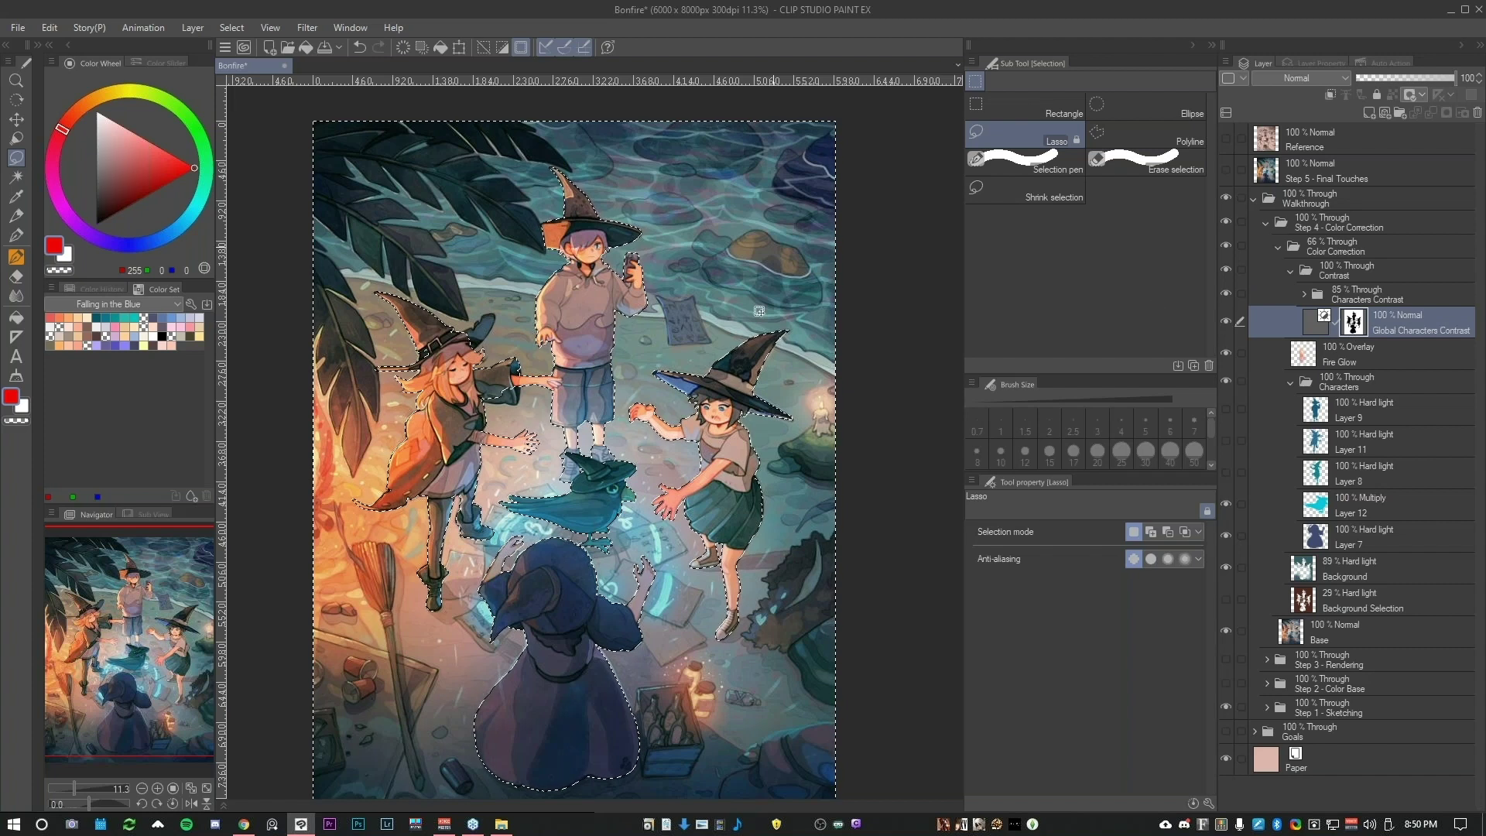
View the new correction layer options for the Global Characters Contrast layer and dismiss them.
right_click(1372, 330)
mouse_move(1405, 379)
click(1237, 380)
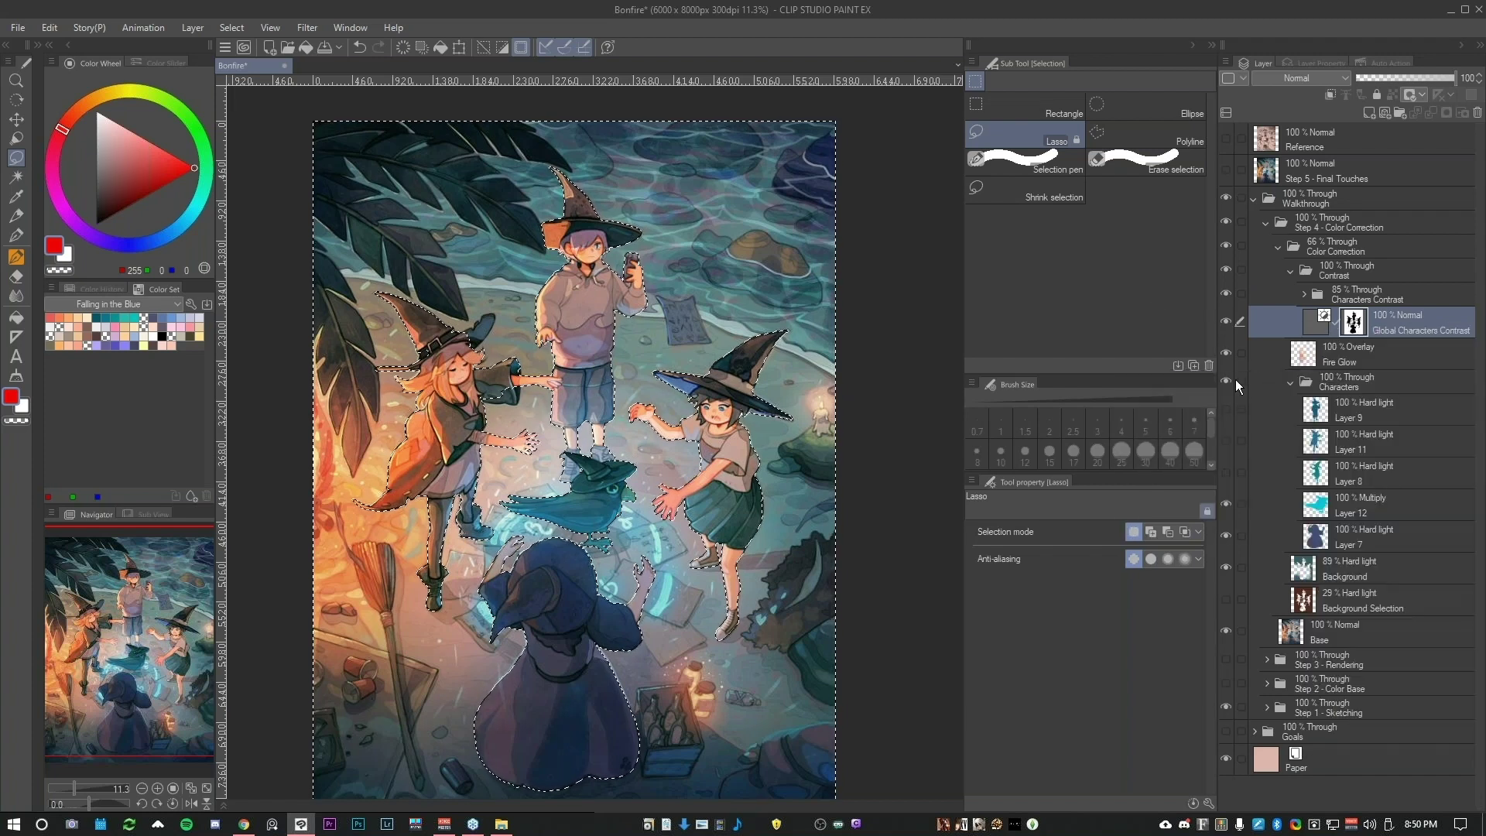
mouse_move(801, 193)
mouse_down()
mouse_move(717, 176)
mouse_move(797, 147)
mouse_move(810, 194)
mouse_move(901, 201)
mouse_move(735, 206)
mouse_move(814, 202)
mouse_move(774, 200)
mouse_up()
click(895, 188)
Expand Characters Contrast, clear the selection, and load the Brightness/Contrast 3 layer's mask as a selection around the dark-haired witch.
click(1302, 293)
click(1388, 331)
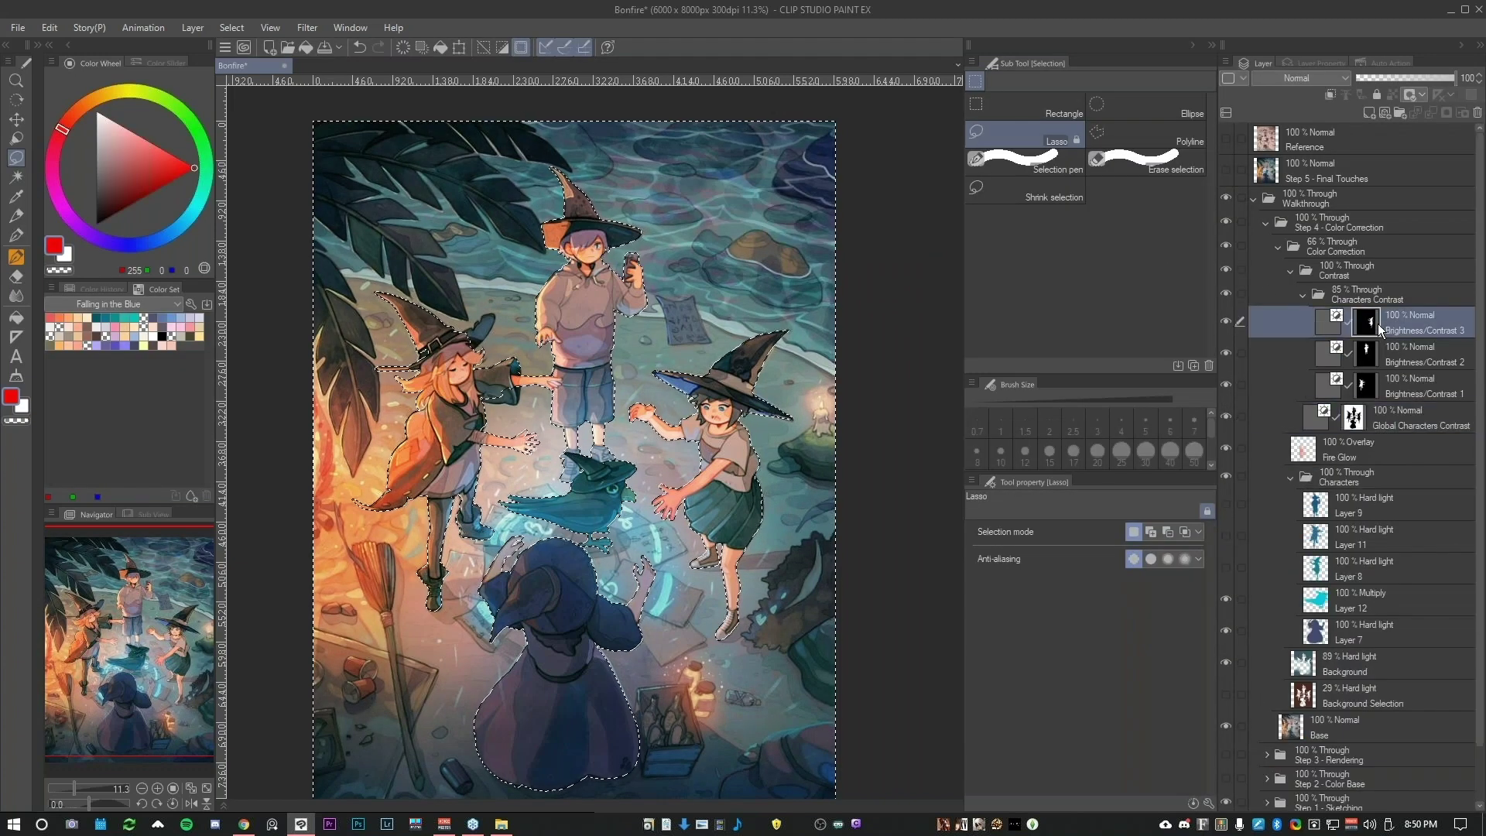
key(ctrl+d)
drag(766, 344, 731, 312)
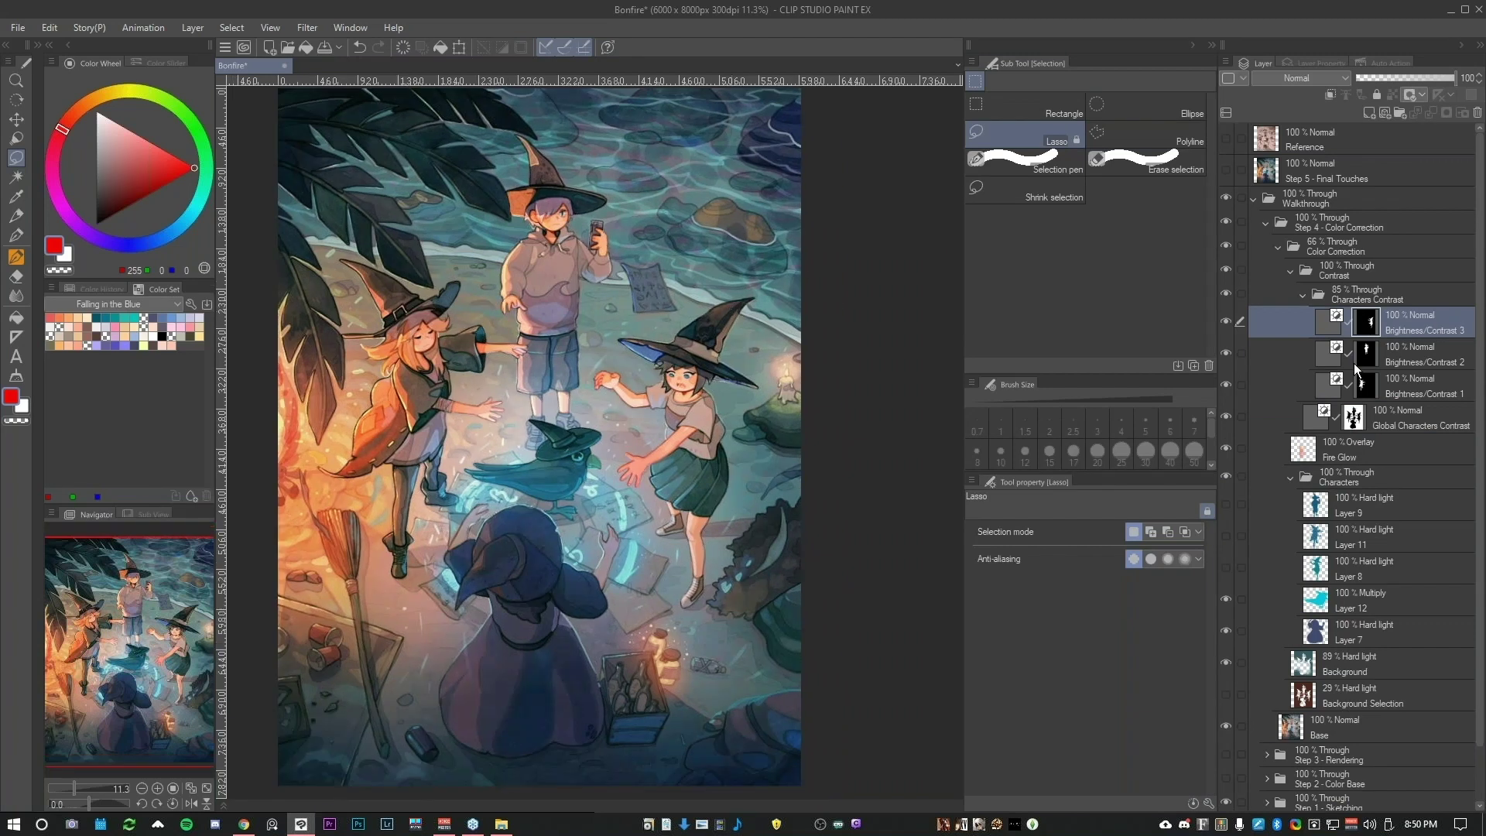
ctrl+click(1370, 325)
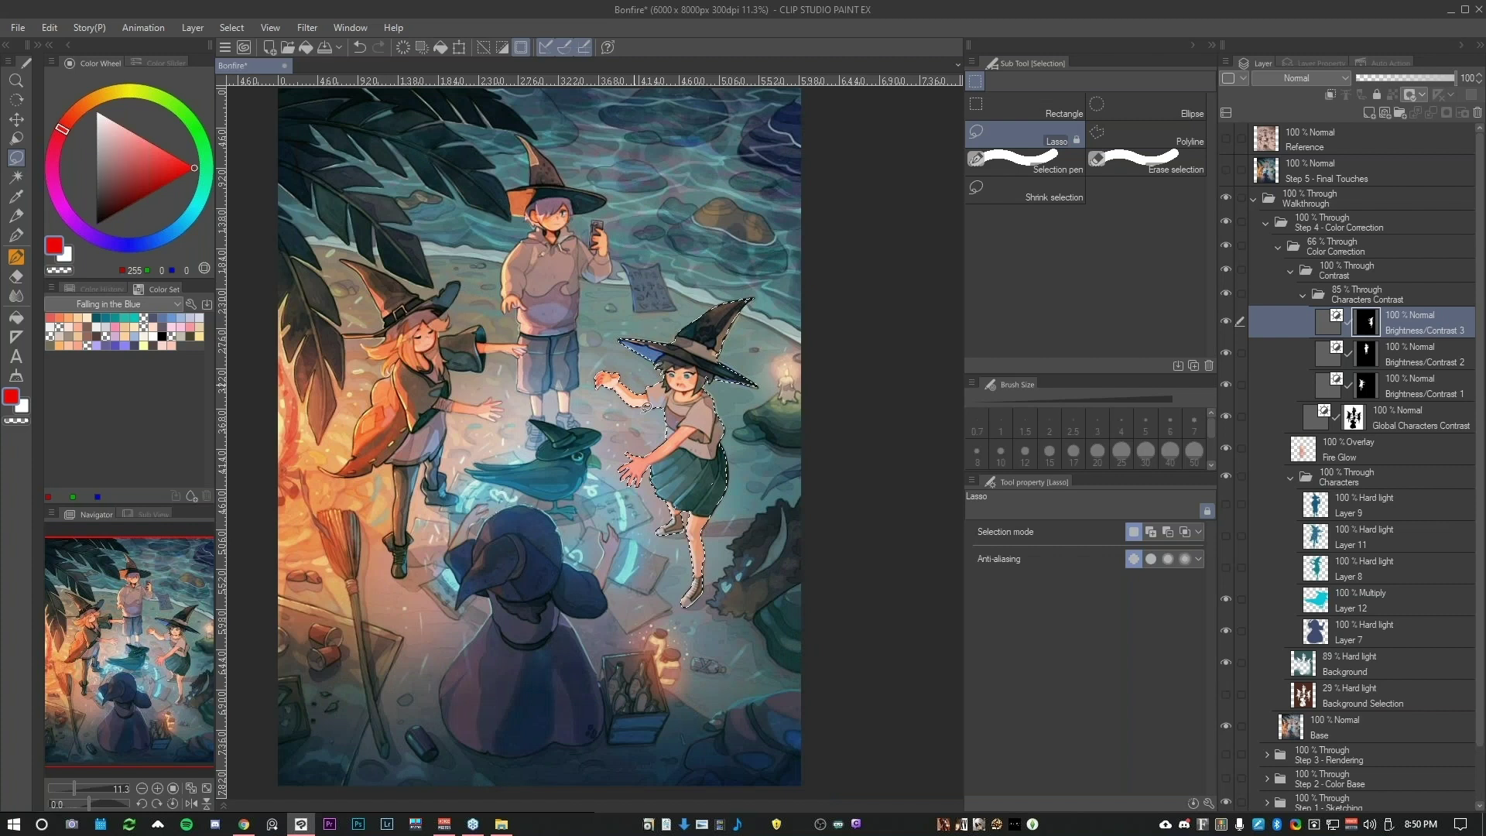
Try a Brightness/Contrast correction layer on the selected dark-haired witch and cancel it.
right_click(1411, 322)
mouse_move(1374, 370)
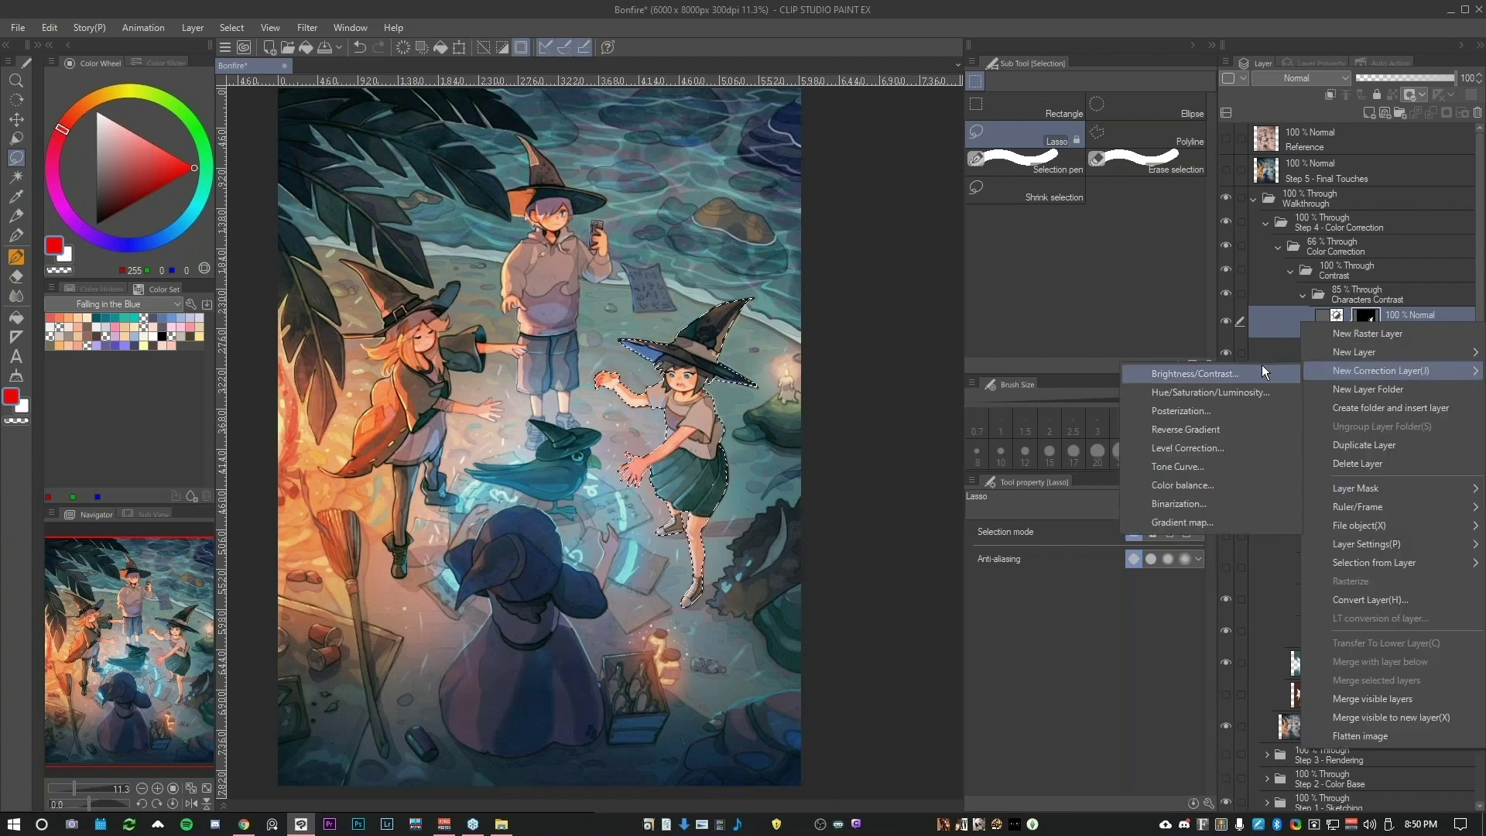
click(1241, 373)
drag(774, 198, 714, 202)
click(897, 187)
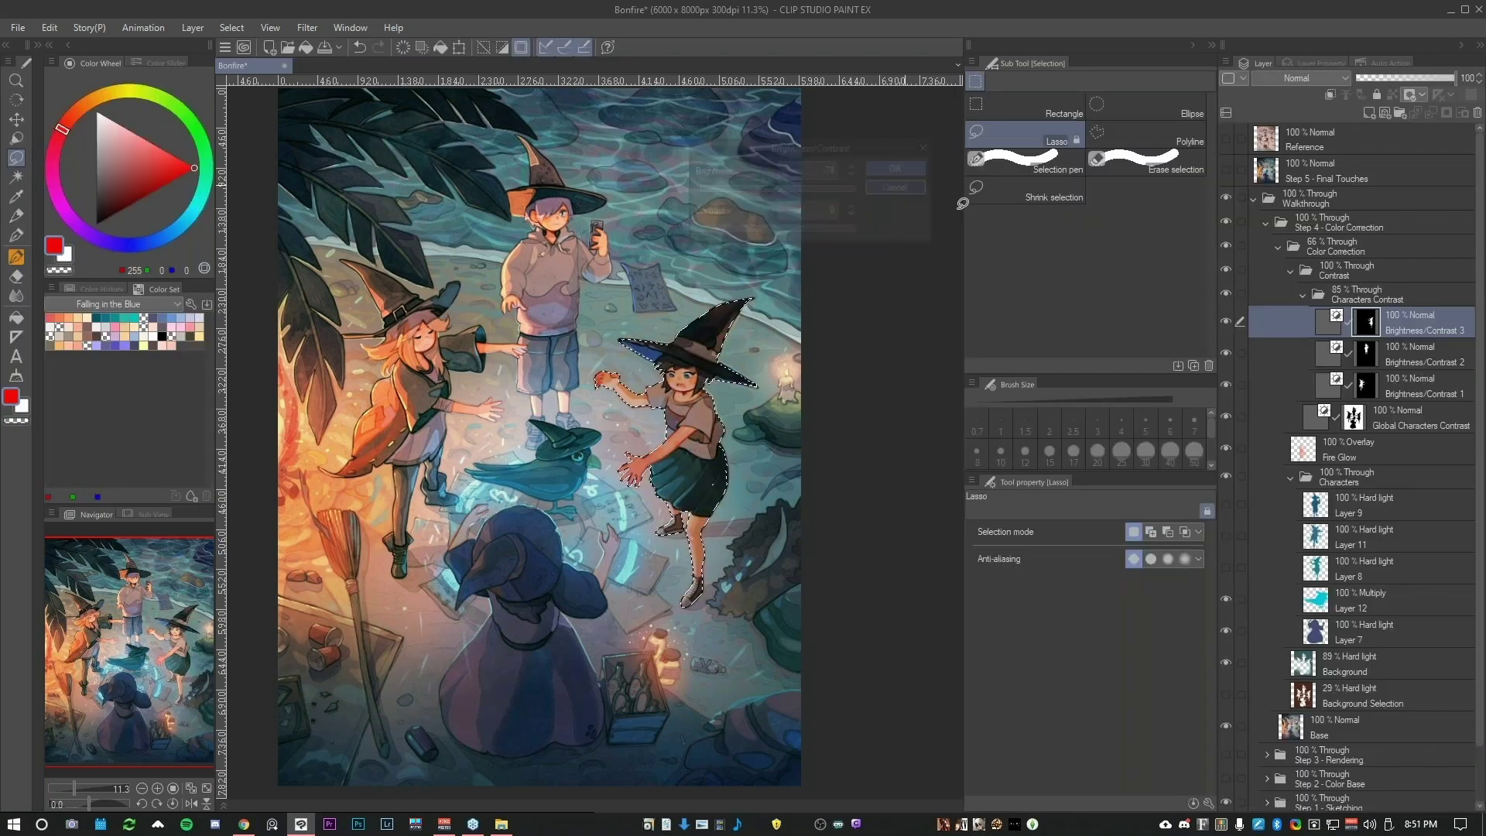
Collapse the Characters Contrast, Contrast, Color Correction and Step 4 - Color Correction folders.
click(1302, 293)
click(1290, 270)
click(1277, 246)
click(1266, 223)
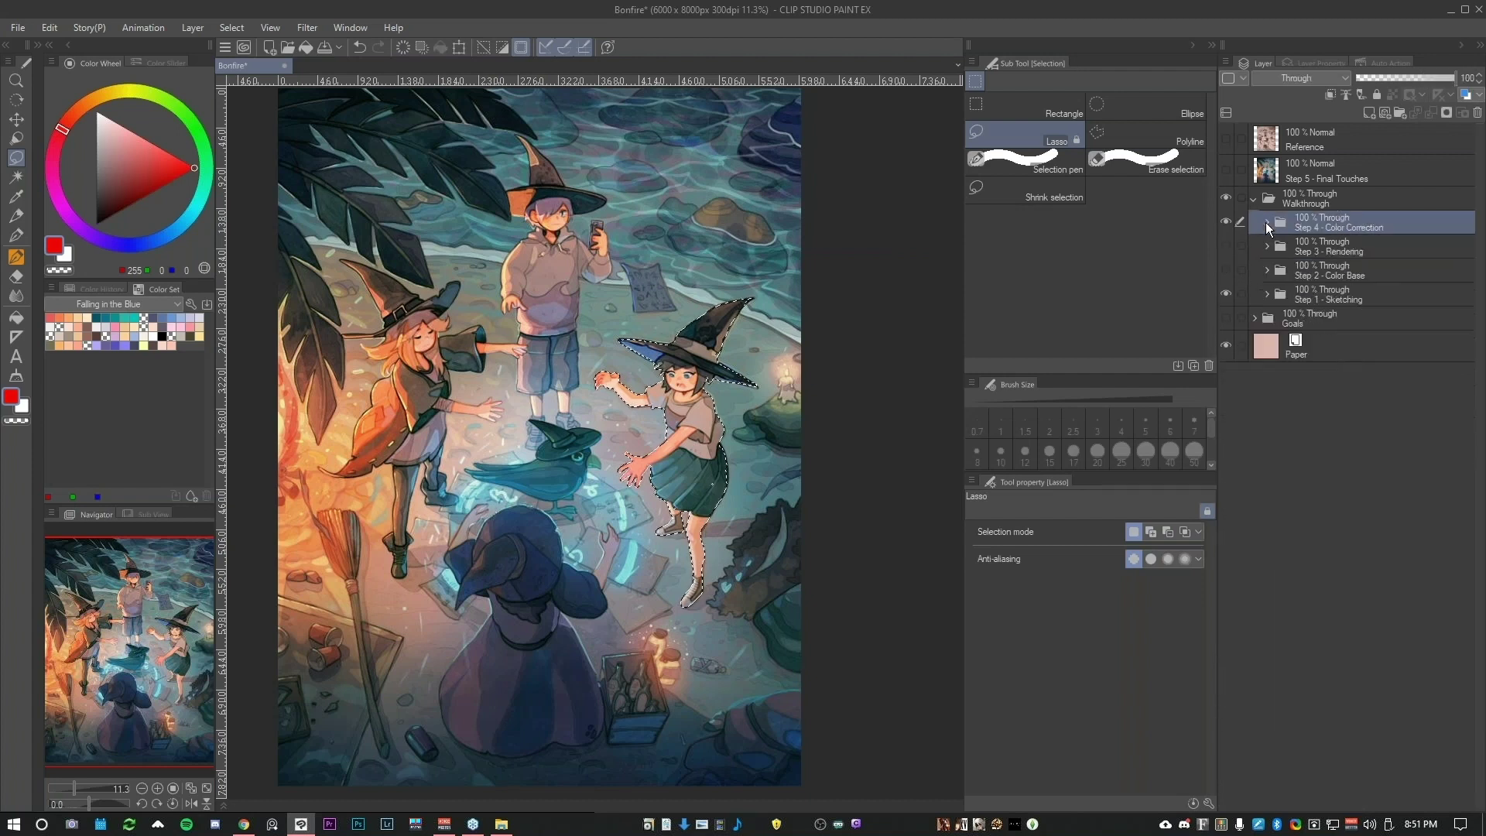
Show the Step 5 - Final Touches layer, clear the selection and make that layer active.
click(1226, 169)
key(ctrl+d)
drag(645, 223, 628, 248)
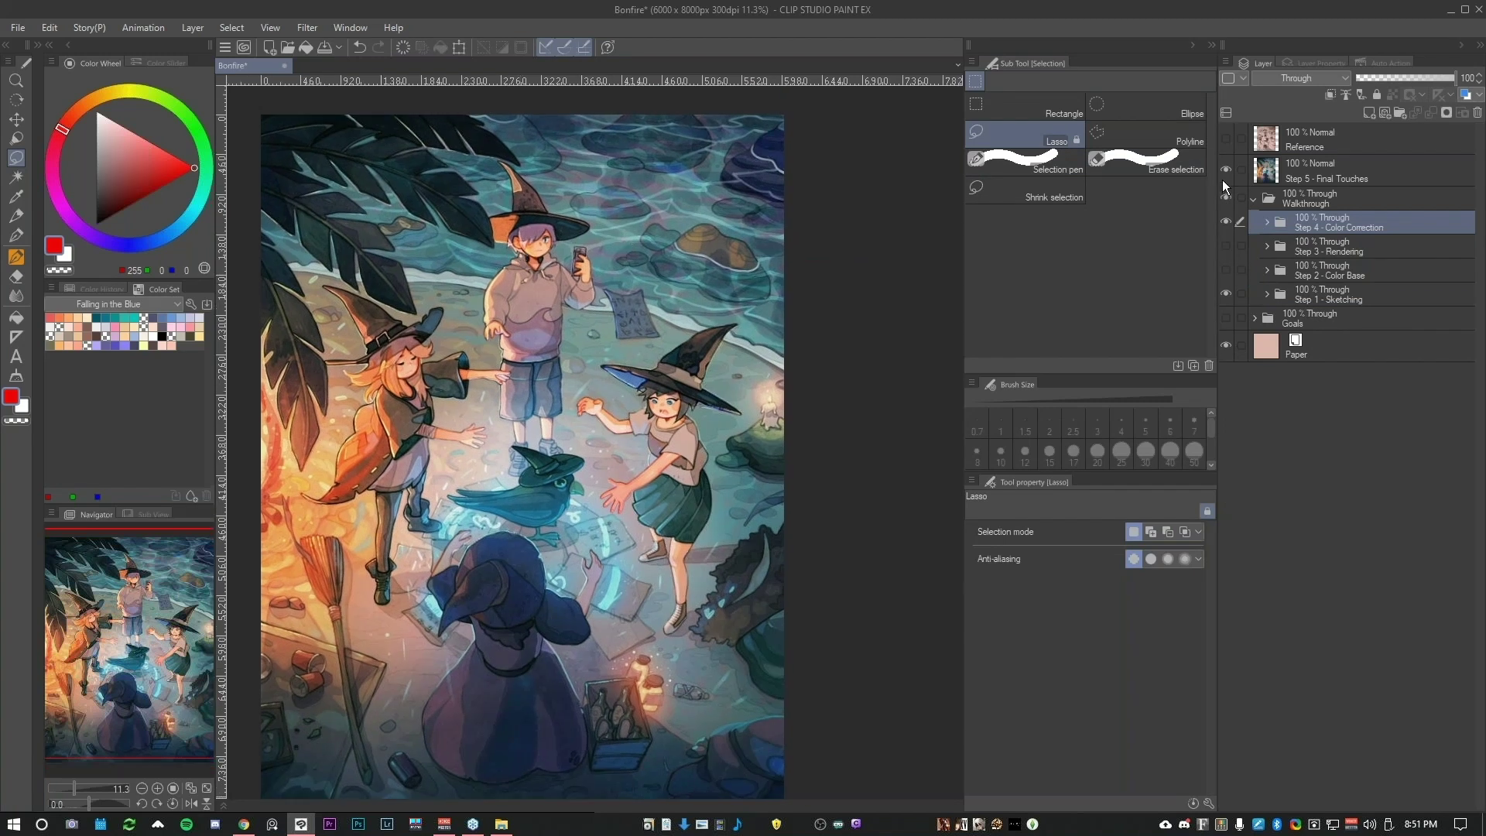
click(1228, 170)
click(1278, 179)
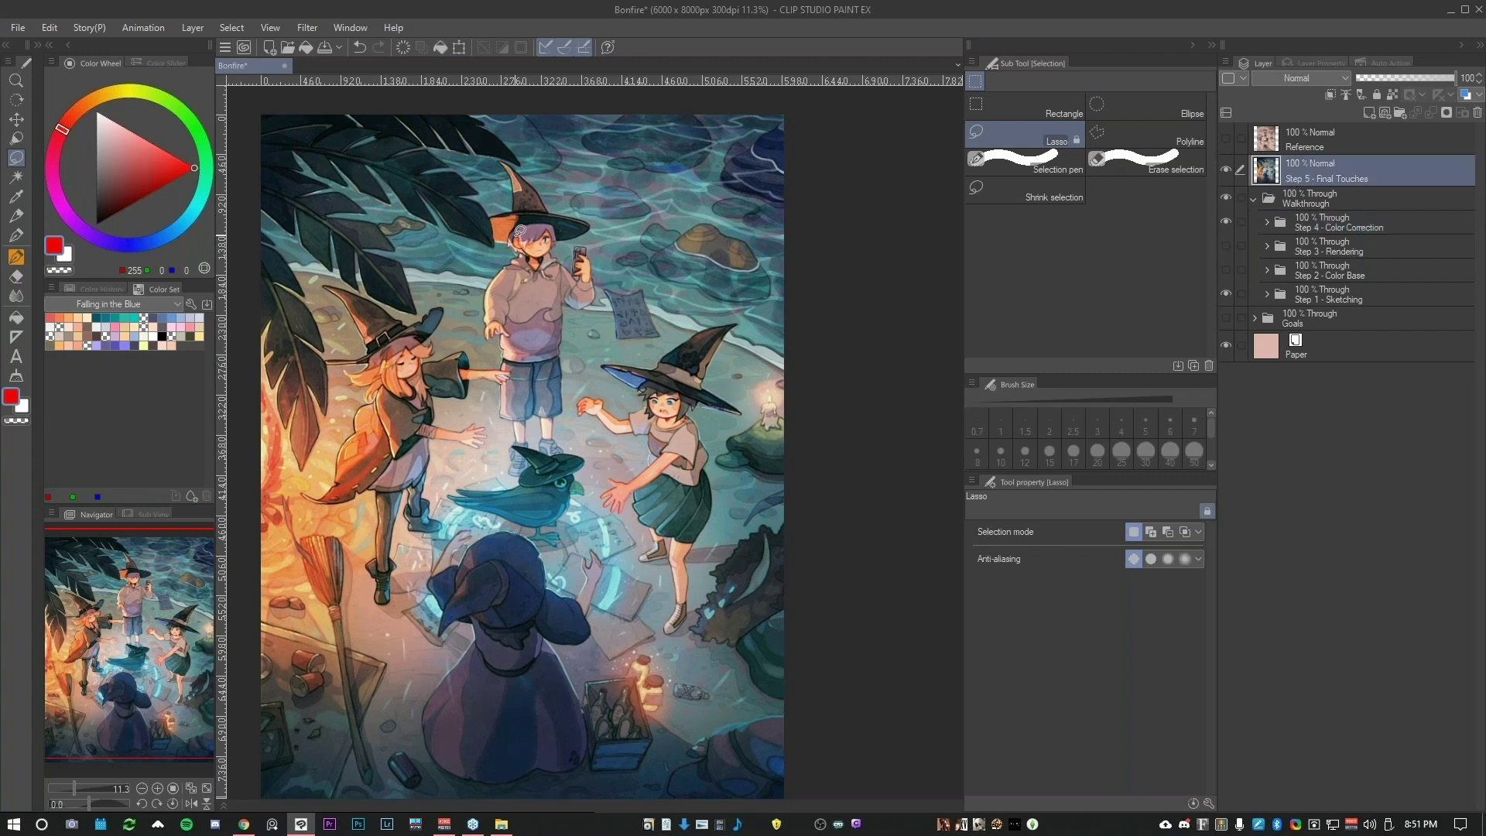
drag(695, 475, 806, 536)
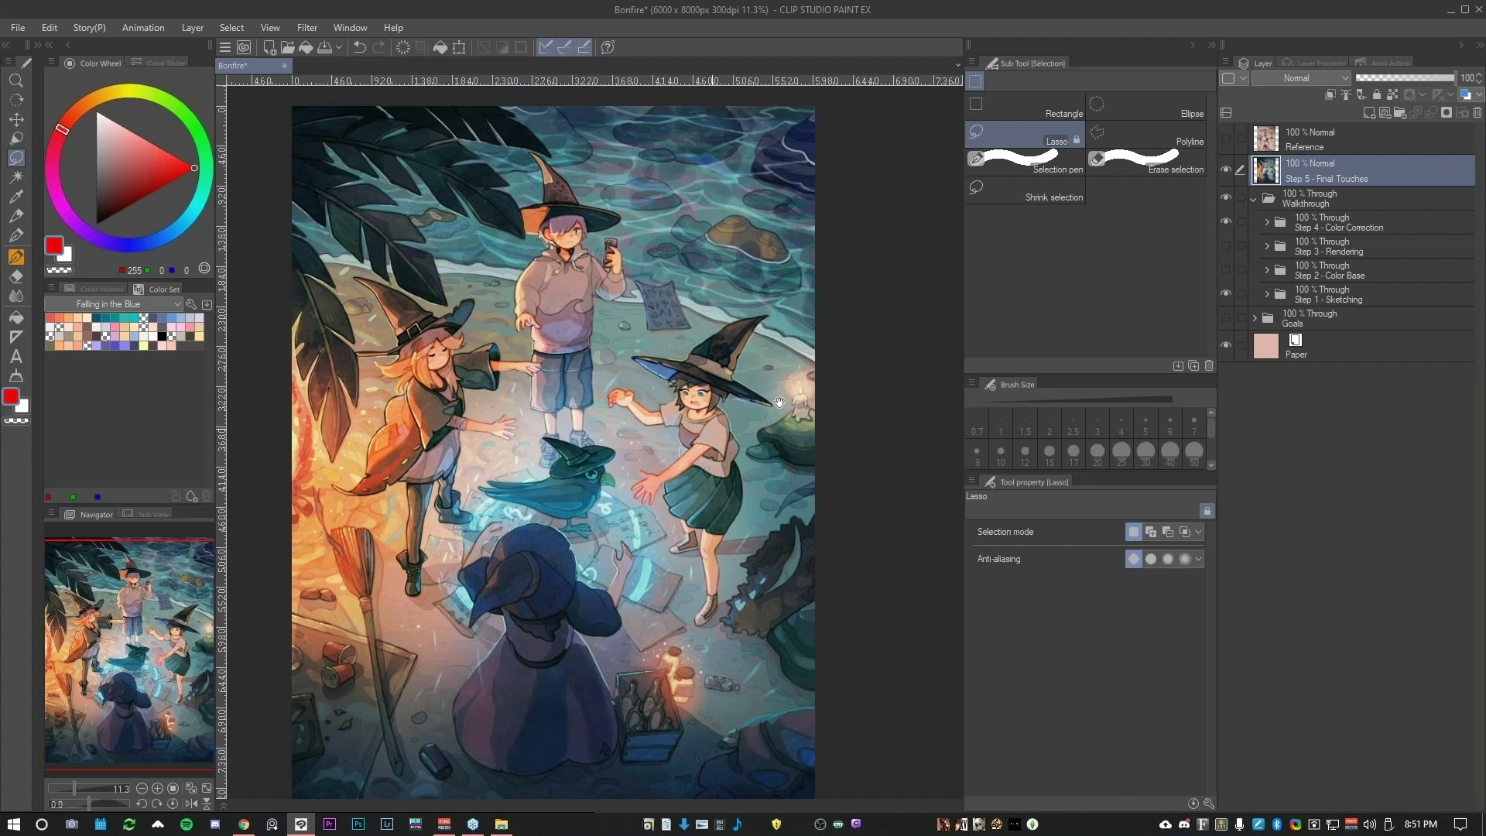
Compare the finished illustration with the original sketch by toggling the Reference layer's visibility, leaving it hidden.
click(1228, 136)
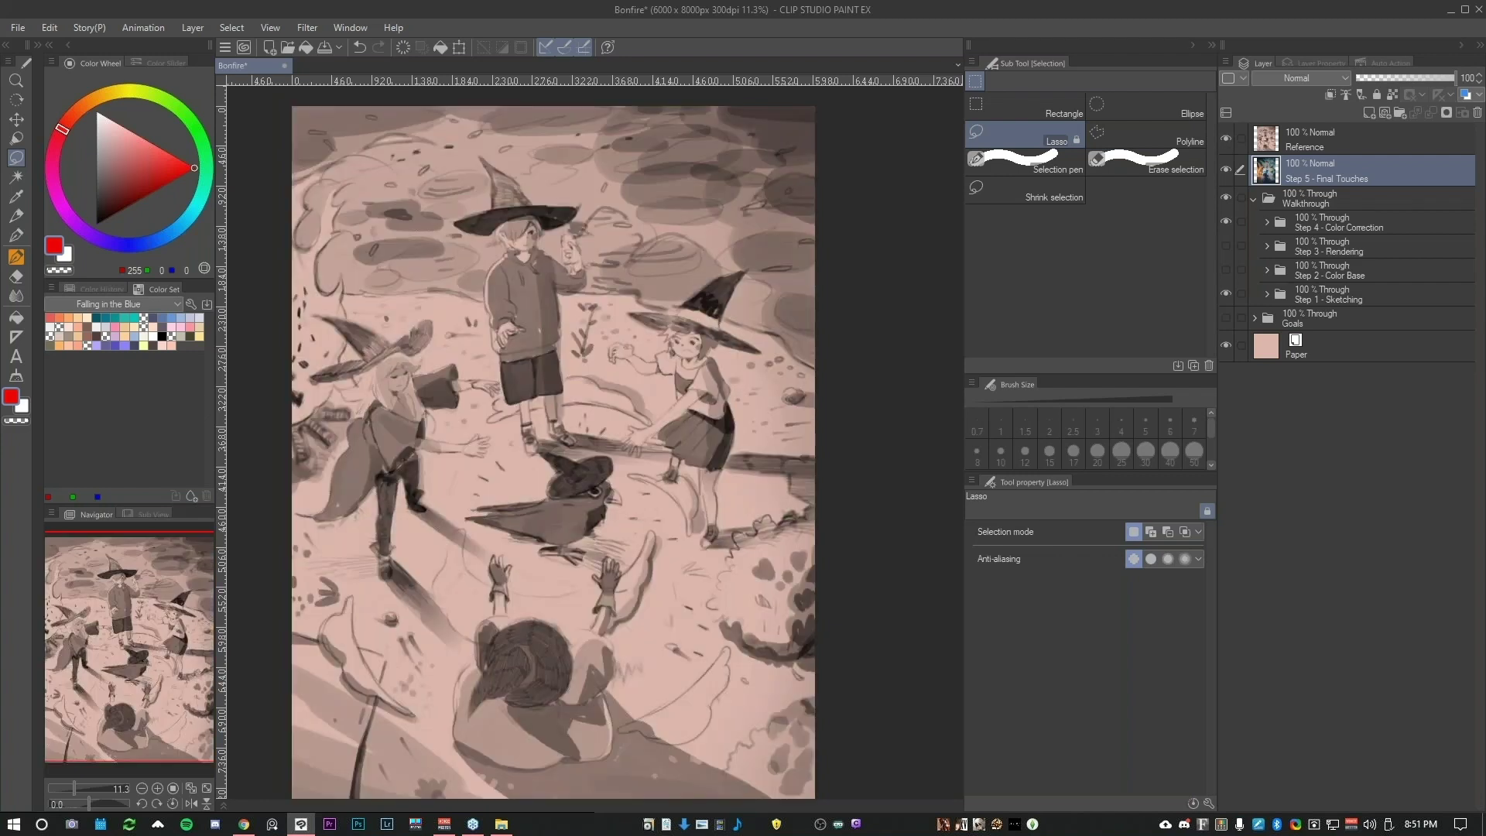
click(1226, 138)
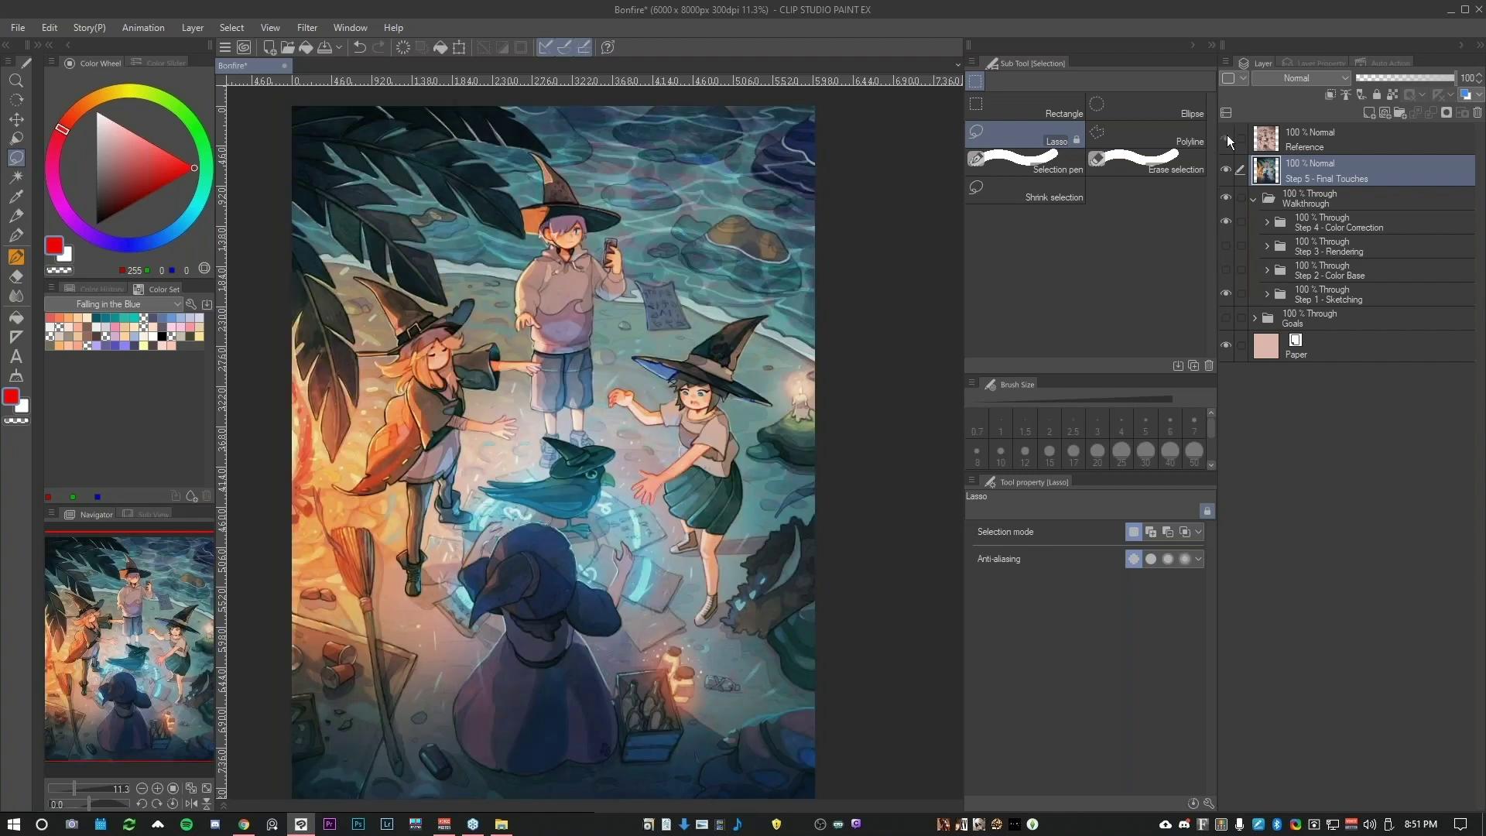
click(1227, 137)
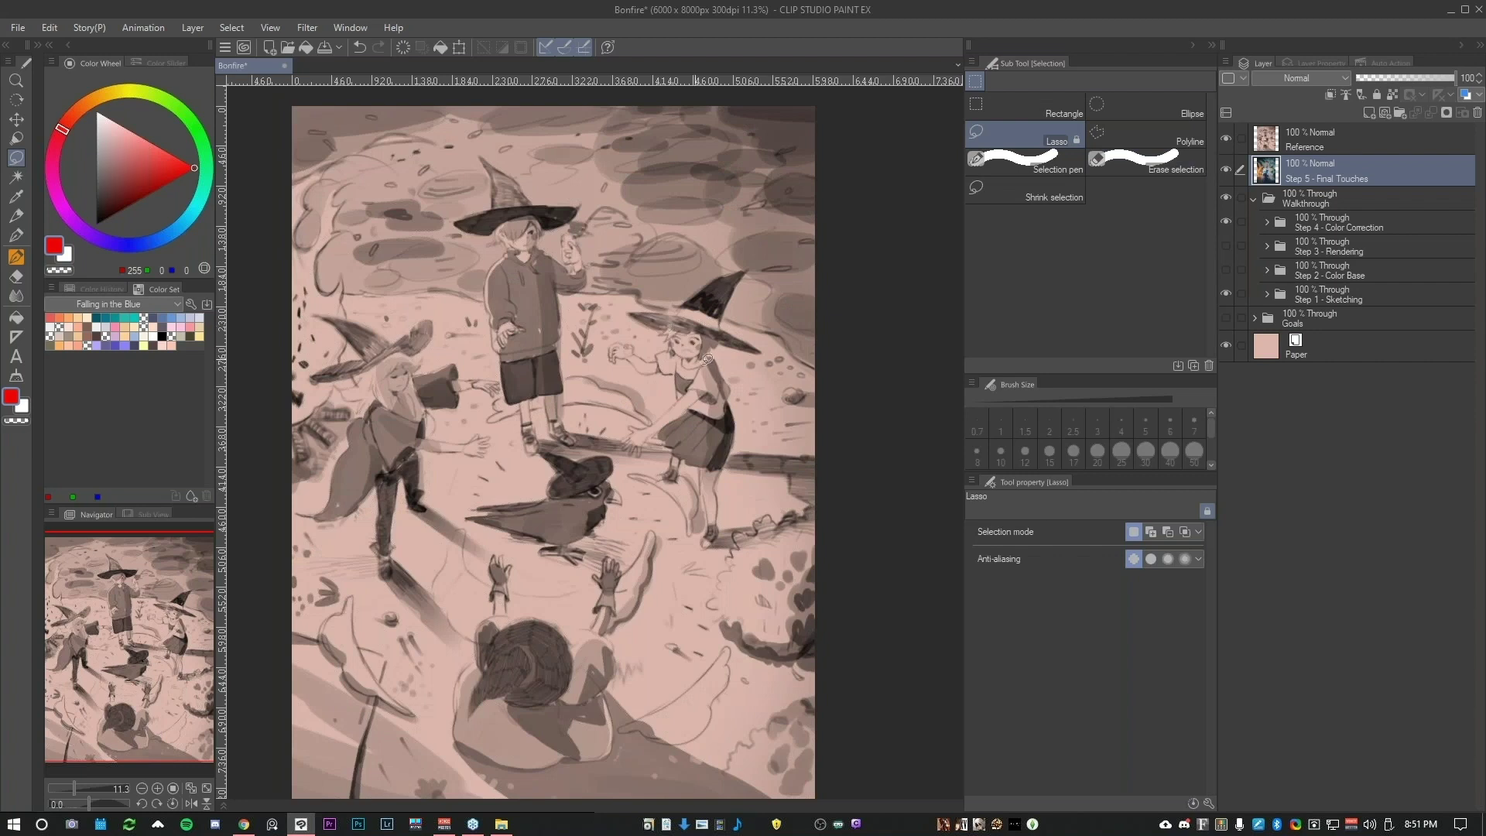
mouse_move(541, 300)
mouse_down()
mouse_move(559, 288)
mouse_move(537, 293)
mouse_up()
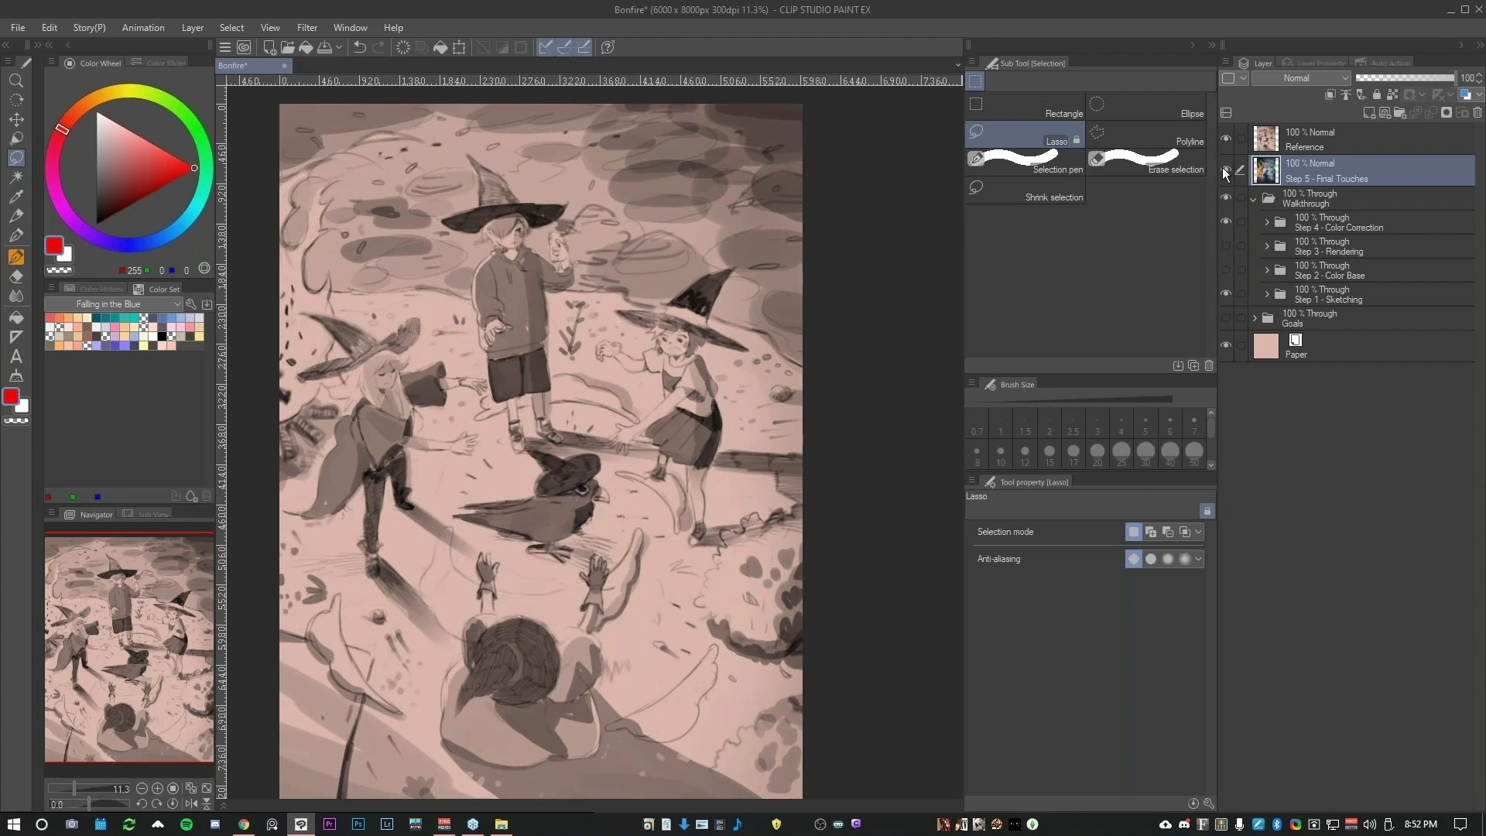
click(1225, 139)
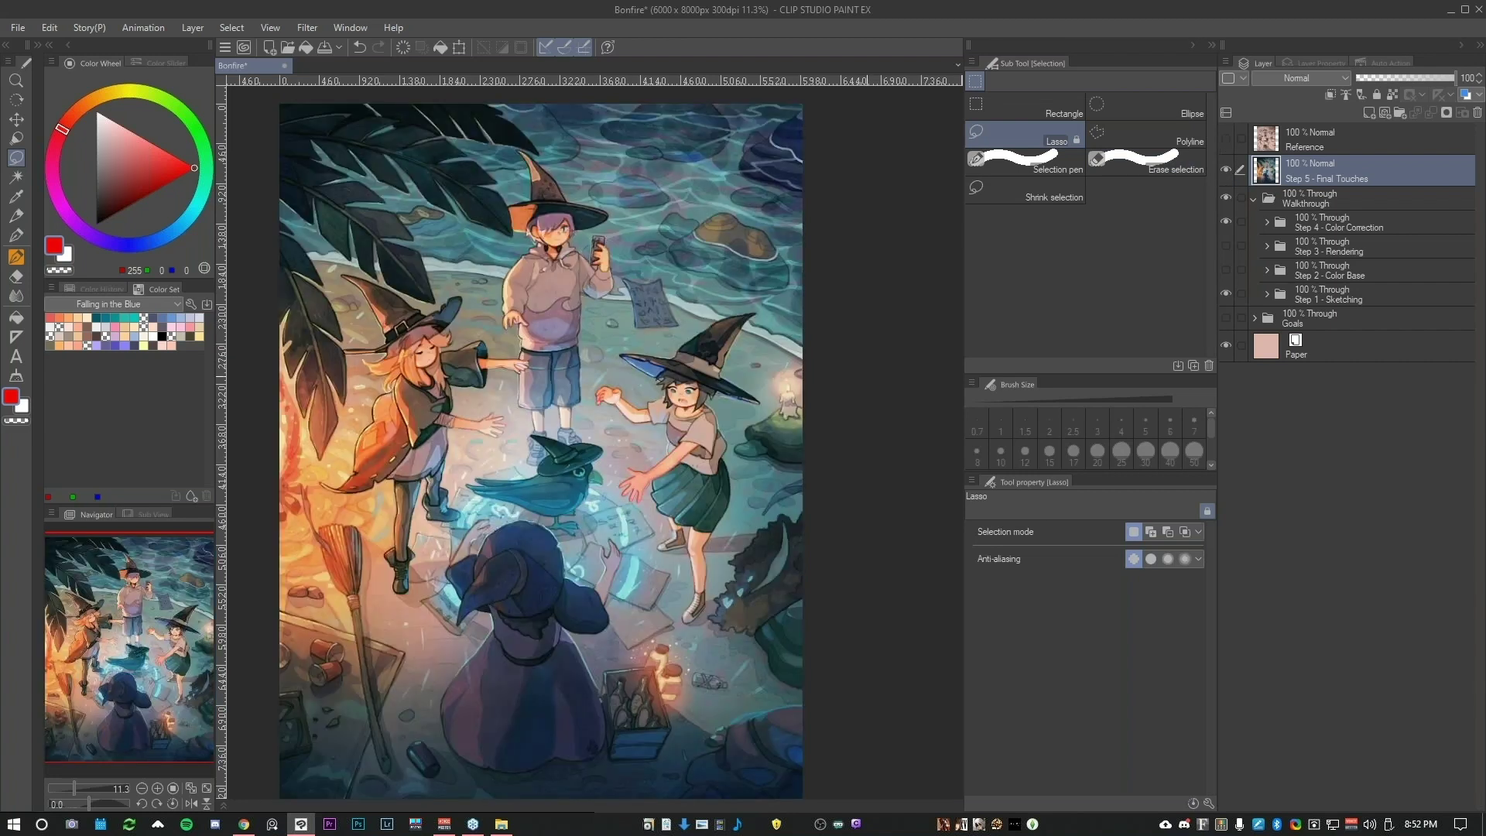
mouse_move(802, 392)
mouse_down()
mouse_move(819, 377)
mouse_move(812, 398)
mouse_up()
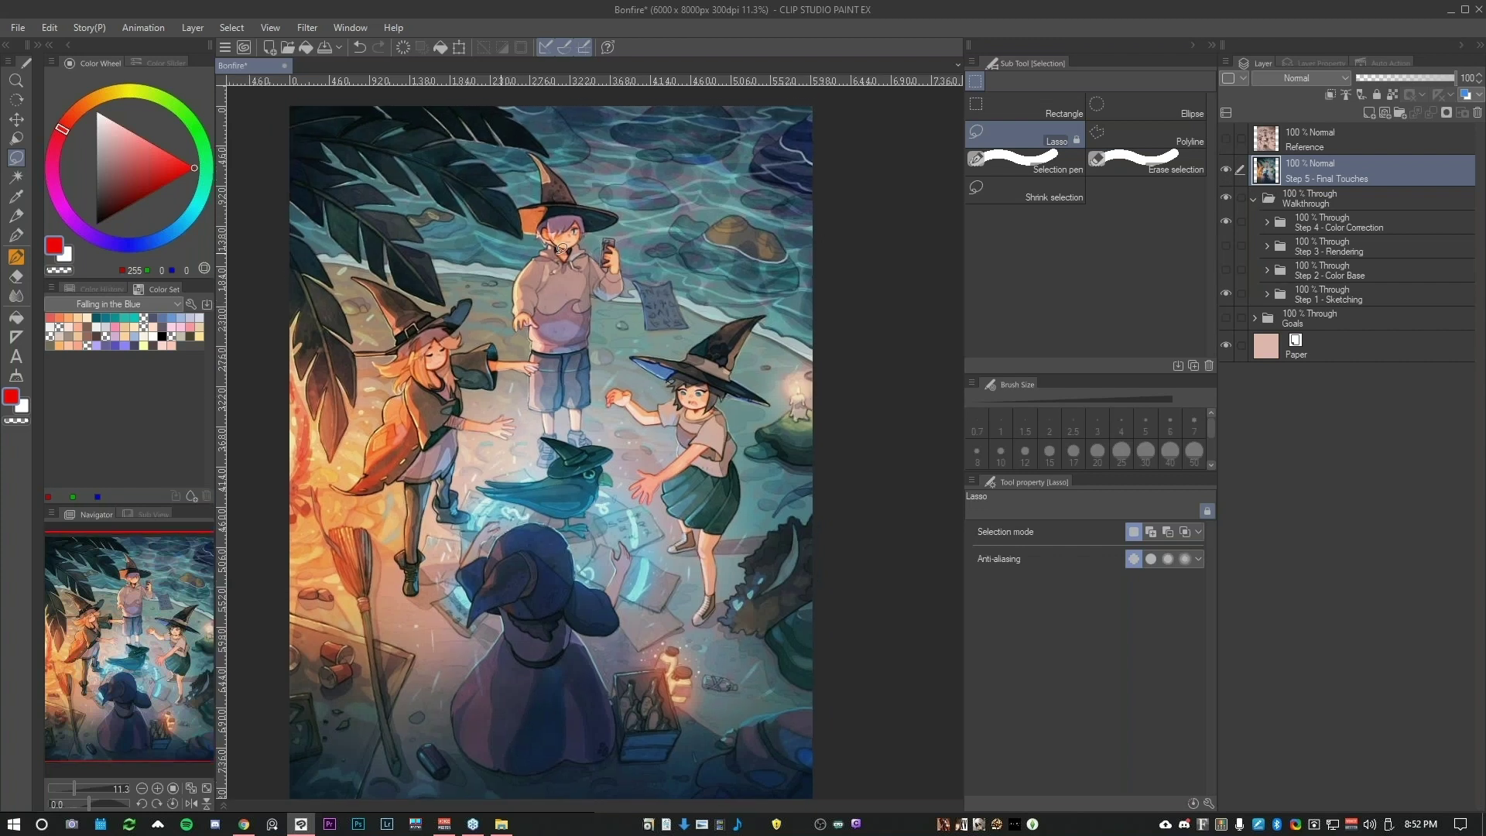
Pick the light blue (137, 164, 245) from the colour history and switch to the Watercolor brush.
click(97, 284)
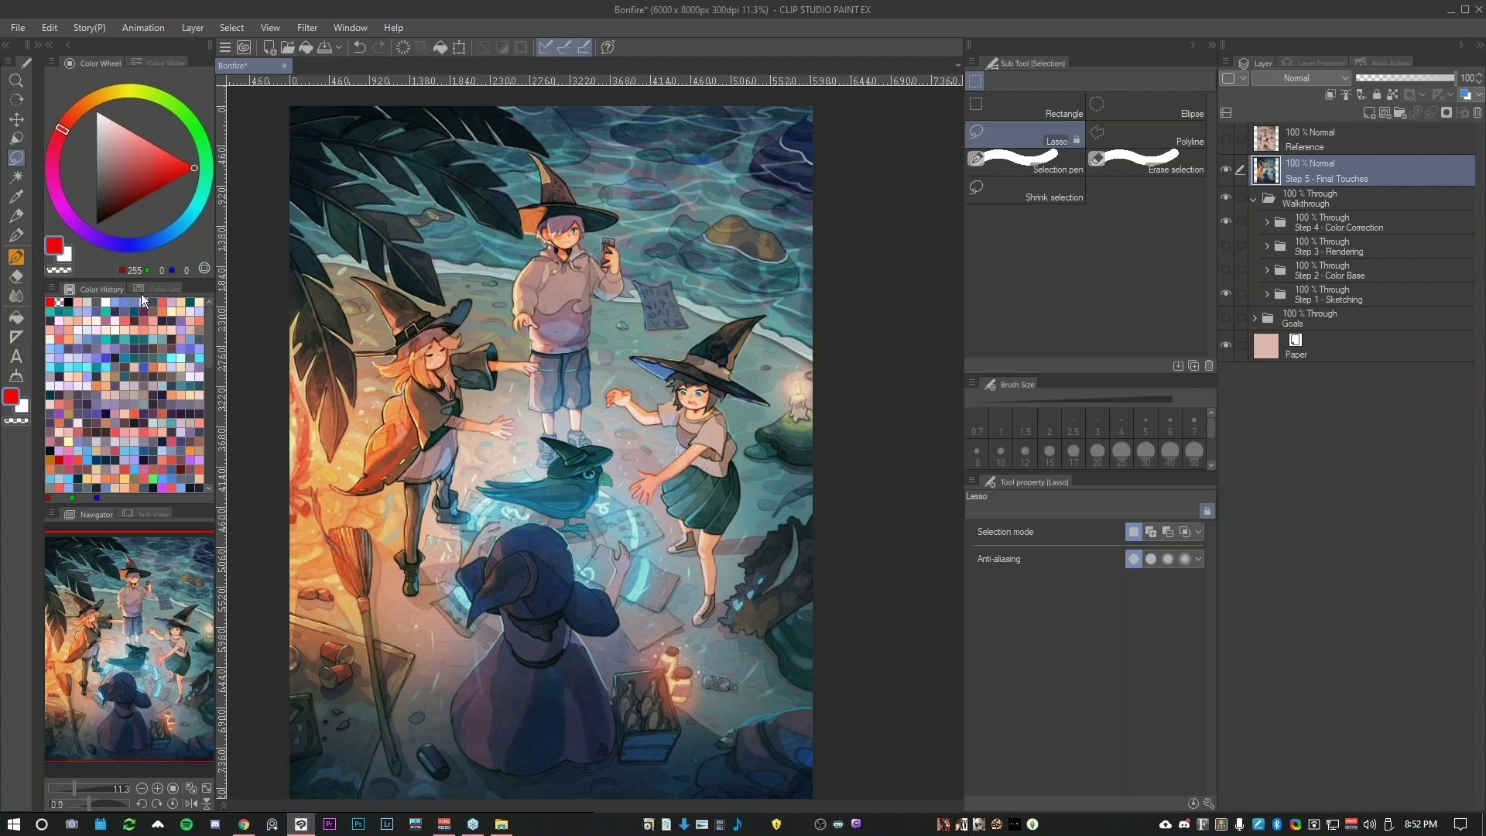
click(105, 301)
click(116, 301)
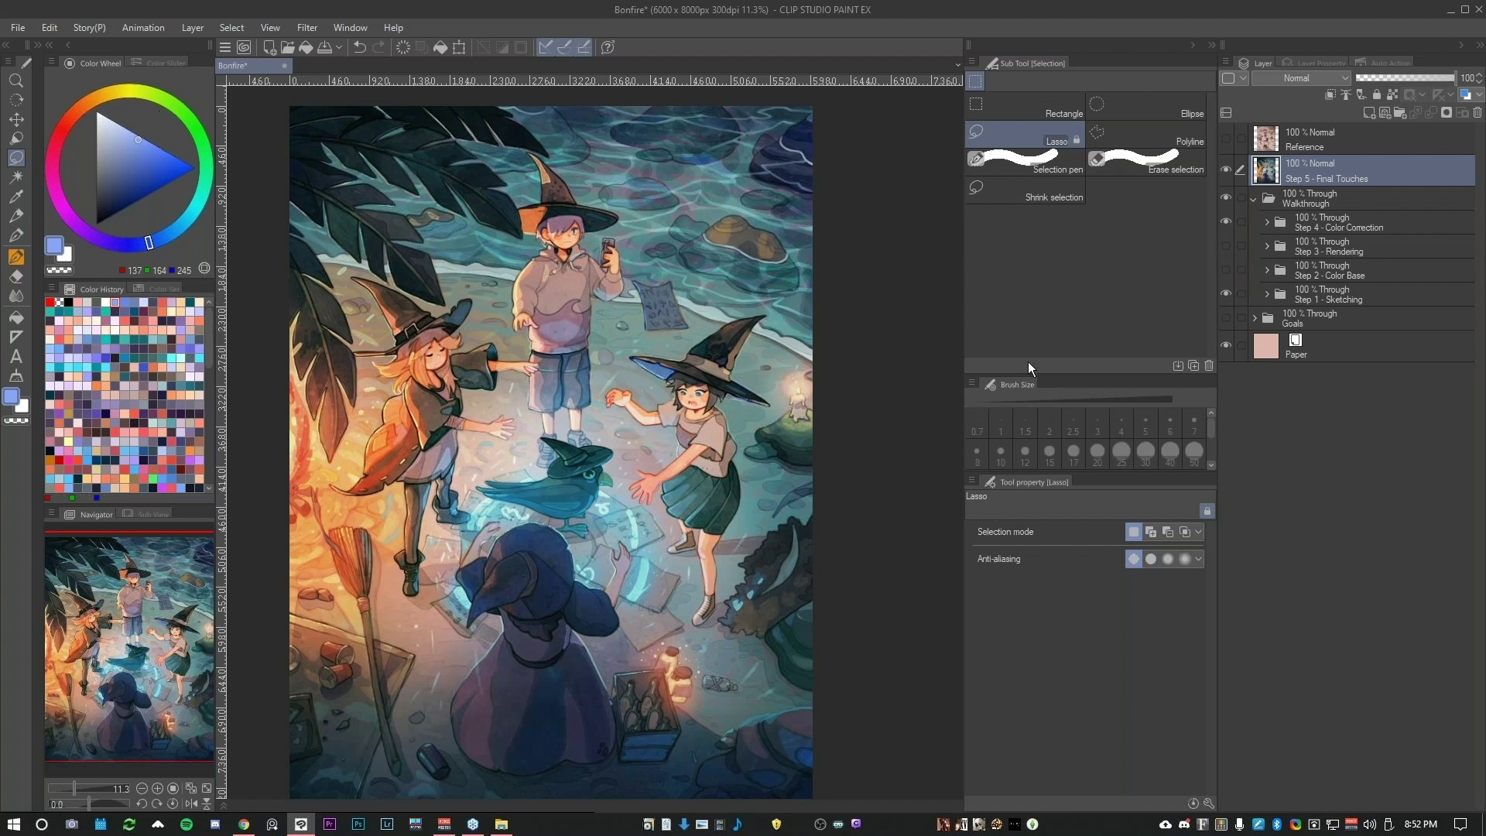
key(b)
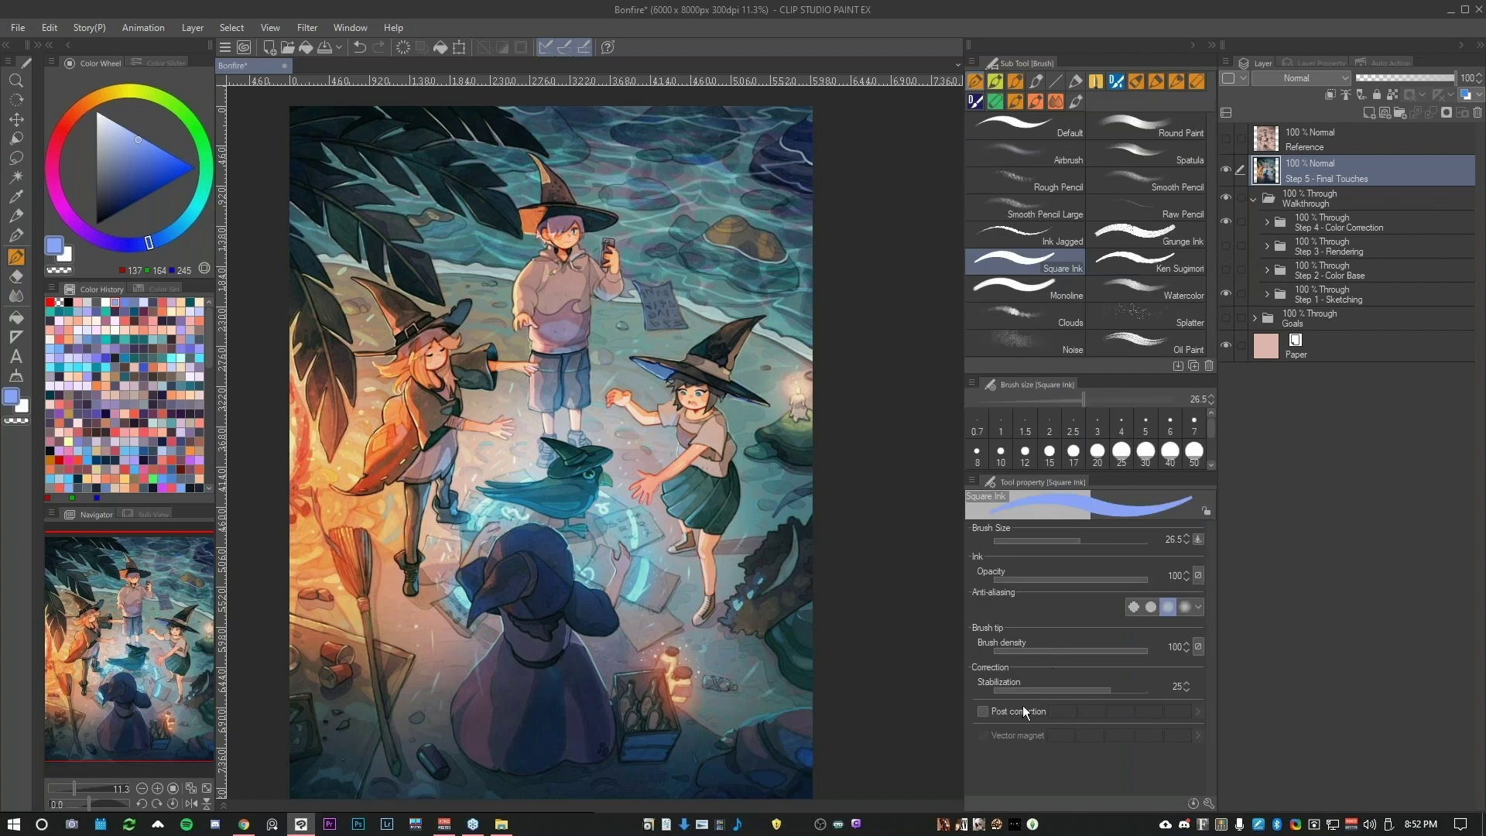
click(1184, 283)
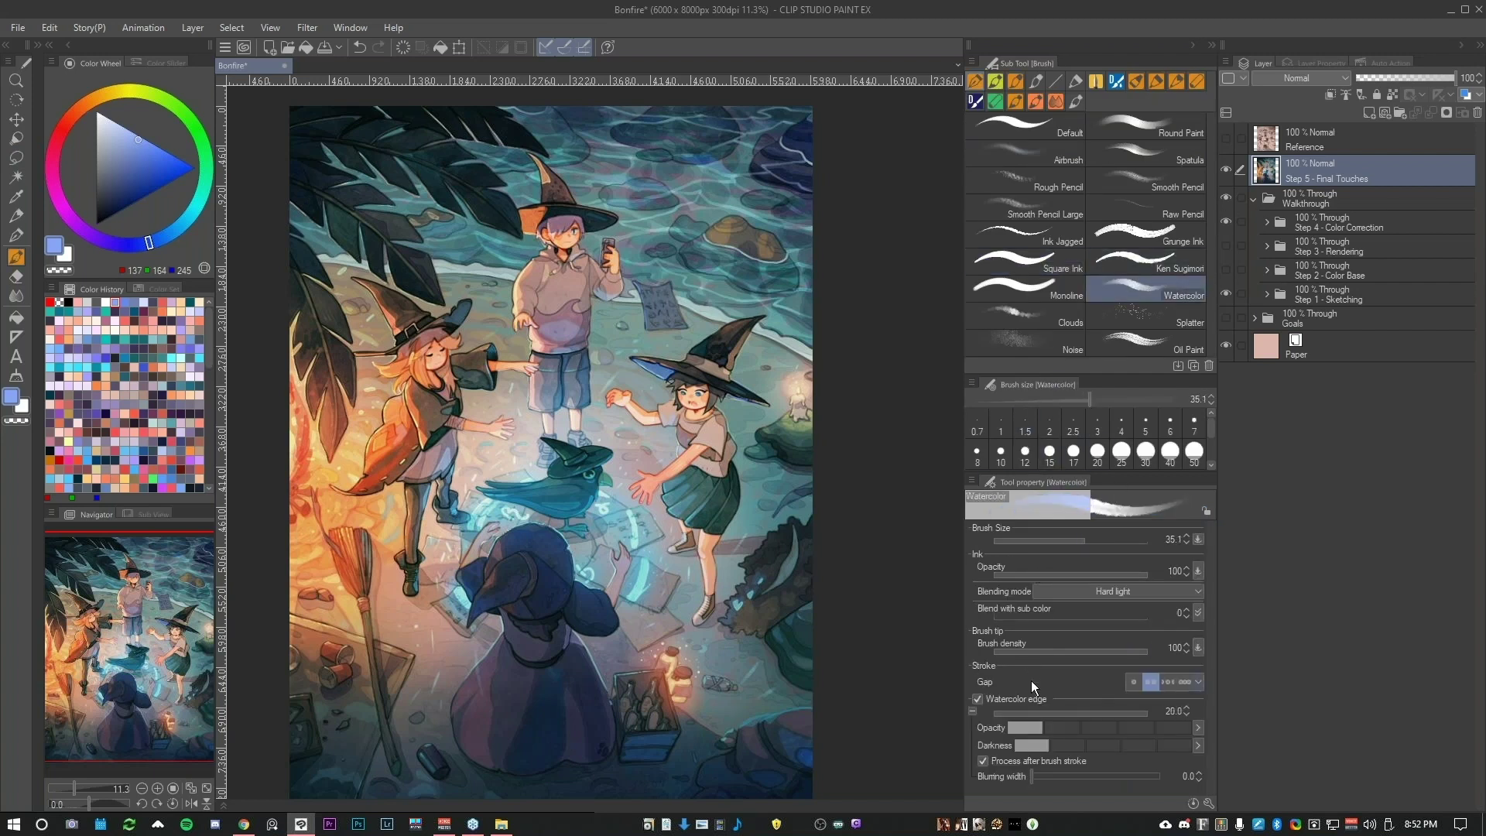
Turn off the brush's Watercolor edge, paint a test stroke on the sand beside the hooded boy and undo it.
click(977, 699)
click(978, 699)
click(977, 699)
scroll(657, 361, down, 3)
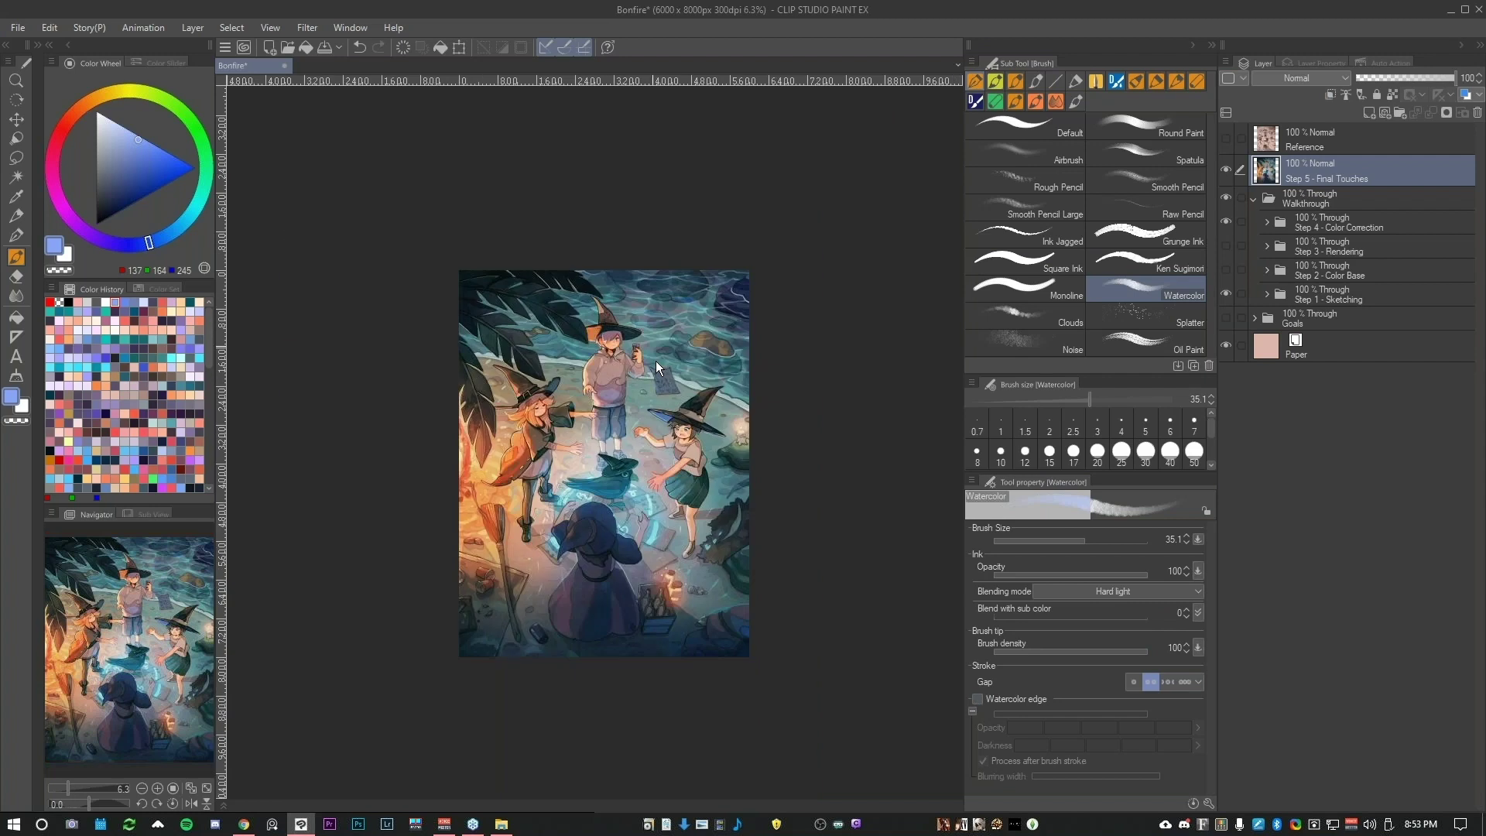
scroll(661, 373, down, 3)
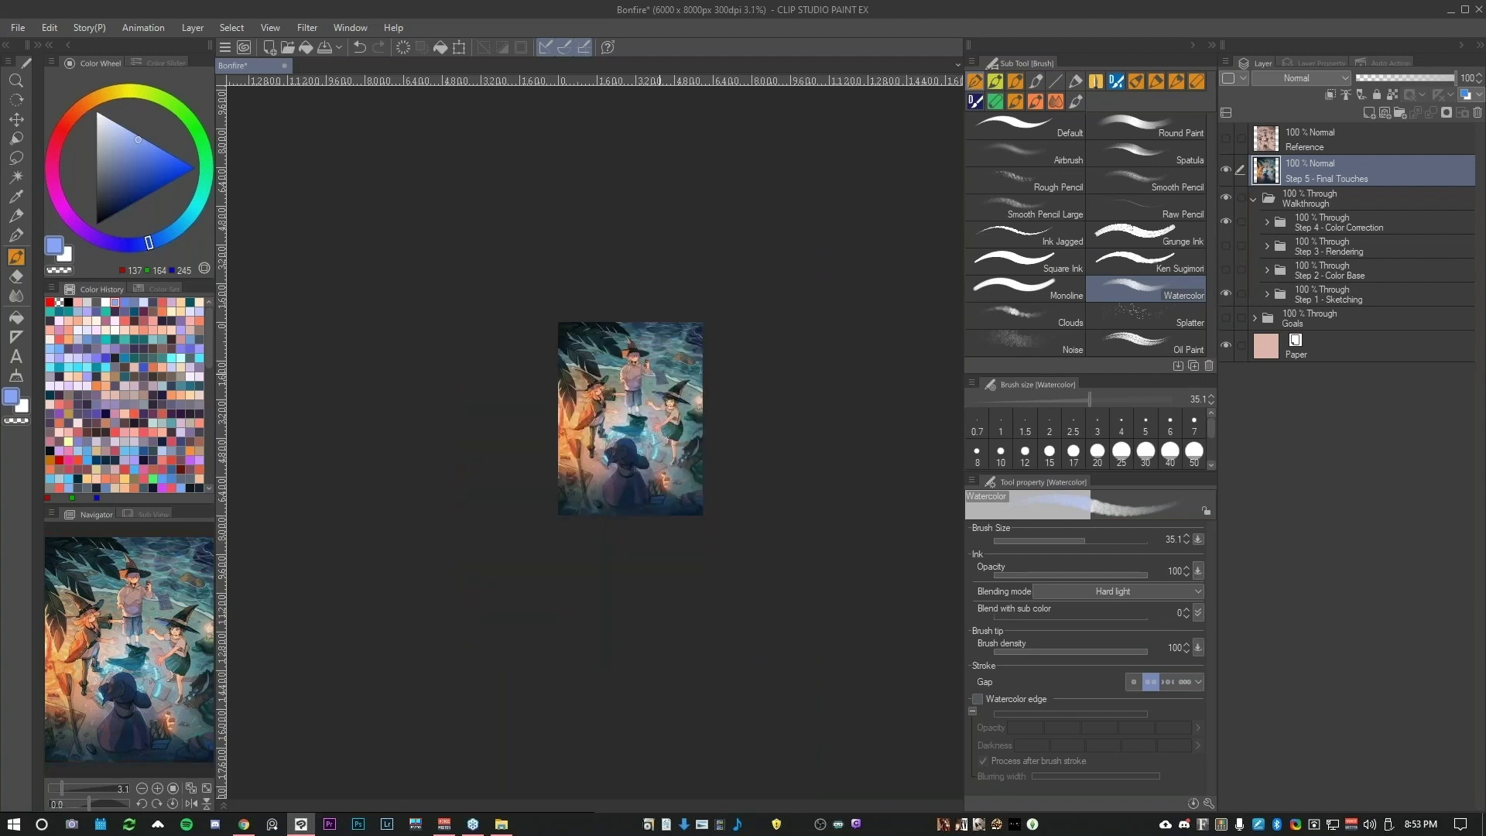
scroll(661, 373, up, 3)
scroll(658, 371, up, 9)
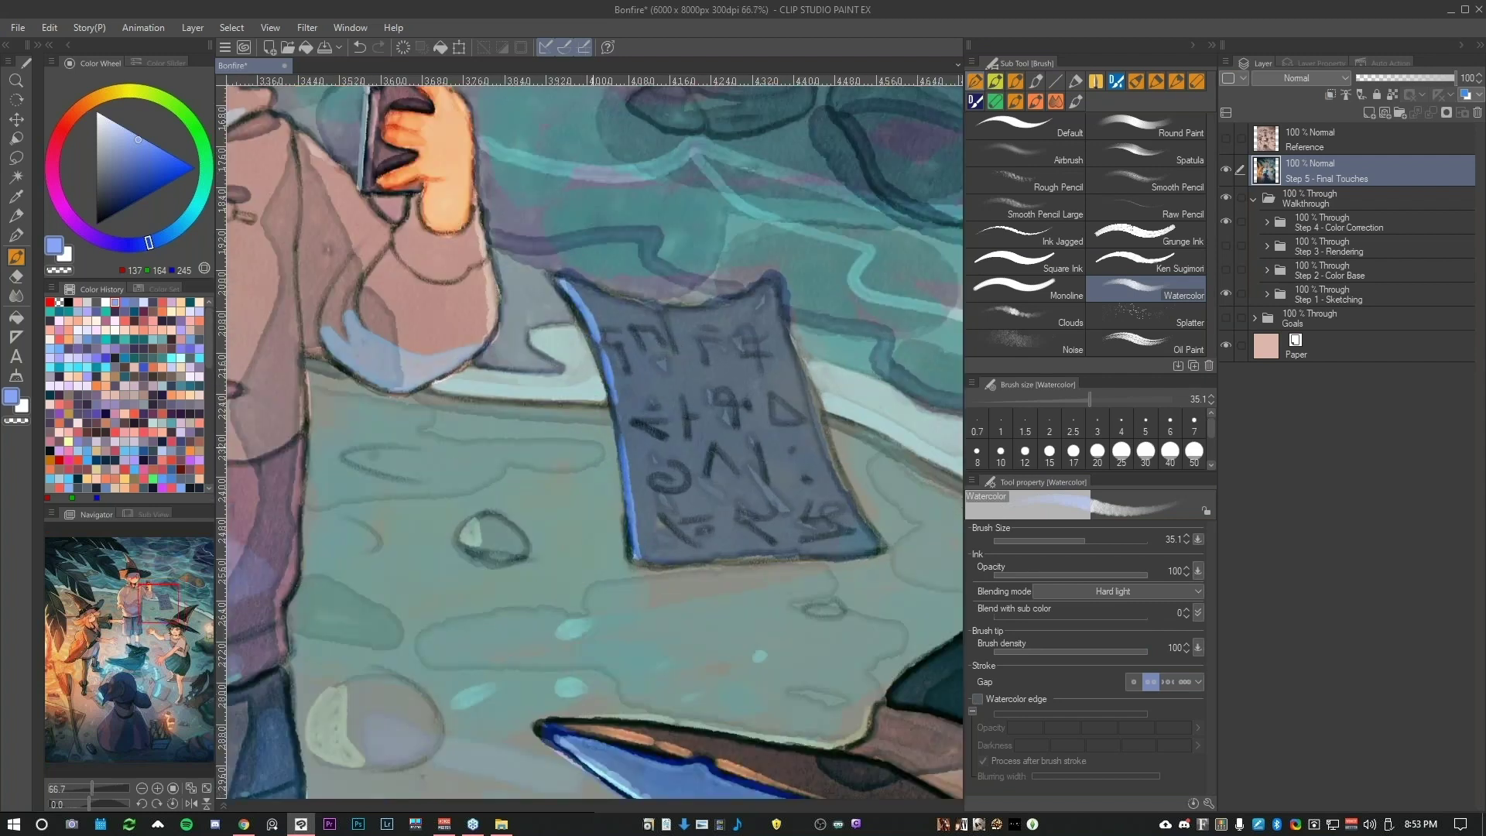
mouse_move(495, 612)
mouse_down()
mouse_move(588, 387)
mouse_move(573, 399)
mouse_move(592, 377)
mouse_move(641, 425)
mouse_move(619, 411)
mouse_up()
click(602, 419)
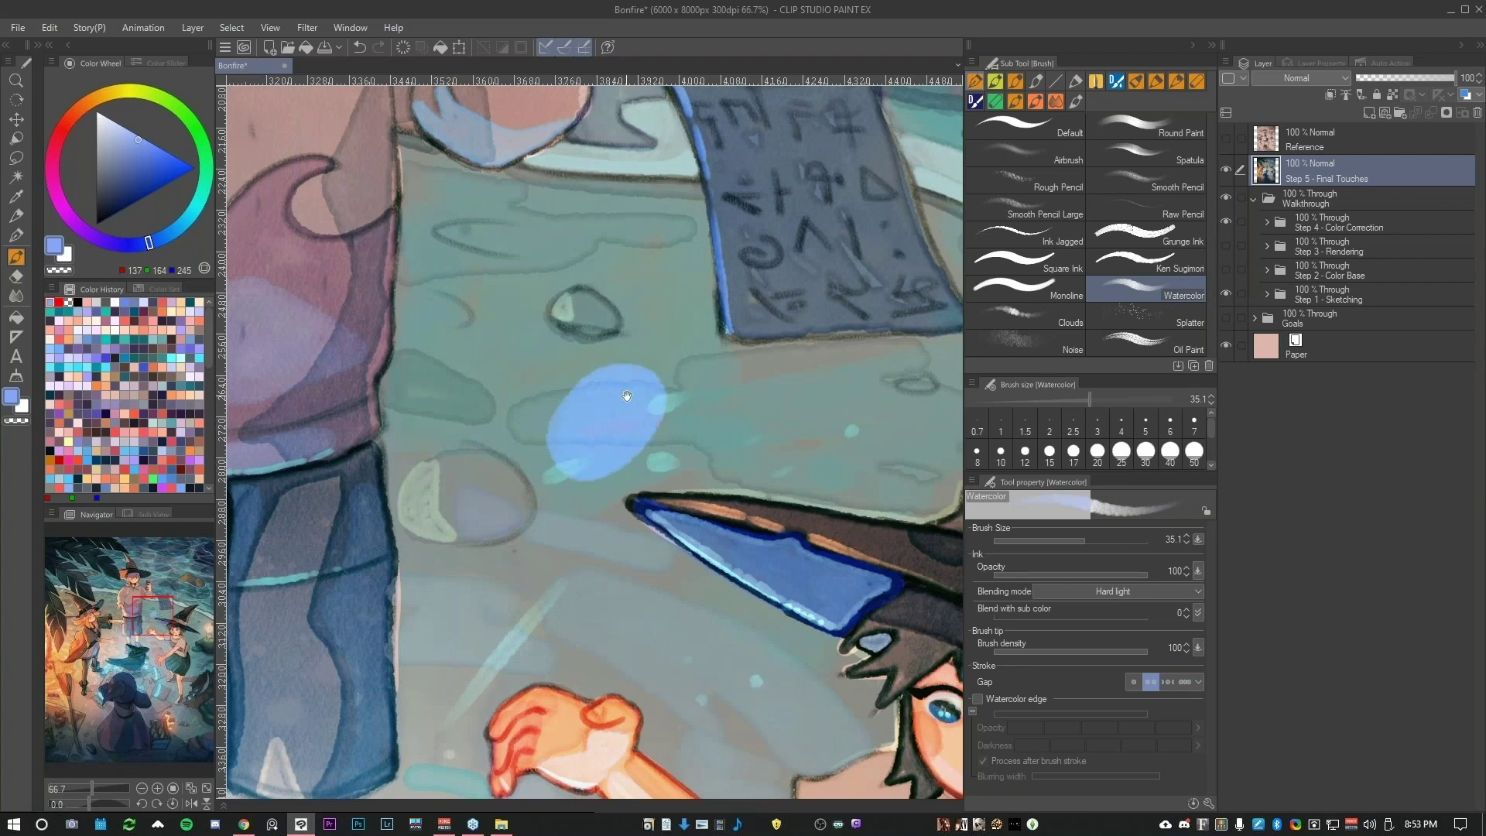
drag(627, 396, 617, 392)
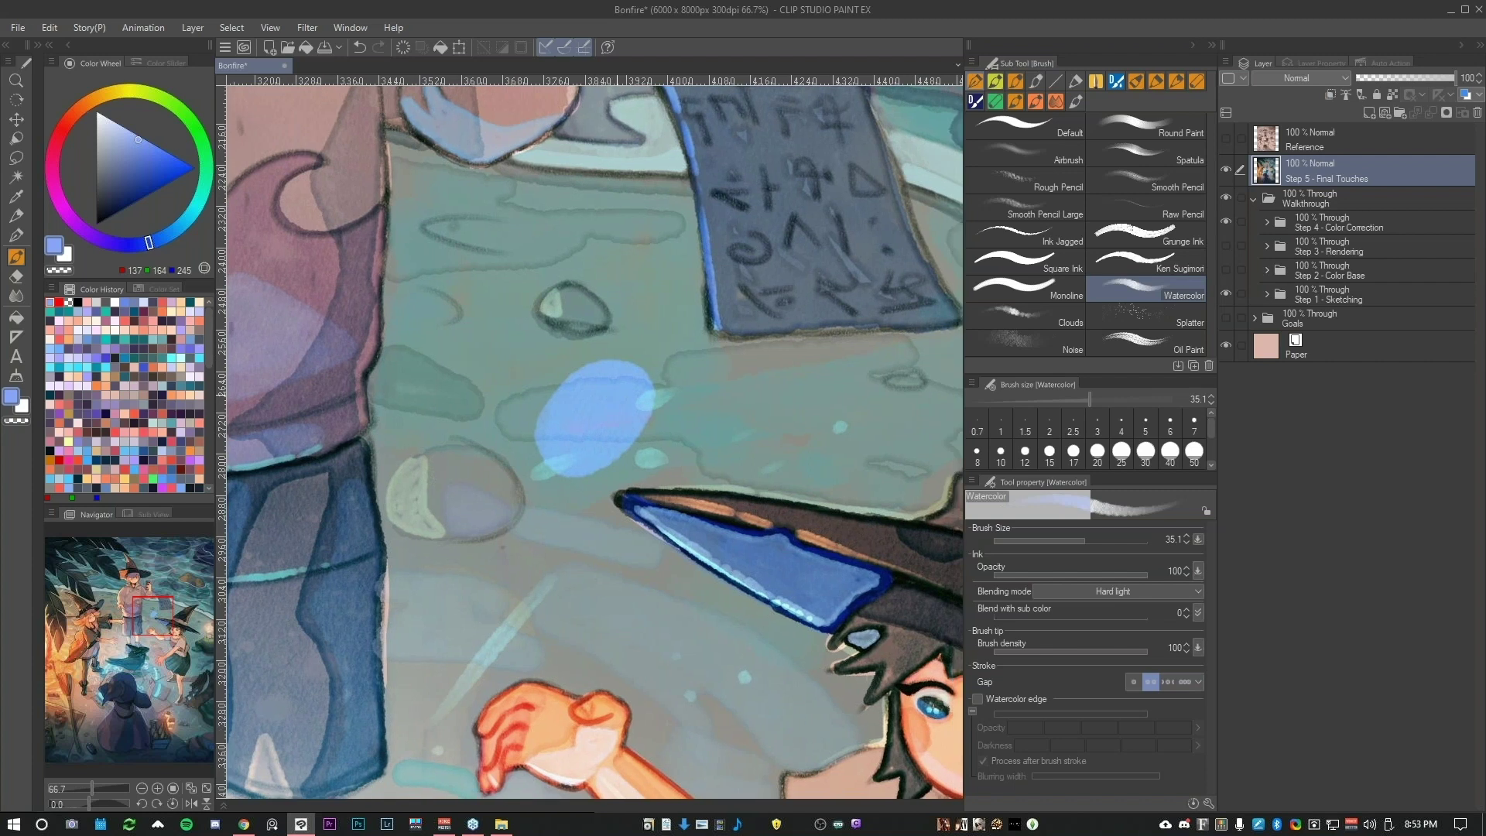
key(ctrl+z)
Turn the Watercolor edge back on, paint a test stroke on the sand and undo it.
click(1029, 700)
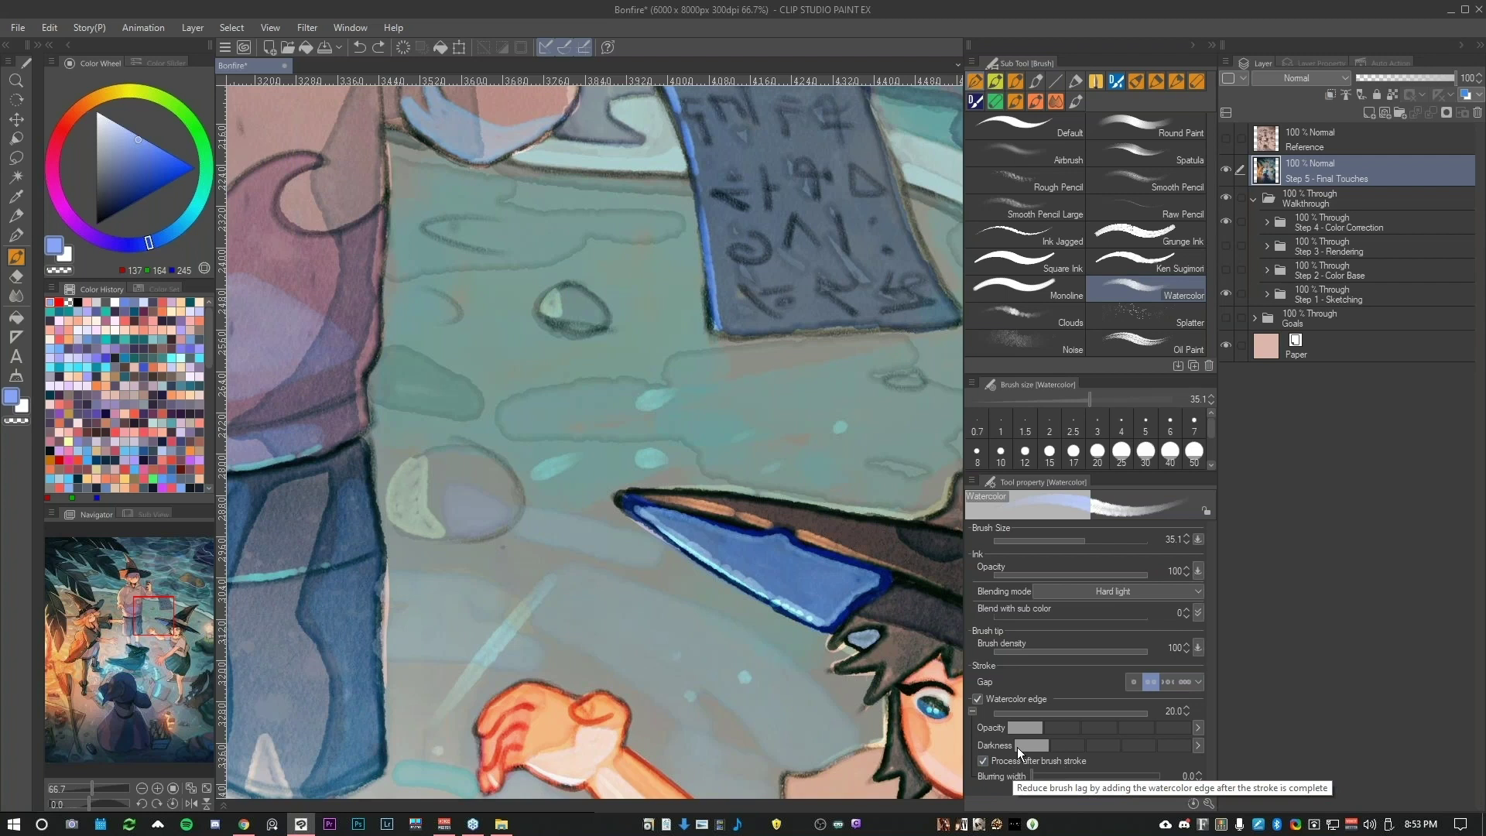
mouse_move(611, 364)
mouse_down()
mouse_move(604, 395)
mouse_move(542, 410)
mouse_move(573, 399)
mouse_move(596, 352)
mouse_move(650, 391)
mouse_move(512, 387)
mouse_move(651, 373)
mouse_move(510, 409)
mouse_move(620, 383)
mouse_up()
key(ctrl+z)
Disable Process after brush stroke, test overlapping blue strokes on the sand, and re-enable the option.
click(998, 761)
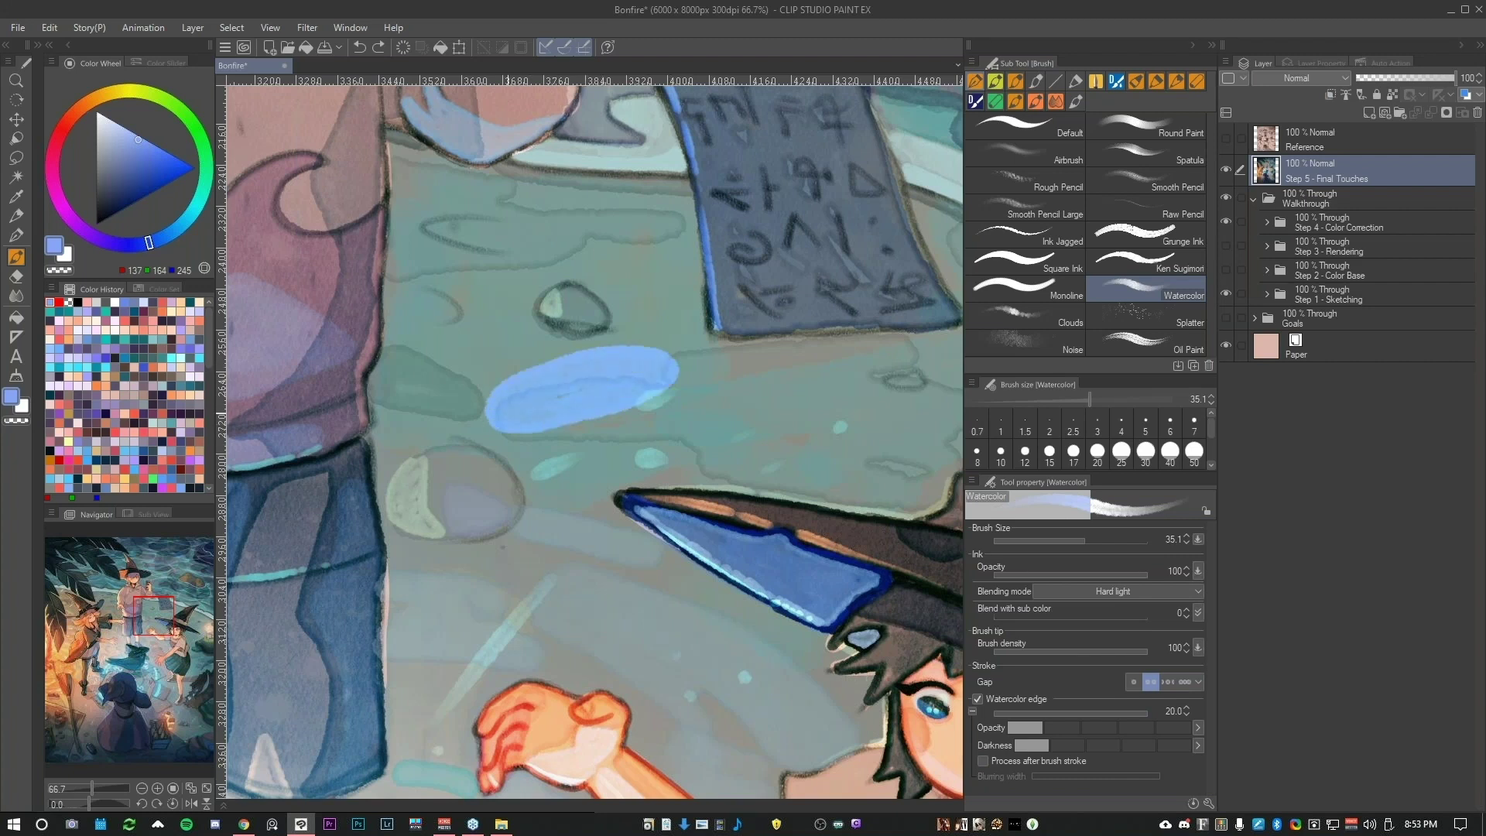
mouse_move(557, 422)
mouse_down()
mouse_move(607, 412)
mouse_move(441, 410)
mouse_move(496, 387)
mouse_up()
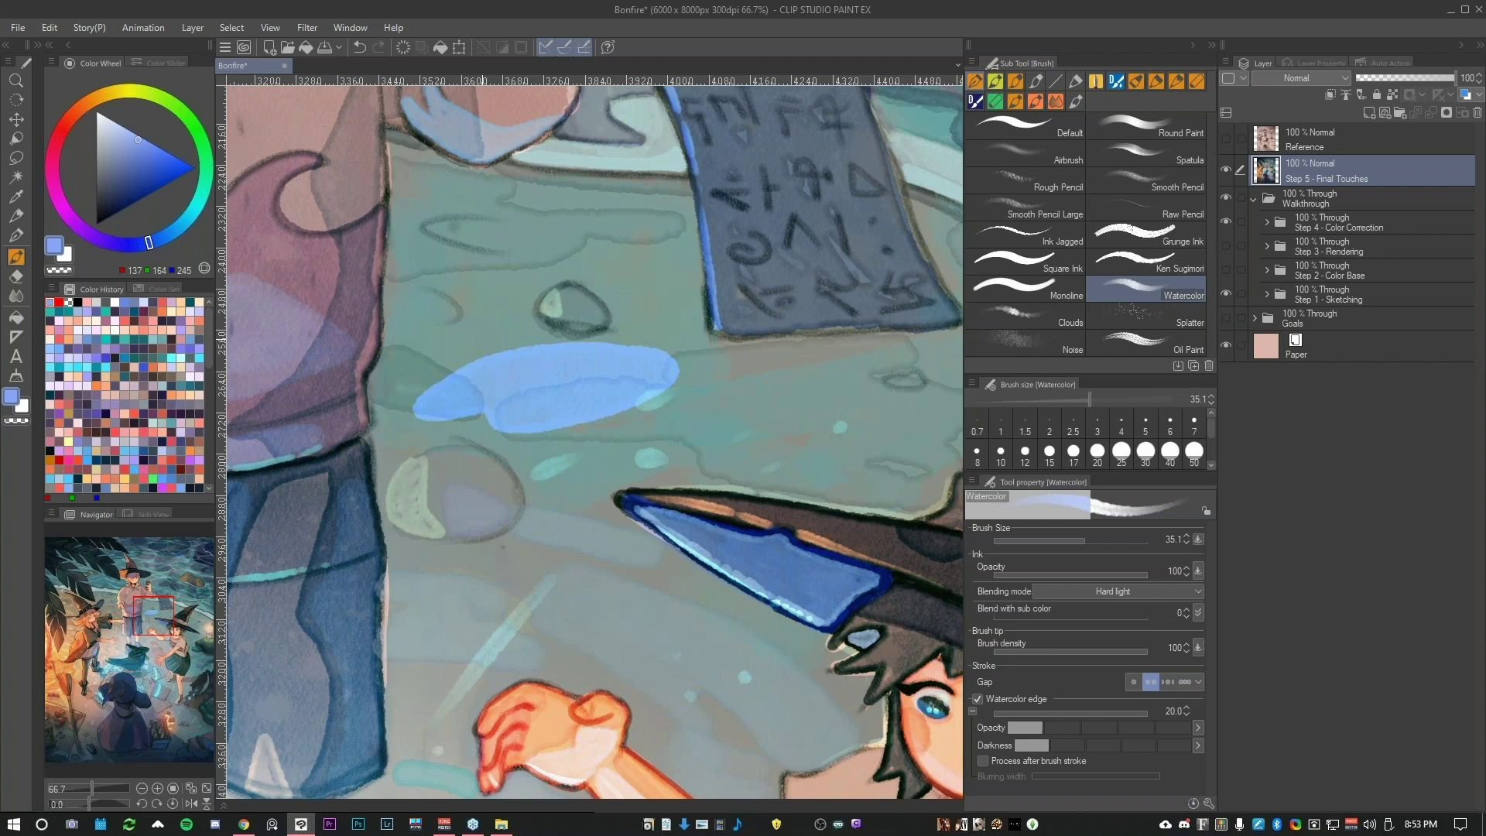
scroll(483, 340, down, 2)
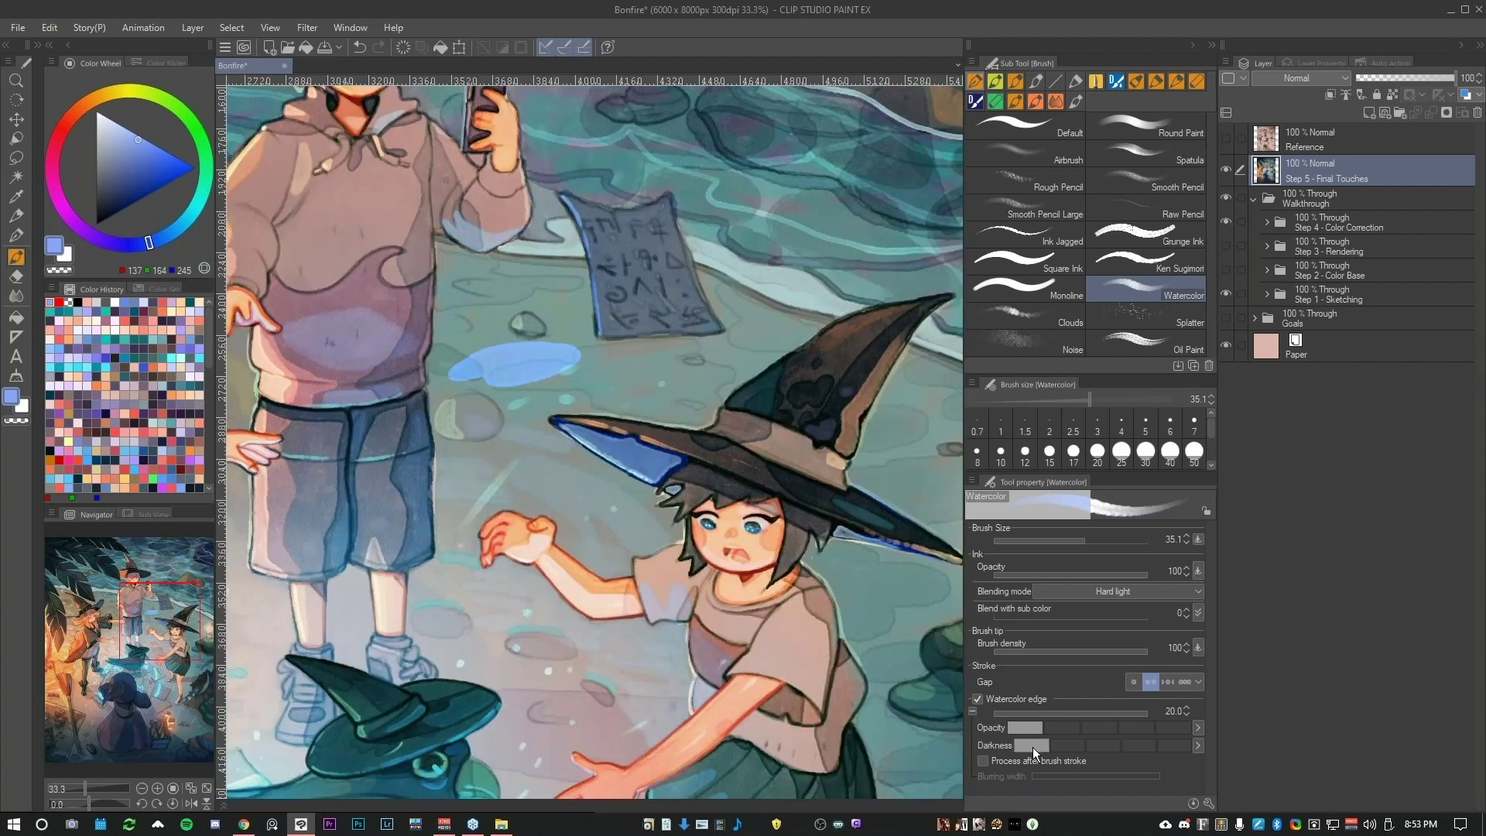
click(1033, 760)
Enlarge the Watercolor brush to 111.1, try a broad blue stroke over the water and undo it.
drag(617, 402, 518, 436)
key(])
mouse_move(658, 267)
mouse_down()
mouse_move(805, 193)
mouse_move(720, 240)
mouse_move(646, 240)
mouse_move(646, 212)
mouse_move(689, 174)
mouse_move(623, 203)
mouse_move(728, 177)
mouse_up()
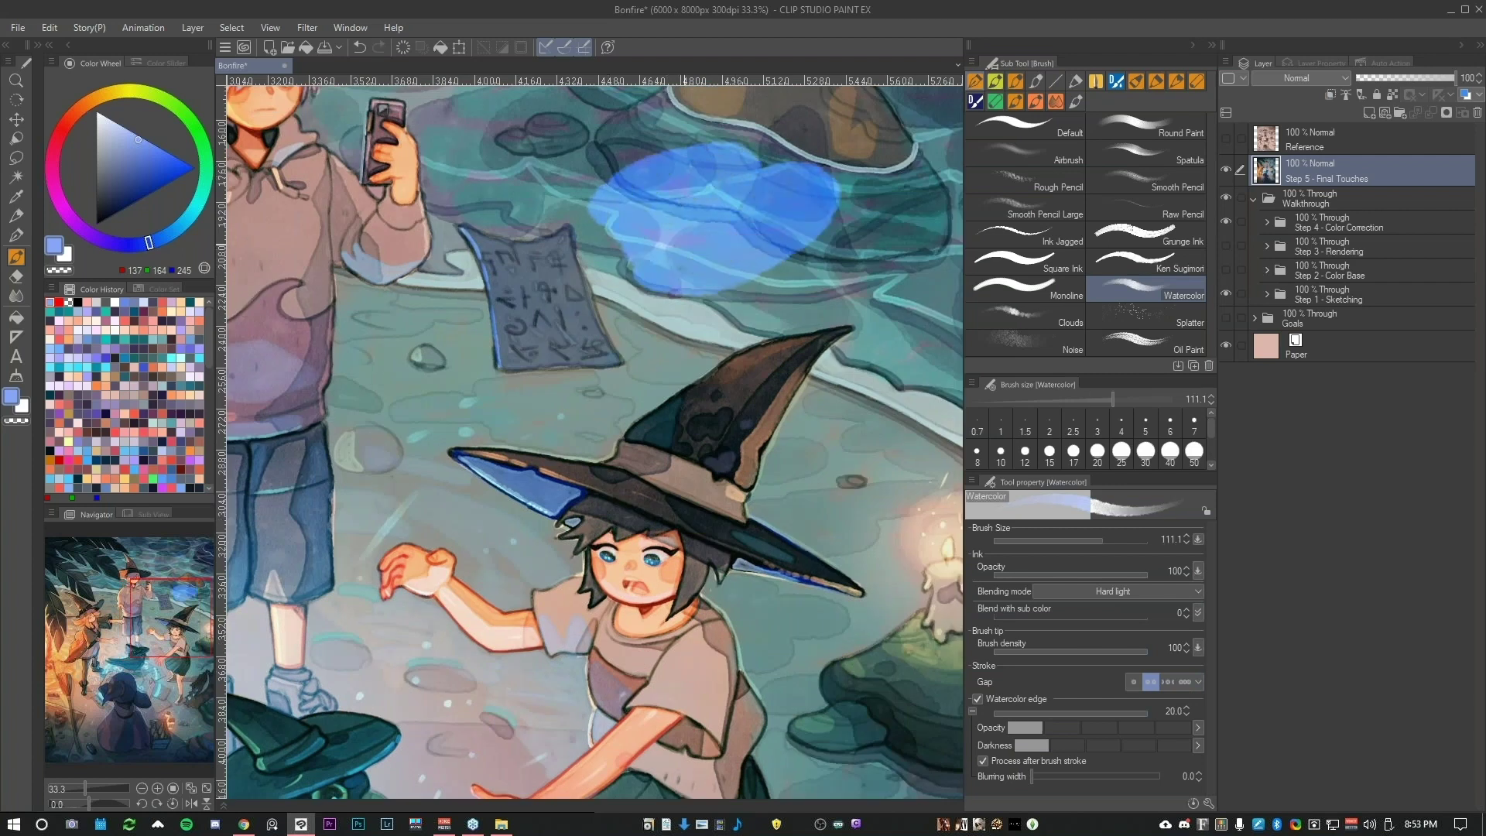
key(ctrl+z)
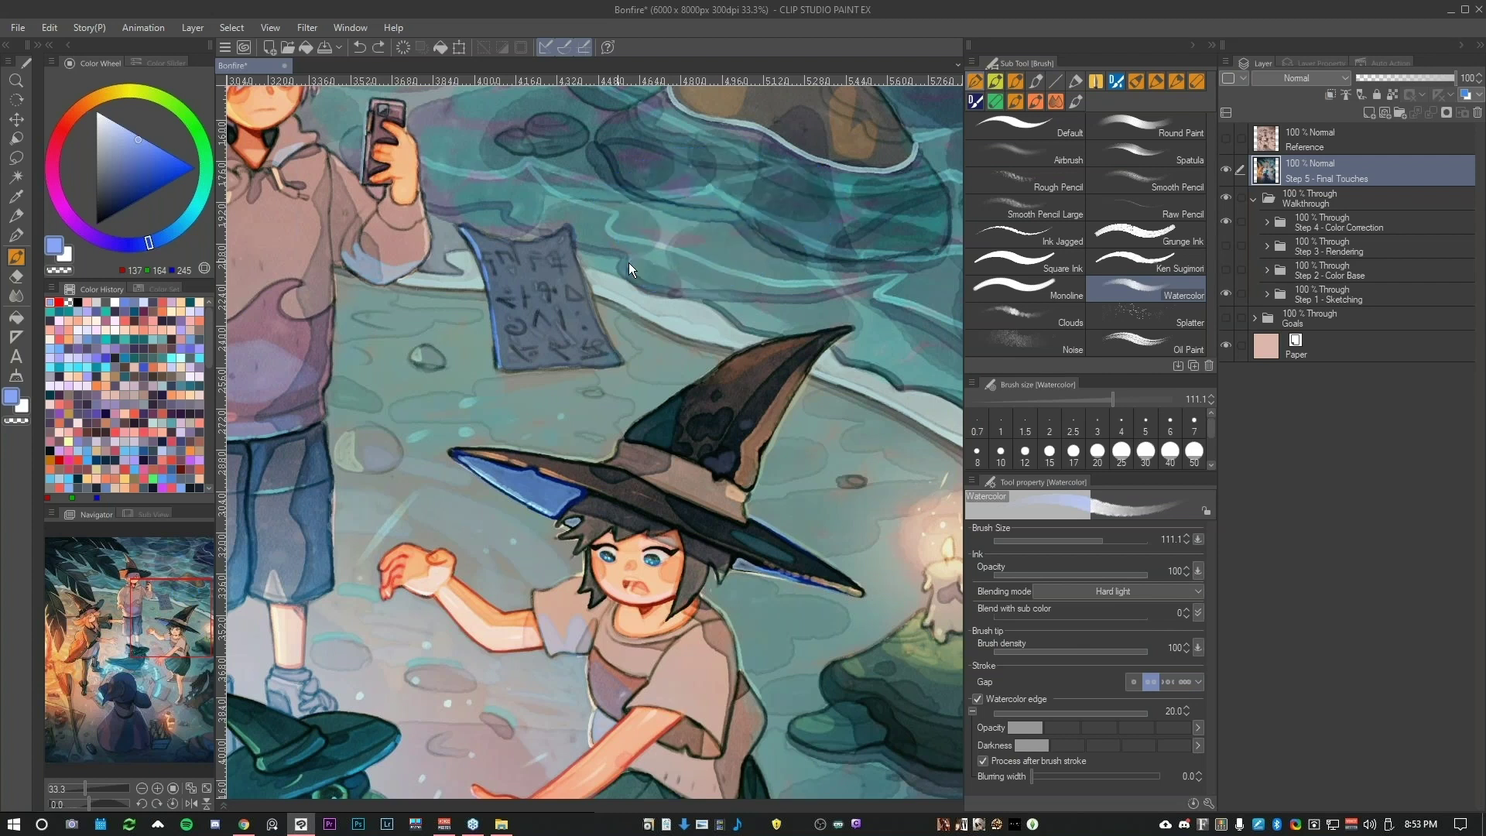
Open the Bonfire canvas in a second window.
drag(629, 263, 698, 214)
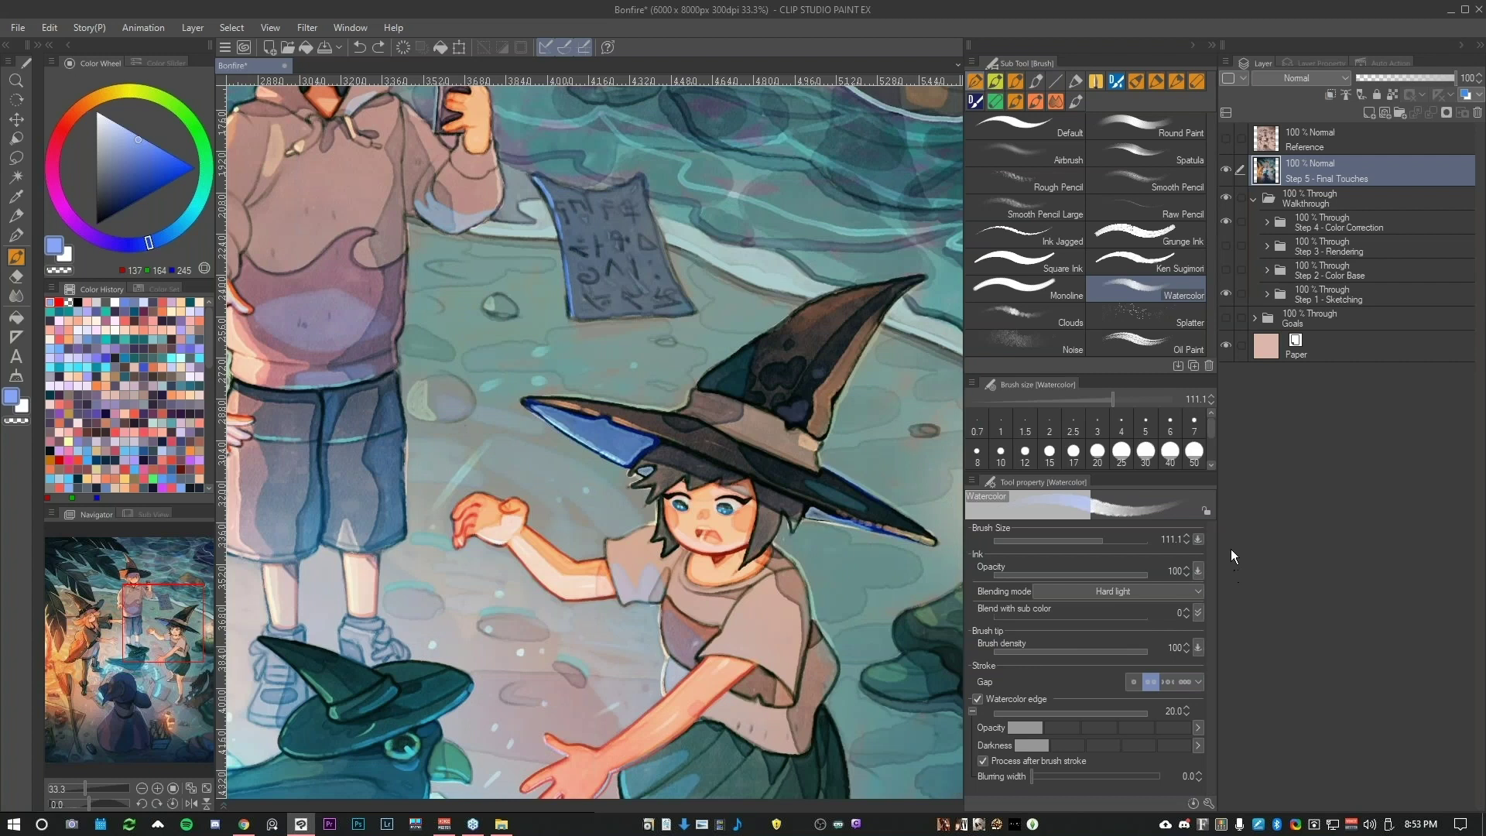
mouse_move(720, 356)
mouse_down()
mouse_move(685, 421)
mouse_move(739, 346)
mouse_up()
scroll(685, 420, down, 4)
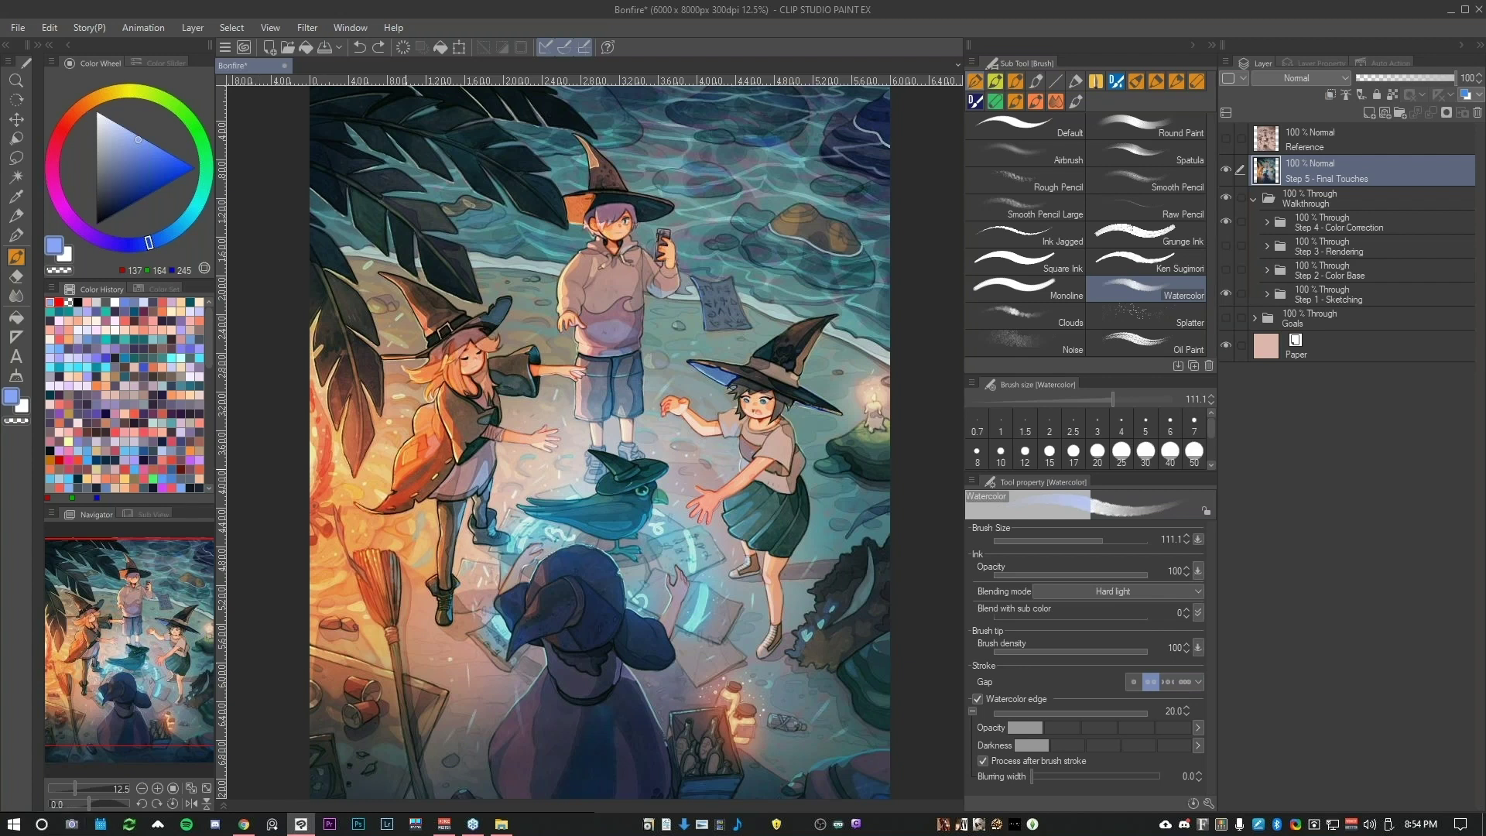
click(356, 26)
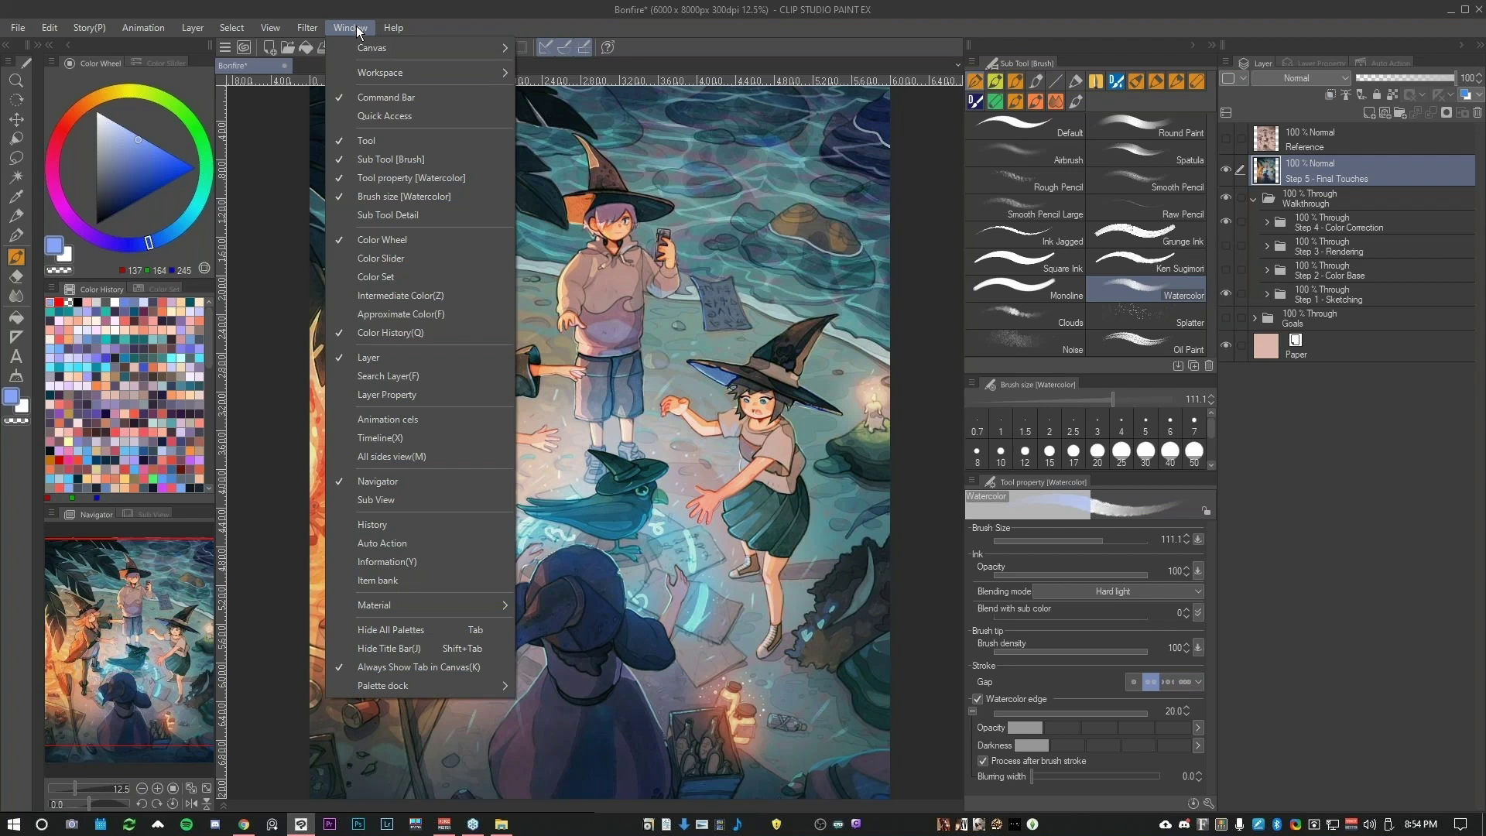
mouse_move(361, 45)
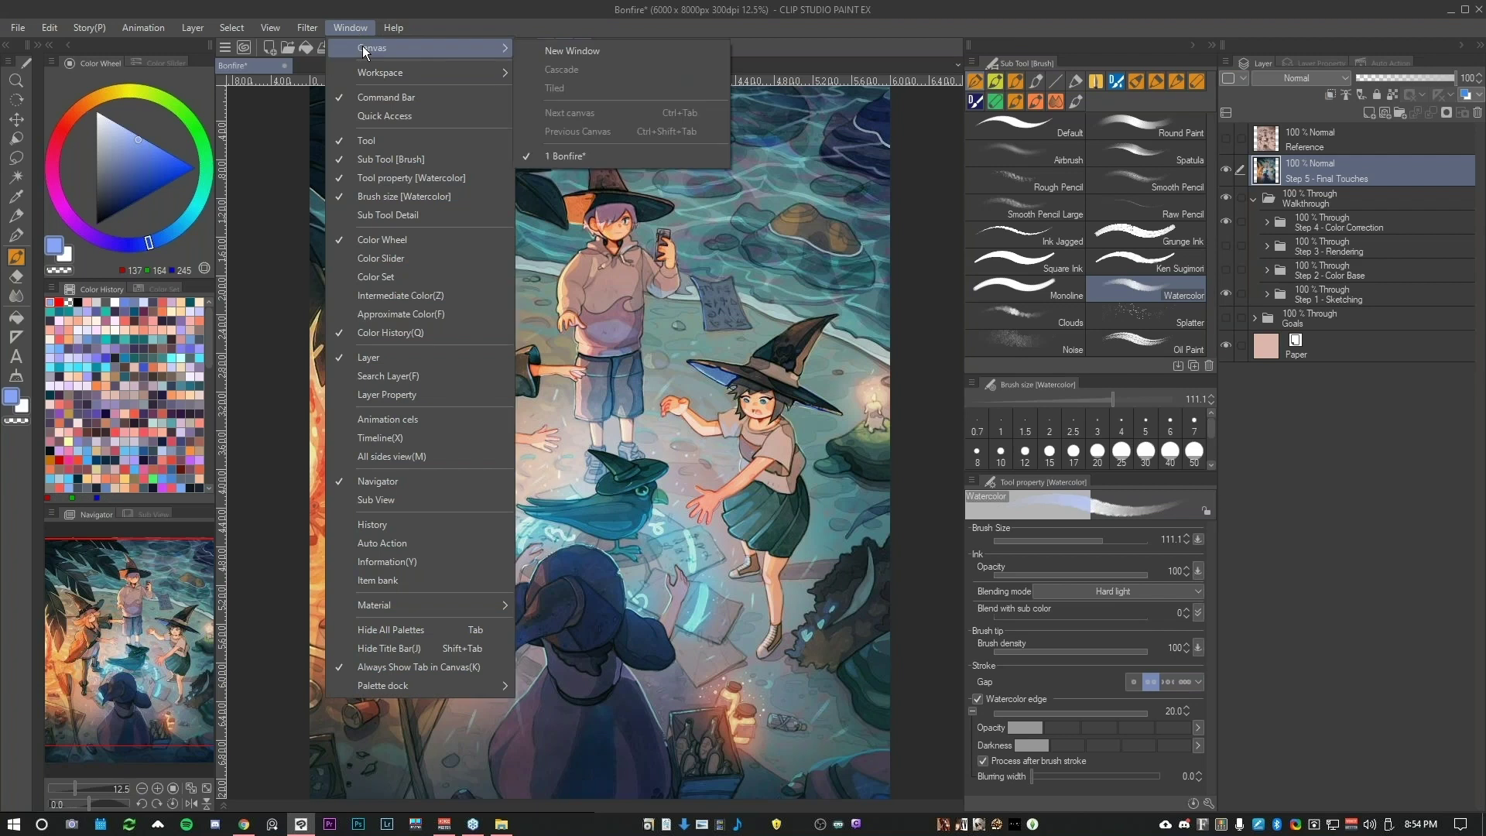
click(573, 53)
Detach the second Bonfire window, enlarge it, place it beside the original canvas and fit the whole illustration in it.
drag(322, 68, 534, 172)
drag(788, 169, 648, 135)
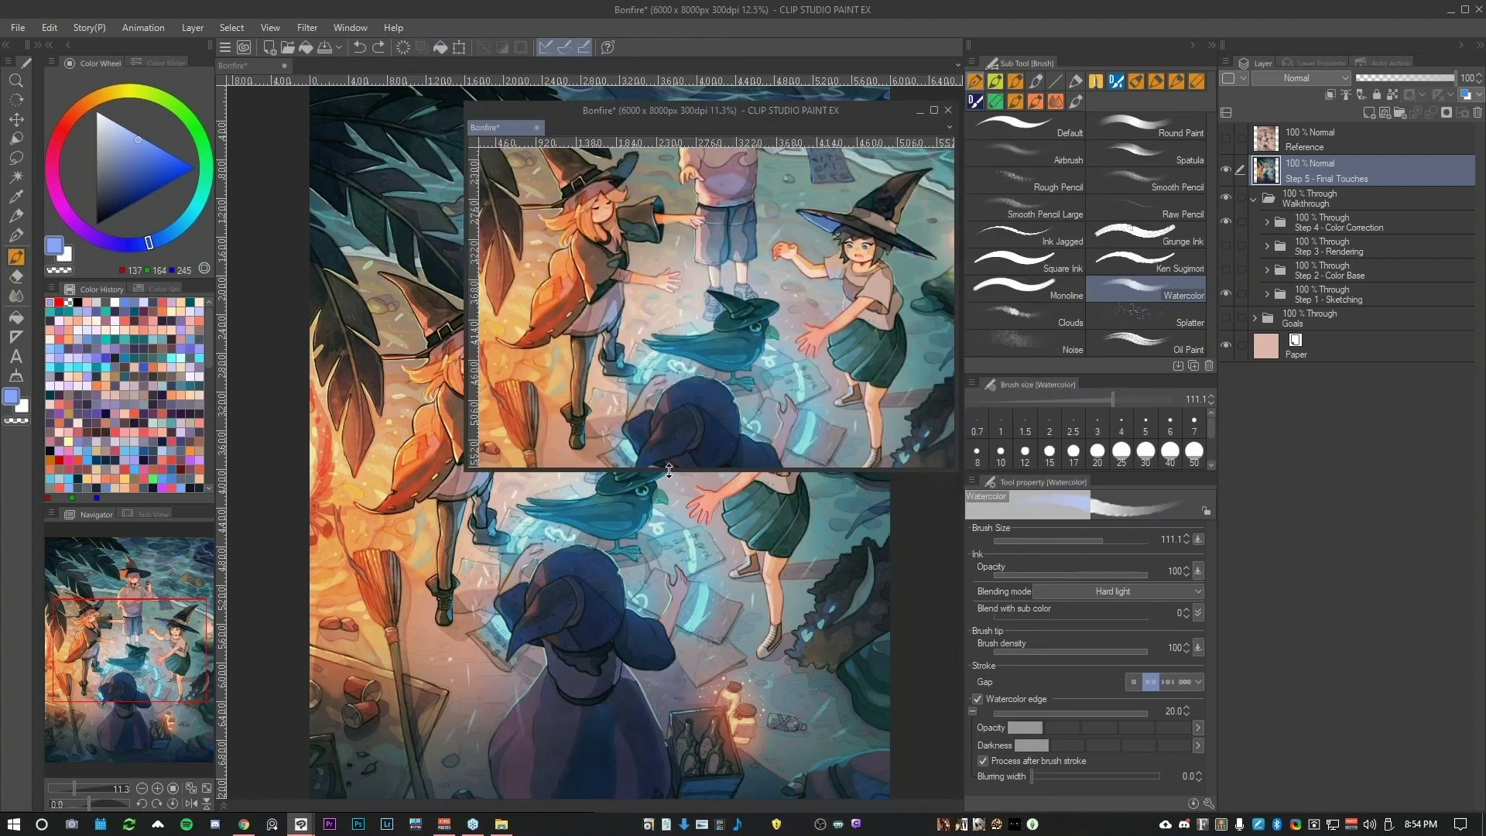
drag(669, 470, 697, 723)
drag(612, 104, 607, 70)
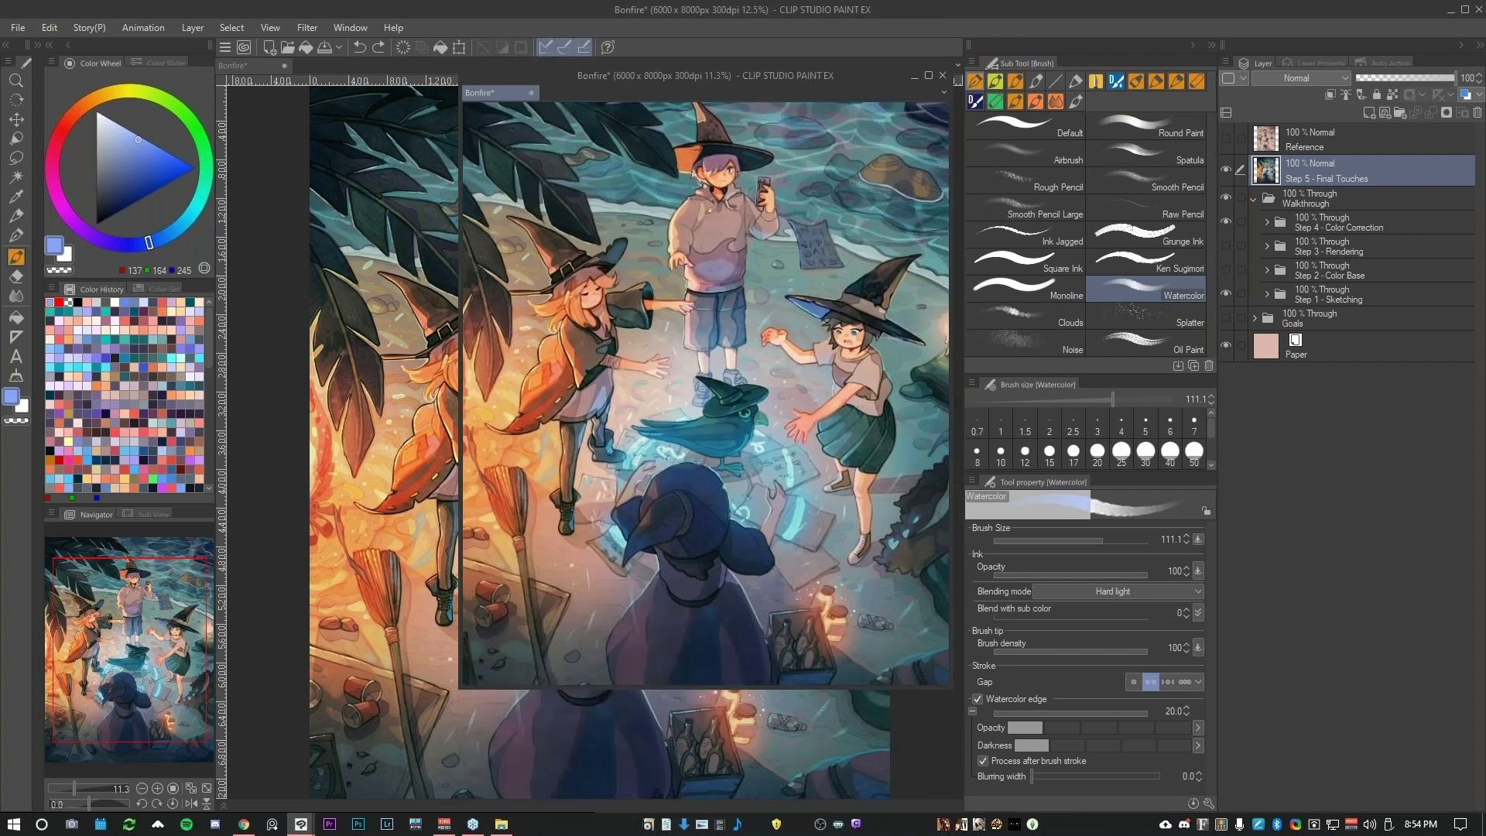
drag(954, 691, 1010, 796)
mouse_move(578, 76)
mouse_down()
mouse_move(946, 81)
mouse_move(1047, 59)
mouse_move(1028, 66)
mouse_up()
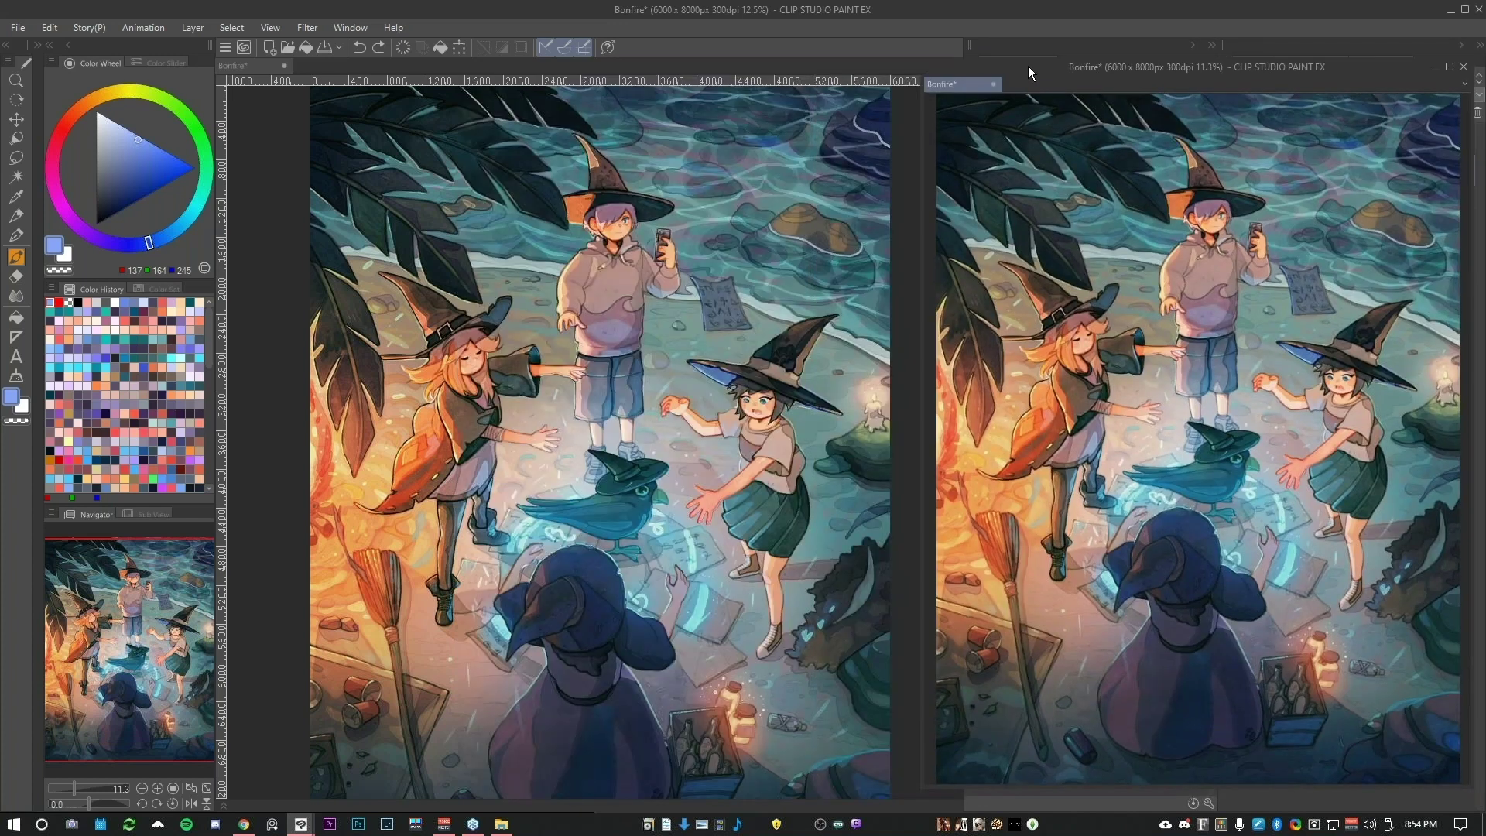
click(207, 786)
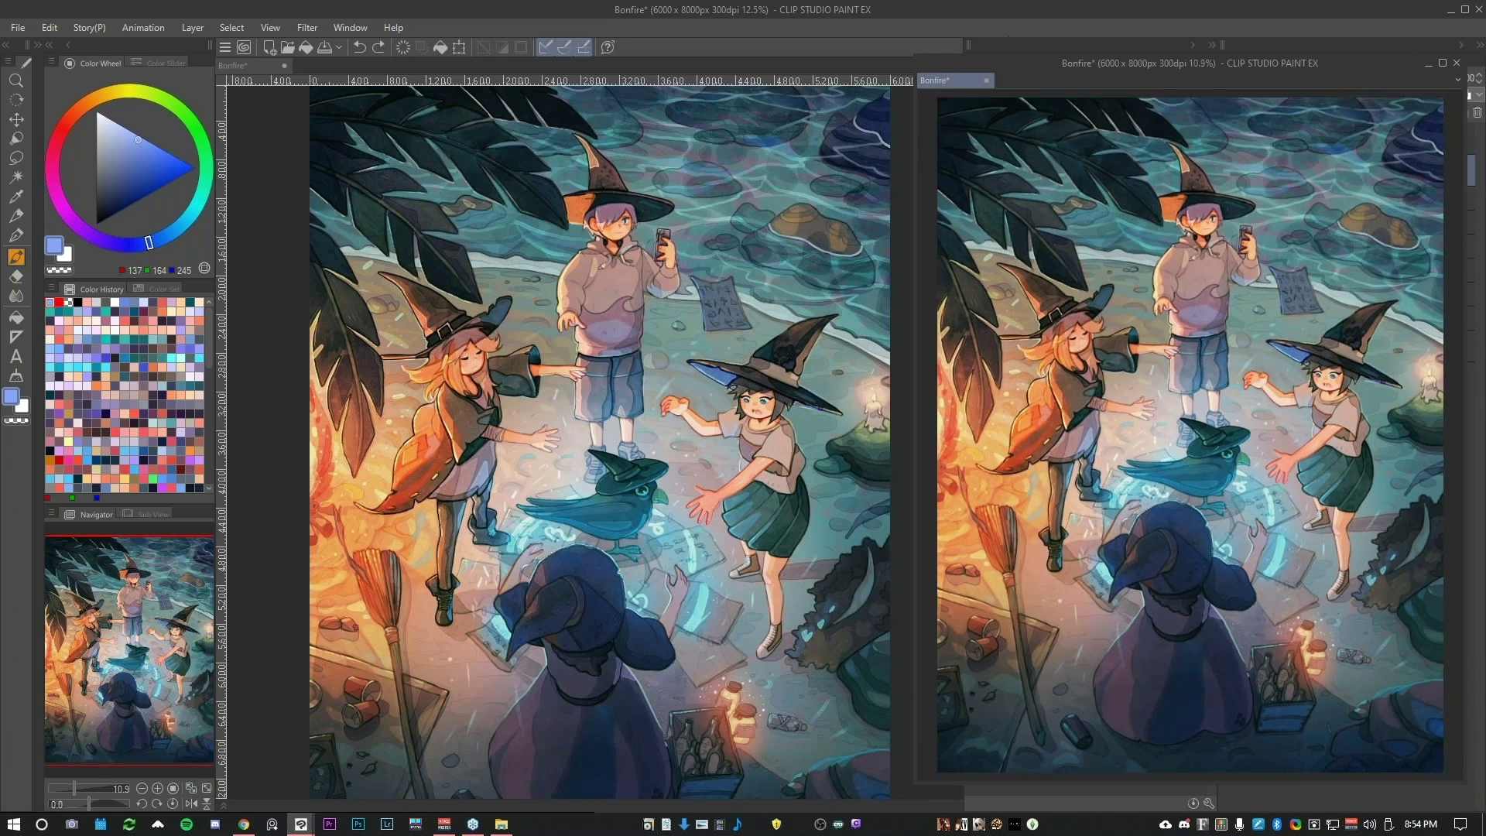
Try a light blue stroke on the sand beside the hooded figure in the original canvas and undo it.
click(648, 283)
drag(535, 273, 532, 342)
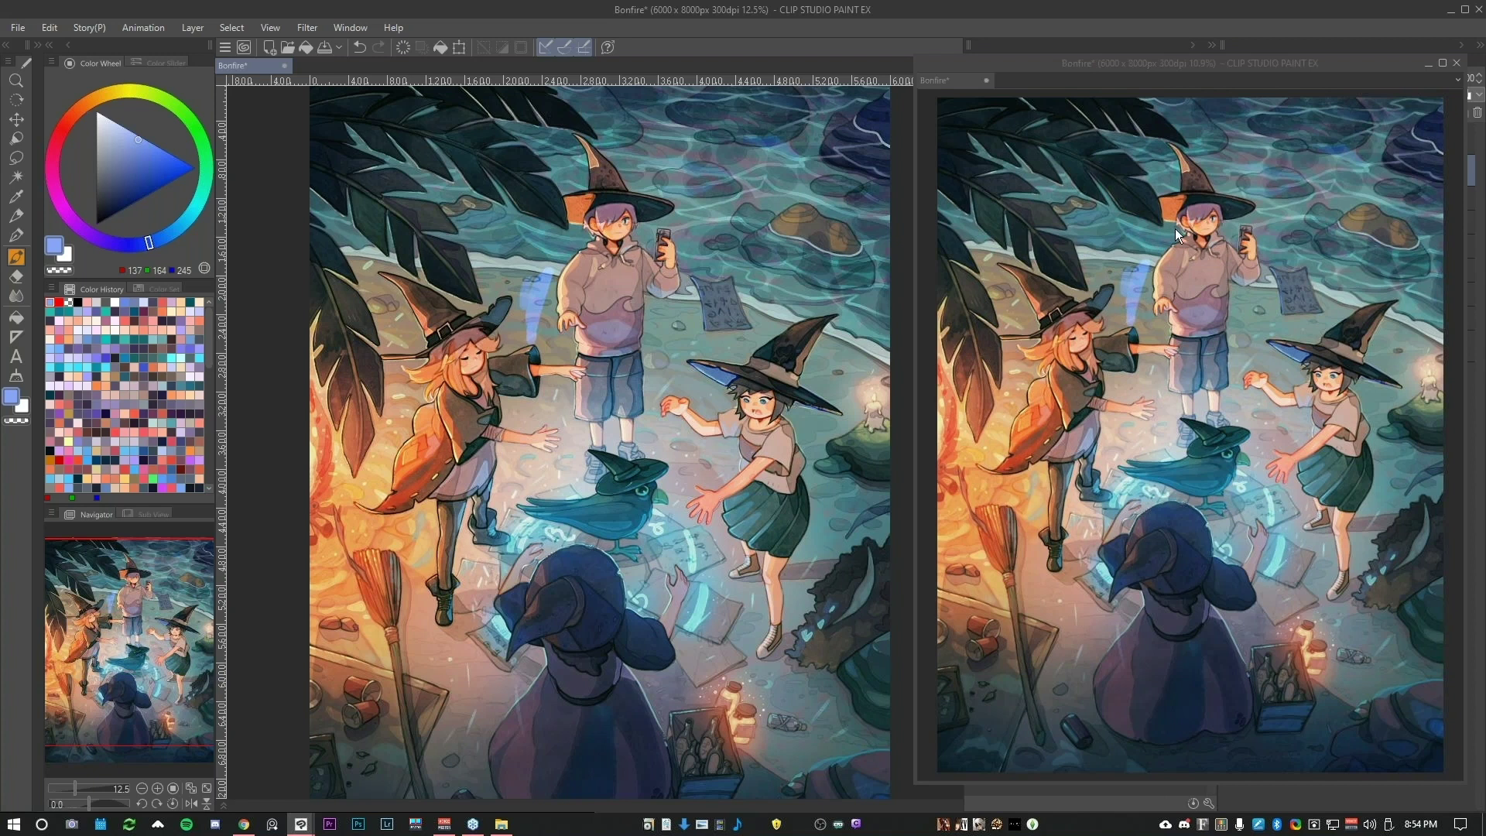
key(ctrl+z)
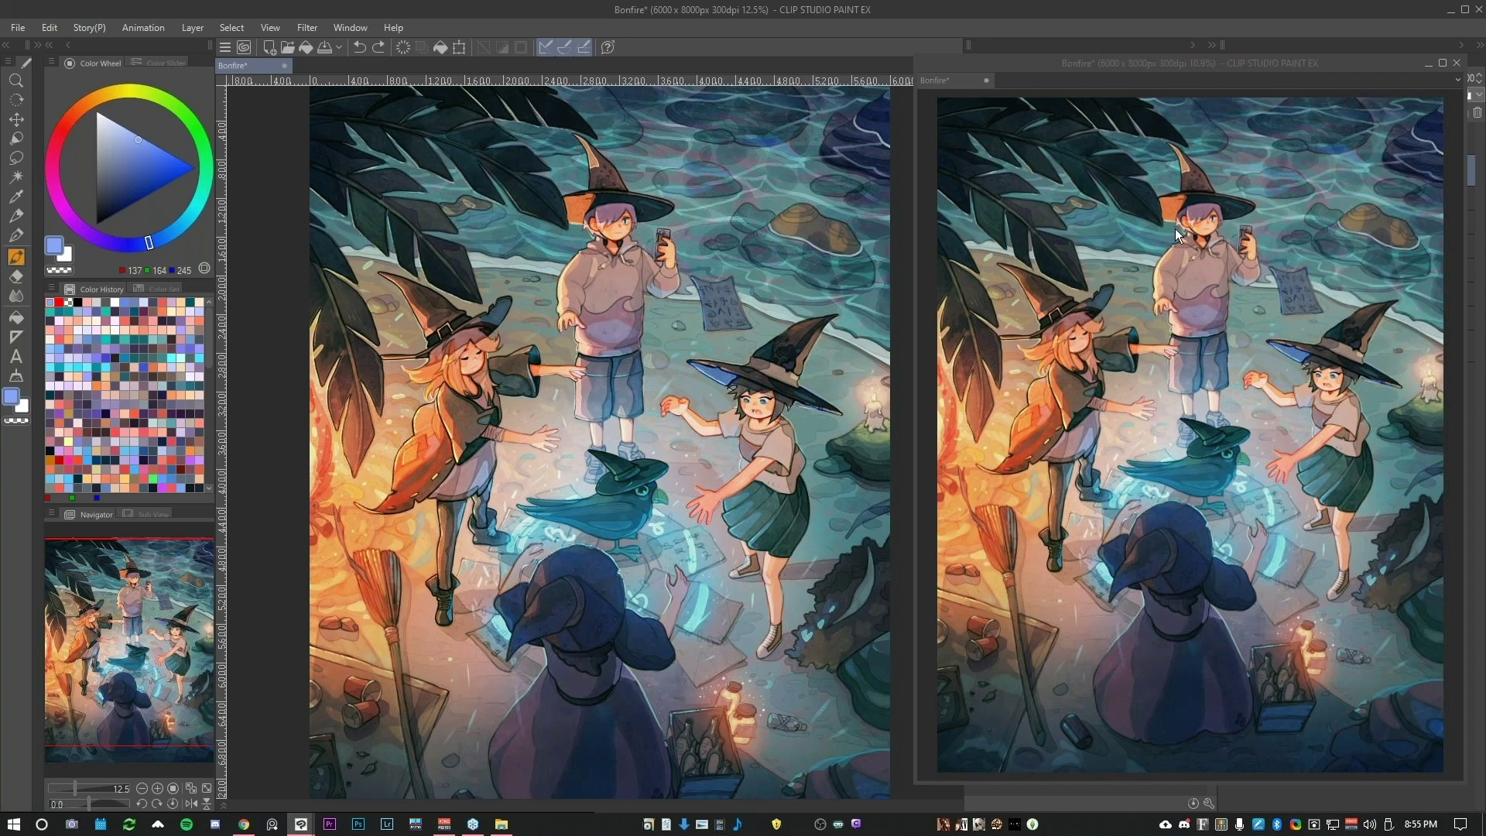
Close the second Bonfire window and recentre the illustration in the original canvas.
click(1455, 65)
drag(1333, 61, 984, 49)
click(1108, 51)
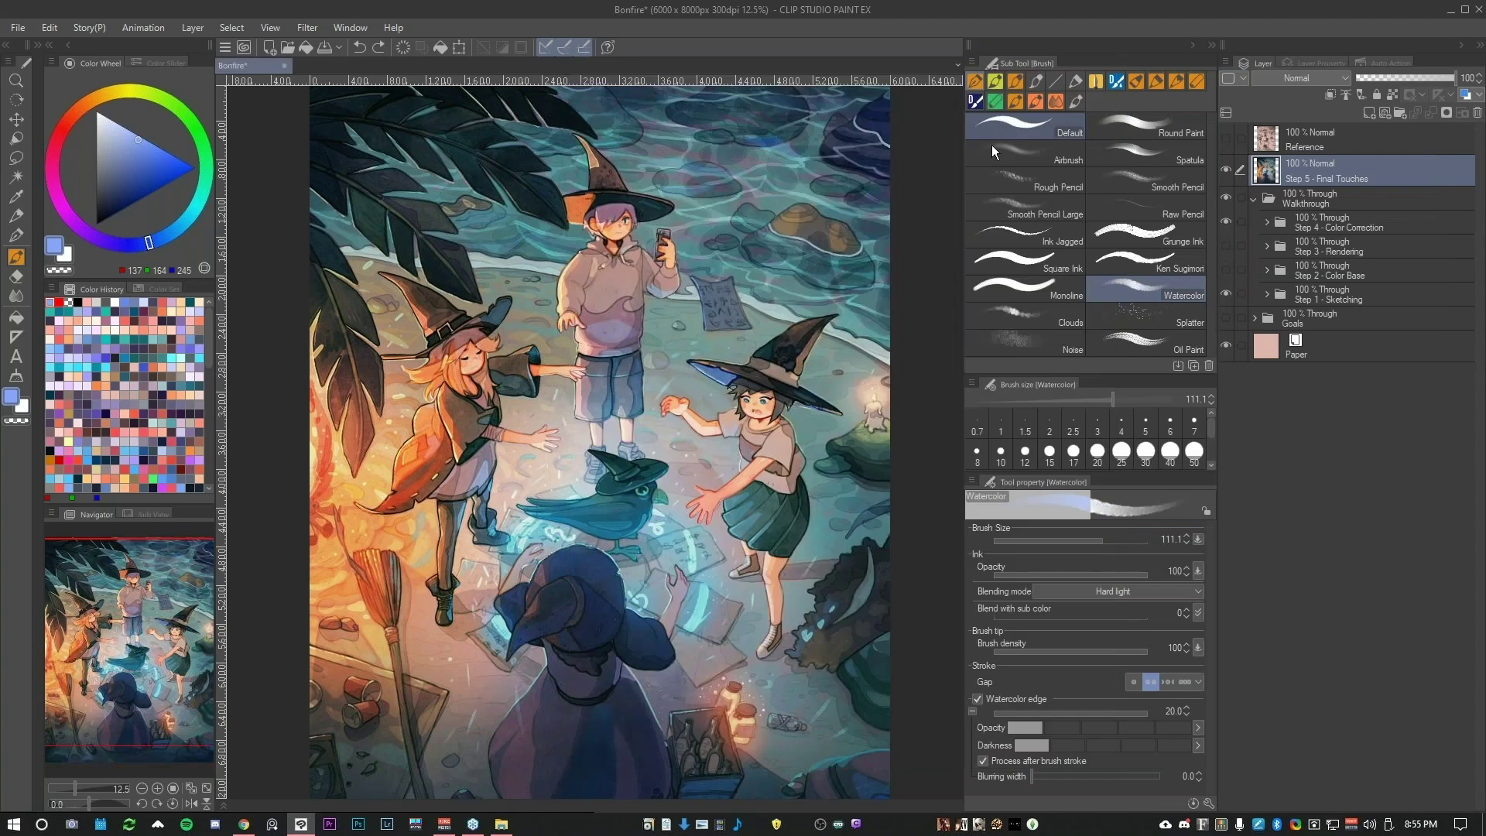
key(ctrl+r)
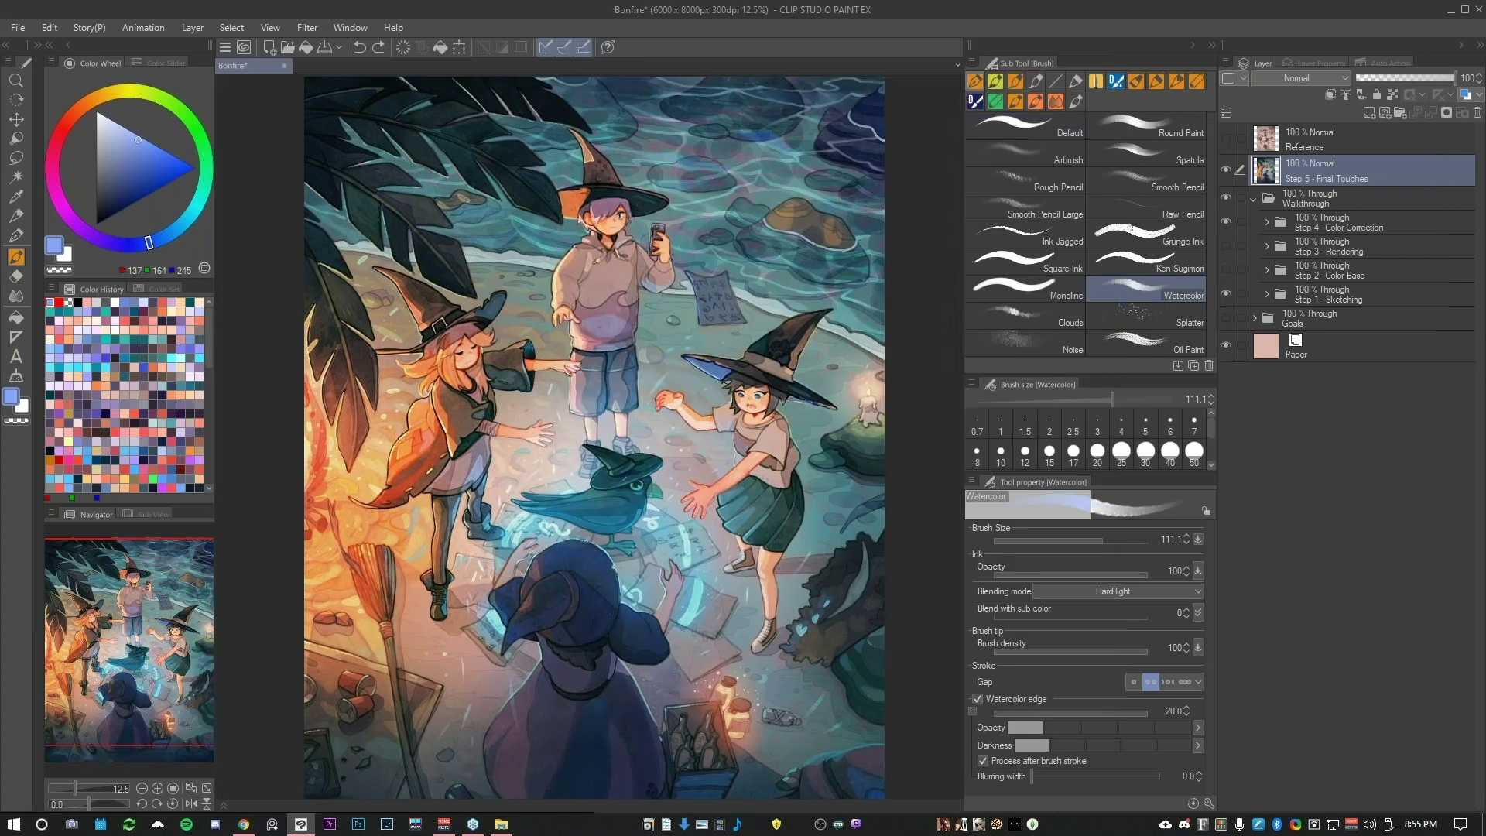
drag(778, 295, 756, 265)
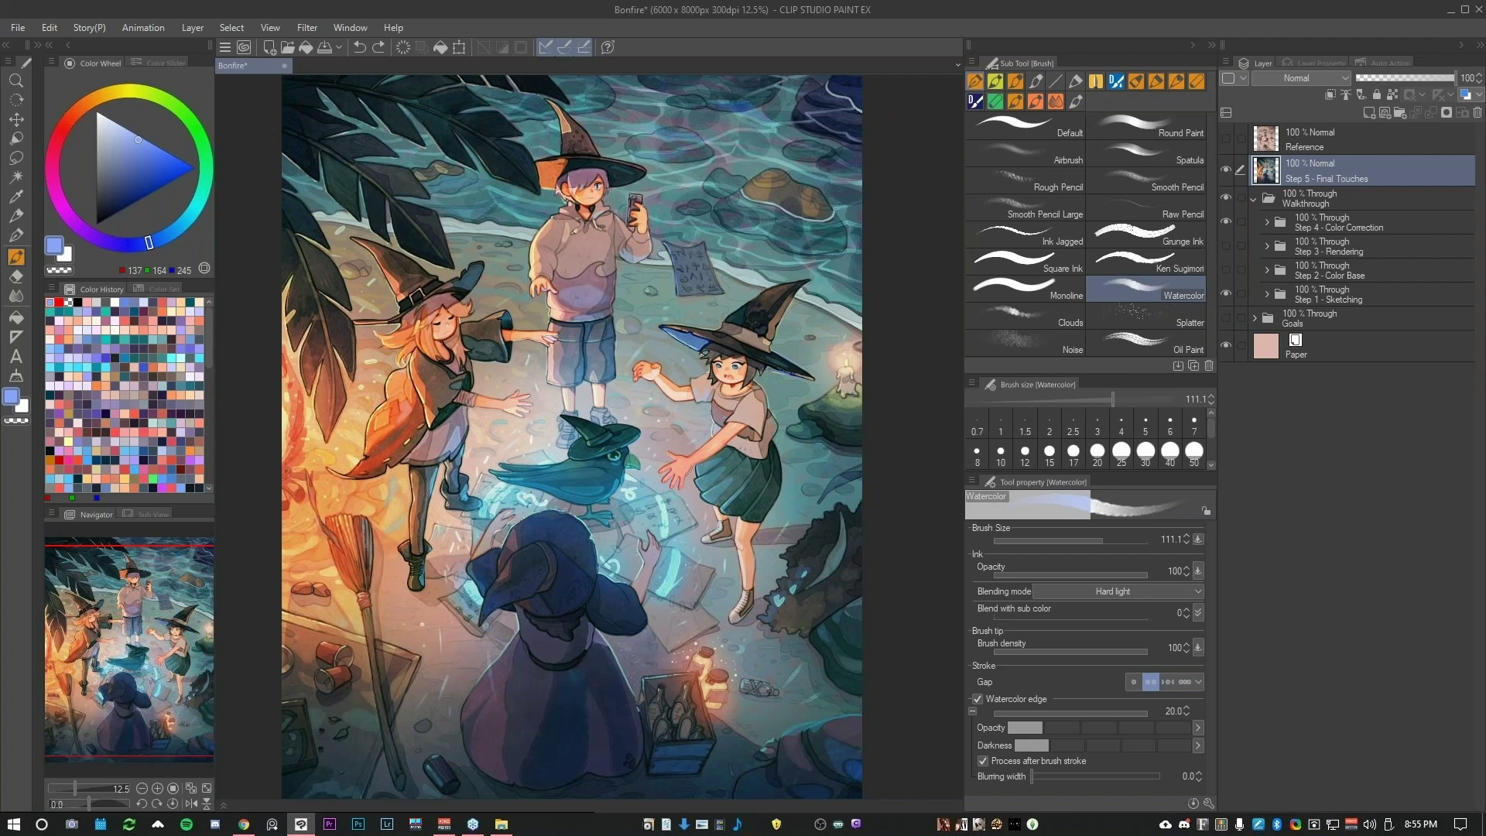
key(alt+Tab)
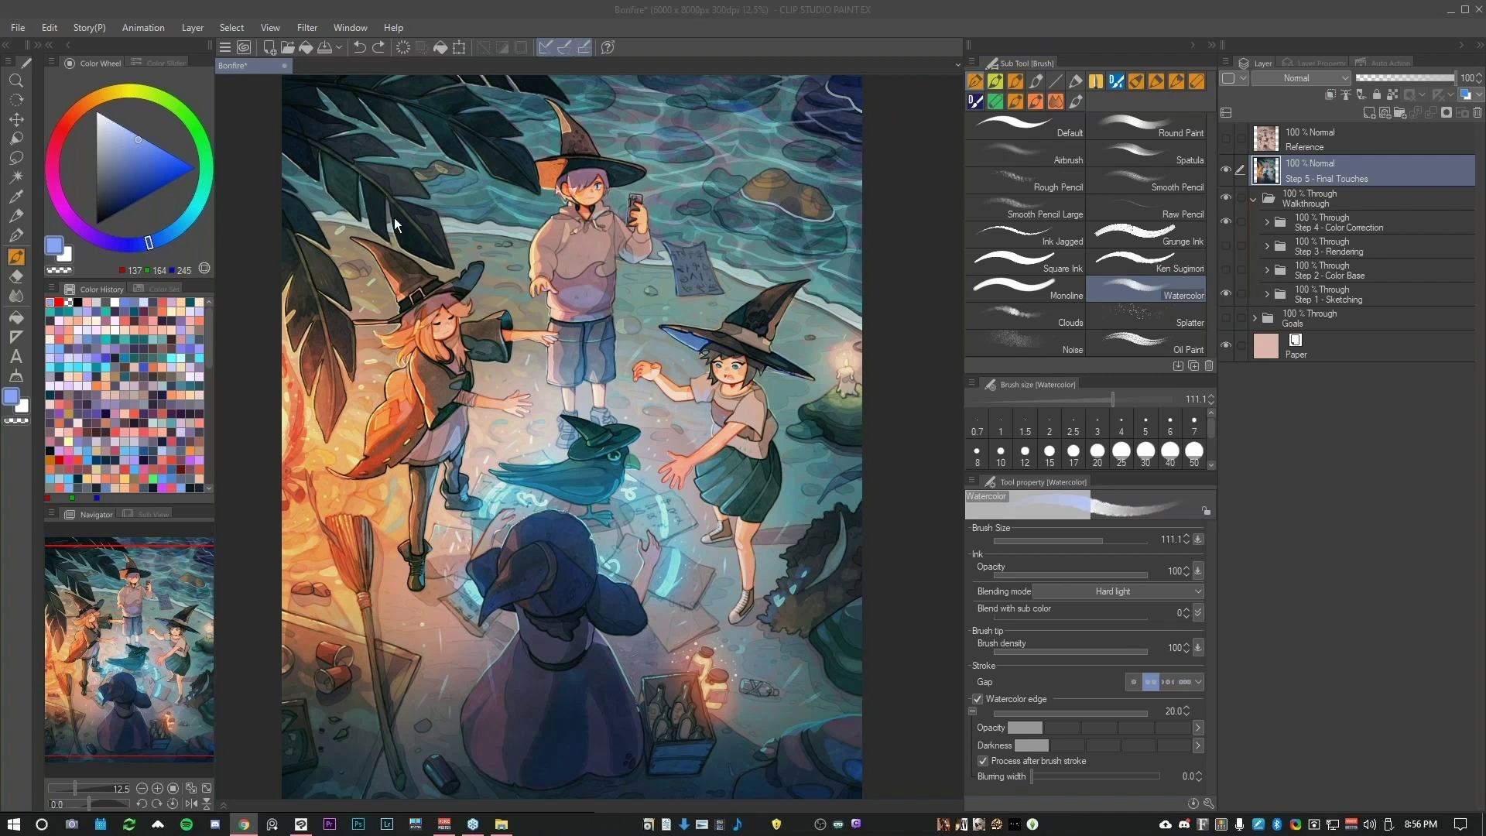
Hide the Walkthrough folder and the Step 5 - Final Touches layer, and add a blank layer for a Square Ink demonstration.
click(1057, 260)
click(1226, 197)
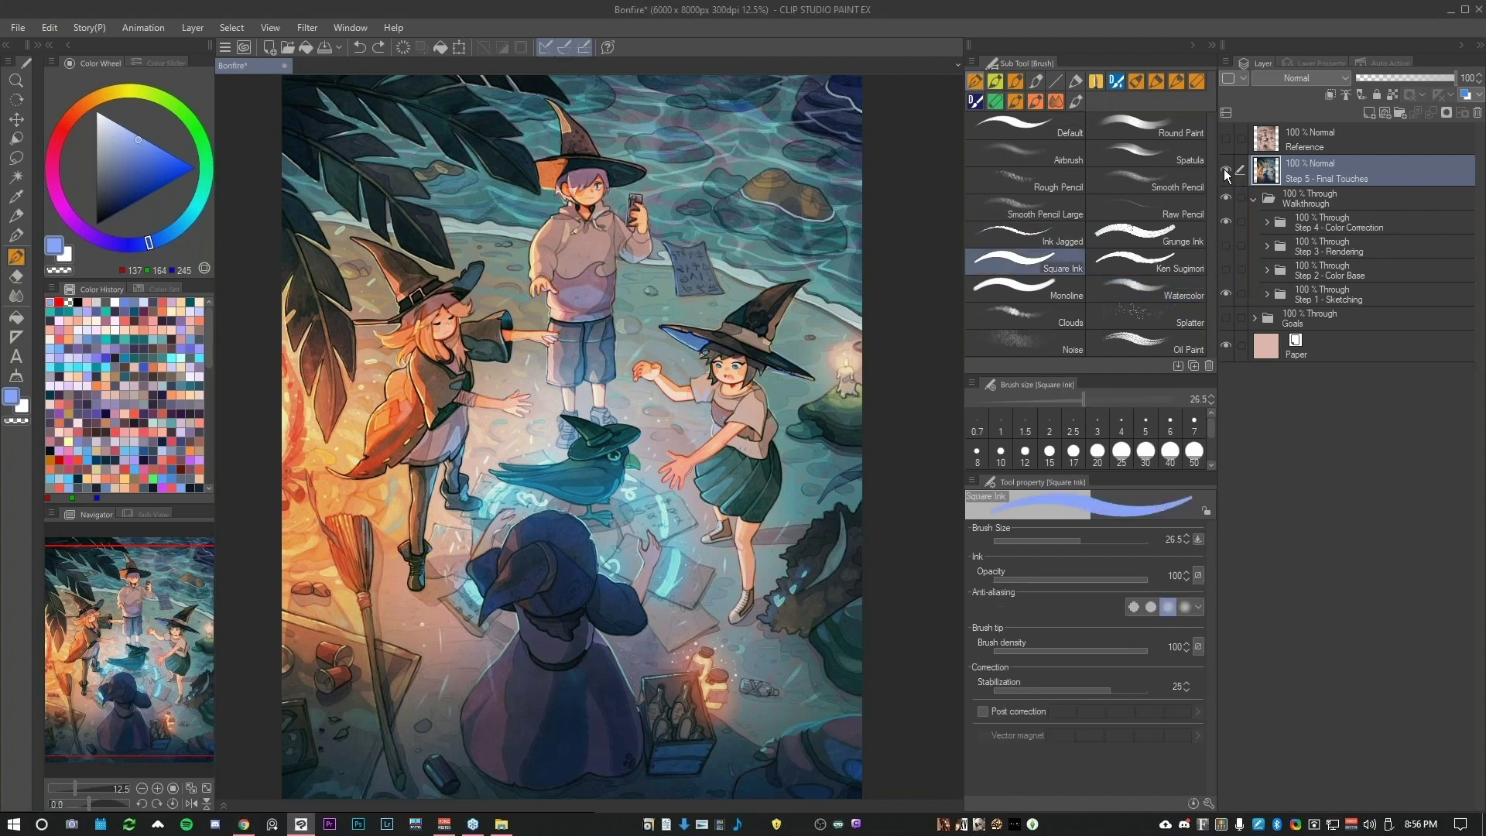
click(1226, 169)
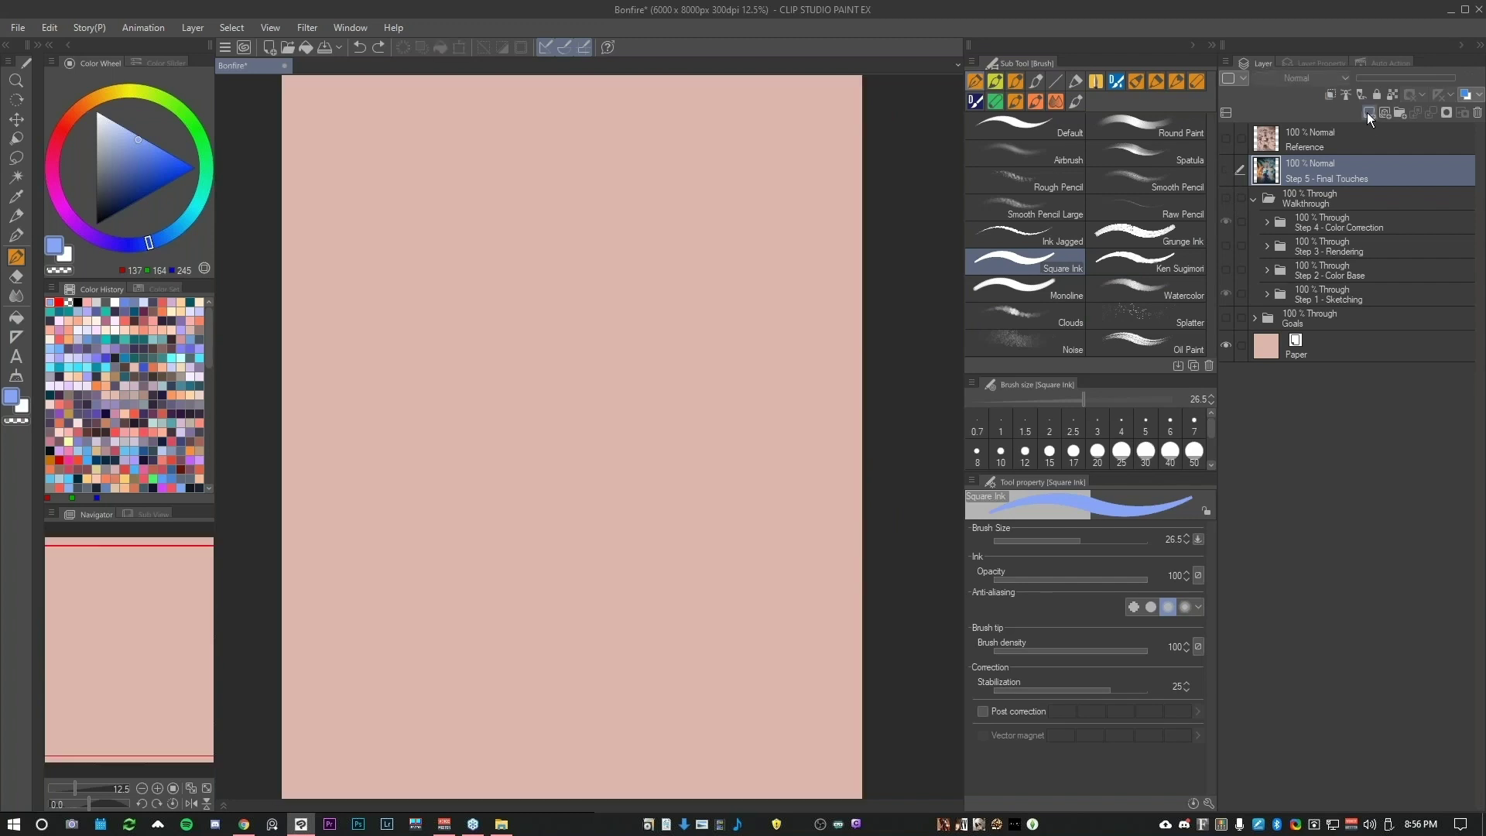
click(1368, 113)
Draw a black outline of two closed, looping shapes on the new layer with Square Ink, discarding a blue trial stroke.
key(ctrl+plus)
drag(548, 276, 530, 455)
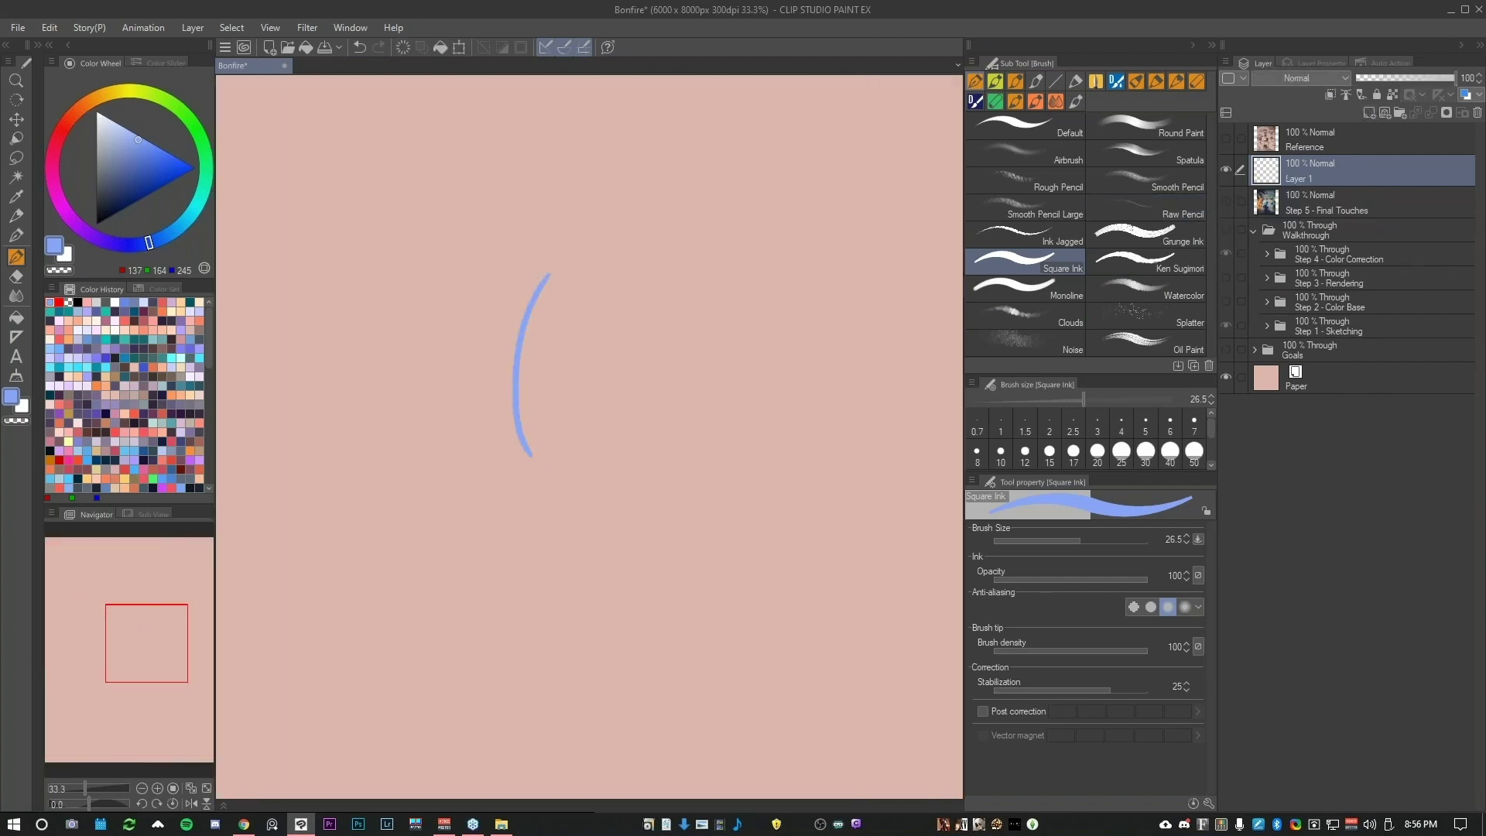
key(ctrl+z)
key(d)
mouse_move(574, 224)
mouse_down()
mouse_move(523, 387)
mouse_move(666, 267)
mouse_move(736, 317)
mouse_move(765, 270)
mouse_move(916, 248)
mouse_move(801, 248)
mouse_move(639, 167)
mouse_move(557, 234)
mouse_up()
drag(739, 351, 680, 381)
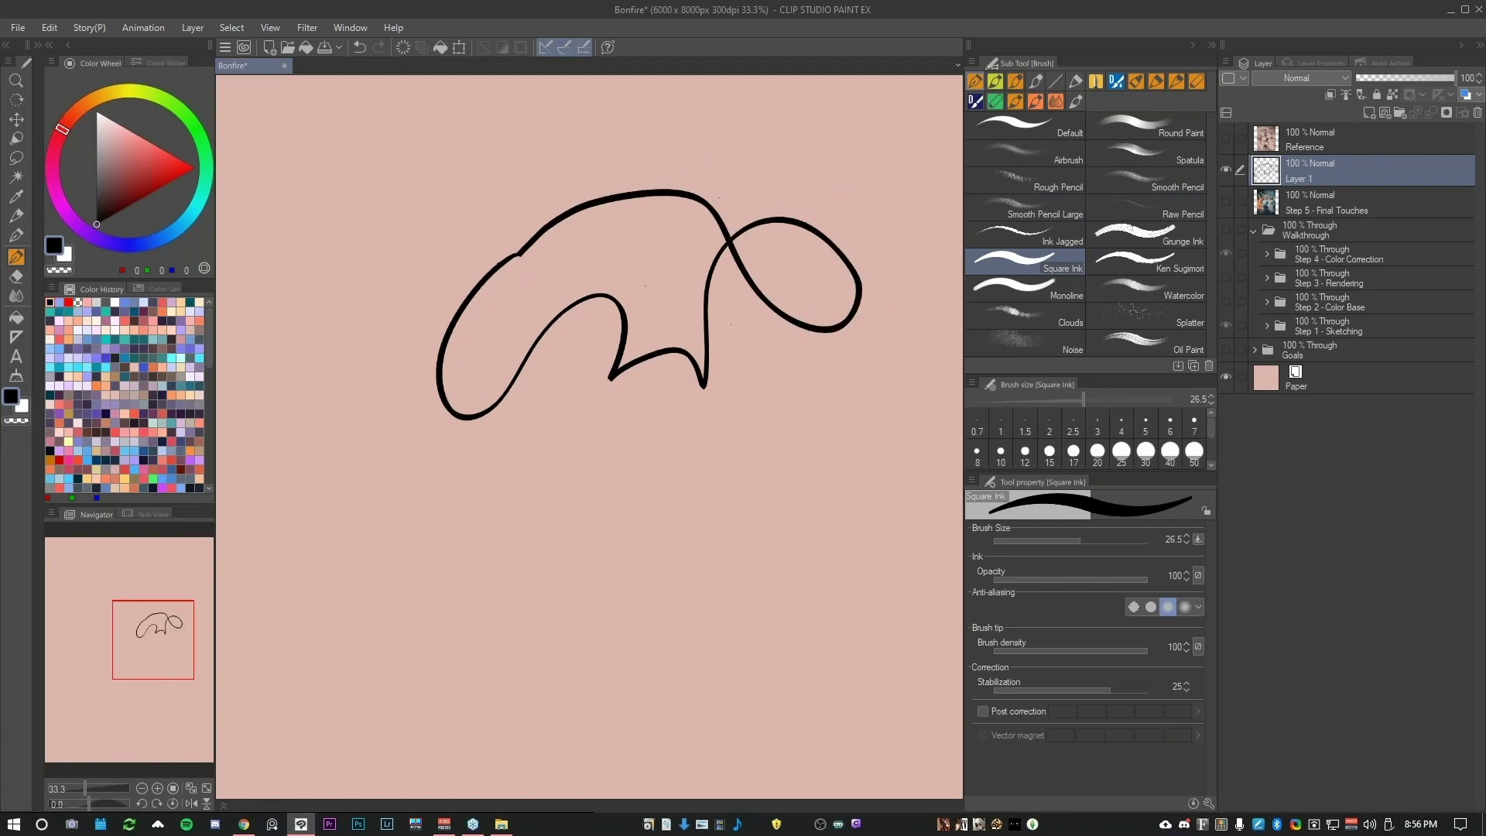
Add a layer beneath the outline and fill both closed shapes with pink (255, 145, 145) using the Refer other layers fill.
key(g)
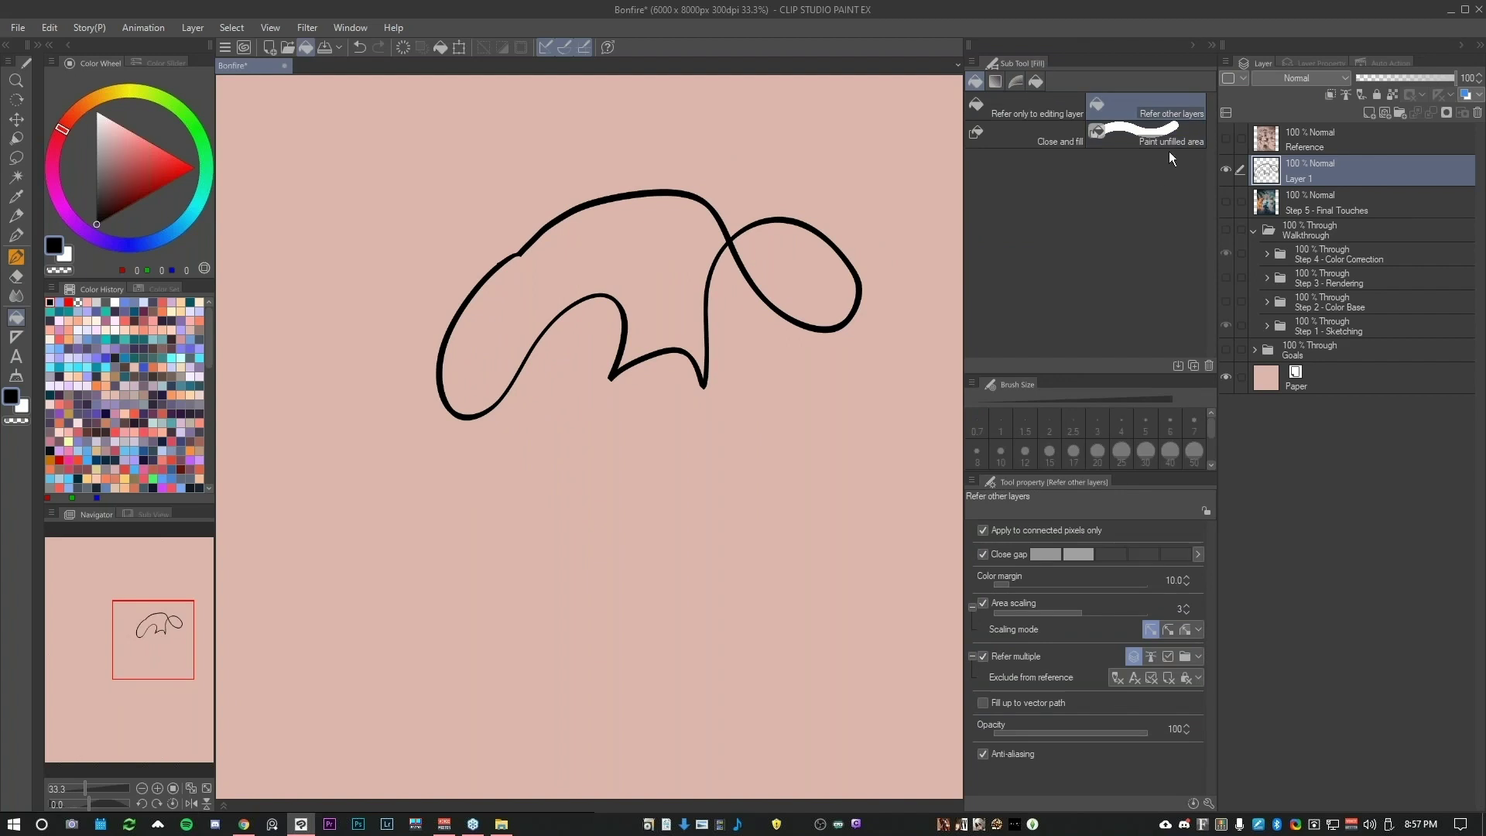
click(138, 136)
click(1325, 197)
click(1367, 113)
click(641, 265)
click(796, 239)
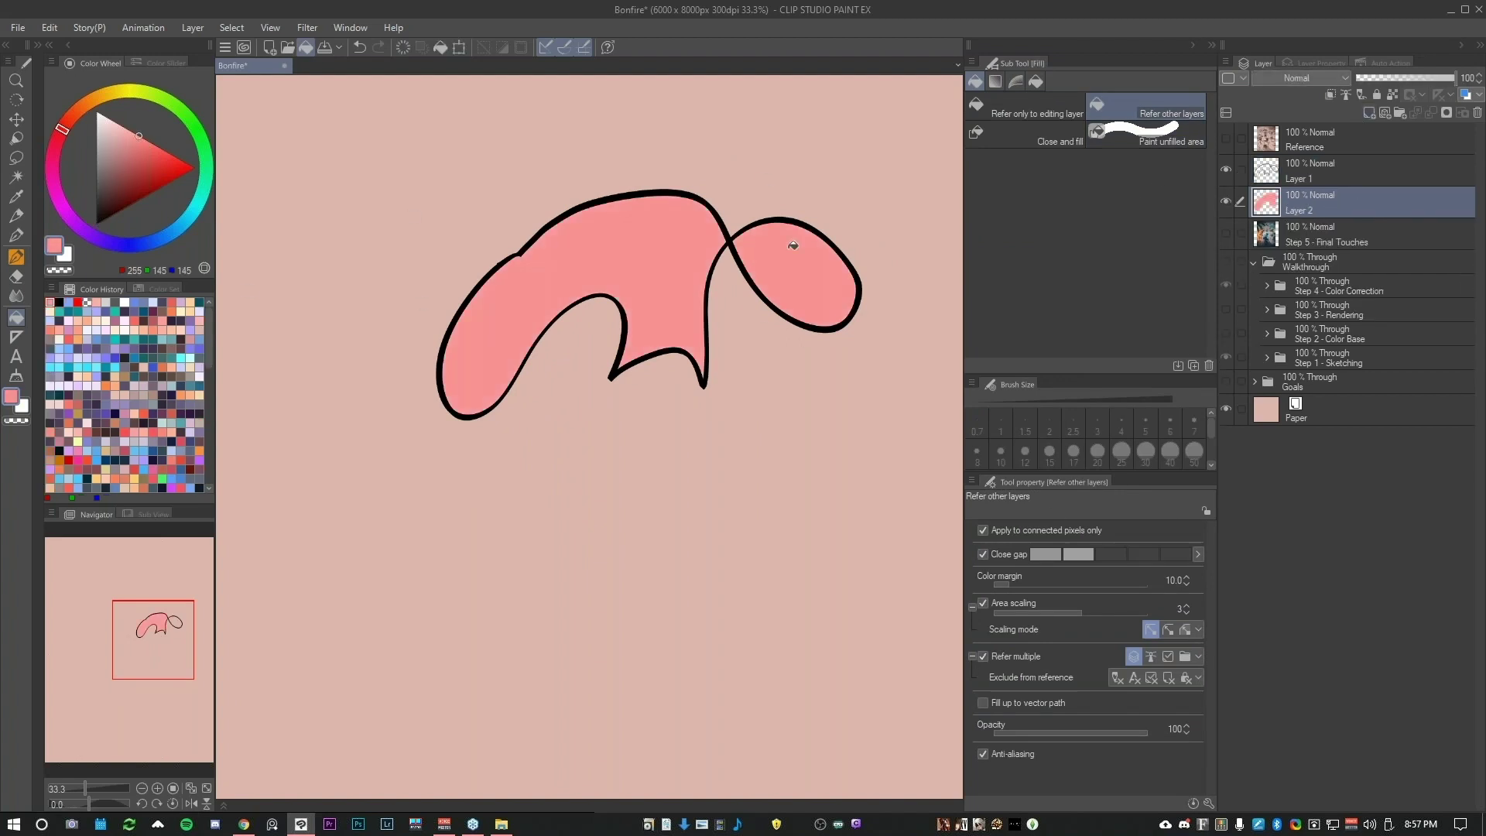
Draw a pink square outline around the filled shapes with the Square Ink brush, redoing the first edge.
drag(579, 213, 557, 260)
key(b)
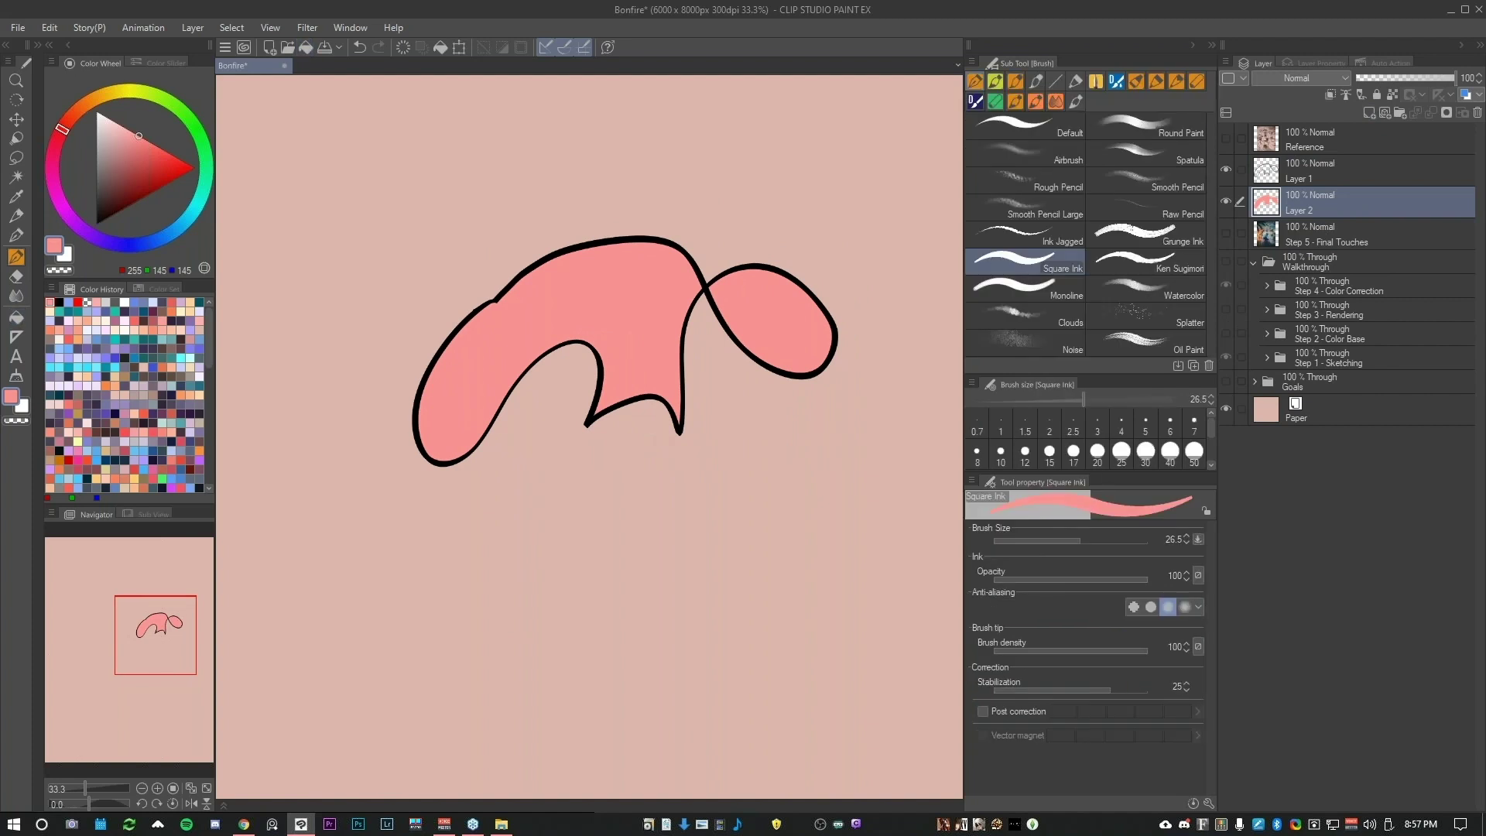
drag(467, 313, 468, 208)
key(ctrl+z)
mouse_move(467, 309)
mouse_down()
mouse_move(467, 220)
mouse_move(764, 242)
mouse_move(766, 263)
mouse_move(469, 497)
mouse_move(731, 509)
mouse_move(767, 373)
mouse_up()
Fill the areas inside the square around the pink shapes with blue (111, 169, 255).
click(161, 238)
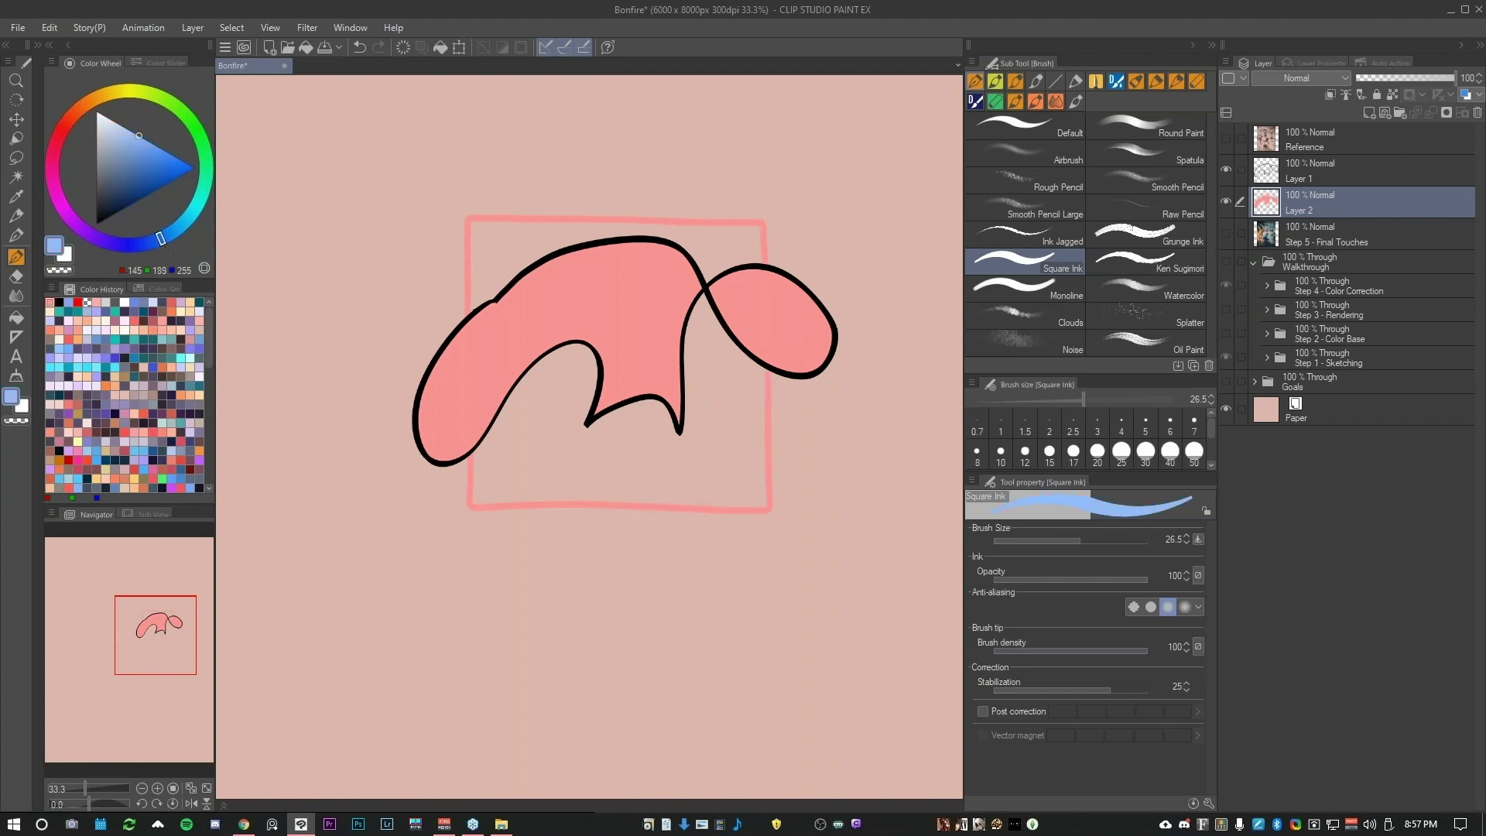
key(g)
drag(553, 432, 516, 269)
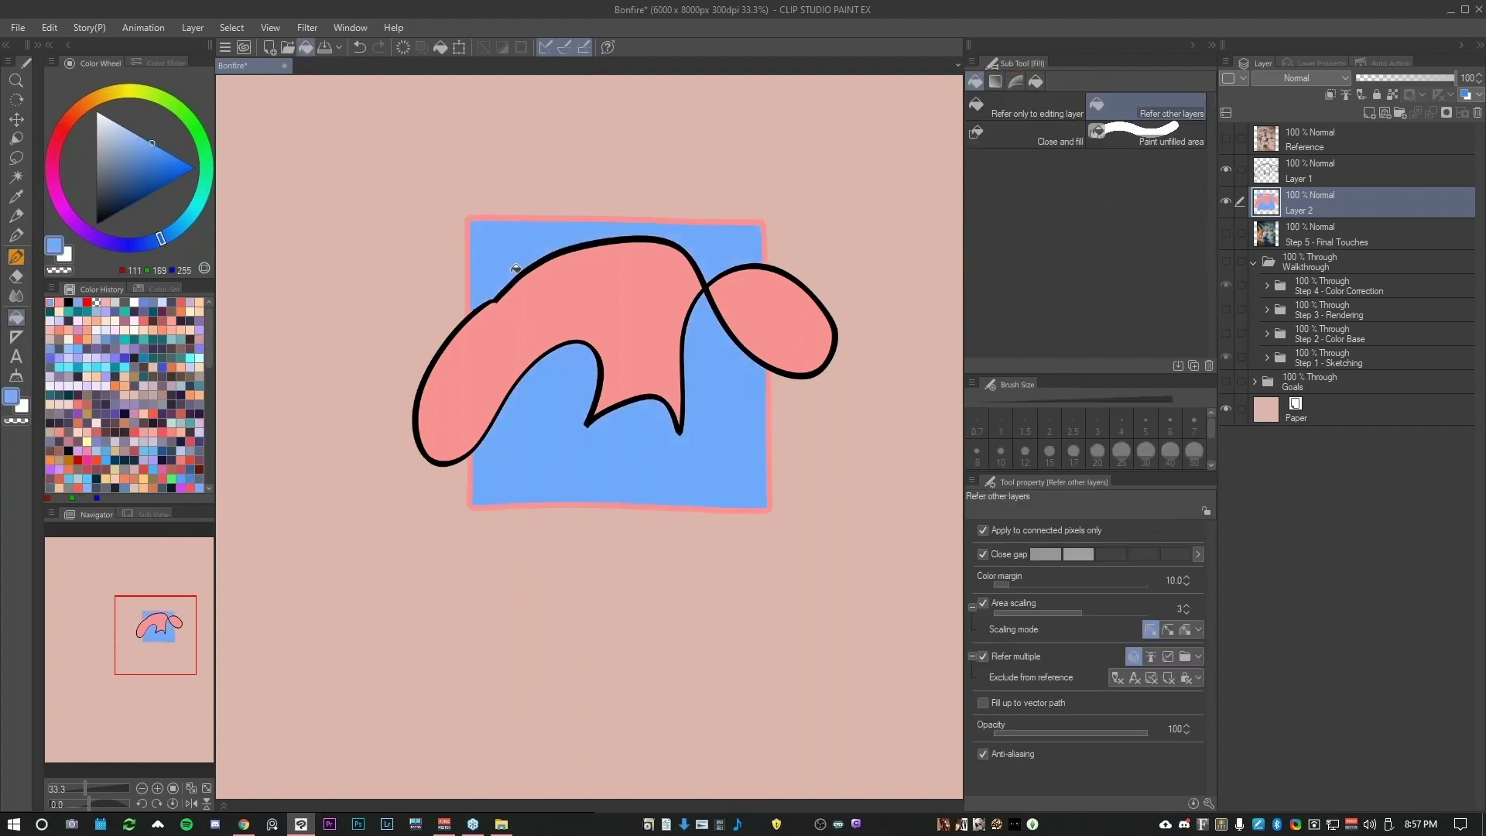
drag(791, 489, 777, 517)
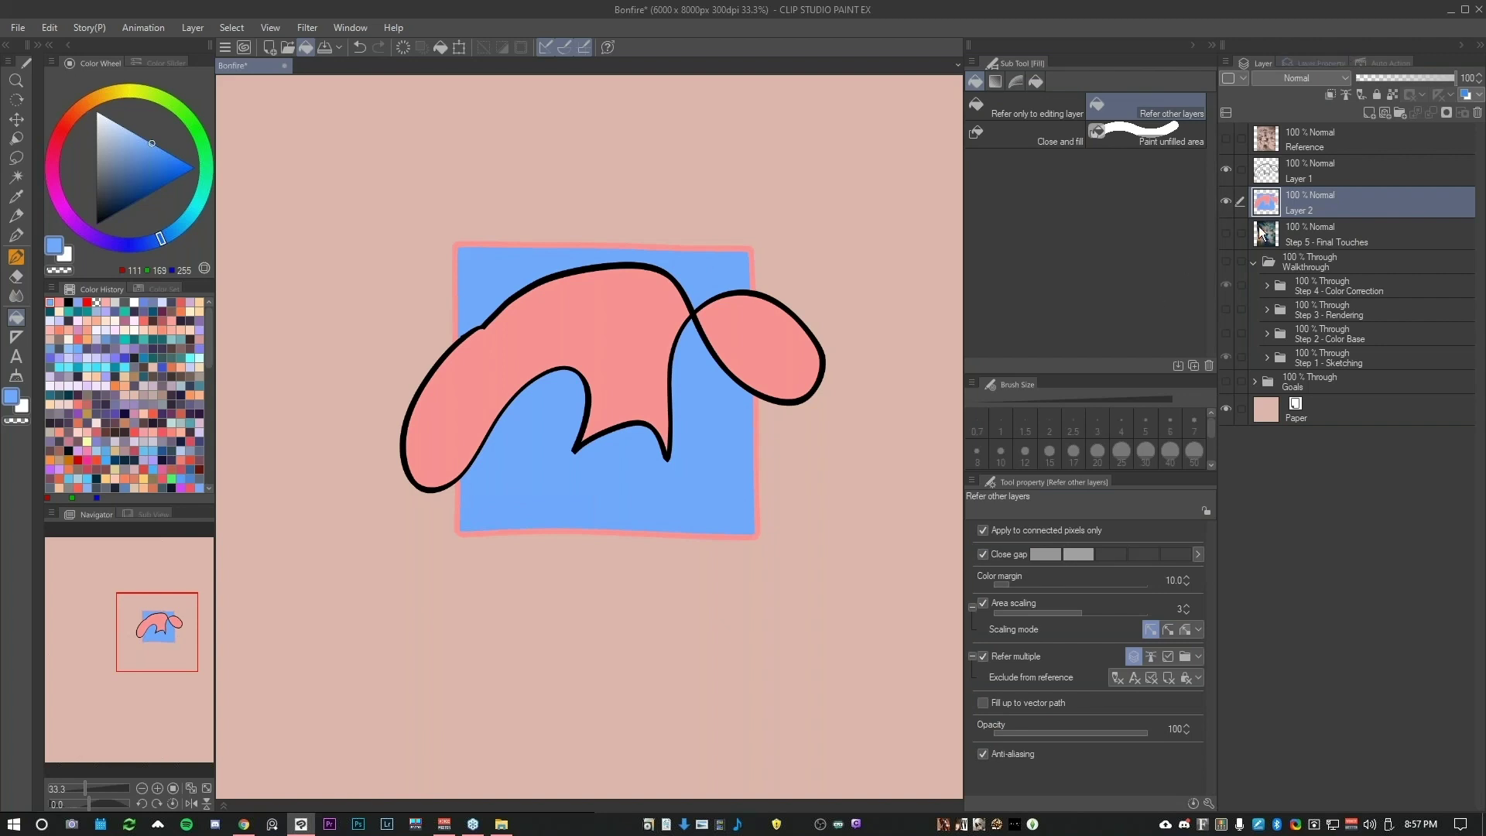
Hide Layer 1 and Layer 2, and show the whole Step 5 - Final Touches illustration again.
click(1226, 168)
click(1226, 201)
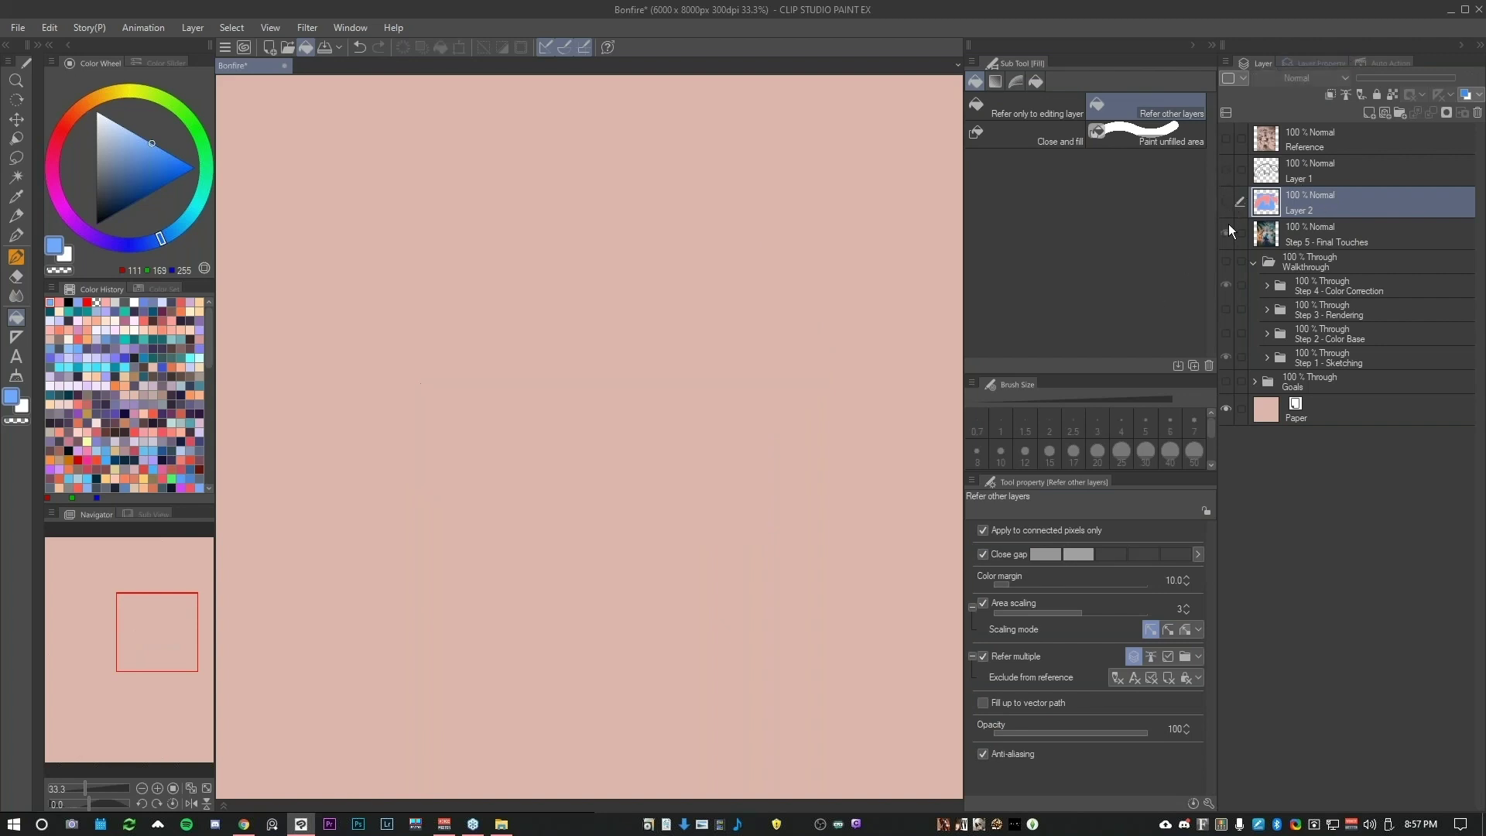
click(1226, 232)
scroll(760, 495, down, 4)
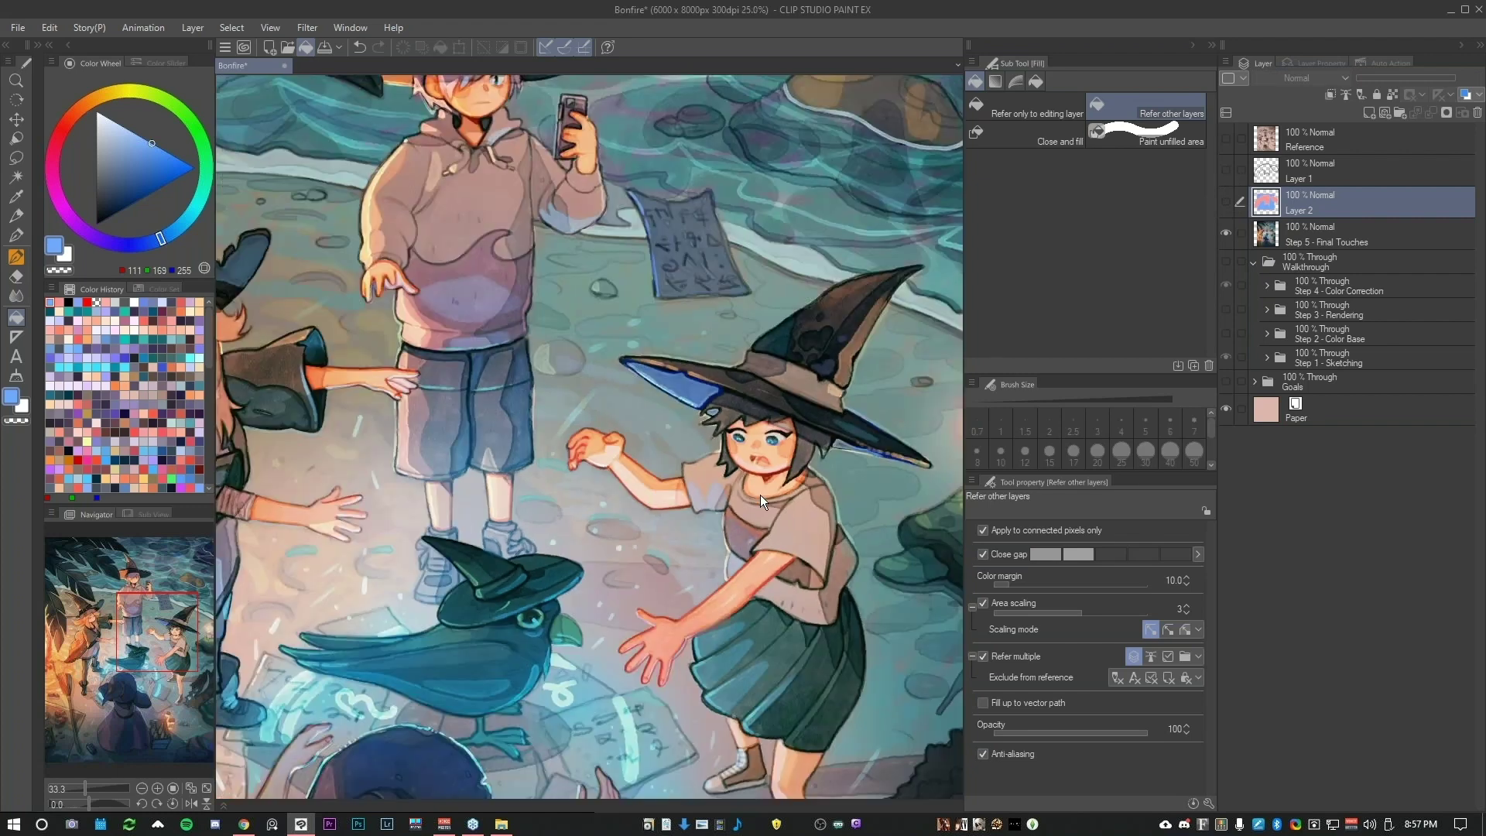
drag(777, 429, 740, 384)
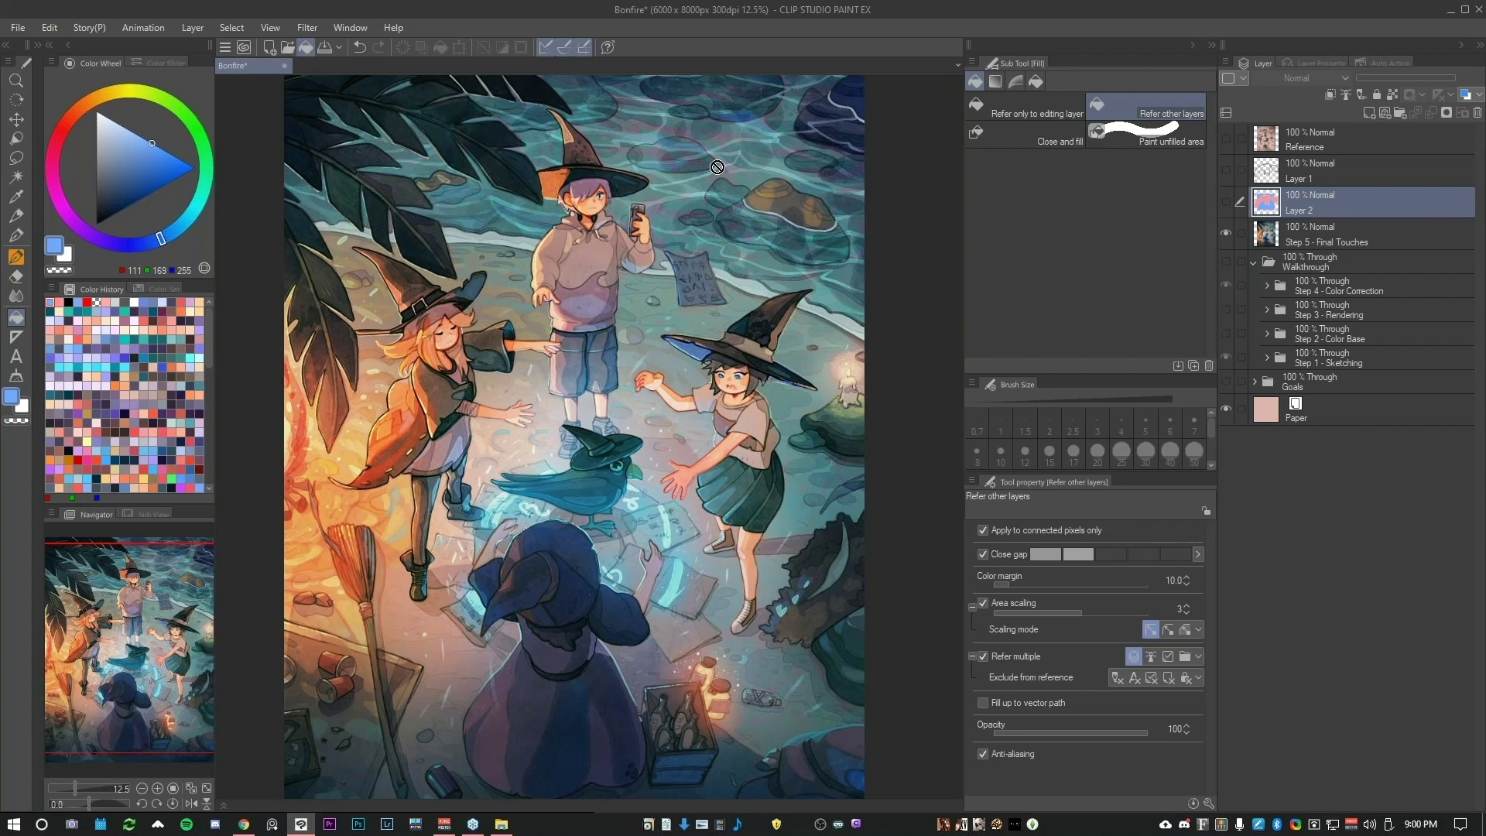
Check the Falling in the Blue color set and return to the color history.
click(148, 284)
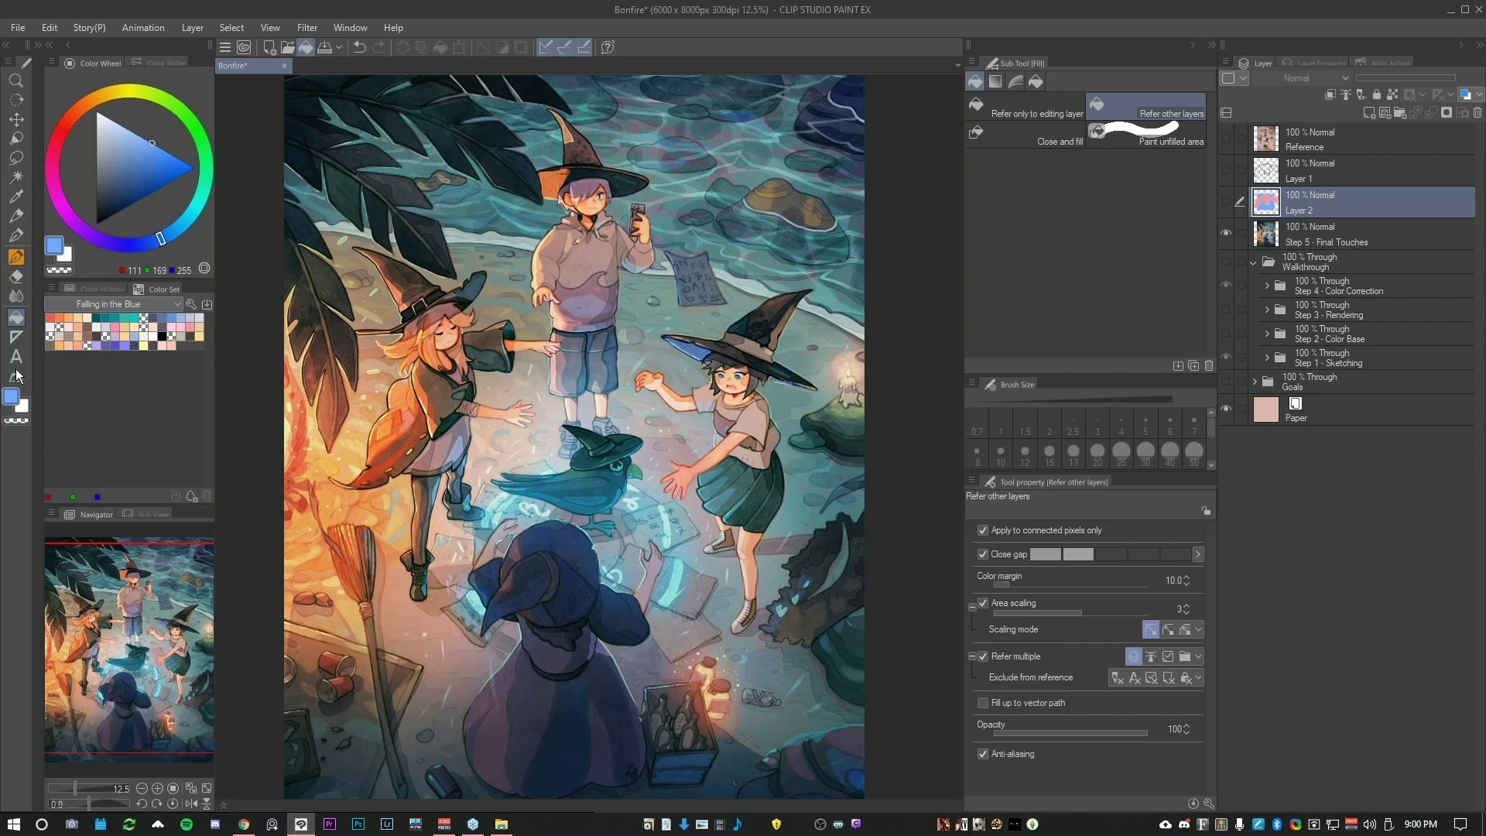
click(105, 286)
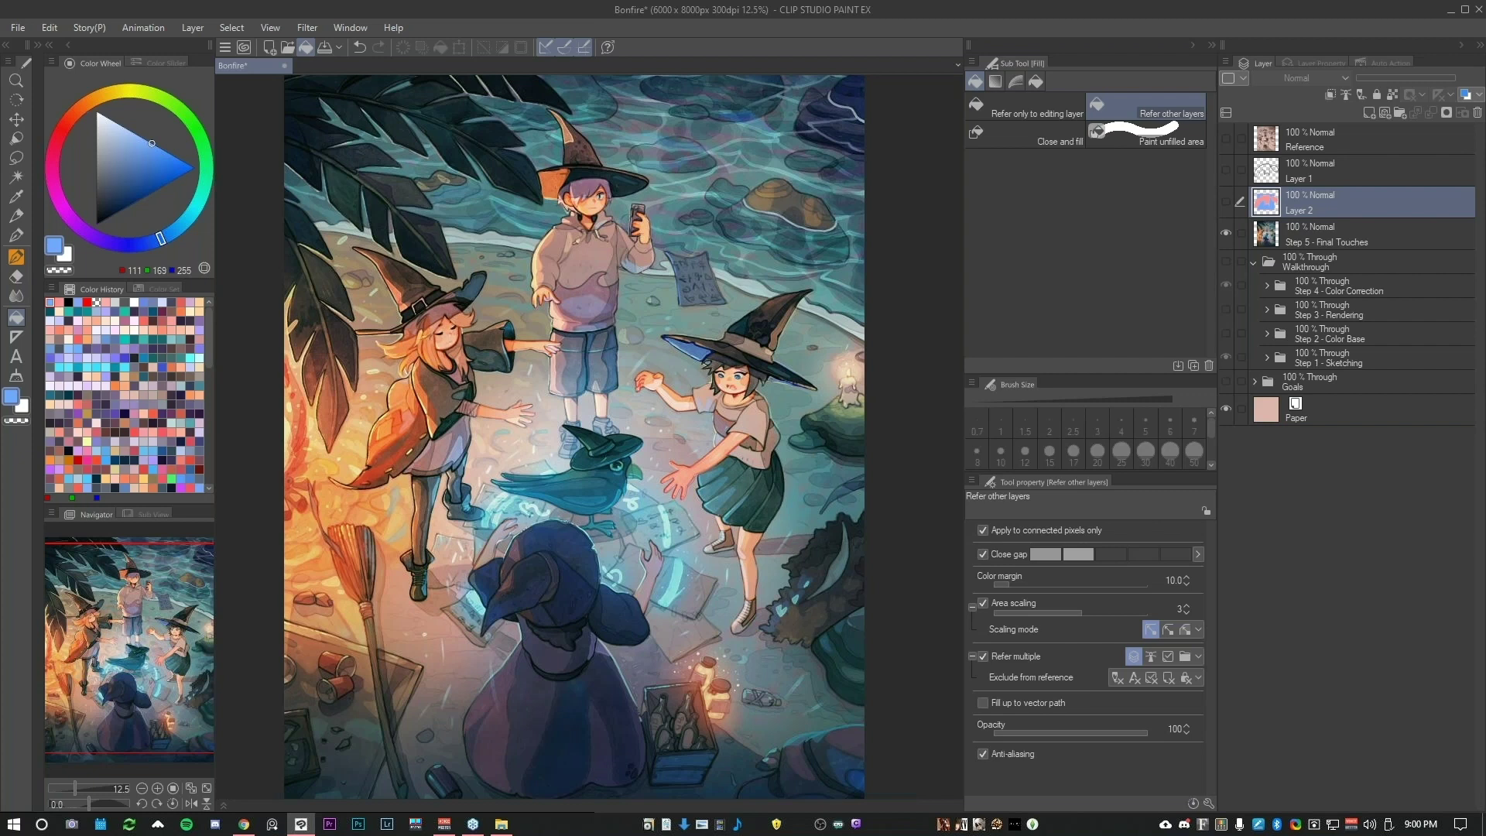
key(alt+Tab)
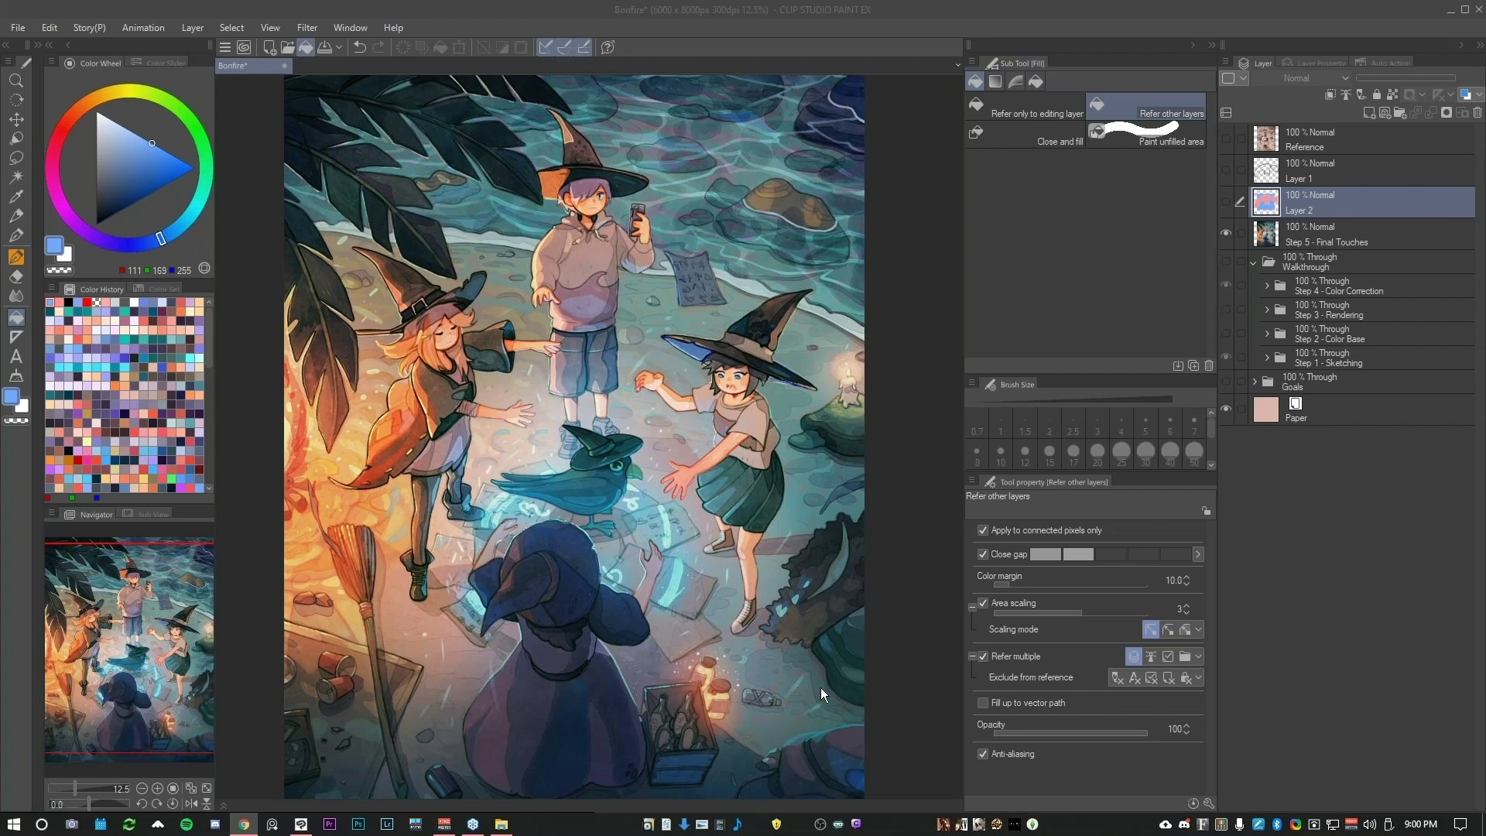
key(alt+Tab)
Add a new layer above Layer 1 and hide the Step 5 - Final Touches layer to leave a blank canvas.
click(1378, 255)
click(1369, 113)
drag(1359, 294, 1338, 158)
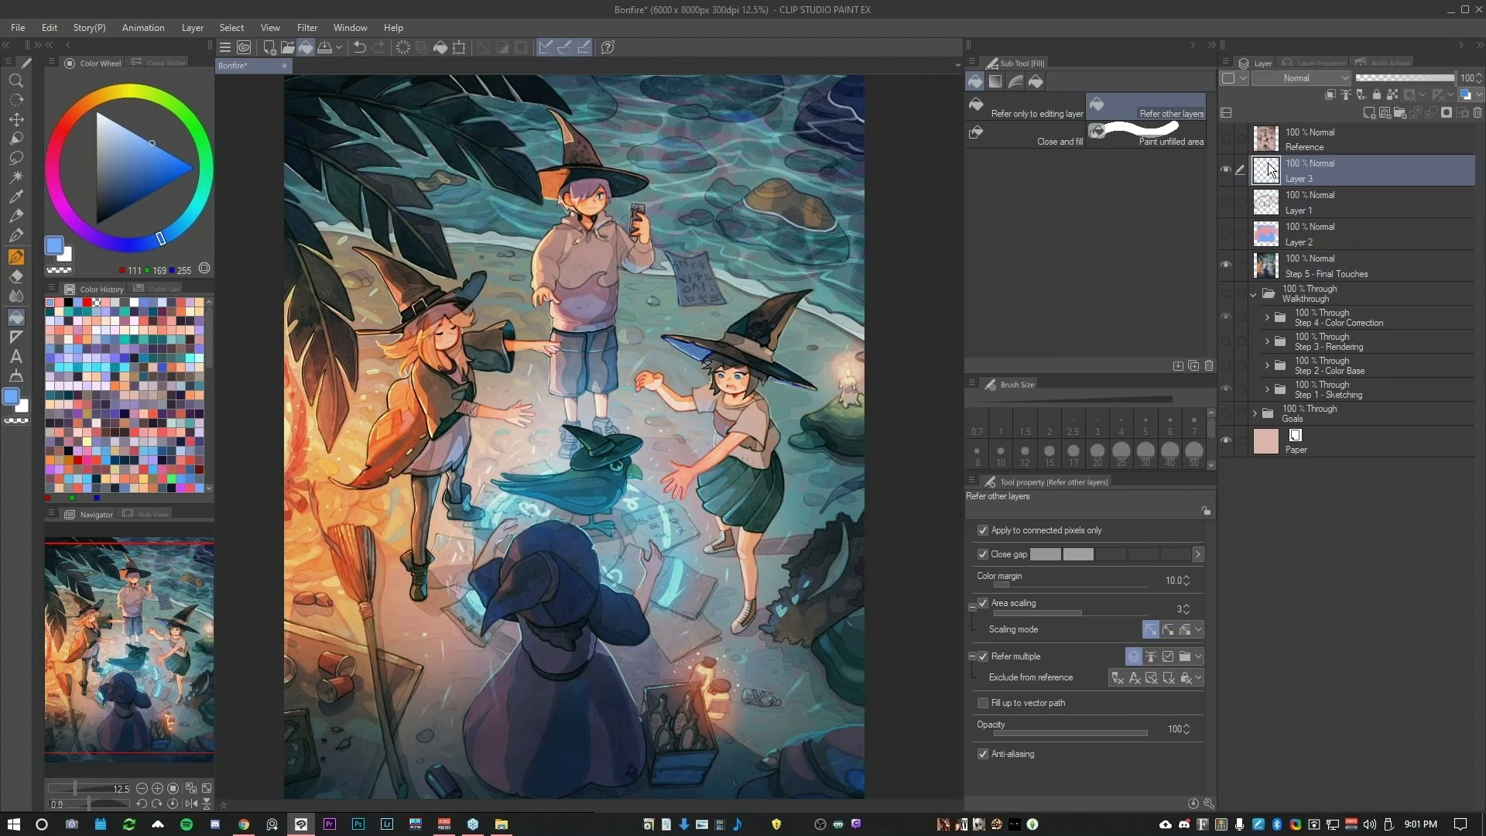
key(b)
click(1226, 265)
scroll(581, 248, up, 3)
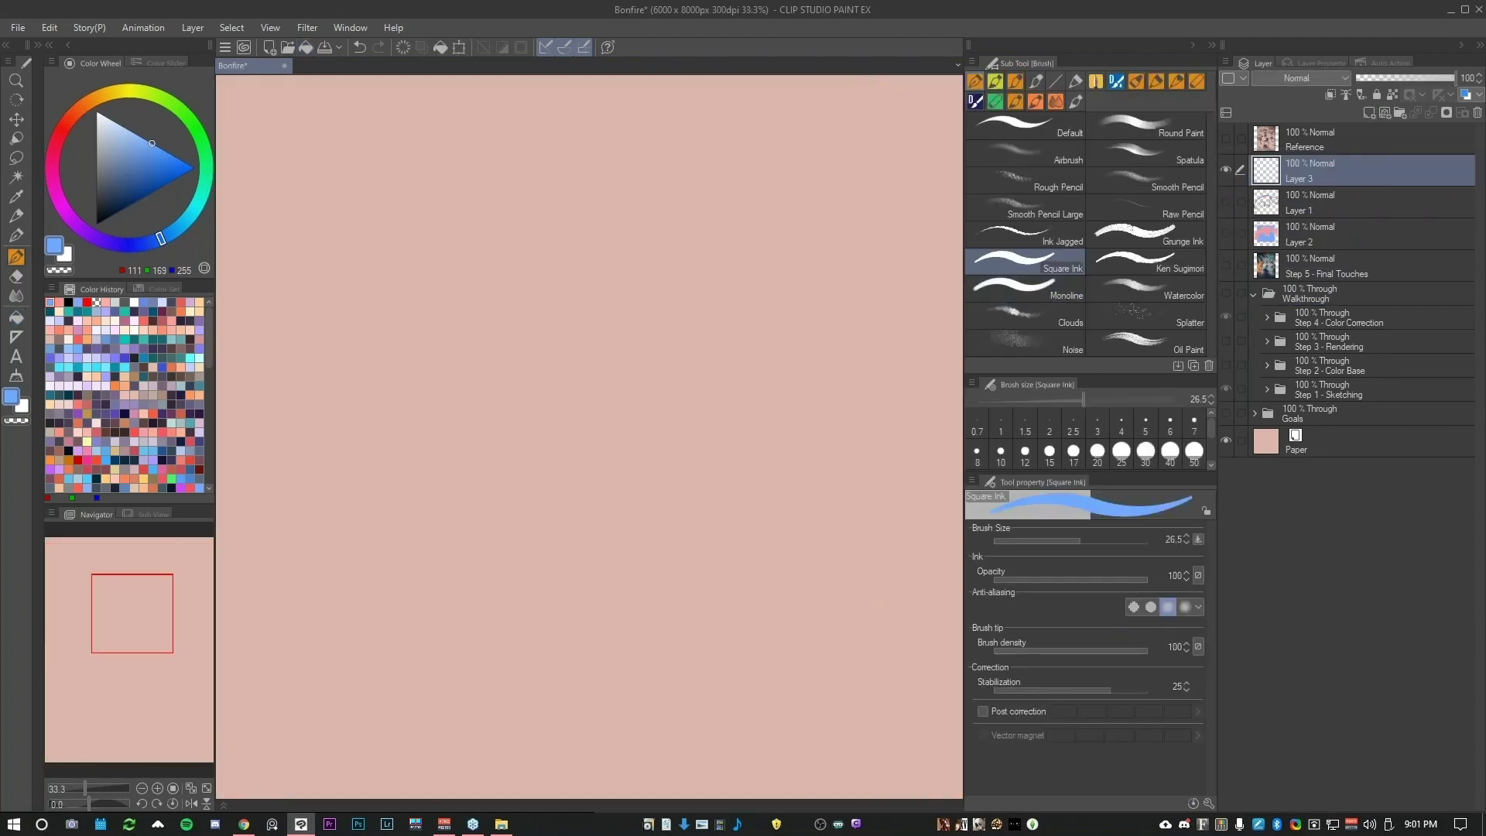
Handwrite "Patreon.com/Simz" in black with the Default brush on the new layer, and hide the palettes to display it.
click(1047, 133)
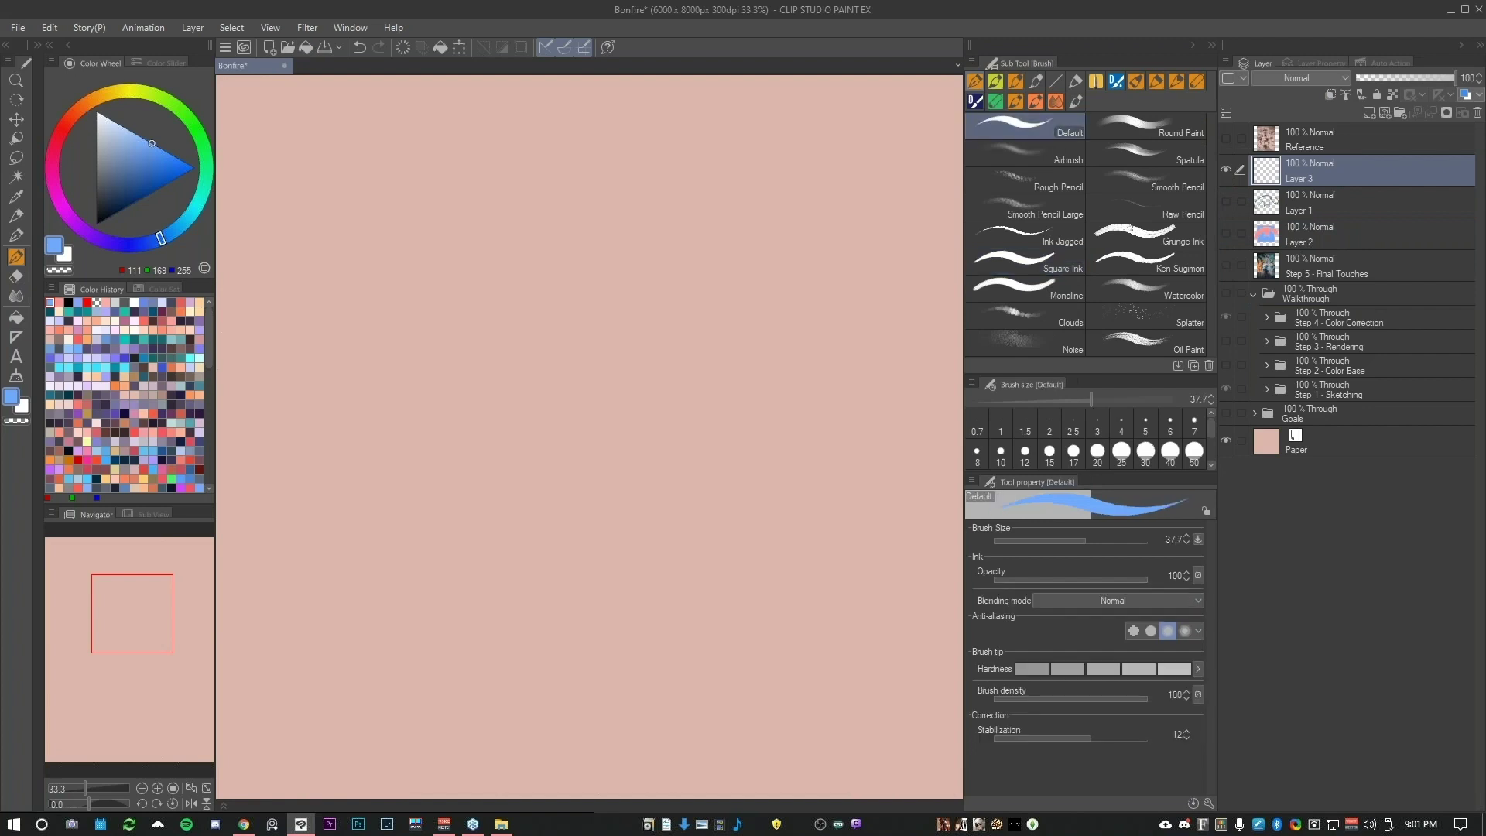
click(68, 302)
mouse_move(352, 302)
mouse_down()
mouse_move(356, 354)
mouse_move(376, 297)
mouse_move(360, 328)
mouse_up()
mouse_move(389, 348)
mouse_down()
mouse_move(419, 352)
mouse_move(411, 336)
mouse_up()
mouse_move(440, 322)
mouse_down()
mouse_move(471, 349)
mouse_move(457, 320)
mouse_up()
mouse_move(468, 320)
mouse_down()
mouse_move(497, 344)
mouse_move(509, 326)
mouse_move(529, 351)
mouse_up()
click(510, 323)
drag(512, 335, 539, 314)
mouse_move(565, 314)
mouse_down()
mouse_move(567, 348)
mouse_move(573, 318)
mouse_up()
mouse_move(593, 352)
mouse_down()
mouse_move(595, 317)
mouse_move(619, 349)
mouse_up()
mouse_move(620, 347)
mouse_down()
mouse_move(621, 309)
mouse_move(641, 342)
mouse_move(691, 307)
mouse_move(680, 343)
mouse_move(733, 308)
mouse_move(766, 308)
mouse_up()
click(642, 343)
drag(764, 305, 810, 341)
mouse_move(861, 280)
mouse_down()
mouse_move(827, 350)
mouse_move(859, 354)
mouse_move(724, 355)
mouse_up()
mouse_move(760, 289)
mouse_down()
mouse_move(733, 312)
mouse_move(727, 348)
mouse_move(793, 348)
mouse_up()
mouse_move(812, 348)
mouse_down()
mouse_move(819, 303)
mouse_move(861, 294)
mouse_move(861, 343)
mouse_up()
drag(871, 304, 911, 350)
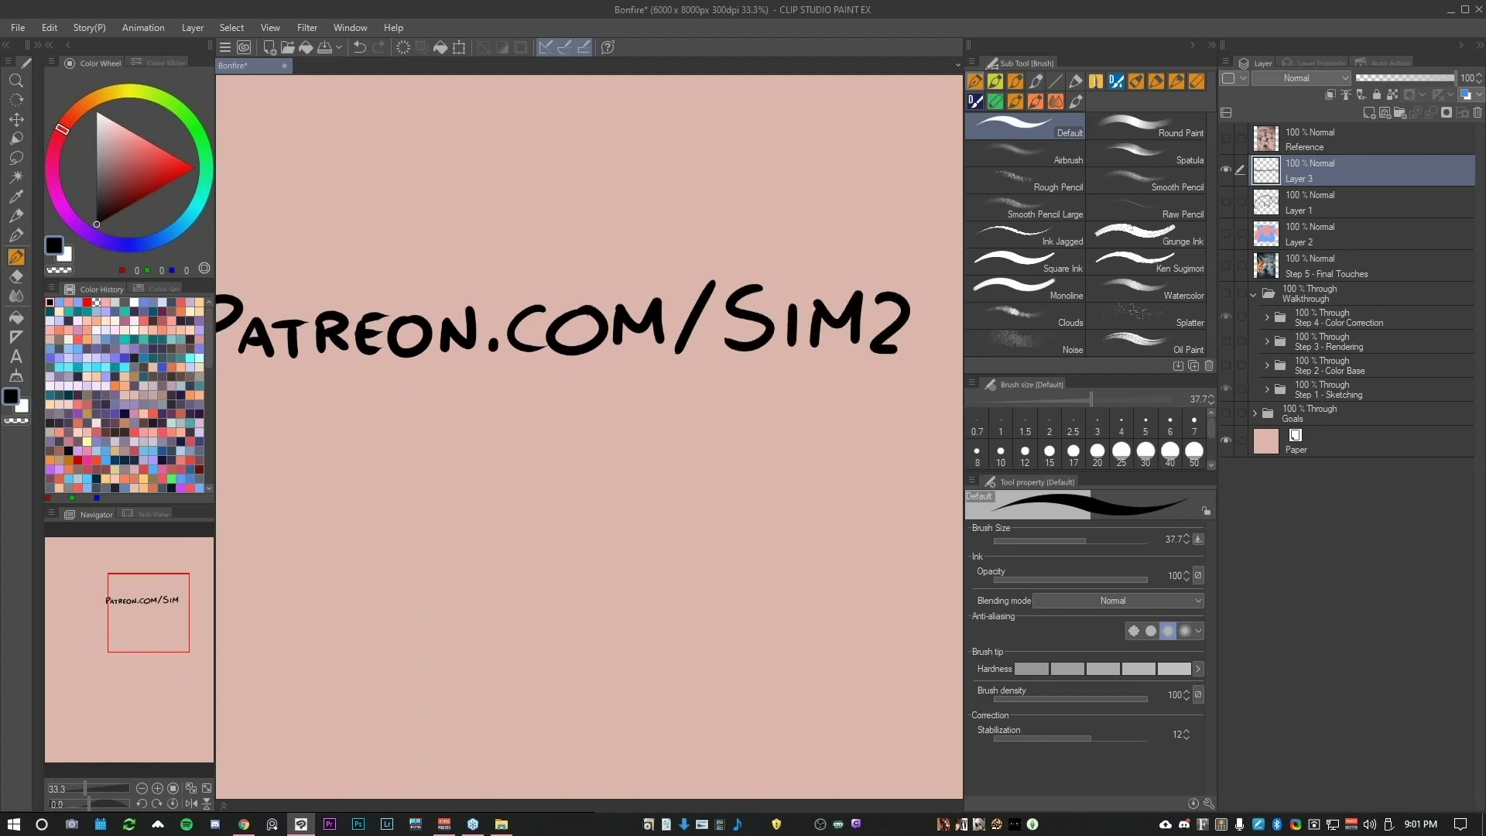
key(ctrl+z)
drag(877, 298, 939, 350)
key(Tab)
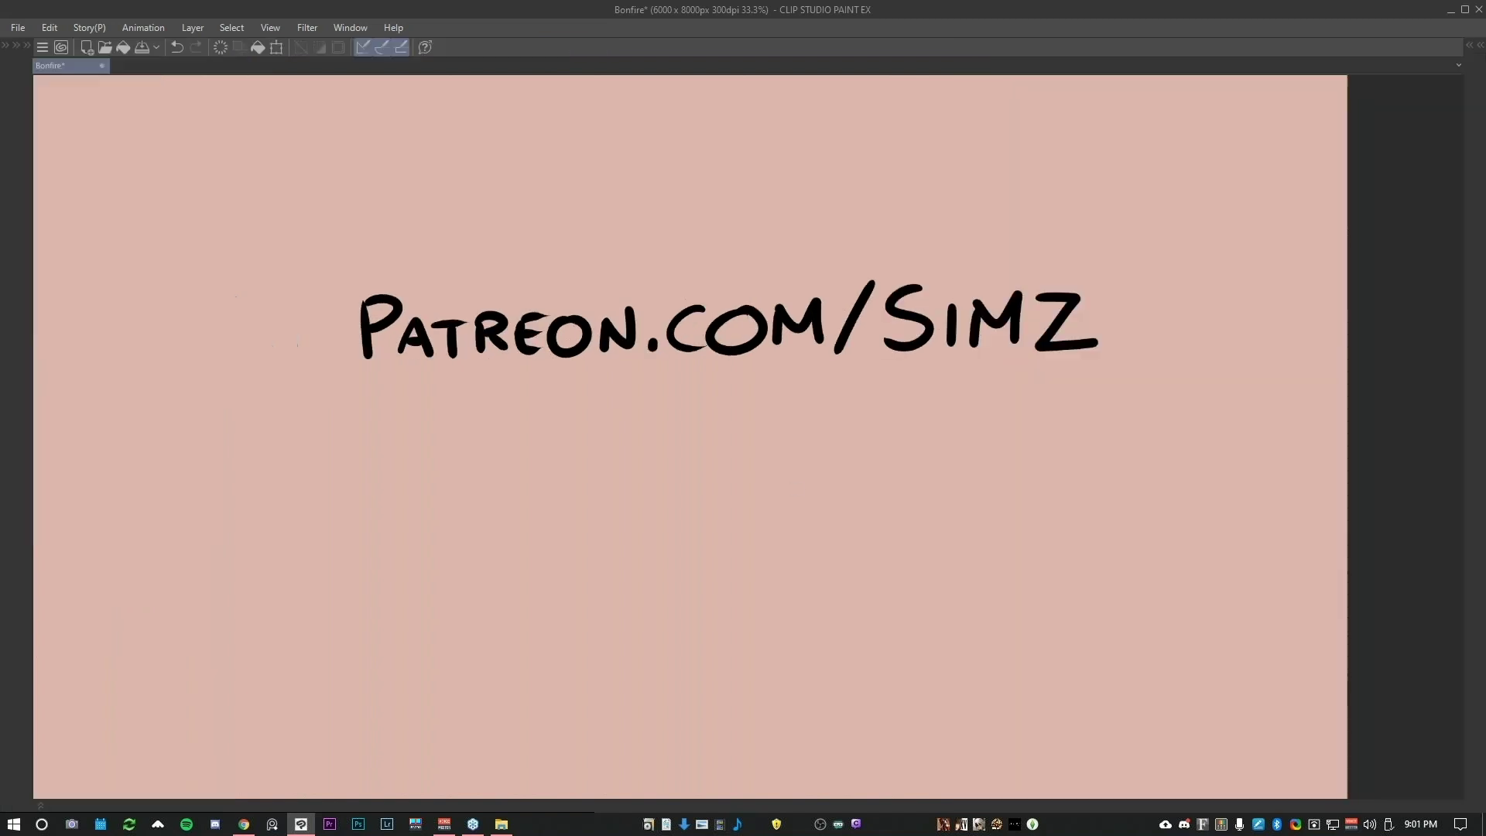
drag(792, 491, 640, 570)
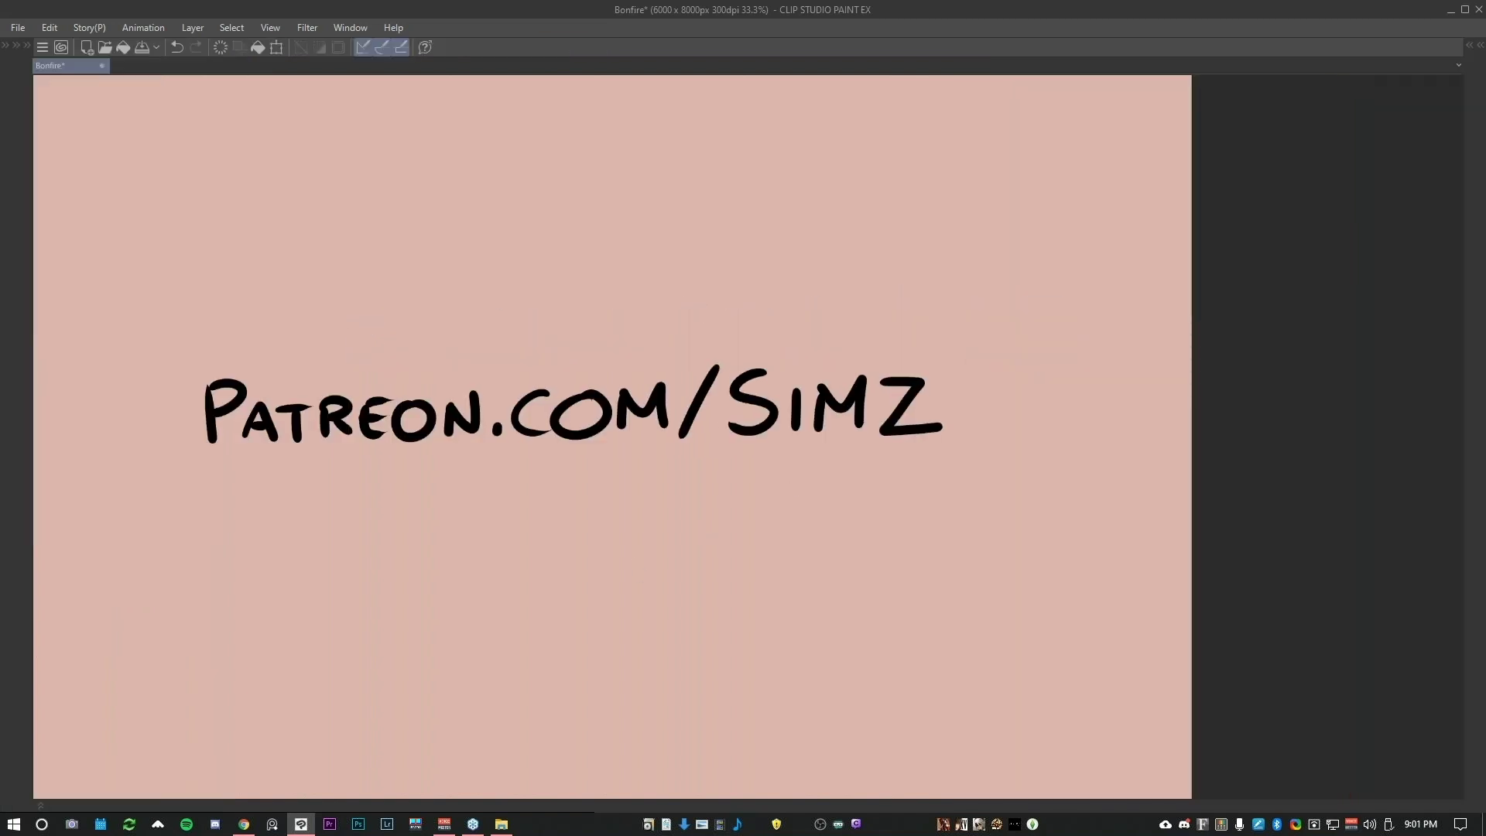
Switch to the simz.art Instagram profile in Chrome, maximize the window and browse the posted illustrations.
click(244, 824)
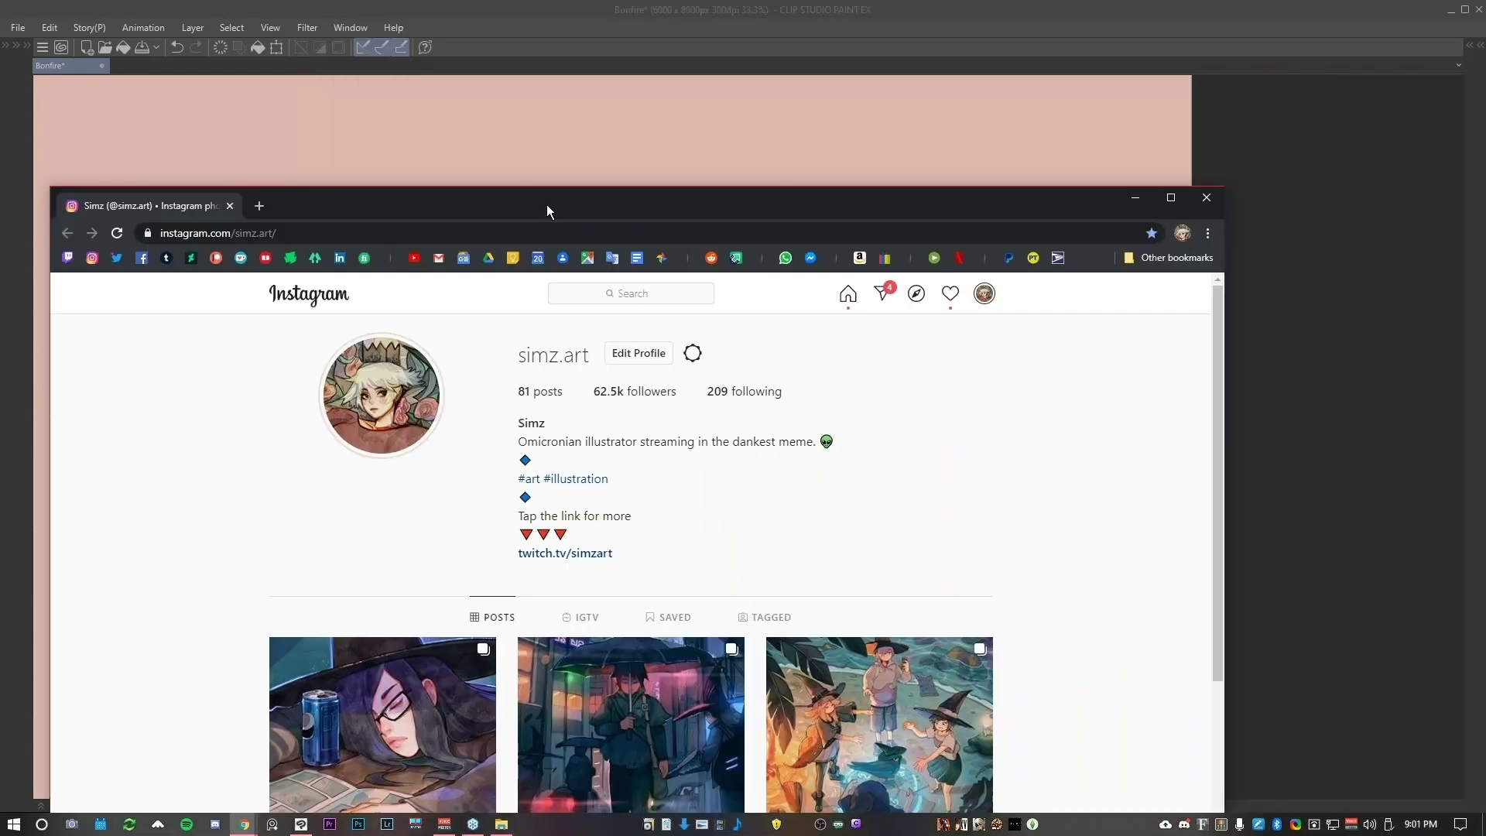
double_click(547, 205)
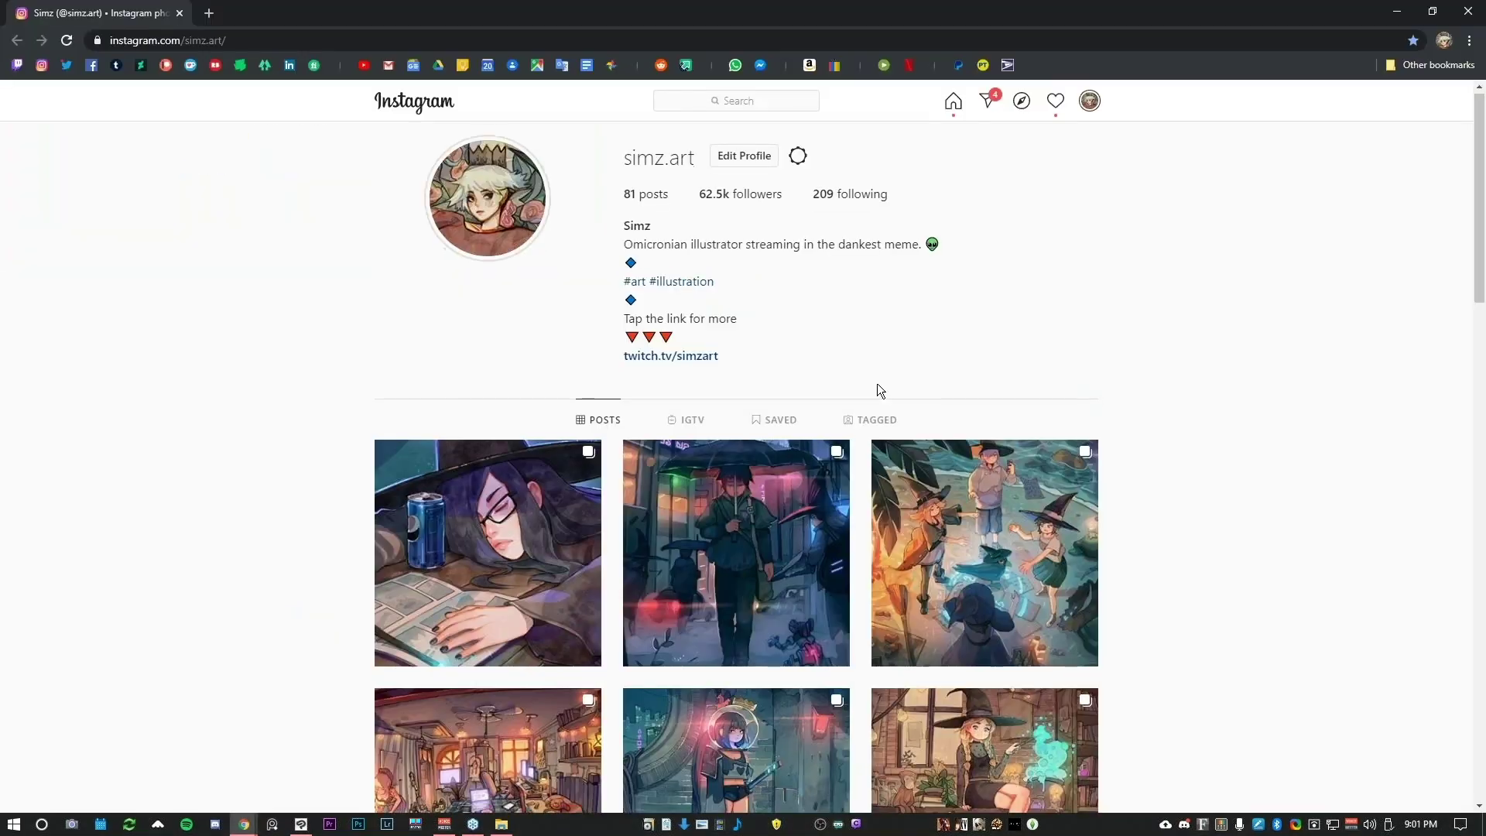
scroll(877, 383, down, 2)
scroll(894, 369, down, 2)
scroll(889, 364, down, 1)
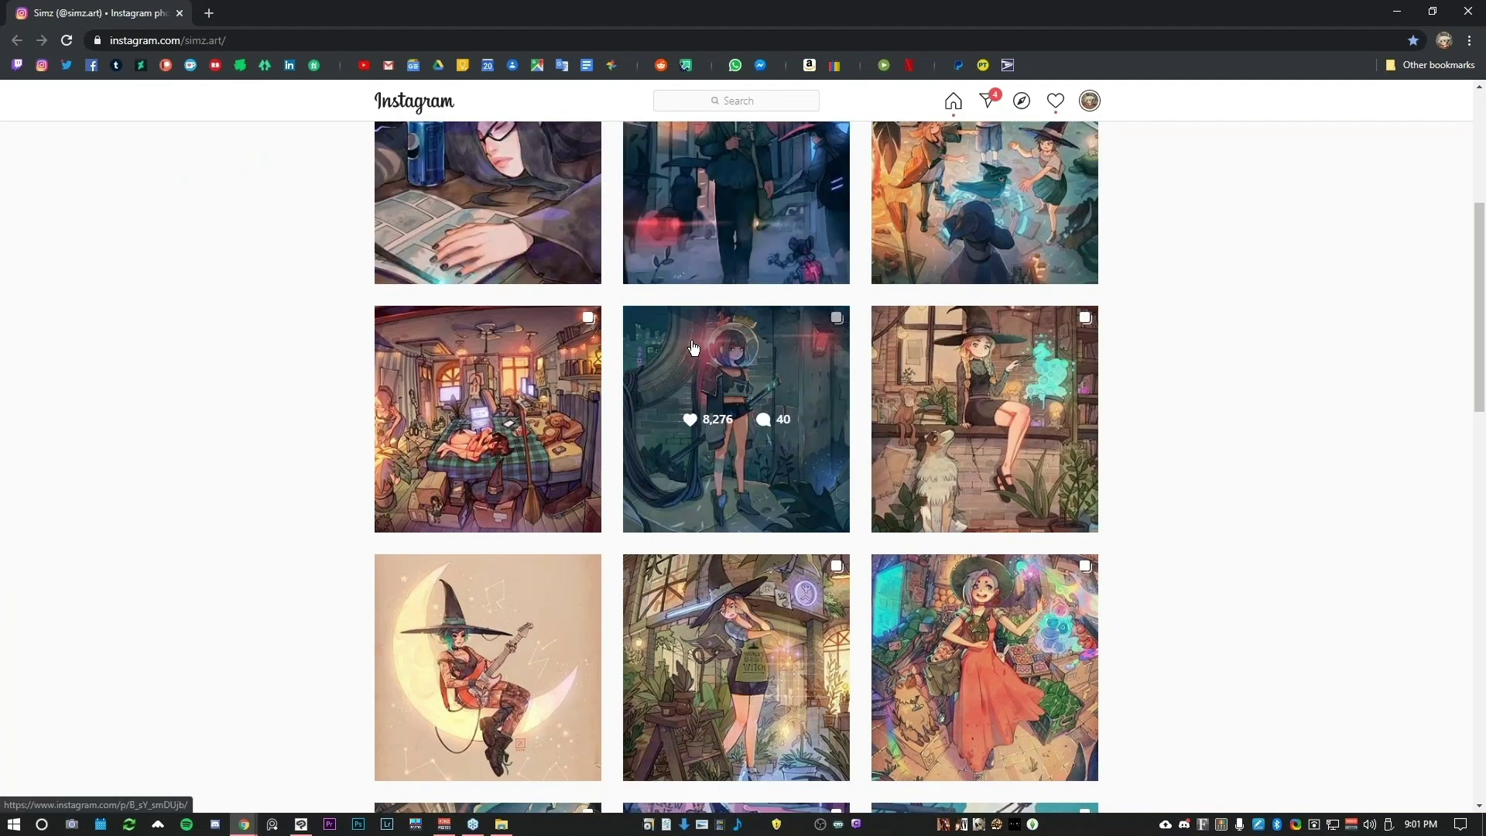
scroll(694, 348, down, 4)
View the potion shop witch post and the Scavenger post, closing each one to return to the profile.
click(726, 561)
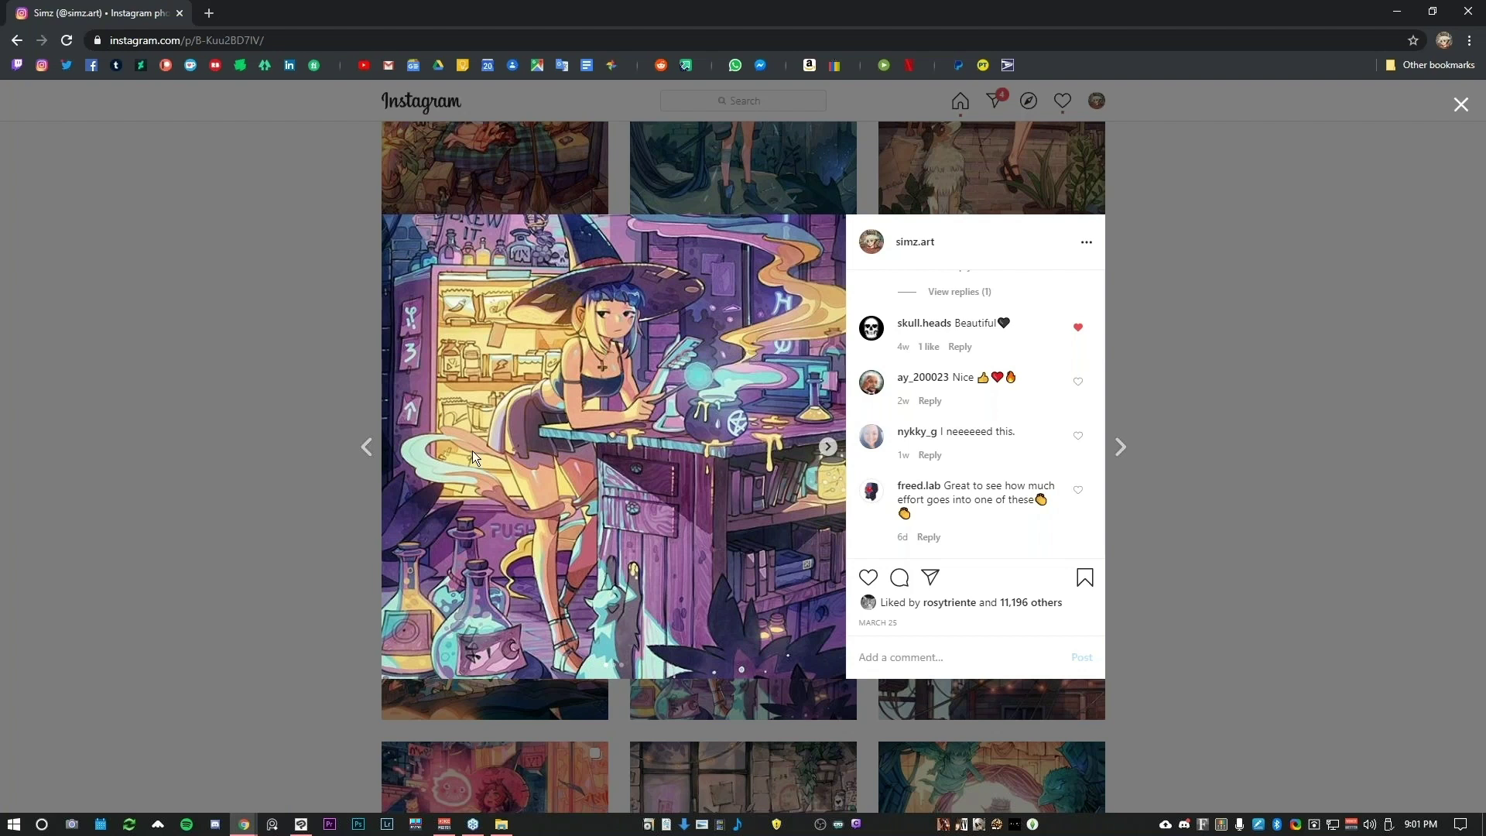
click(1238, 327)
scroll(1168, 470, up, 3)
click(985, 341)
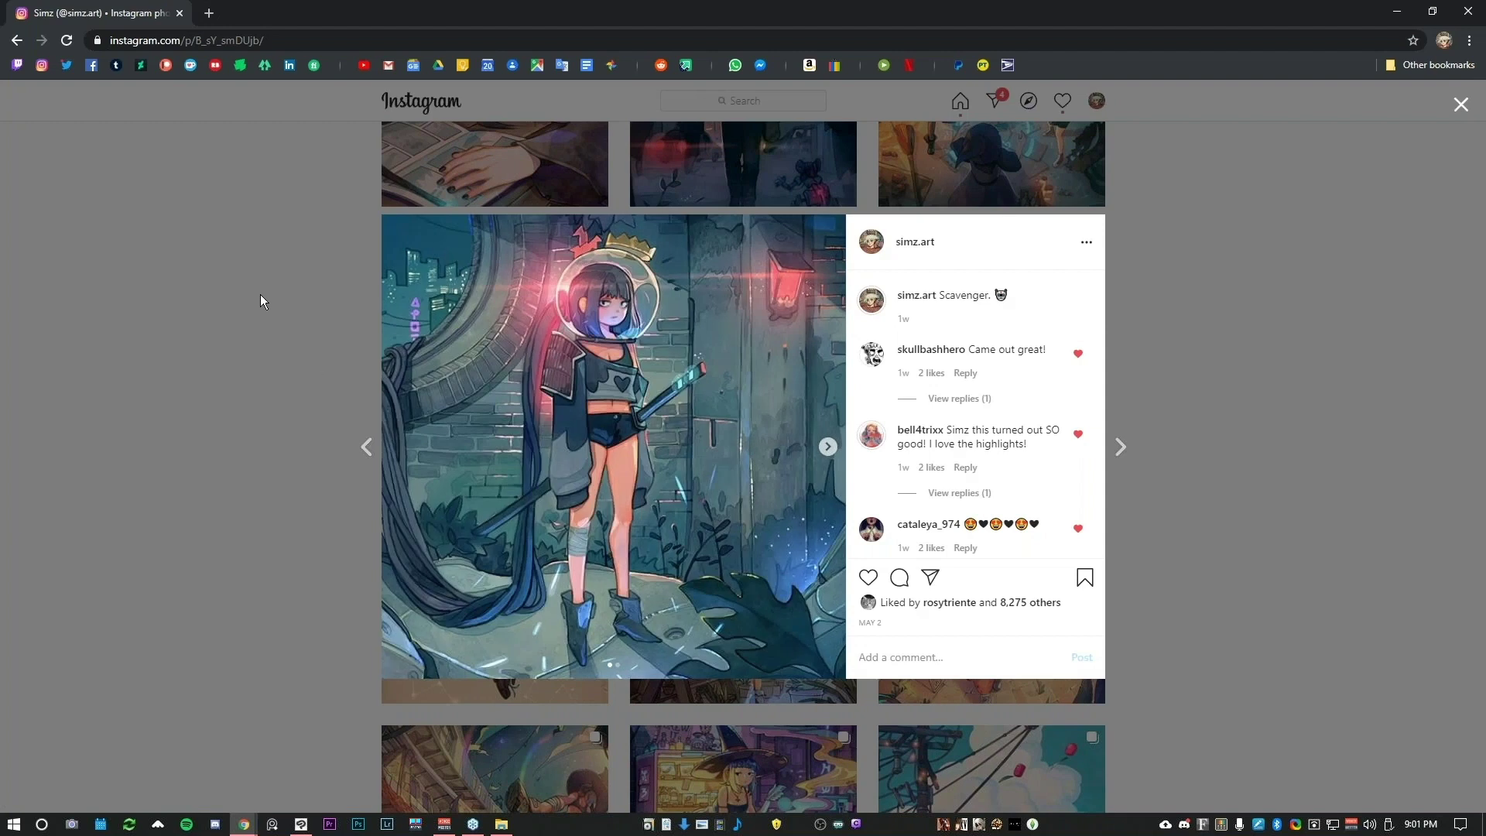
click(260, 294)
View the umbrella street scene post and the Reading Comics post, and return to the profile's post grid.
scroll(262, 296, up, 3)
click(782, 394)
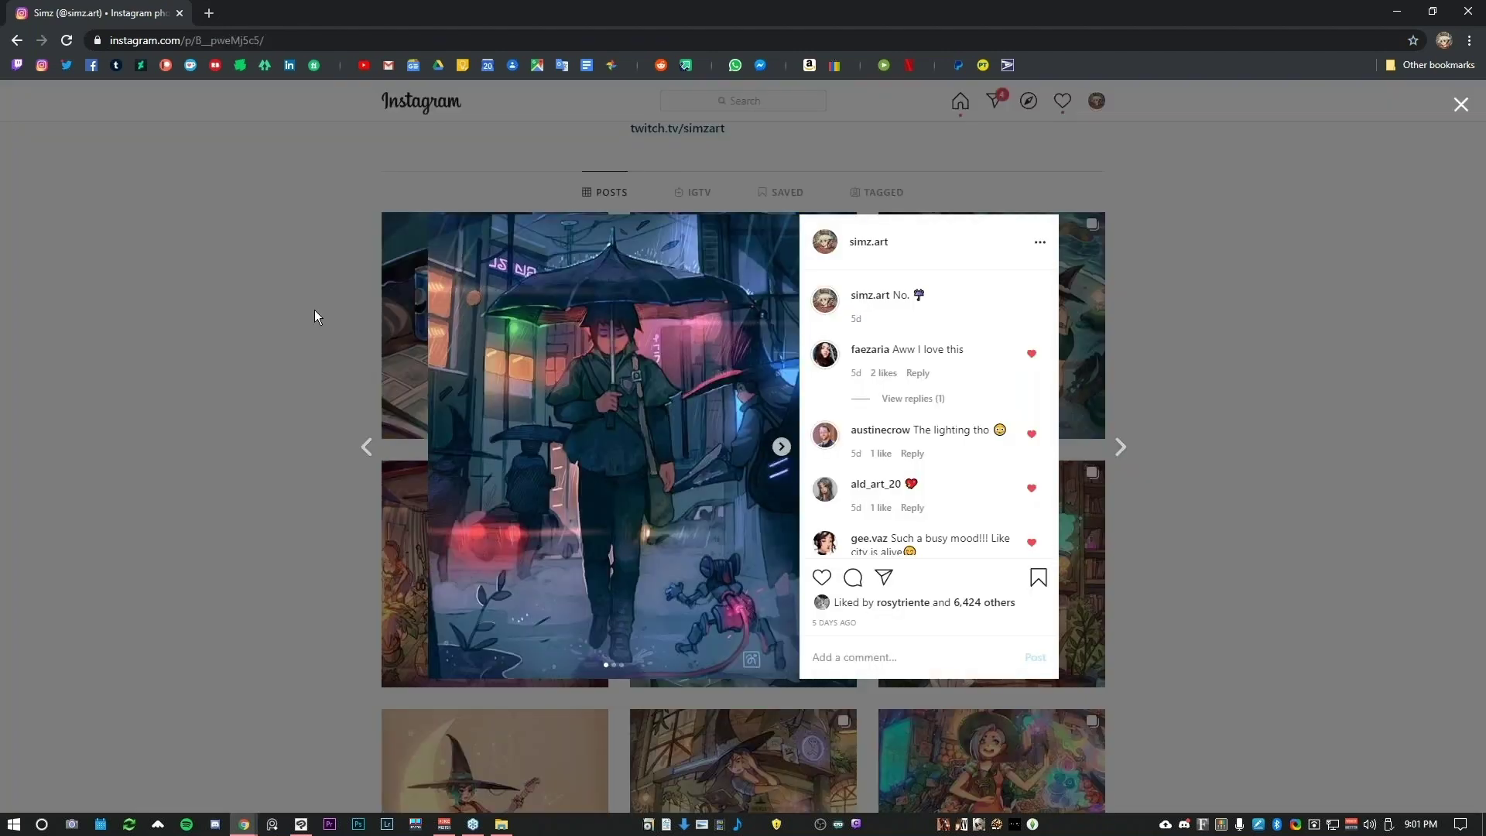
key(Left)
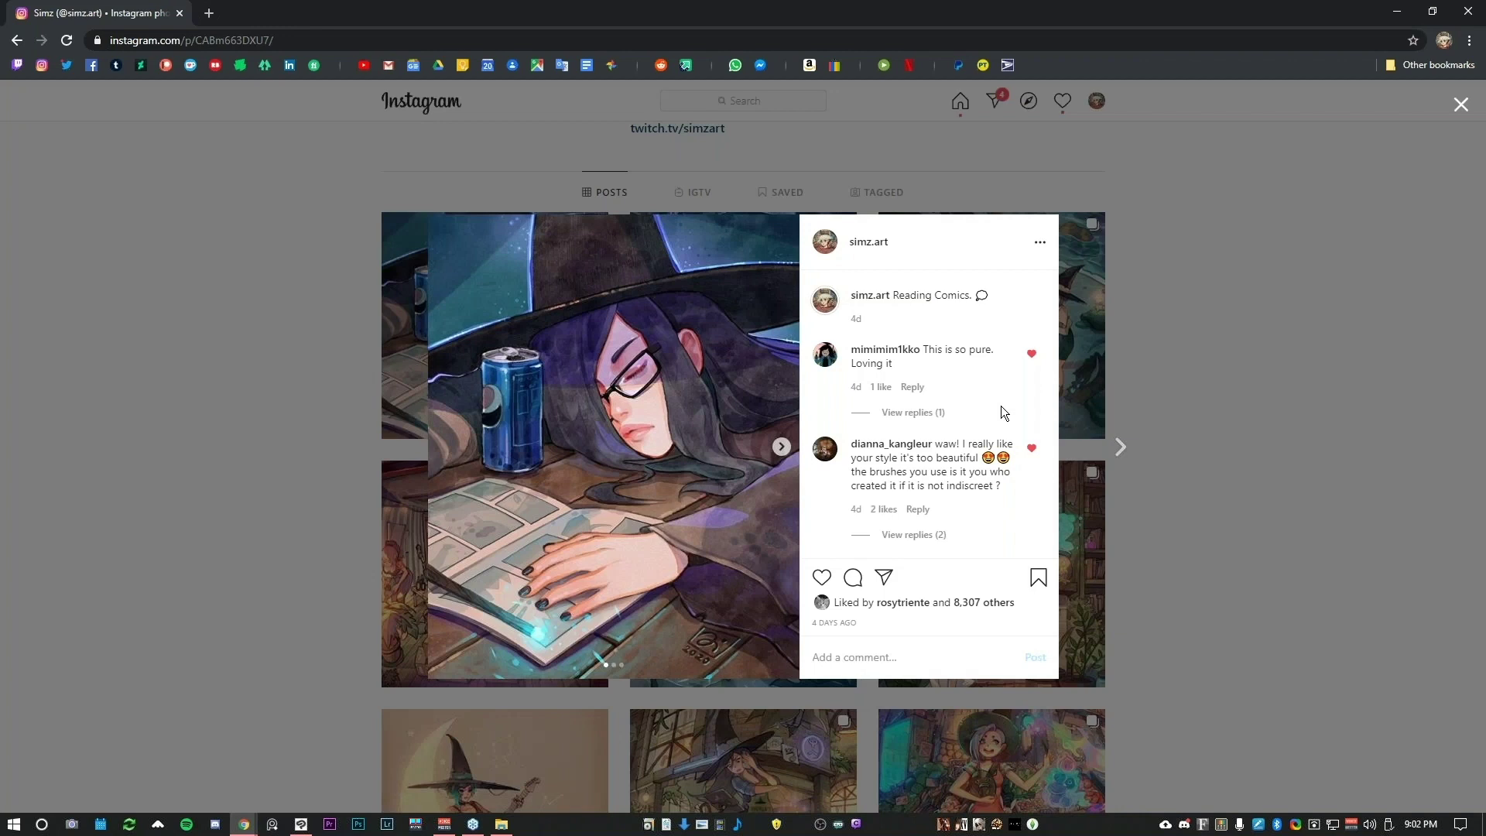
click(1232, 403)
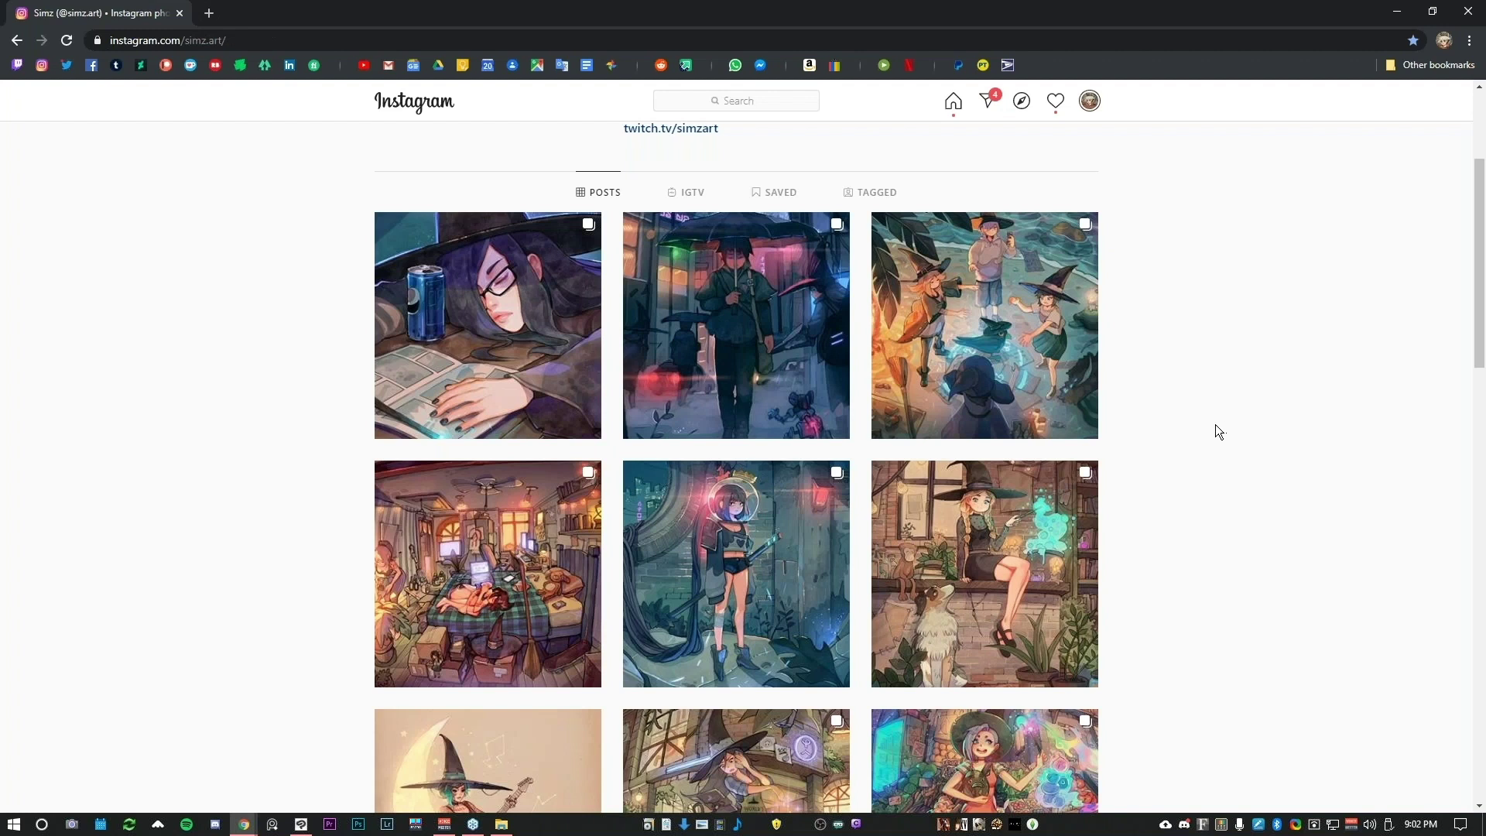